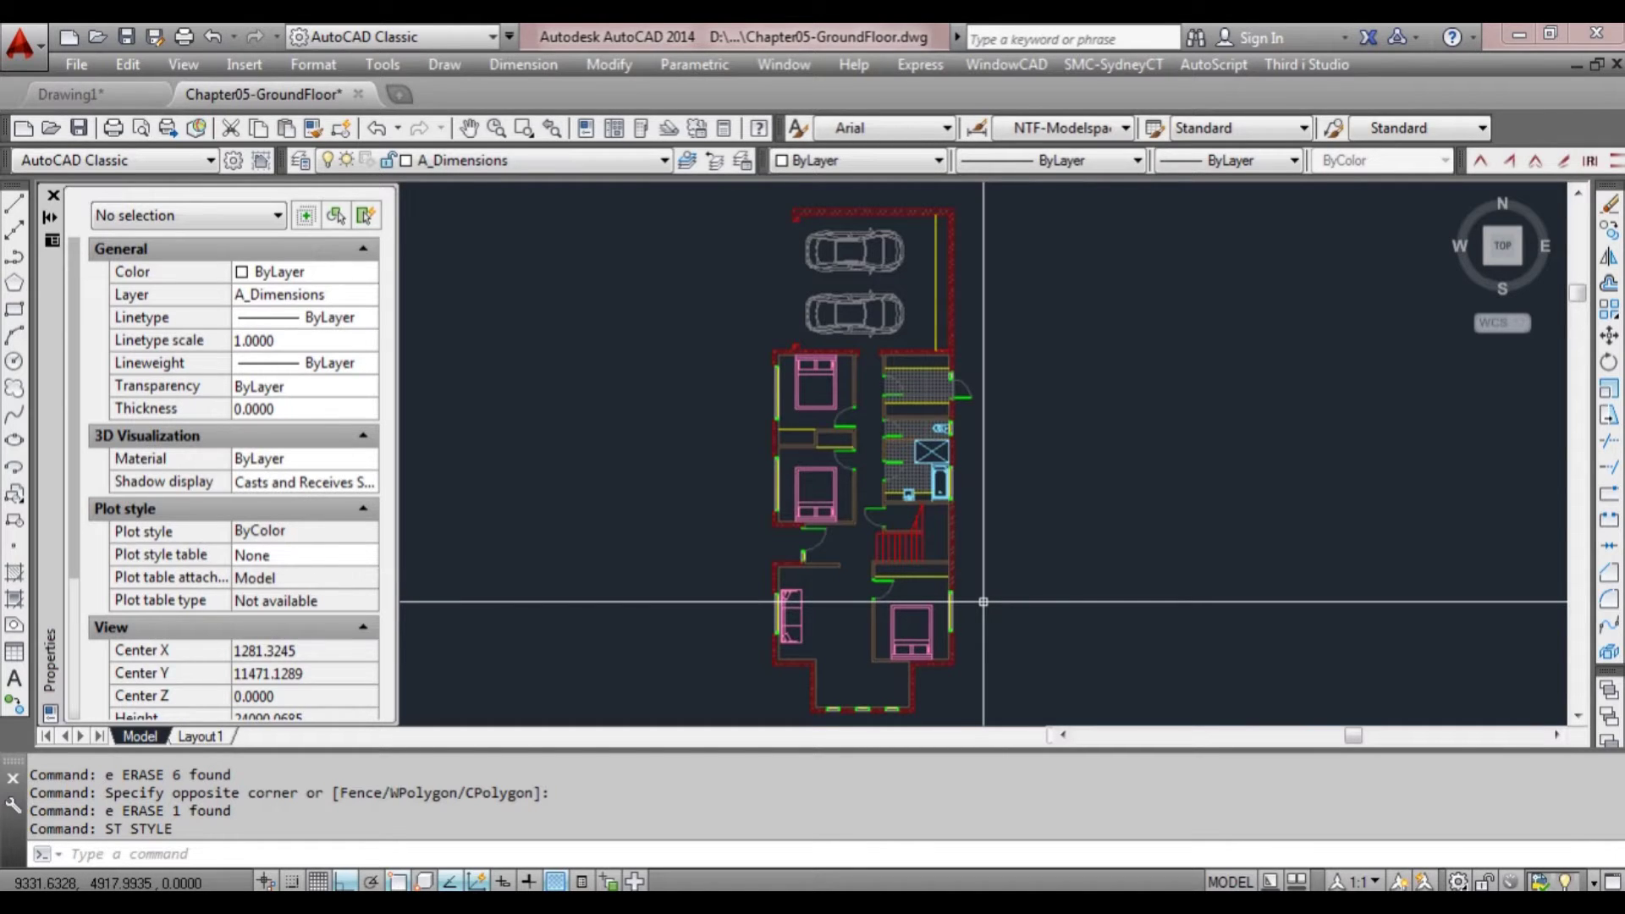
middle_drag(982, 602, 973, 570)
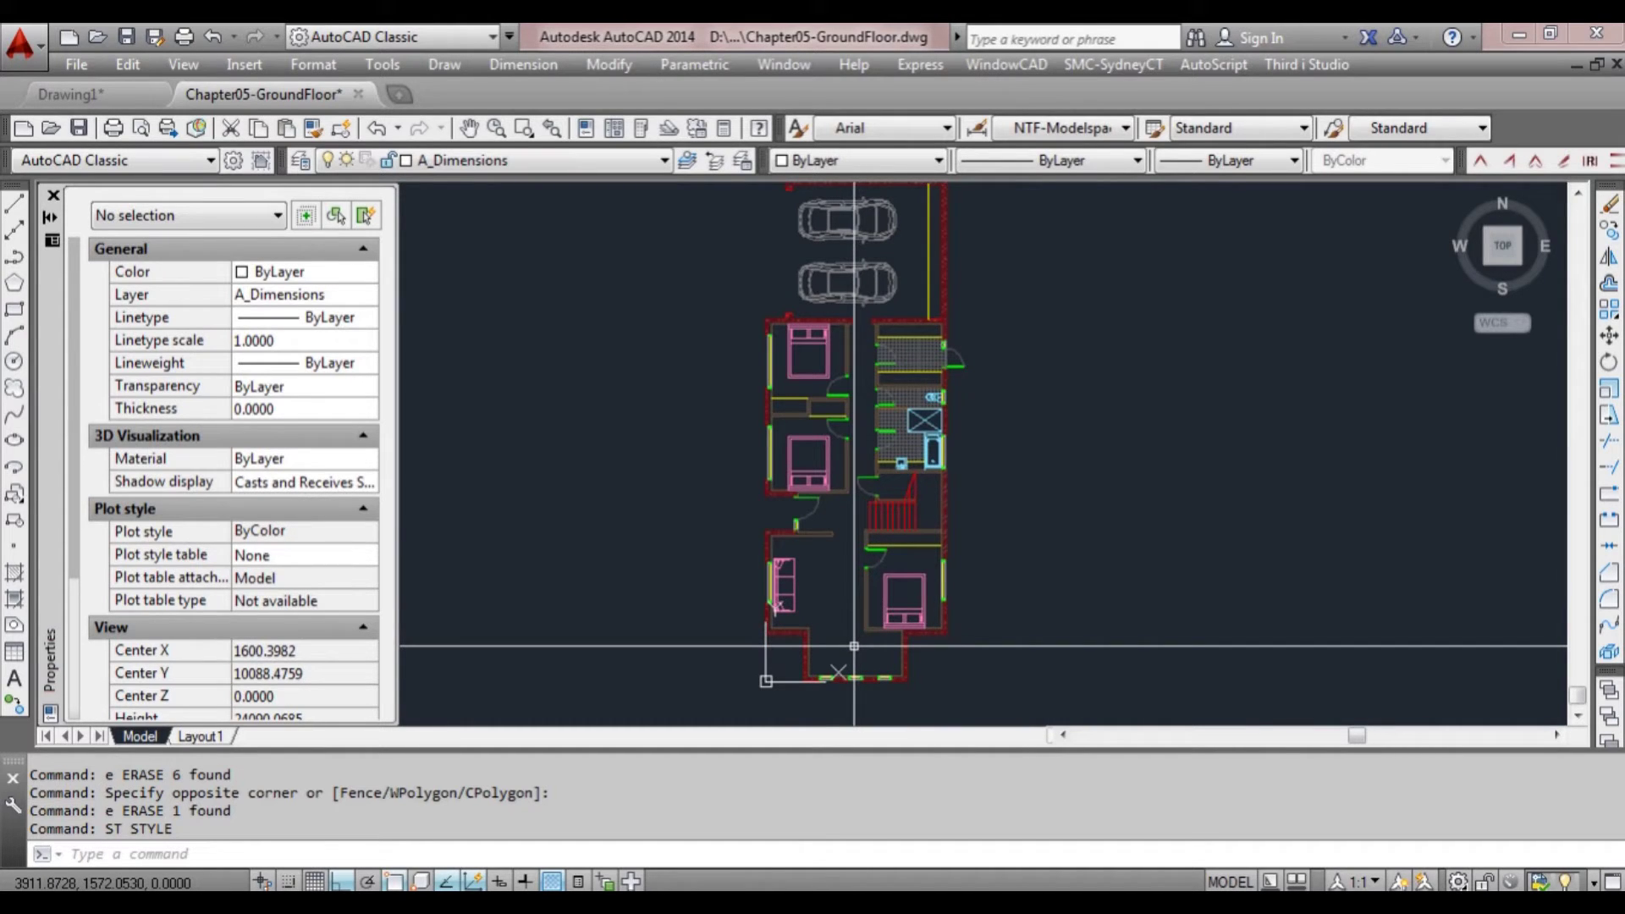
scroll(854, 646, up, 2)
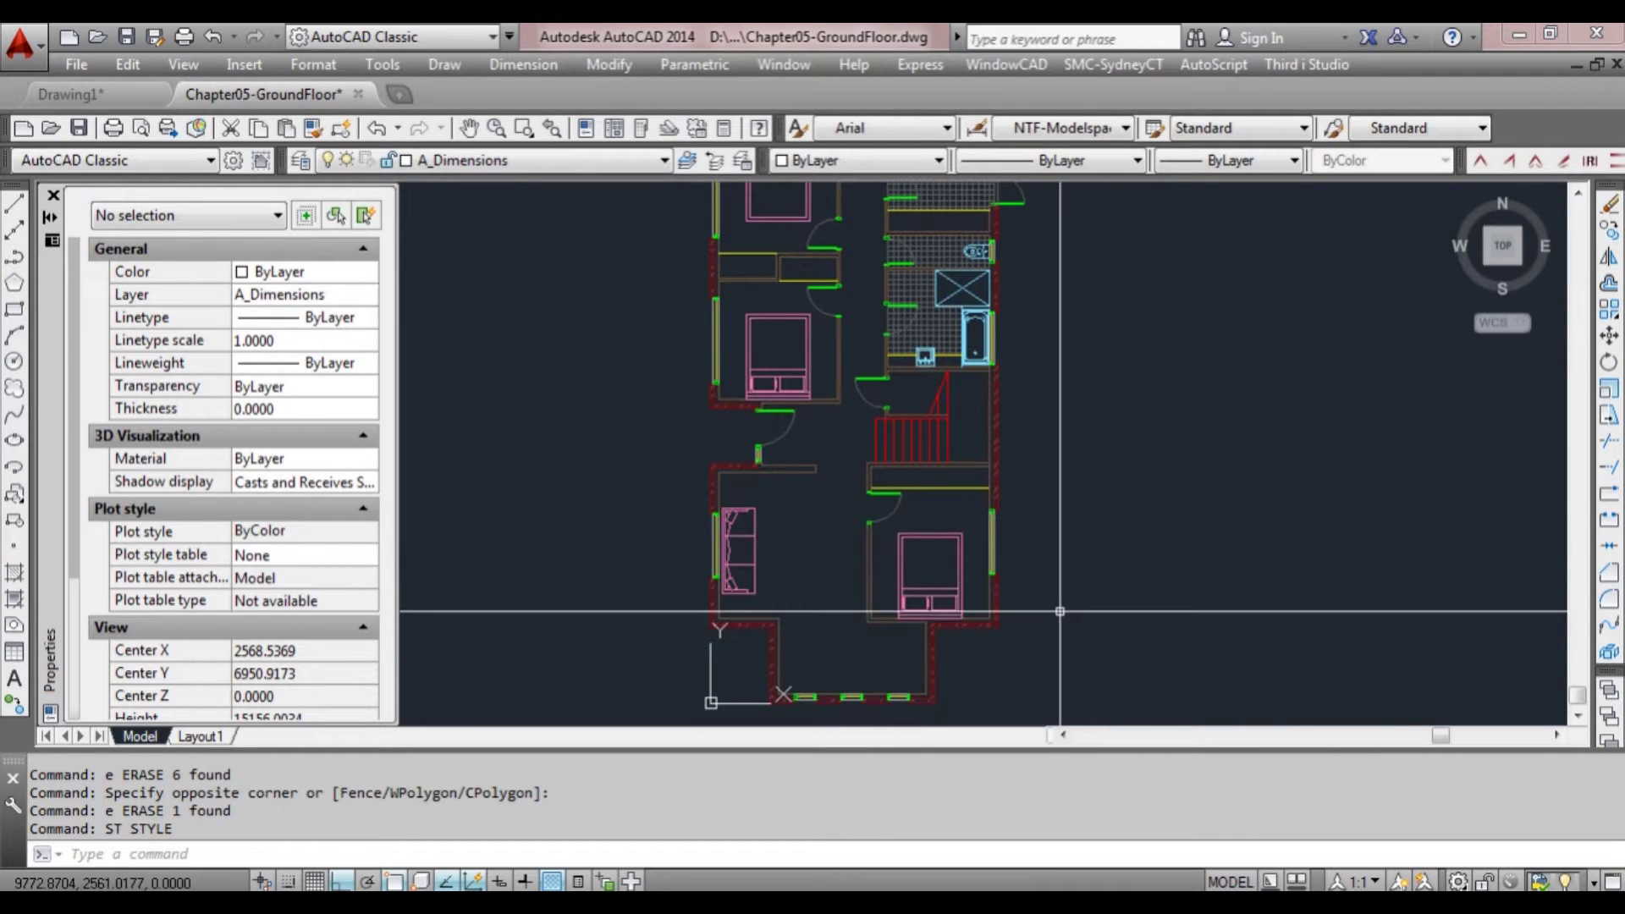
scroll(1039, 611, down, 2)
mouse_move(1037, 541)
middle_down()
mouse_move(1035, 570)
mouse_move(1008, 500)
mouse_move(1024, 537)
middle_up()
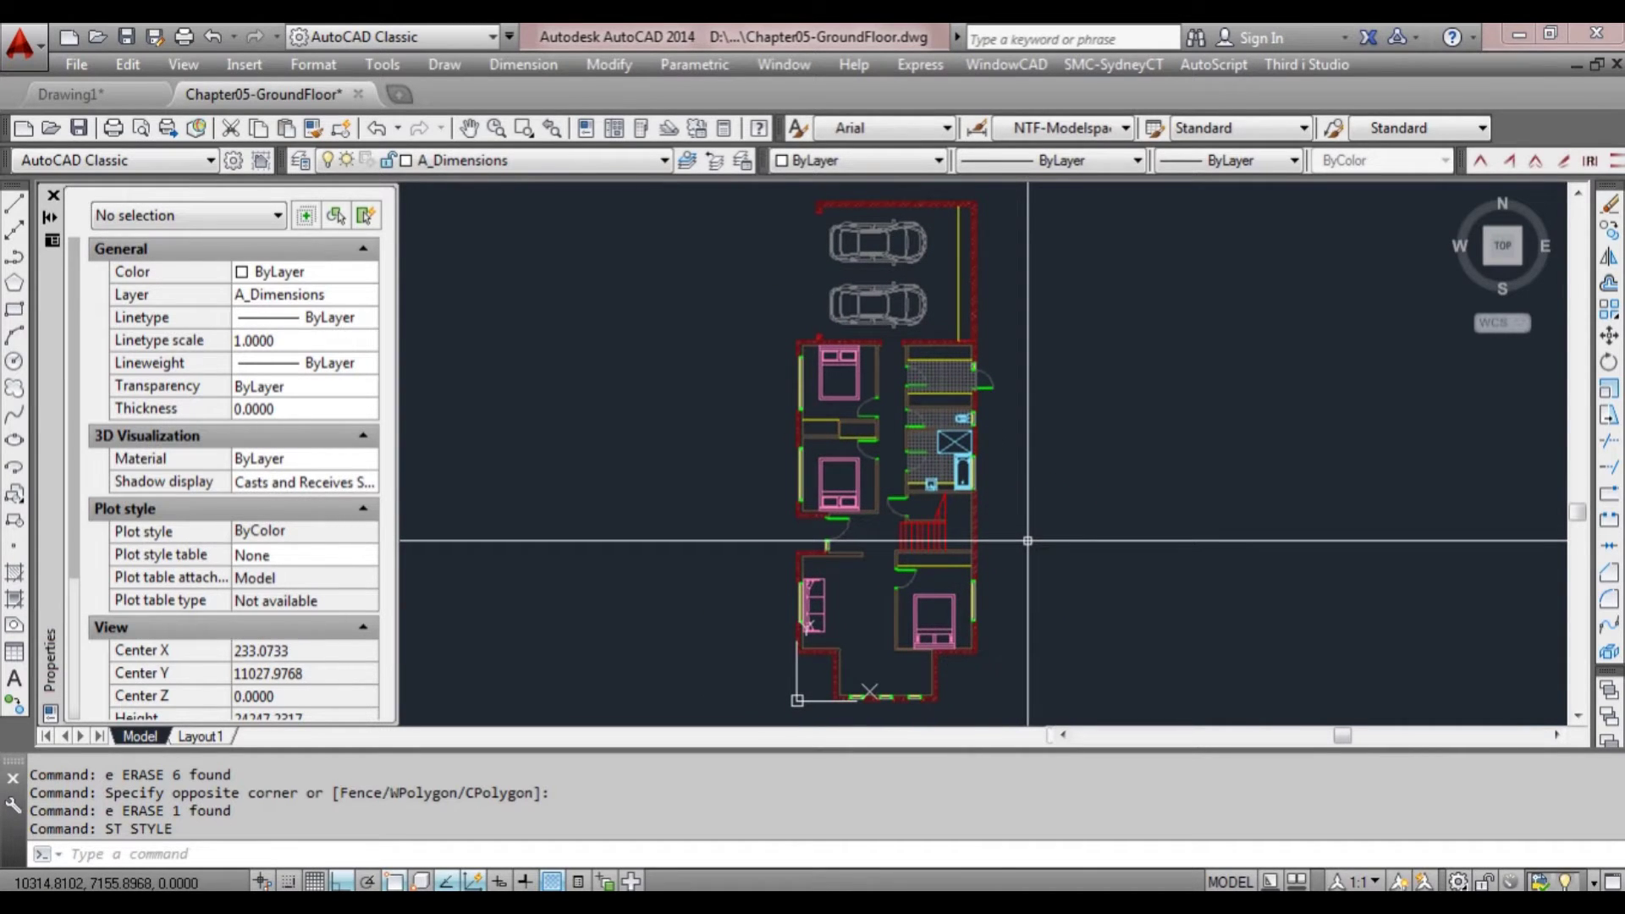
- Create a new text style named RoomNames
text(St)
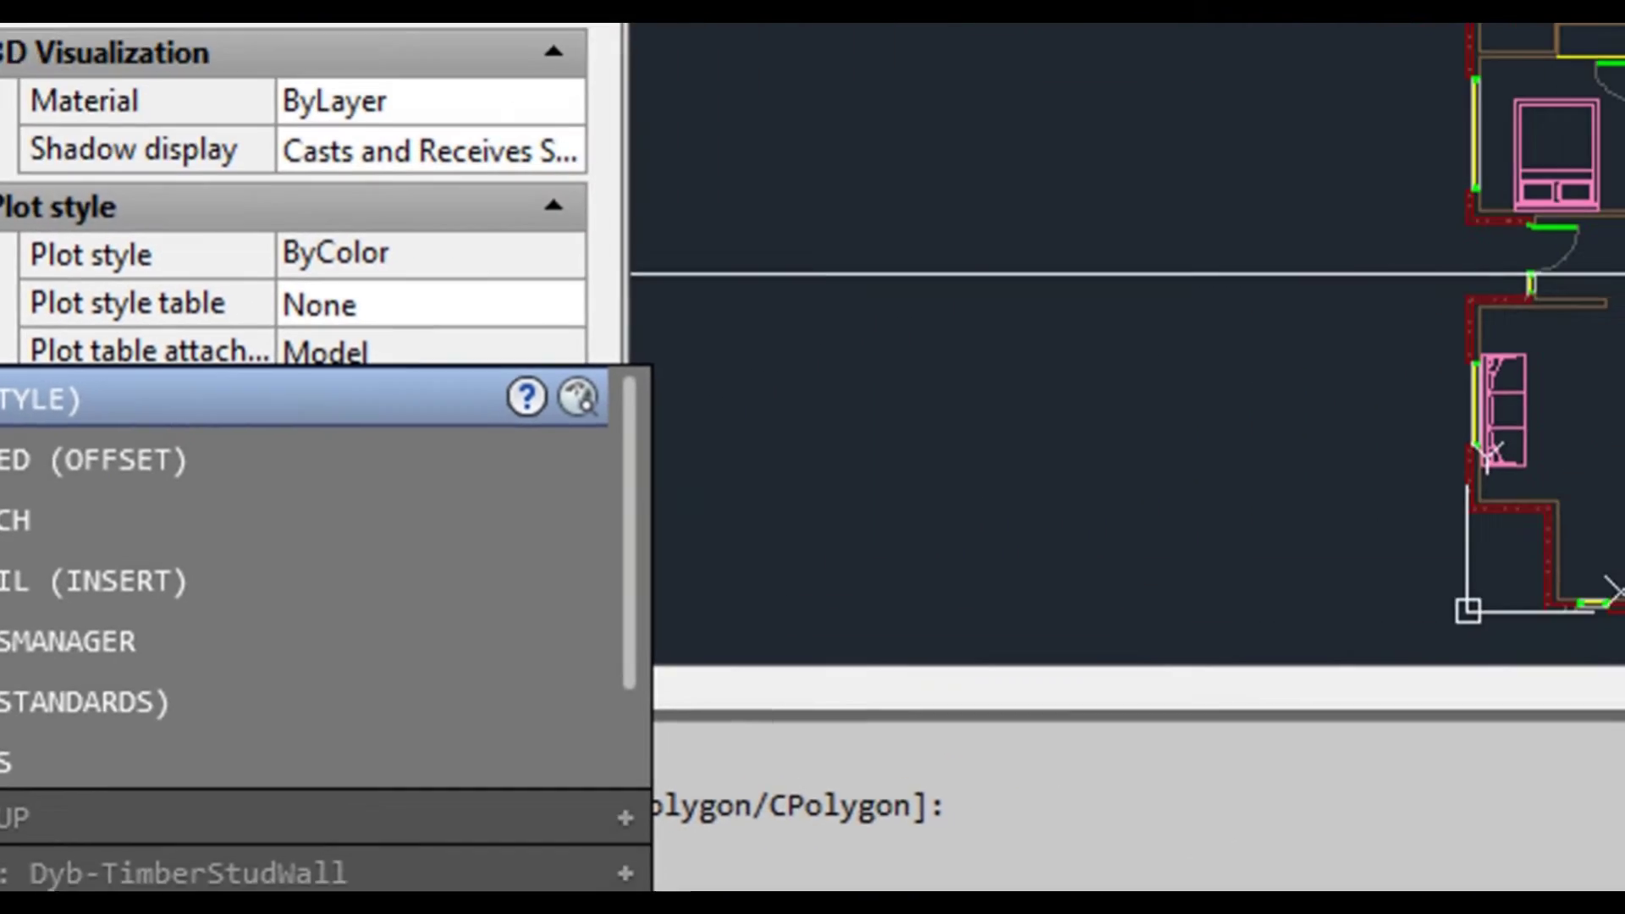
key(Return)
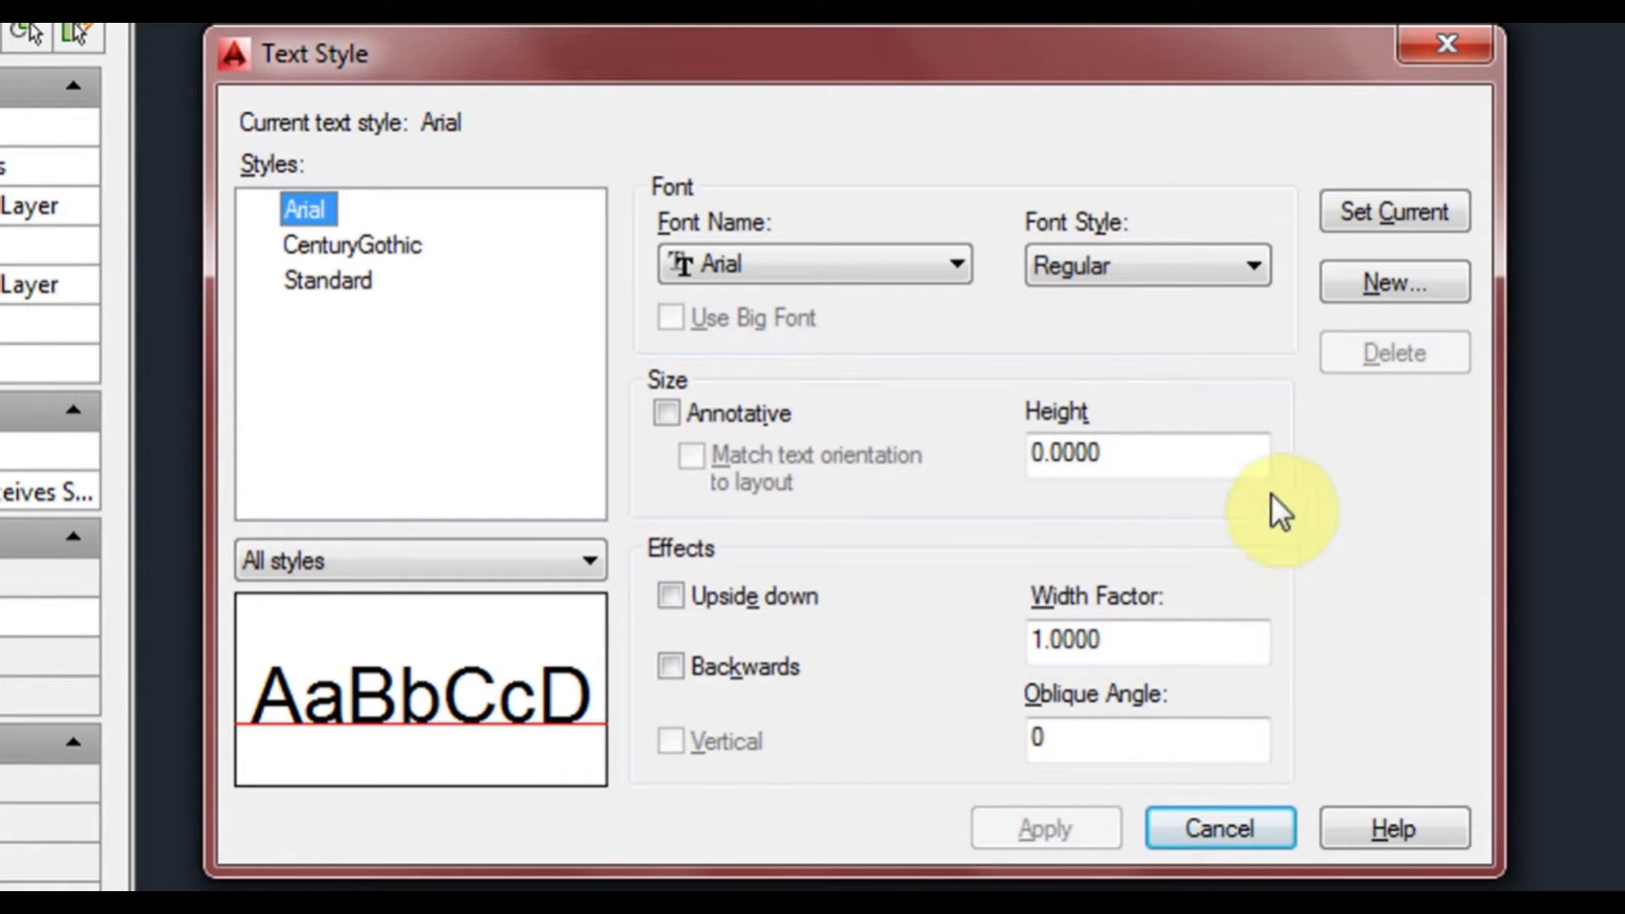
click(1379, 287)
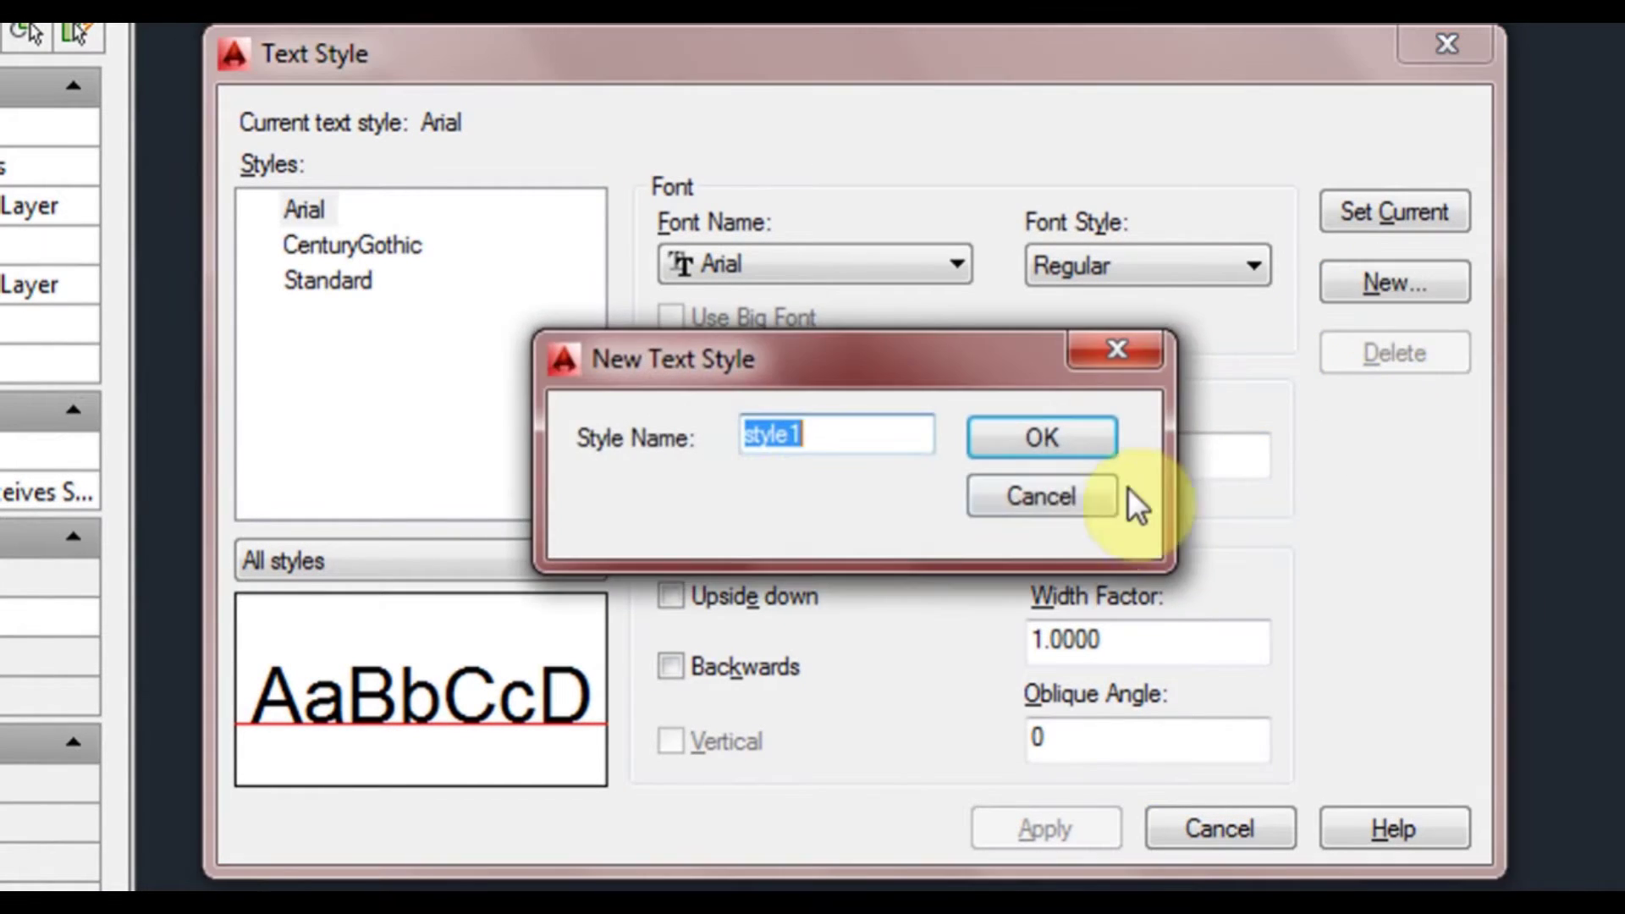
text(RoomNames)
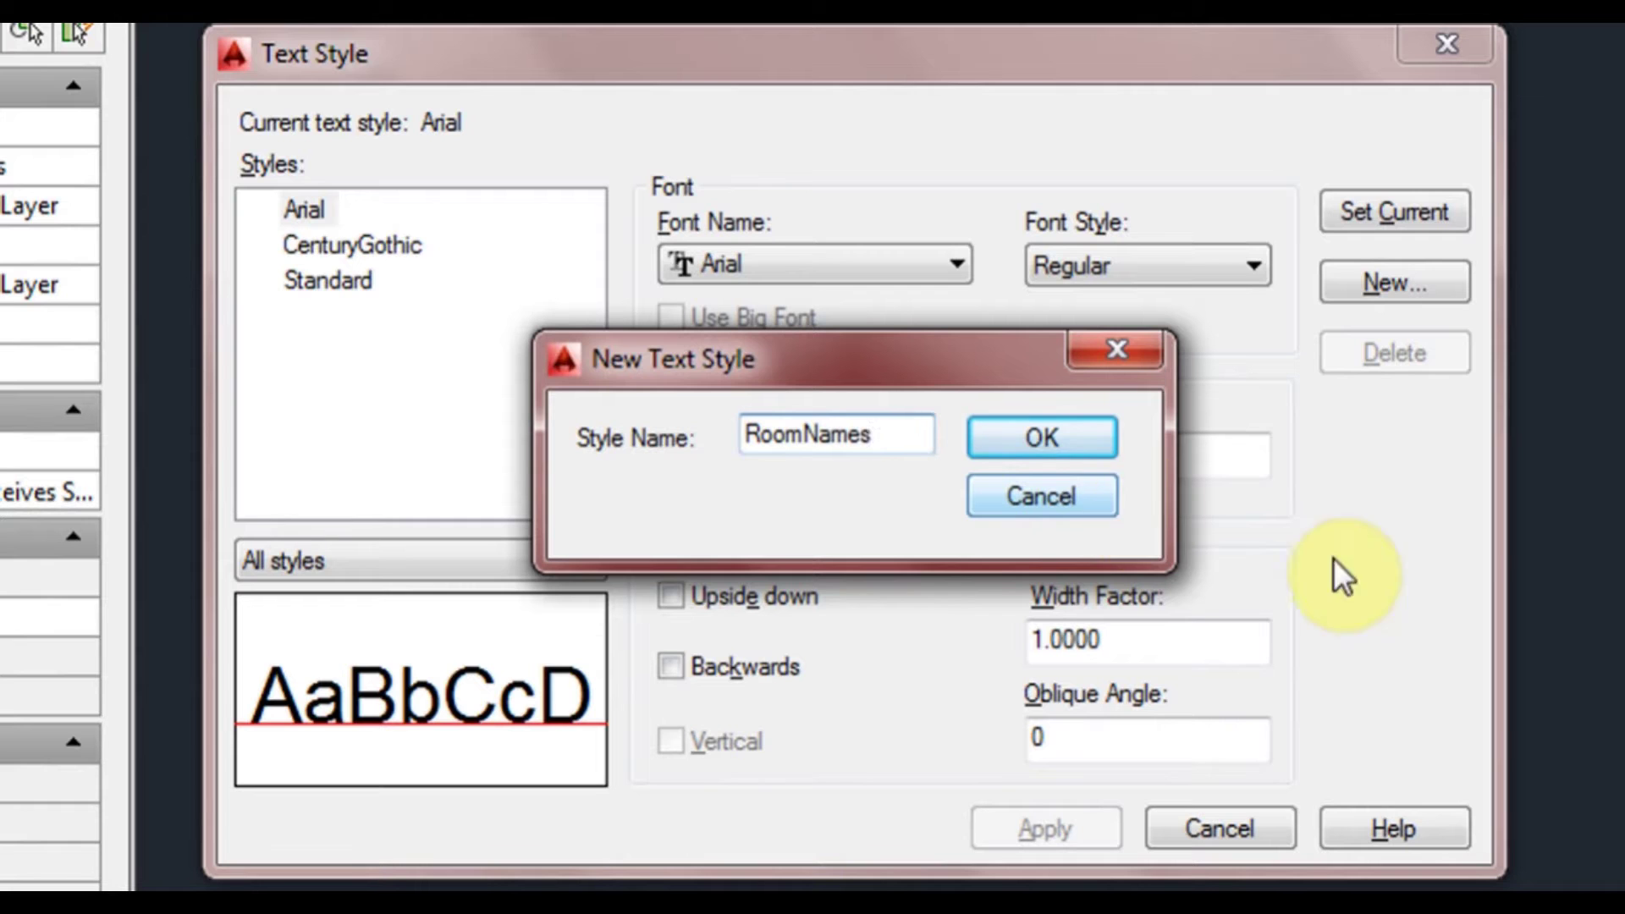
click(1082, 433)
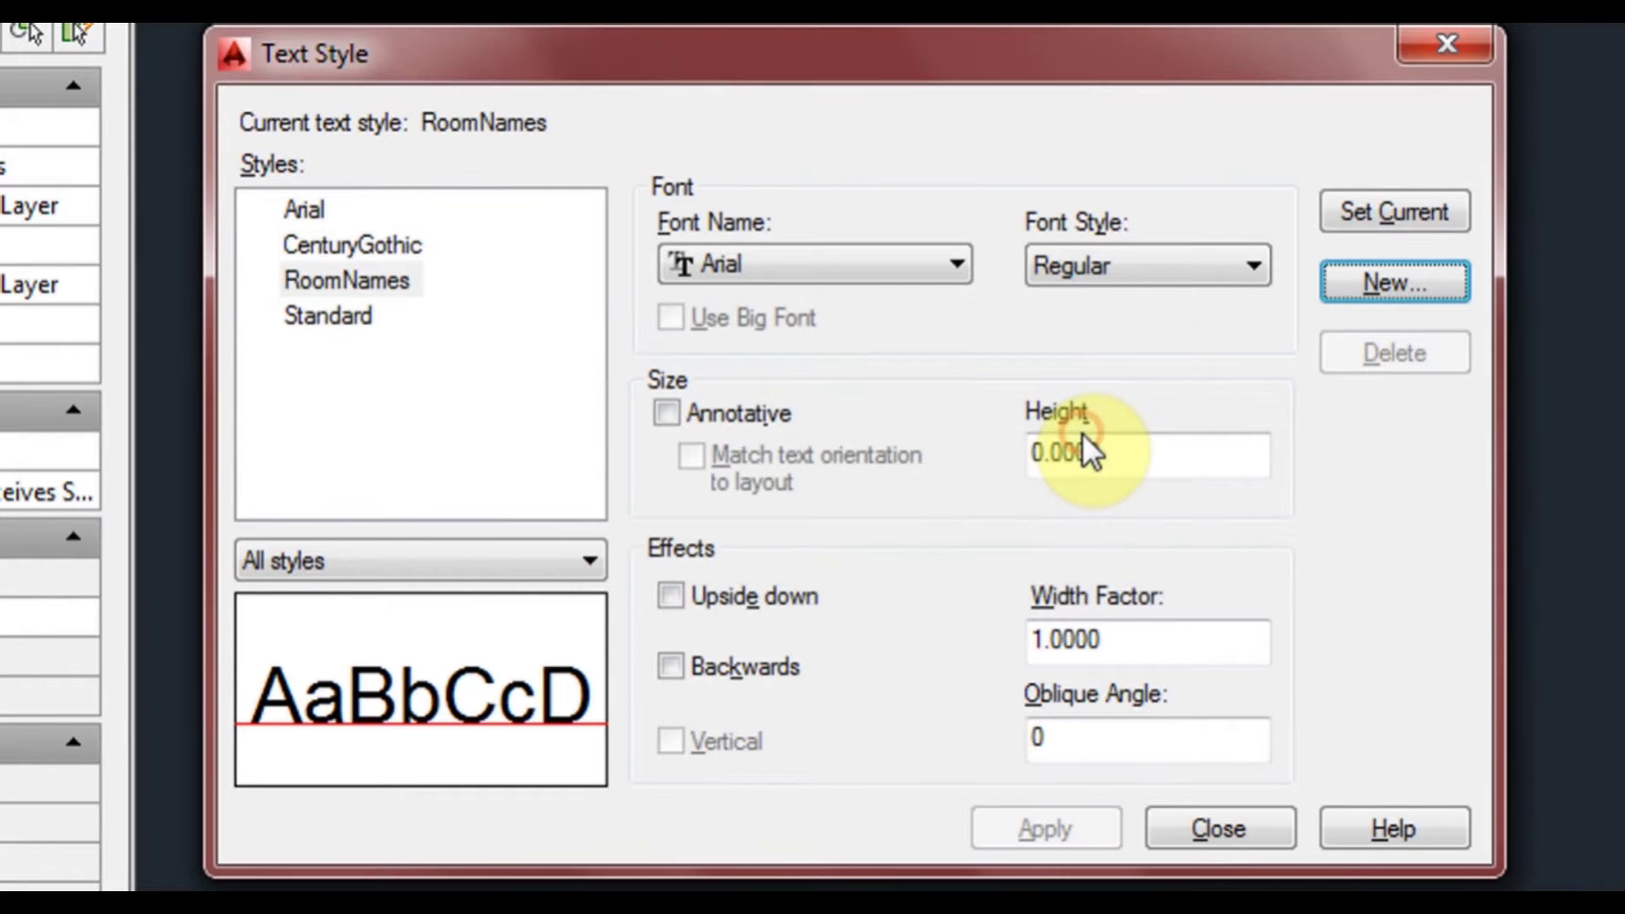
- Set the RoomNames text style's height to 350, apply it and close the text style settings
click(382, 277)
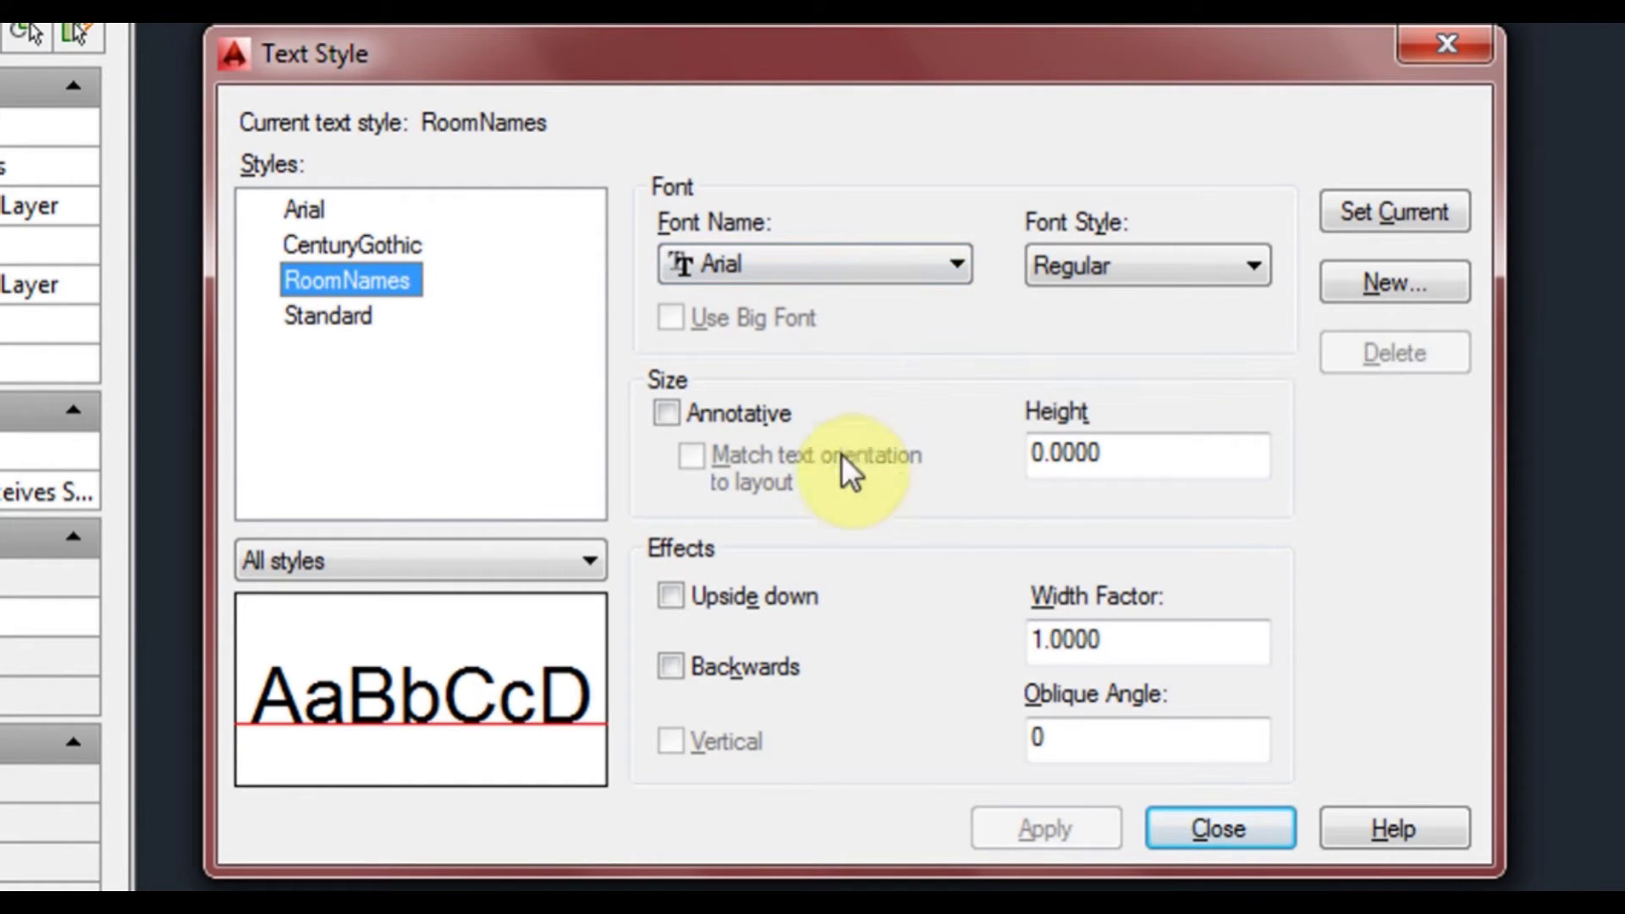
click(1147, 450)
text(350)
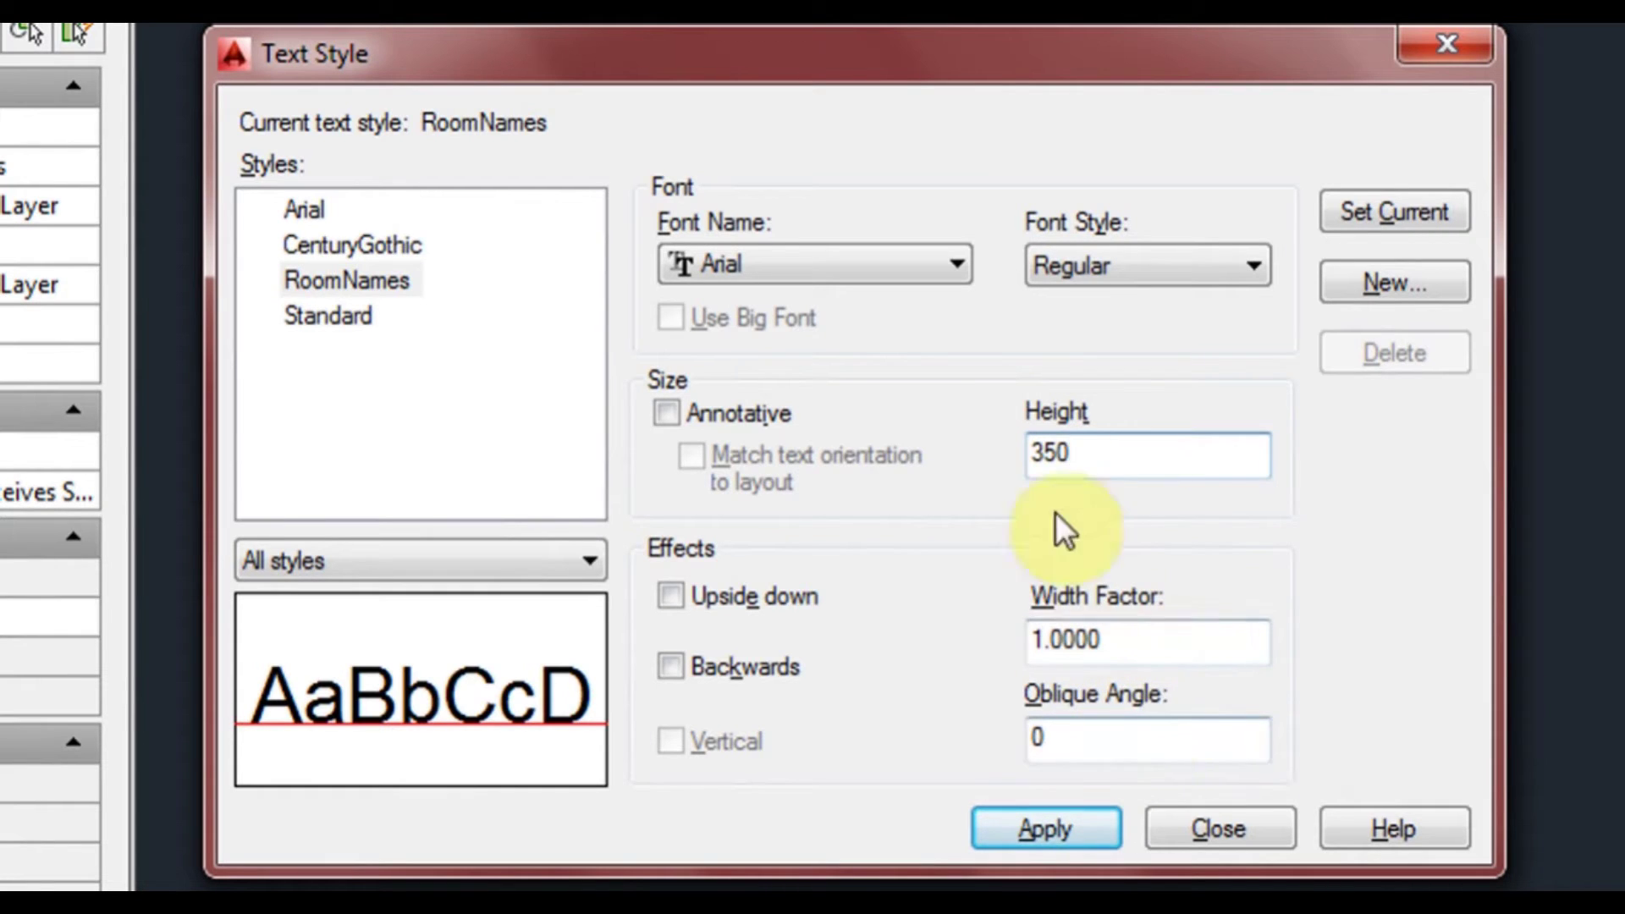
click(1080, 826)
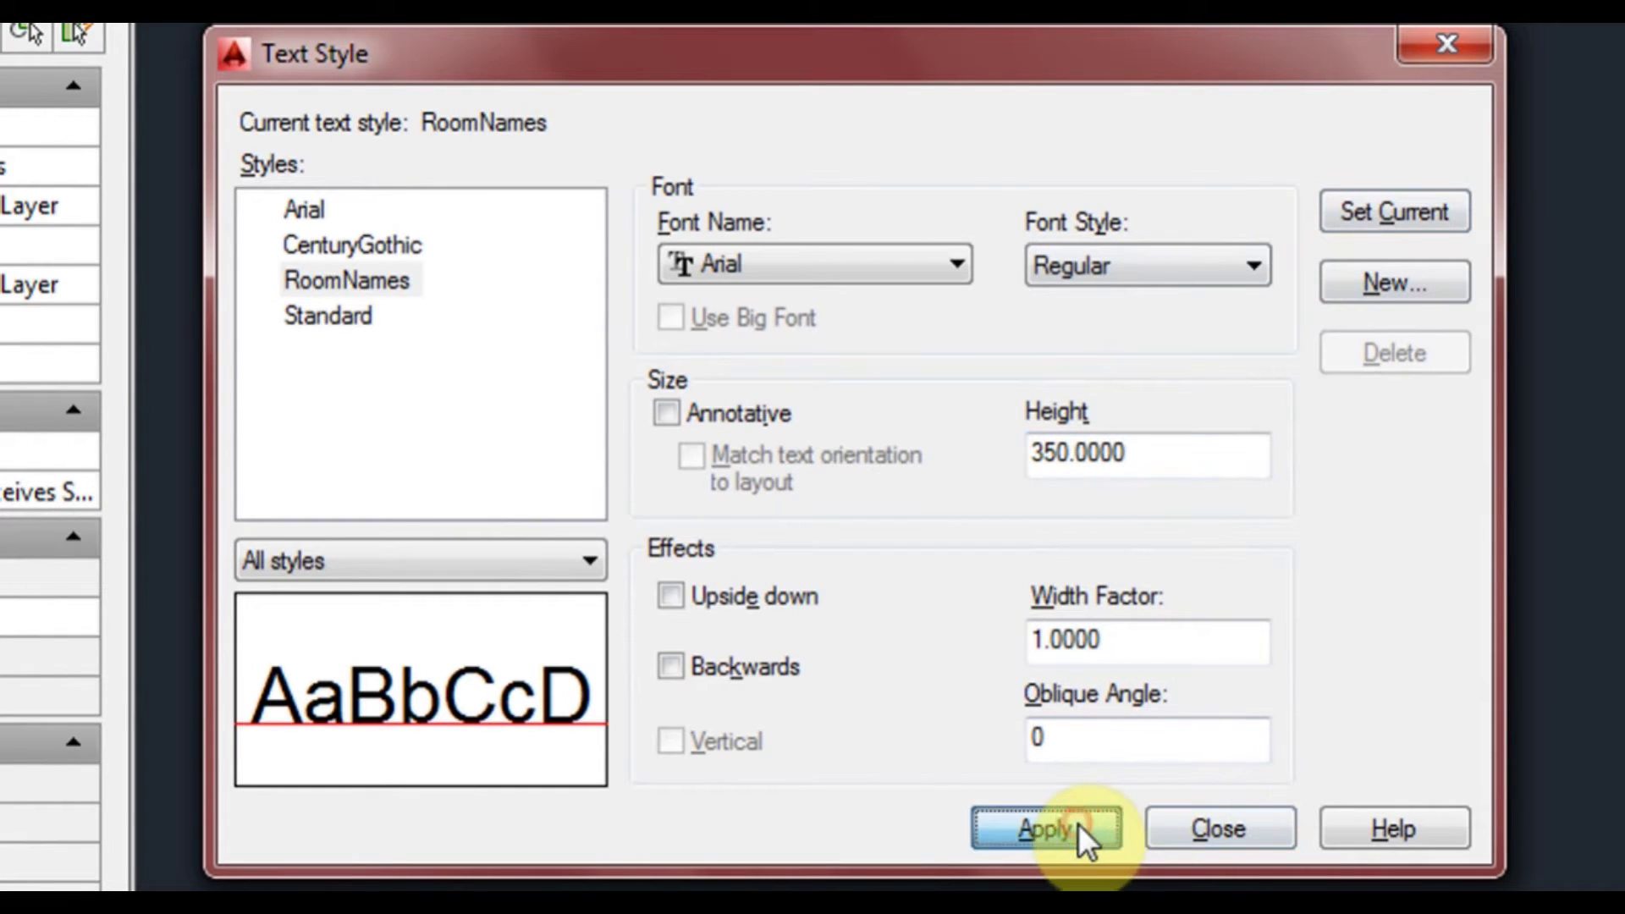
click(1242, 830)
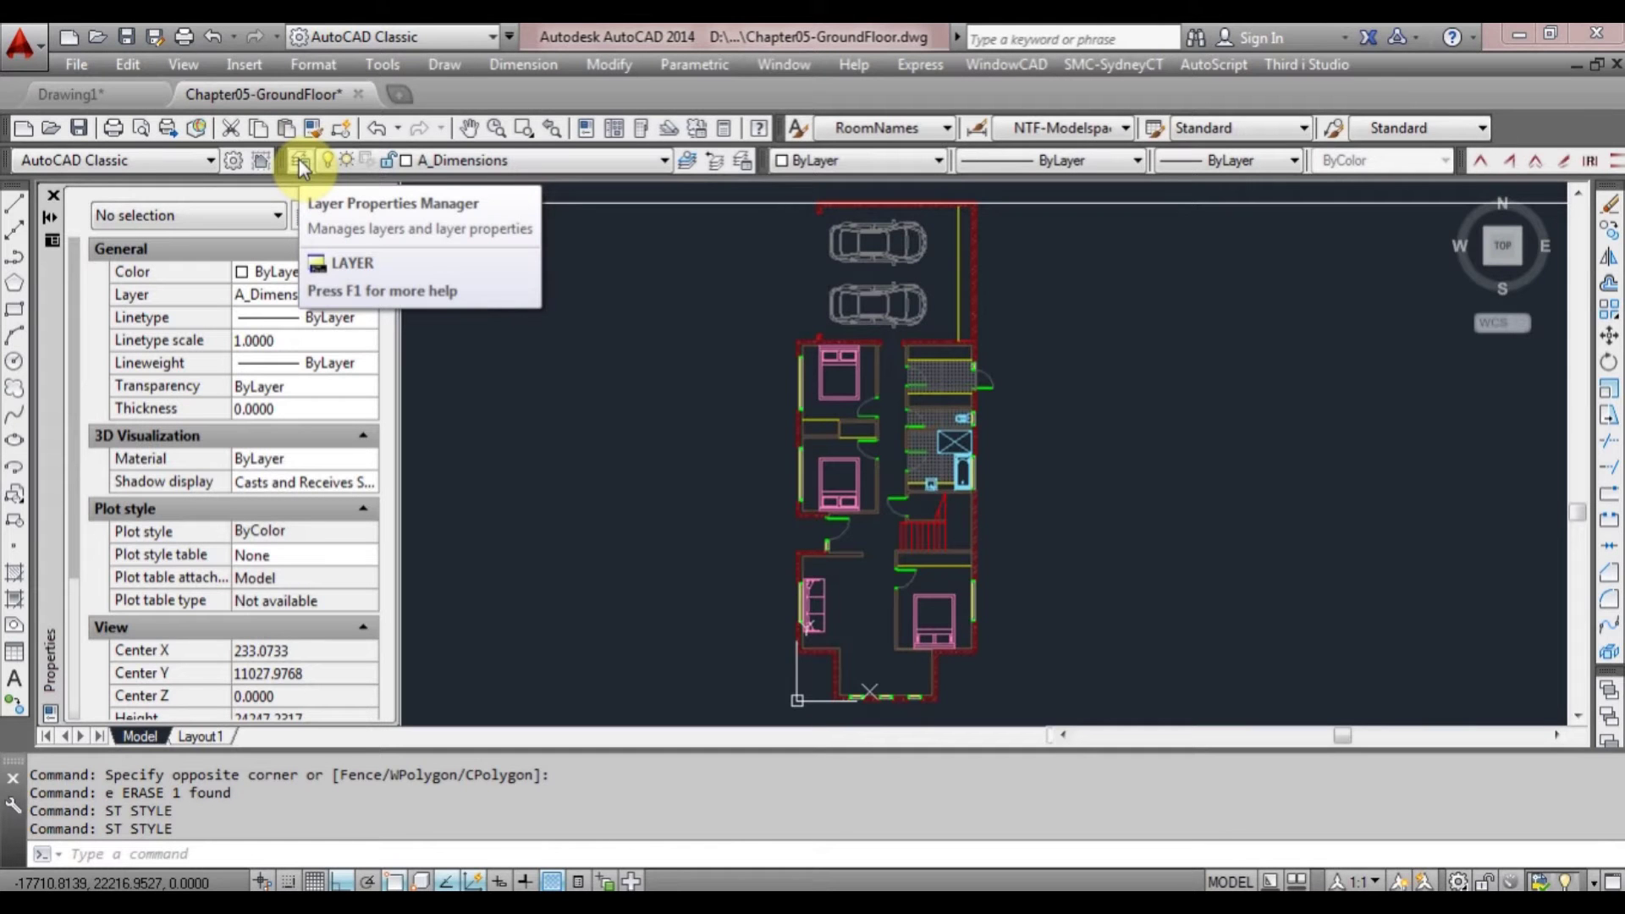
- Add a new layer to the drawing, keeping its default name
click(300, 161)
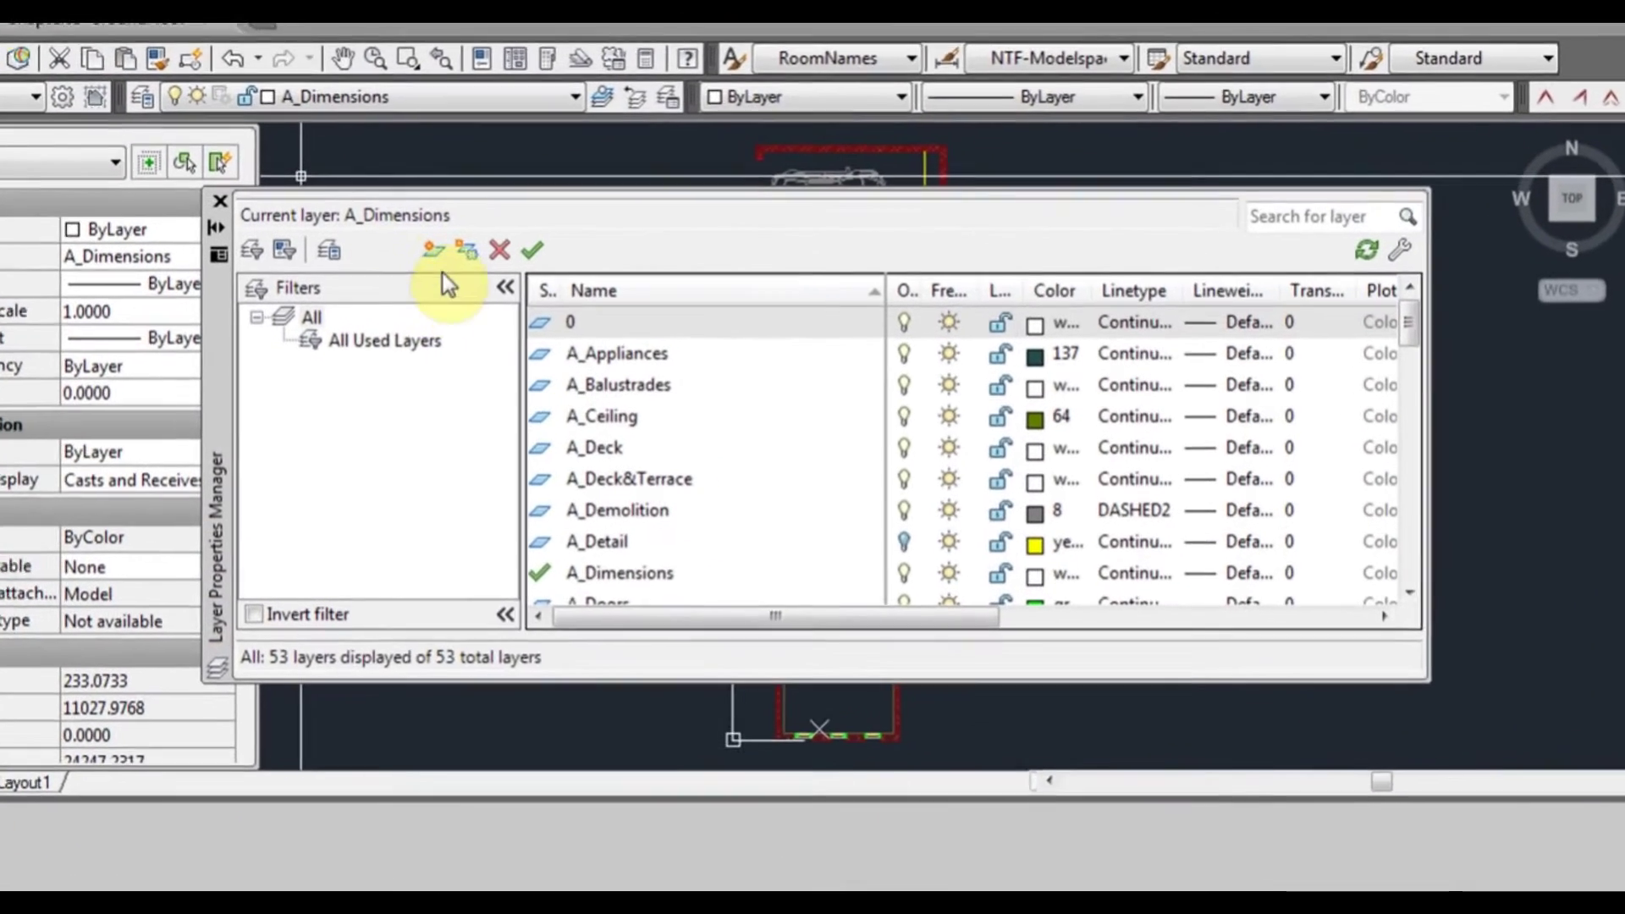
click(433, 249)
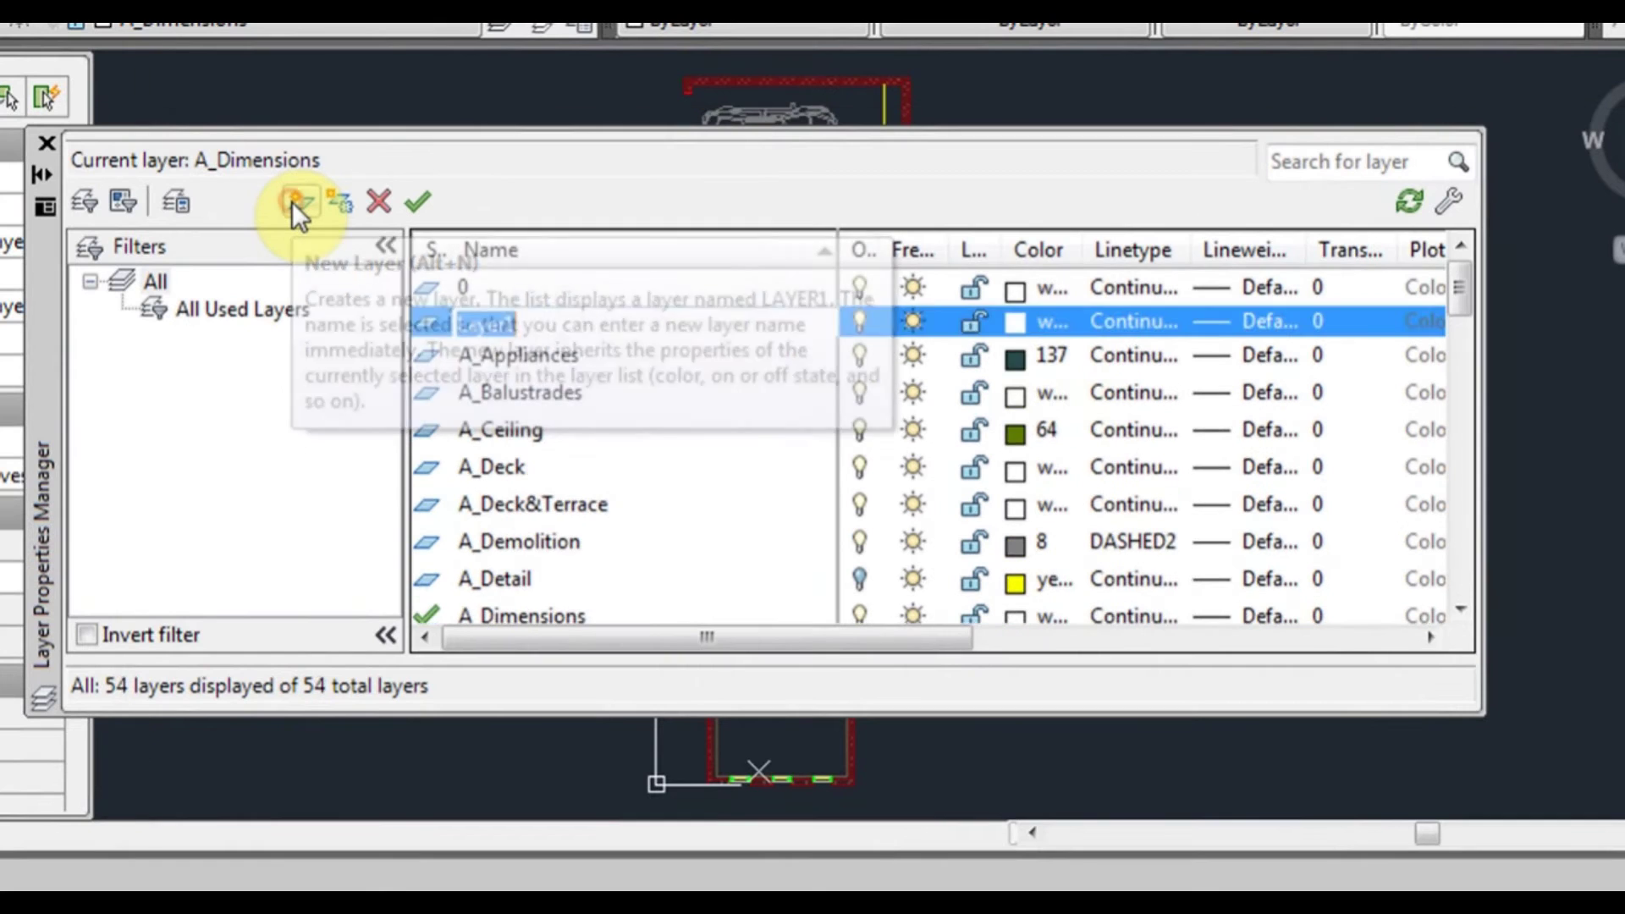
click(496, 363)
- Make the existing A_Text layer the current layer and close the layer manager
scroll(523, 339, down, 9)
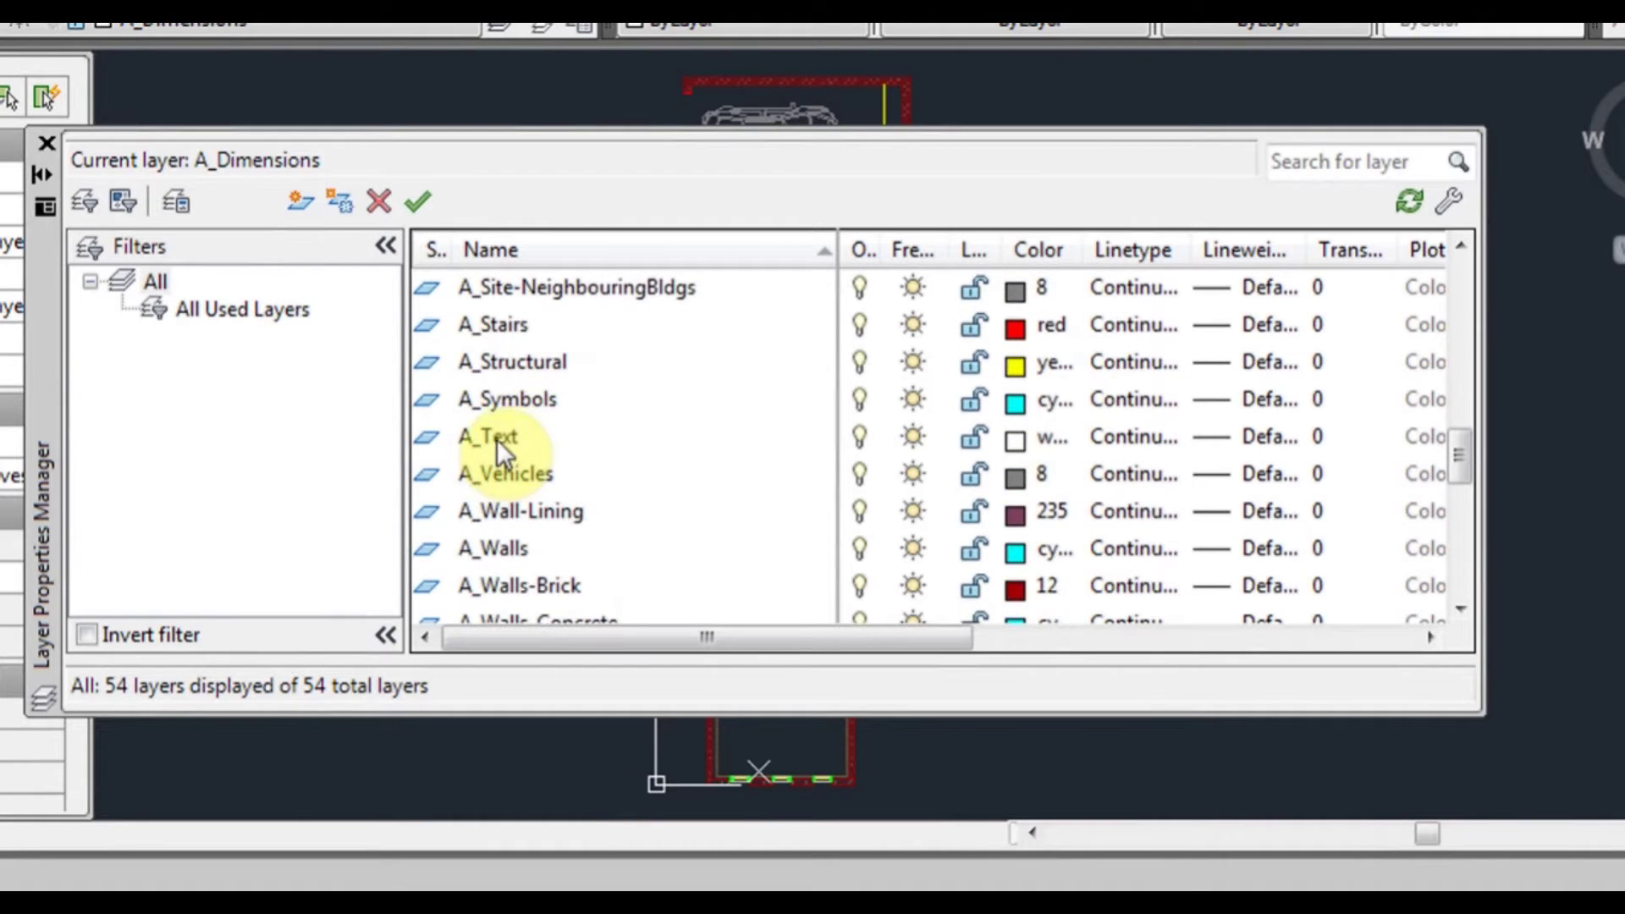
click(563, 438)
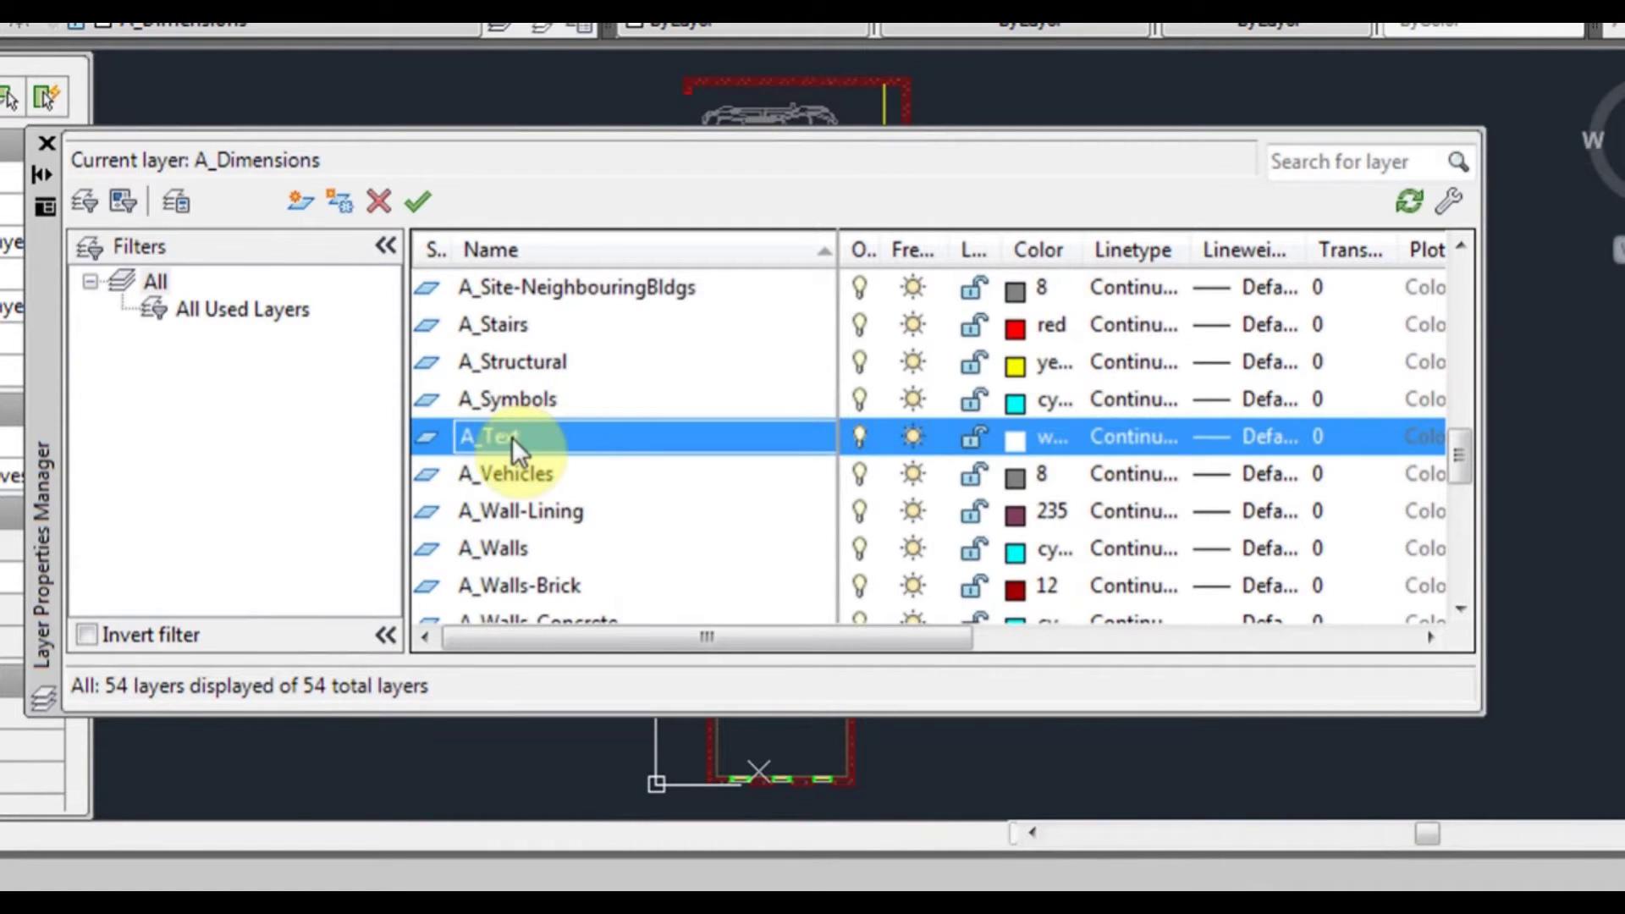
click(421, 208)
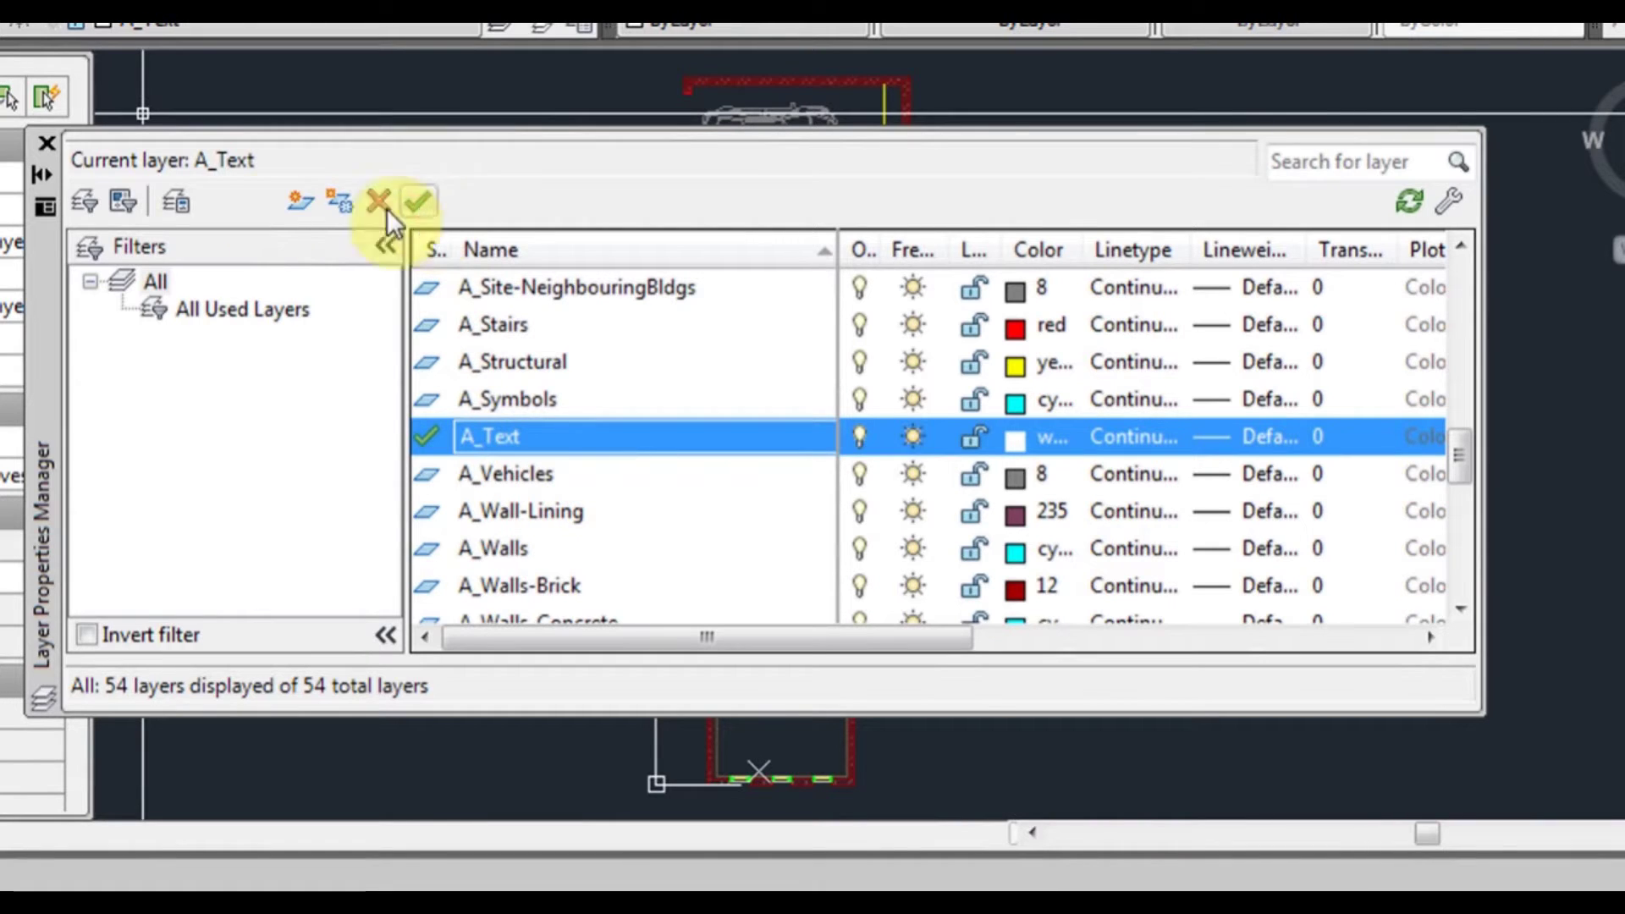
click(47, 144)
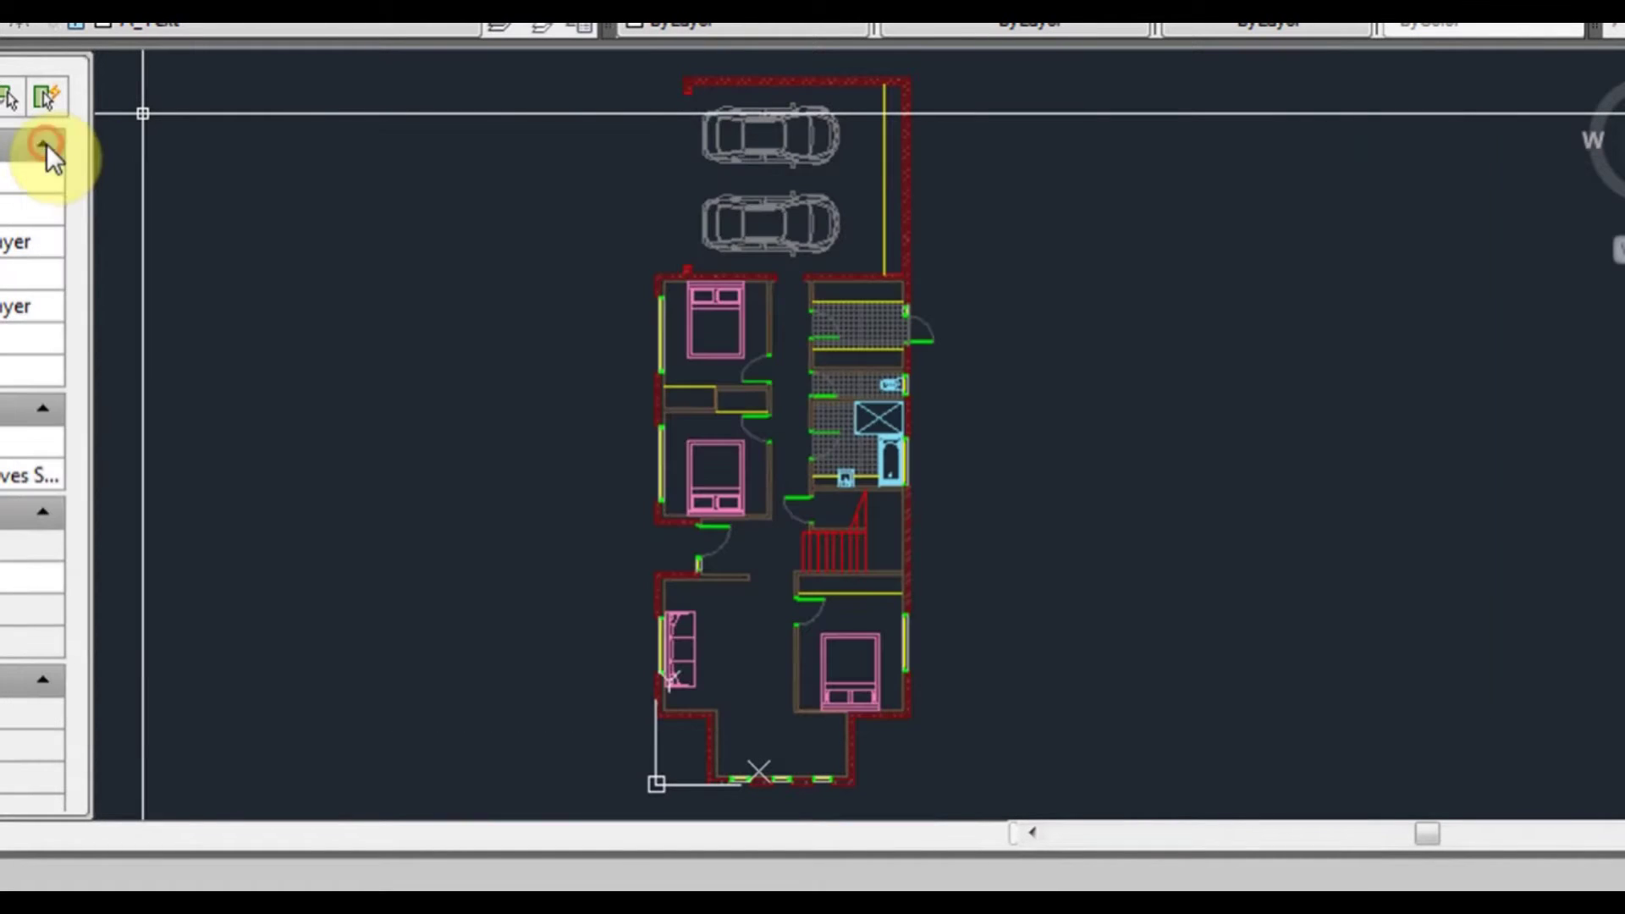
click(347, 19)
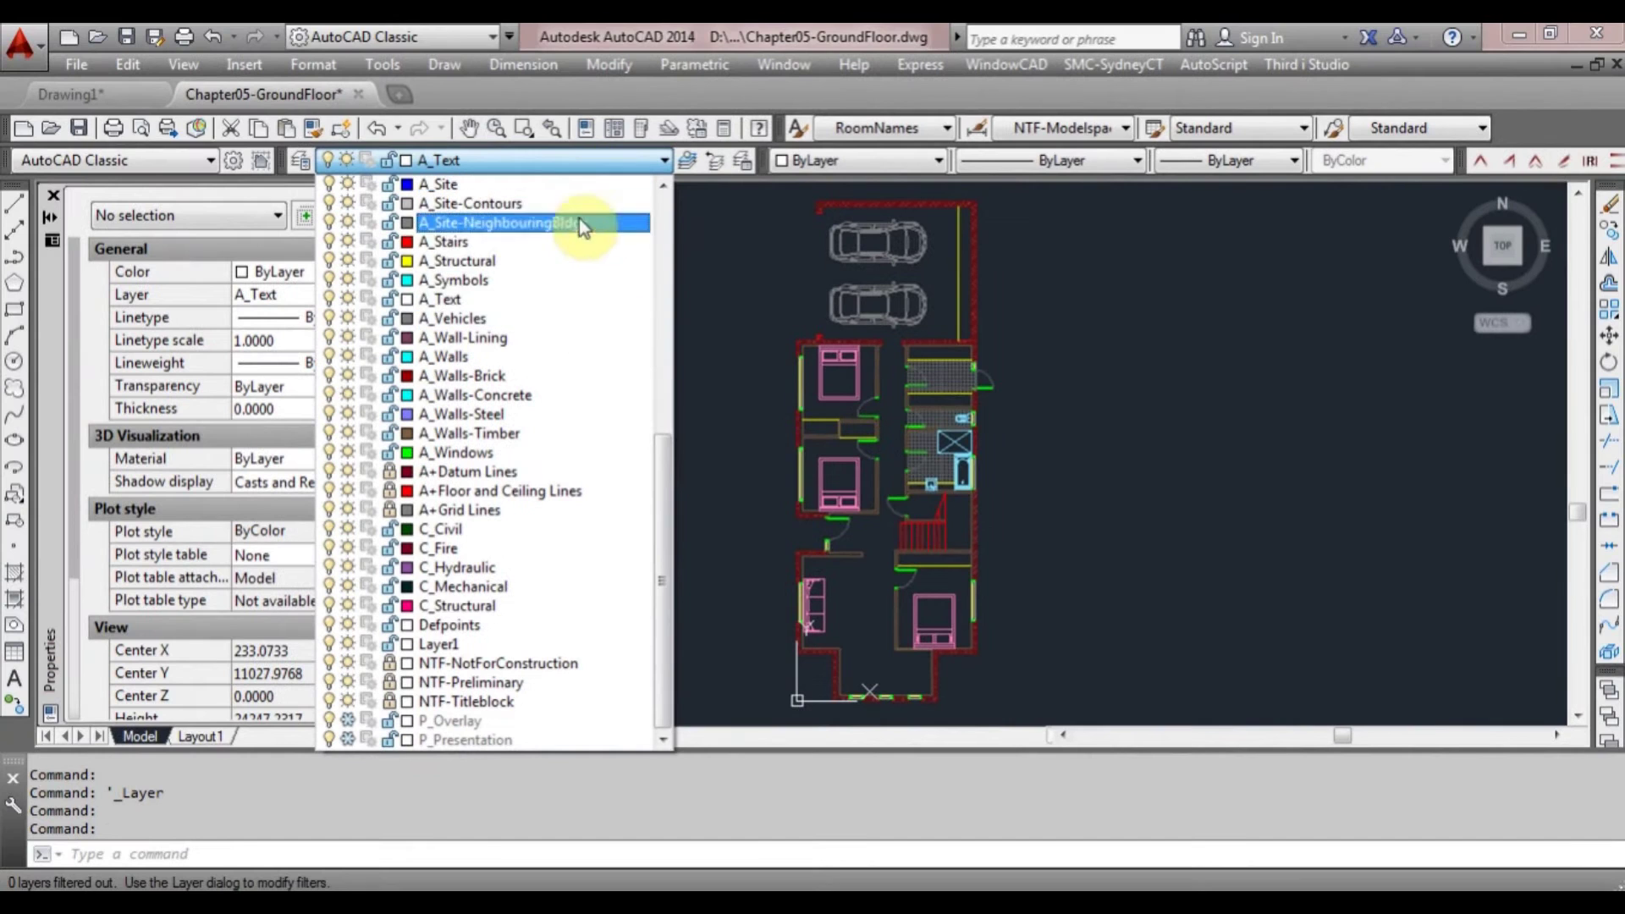
click(728, 318)
- Set RoomNames as the current text style for labelling the rooms
scroll(791, 537, up, 5)
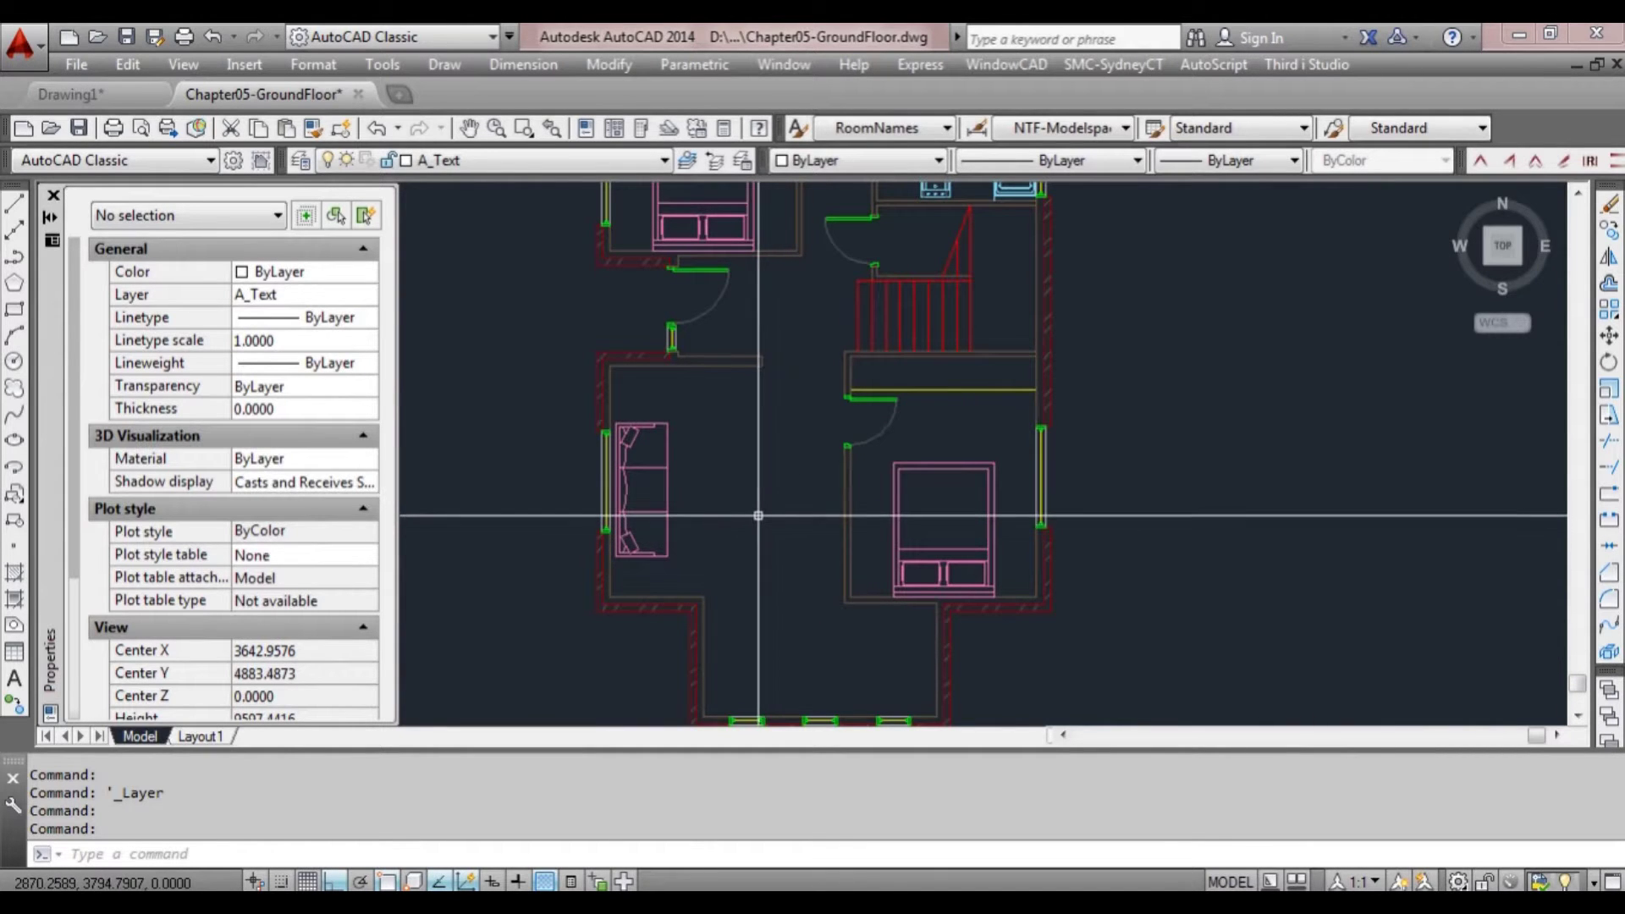
text(ST)
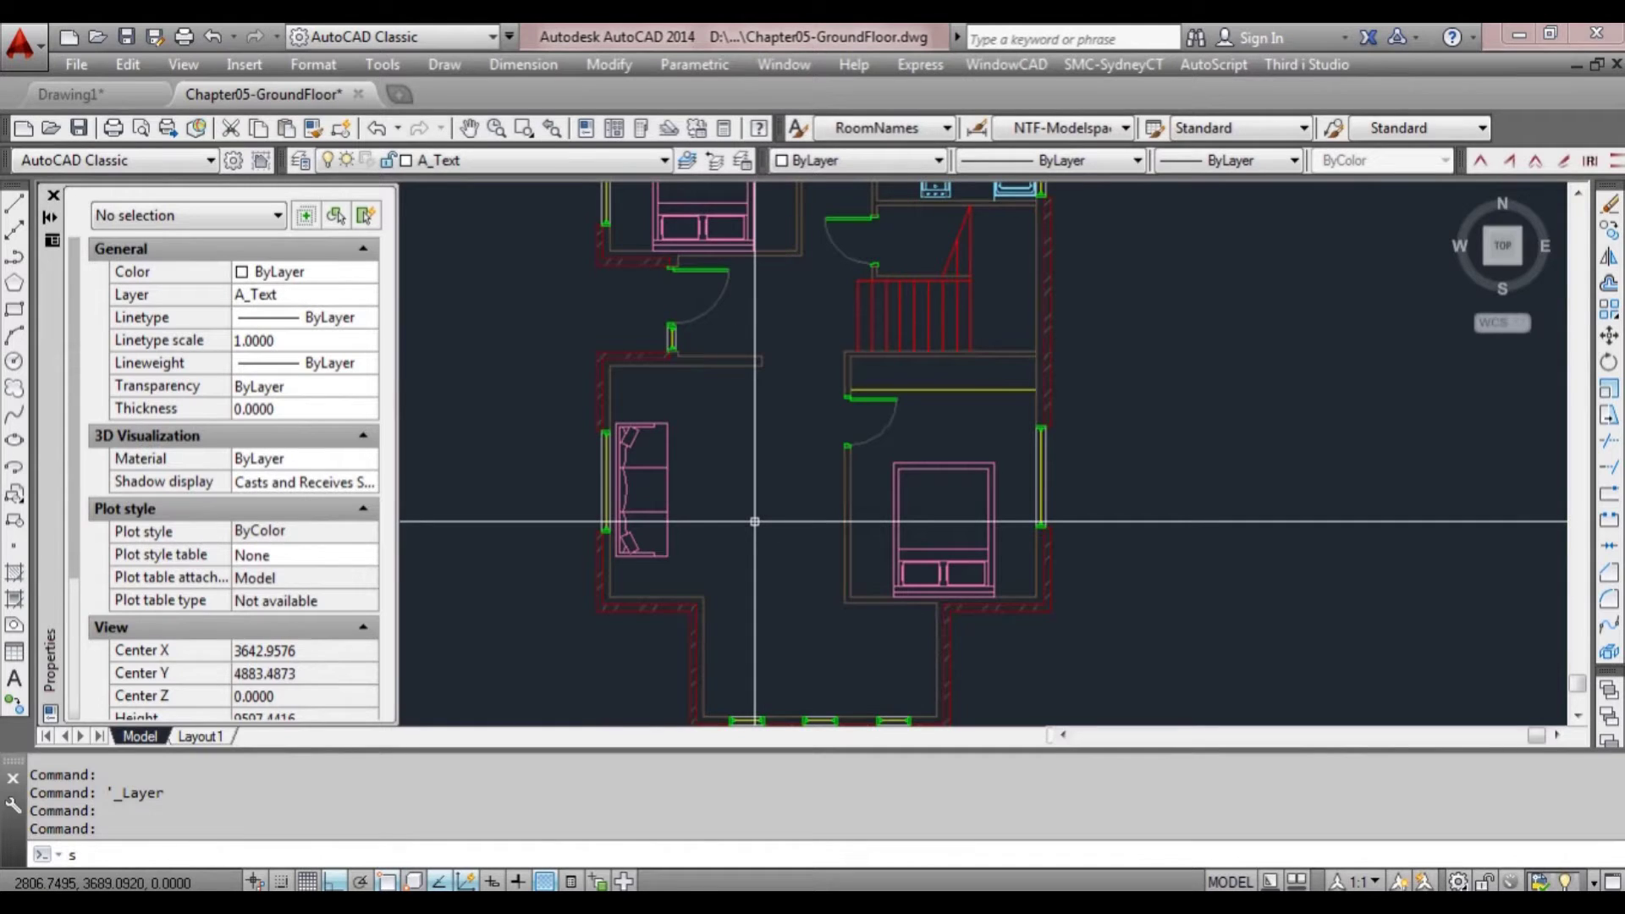
key(Return)
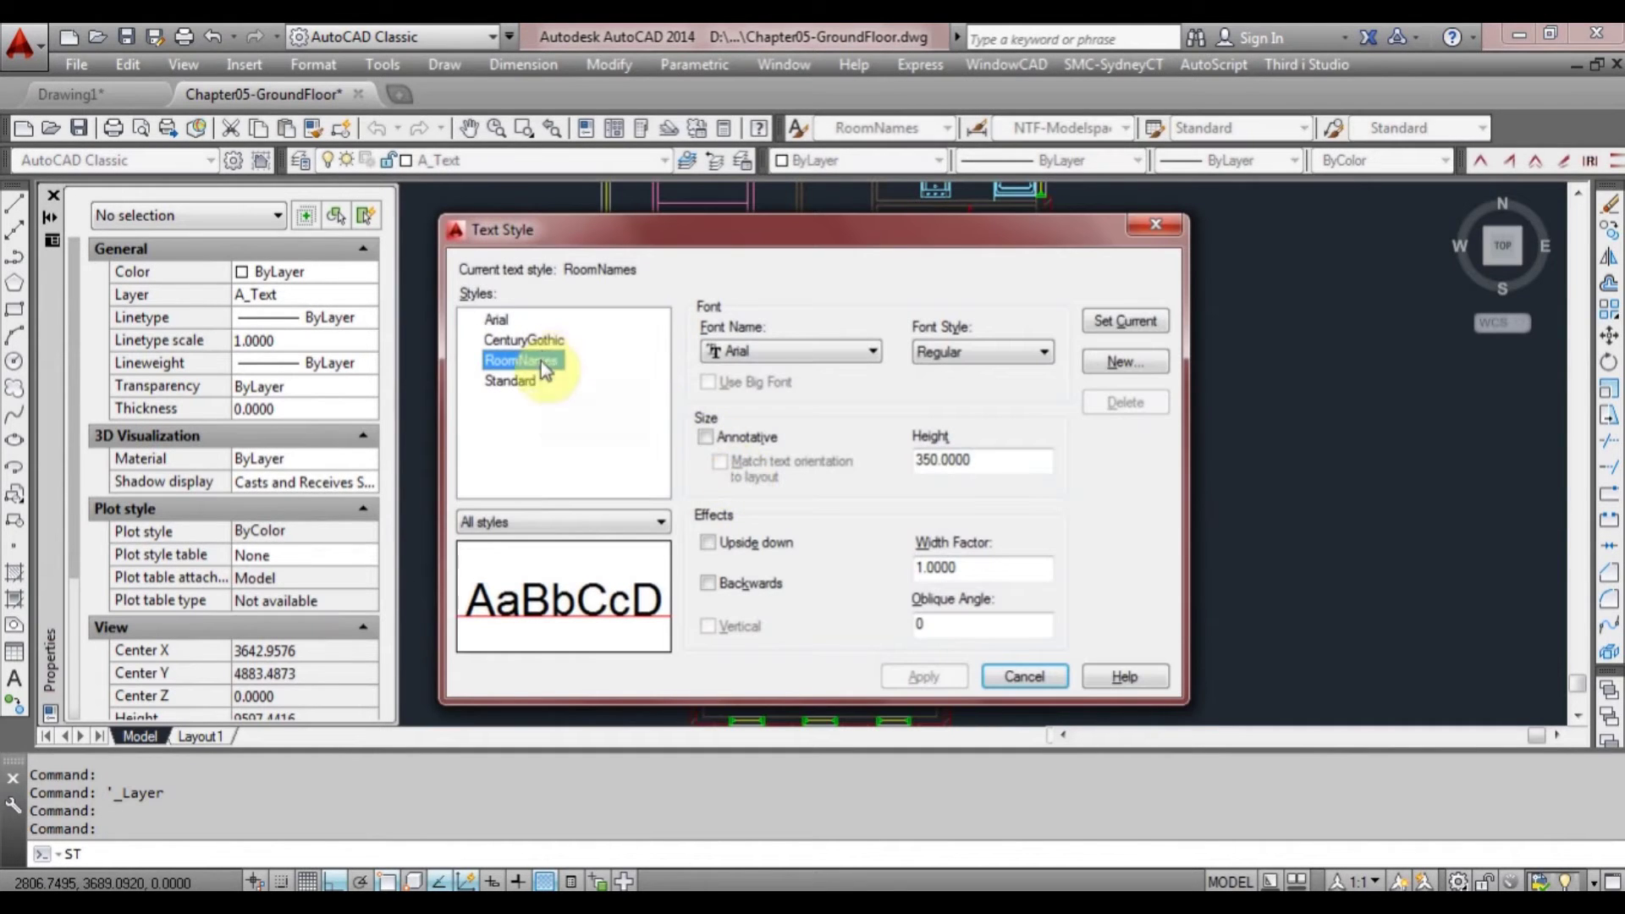
click(1119, 322)
click(1026, 675)
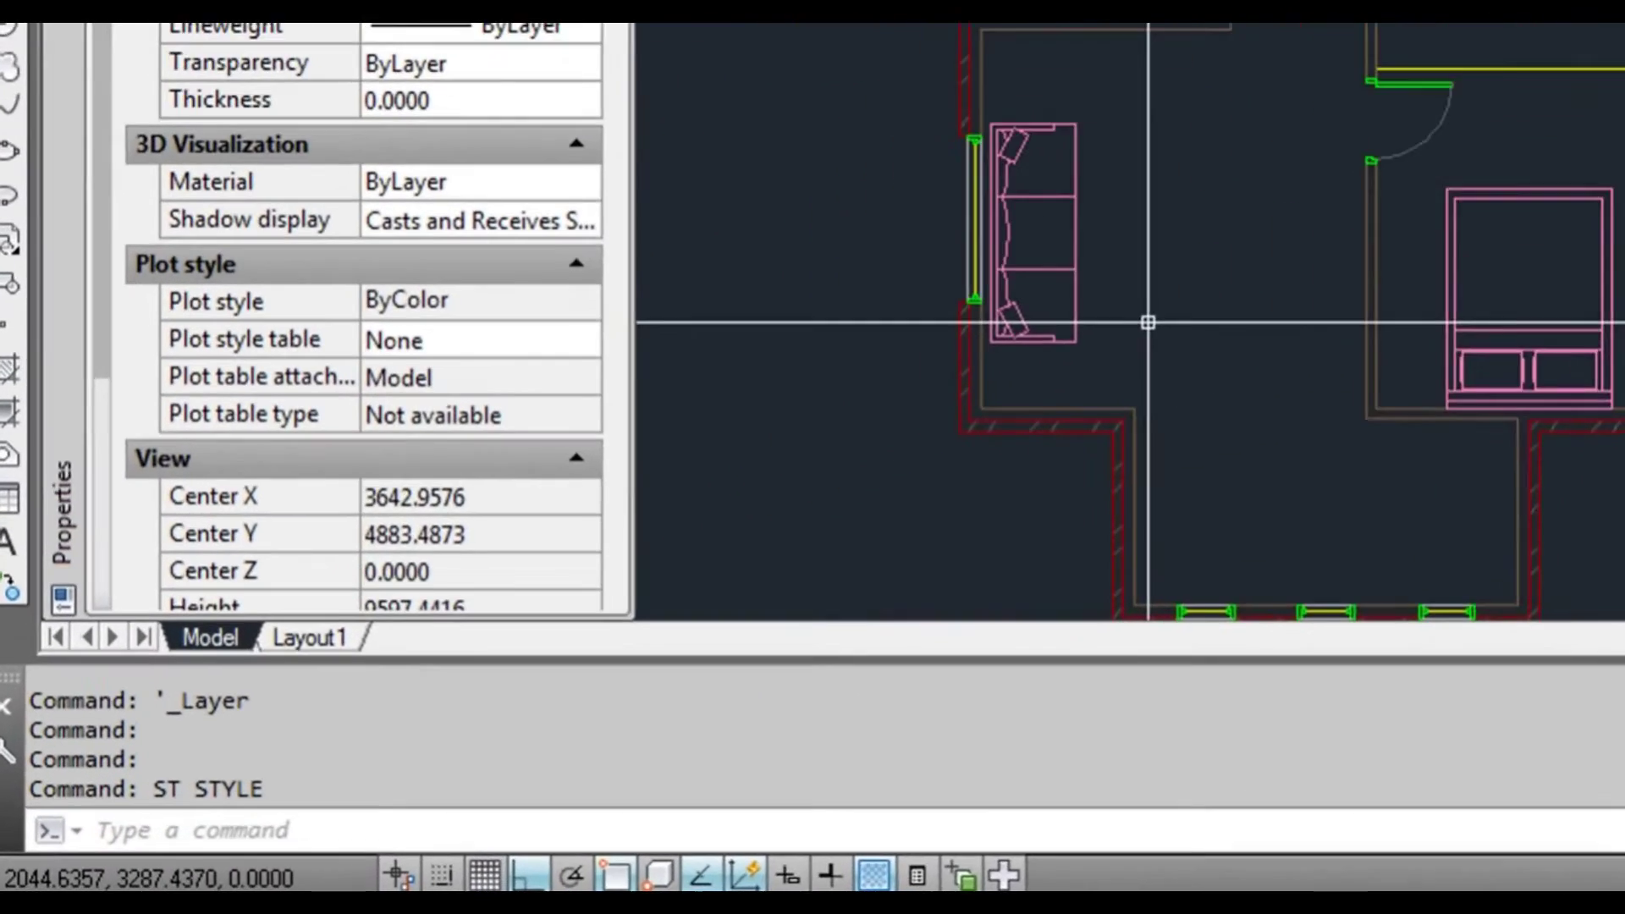
- Place the multiline text LIVING beside the sofa in the living room, in a text box about 2500 by 1900
text(Mt)
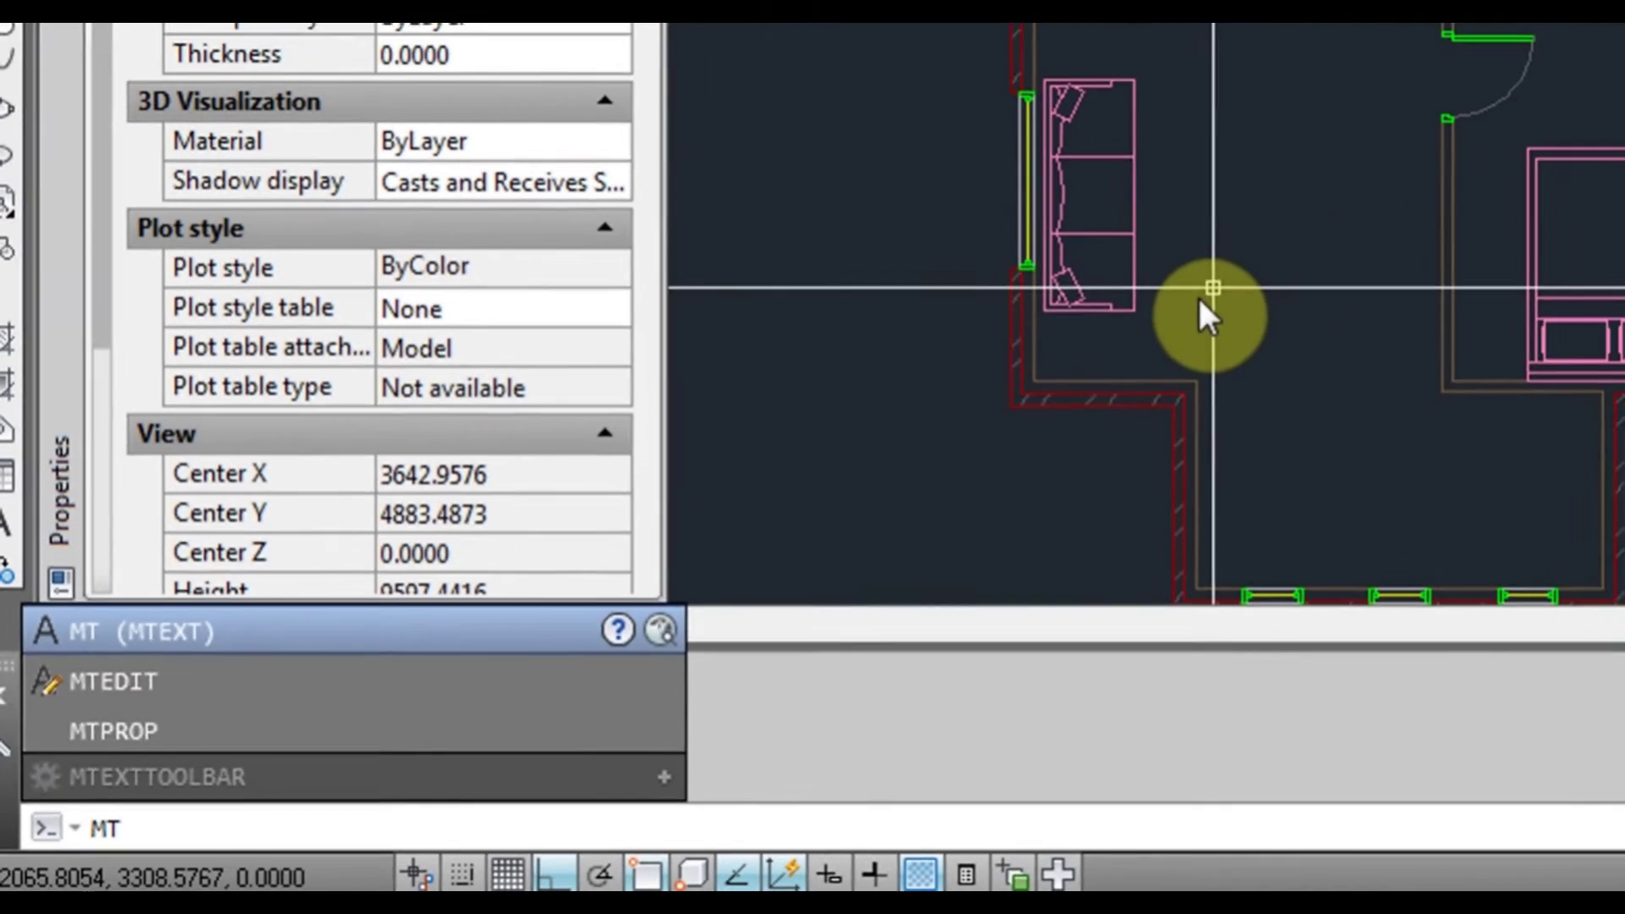
key(Return)
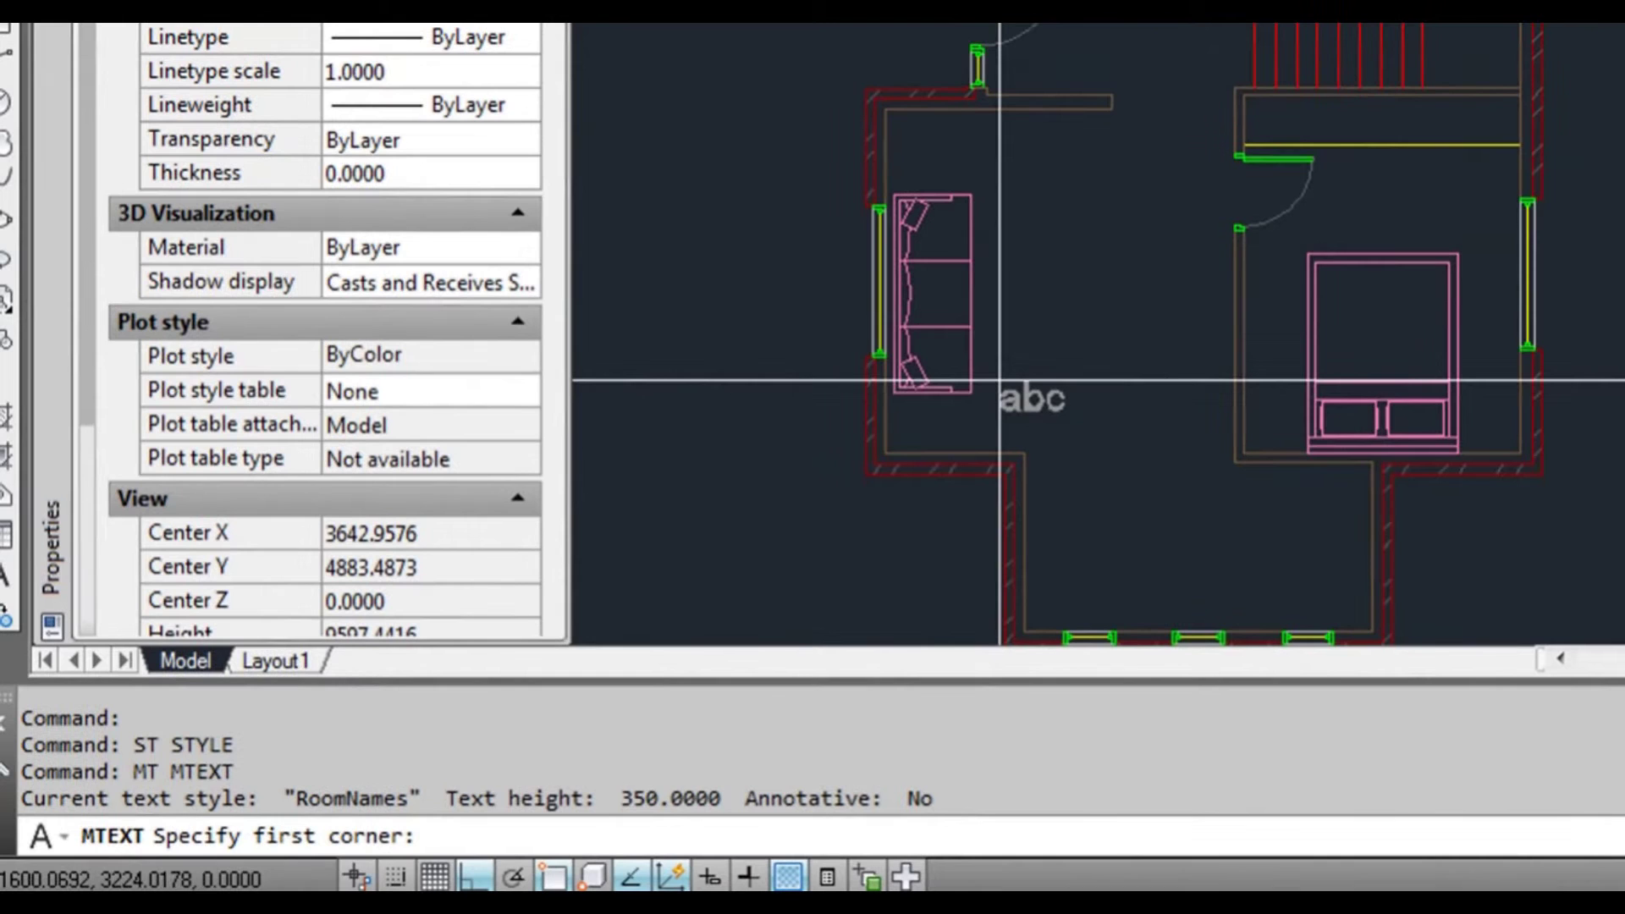
click(1000, 379)
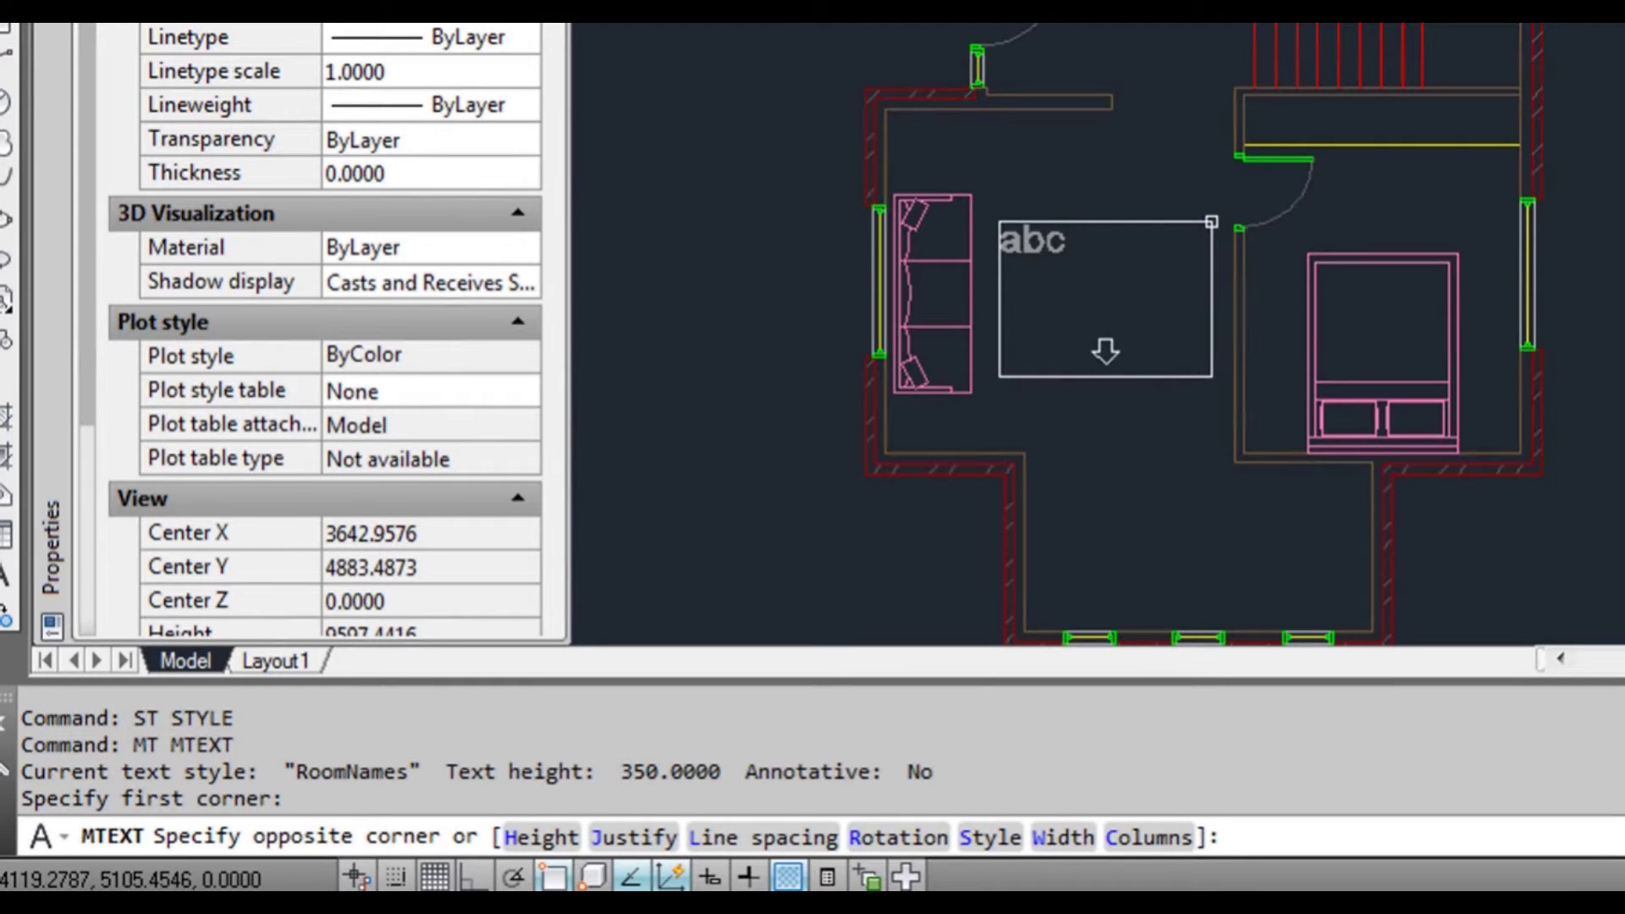
click(1214, 222)
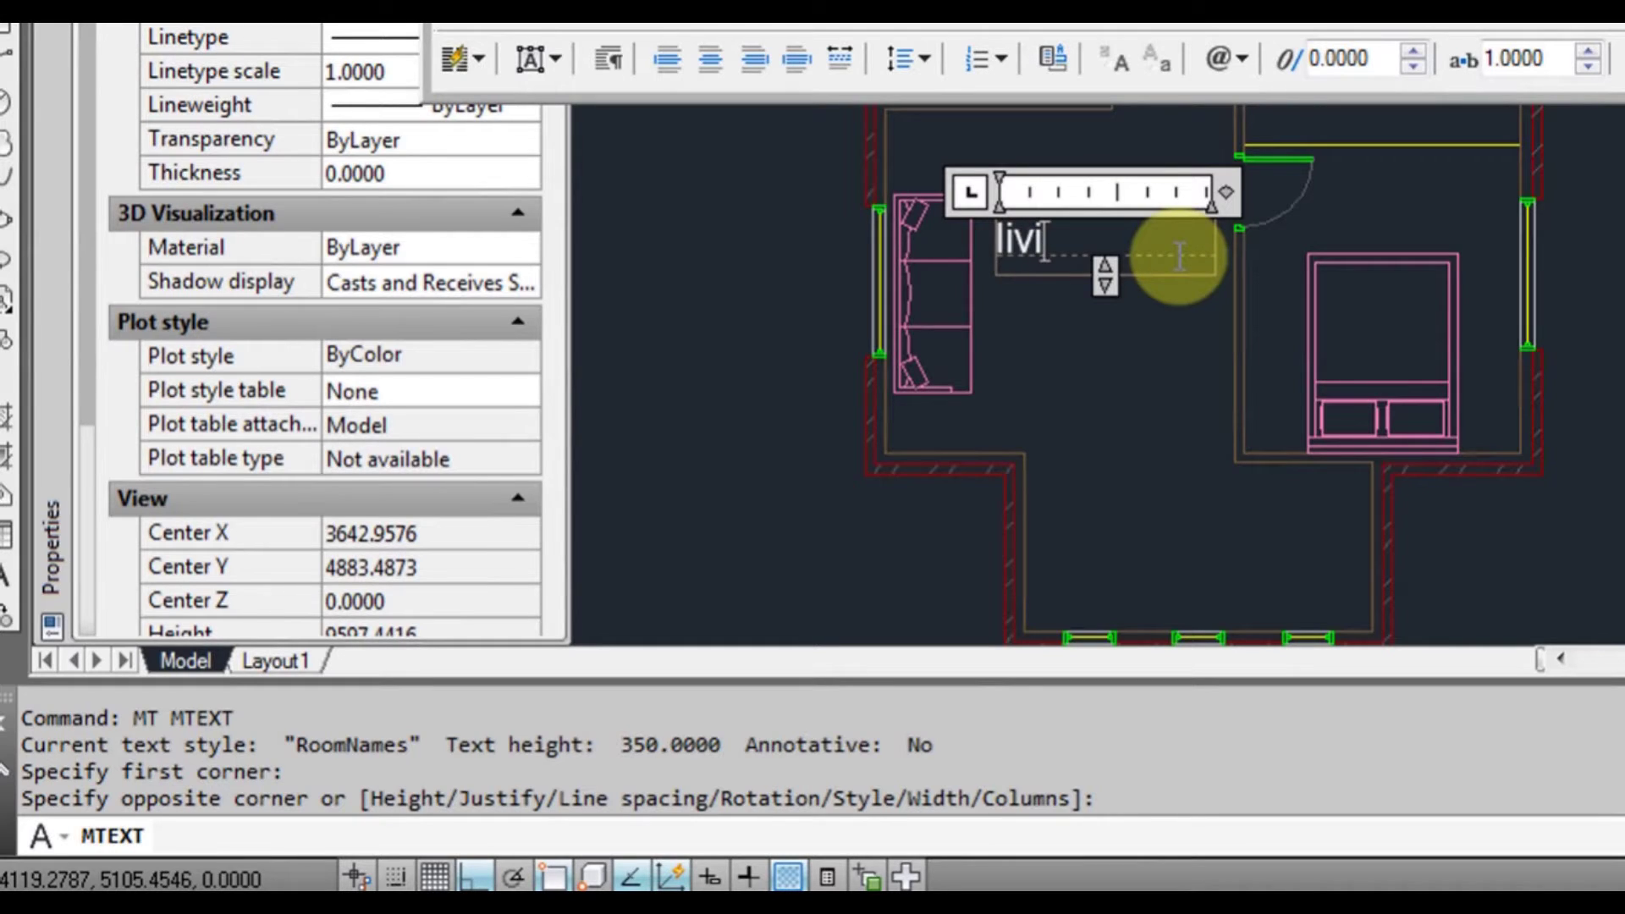
key(BackSpace)
key(BackSpace)
key(BackSpace)
key(BackSpace)
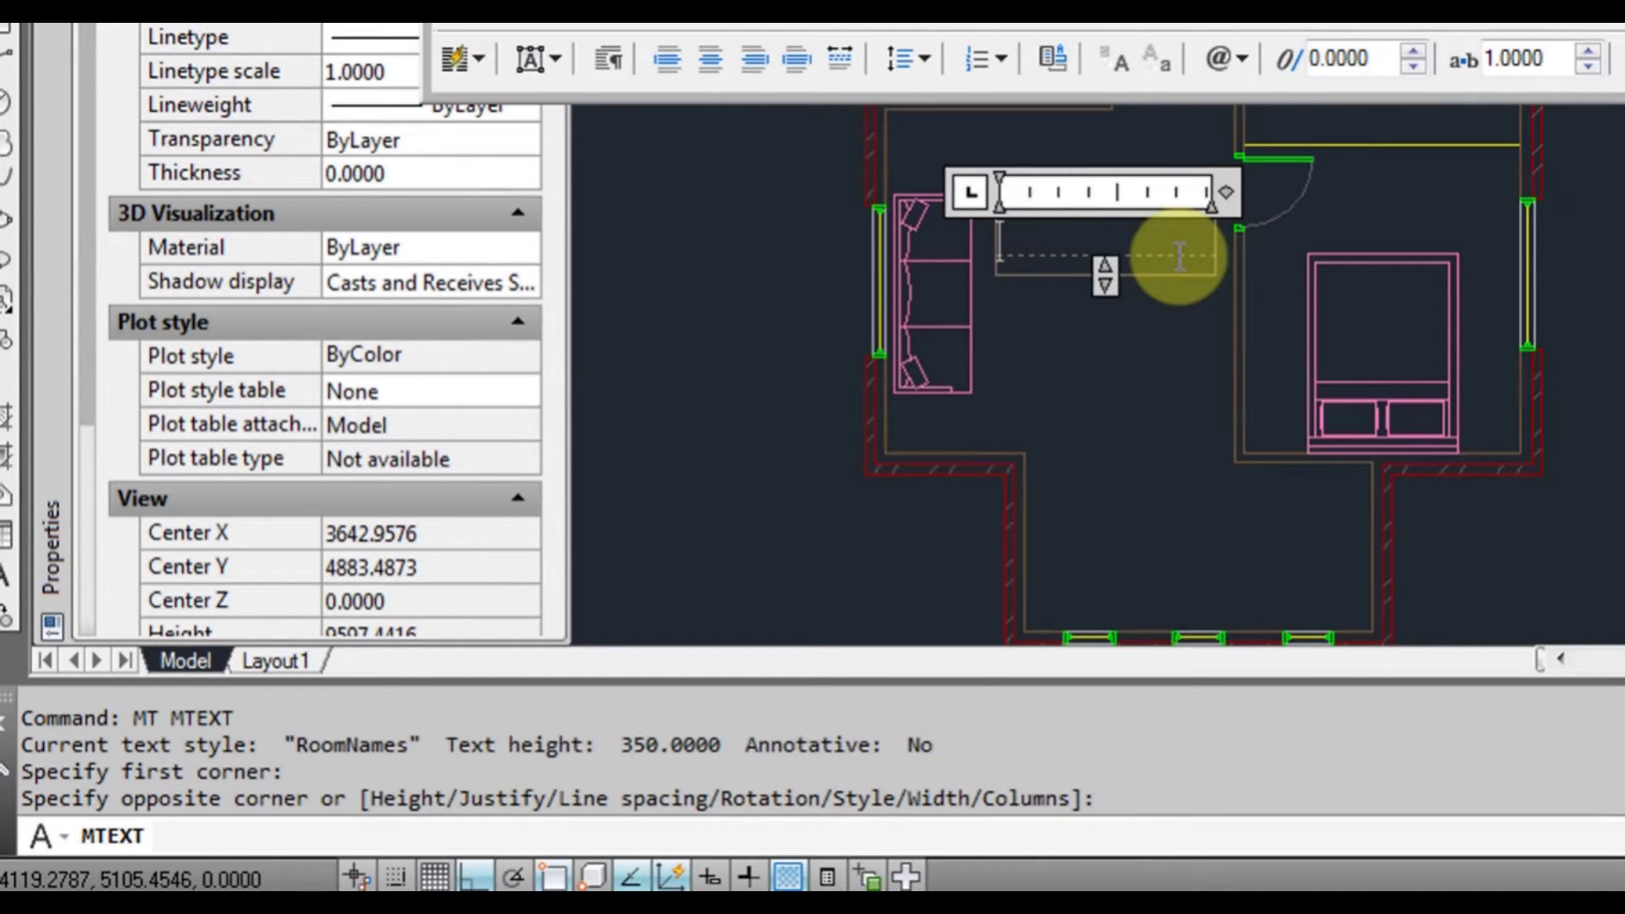
text(LIVING)
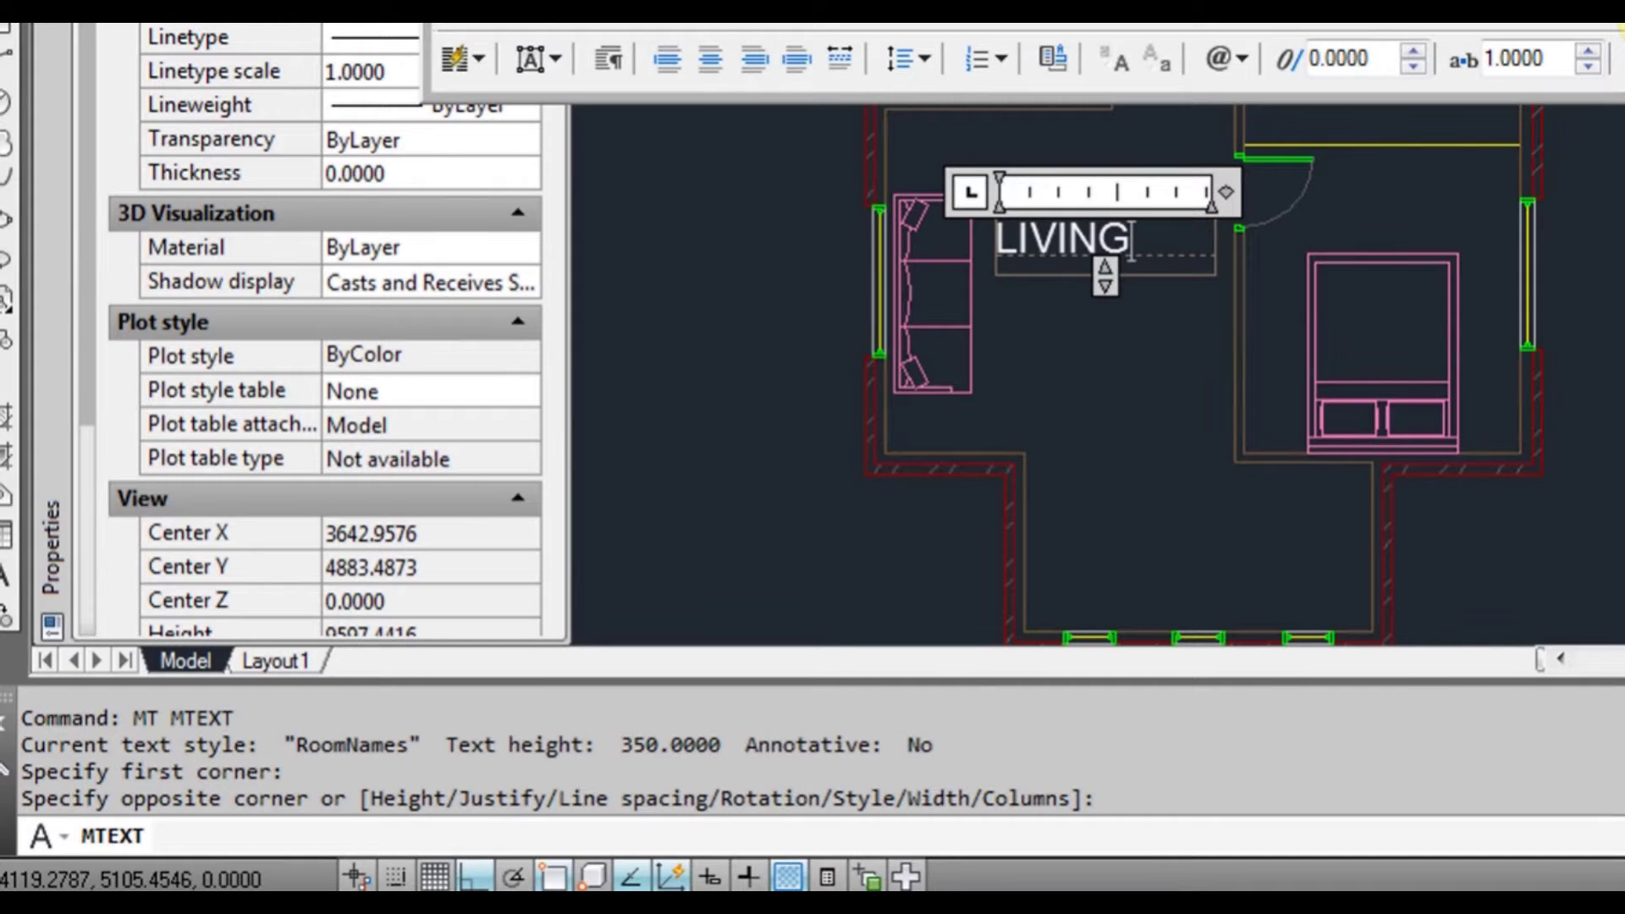
click(1624, 27)
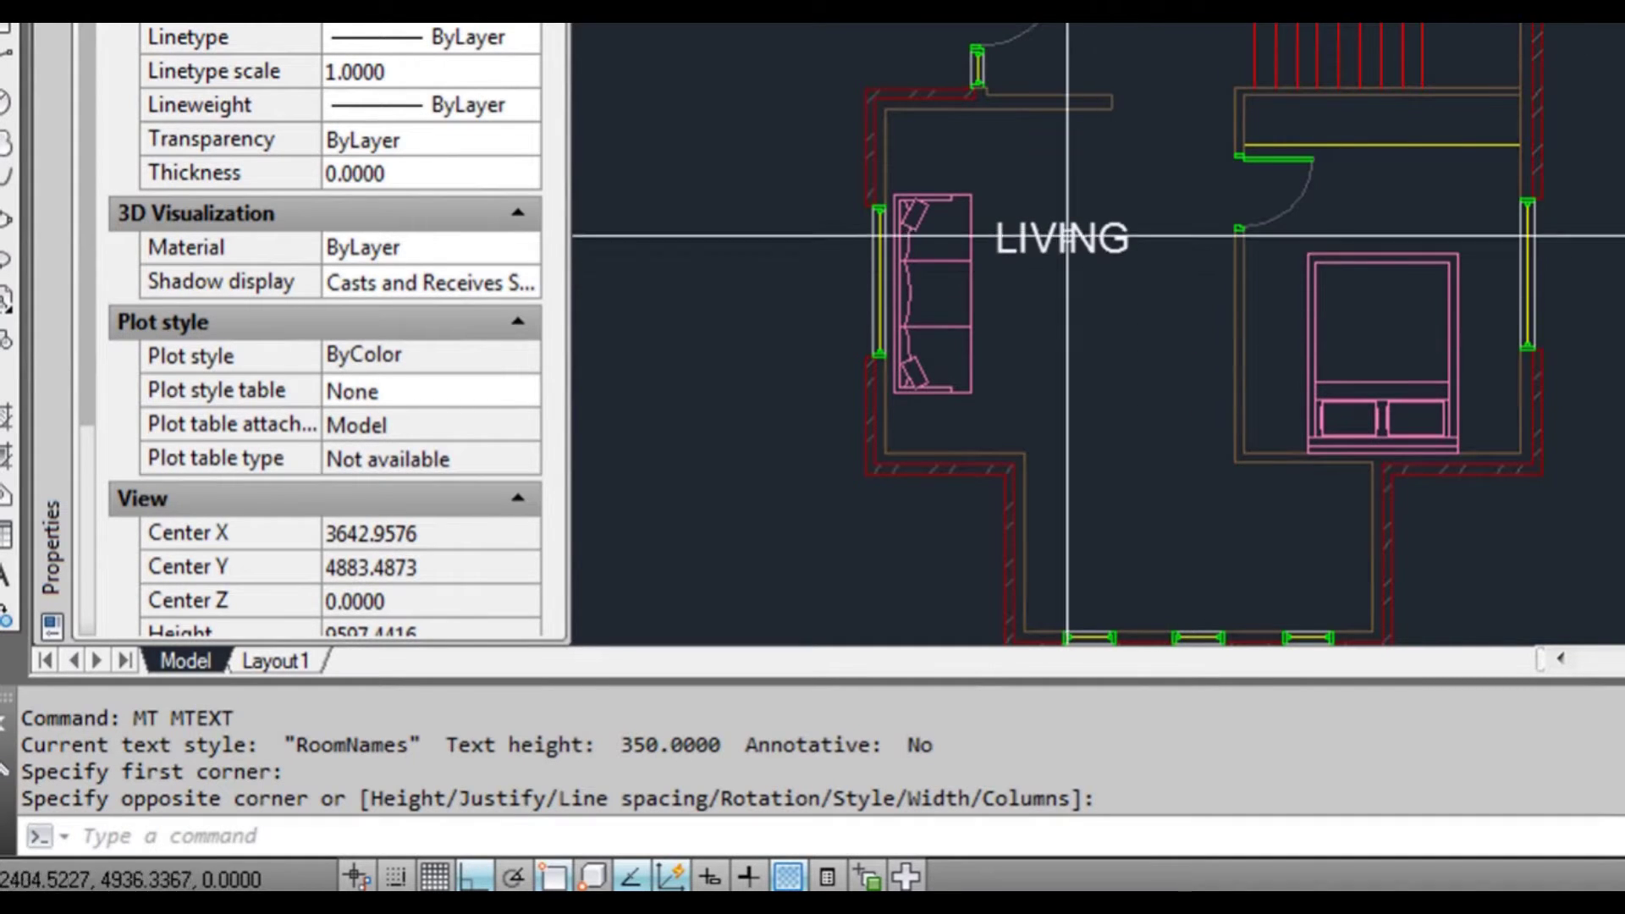
- Set the justification of the LIVING label in the living room to Middle center
click(1102, 237)
scroll(1109, 229, up, 2)
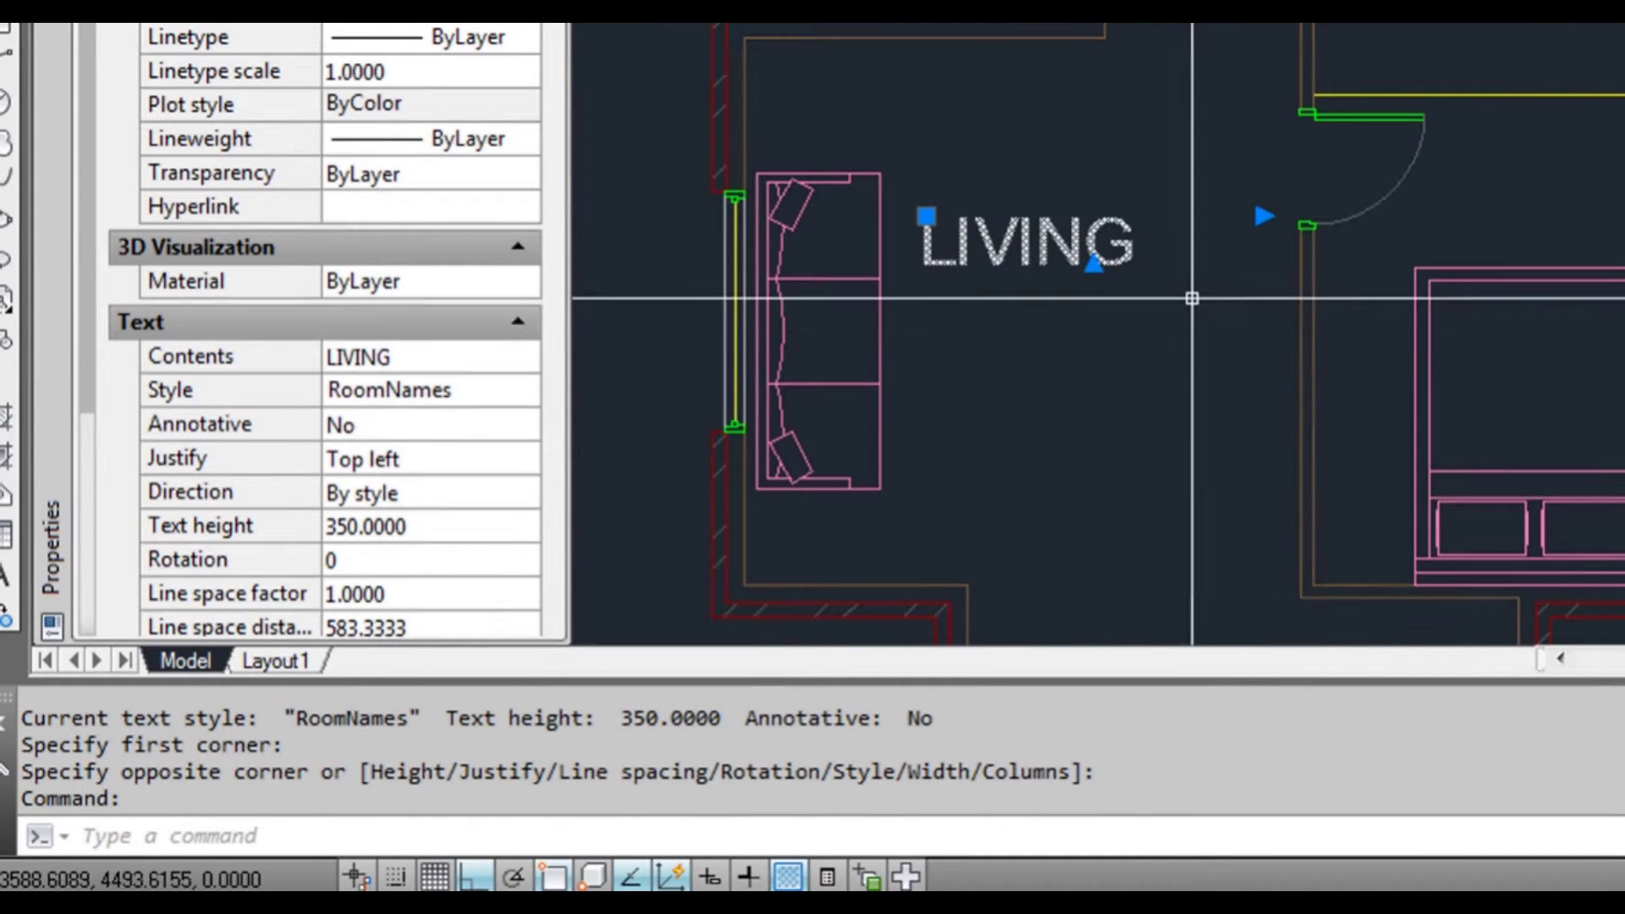
scroll(1168, 269, down, 2)
scroll(1176, 254, up, 2)
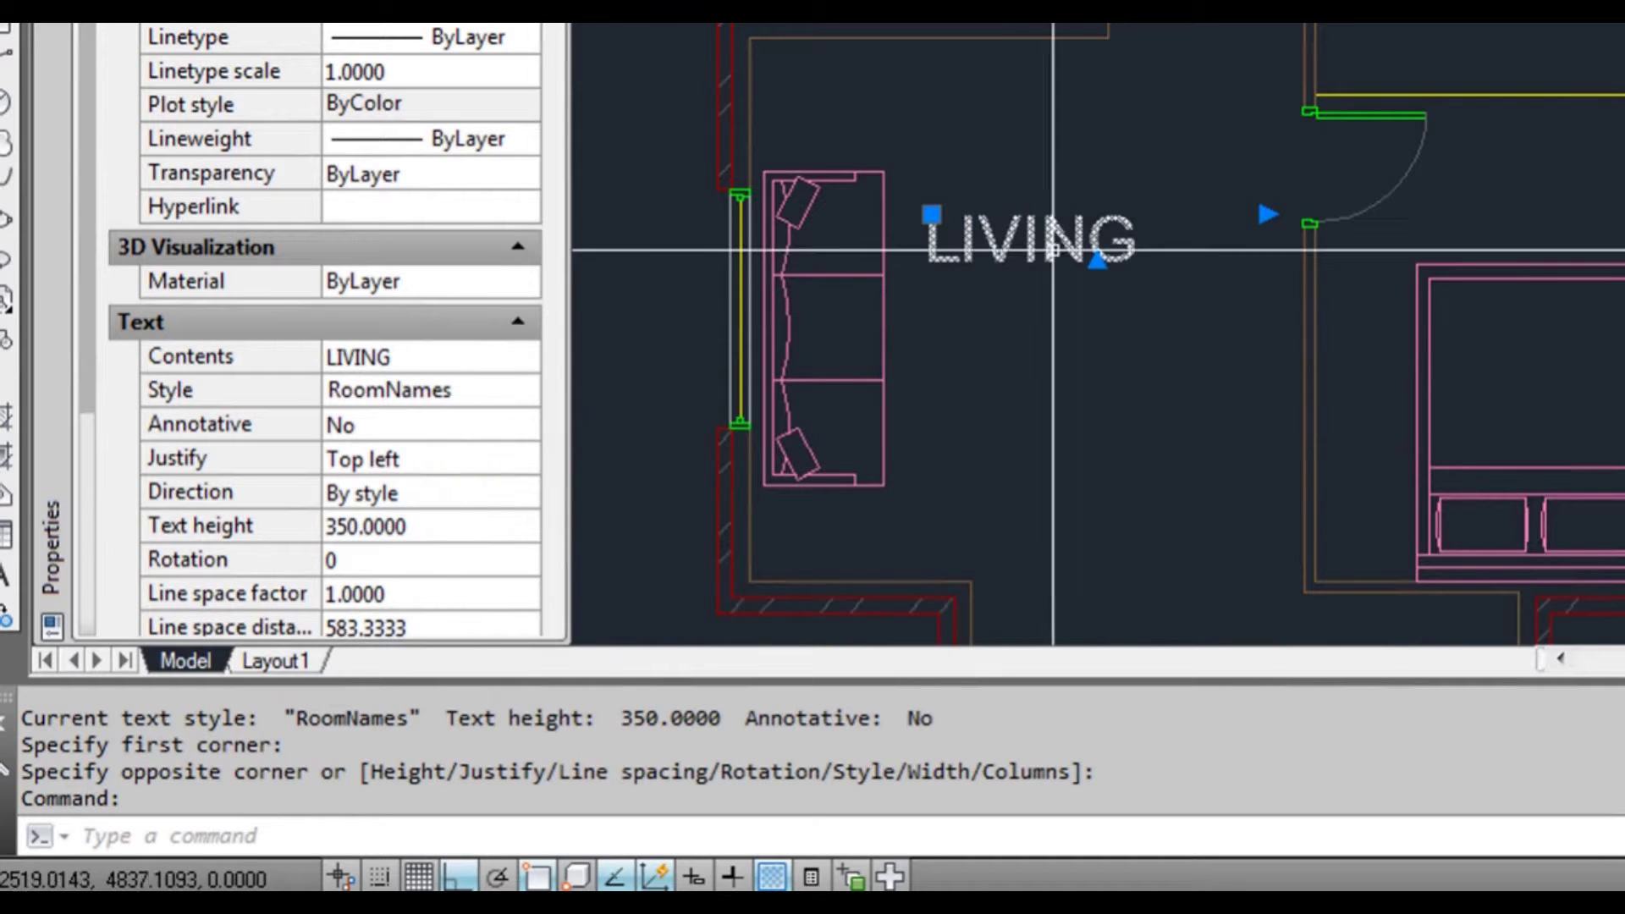
right_click(1004, 264)
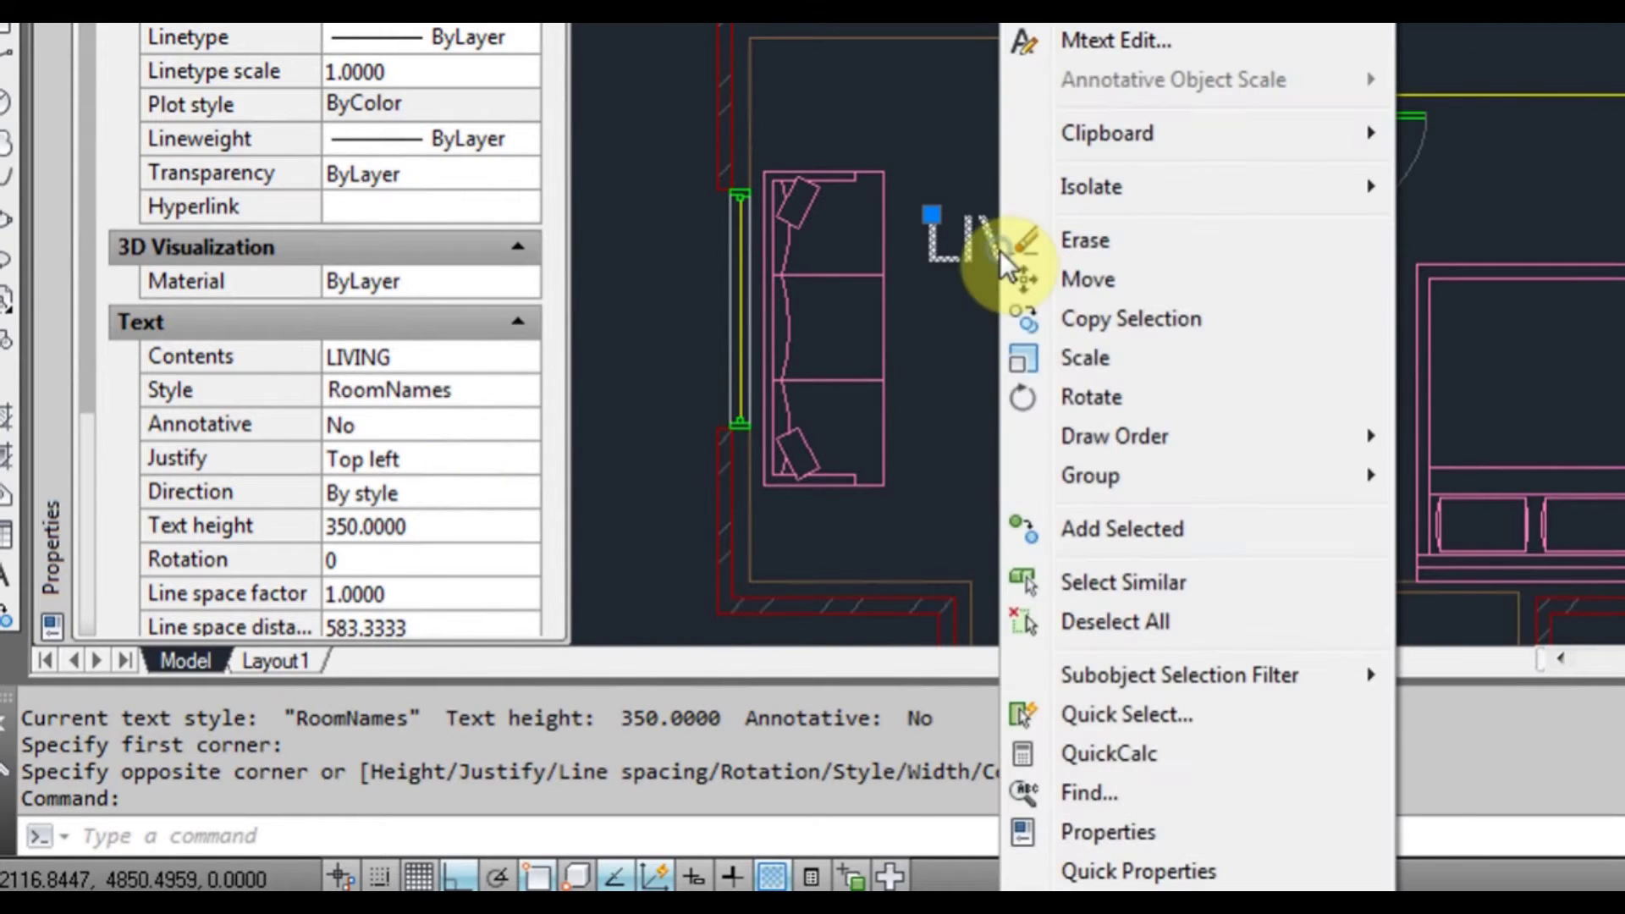
click(1092, 832)
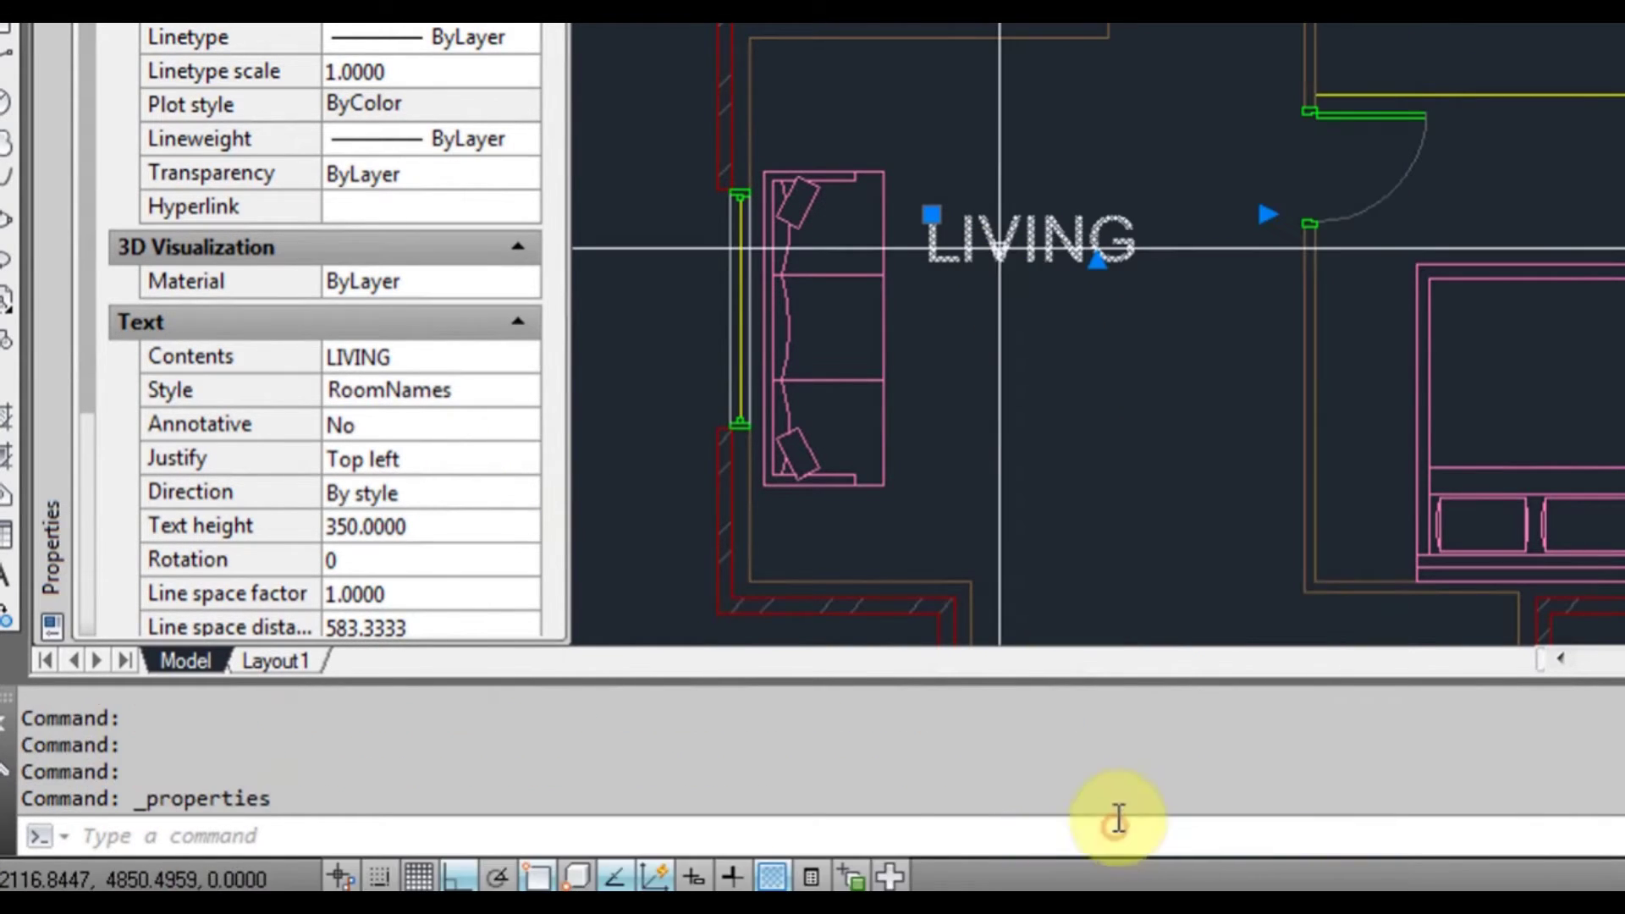
click(440, 459)
click(440, 458)
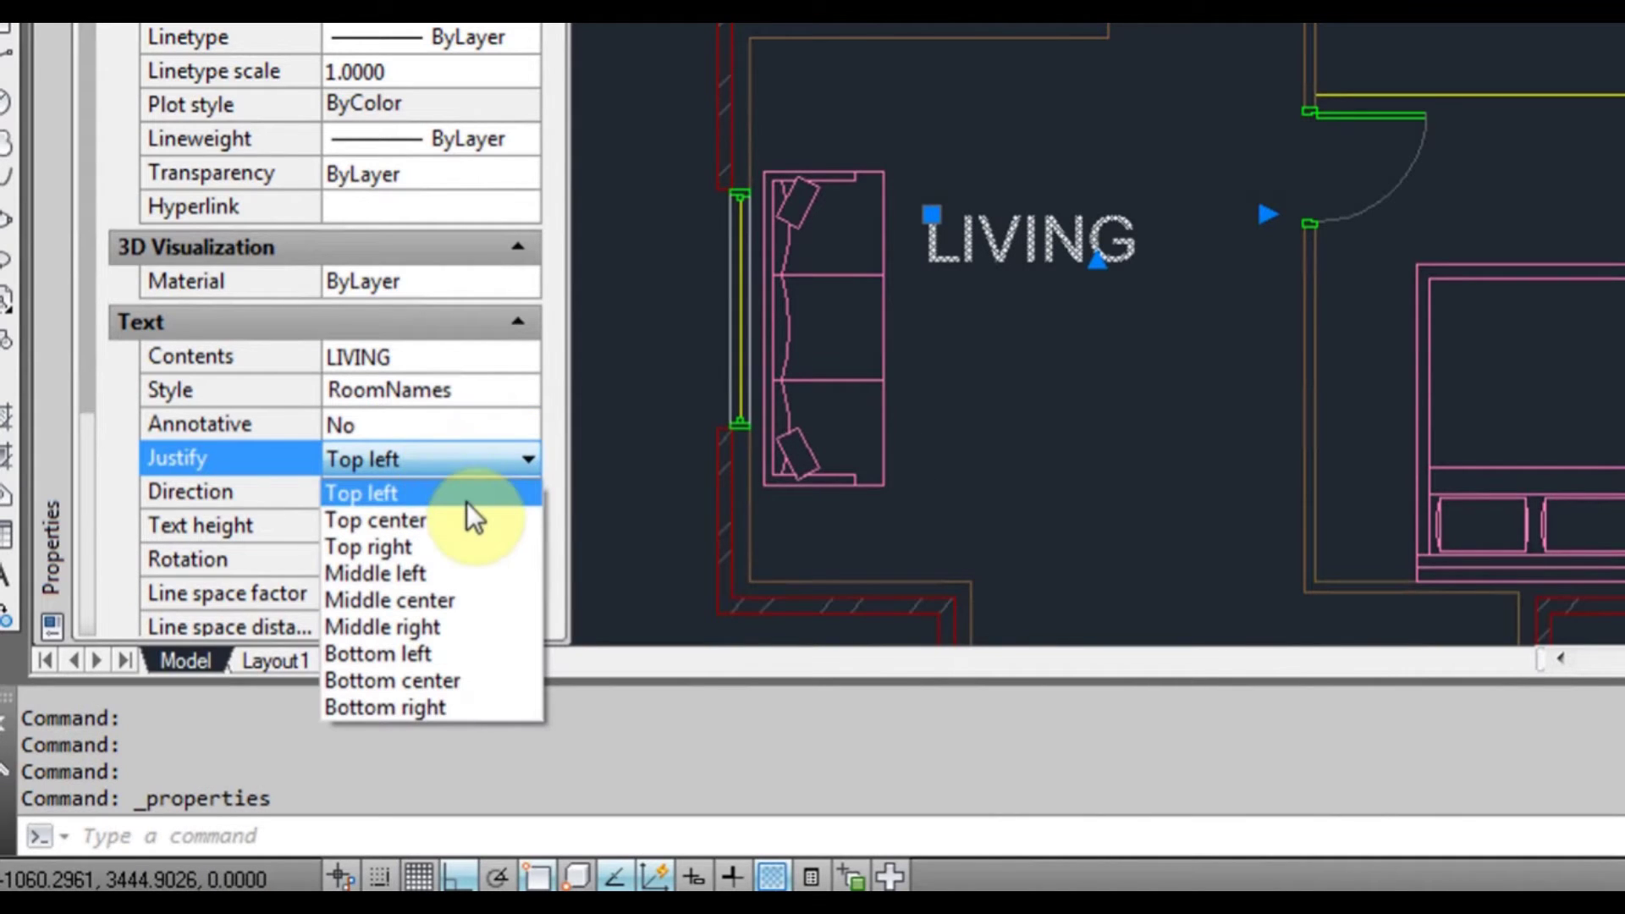
click(449, 599)
- Turn Ortho off and move the LIVING label down and slightly towards the sofa, to the middle of the living room
scroll(1146, 395, down, 2)
middle_drag(1147, 395, 1092, 243)
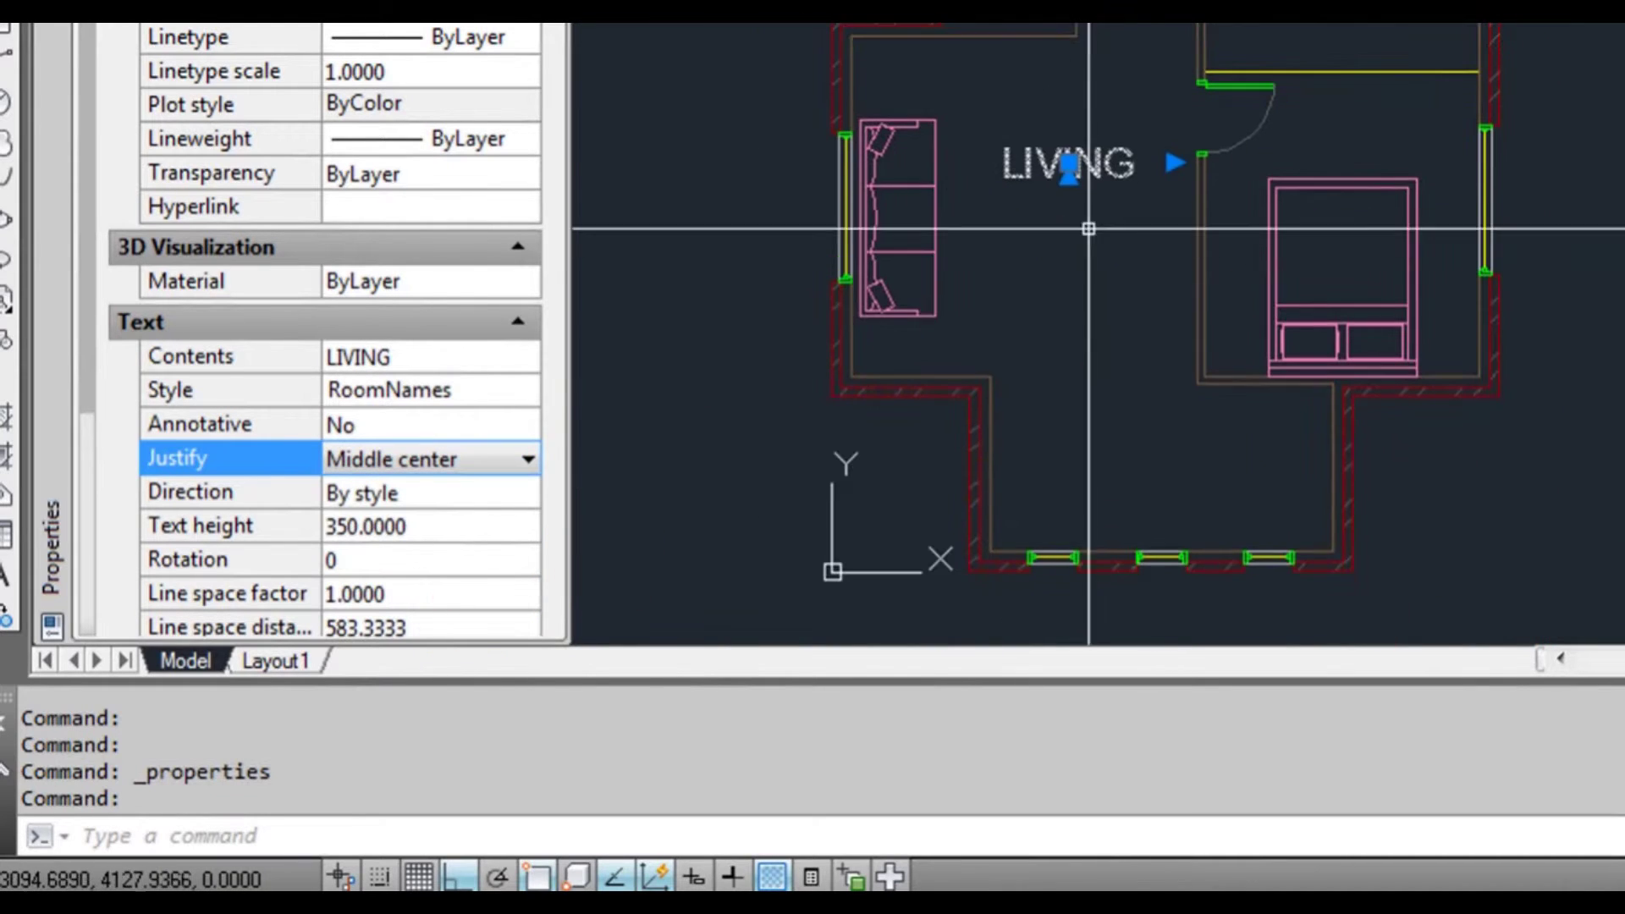
click(1069, 163)
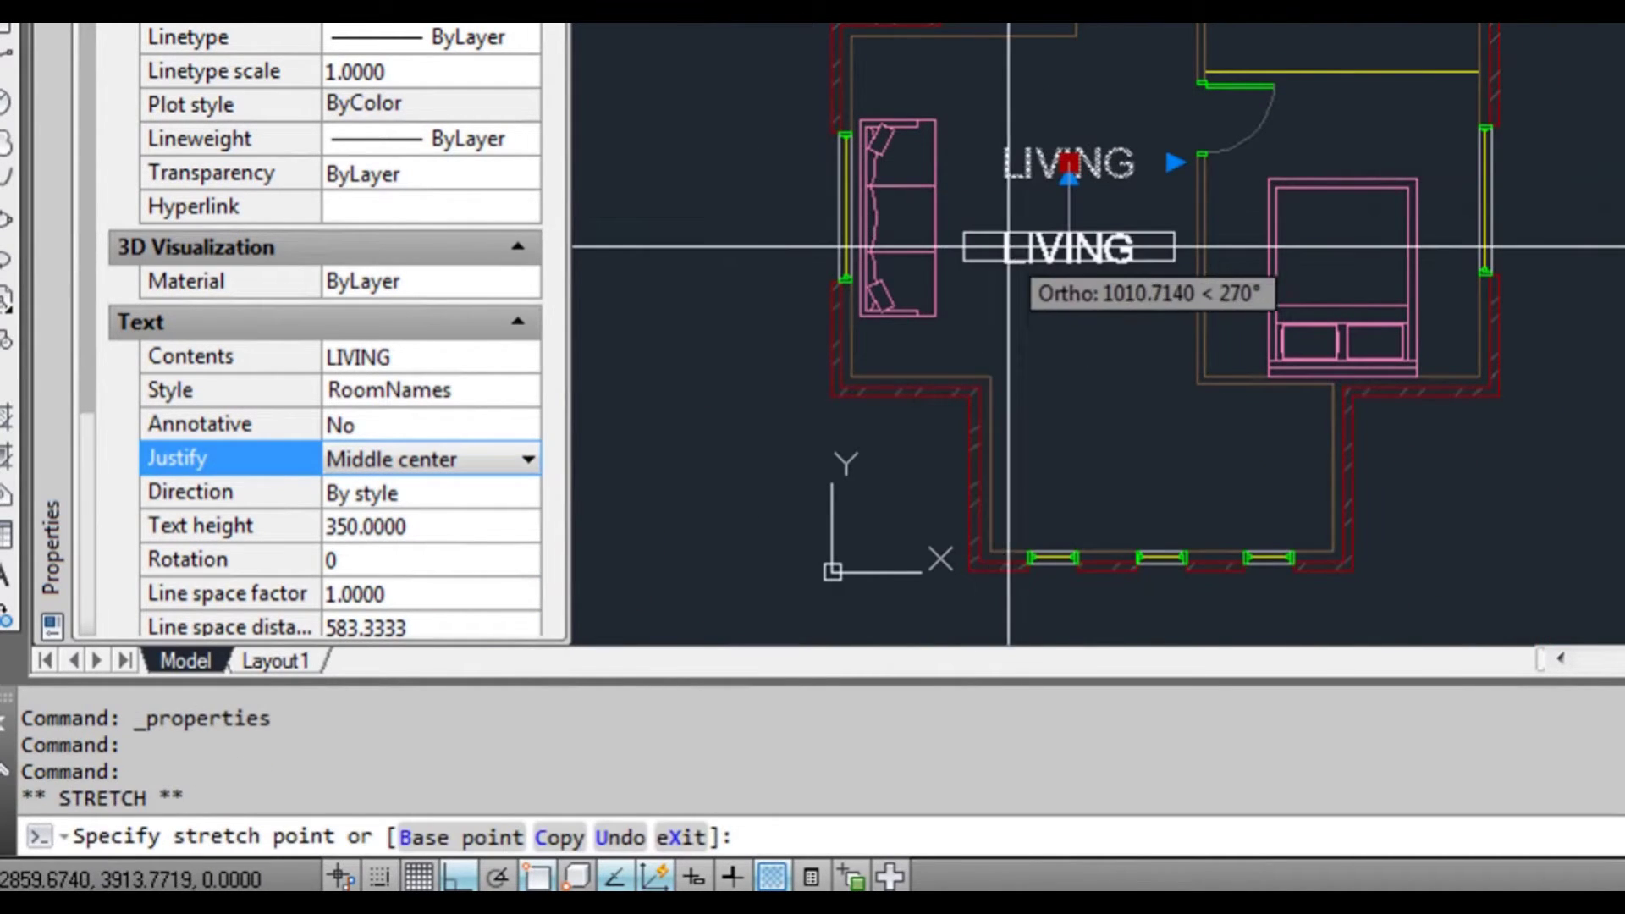
key(F8)
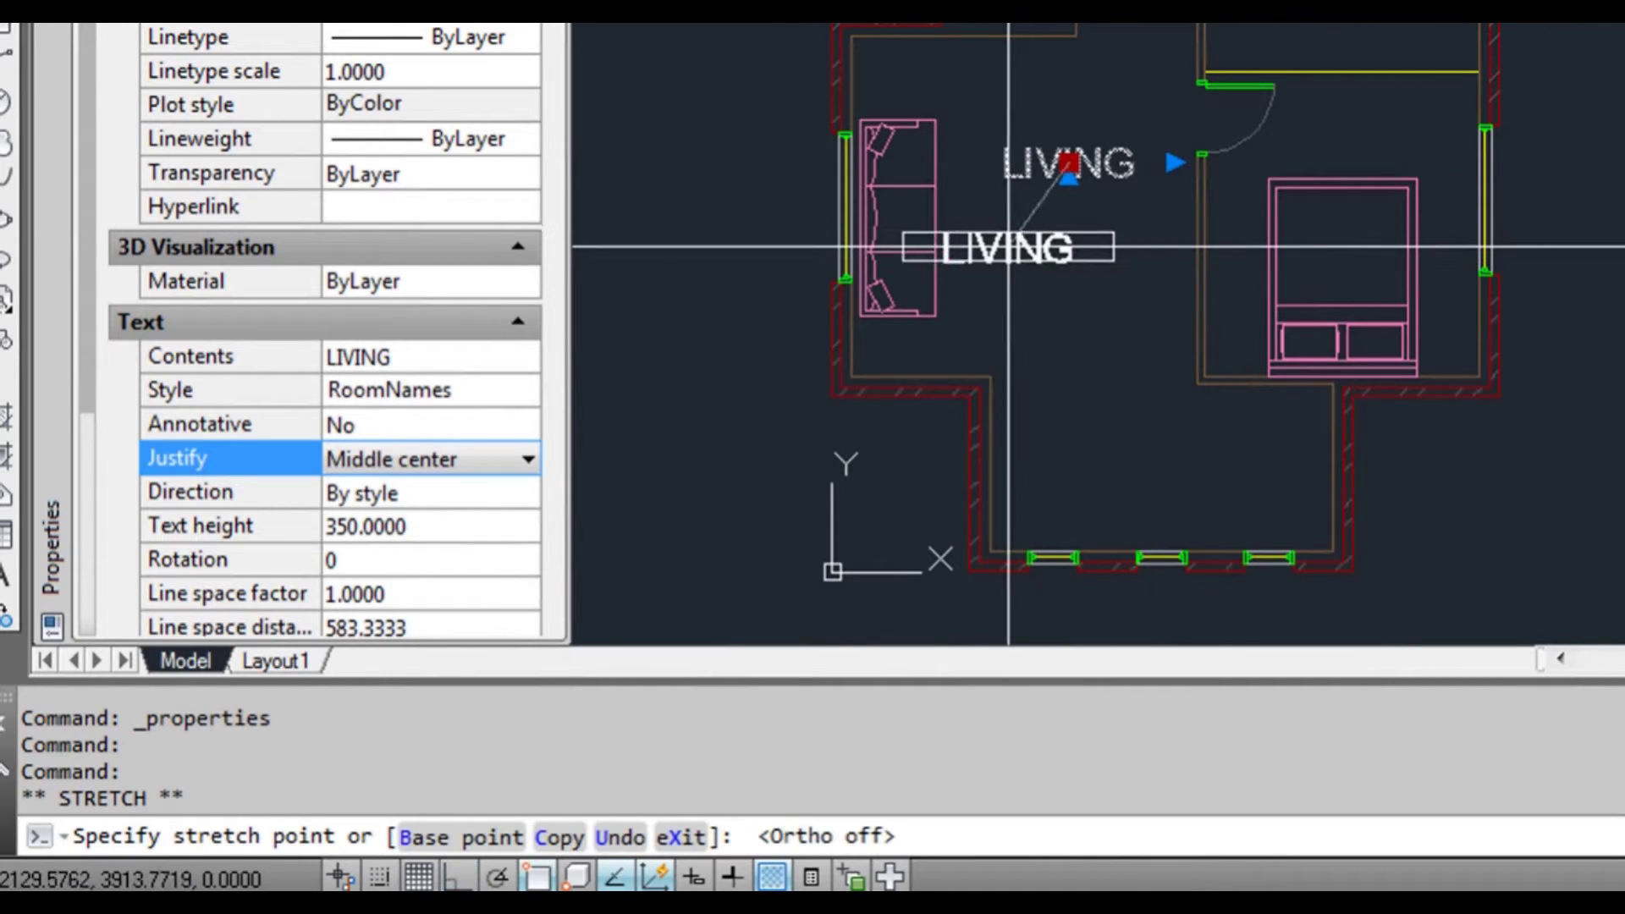
click(1043, 230)
key(Escape)
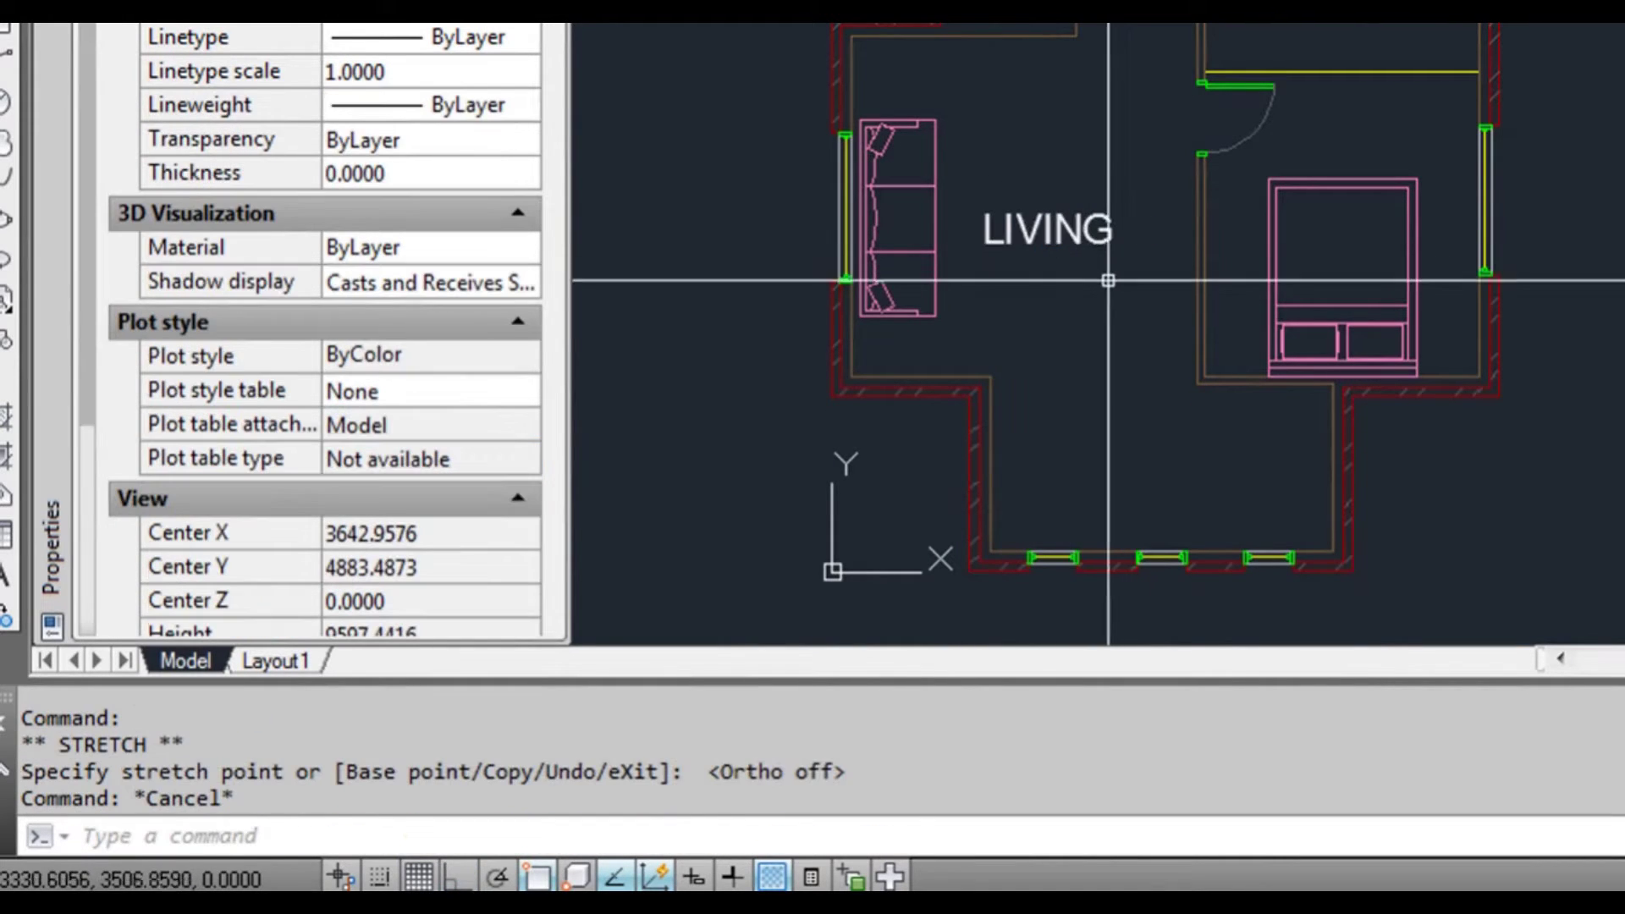
- Start a multiple copy of the LIVING label by its insertion point and place one in the three-window room below the living room
middle_drag(1100, 301, 1028, 262)
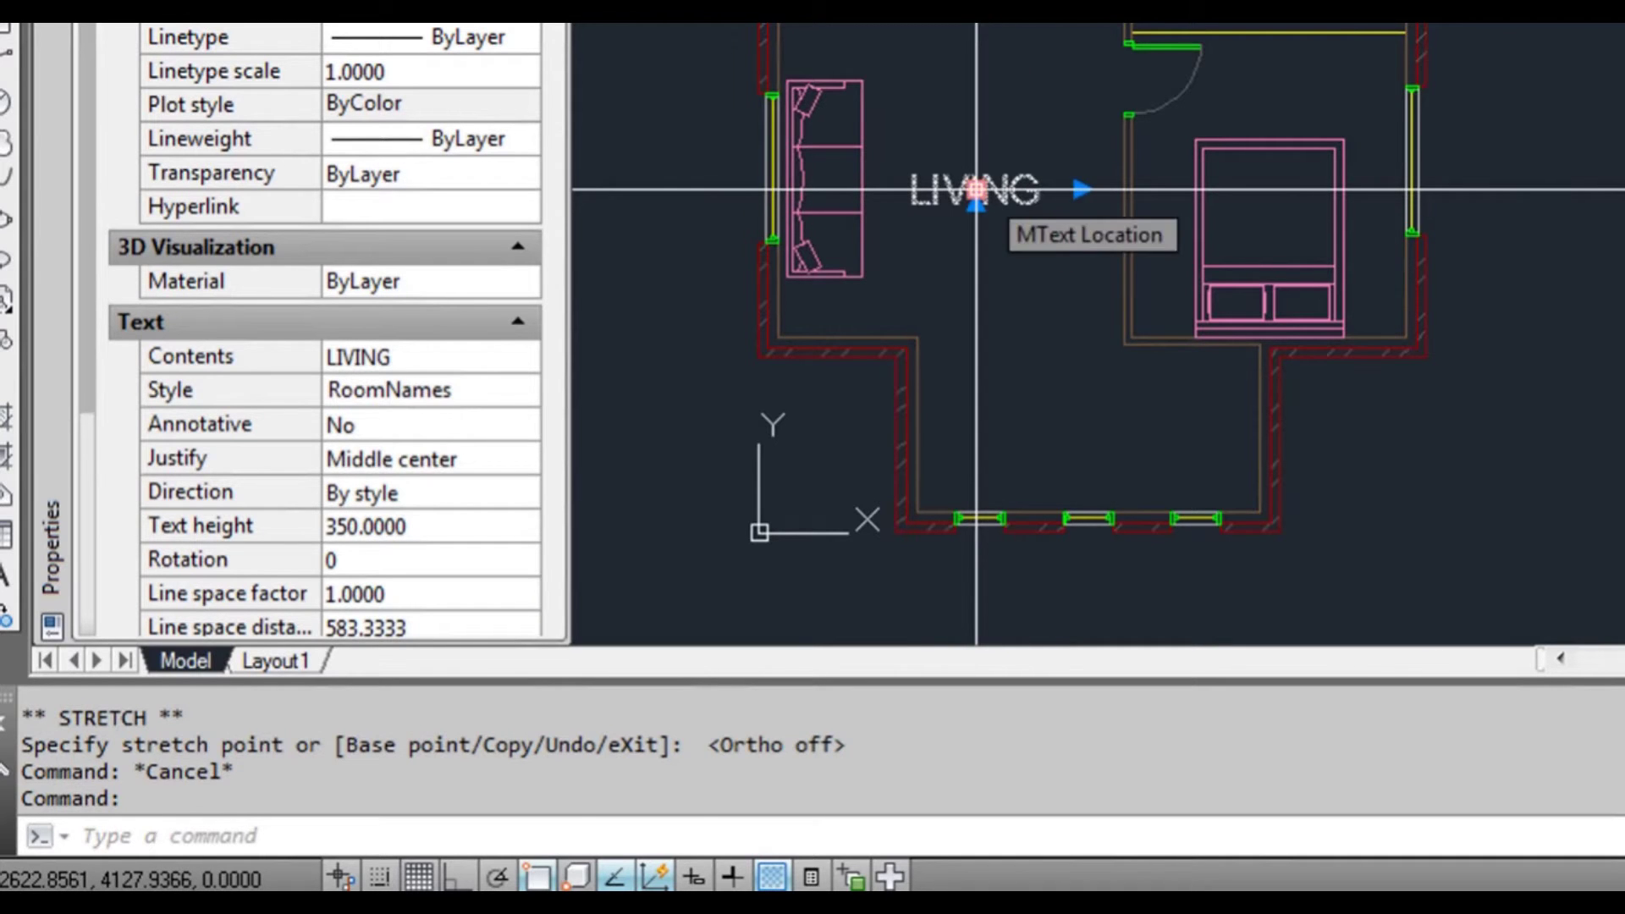
click(976, 190)
scroll(977, 192, up, 2)
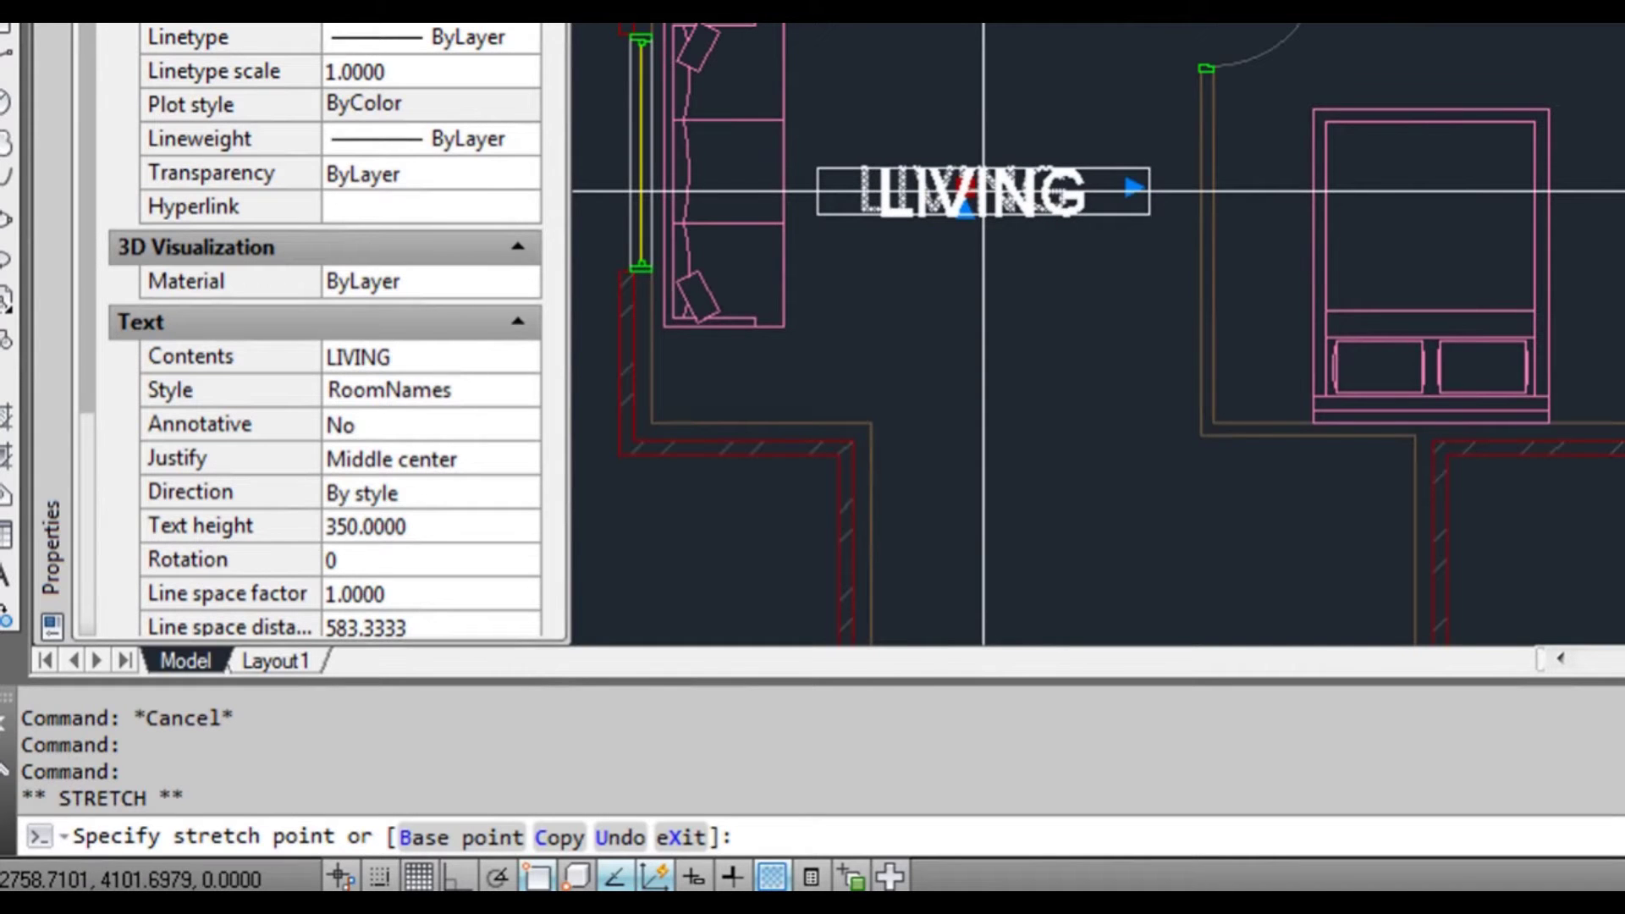
key(space)
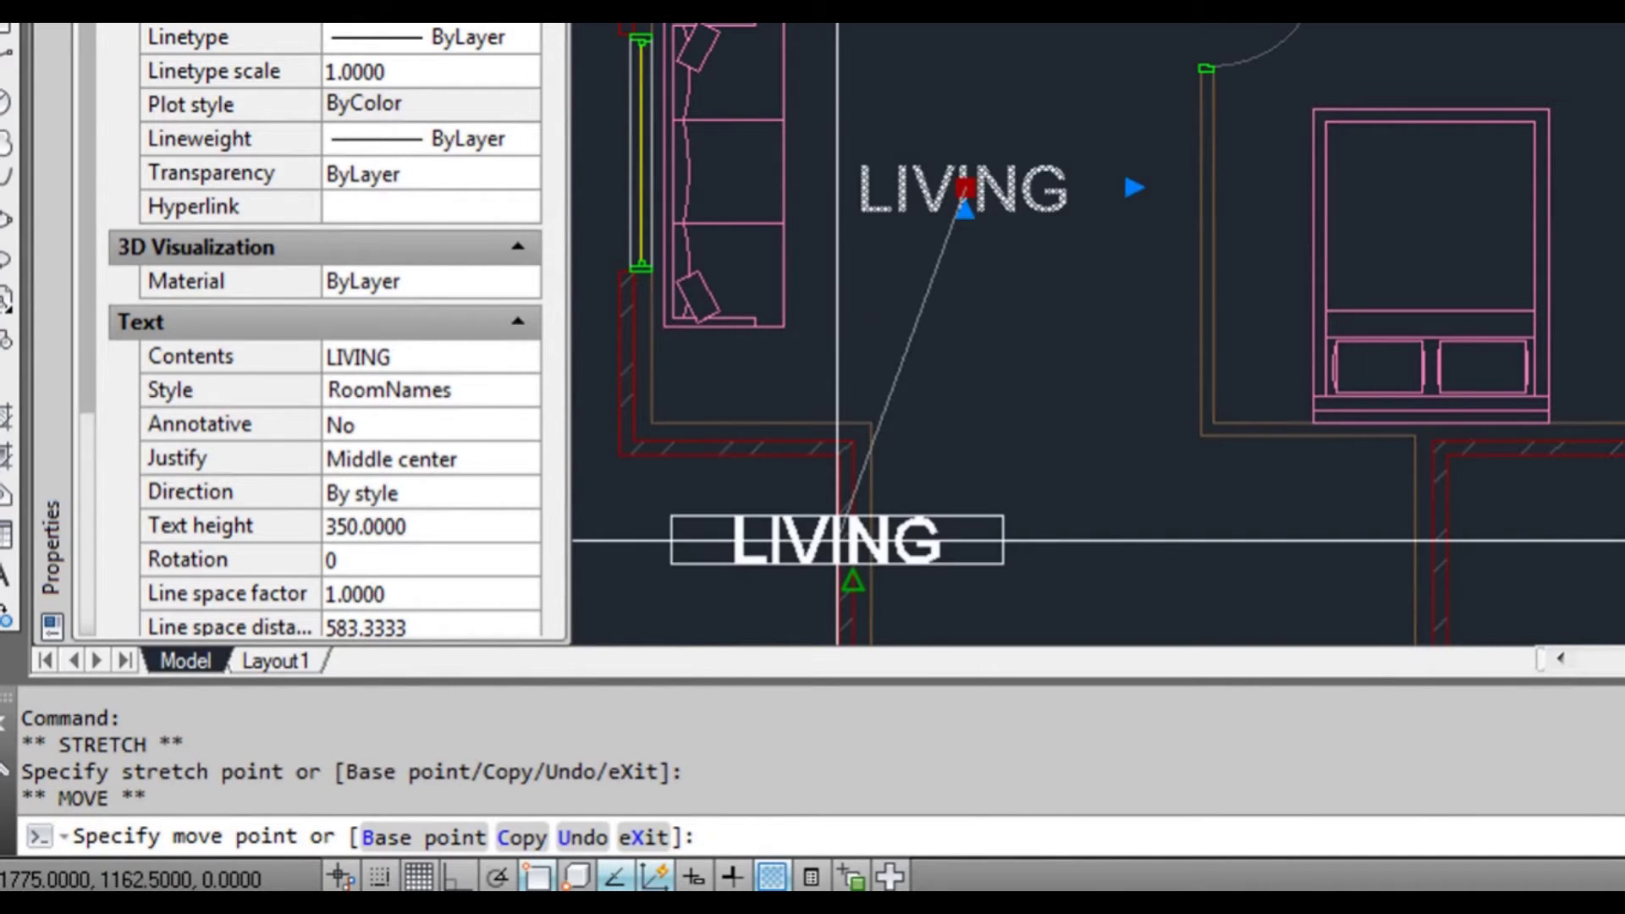
click(525, 839)
scroll(1091, 364, down, 4)
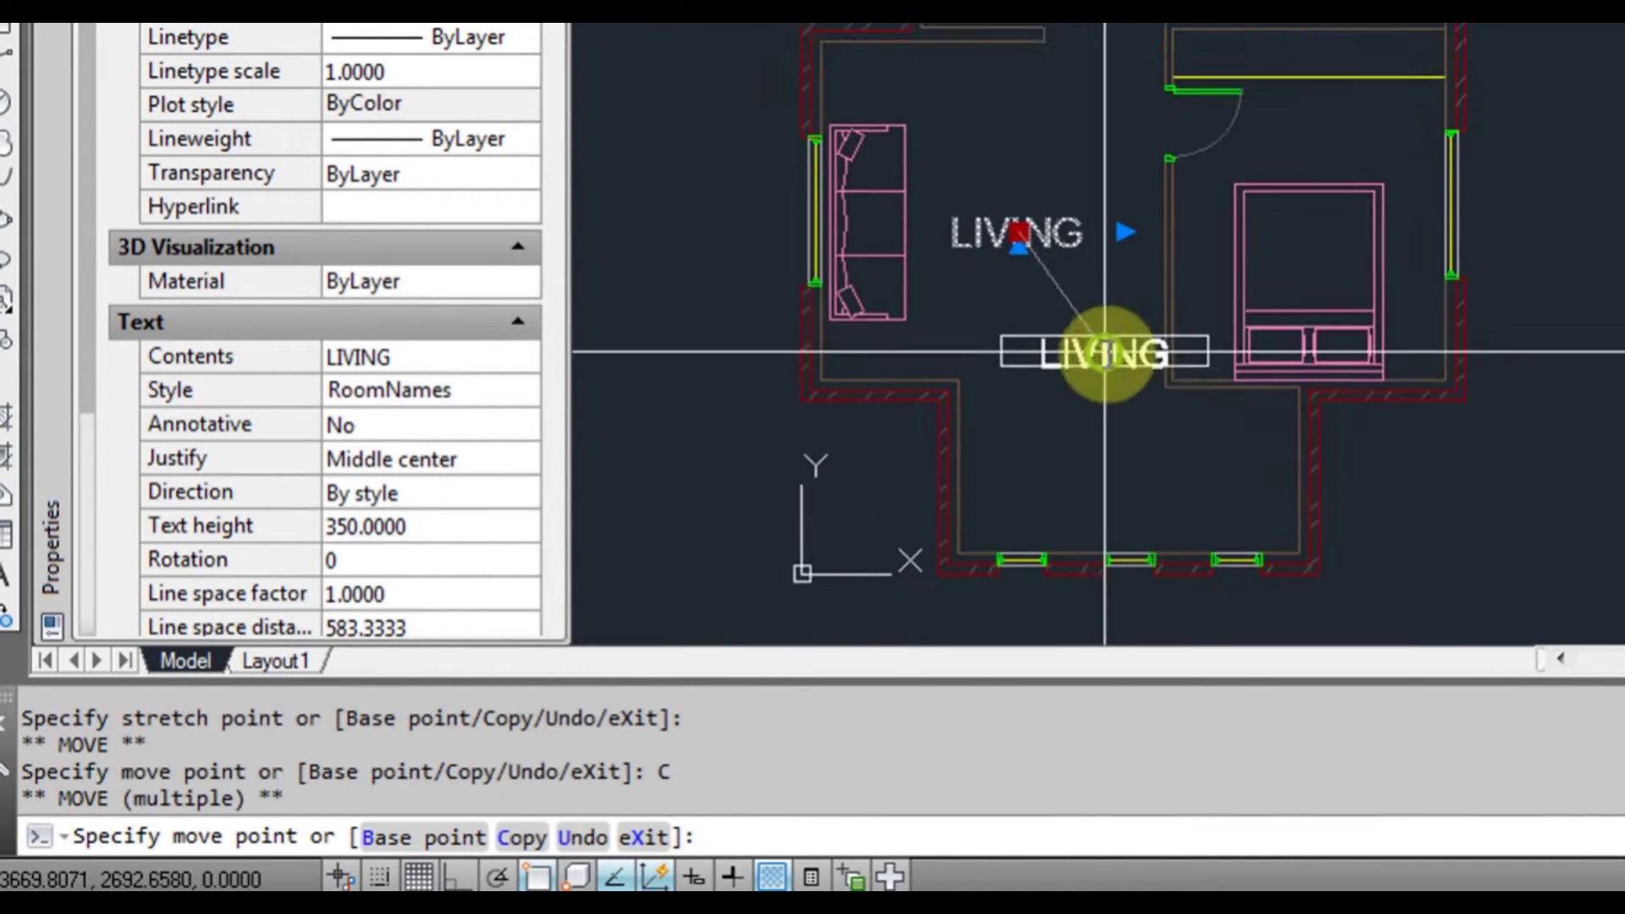
click(1092, 379)
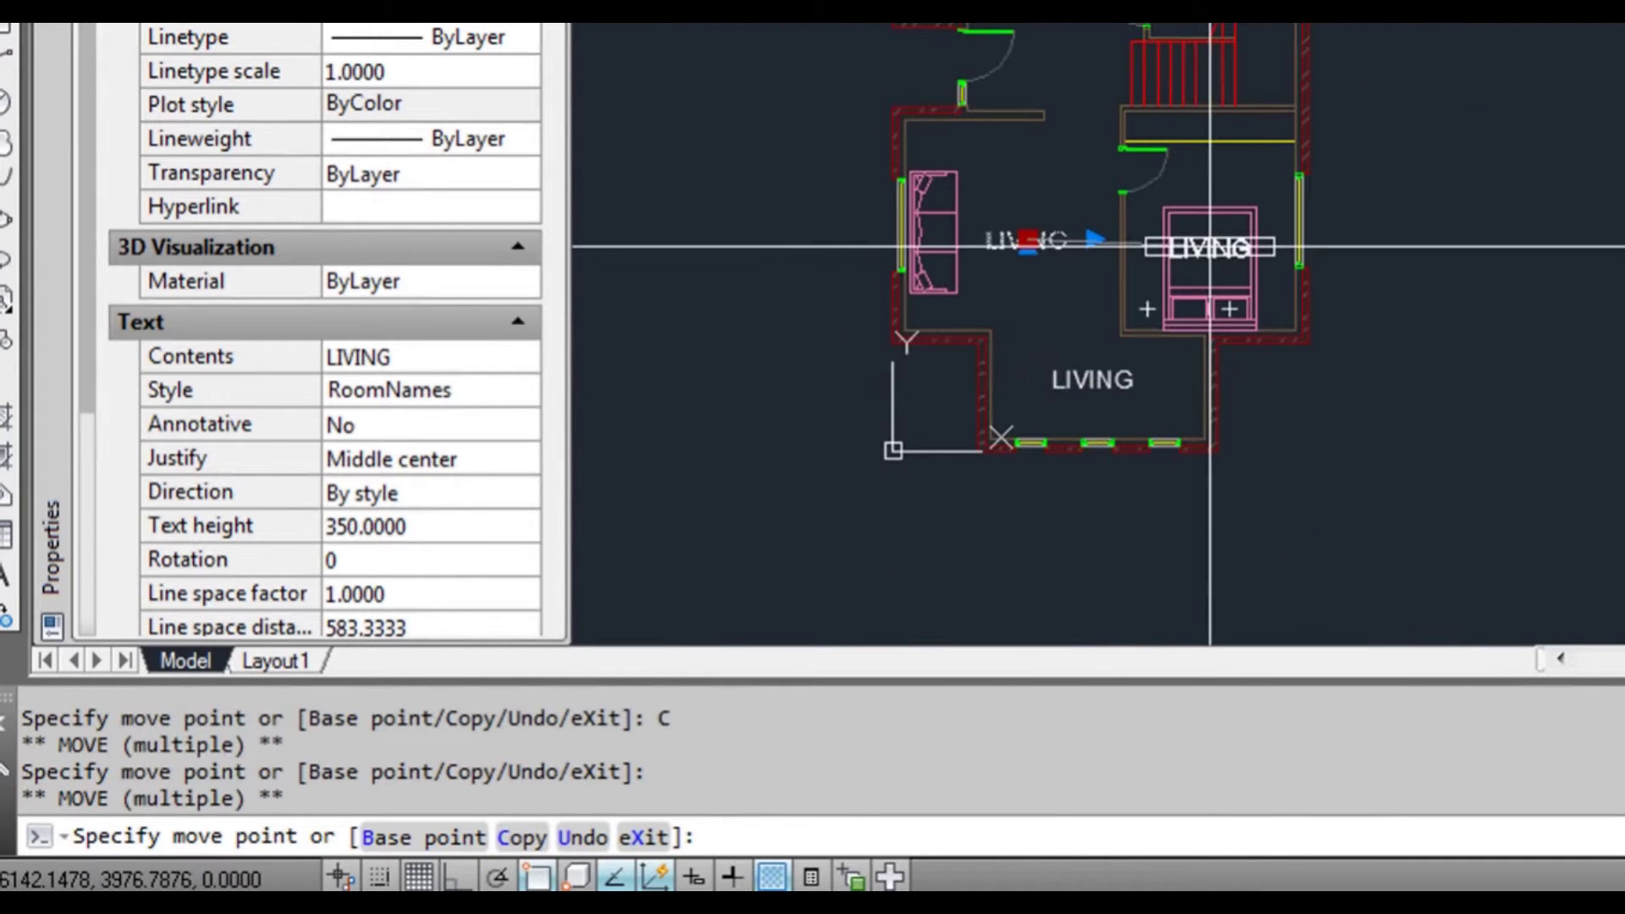
- Place further copies of the LIVING label over the beds in the bedrooms
middle_drag(1159, 244, 1207, 574)
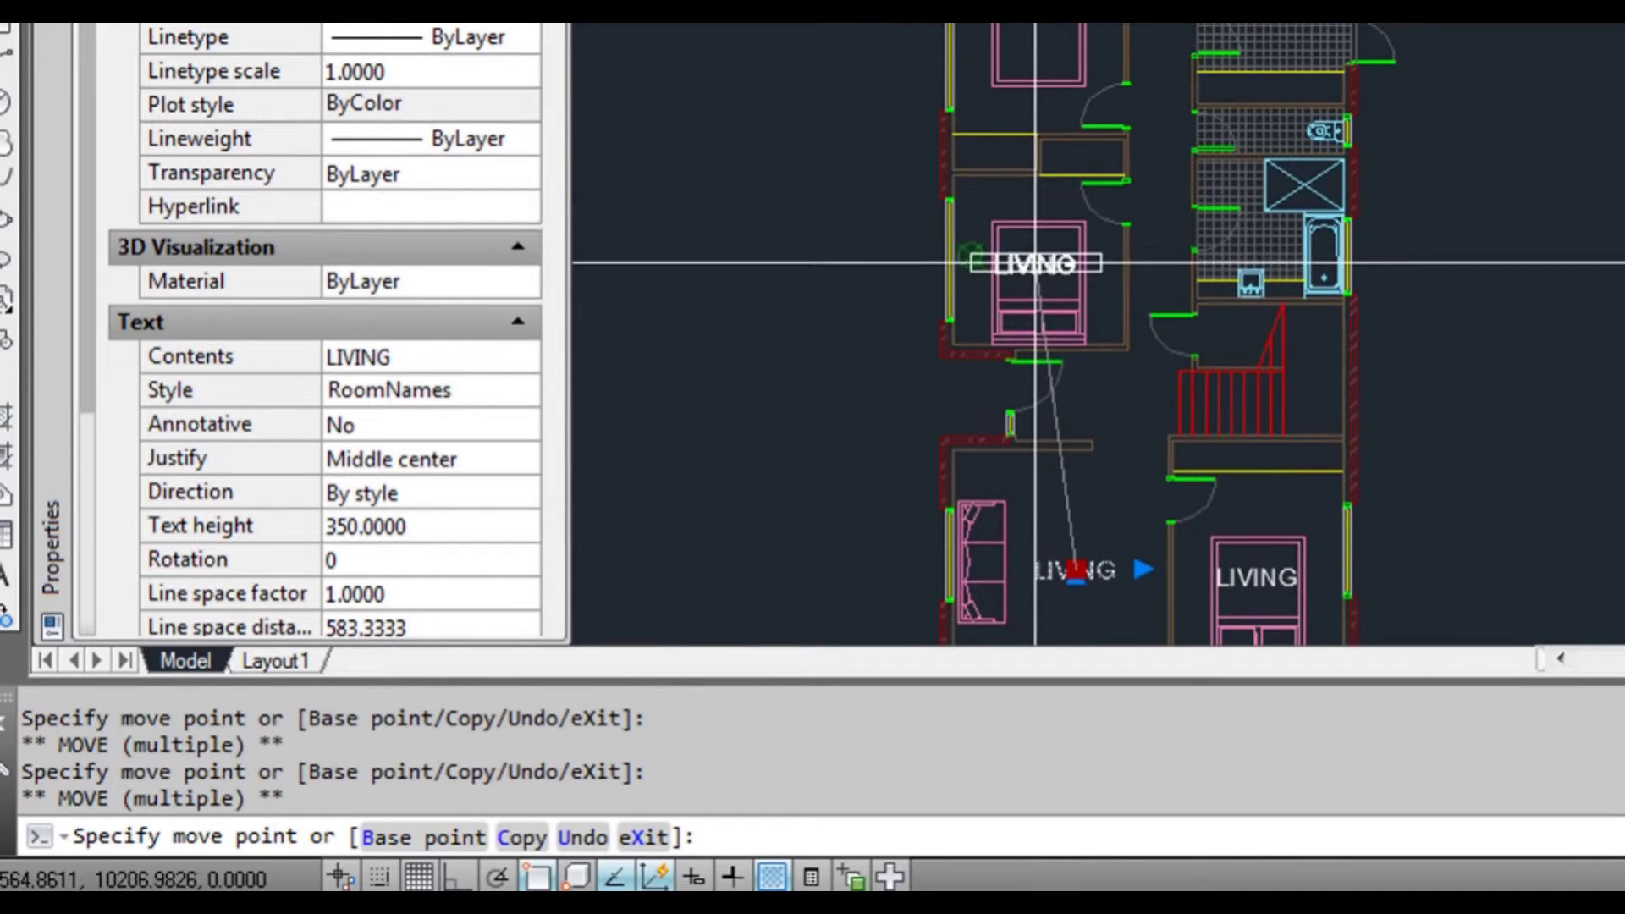
click(1035, 265)
click(1036, 38)
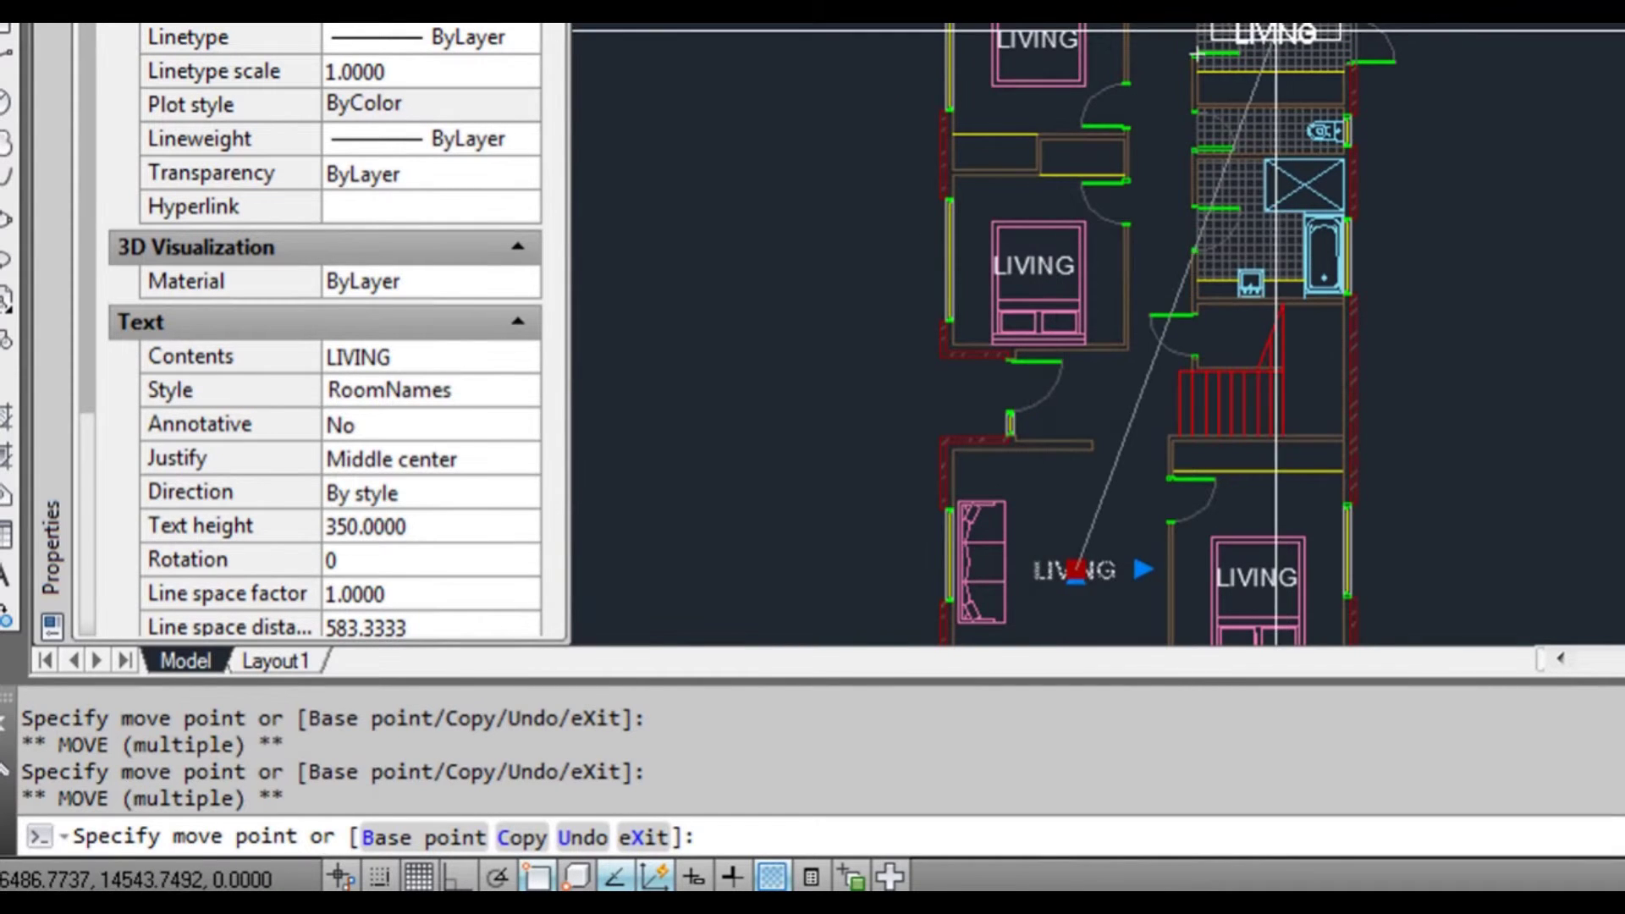
- Place copies of the LIVING label in the tiled rooms, including the toilet and the bathroom, and end the copying
scroll(1276, 29, up, 6)
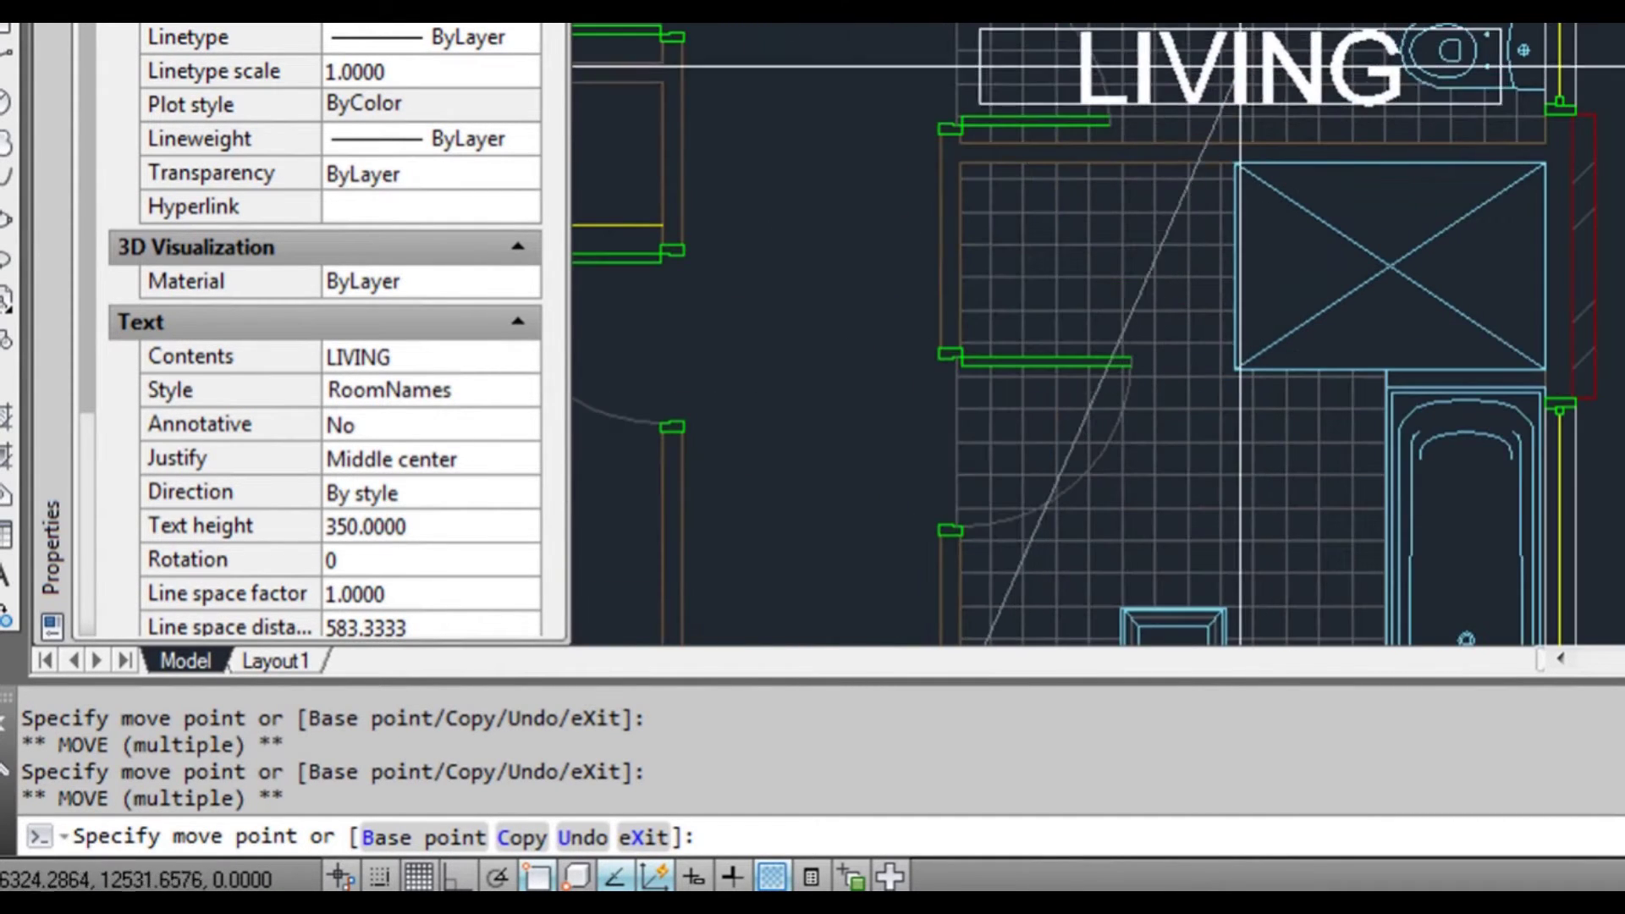
scroll(1232, 43, down, 5)
click(1215, 308)
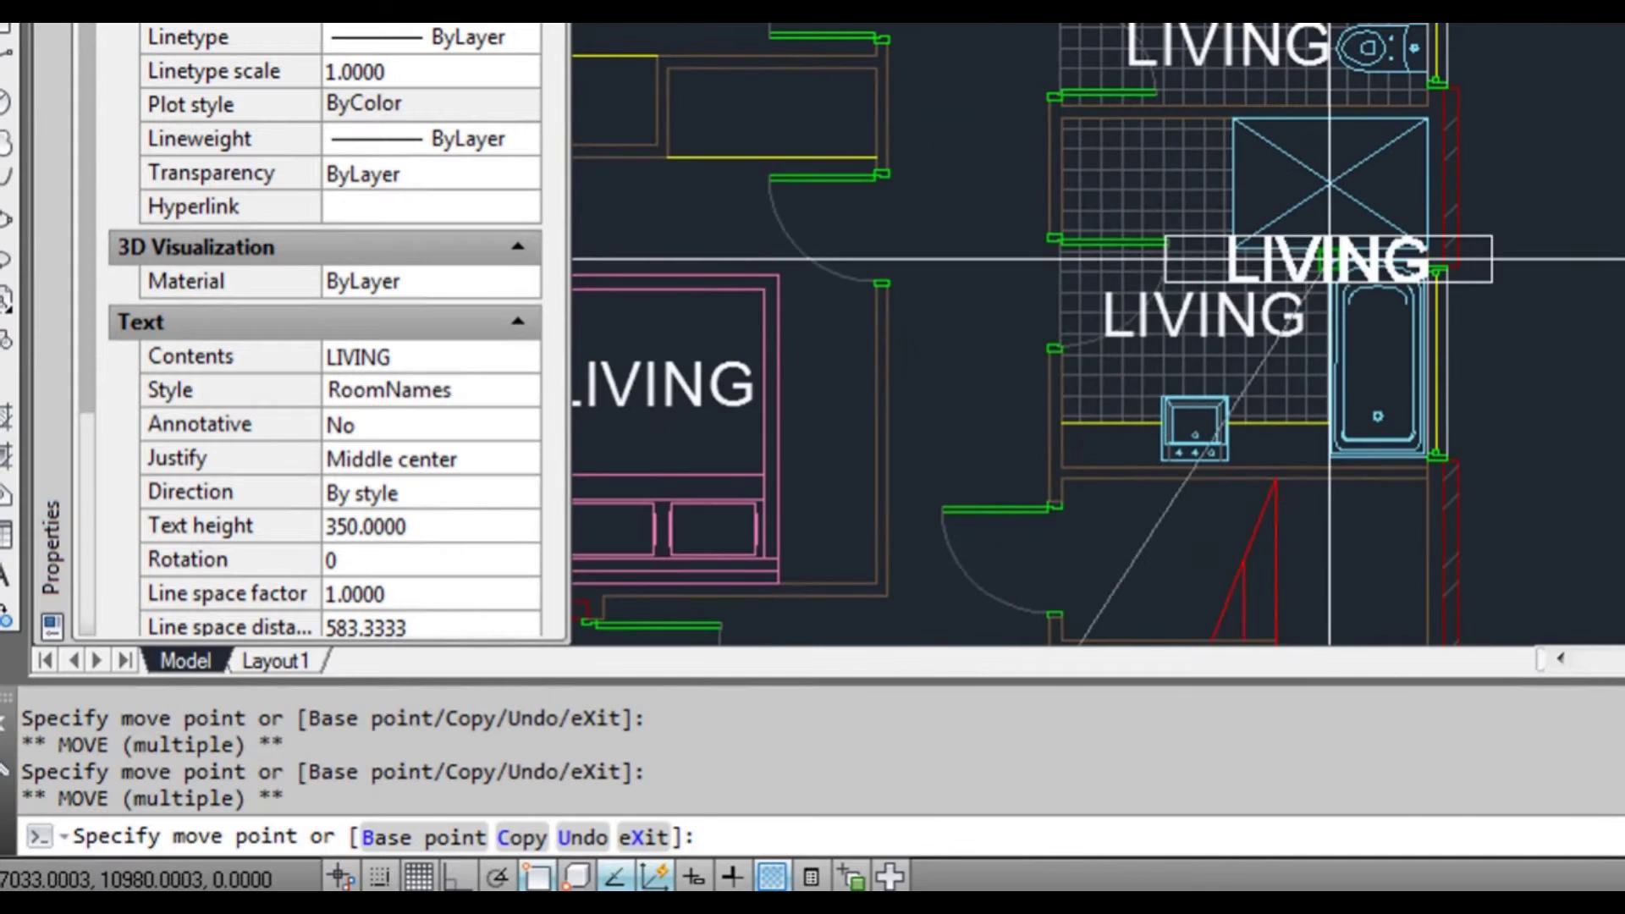
scroll(1313, 350, down, 2)
middle_drag(1314, 350, 1296, 212)
key(Escape)
key(Escape)
- Copy a LIVING label into the entrance area between the front door and the stairs
click(1232, 148)
click(1232, 148)
key(space)
text(C)
key(Return)
scroll(947, 390, up, 5)
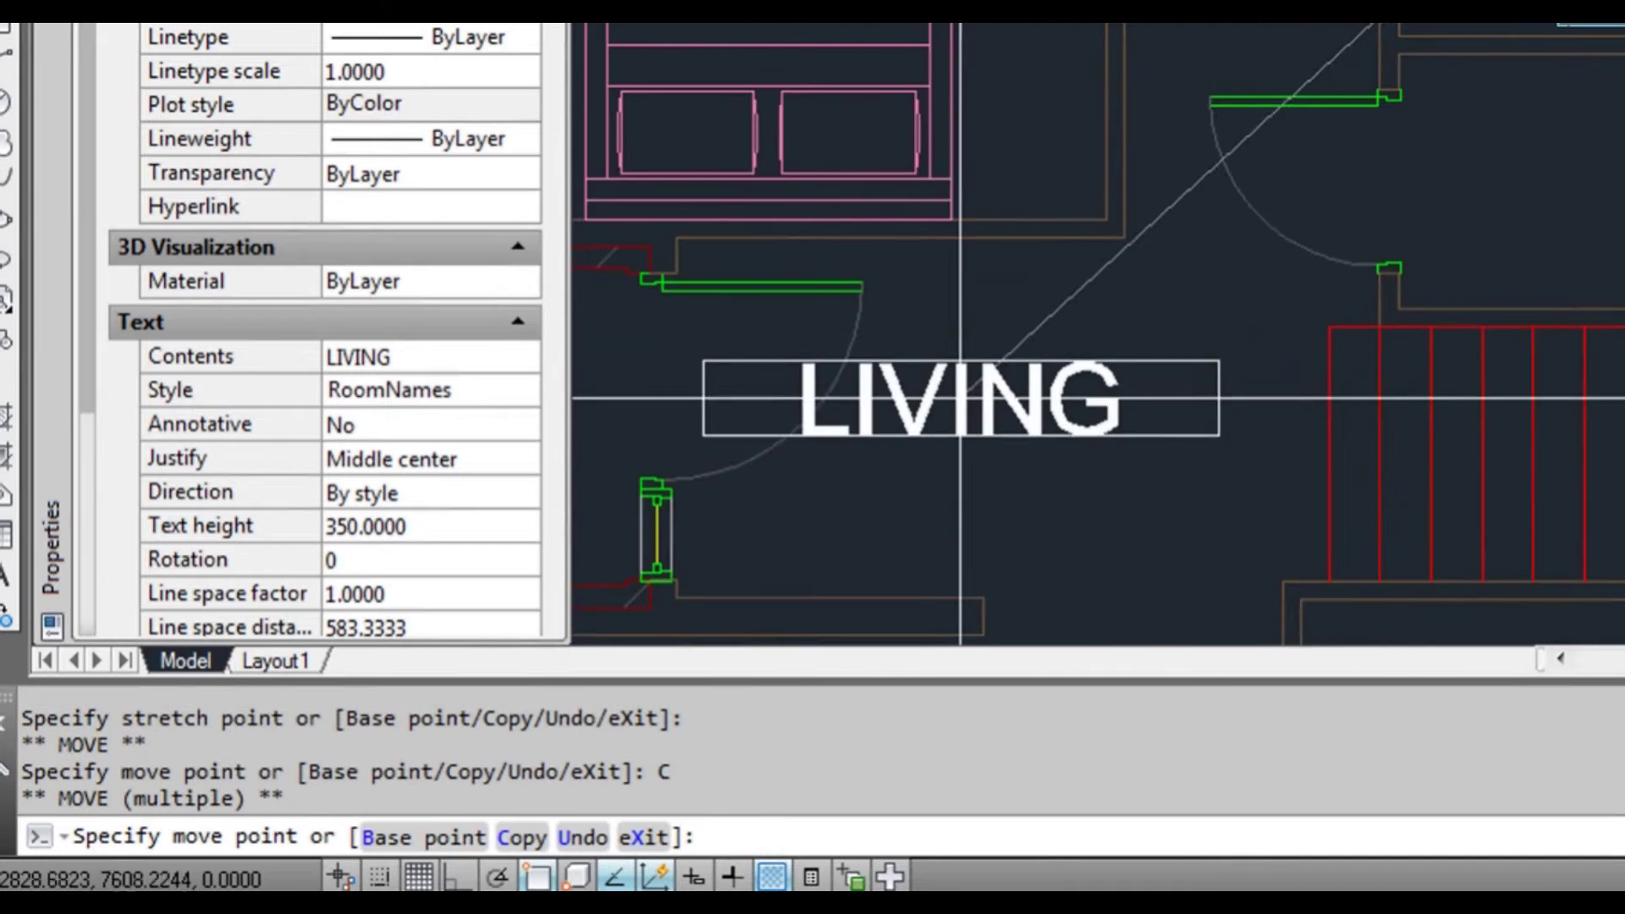
click(1136, 298)
scroll(1186, 323, down, 3)
key(Escape)
key(Escape)
key(Escape)
- Change the label in the three-window room below the living room to SITTING
mouse_move(1186, 322)
middle_down()
mouse_move(1106, 540)
mouse_move(1109, 478)
middle_up()
scroll(1066, 474, up, 2)
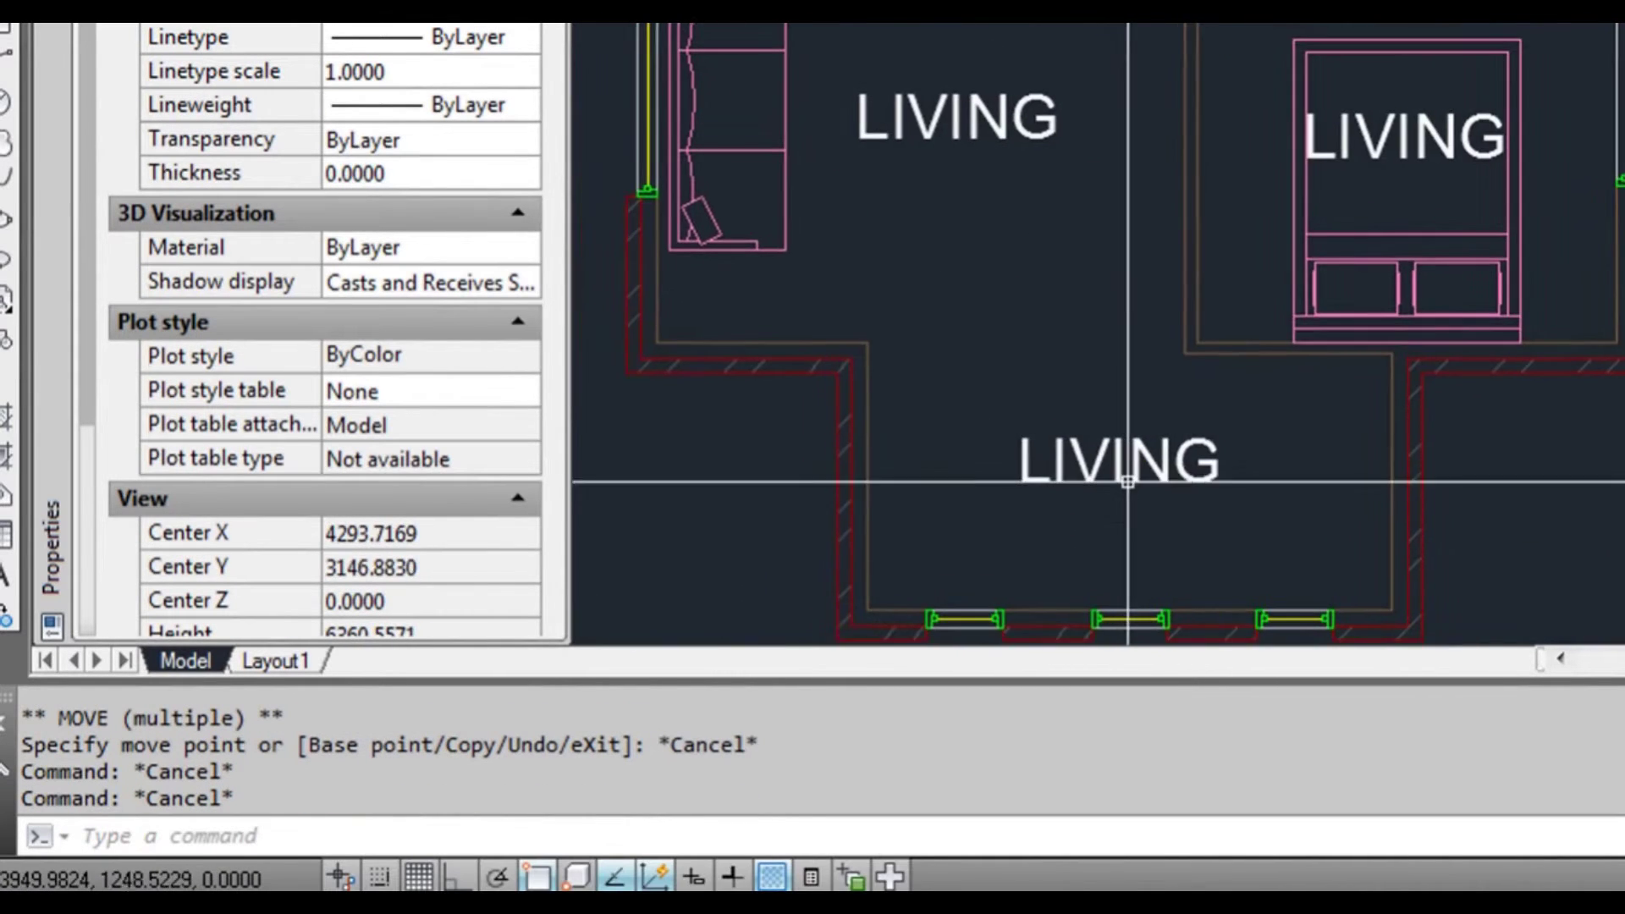
double_click(1126, 468)
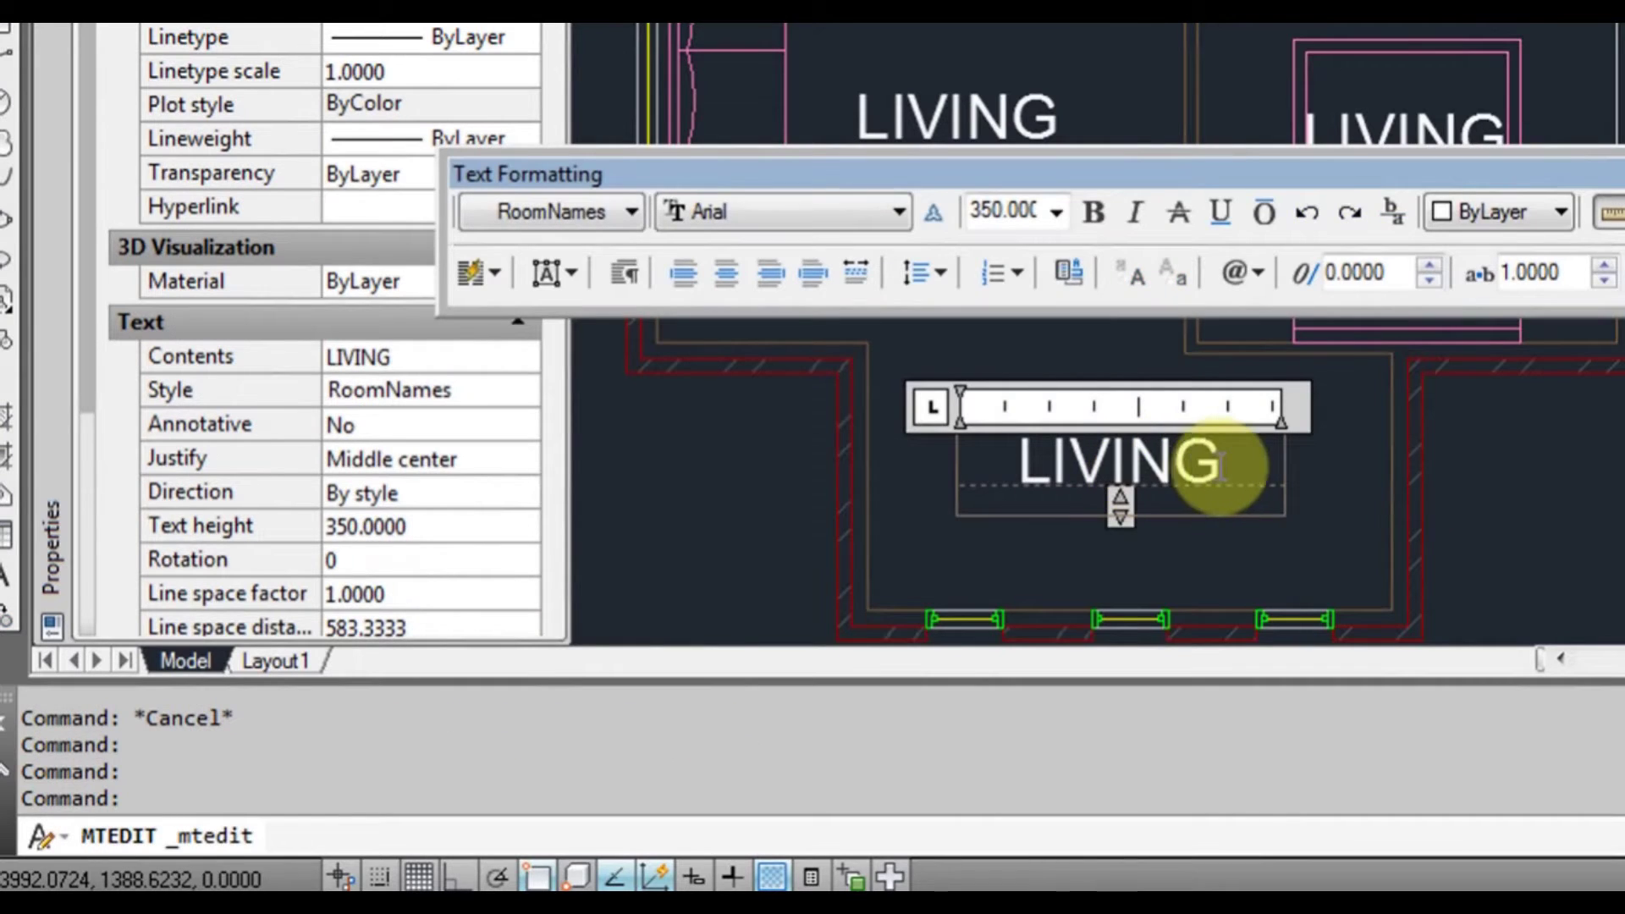
drag(1243, 465, 1007, 459)
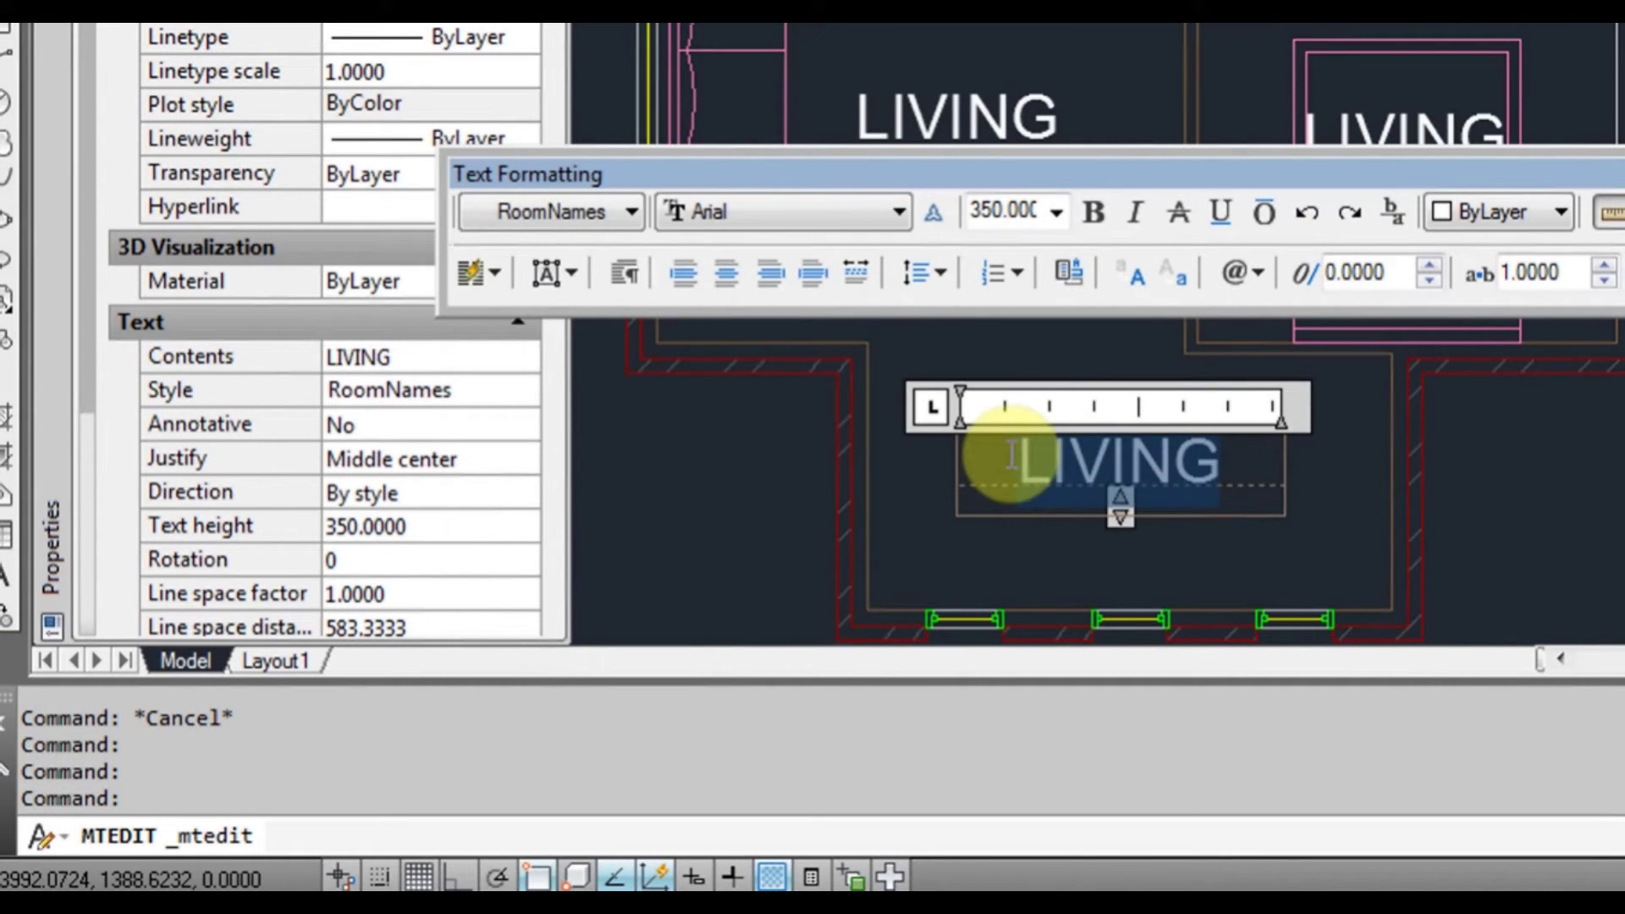
text(SITTING)
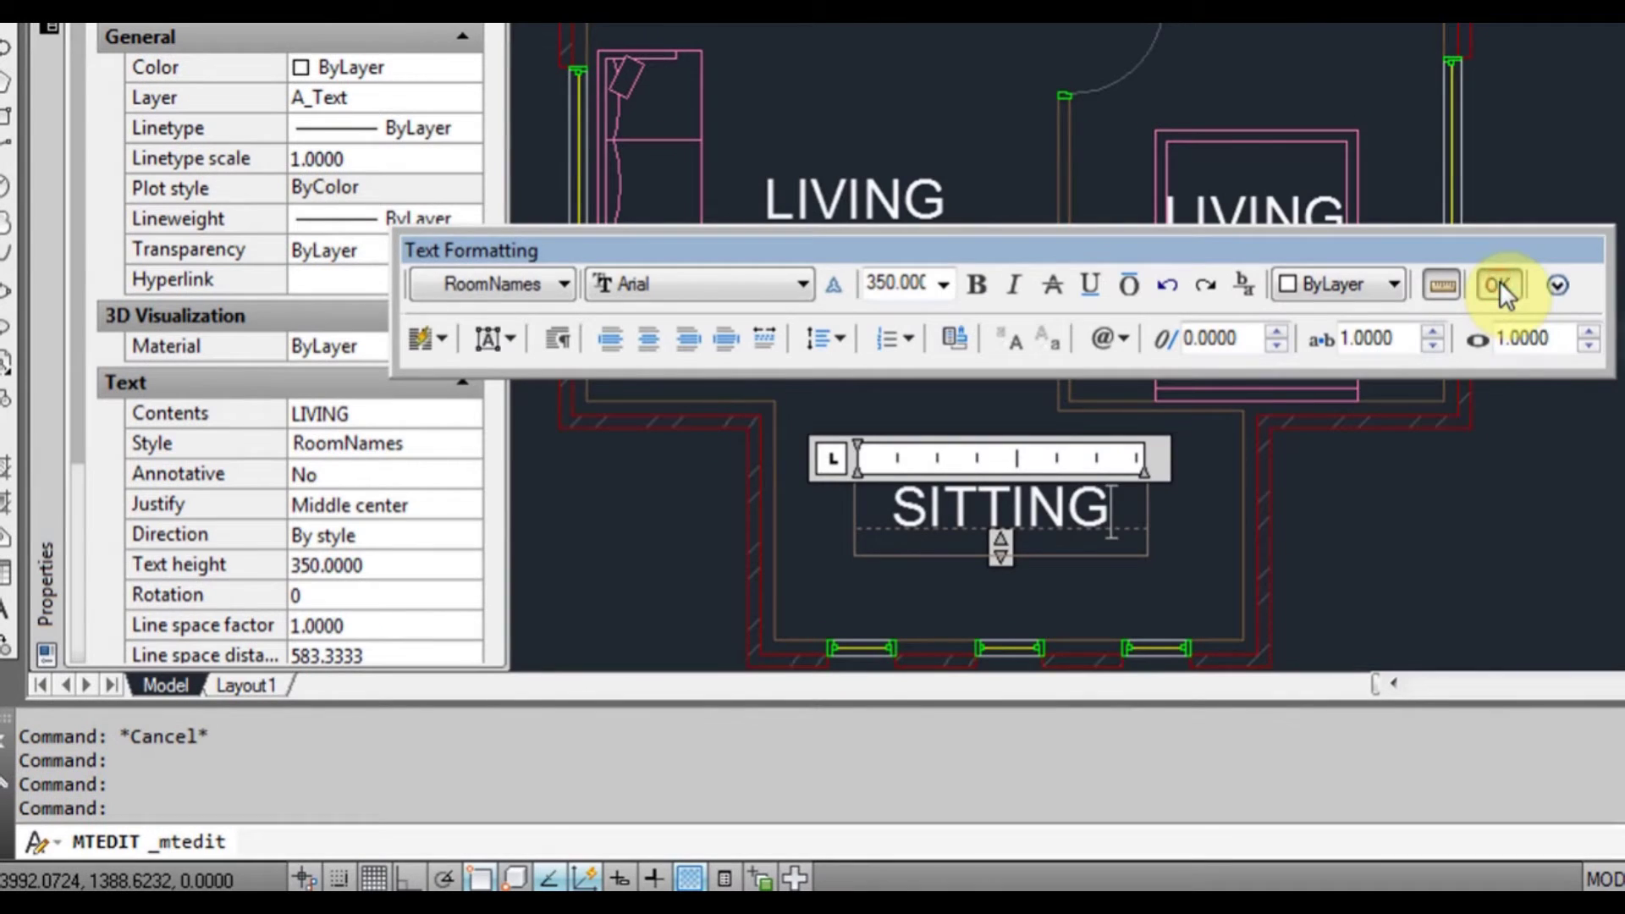
click(1500, 287)
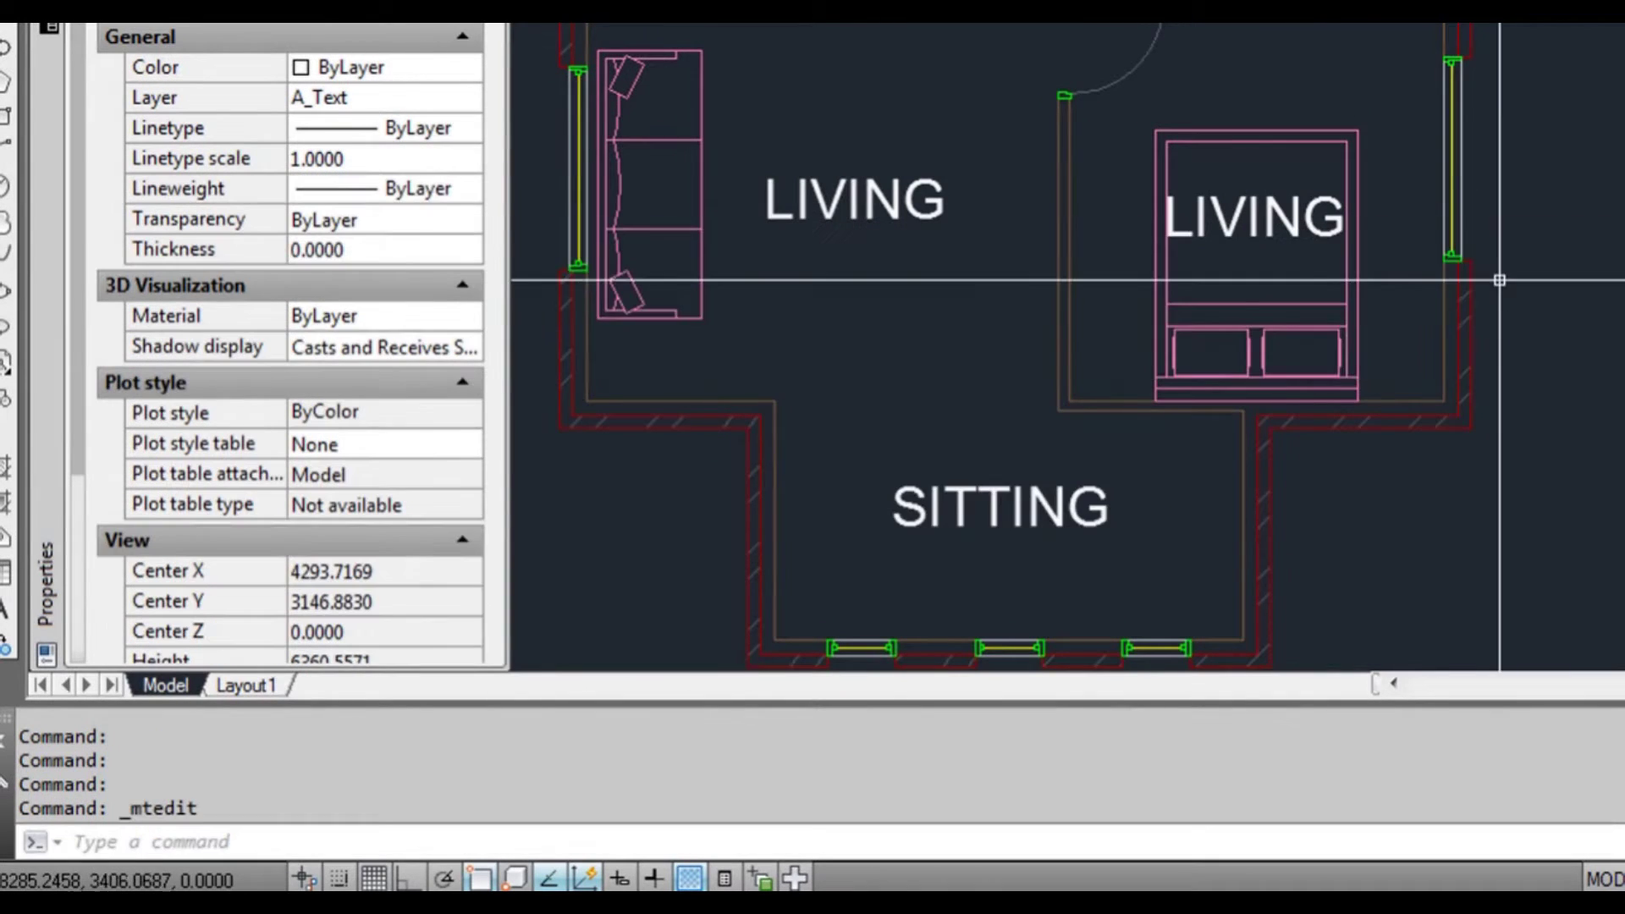
- Change the label over the bed in the room beside the living room to BEDROOM
scroll(1133, 439, up, 3)
double_click(1135, 372)
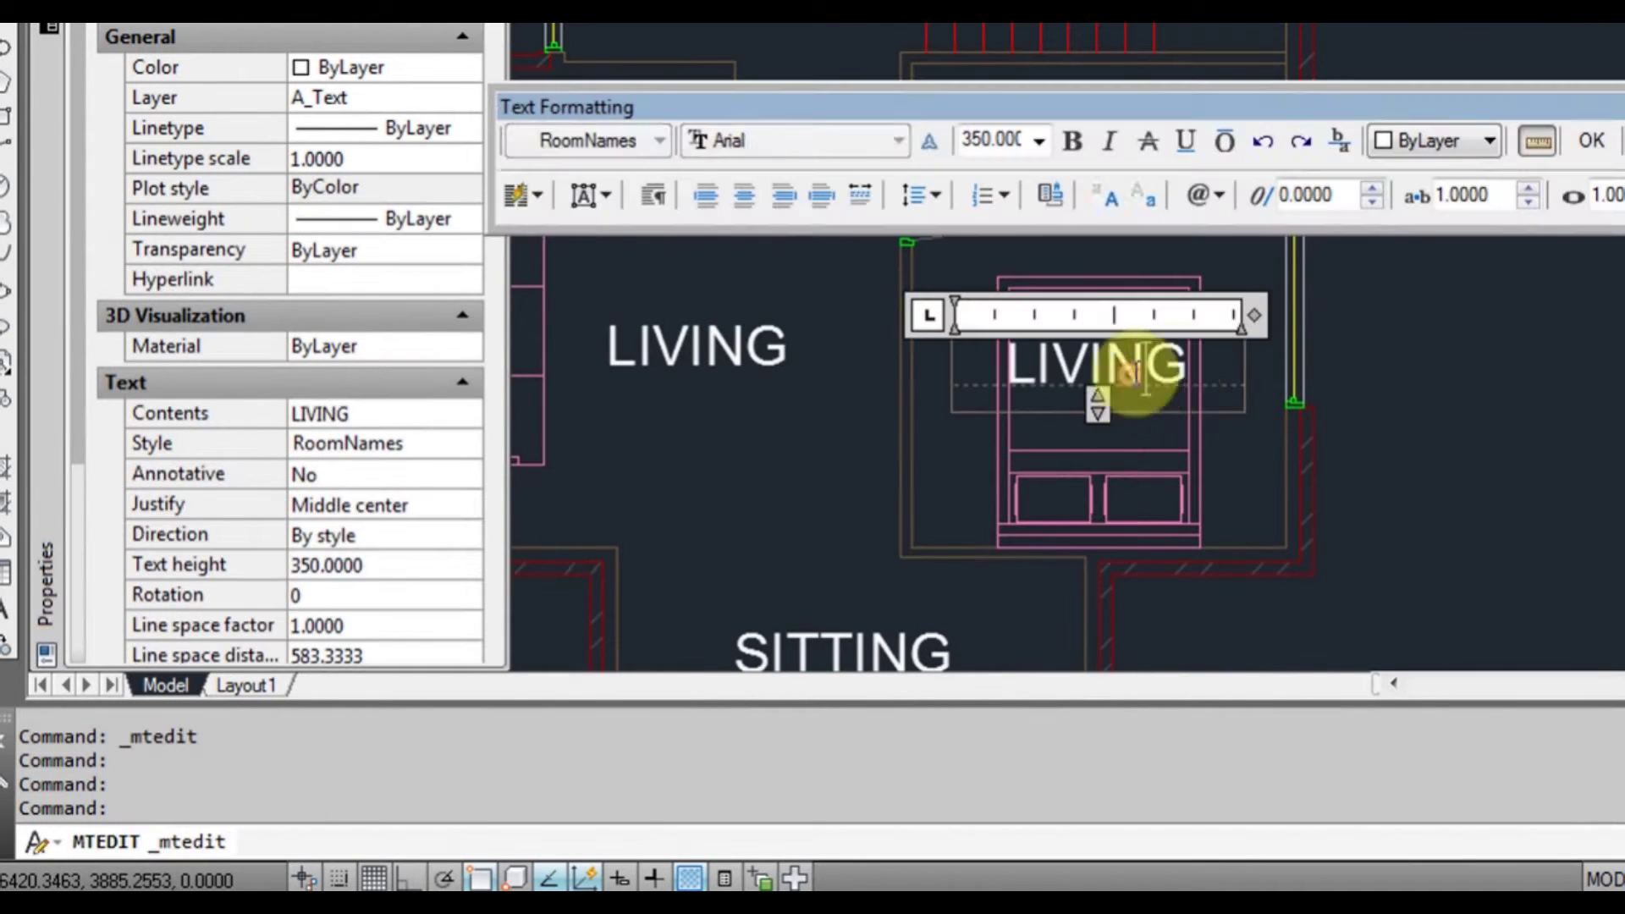
drag(1219, 363, 814, 335)
text(BEDROOM)
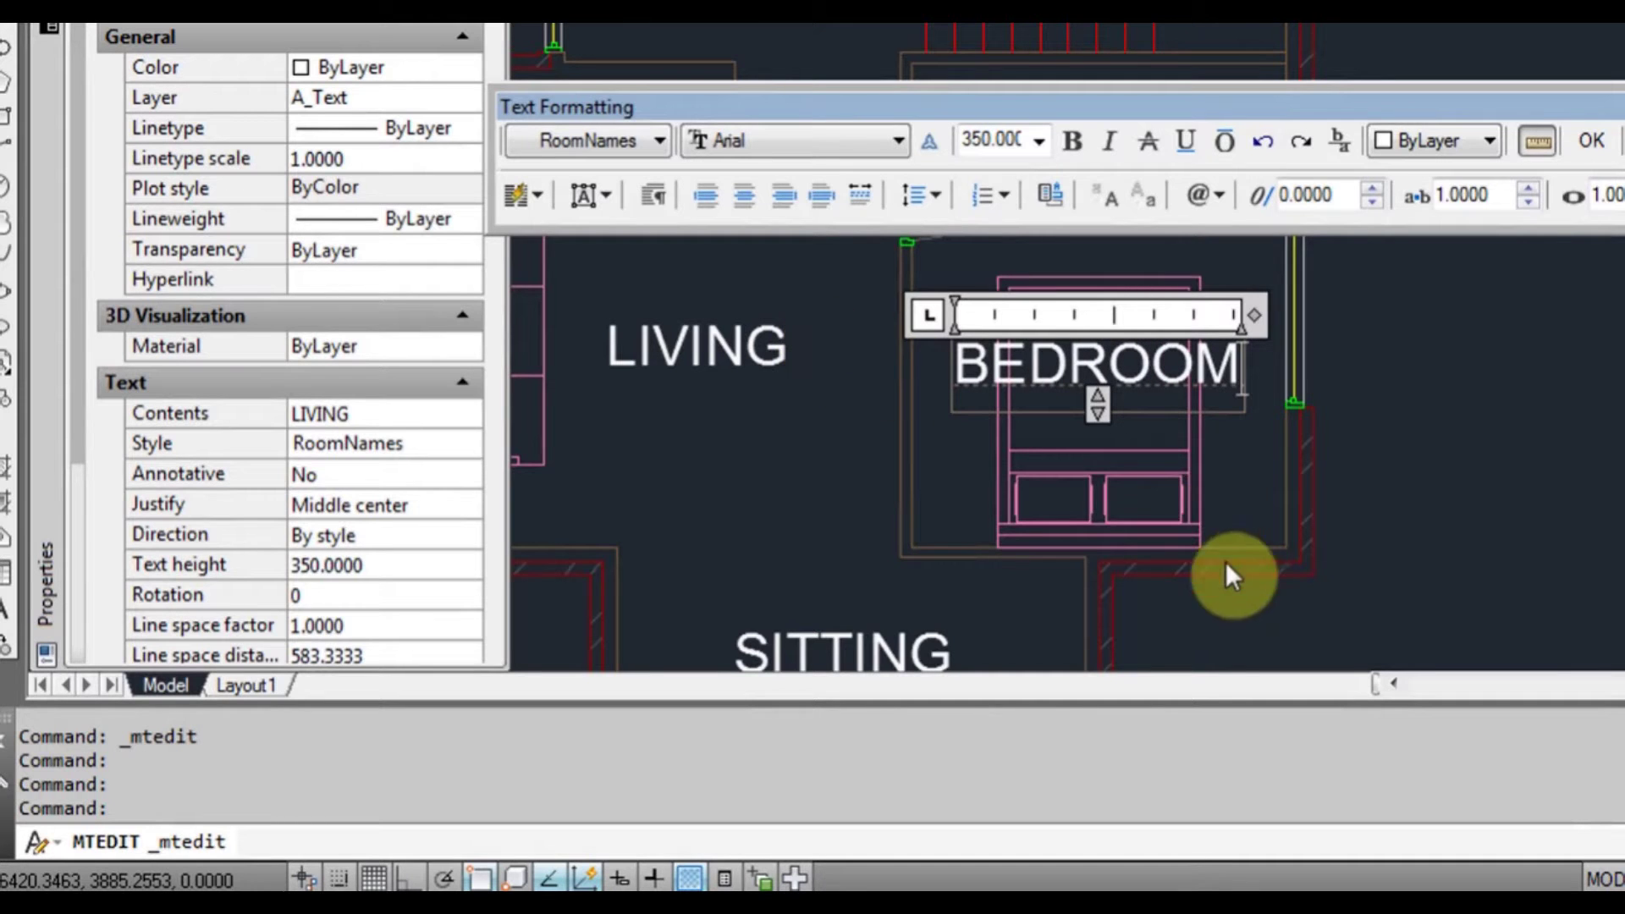
click(1244, 500)
- Change the label in the entrance area beside the stairs to ENTRY and save the text
scroll(1244, 499, down, 3)
scroll(1058, 466, up, 4)
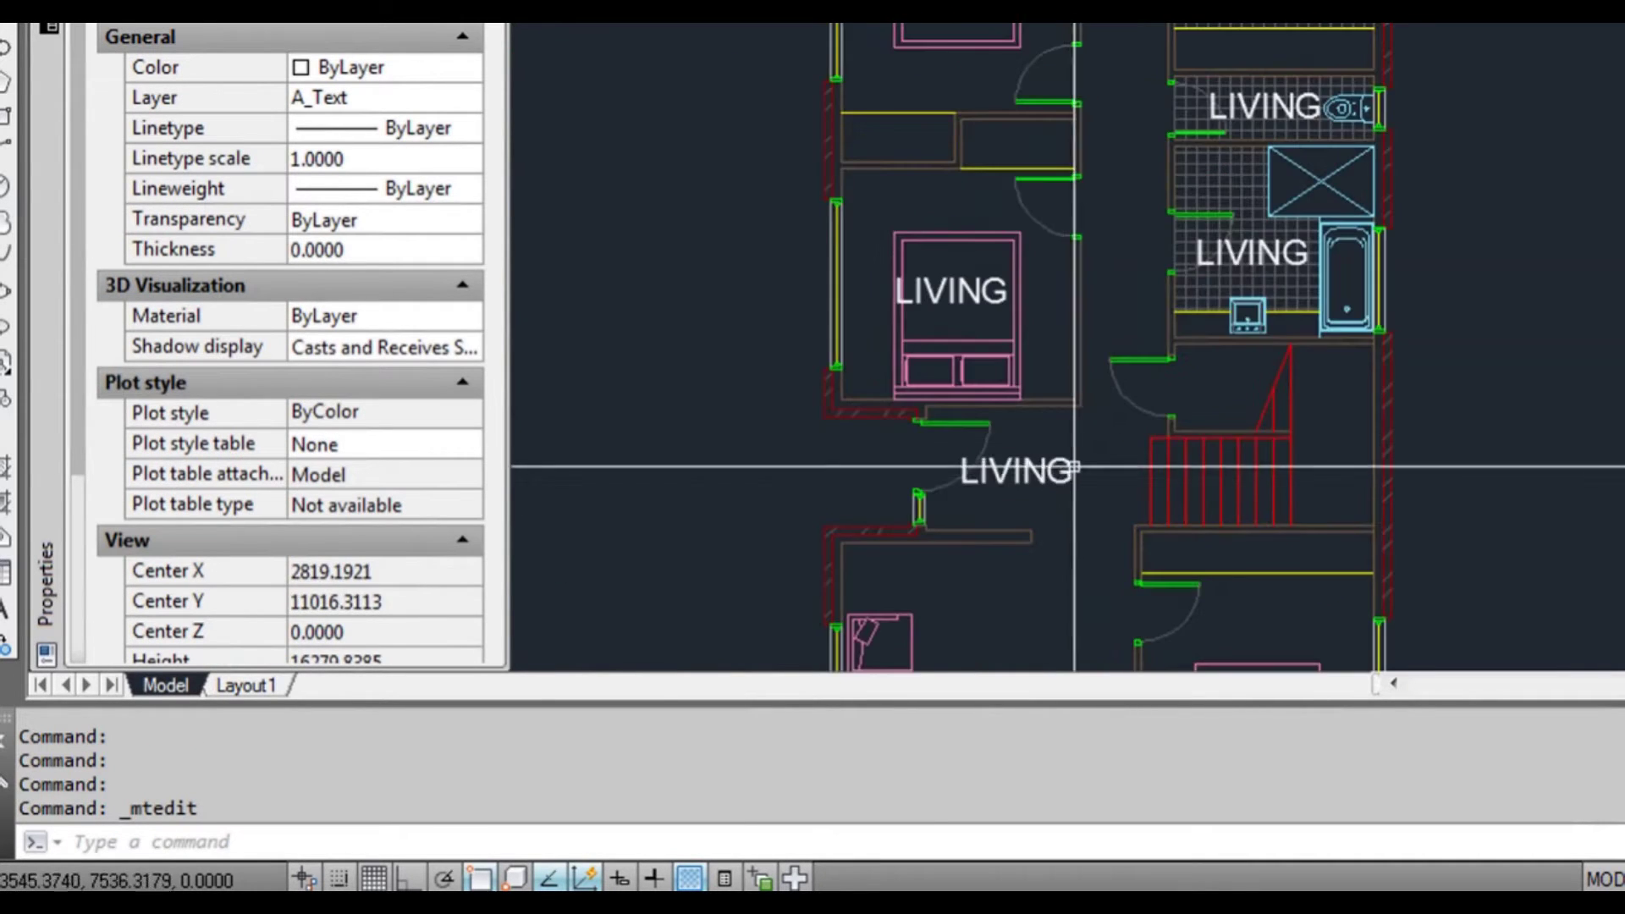
double_click(1054, 467)
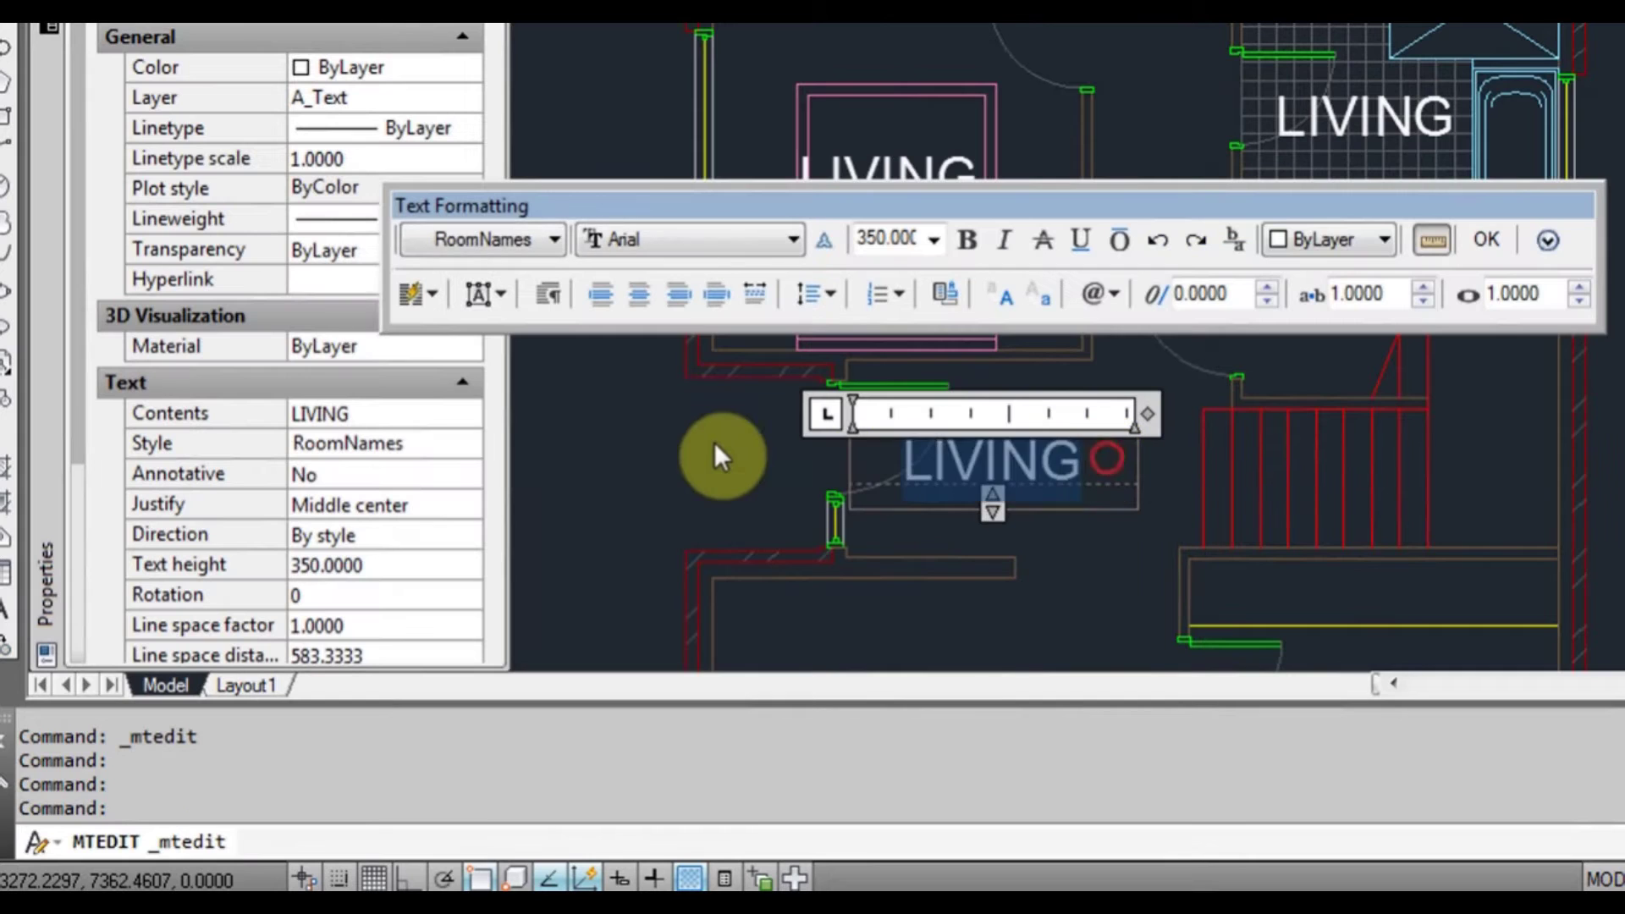
key(BackSpace)
text(ENTRY)
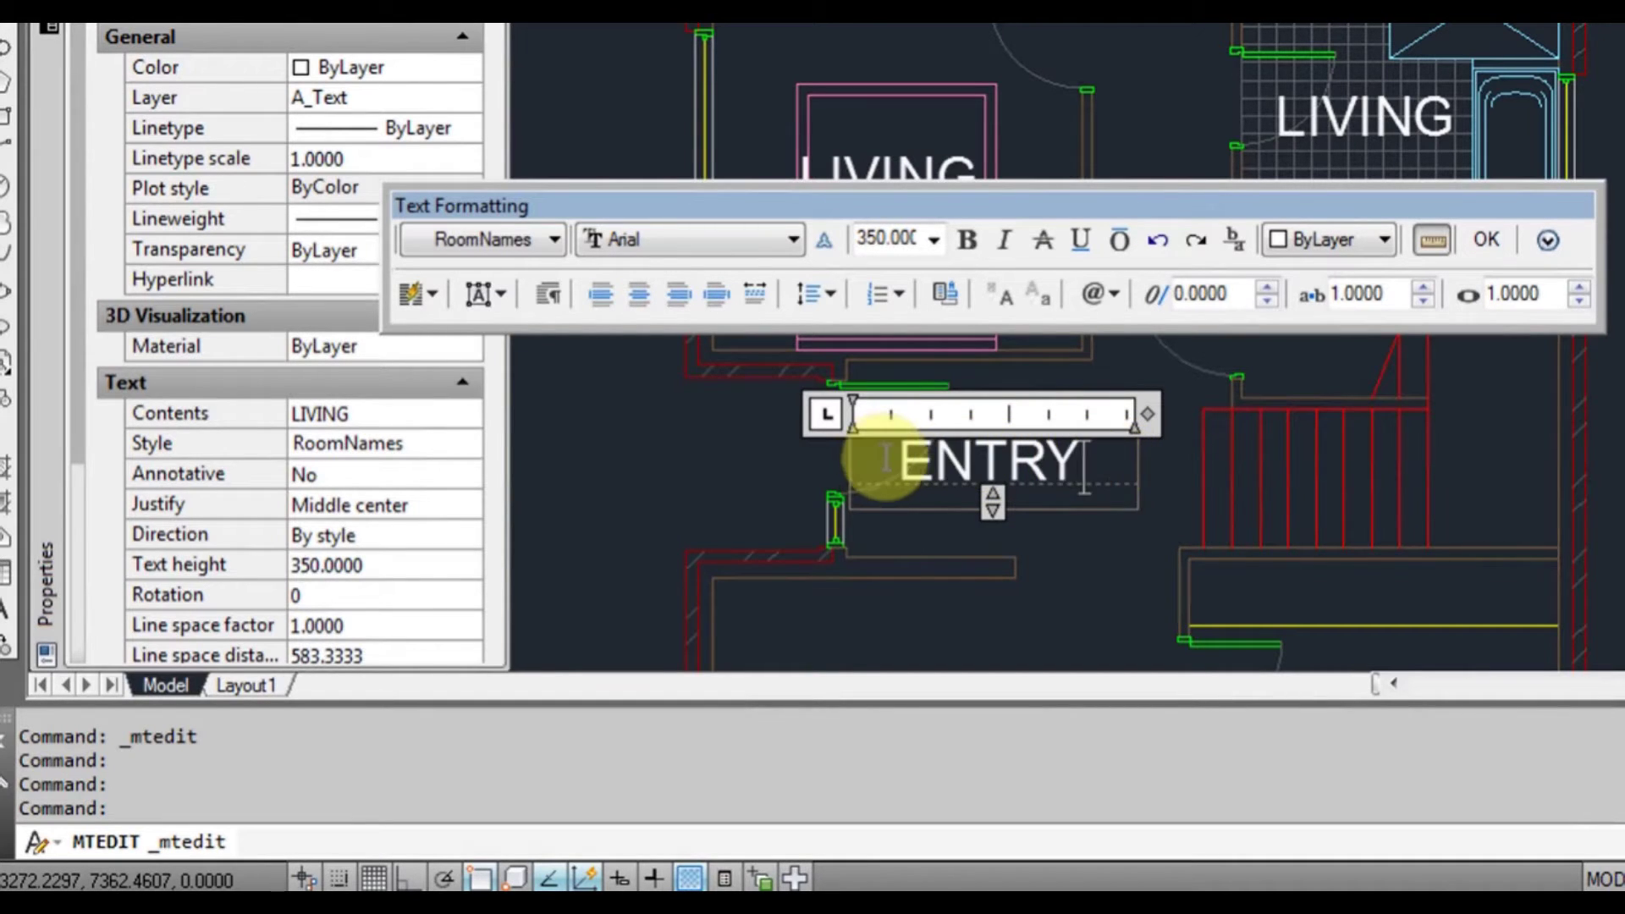
key(Escape)
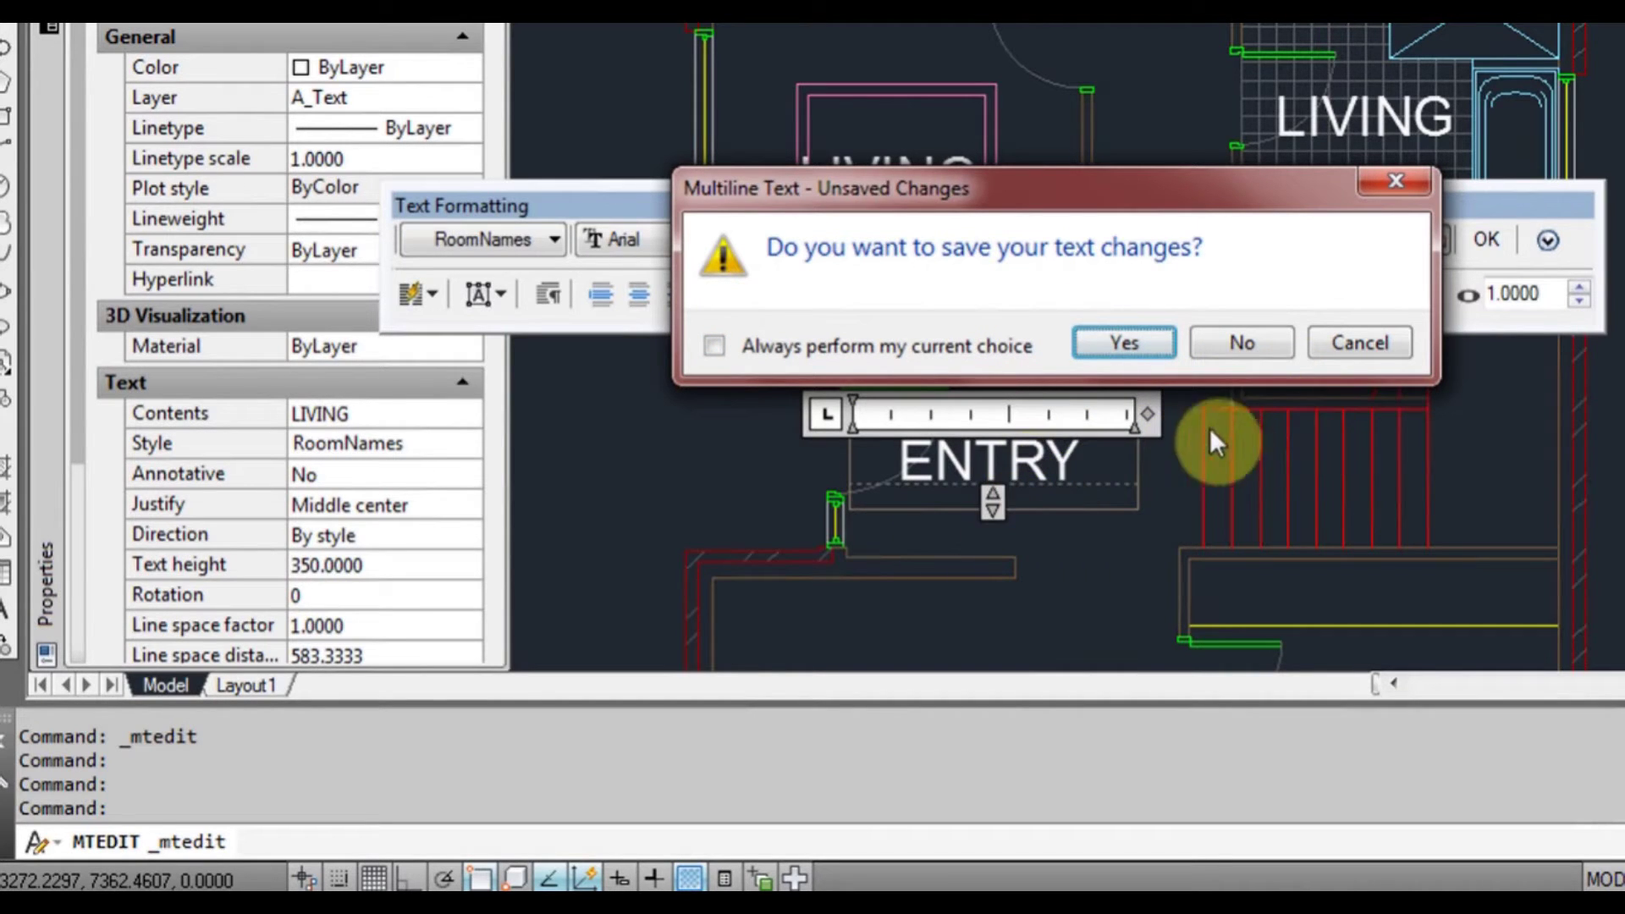
click(1360, 347)
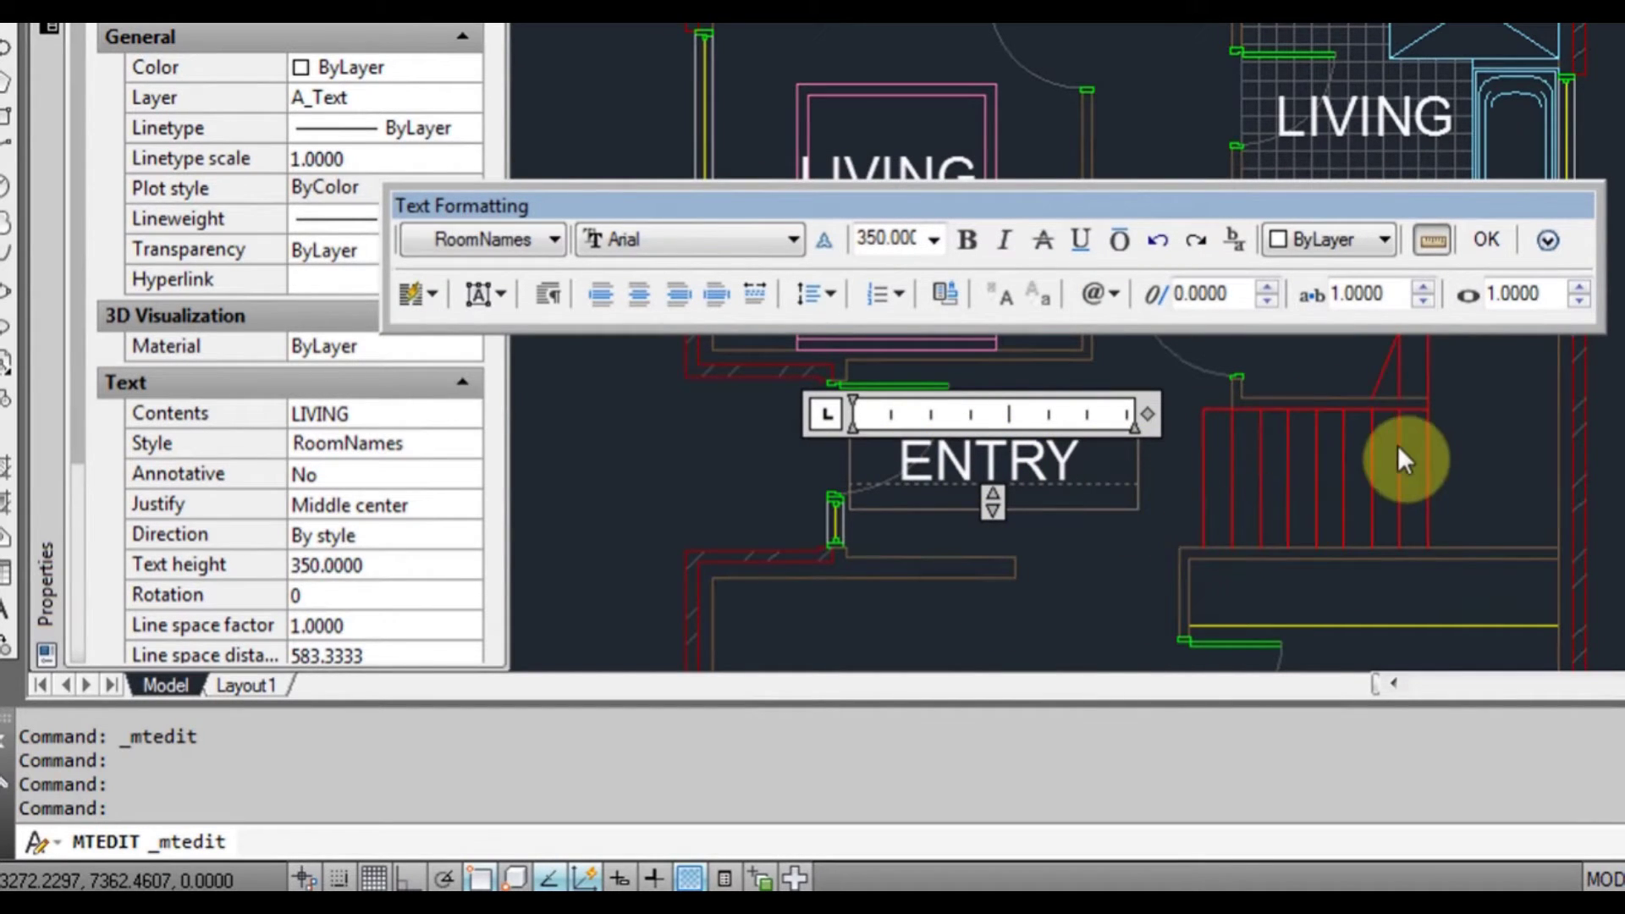
click(1487, 241)
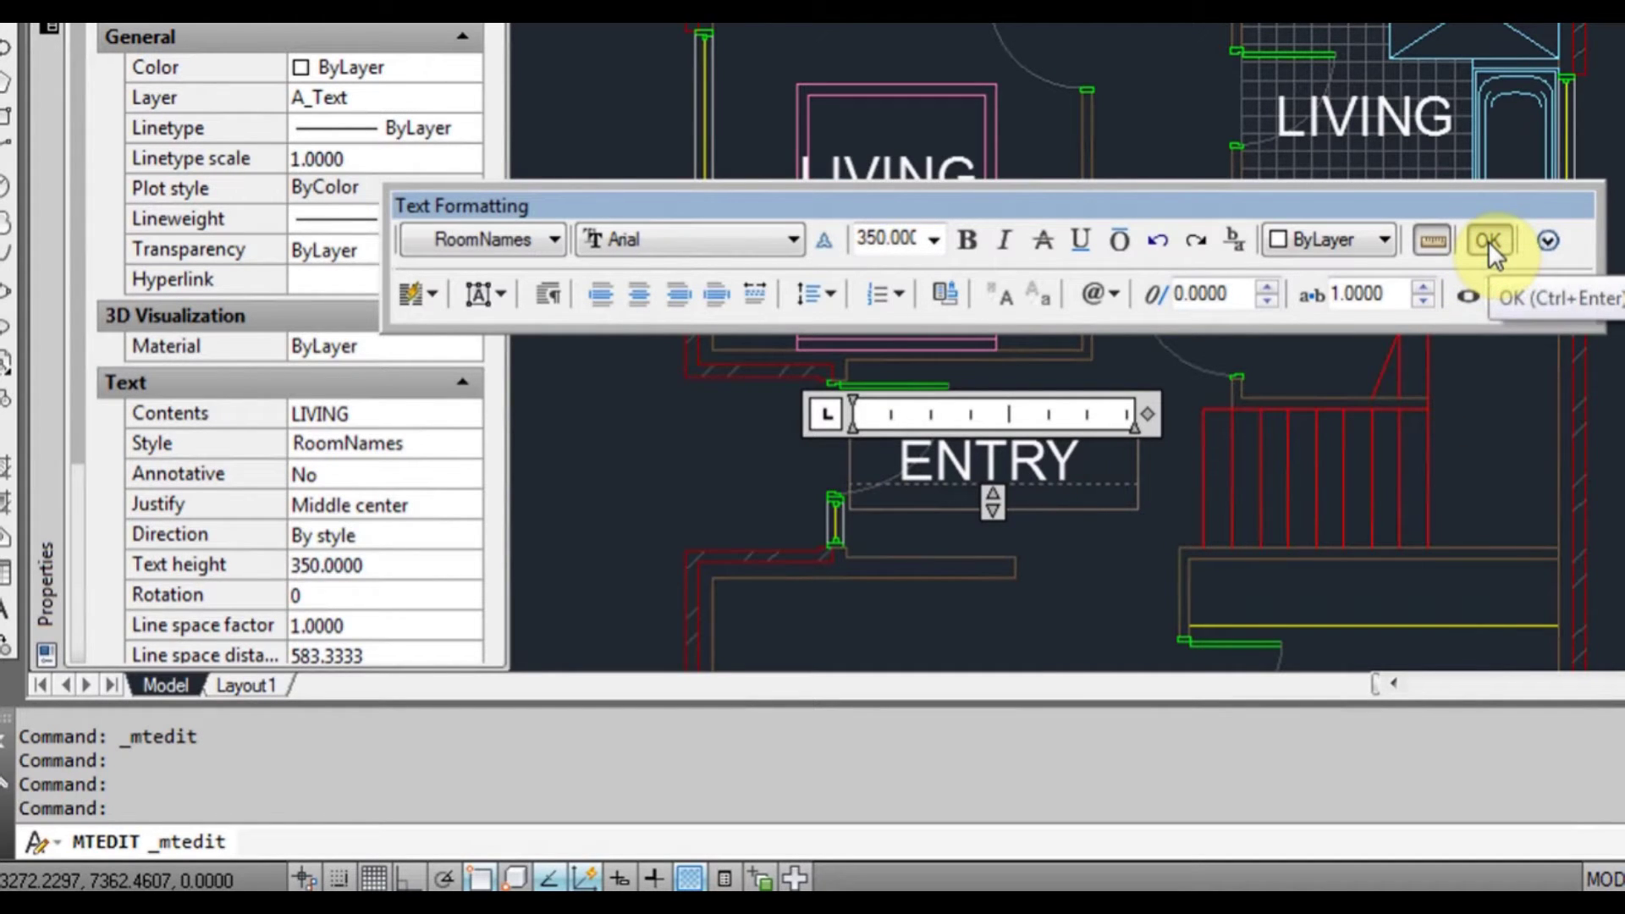
click(1488, 241)
- Change the LIVING label over the bed in the room directly above the entry to BEDROOM
scroll(1186, 431, down, 3)
middle_drag(1219, 333, 1109, 436)
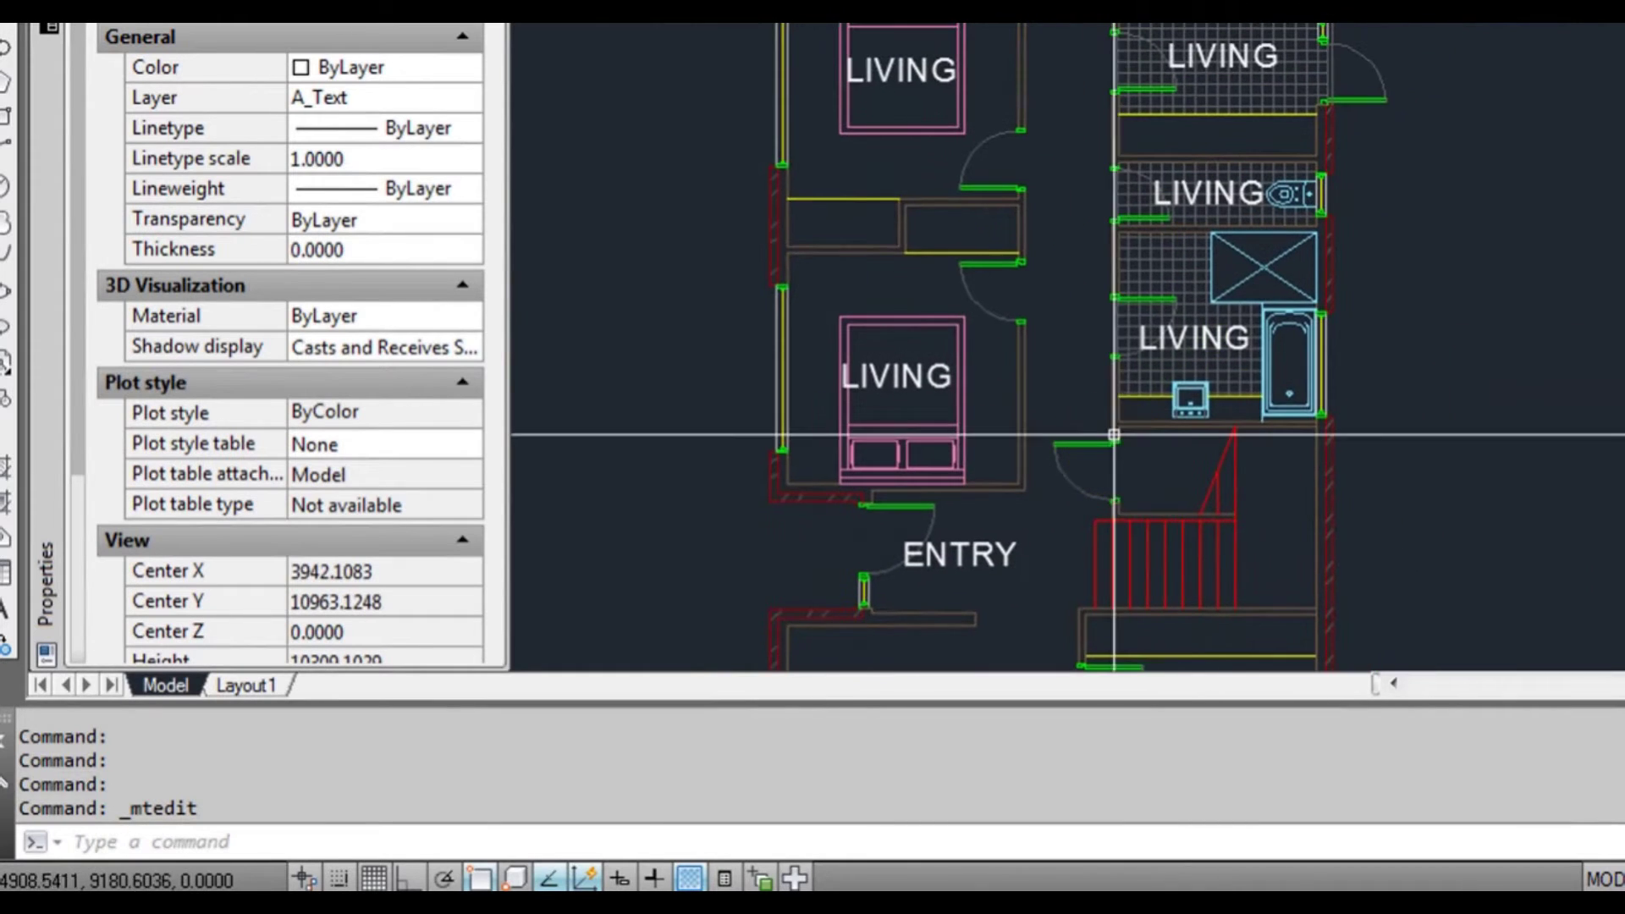
click(899, 375)
double_click(899, 375)
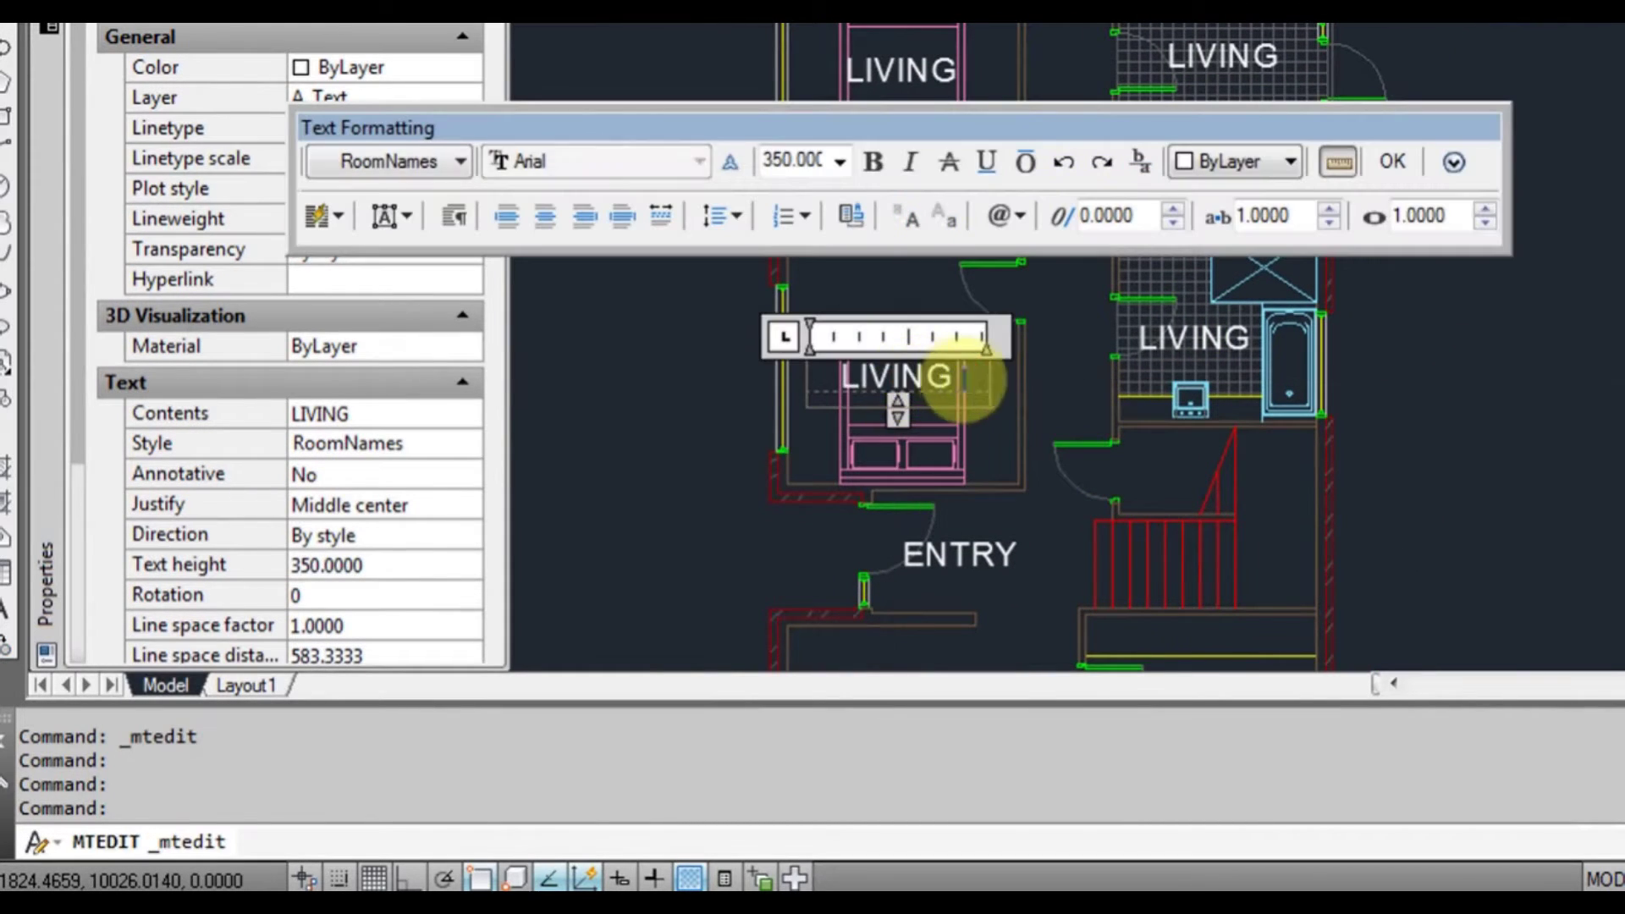
text(BEDROOM)
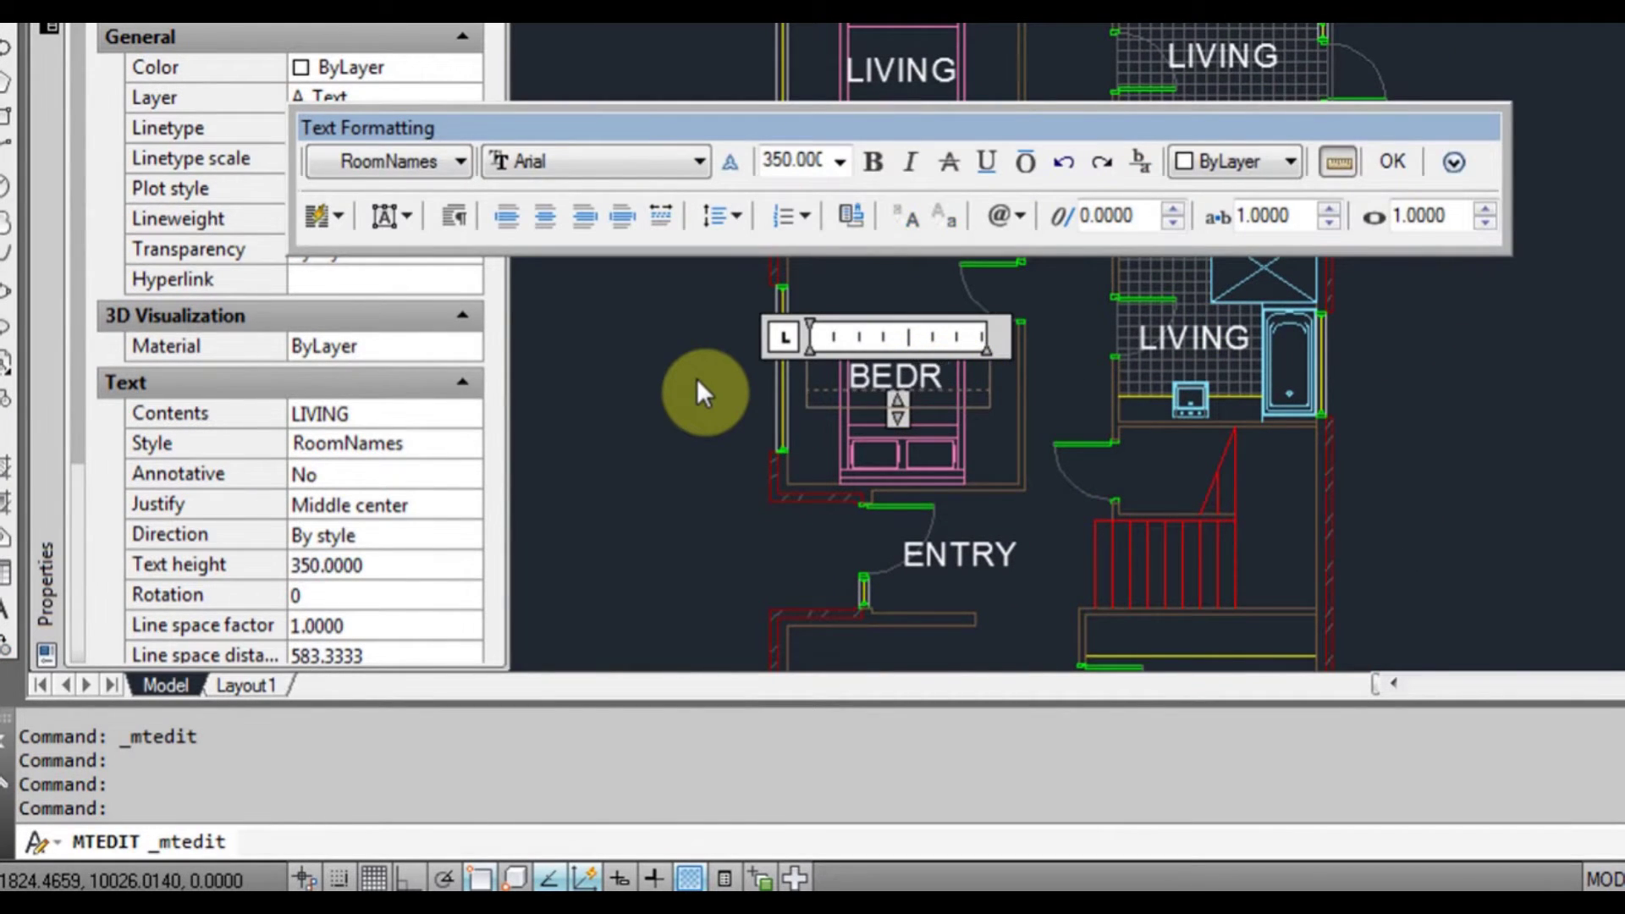
click(917, 428)
- Change the LIVING label over the bed in the uppermost room on the entry side to BEDROOM
middle_drag(1063, 231, 1049, 338)
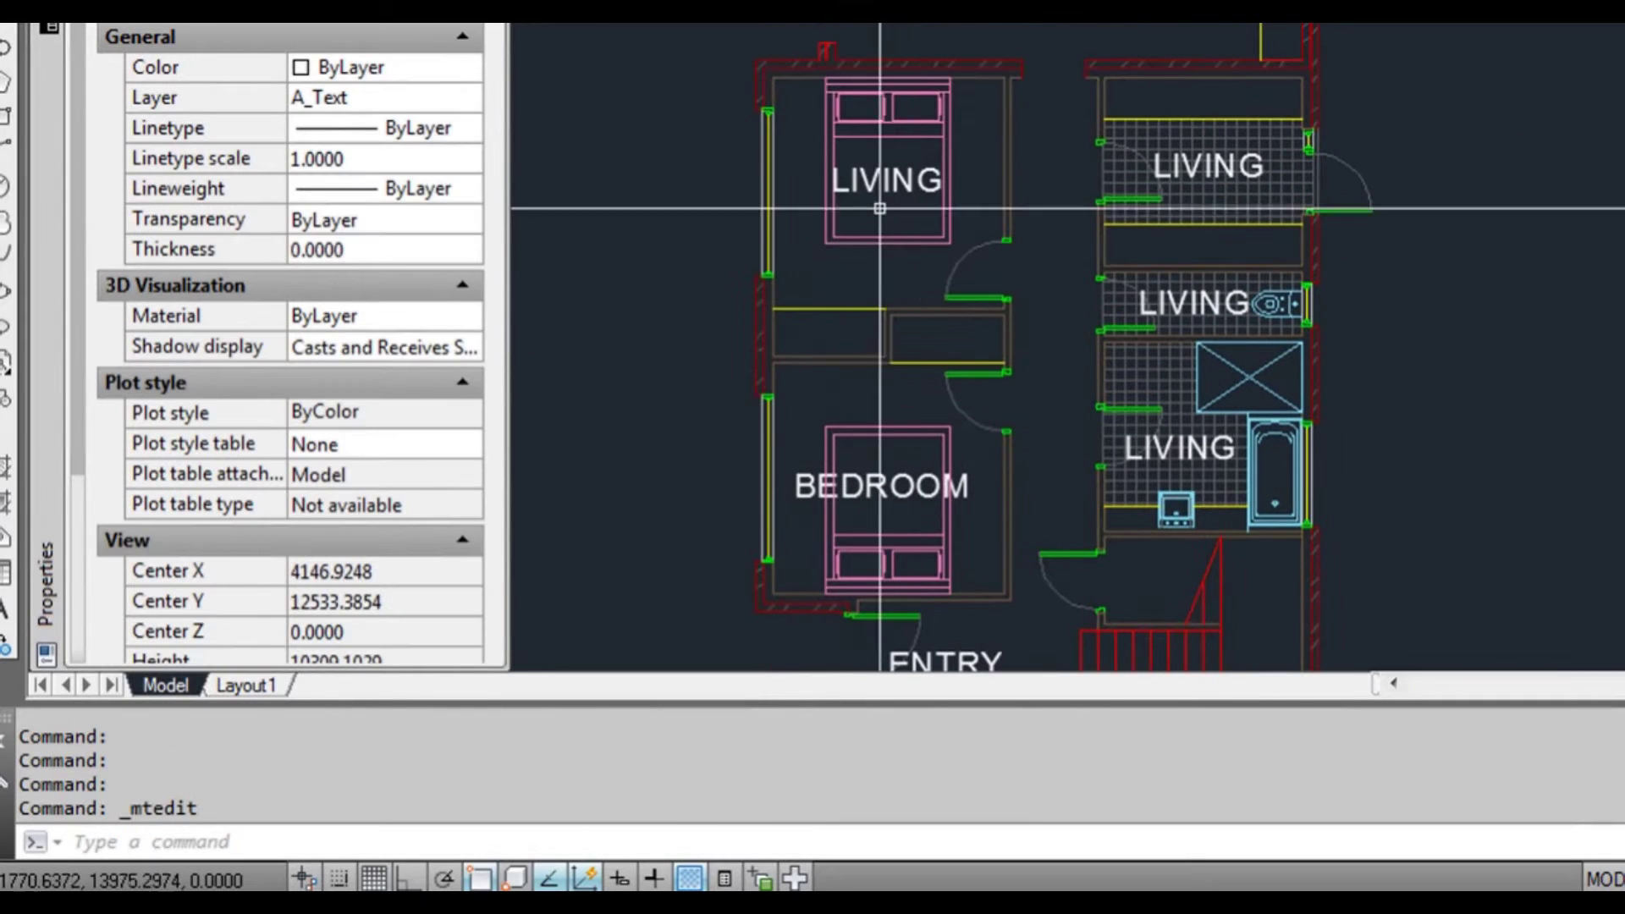
click(889, 181)
double_click(893, 187)
text(BEDROOM)
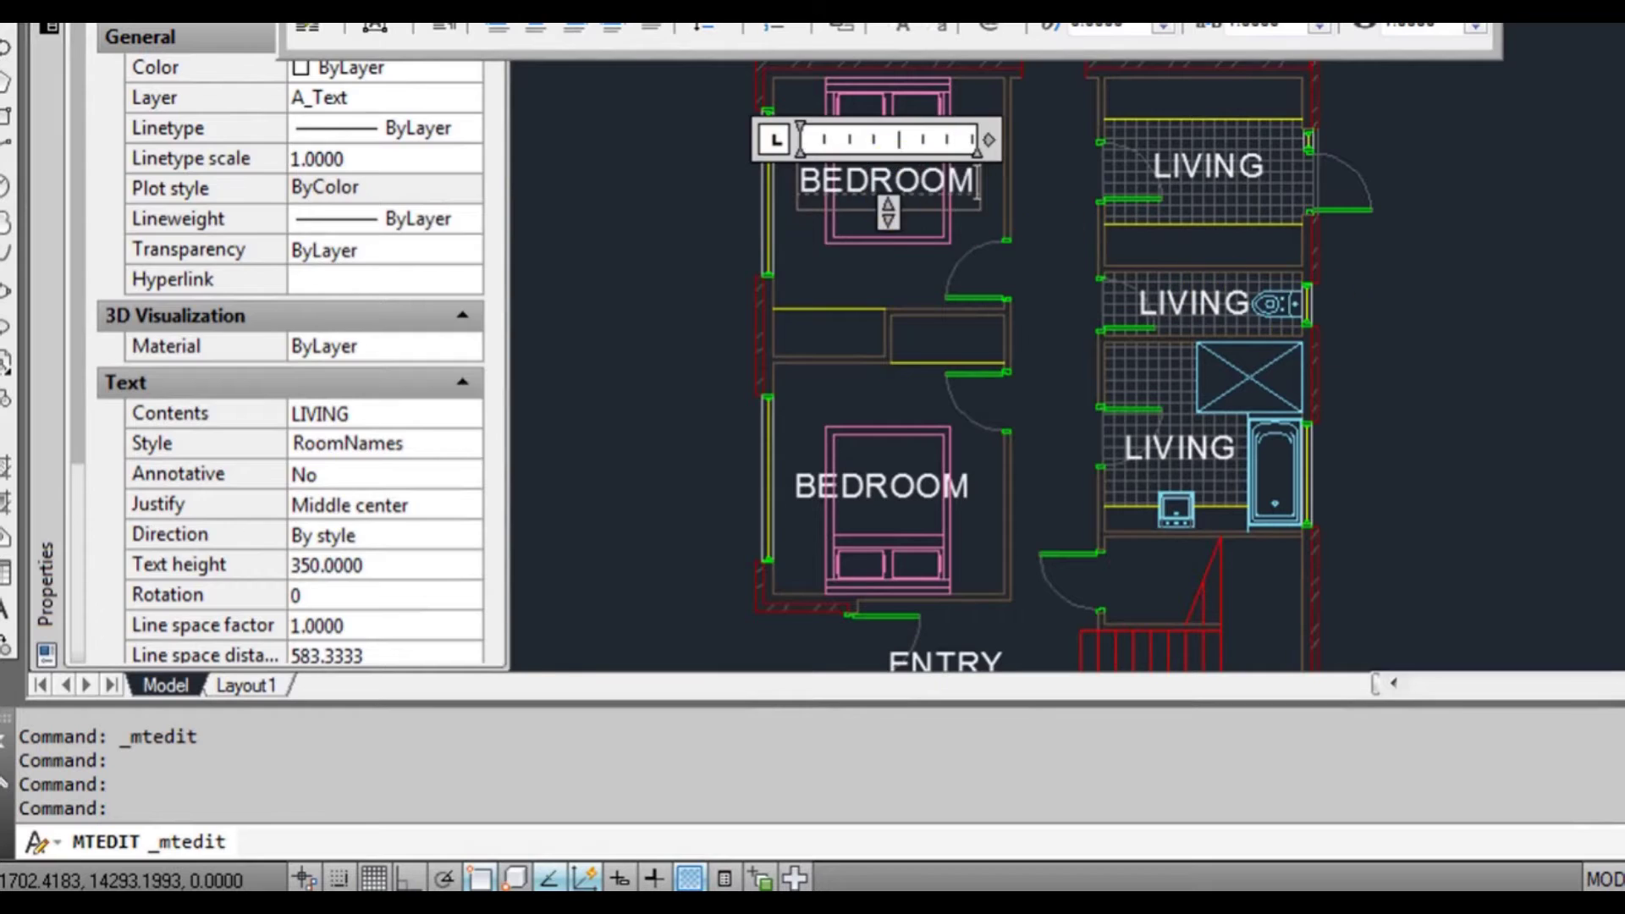
click(1041, 243)
- Change the label in the tiled room with the external side door to L'DRY
scroll(1234, 168, up, 2)
double_click(1229, 170)
drag(1279, 173, 817, 202)
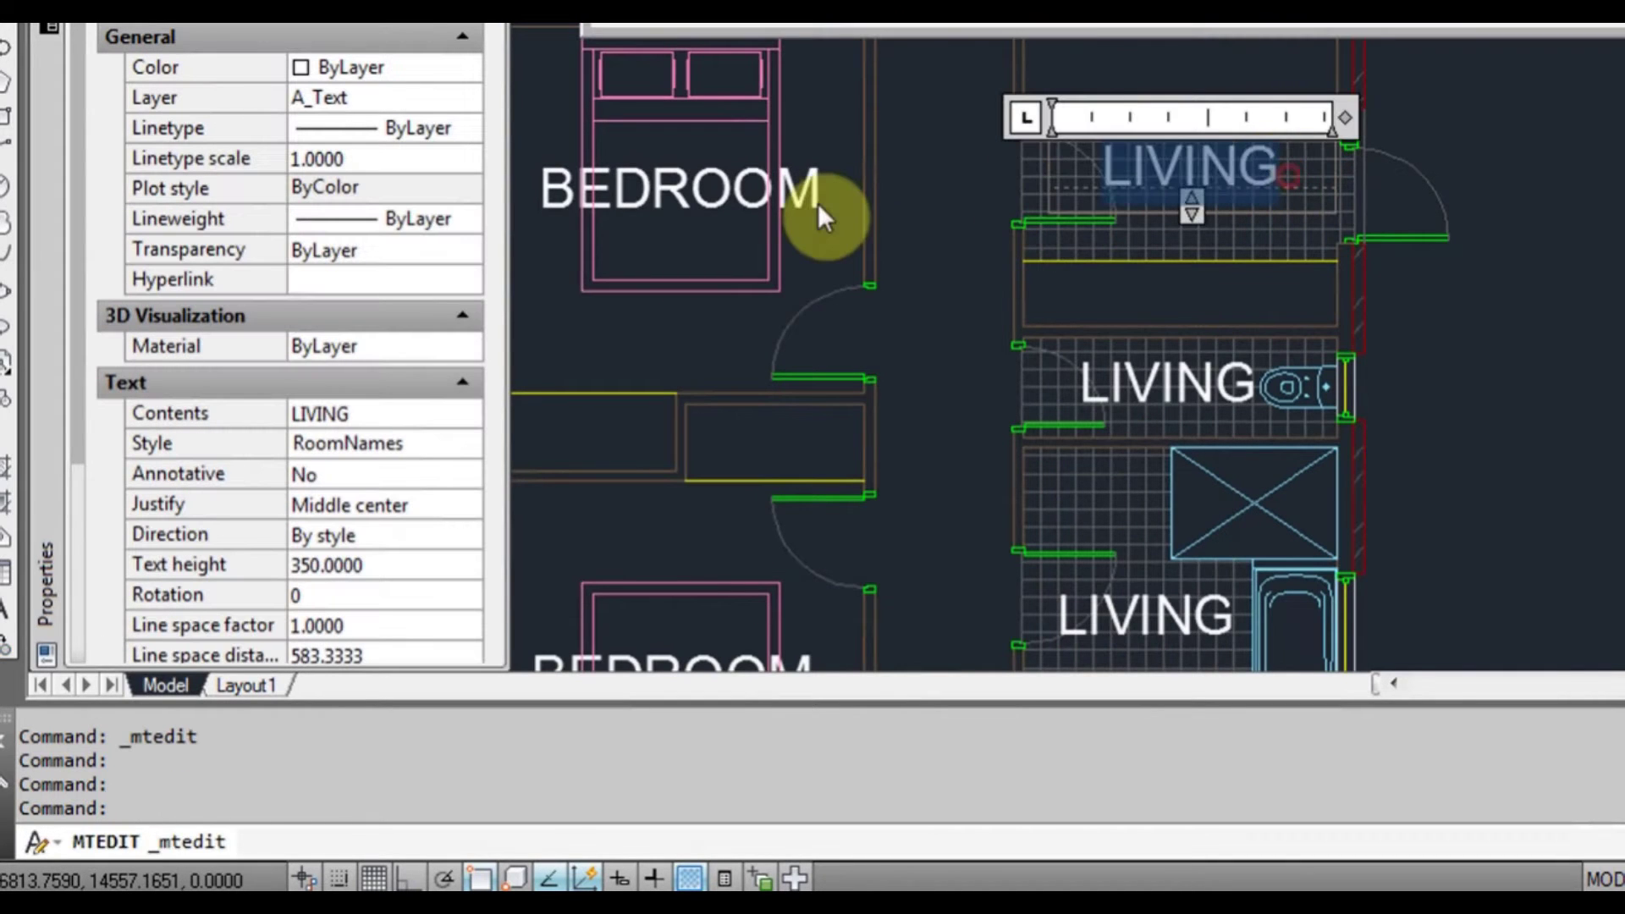
text(L'DRY)
click(951, 424)
- Change the label in the small tiled room with the toilet to WC
click(1143, 389)
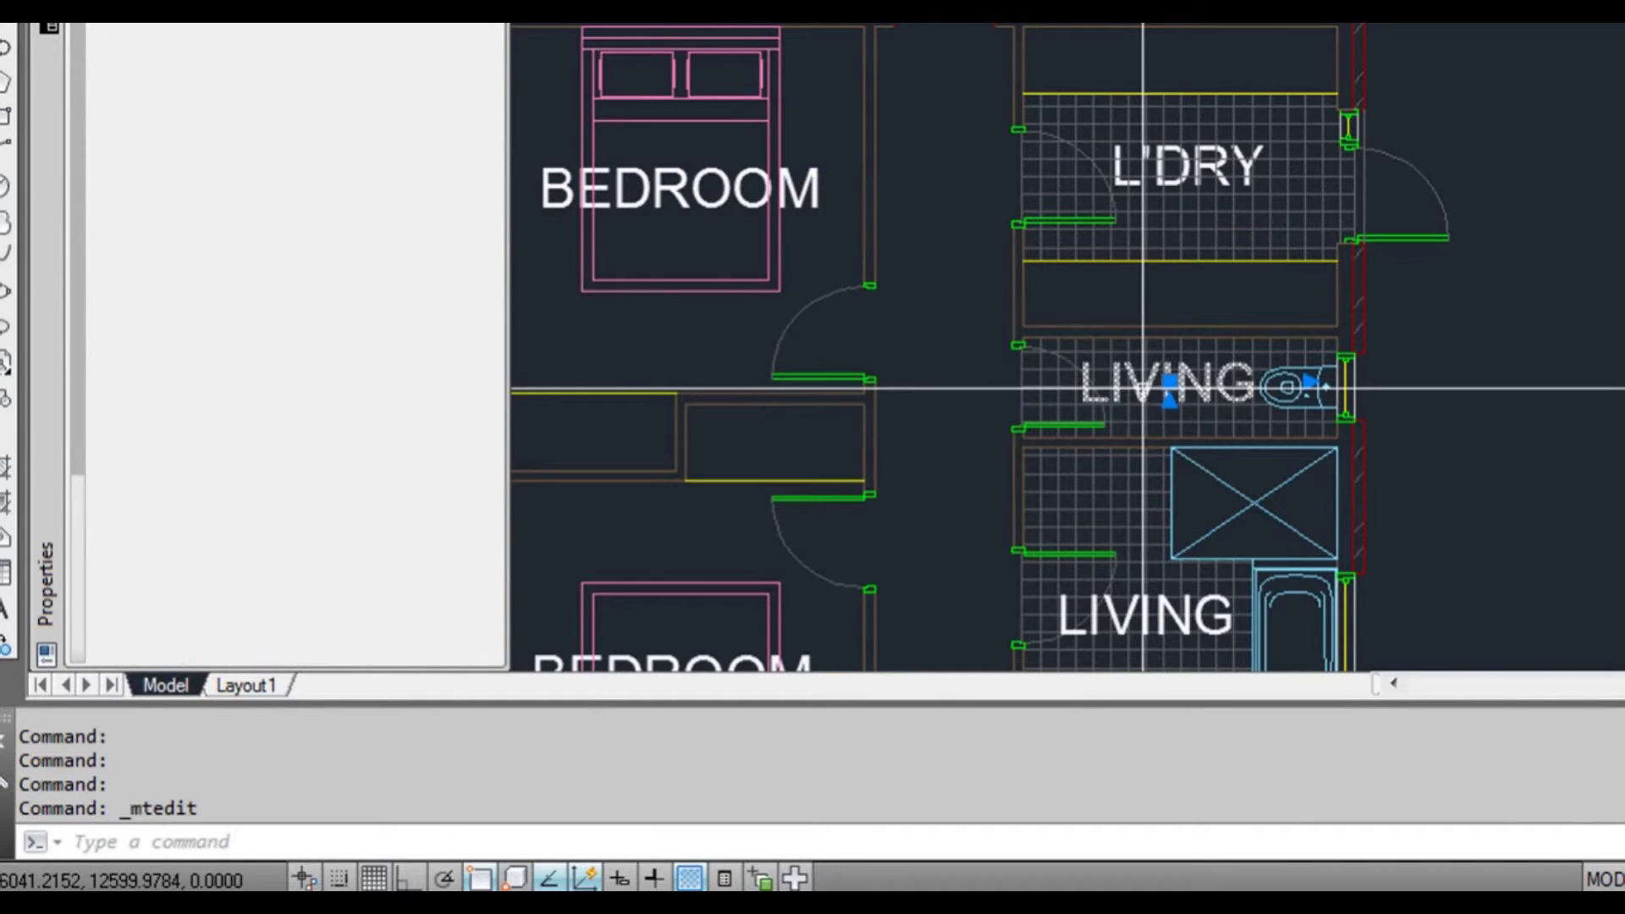
double_click(1142, 390)
drag(1296, 390, 886, 393)
text(W)
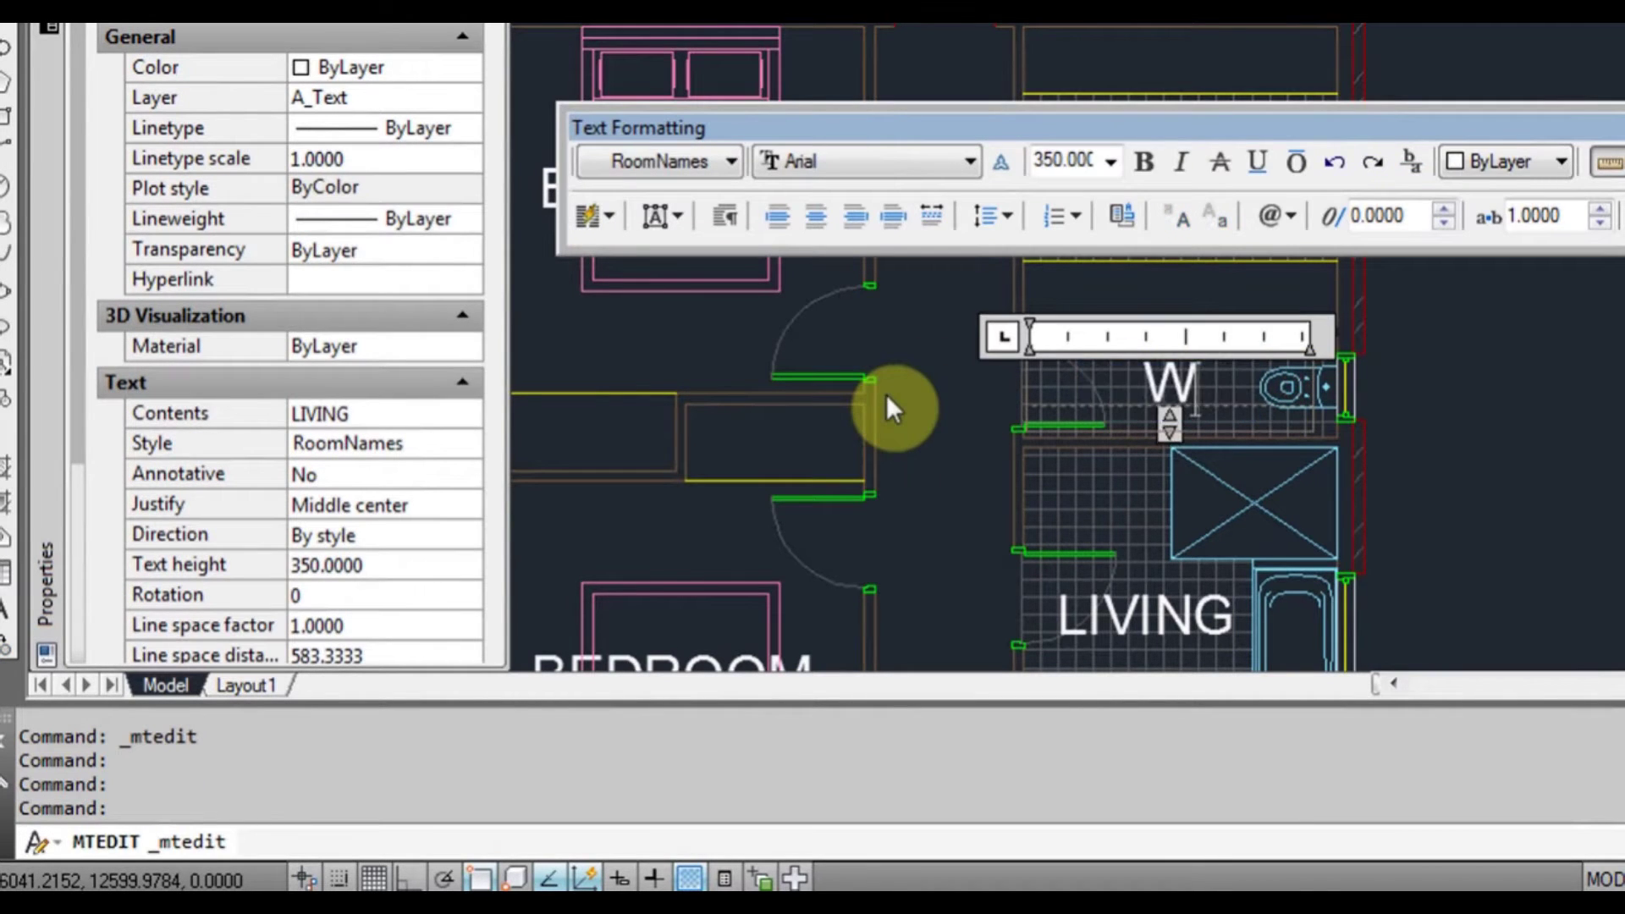
text(C)
click(1064, 508)
- Change the label in the tiled room with the bathtub and shower to BATH
middle_drag(1119, 501, 1043, 310)
click(1078, 418)
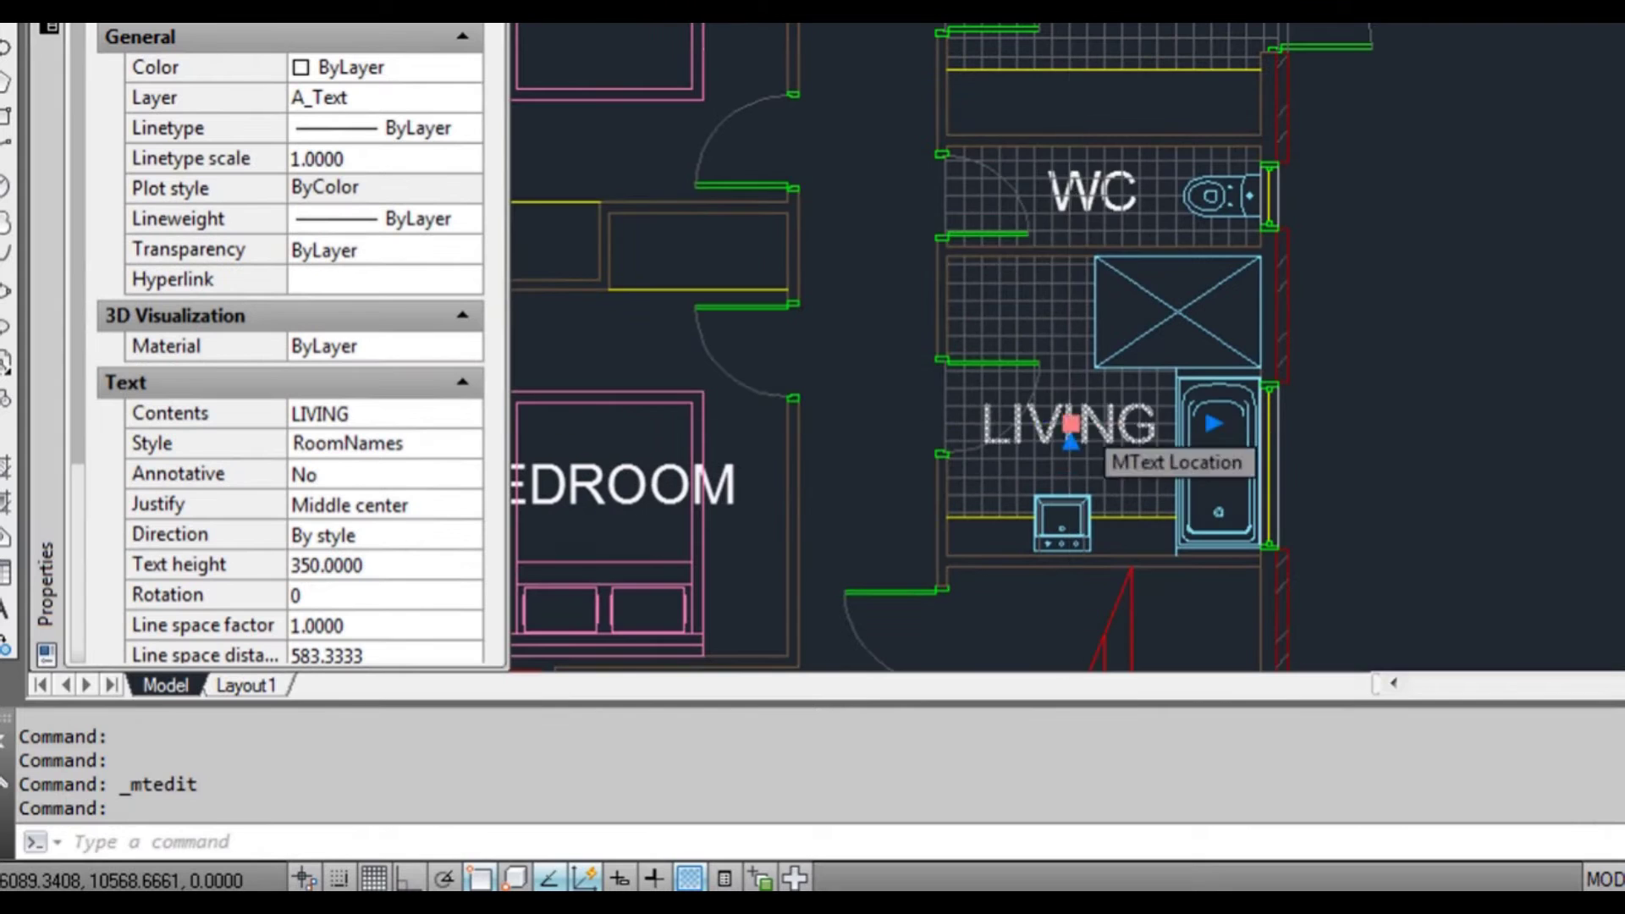
double_click(1077, 417)
drag(1197, 428, 711, 433)
text(BA)
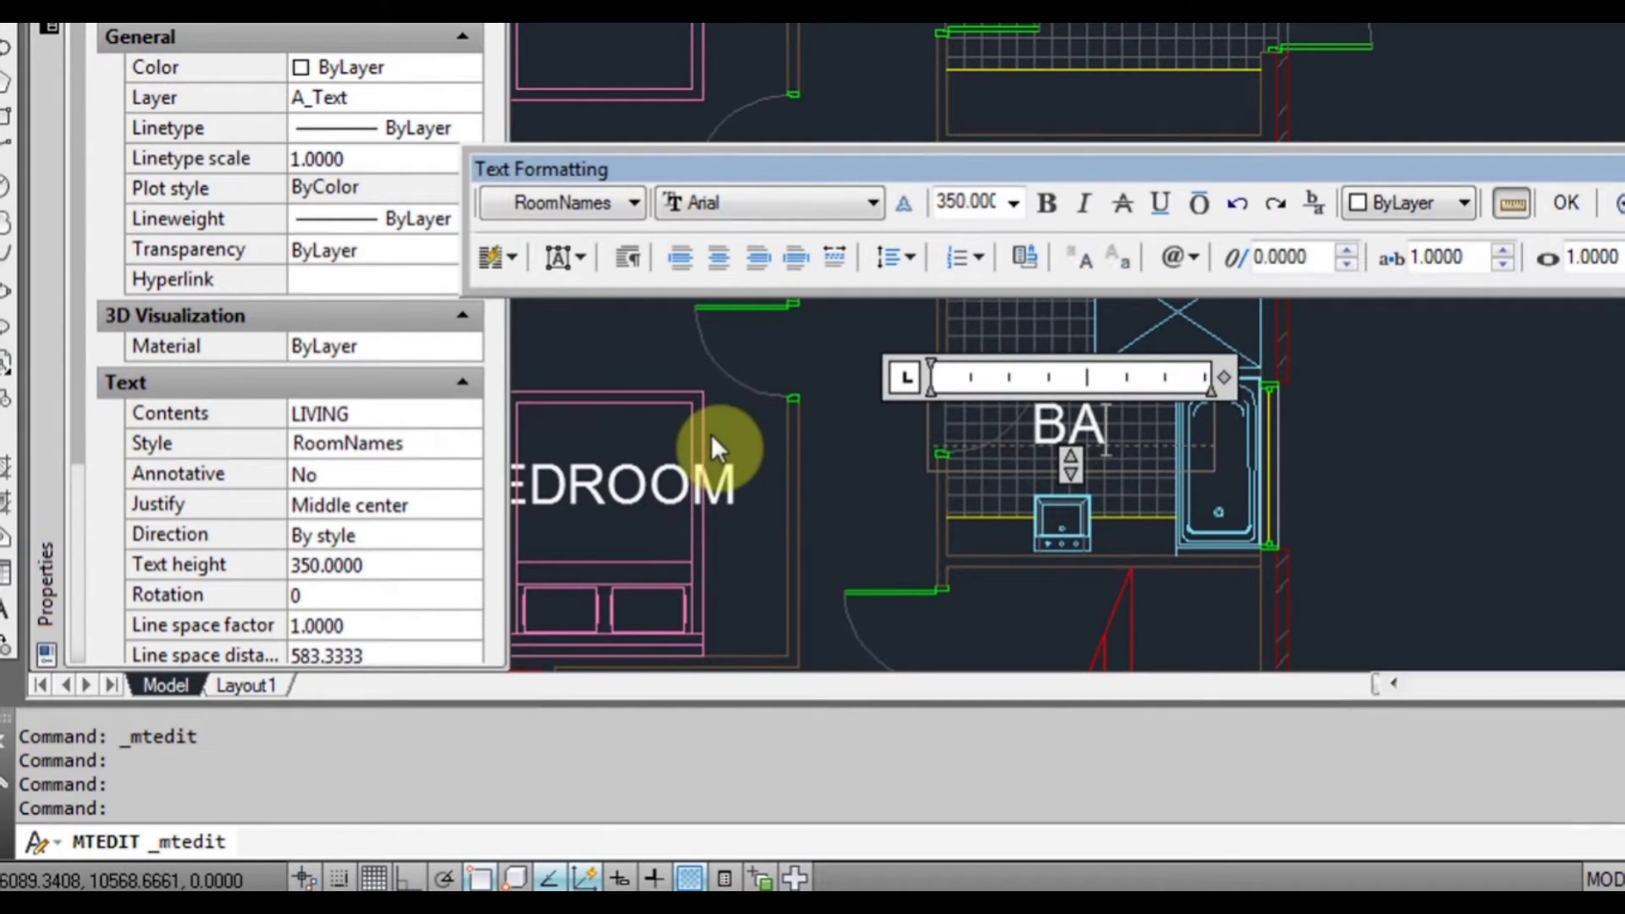
text(TH)
click(918, 484)
- Create a new text style named SmallText based on the RoomNames style
mouse_move(917, 485)
middle_down()
mouse_move(983, 434)
mouse_move(1045, 176)
middle_up()
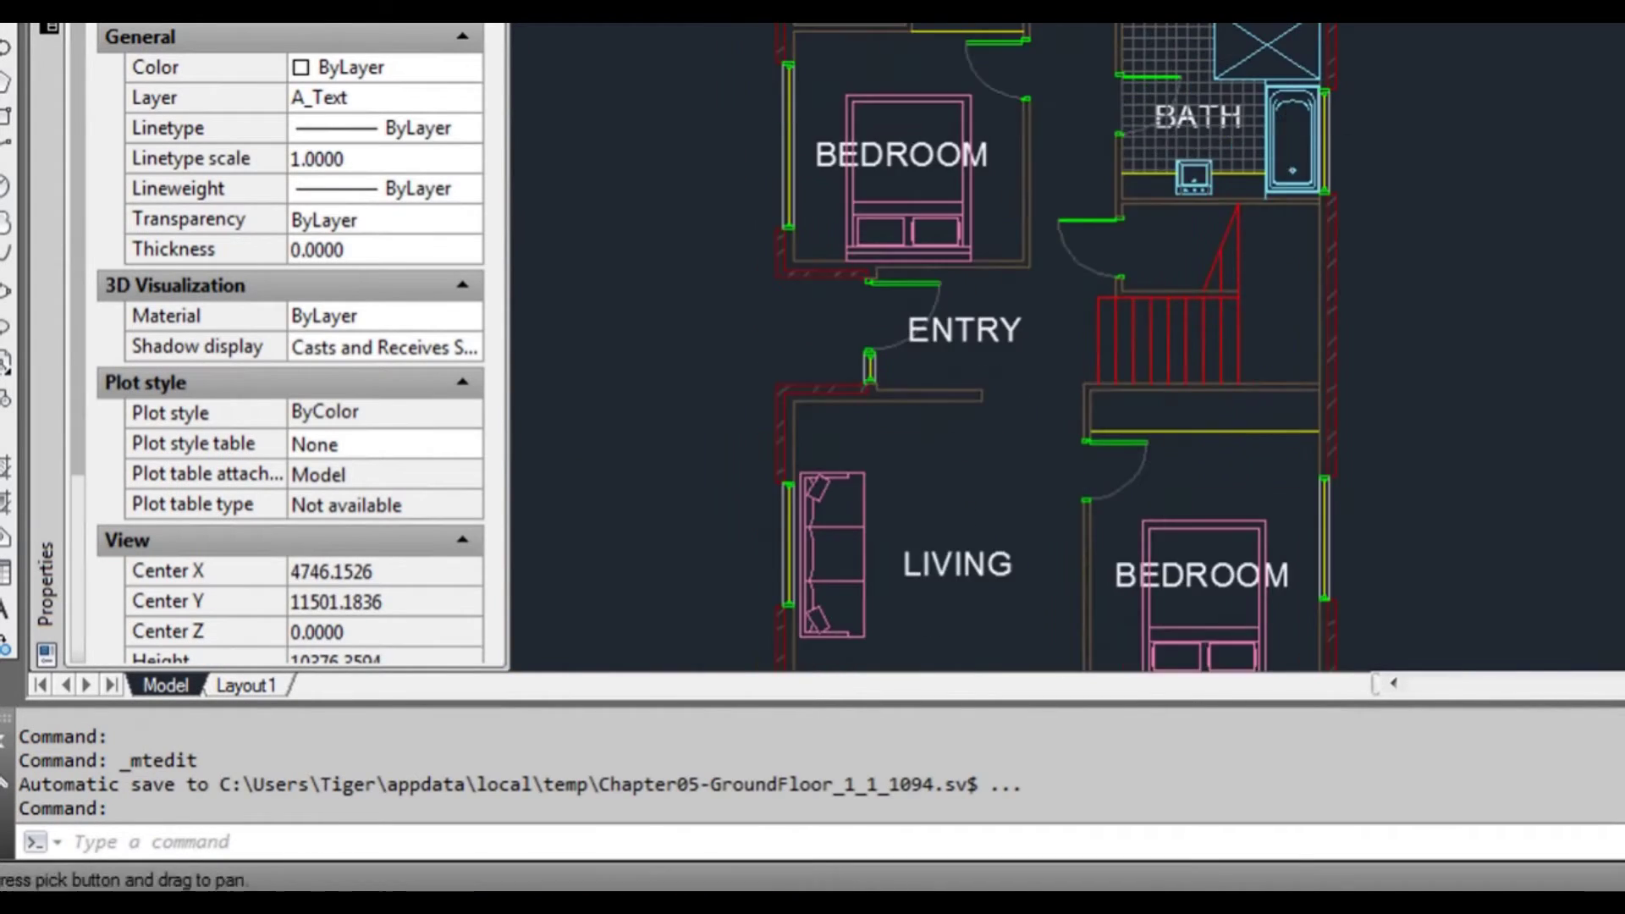
scroll(1287, 157, down, 1)
mouse_move(1371, 229)
middle_down()
mouse_move(1294, 339)
mouse_move(1284, 370)
mouse_move(1301, 373)
middle_up()
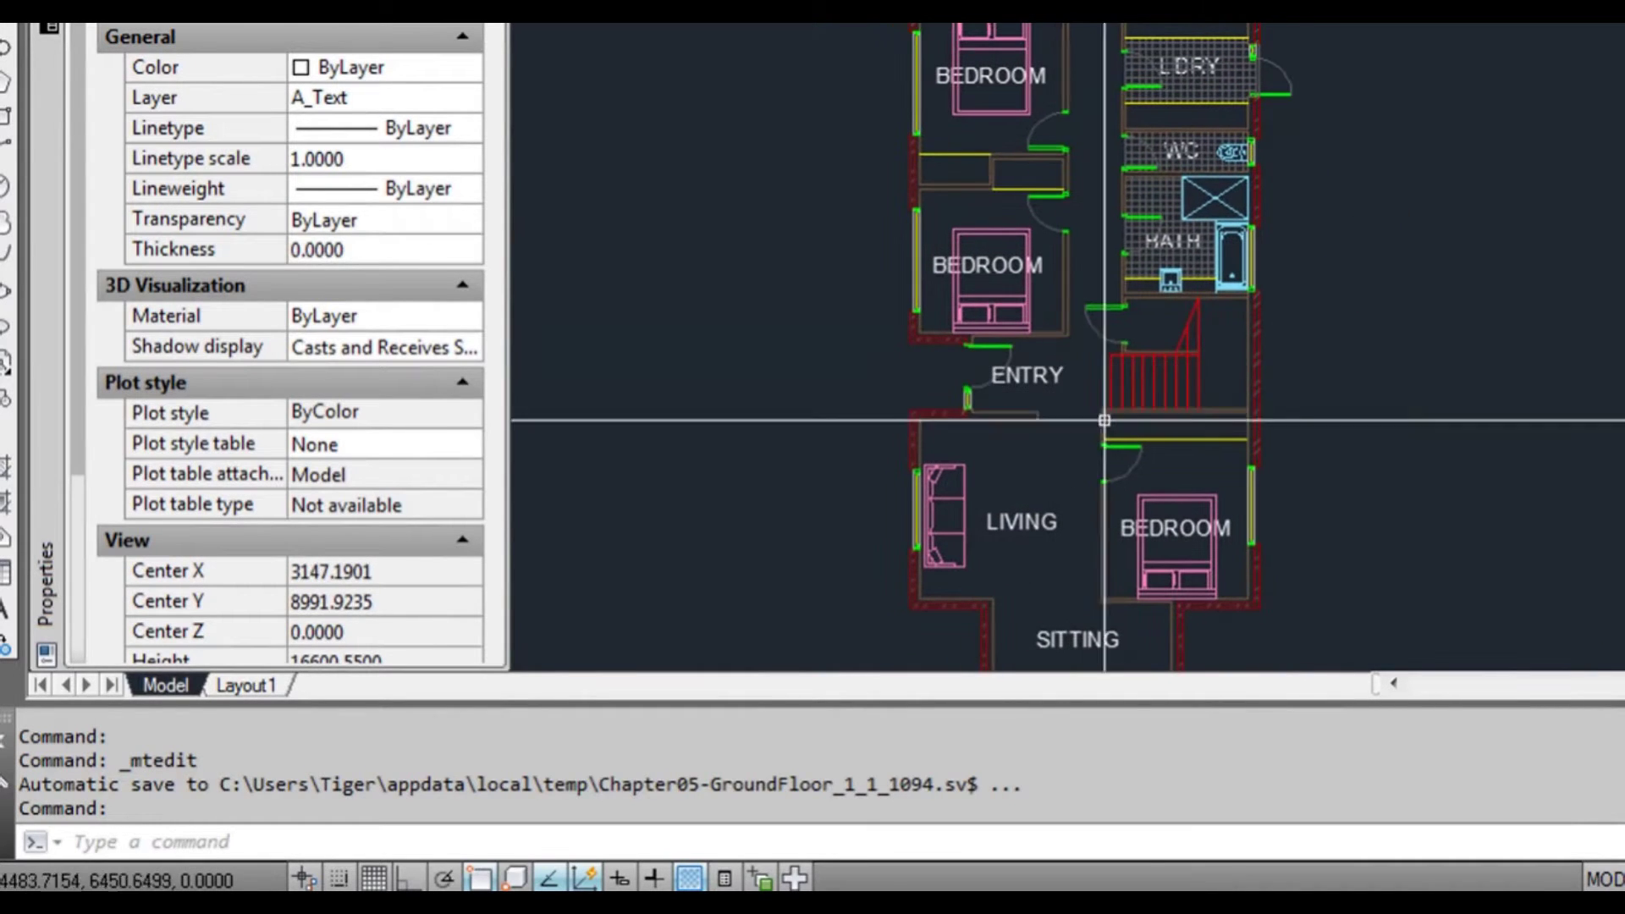
middle_drag(1105, 420, 1108, 386)
scroll(1106, 342, up, 4)
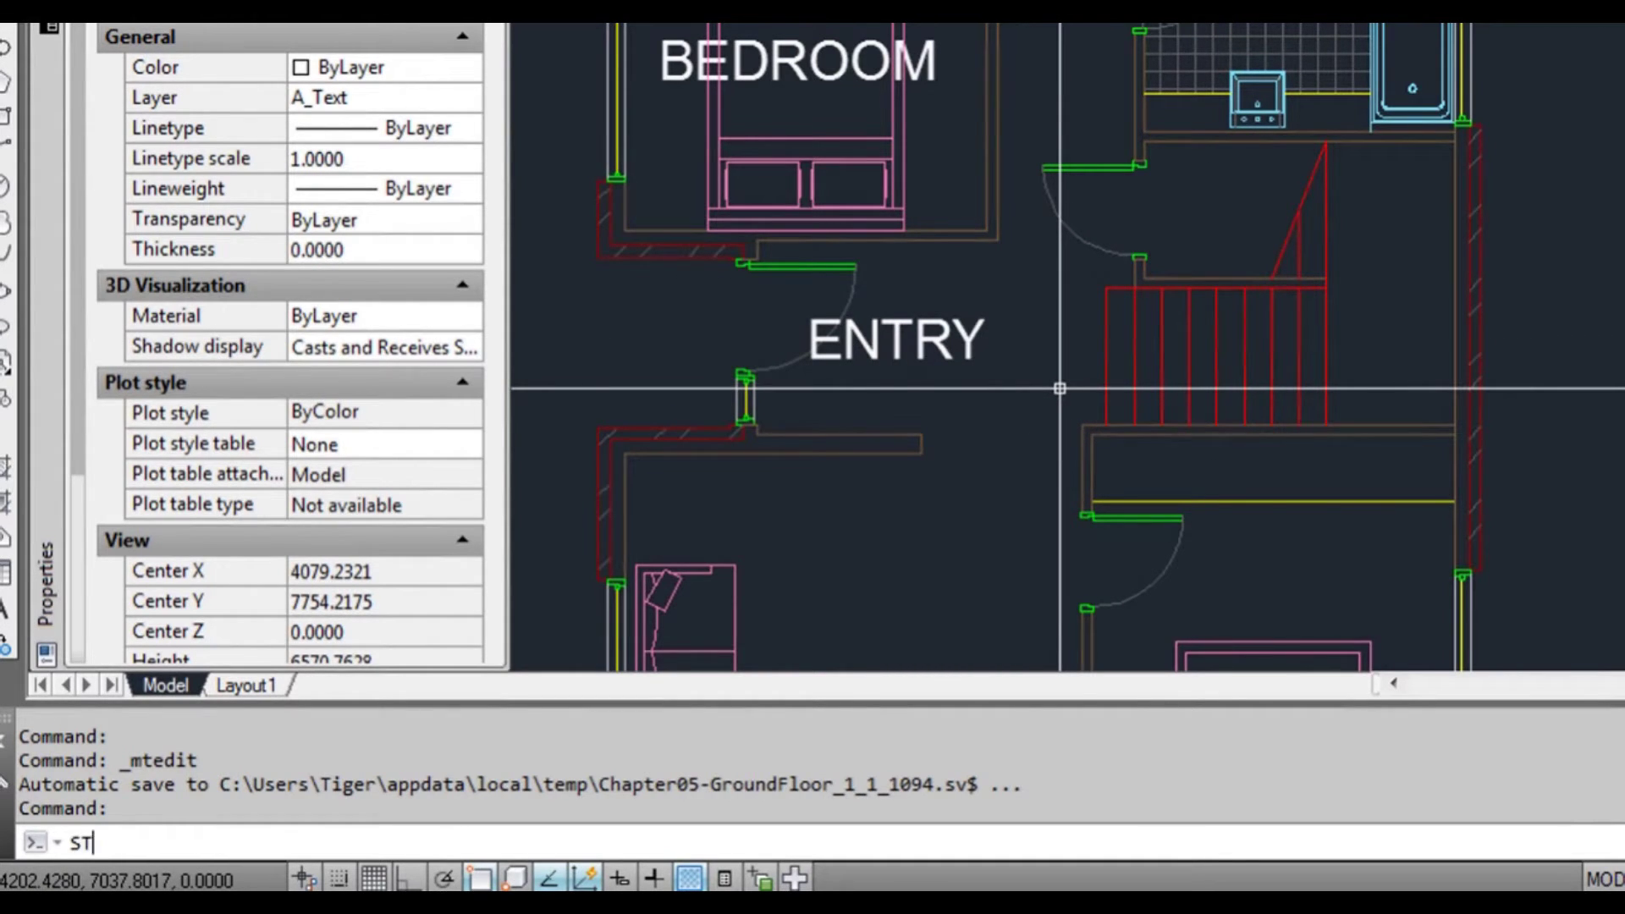
key(Return)
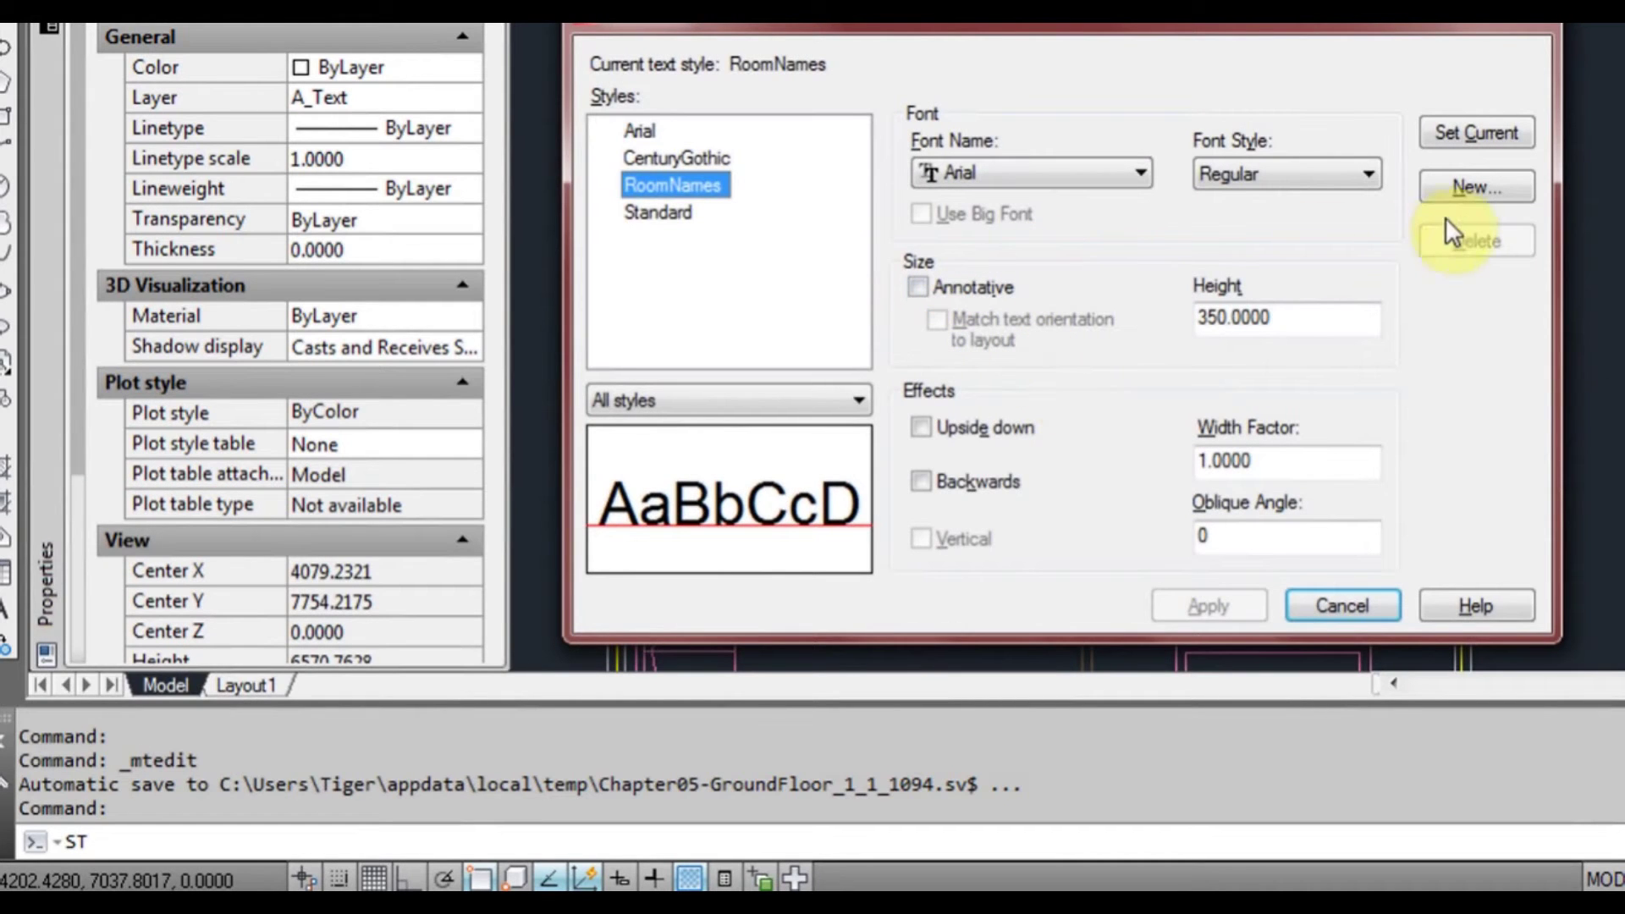
click(1454, 193)
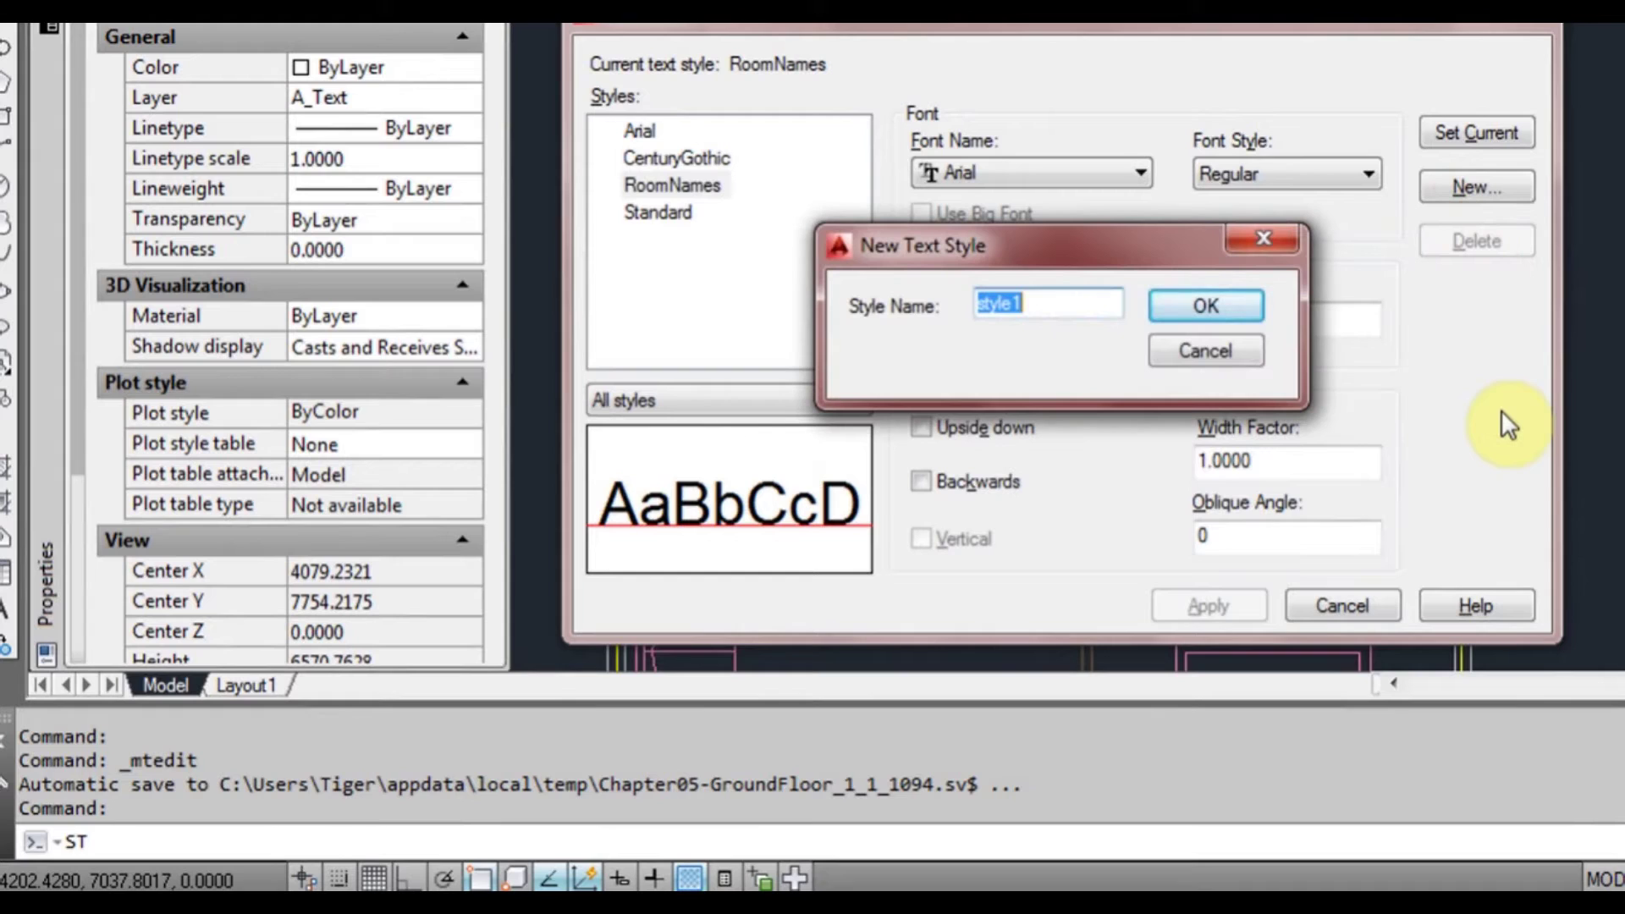
text(s)
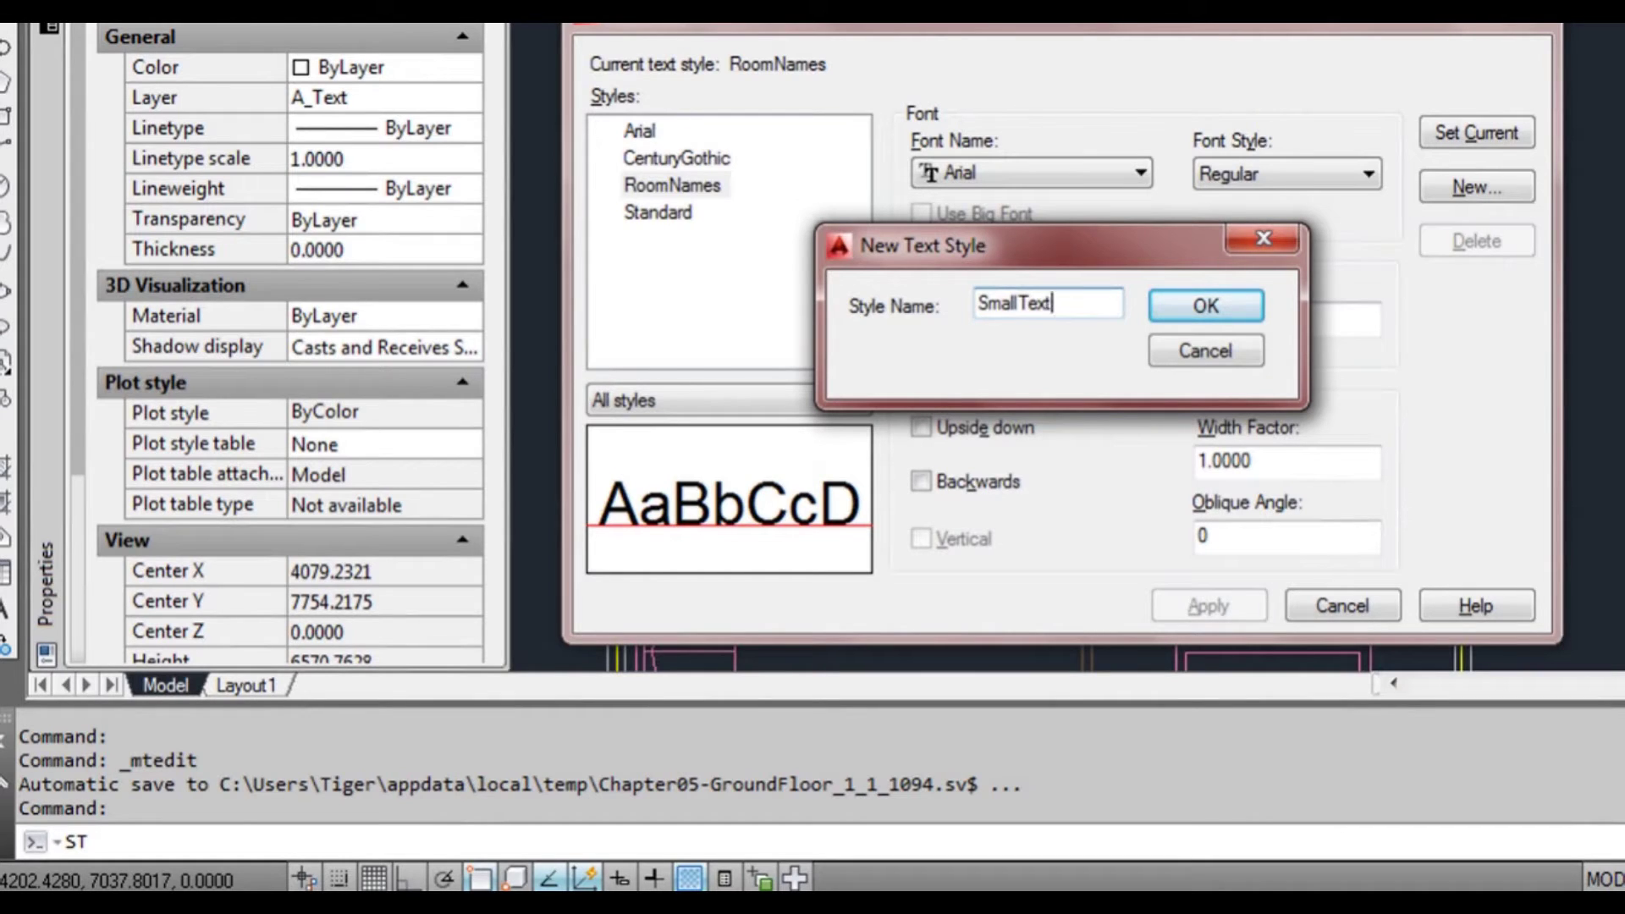
click(1205, 306)
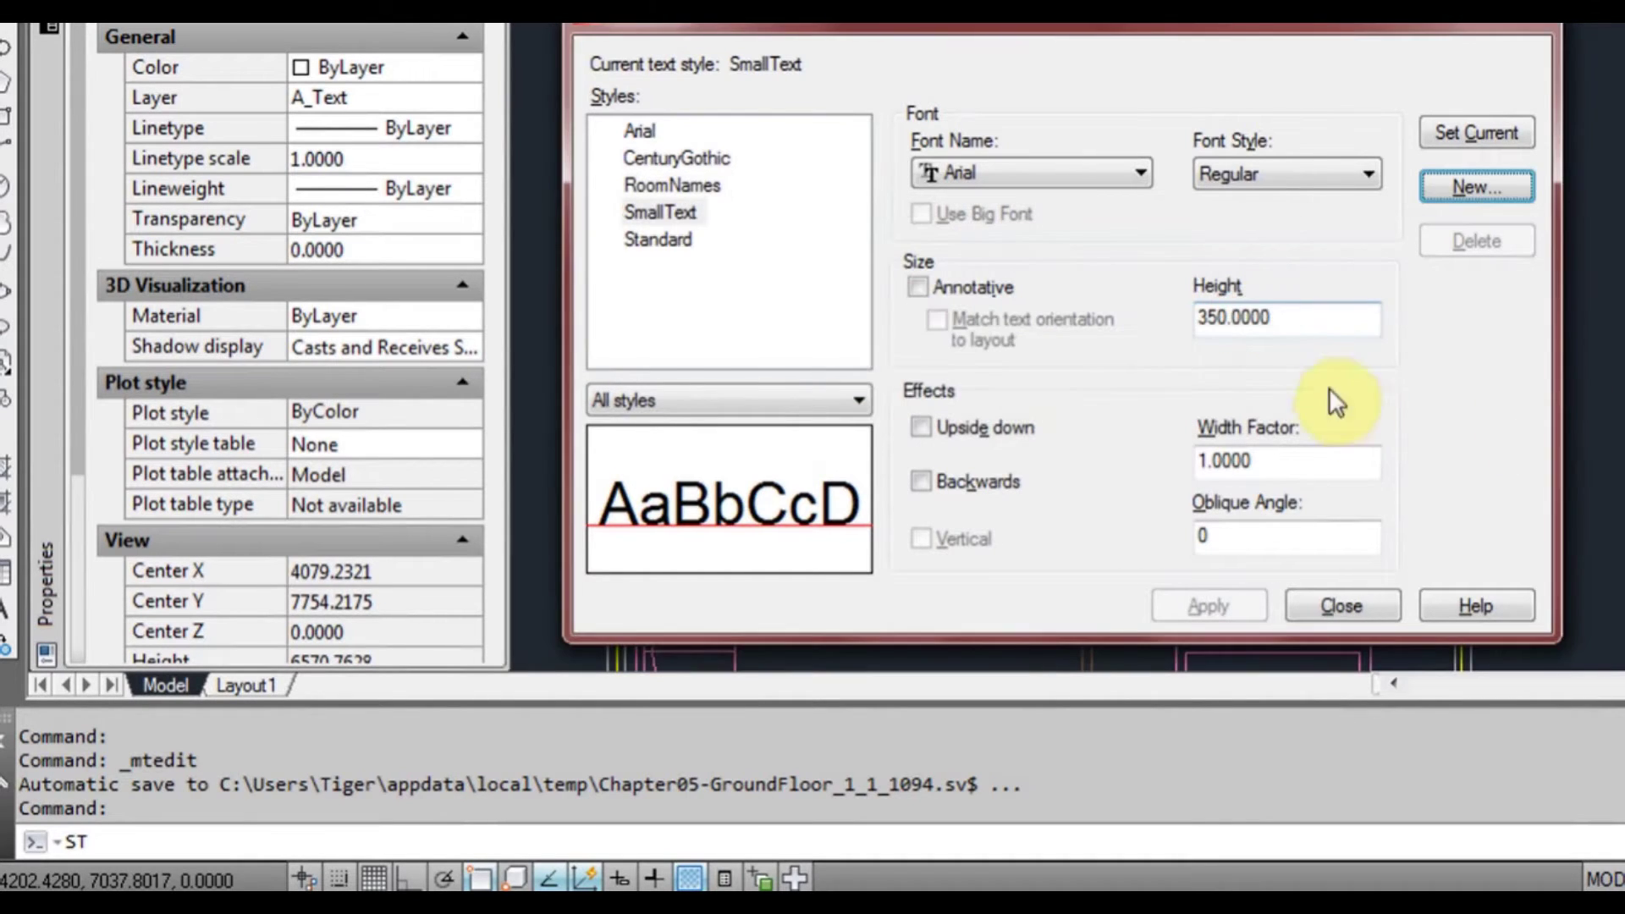
- Set the SmallText style's height to 175, make it the current style and close the text style settings
drag(1304, 315, 1159, 322)
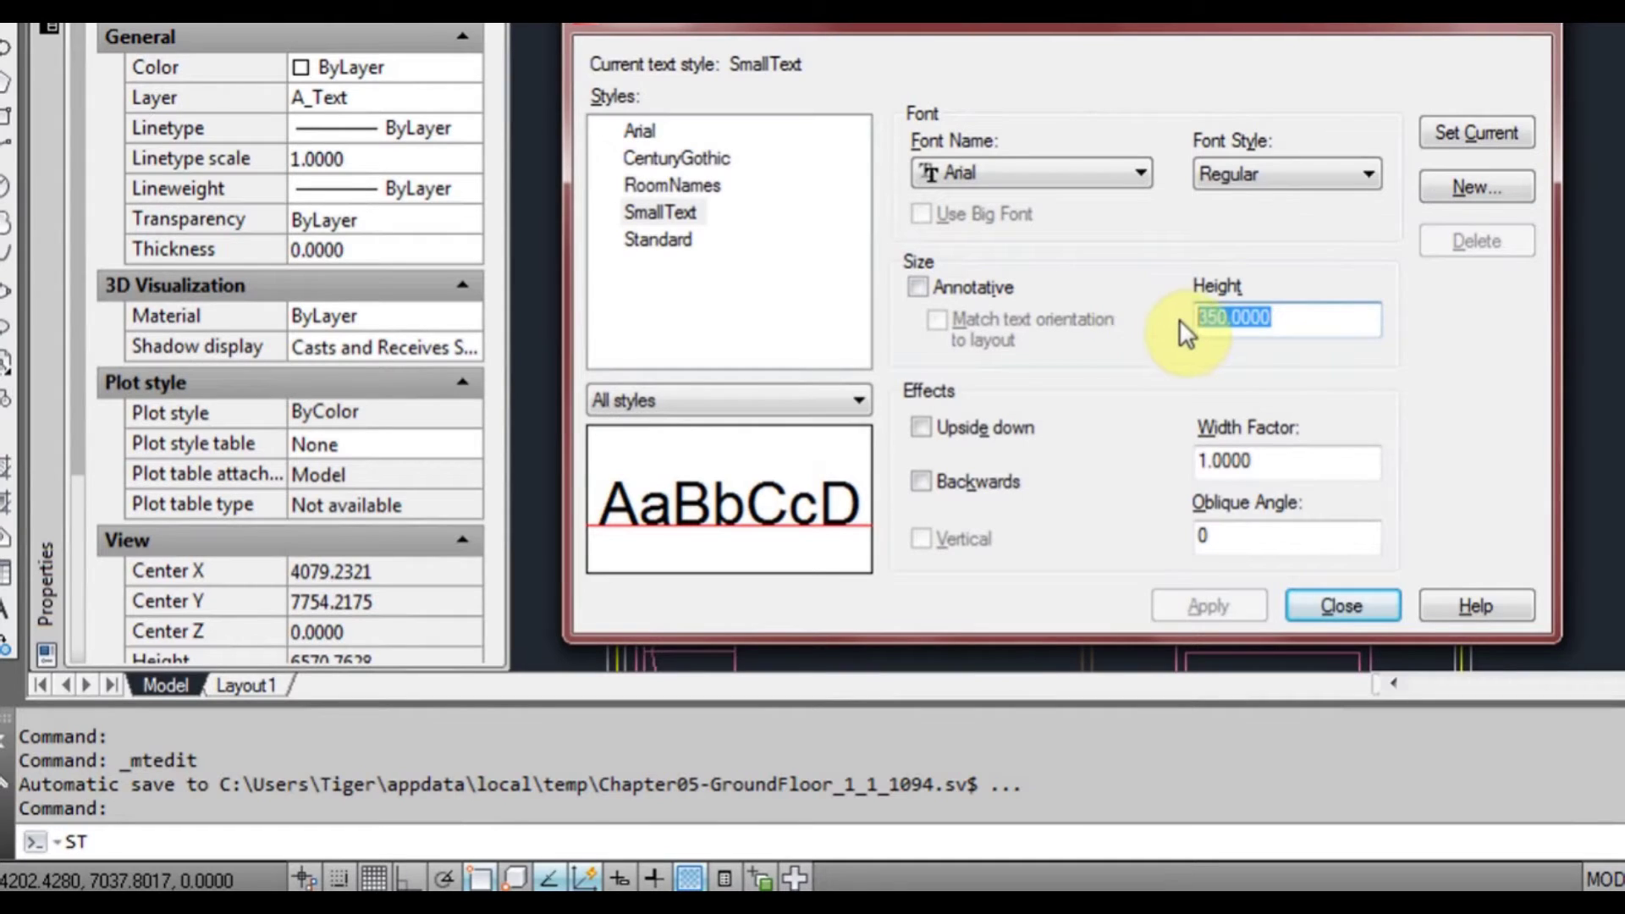
text(17)
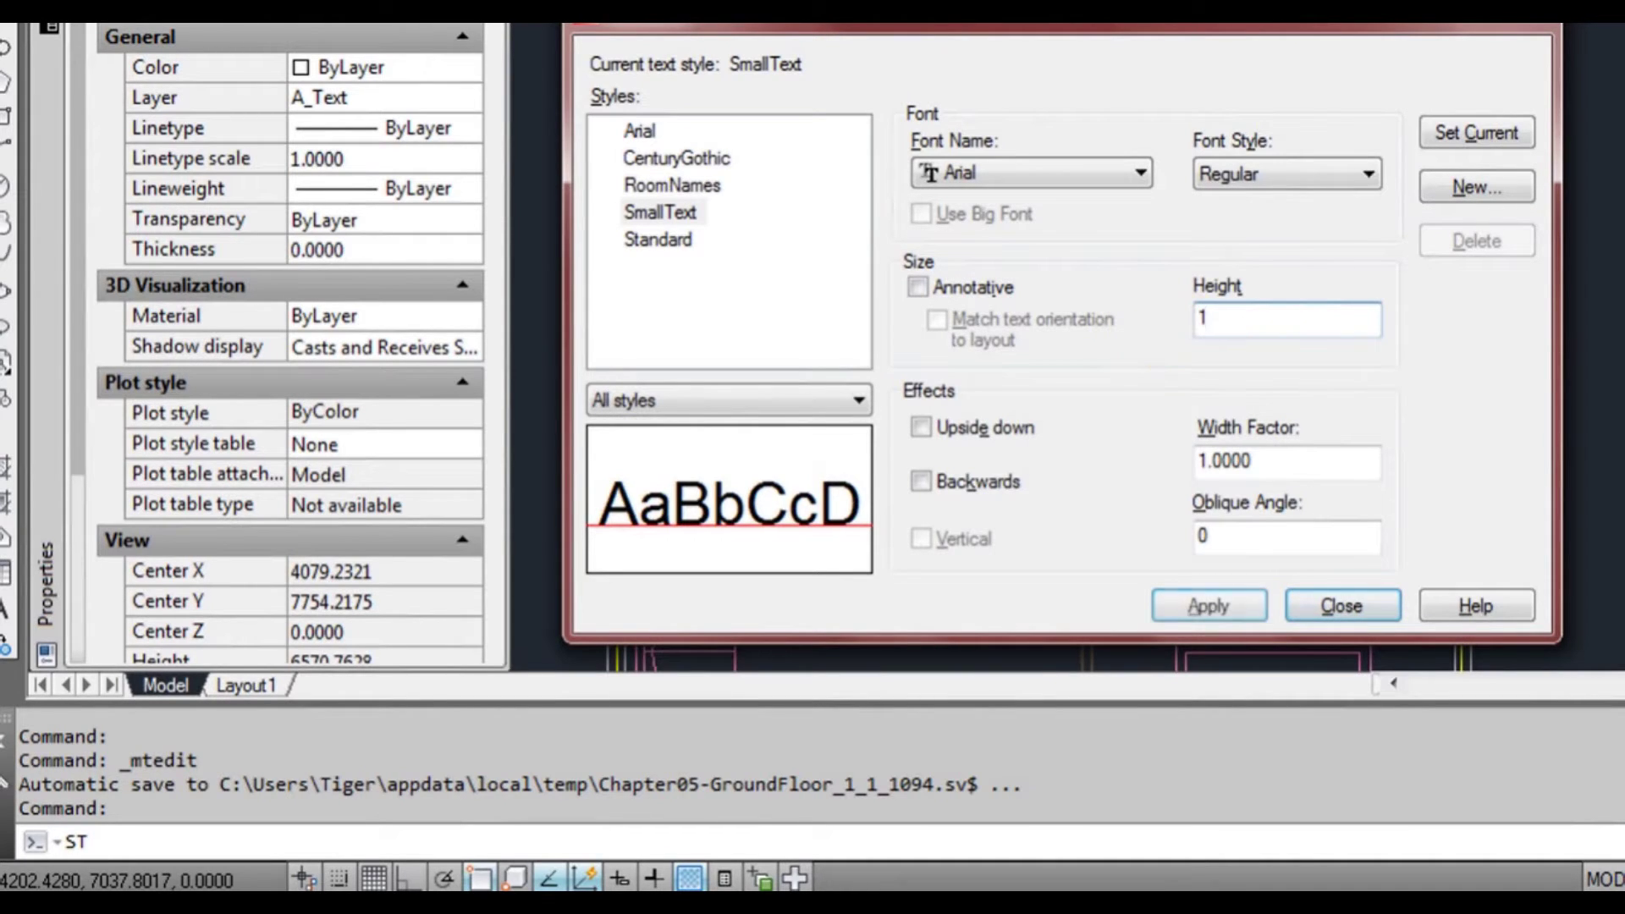
click(1487, 127)
click(1073, 406)
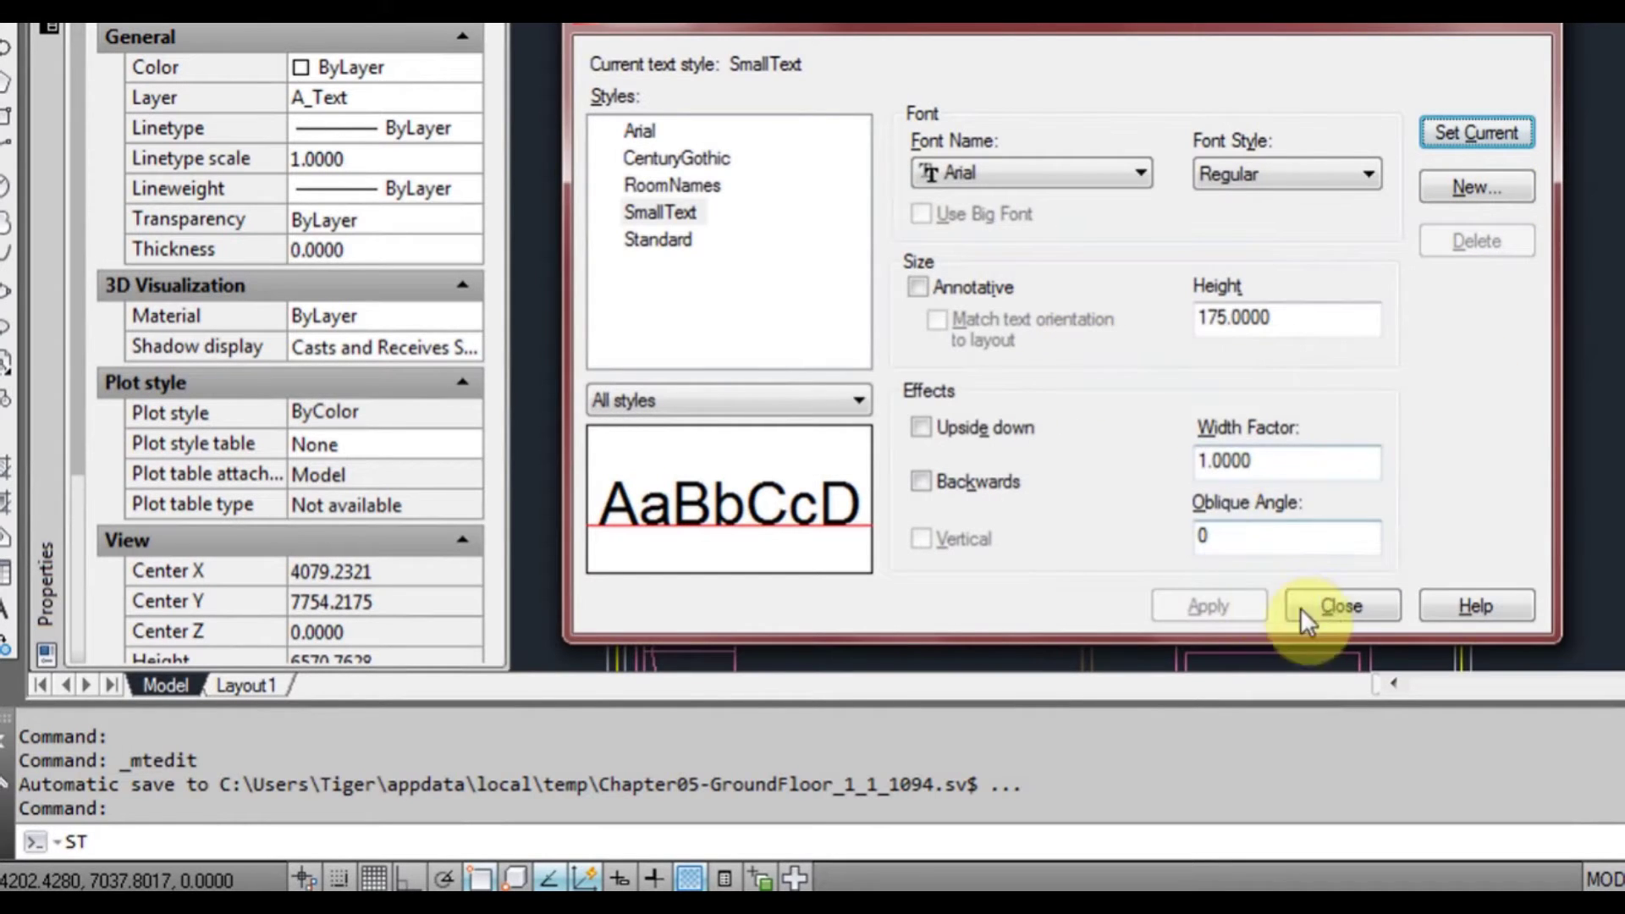
click(1304, 610)
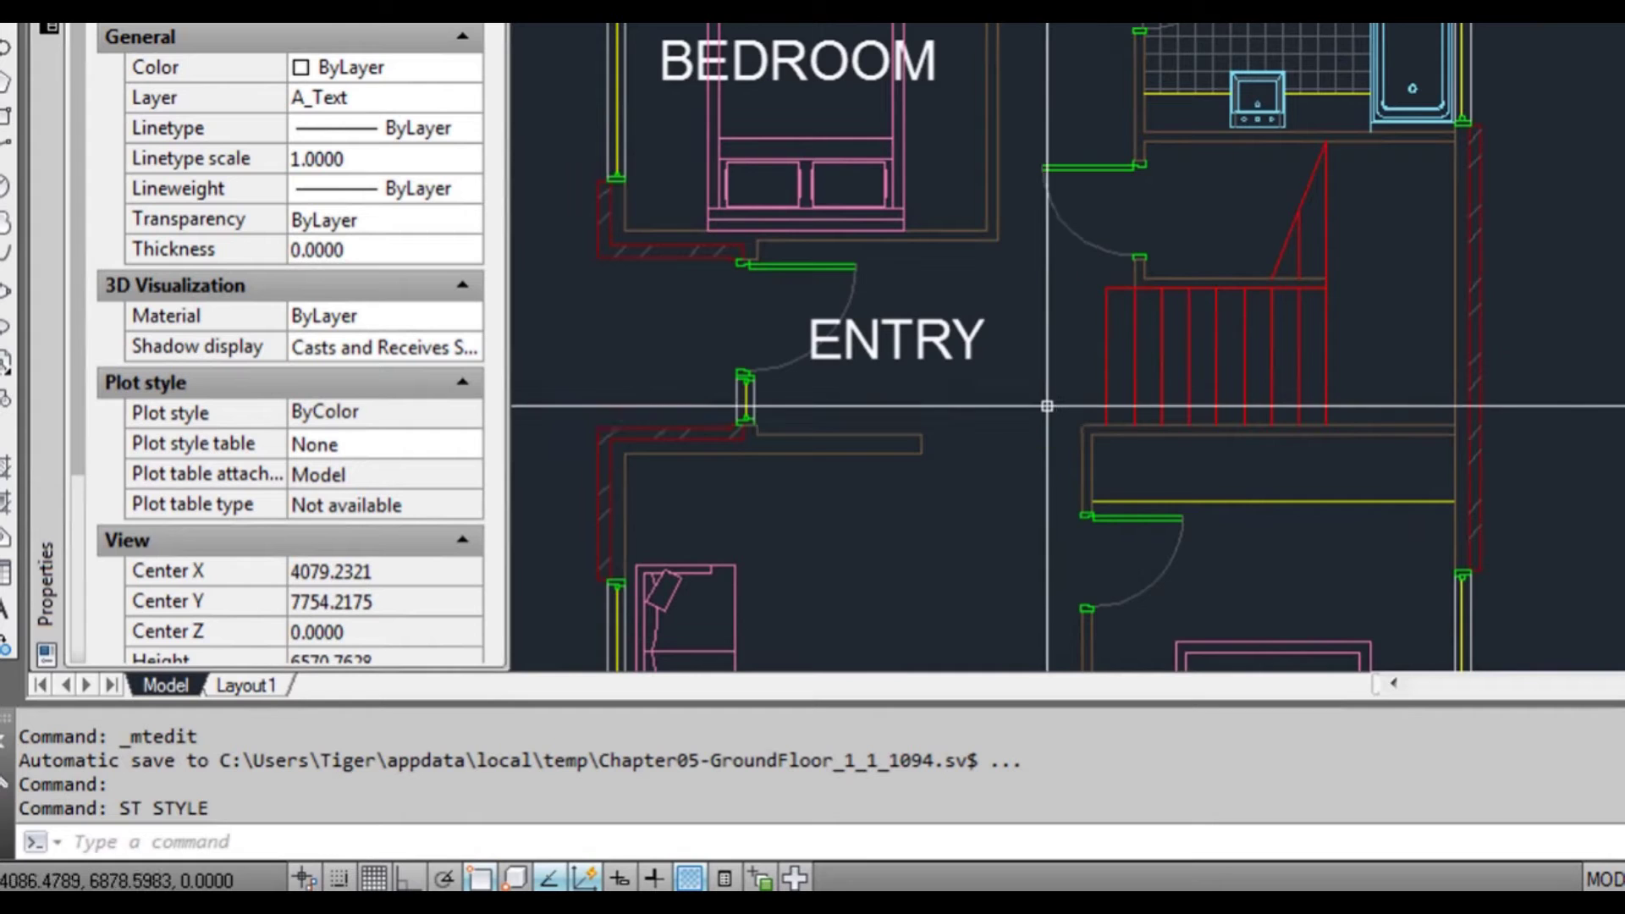
- Add the multiline text UP in the SmallText style in front of the first stair tread
text(mt)
key(Return)
scroll(1084, 415, up, 5)
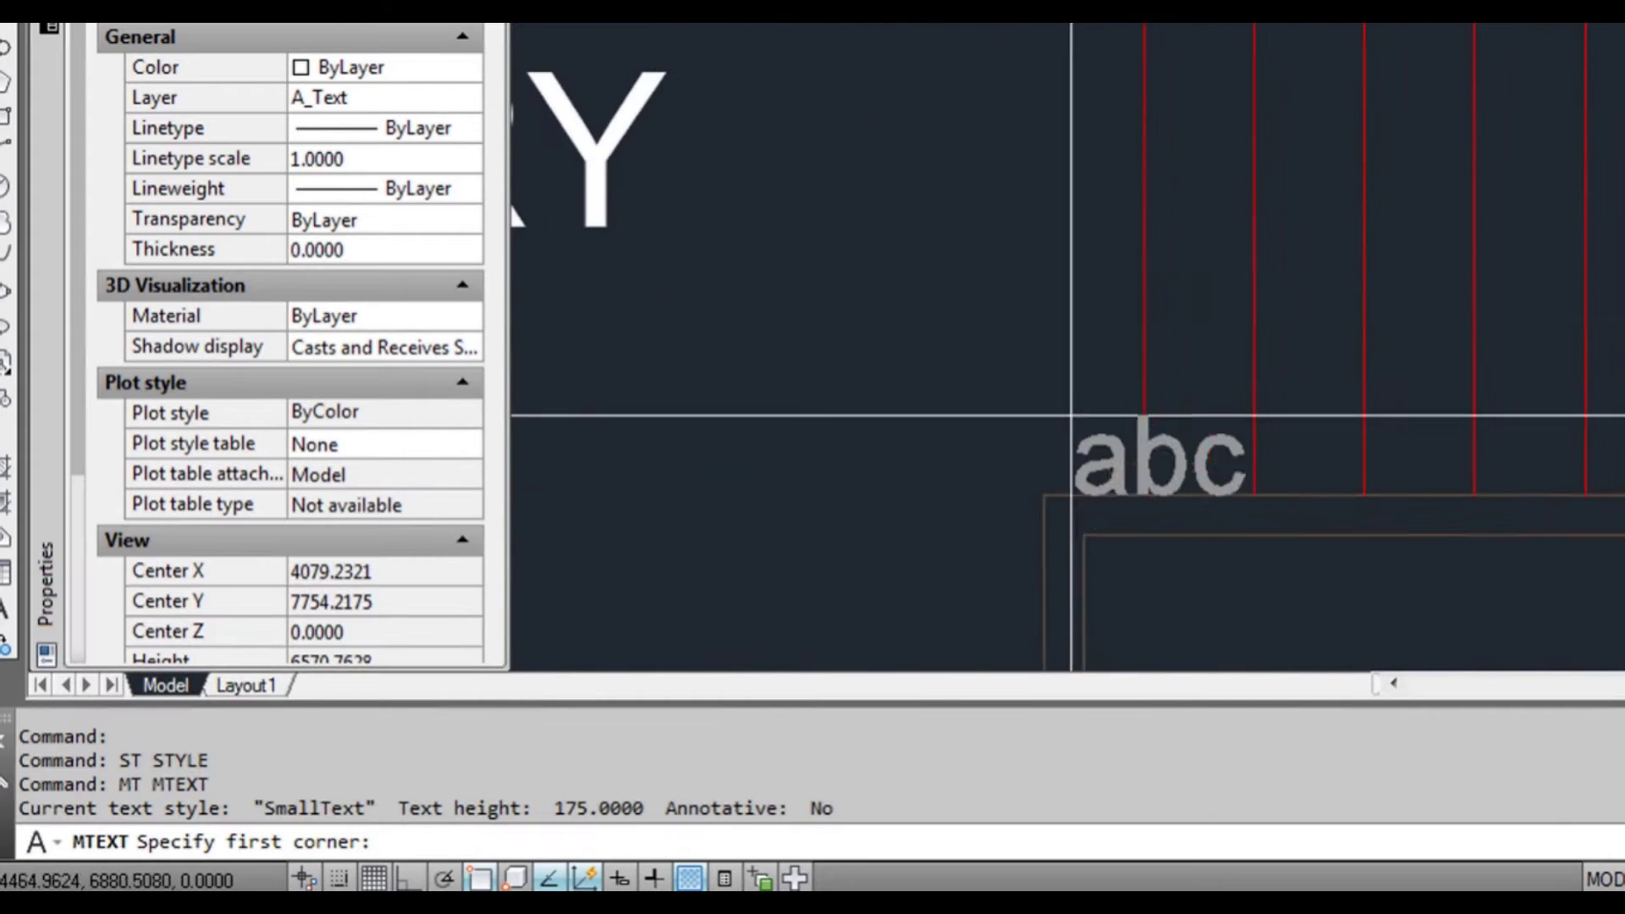
click(971, 334)
click(1120, 337)
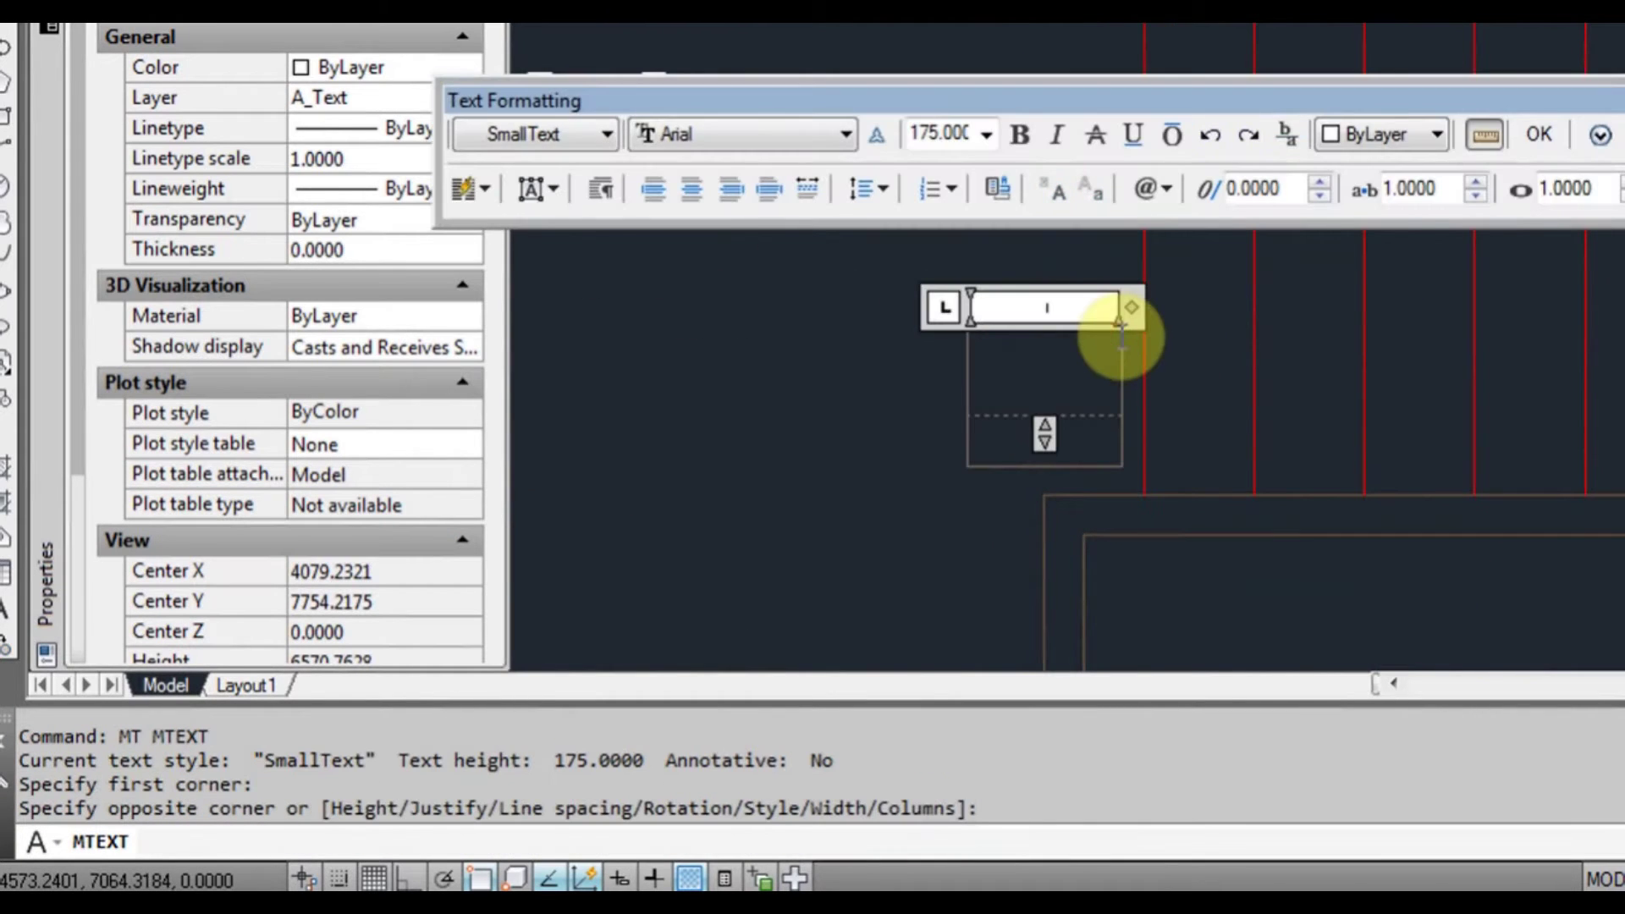
text(u)
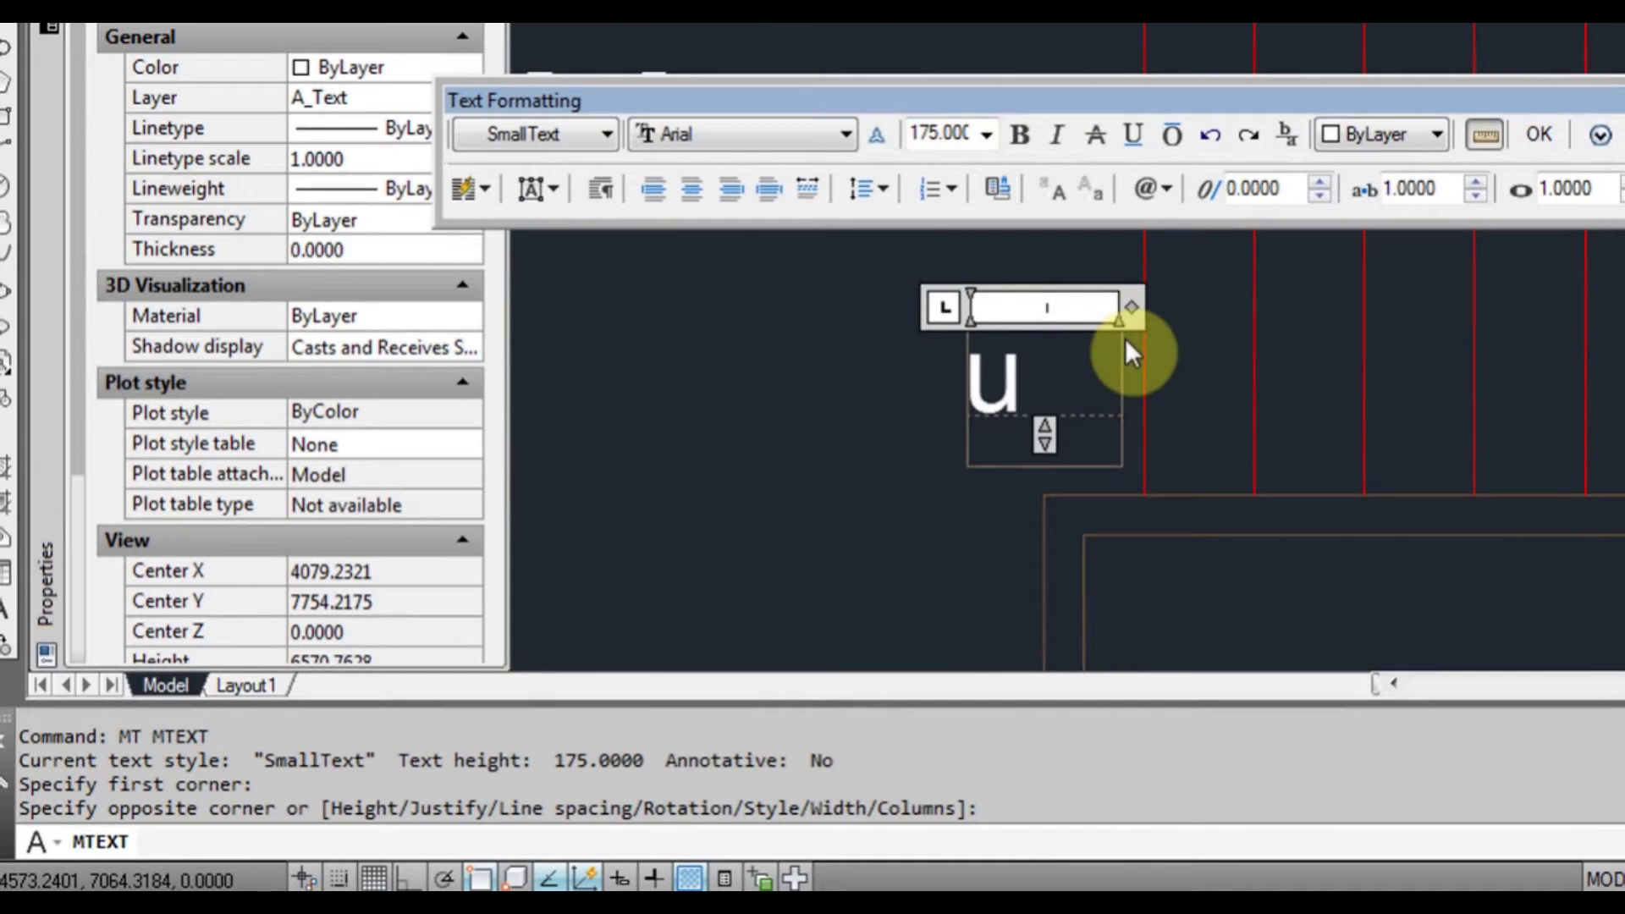
key(BackSpace)
text(UP)
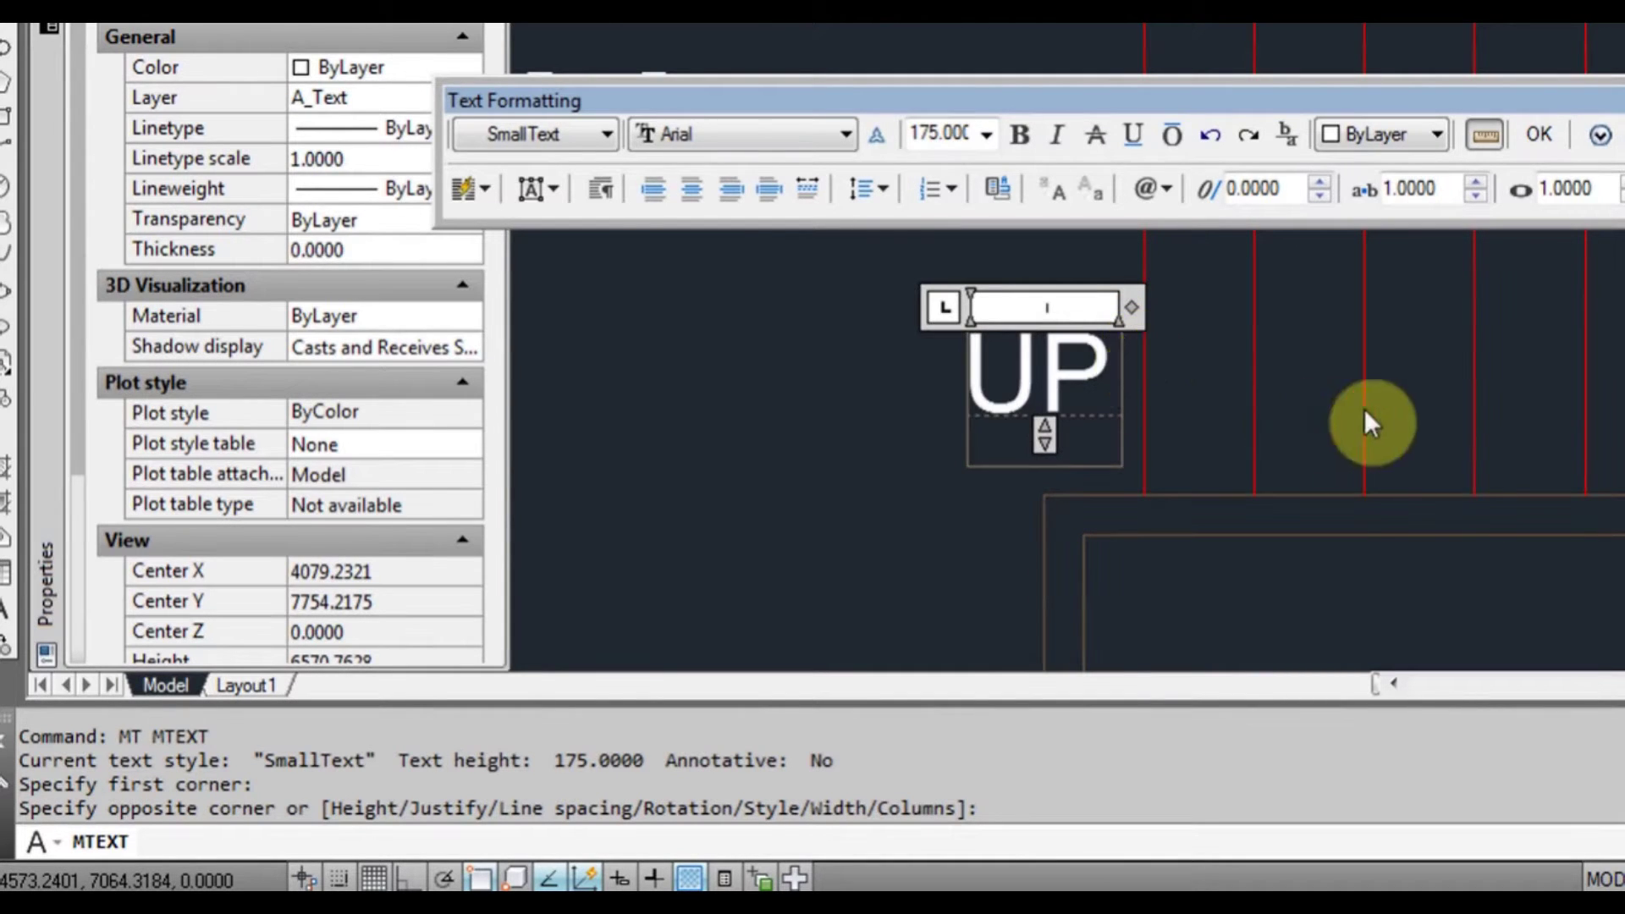
click(1368, 421)
- Move the UP label slightly upward so it sits beside the middle of the stair's first tread
scroll(1316, 396, down, 6)
middle_drag(1335, 425, 1248, 437)
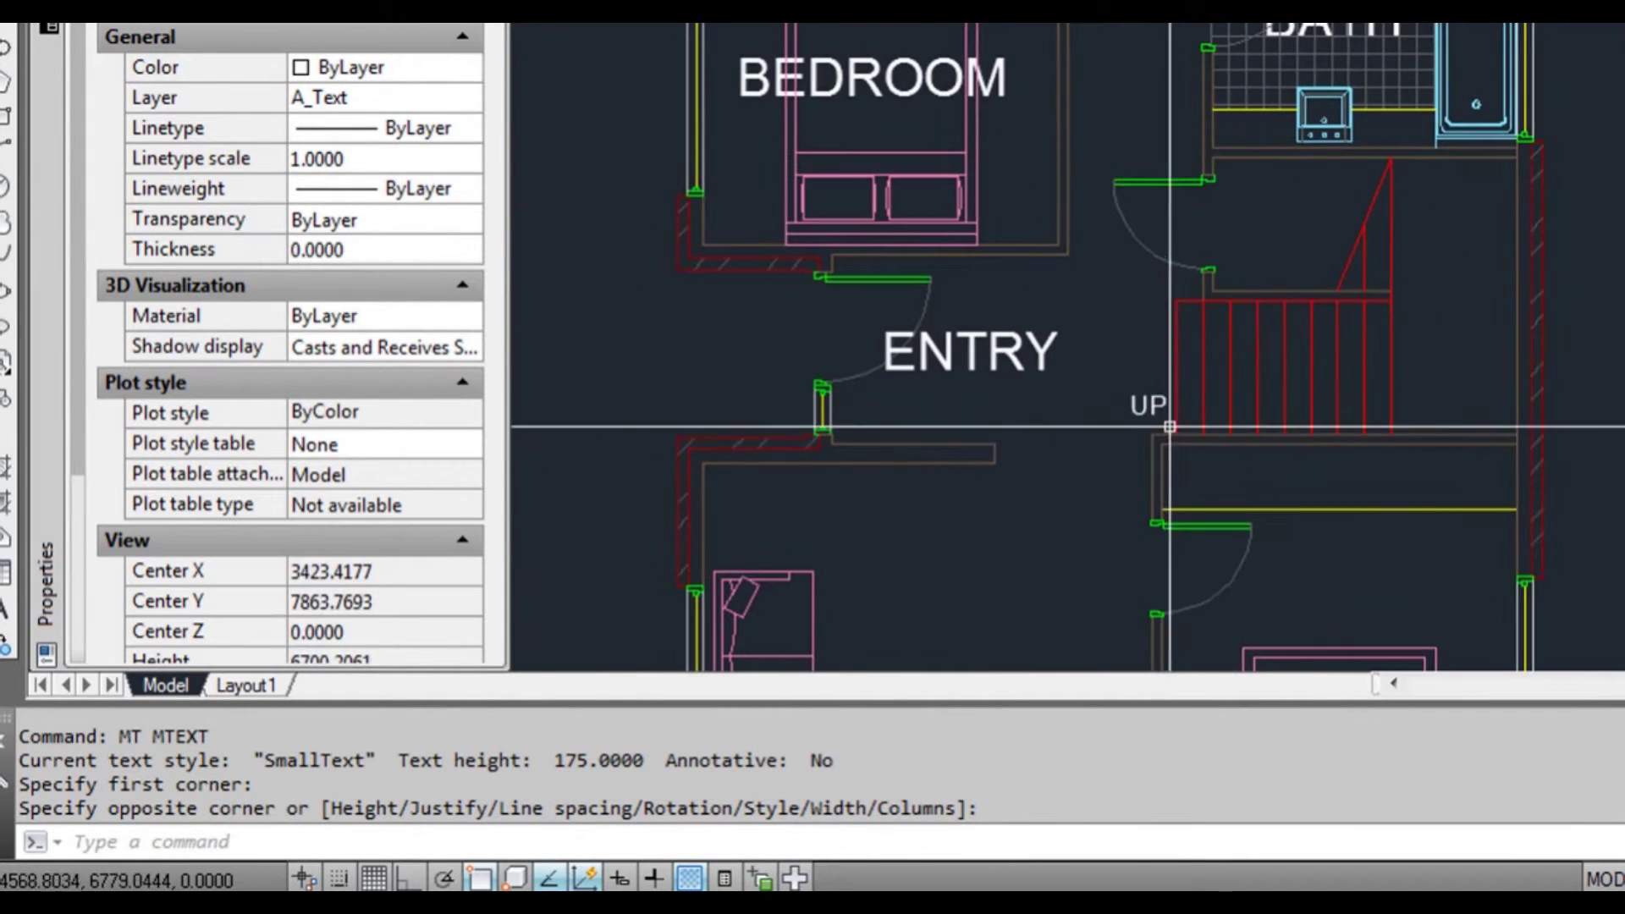
click(1153, 406)
scroll(1153, 406, up, 2)
click(1114, 393)
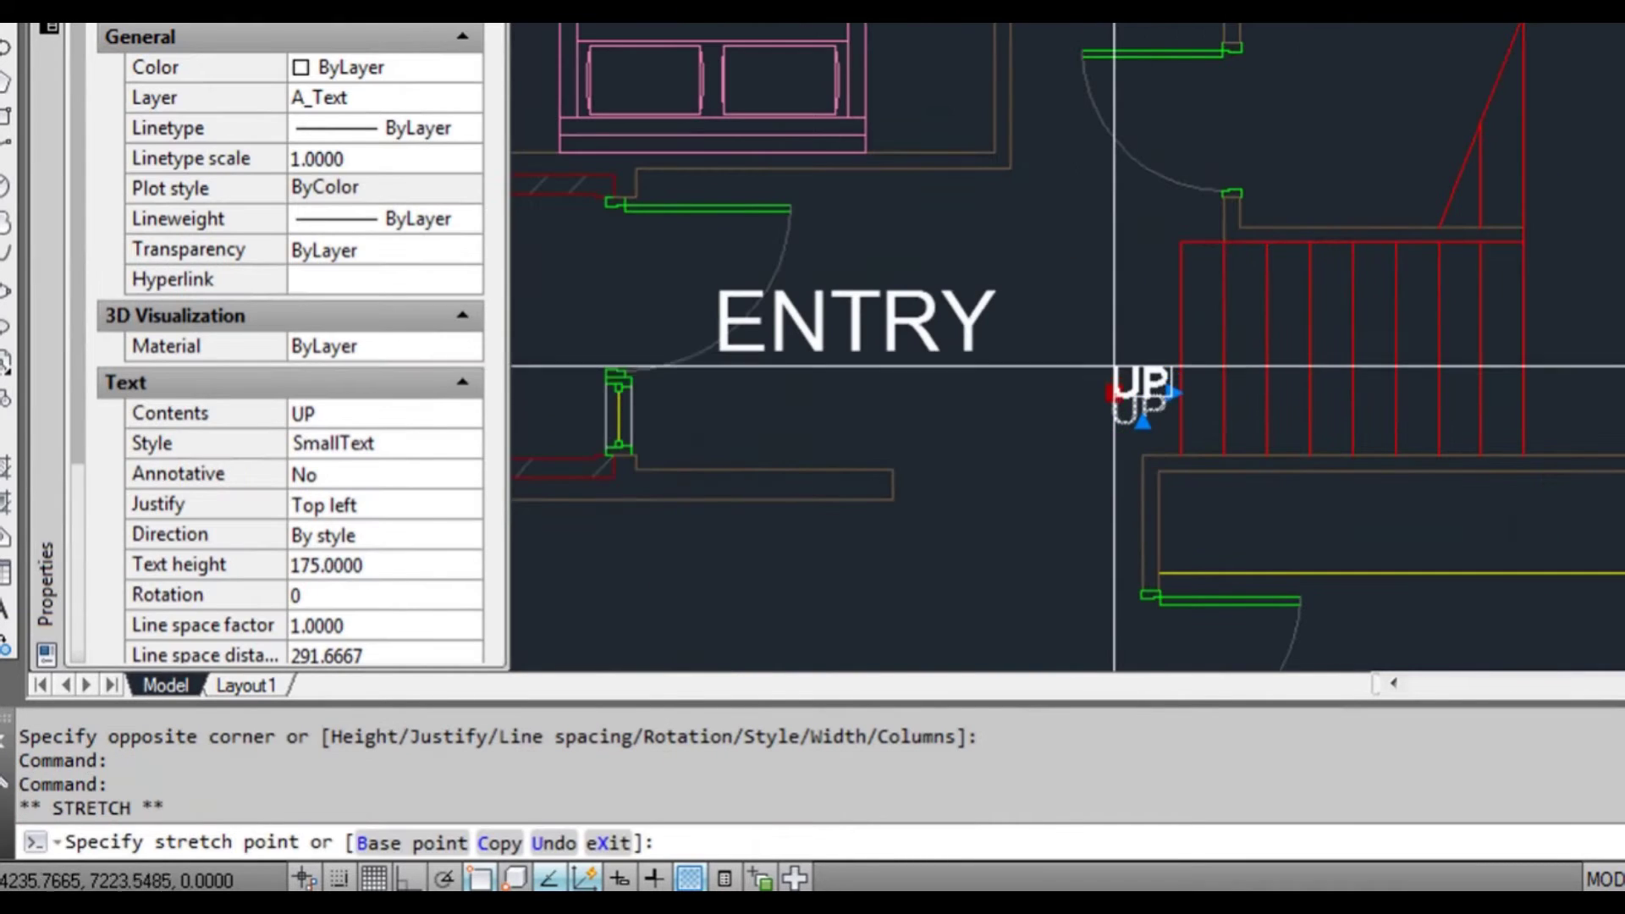
click(1113, 345)
key(Escape)
scroll(1064, 393, down, 2)
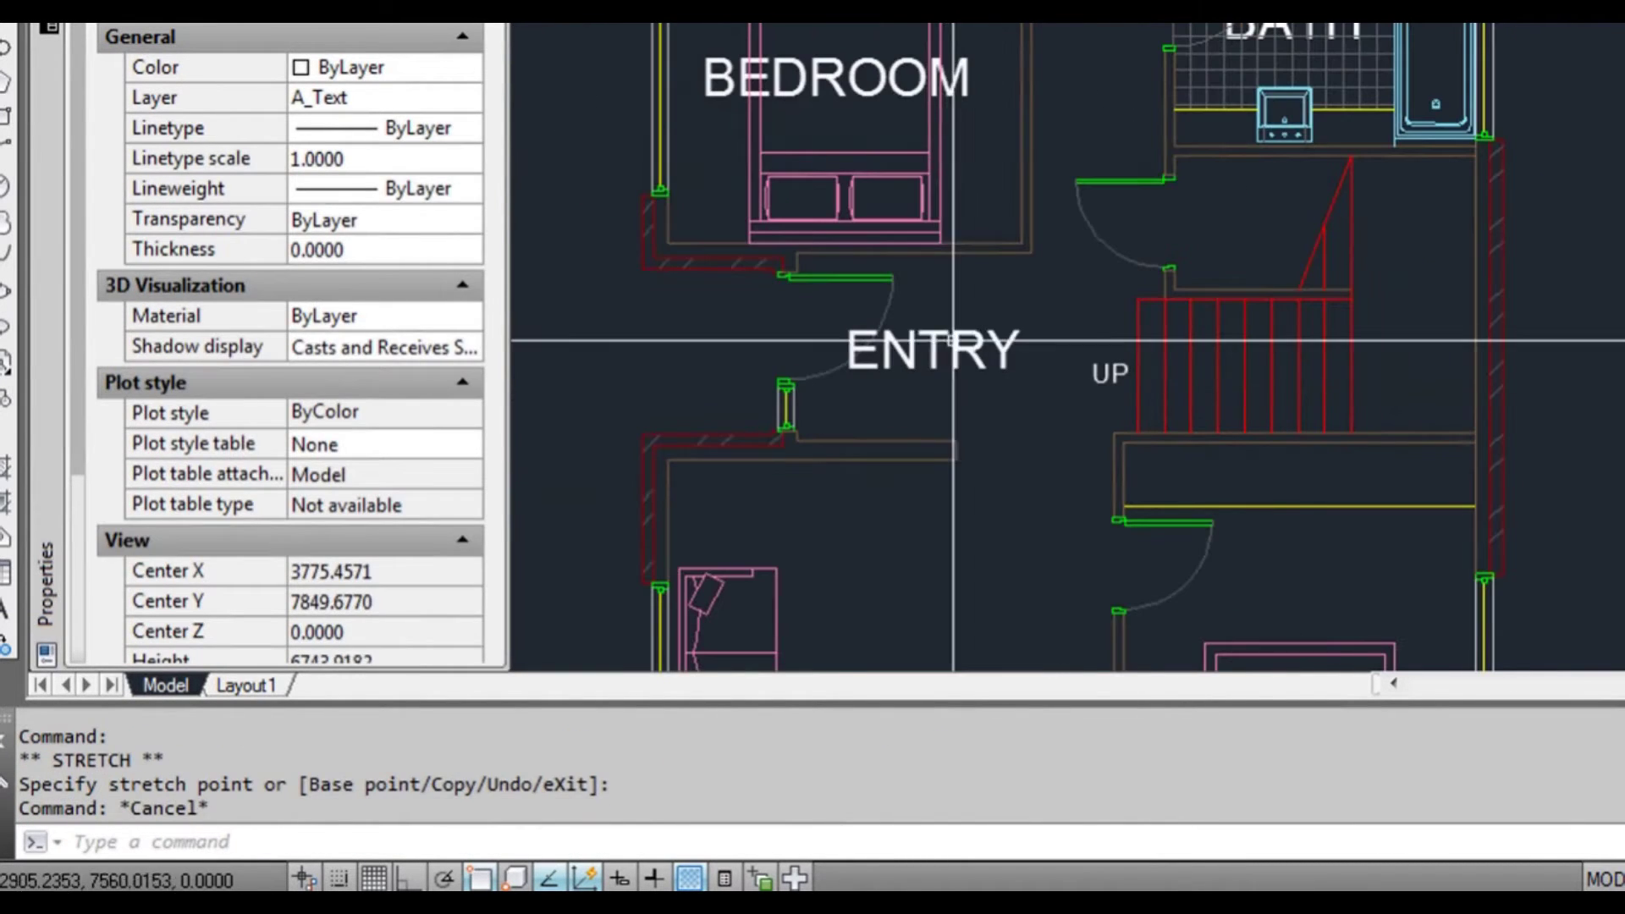
- Set the ENTRY label's text height to 200 in its properties
click(951, 352)
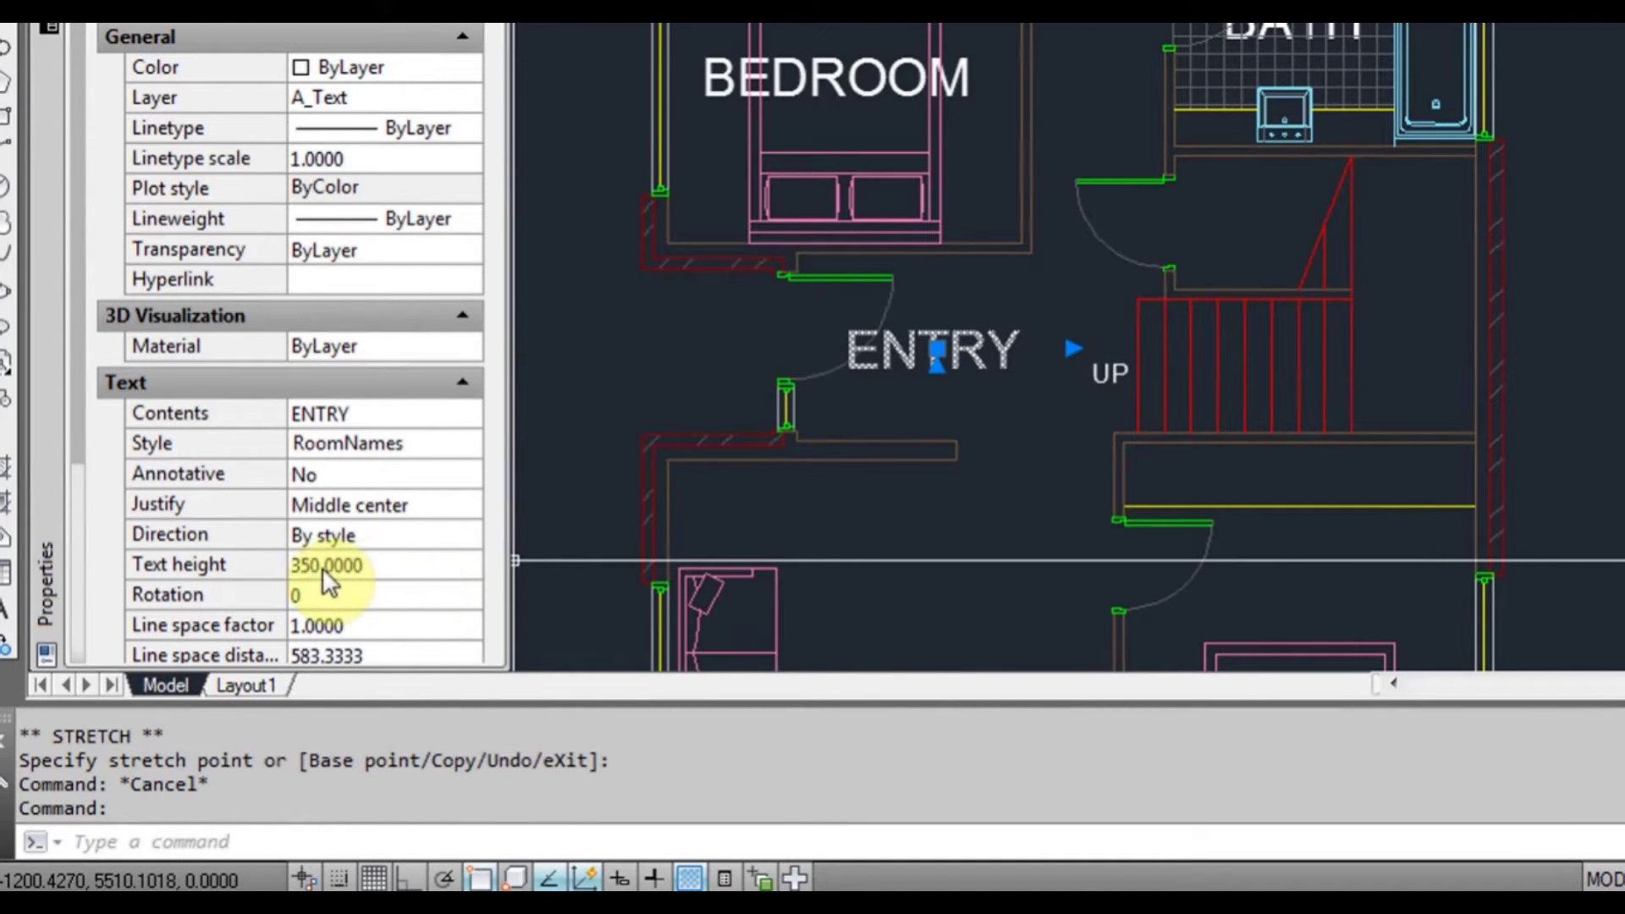
click(343, 565)
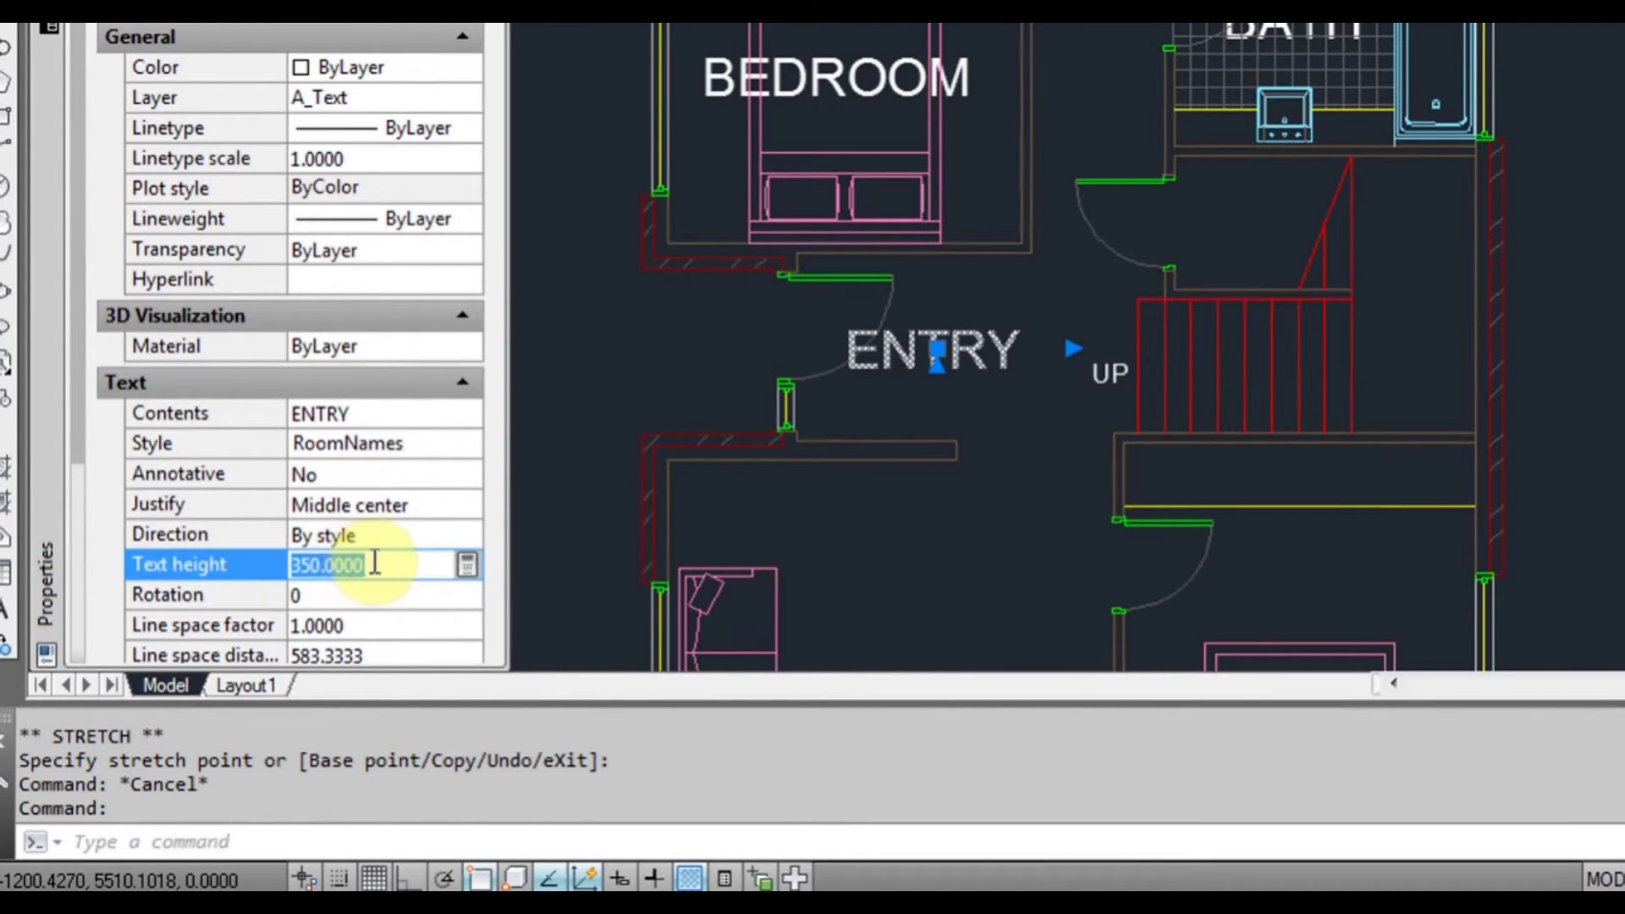
key(Return)
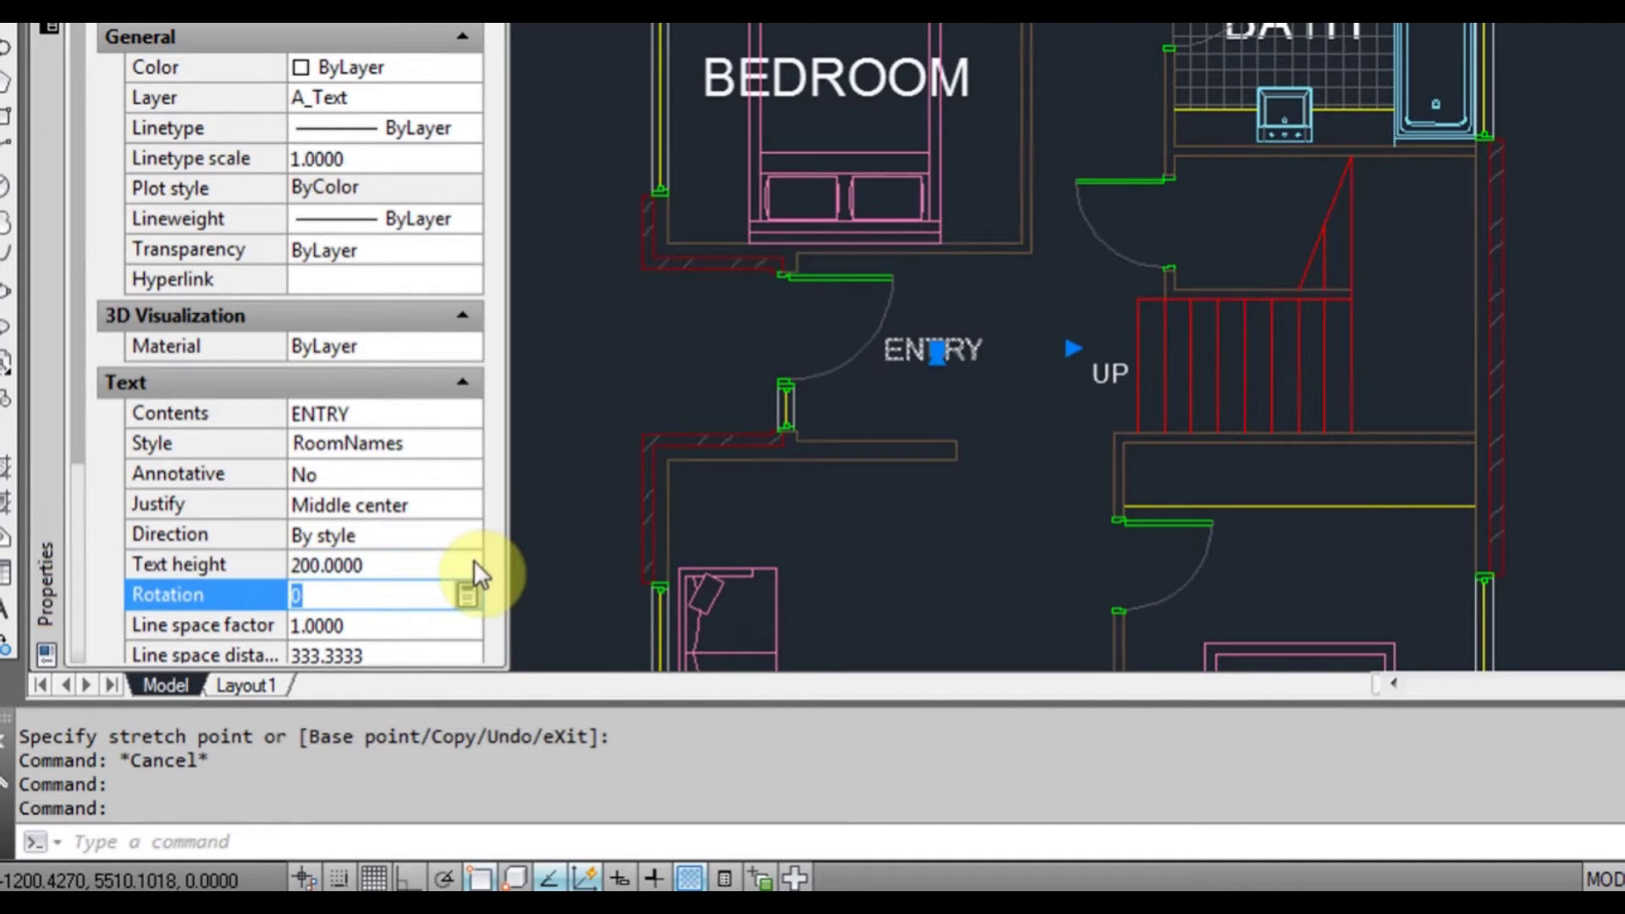
- Restore the ENTRY label's text height to 350 and deselect the label
click(420, 564)
text(350)
key(Return)
key(Escape)
key(Escape)
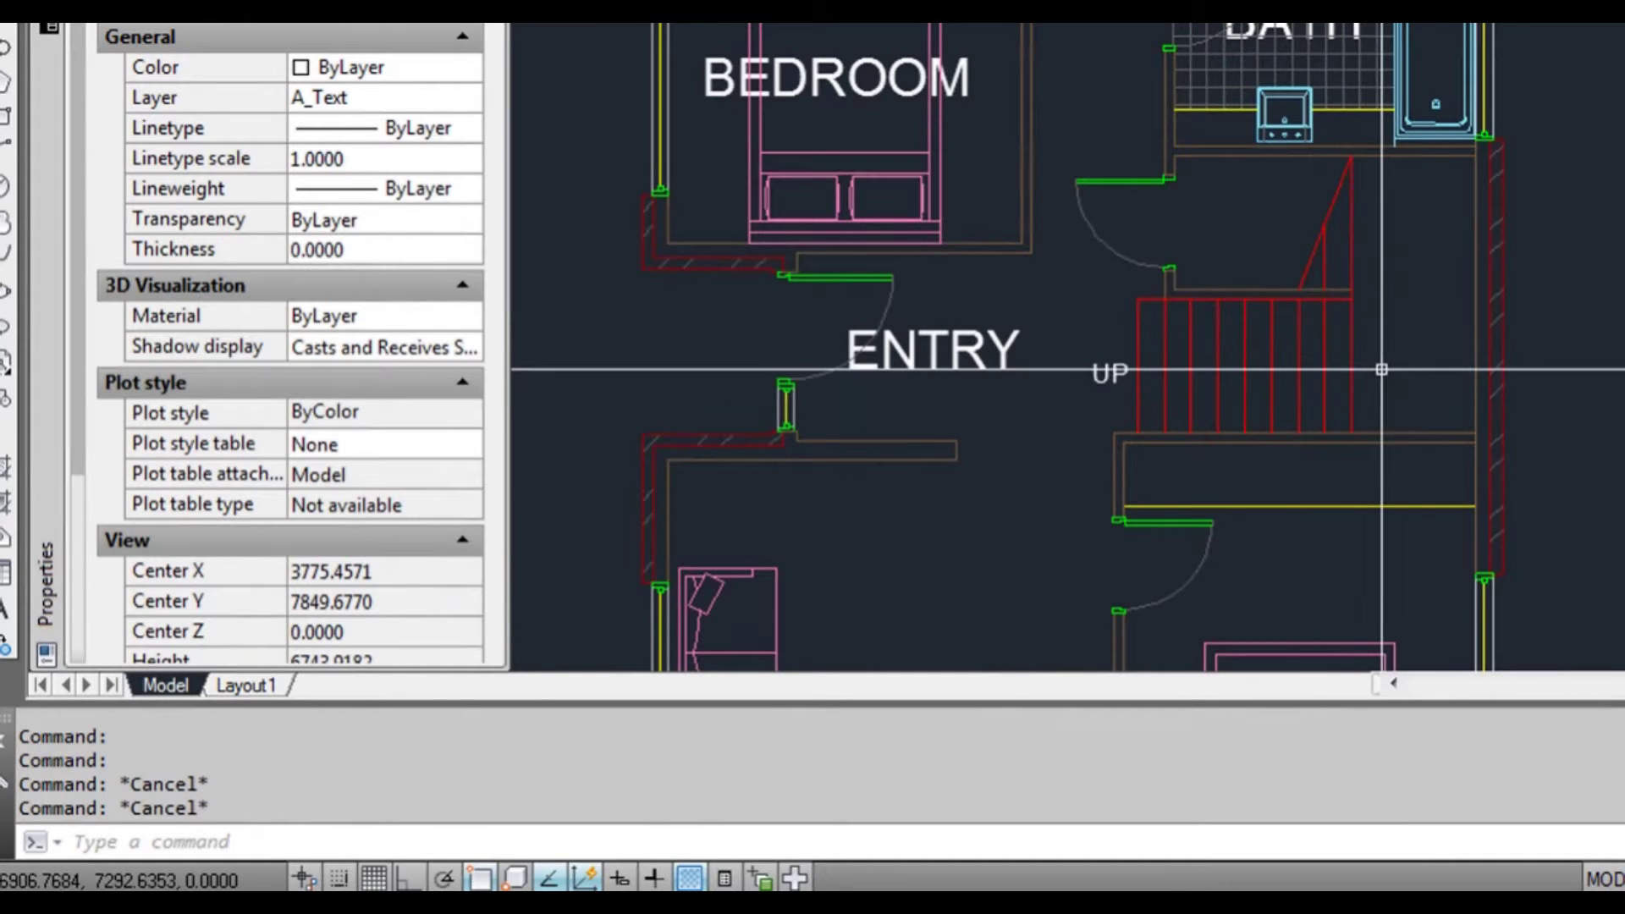
- Place a horizontal multileader without text, starting where the short upper tread meets the stair's diagonal line
middle_drag(1382, 367, 1301, 365)
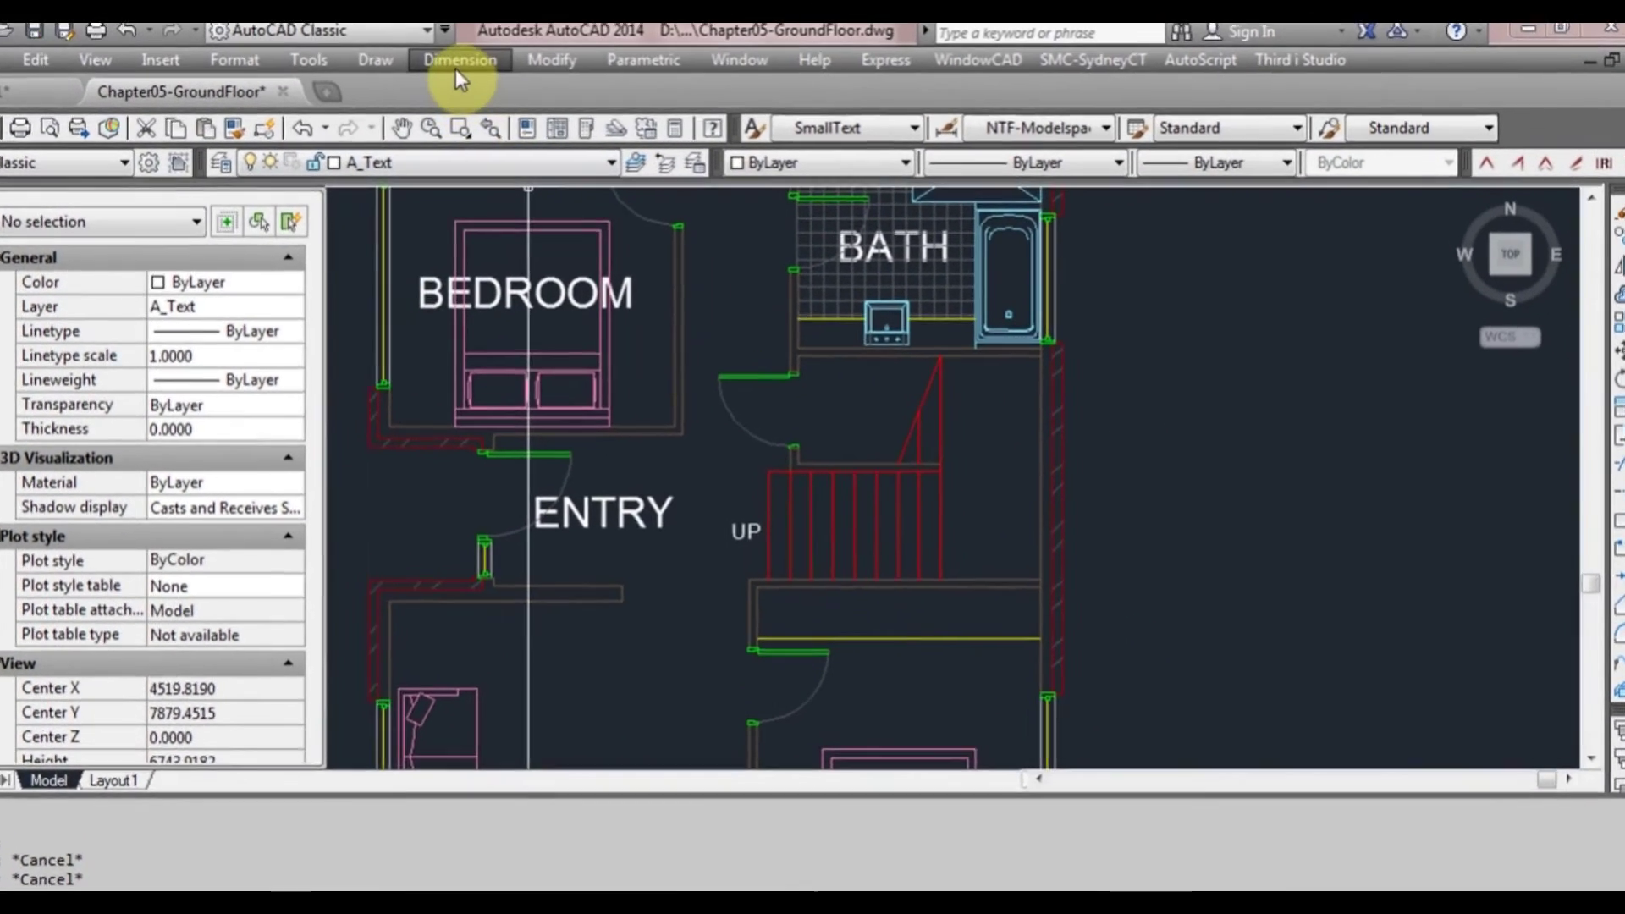
click(457, 64)
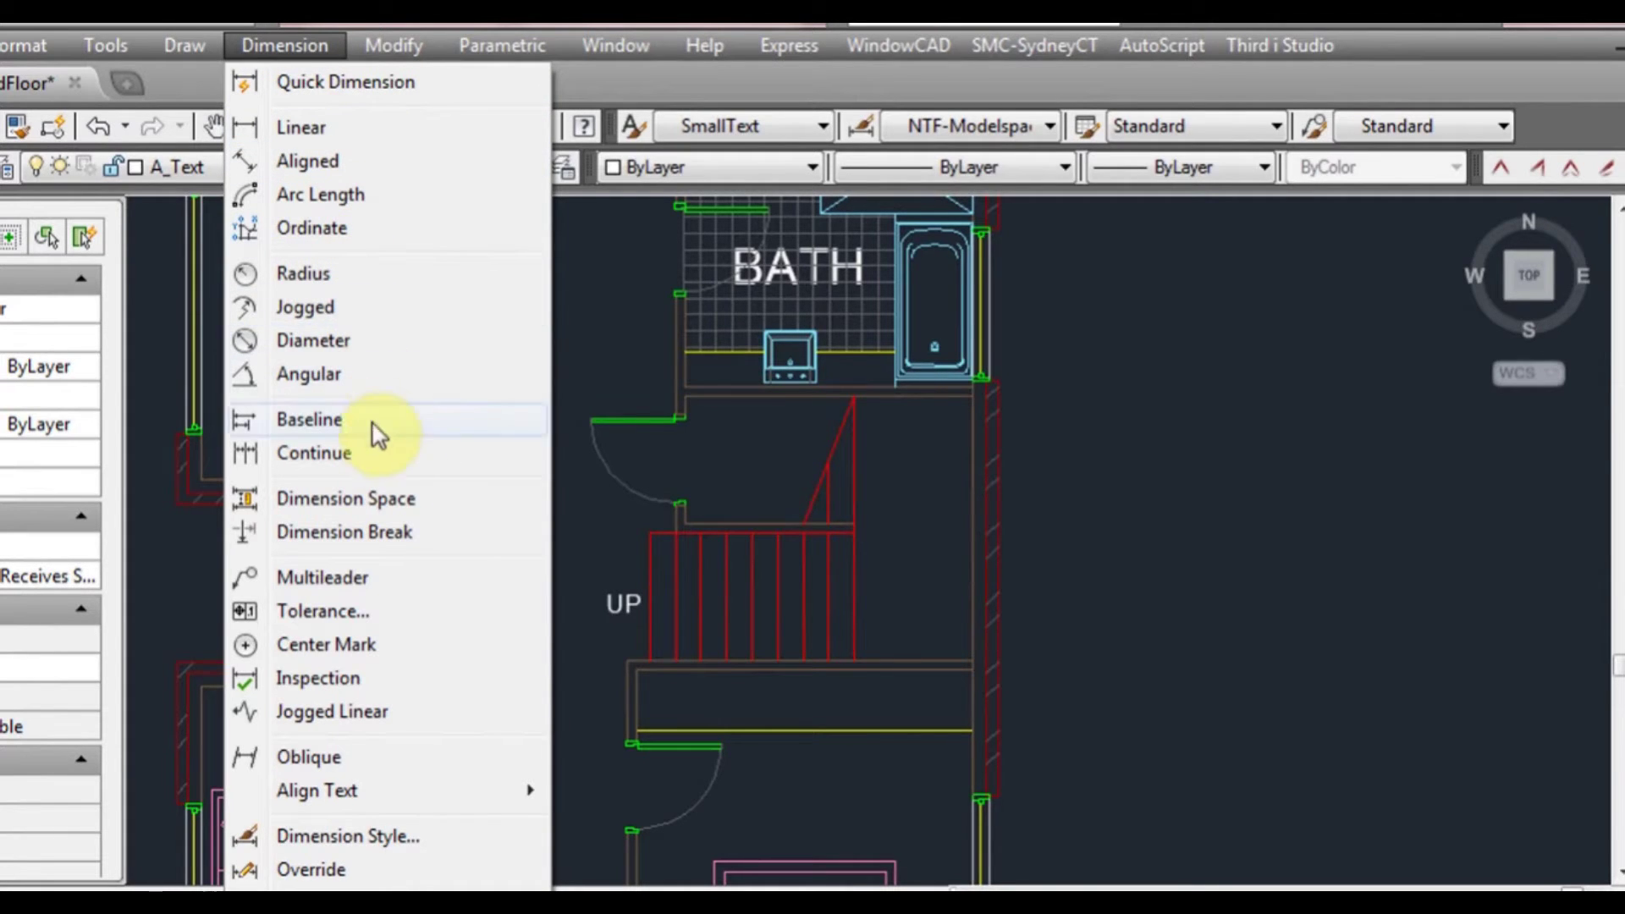
click(392, 584)
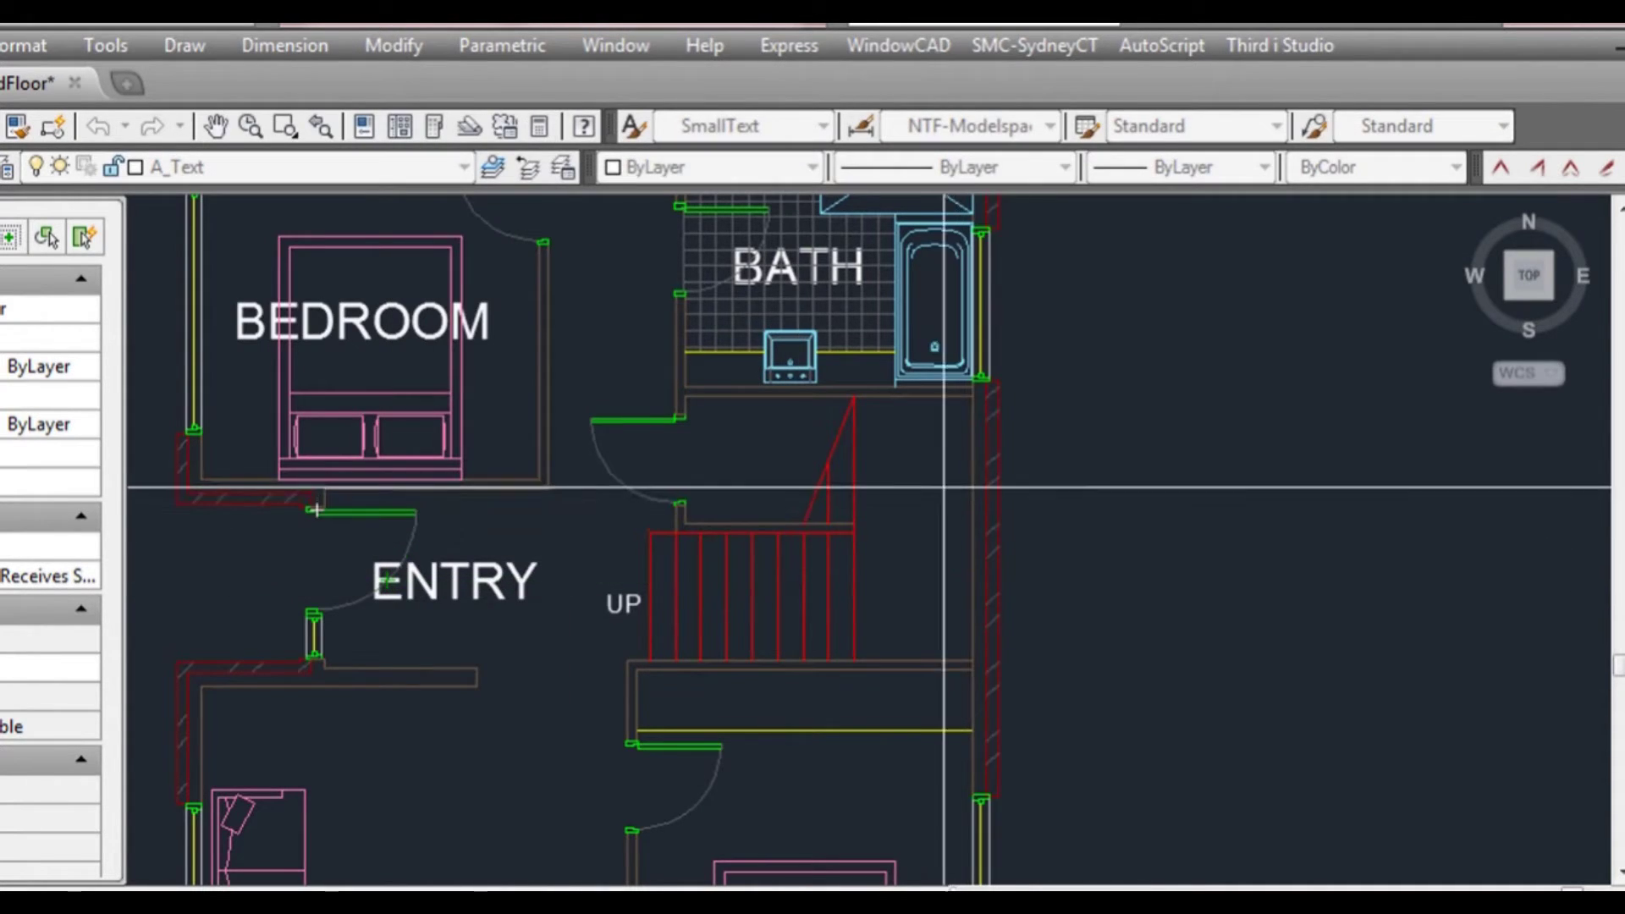
scroll(919, 500, up, 2)
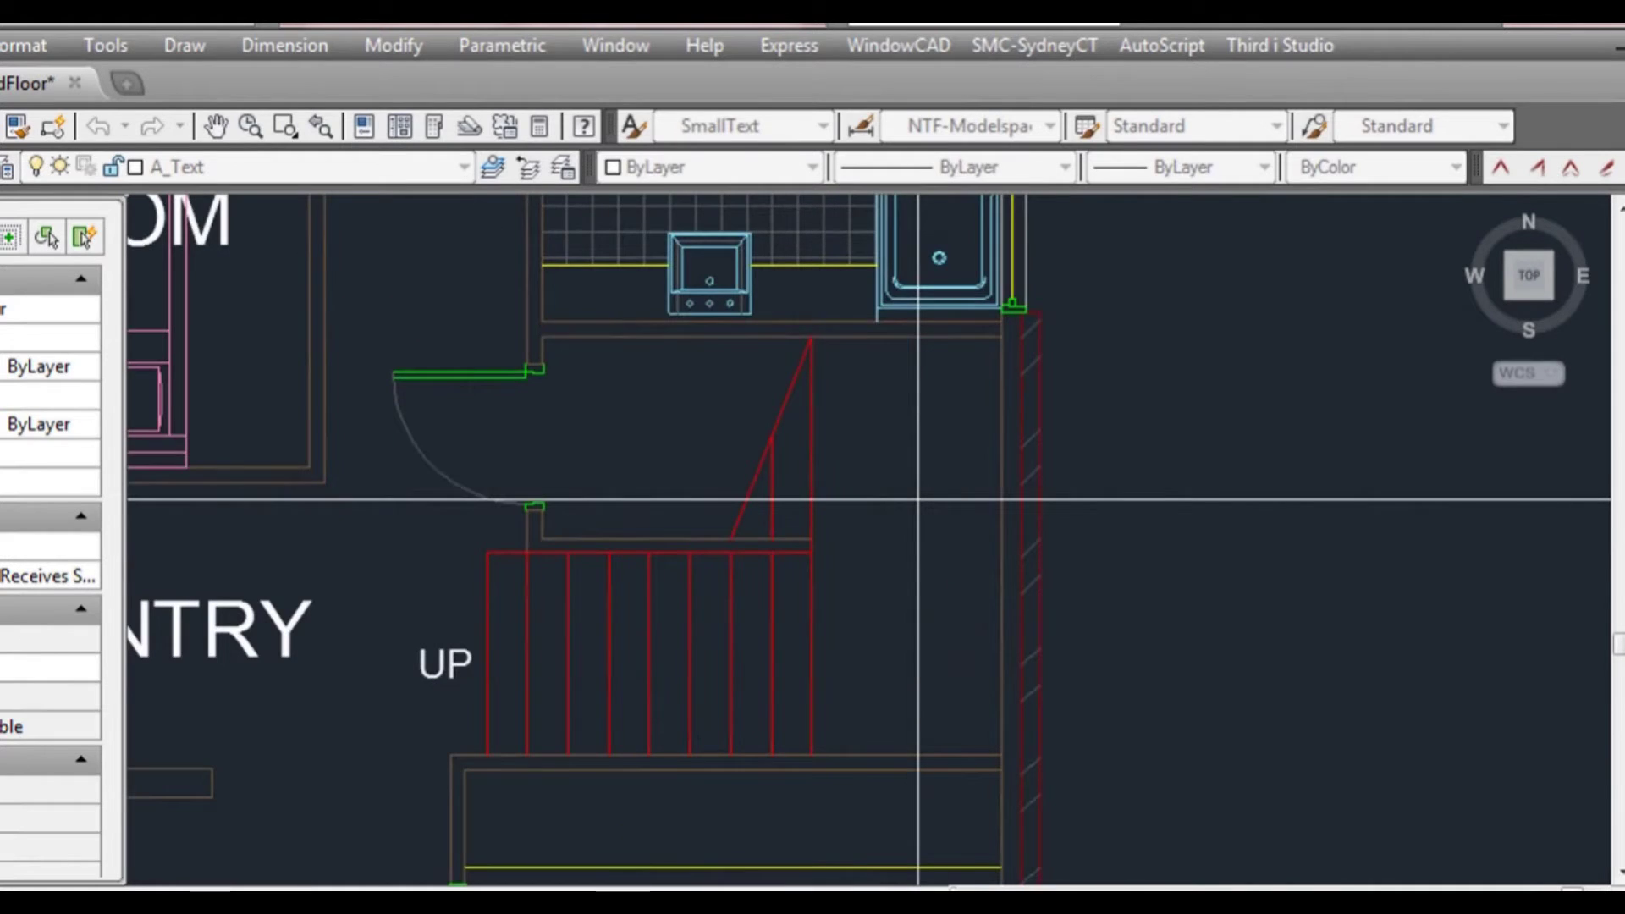
click(772, 438)
click(919, 438)
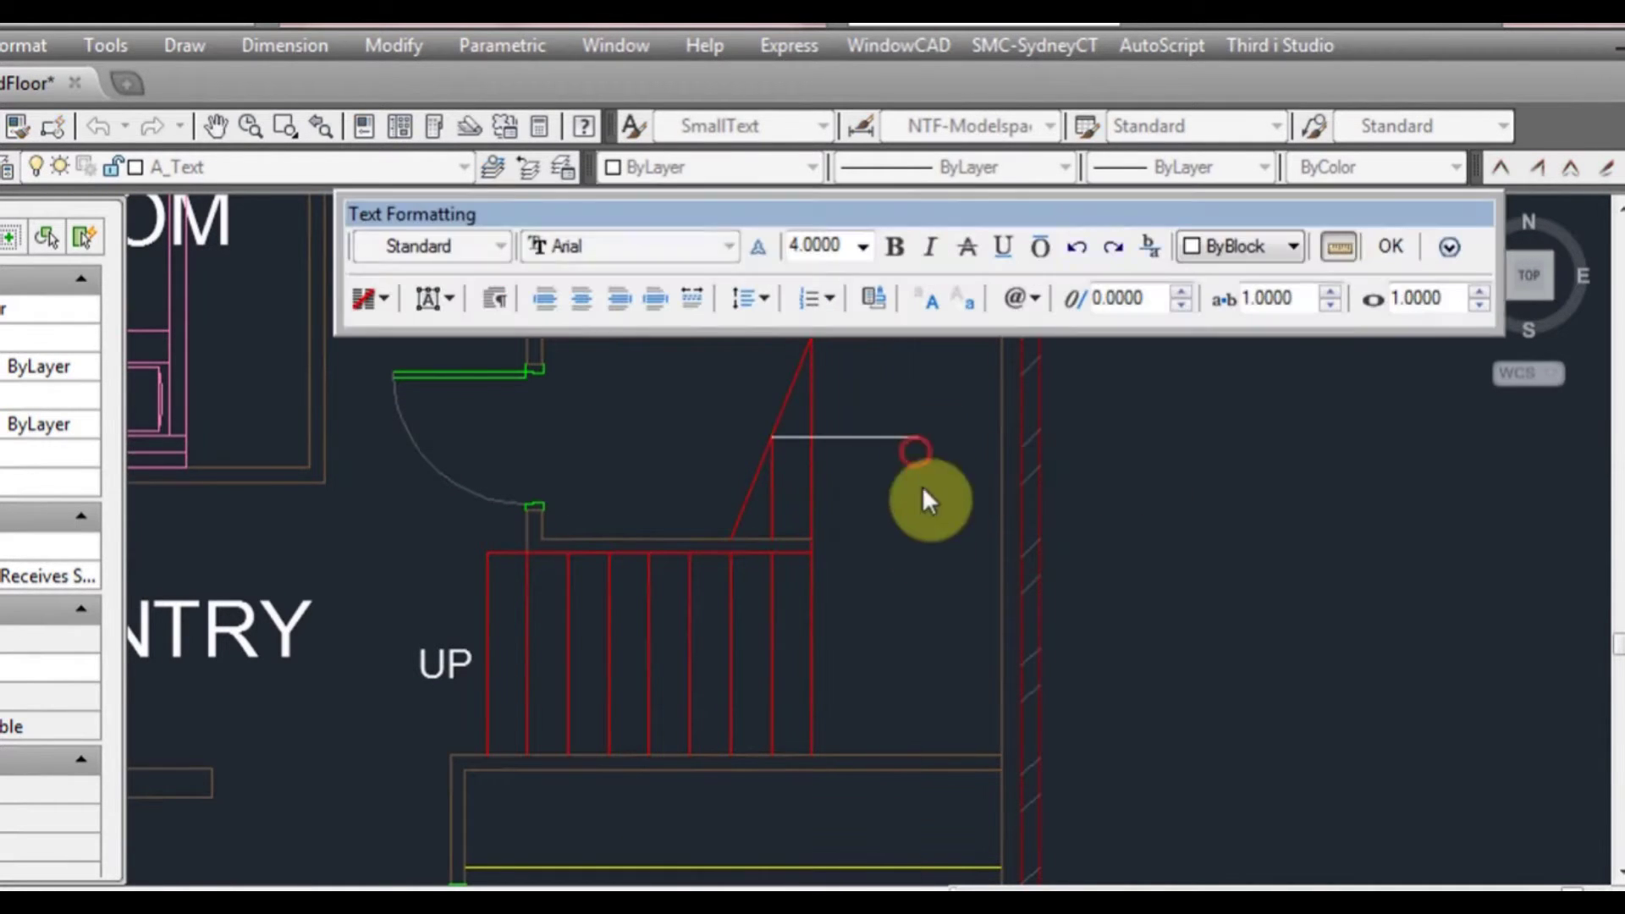
click(1388, 248)
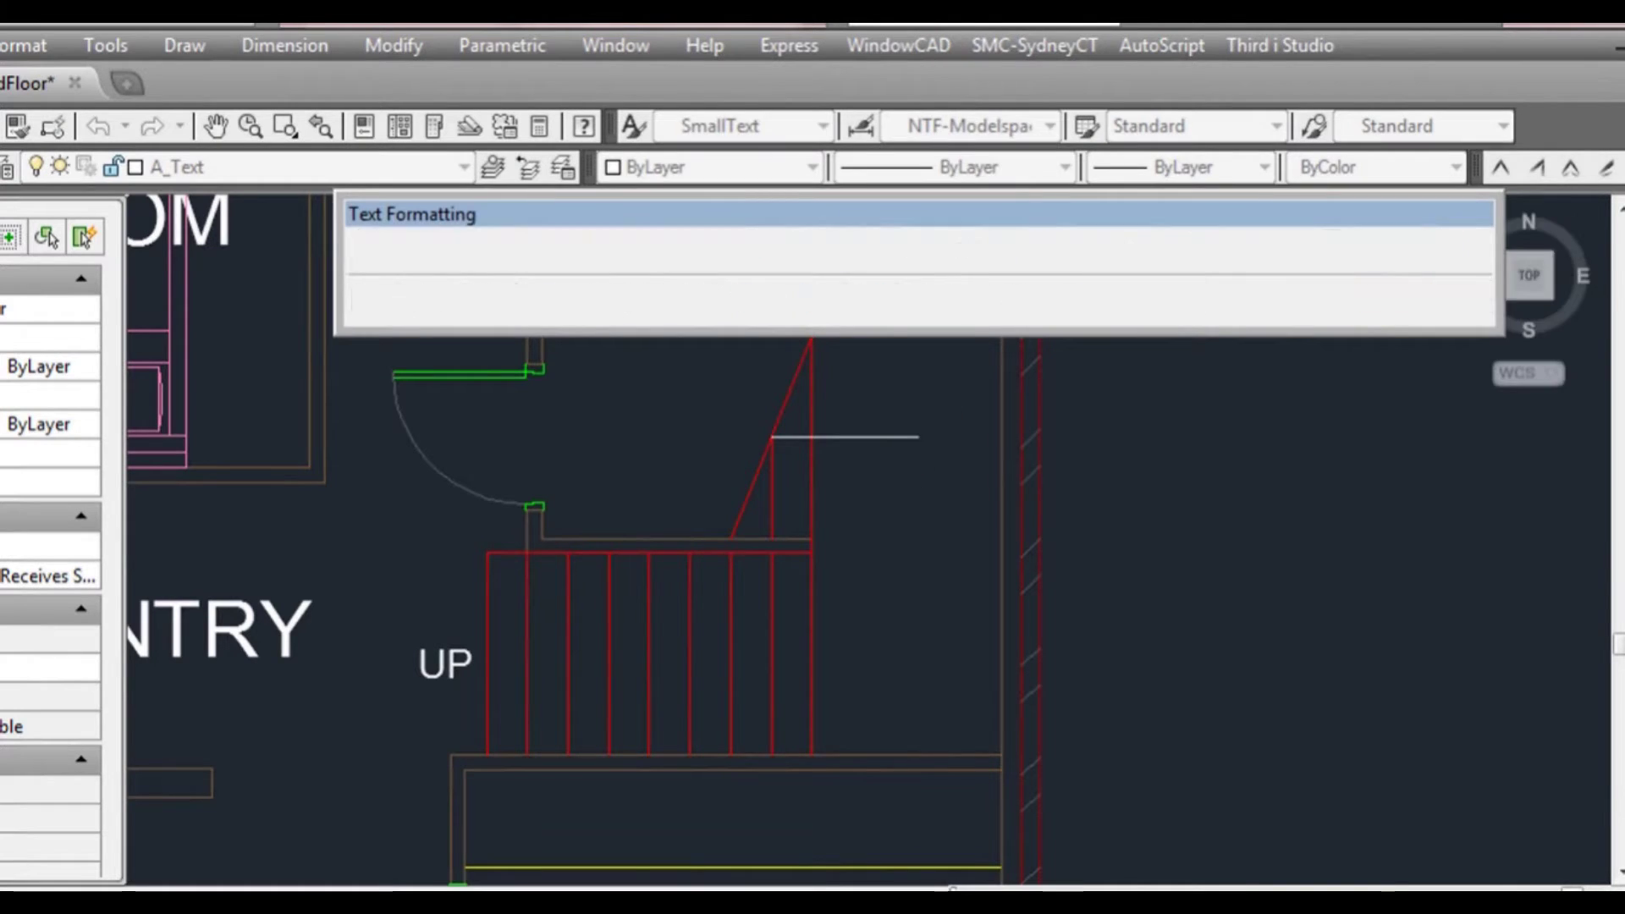
click(921, 441)
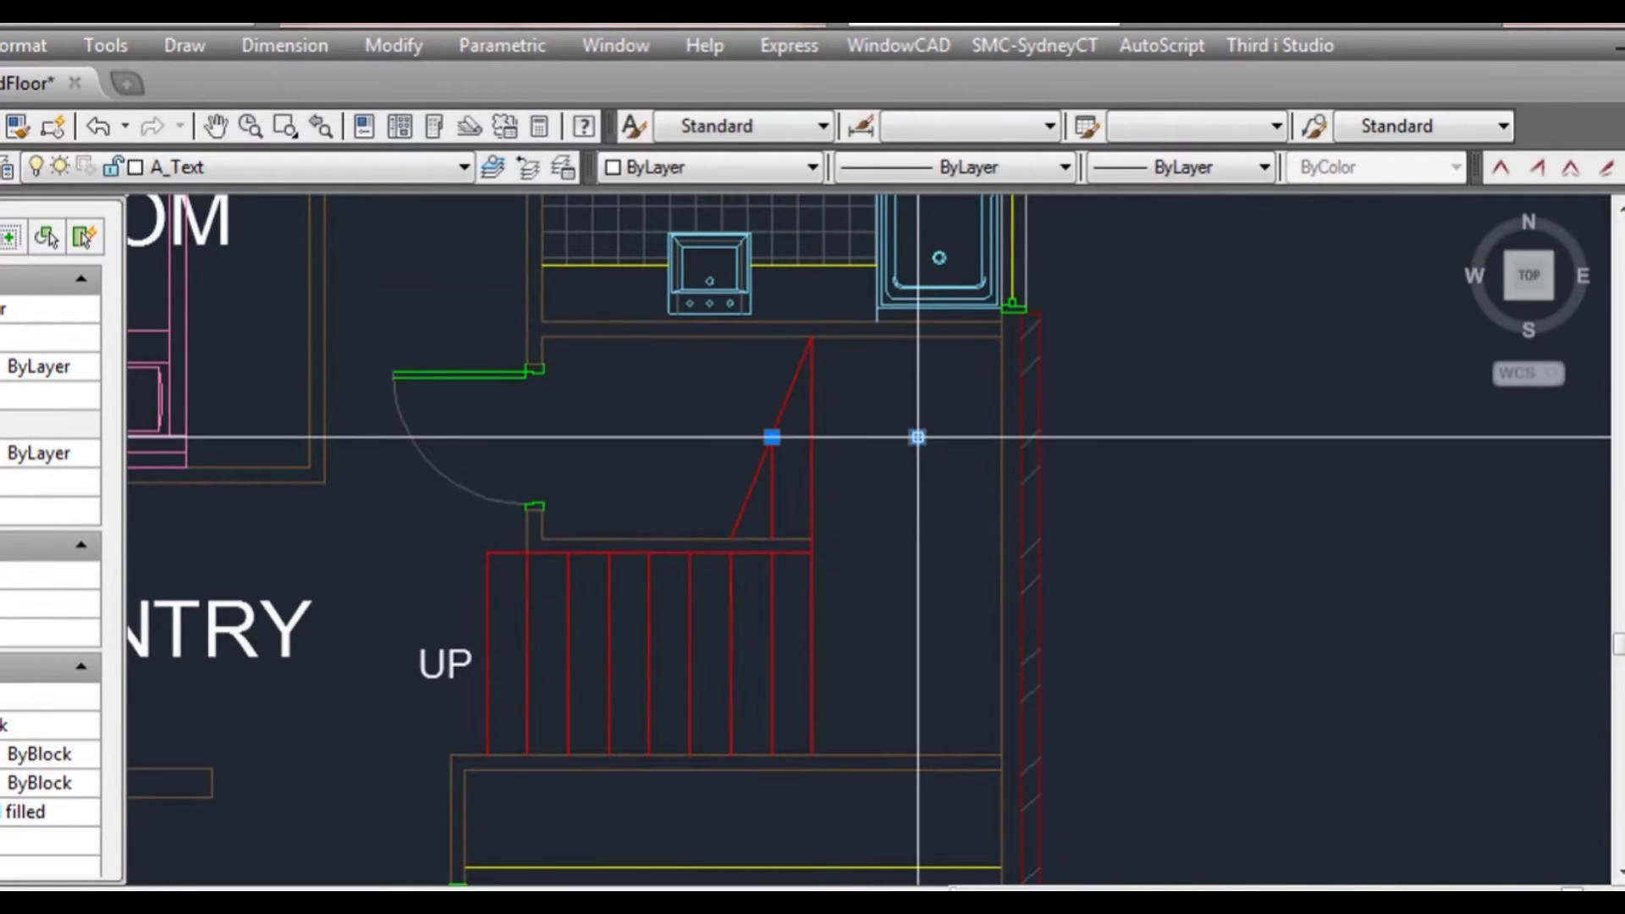
key(Escape)
- Delete the textless multileader beside the upper stair treads
scroll(945, 491, down, 2)
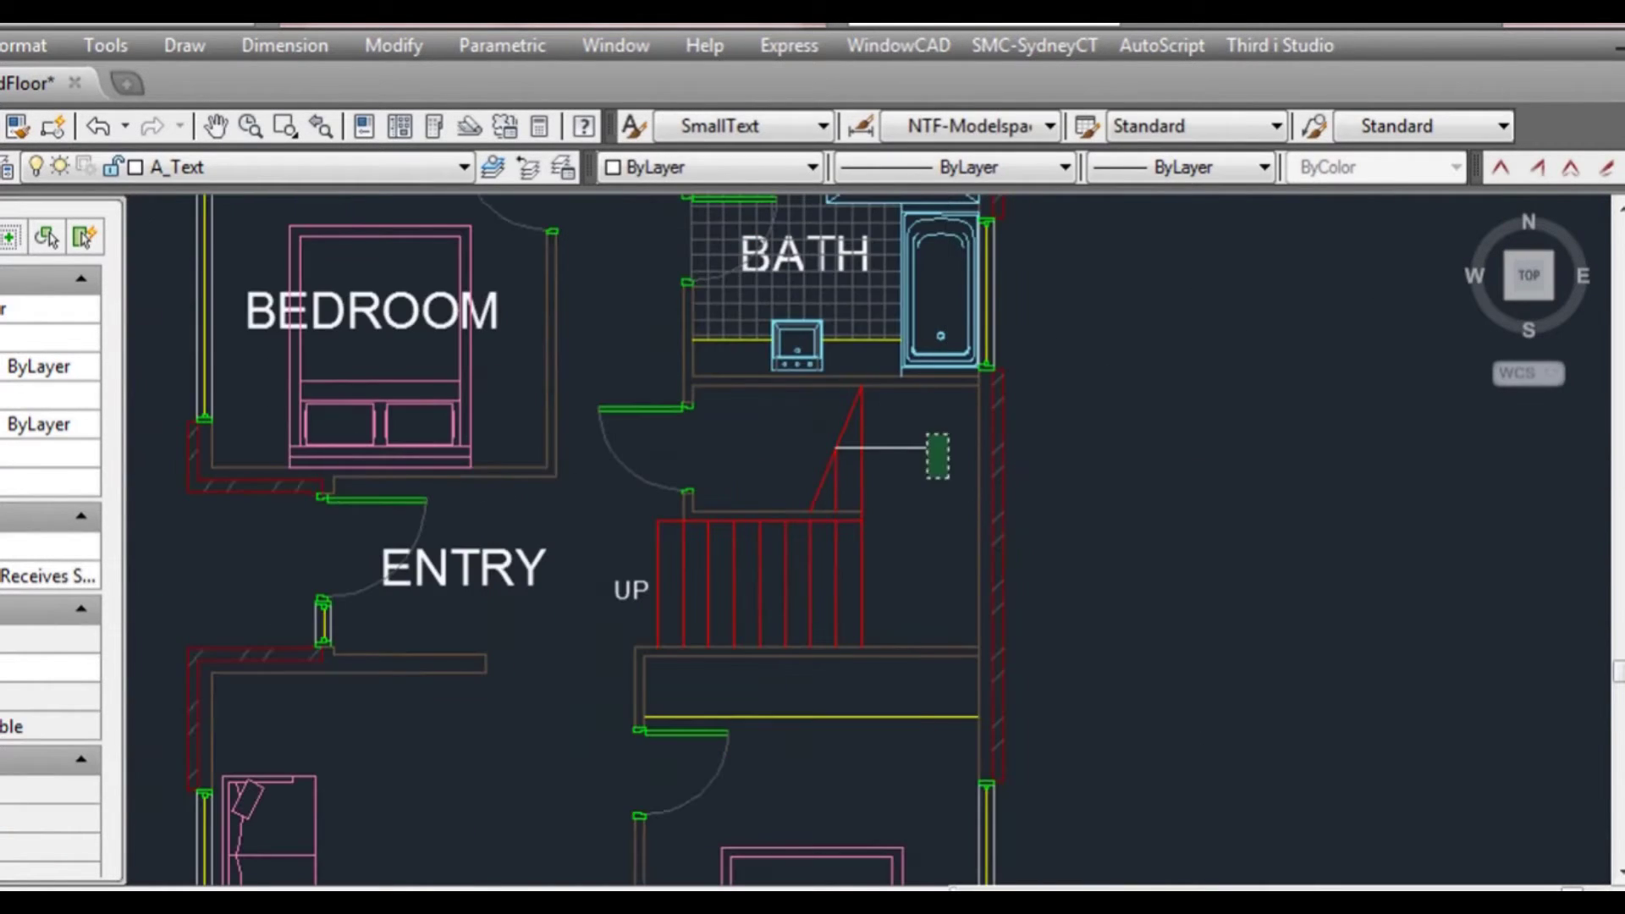
click(944, 446)
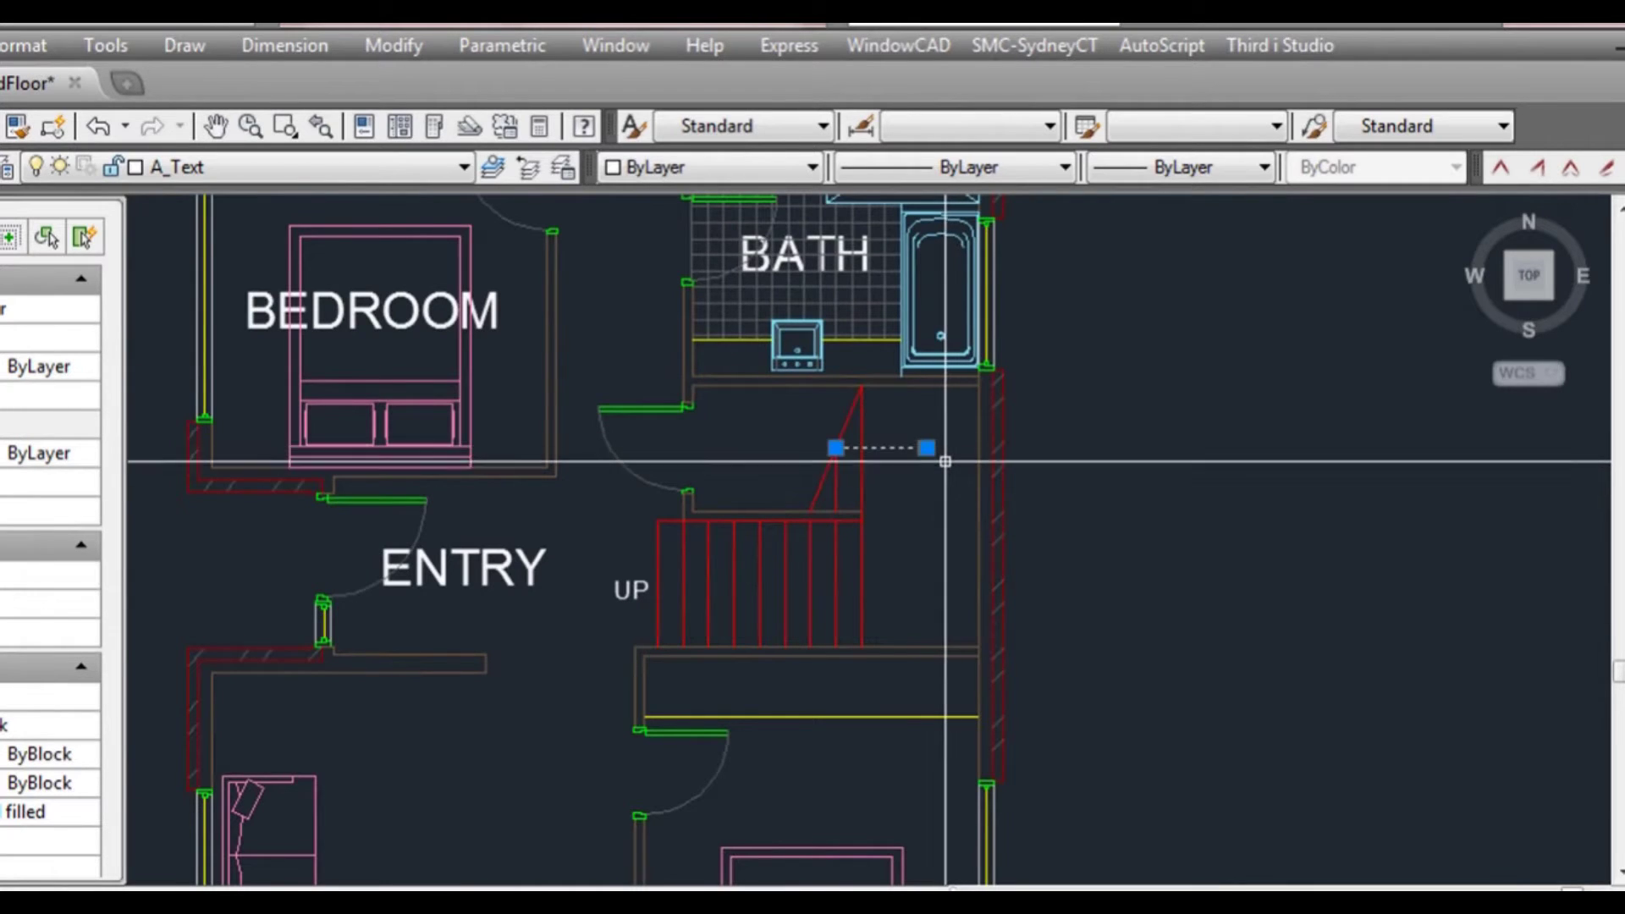
scroll(970, 457, up, 2)
key(Delete)
scroll(932, 479, down, 2)
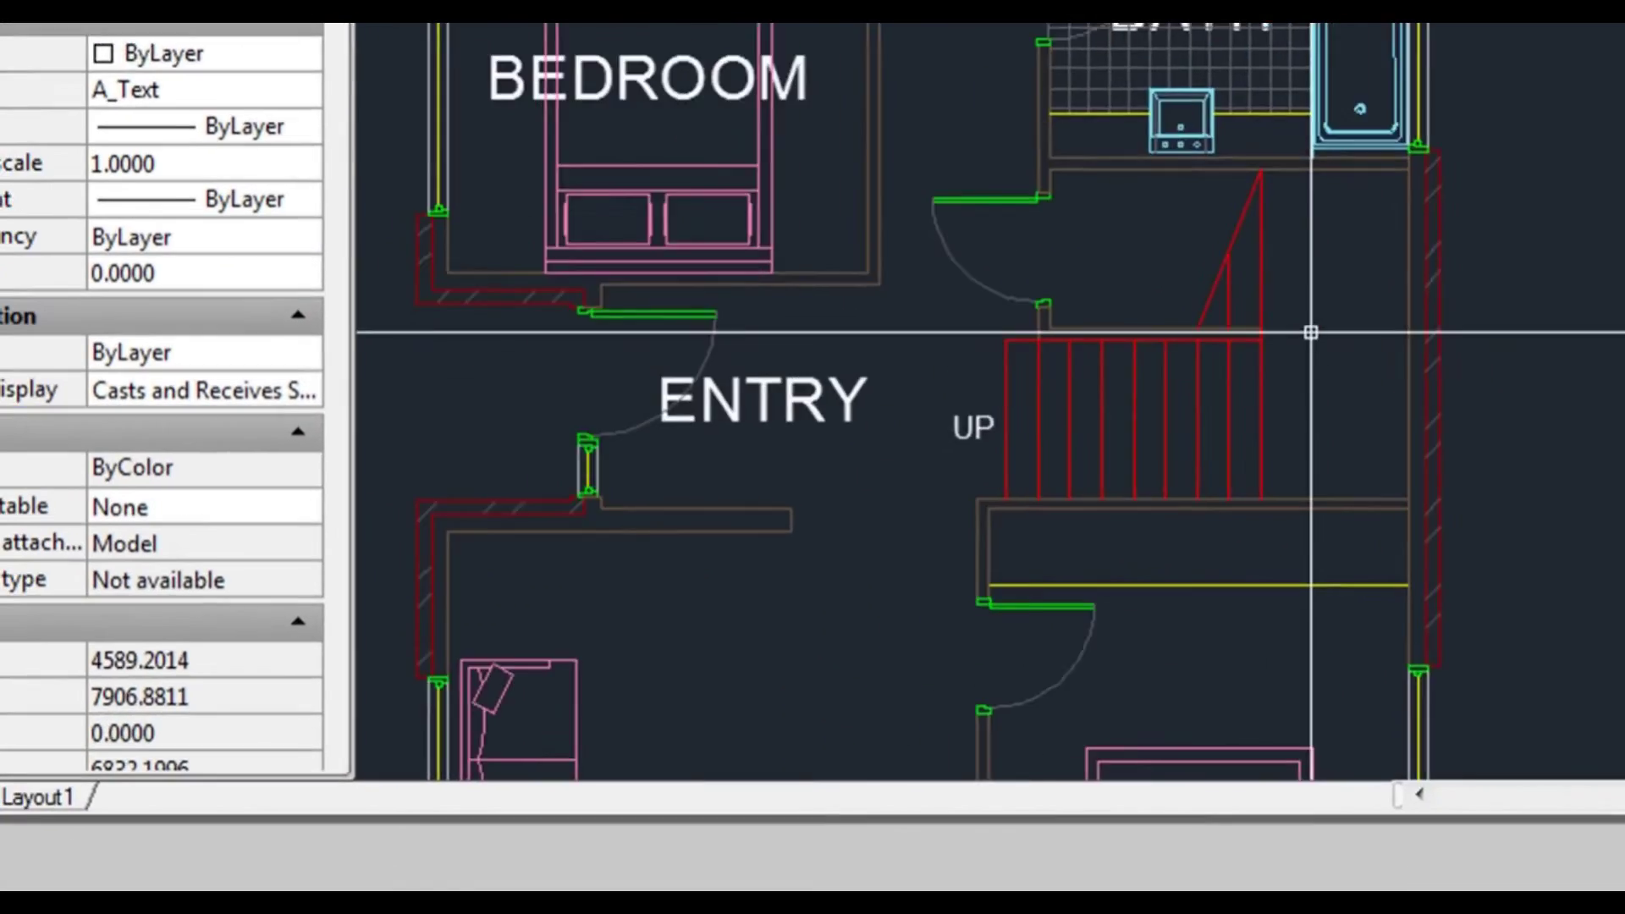
- Try to draw a quick leader with Ortho on from the stair's diagonal line, turning down towards the tread midpoints, and cancel its annotation text
text(QLEADER)
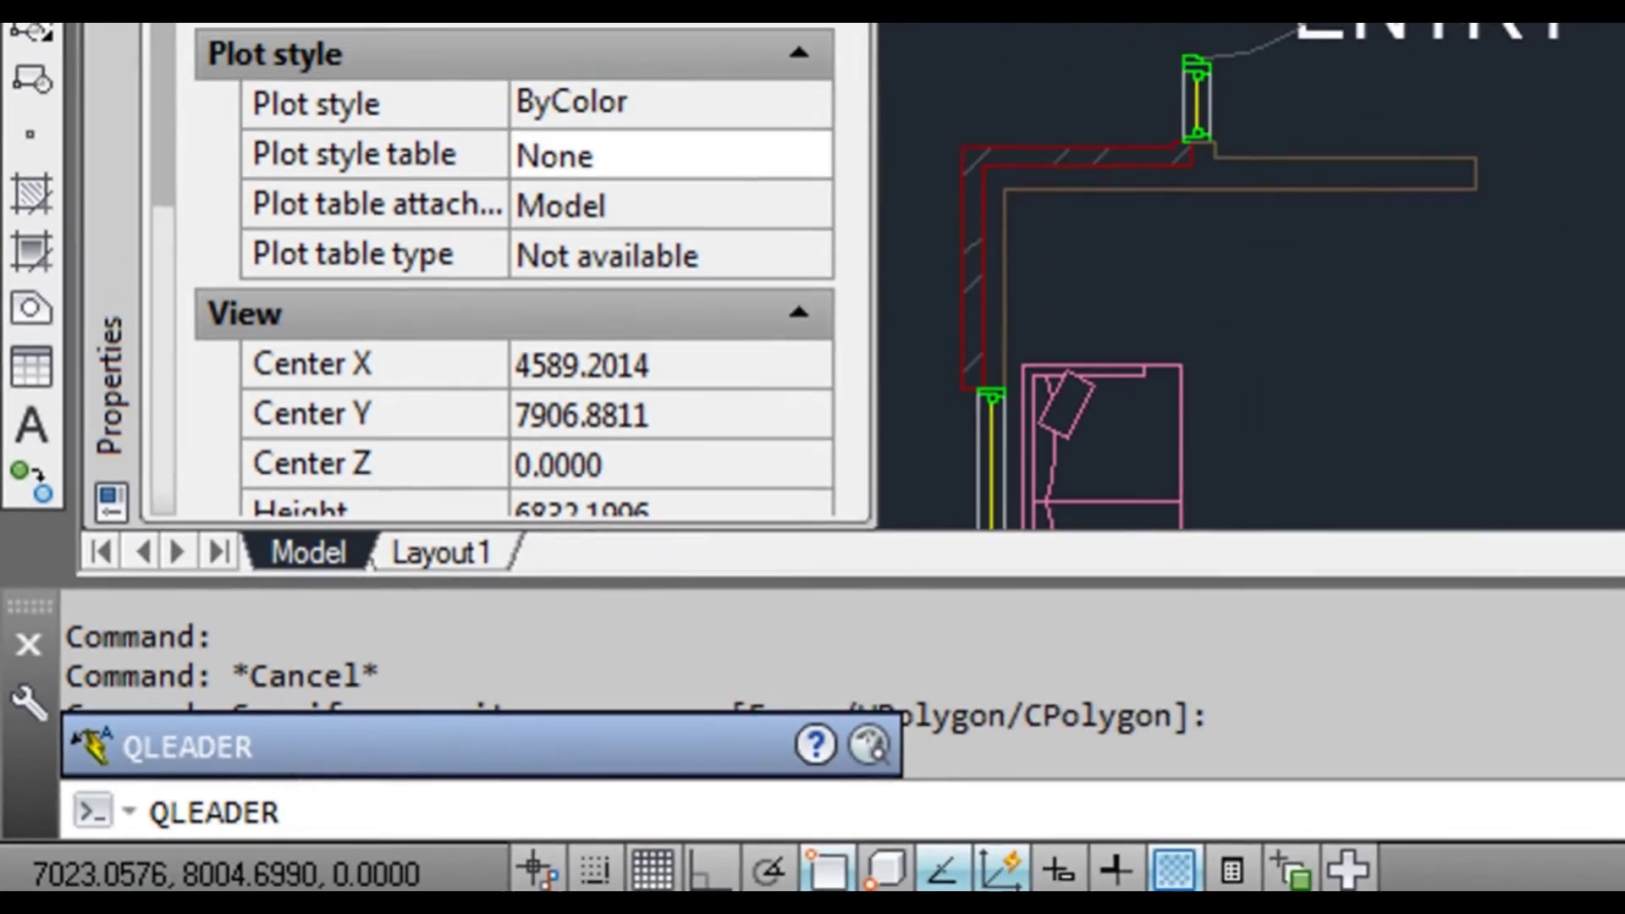
key(Return)
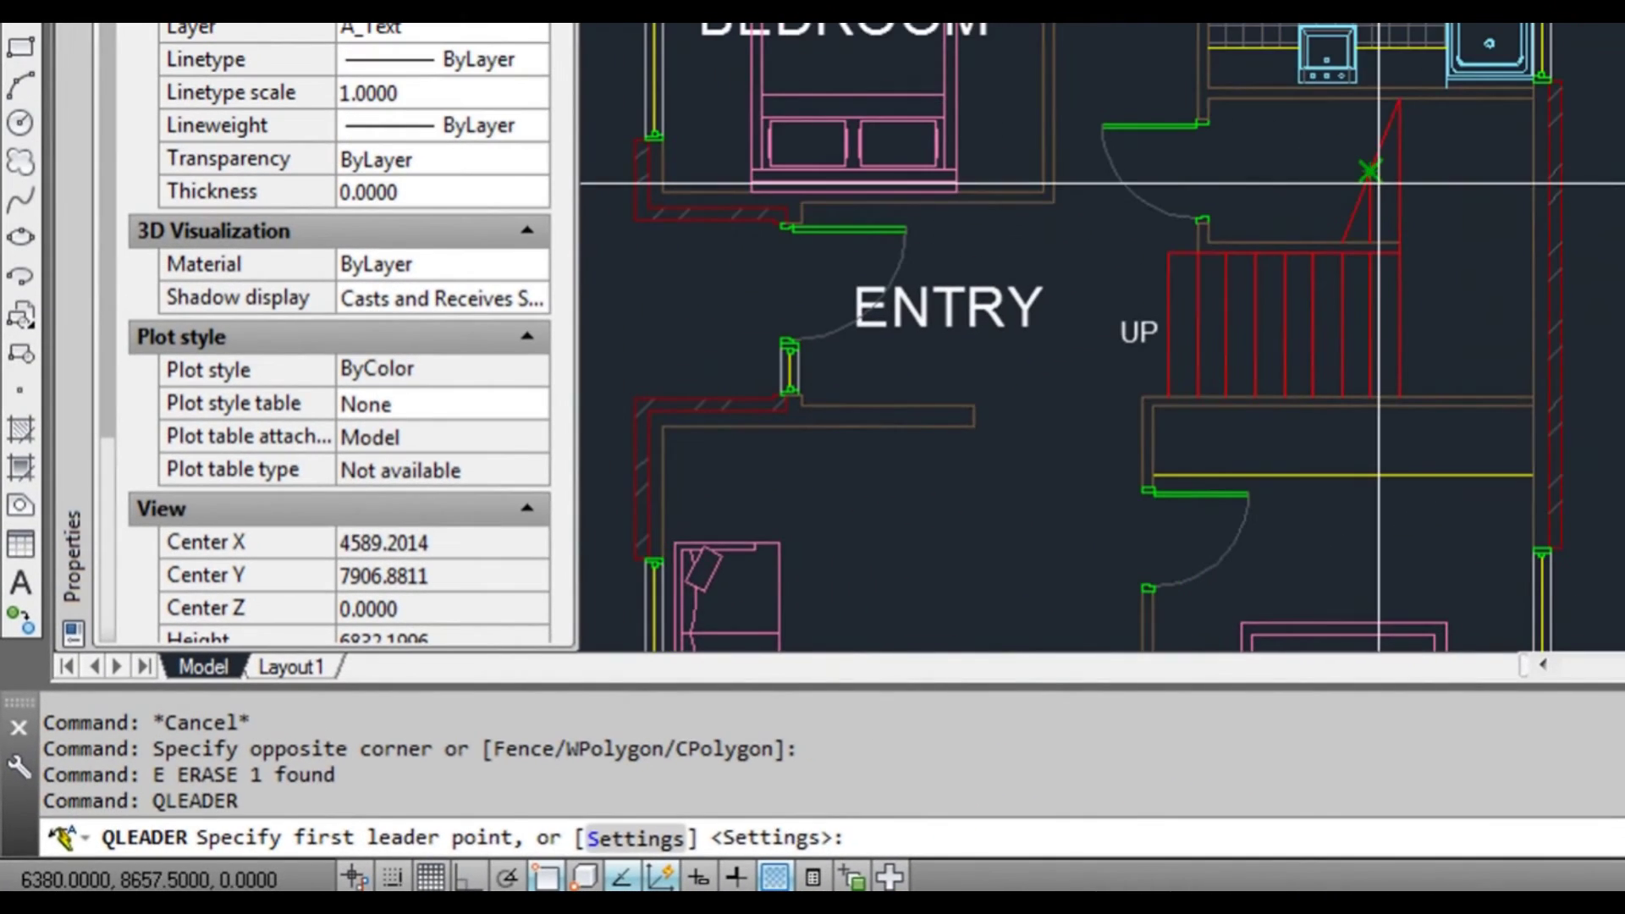
click(1368, 172)
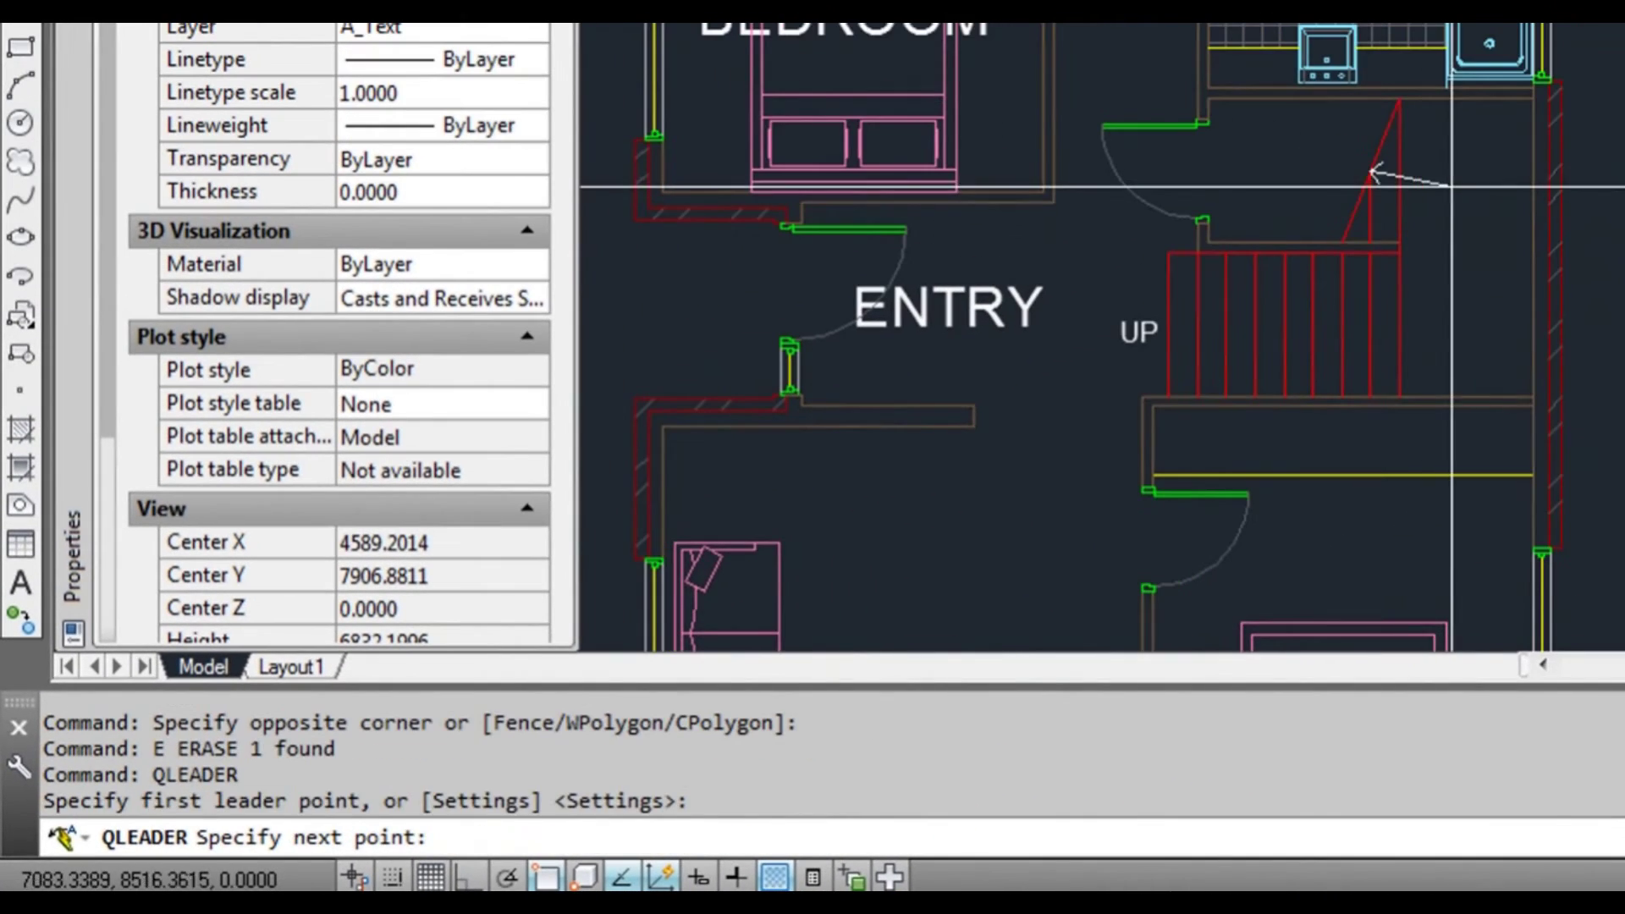
key(F8)
click(1473, 183)
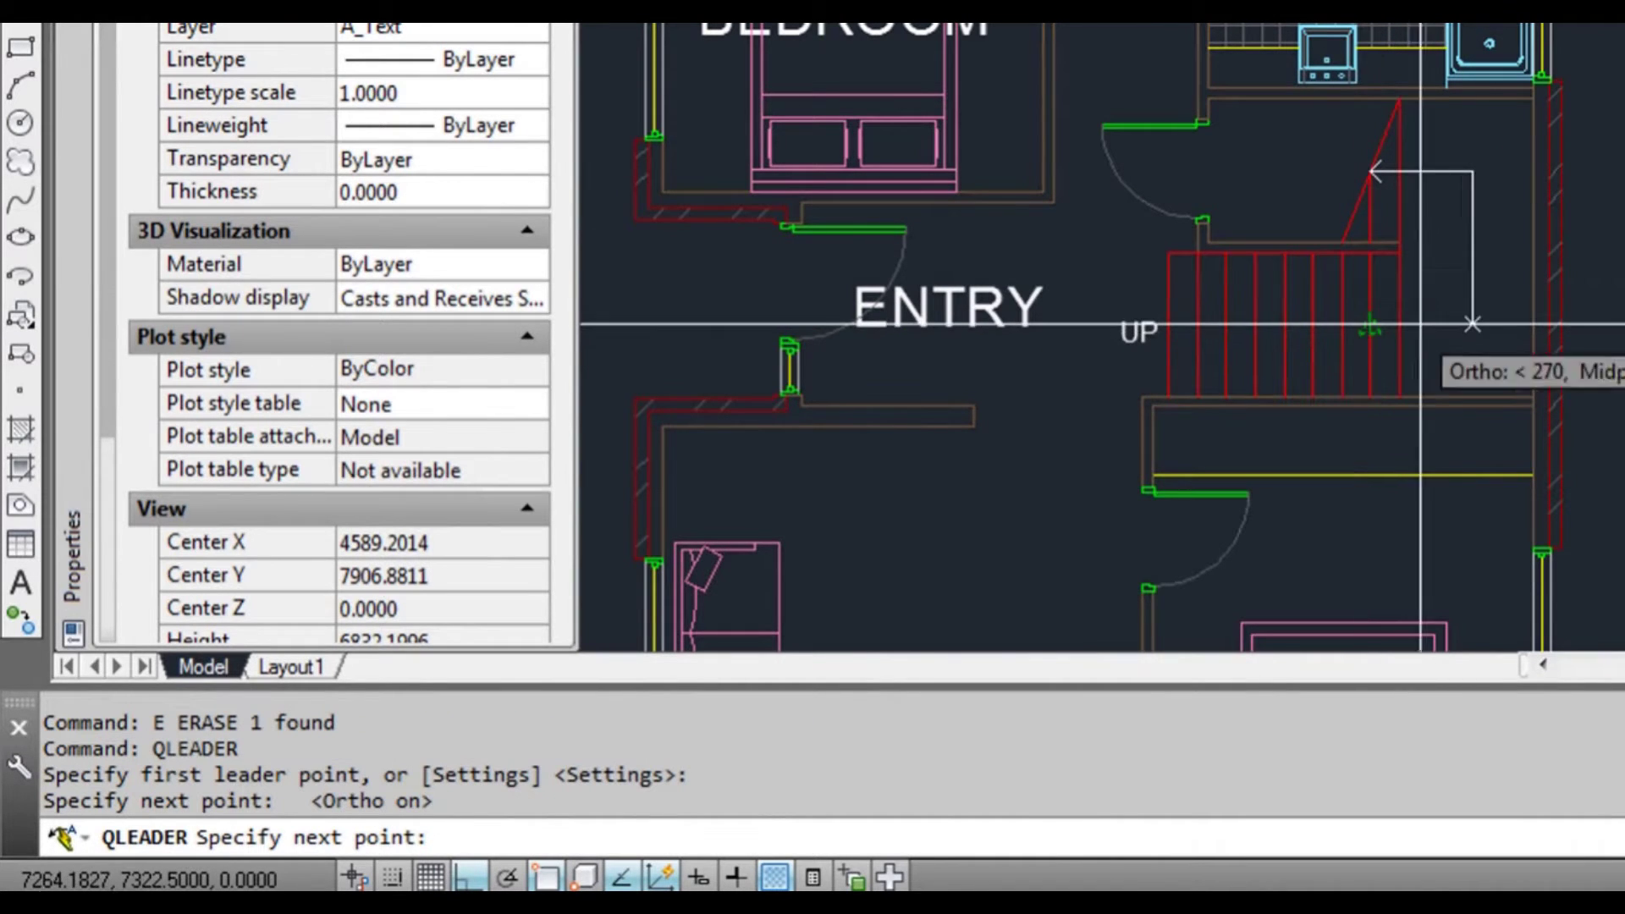
click(1373, 325)
key(Return)
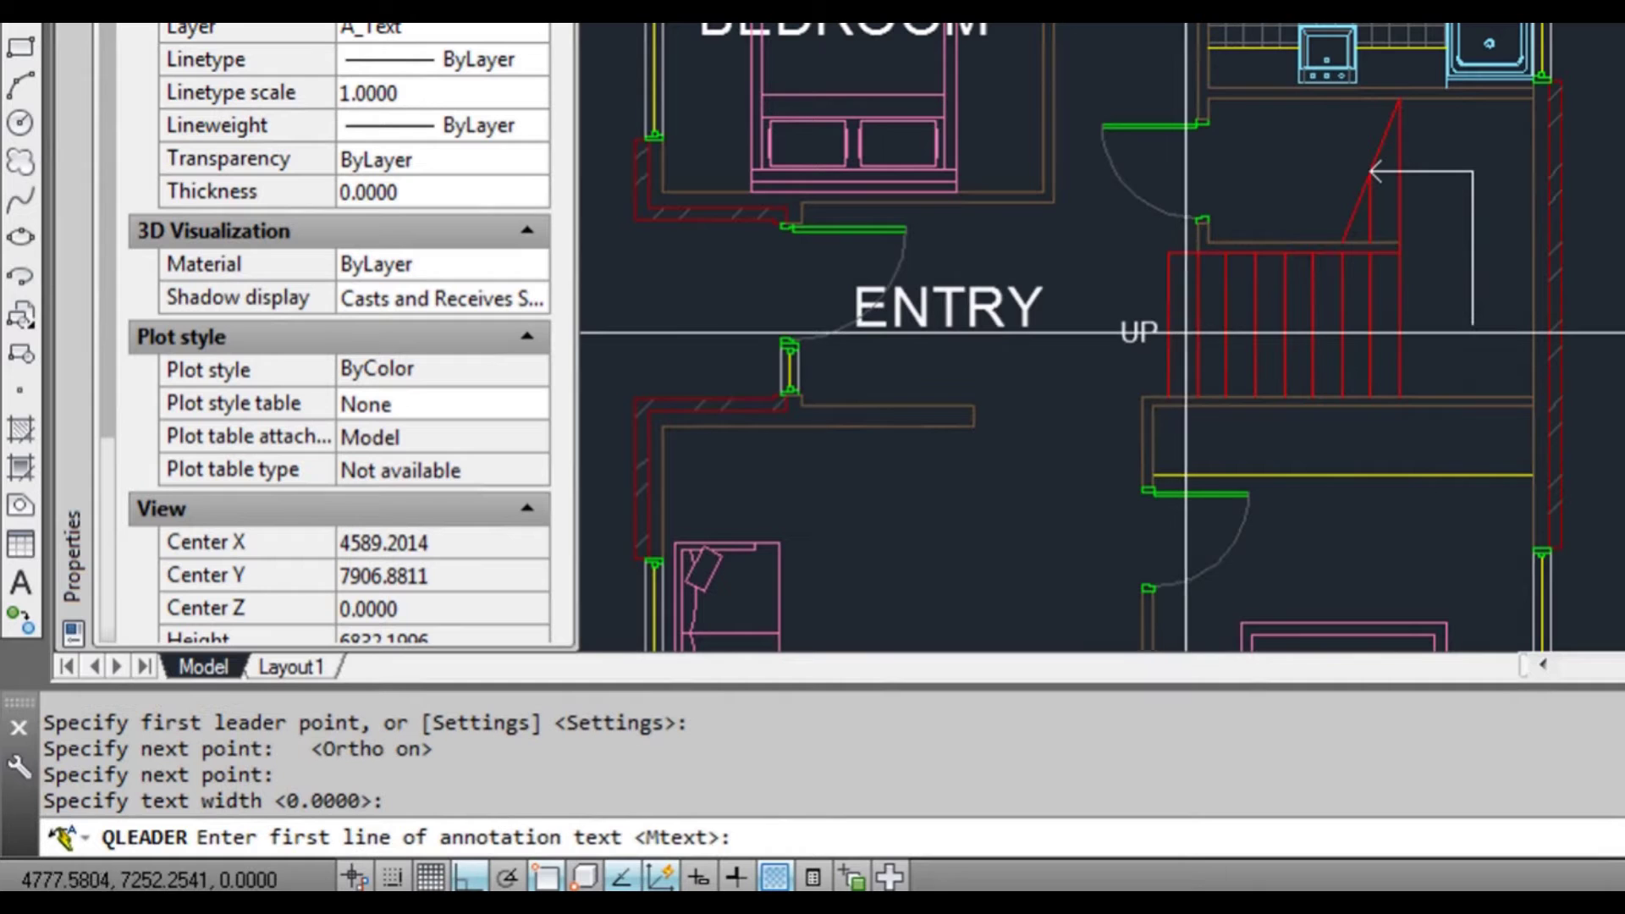
key(Escape)
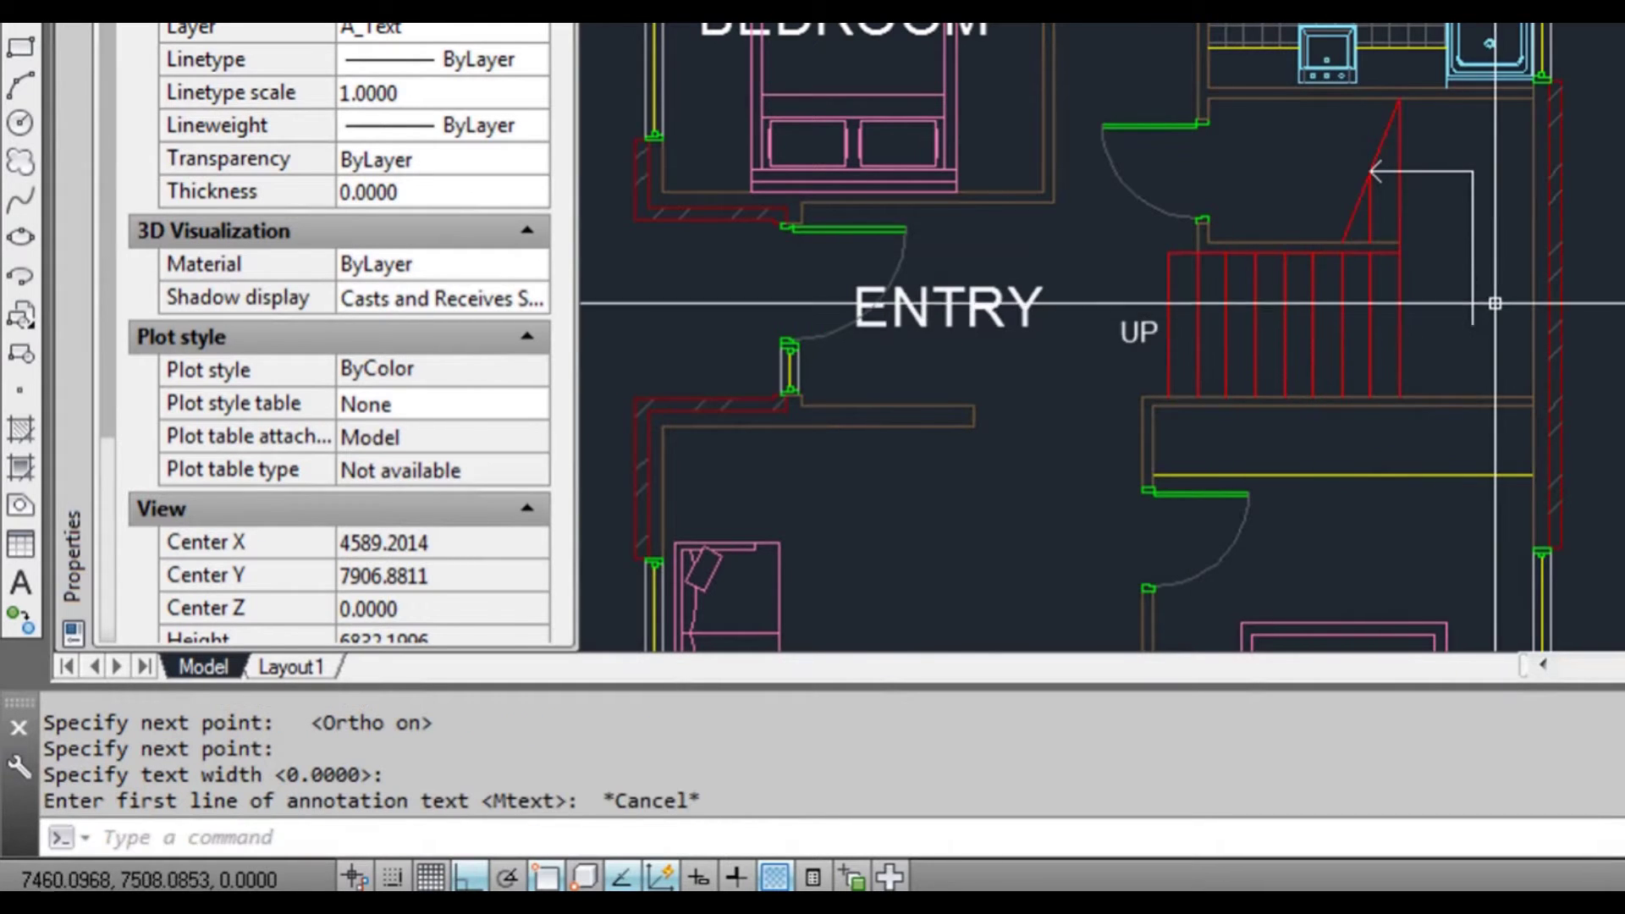
- Erase the two-segment quick leader beside the stairs
scroll(1497, 292, up, 2)
click(1439, 252)
key(Escape)
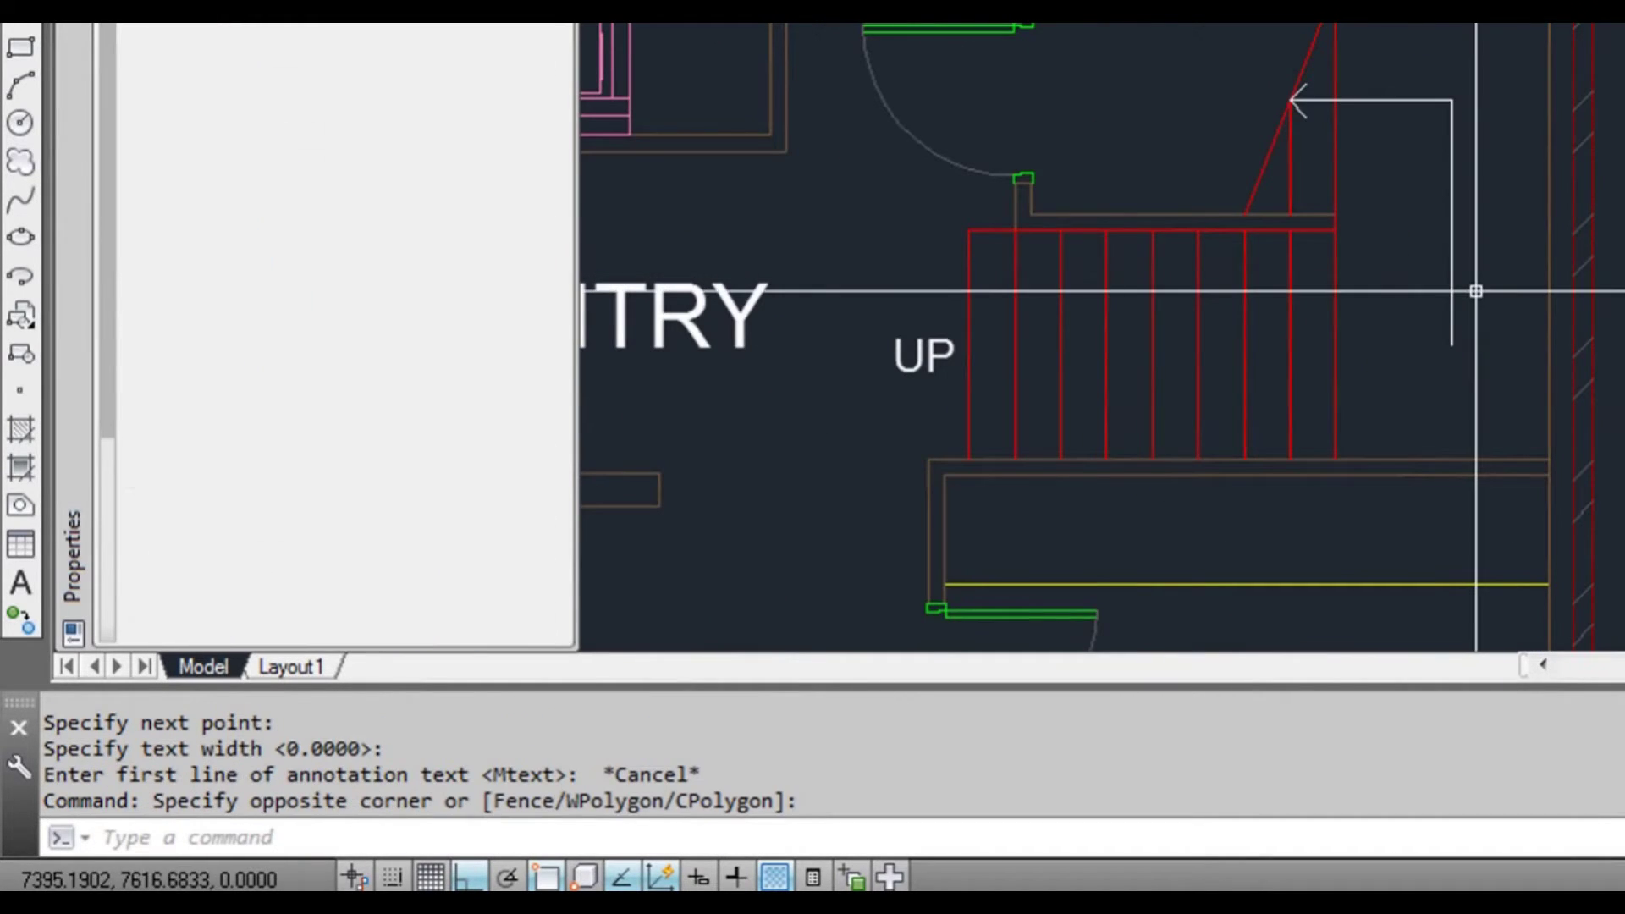
click(1473, 287)
click(1422, 276)
text(e)
key(Return)
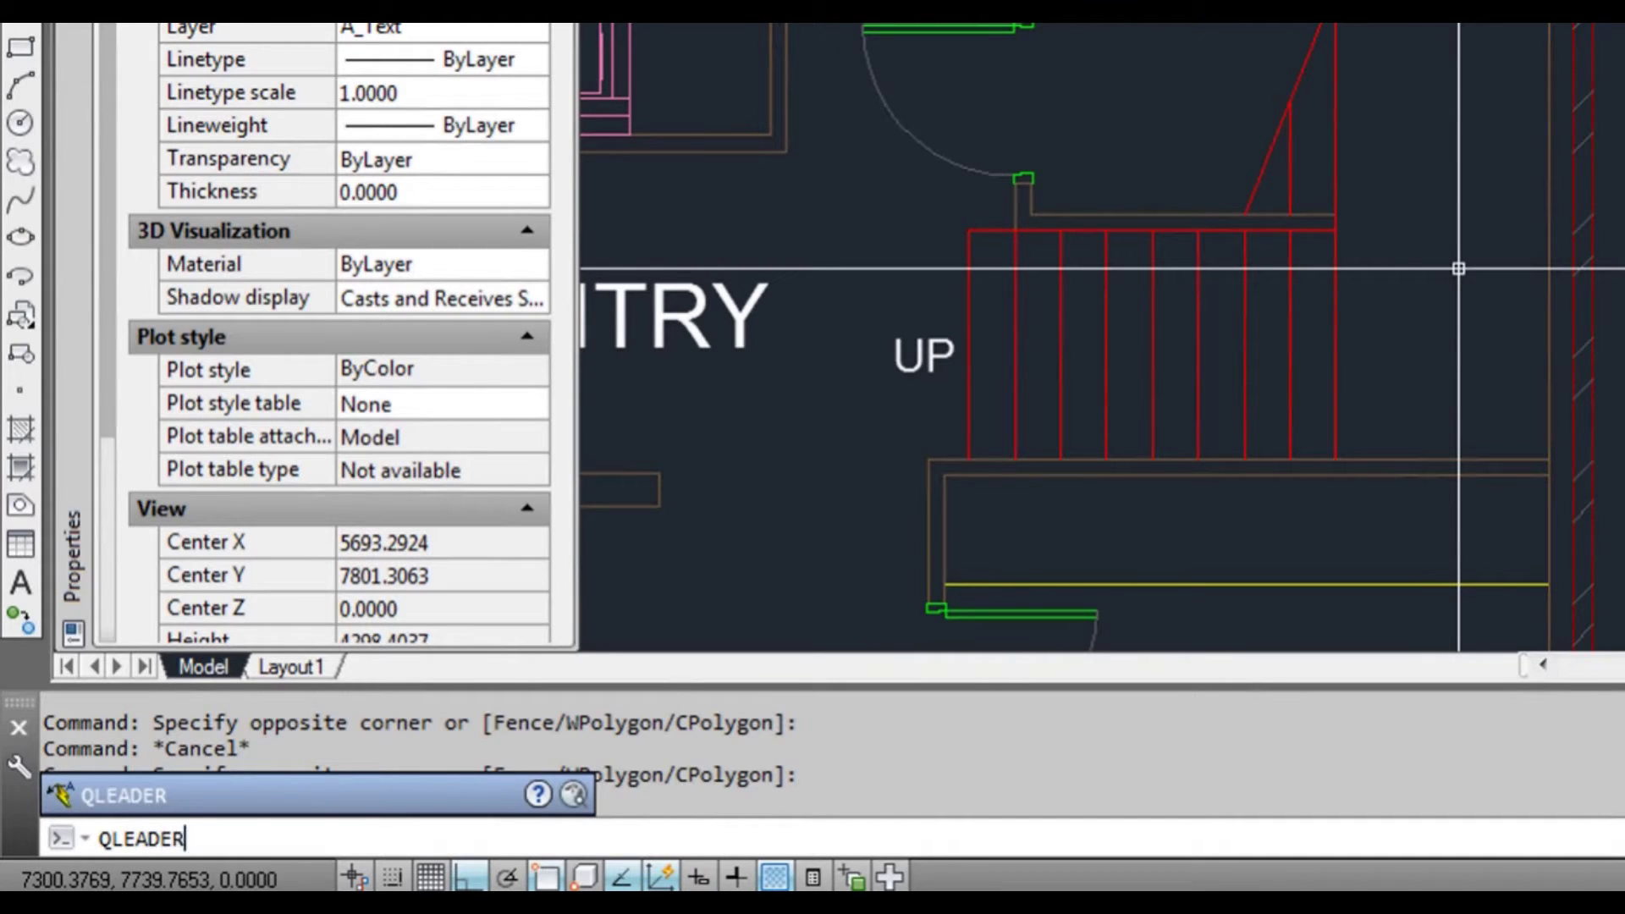
- Configure the quick leader settings with annotation type None and no limit on the number of points
key(Return)
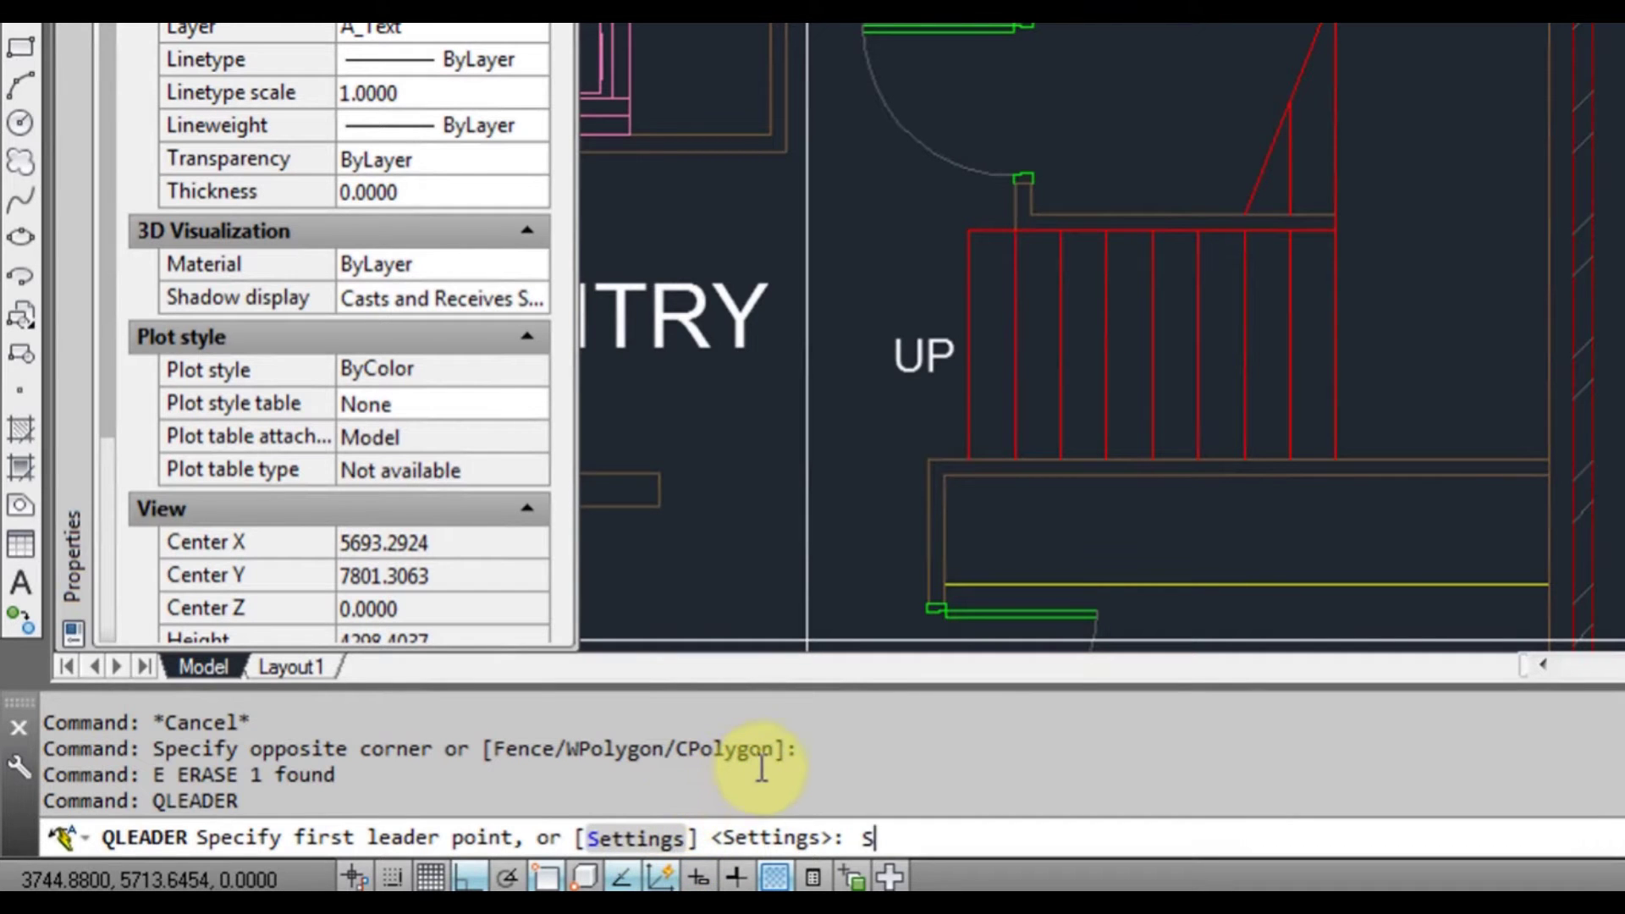
text(S)
key(Return)
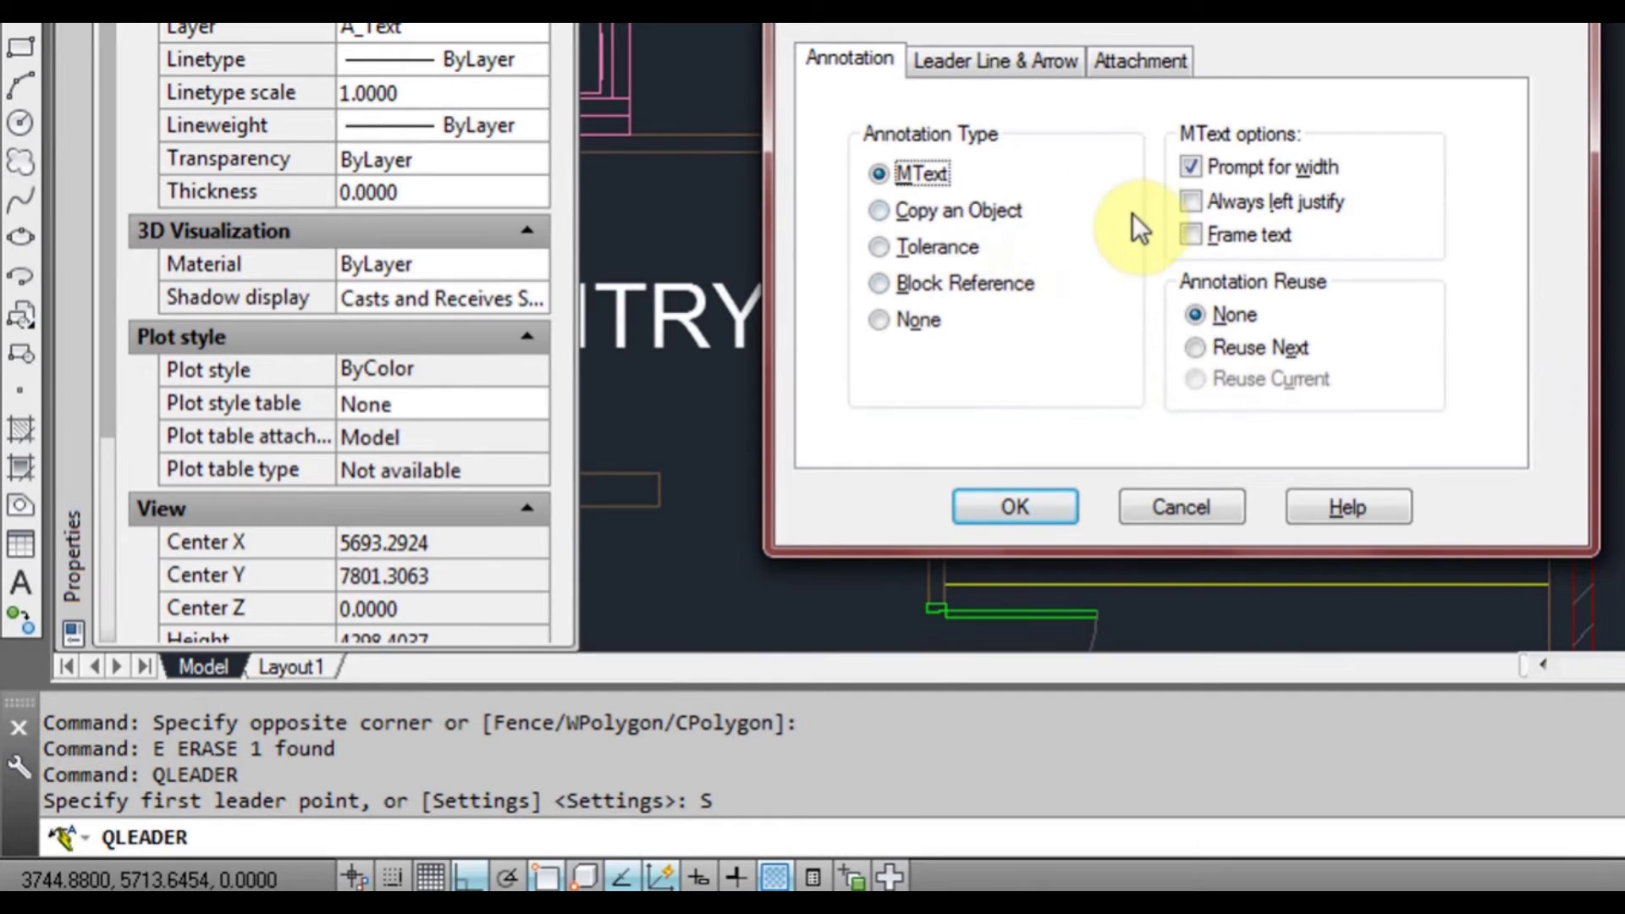
click(917, 327)
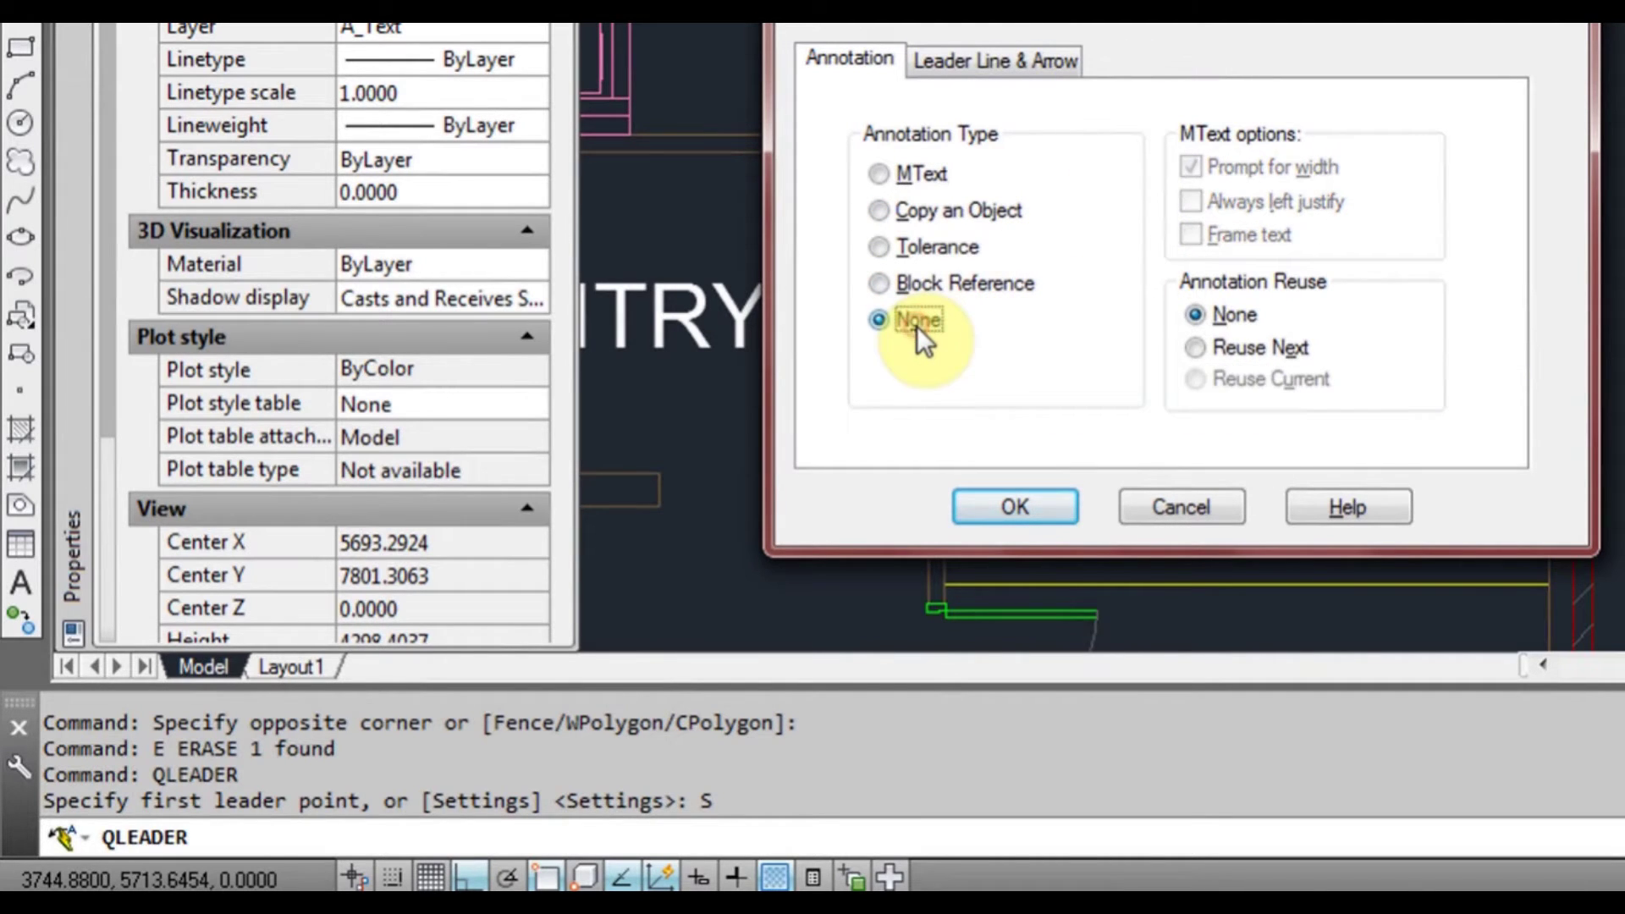
click(967, 59)
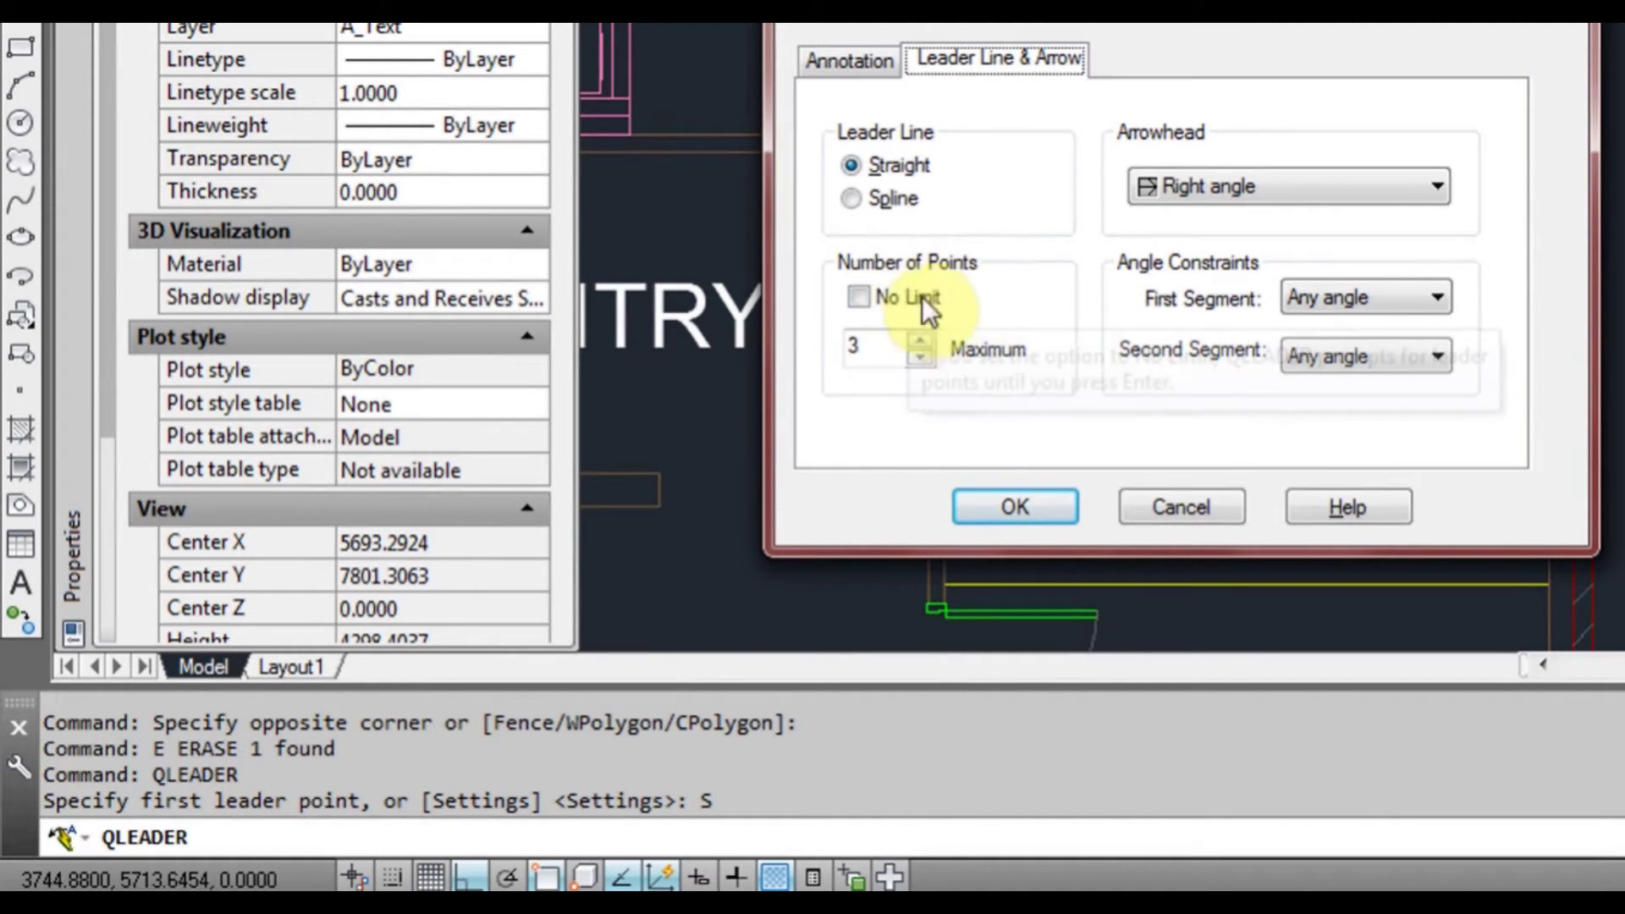
click(860, 297)
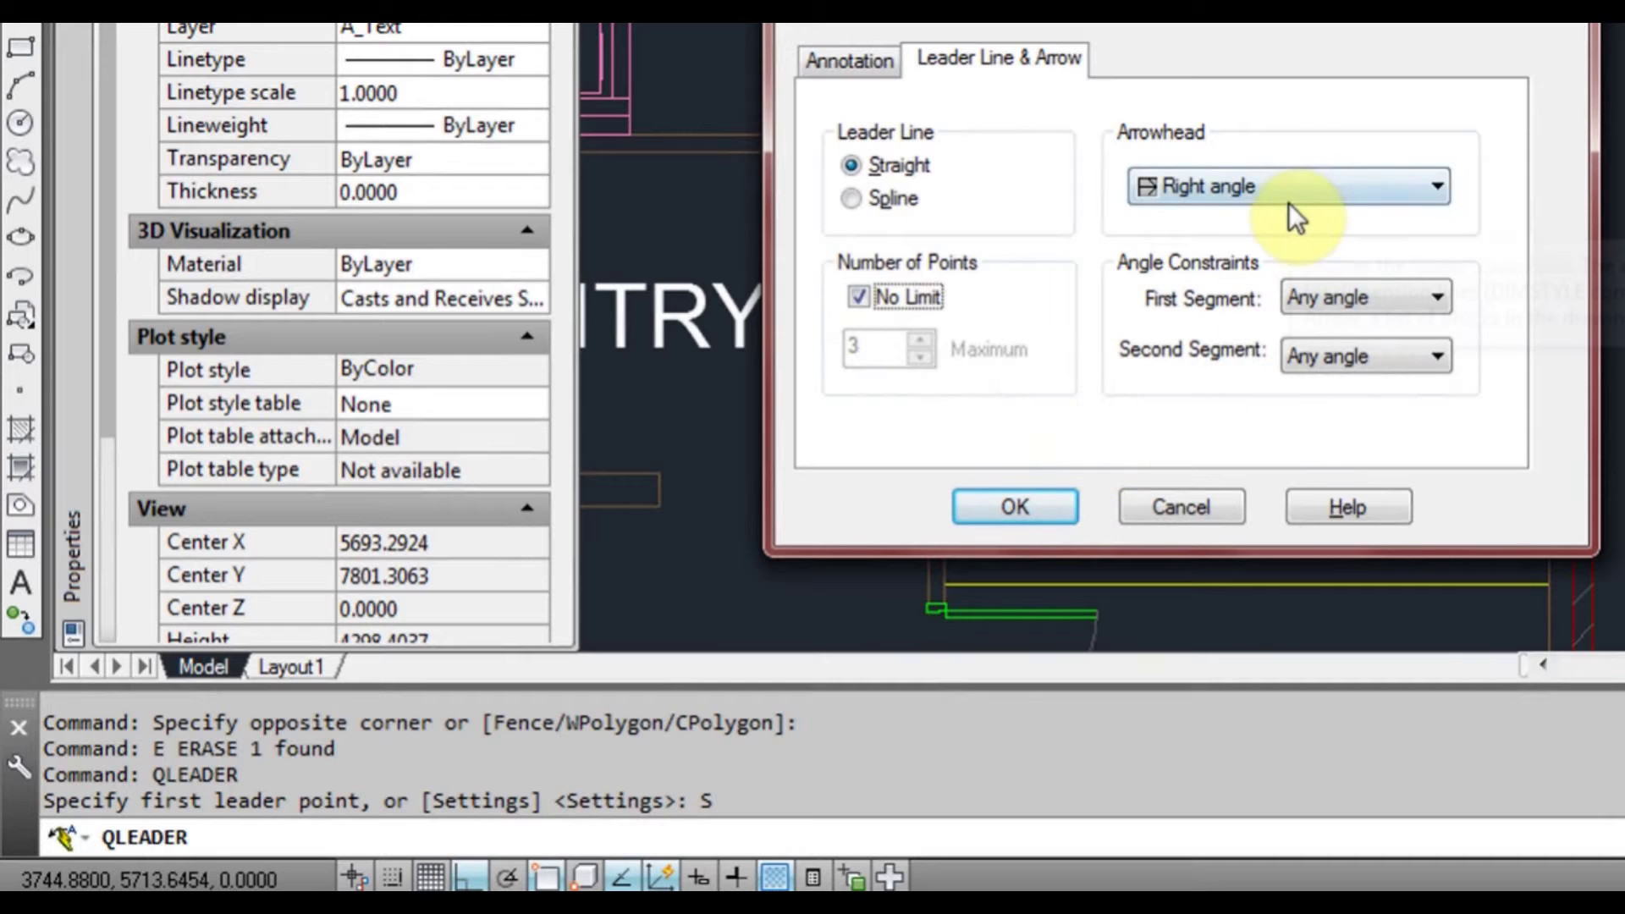
click(1312, 202)
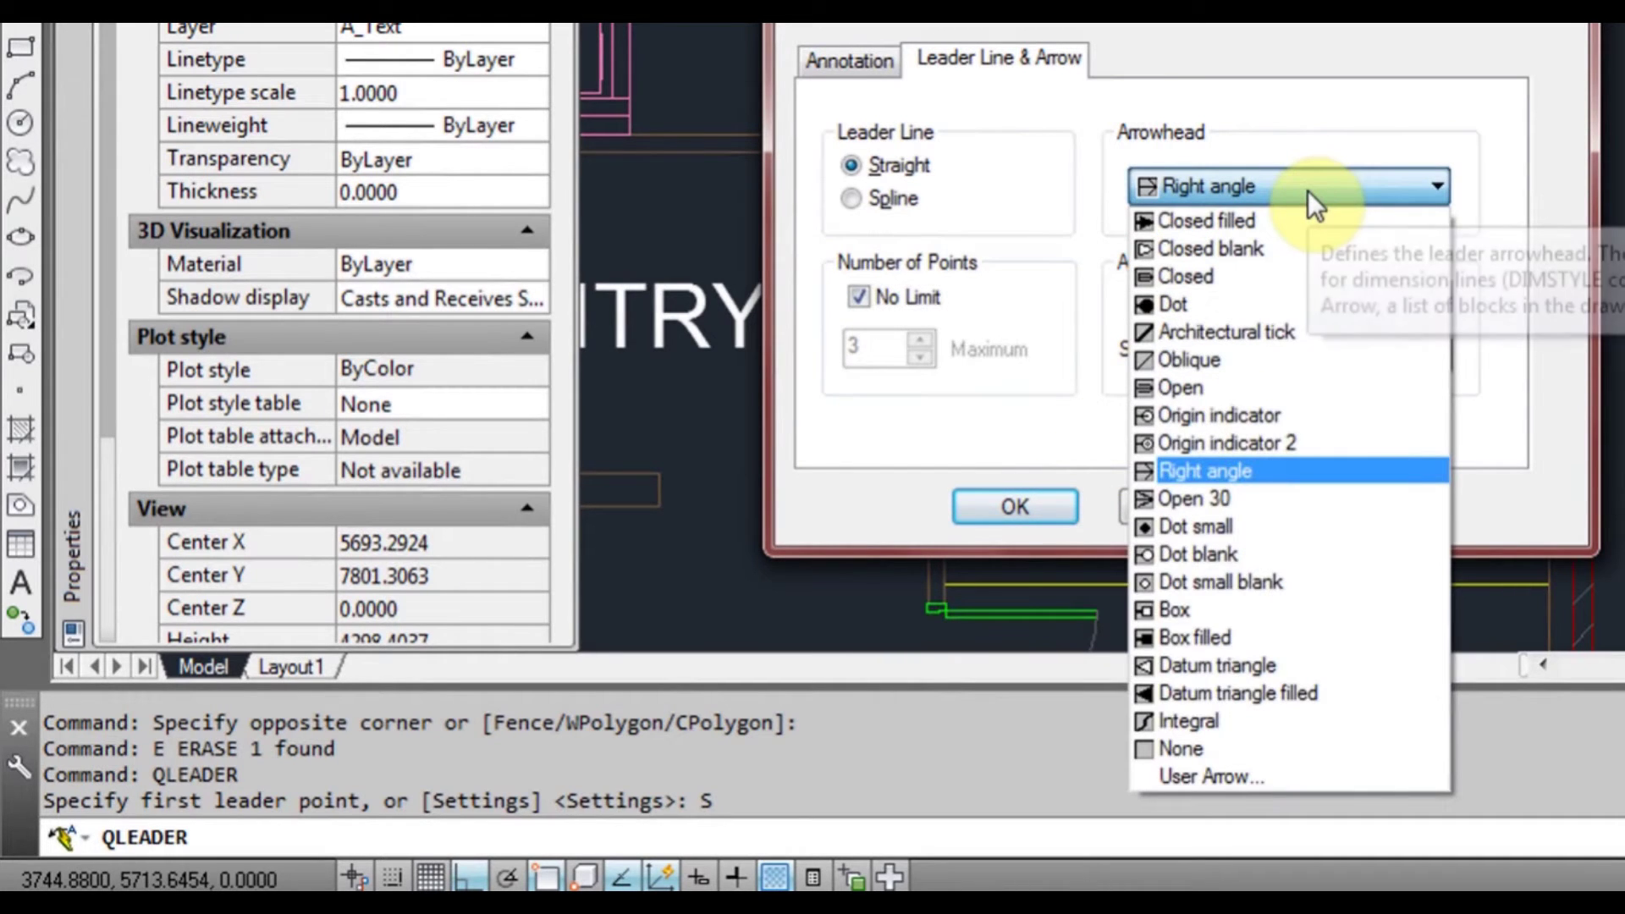
click(1308, 190)
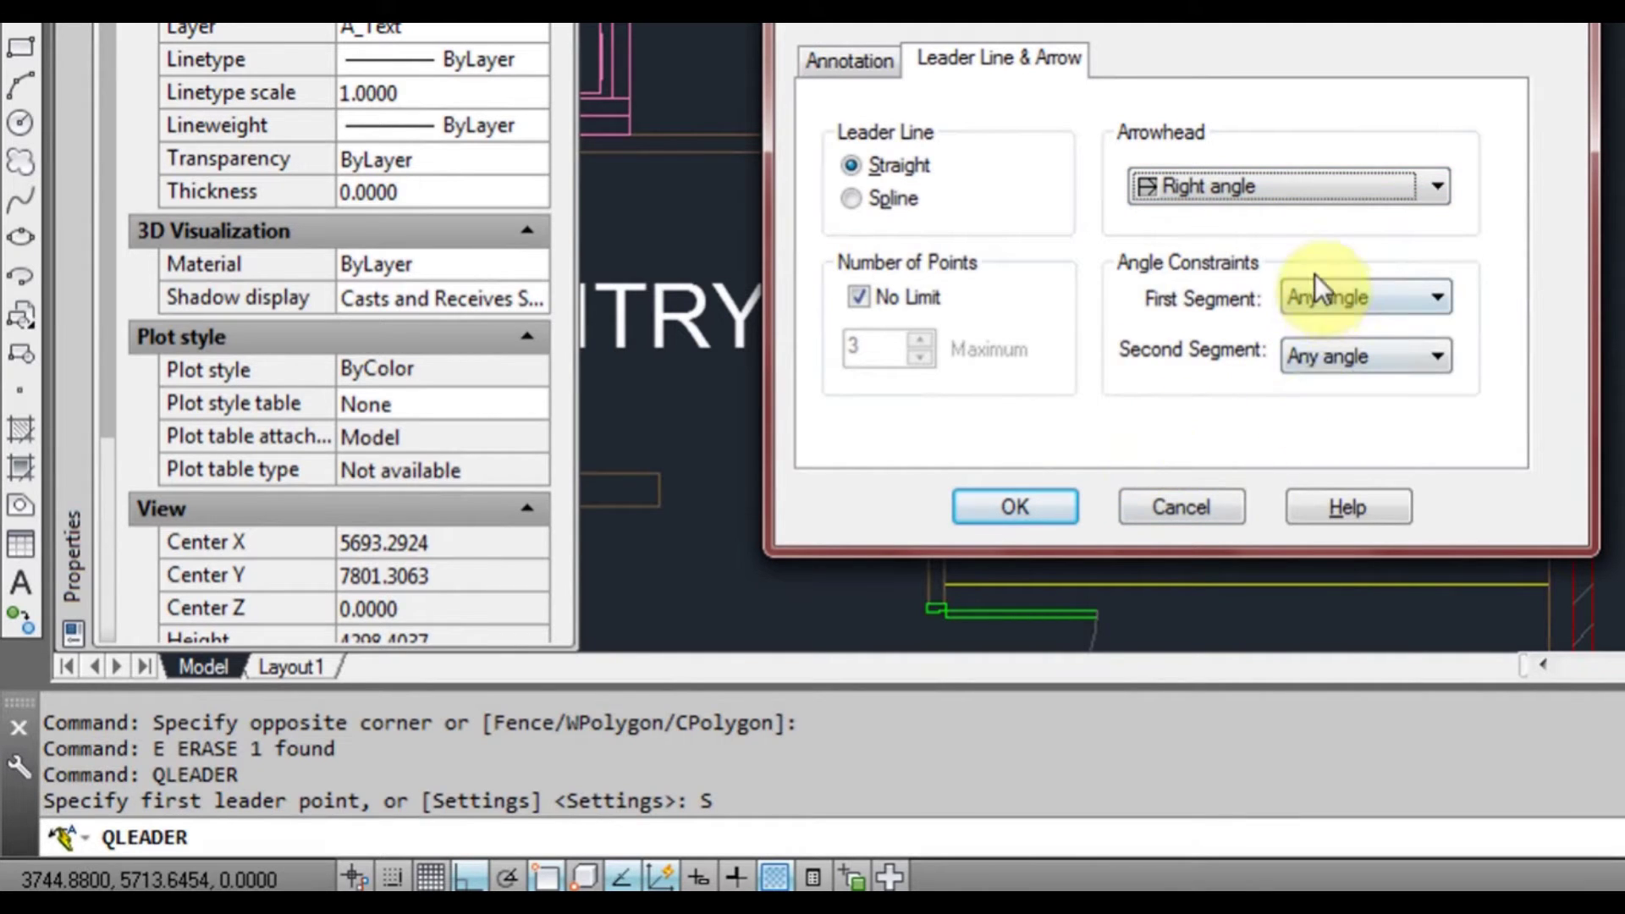
click(1013, 507)
- Draw the U-shaped quick leader from the stair's diagonal line around the landing to the first tread's midpoint beside UP
click(1290, 100)
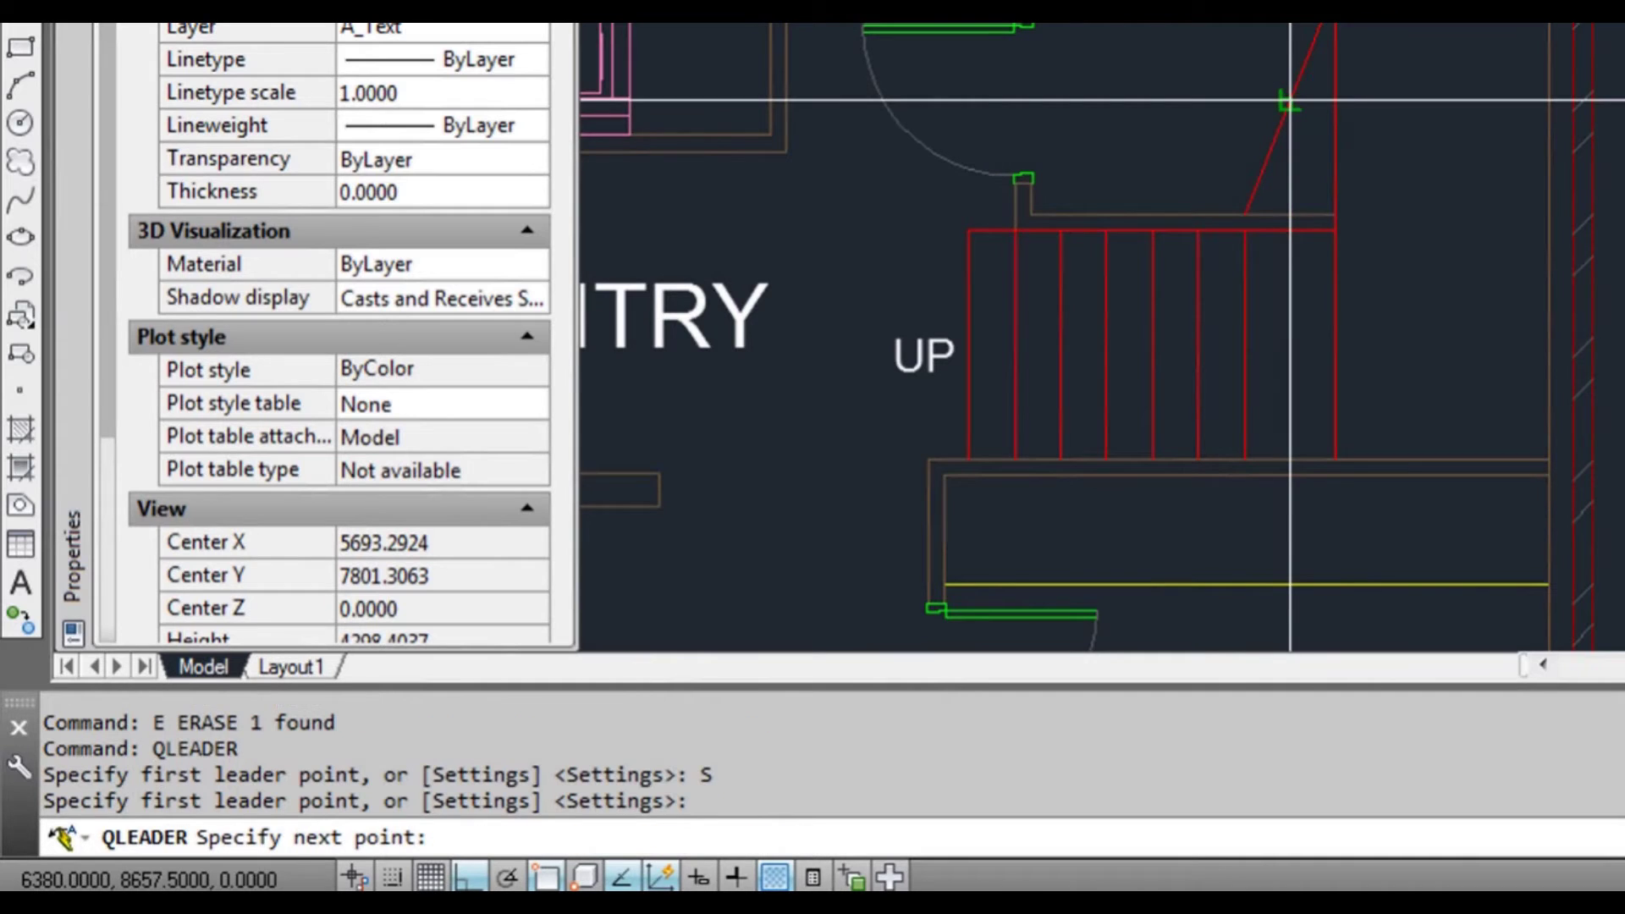
click(1447, 103)
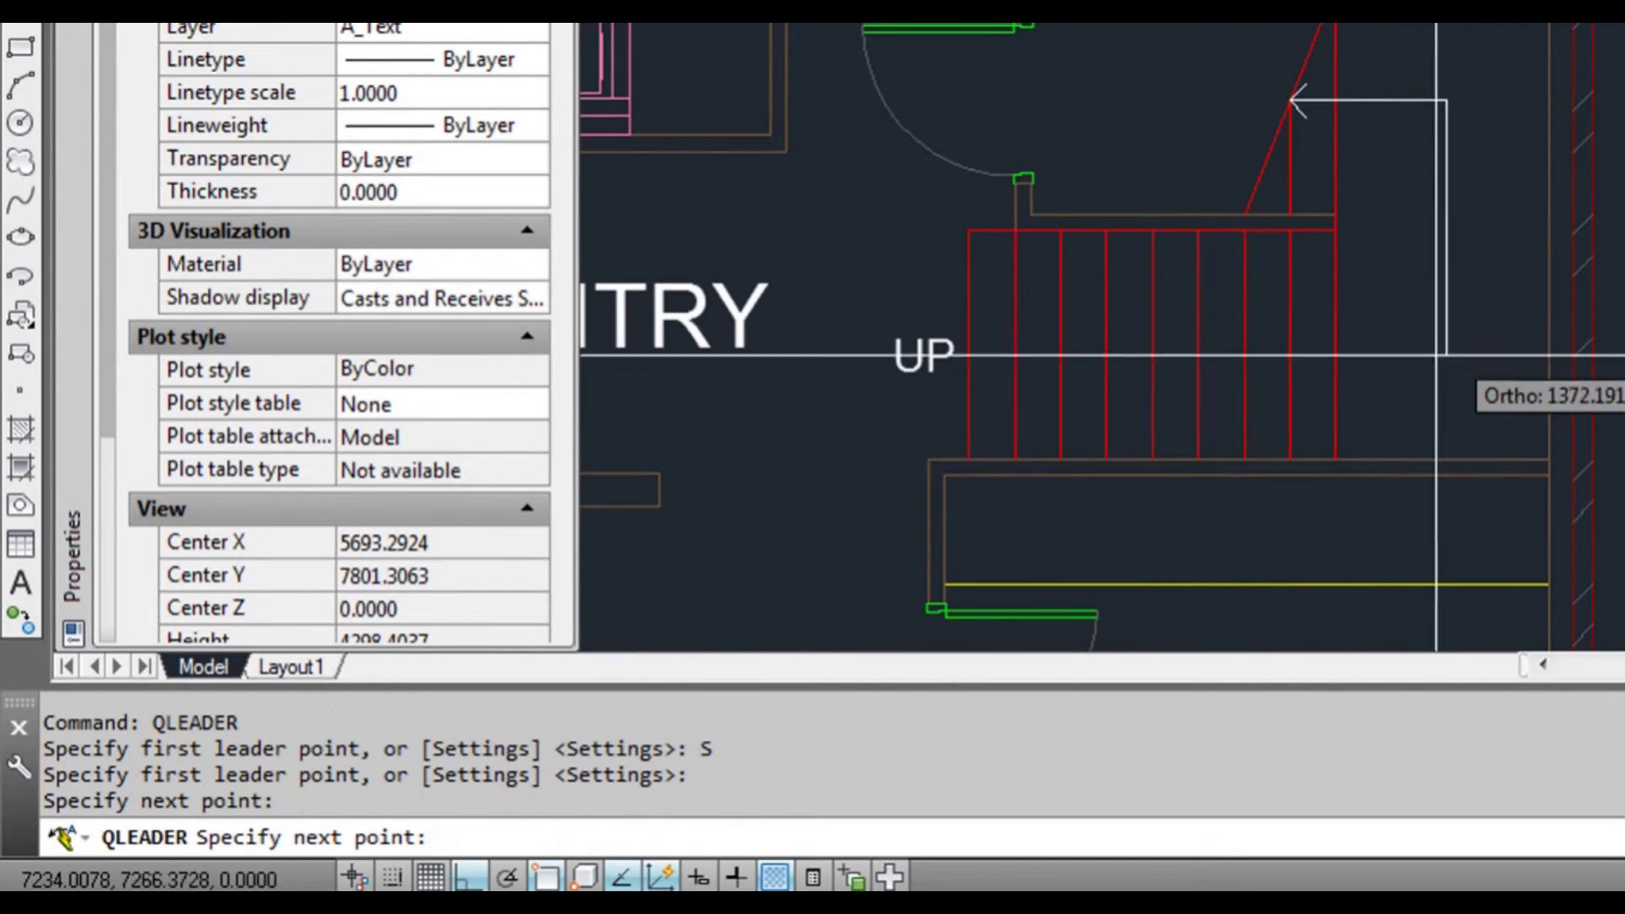
click(1361, 345)
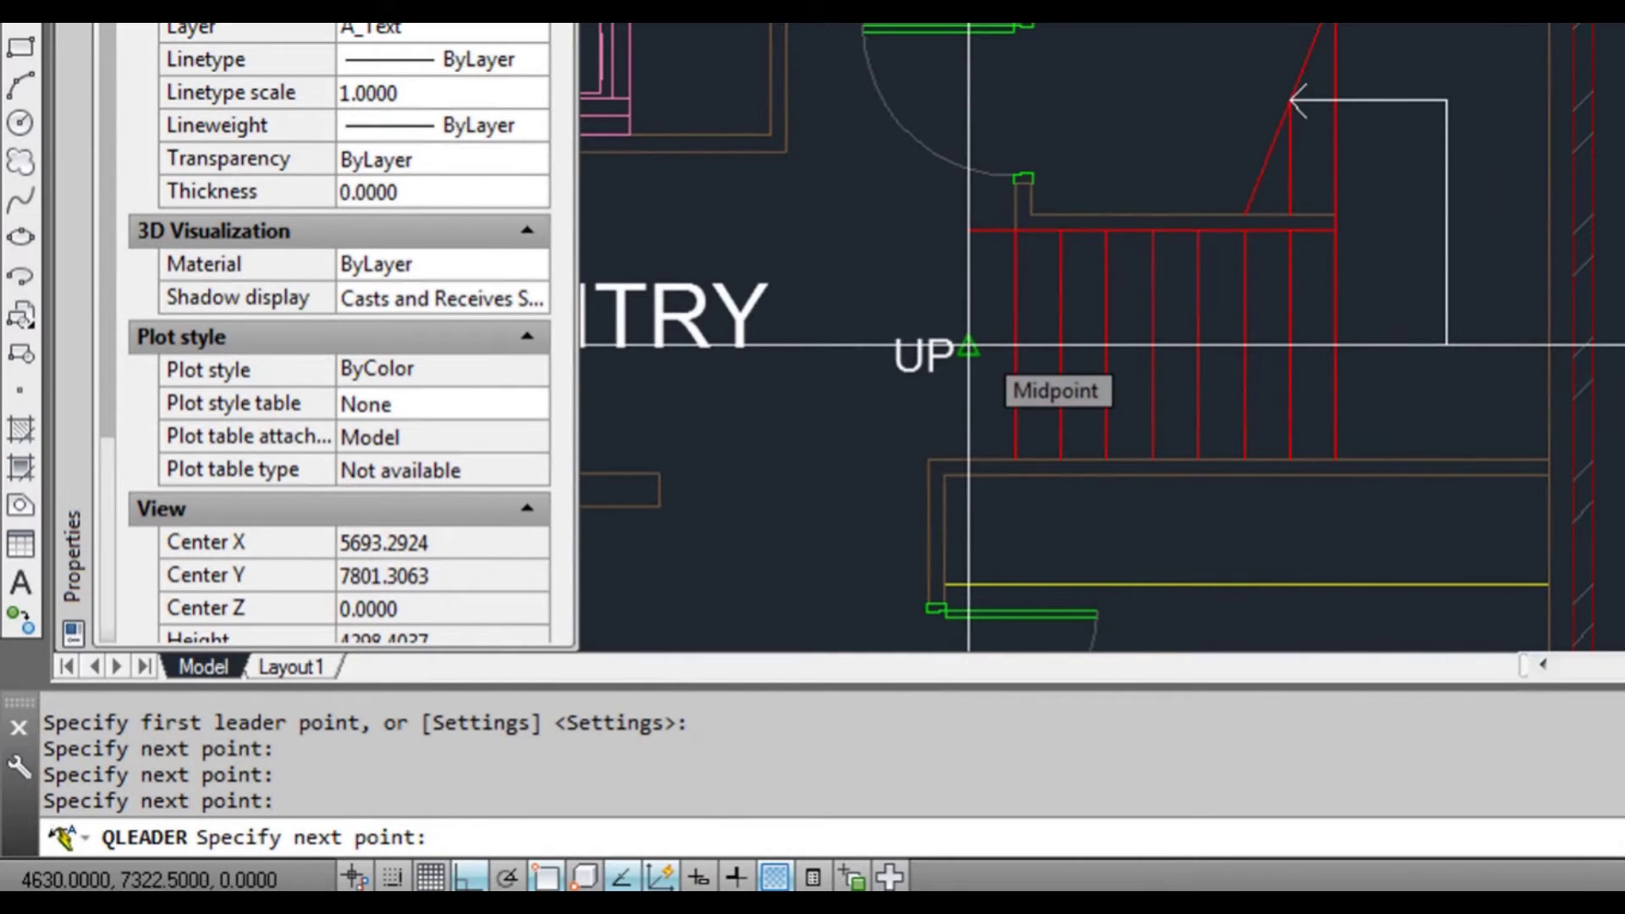
click(969, 346)
scroll(1395, 96, up, 2)
scroll(1396, 96, down, 3)
- Select the stair direction leader and examine its vertices, path and arrowhead, then deselect it
click(1457, 115)
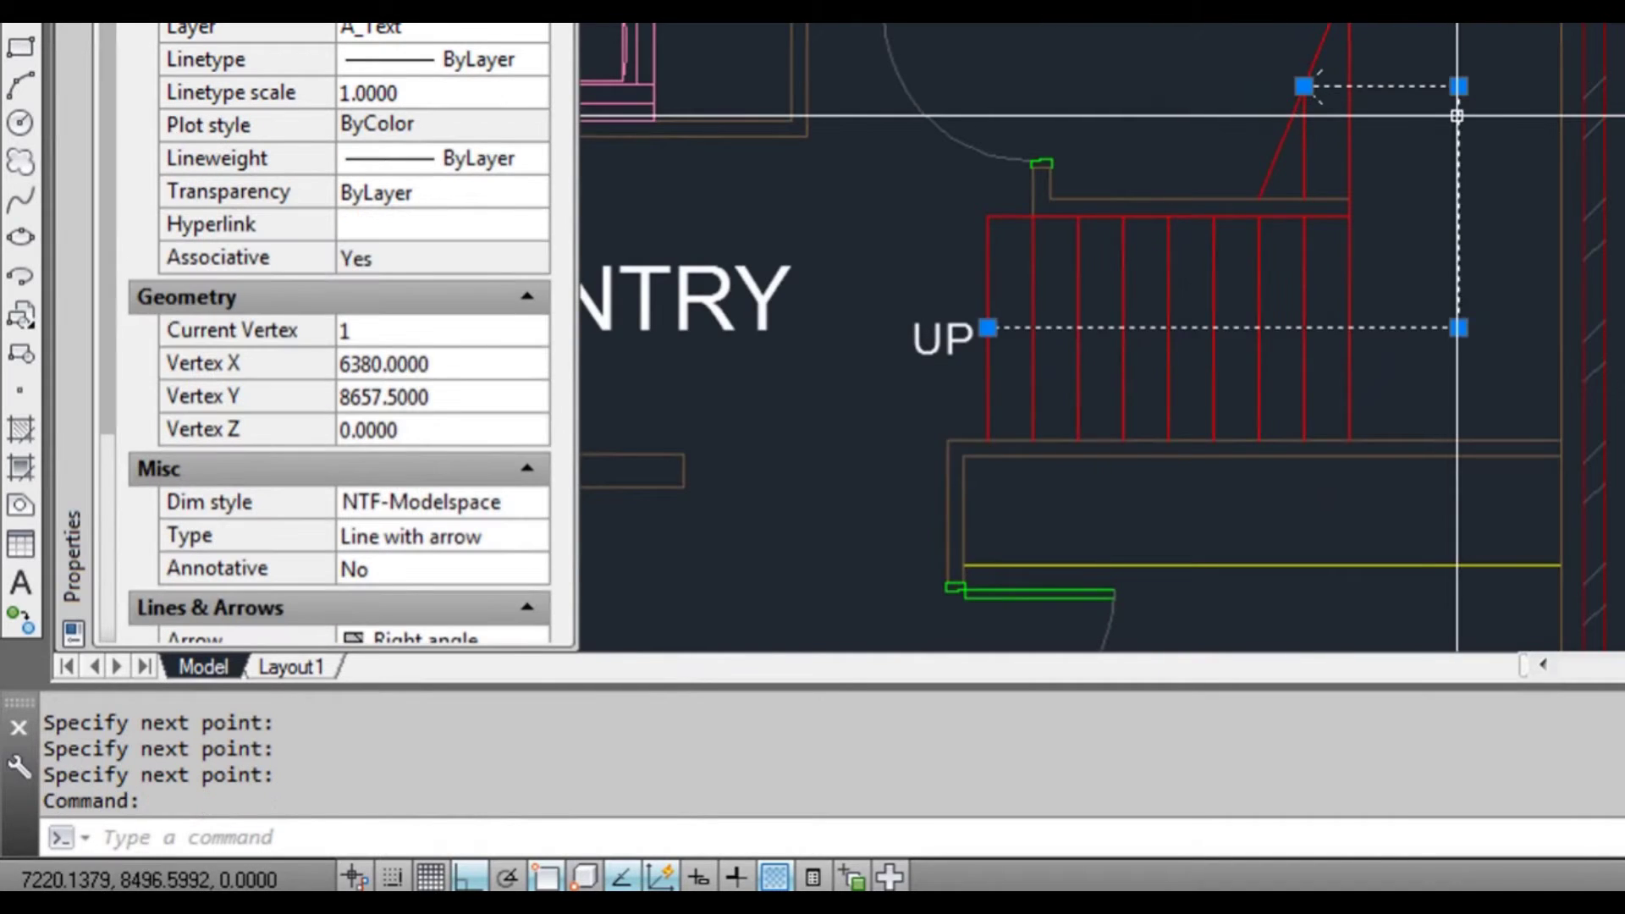
scroll(1443, 131, up, 2)
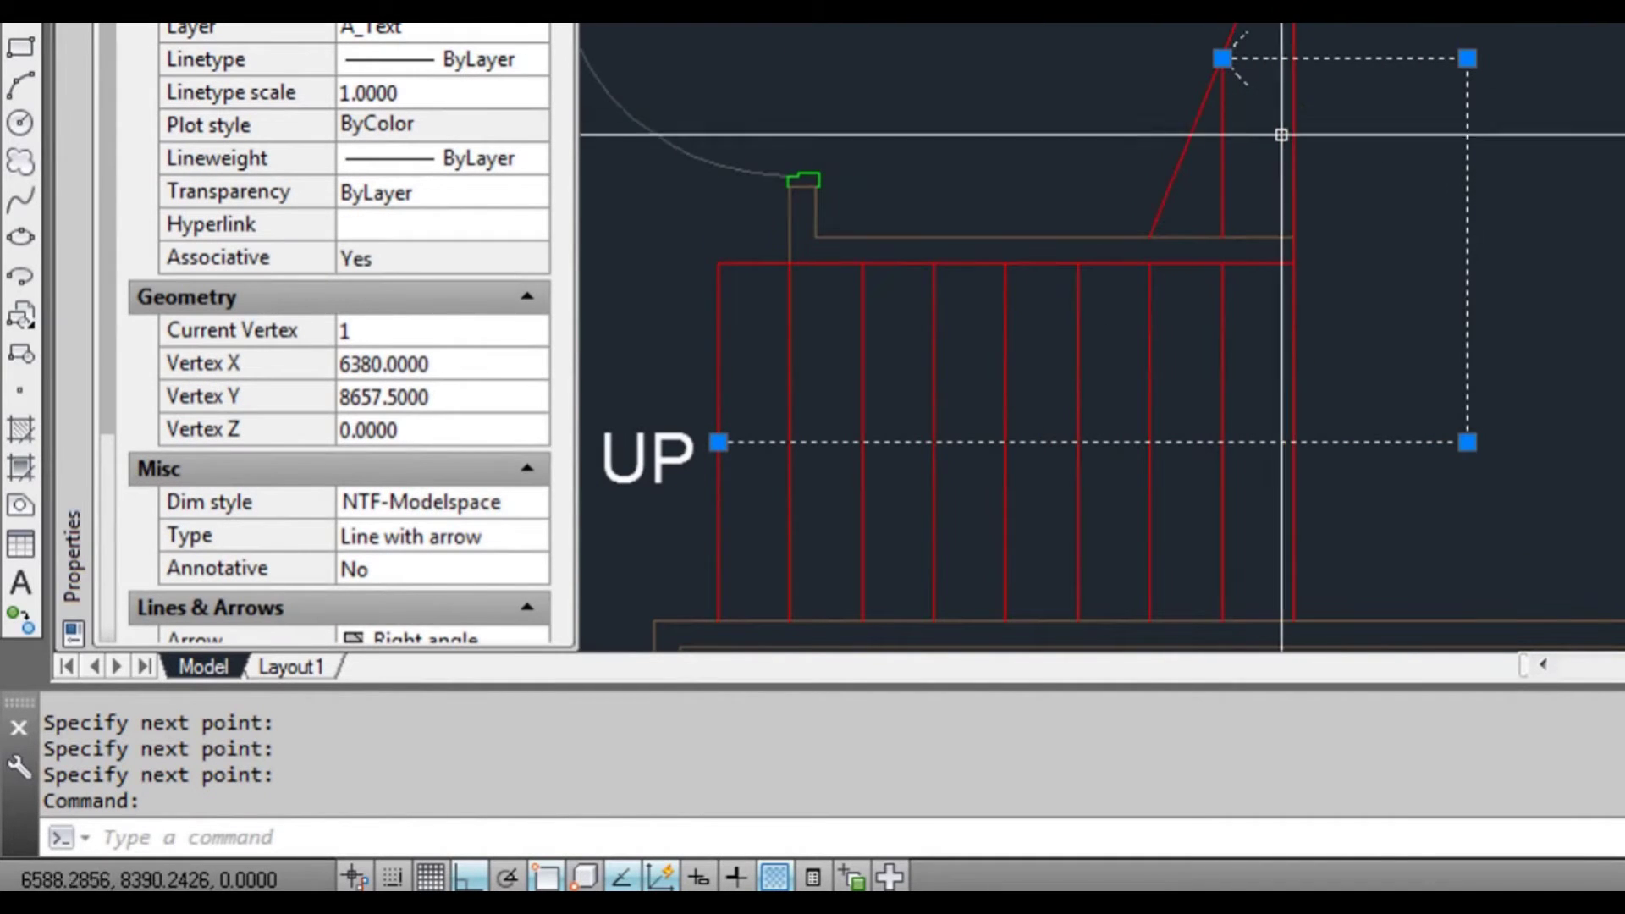
middle_drag(1282, 135, 1352, 124)
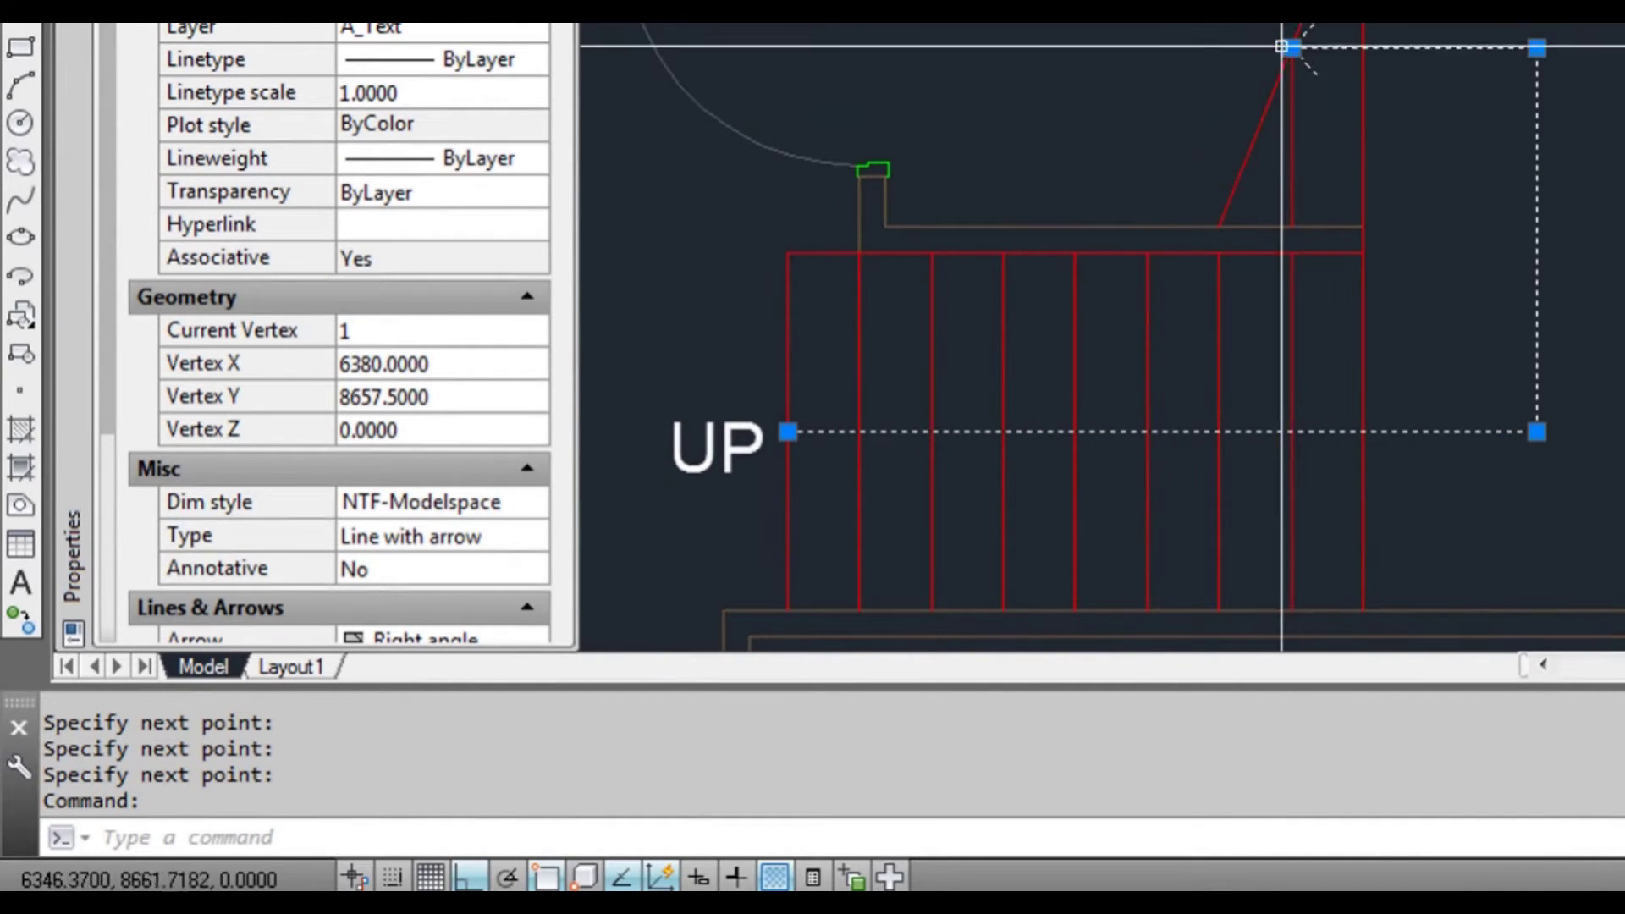
key(Escape)
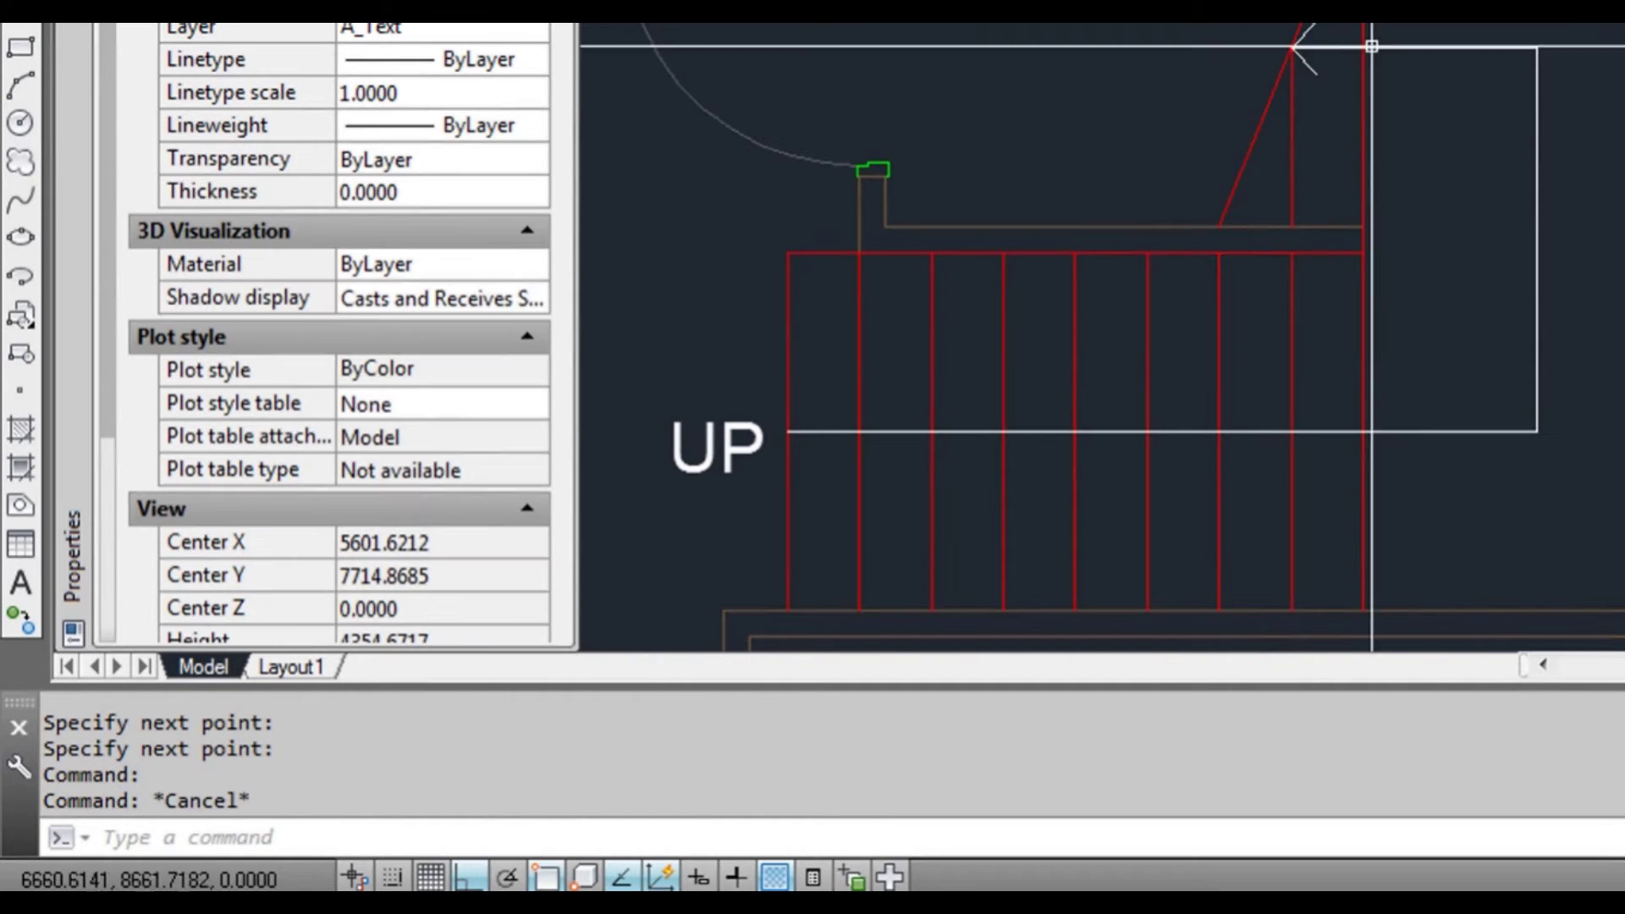
scroll(1444, 189, down, 2)
scroll(1488, 211, up, 2)
scroll(1531, 277, down, 2)
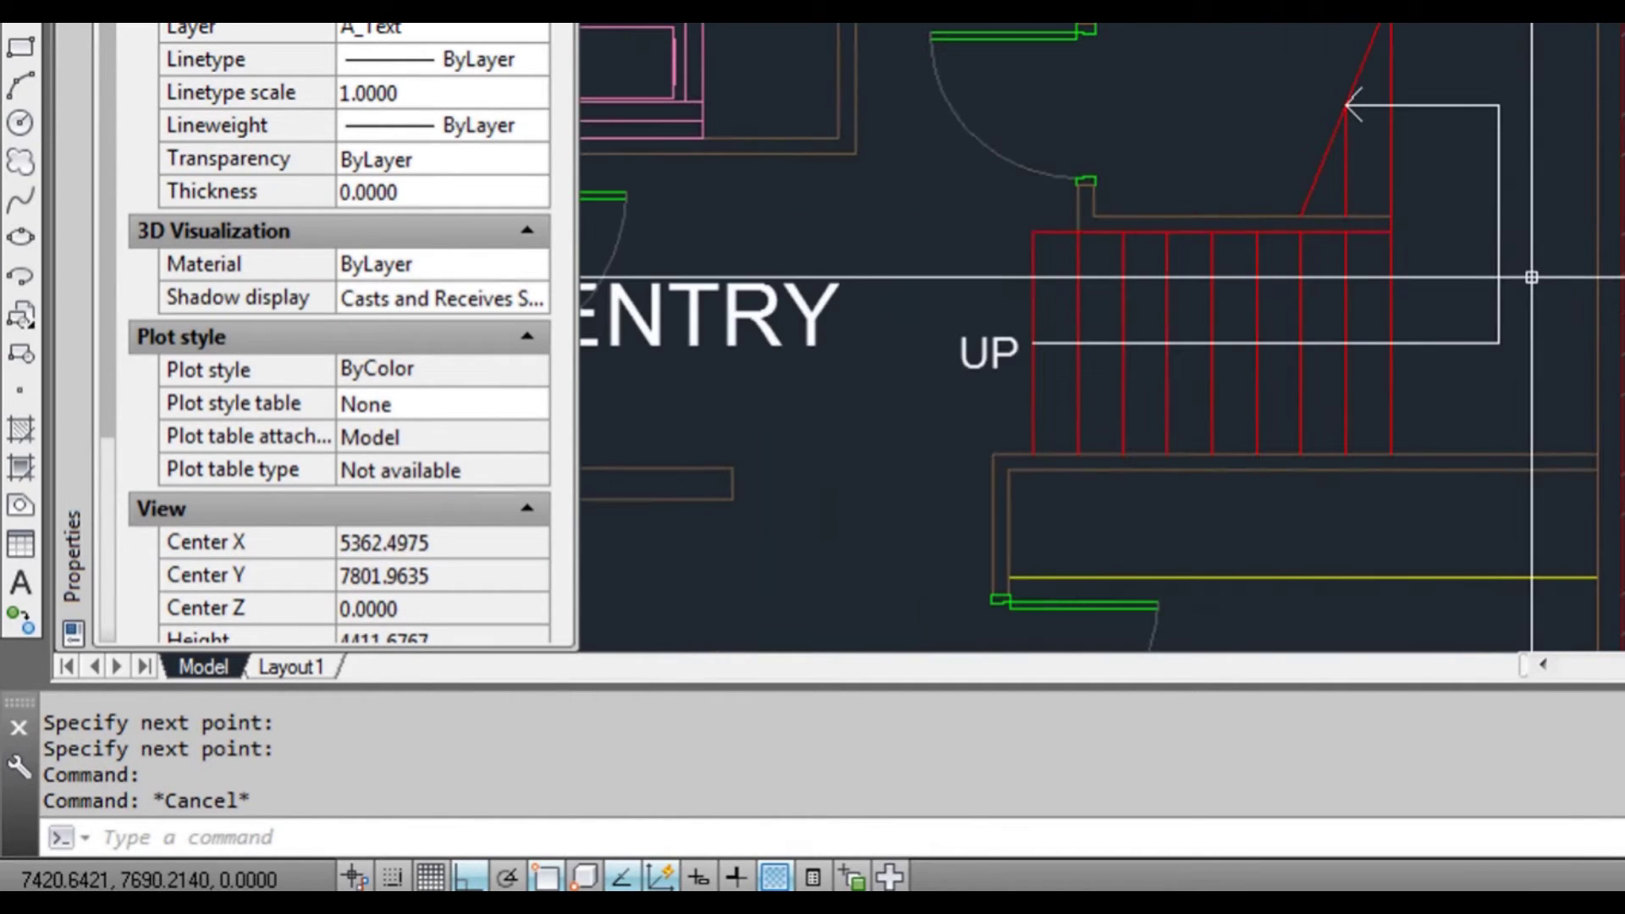
- Set the quick leader's line type to Spline in the leader settings
scroll(1375, 356, down, 2)
middle_drag(1445, 362, 1289, 292)
scroll(1287, 254, up, 2)
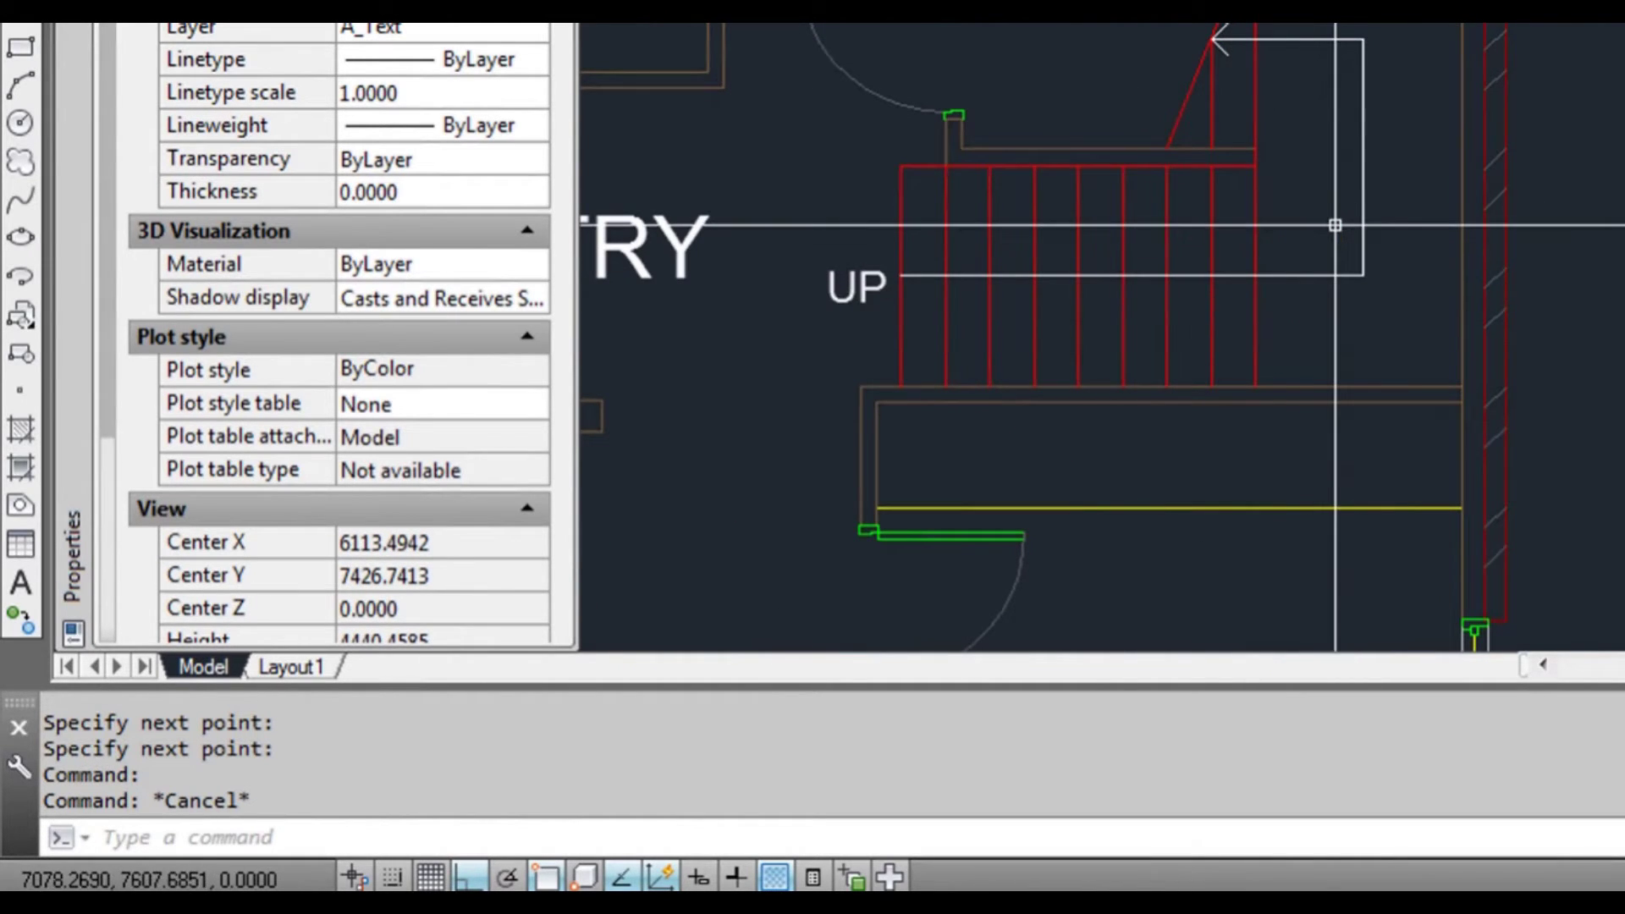
text(LEAD)
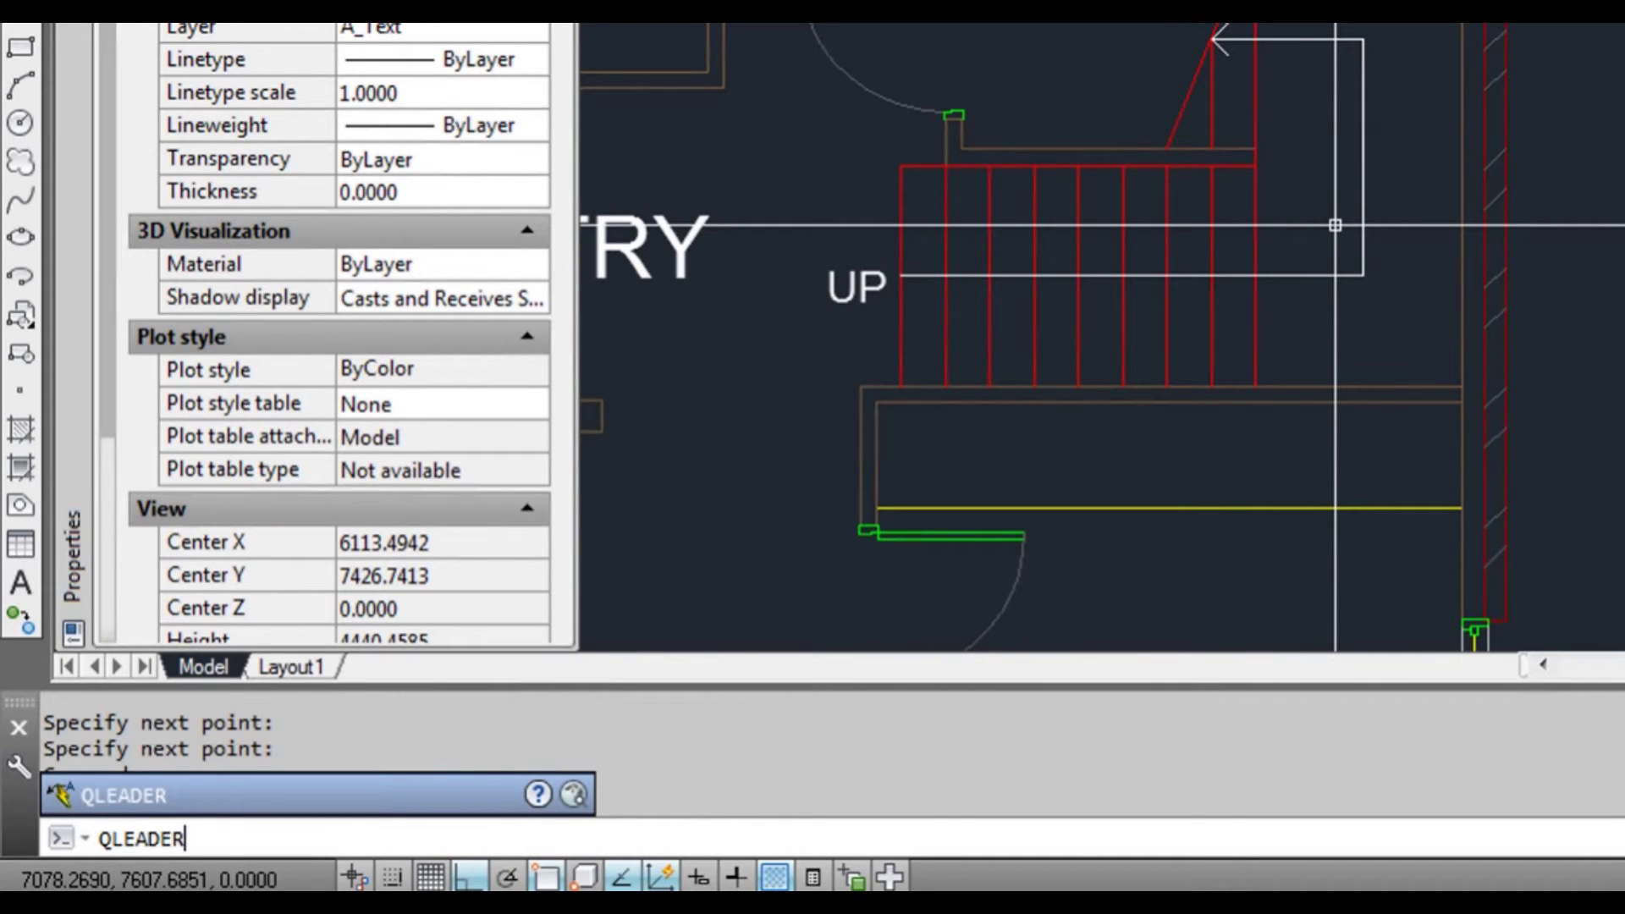
text(ER)
key(Return)
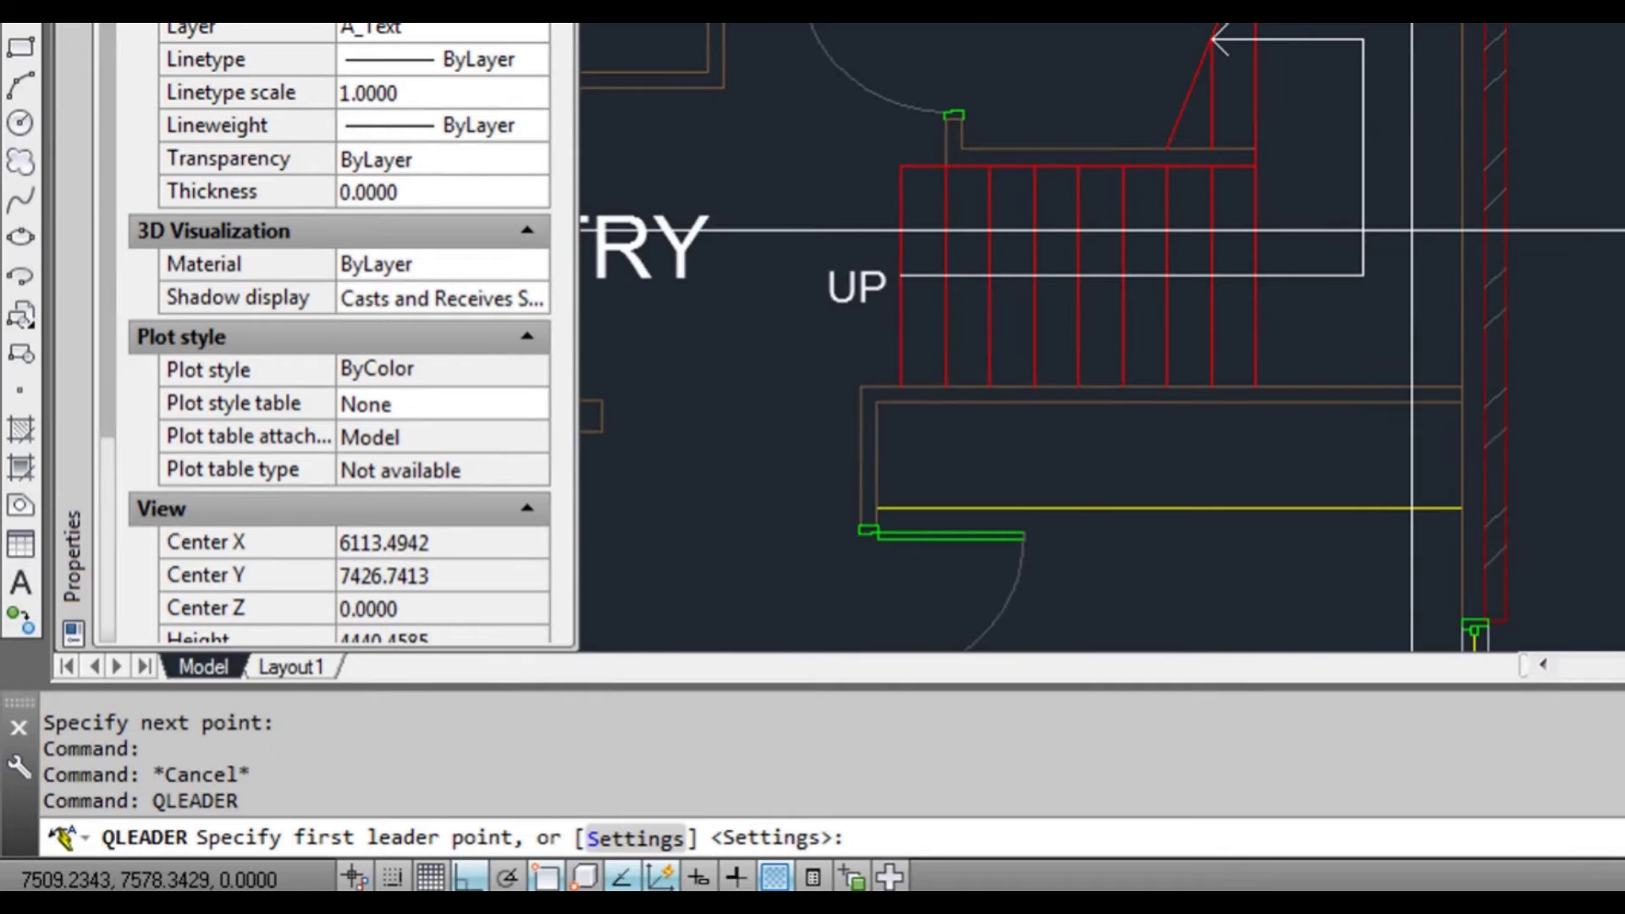
scroll(1430, 231, down, 2)
text(S)
key(Return)
click(891, 206)
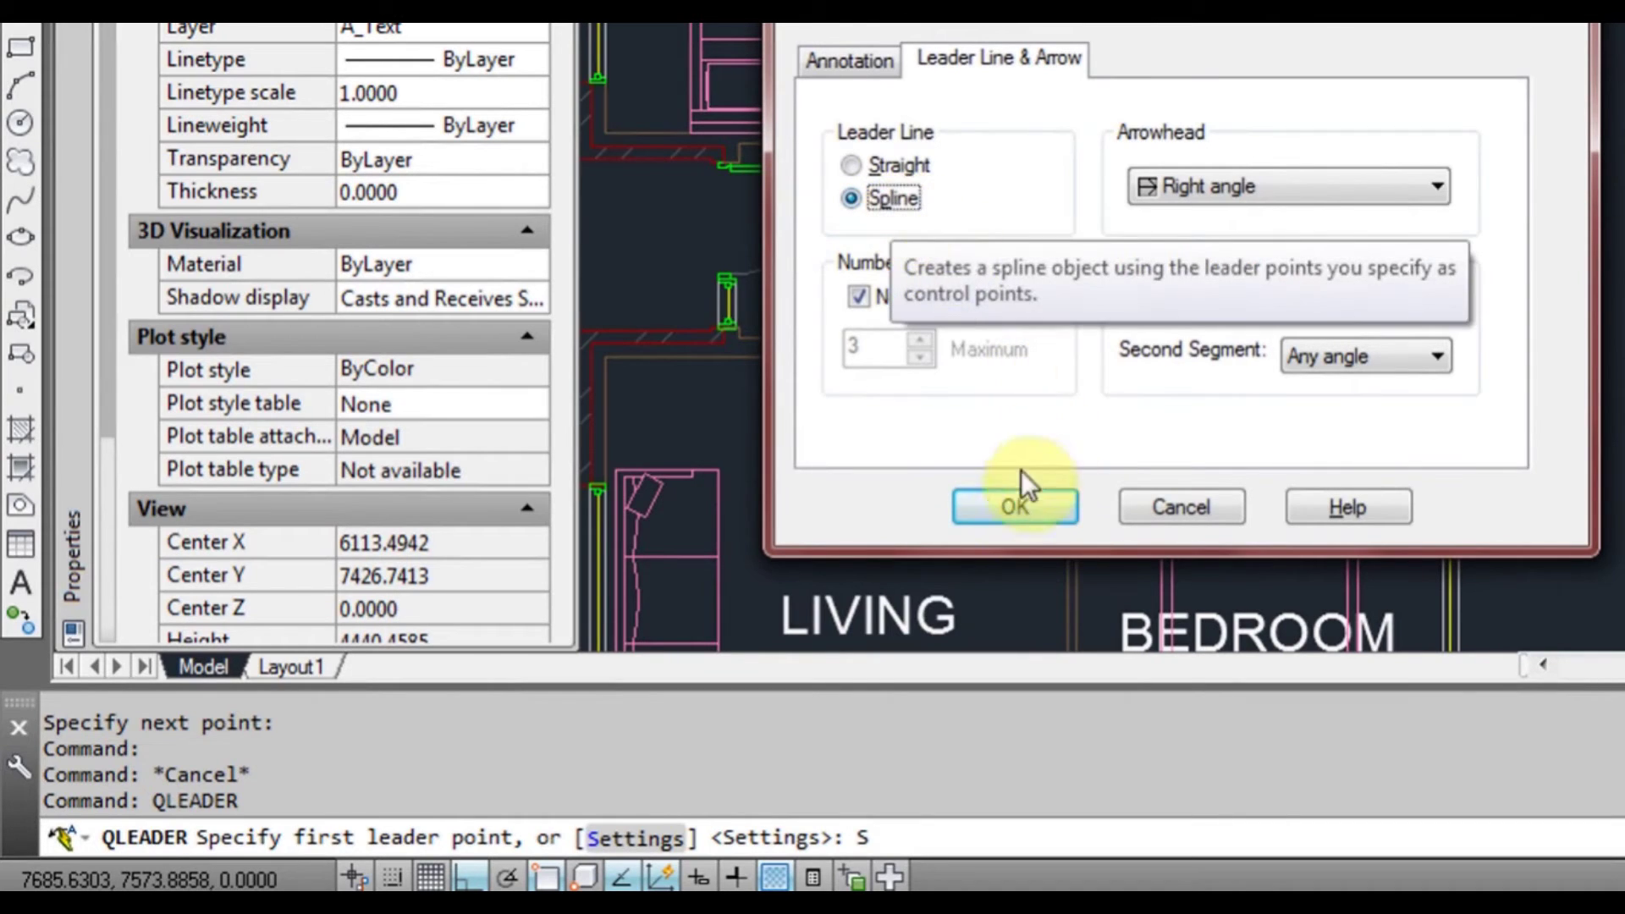
click(1011, 510)
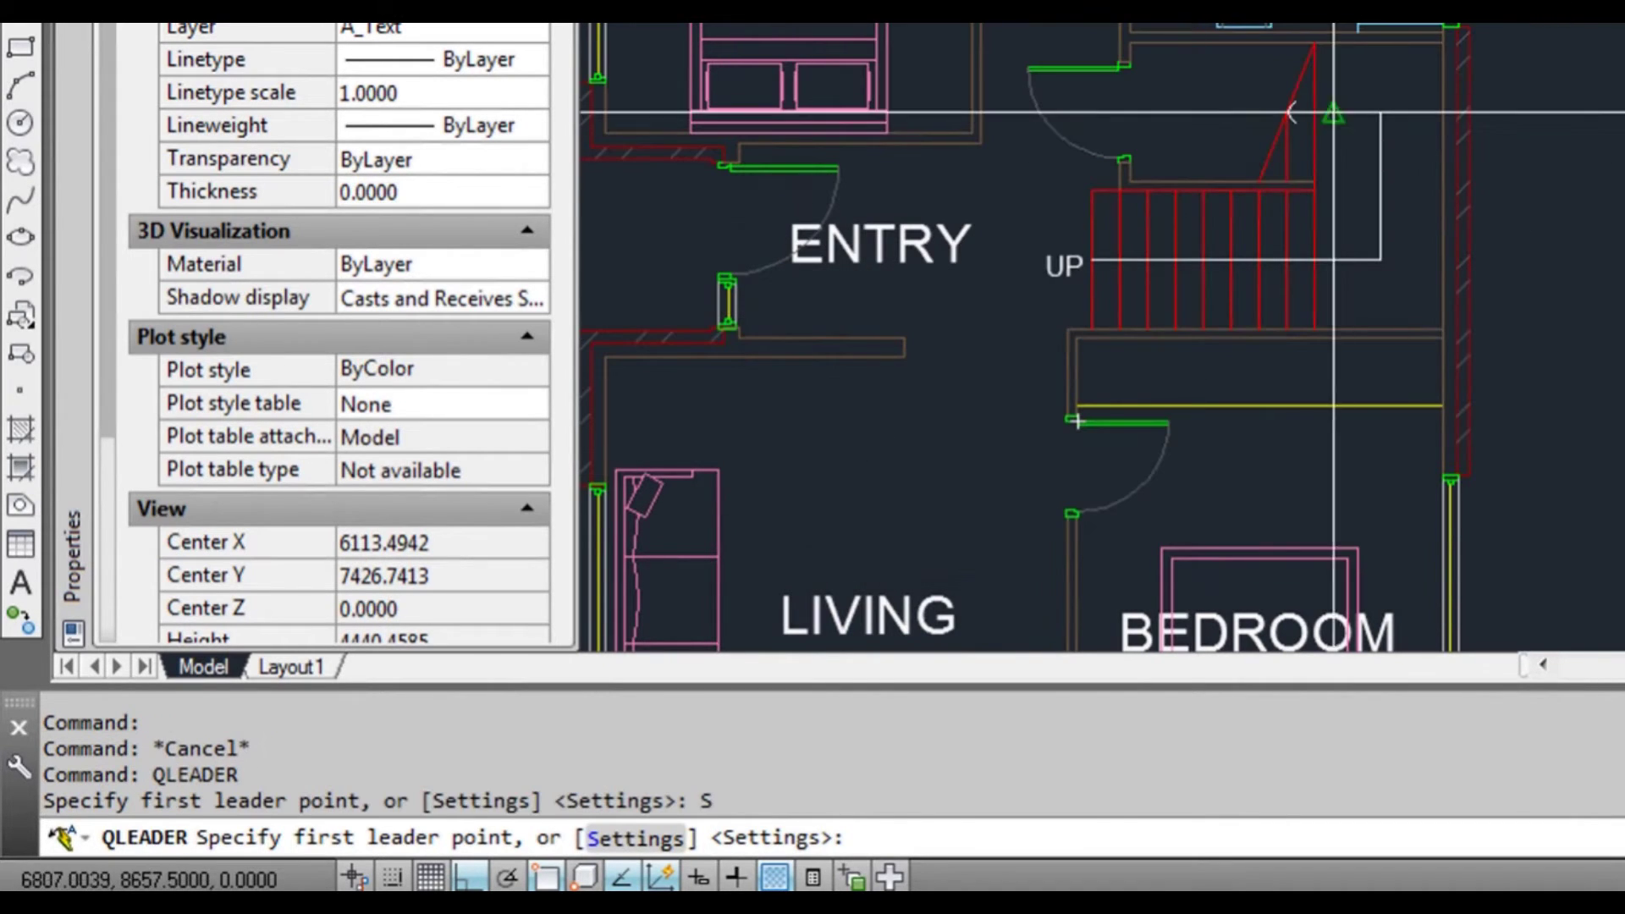
- Draw a spline quick leader from the stair arrow tip through the straight leader's corners to the first tread beside UP
click(1288, 113)
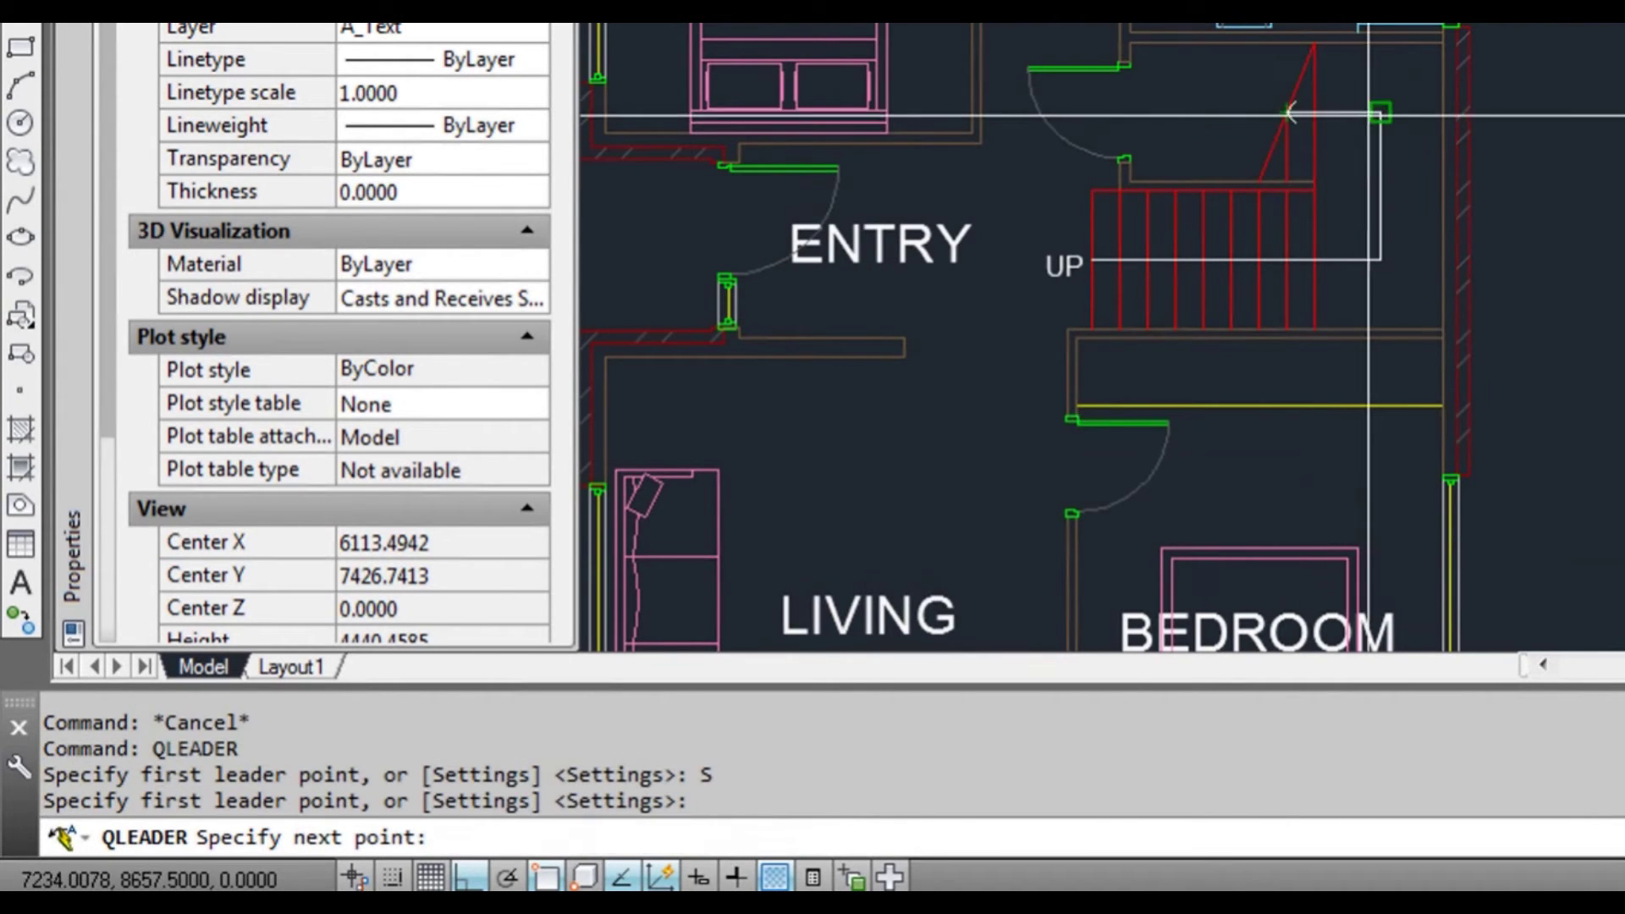
click(1381, 260)
click(1093, 265)
key(Return)
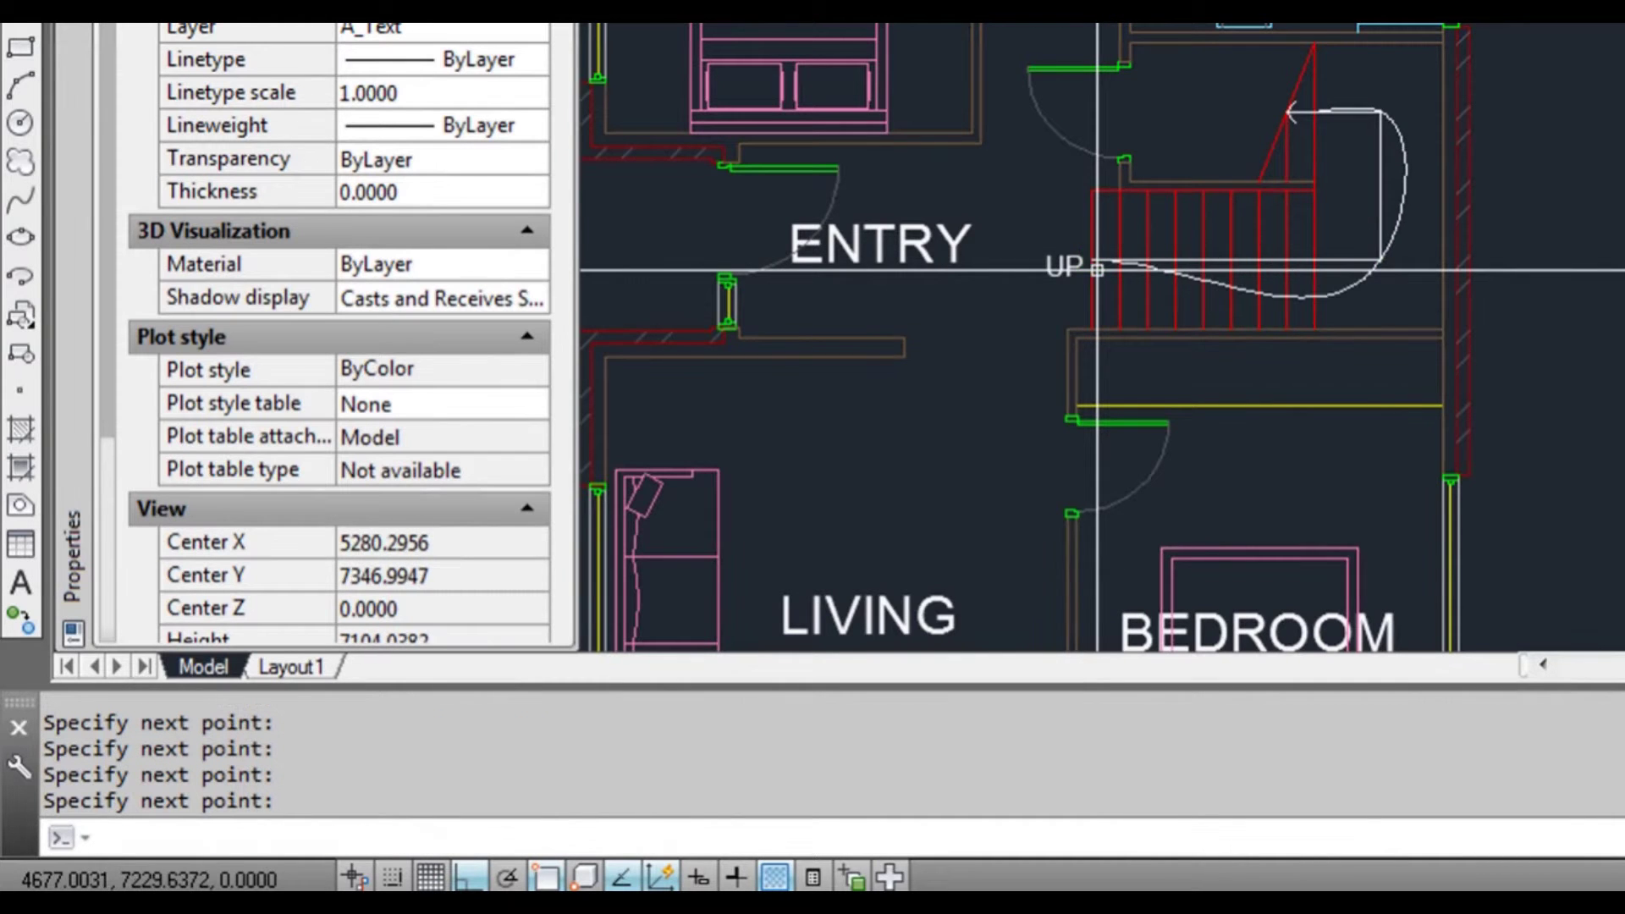
- Move the spline leader outside the building, beside the exterior wall next to the stairs
scroll(1396, 265, up, 2)
click(1371, 265)
click(1369, 262)
key(space)
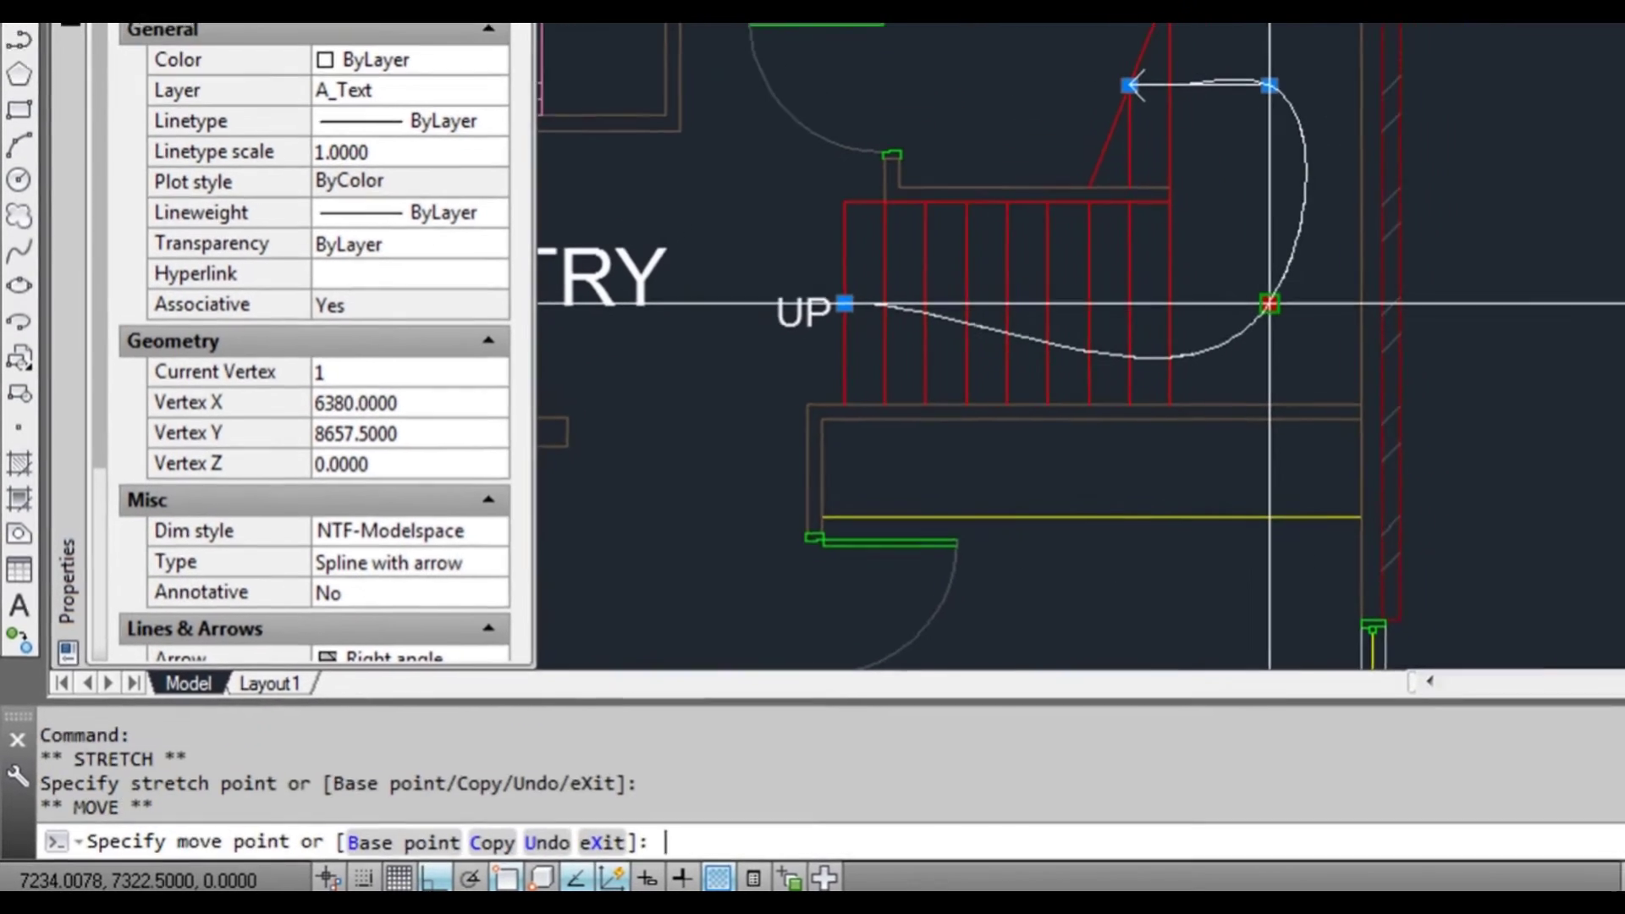
click(1576, 387)
middle_drag(1592, 410, 1408, 432)
key(Escape)
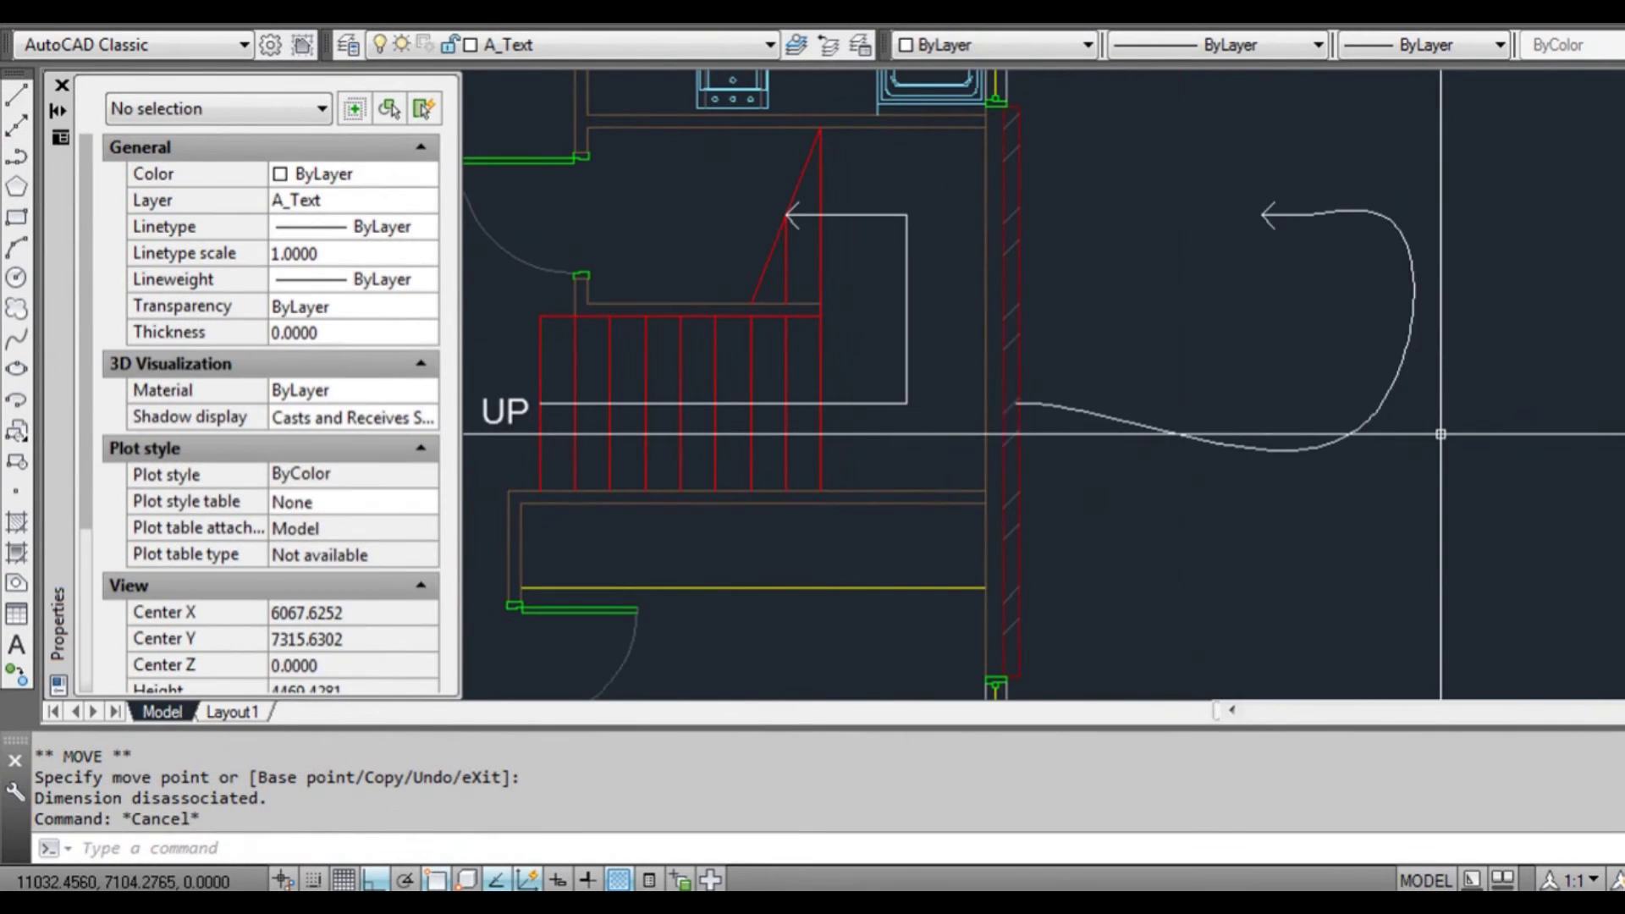
- Select the spline leader to examine its control vertices and curve, then deselect it
scroll(1441, 434, down, 2)
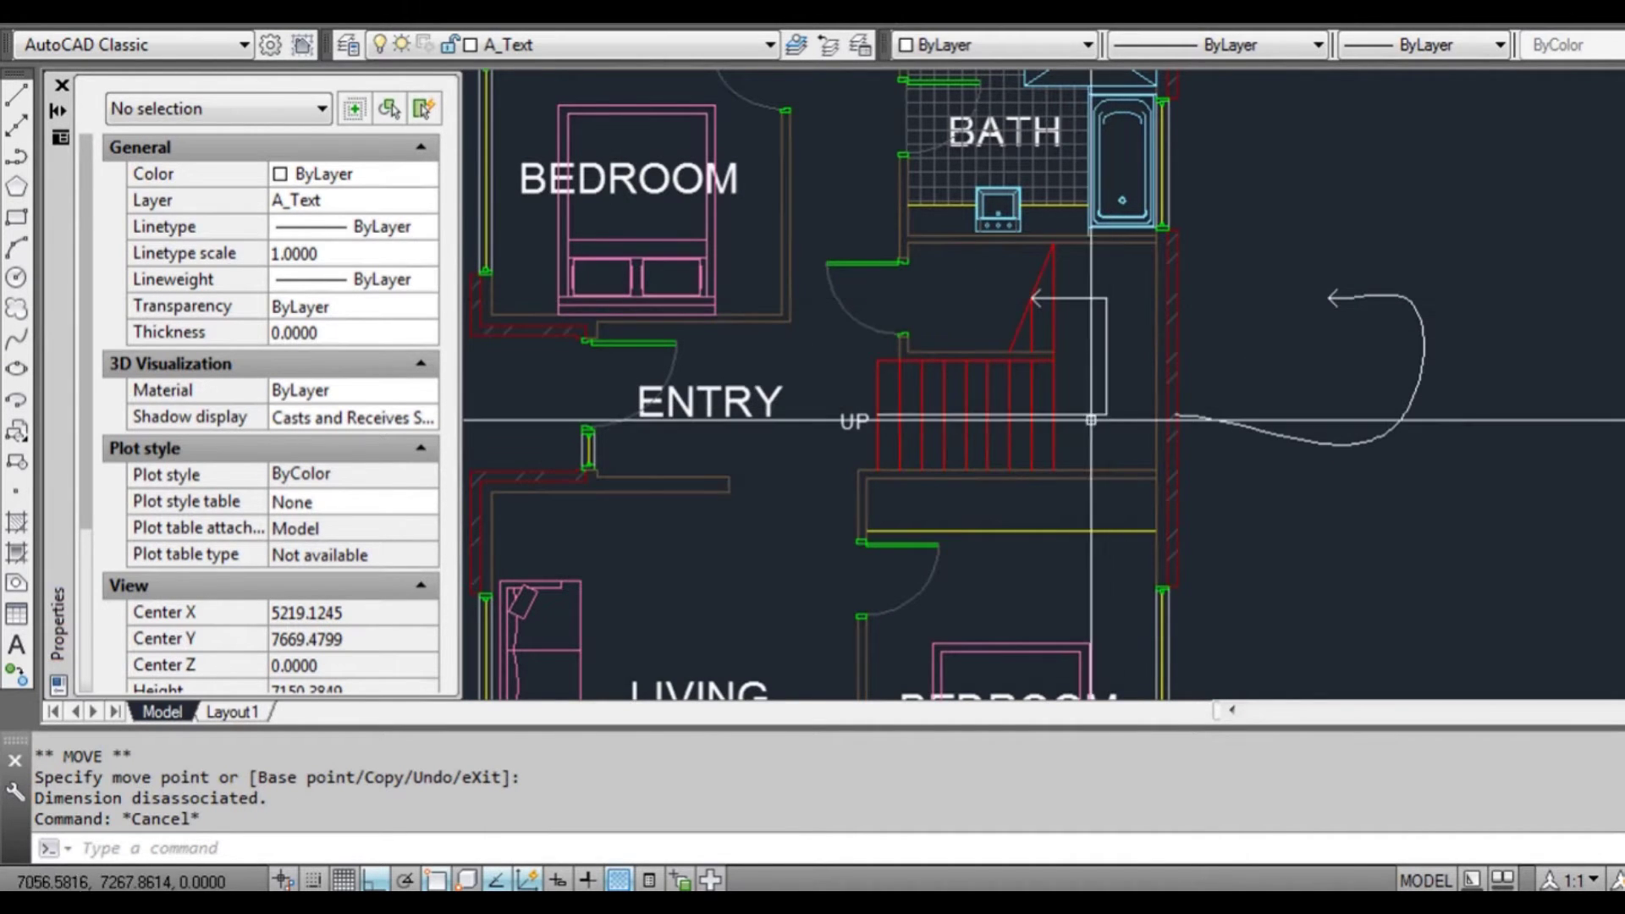
click(1398, 451)
click(1362, 422)
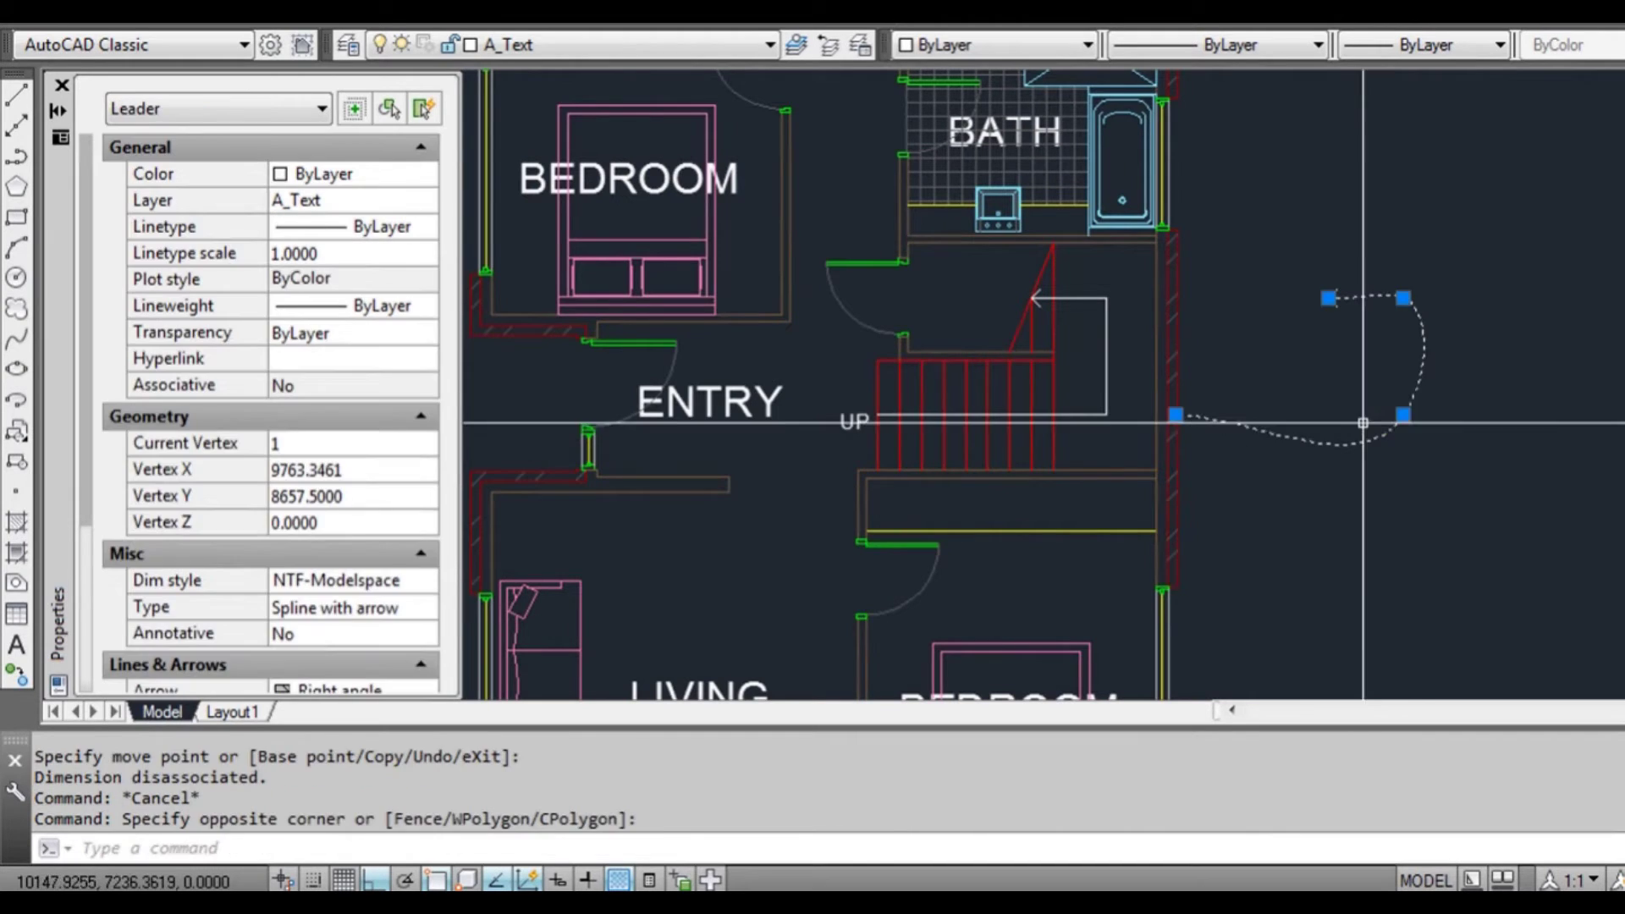
key(Escape)
scroll(1445, 348, up, 2)
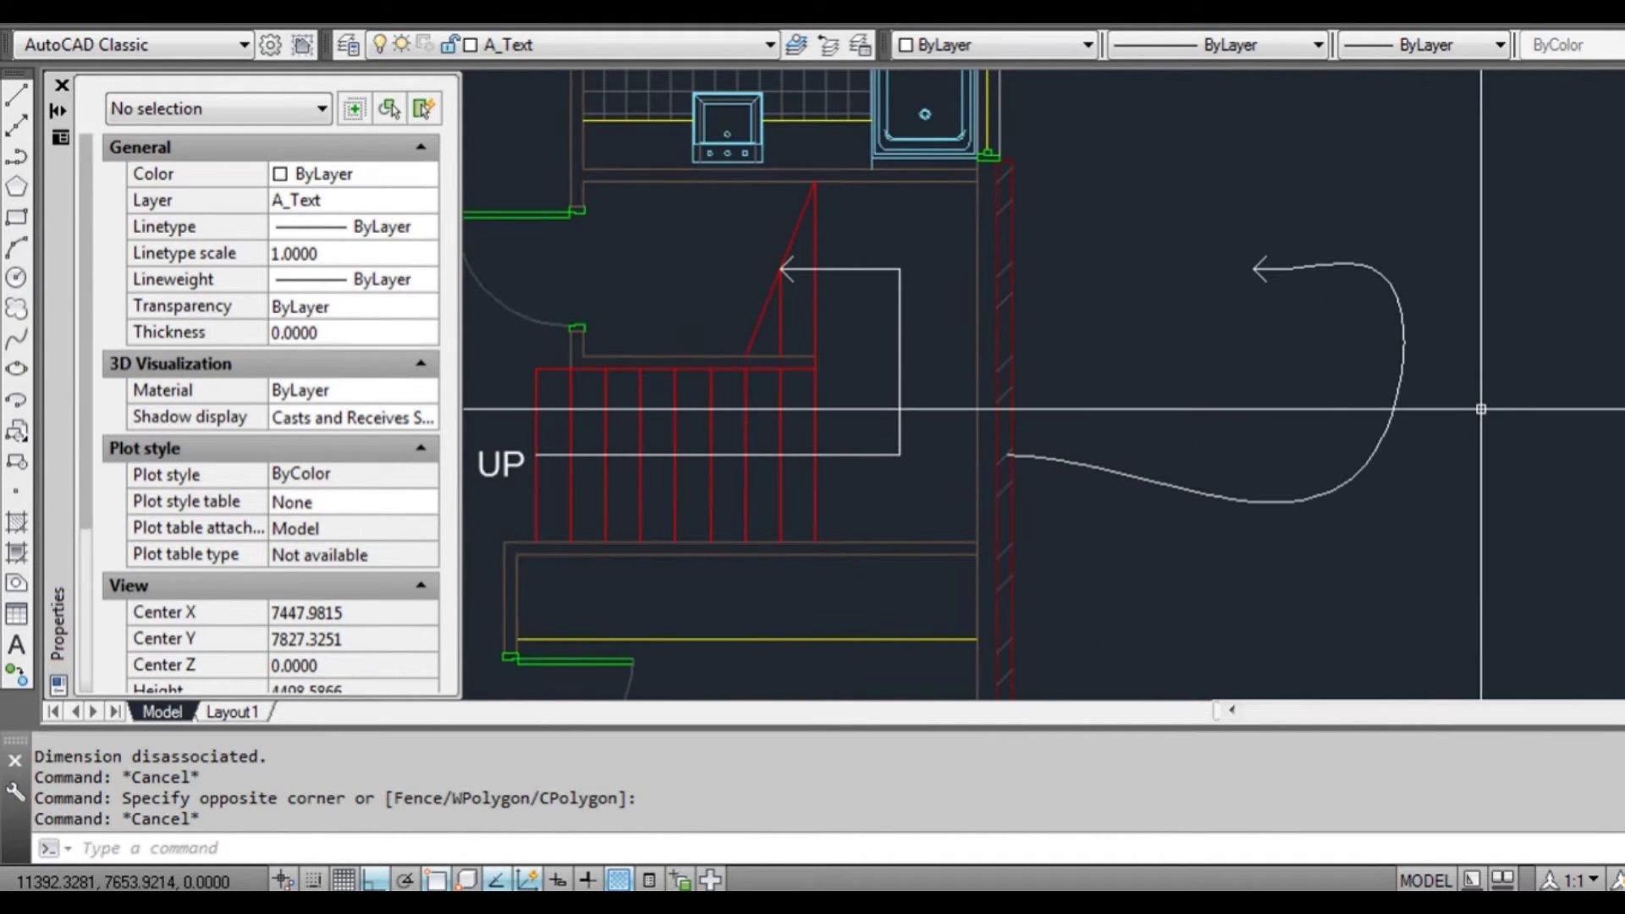
- Erase the spline leader beside the exterior wall
scroll(1477, 407, down, 2)
click(1435, 383)
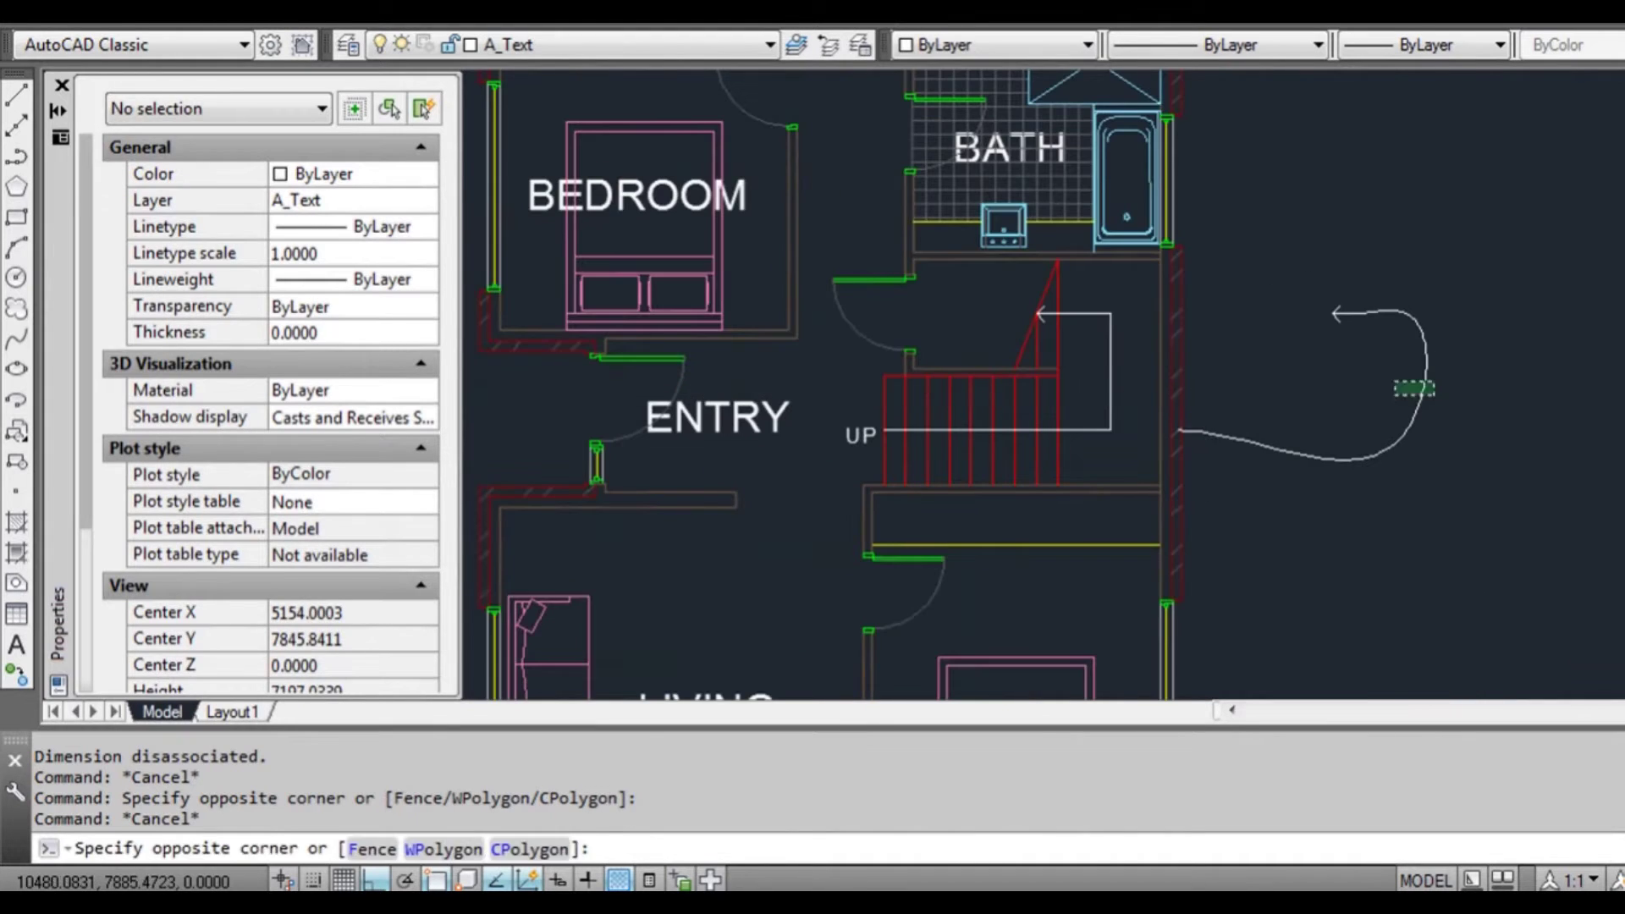
click(1425, 408)
text(e)
key(Return)
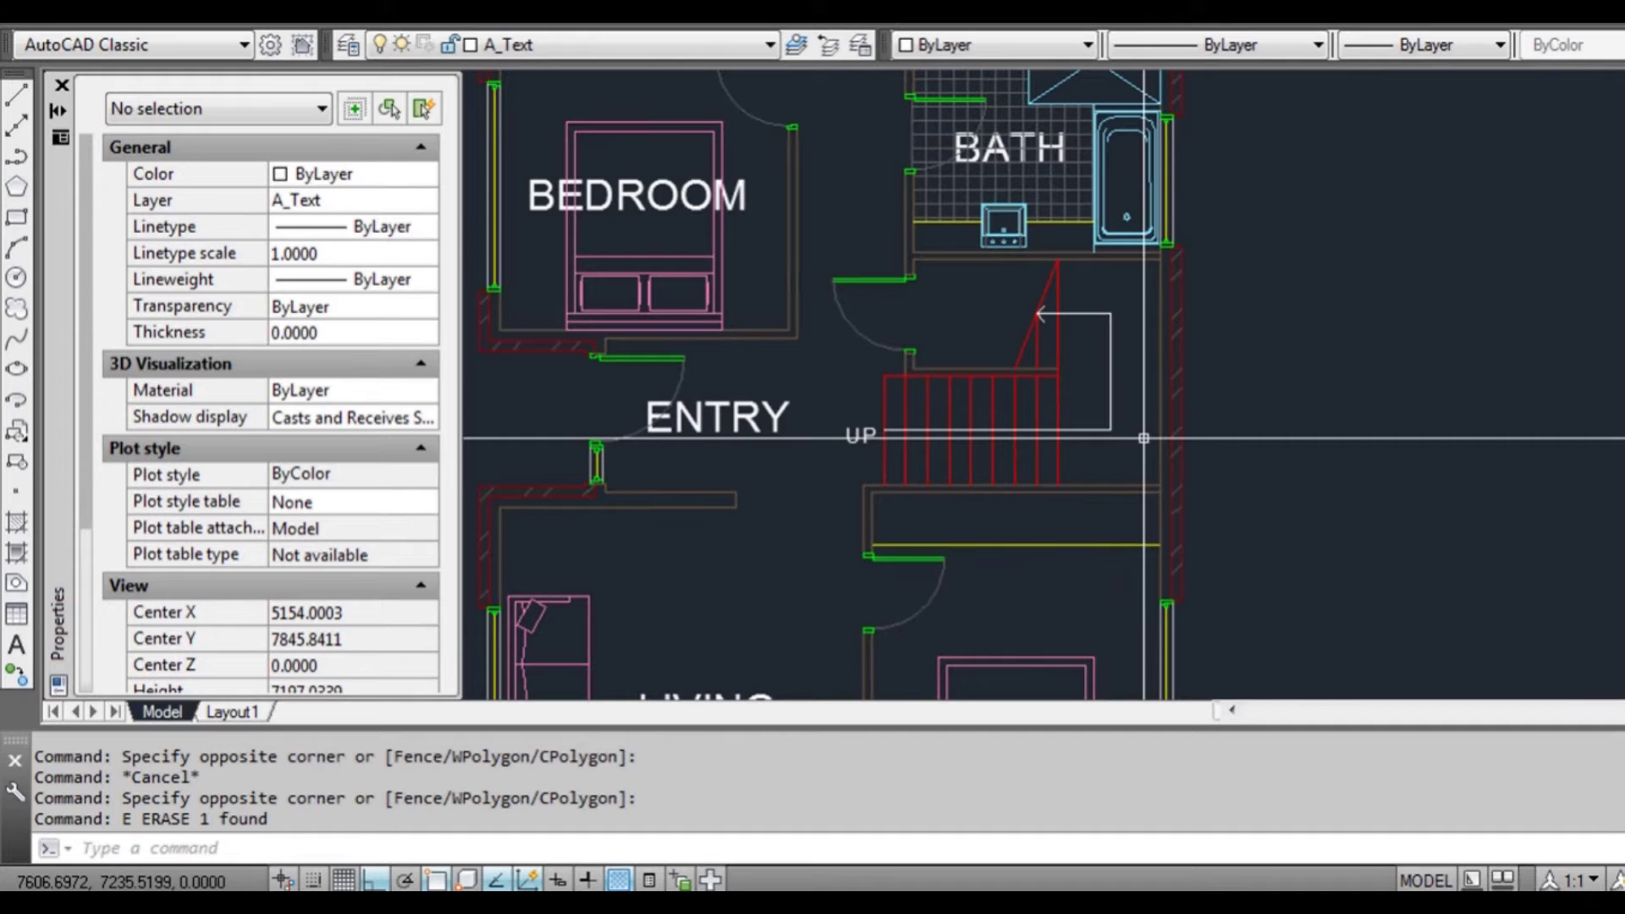
- Configure the quick leader settings with a straight leader line, MText annotation and Prompt for width turned off
mouse_move(1108, 421)
middle_down()
mouse_move(1176, 401)
mouse_move(1122, 400)
middle_up()
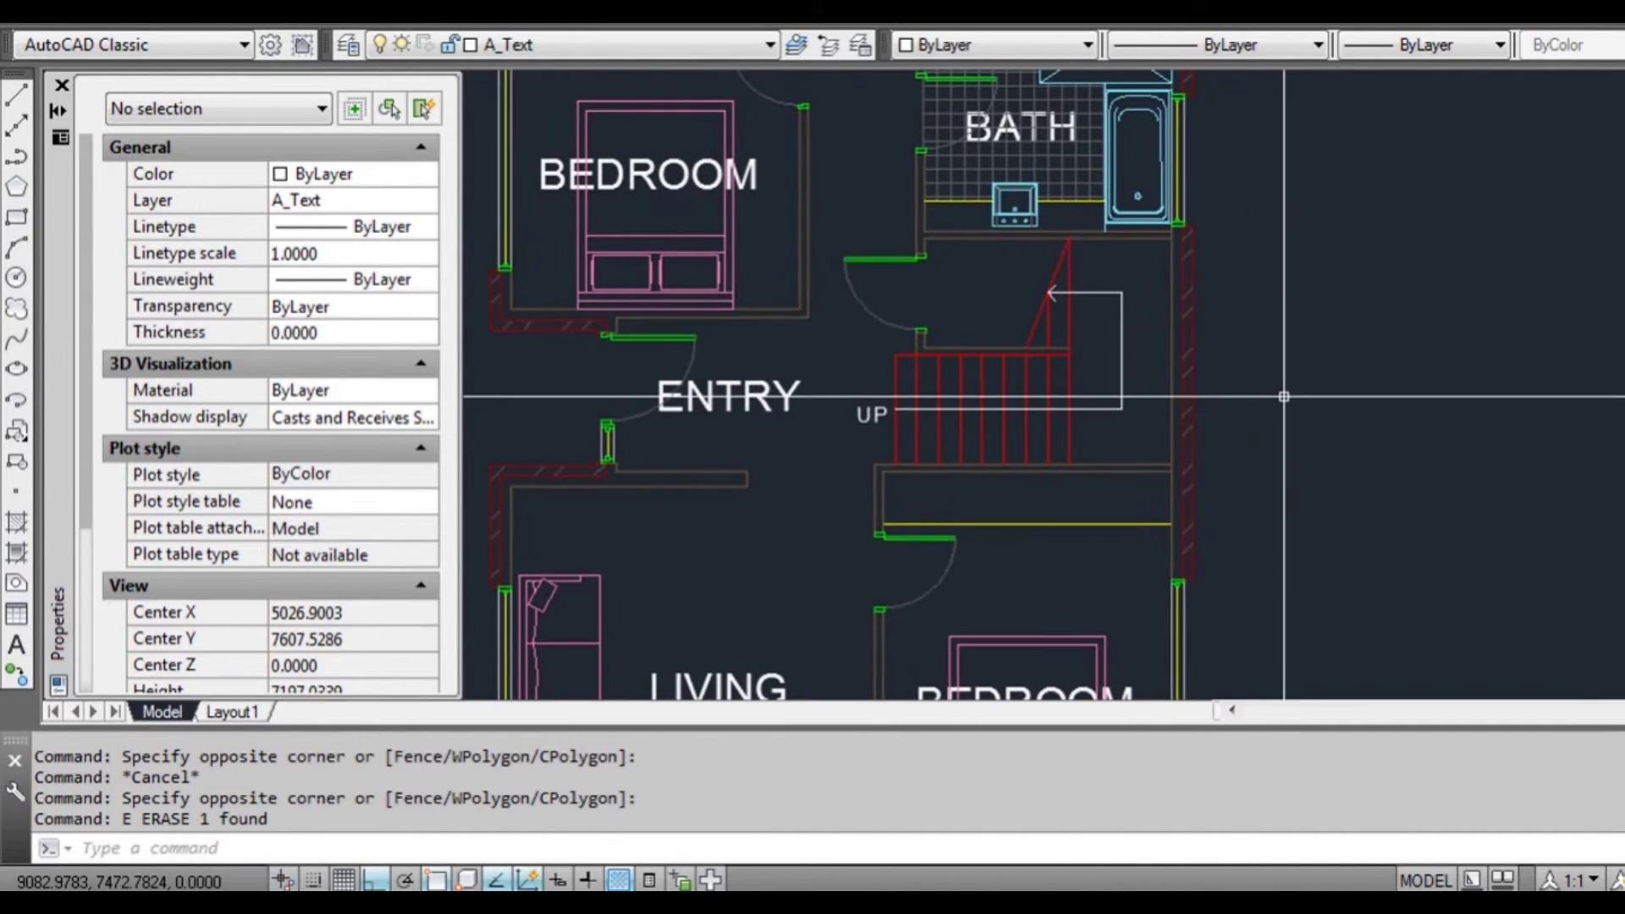
text(LEADER)
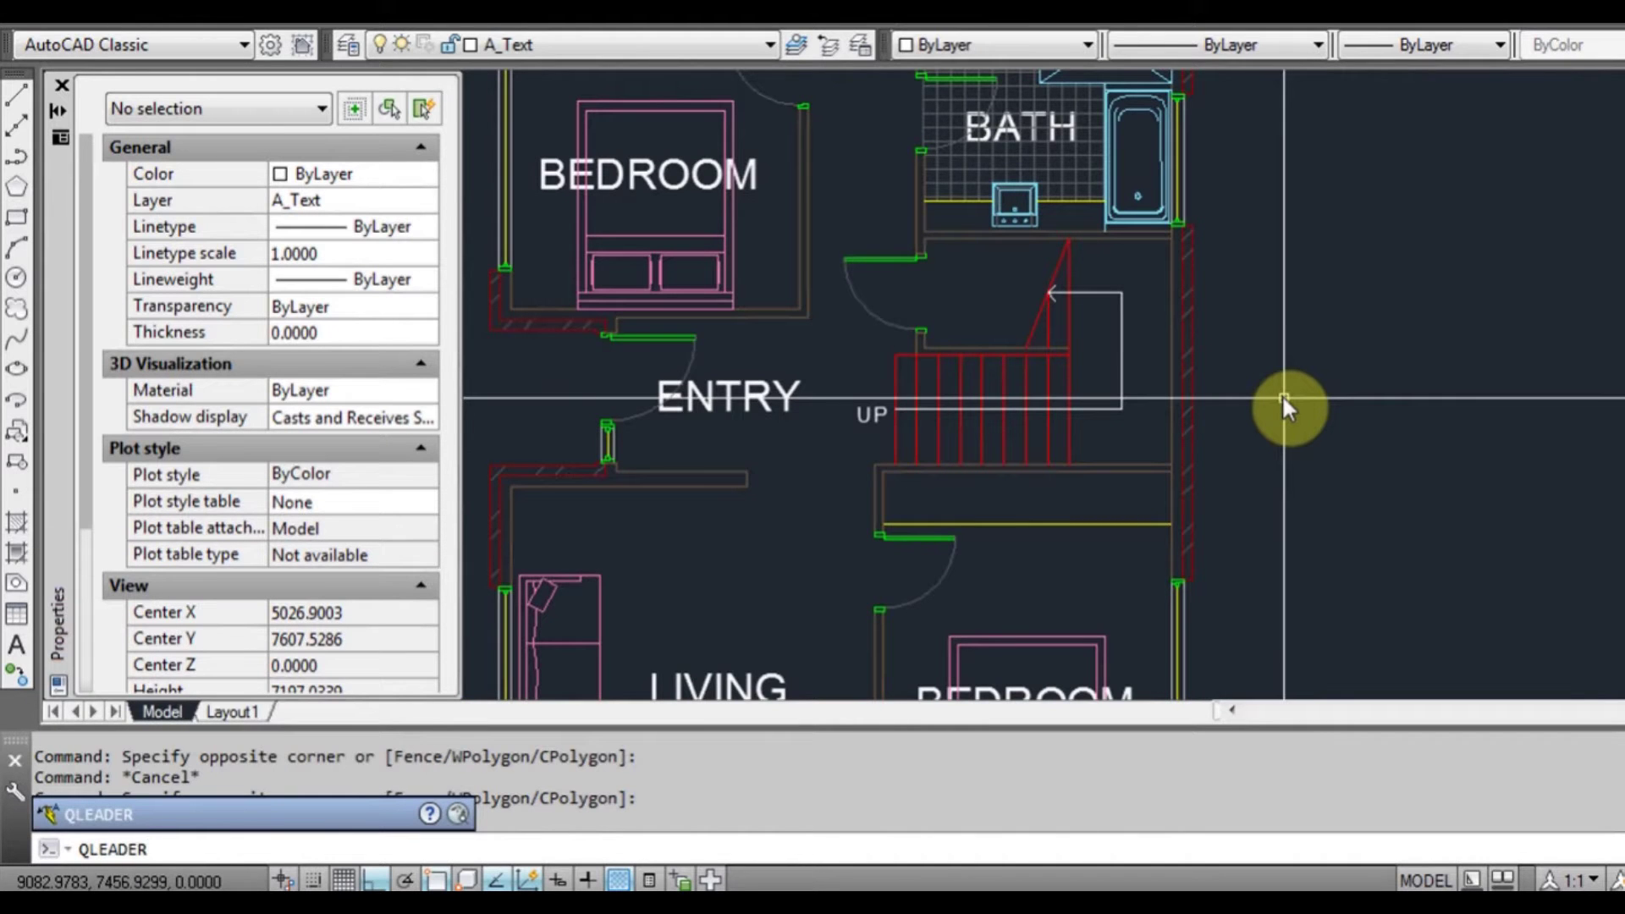
key(Return)
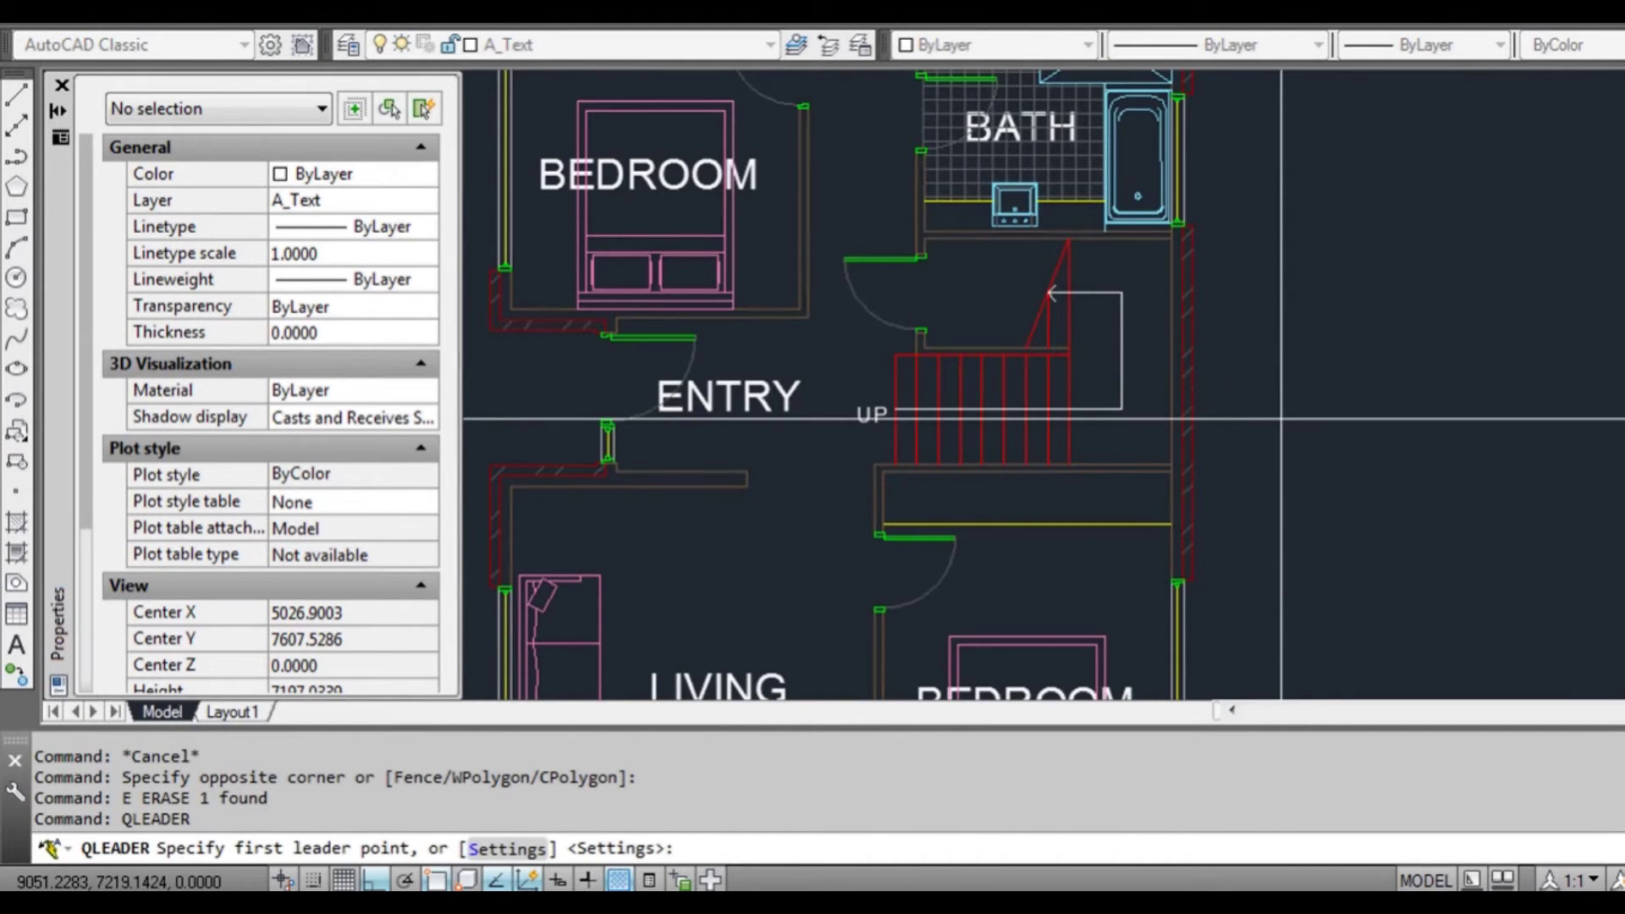
key(Return)
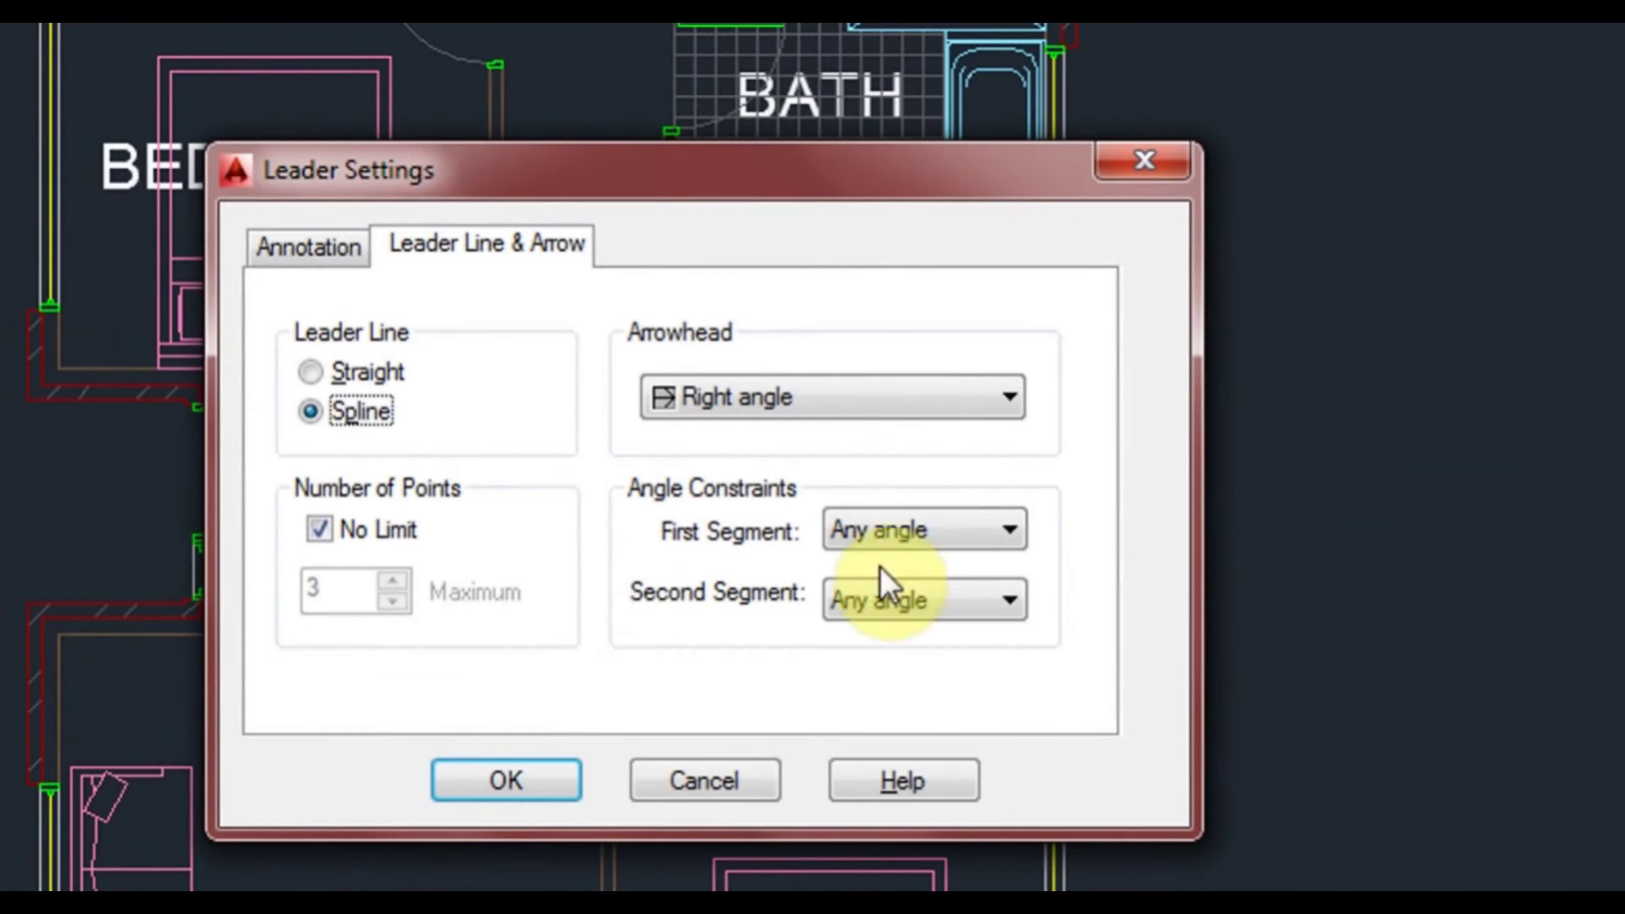
click(374, 374)
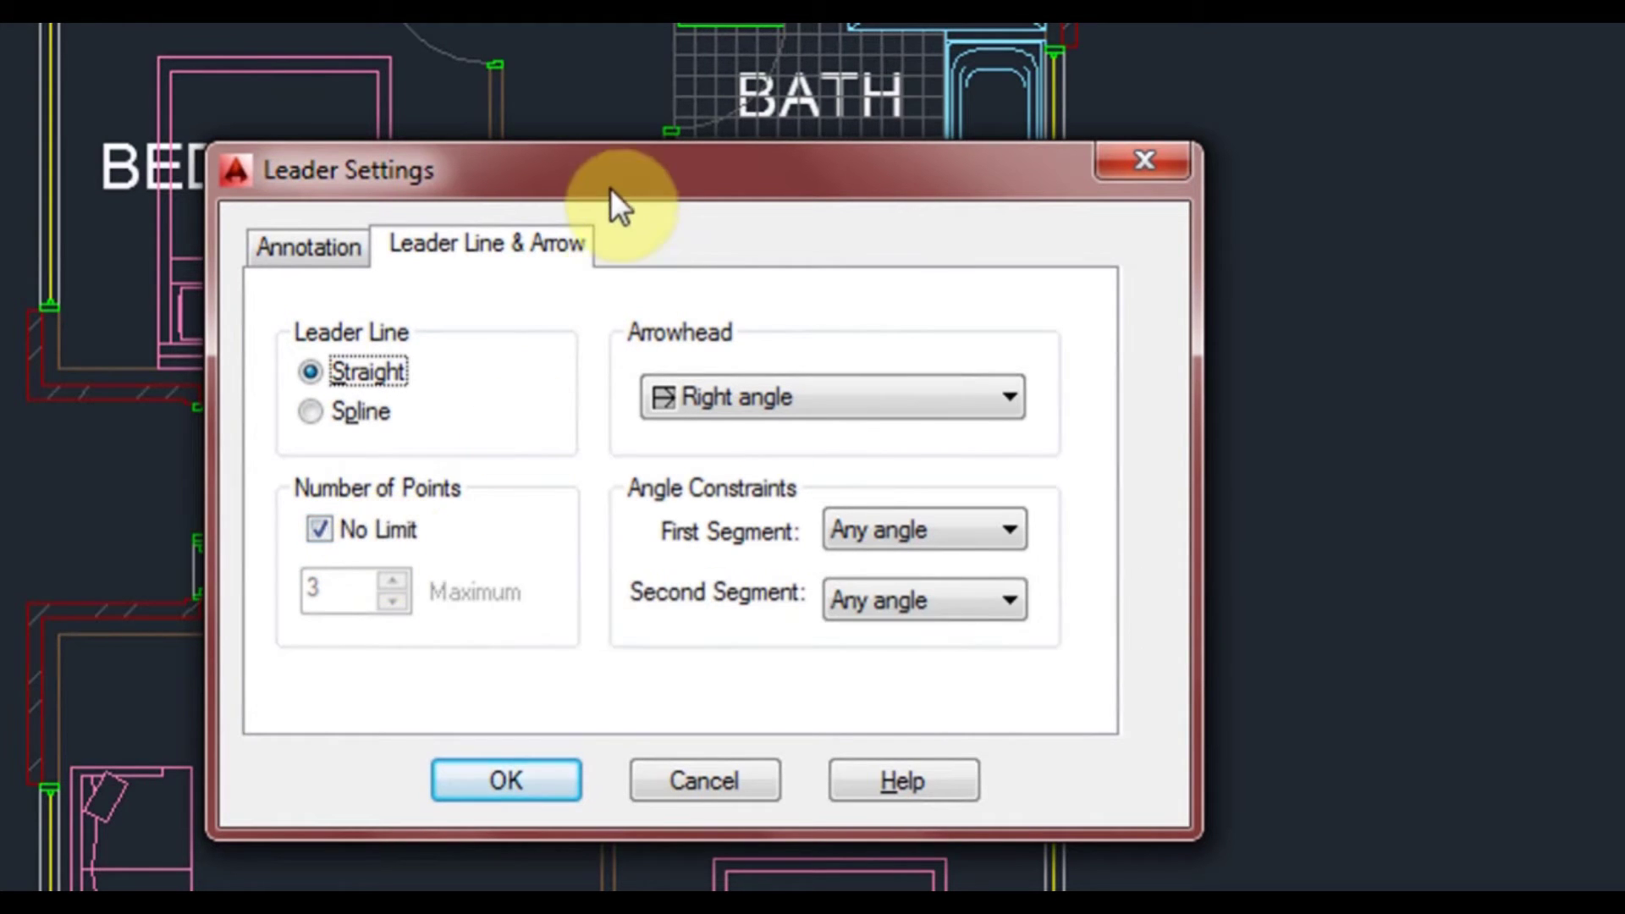
mouse_move(621, 178)
mouse_down()
mouse_move(359, 151)
mouse_move(0, 157)
mouse_up()
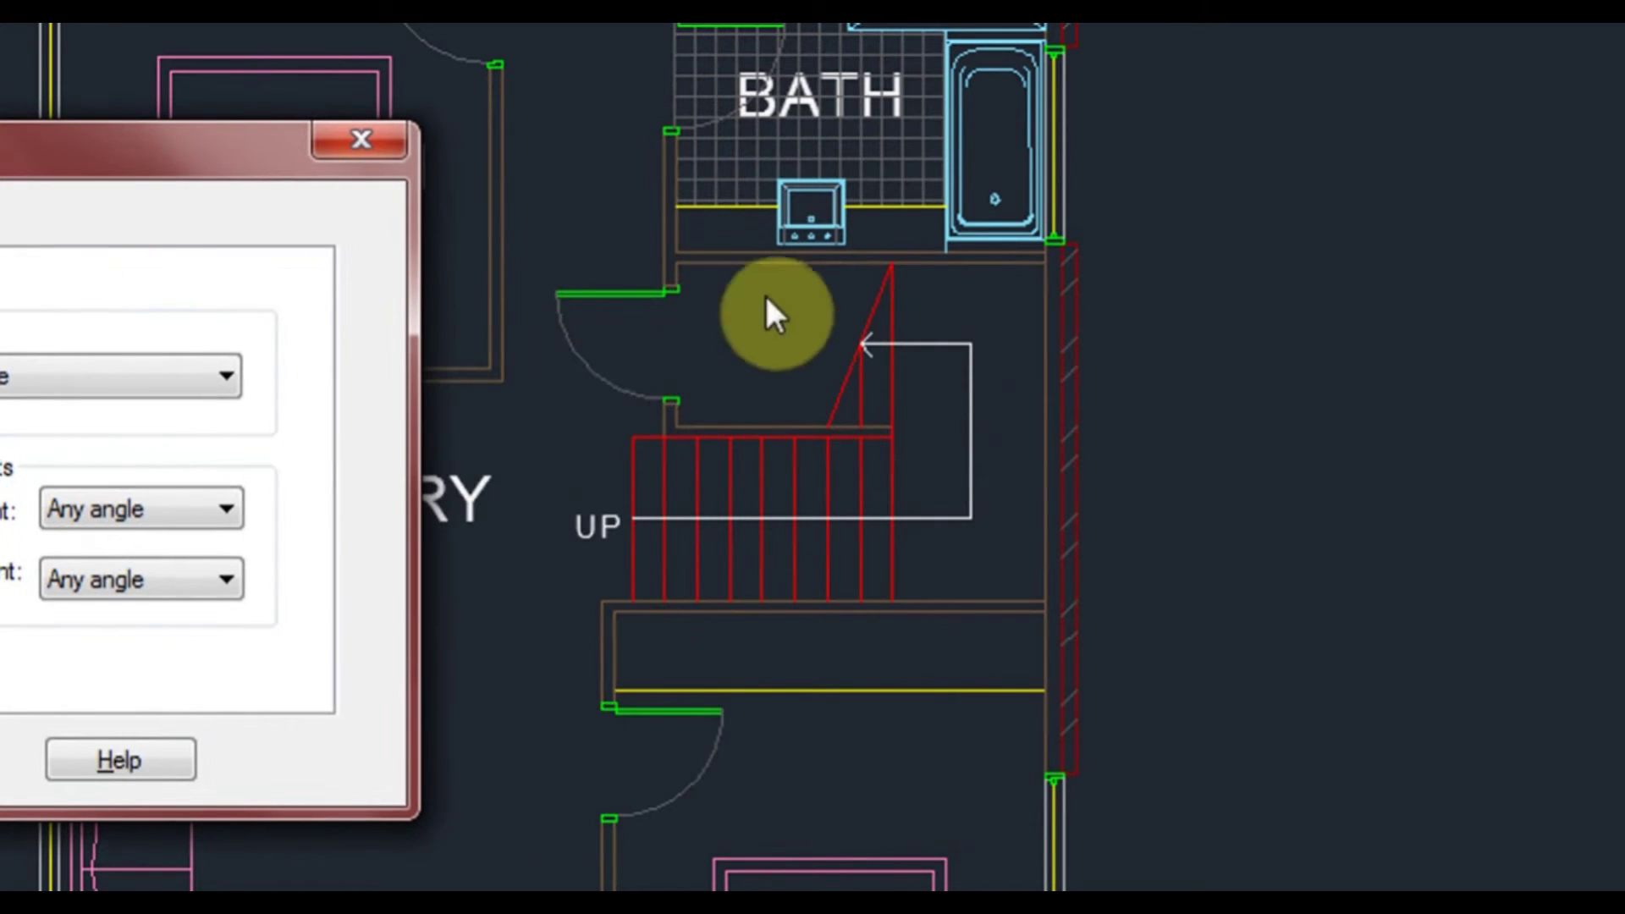
click(860, 342)
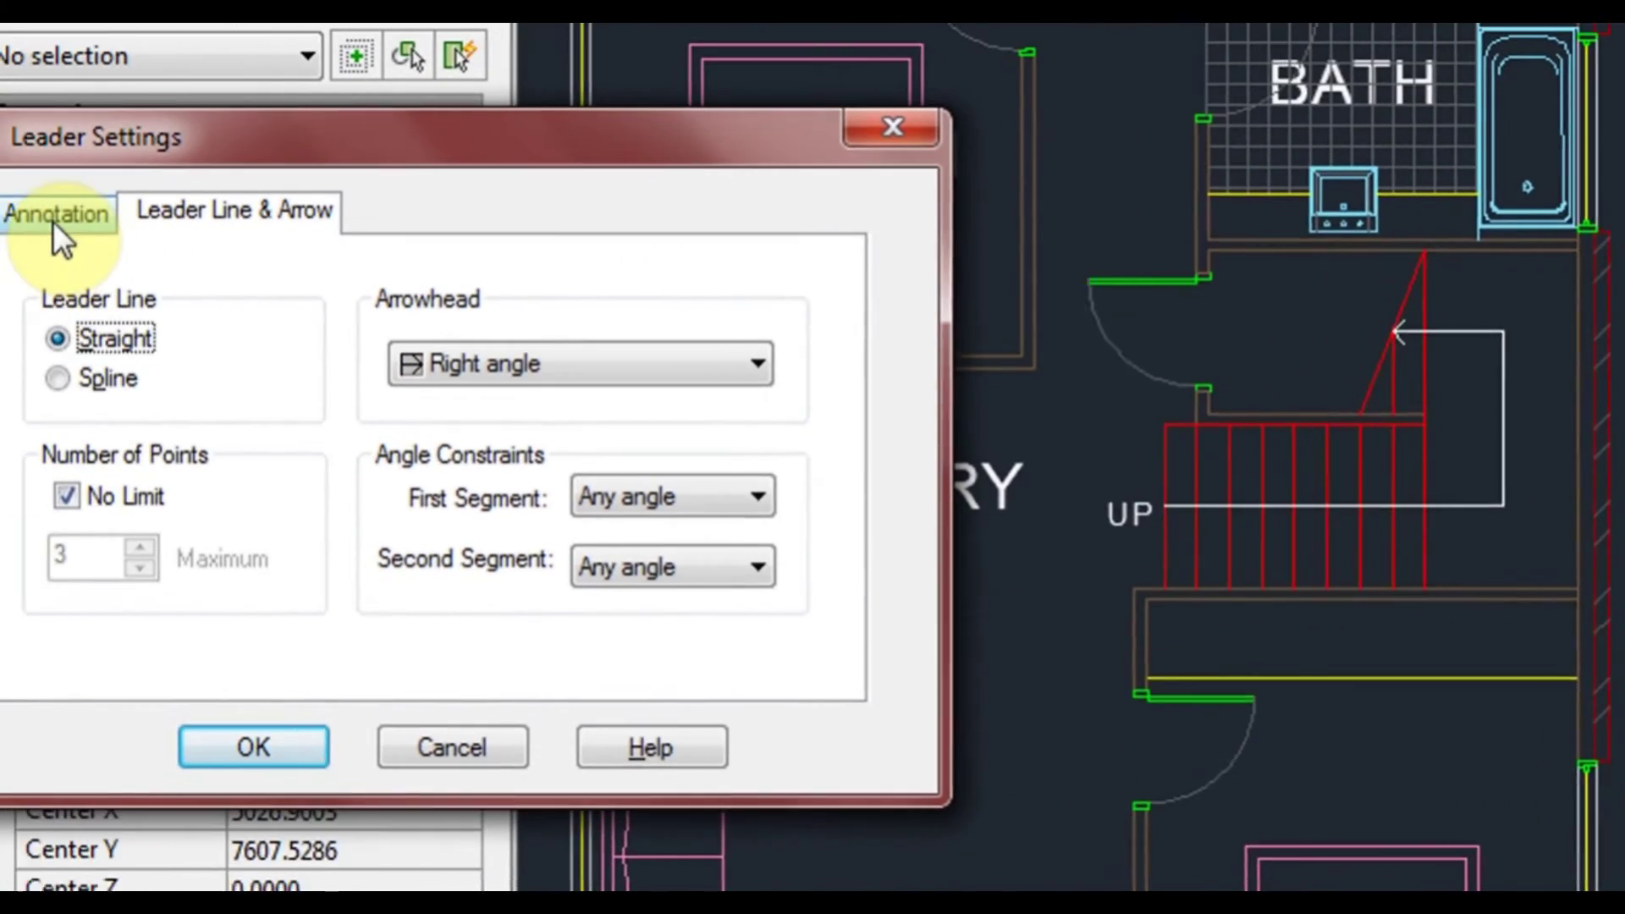
click(97, 208)
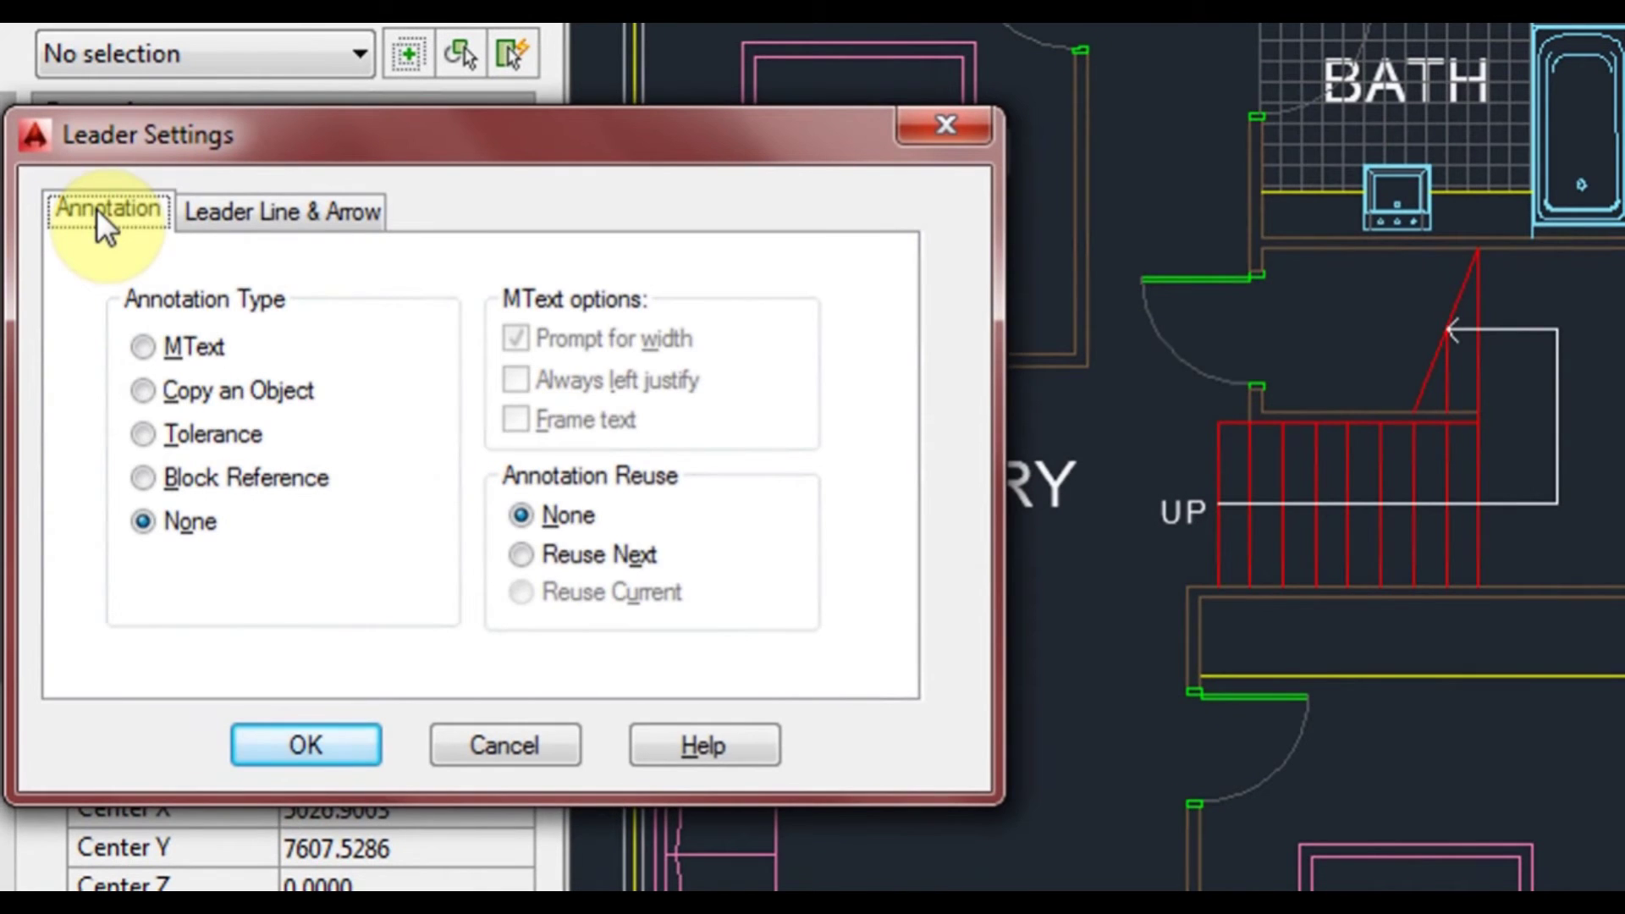
drag(171, 150, 794, 146)
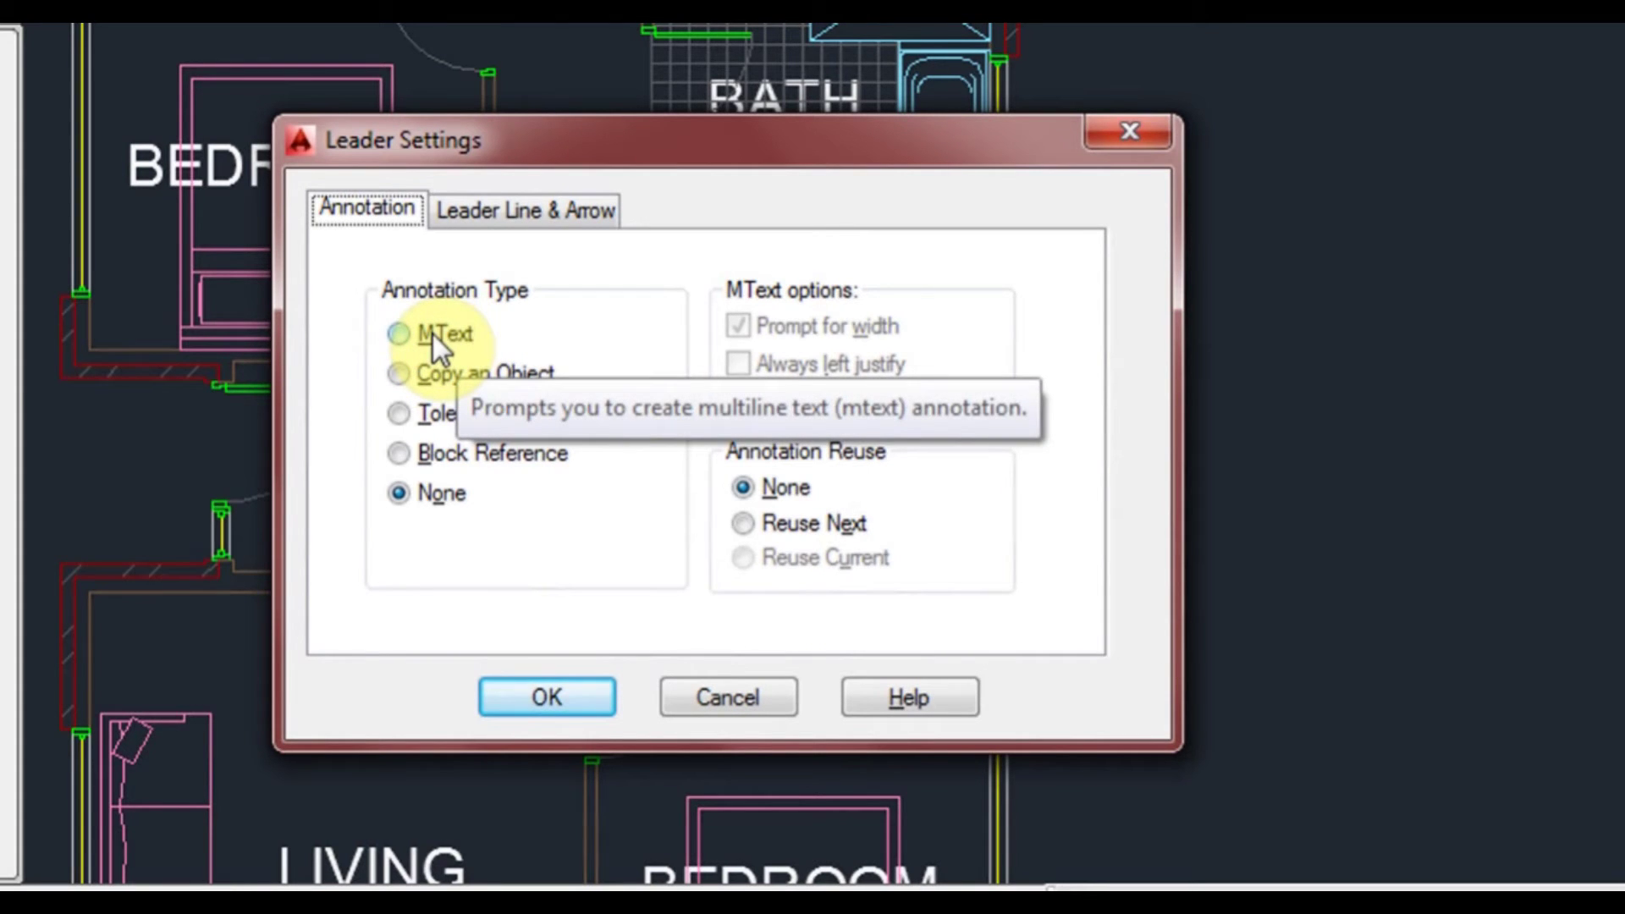
click(434, 334)
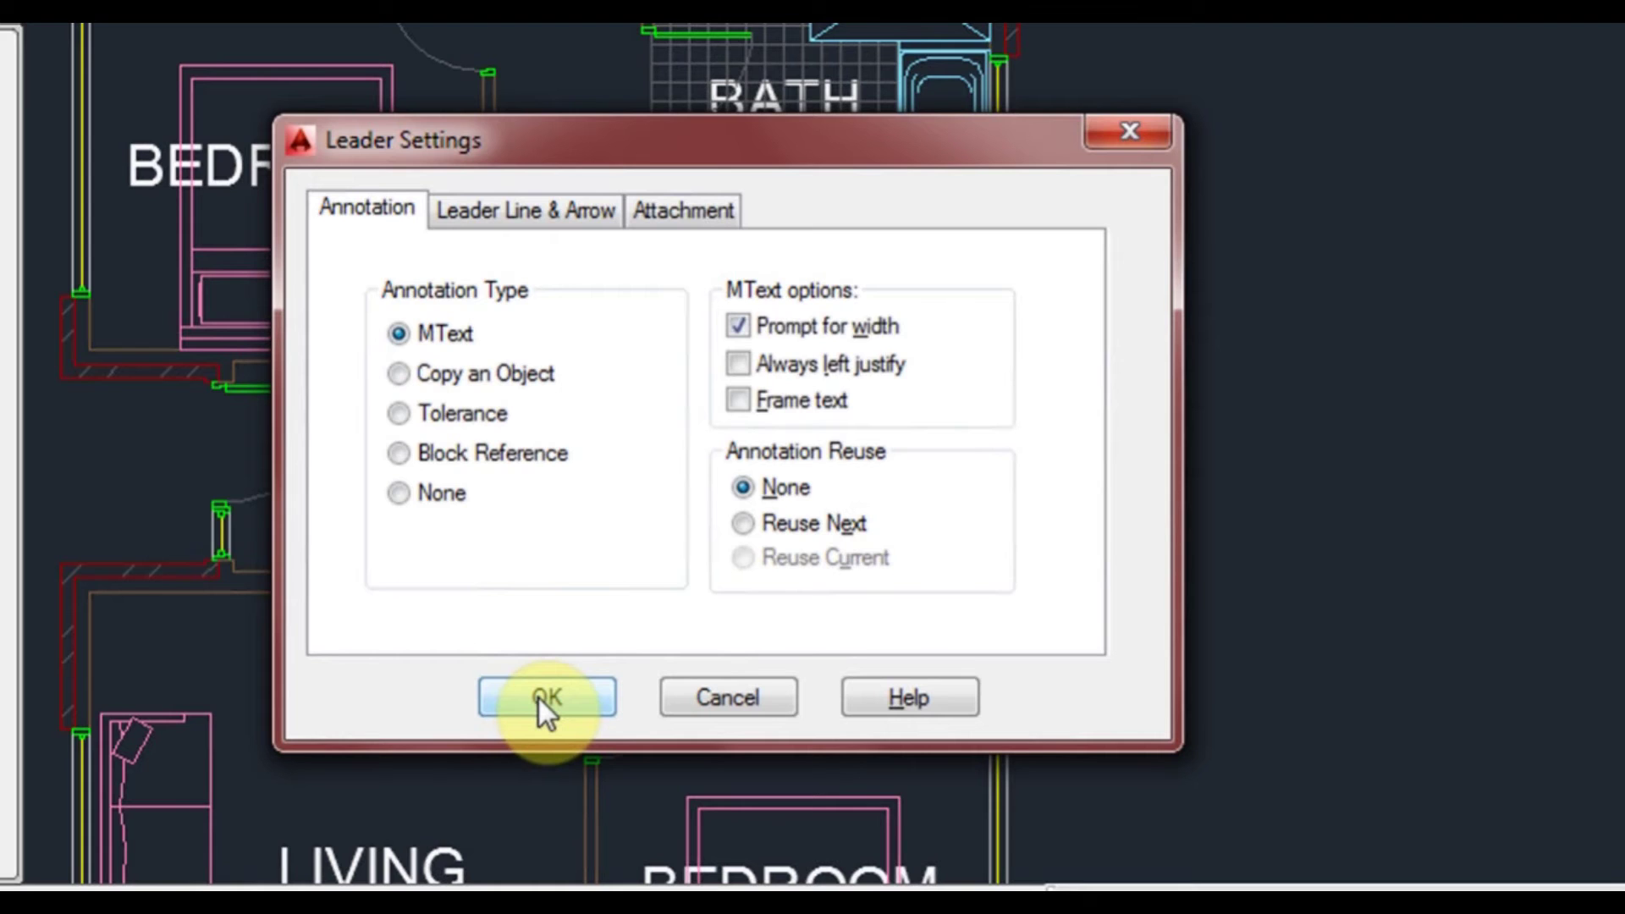
click(735, 323)
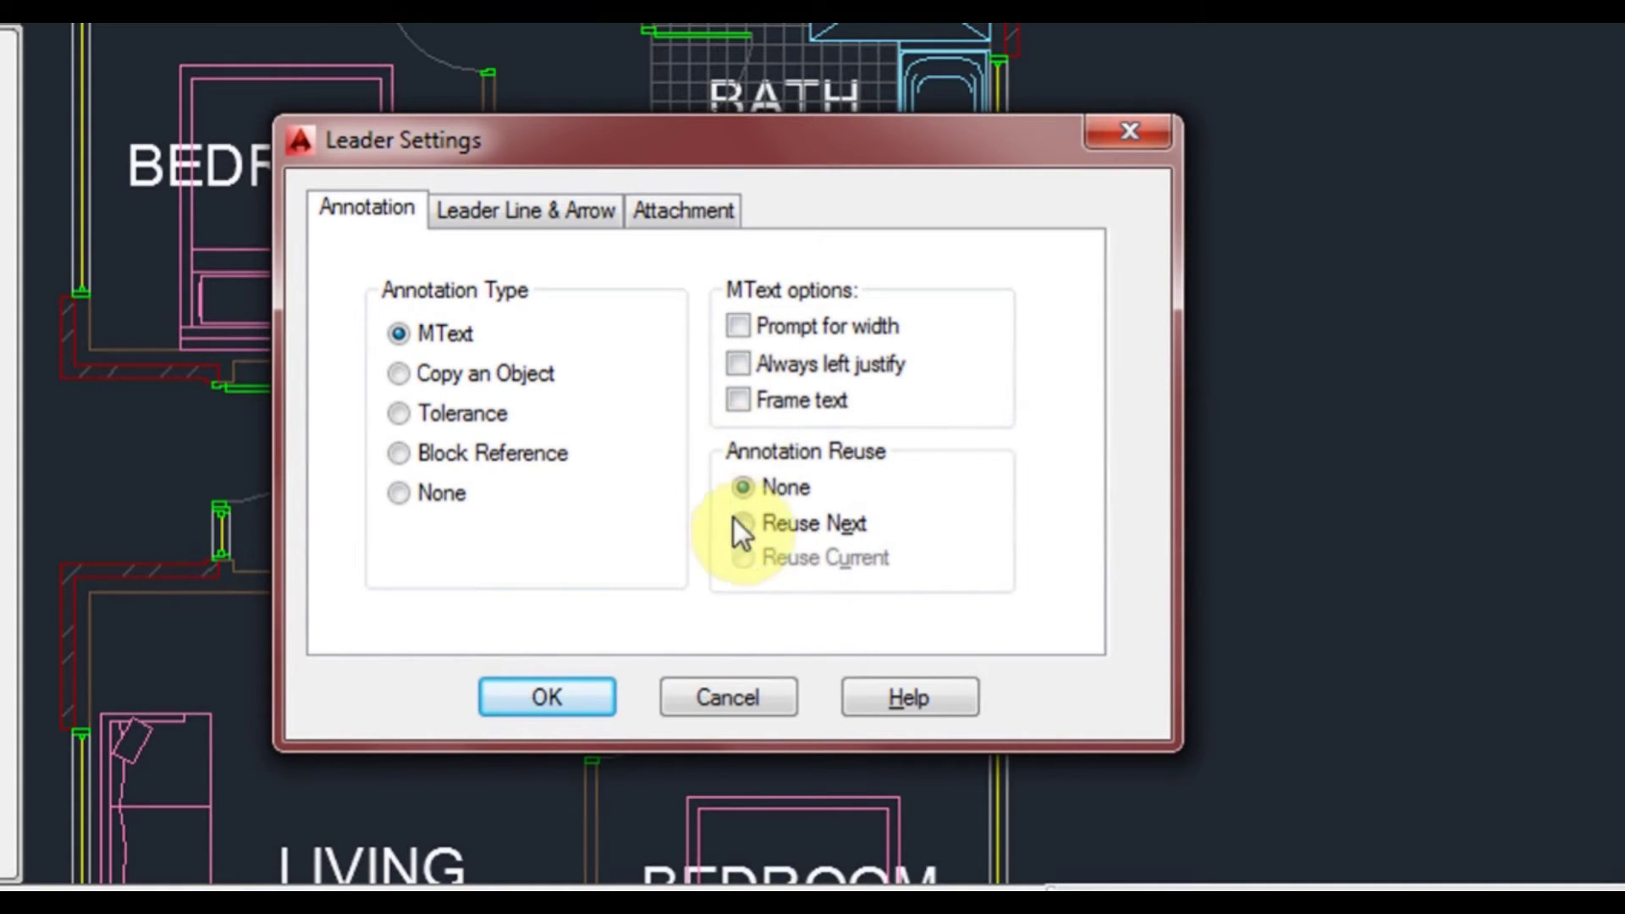
click(560, 691)
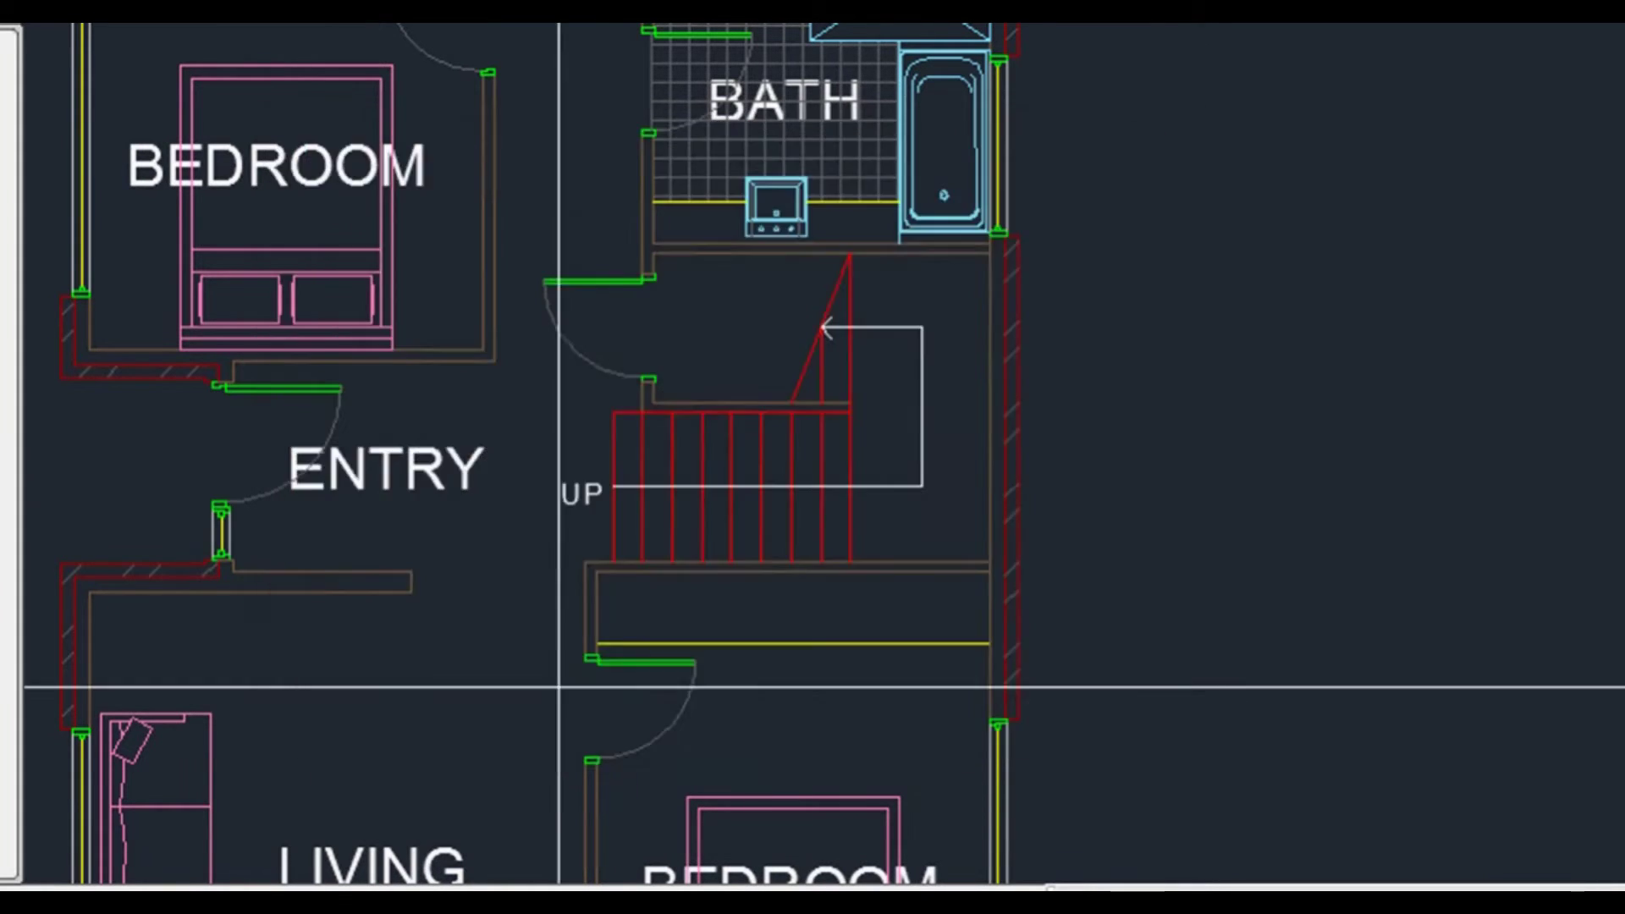
- Draw a U-shaped quick leader outside the exterior wall beside the stairs, with the annotation text UP at its end
click(1089, 336)
click(1227, 336)
click(1223, 526)
click(1086, 527)
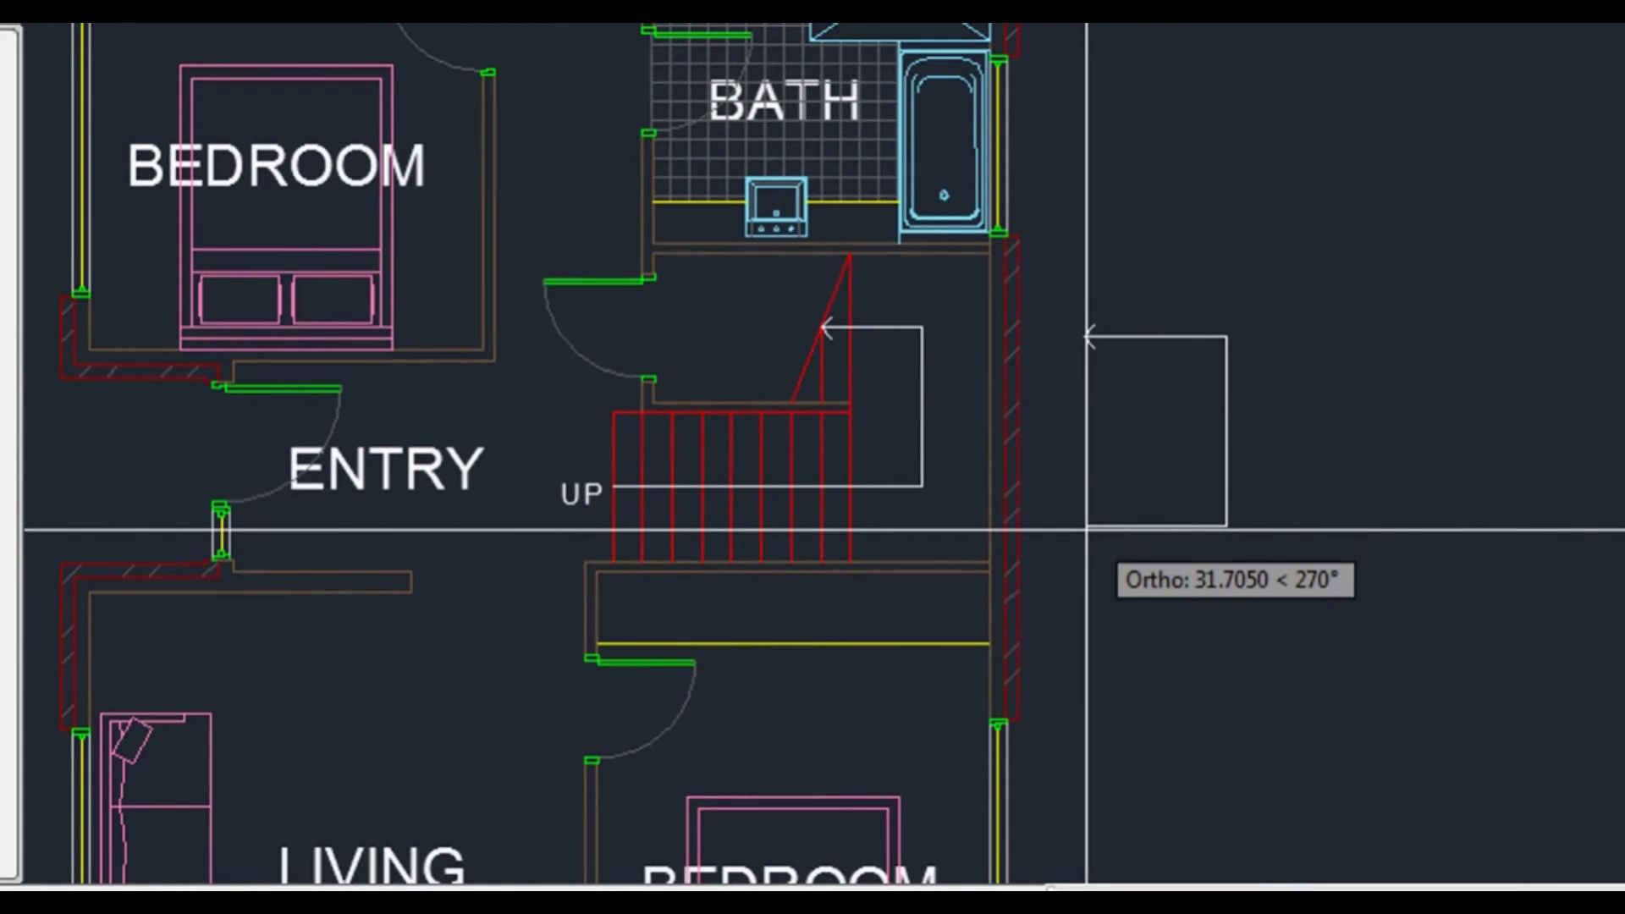
key(Return)
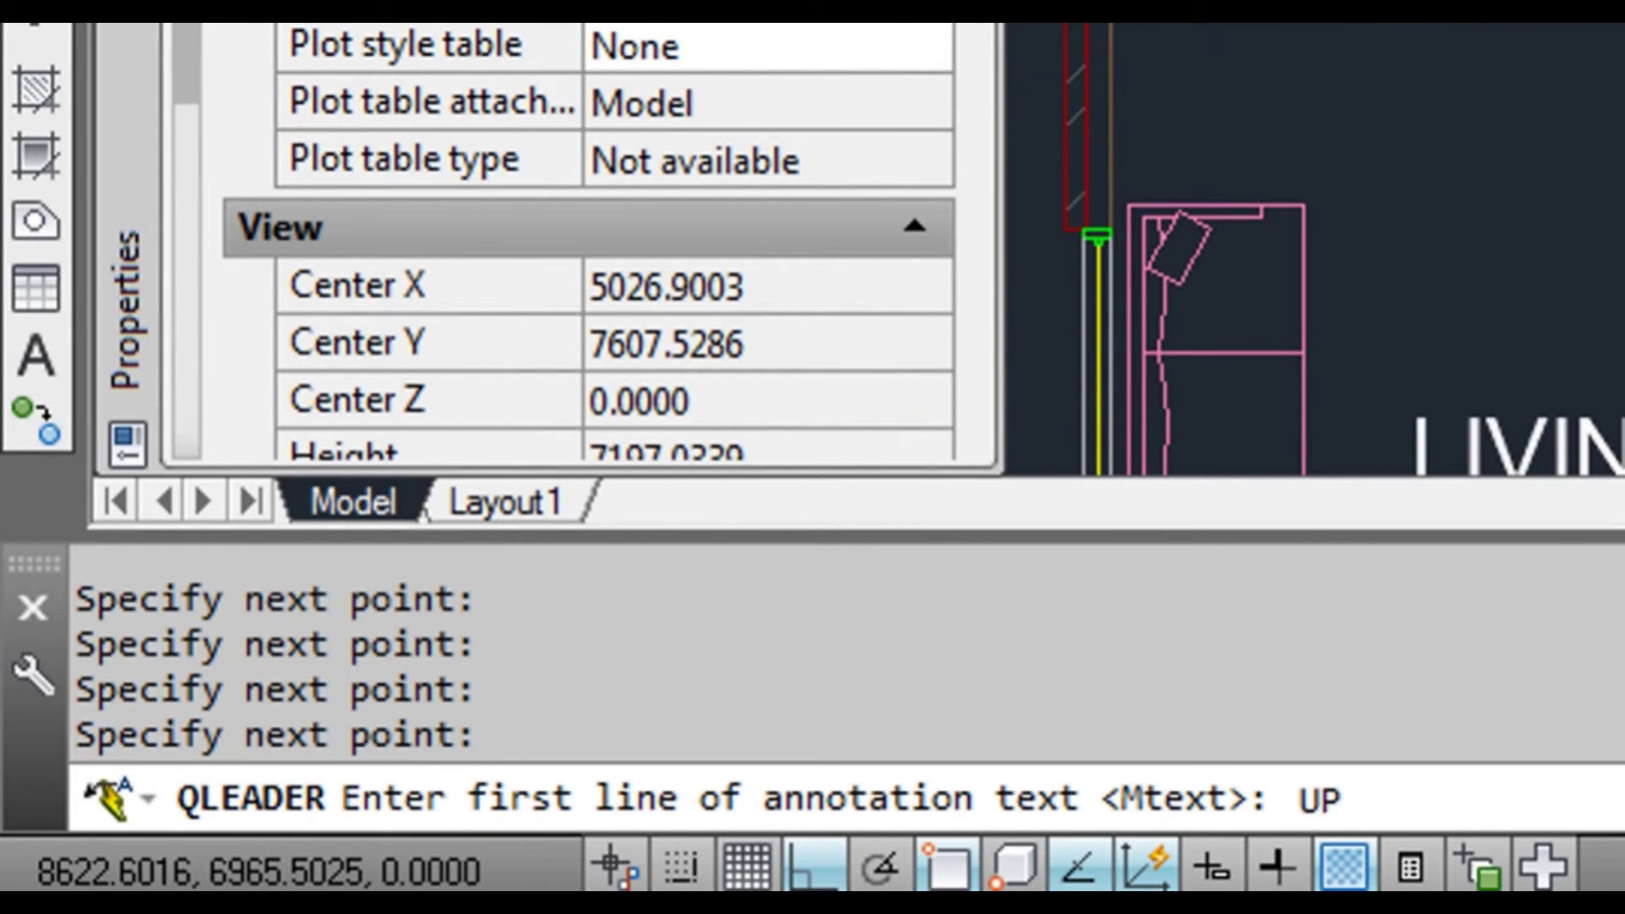
text(UP)
key(Return)
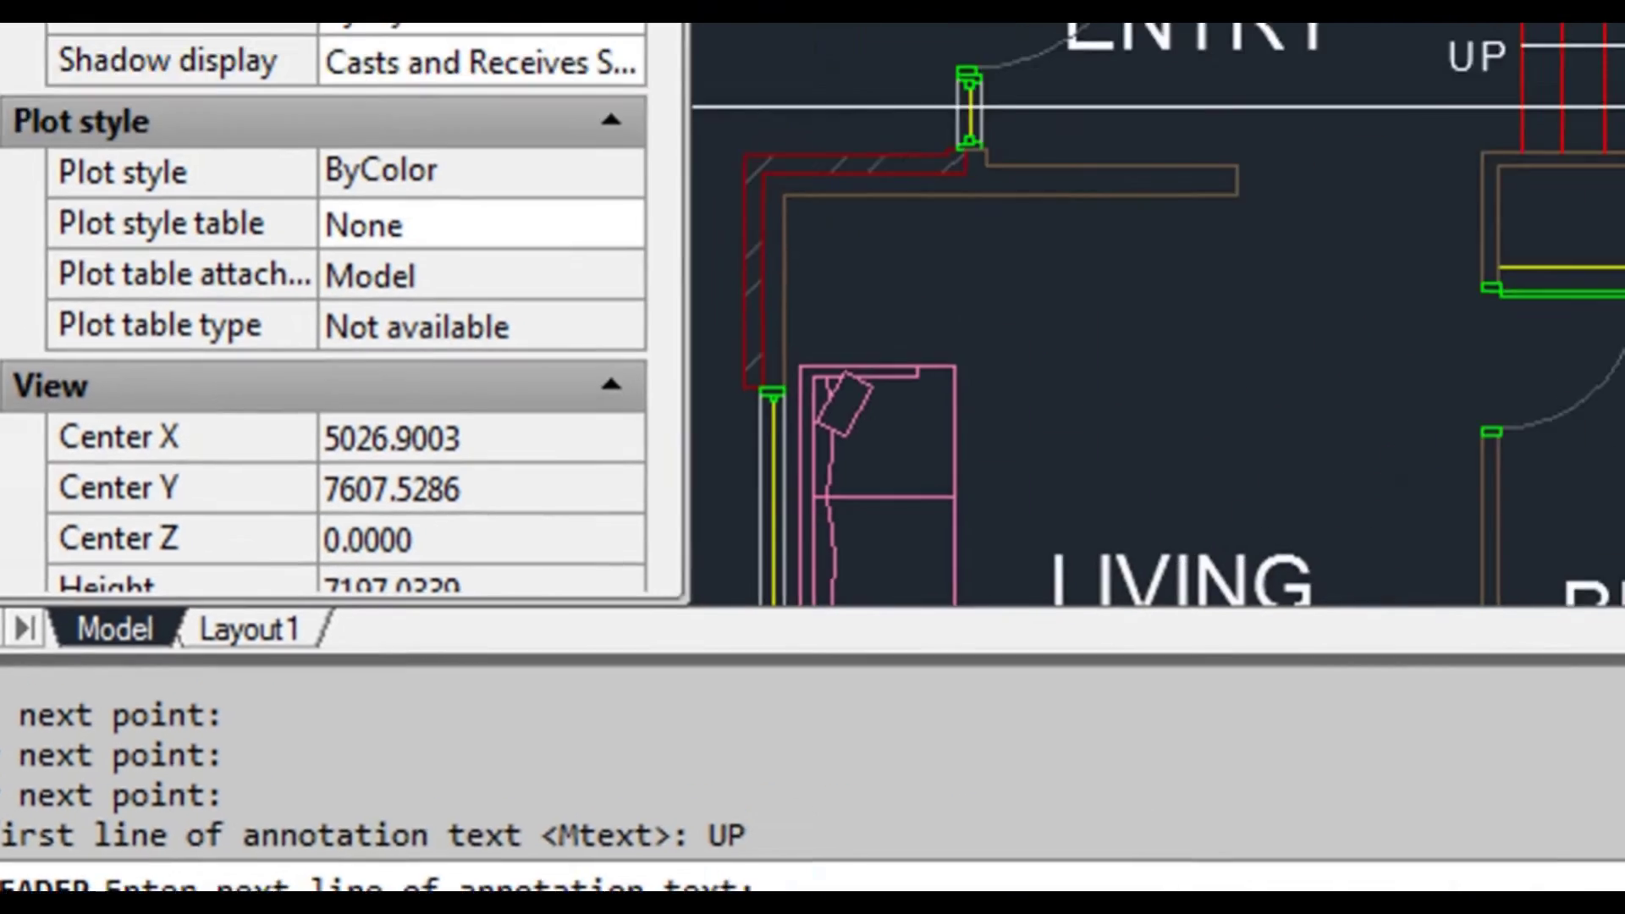
key(Return)
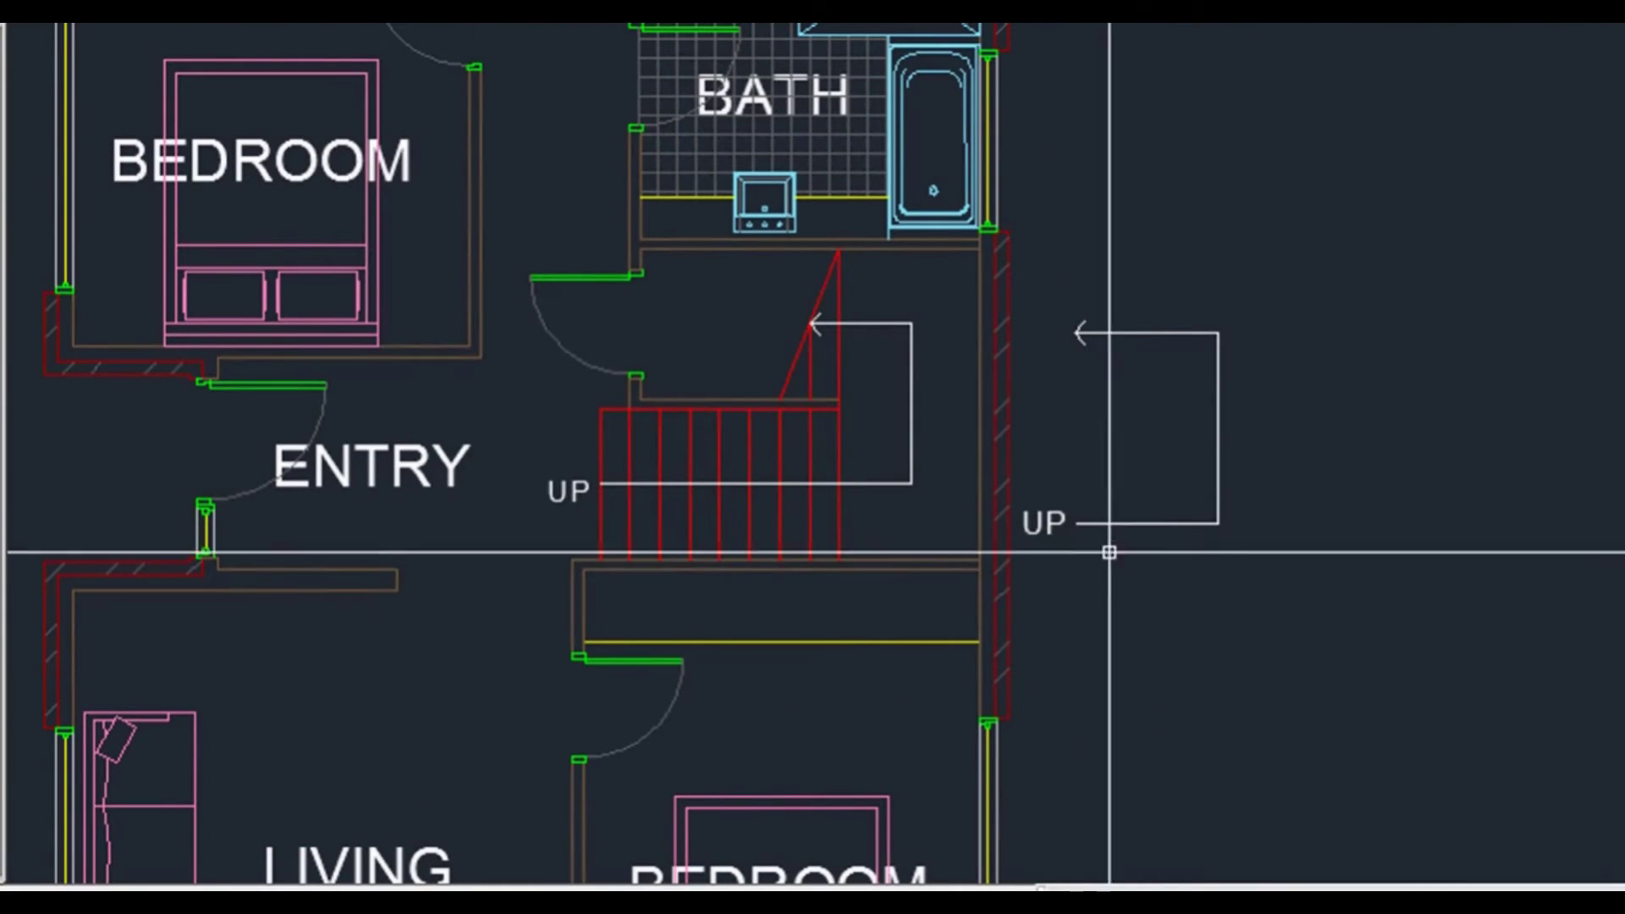
- Select the new leader outside the wall and try stretching its end vertex beside the UP text
click(1126, 524)
scroll(1084, 554, up, 2)
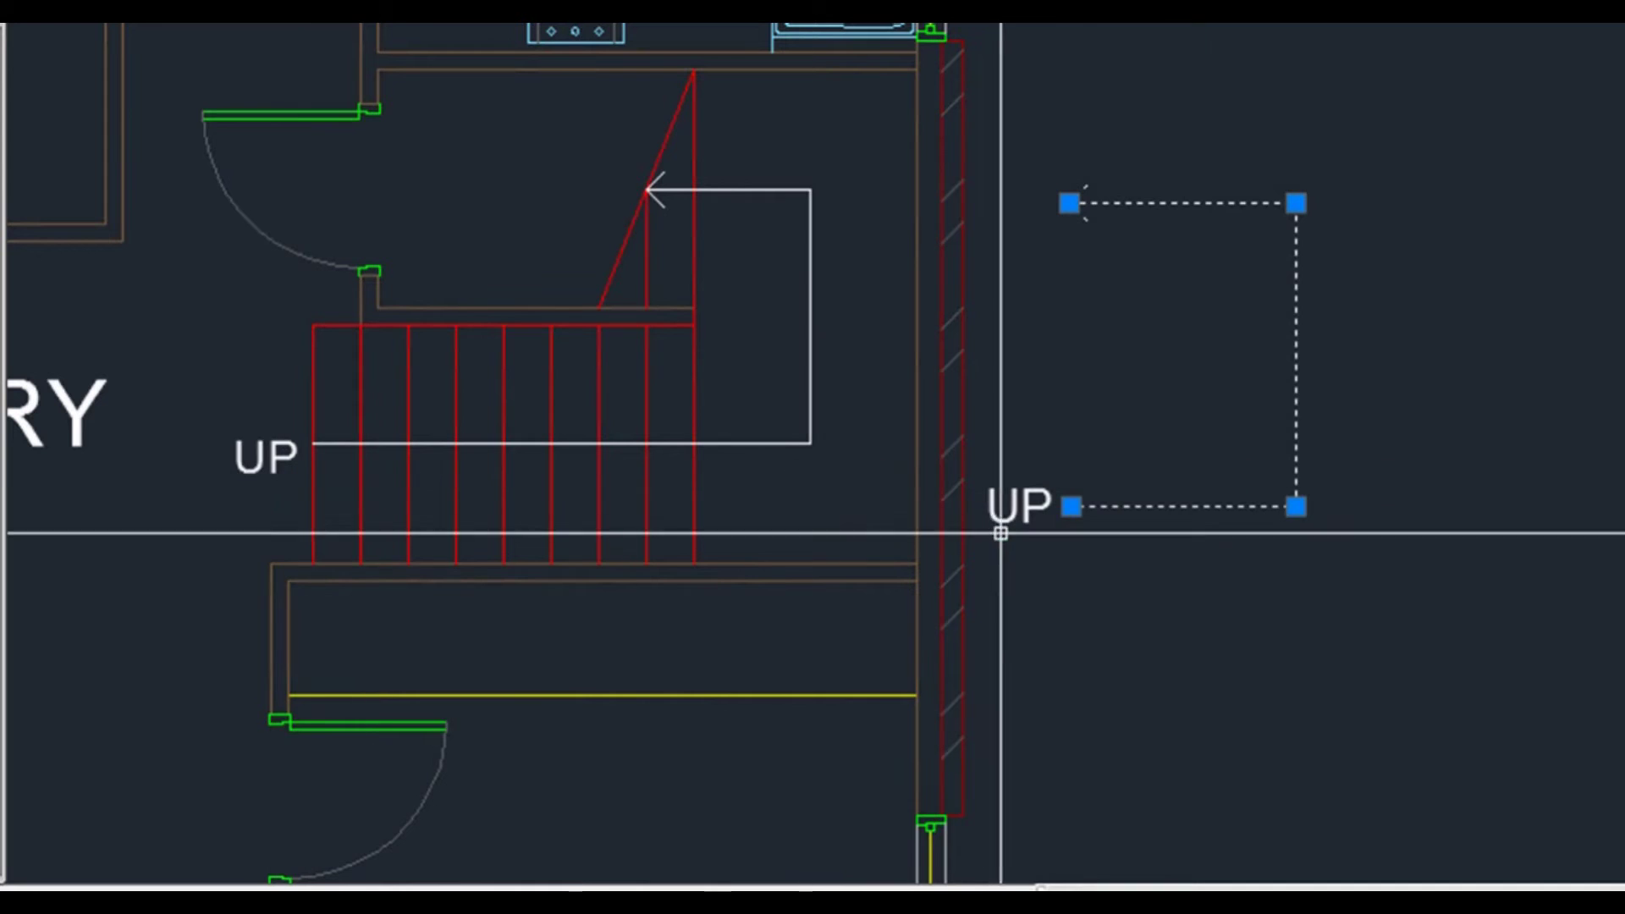
click(1071, 506)
click(1071, 644)
click(1070, 643)
click(1088, 377)
key(Escape)
- Delete the leader and its UP text outside the exterior wall
click(1382, 570)
click(1095, 338)
key(Delete)
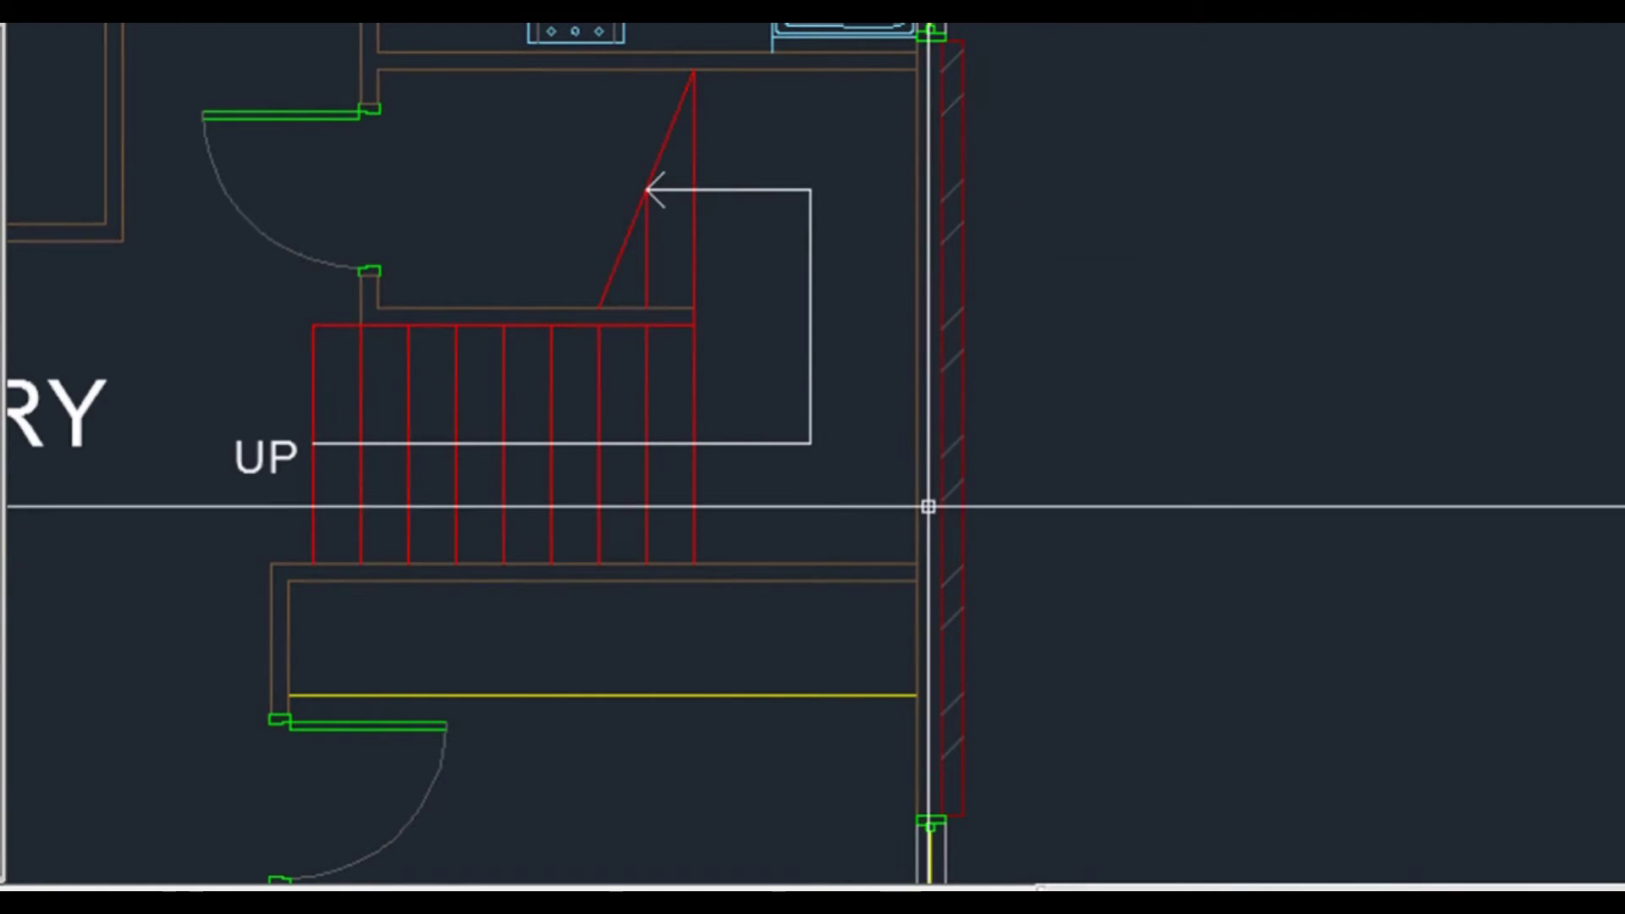
scroll(949, 494, down, 2)
middle_drag(949, 493, 1132, 528)
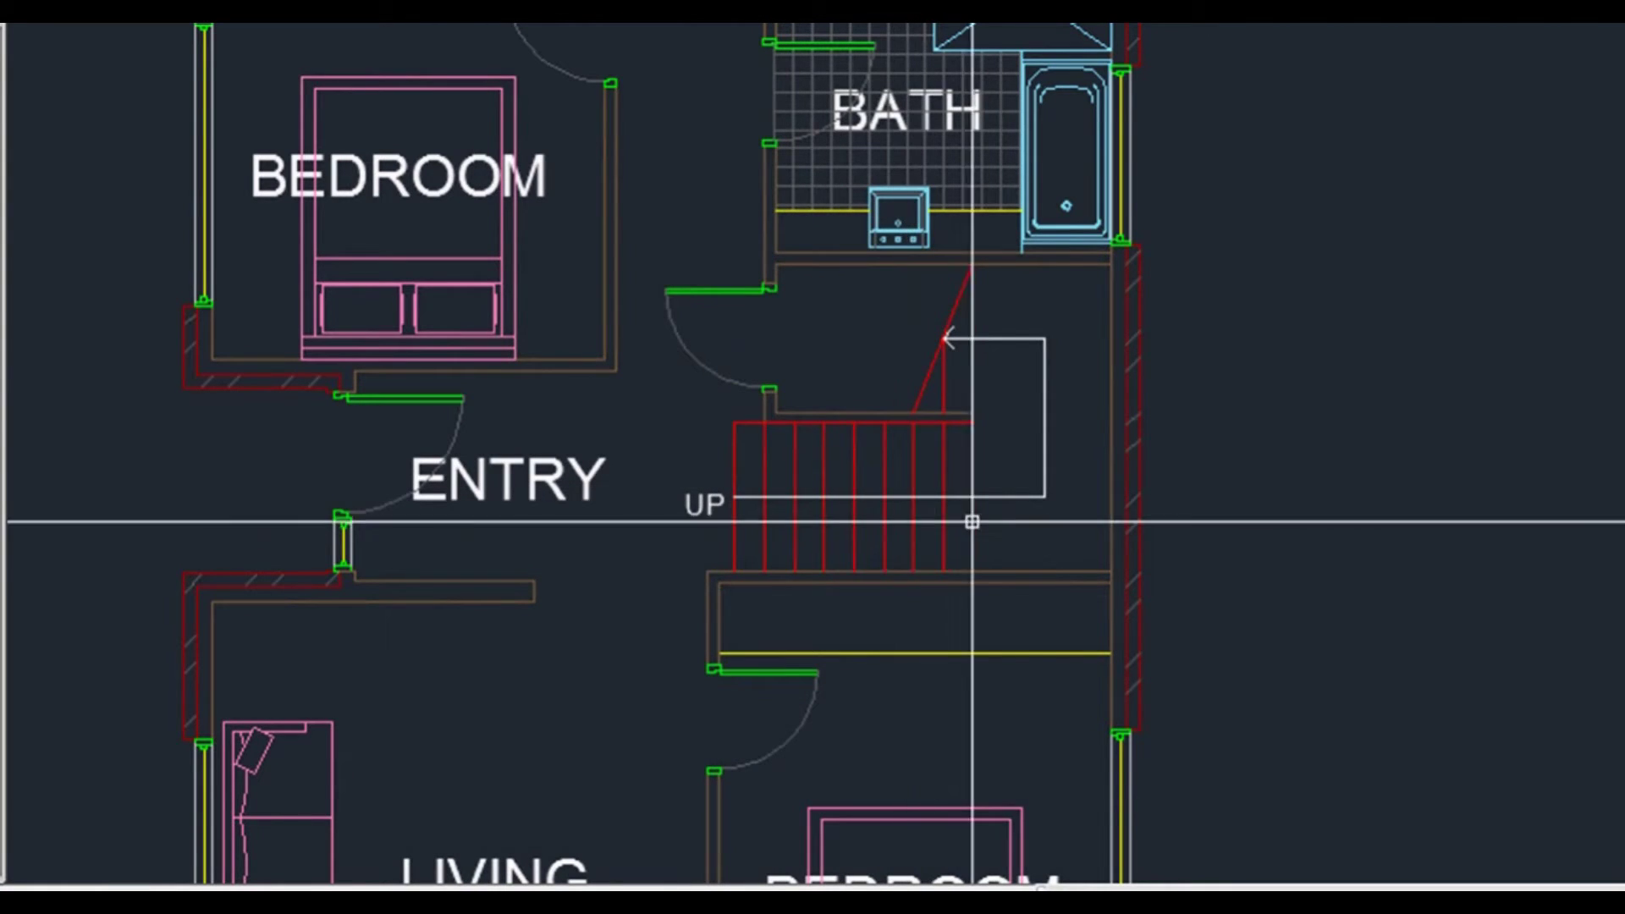
scroll(1070, 499, down, 3)
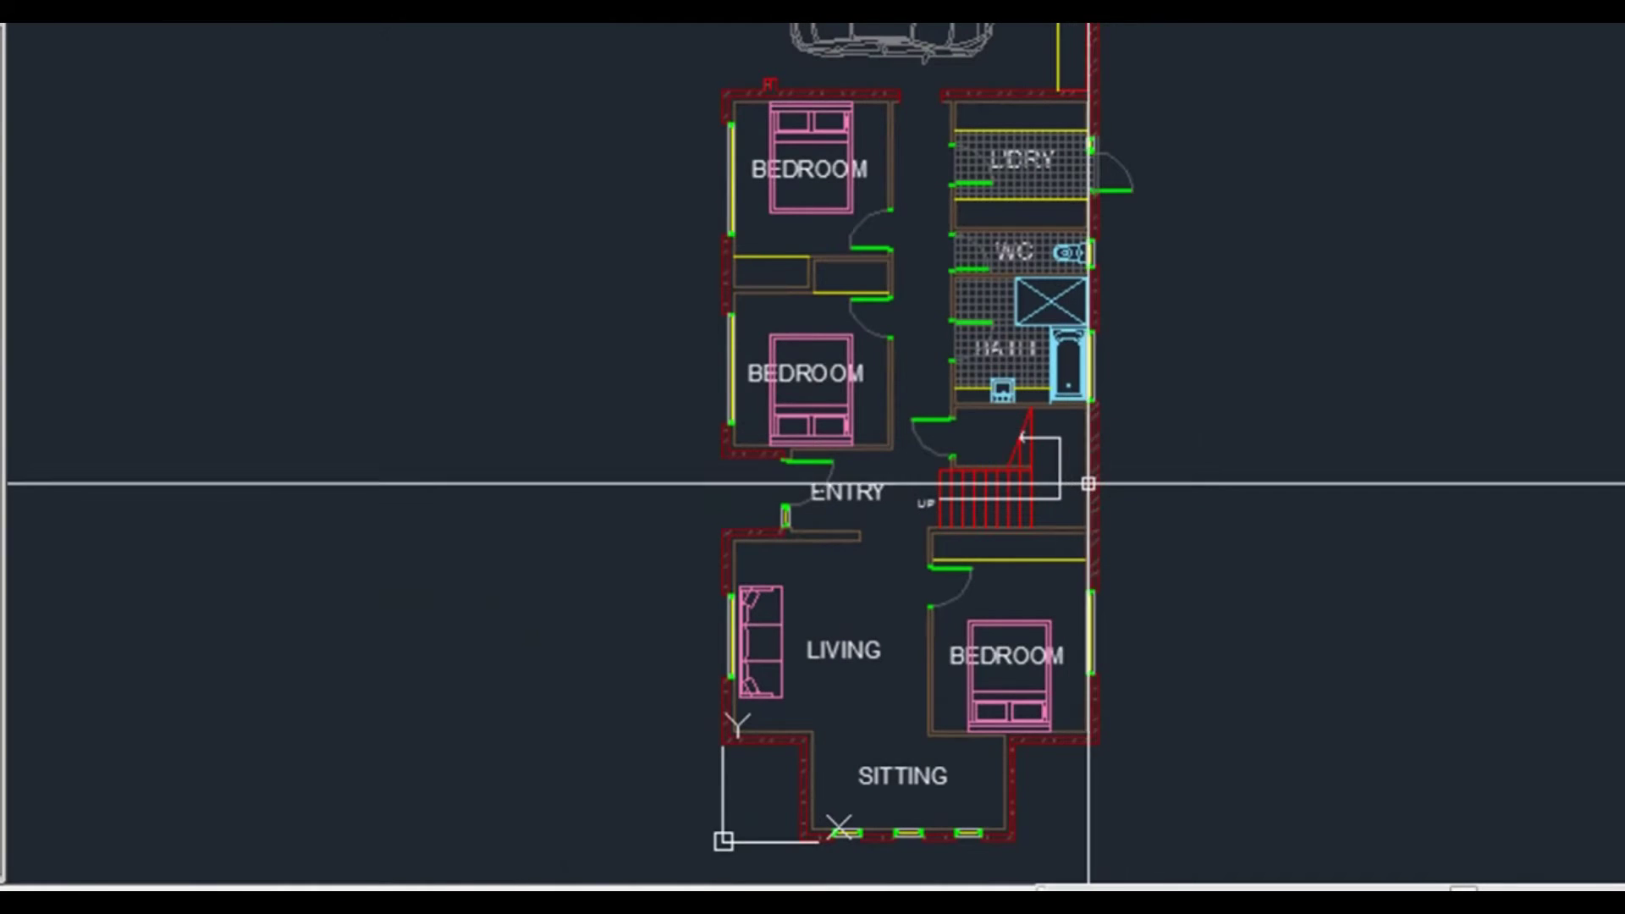
mouse_move(982, 339)
middle_down()
mouse_move(962, 533)
mouse_move(885, 203)
middle_up()
middle_drag(864, 415, 957, 378)
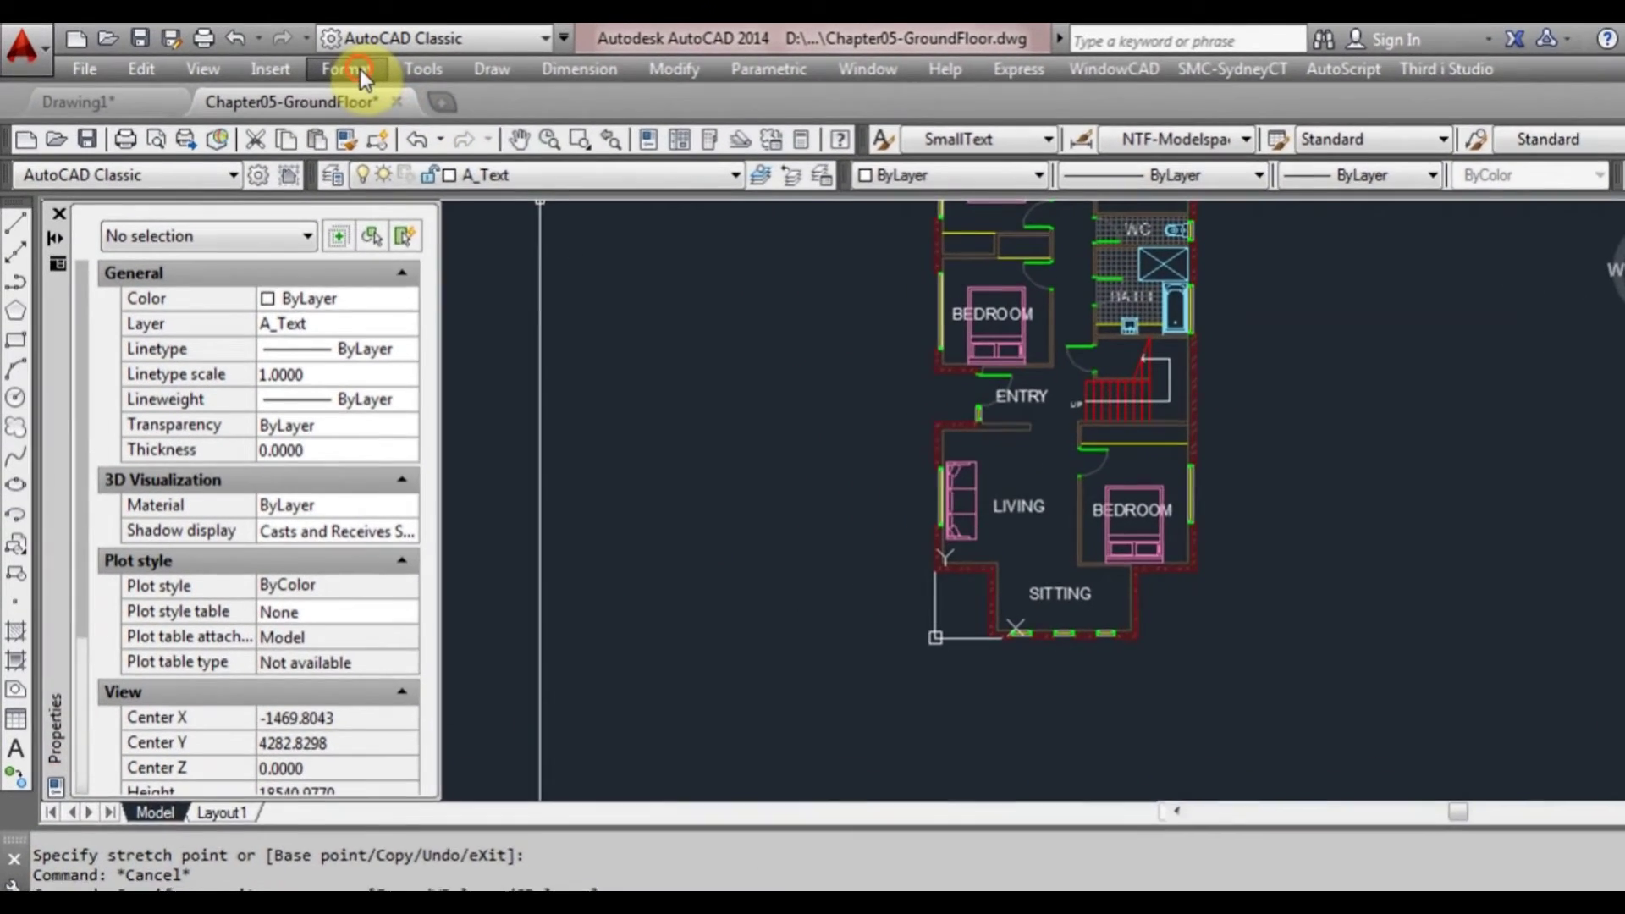
- Compare the NTF-Modelspace and NTF-Paperspace dimension styles and set NTF-Modelspace as the current style
click(315, 65)
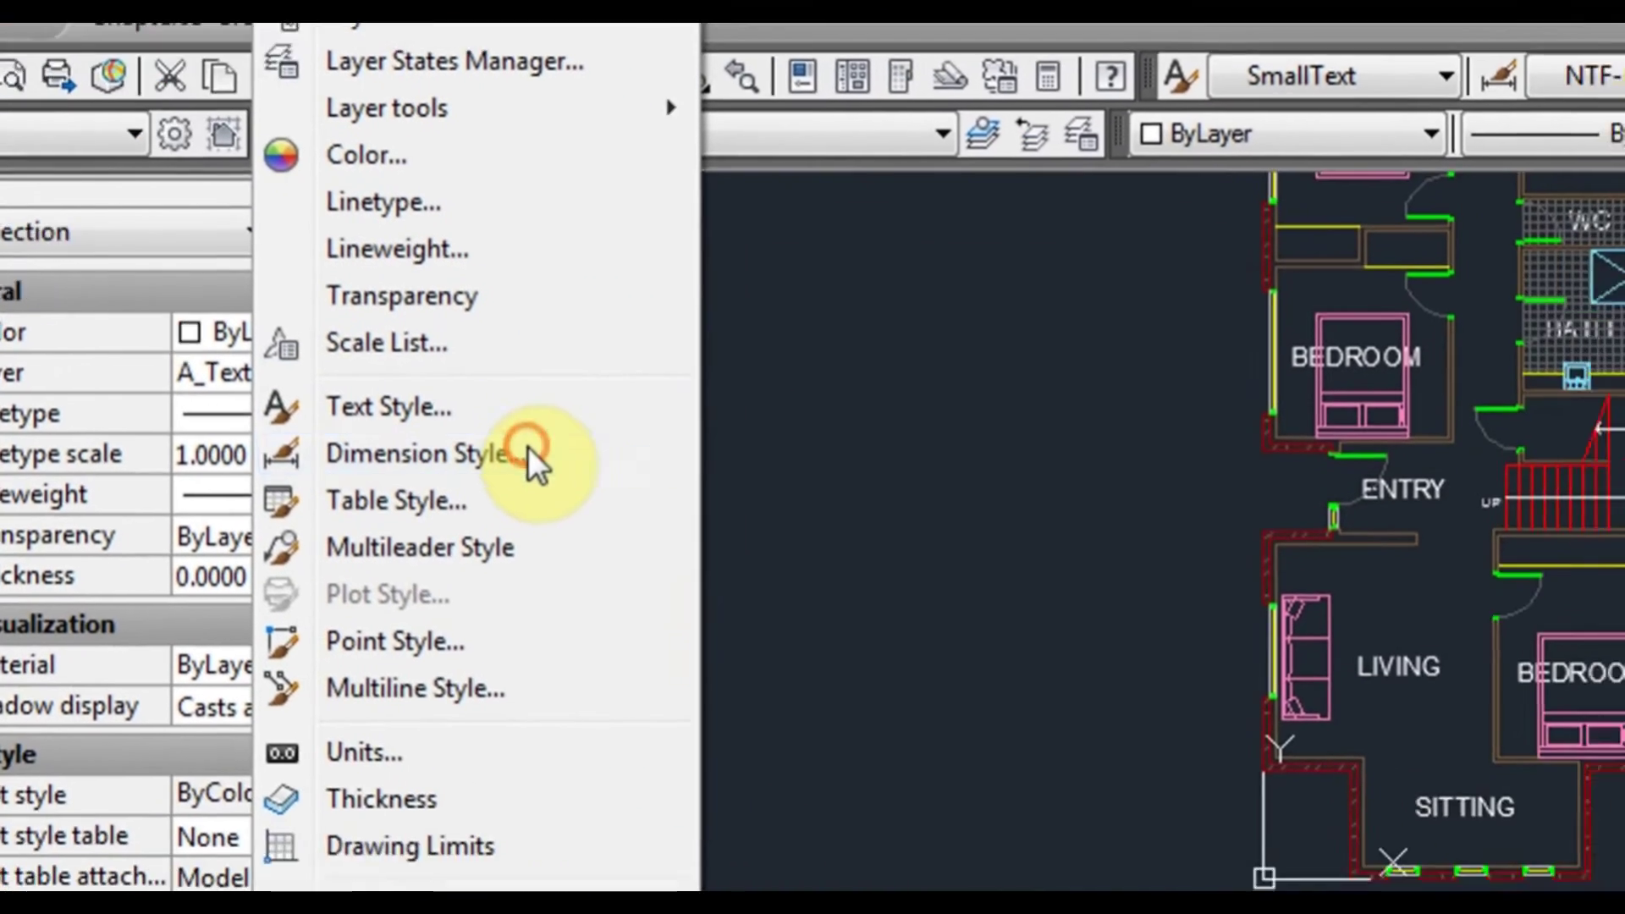
click(529, 453)
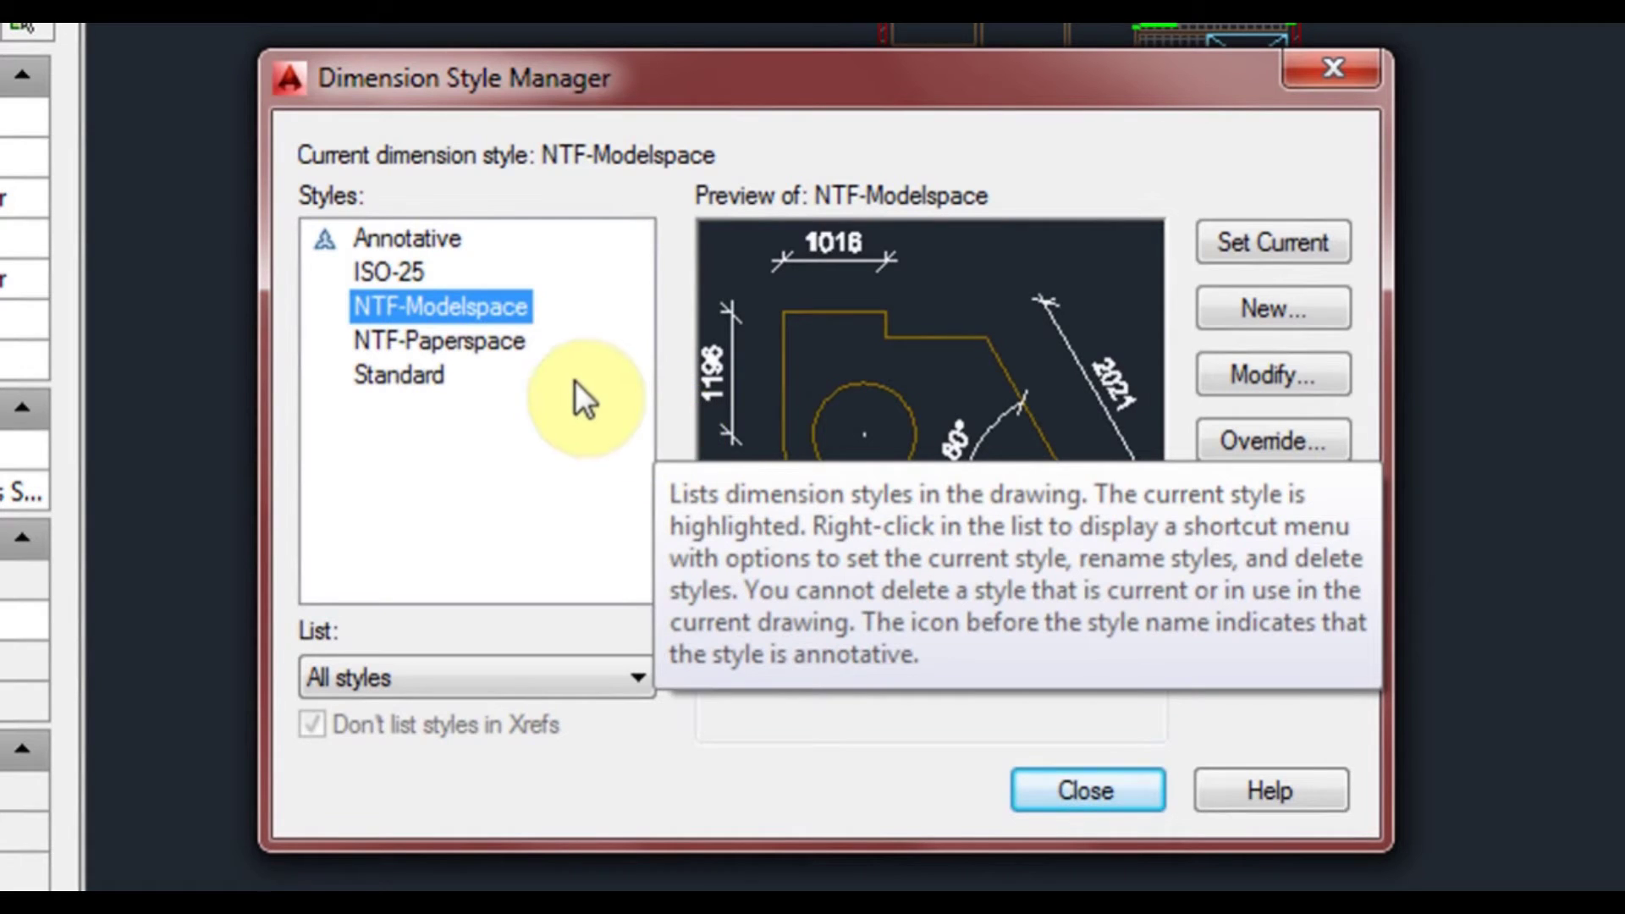
click(492, 341)
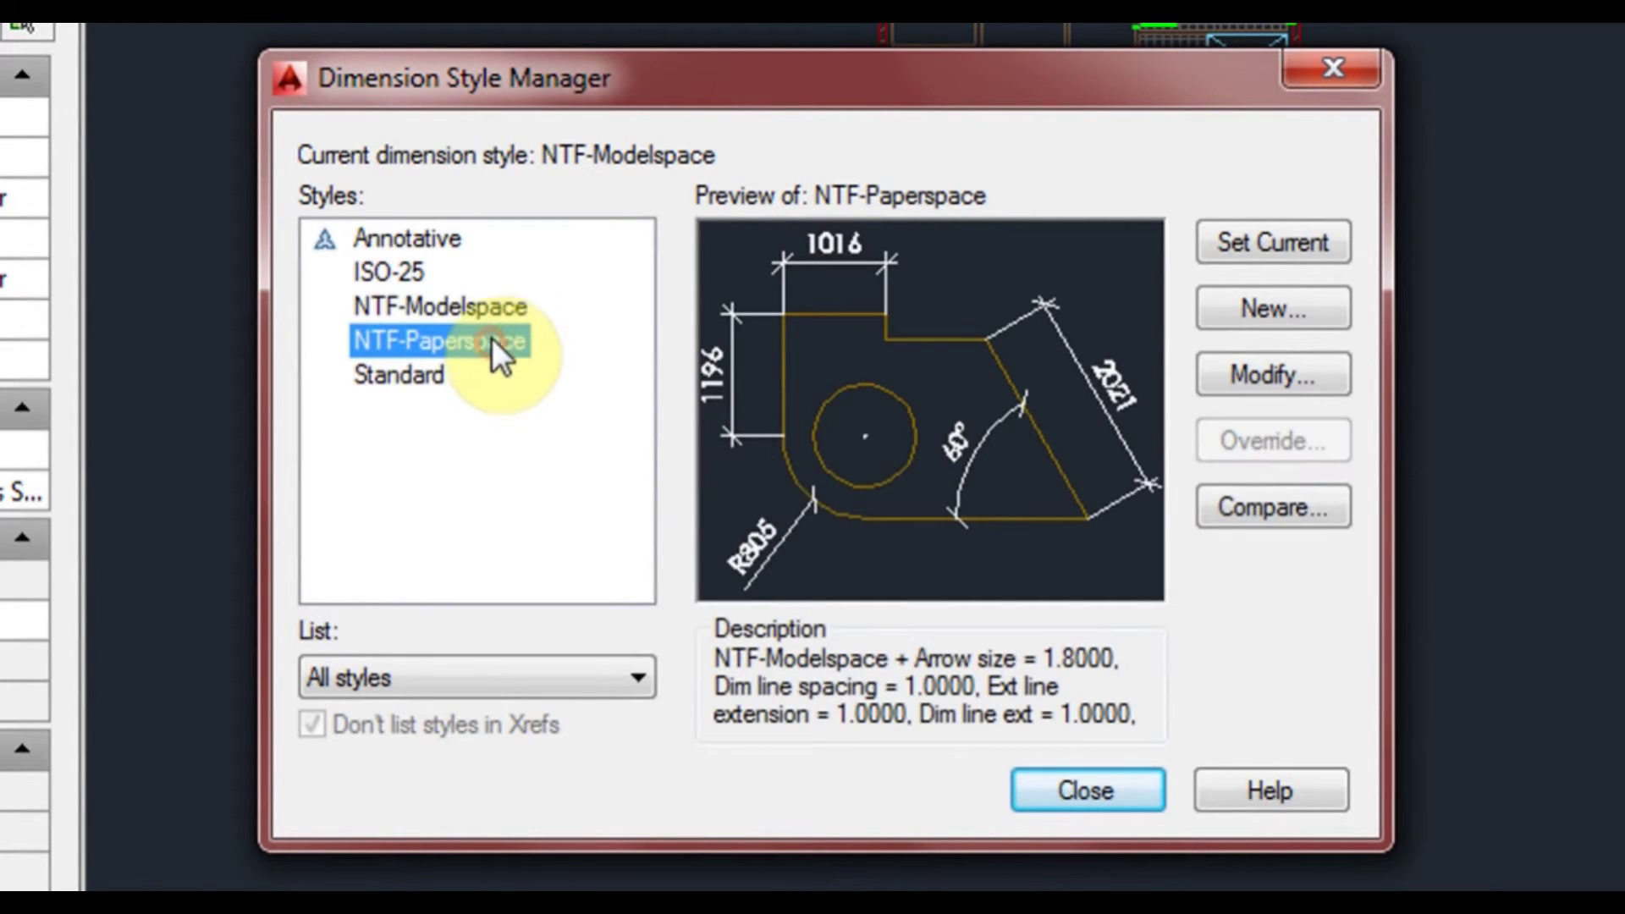
click(491, 315)
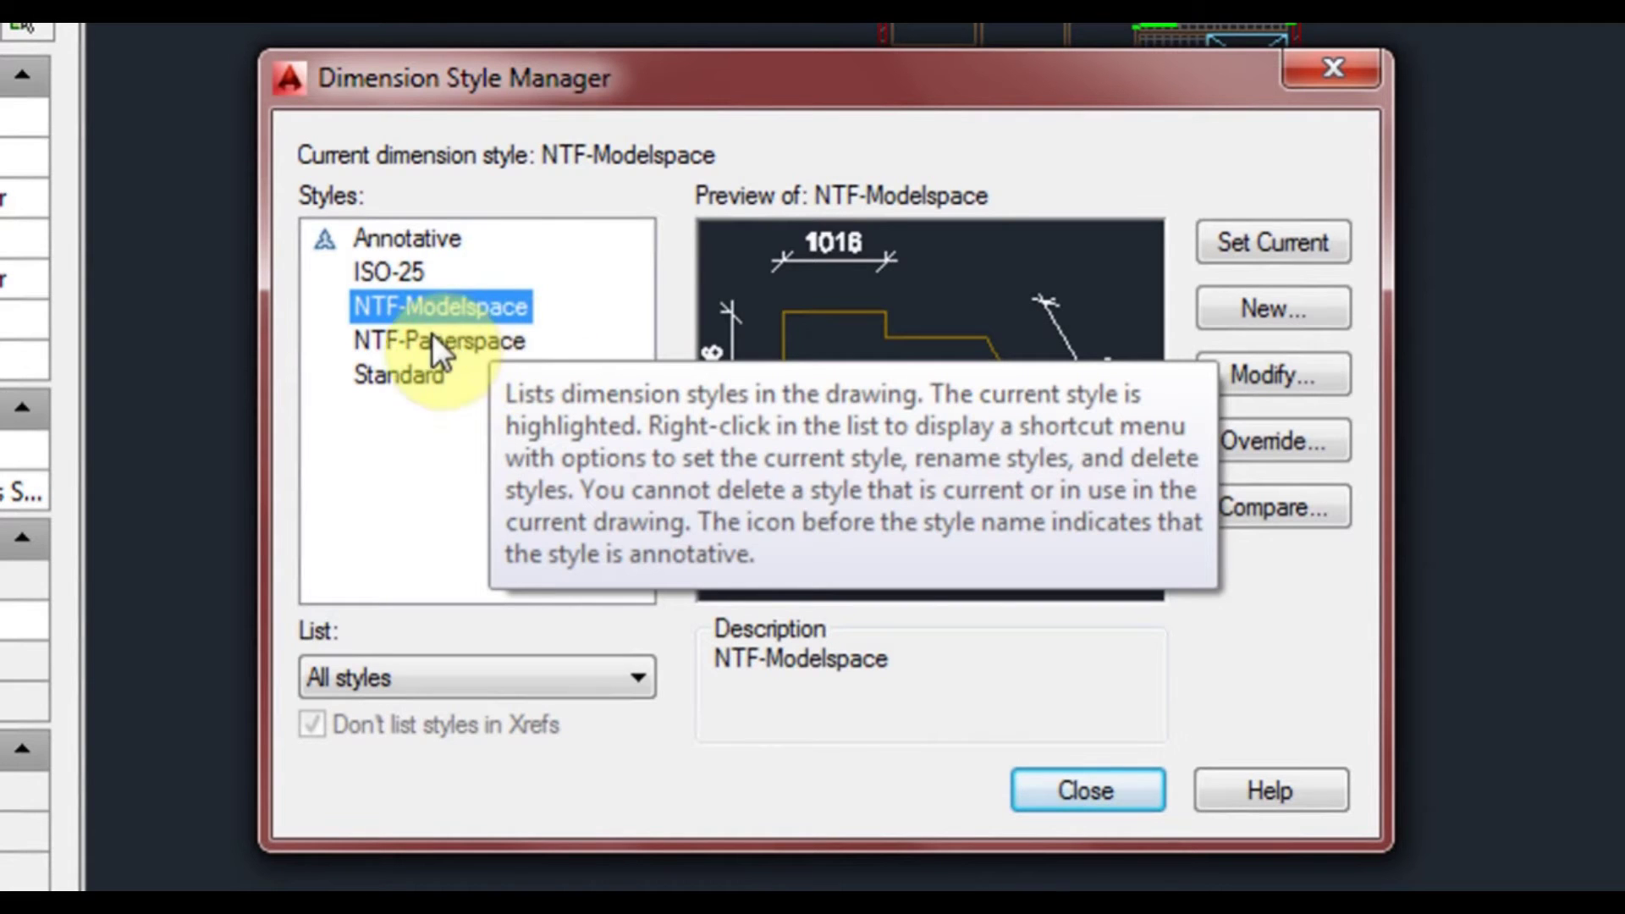
click(479, 308)
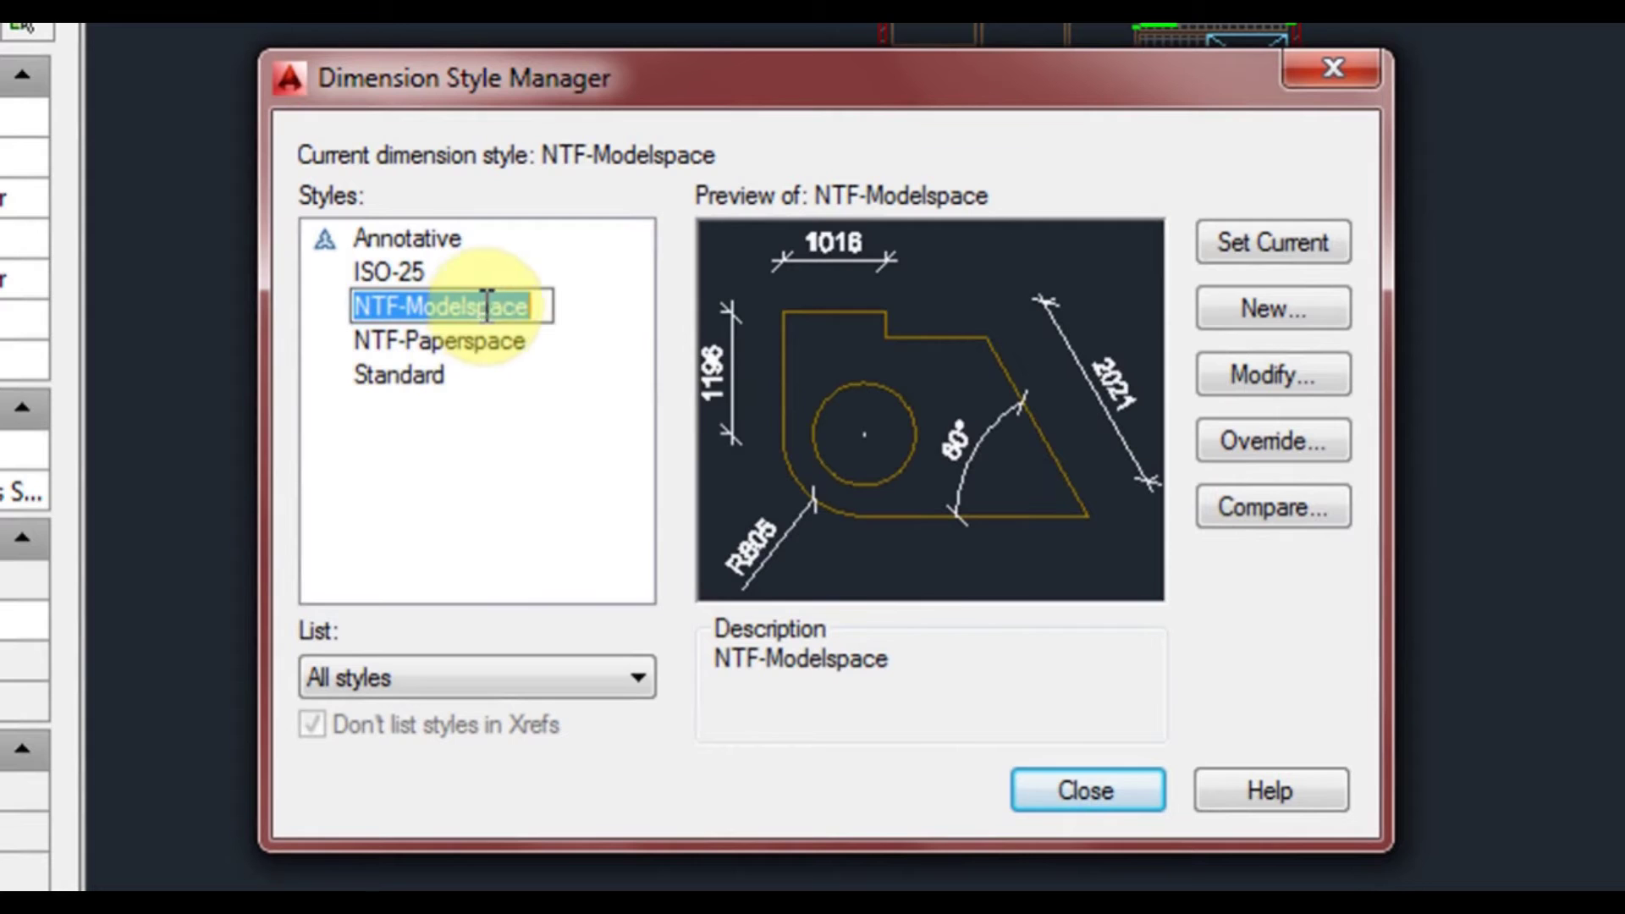
click(1222, 246)
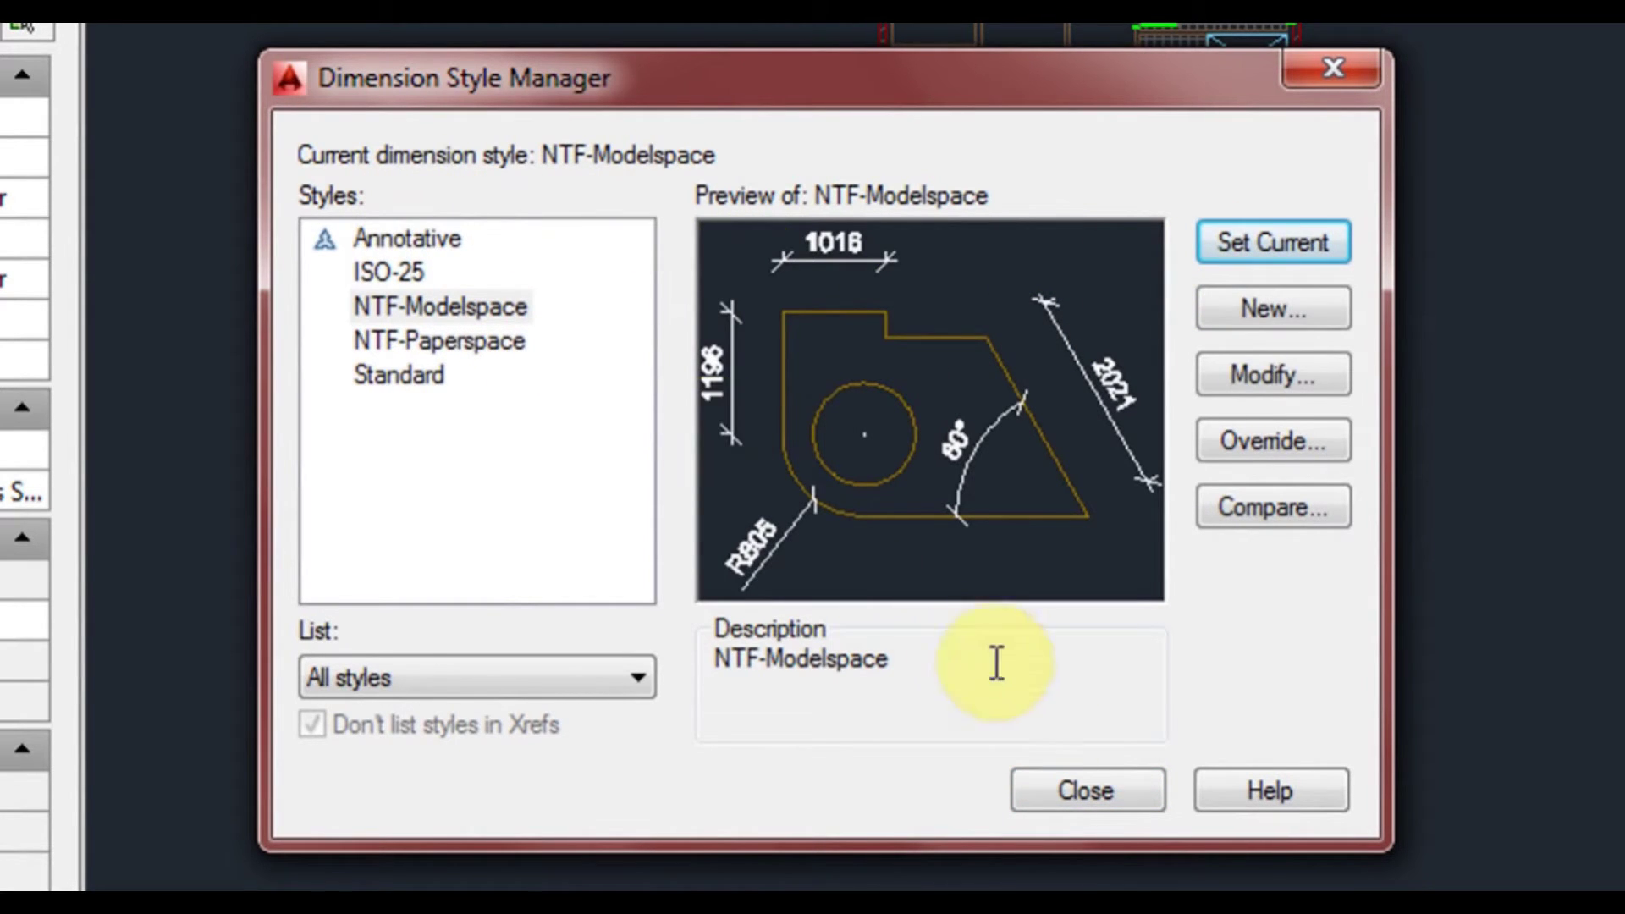
click(1082, 791)
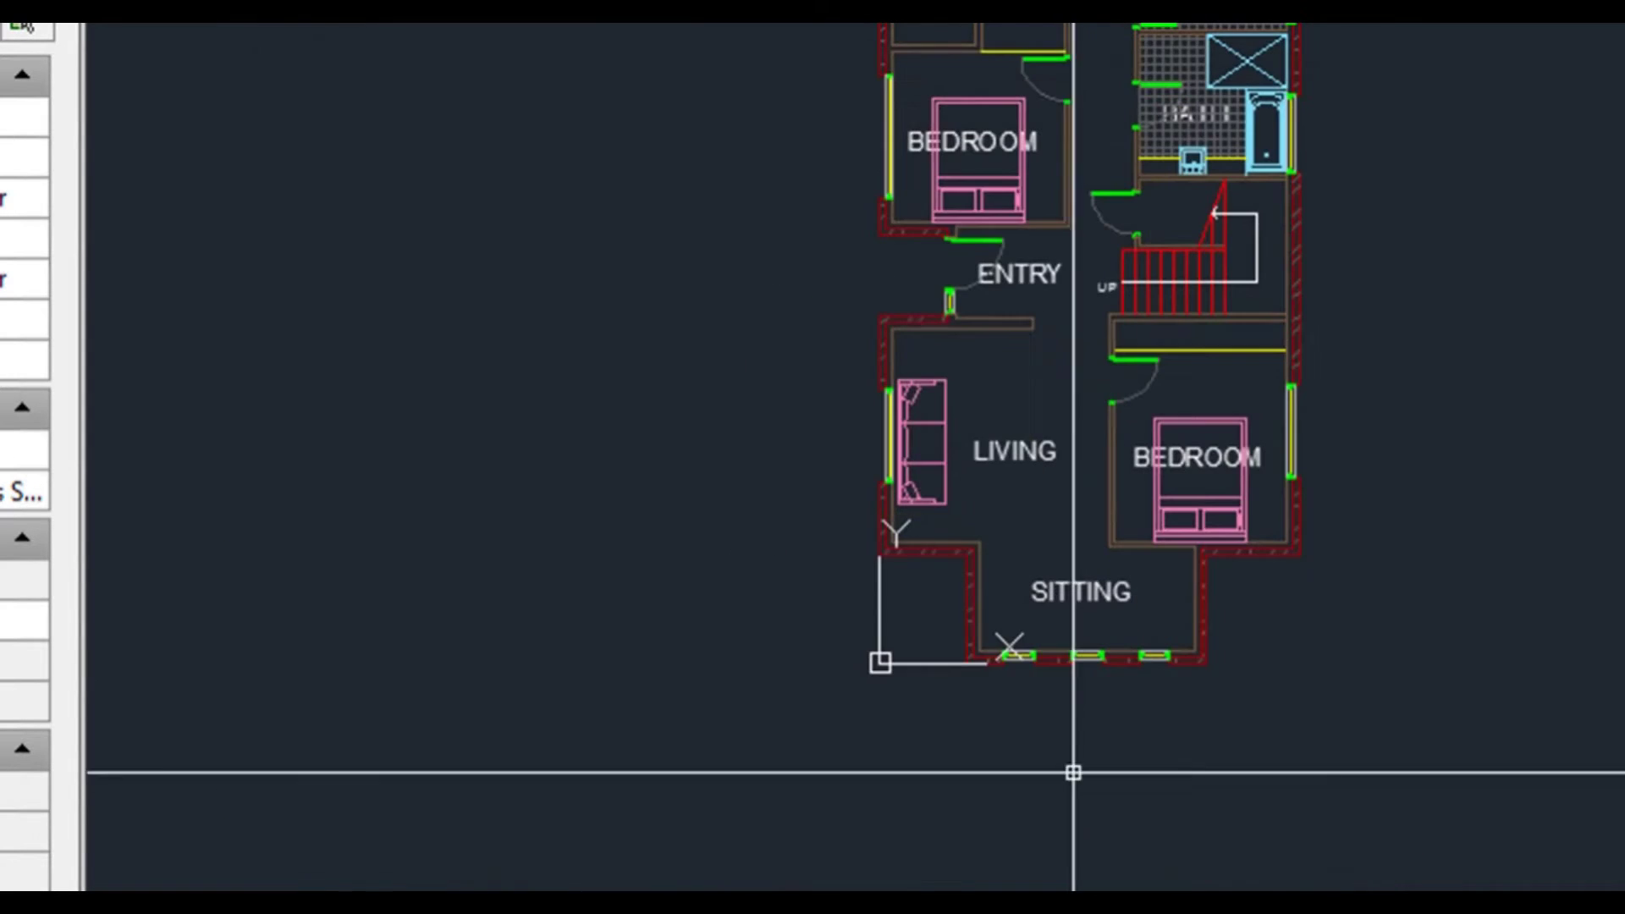
- Add a vertical linear dimension across the garage opening, from its upper outer wall corner to the bedroom wall, placed outside the plan's left side
mouse_move(916, 294)
middle_down()
mouse_move(893, 546)
mouse_move(910, 314)
middle_up()
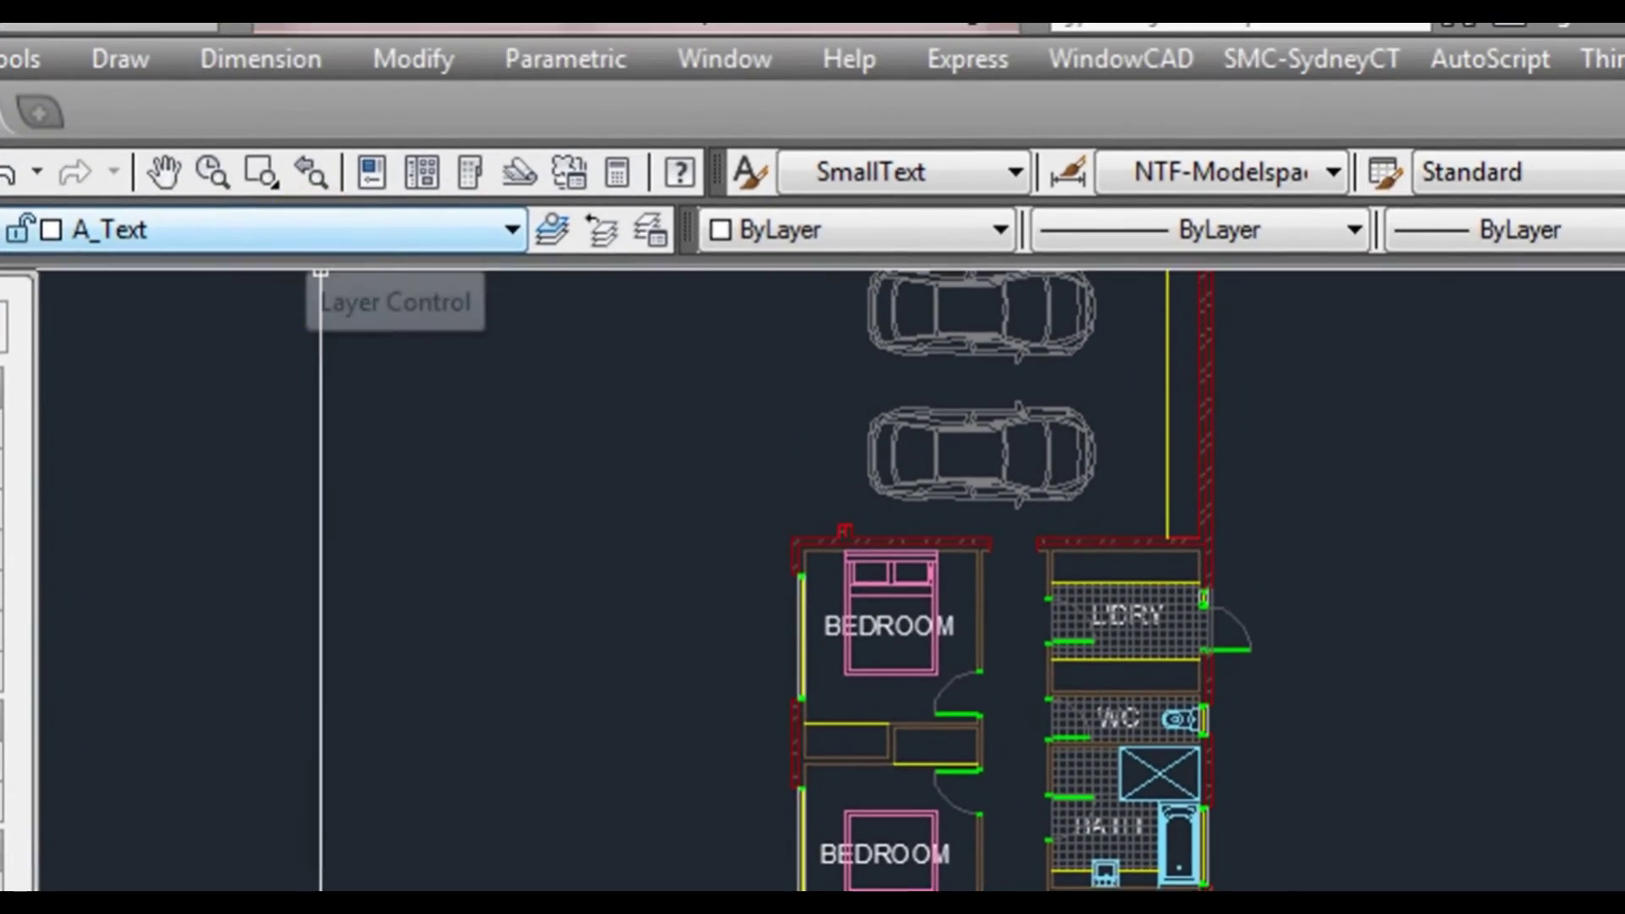
click(257, 59)
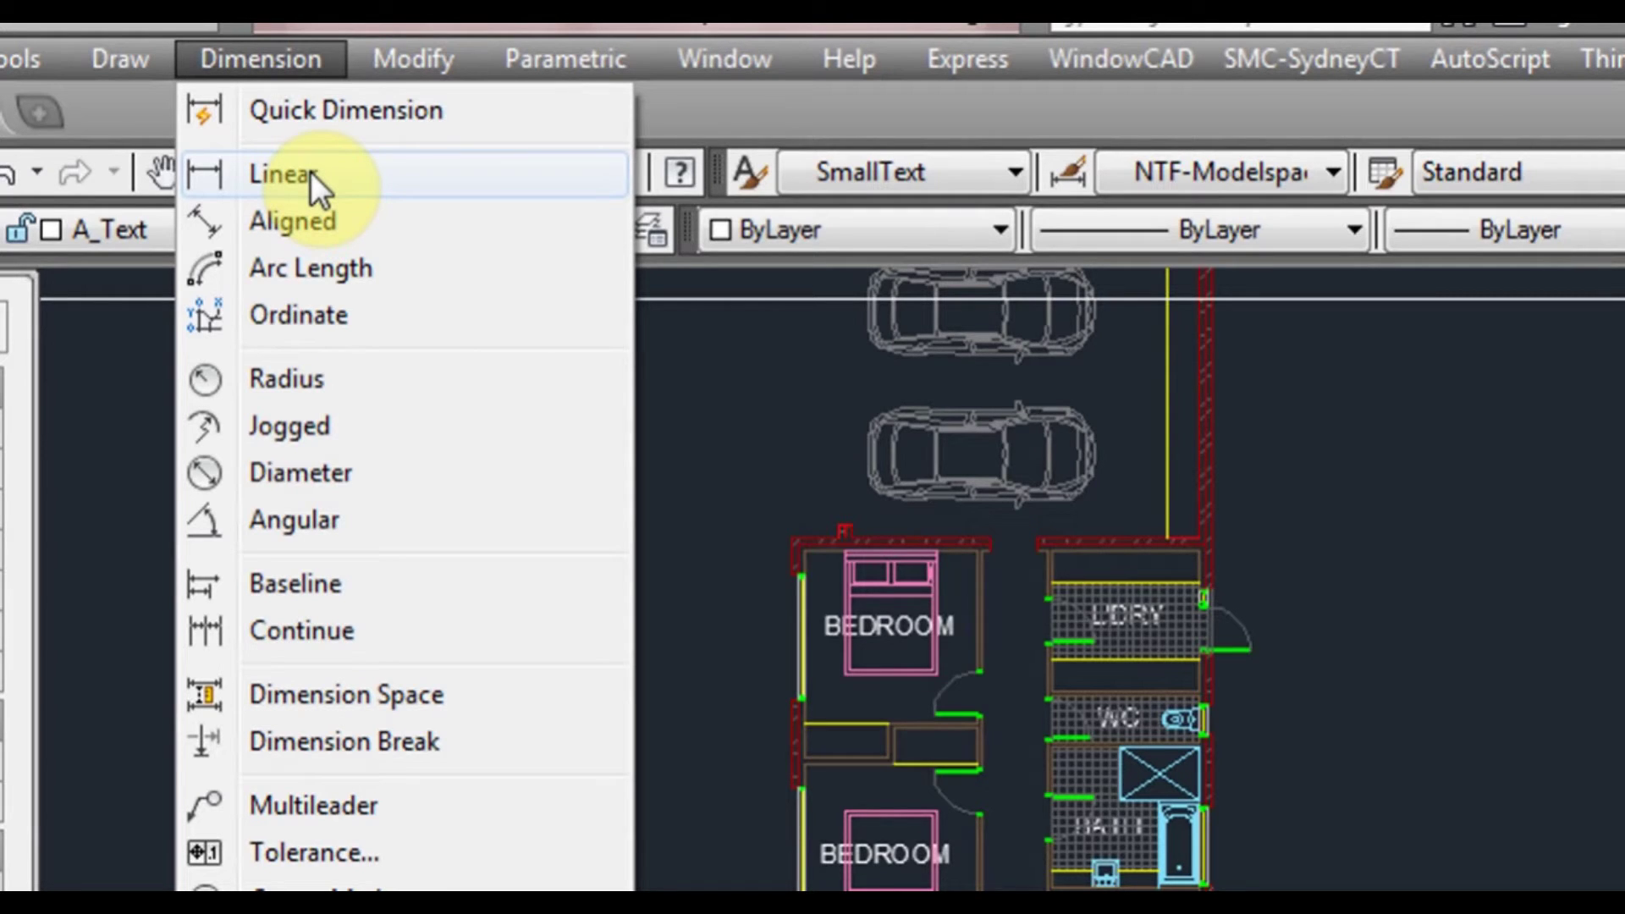
click(310, 171)
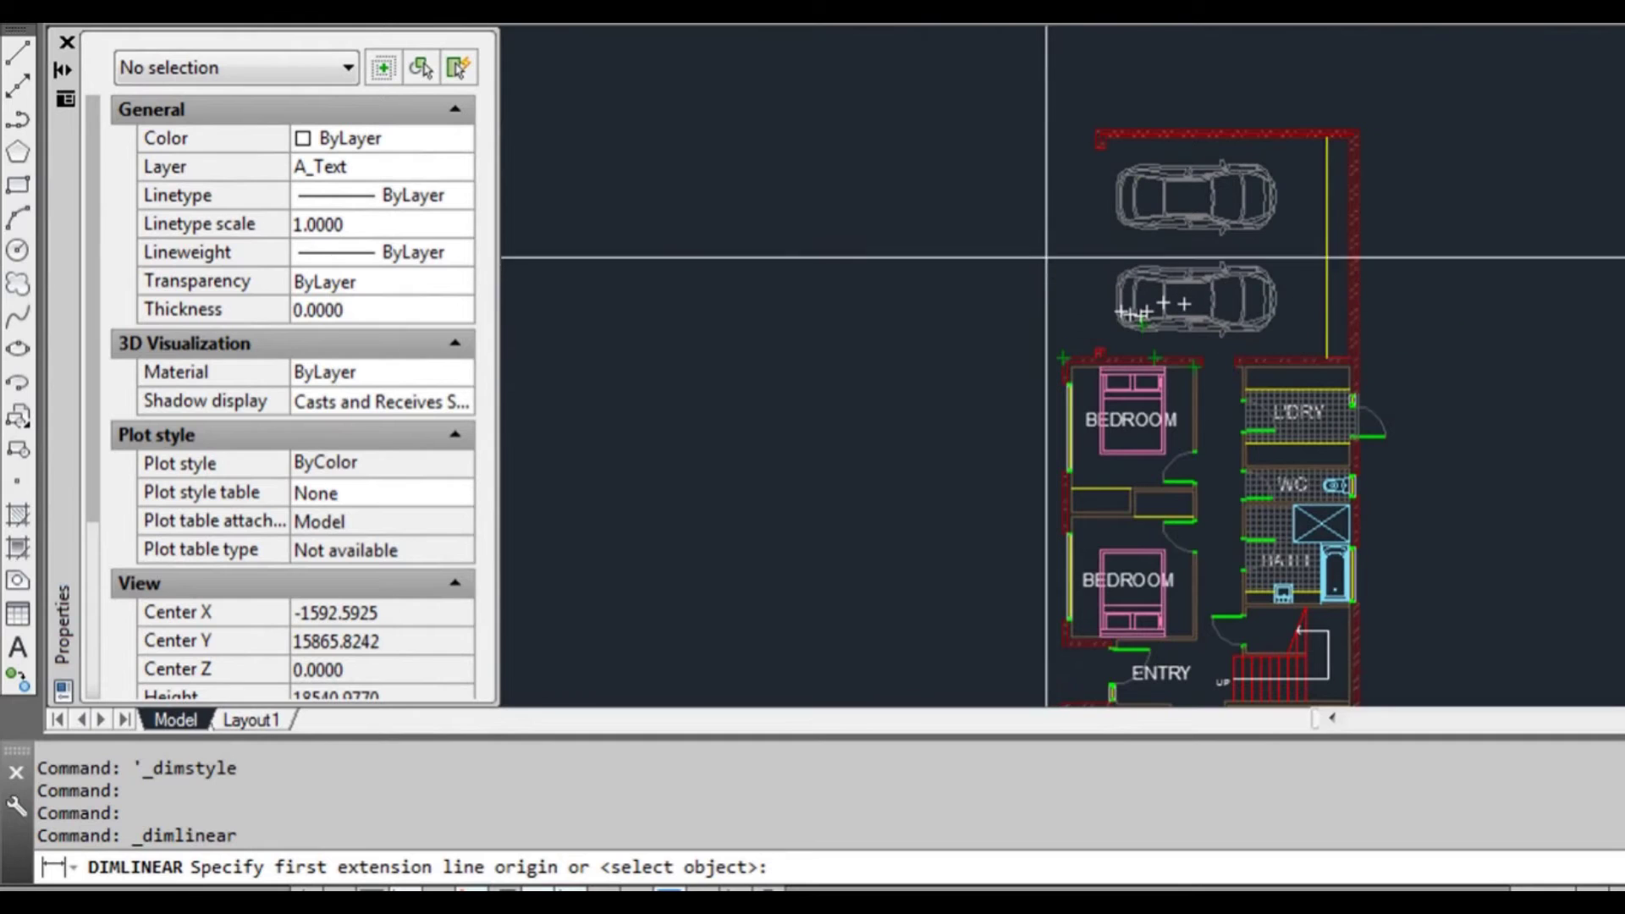
scroll(1041, 34, up, 6)
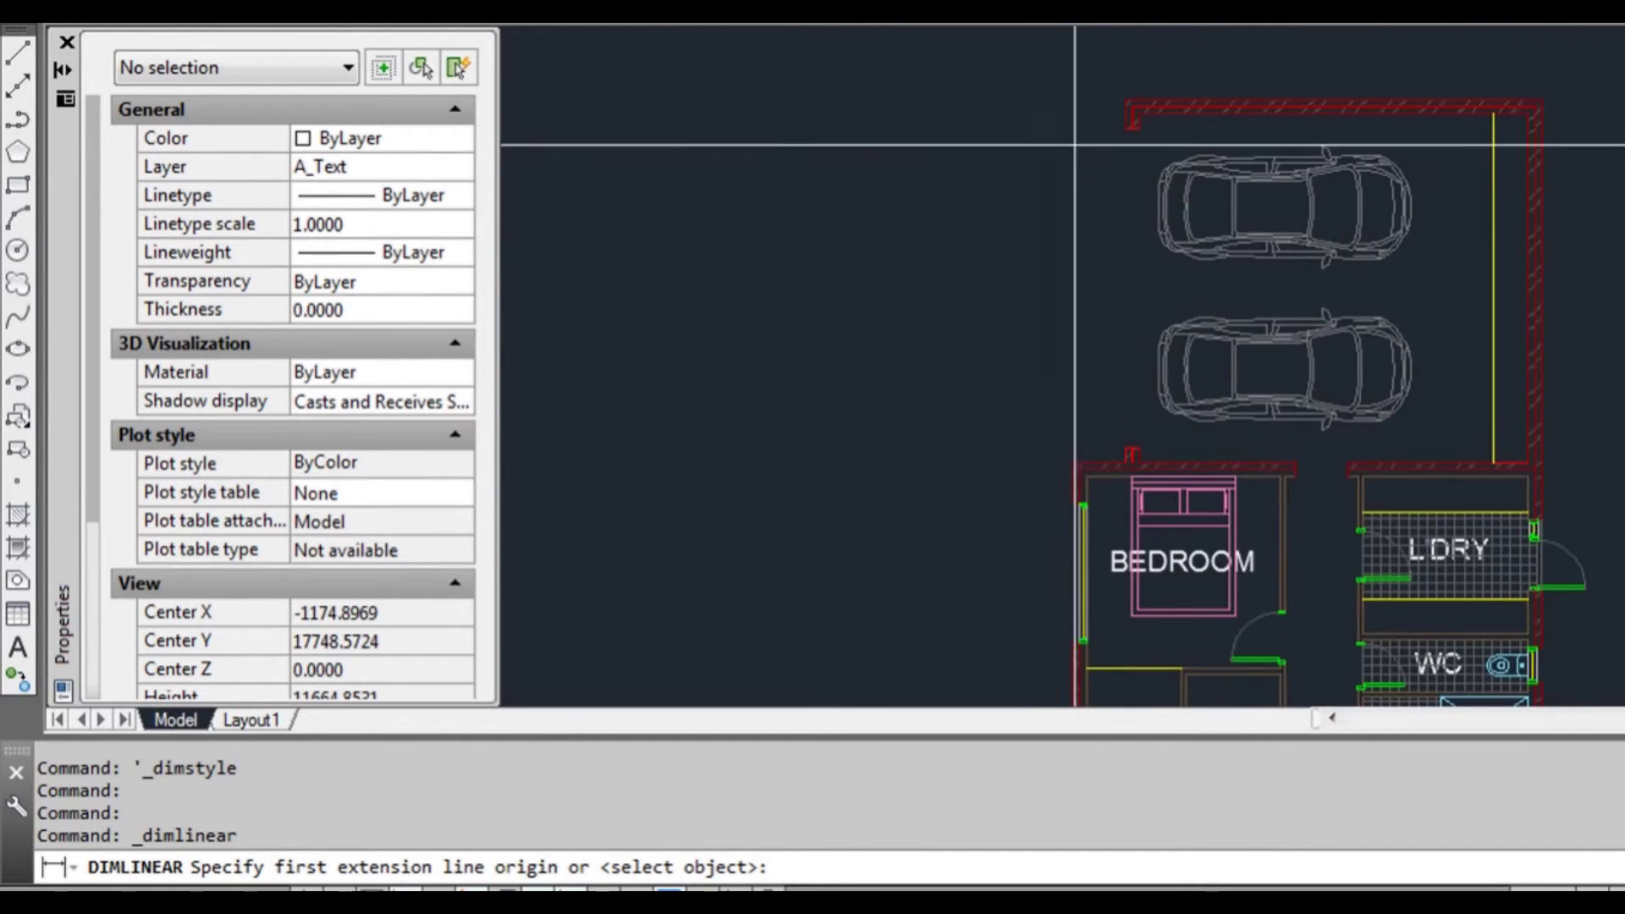
click(1142, 99)
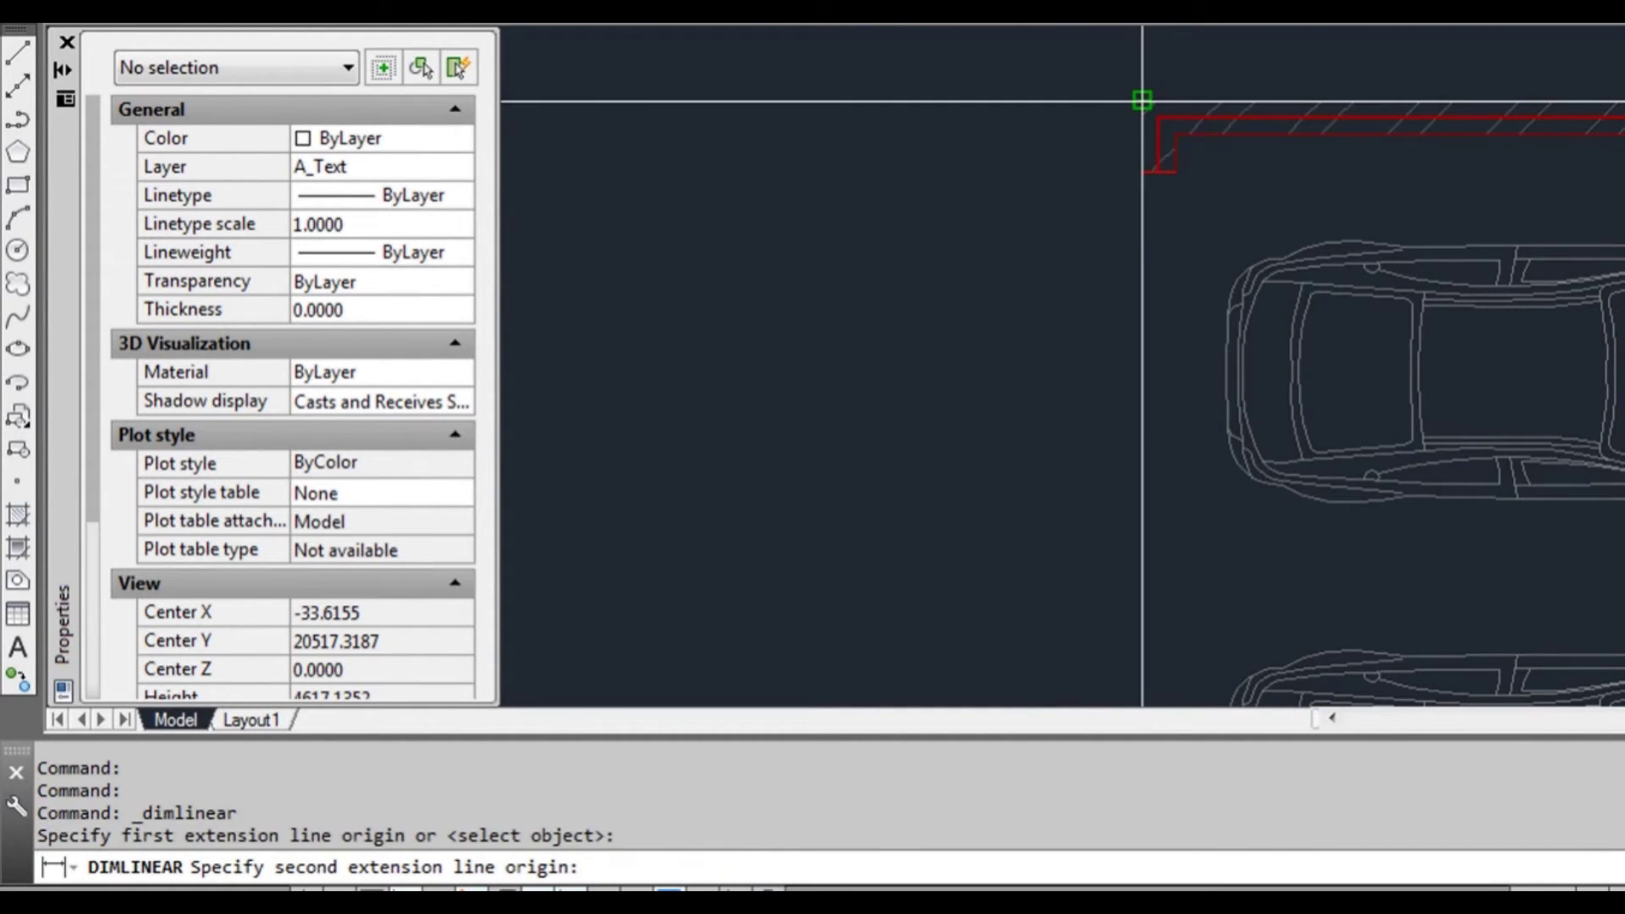
scroll(1142, 99, down, 2)
middle_drag(1186, 366, 1228, 126)
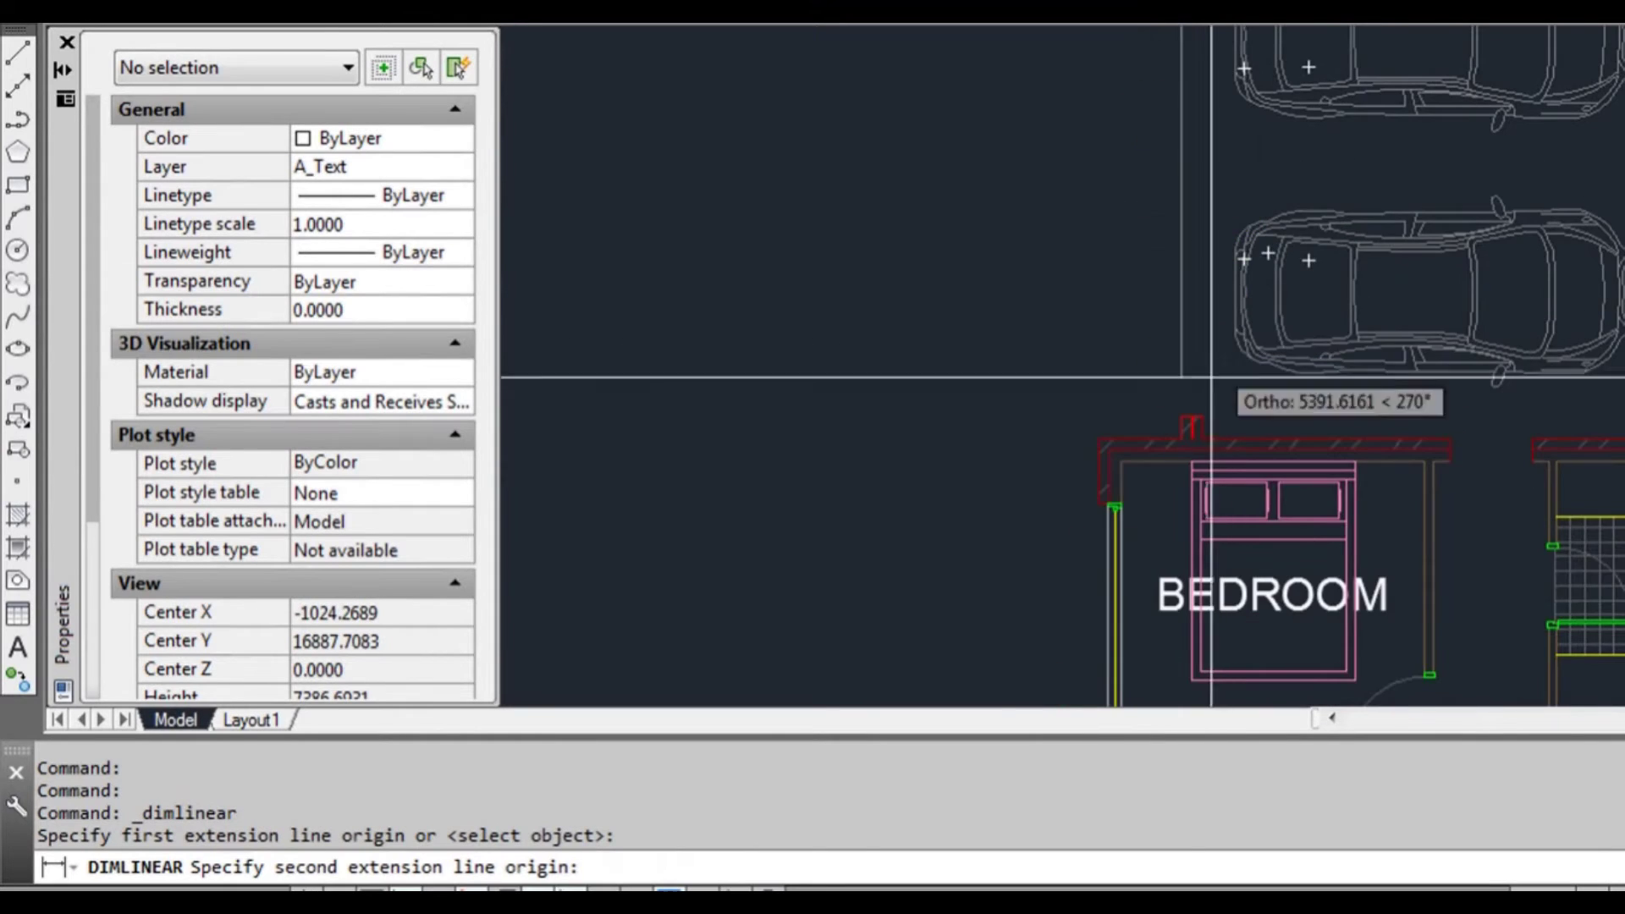
scroll(1202, 463, up, 4)
click(1153, 385)
scroll(1157, 385, down, 3)
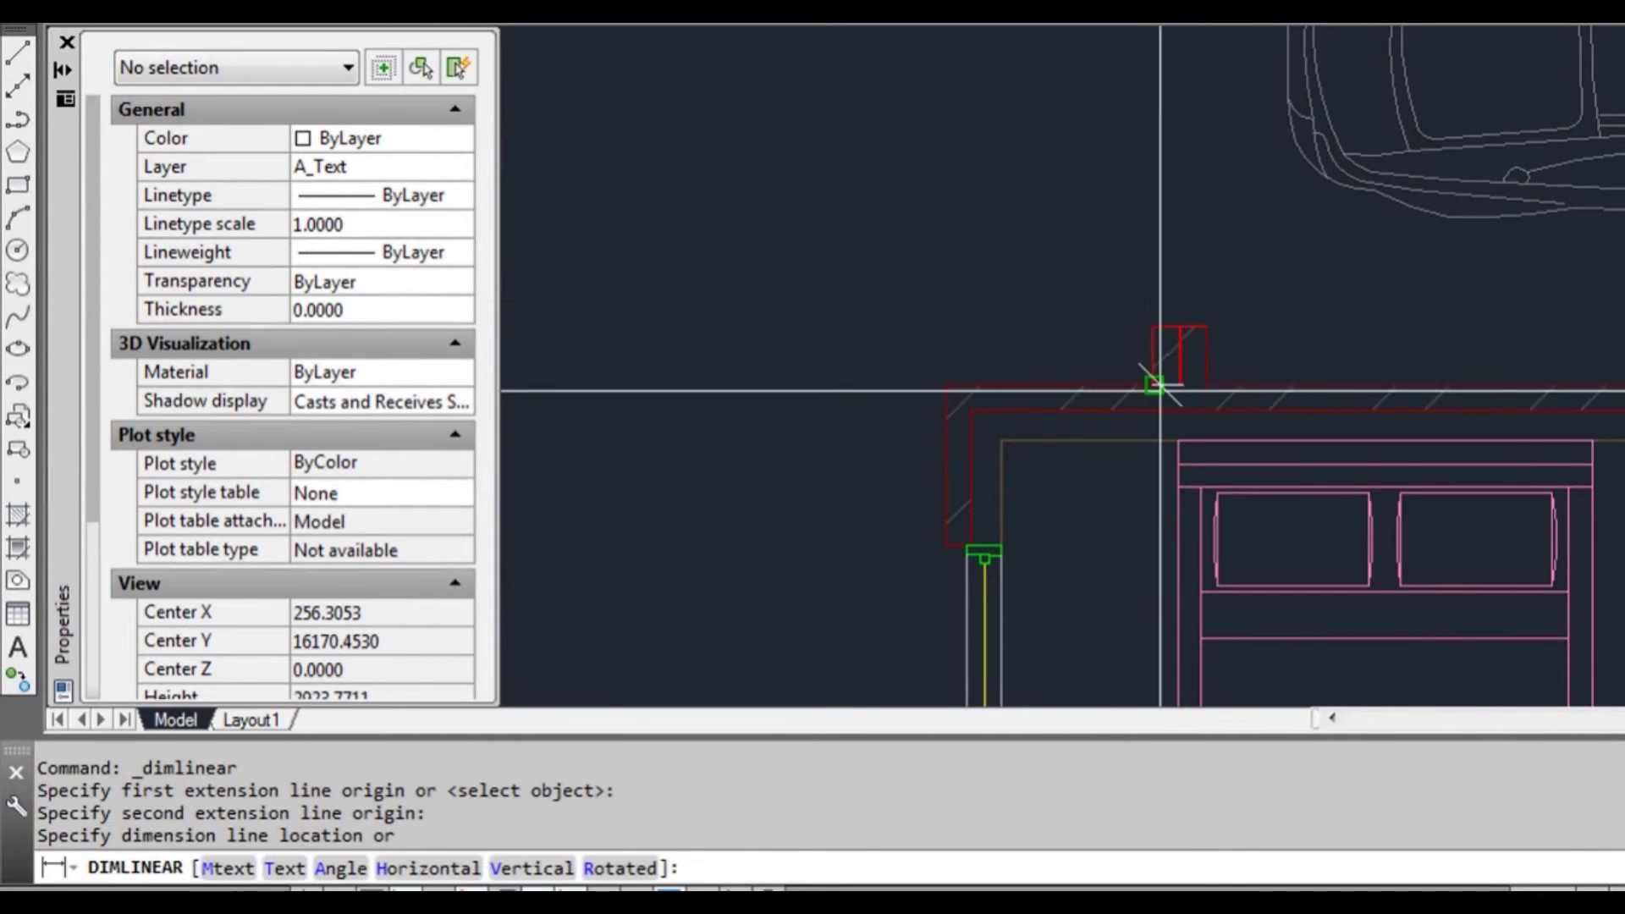
click(899, 382)
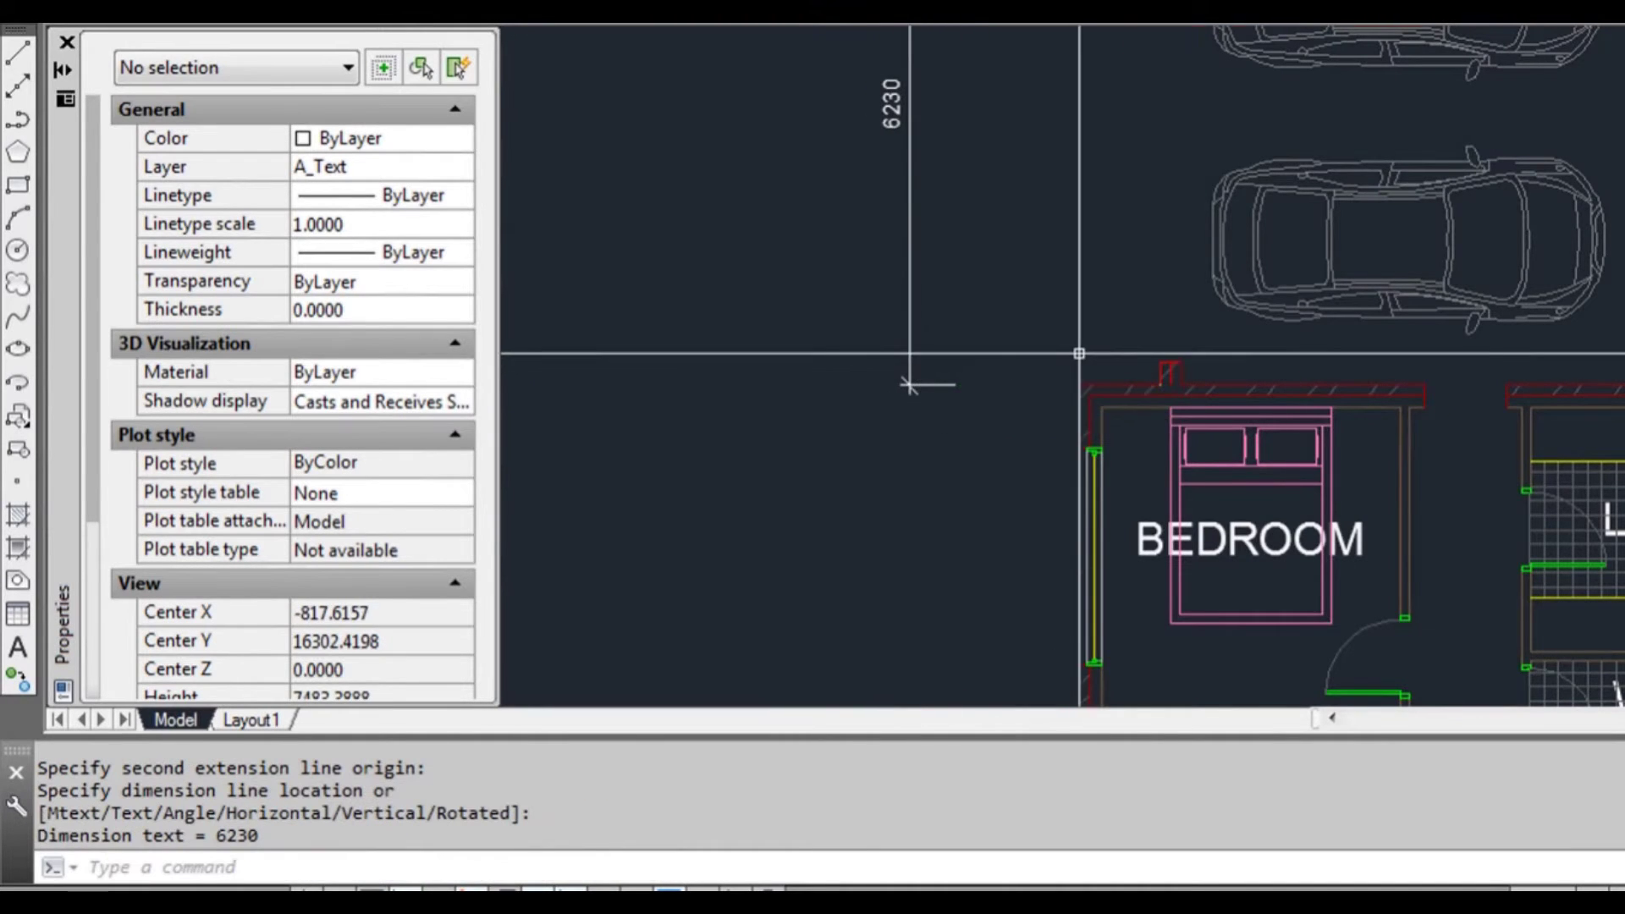
scroll(1160, 297, down, 2)
scroll(1159, 296, down, 2)
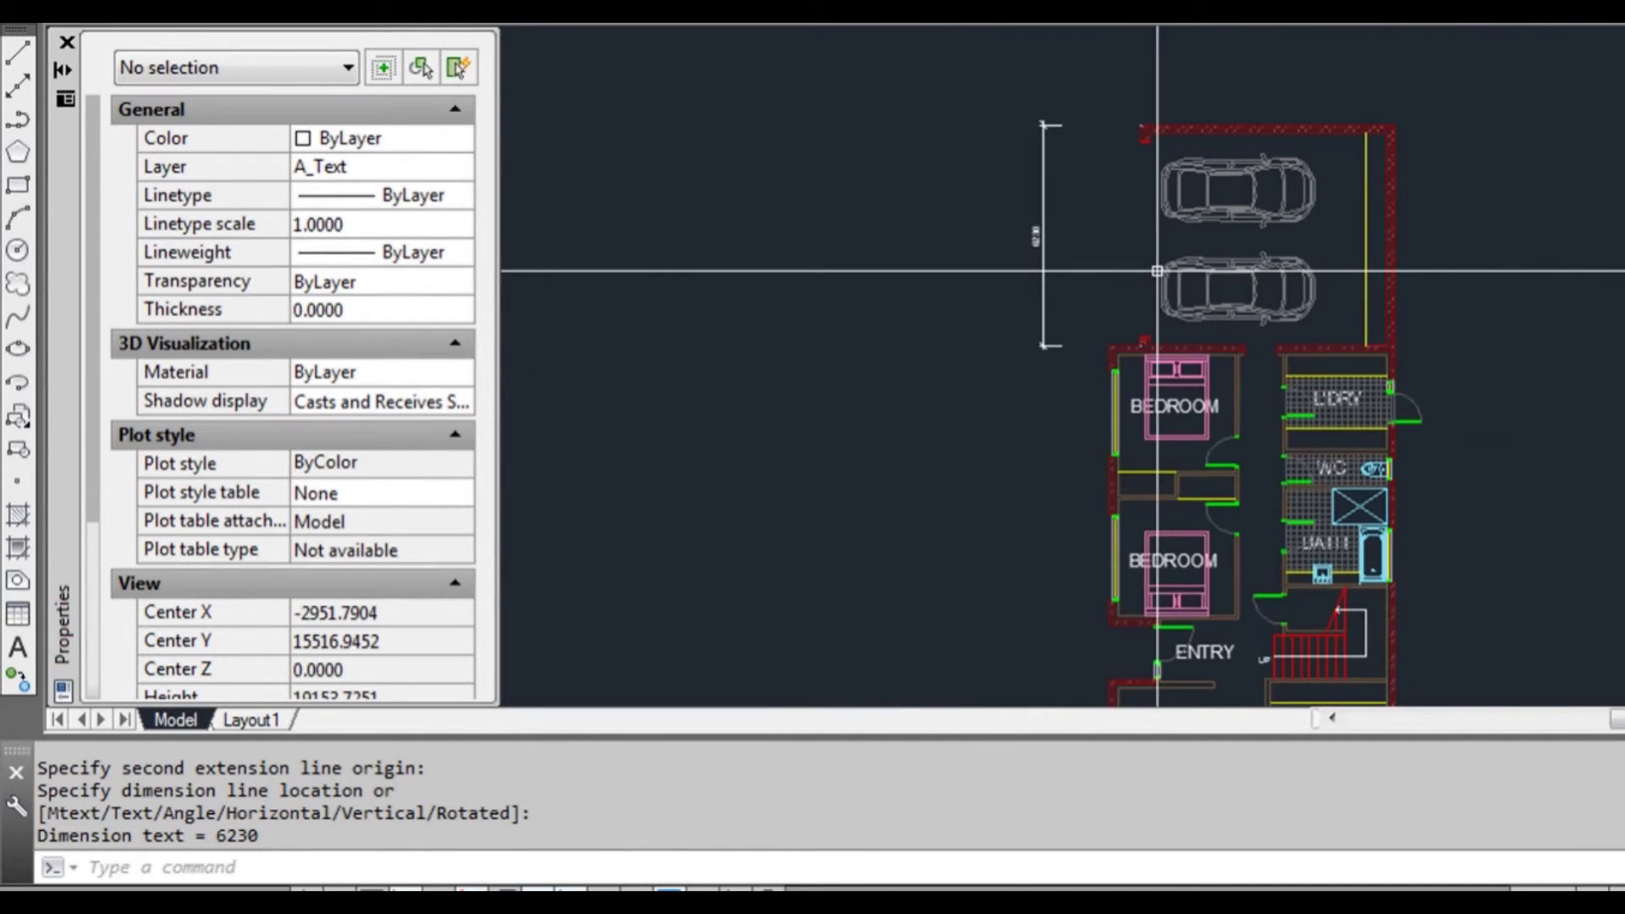
scroll(1050, 145, up, 3)
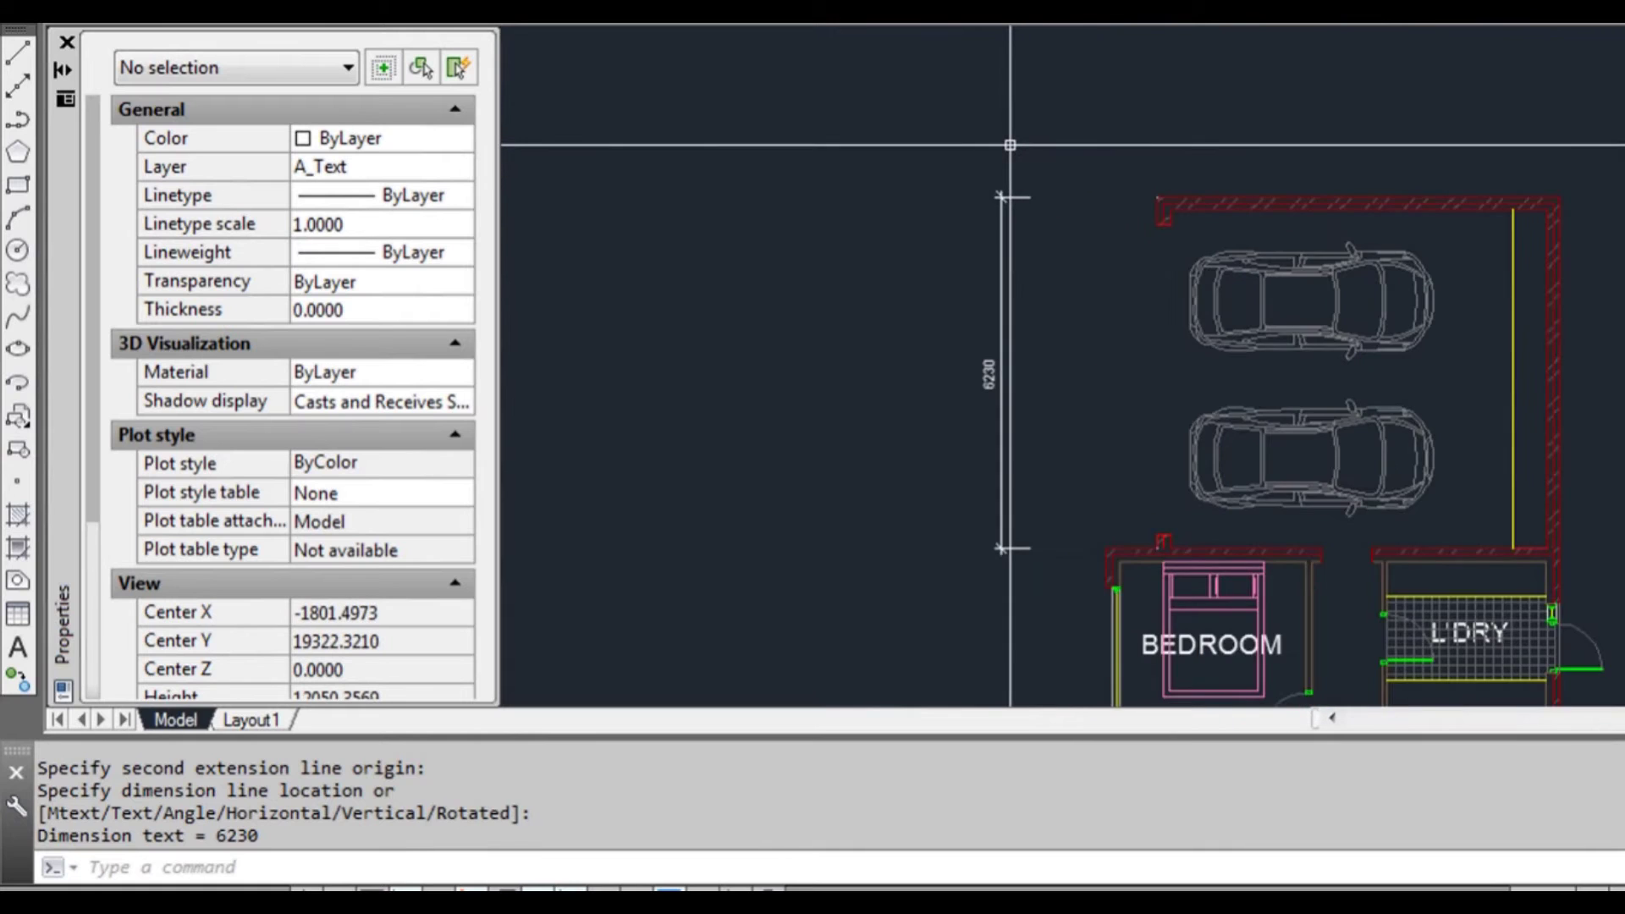
scroll(1010, 145, up, 2)
text(l)
key(Return)
click(992, 218)
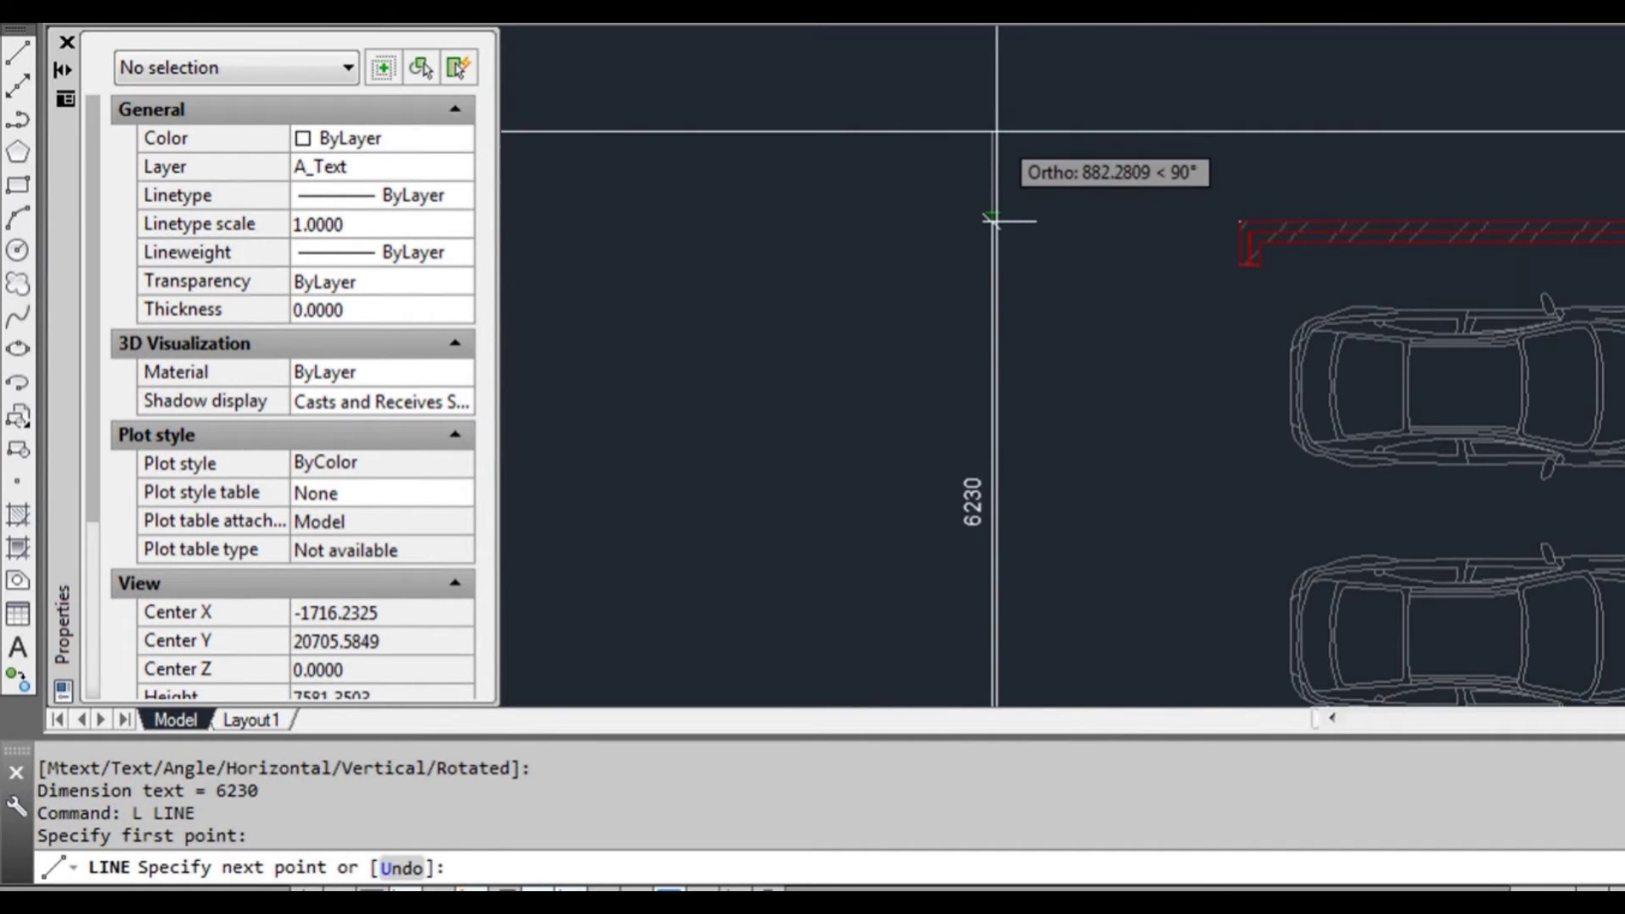
key(Escape)
- Draw a vertical guide line from the upper end of the garage dimension line down past the sitting room
key(Return)
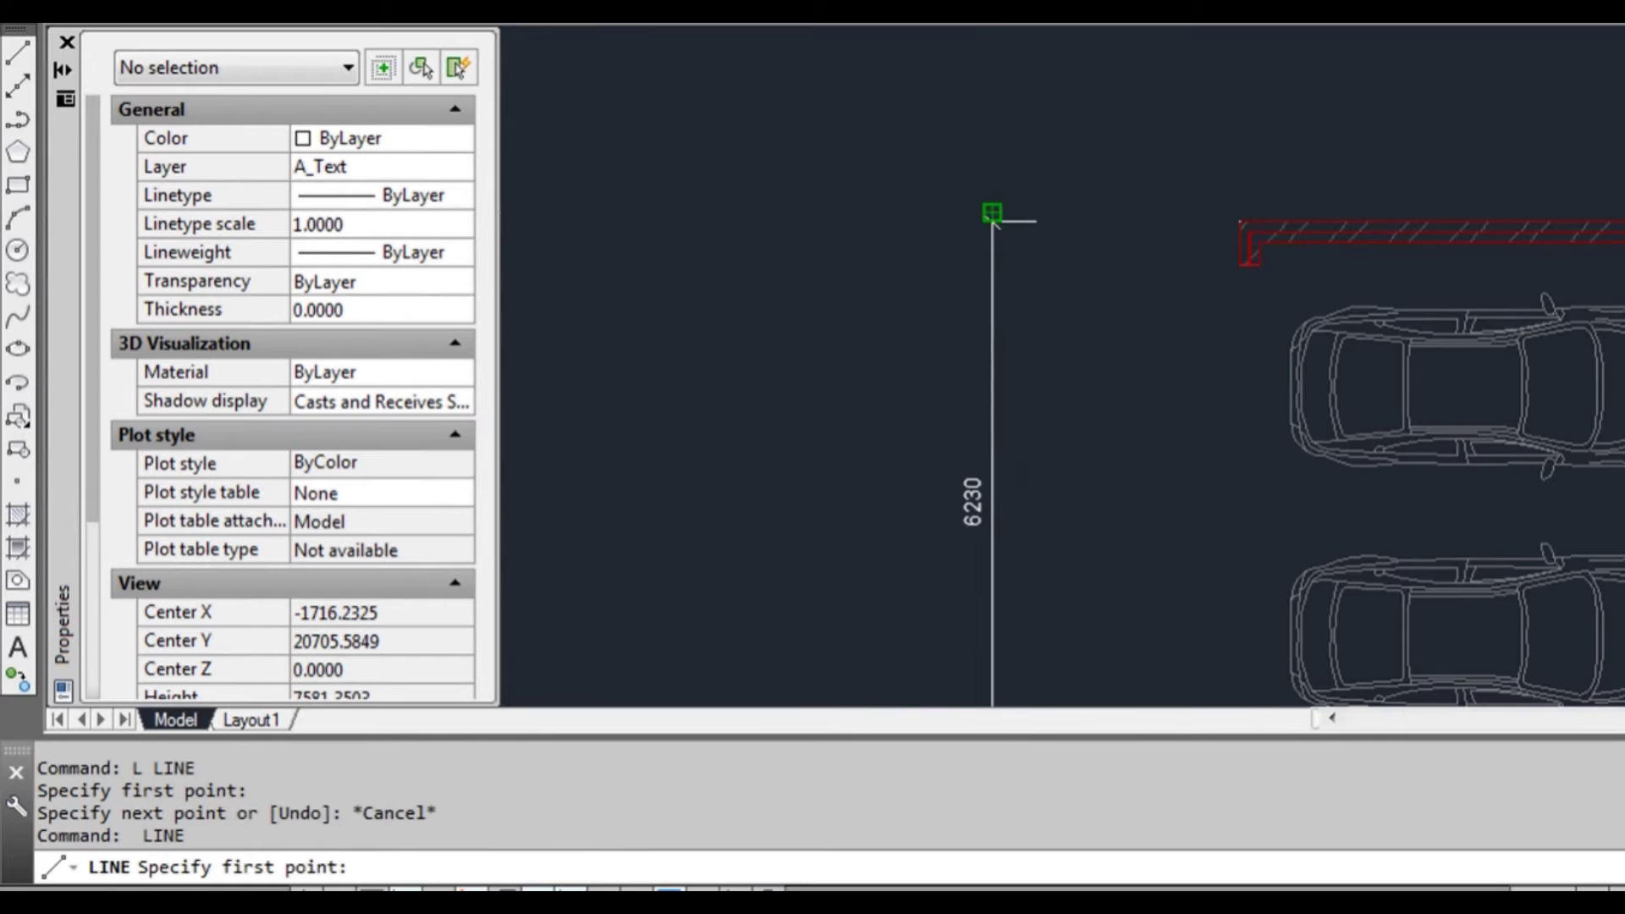
click(990, 218)
scroll(1012, 230, down, 3)
middle_drag(1059, 542, 1091, 173)
scroll(1091, 172, up, 2)
click(1096, 568)
key(Escape)
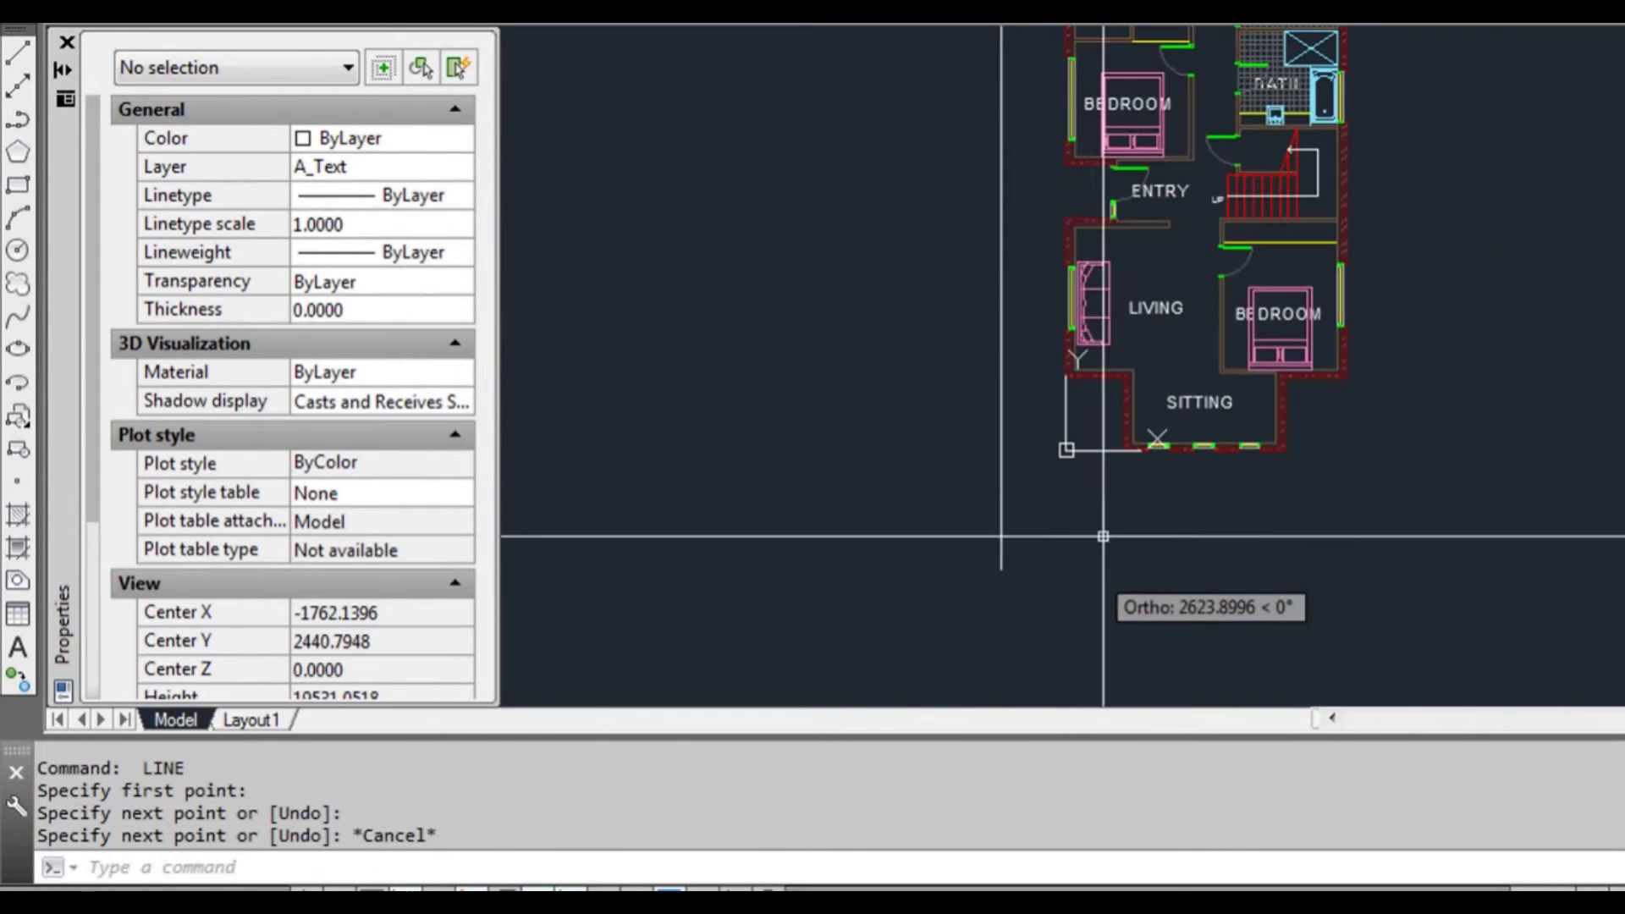
scroll(1122, 441, down, 2)
scroll(1073, 551, up, 2)
key(Escape)
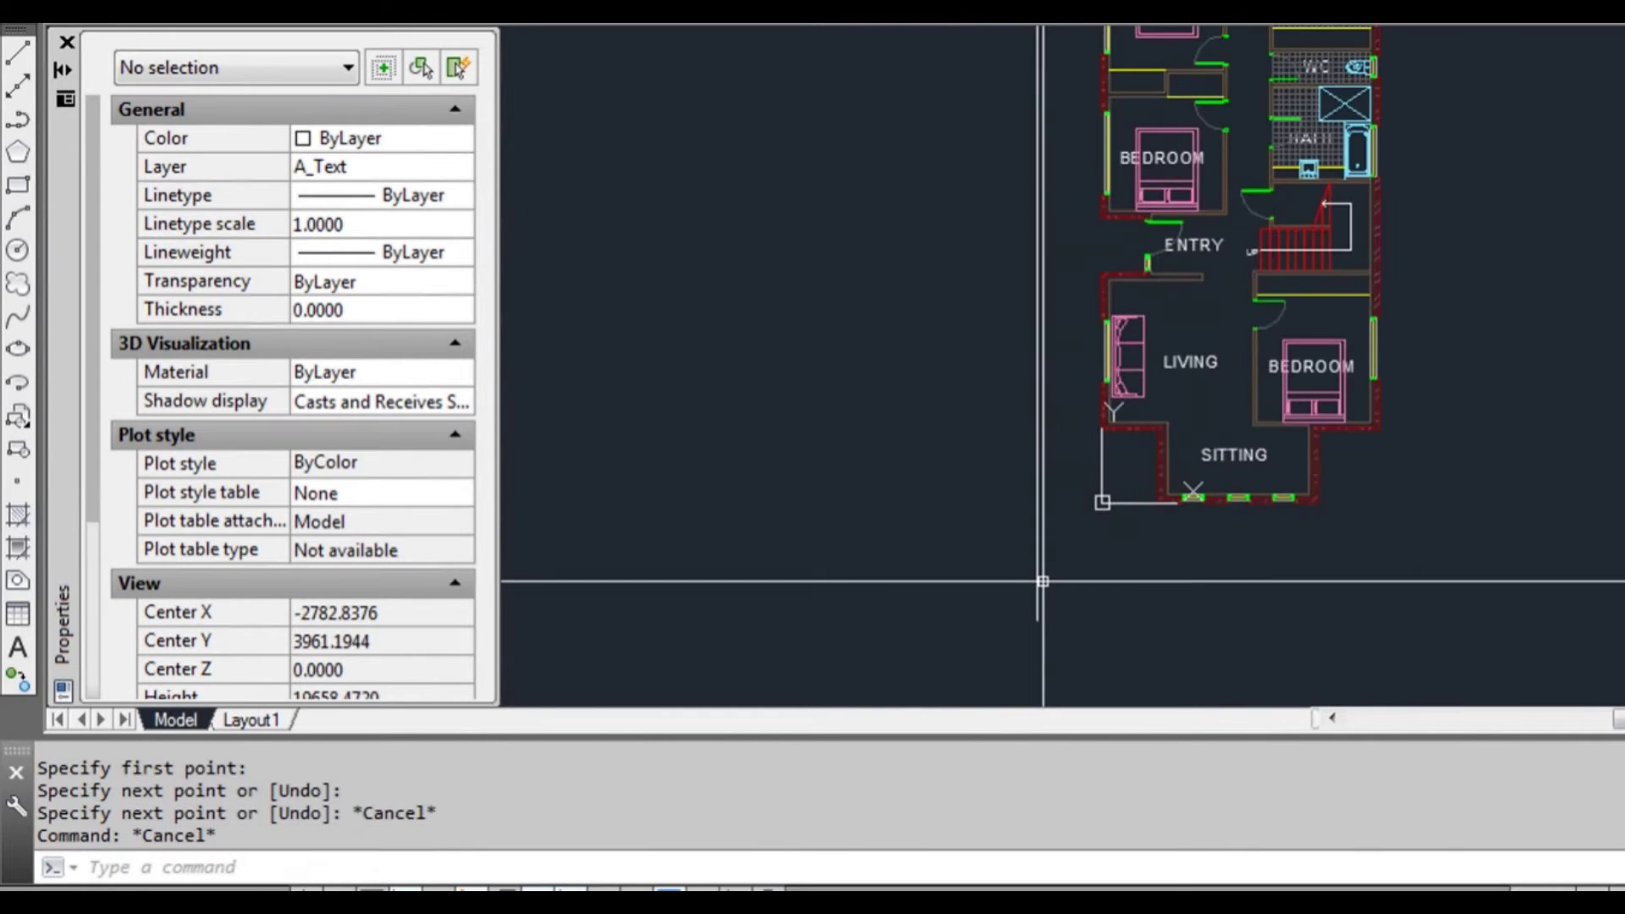
- Offset the vertical guide line away from the building three times in succession at equal spacing
text(o)
key(Return)
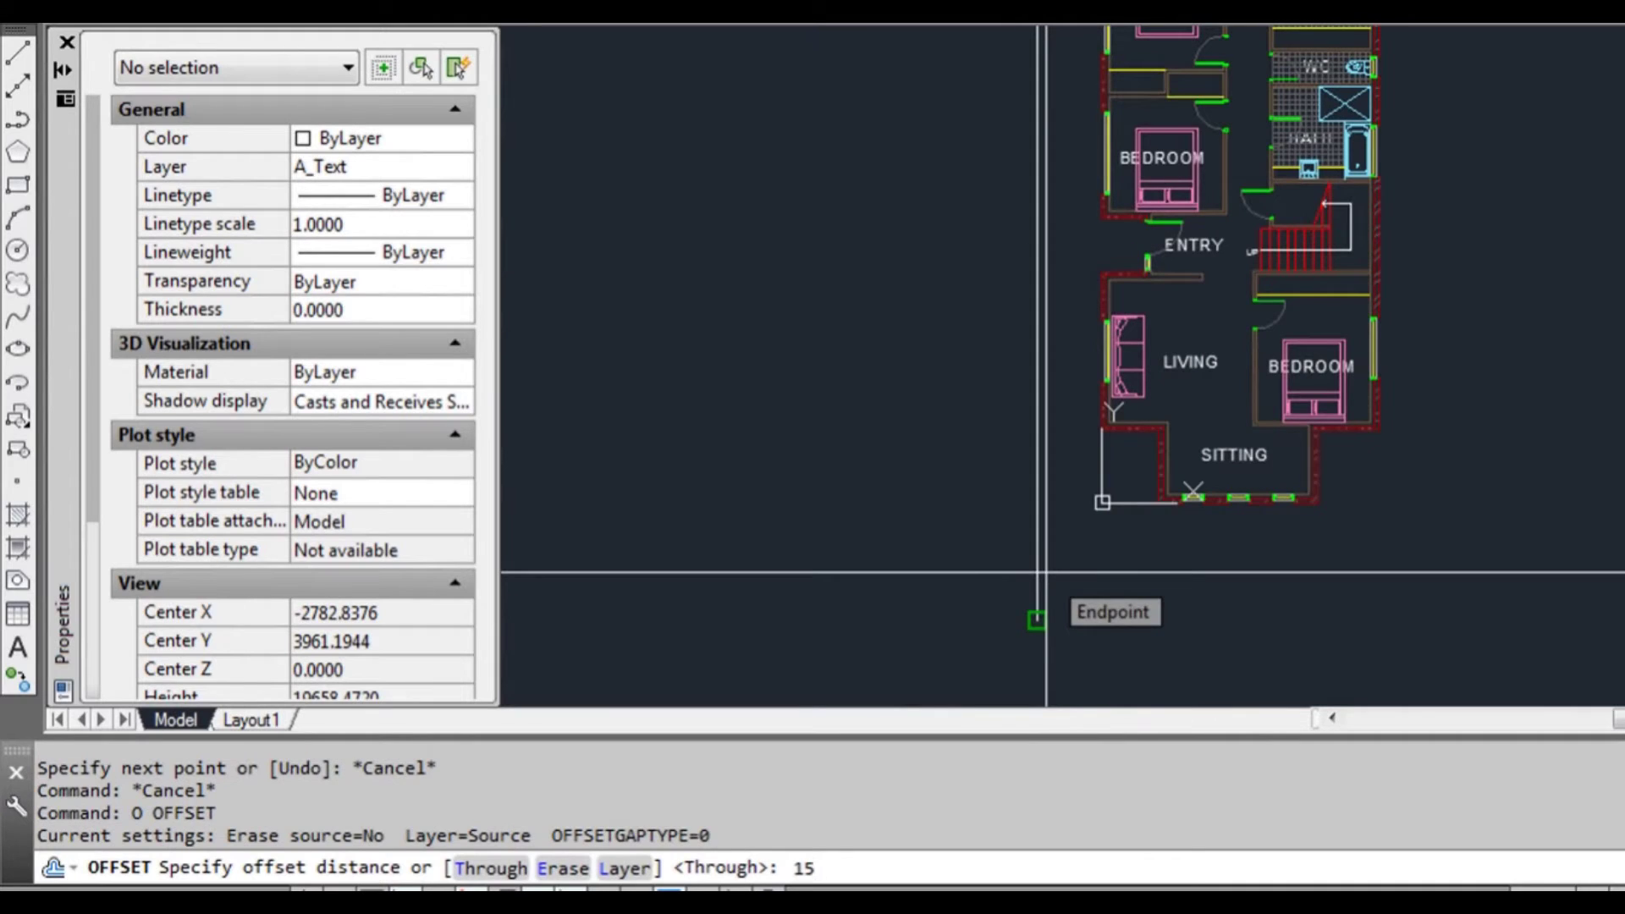
key(Return)
click(1039, 553)
click(988, 548)
click(985, 550)
click(903, 554)
click(934, 549)
click(867, 537)
key(Escape)
- Examine the guide lines alongside the plan's left exterior wall, from the garage down to the sitting room
middle_drag(1042, 276, 1038, 498)
middle_drag(1036, 287, 1019, 412)
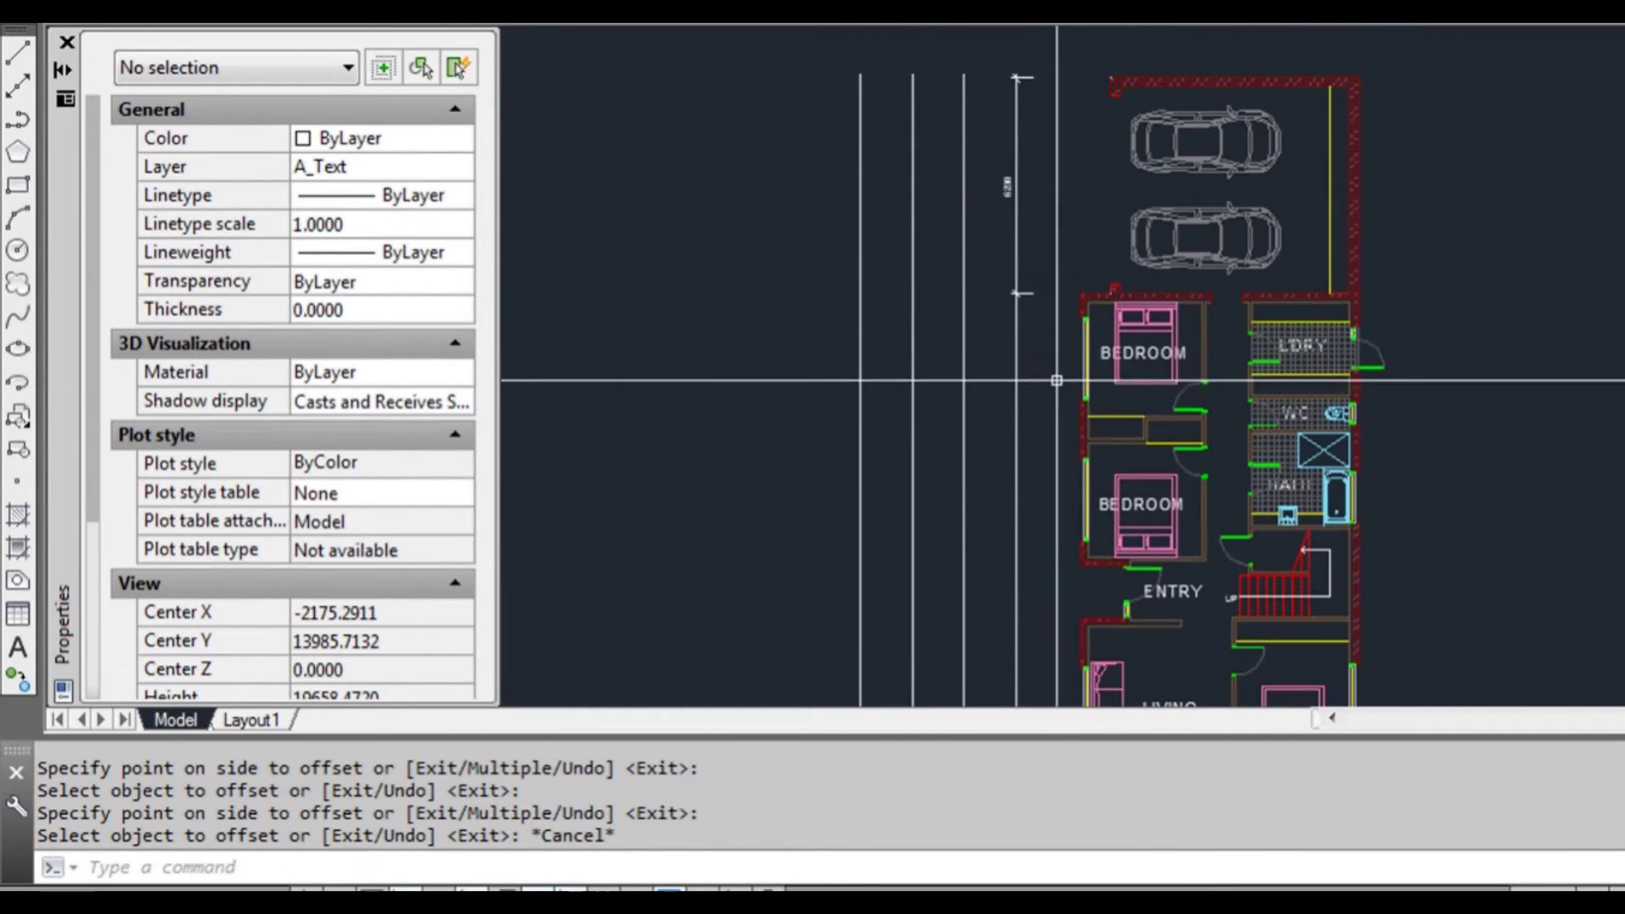
middle_drag(959, 394, 923, 244)
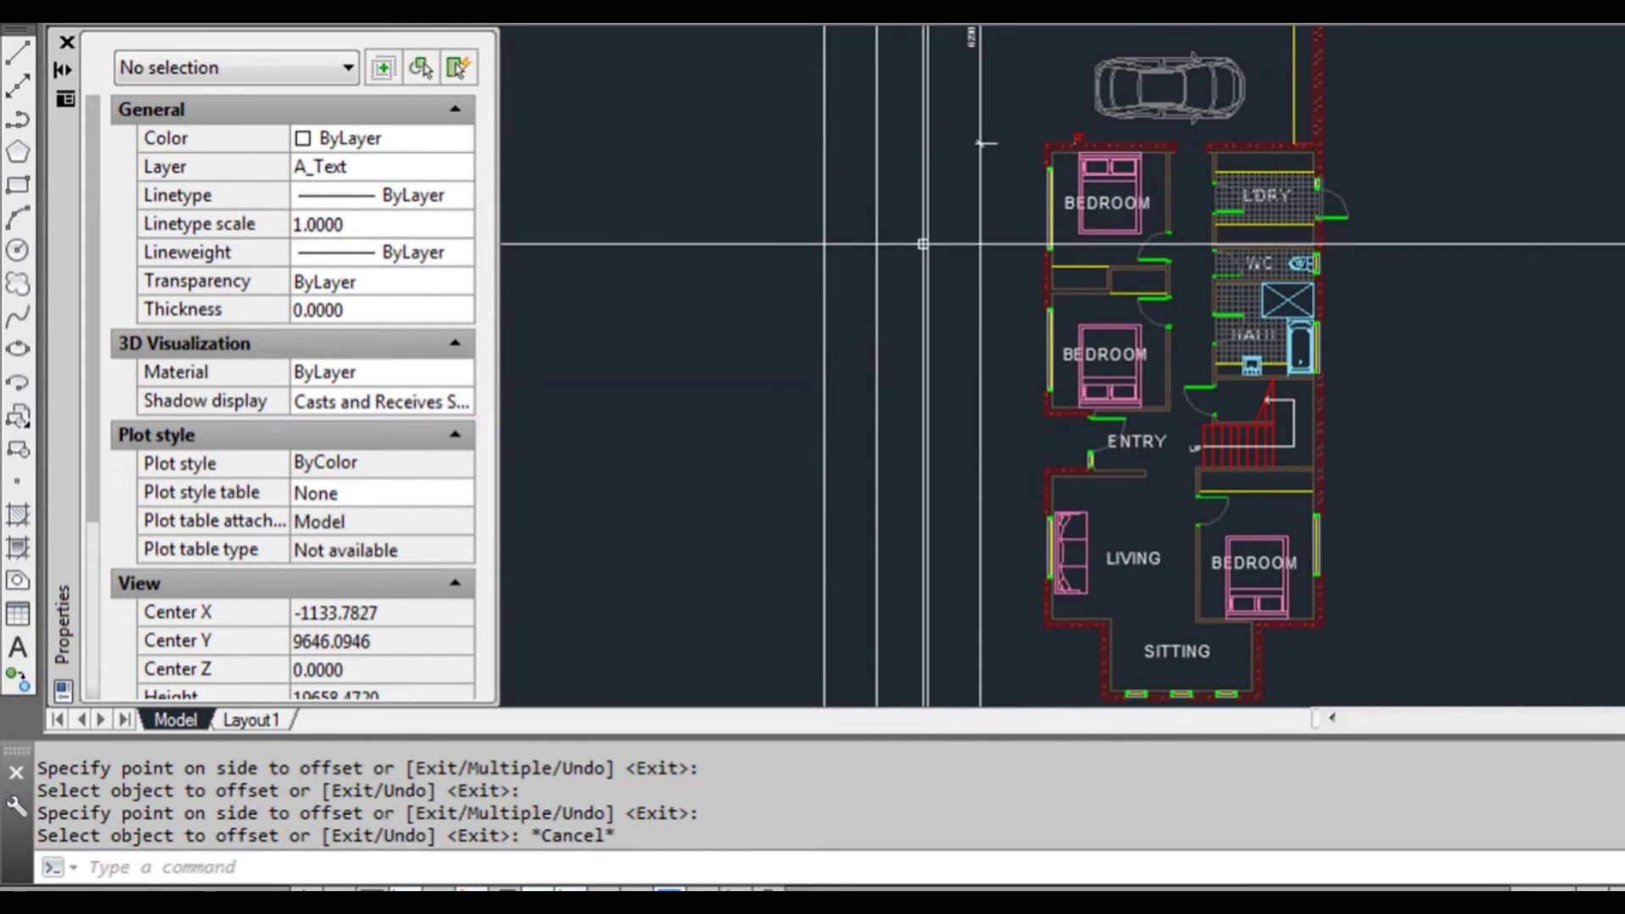
middle_drag(1034, 306, 1031, 396)
middle_drag(1038, 268, 1021, 363)
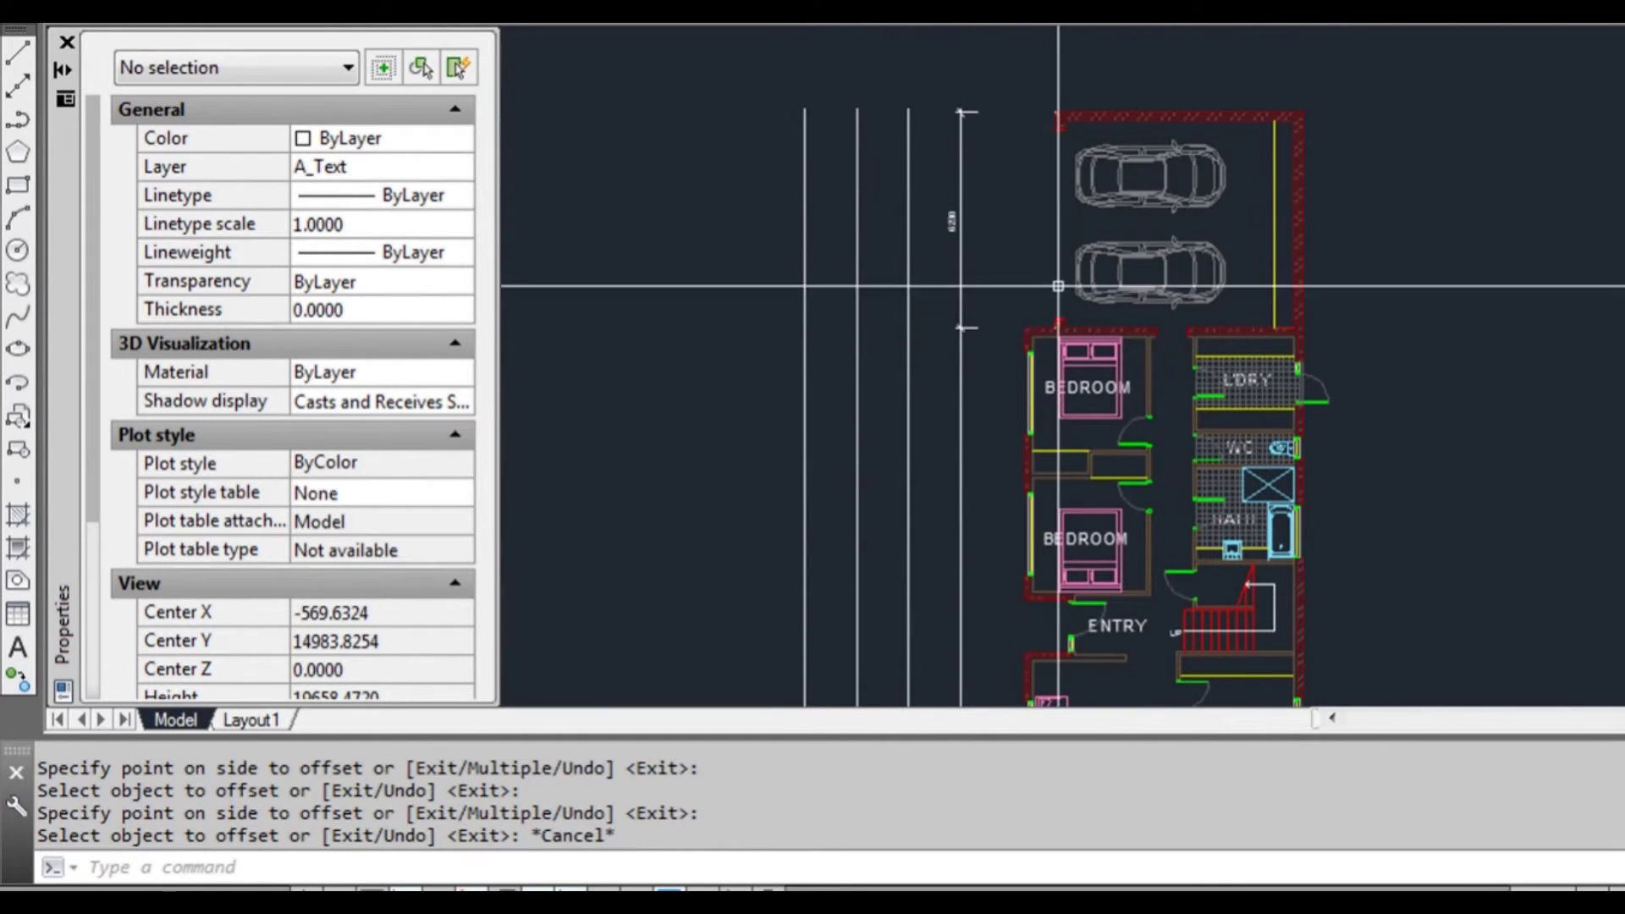
middle_drag(1029, 336, 1027, 287)
scroll(1027, 287, up, 2)
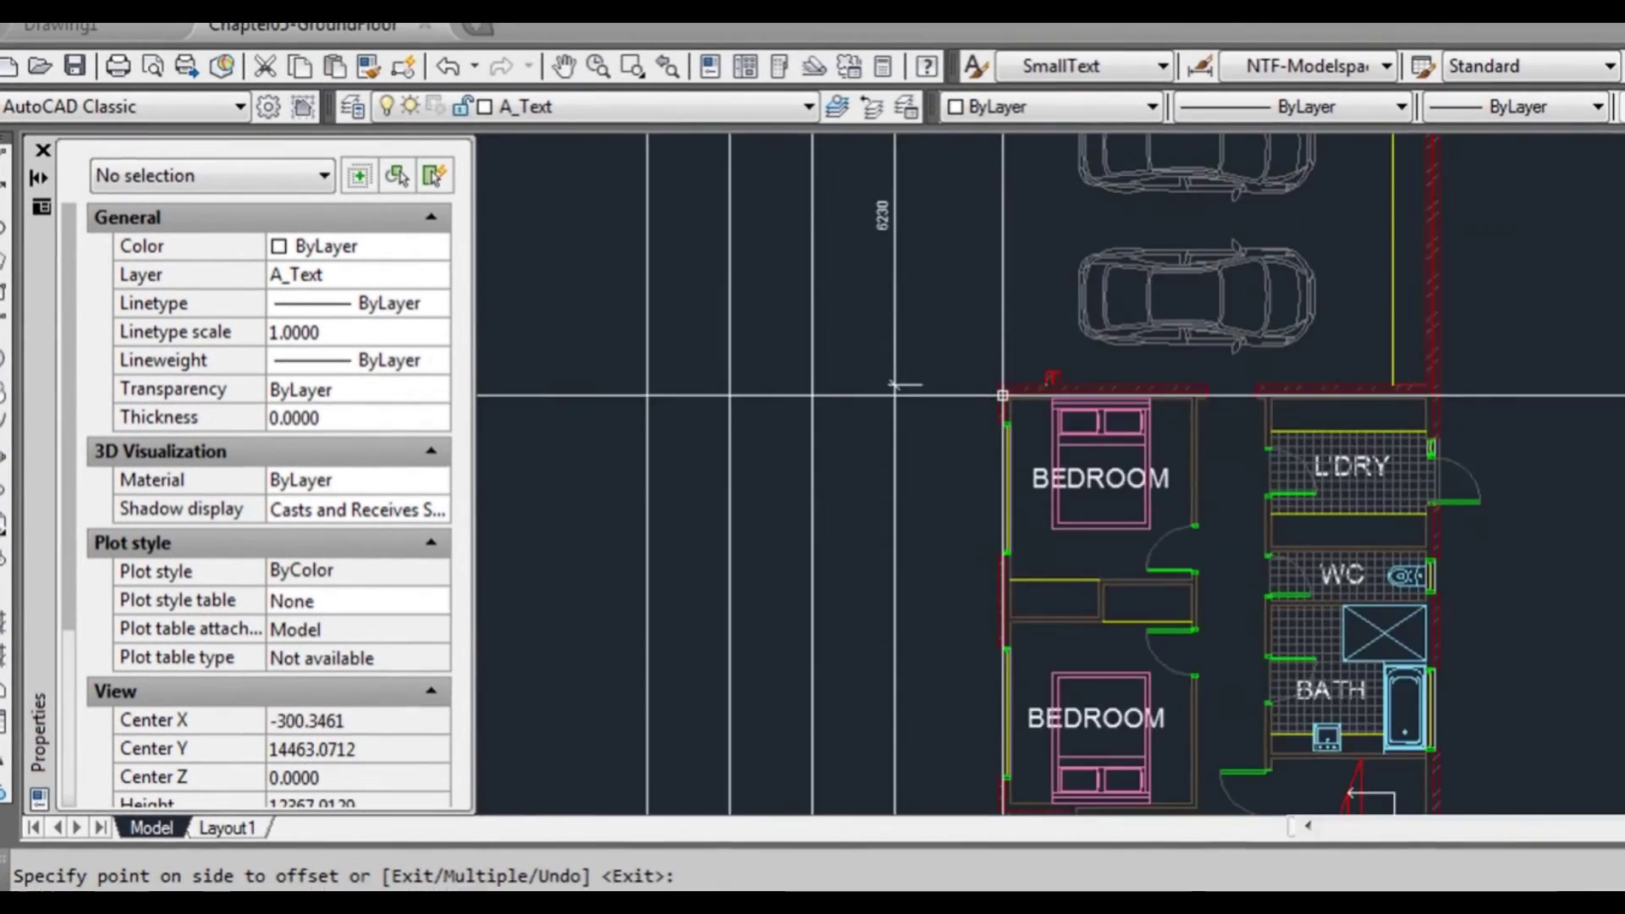
scroll(1003, 395, up, 2)
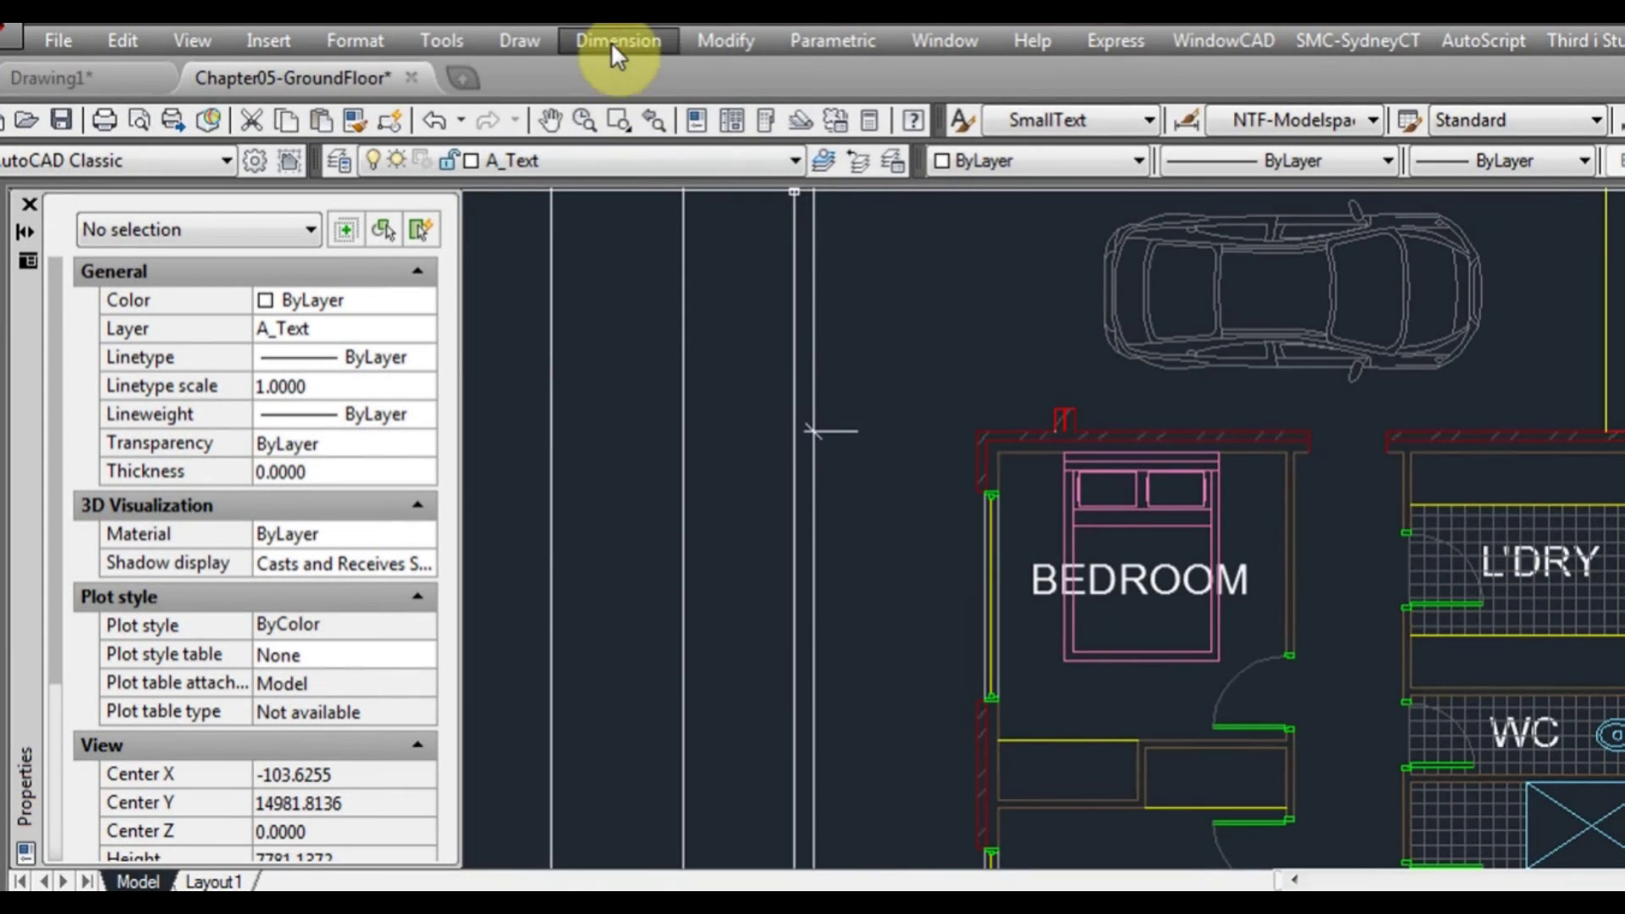
- Add a vertical linear dimension along the two left bedrooms' exterior wall down to the entry corner, placed on the guide line nearest the building
click(611, 42)
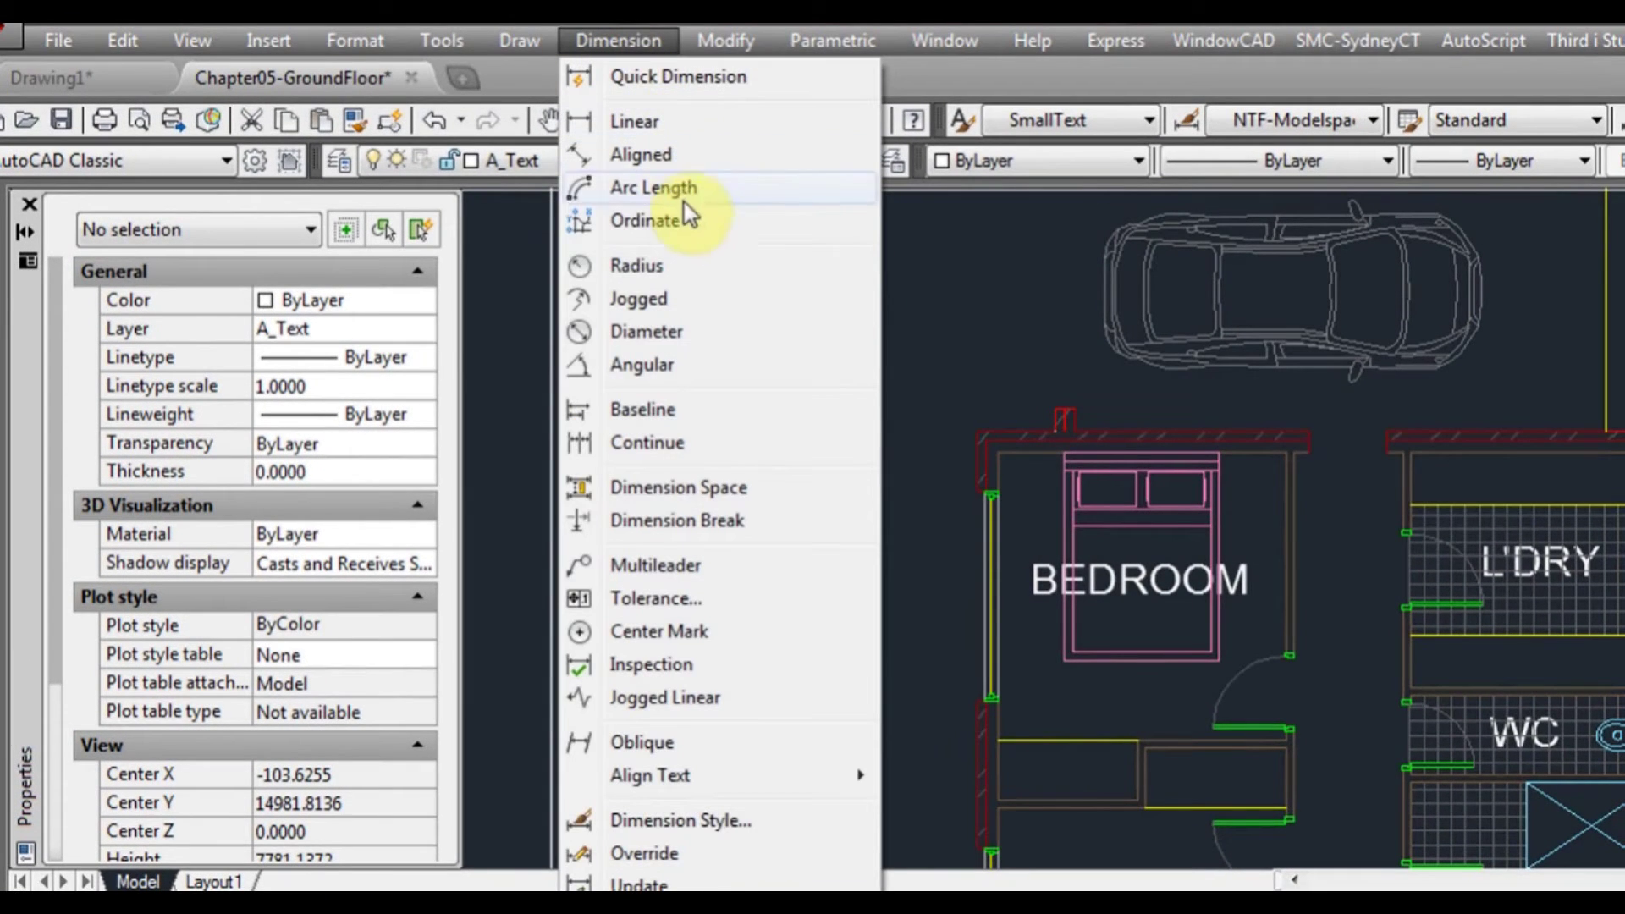
click(683, 130)
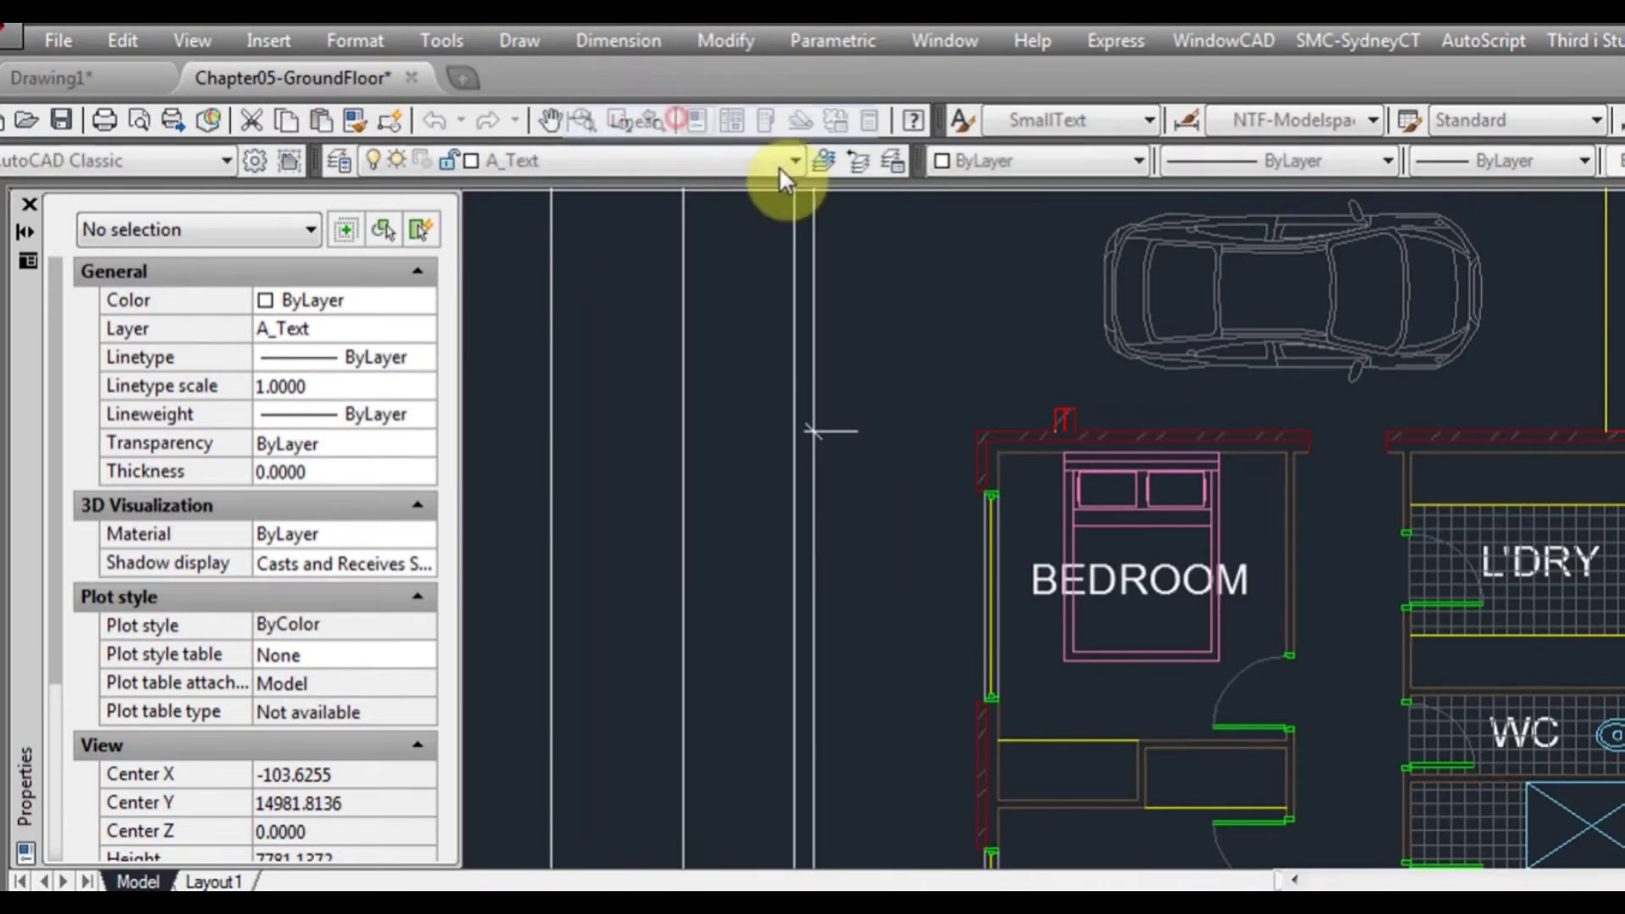
scroll(812, 430, down, 2)
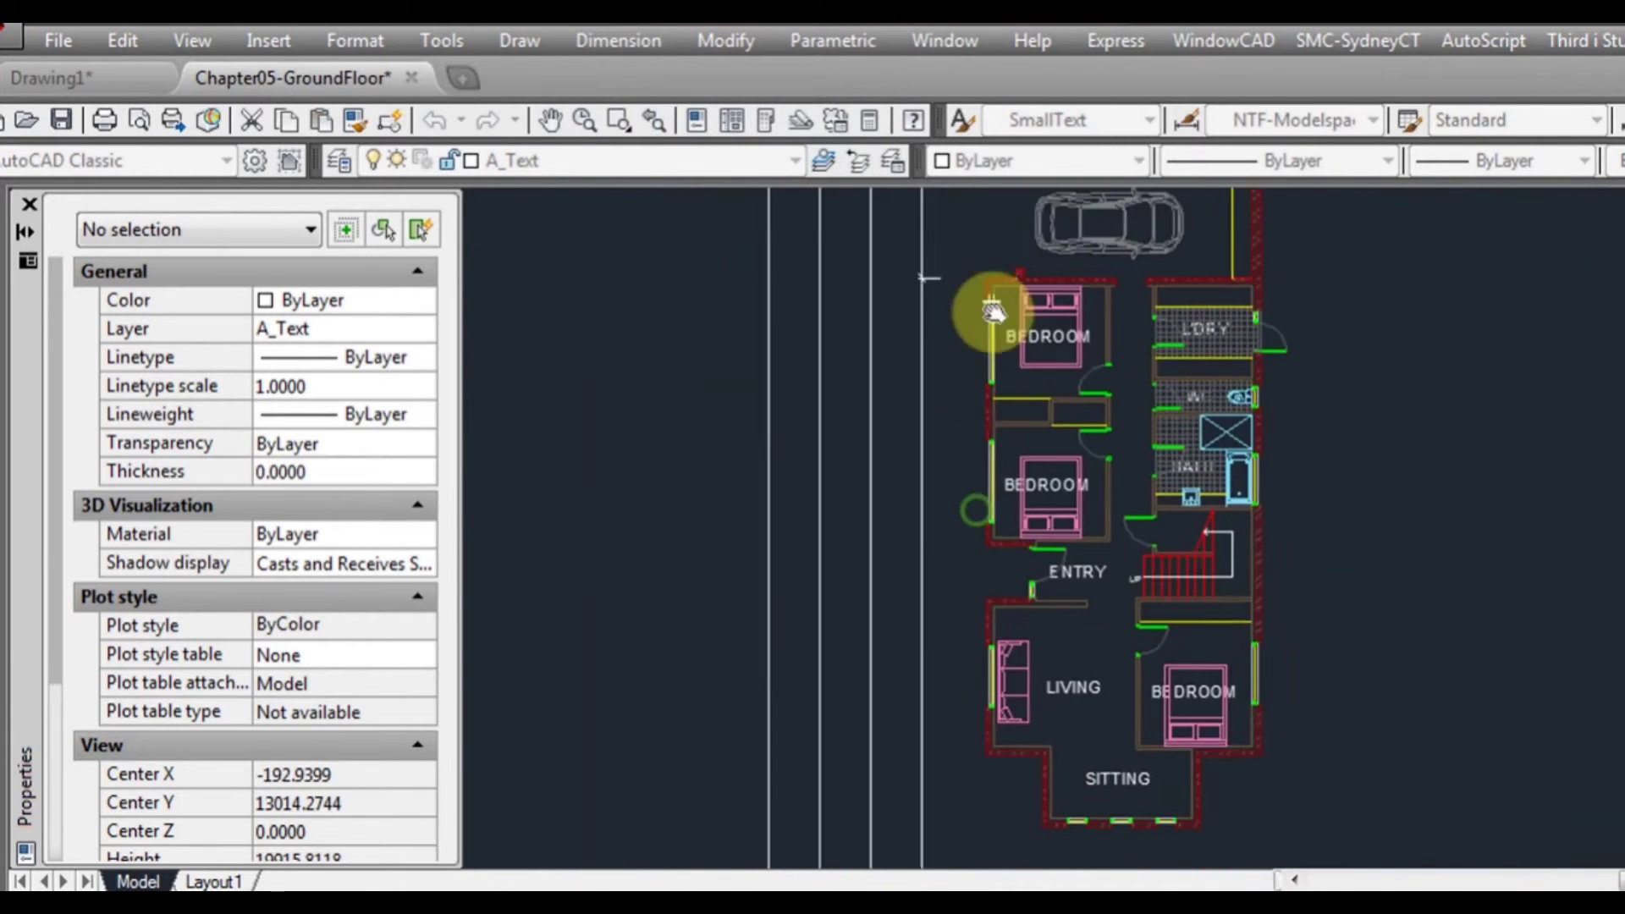
scroll(871, 432, up, 4)
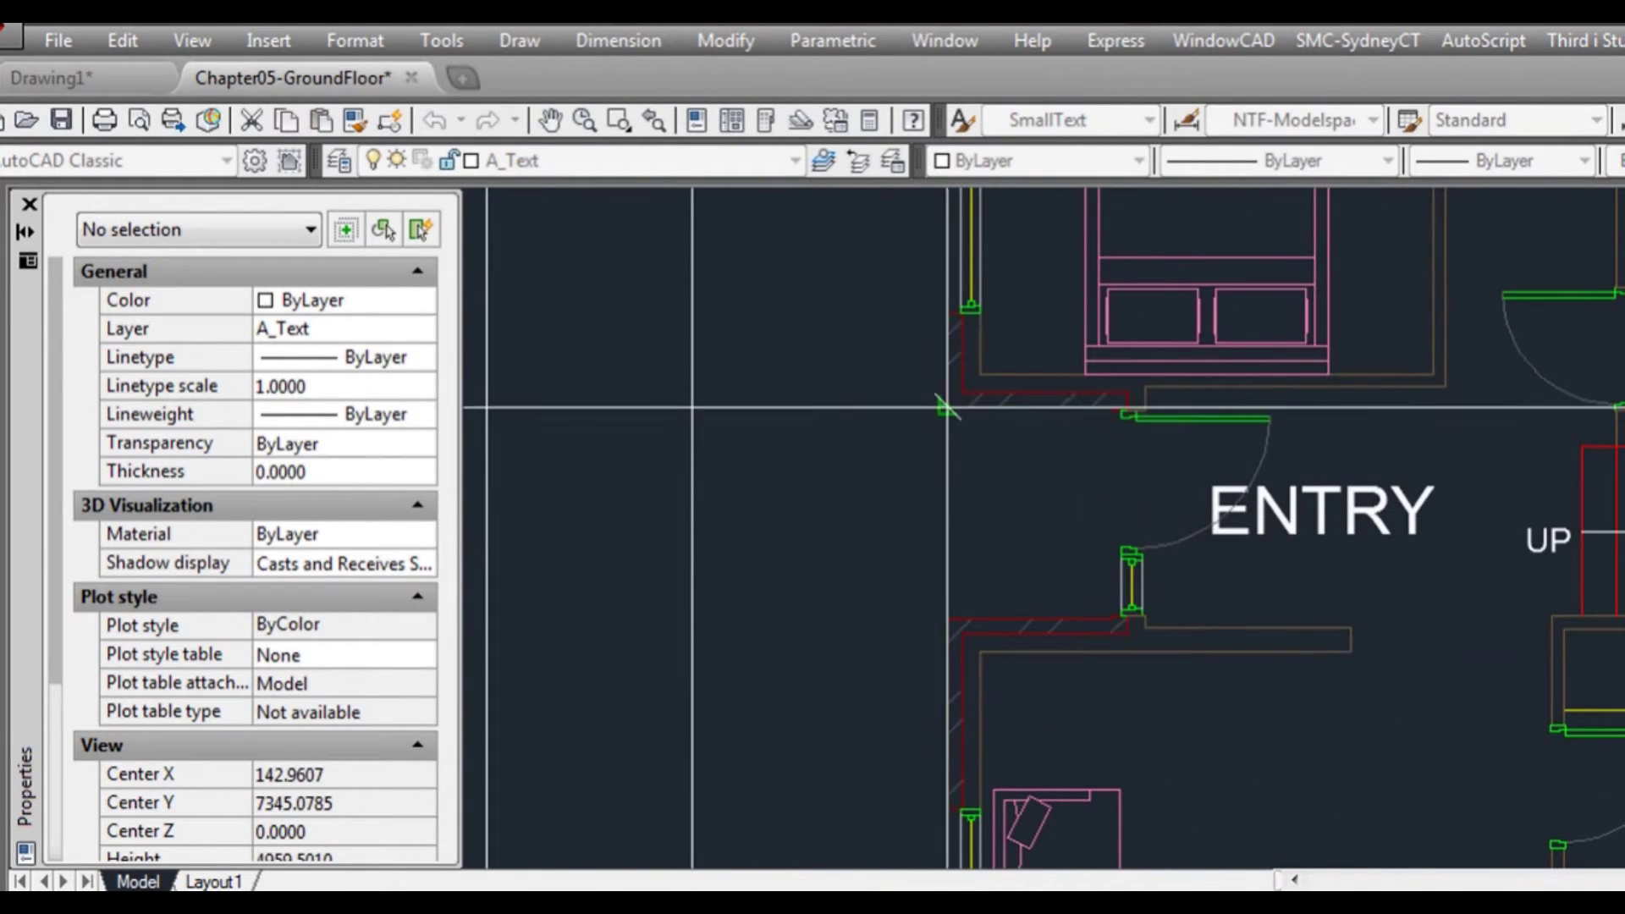
scroll(944, 415, down, 2)
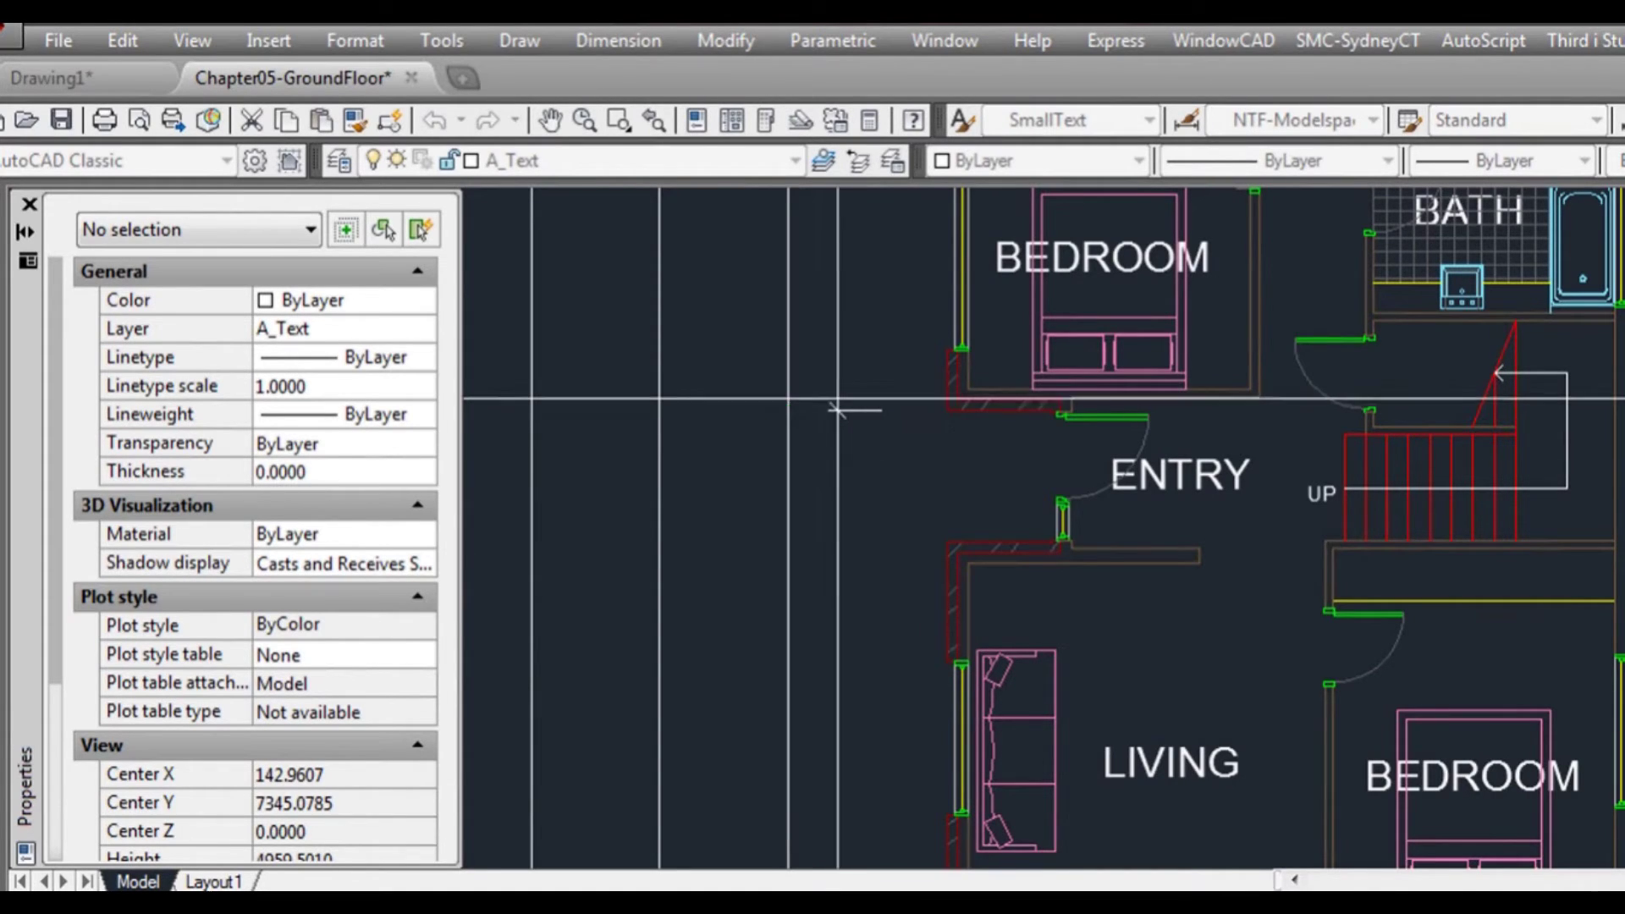
click(793, 399)
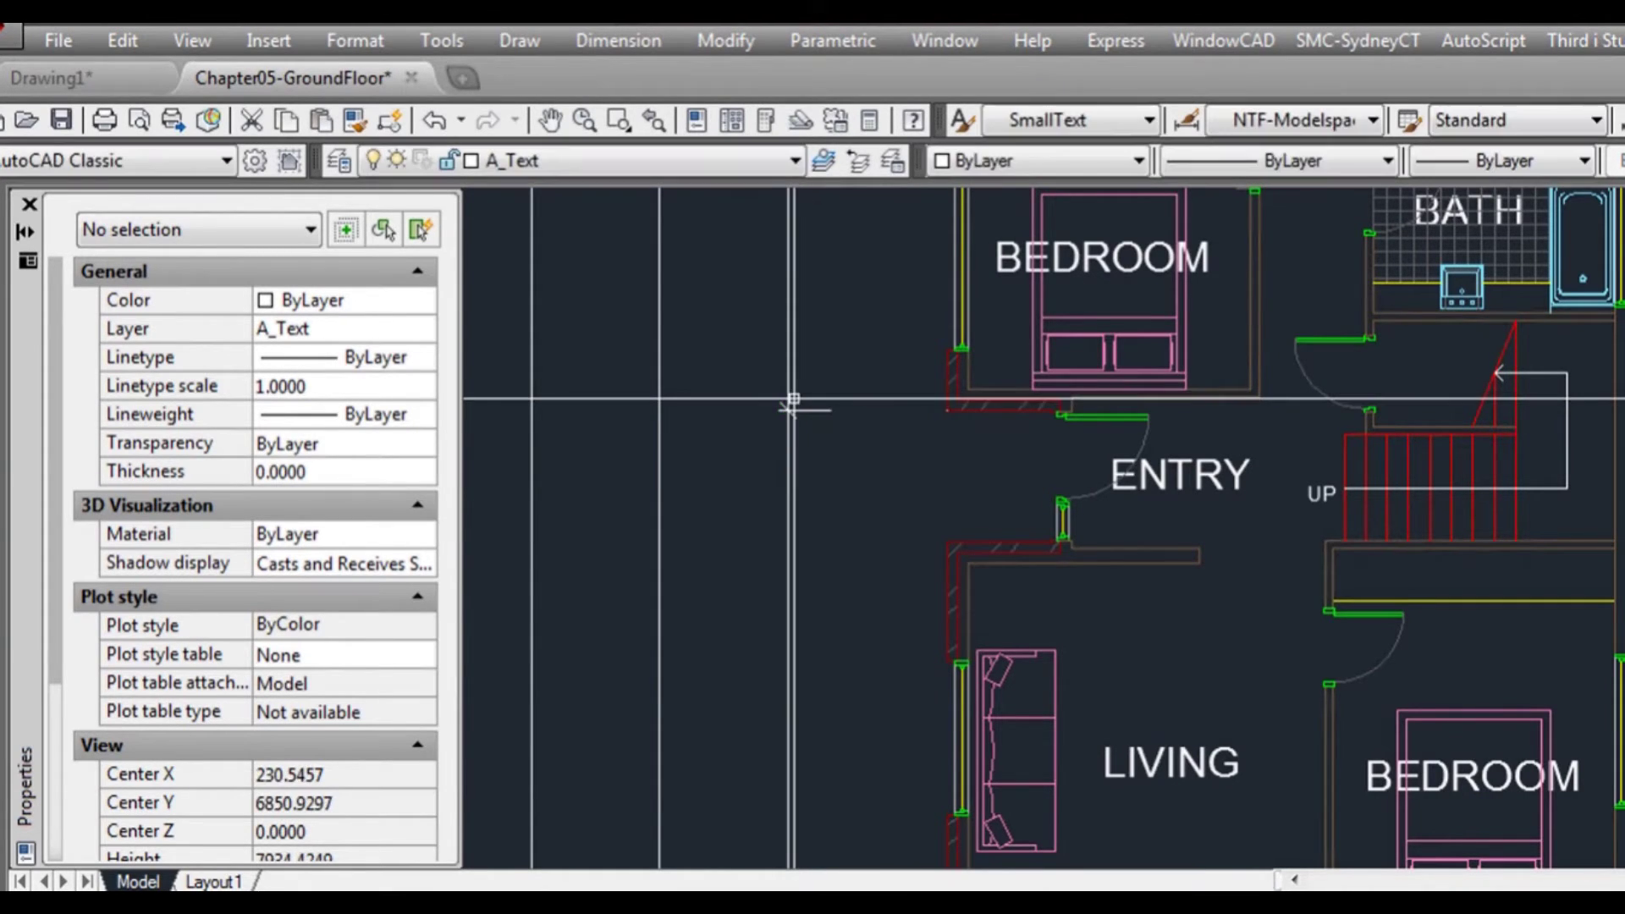
- Dimension the entry recess between the bedroom and living room wall corners, placing it on the same guide line
key(Return)
click(947, 411)
click(948, 542)
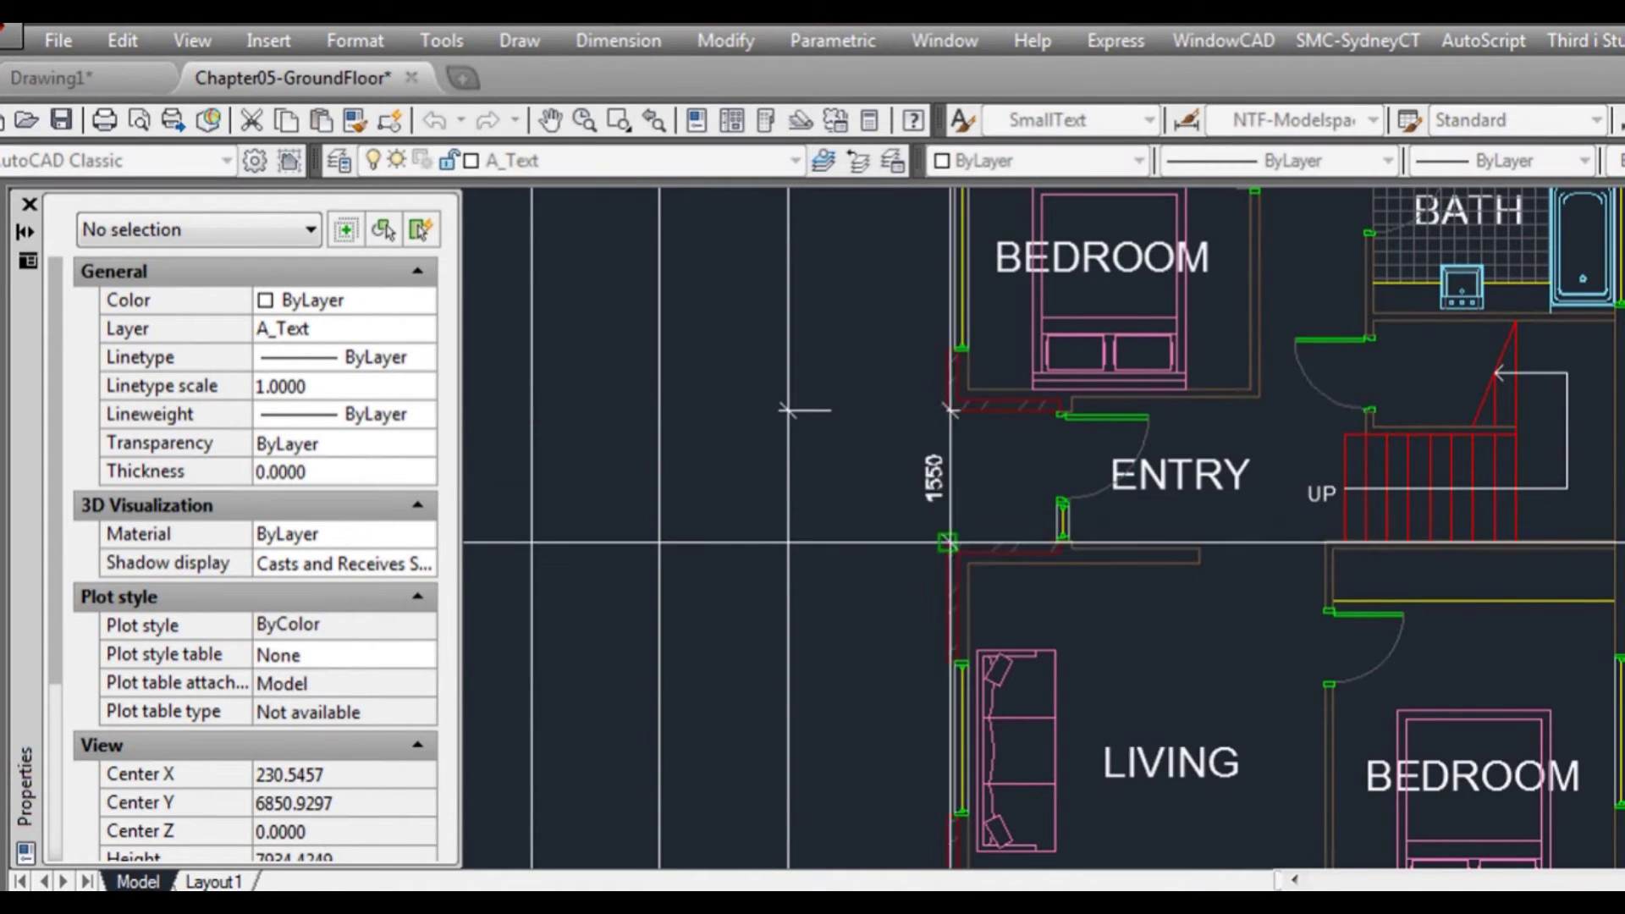
click(788, 542)
- Dimension the living room's left exterior wall from corner to corner, placing it on the guide line nearest the building
key(Return)
click(948, 542)
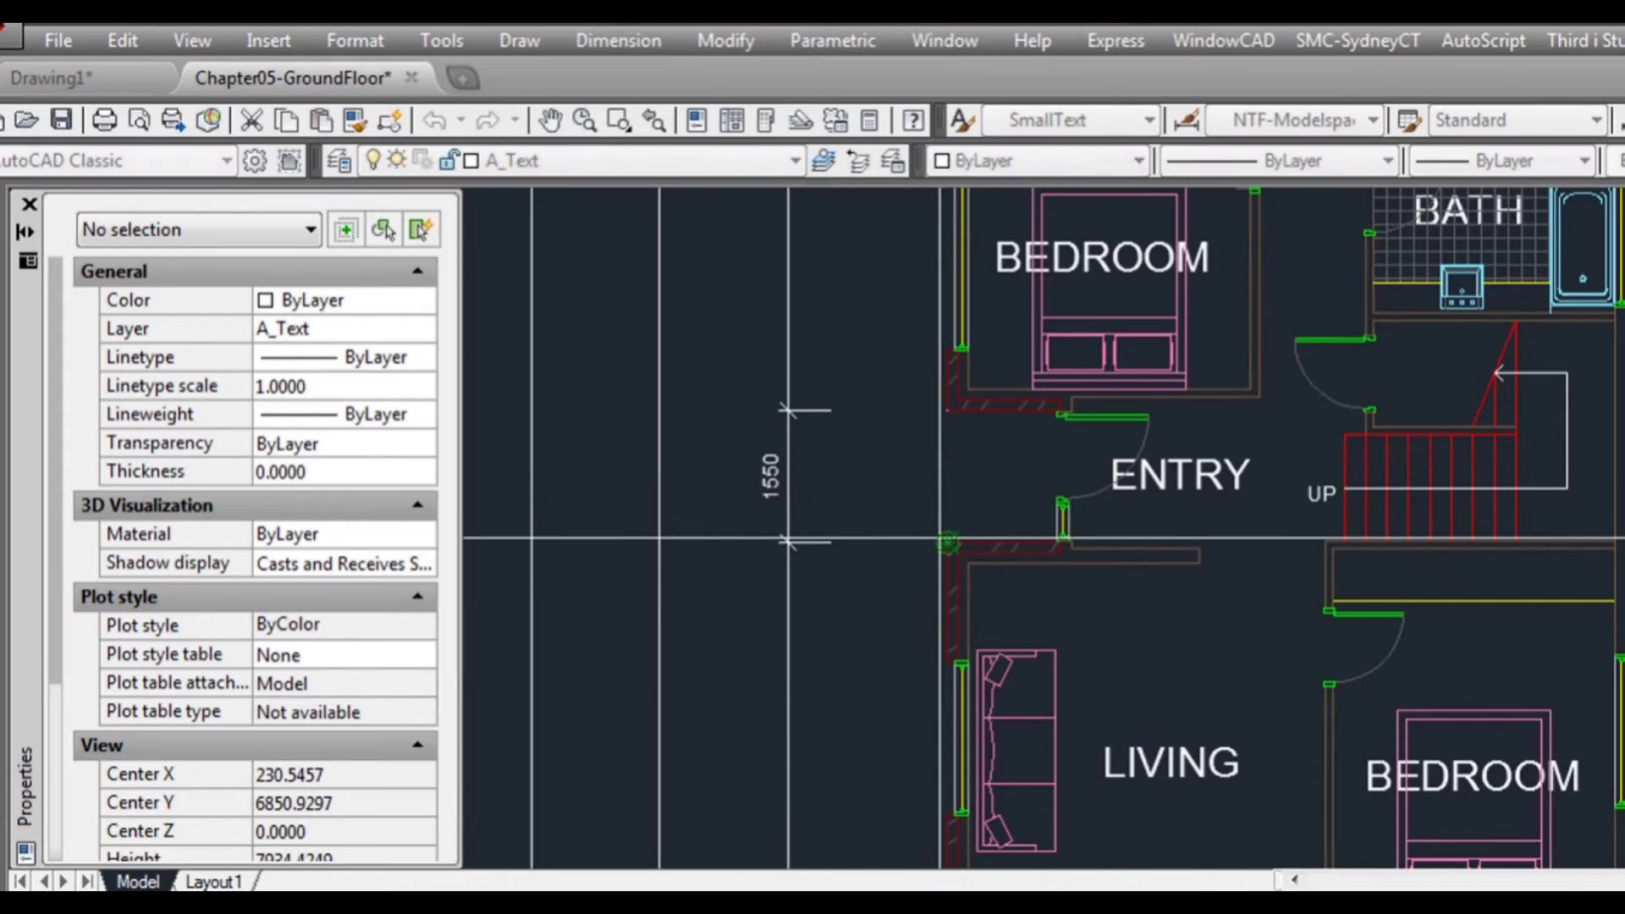
scroll(941, 673, down, 3)
middle_drag(941, 673, 942, 575)
scroll(942, 575, up, 5)
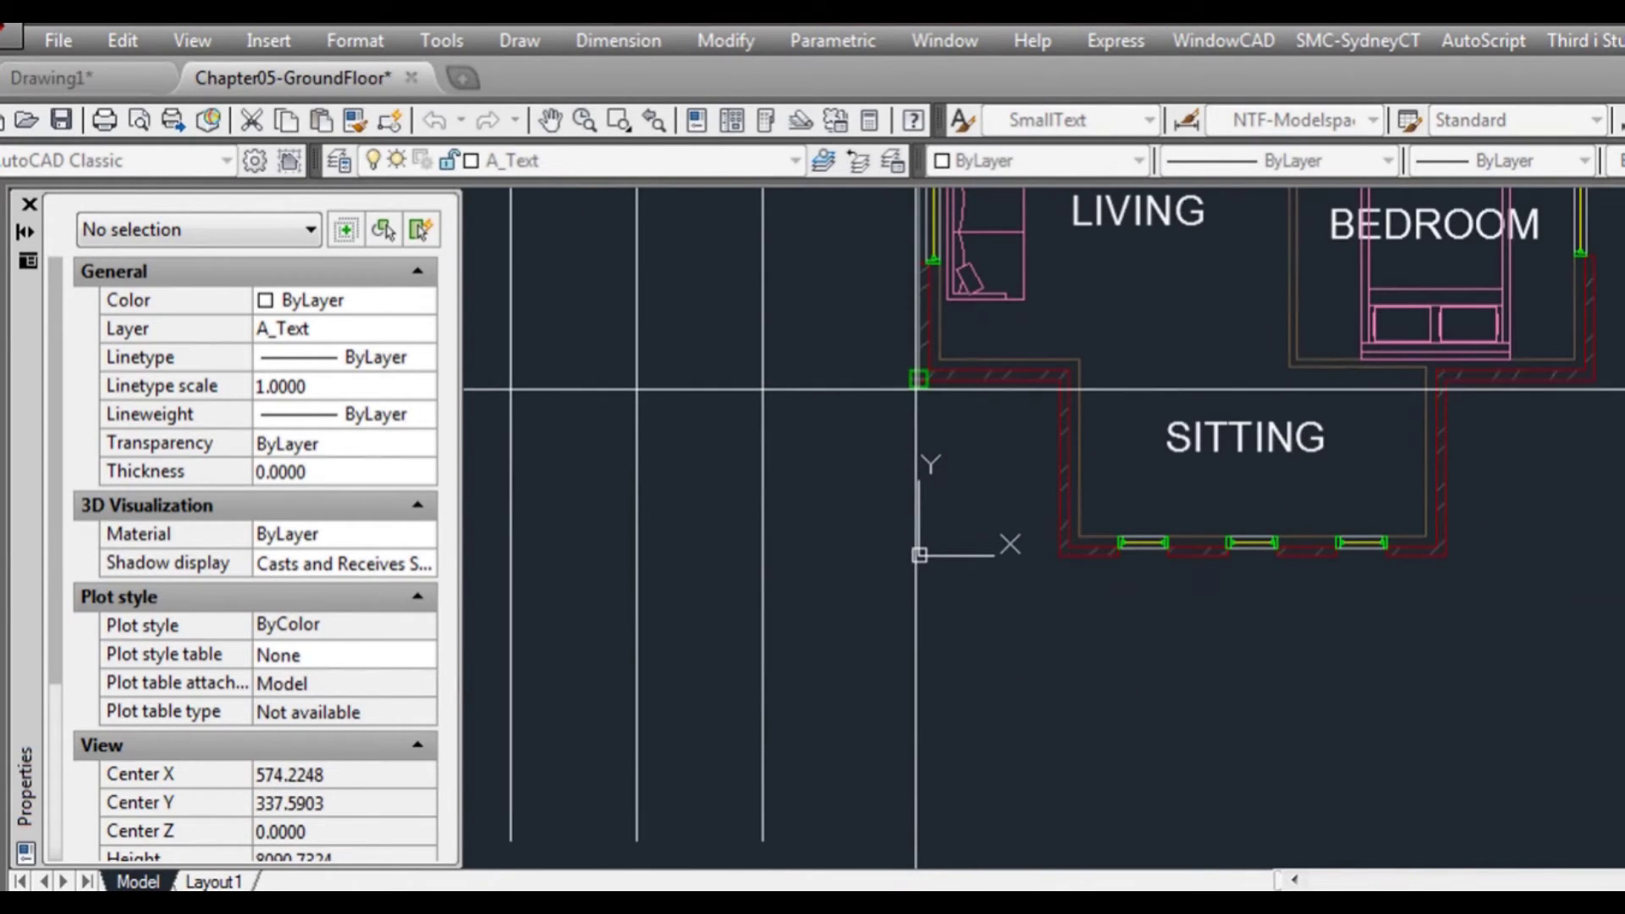
click(771, 415)
- Dimension the sitting room's left exterior wall down to its outer corner, placing it on the guide line nearest the building
key(Return)
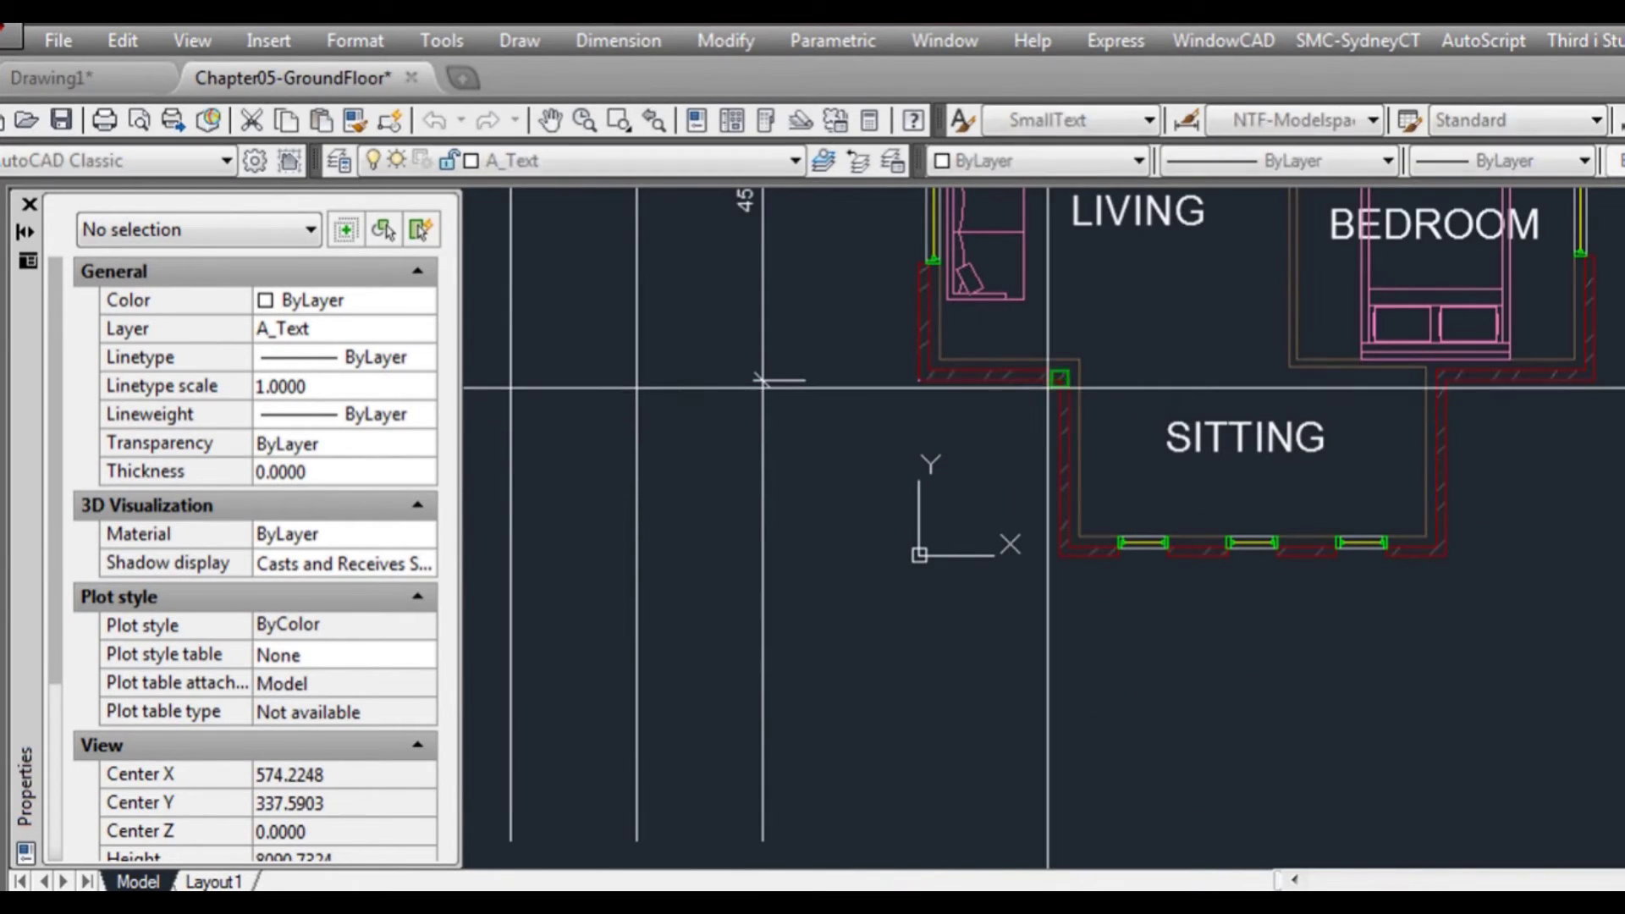
click(1051, 386)
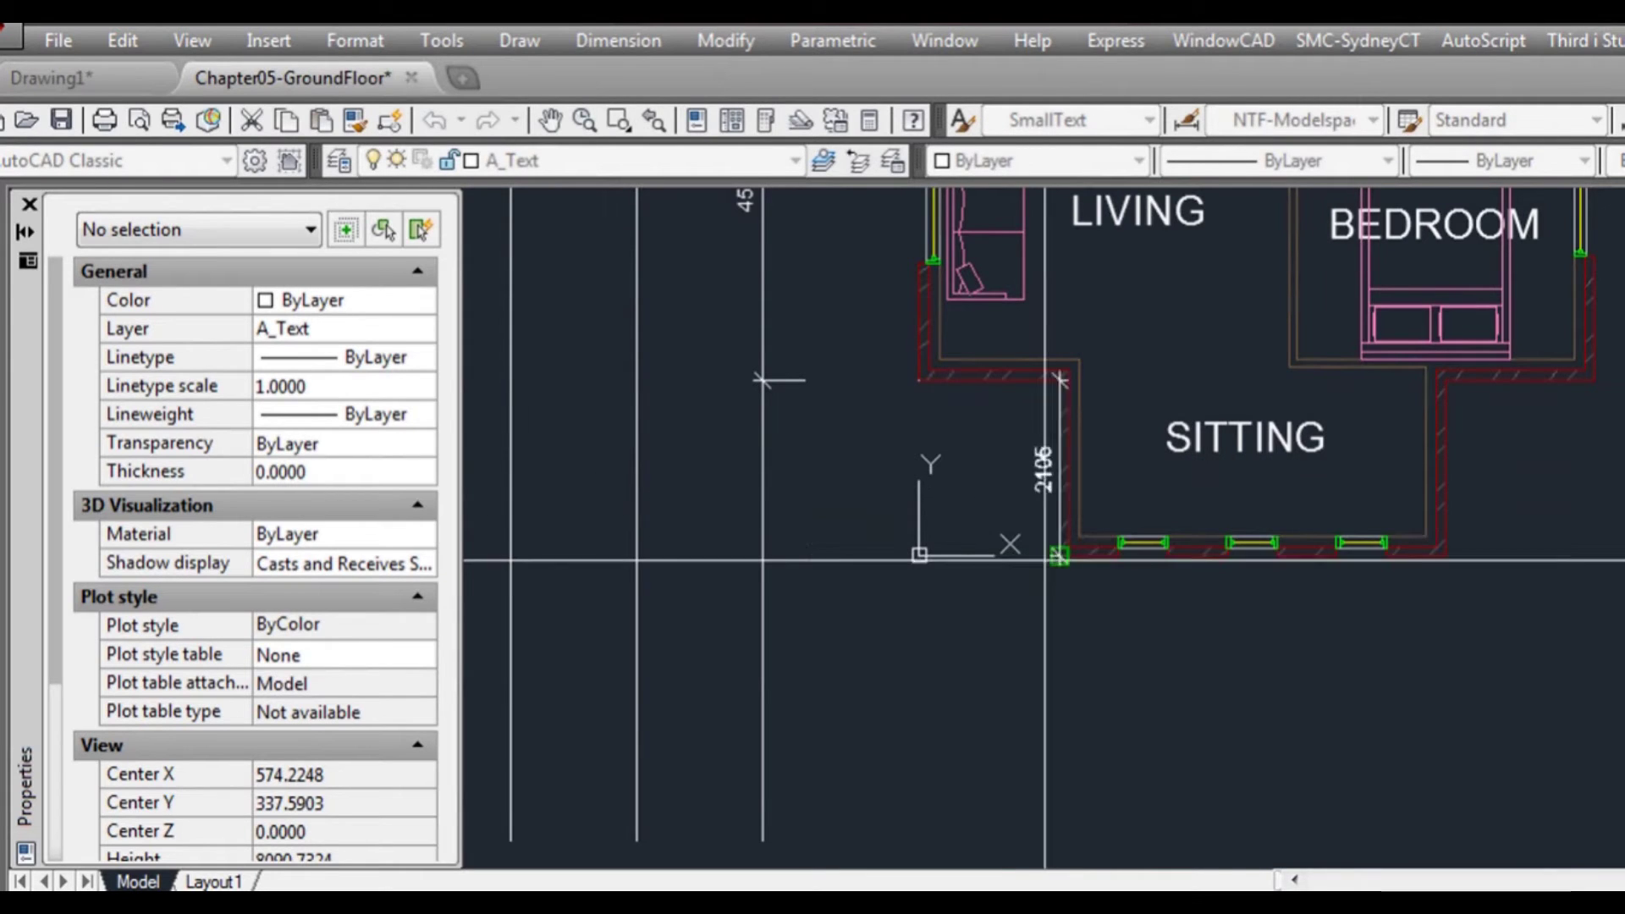
scroll(1052, 554, down, 4)
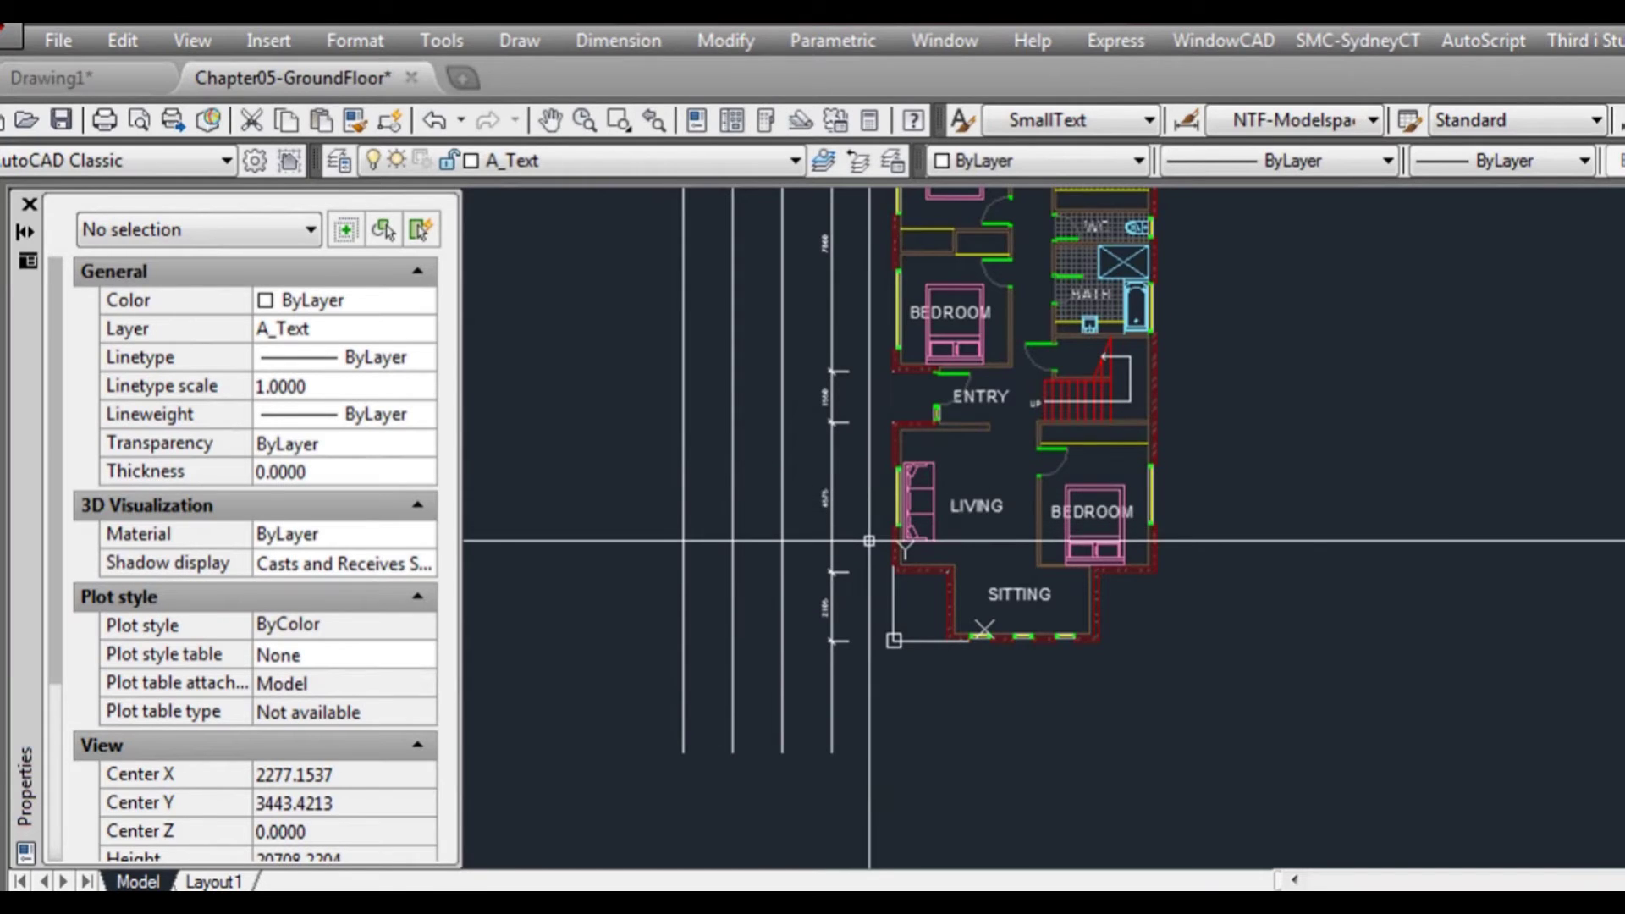
- Examine the first row of dimensions against the entry, living room and sitting room exterior wall corners
scroll(846, 652, up, 2)
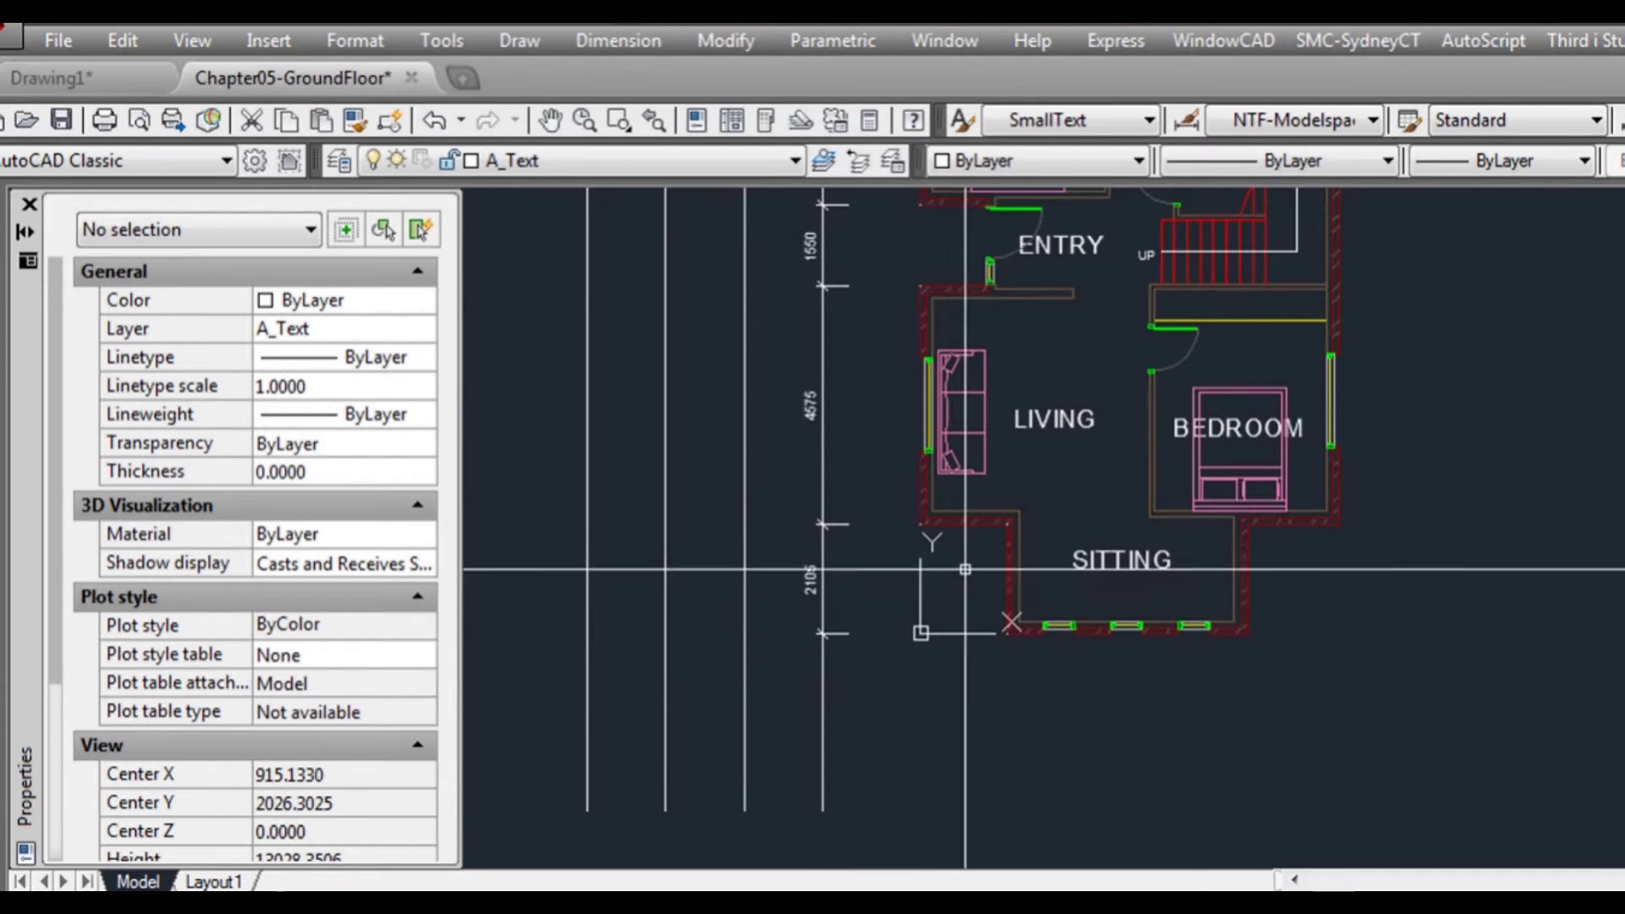
mouse_move(967, 520)
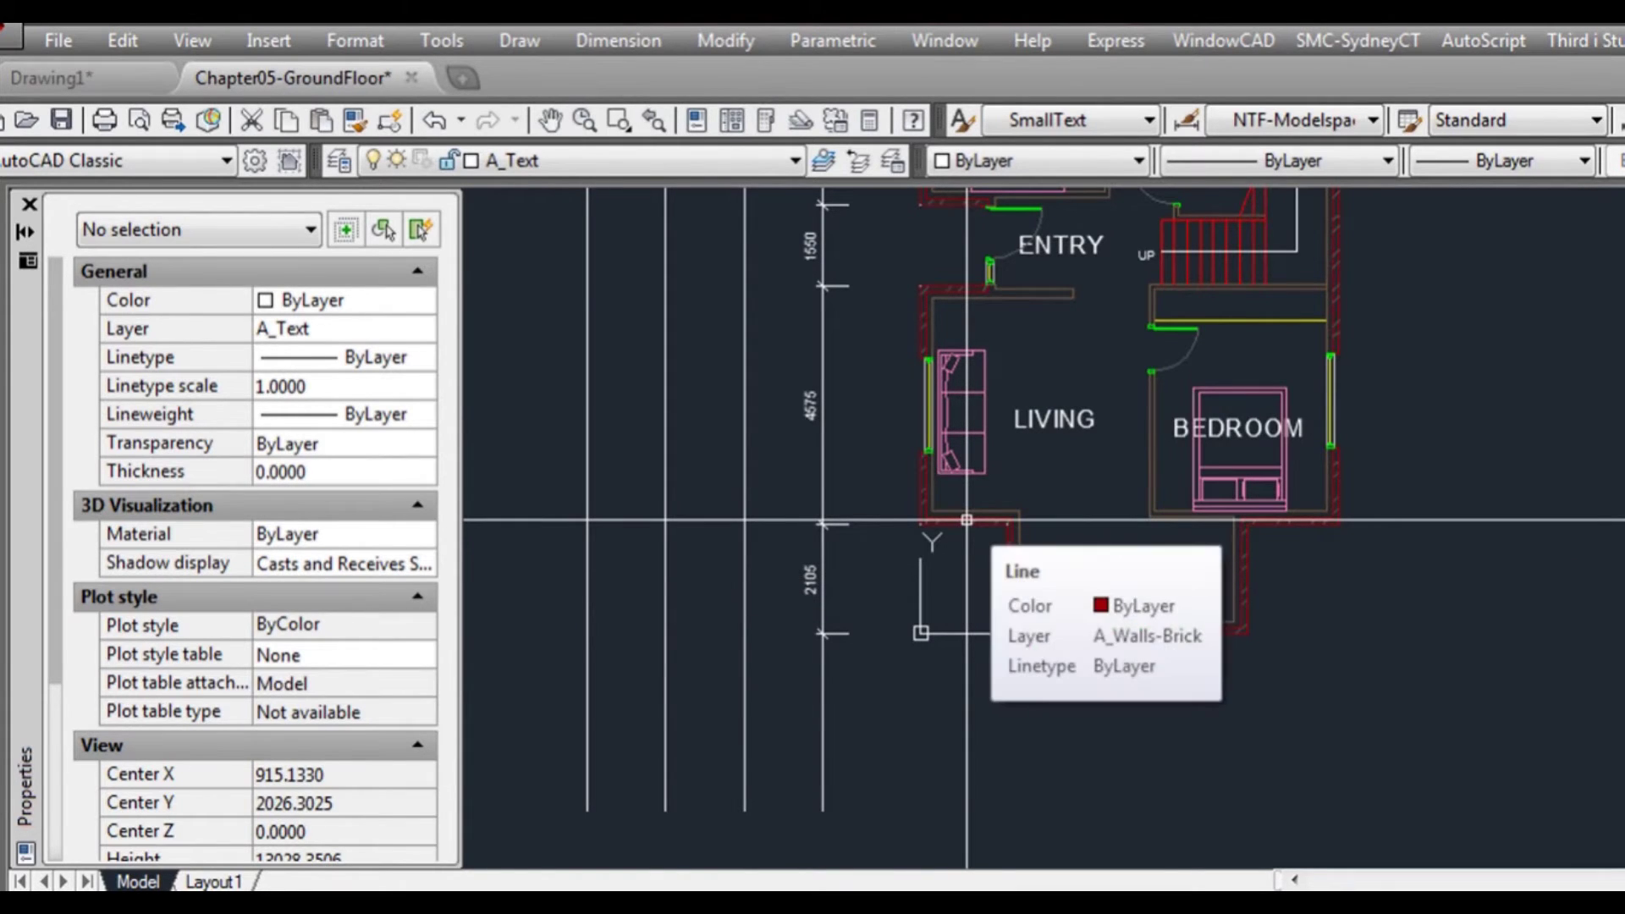
middle_drag(936, 472, 984, 563)
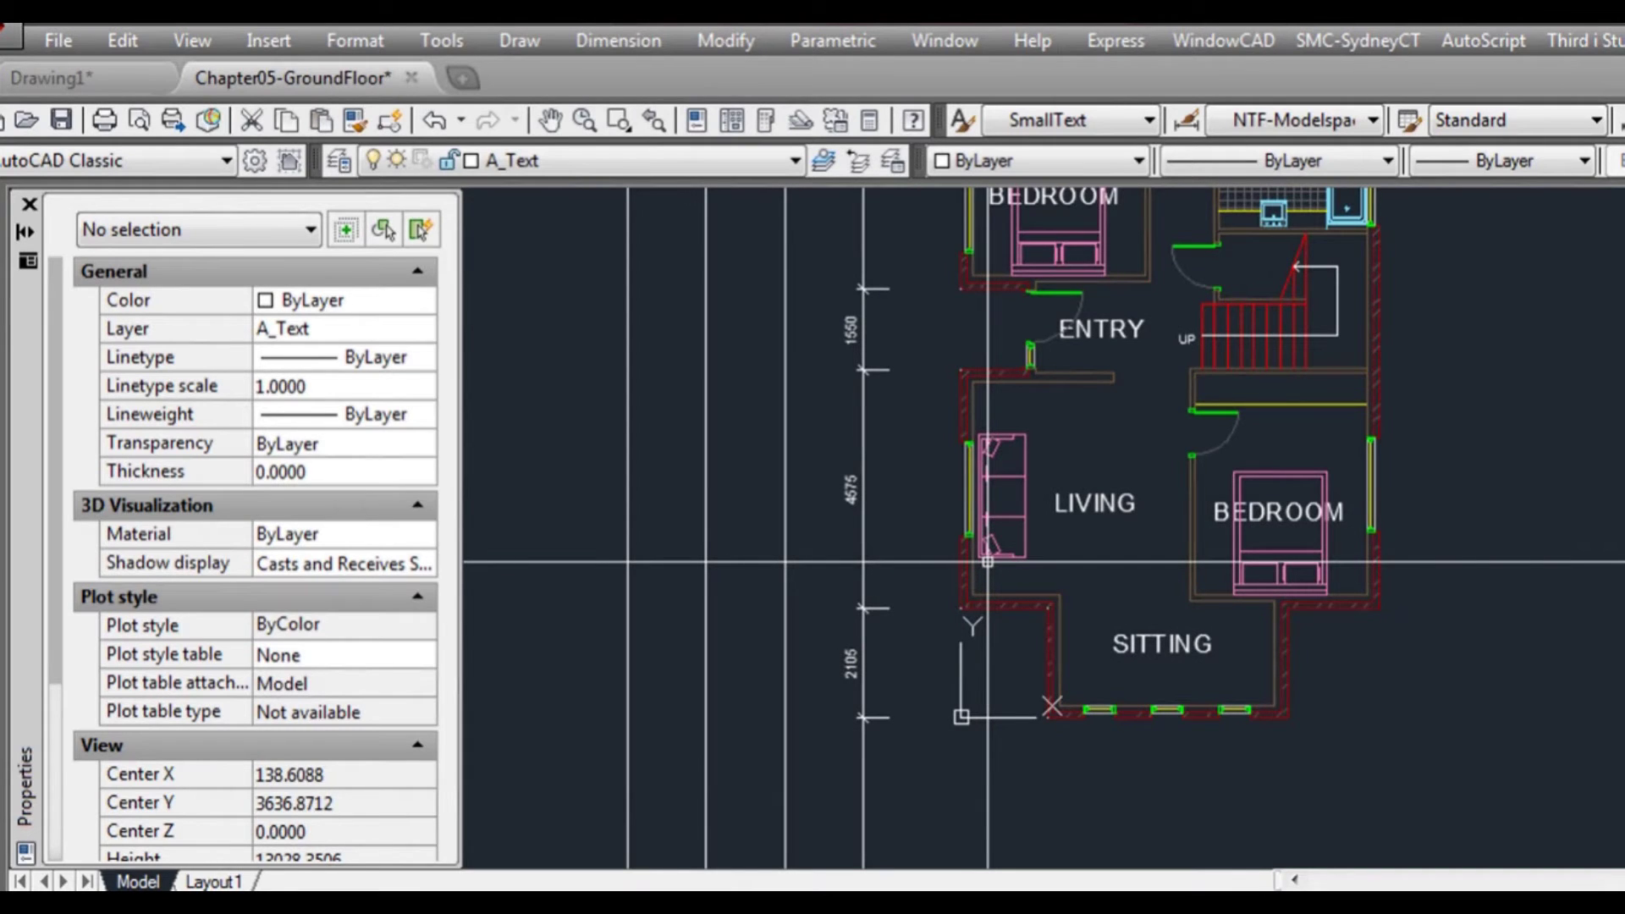
scroll(988, 562, down, 2)
scroll(996, 555, down, 2)
middle_drag(995, 542, 962, 480)
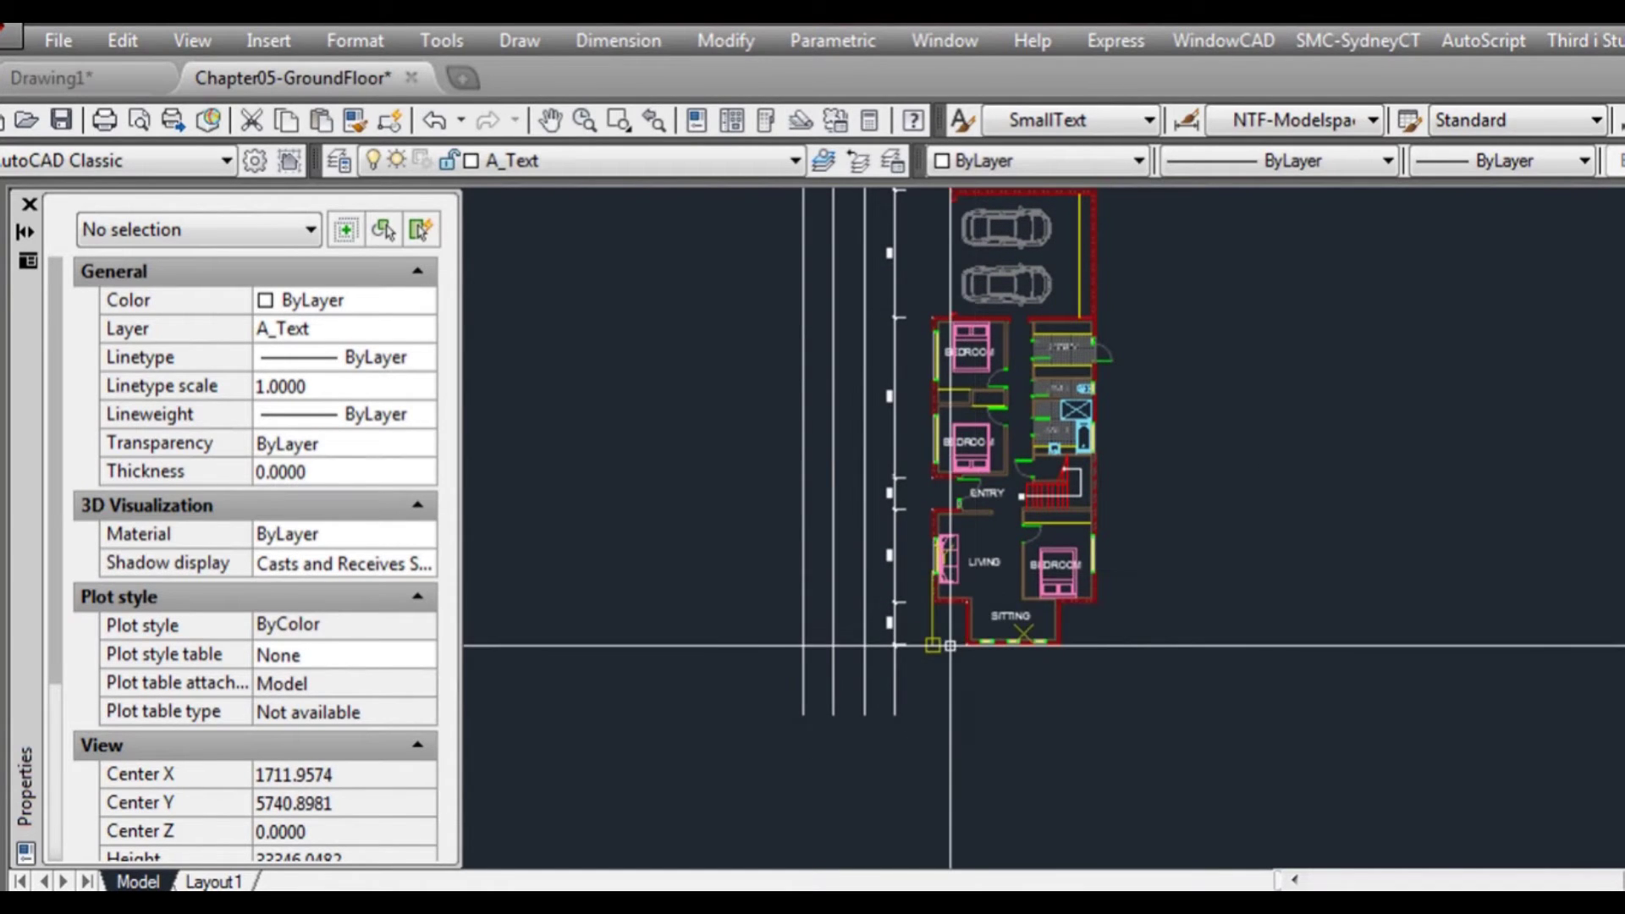
scroll(951, 645, up, 1)
scroll(944, 639, up, 1)
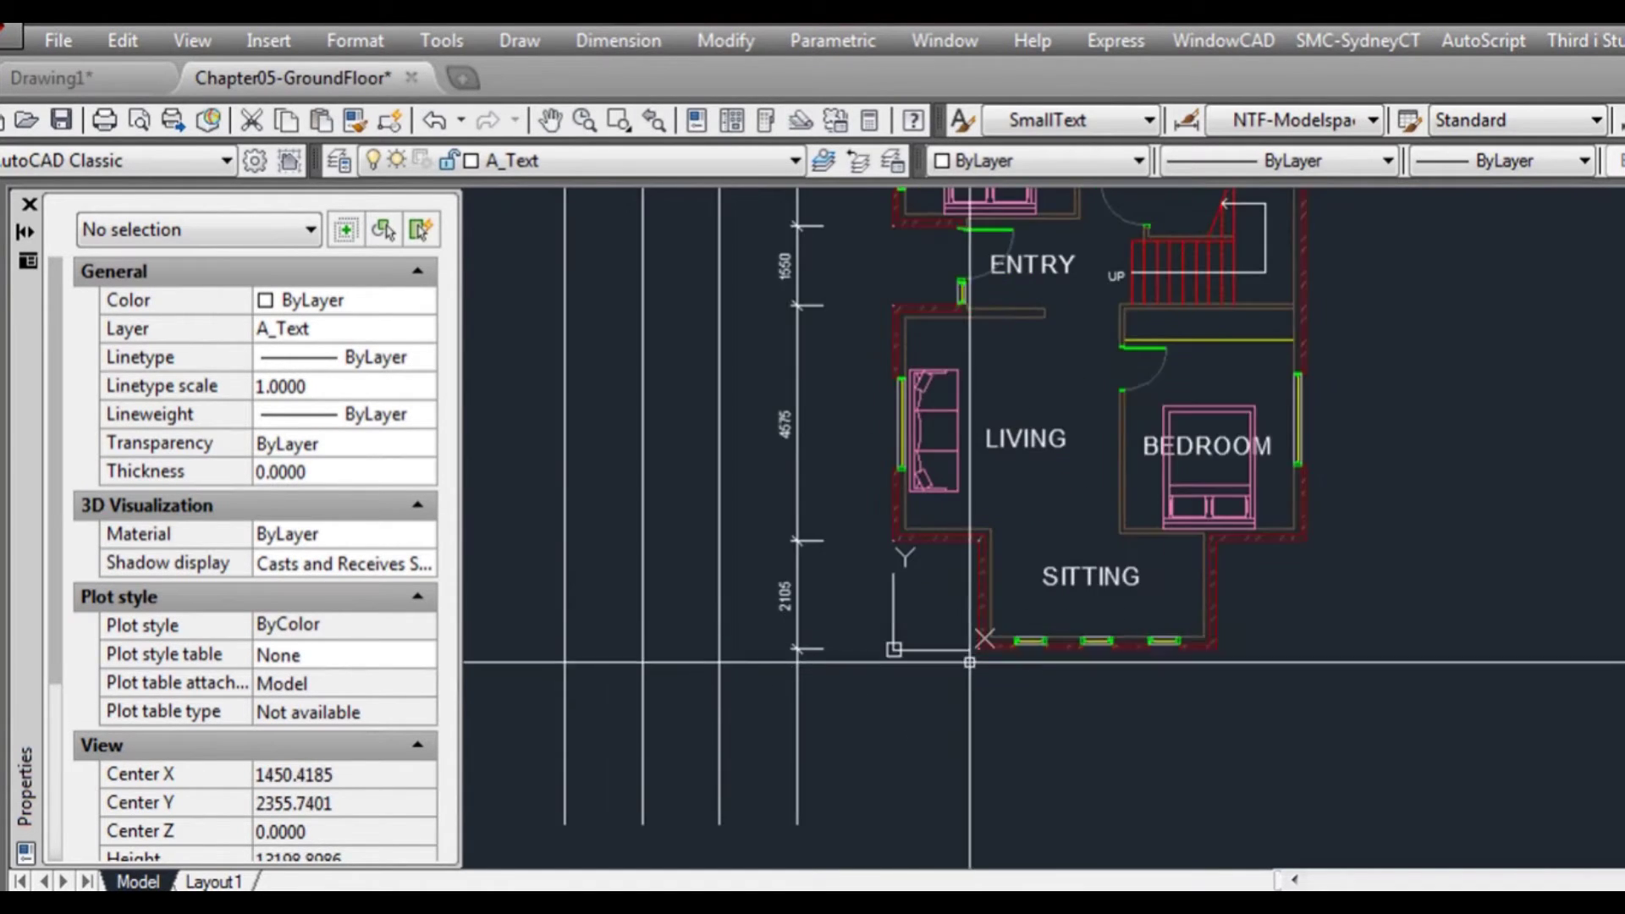
middle_drag(931, 588, 1043, 608)
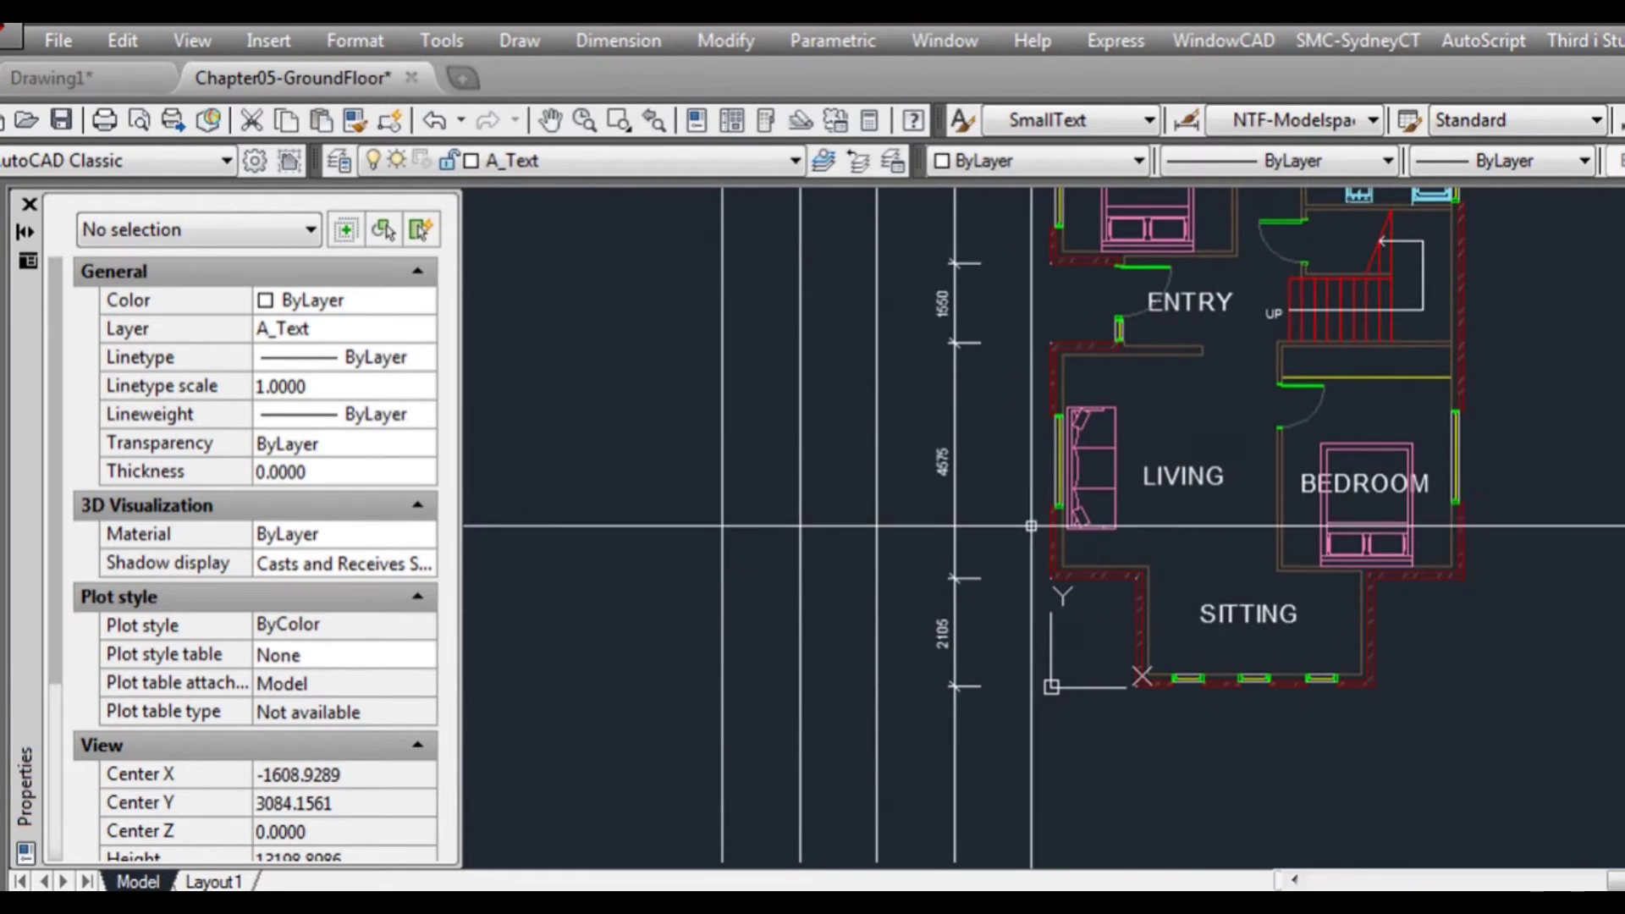
- Add a linear dimension from the living room's lower exterior corner to the window's lower edge, placed on the second guide line
scroll(1039, 531, up, 1)
text(dli)
key(Return)
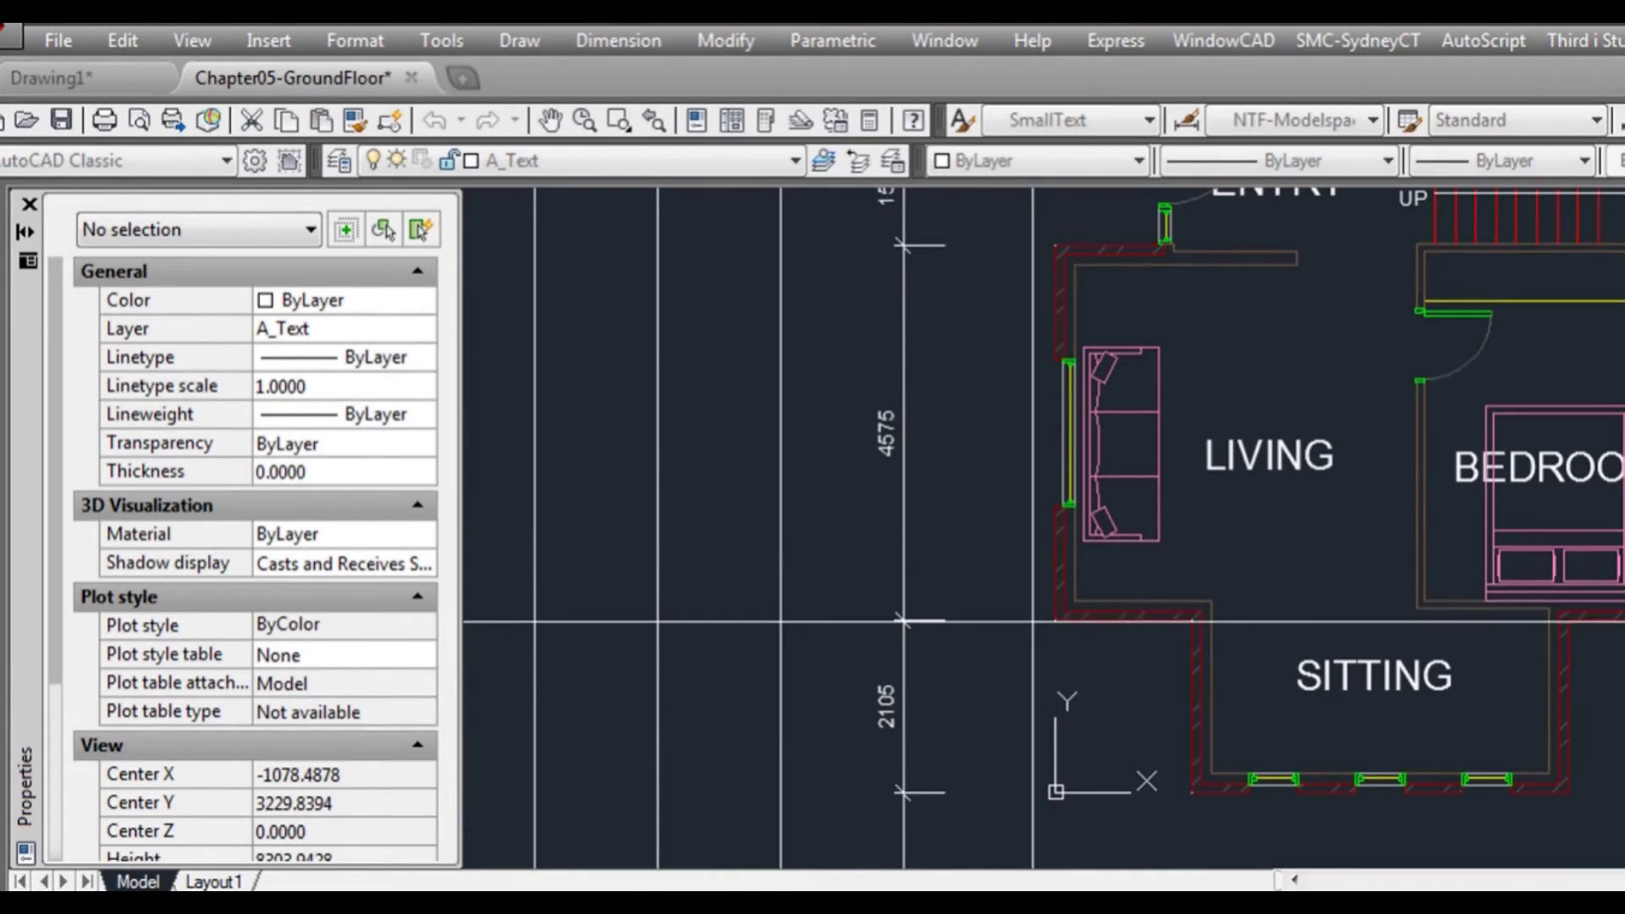
click(1056, 620)
click(1055, 506)
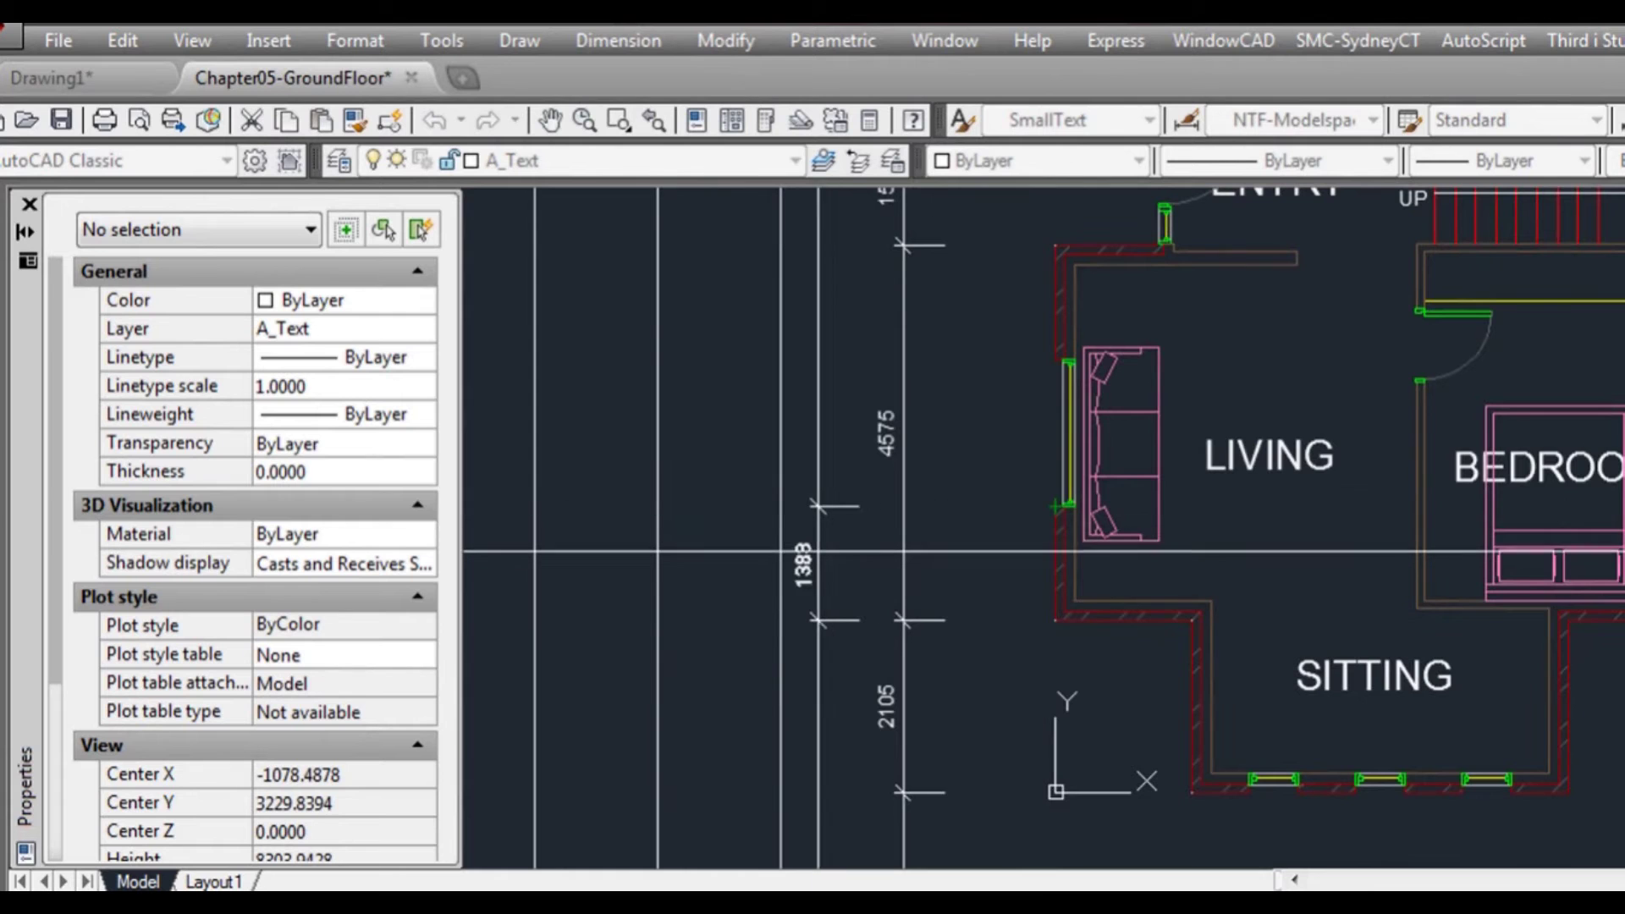
click(781, 554)
- Dimension the living room window opening and the wall above it up to the entry corner, both on the second guide line
middle_drag(973, 519, 988, 625)
key(Return)
click(1068, 612)
click(1066, 466)
click(791, 505)
key(Return)
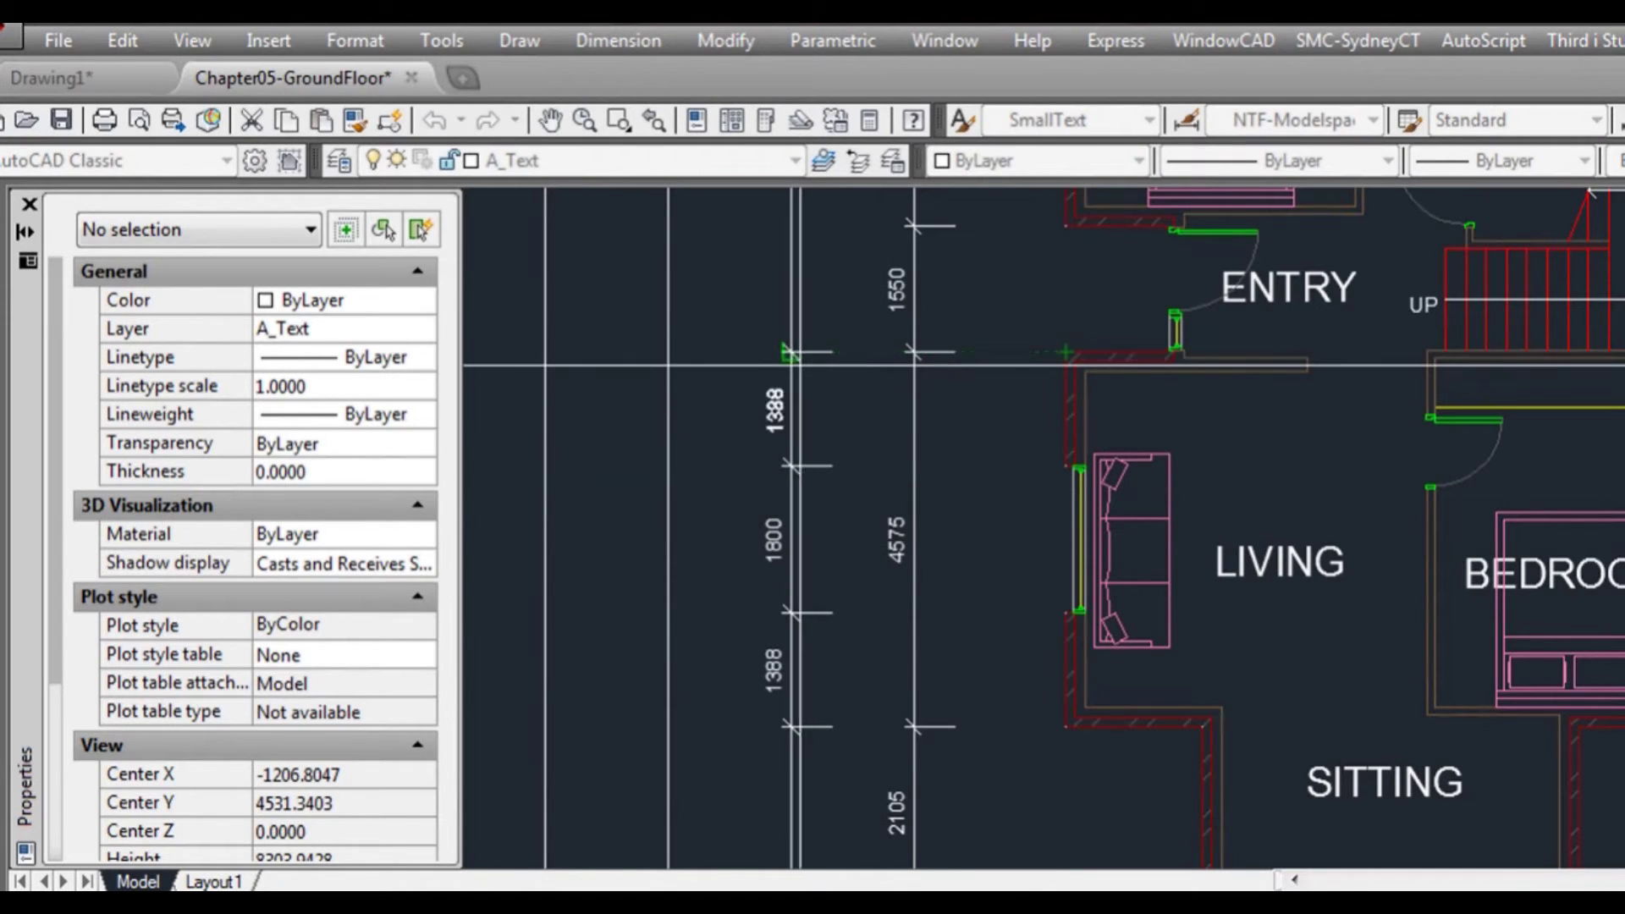
click(791, 411)
- Dimension the entry recess between the living room and bedroom wall corners on the second guide line
middle_drag(1035, 389, 1114, 744)
key(Return)
click(1145, 707)
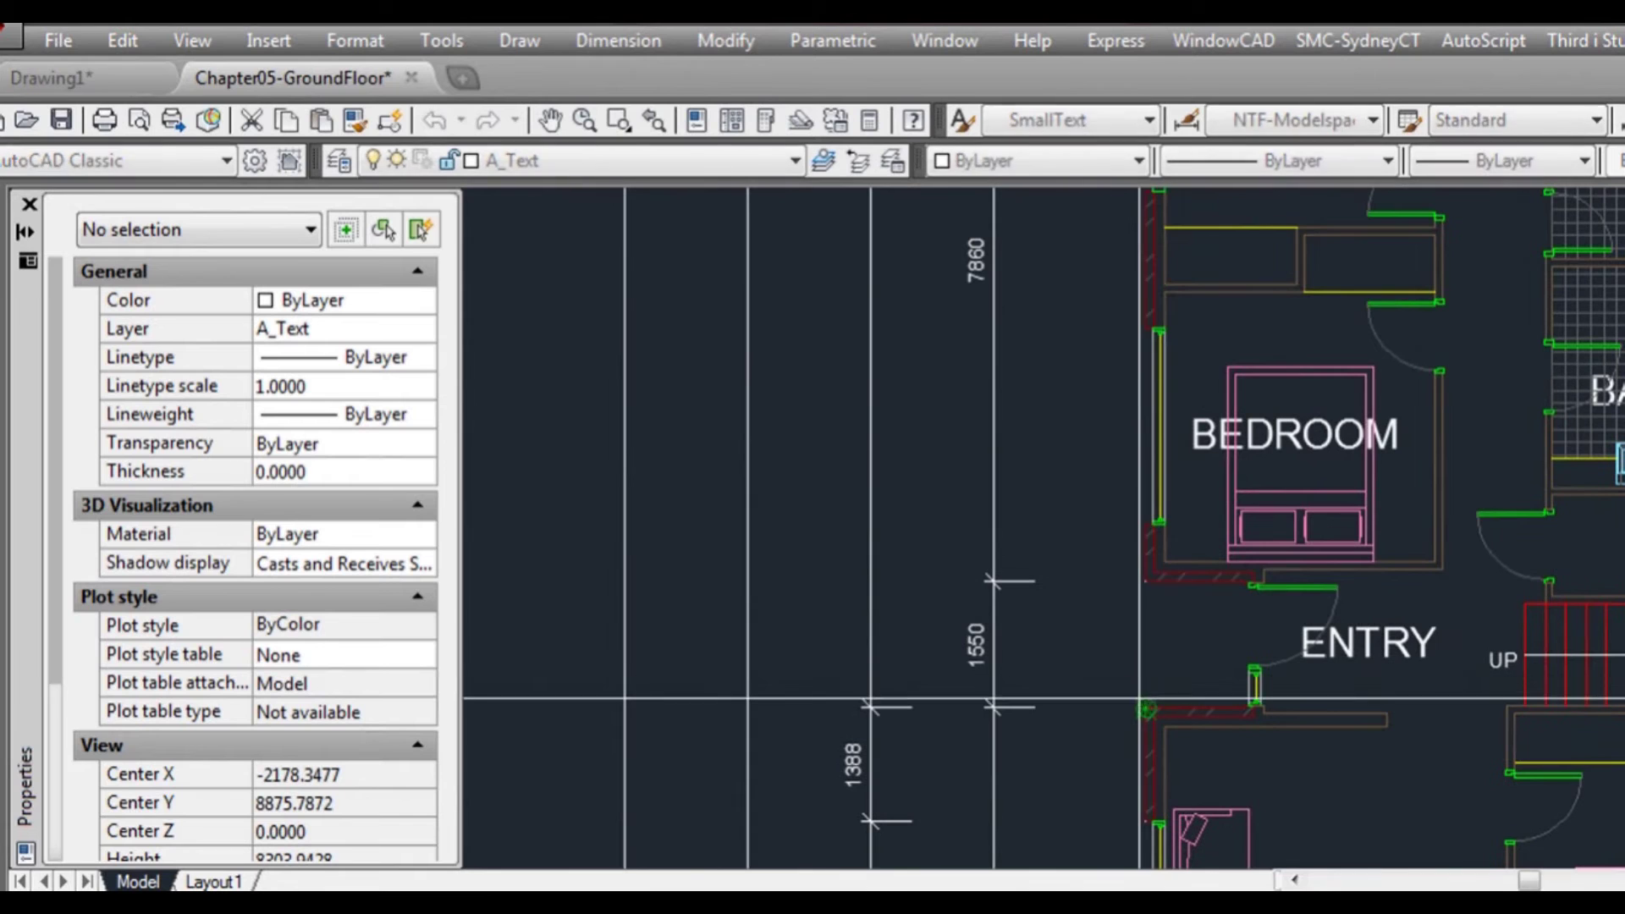
click(1145, 581)
click(880, 596)
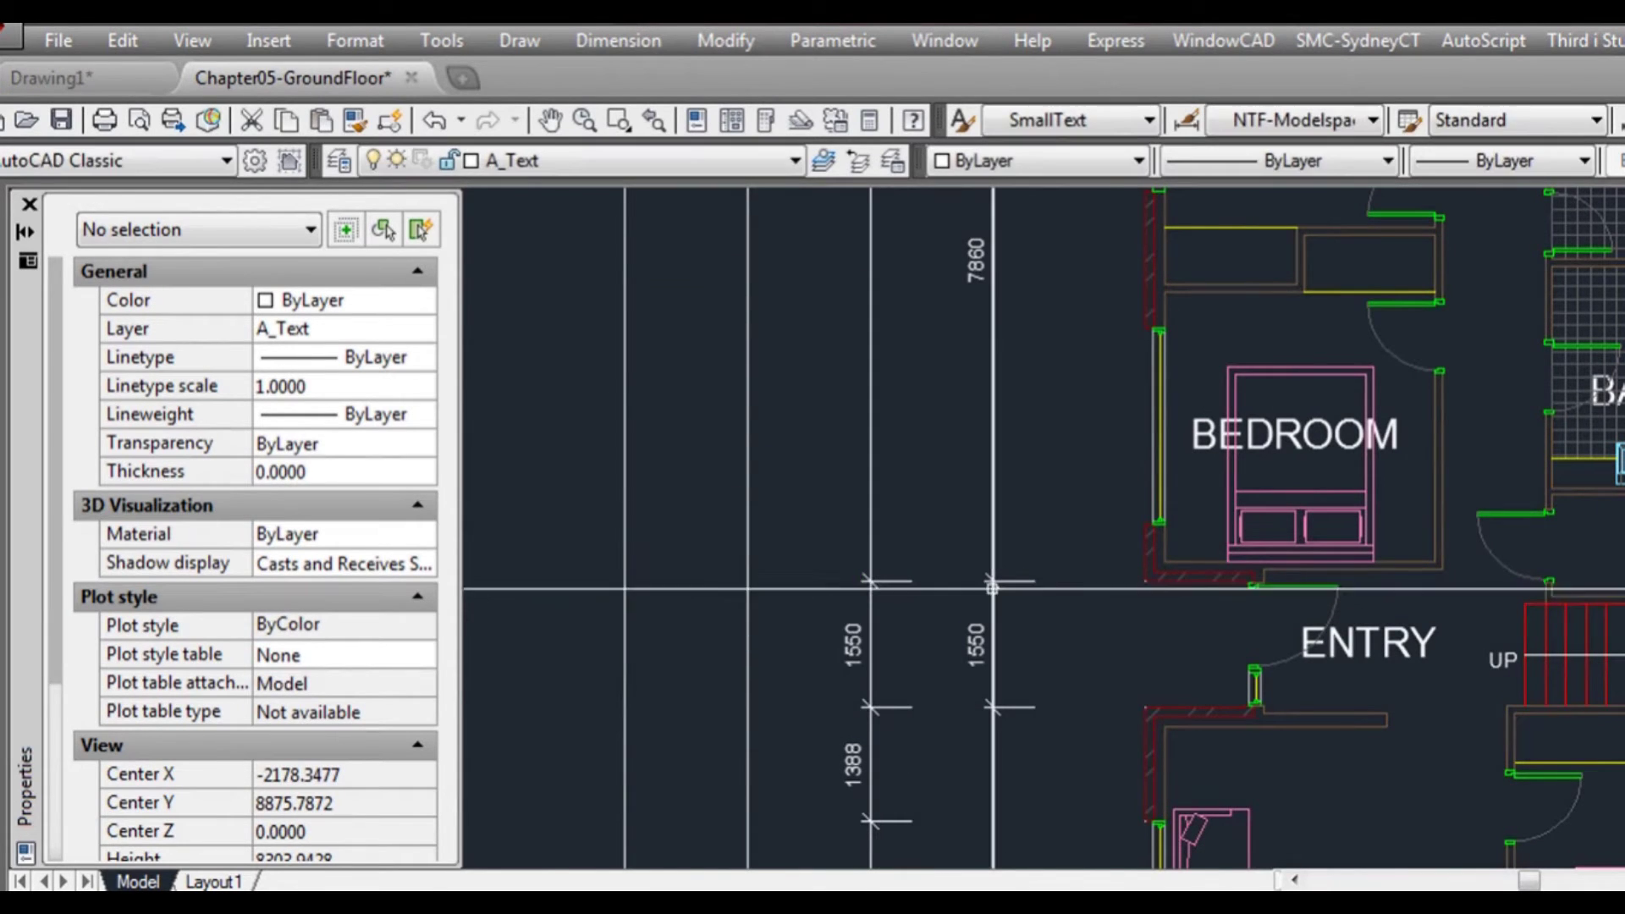
- Dimension the lower bedroom's wall from the entry corner to the window, plus the window opening, on the second guide line
key(Return)
click(1142, 523)
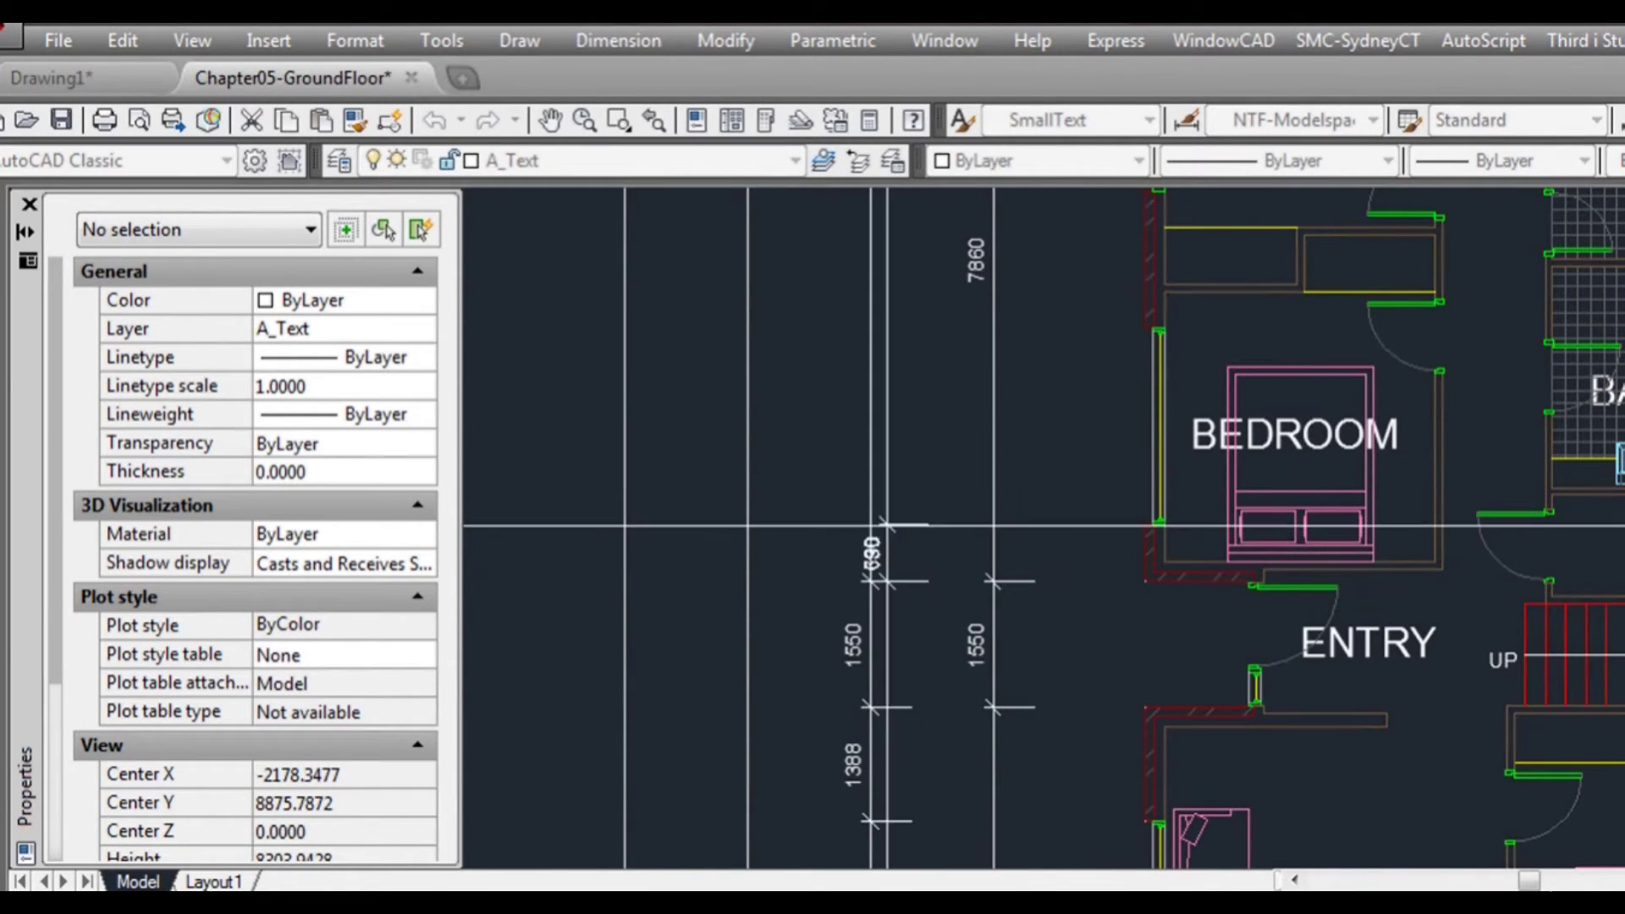
click(1159, 328)
click(874, 369)
- Continue the second-line dimensions from the lower bedroom window through the upper bedroom window to the corner beside the garage
middle_drag(1078, 313, 1057, 687)
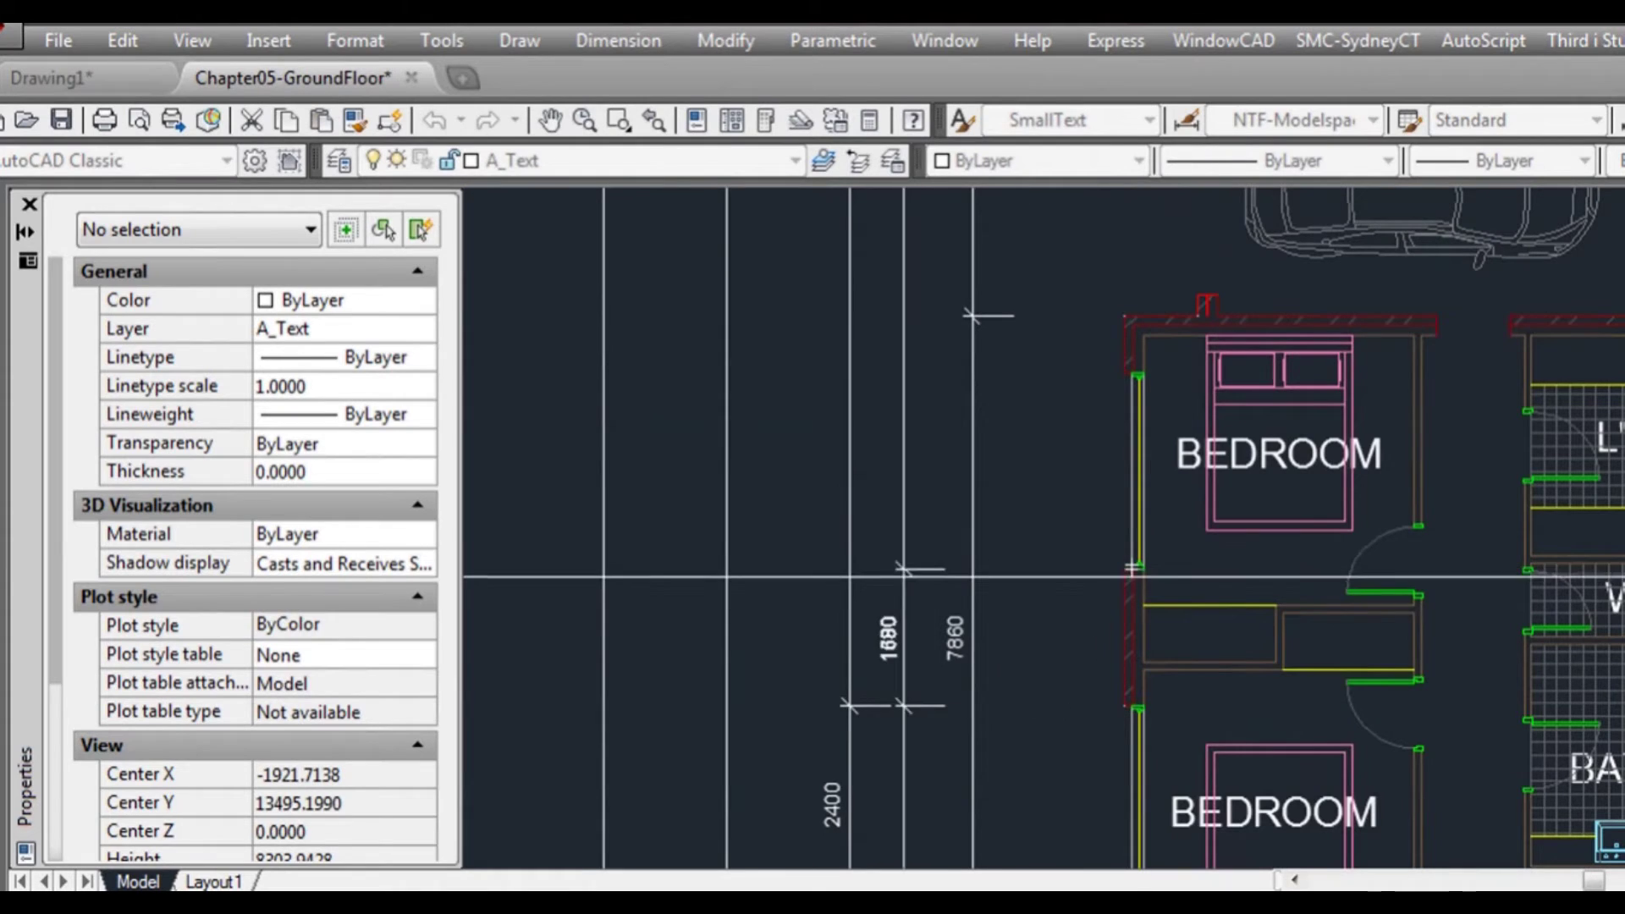
click(1119, 374)
click(851, 373)
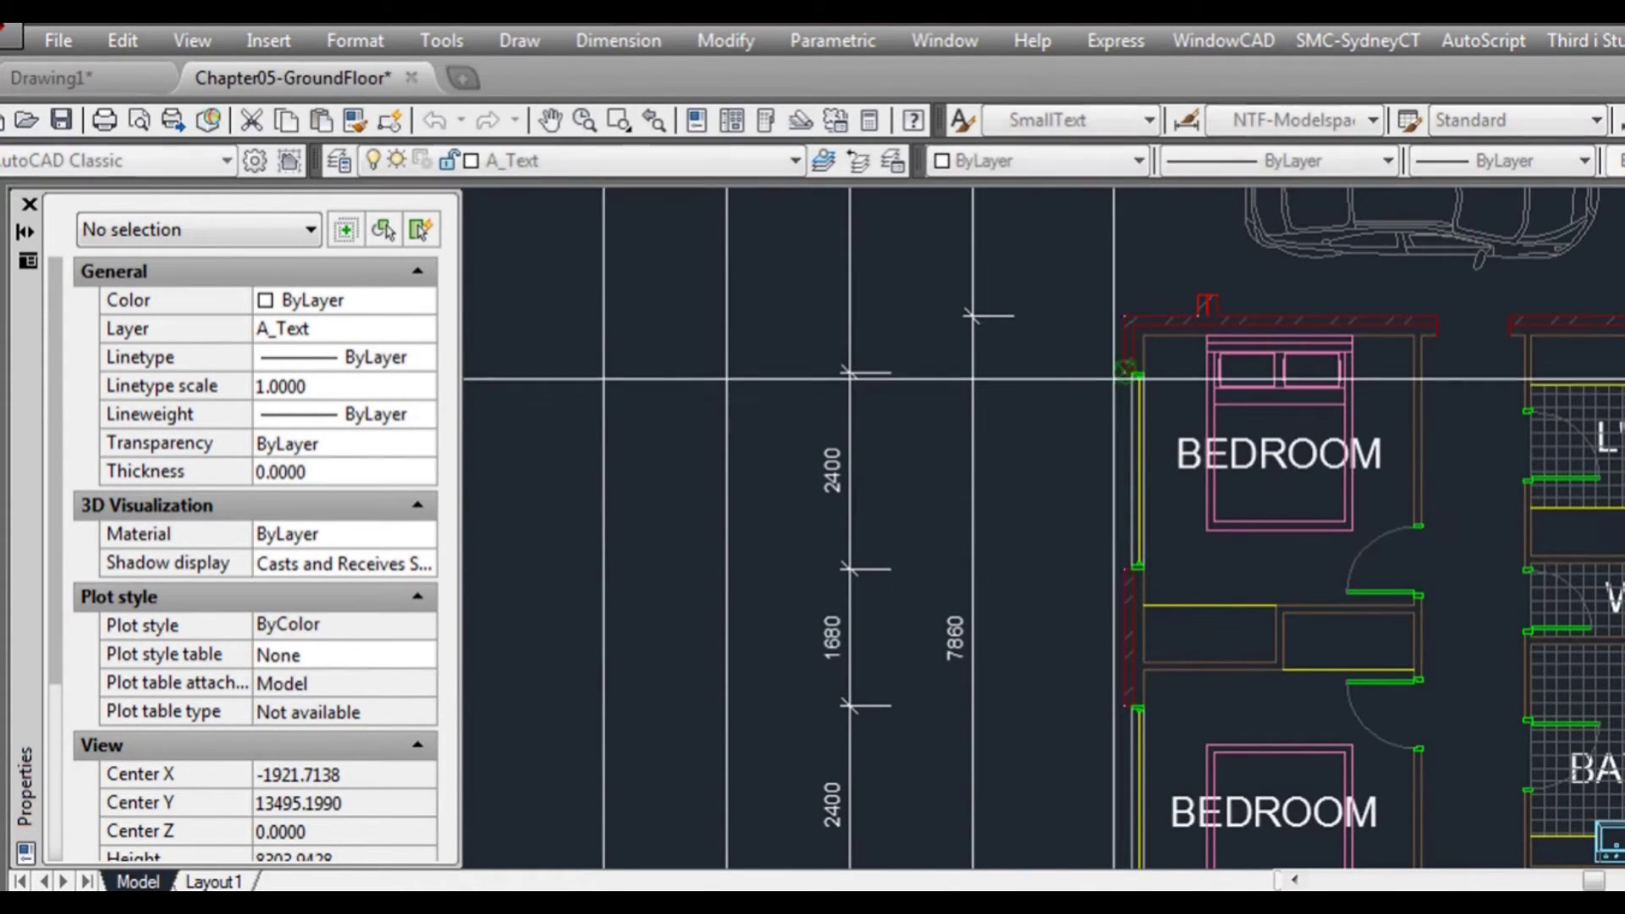
click(1124, 318)
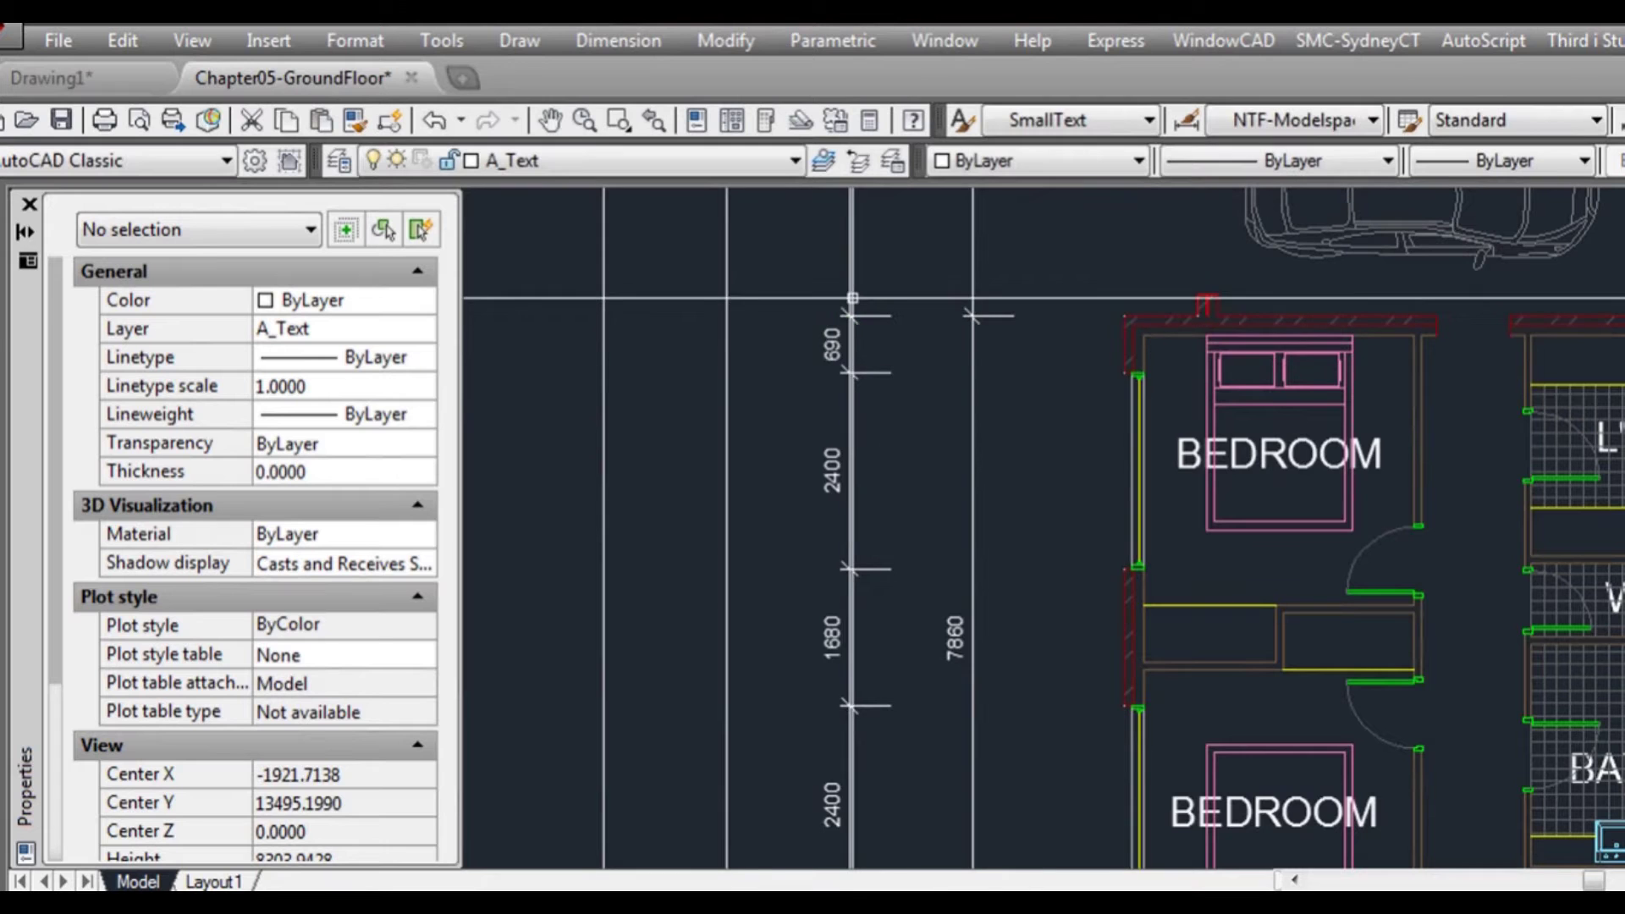
- Add an overall vertical dimension from the sitting room's outer corner to the garage's far wall corner, on the third guide line
scroll(1085, 385, down, 2)
scroll(1111, 445, down, 2)
middle_drag(1084, 372, 1079, 465)
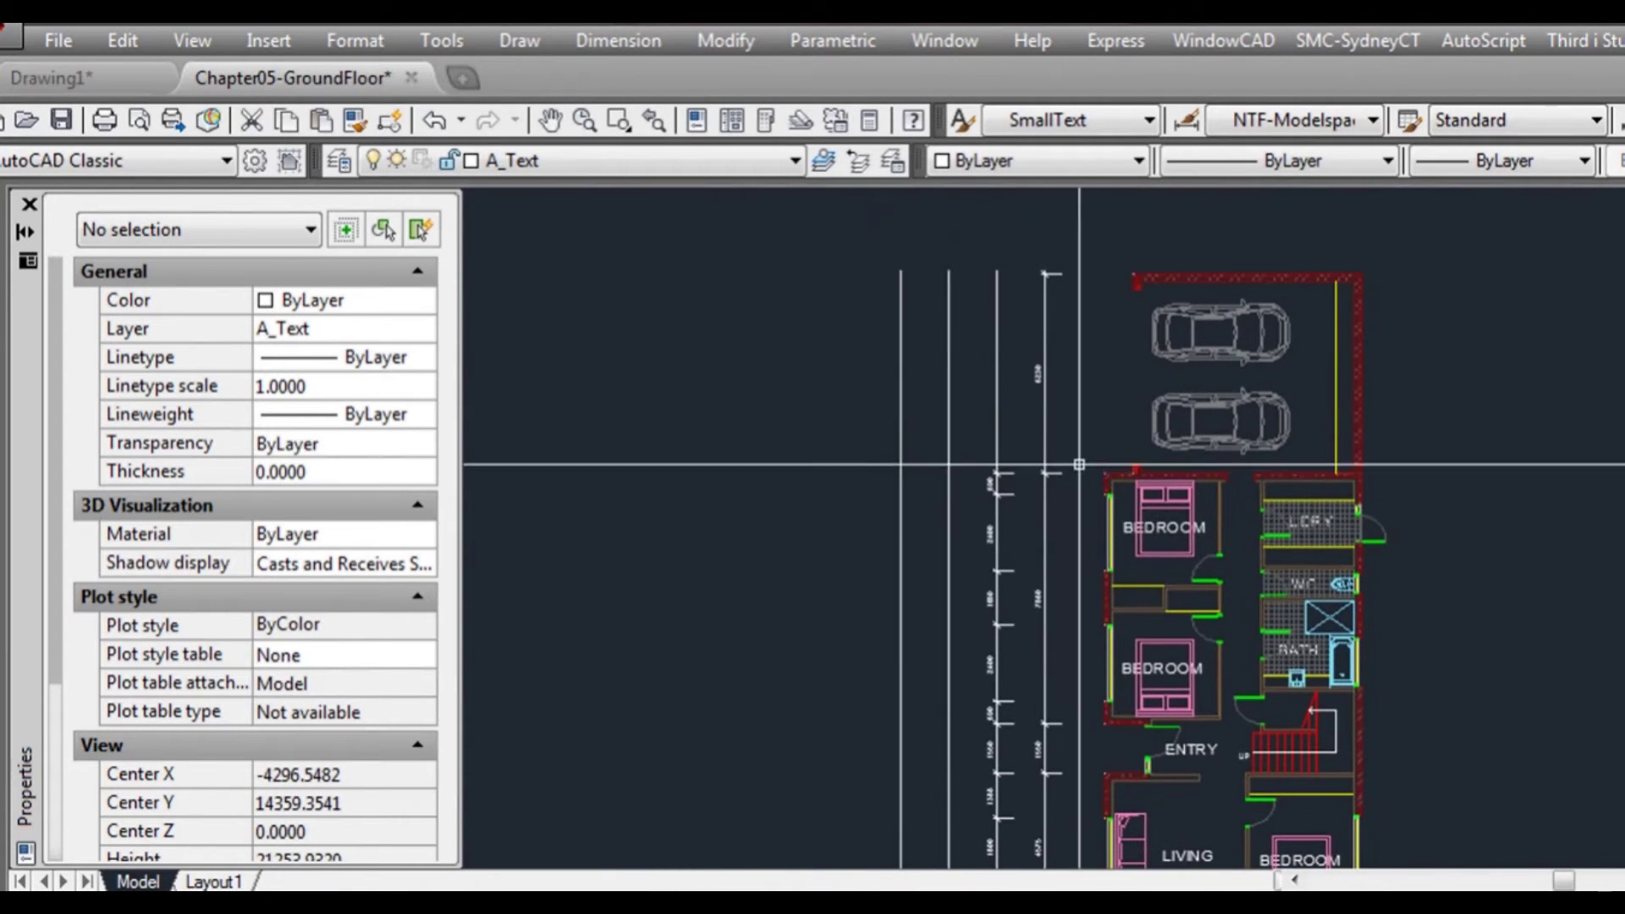
middle_drag(1098, 653, 1083, 508)
middle_drag(1078, 652, 1076, 542)
scroll(1033, 717, up, 4)
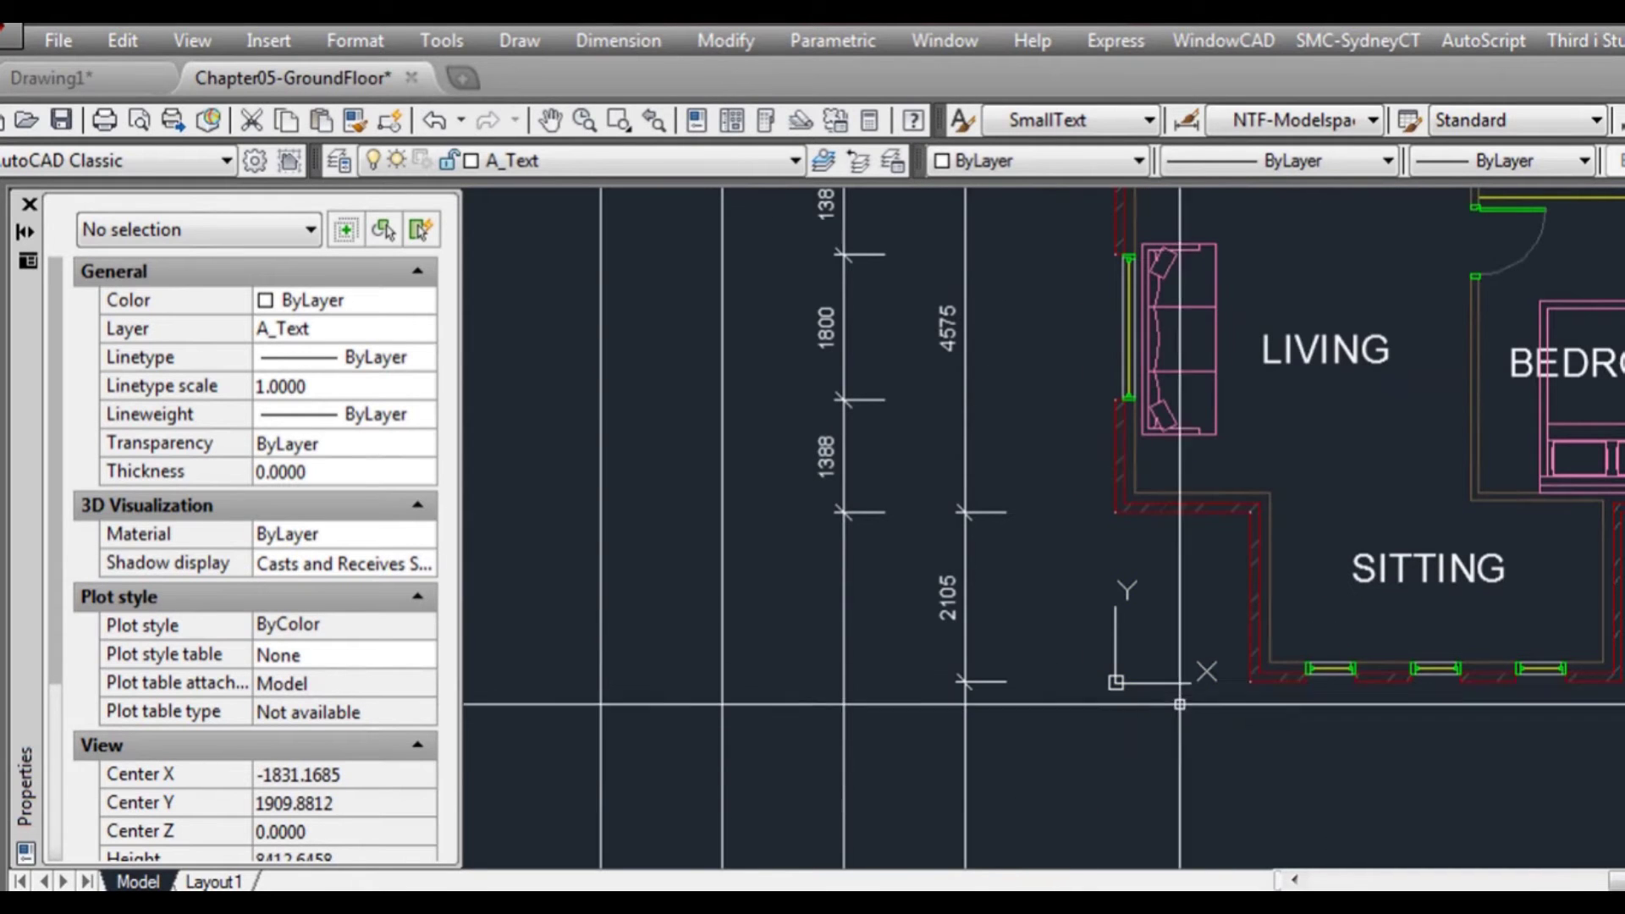
scroll(1233, 698, down, 4)
middle_drag(1244, 364, 1243, 497)
scroll(1252, 429, up, 4)
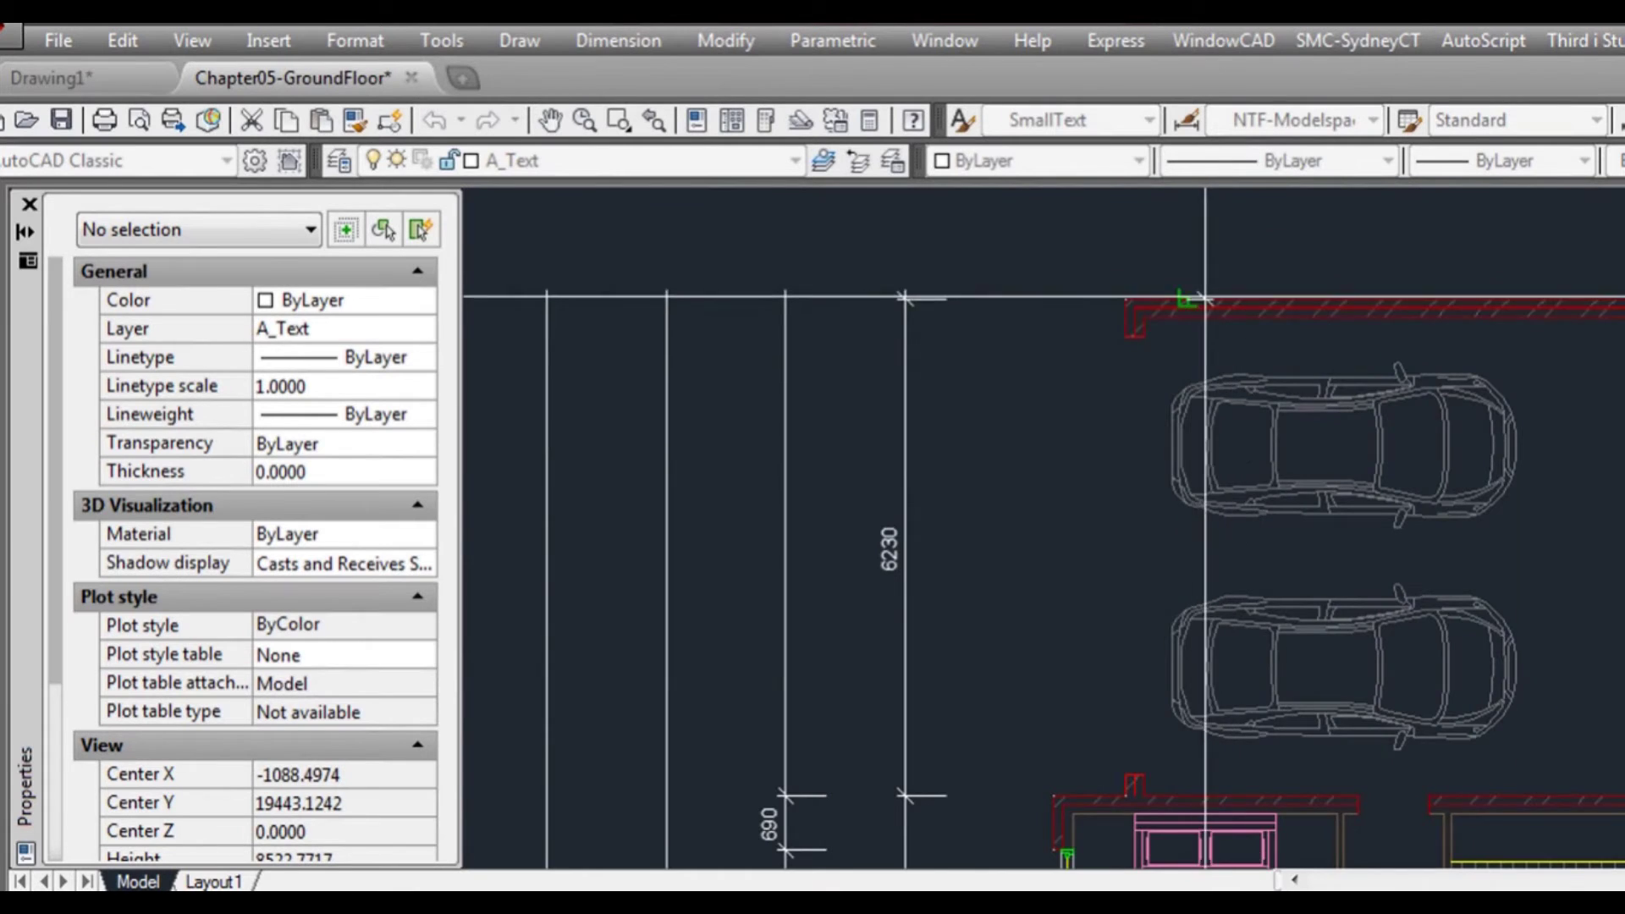
scroll(1205, 299, down, 4)
middle_drag(1077, 435, 1075, 360)
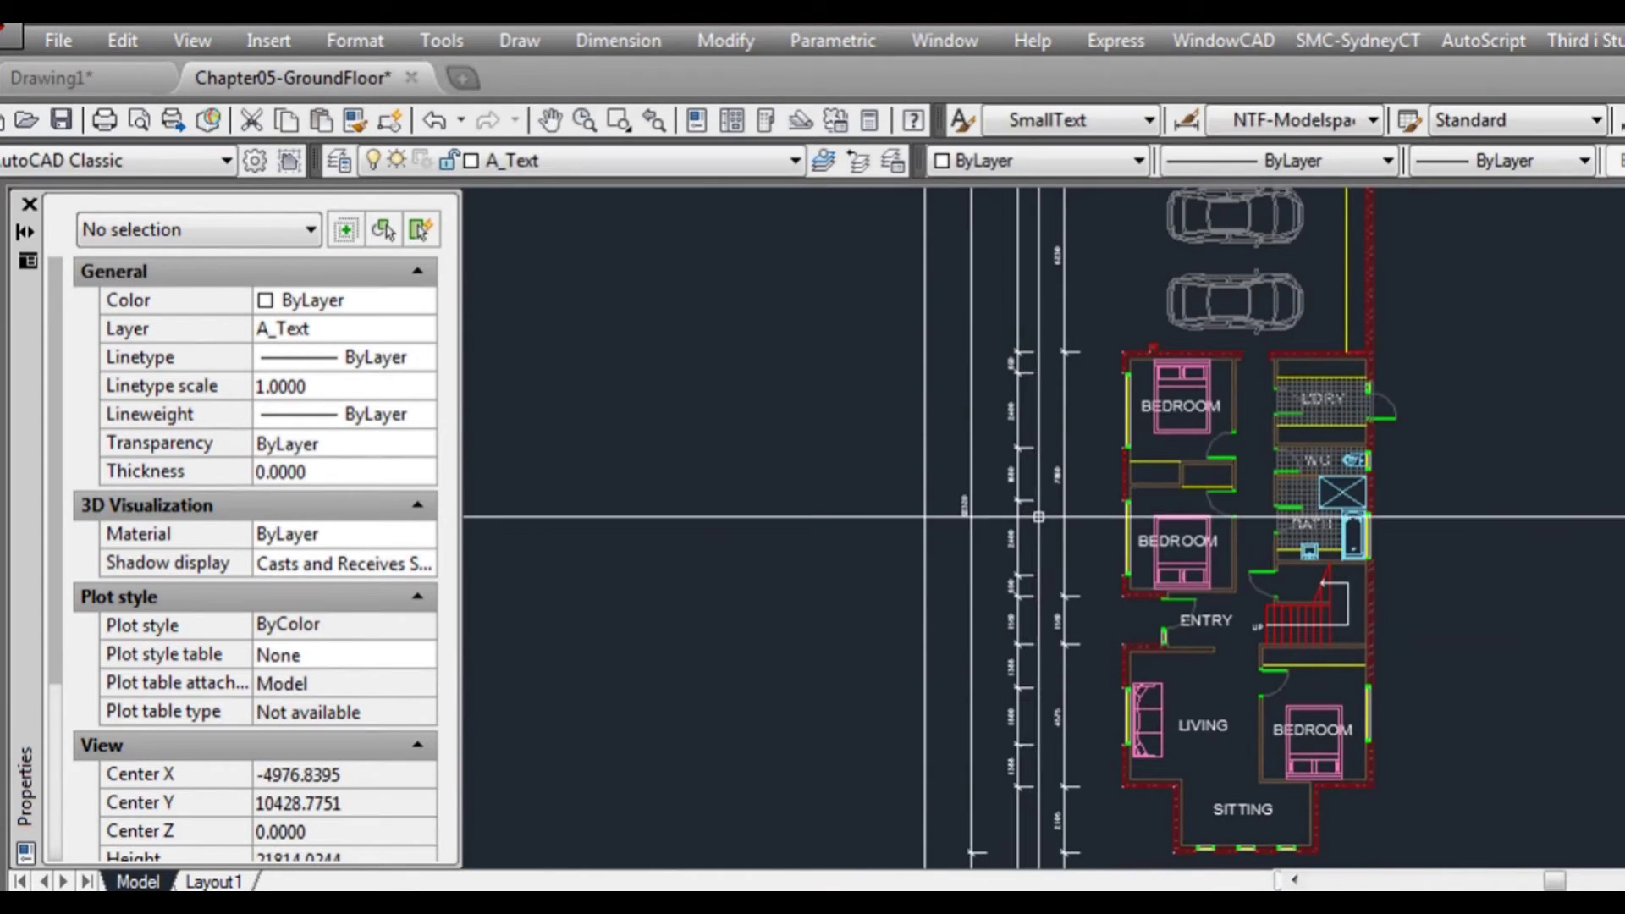
- Delete the unused outermost guide line and the remaining guide lines under the three rows of dimensions
scroll(1039, 517, down, 2)
scroll(1045, 602, up, 2)
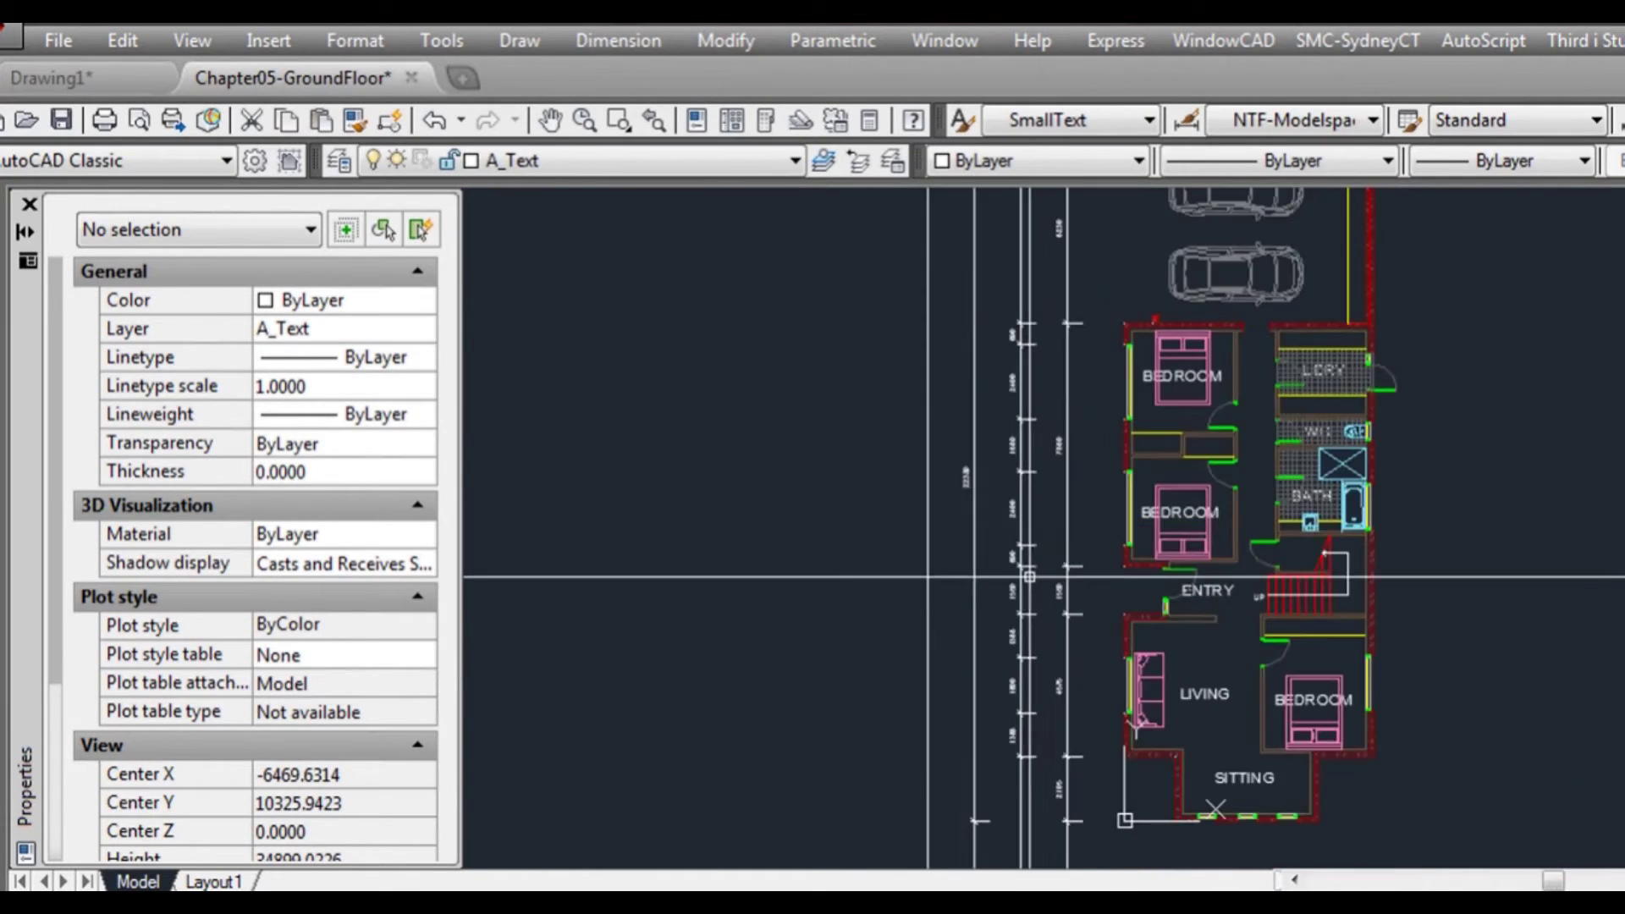
click(923, 664)
middle_drag(958, 743, 919, 598)
key(Delete)
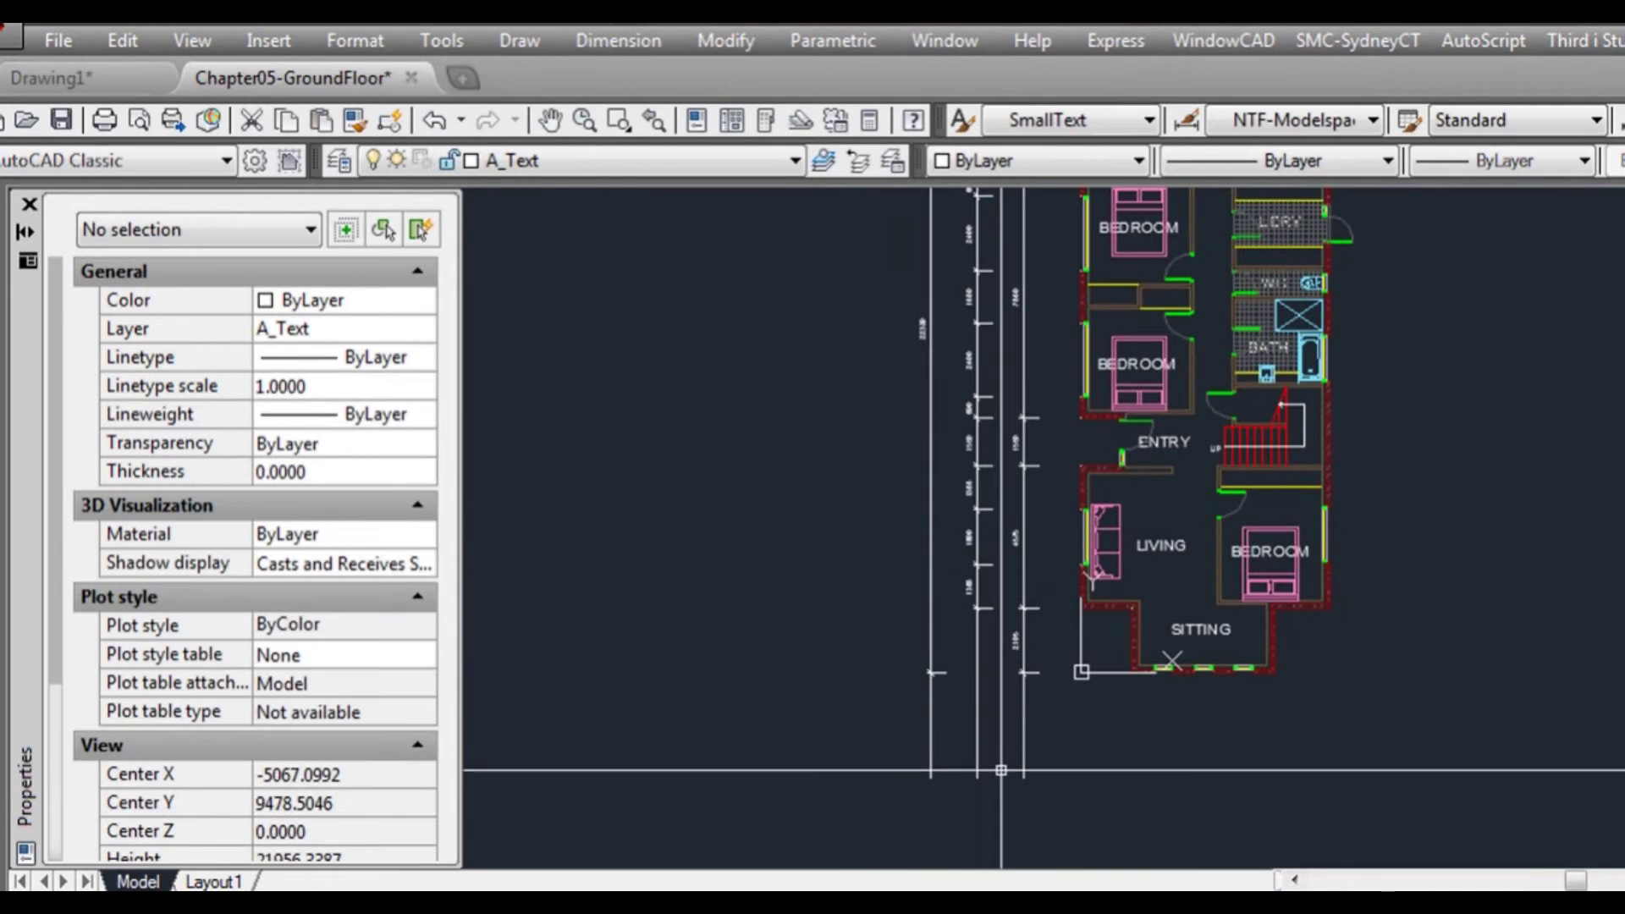
scroll(1047, 768, up, 2)
drag(1087, 755, 848, 717)
key(Delete)
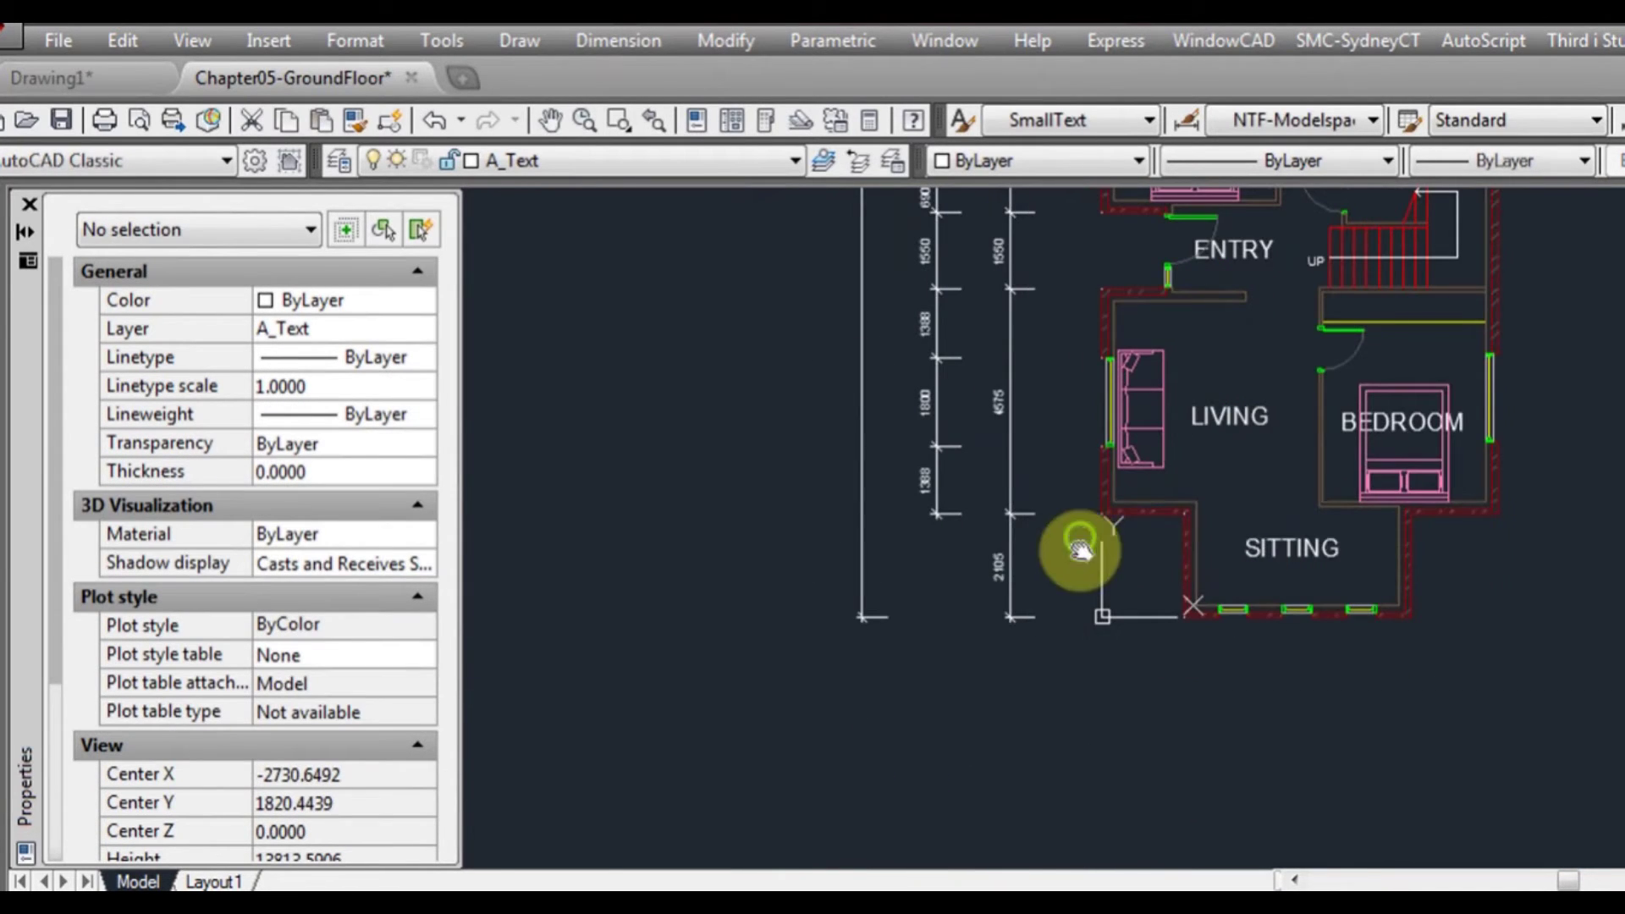
- Select all the vertical dimensions beside the plan and move them horizontally farther away from the building
middle_drag(1082, 544, 1061, 703)
middle_drag(1079, 570, 1024, 679)
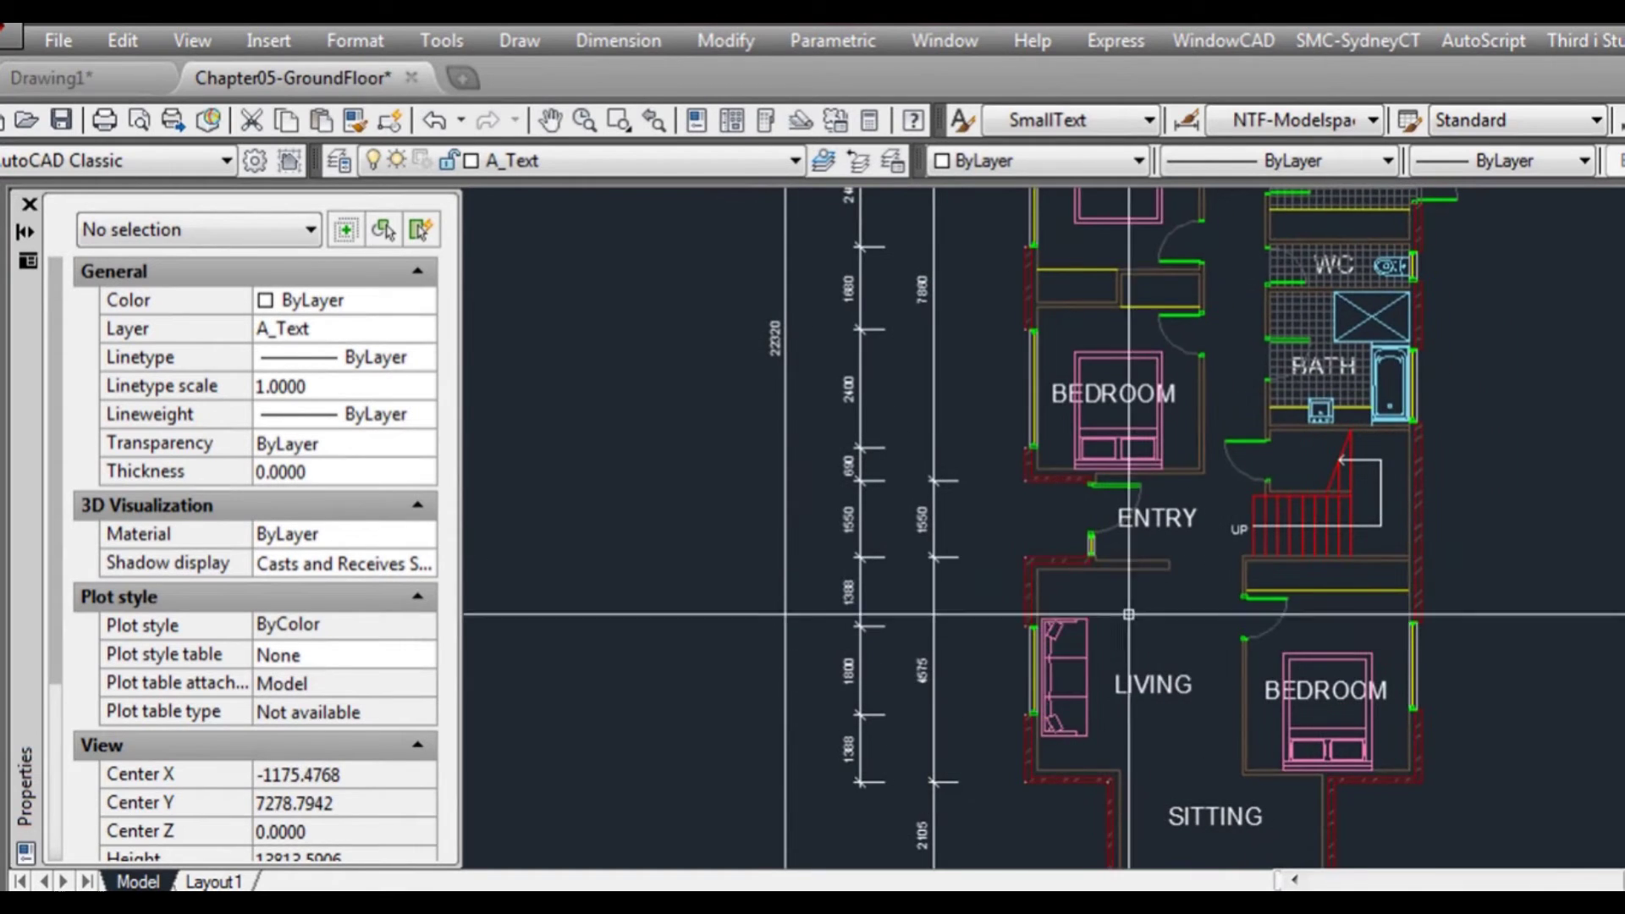
middle_drag(1053, 481, 1021, 549)
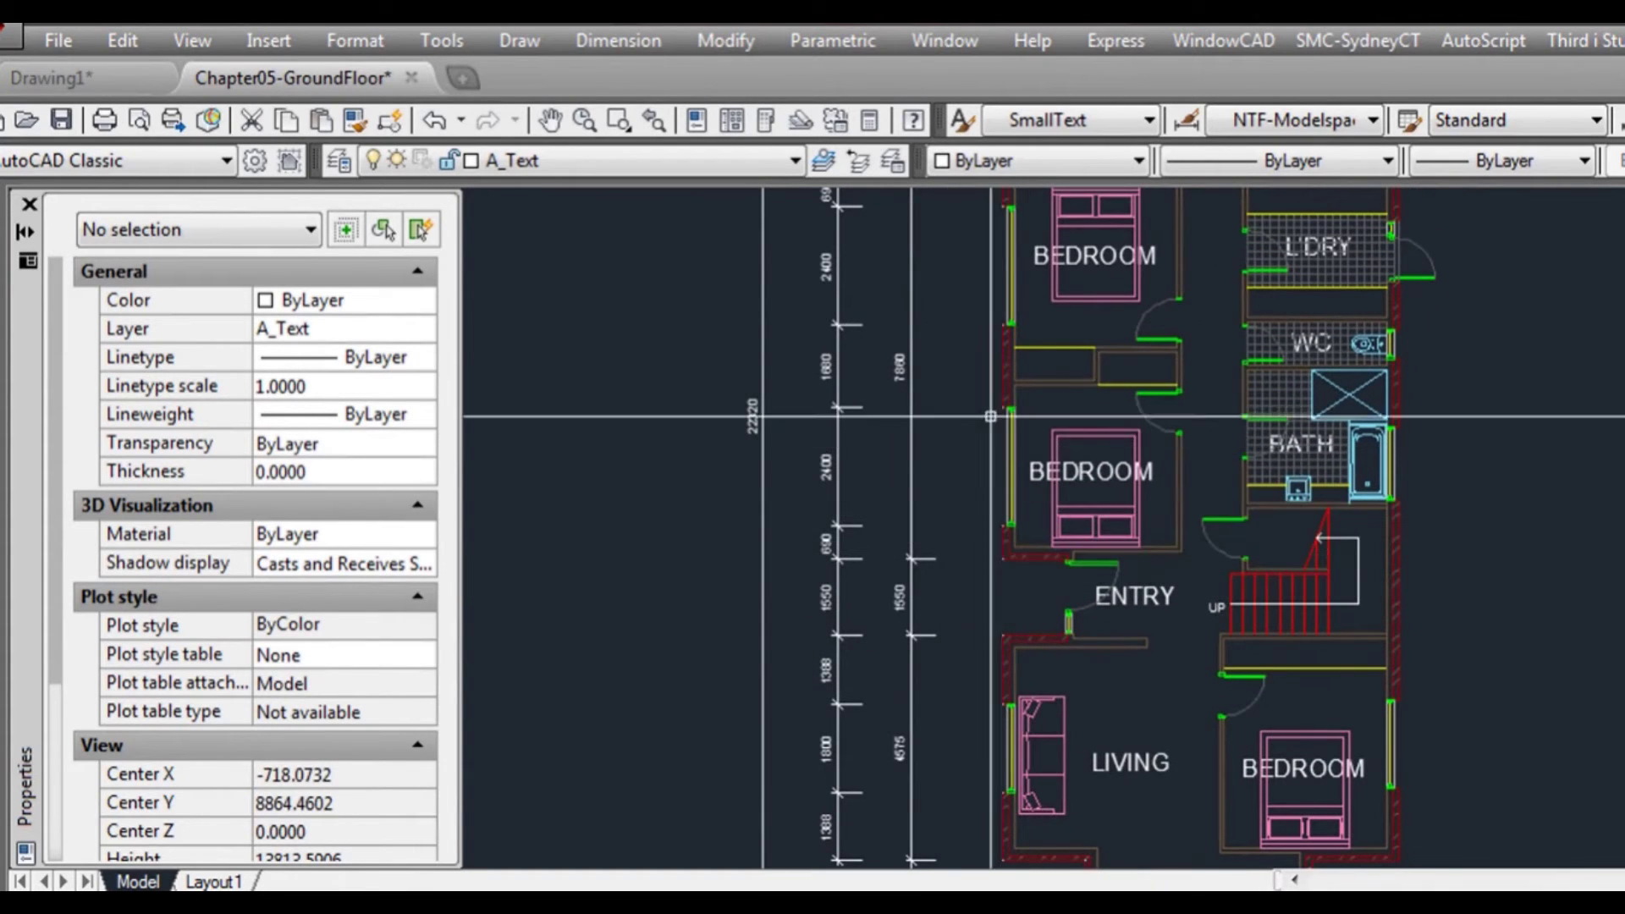
scroll(990, 529, down, 4)
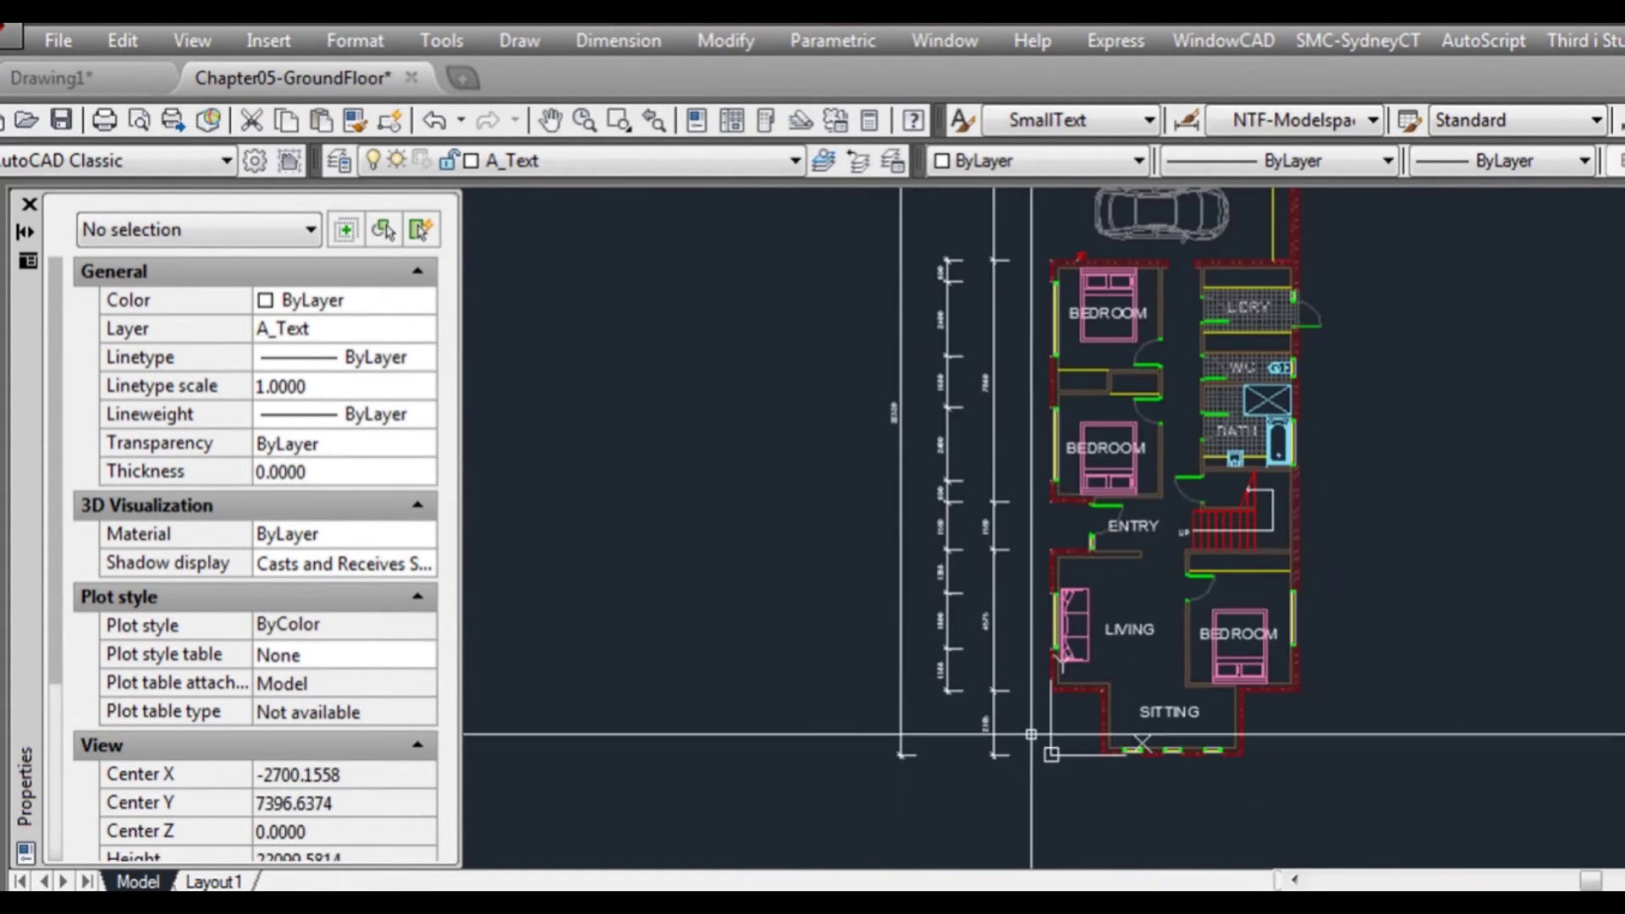
click(1022, 797)
click(926, 346)
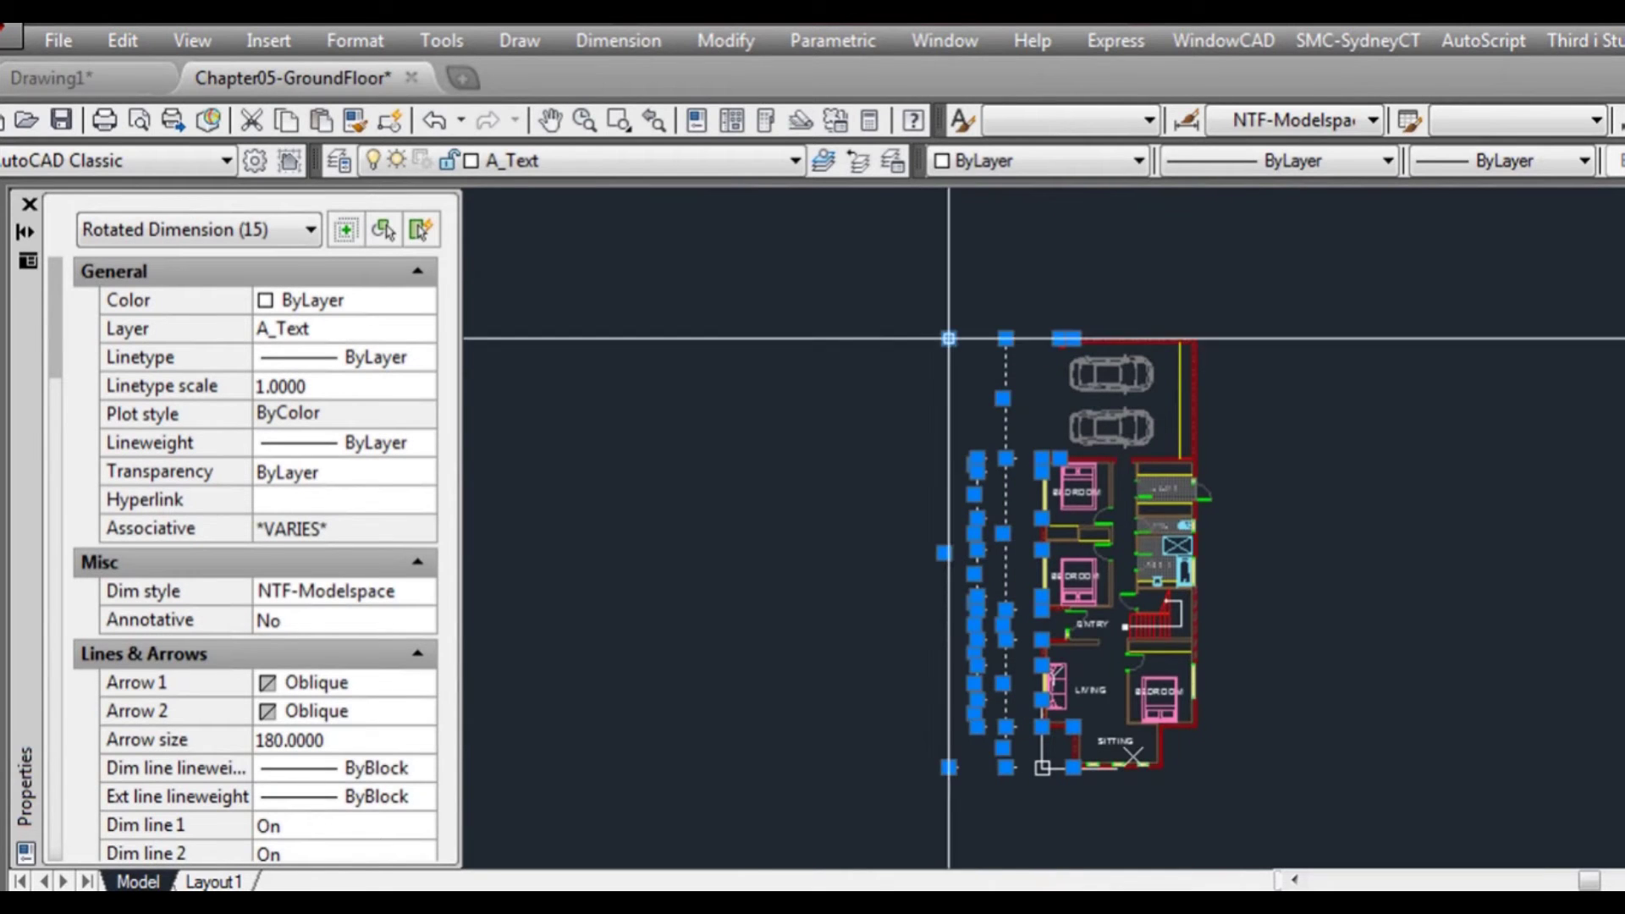
click(949, 338)
key(space)
click(904, 339)
key(Escape)
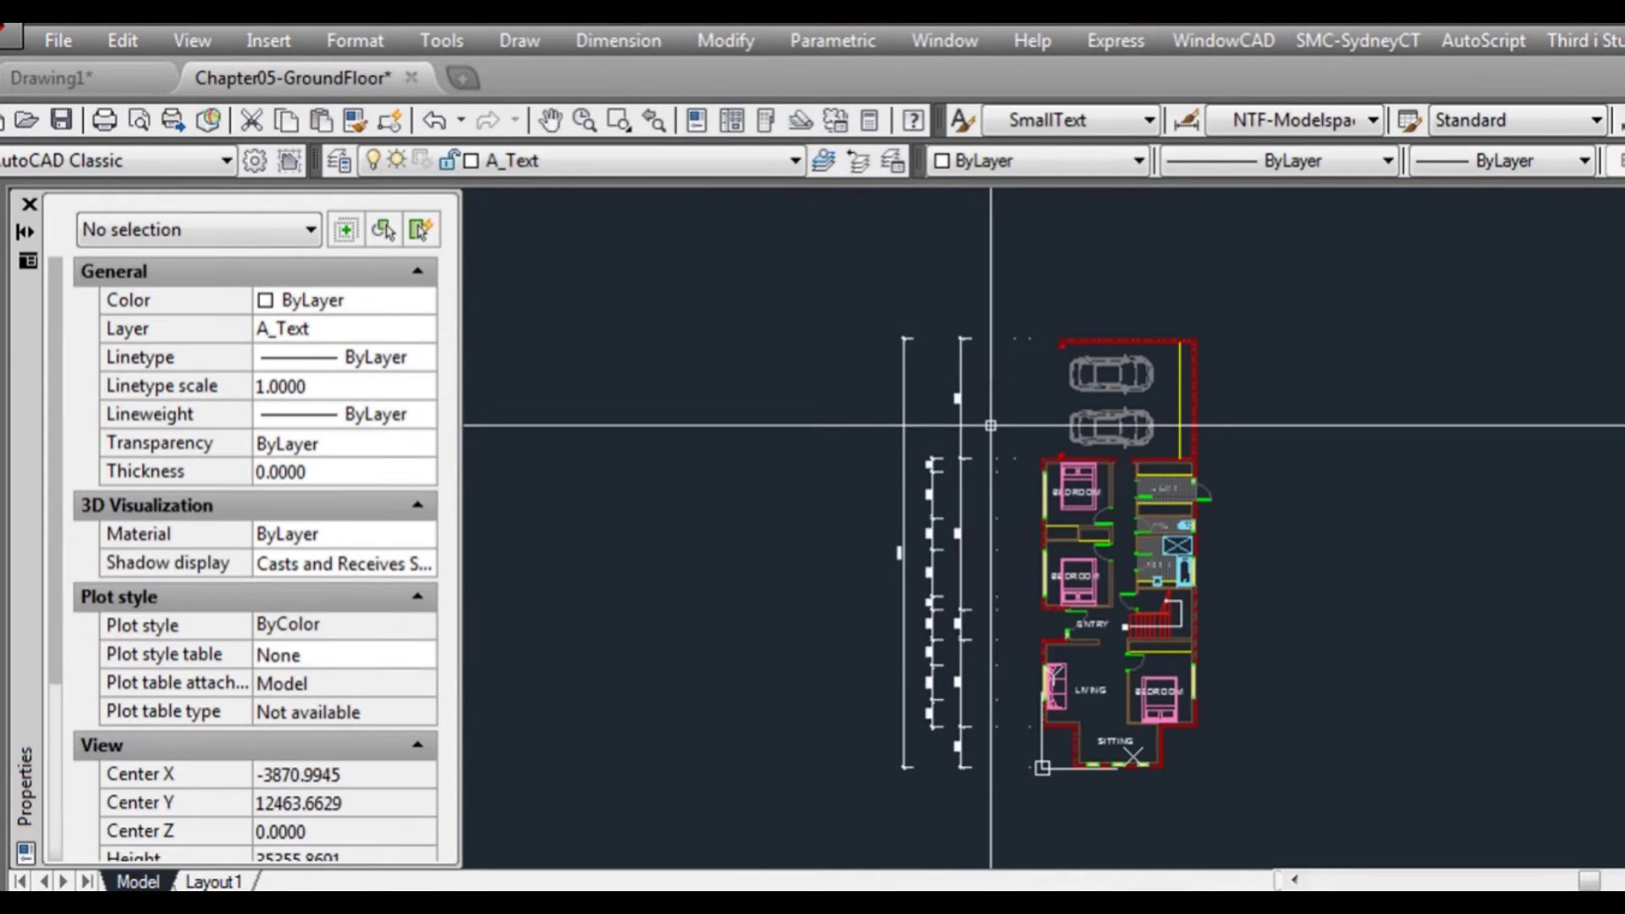
- Draw a vertical guide line along the innermost row of dimensions and add two equally spaced parallel copies toward the building
key(l)
key(space)
click(961, 300)
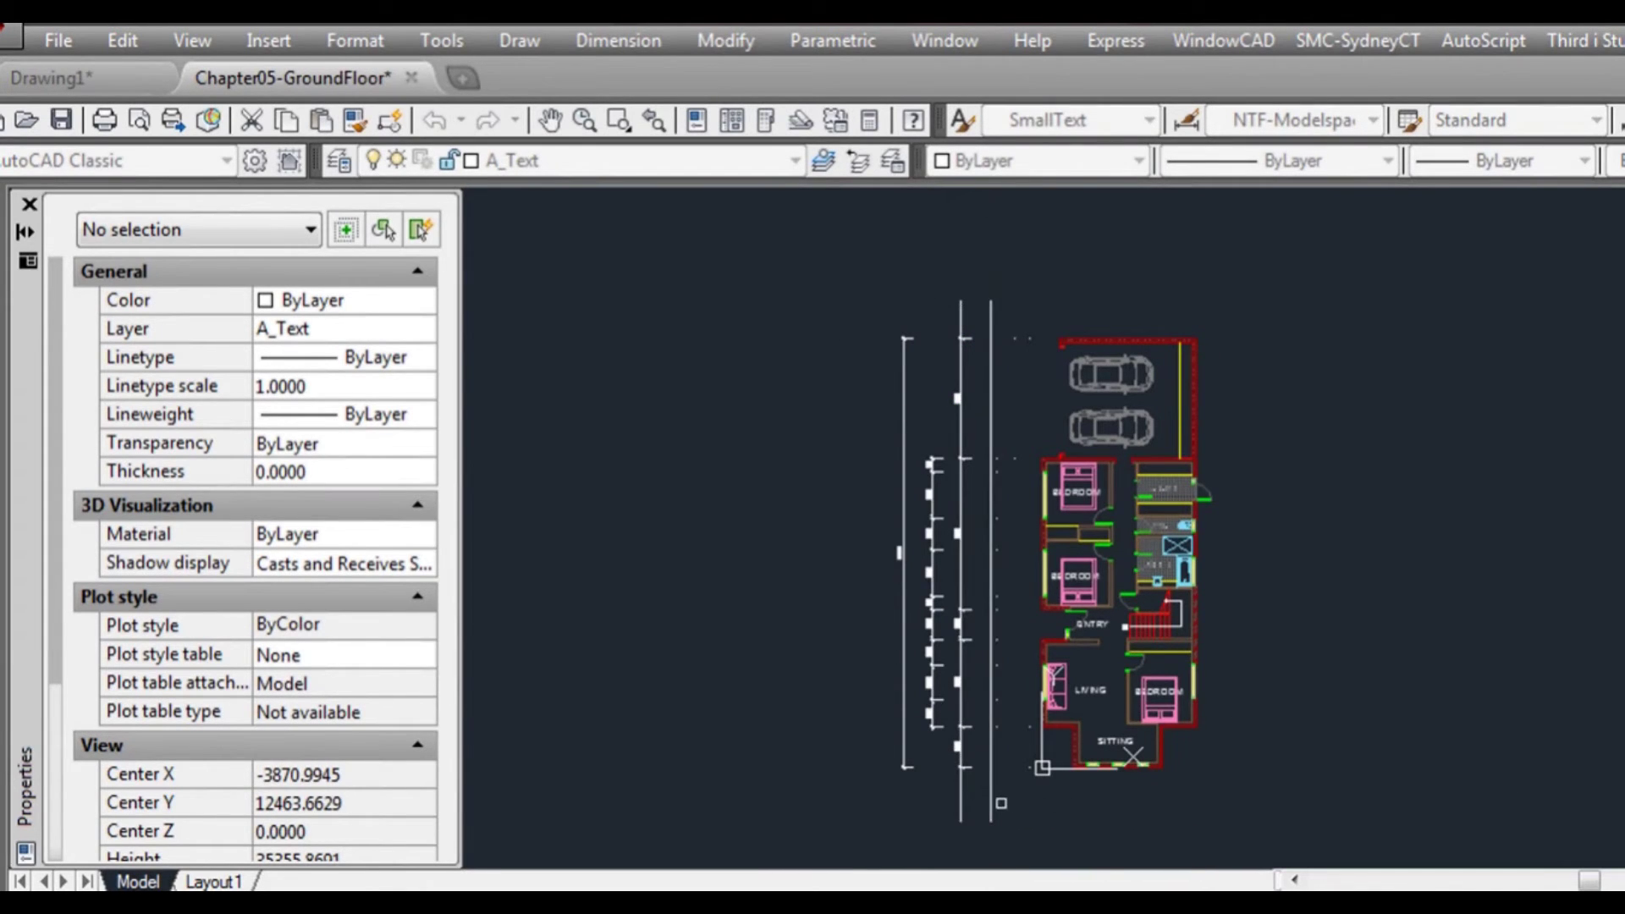
click(1036, 762)
key(Escape)
scroll(1041, 704, up, 4)
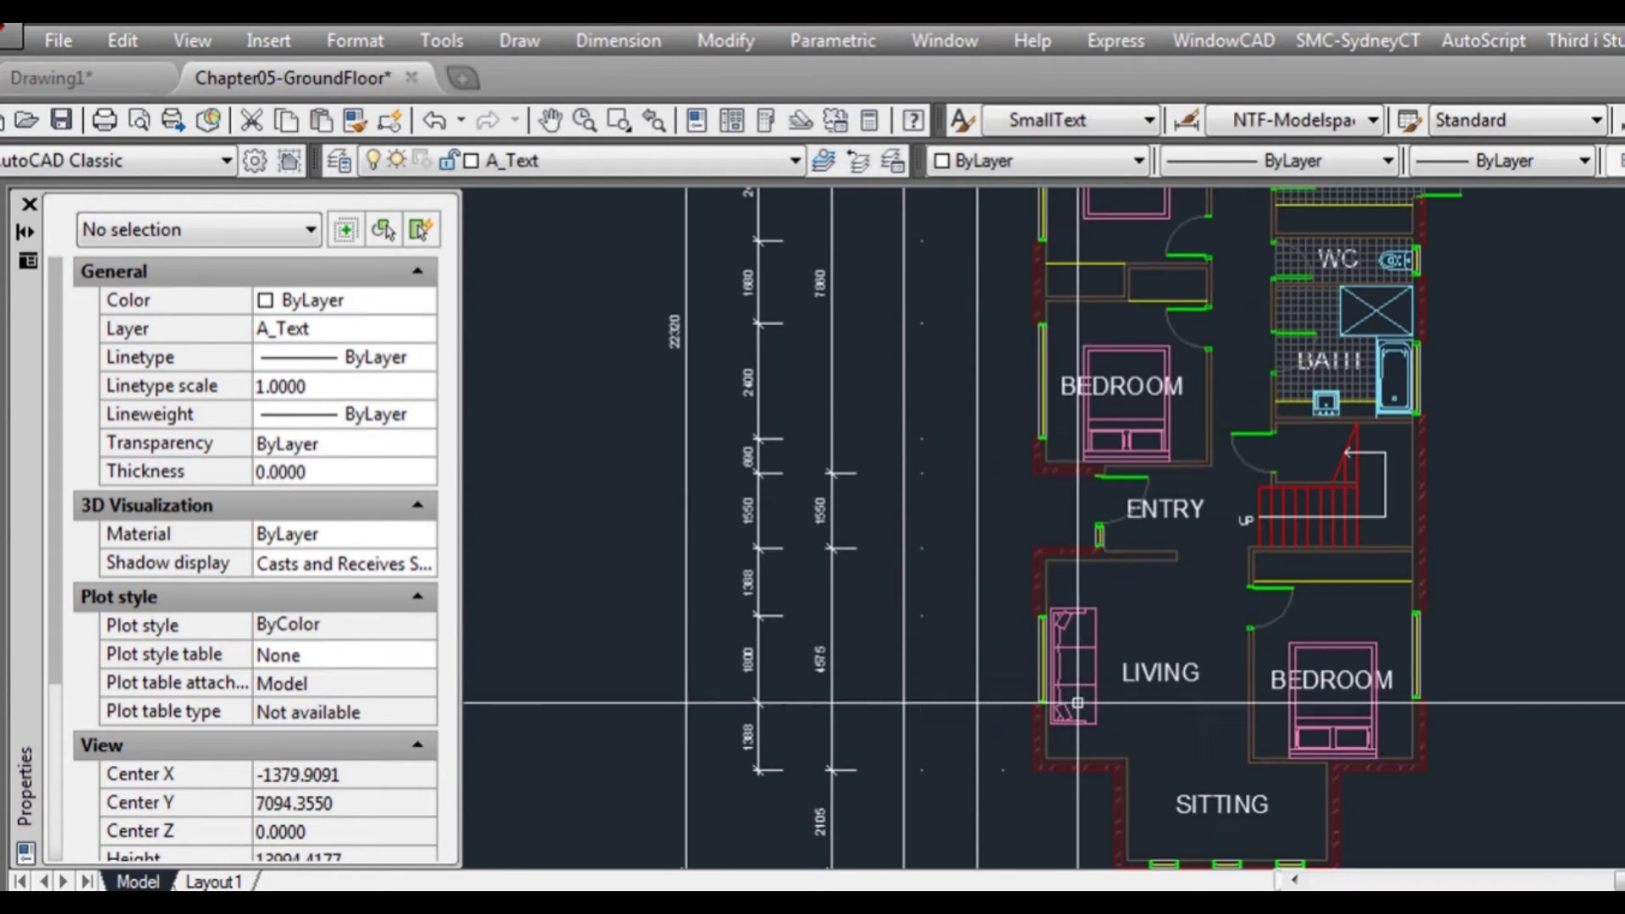
middle_drag(1083, 748, 1085, 616)
scroll(1095, 728, up, 2)
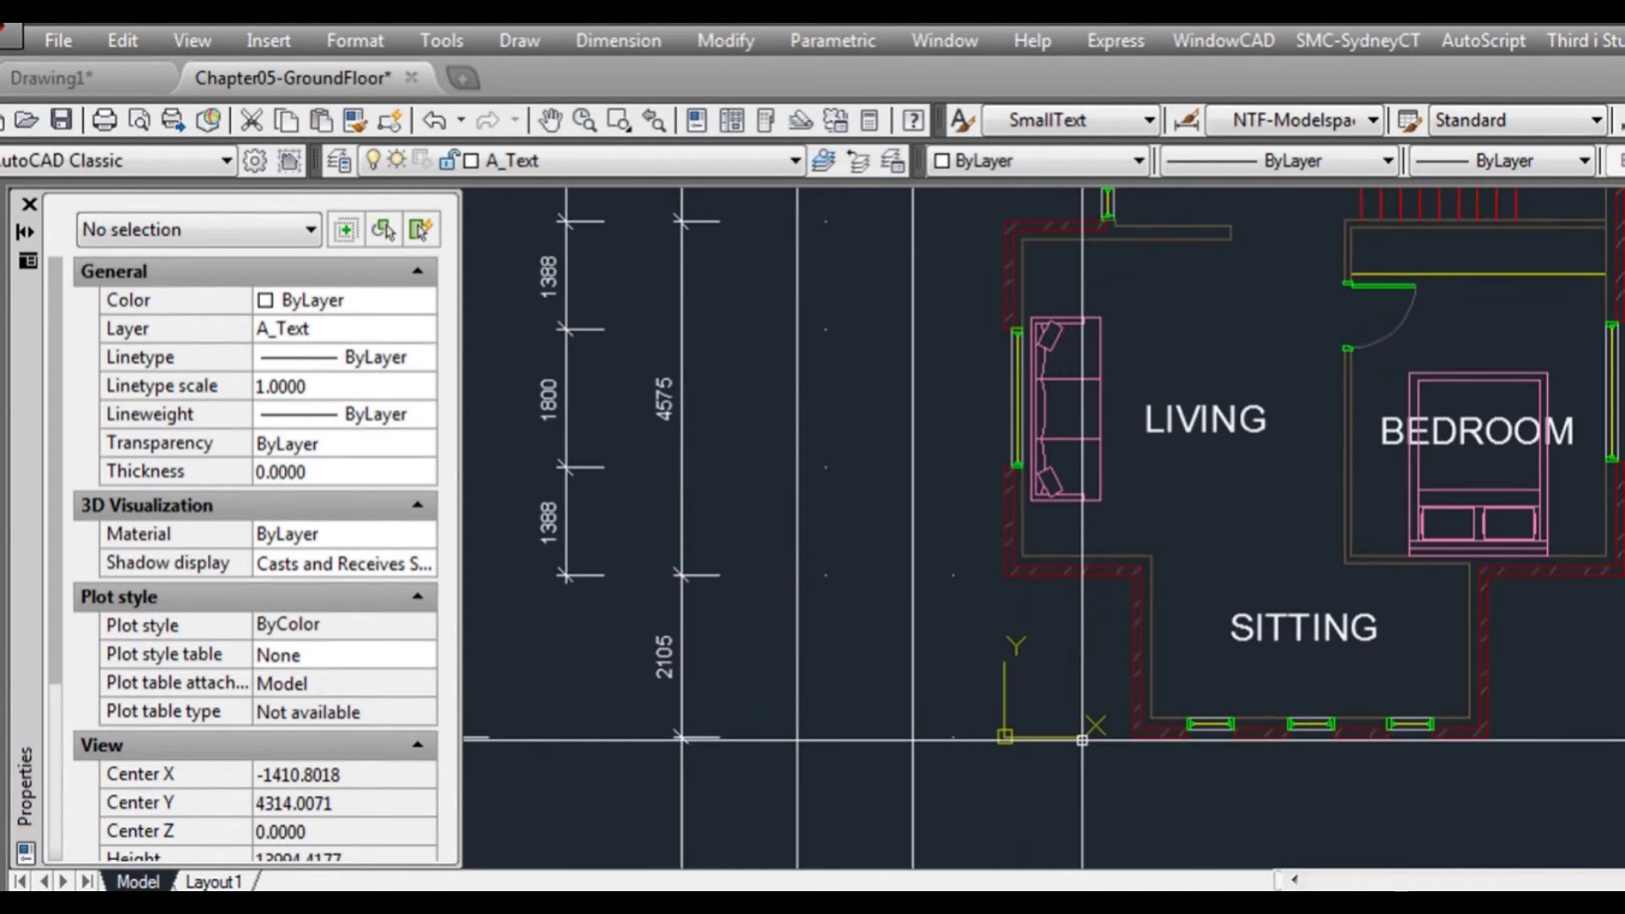
- Add a vertical linear dimension across the thickness of the sitting room's front wall, placed on the middle guide line
click(617, 39)
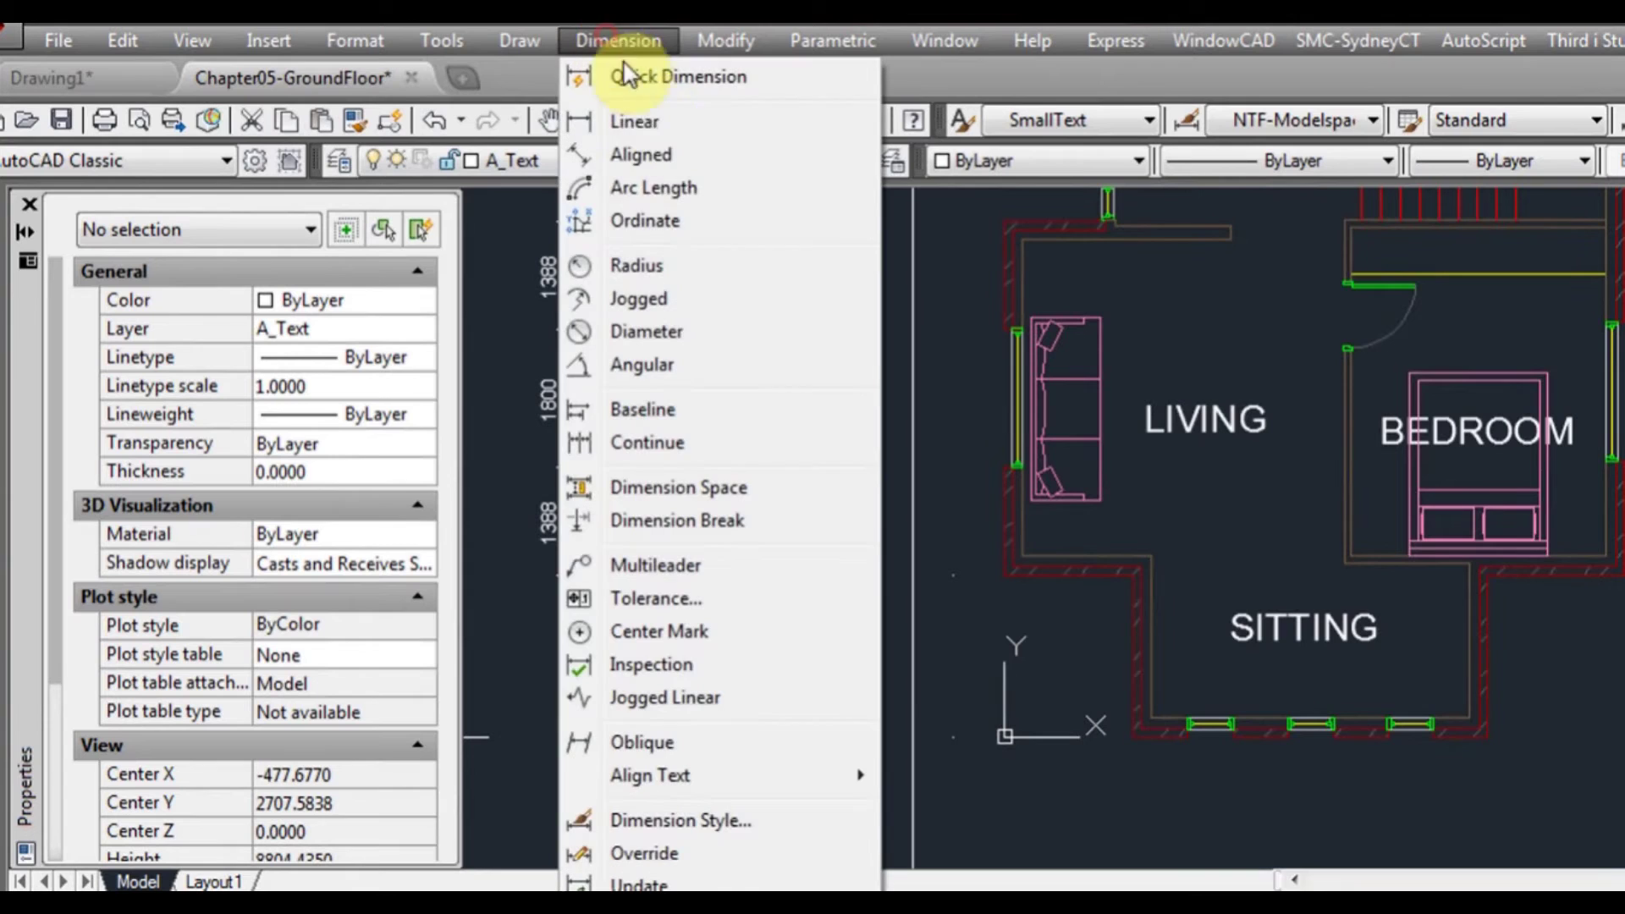
click(685, 127)
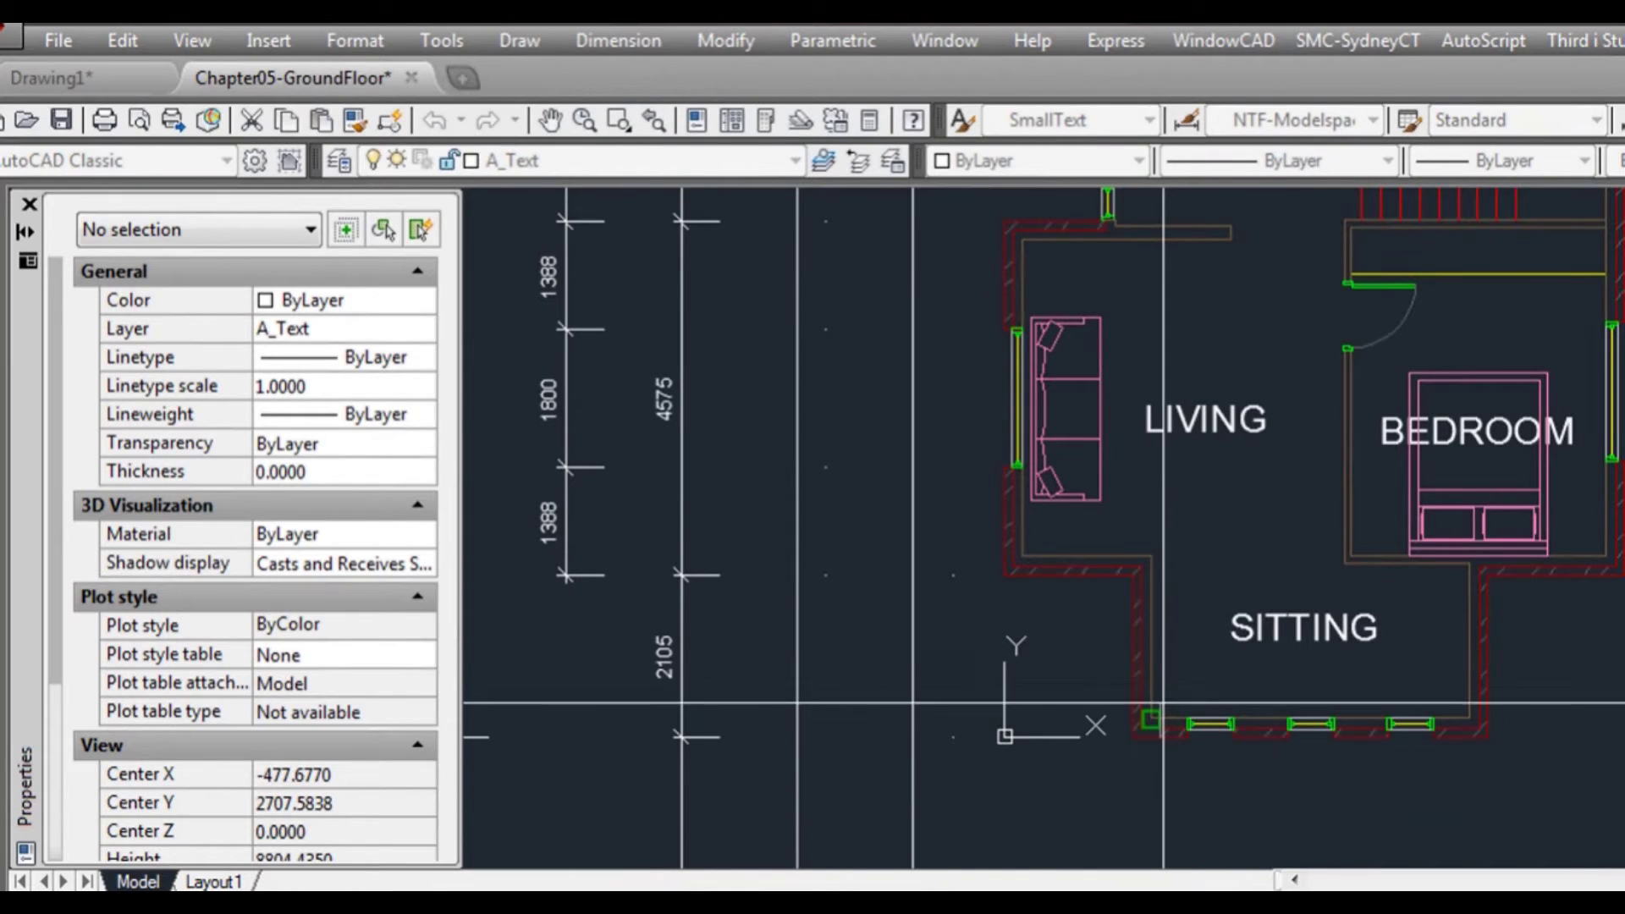
scroll(1169, 715, up, 2)
click(1139, 722)
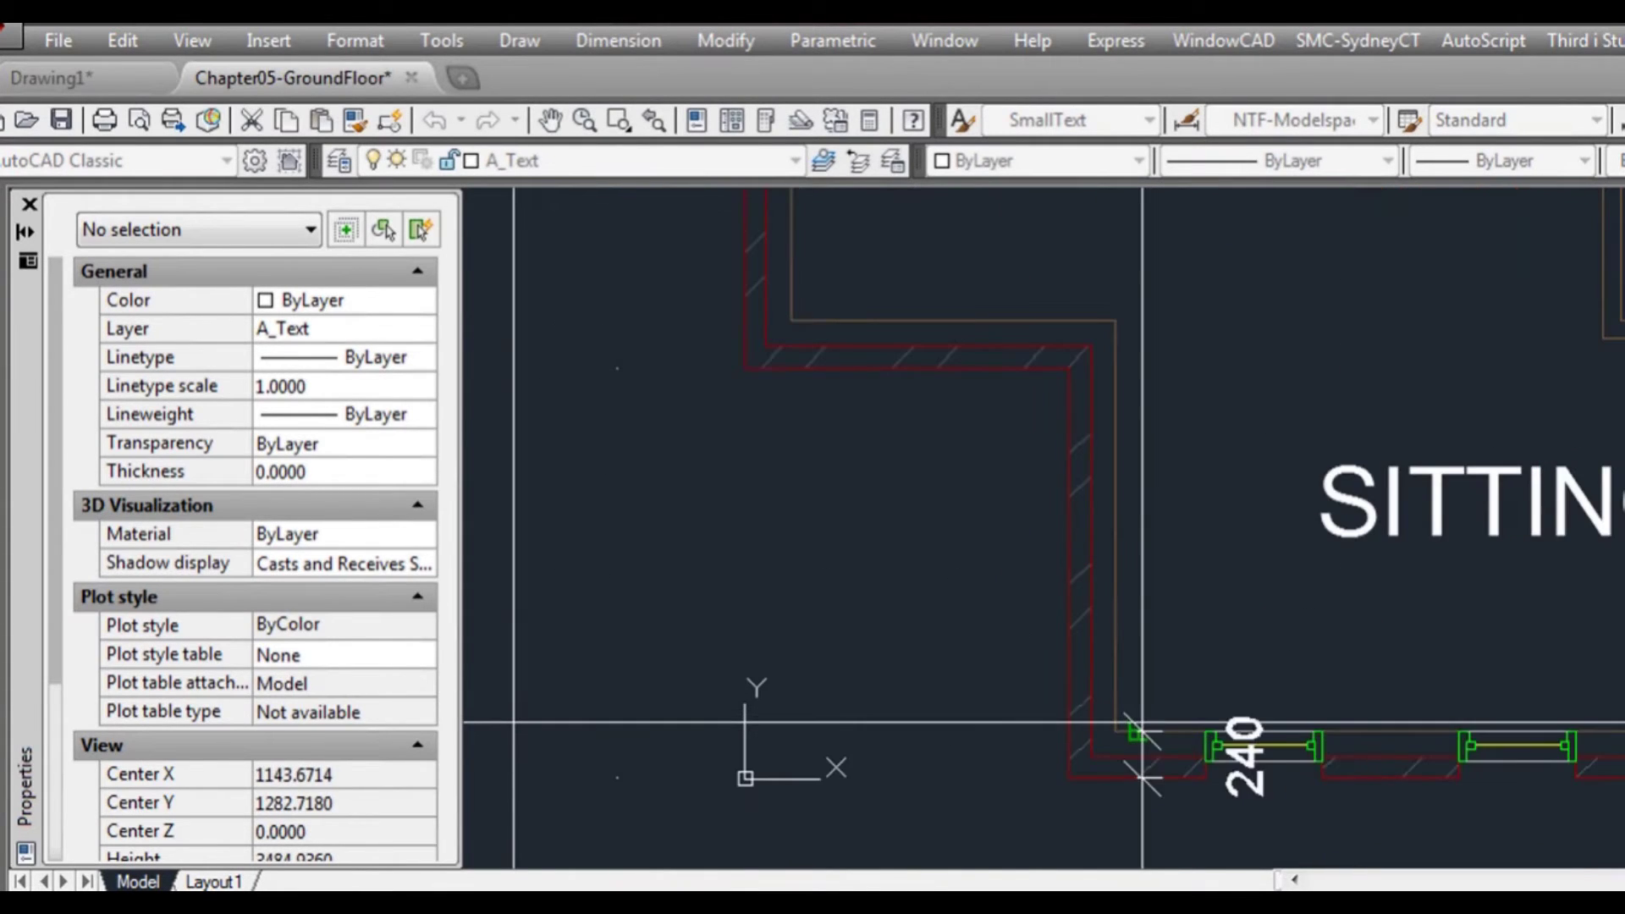
scroll(1157, 626, down, 2)
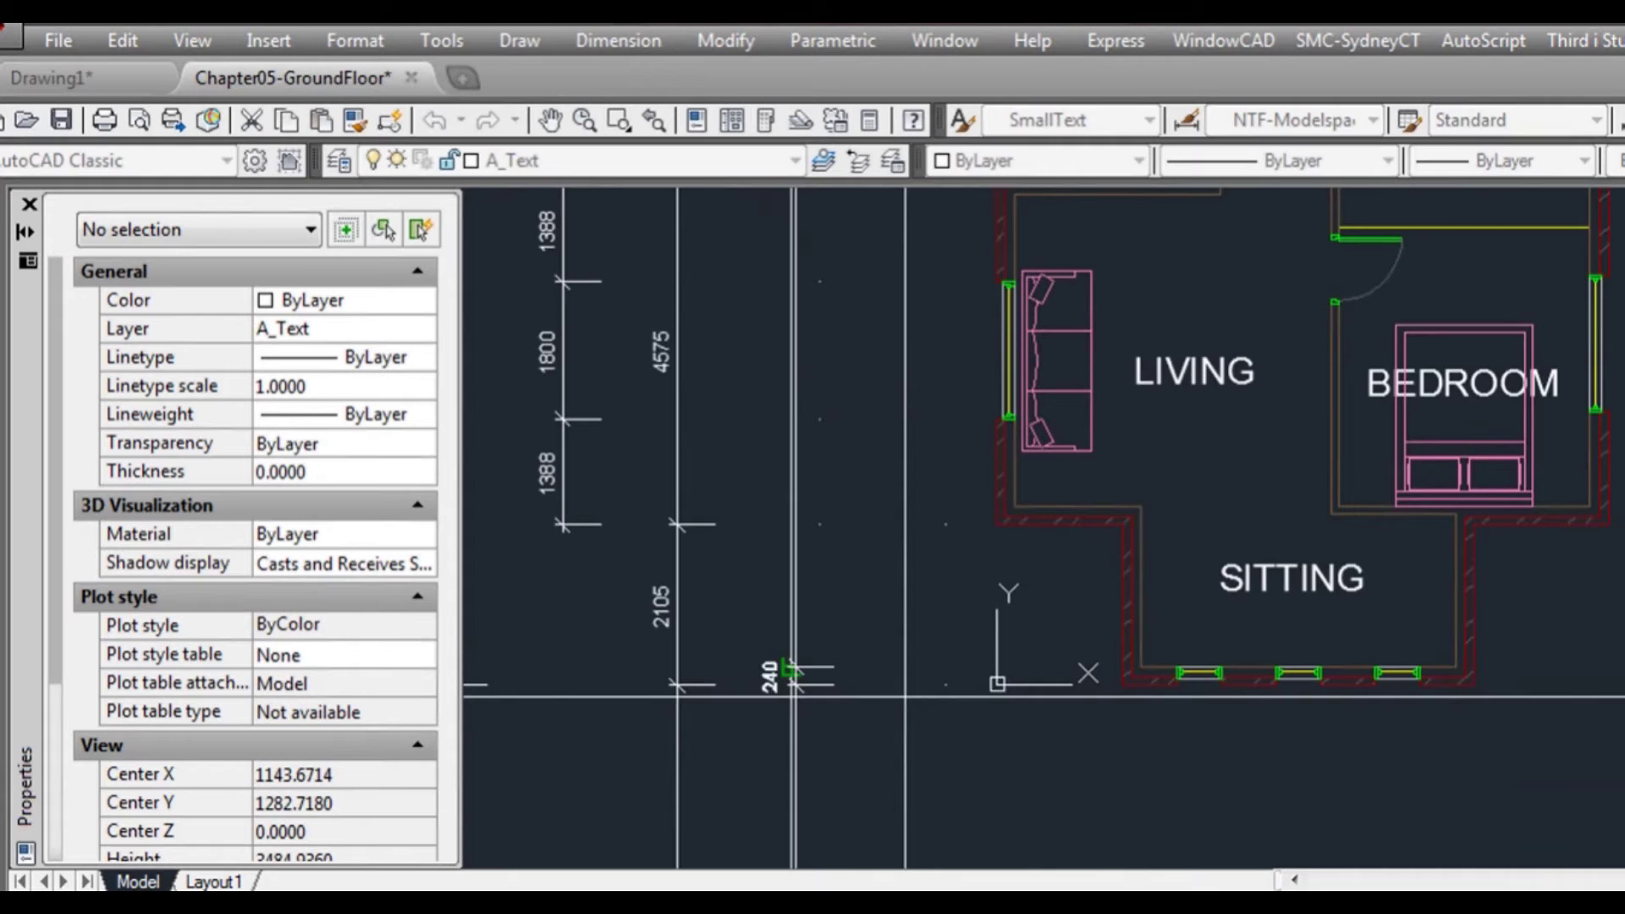
click(792, 676)
scroll(1159, 678, down, 2)
scroll(1156, 673, up, 4)
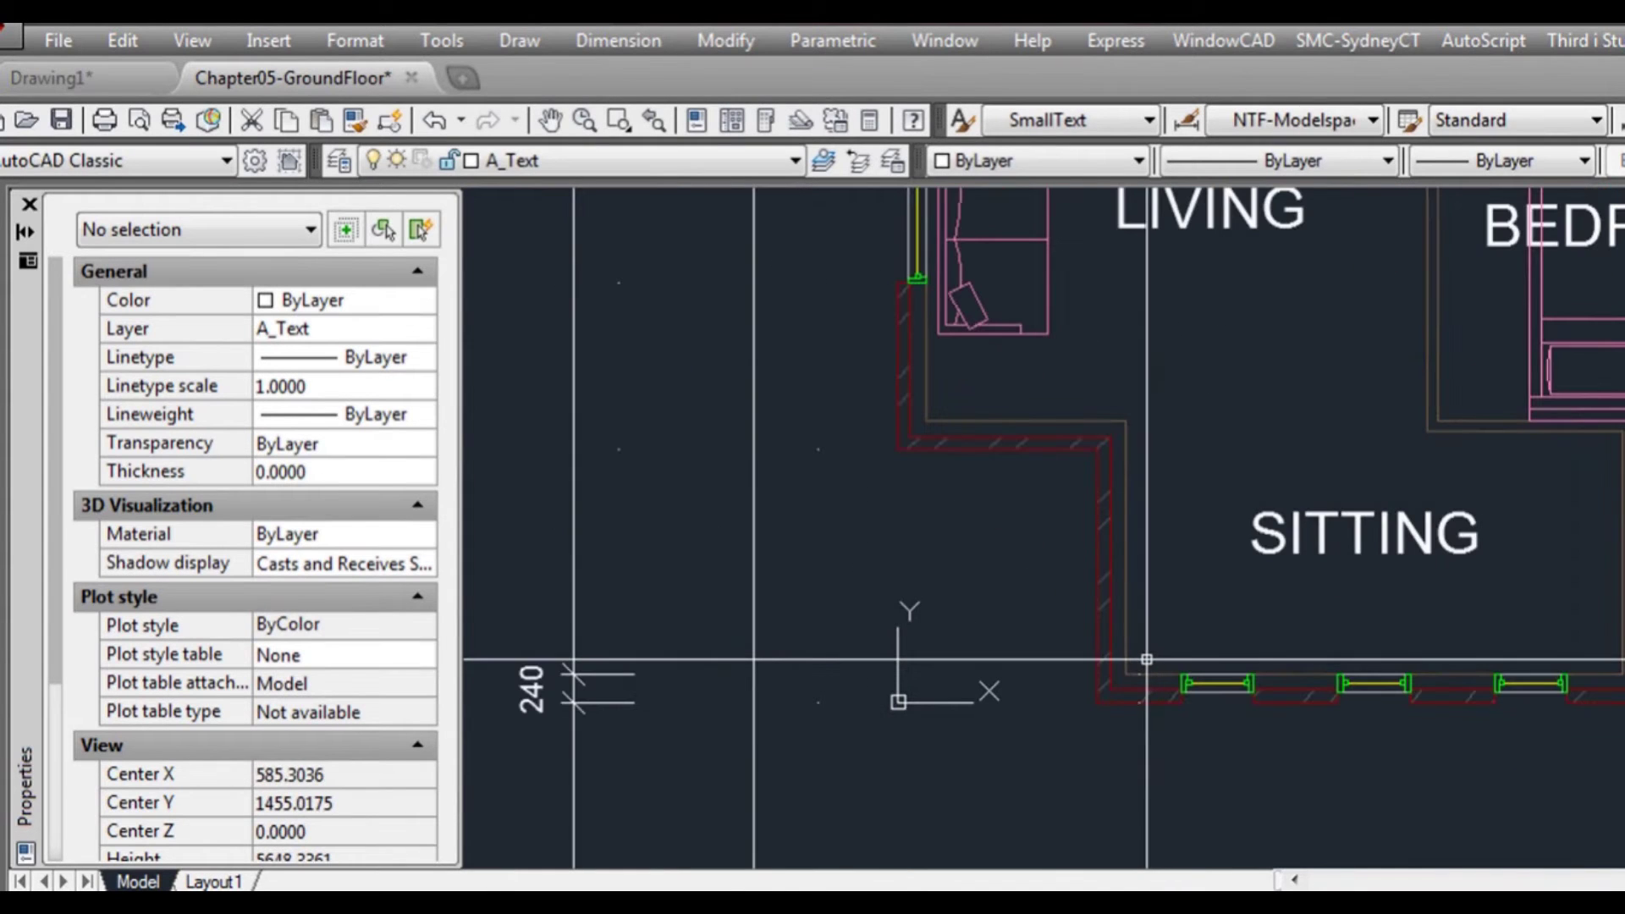
key(space)
click(1140, 673)
click(1125, 420)
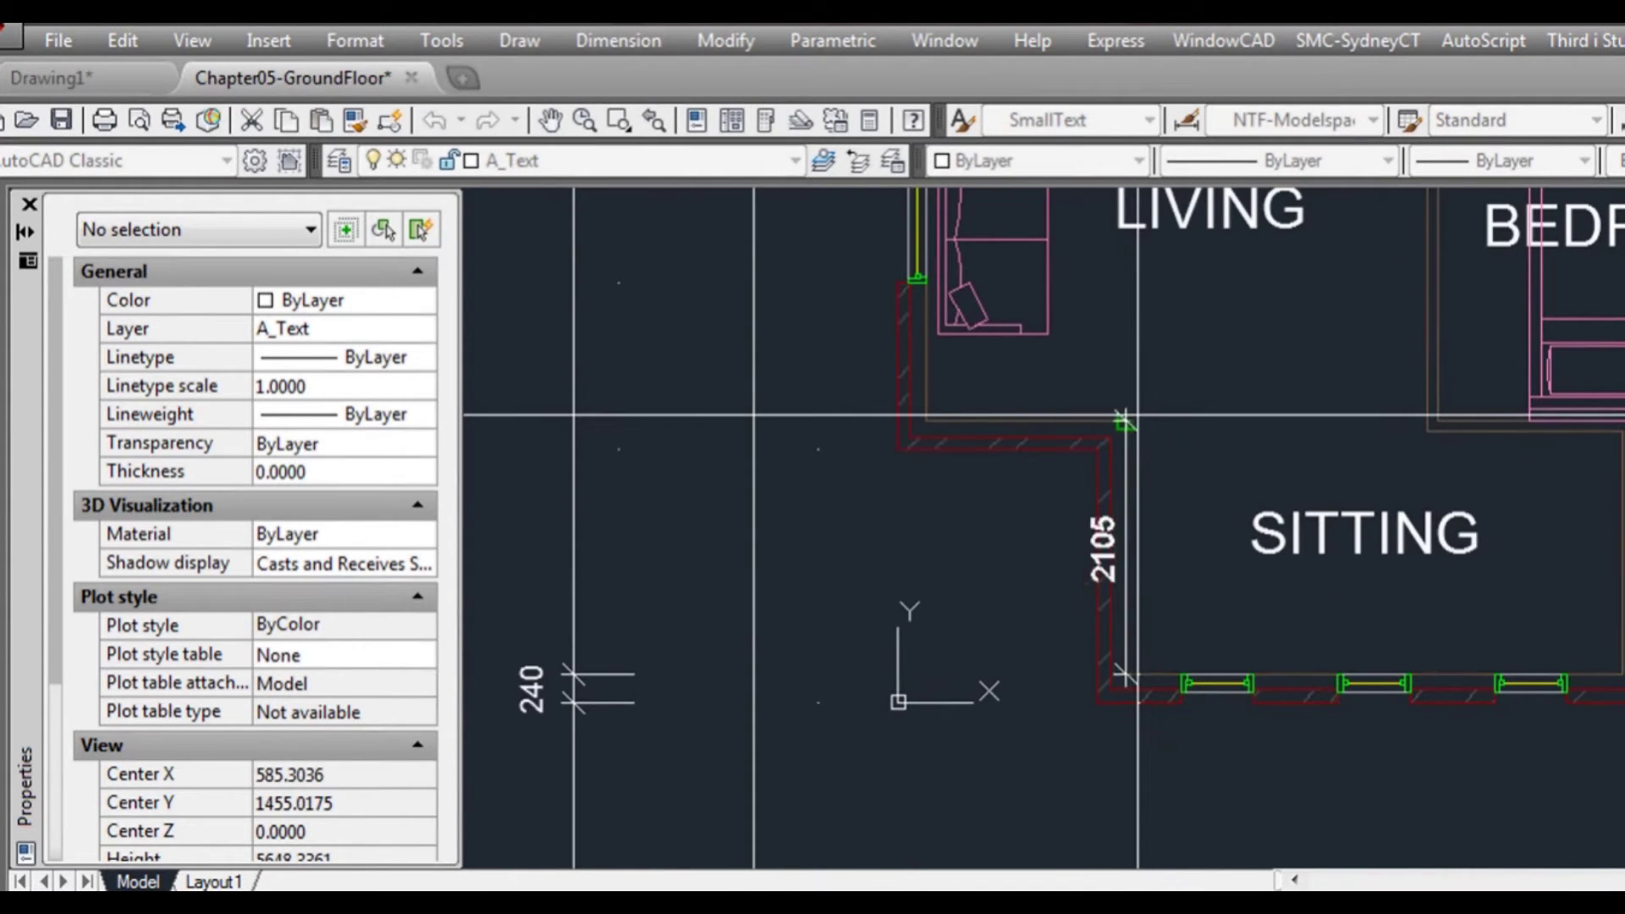
scroll(1137, 415, down, 2)
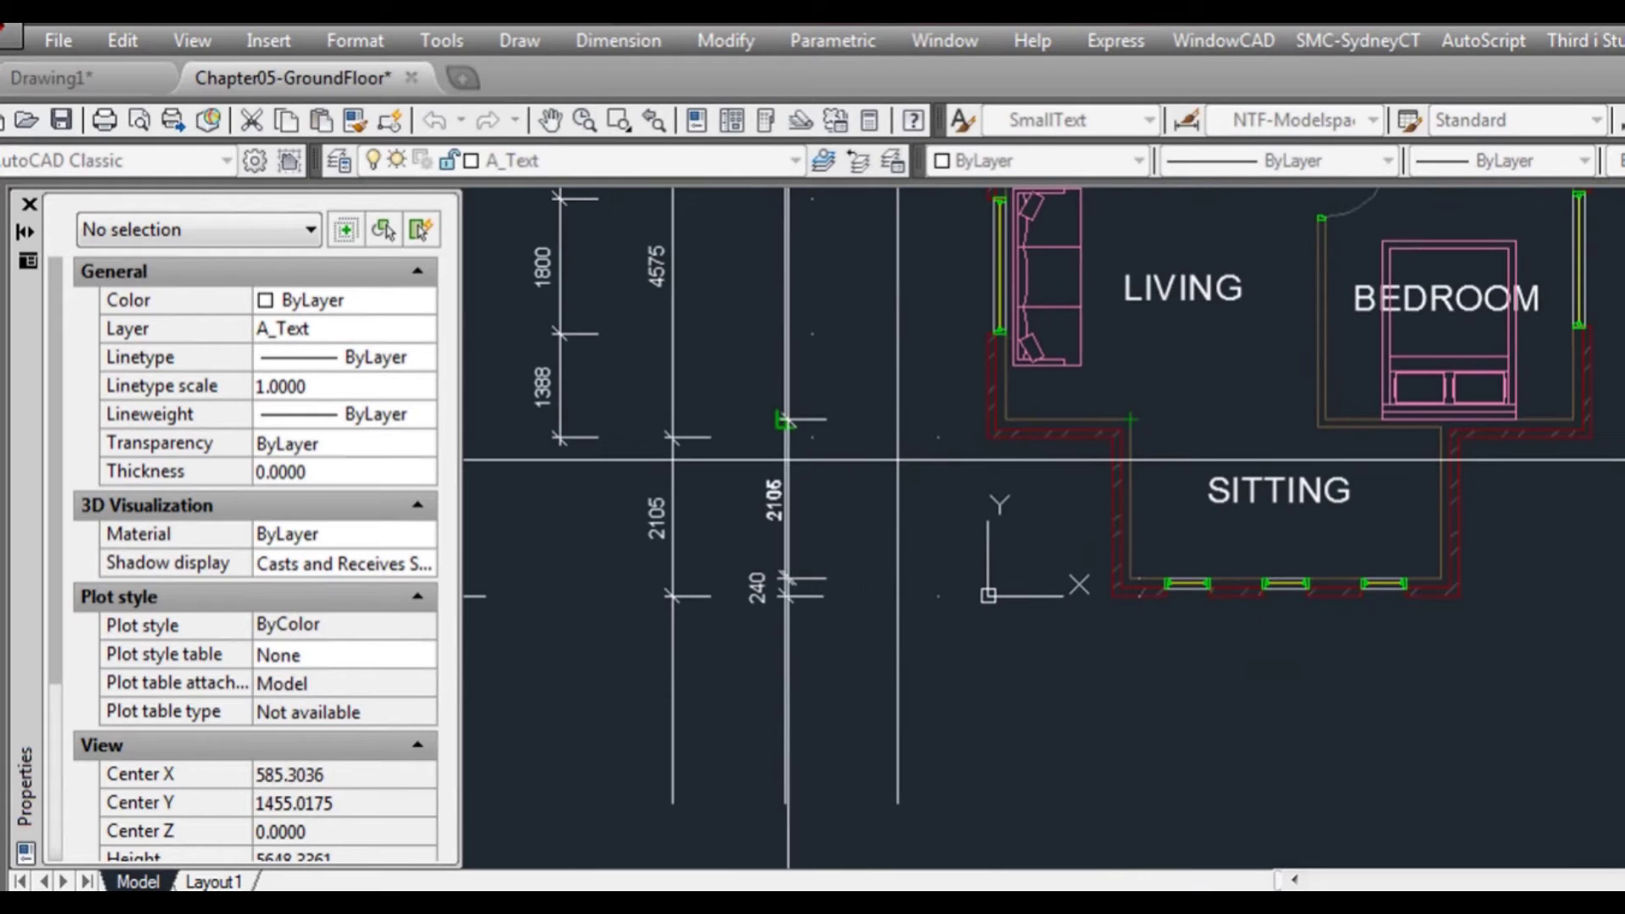
key(Escape)
- Dimension the thickness of the living room's outer wall at its step to the sitting room, on the same guide line
scroll(1114, 535, up, 2)
key(space)
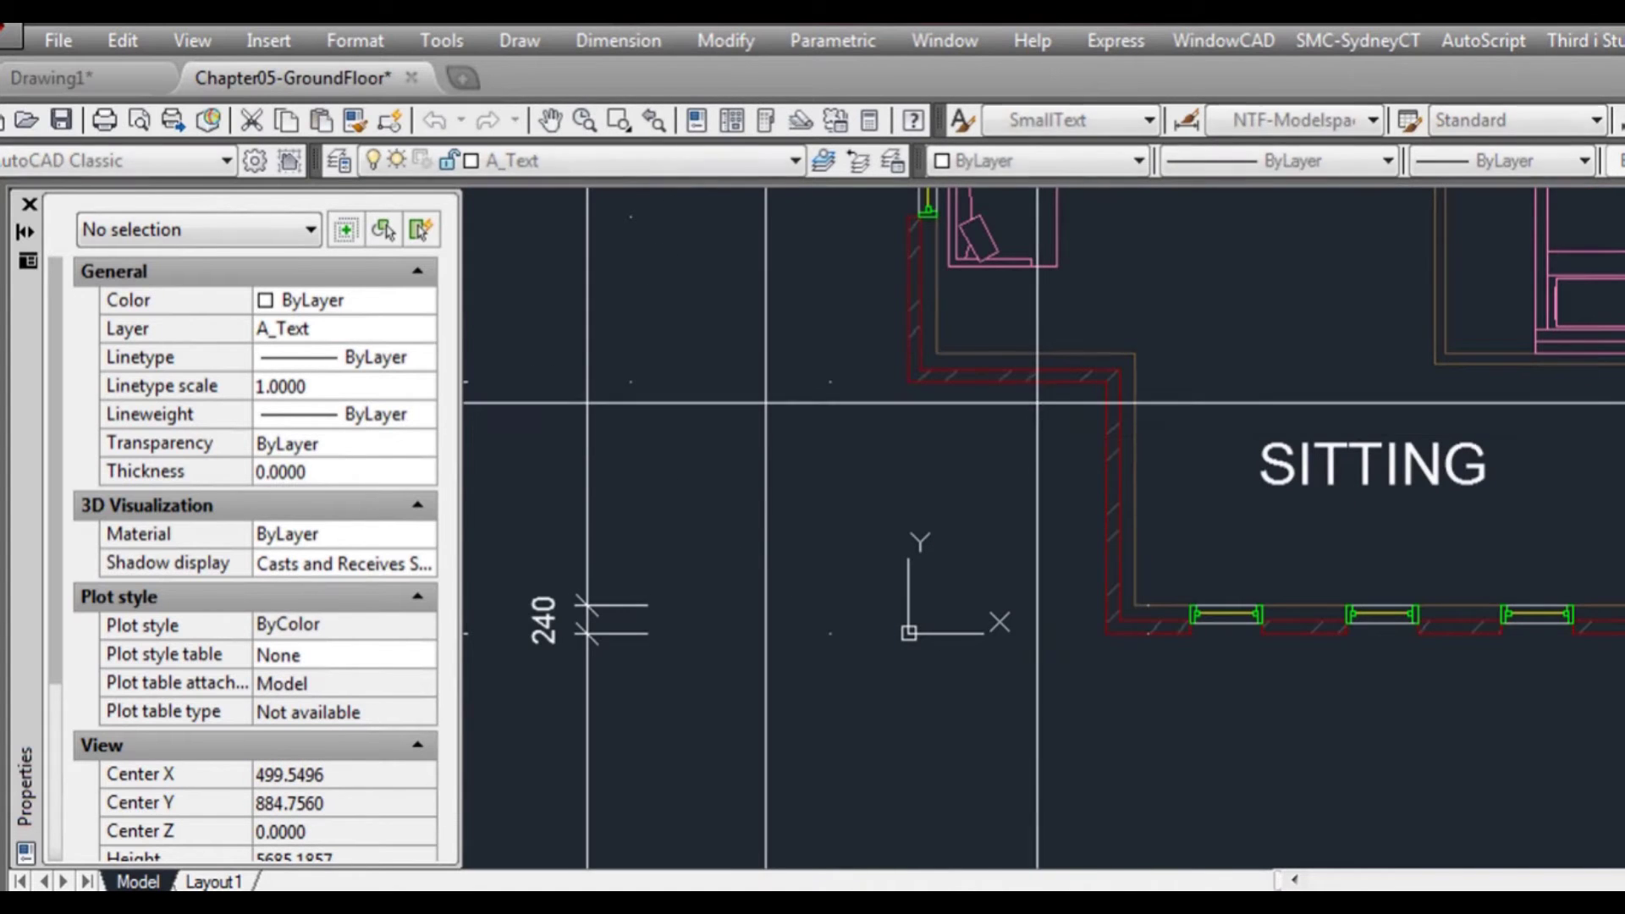
click(1015, 340)
middle_drag(826, 382, 1019, 387)
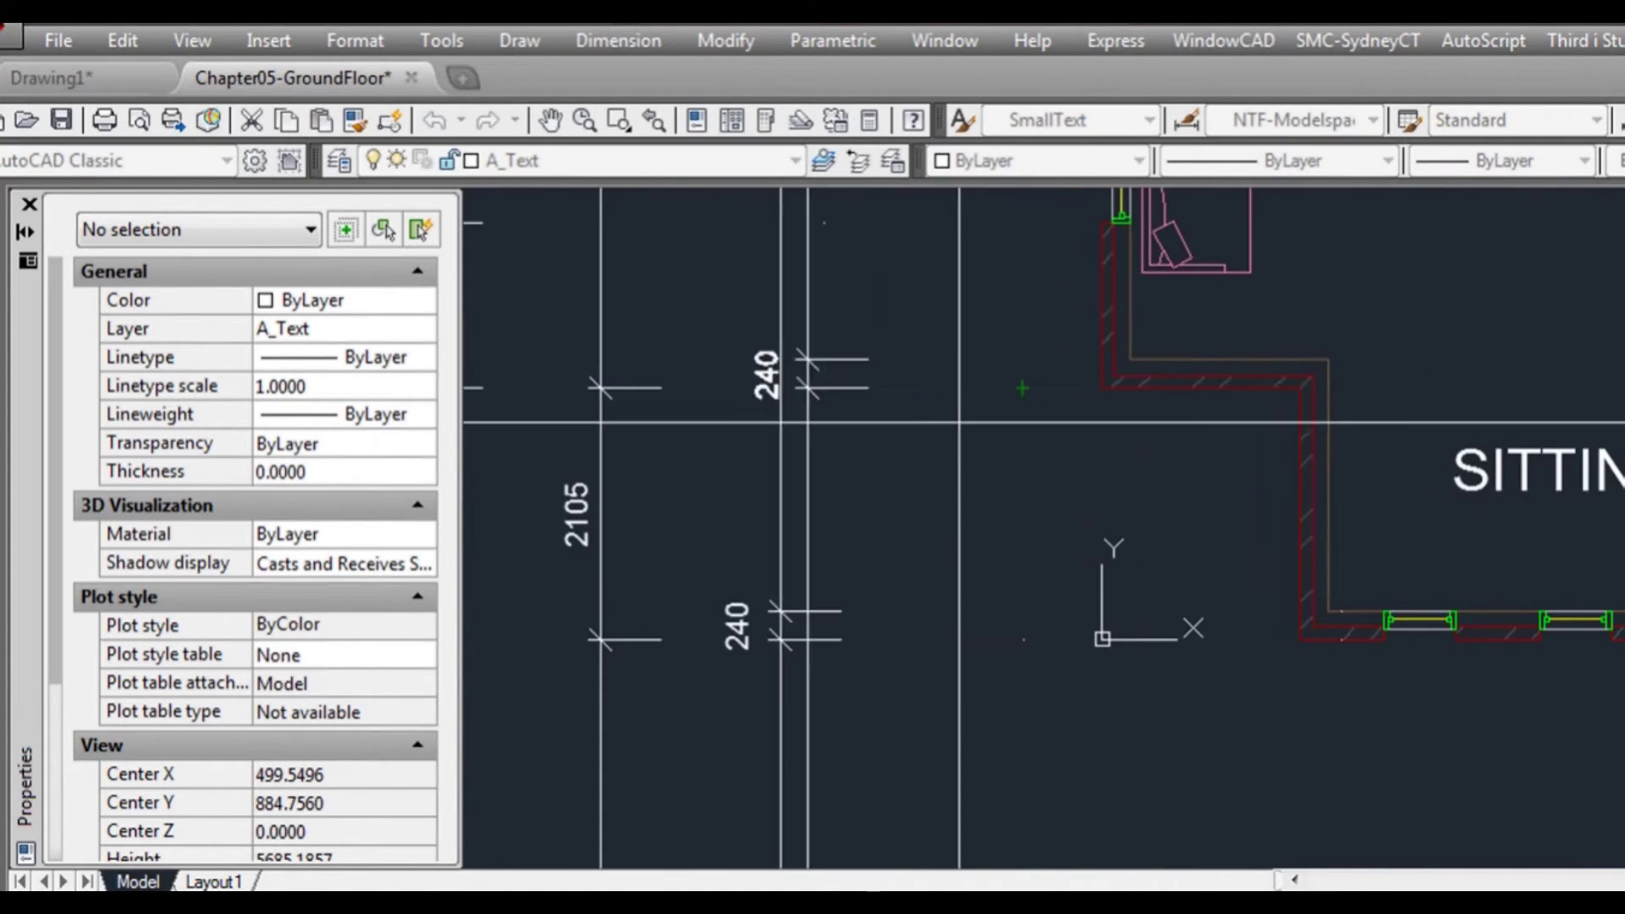
click(784, 426)
- Dimension from the outer face of the living room's stepped wall to the sitting room's inner front wall face, between the two wall-thickness dimensions
key(space)
click(1301, 388)
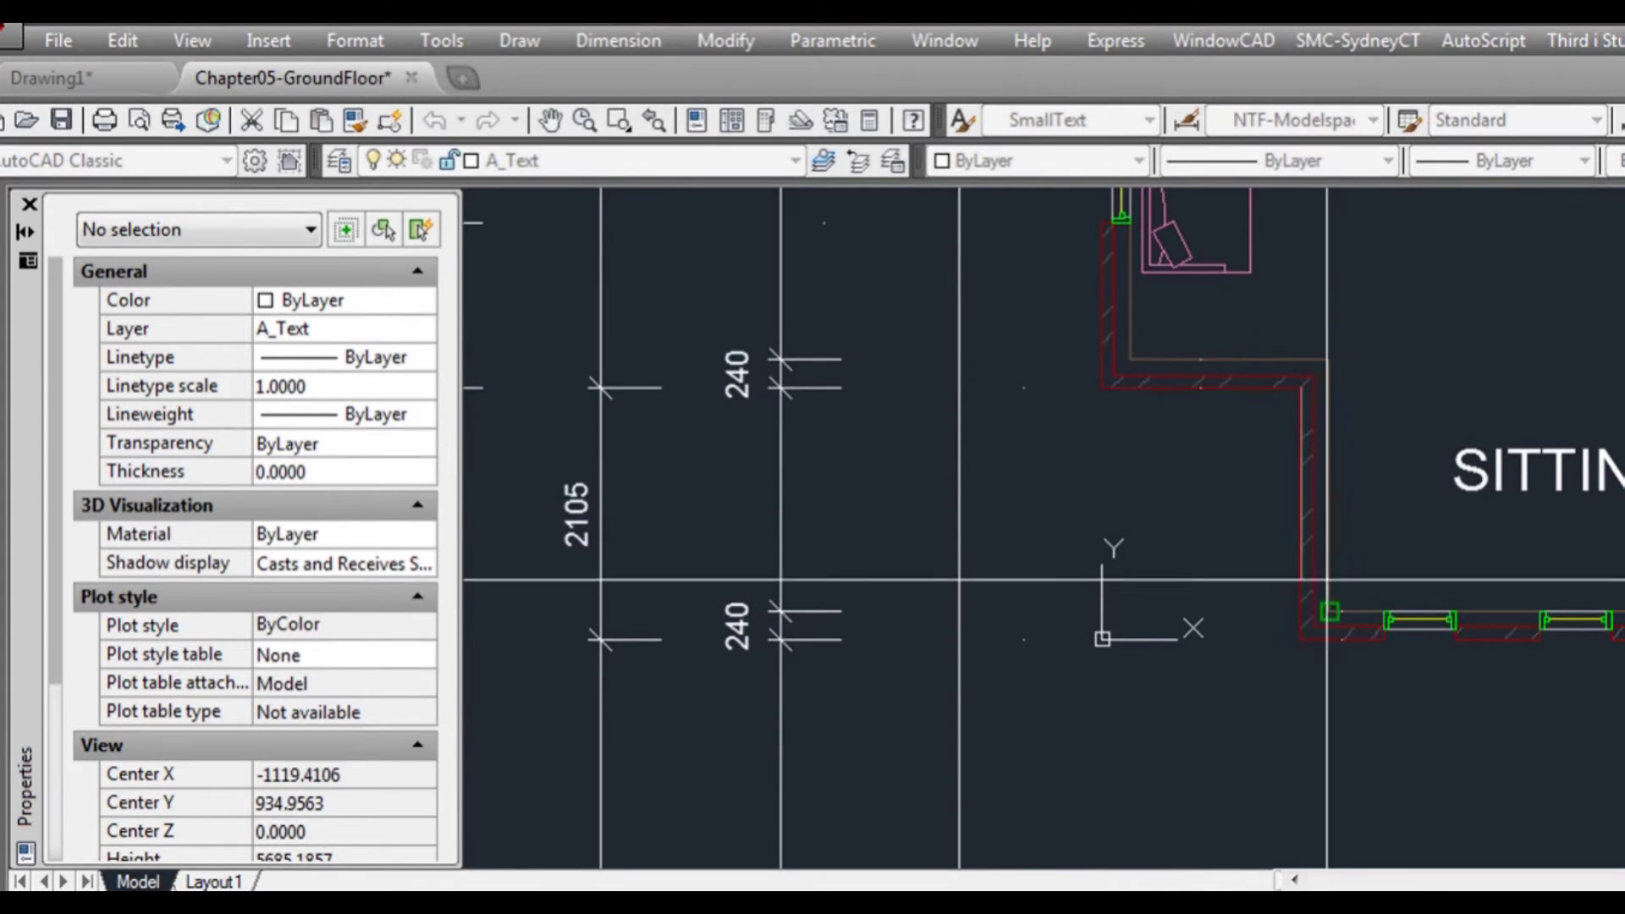
click(1342, 612)
click(781, 552)
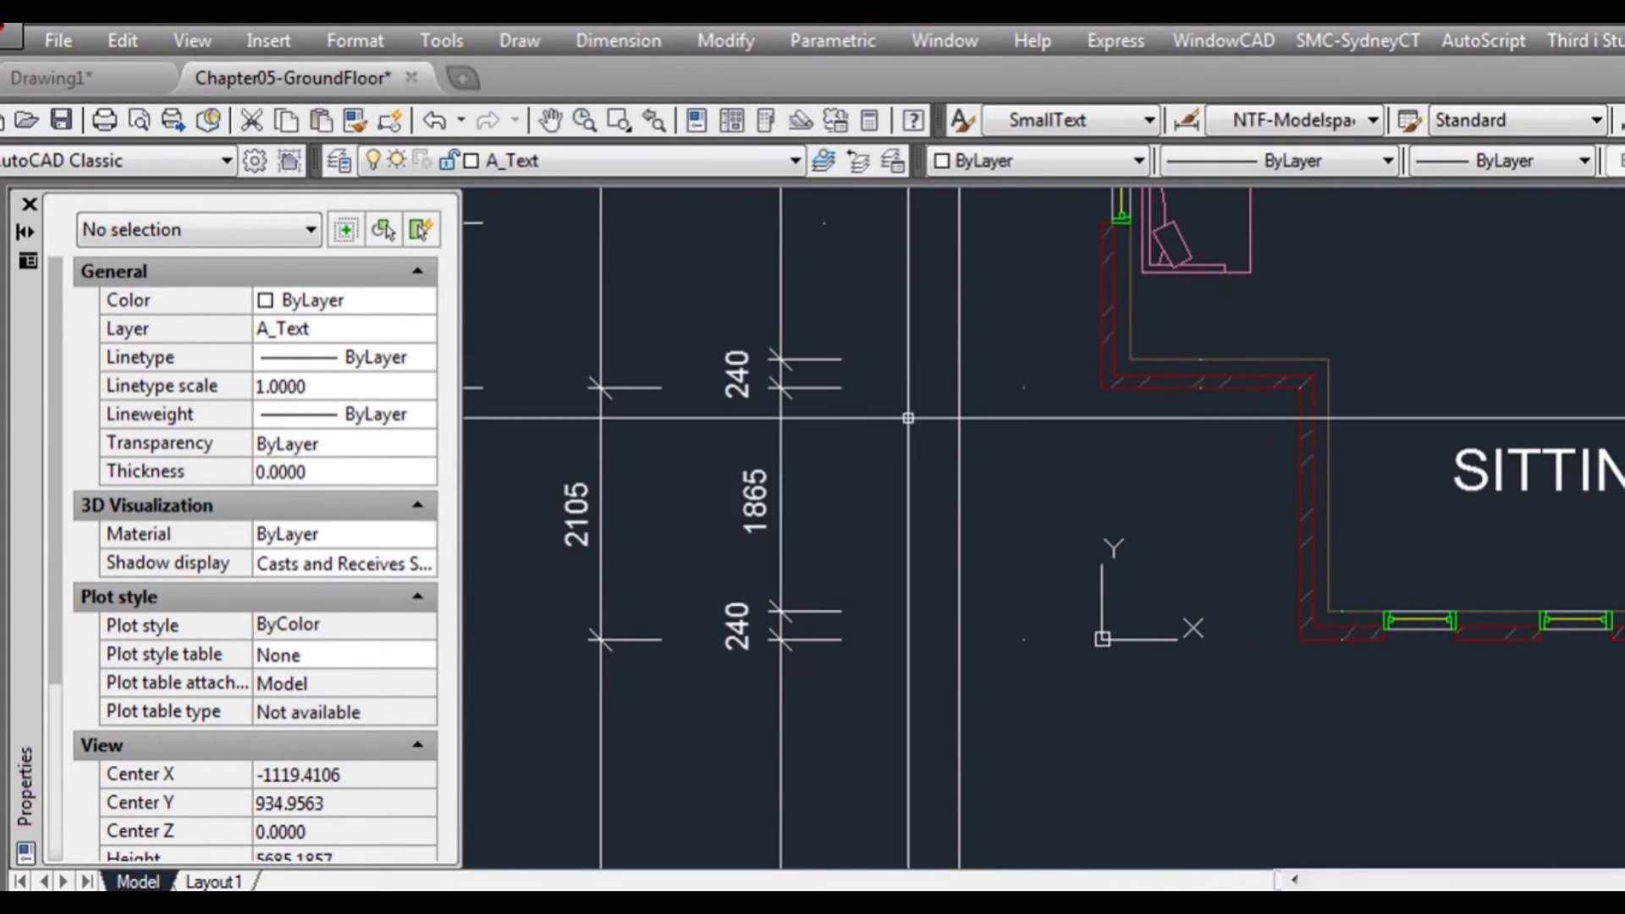
- Dimension the living room's clear inside length between its two inner wall faces, on the same guide line
middle_drag(1184, 340, 1250, 502)
key(space)
click(1196, 521)
scroll(1206, 508, down, 4)
middle_drag(1232, 346, 1252, 373)
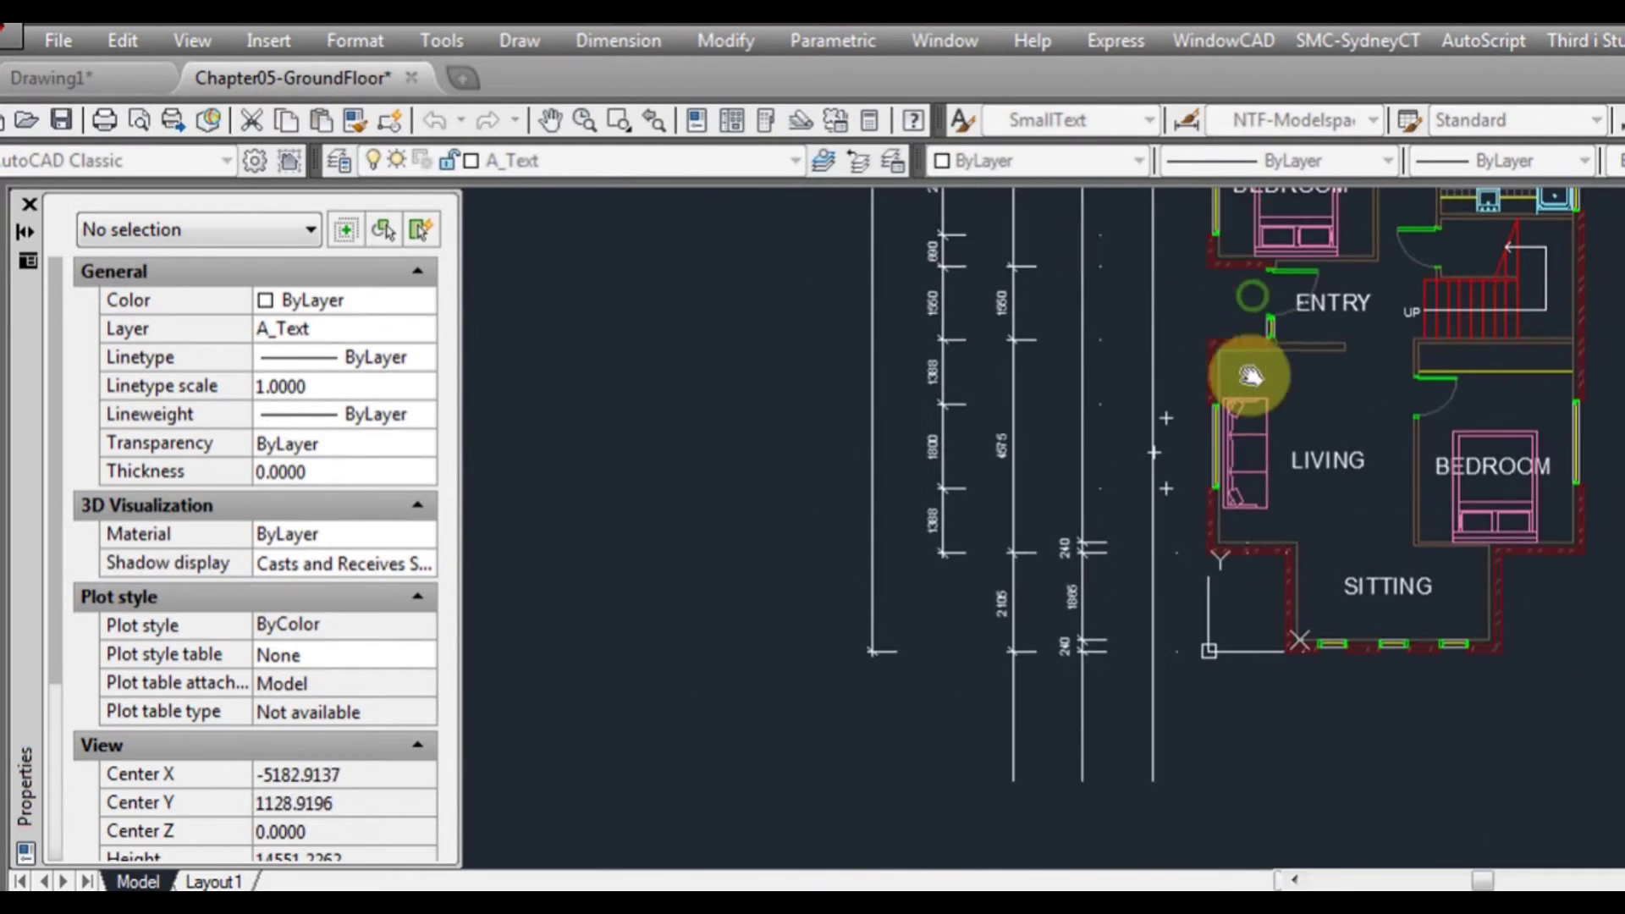
scroll(1256, 364, up, 4)
click(1200, 351)
scroll(1118, 389, down, 2)
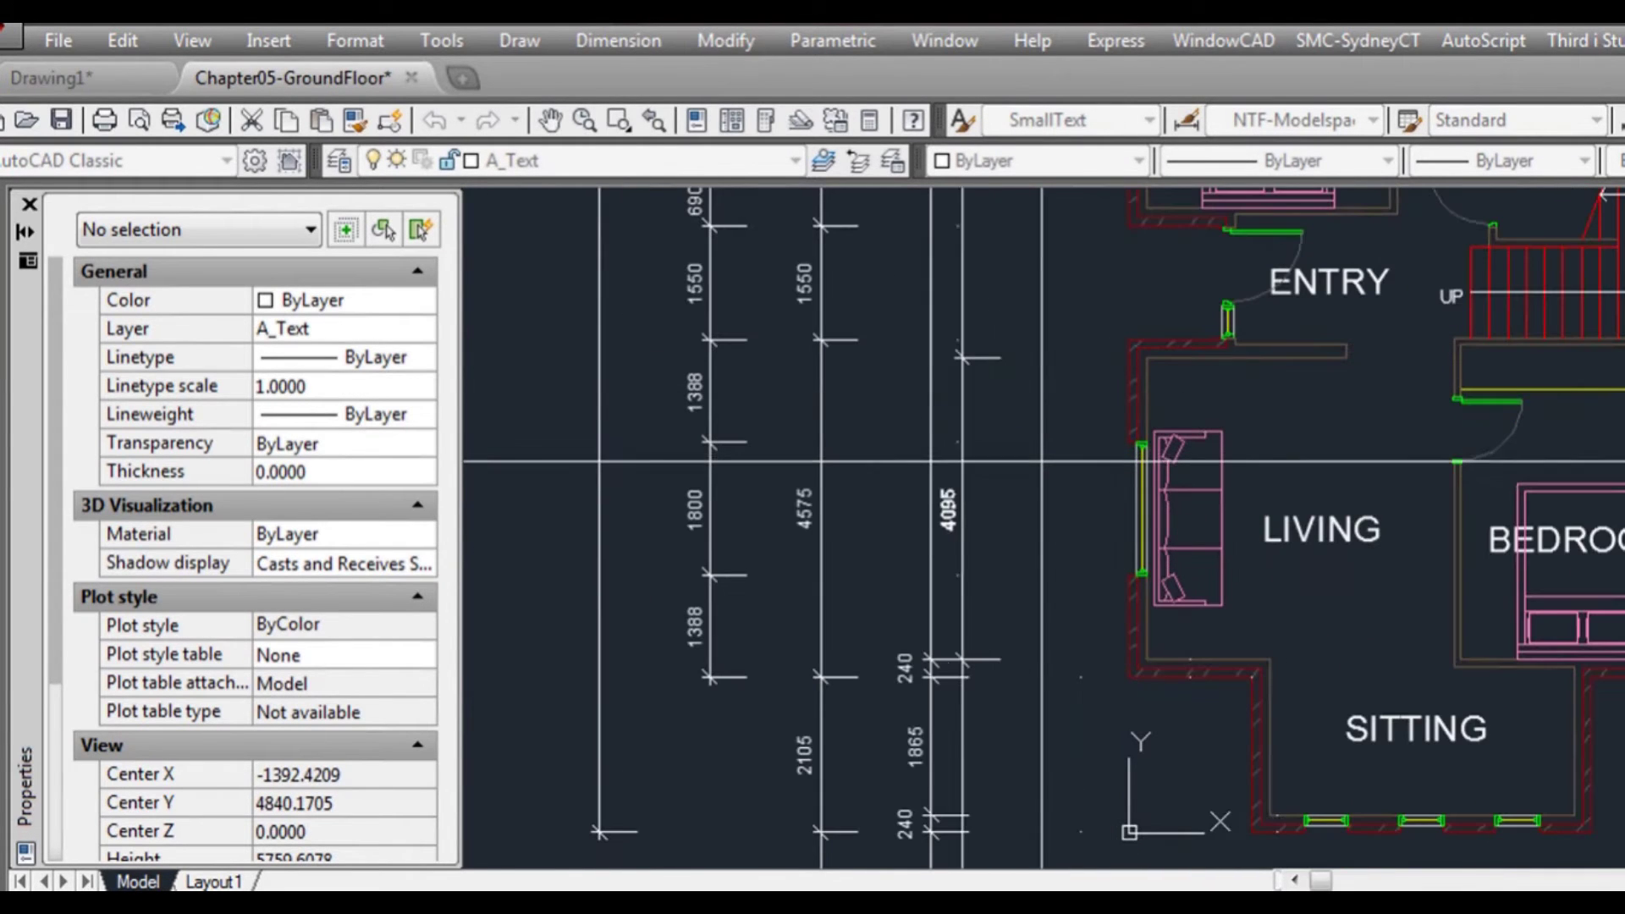
click(934, 457)
- Dimension the thickness of the wall between the living room and the entry recess, in the same row
key(space)
click(1154, 364)
scroll(1153, 363, up, 4)
click(1153, 339)
middle_drag(597, 361, 764, 384)
click(762, 390)
scroll(889, 364, down, 2)
- Dimension the thickness of the bedroom wall across the entry recess, in the same row
middle_drag(1028, 334, 1075, 499)
key(space)
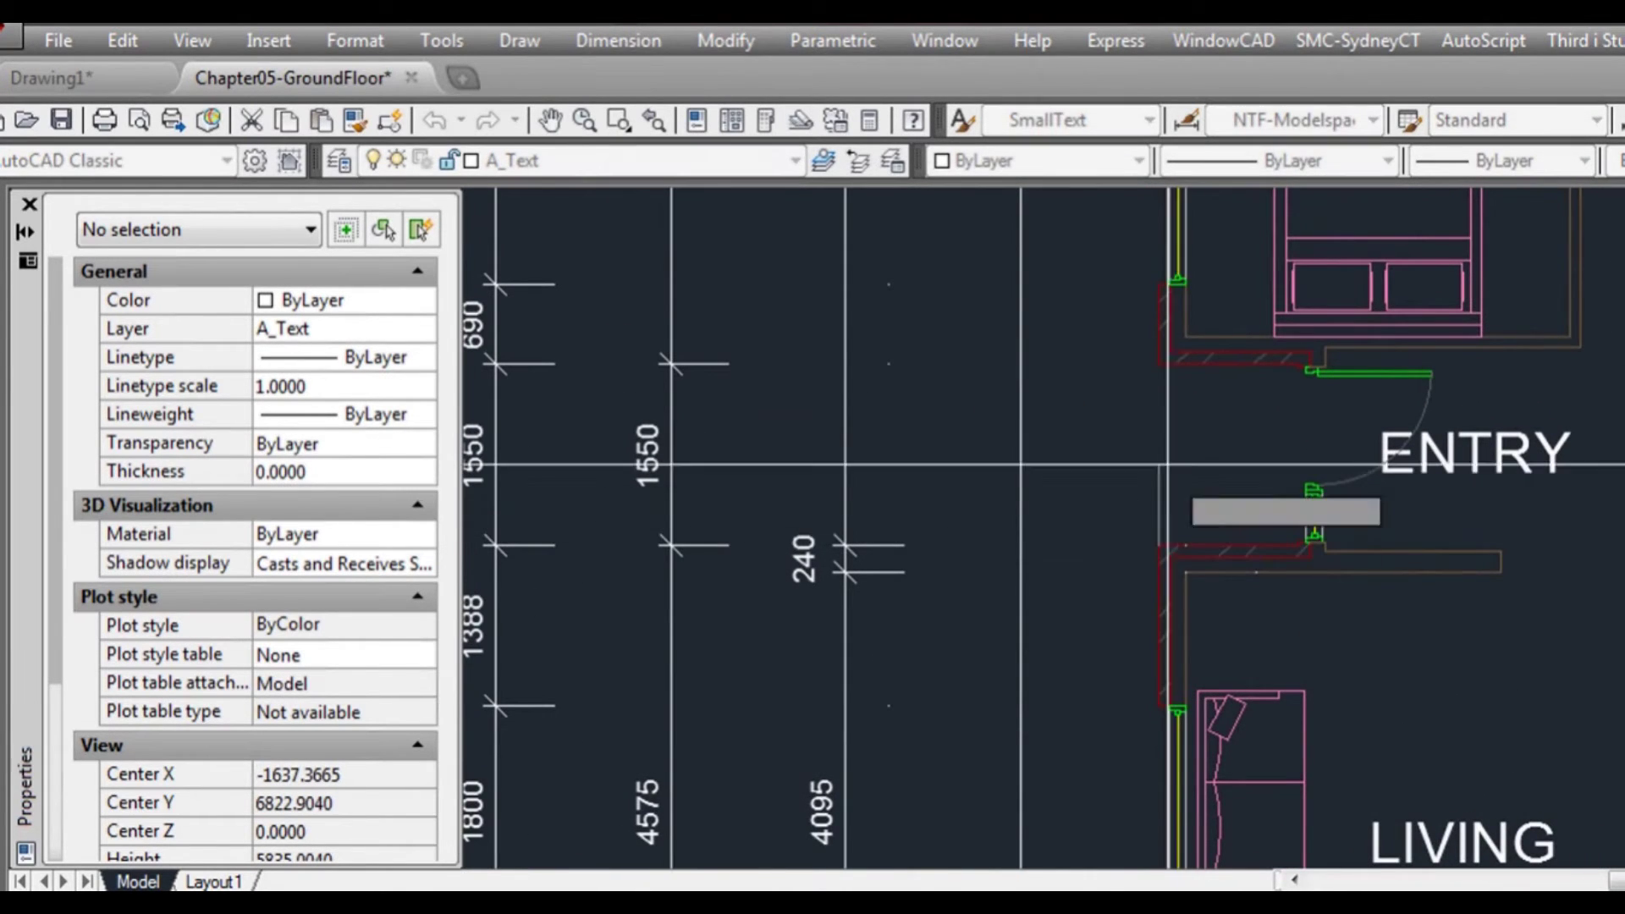
click(1168, 406)
middle_drag(1210, 400, 1226, 498)
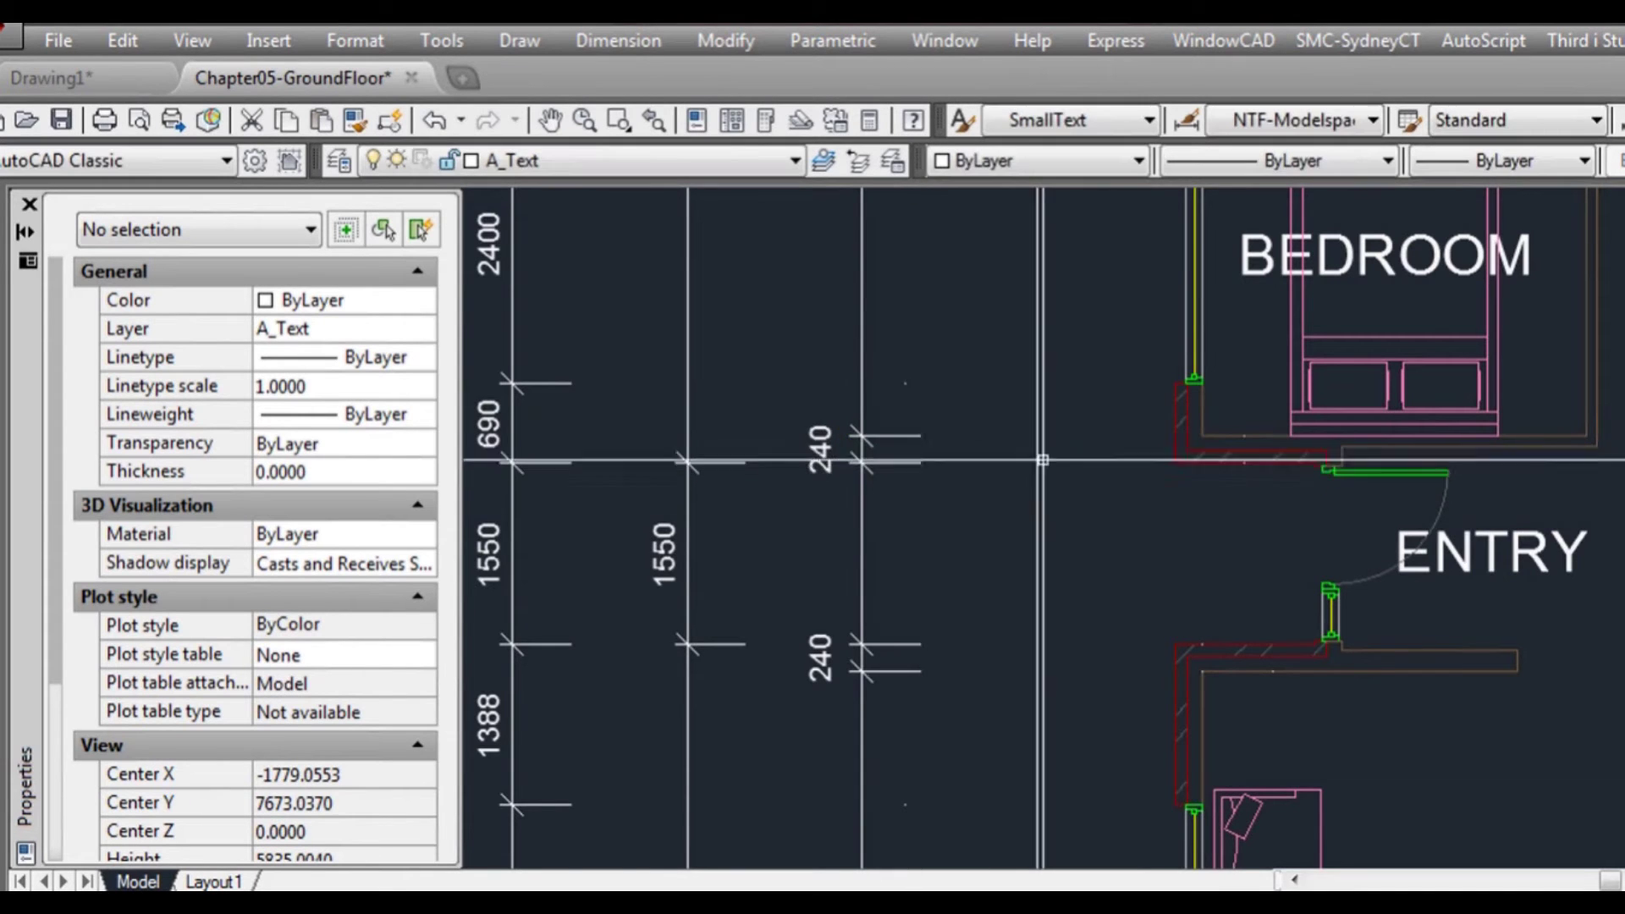
- Dimension the inside length of the bedroom beside the entry, from its outer wall's inner face to the wardrobe partition
middle_drag(1244, 383, 1235, 472)
scroll(1234, 473, down, 3)
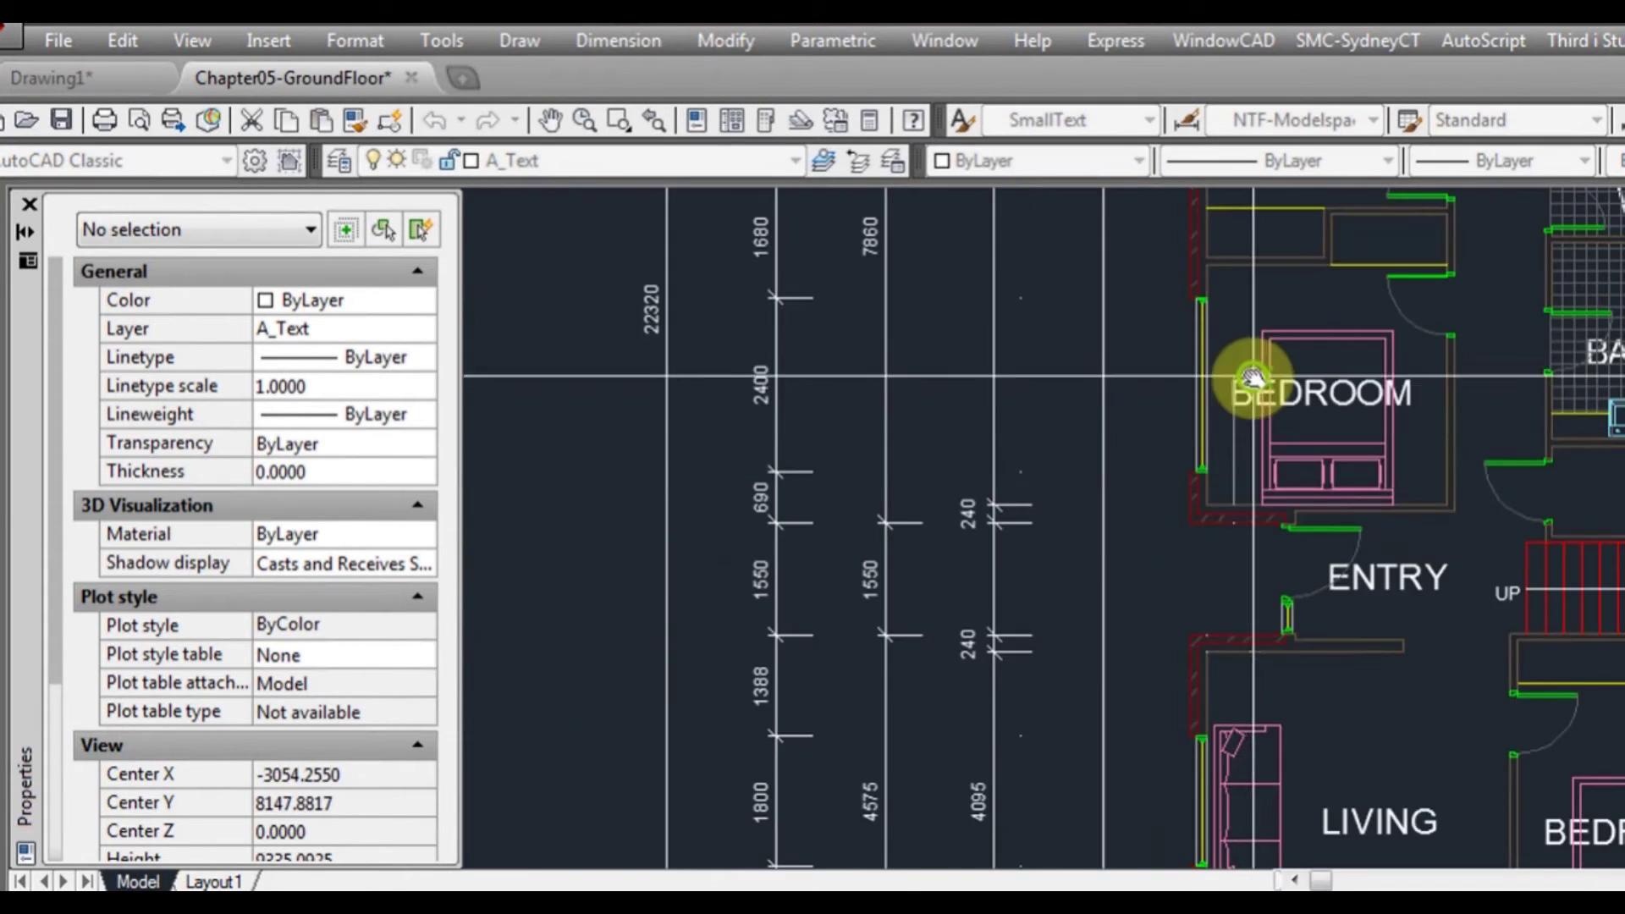
middle_drag(1251, 379, 1249, 439)
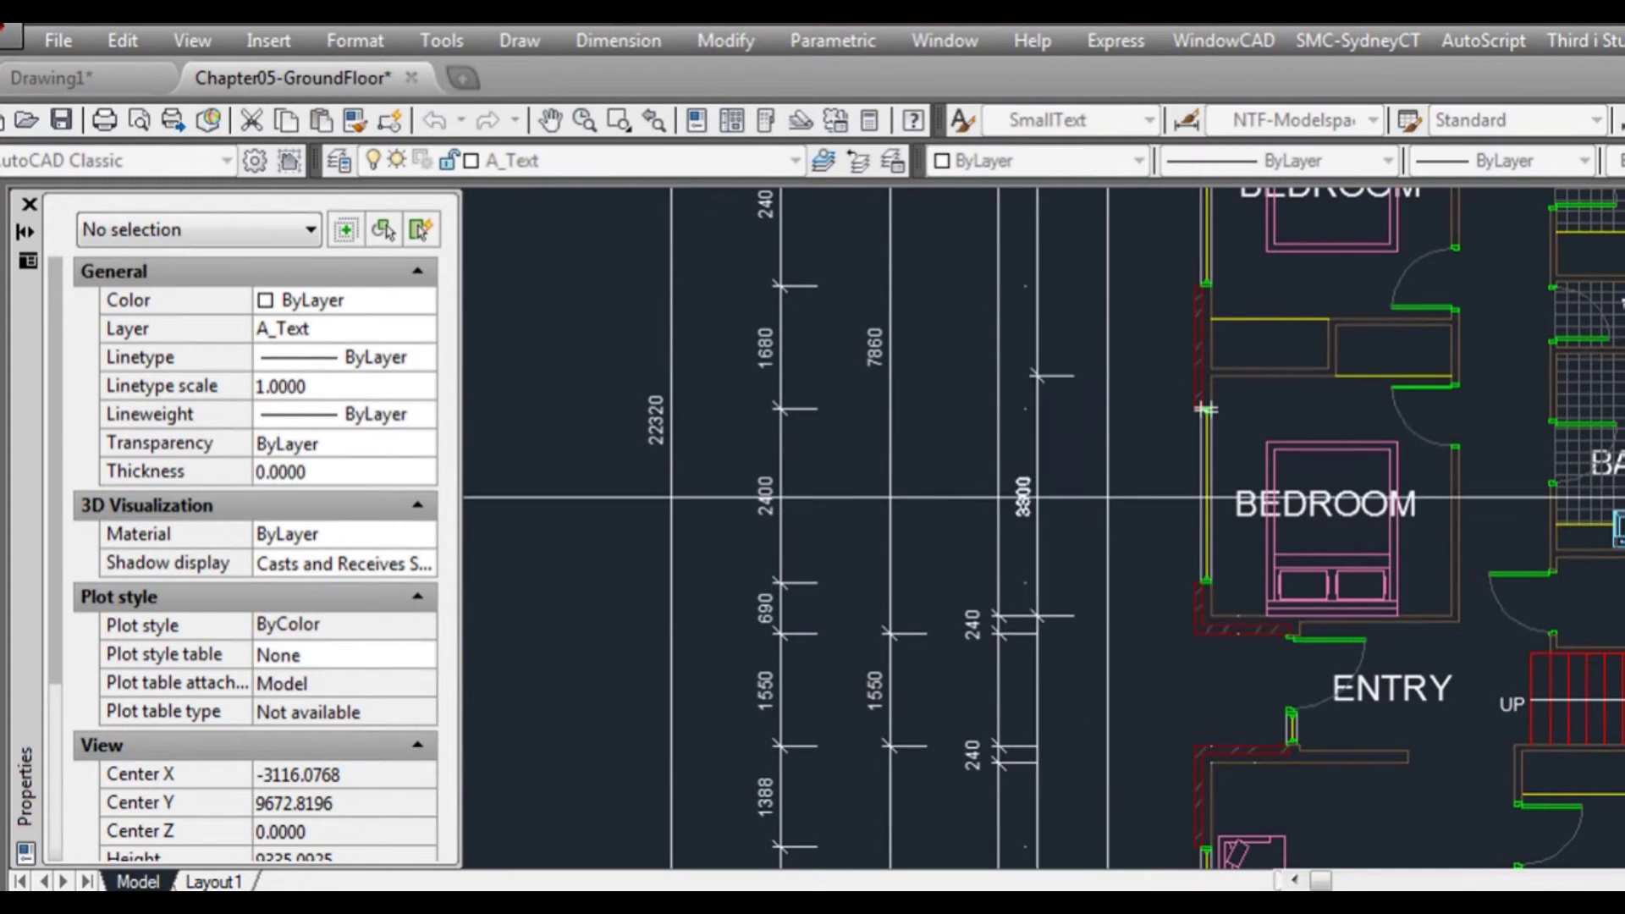
middle_drag(982, 497, 1011, 573)
scroll(1261, 459, up, 2)
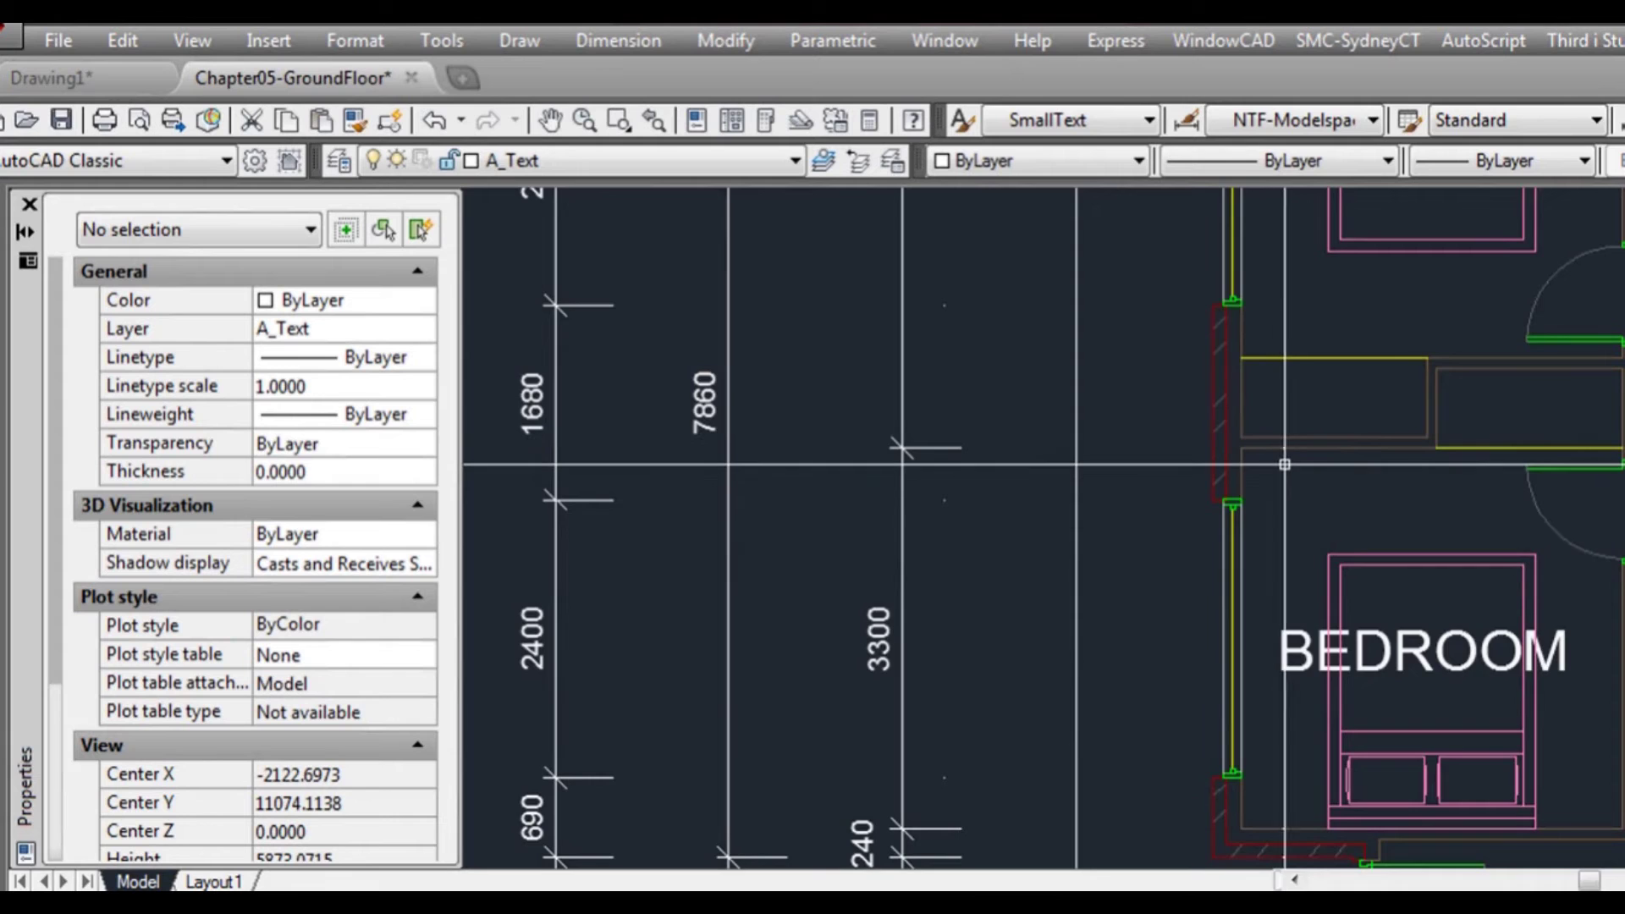
- Dimension the thickness of the partition between the bedroom and the wardrobe, on the middle guide line
scroll(1288, 488, down, 2)
scroll(1287, 462, up, 2)
key(Return)
click(1287, 471)
click(1288, 449)
click(910, 427)
- Dimension the clear depth of the wardrobe between the two bedrooms, placing the dimension inside the wardrobe
key(Return)
click(1269, 451)
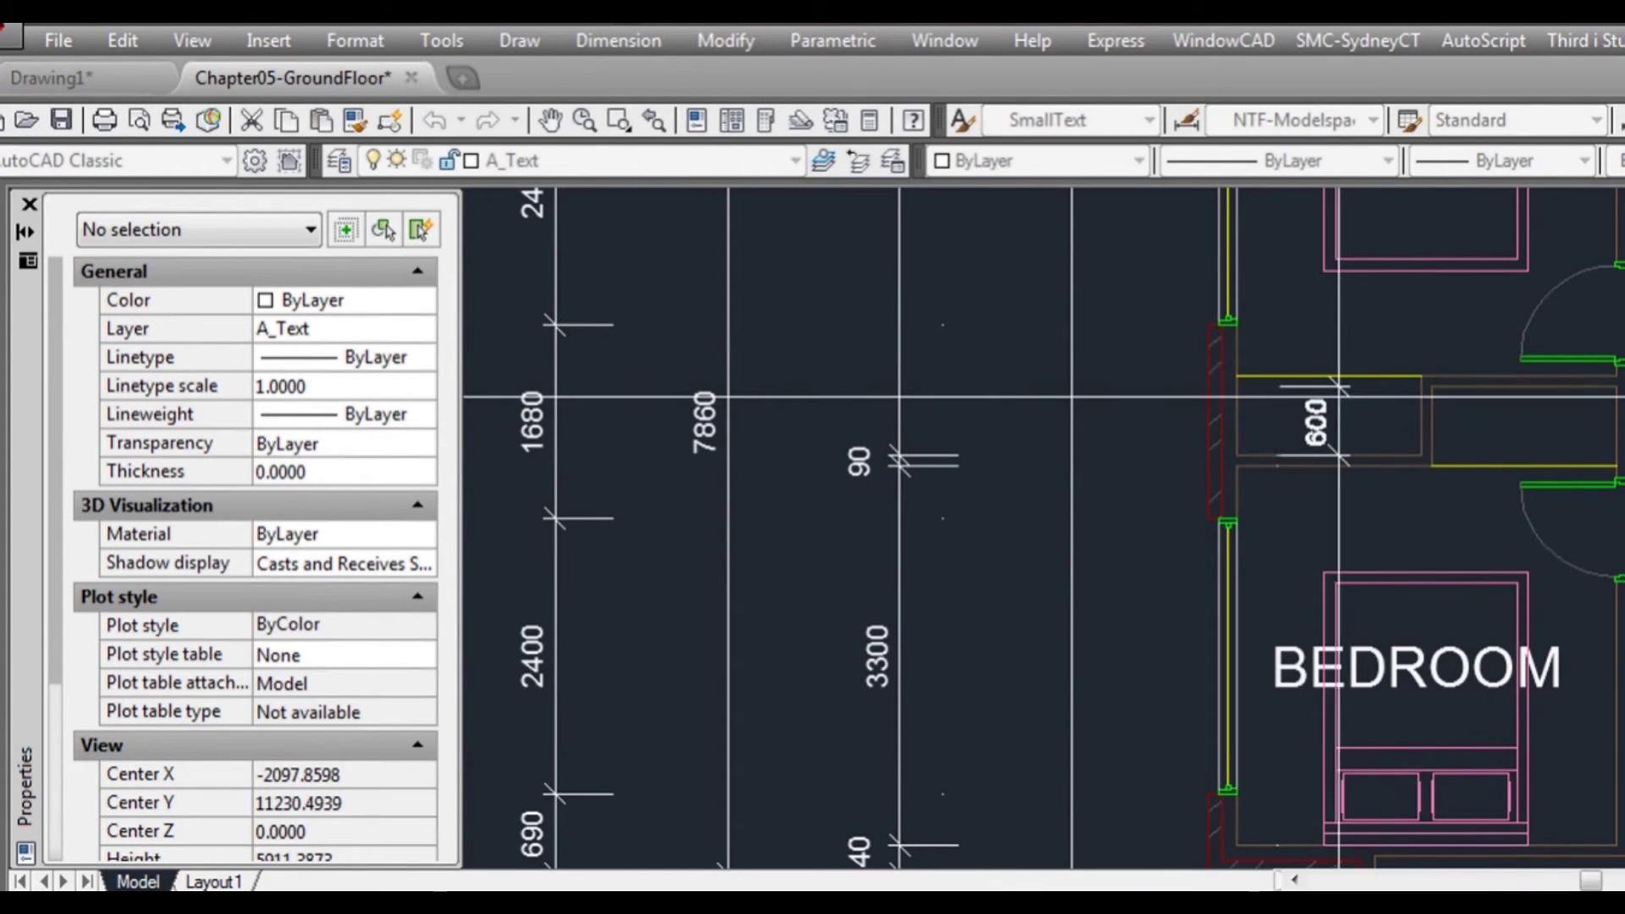
scroll(1341, 395, up, 2)
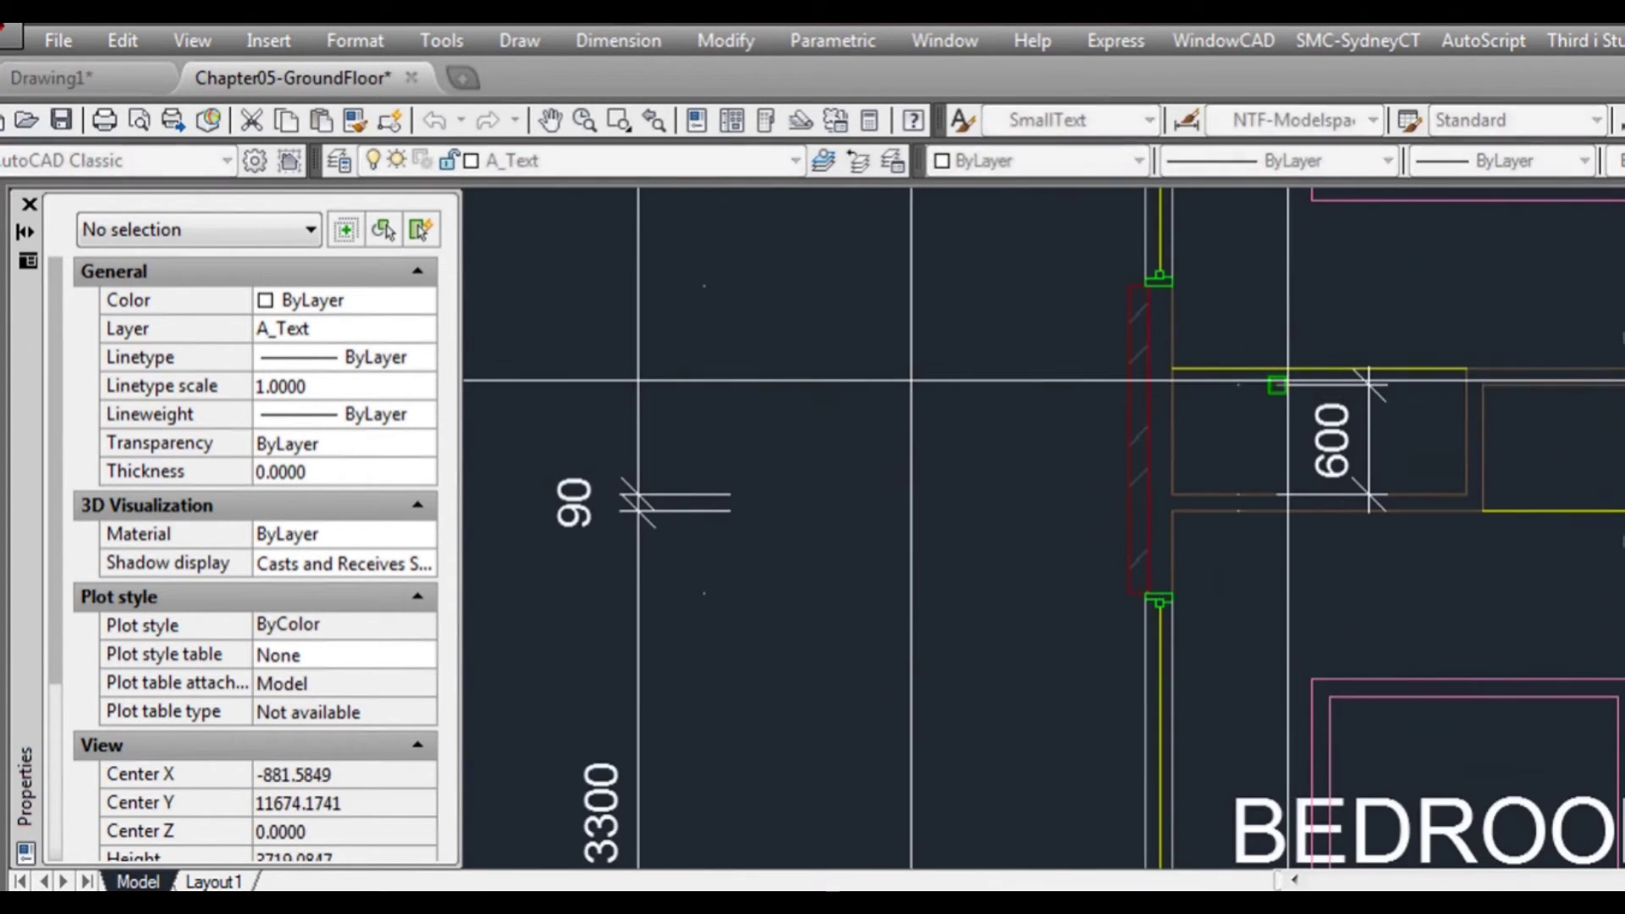
- Dimension the thickness at the wardrobe's garage-side edge in line with the wardrobe depth dimension, with its text offset to the side
click(1462, 376)
click(1464, 376)
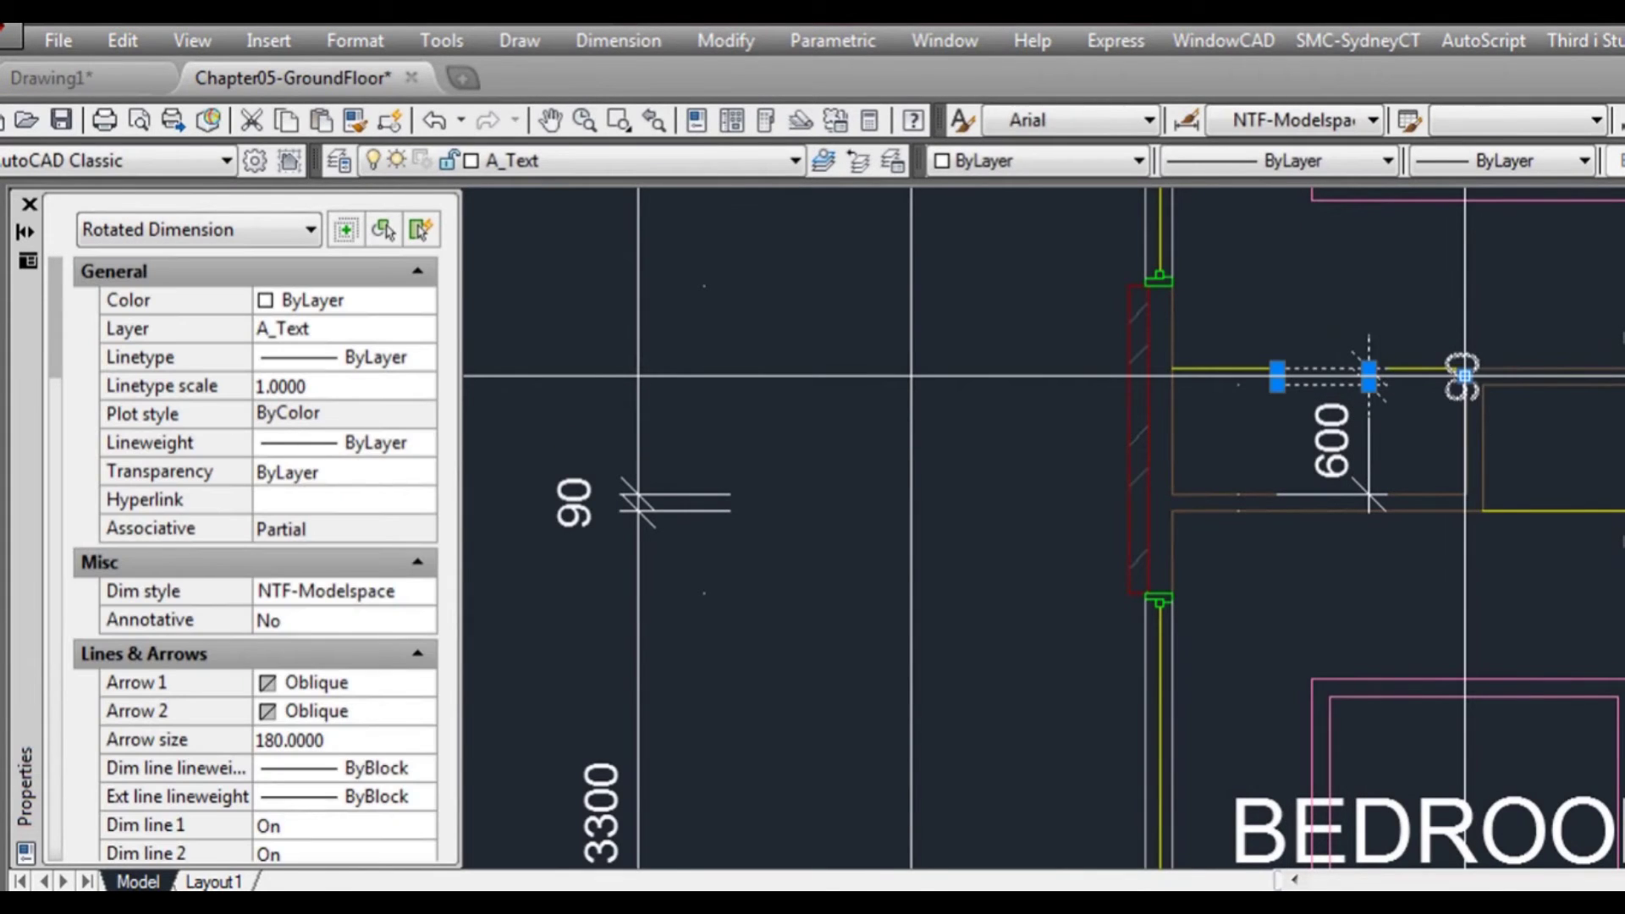
key(Escape)
scroll(1342, 616, down, 4)
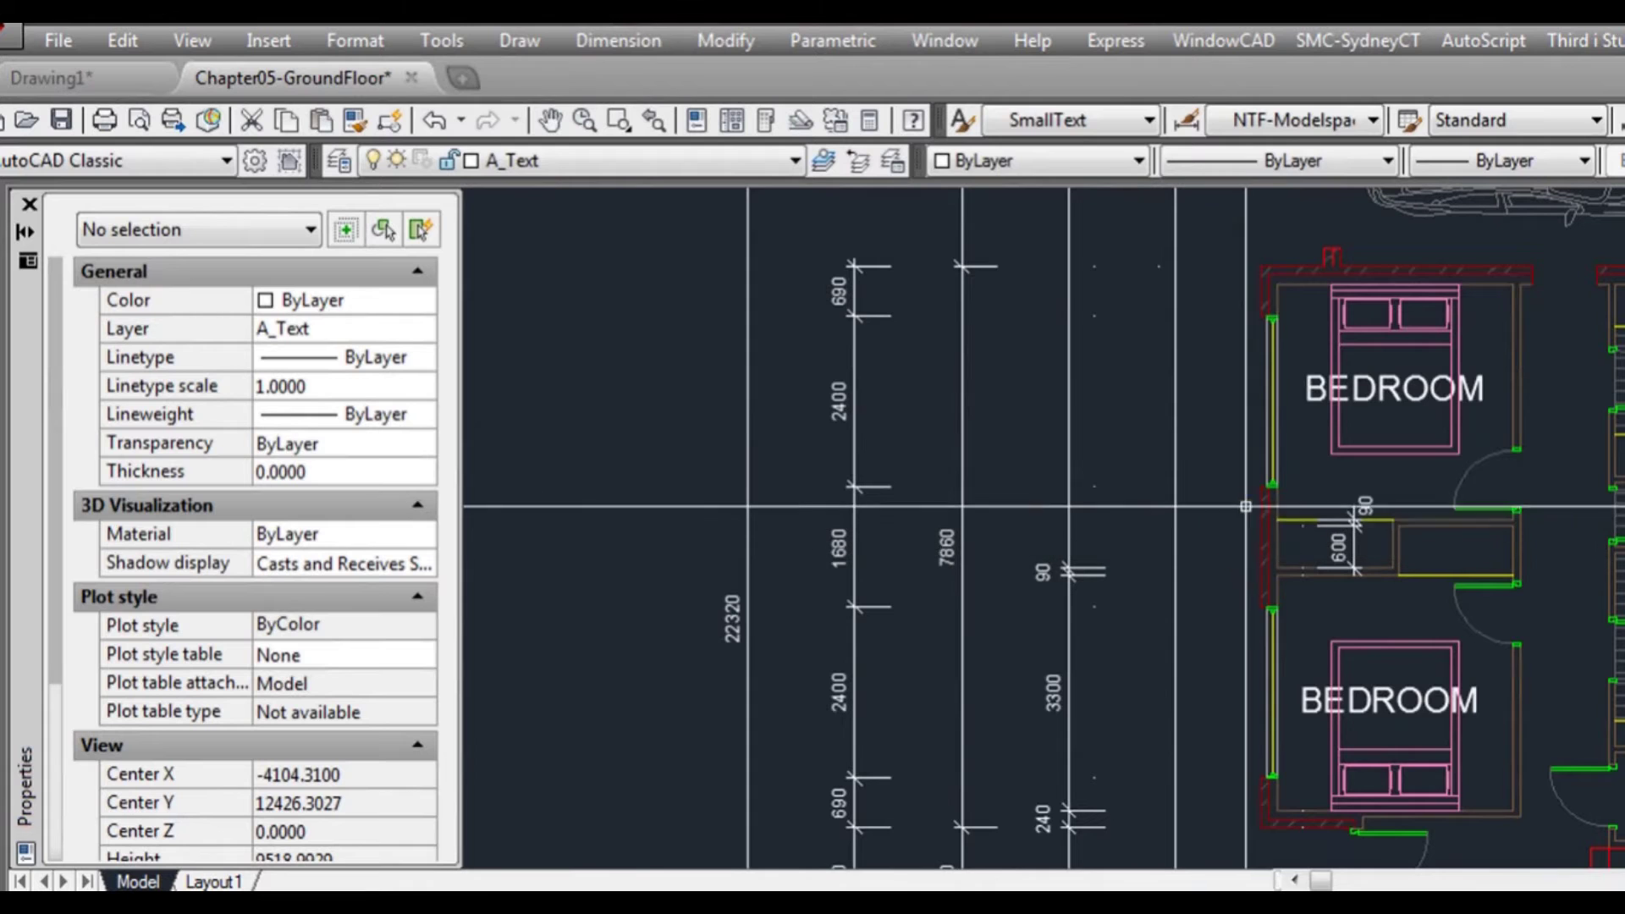
- With layer A_Dimensions current, dimension the garage-side bedroom's length from the 90 partition and the thickness of its garage-side wall on the middle guide line
key(space)
scroll(1261, 523, up, 4)
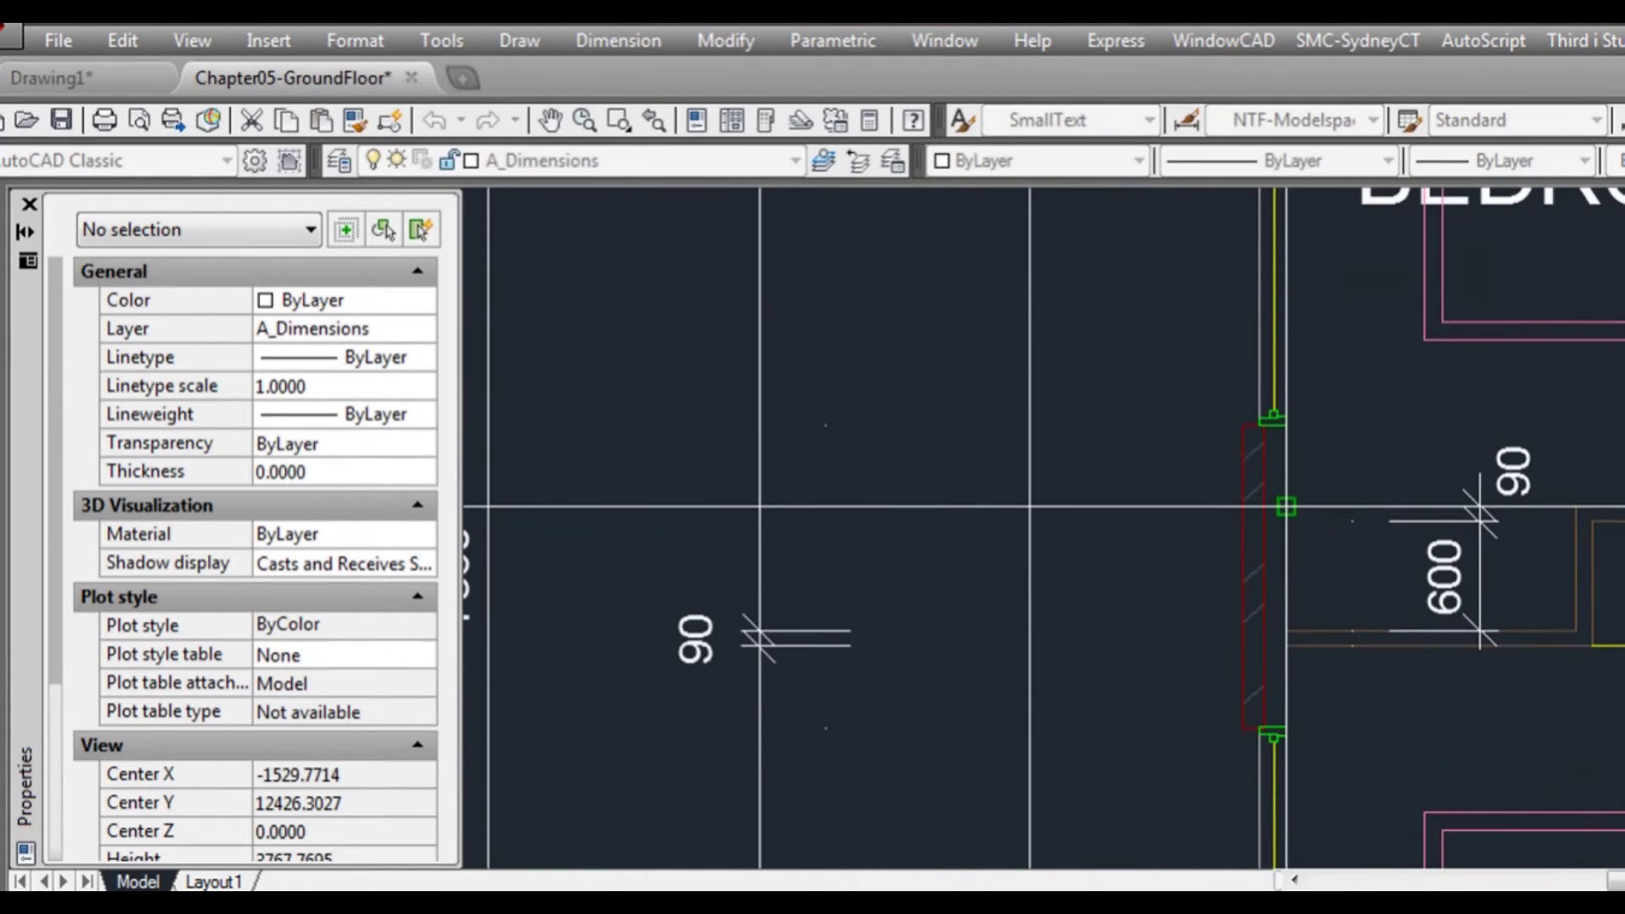
scroll(843, 503, down, 2)
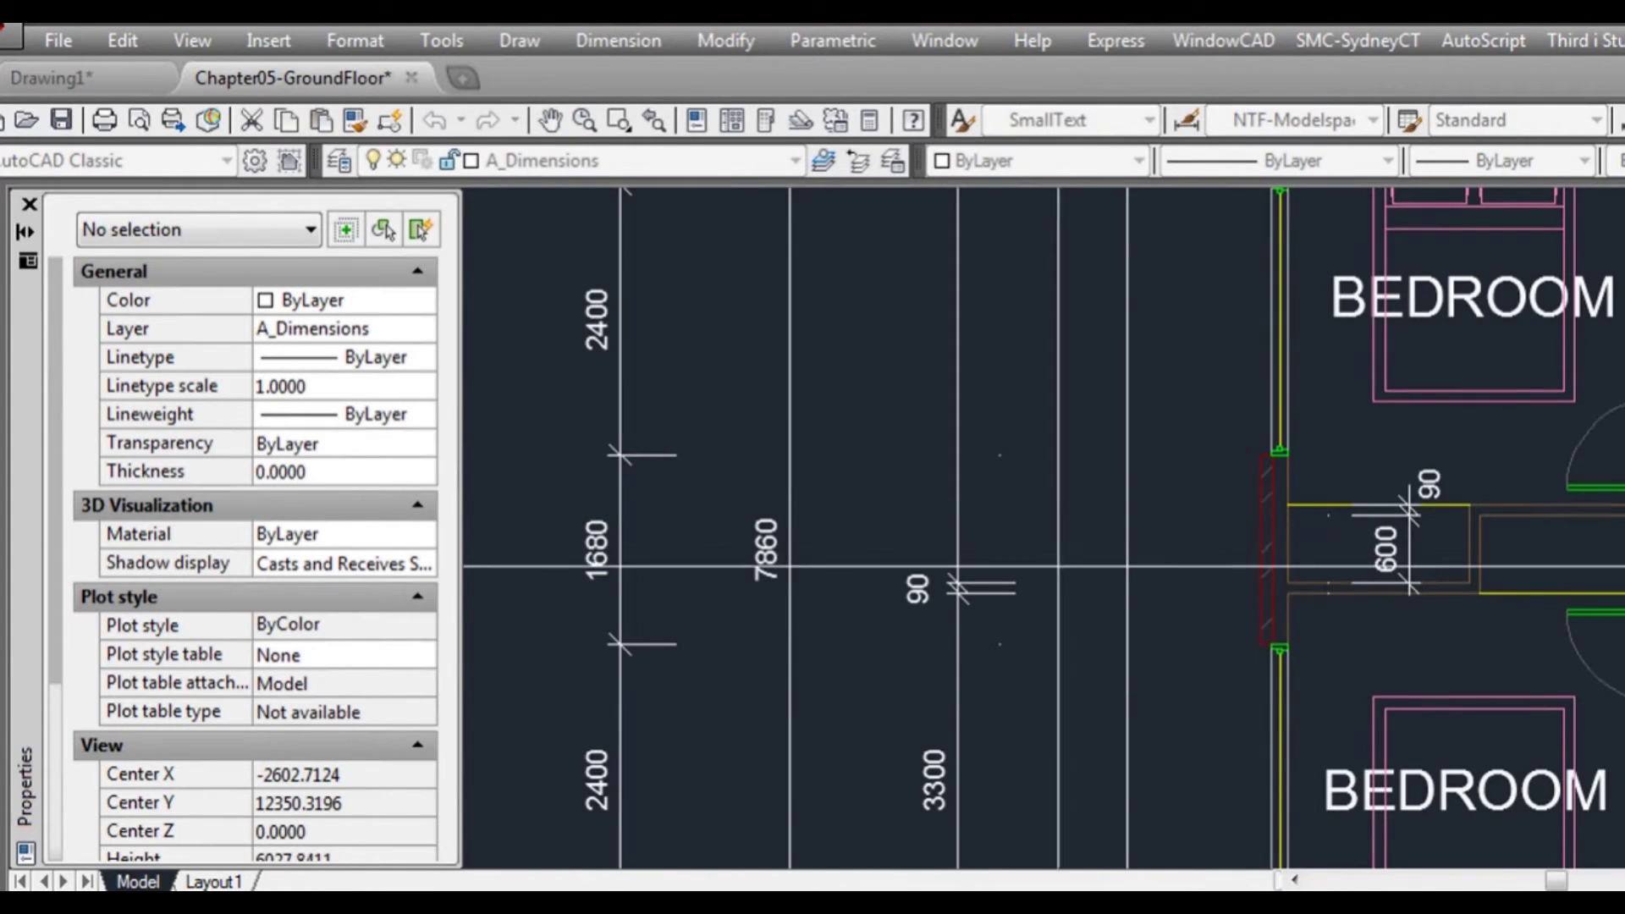
scroll(1285, 578, down, 2)
scroll(1299, 296, up, 4)
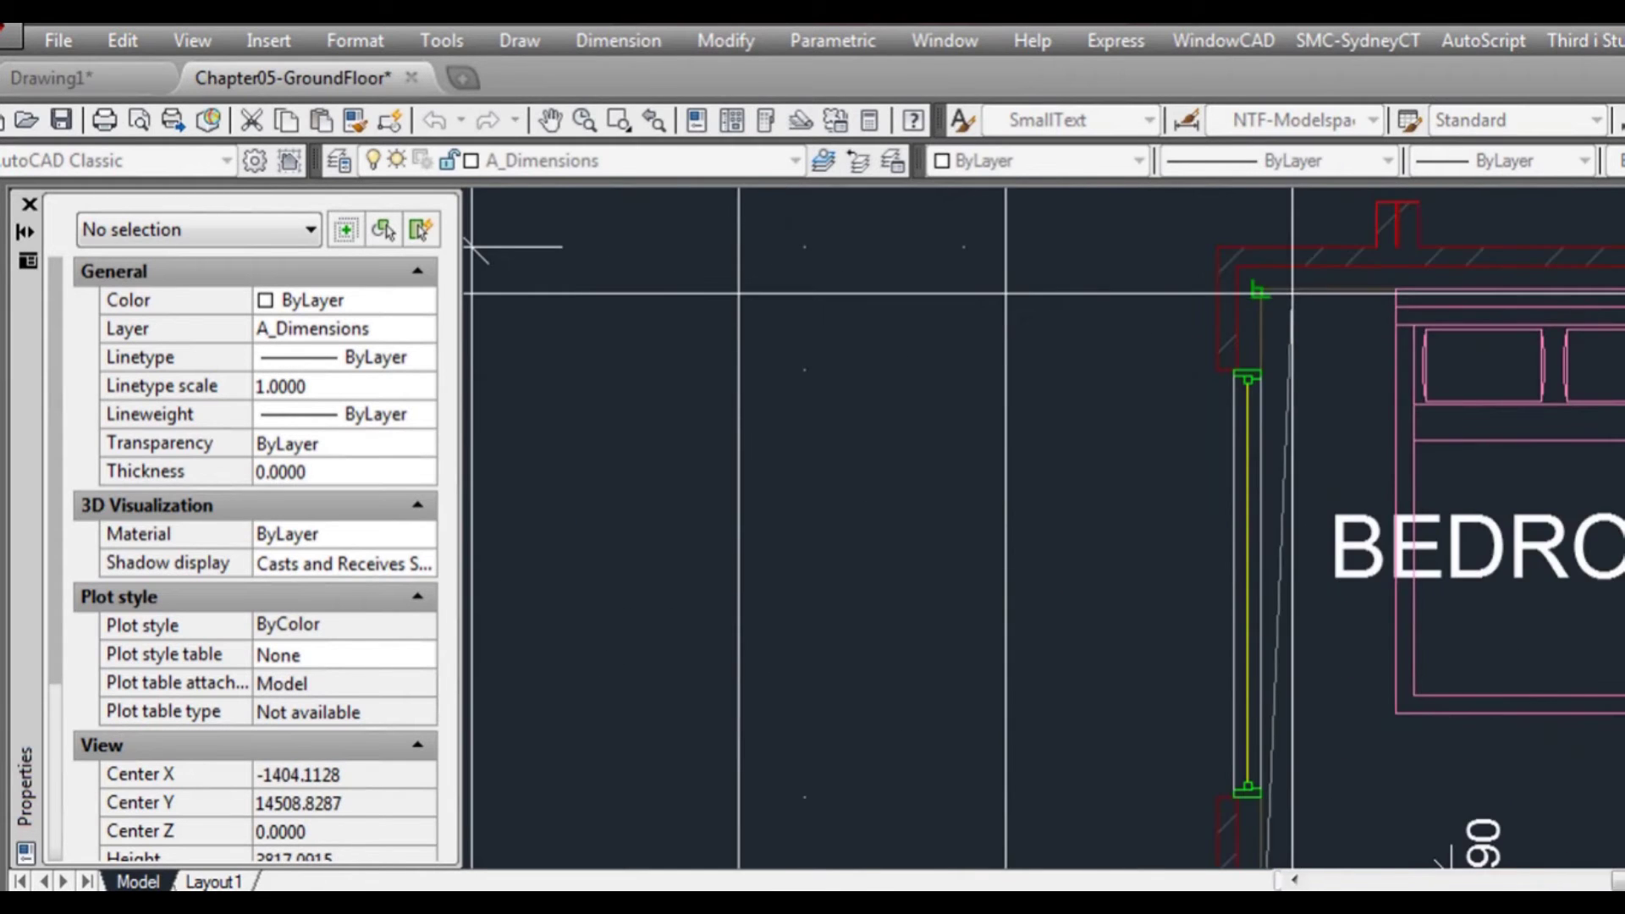
scroll(1293, 293, down, 5)
scroll(1296, 299, up, 3)
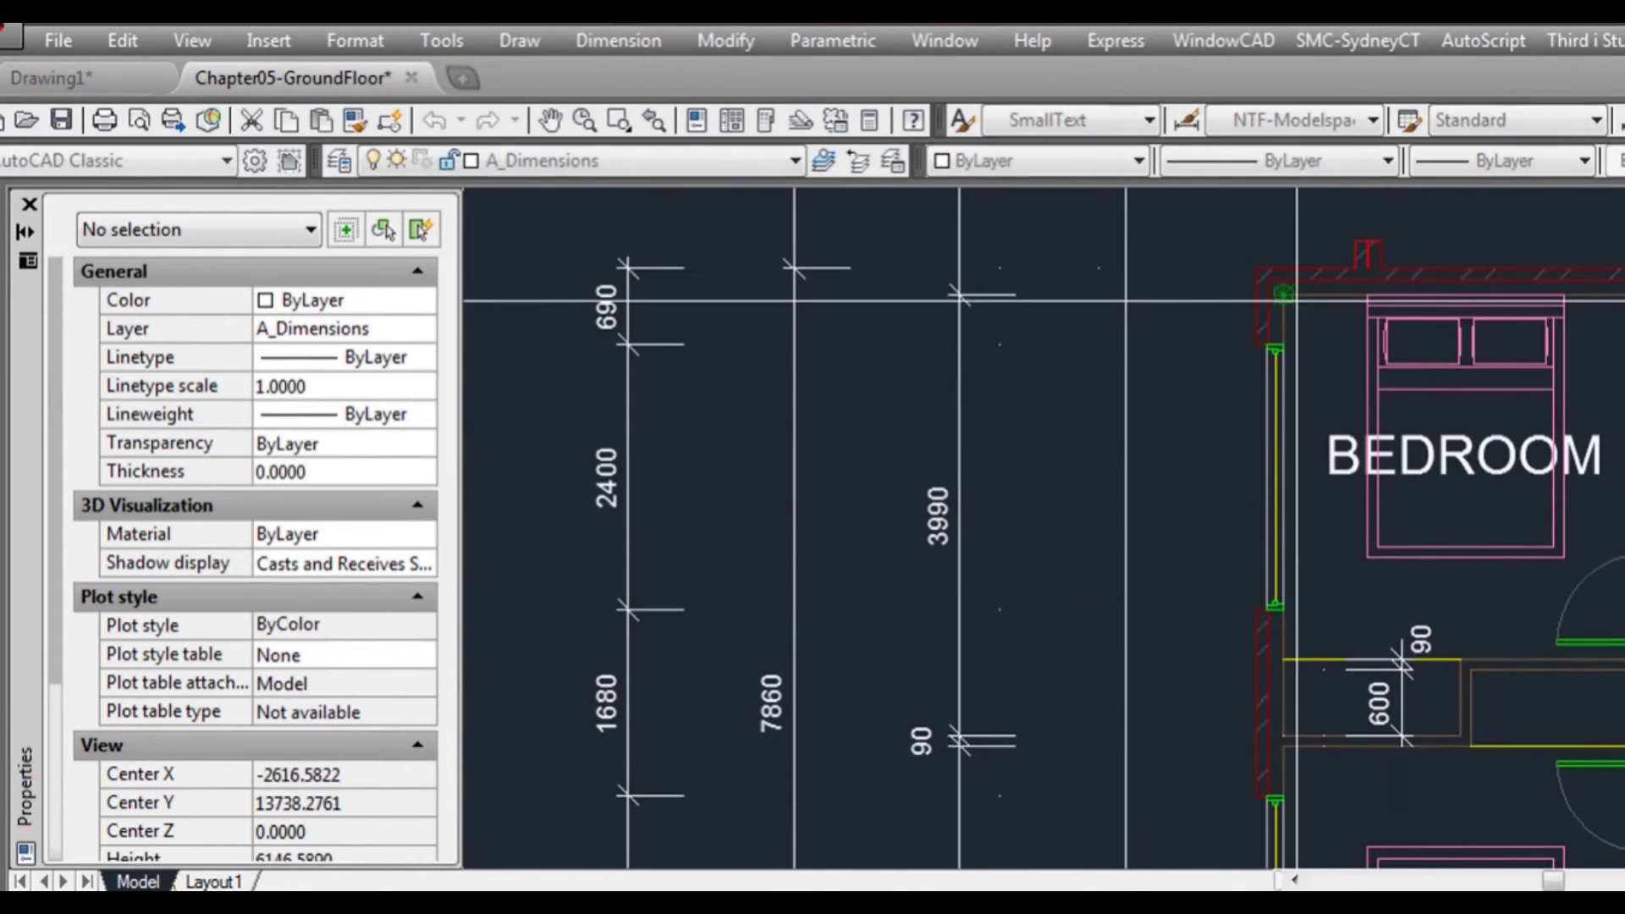
scroll(1178, 466, down, 4)
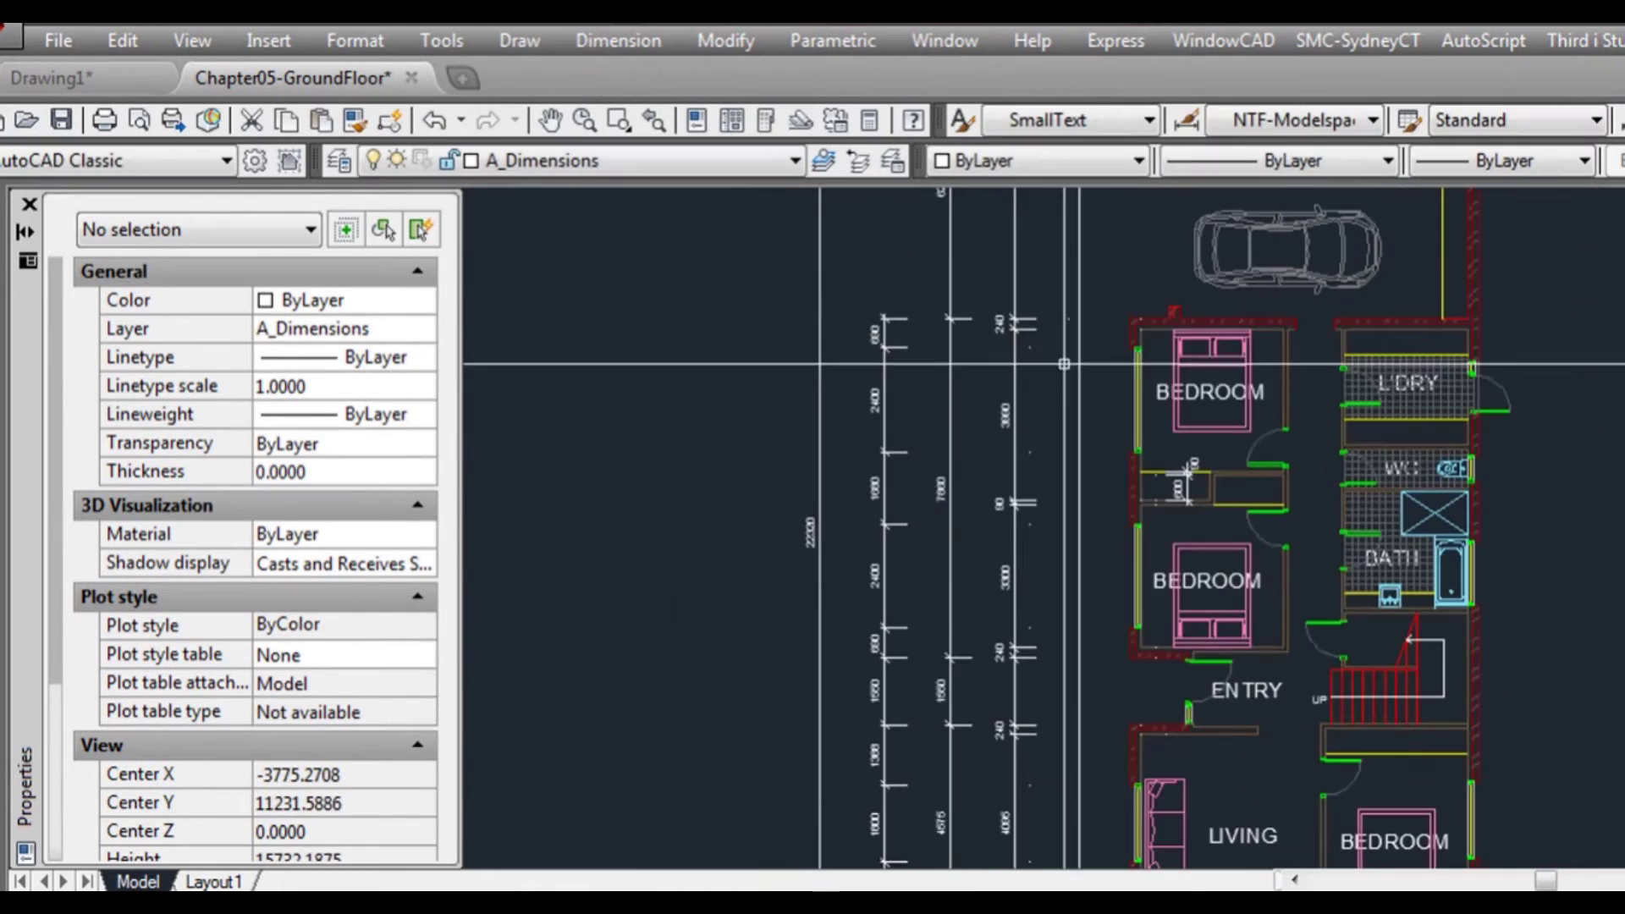
- Delete the three vertical guide lines running through the dimension rows beside the plan
middle_drag(1110, 330, 1113, 456)
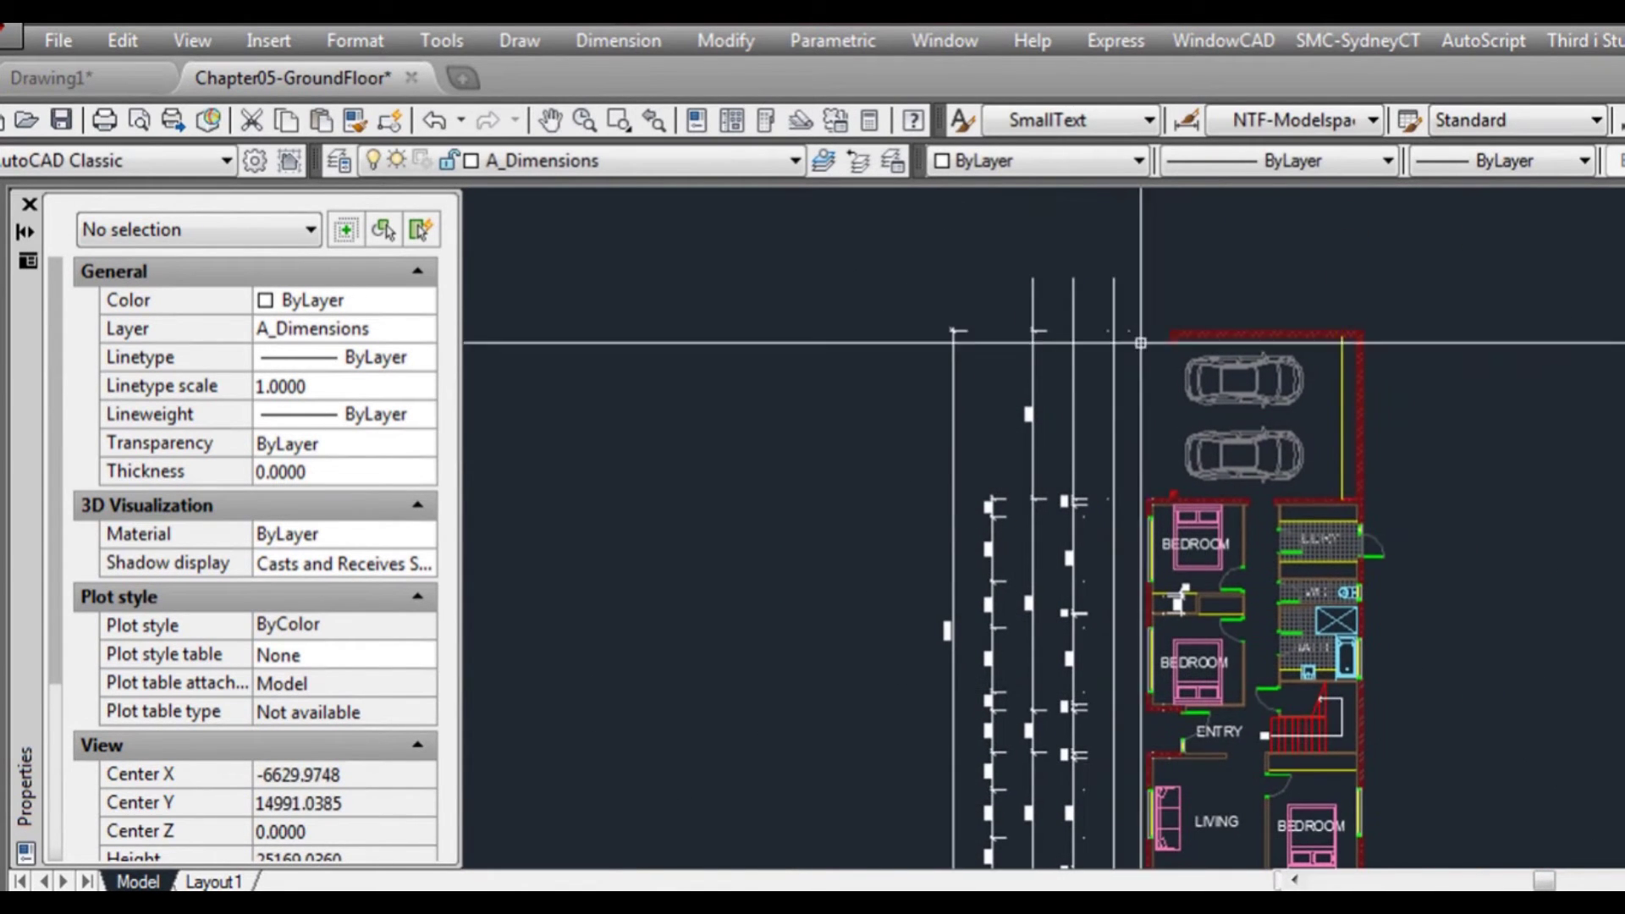
click(1138, 305)
click(969, 267)
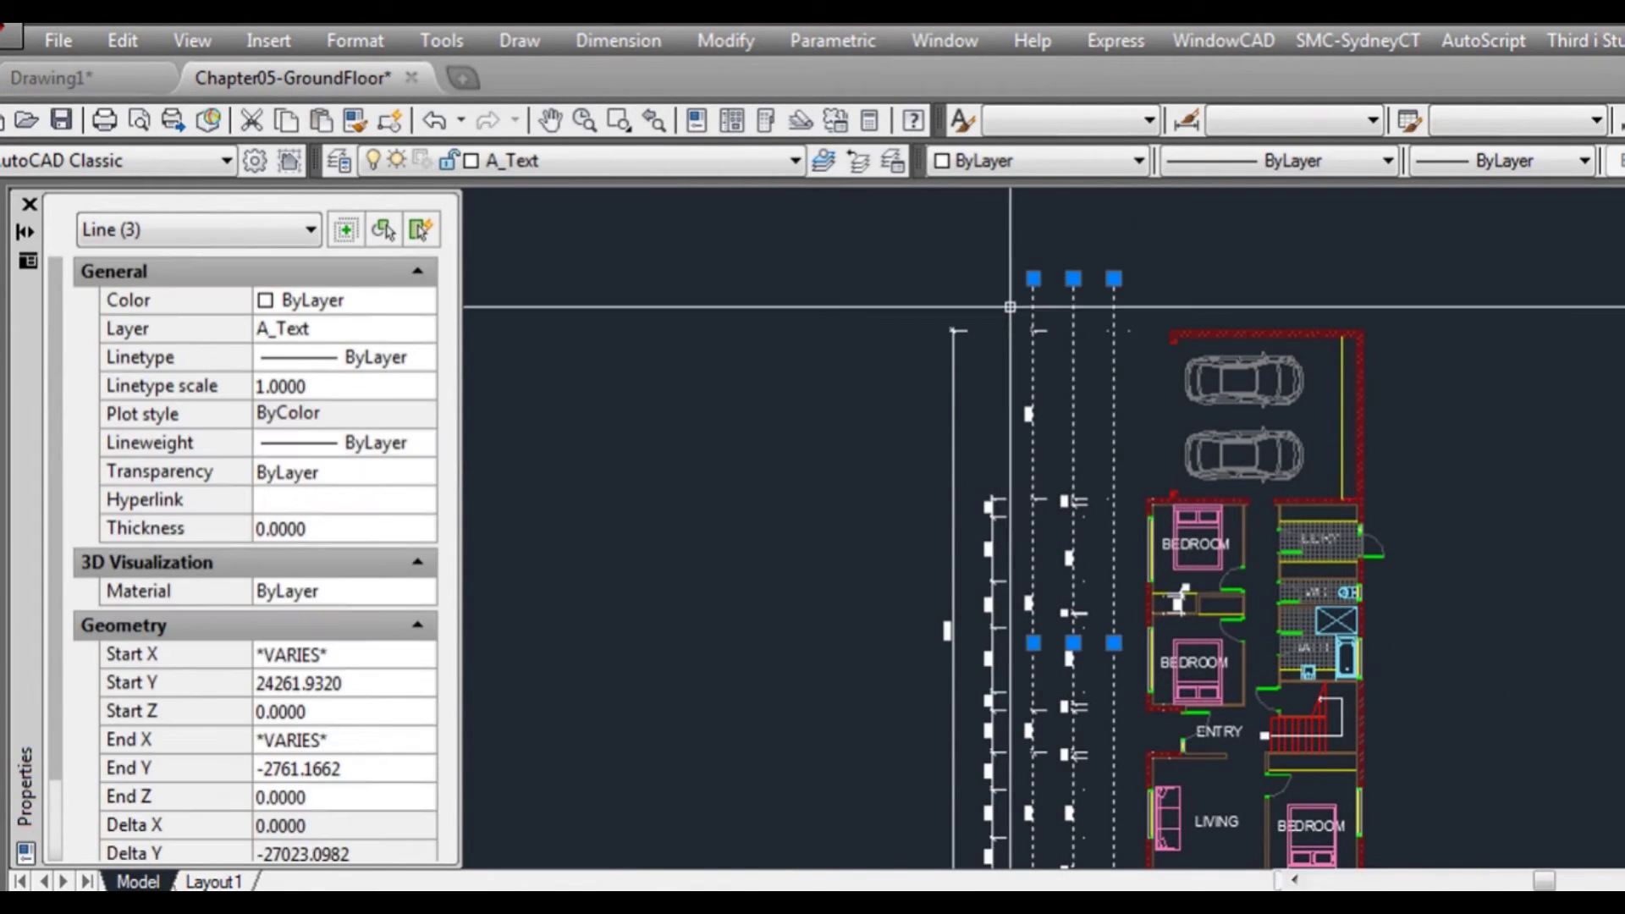
key(Delete)
- Draw a vertical line about 1975 long toward the garage from the end of the innermost dimension row at the bedroom's garage-side wall
scroll(1169, 493, up, 4)
middle_drag(1173, 559, 1174, 363)
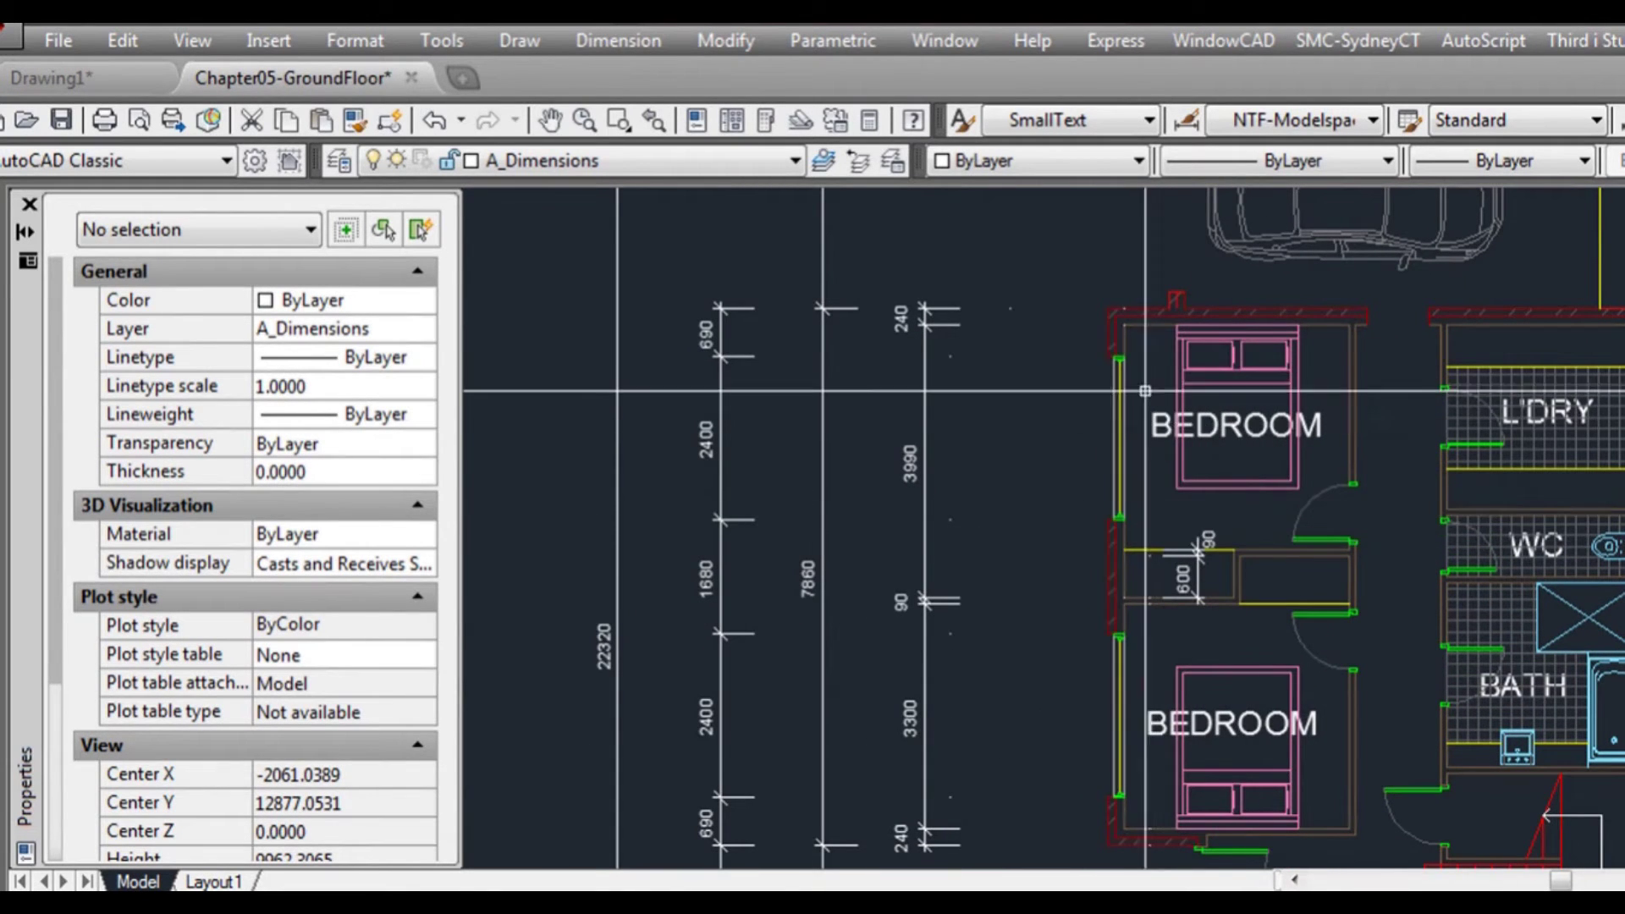
middle_drag(1235, 551, 1217, 492)
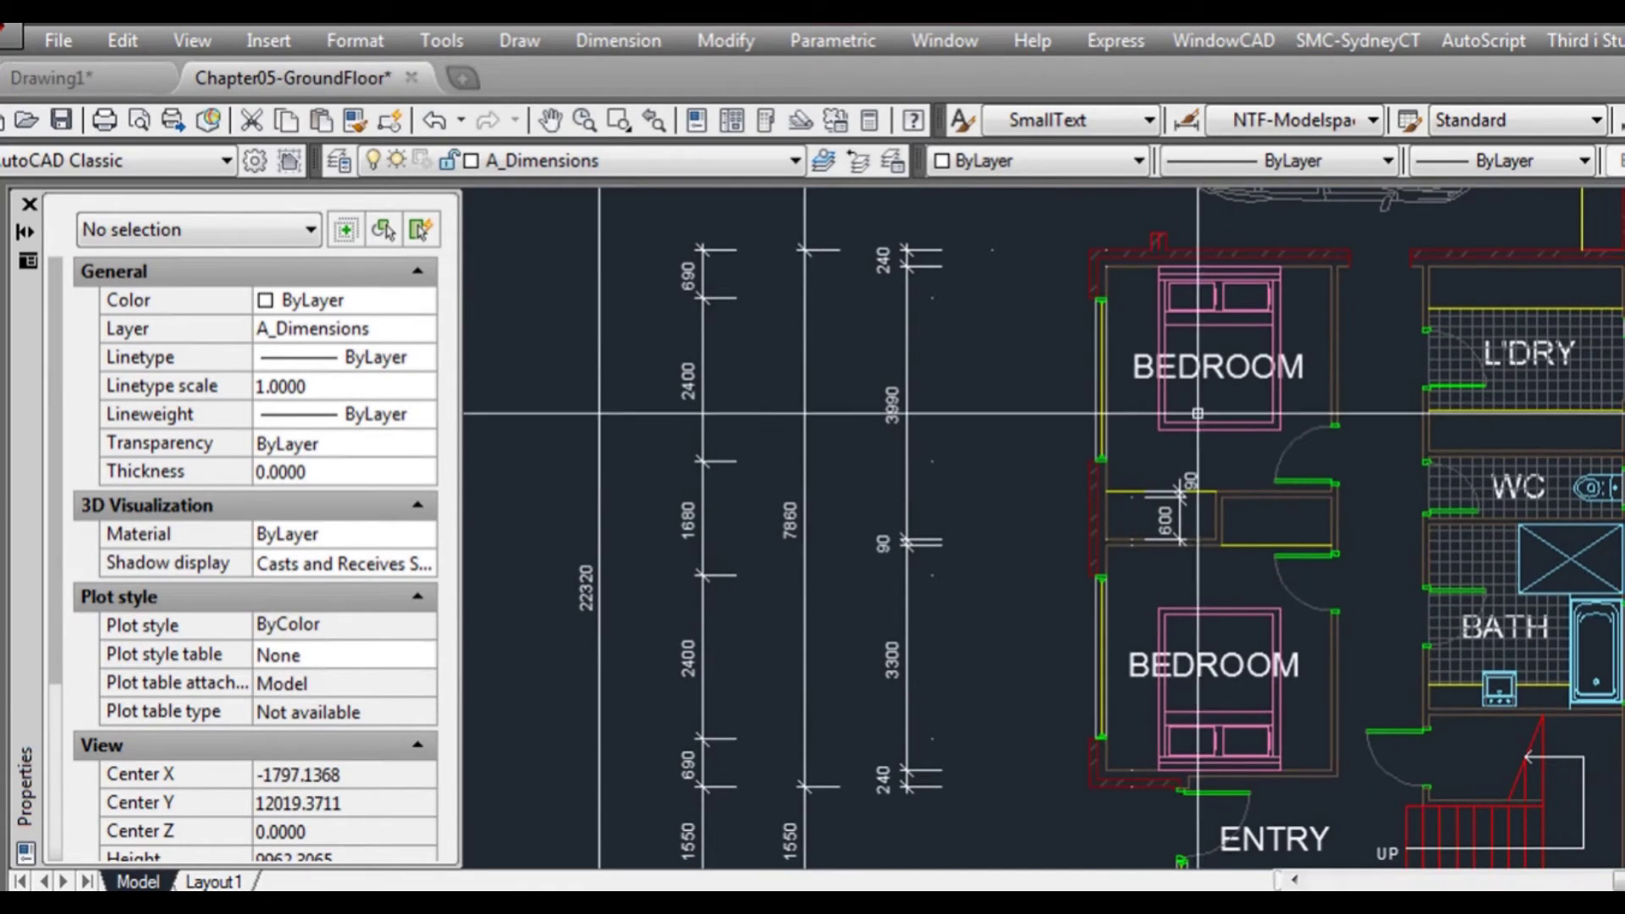
middle_drag(1071, 380, 1081, 469)
middle_drag(950, 303, 951, 356)
key(space)
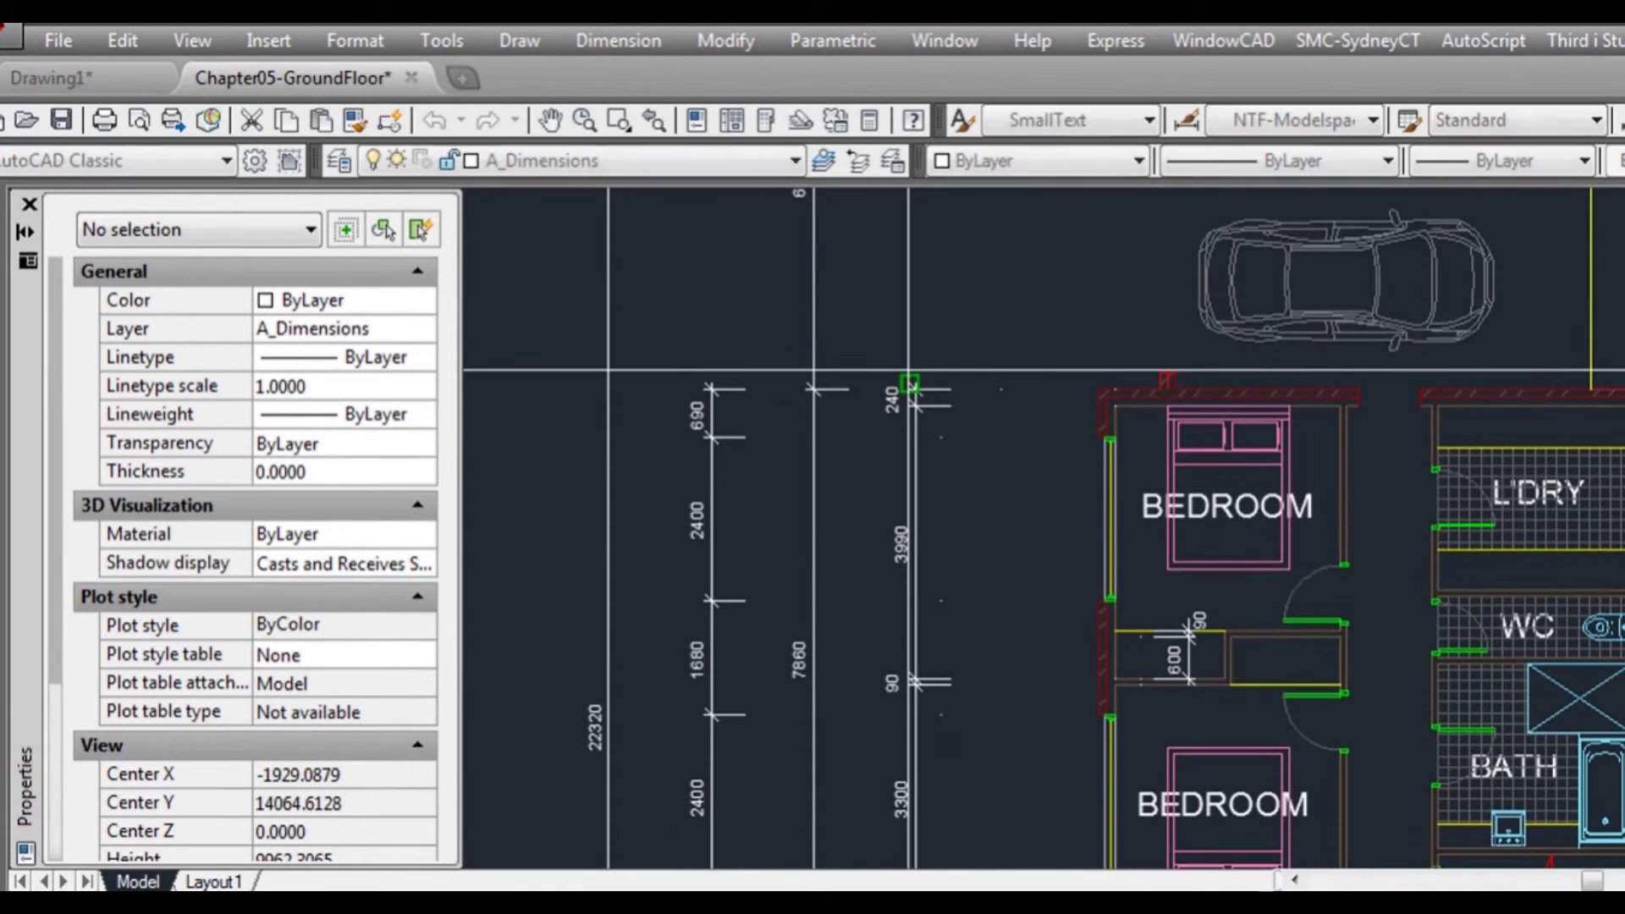
click(916, 383)
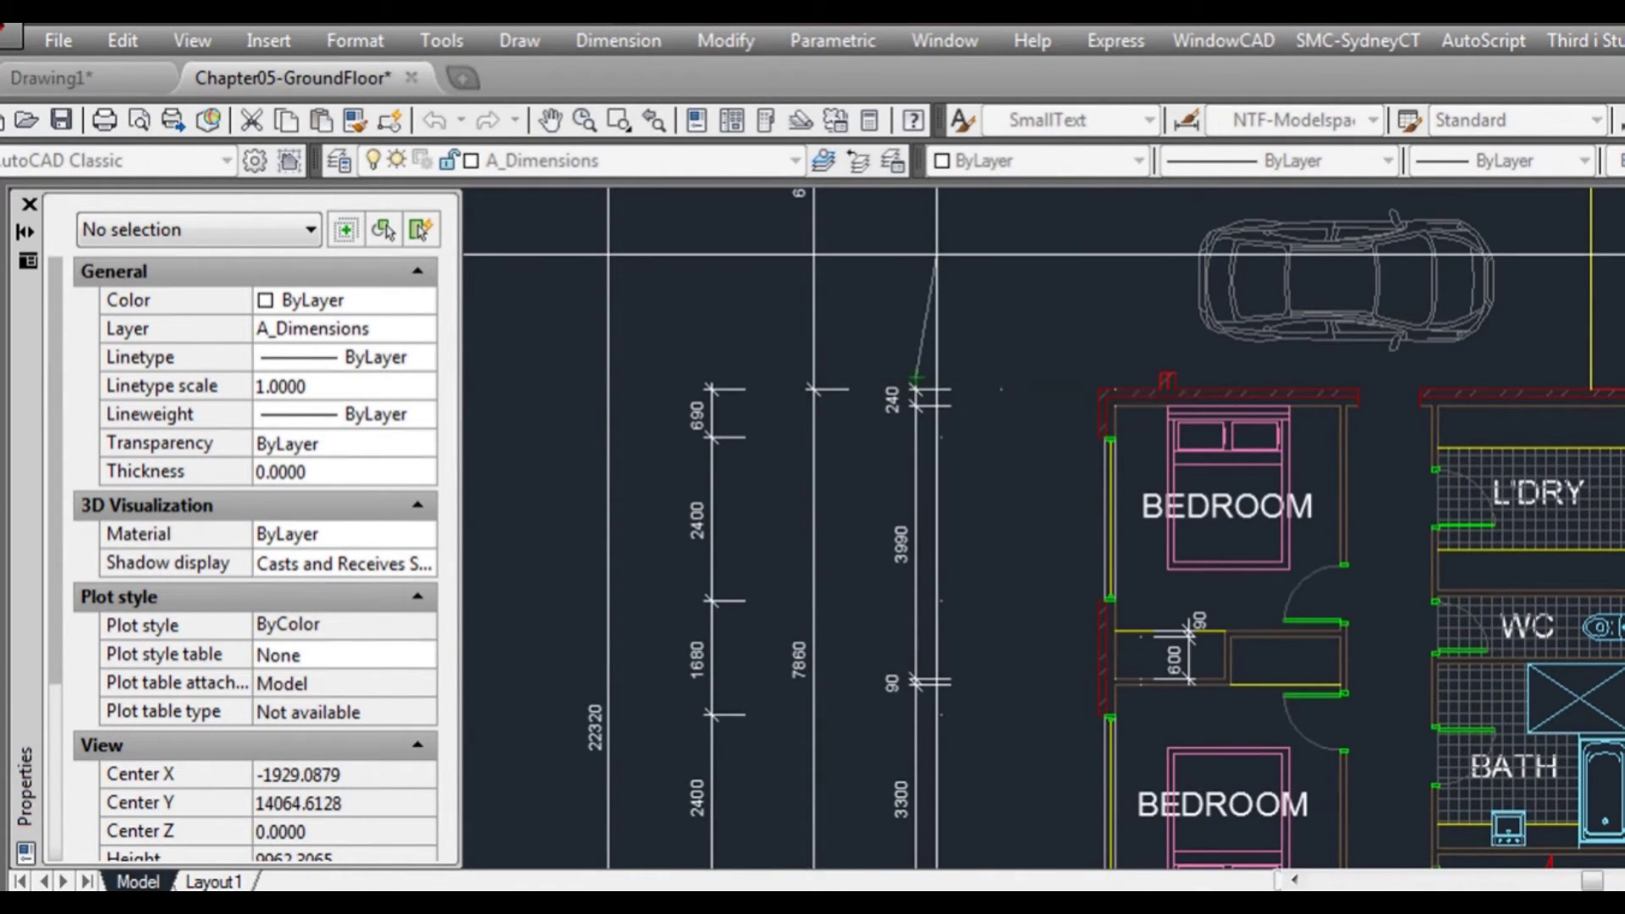
click(939, 243)
key(Escape)
- Move the short vertical guide line 1500 toward the plan and stretch its lower end past the sitting room's front wall
click(913, 265)
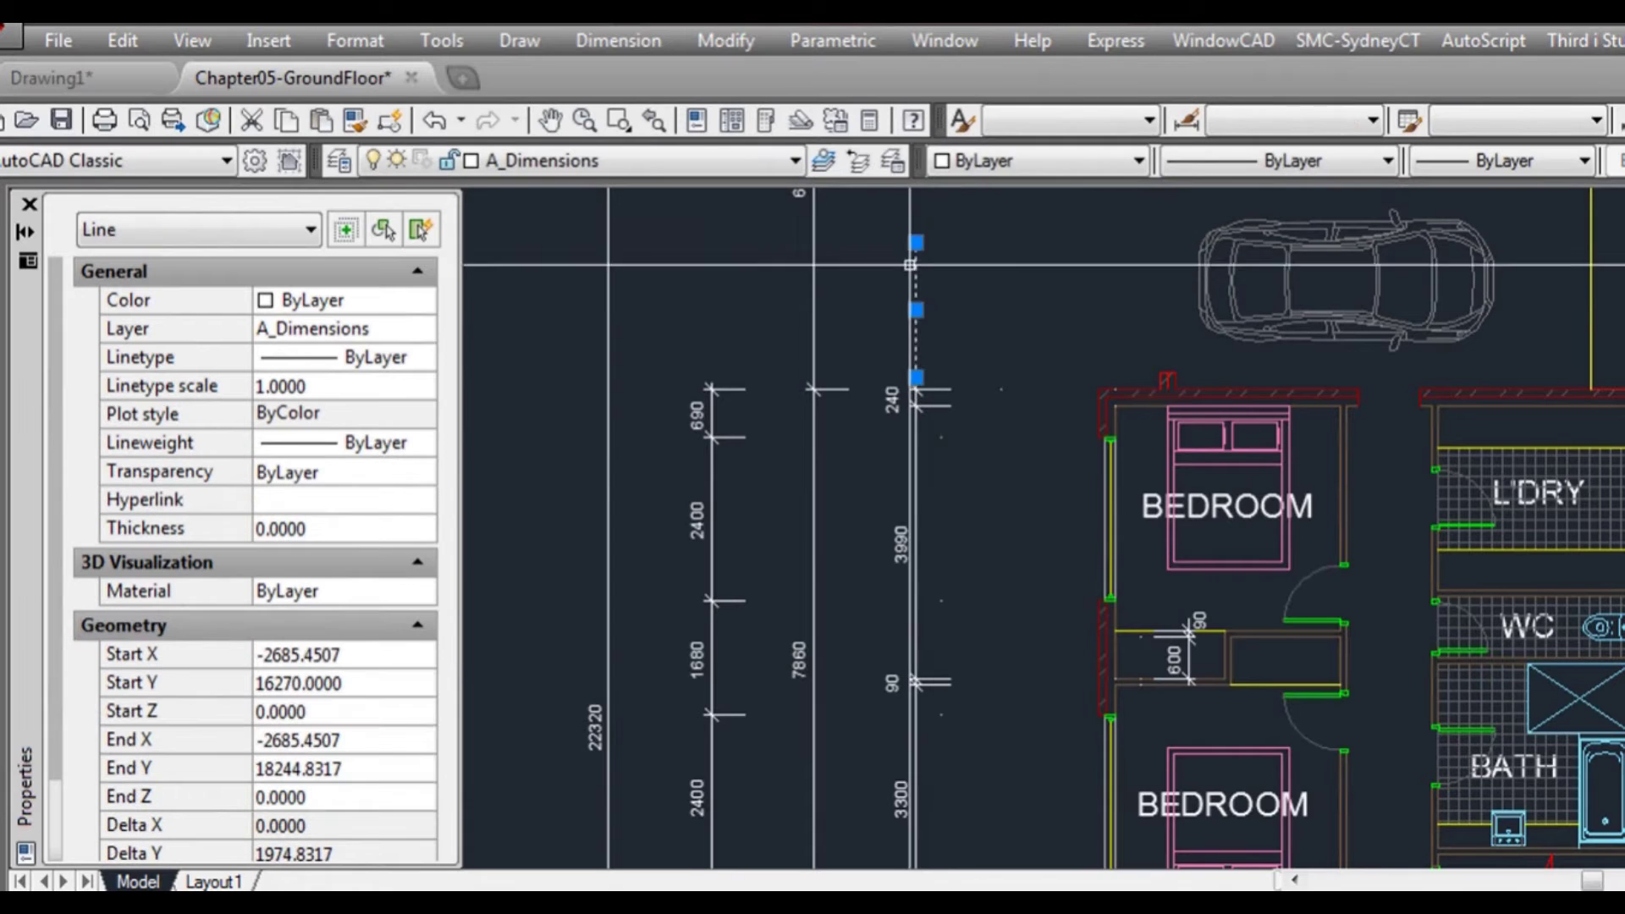
click(916, 243)
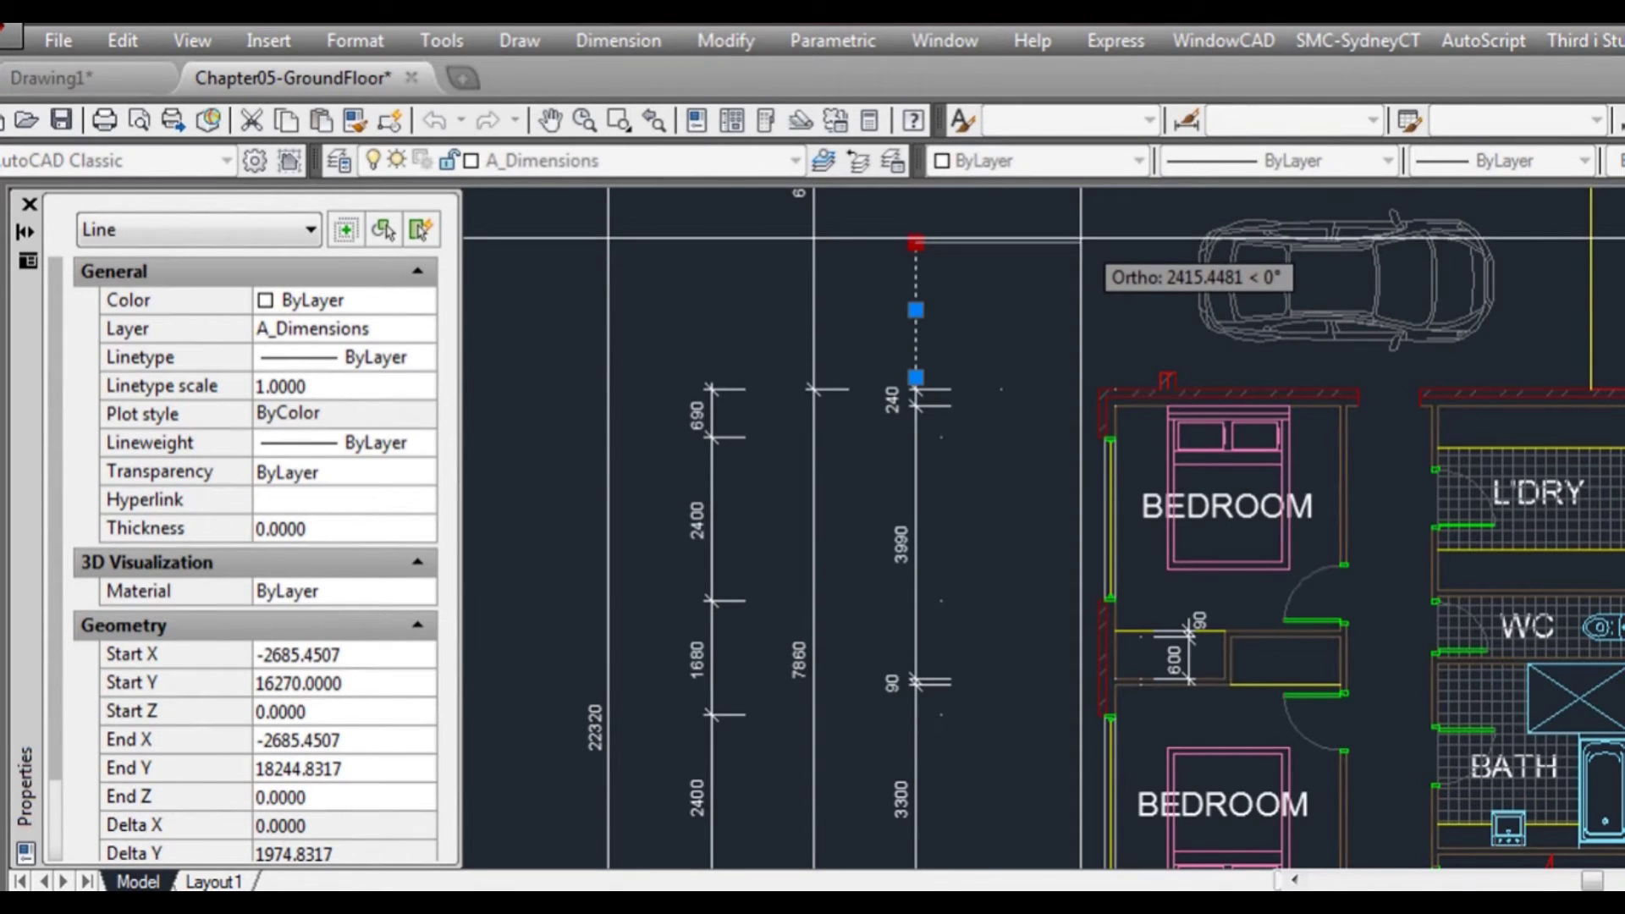
text(1500)
key(Return)
click(1018, 377)
scroll(1020, 409, down, 3)
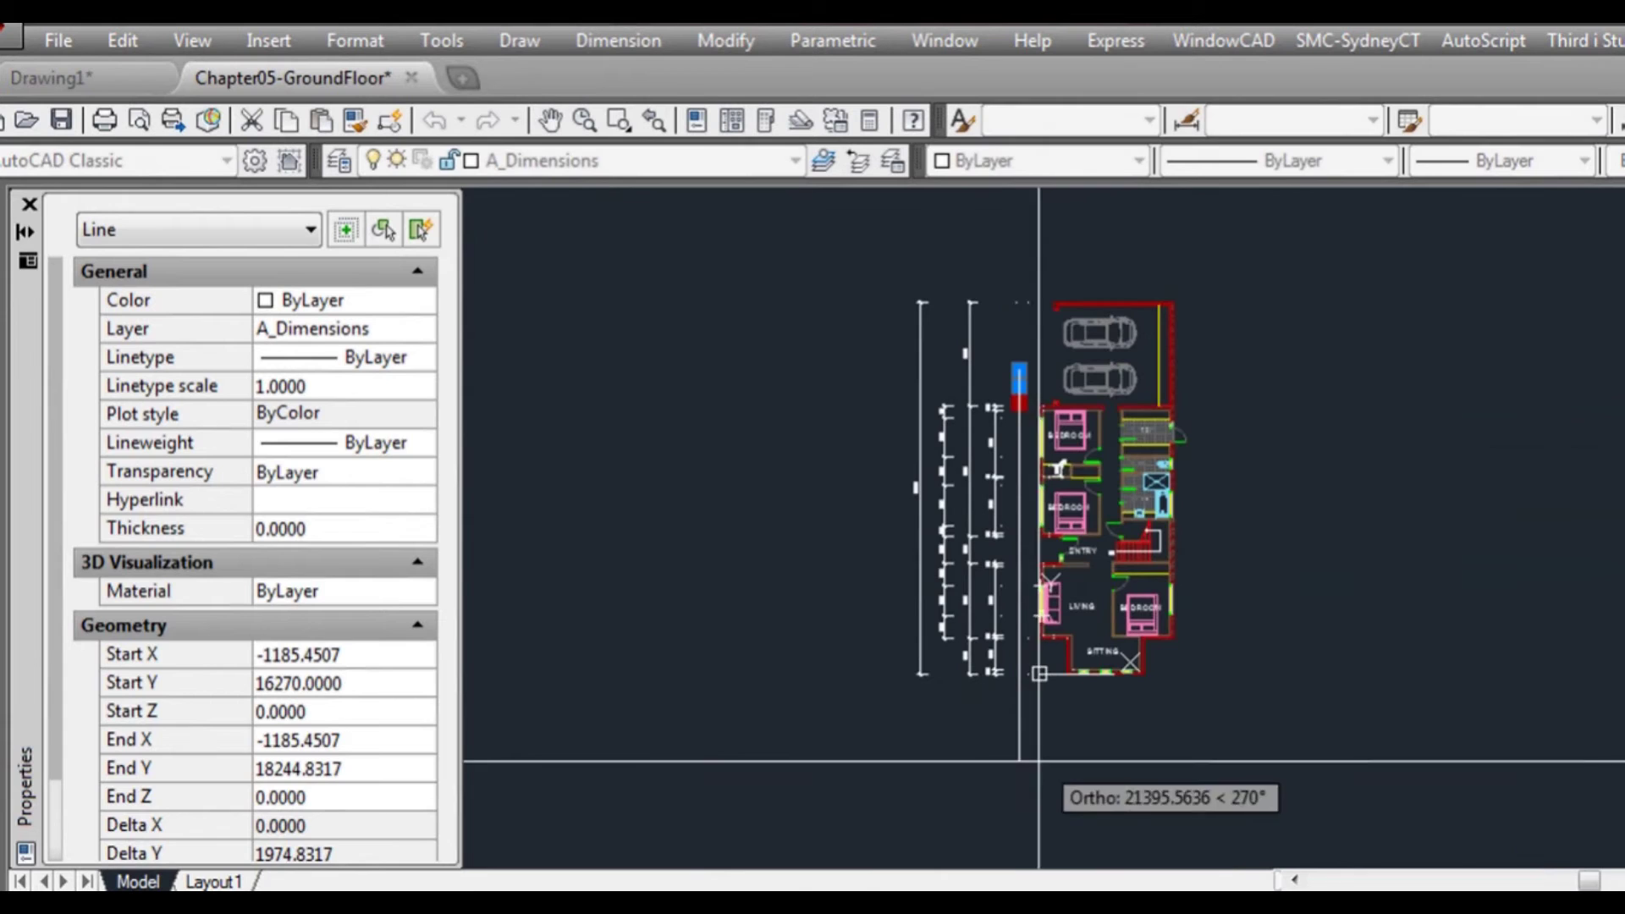
click(1038, 745)
key(Escape)
- Dimension the garage-side bedroom's clear length on the new guide line, from the garage-side wall's inner face to the wardrobe front
scroll(1050, 675, up, 2)
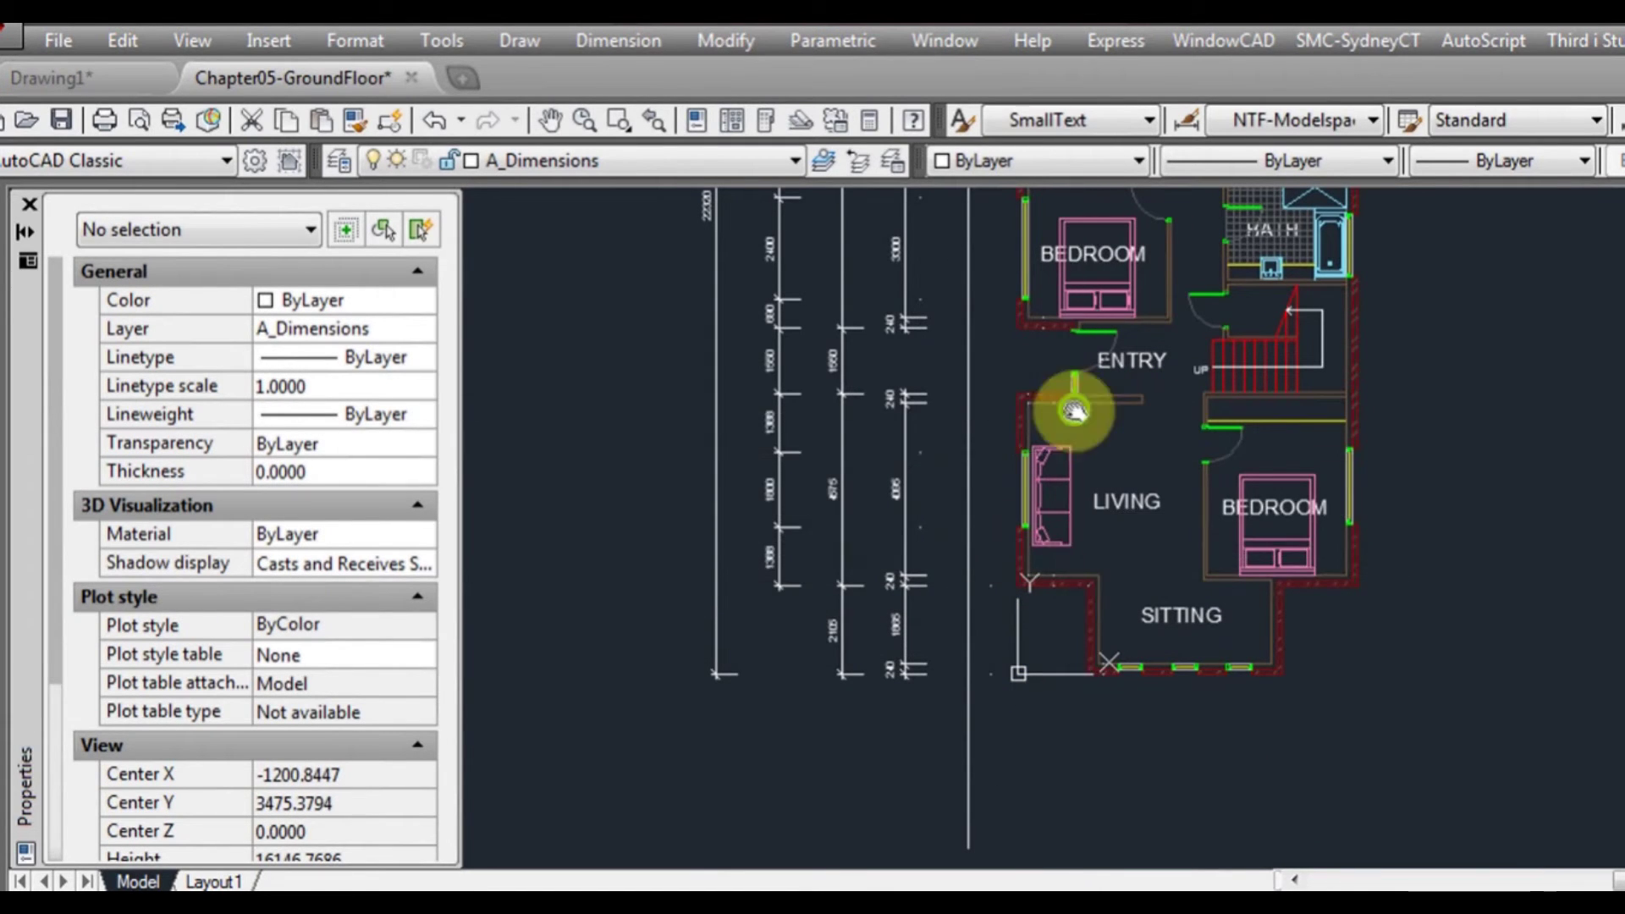
middle_drag(1075, 411, 1129, 718)
scroll(1098, 315, up, 4)
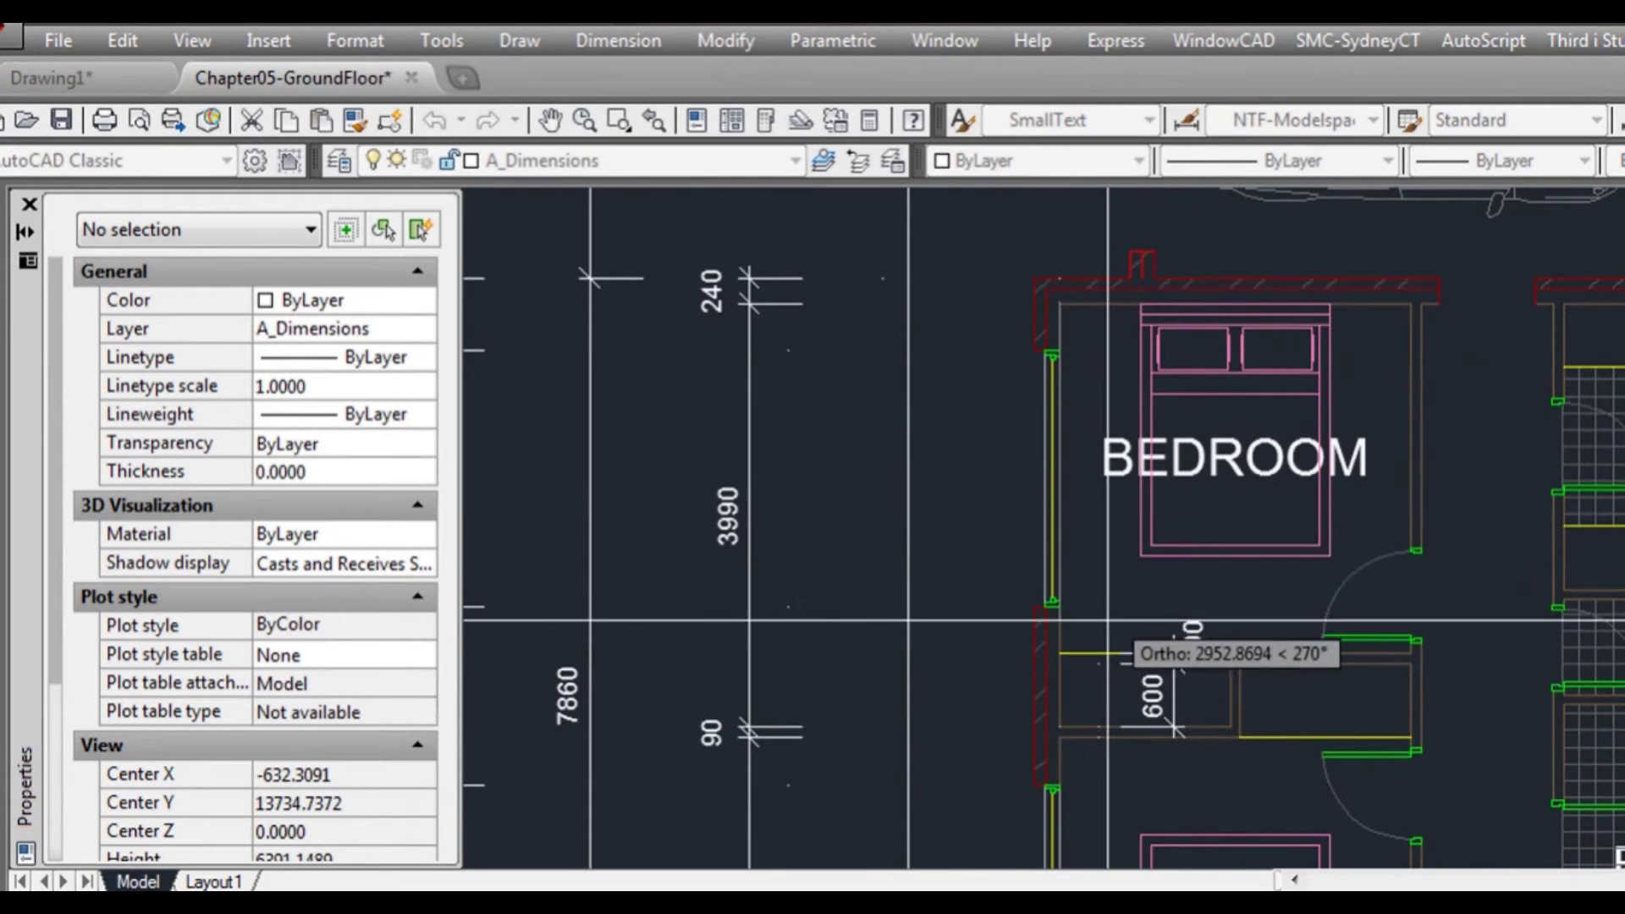
scroll(1092, 635, down, 2)
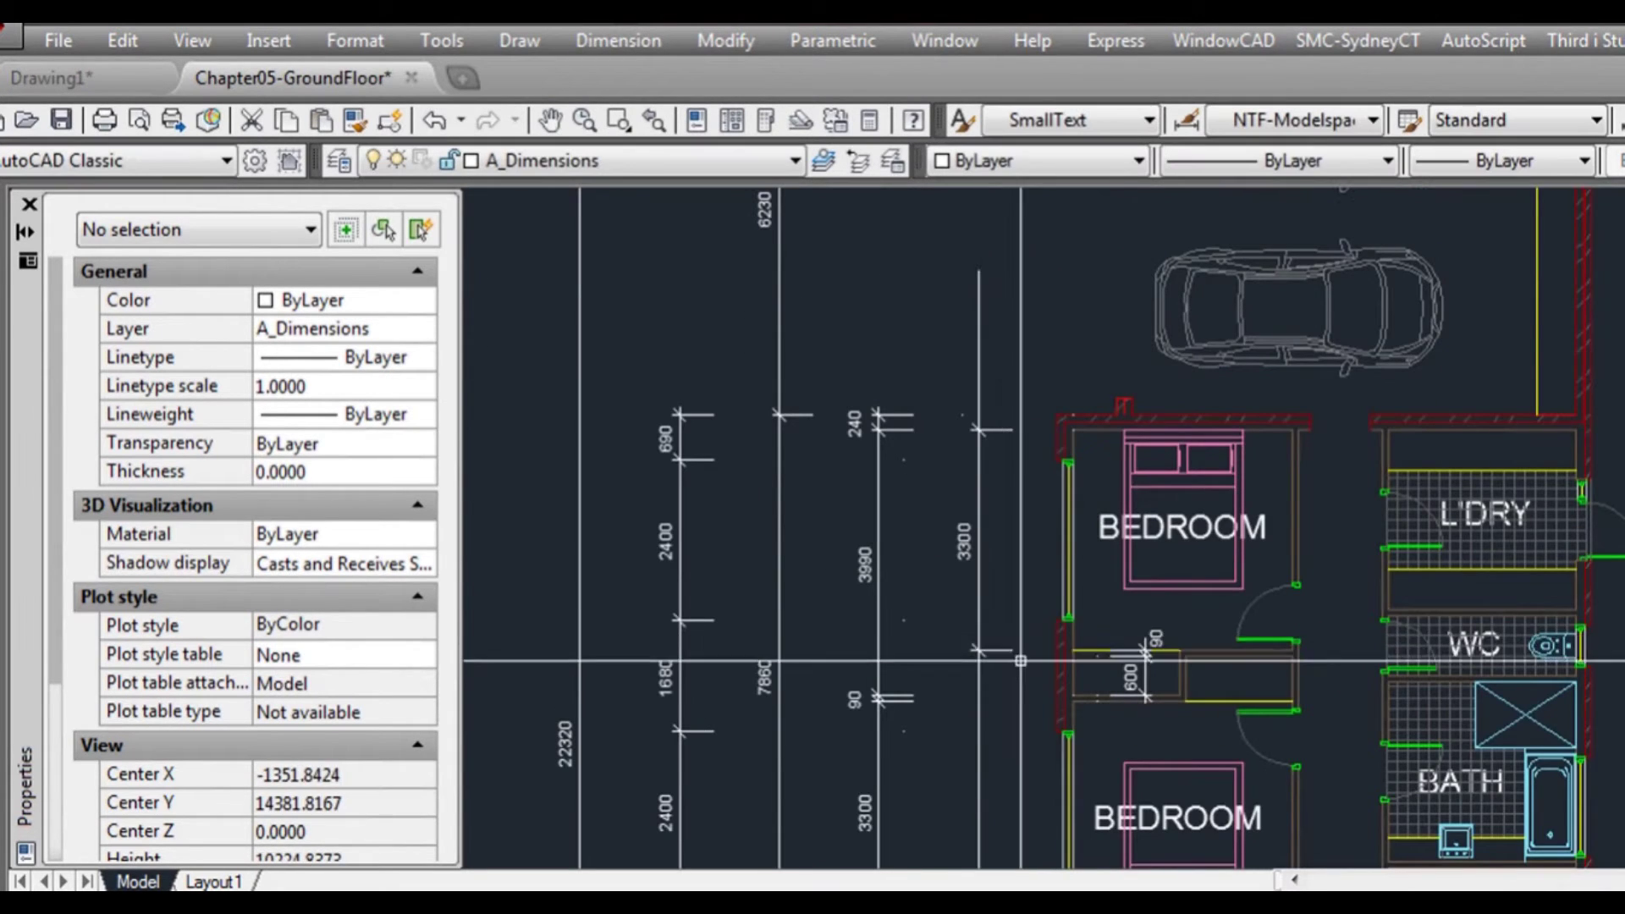
- Dimension the wardrobe's overall depth, from its front line to the partition between the bedrooms, in line on the new guide
scroll(1068, 637, down, 2)
scroll(1069, 592, up, 4)
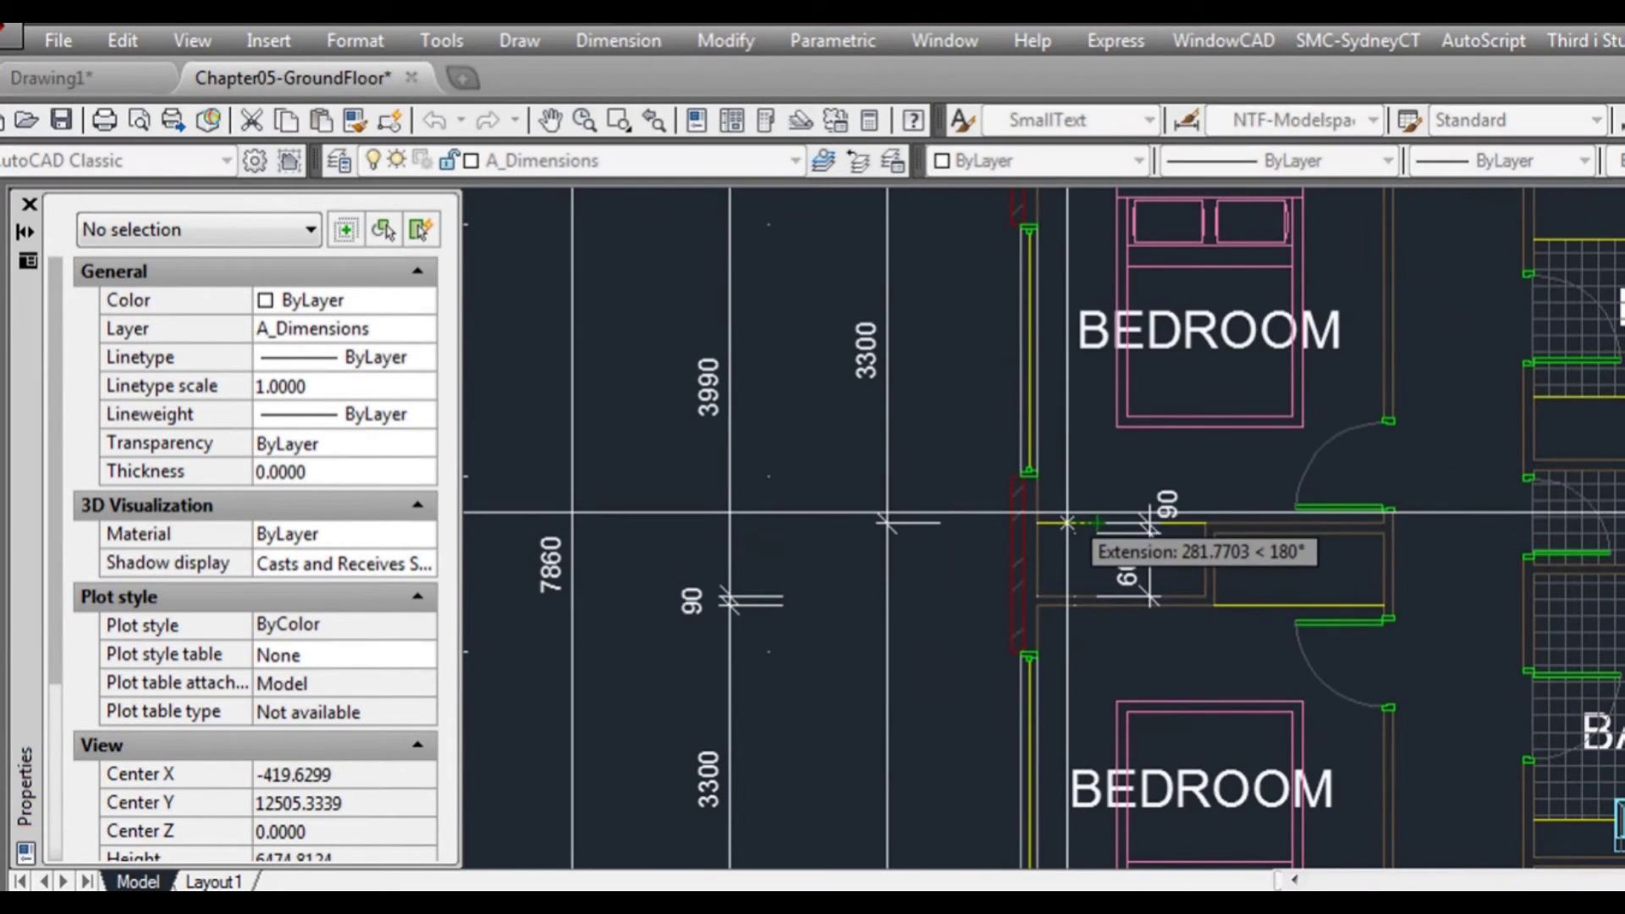
scroll(1068, 512, up, 2)
scroll(1056, 633, down, 2)
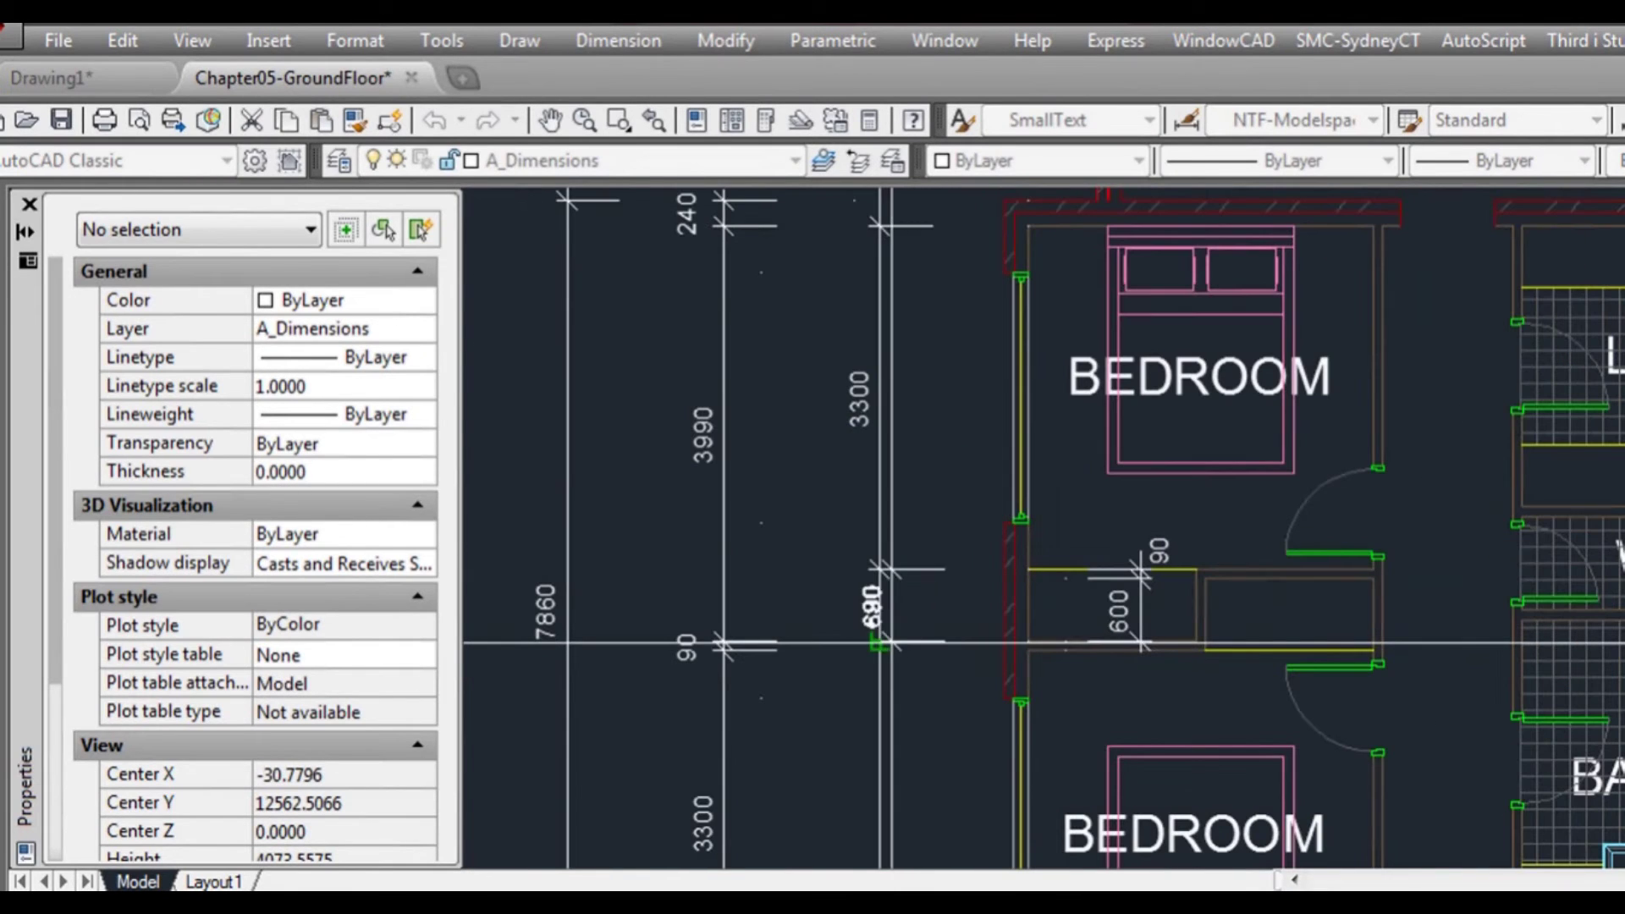
middle_drag(1063, 624, 1090, 484)
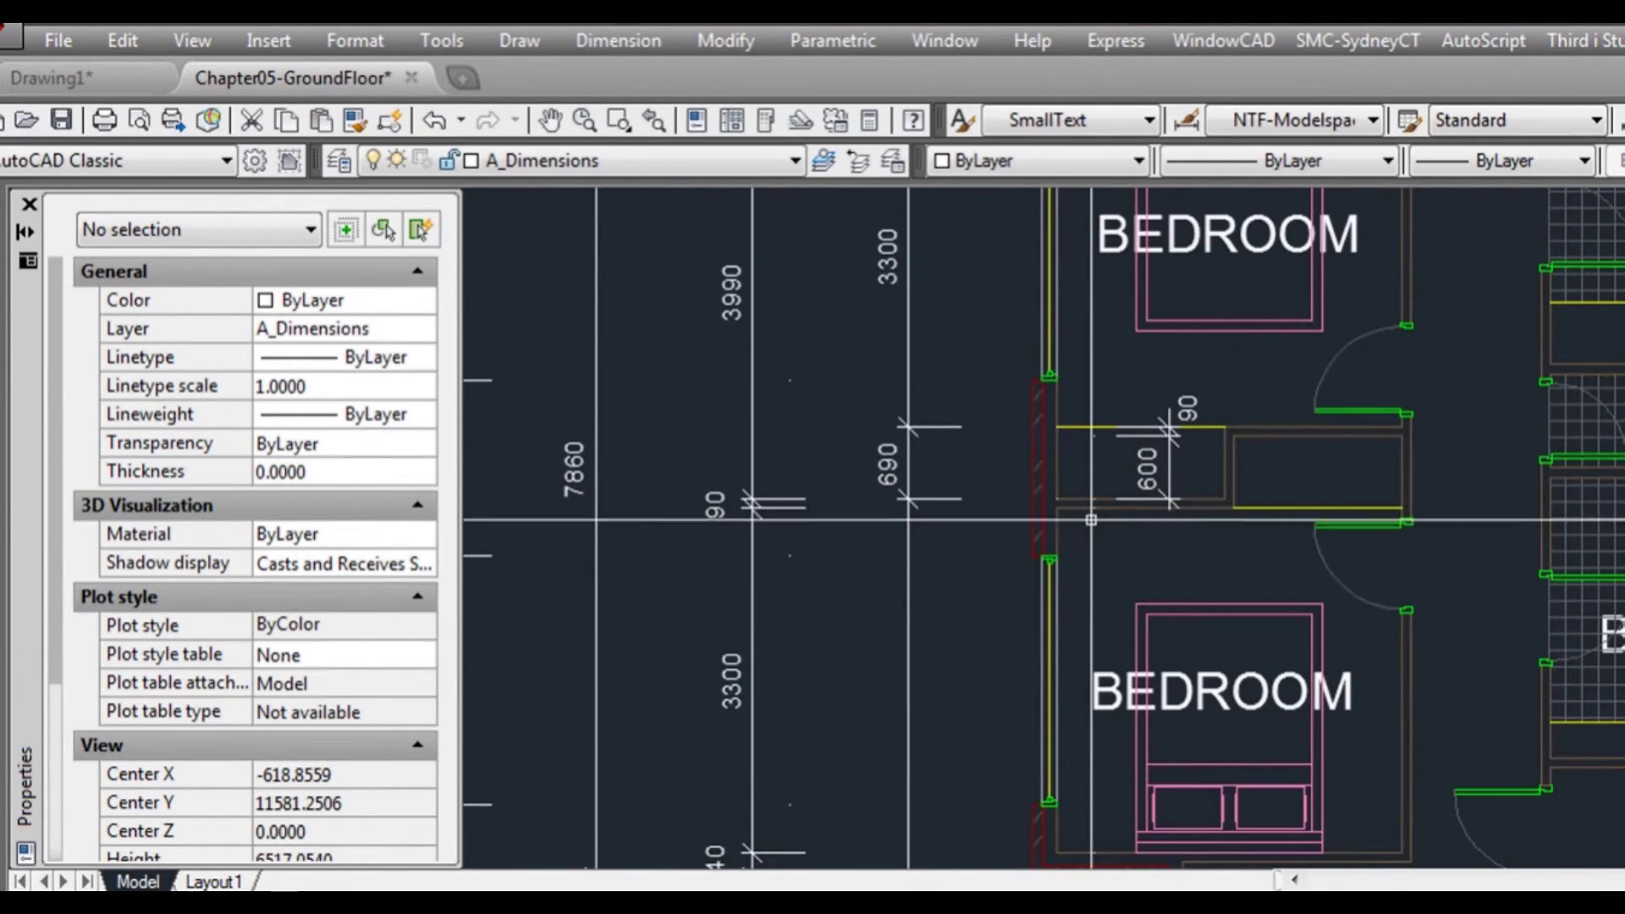
- Dimension the thin wall below the wardrobe and the lower bedroom's inside depth on the innermost vertical dimension row
click(918, 570)
key(space)
click(1096, 508)
middle_drag(1127, 622, 1133, 516)
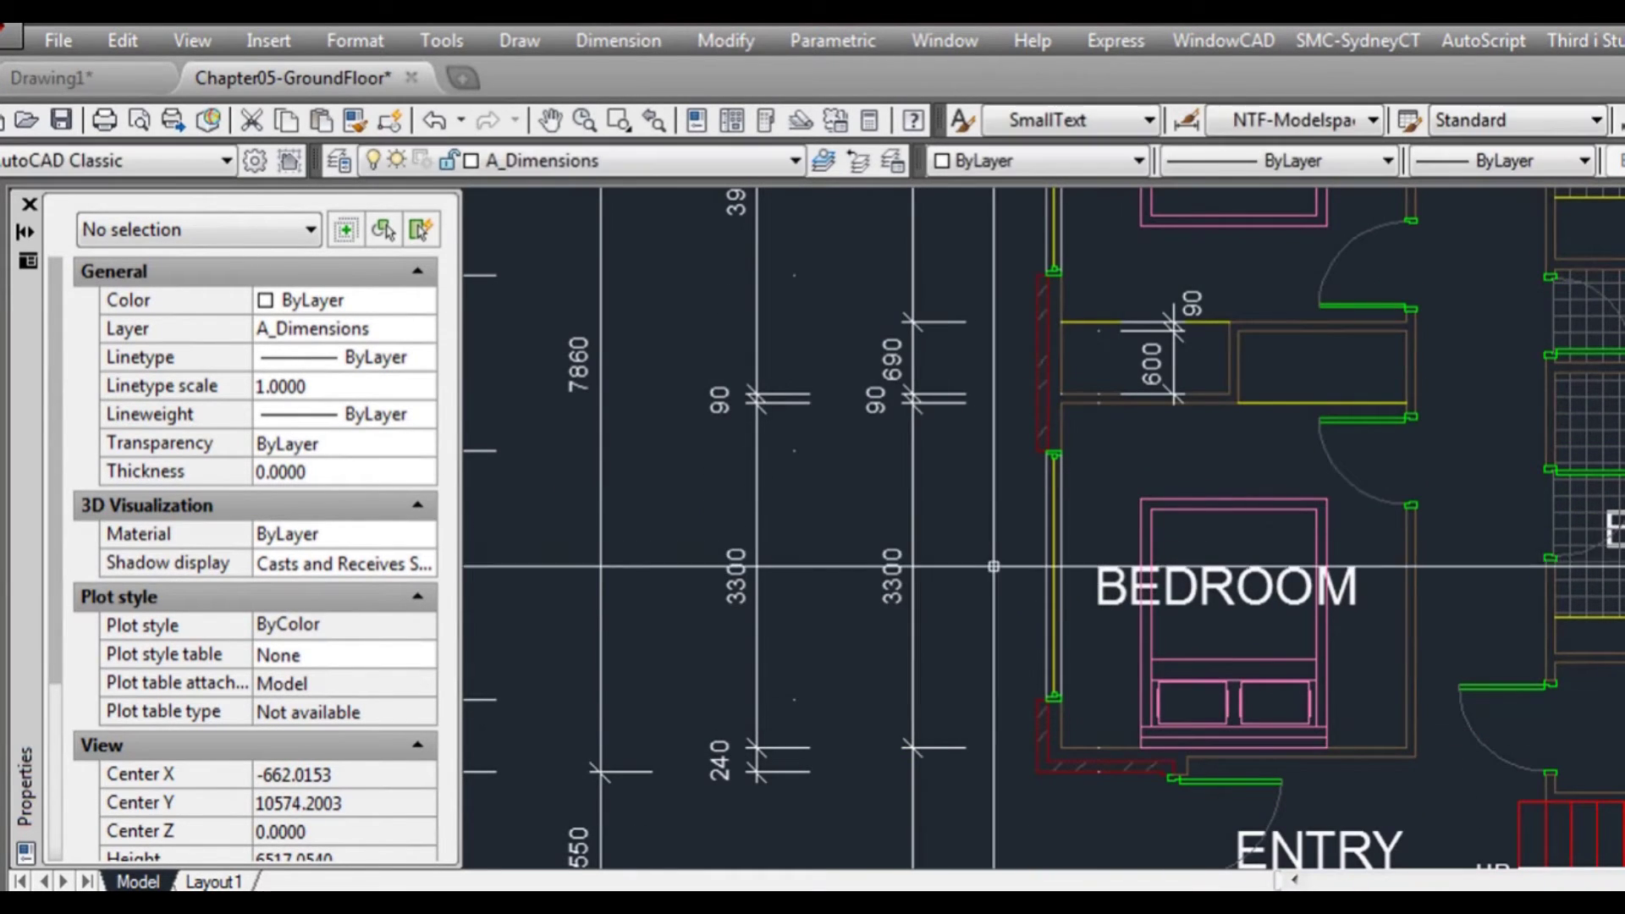
- Delete the leftover vertical guide line of the innermost dimension row
scroll(1007, 507, down, 3)
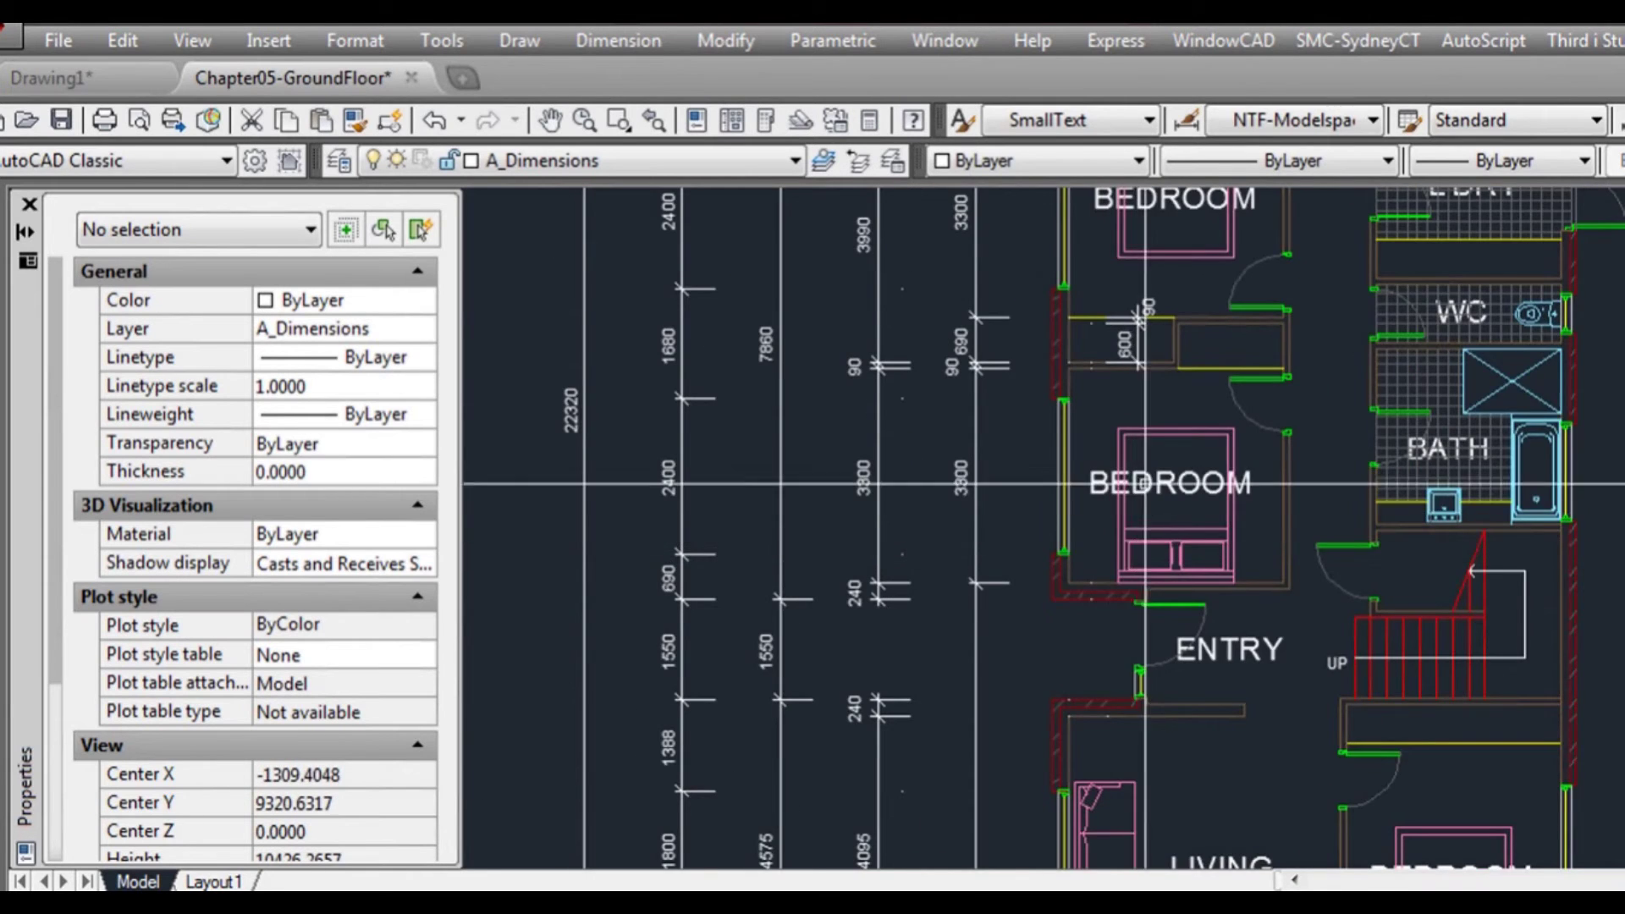
middle_drag(1125, 272, 1124, 427)
scroll(1125, 513, down, 3)
click(1010, 405)
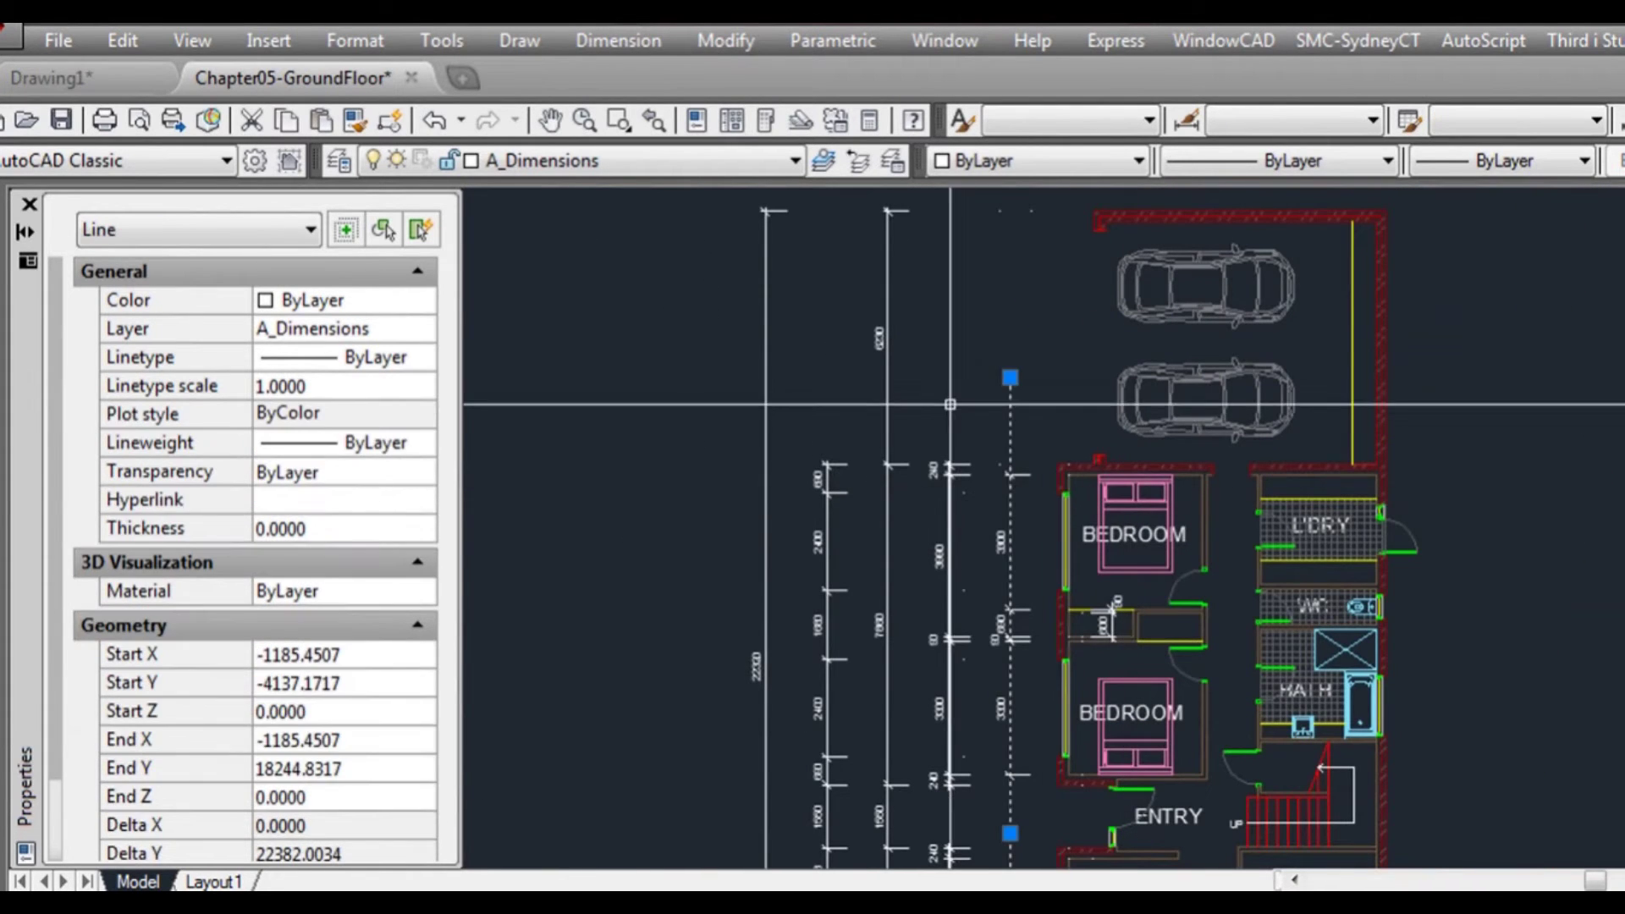
key(Escape)
scroll(1077, 360, down, 3)
scroll(1060, 507, up, 3)
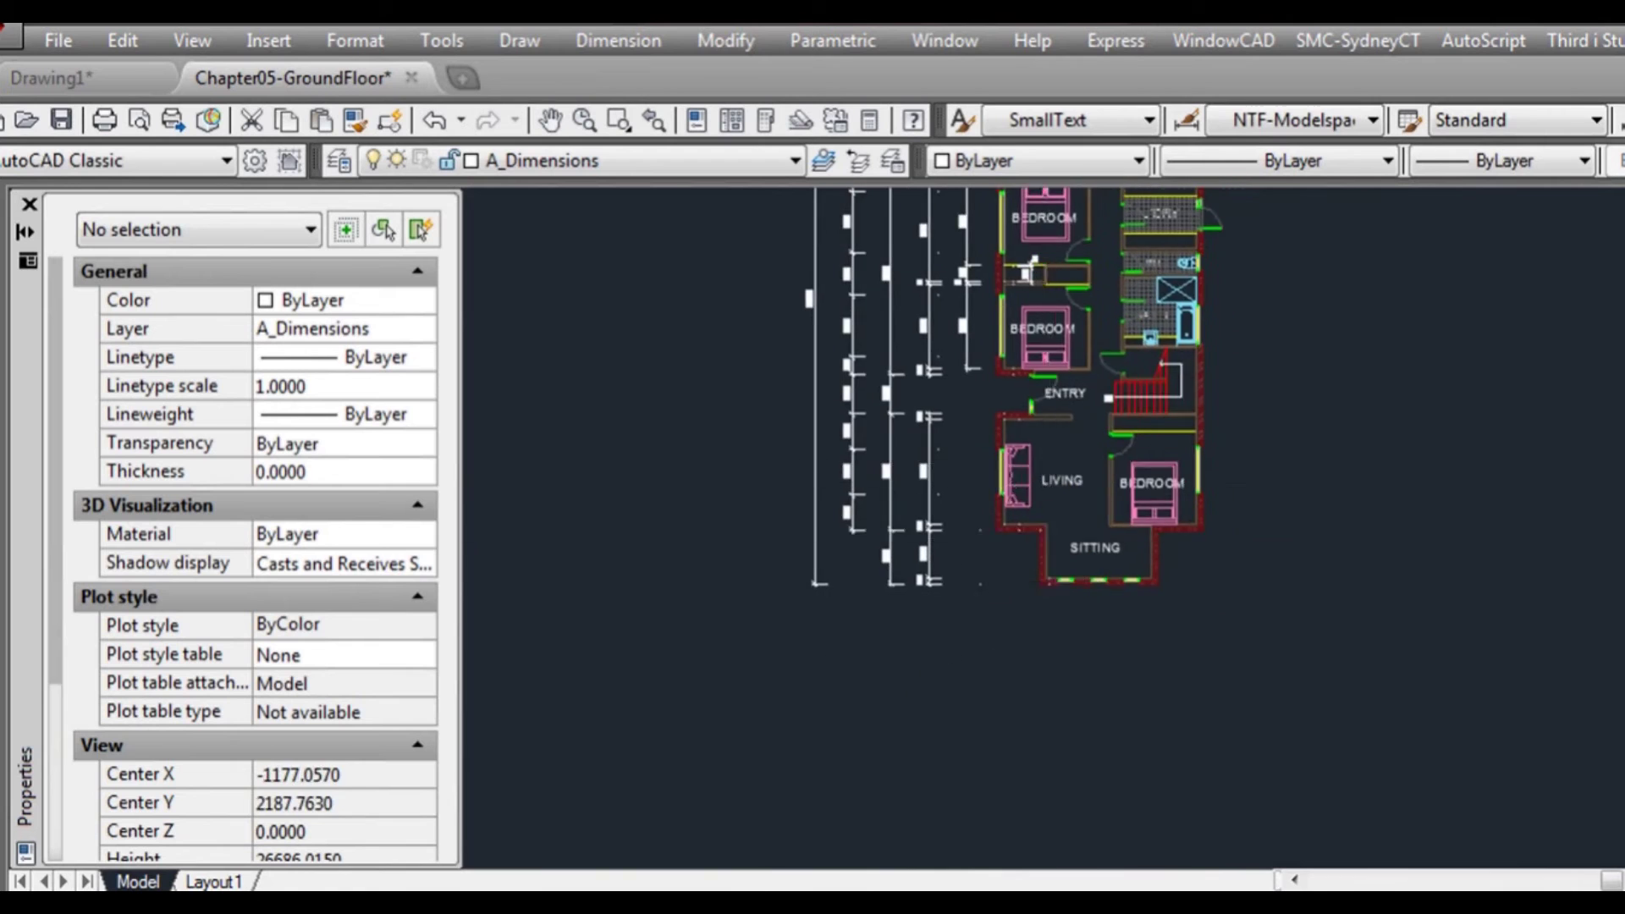
- Dimension the entry recess horizontally, from the outer brick corner to the wall end beside the door frame, just below that wall
middle_drag(1068, 511, 1074, 601)
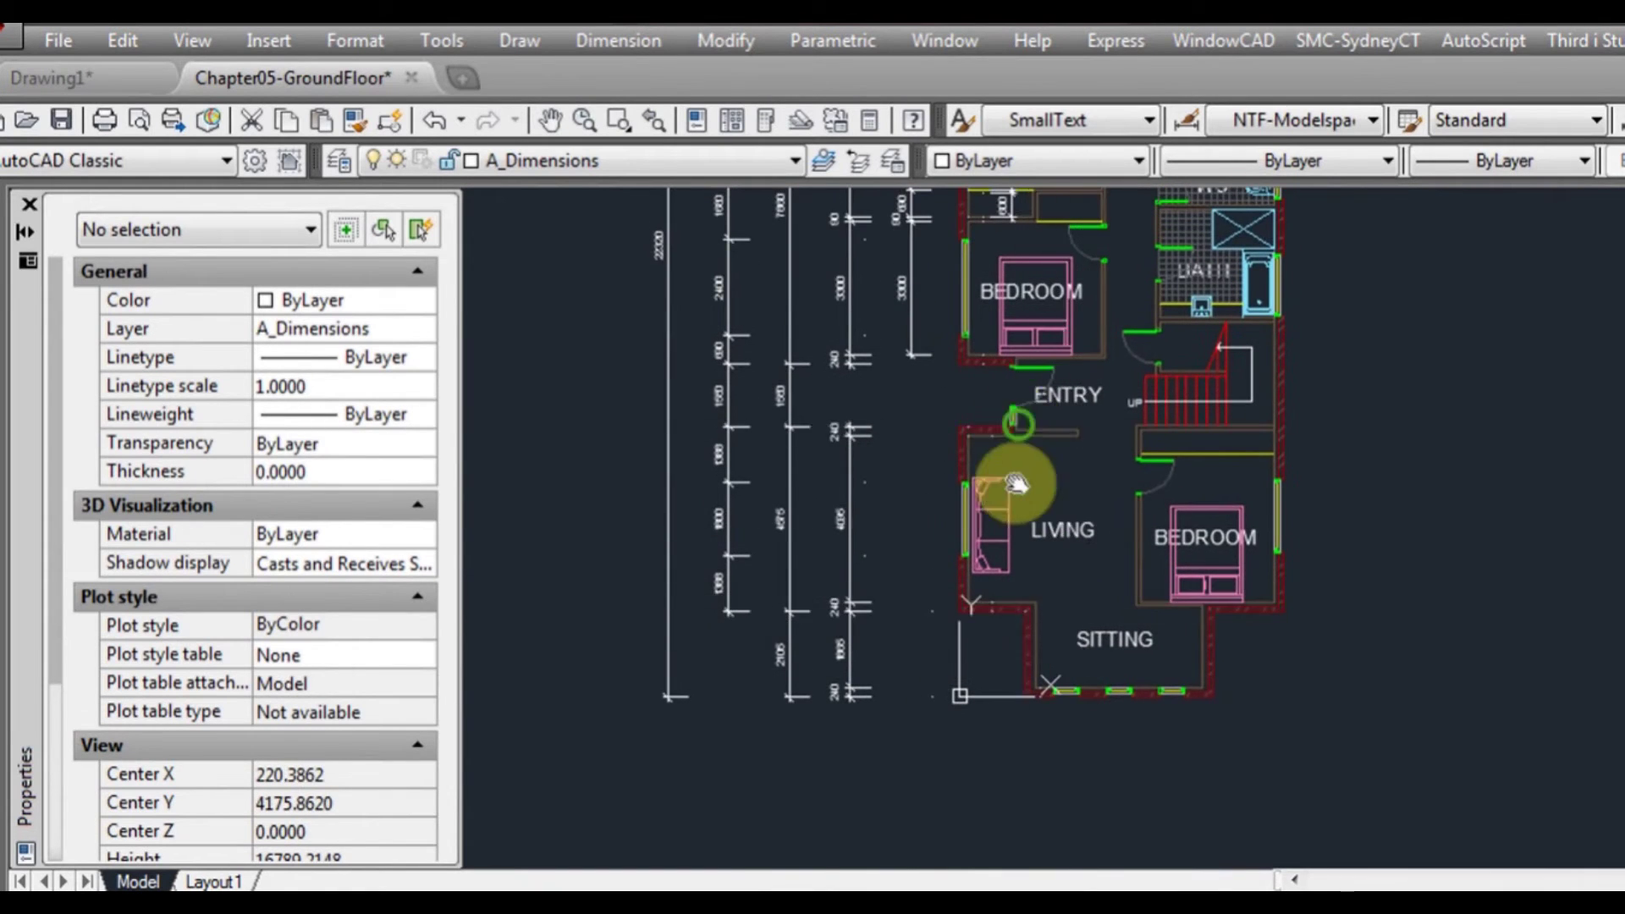
scroll(973, 455, up, 4)
scroll(1016, 479, up, 2)
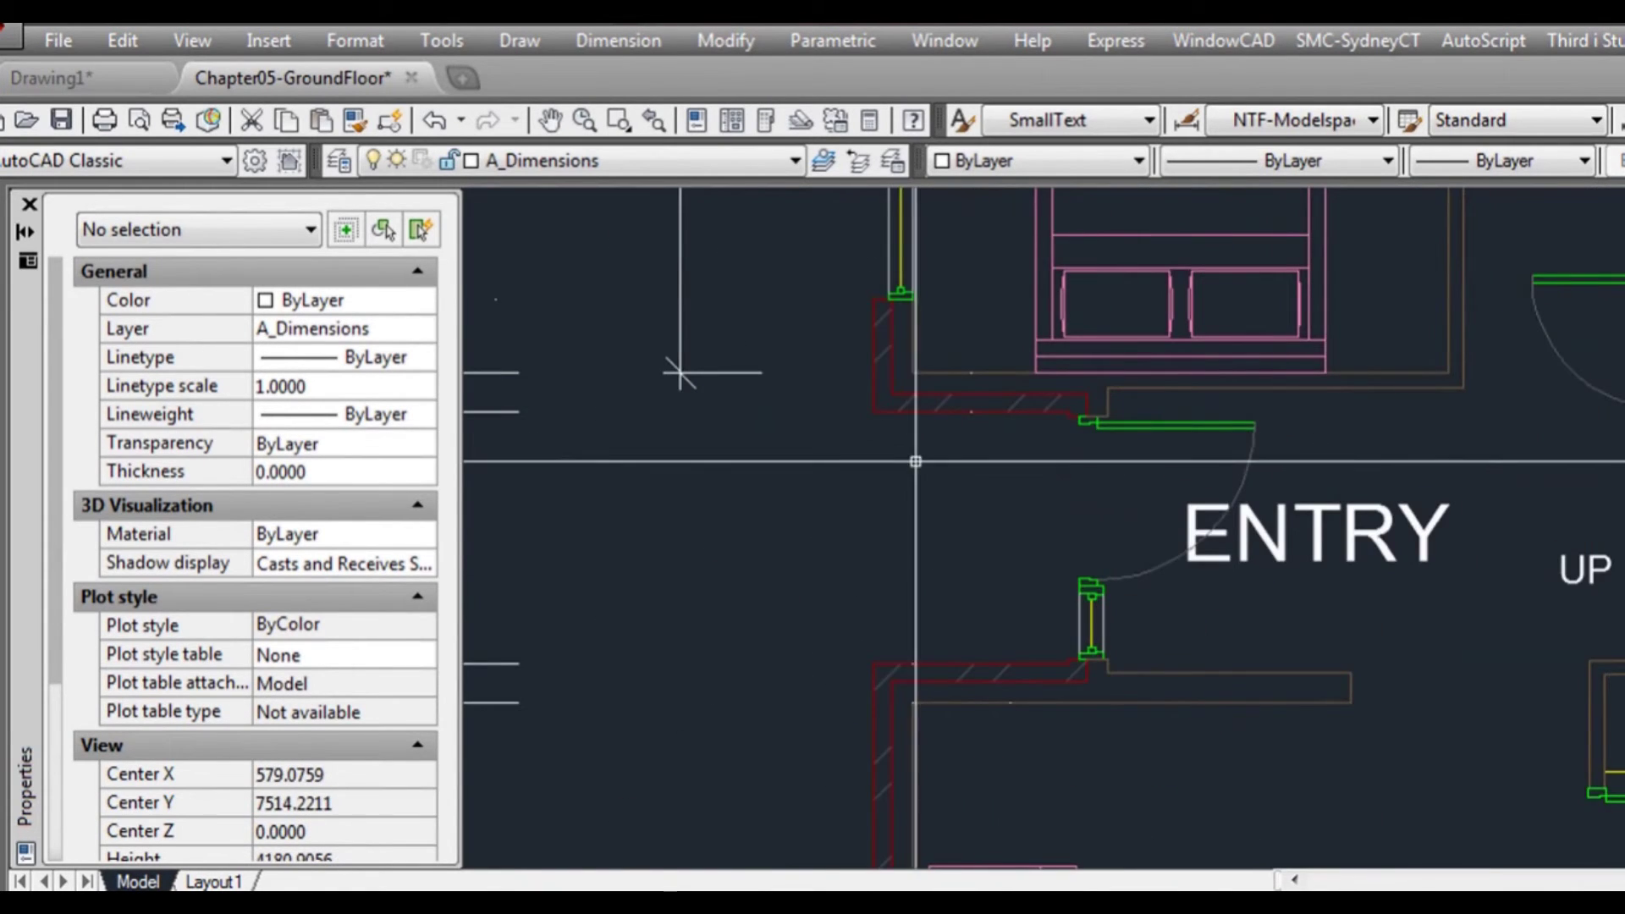
scroll(1049, 414, up, 3)
scroll(1101, 418, up, 3)
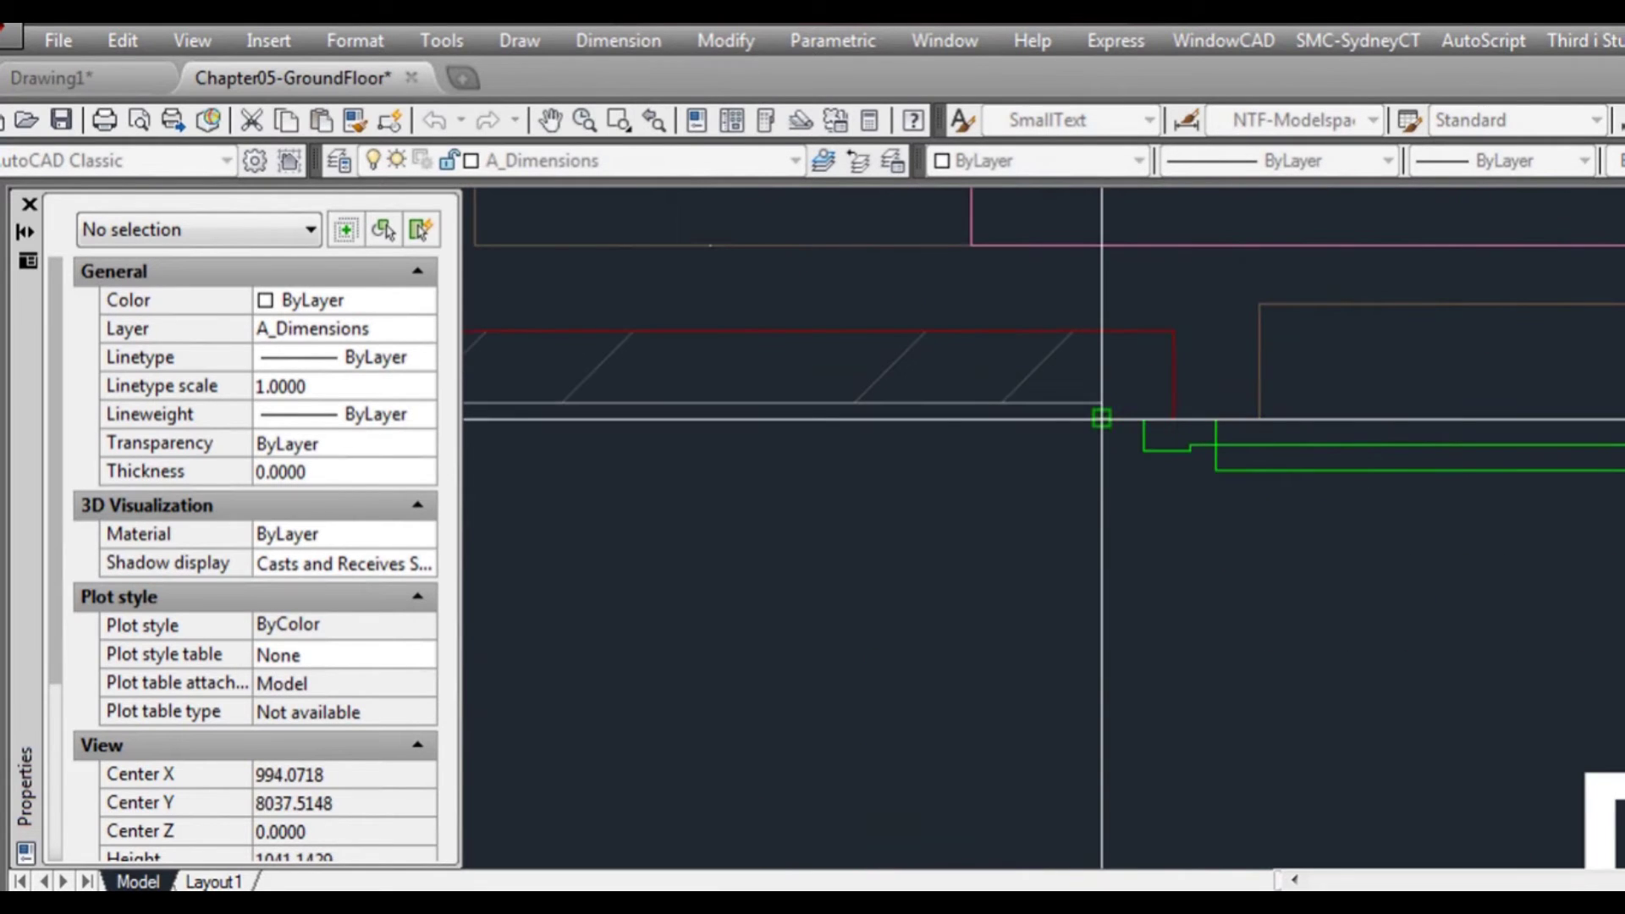
scroll(1102, 406, down, 3)
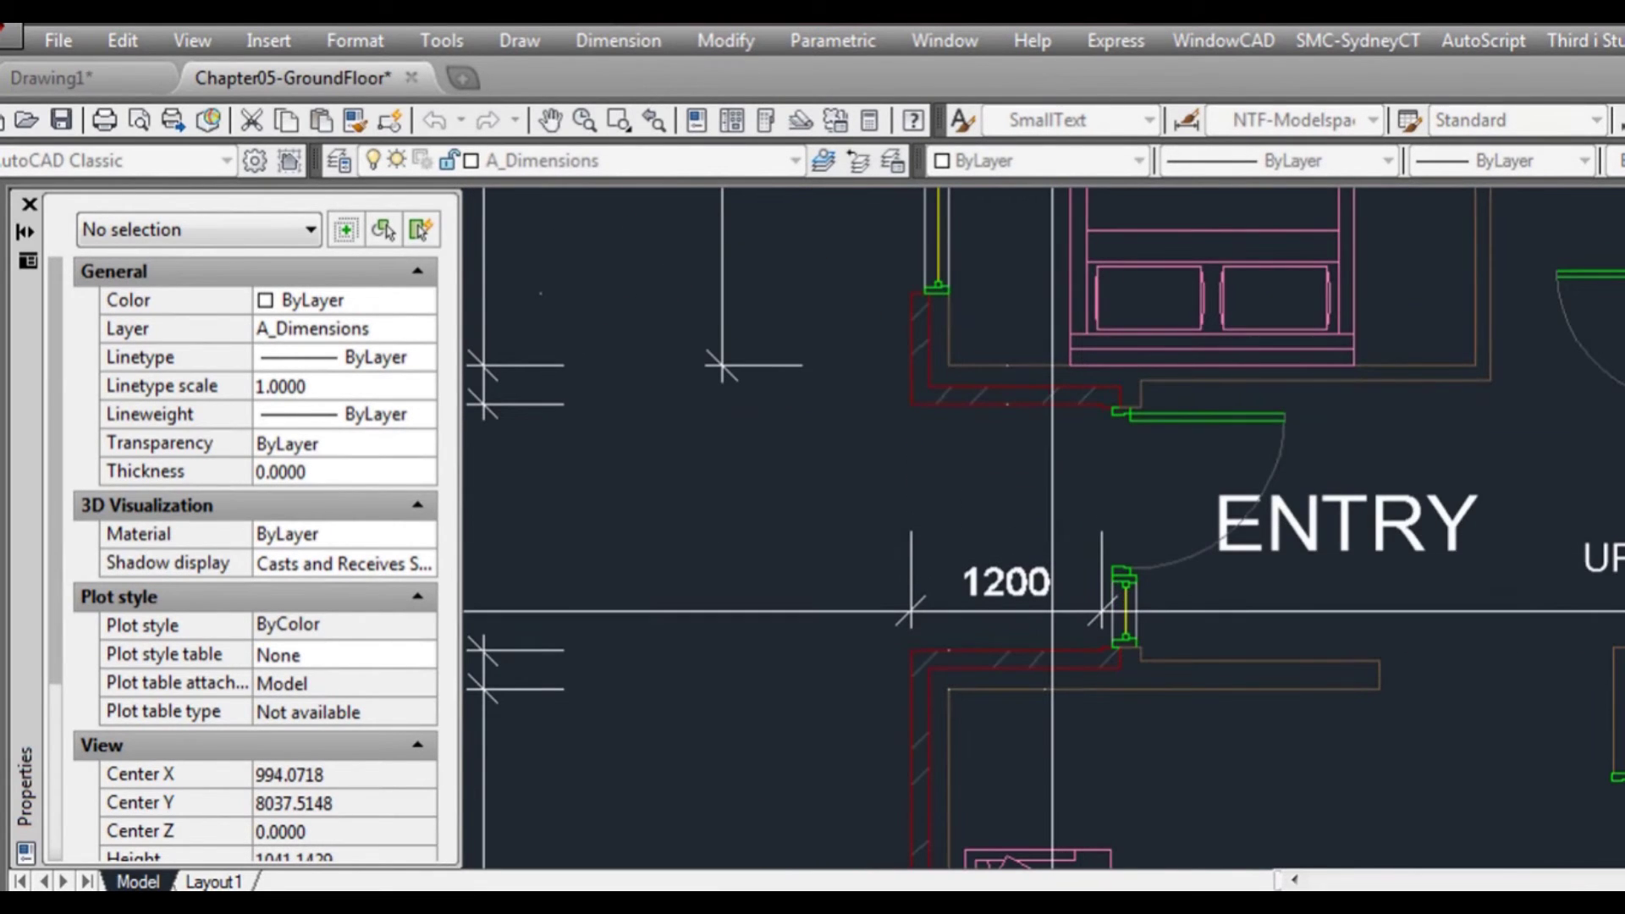
scroll(1039, 489, down, 5)
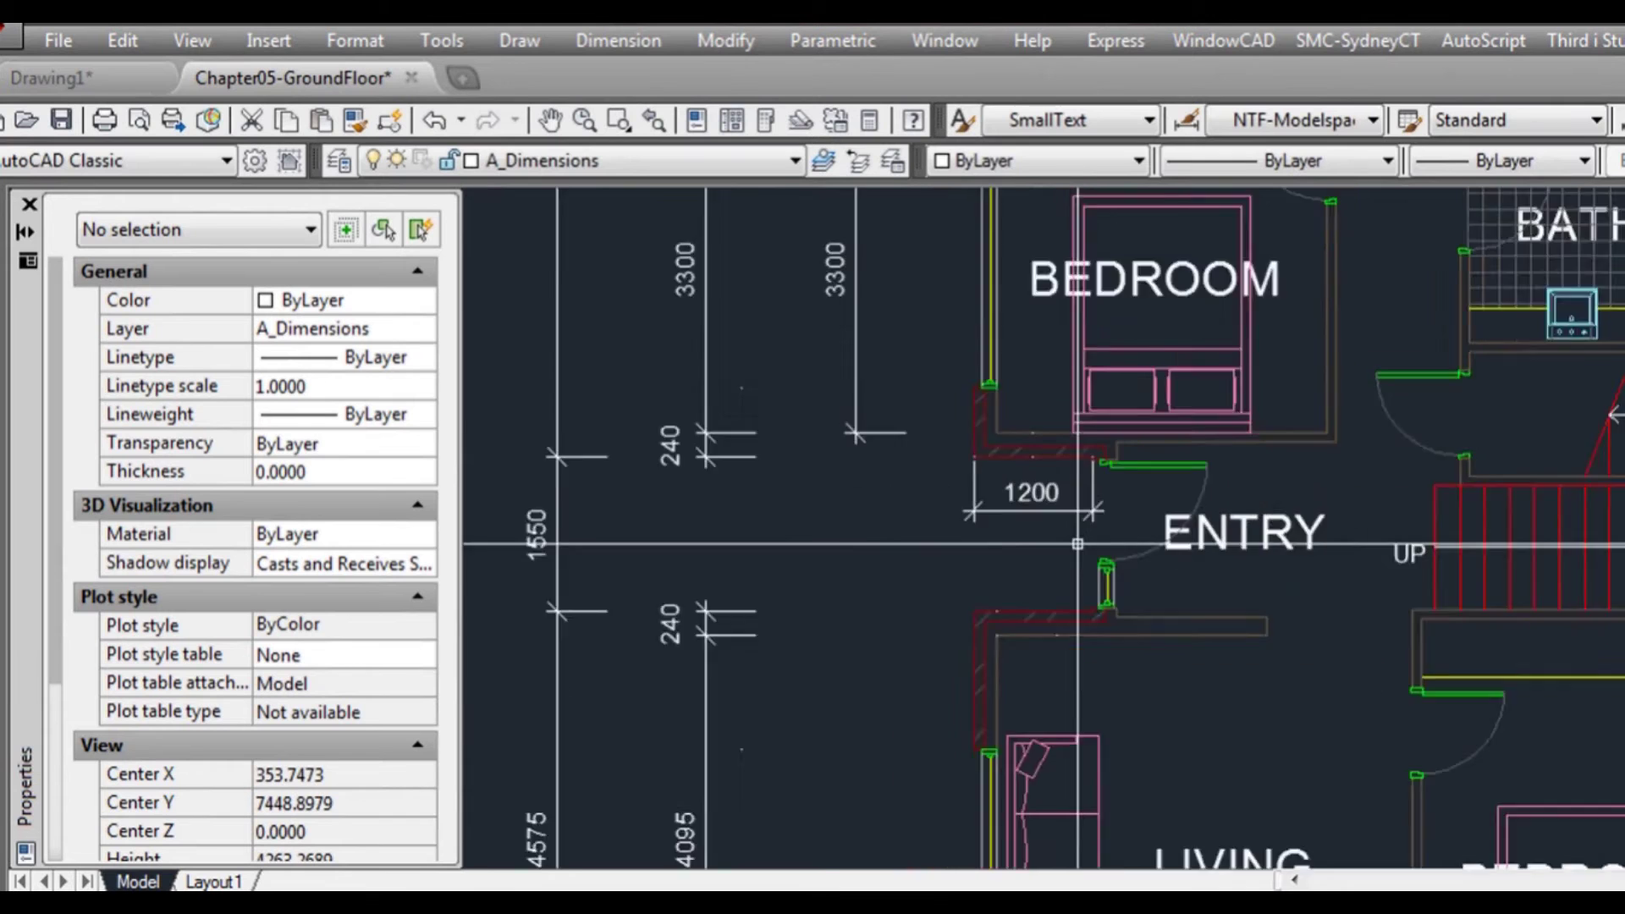
click(1171, 528)
- Draw a horizontal guide line above the garage and offset it upward to make a stack of four evenly spaced lines
middle_drag(1170, 527, 1053, 513)
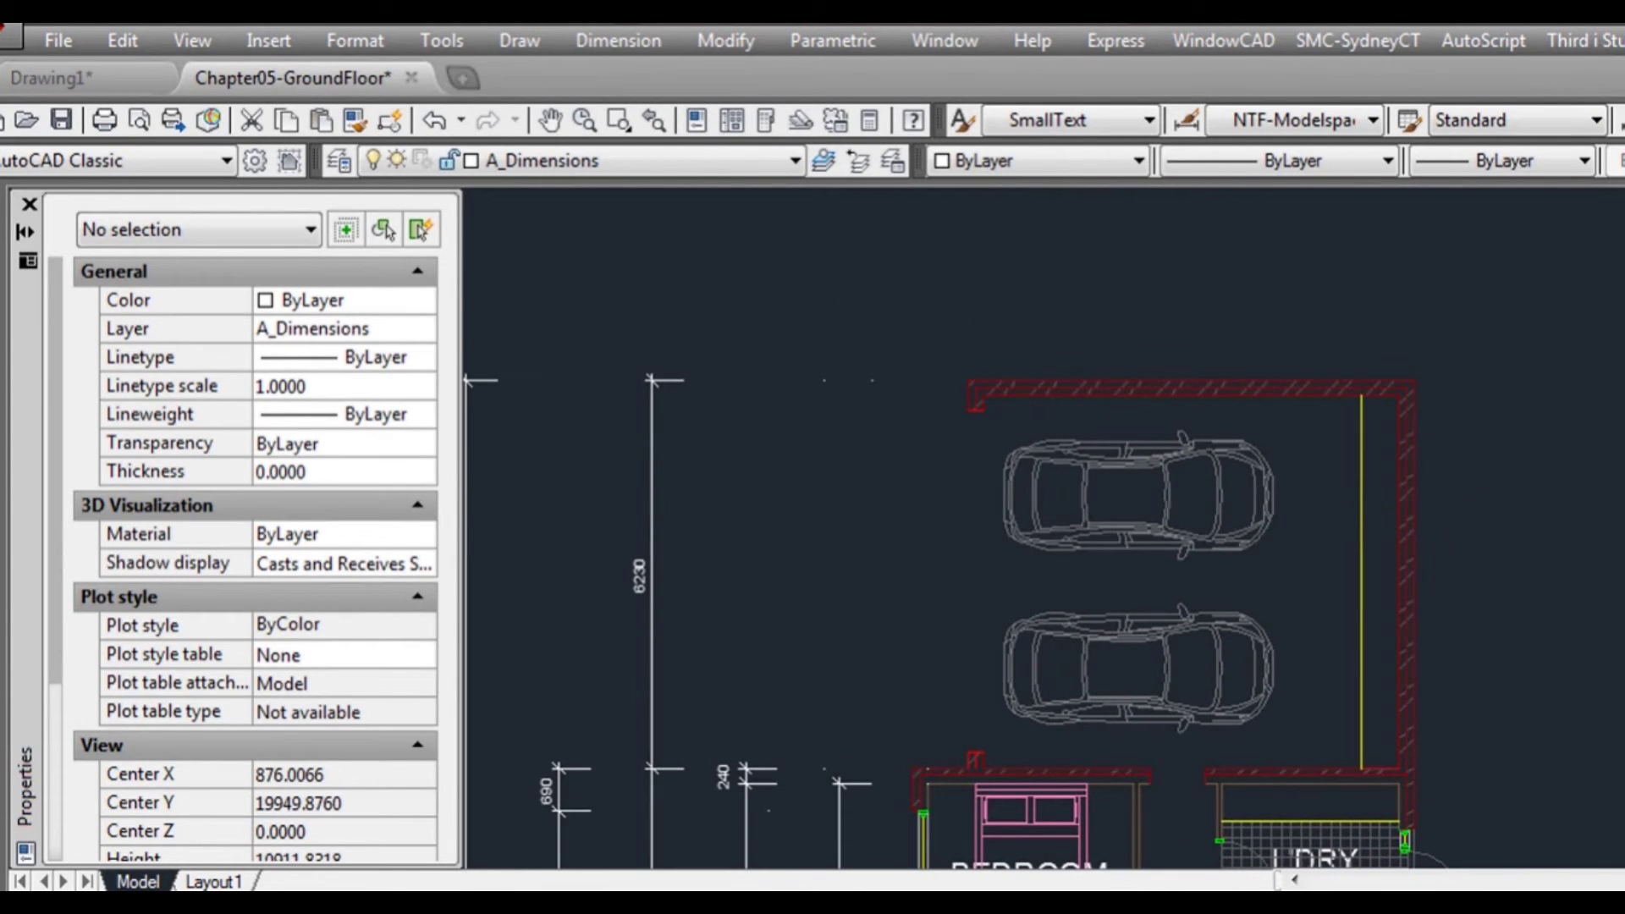
scroll(755, 294, down, 2)
click(754, 289)
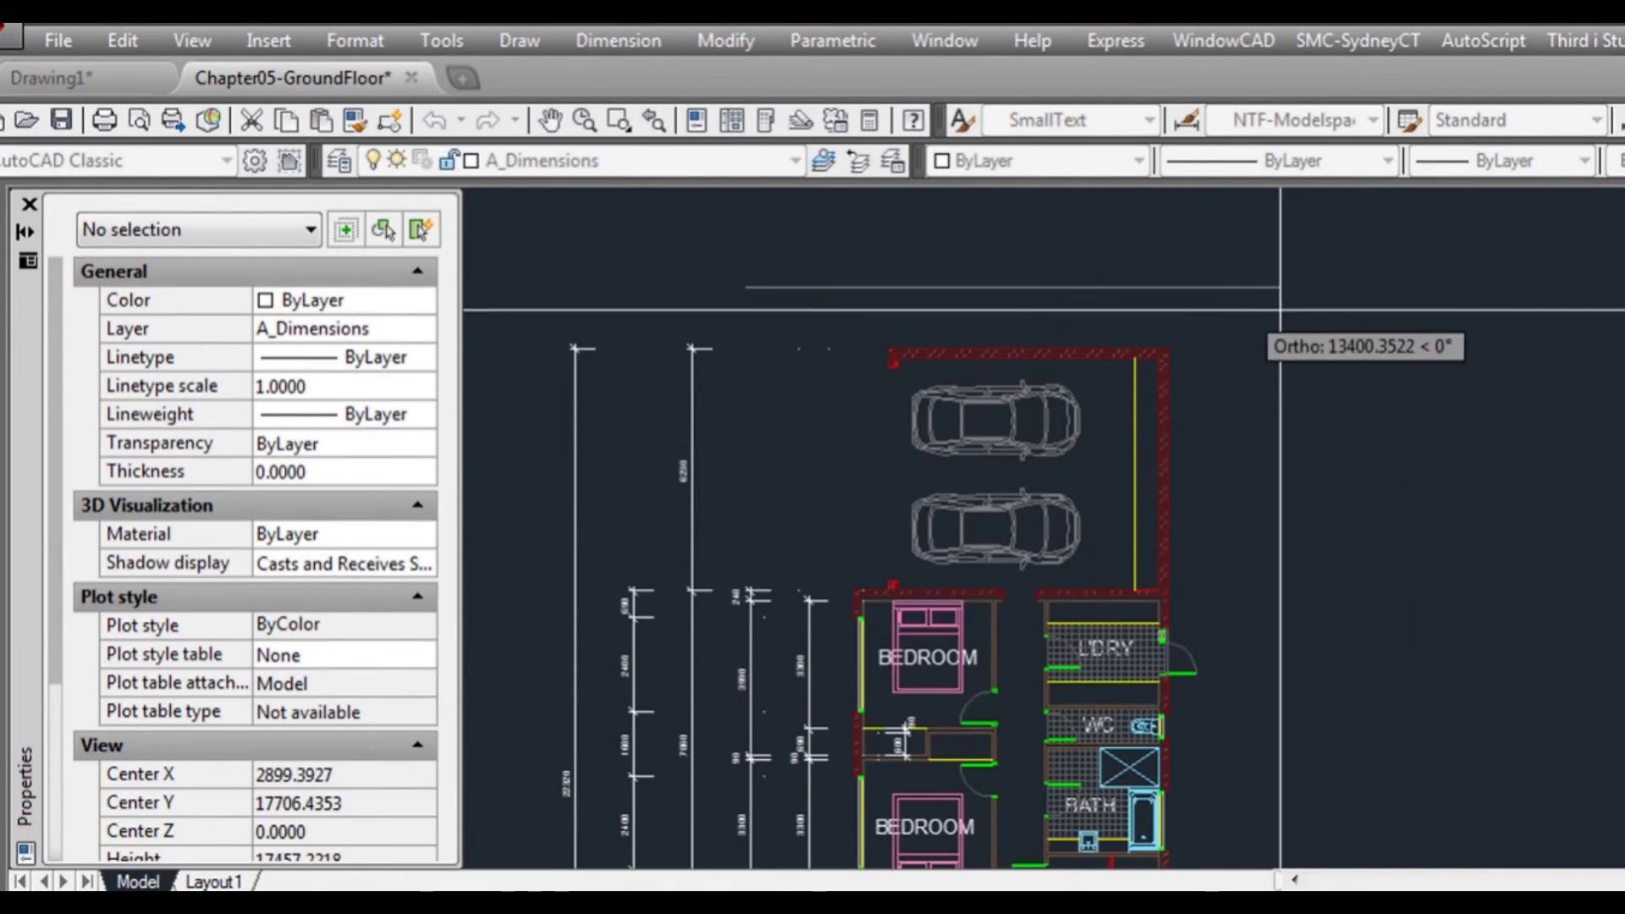
click(1365, 322)
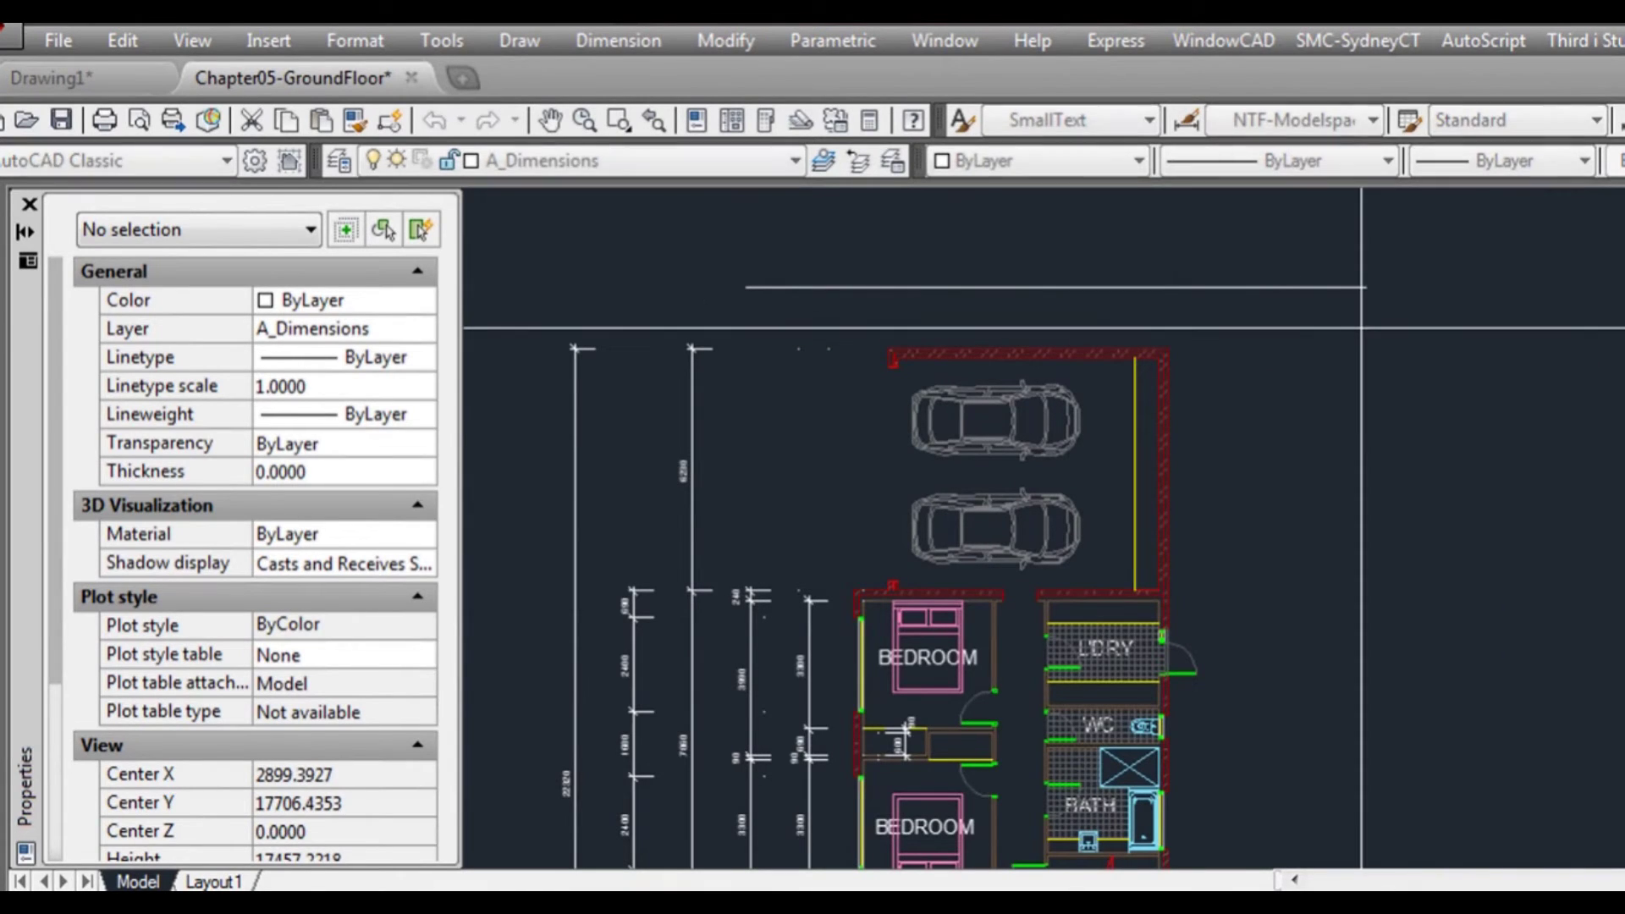
click(1308, 246)
middle_drag(1304, 237, 1312, 355)
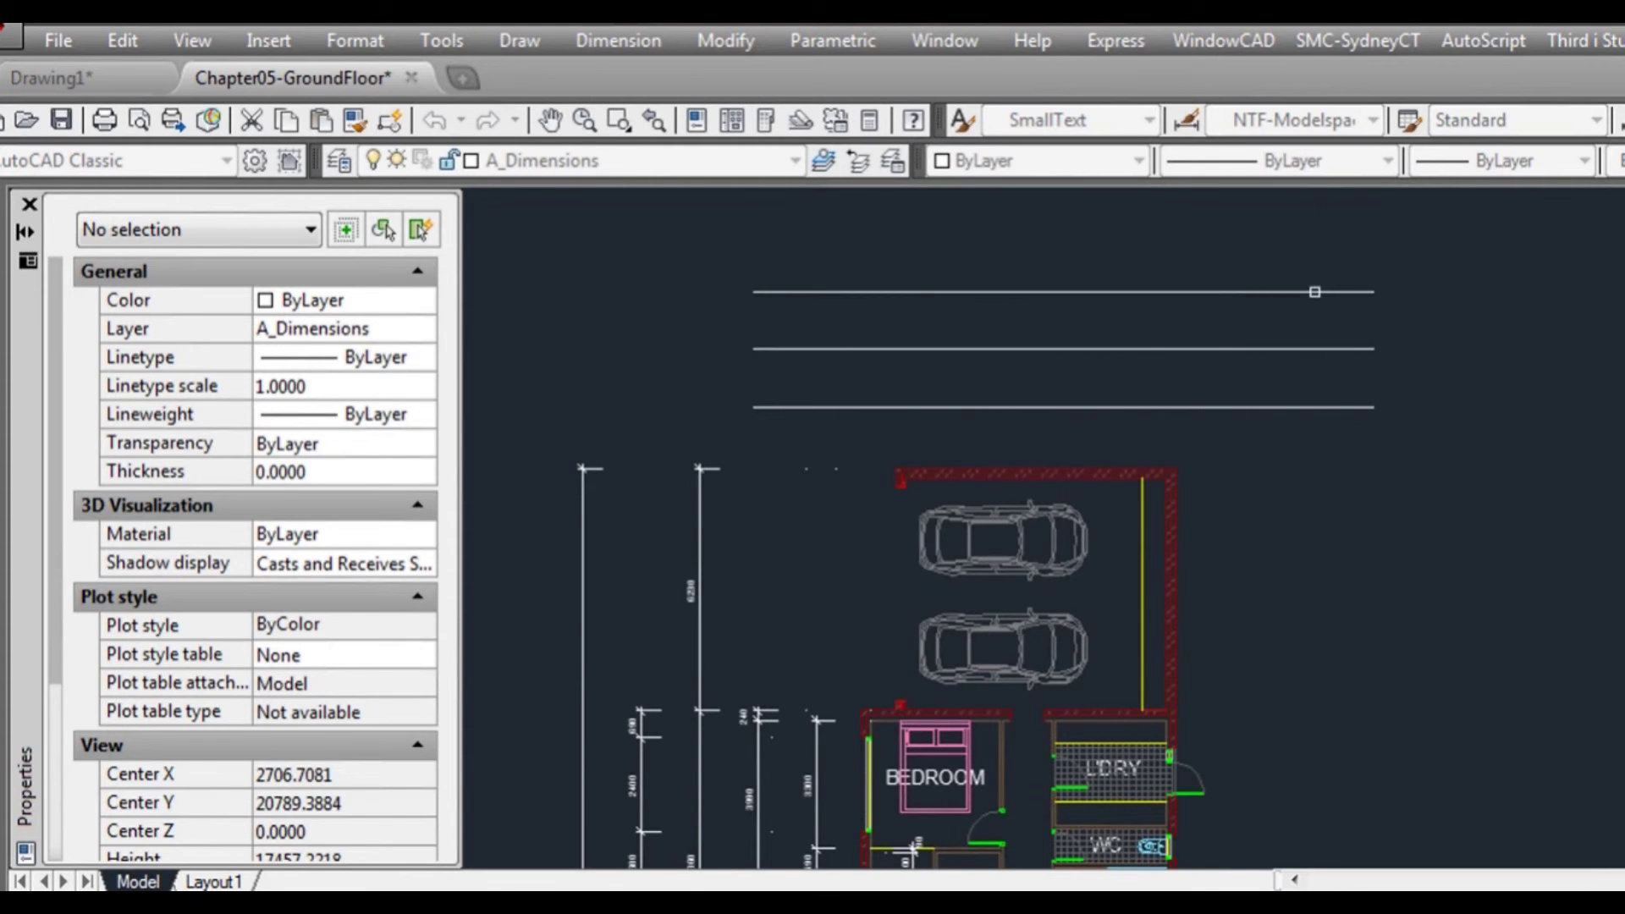
key(Escape)
- Add a linear dimension across the garage's short left wall return, placed on the lowest guide line
scroll(923, 508, up, 3)
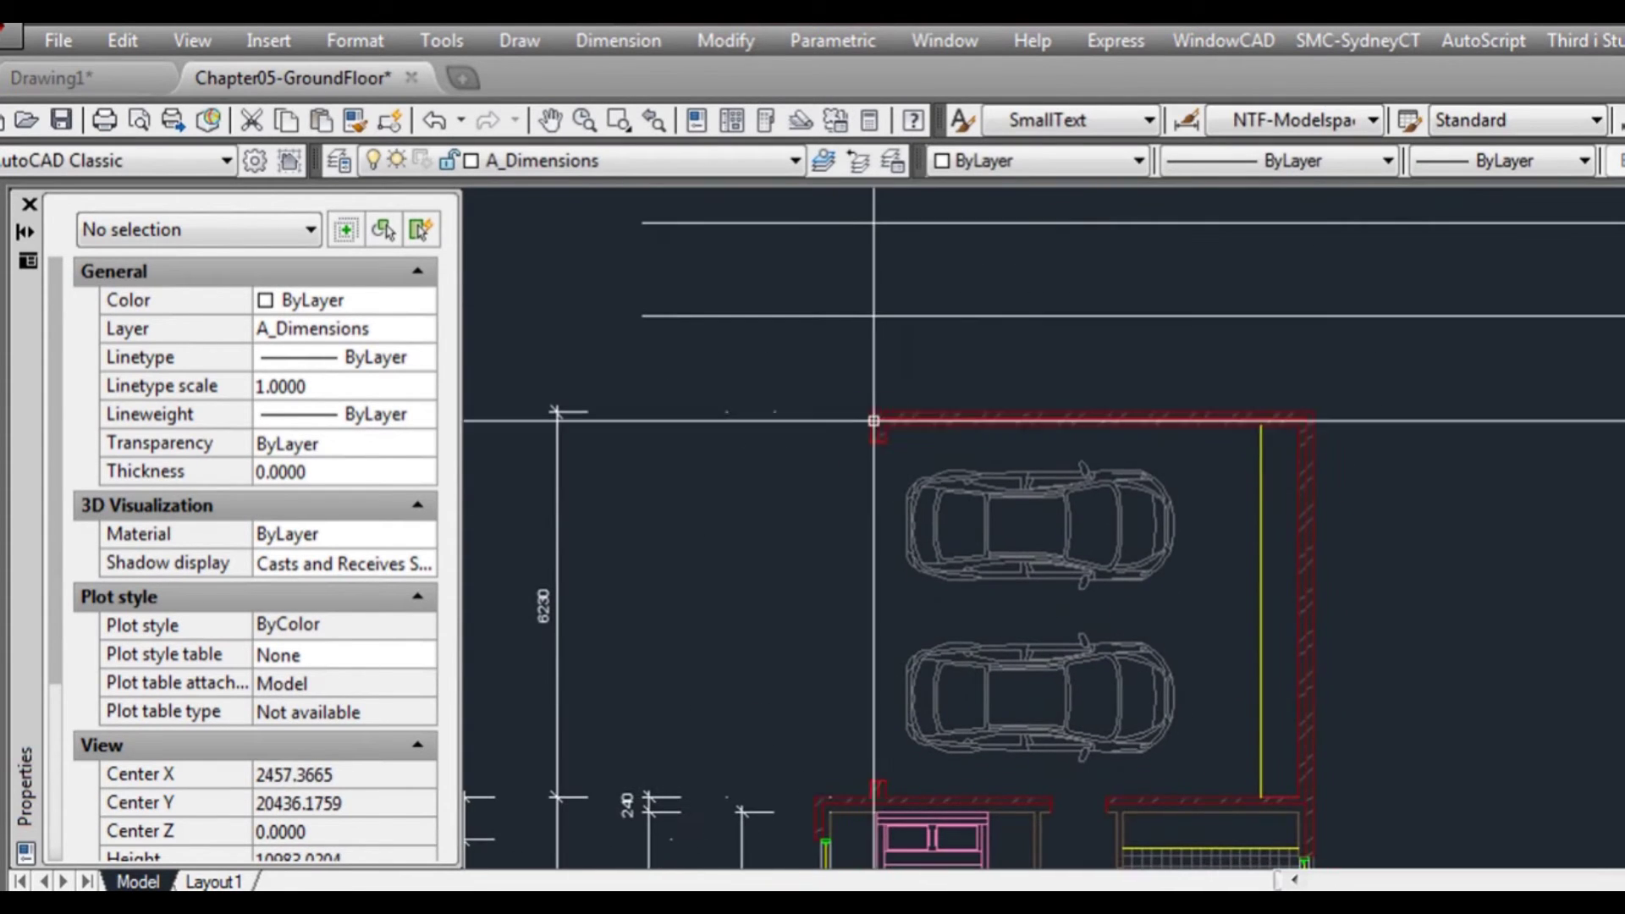
text(dd)
key(space)
scroll(872, 436, up, 4)
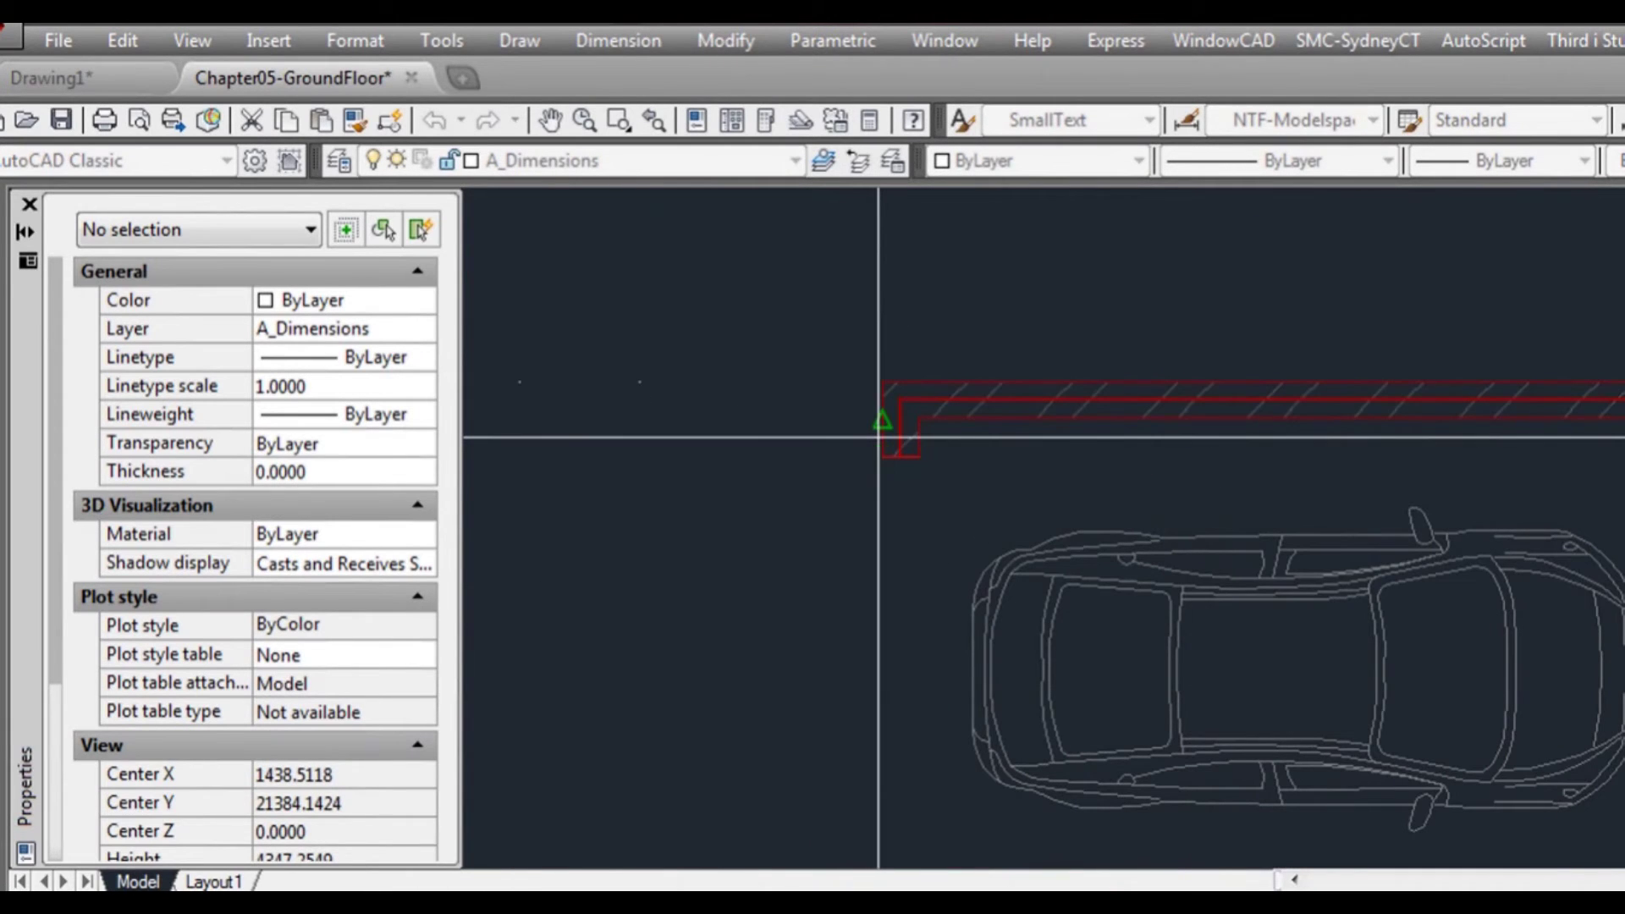
scroll(885, 436, up, 4)
click(925, 410)
scroll(927, 426, down, 4)
middle_drag(980, 298, 967, 544)
scroll(974, 532, up, 2)
scroll(966, 494, down, 2)
middle_drag(980, 489, 1025, 557)
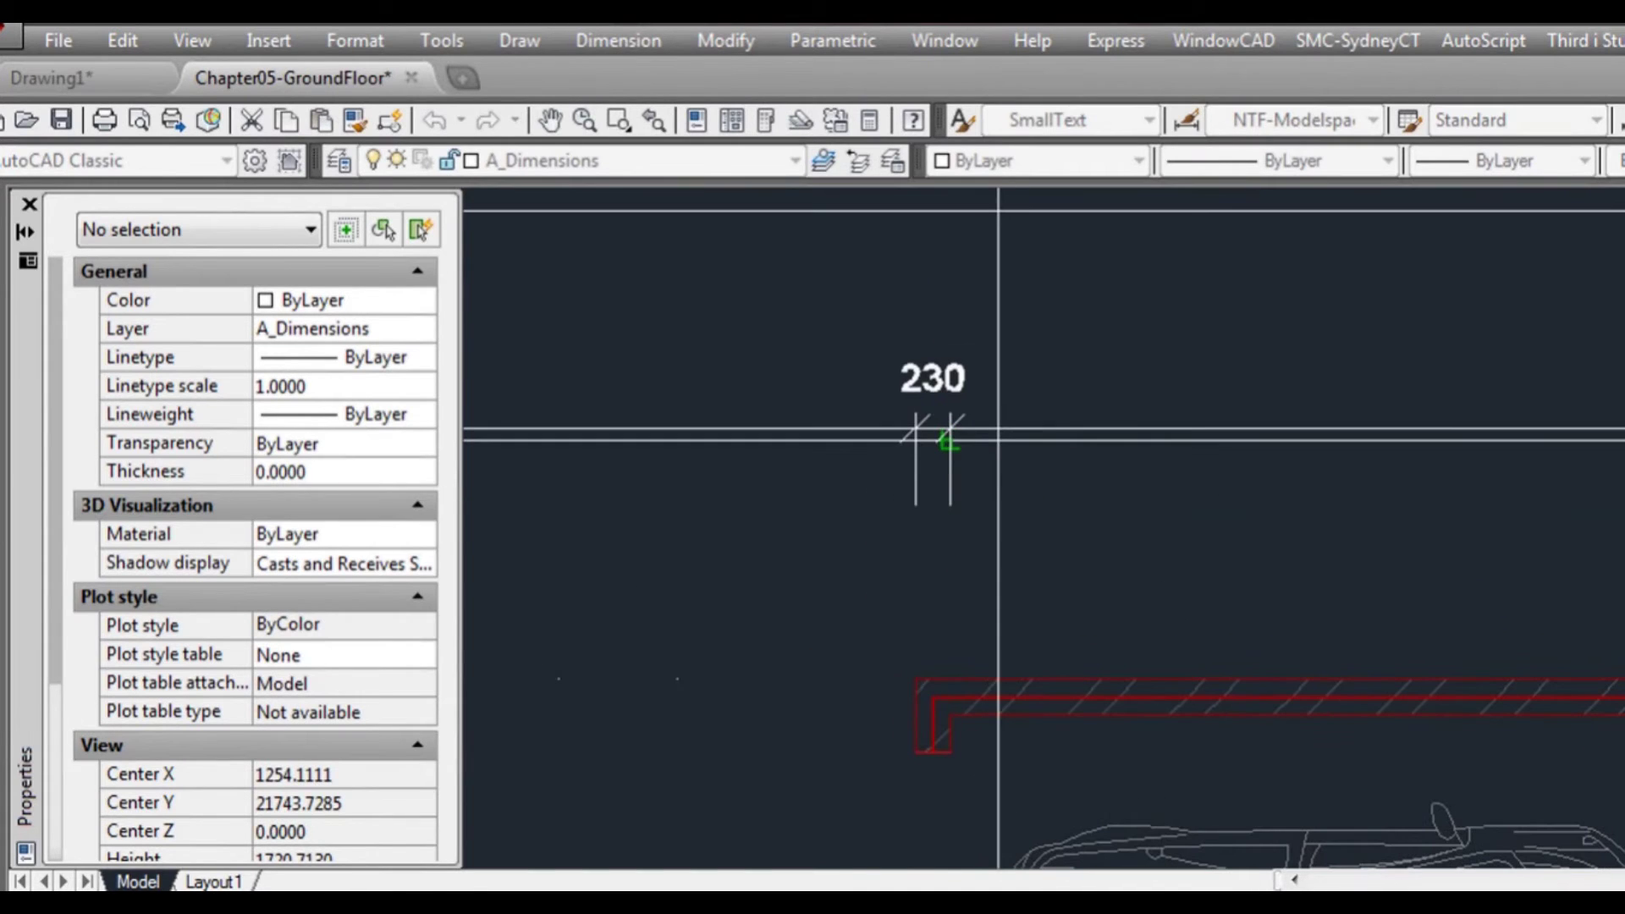
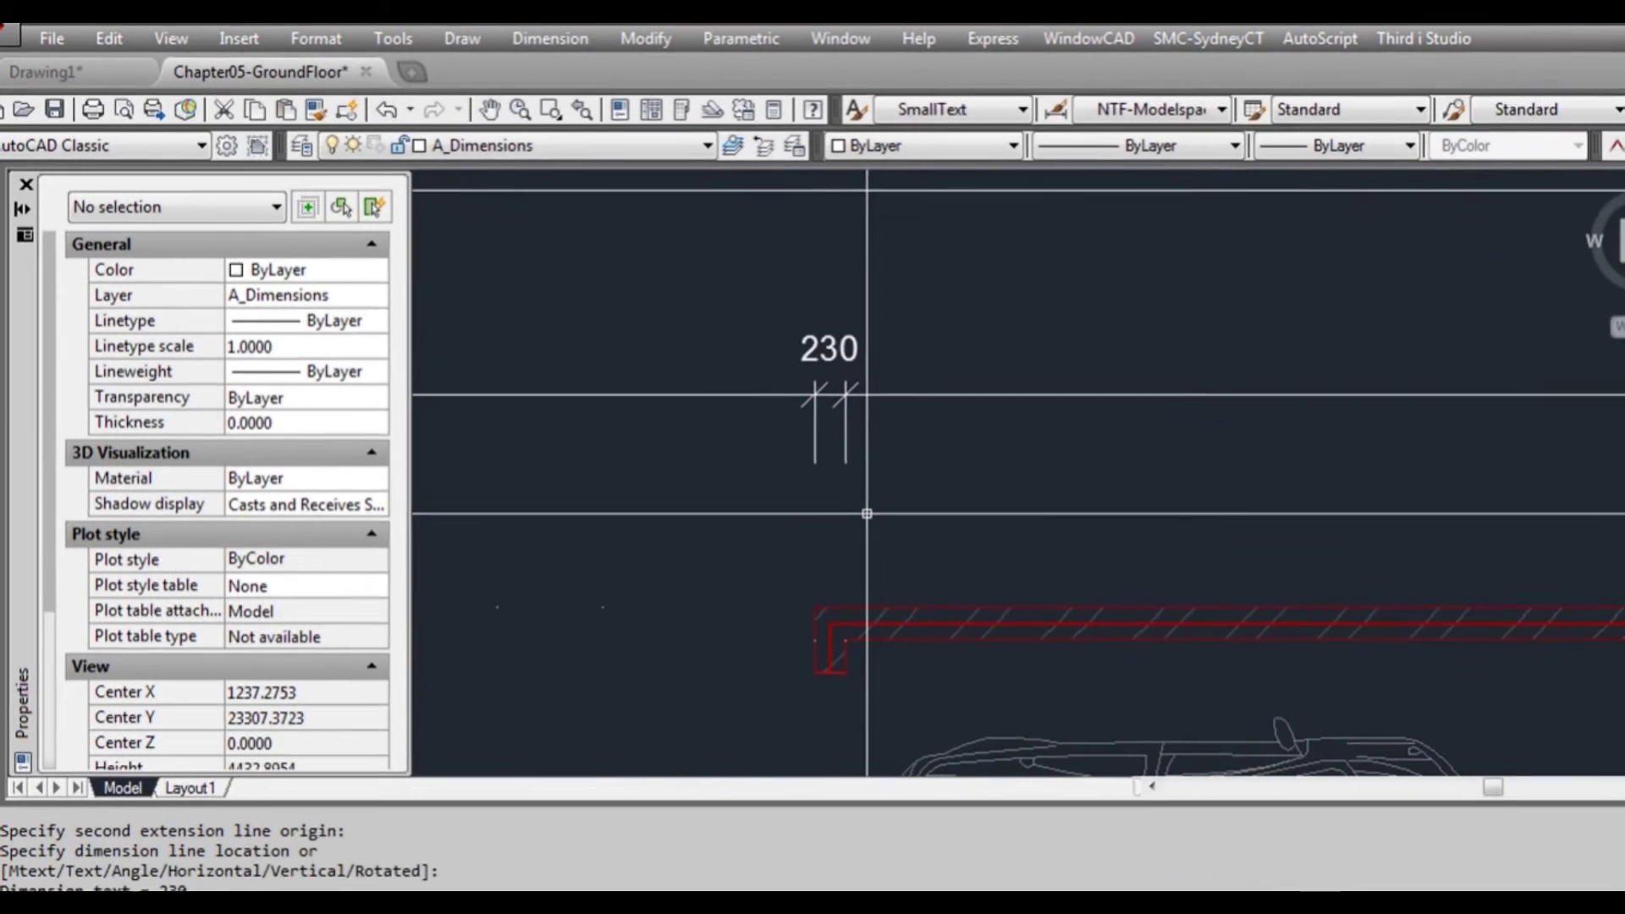
click(997, 629)
- Dimension the garage's inside width between its side walls on the same lowest guide line
key(Return)
click(810, 615)
middle_drag(1236, 636, 1052, 609)
click(1529, 587)
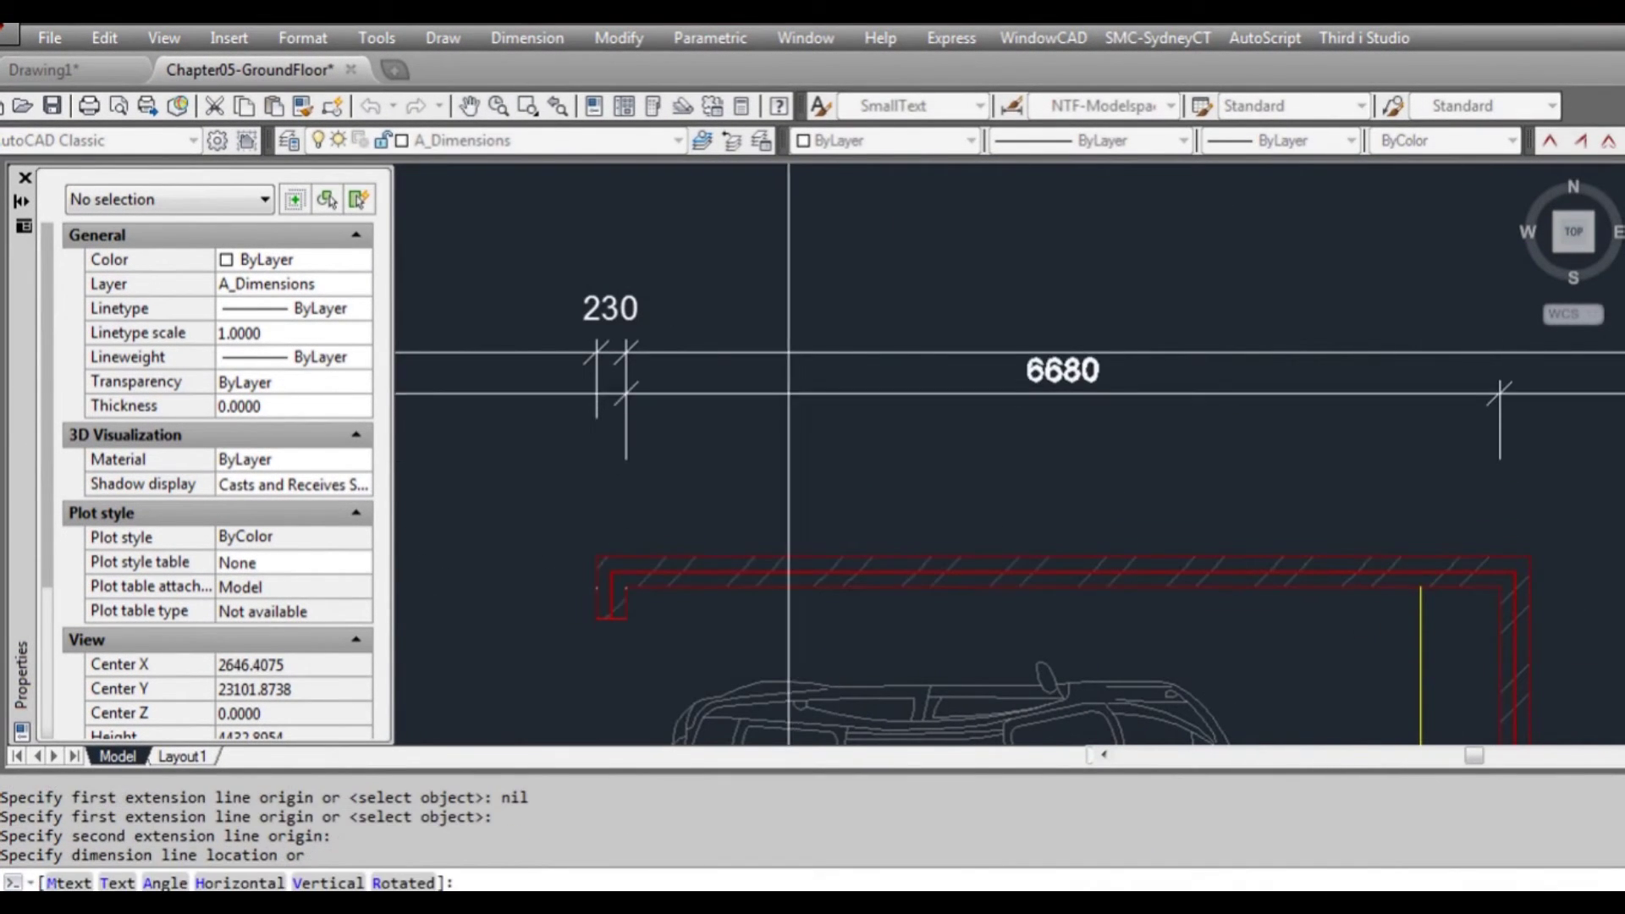
click(771, 354)
- Dimension the thickness of the garage's right brick wall in line with the inside width dimension
middle_drag(1205, 407, 922, 370)
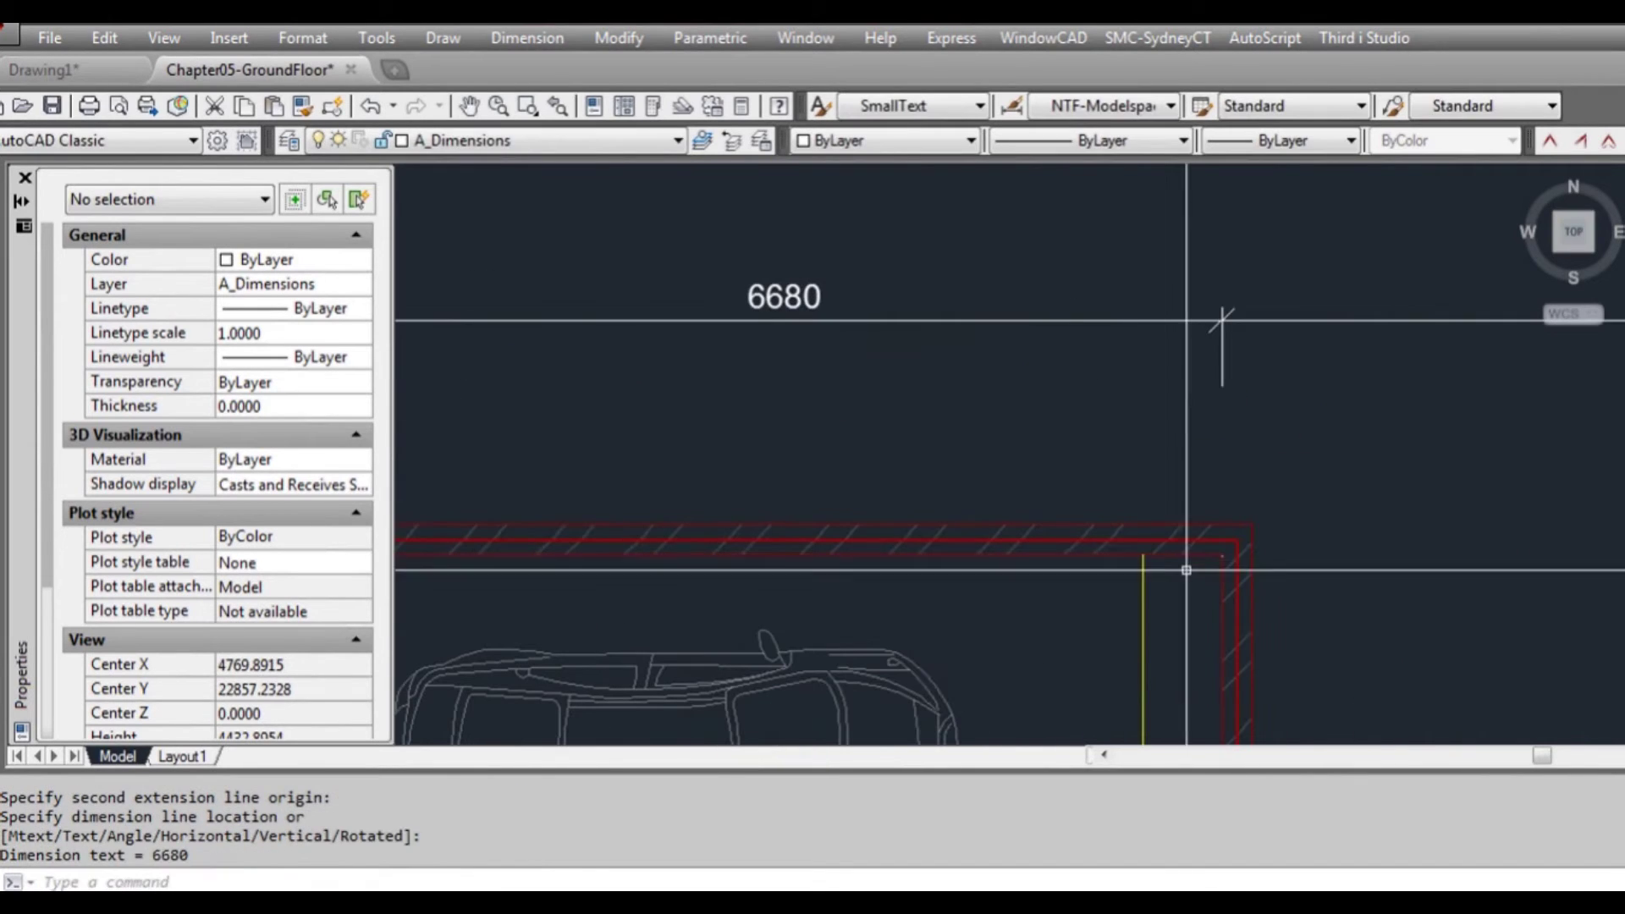
key(Return)
click(1224, 557)
click(1252, 527)
click(1238, 321)
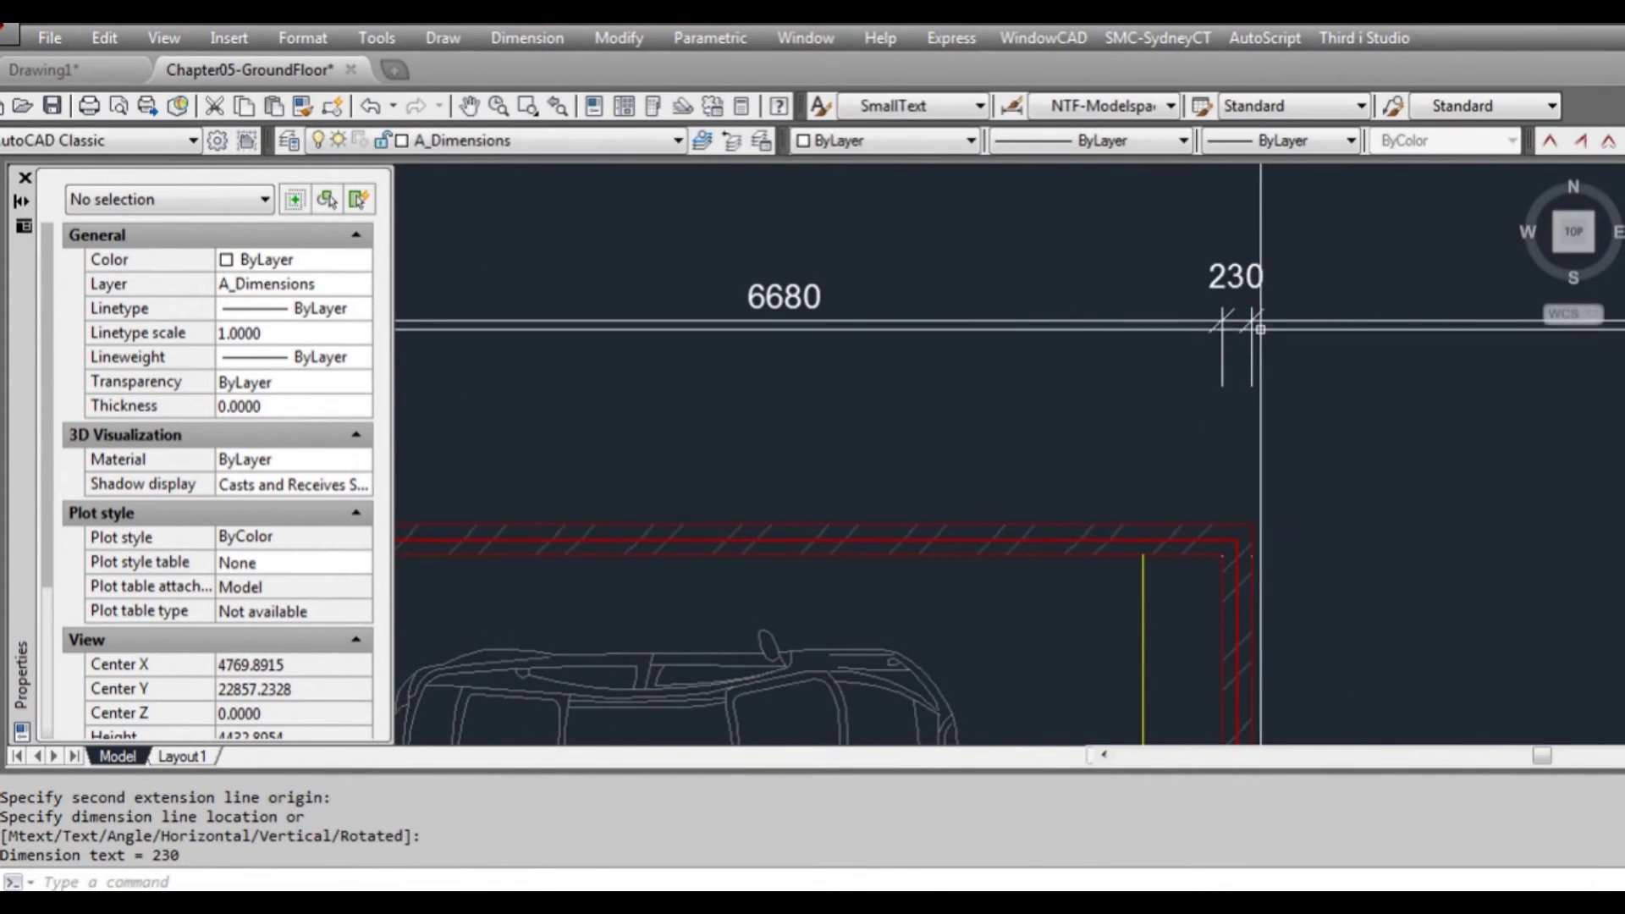
- Dimension the horizontal setback from the upper bedroom's outer brick corner to the garage's left wall return on the lowest guide line
scroll(1251, 364, down, 4)
middle_drag(1250, 437, 1136, 343)
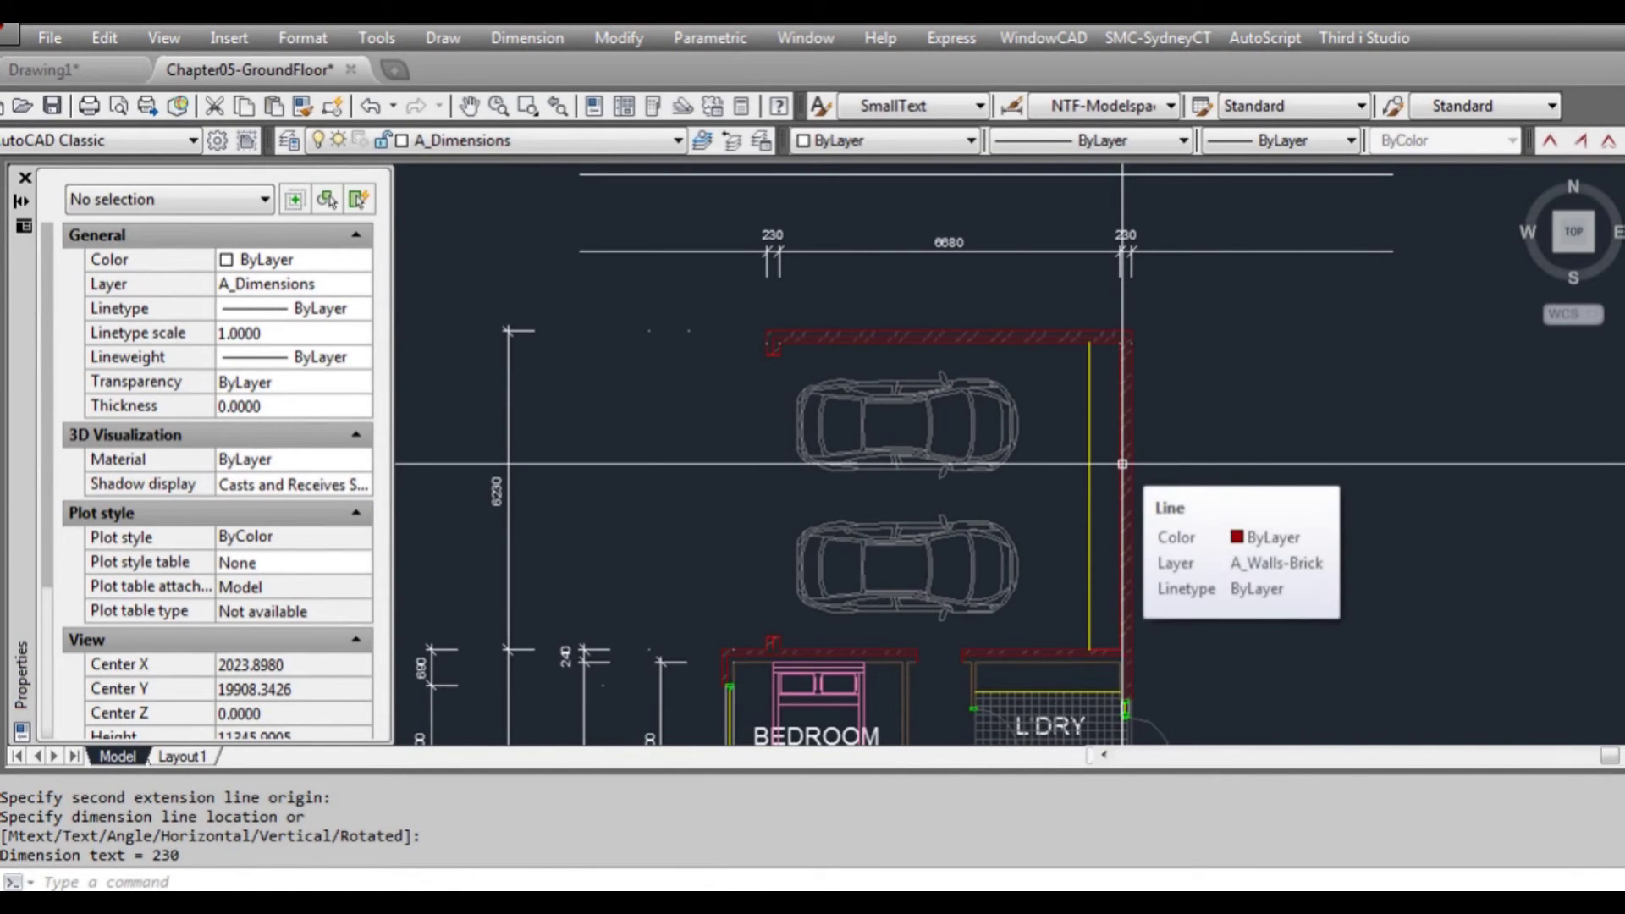
scroll(775, 596, up, 6)
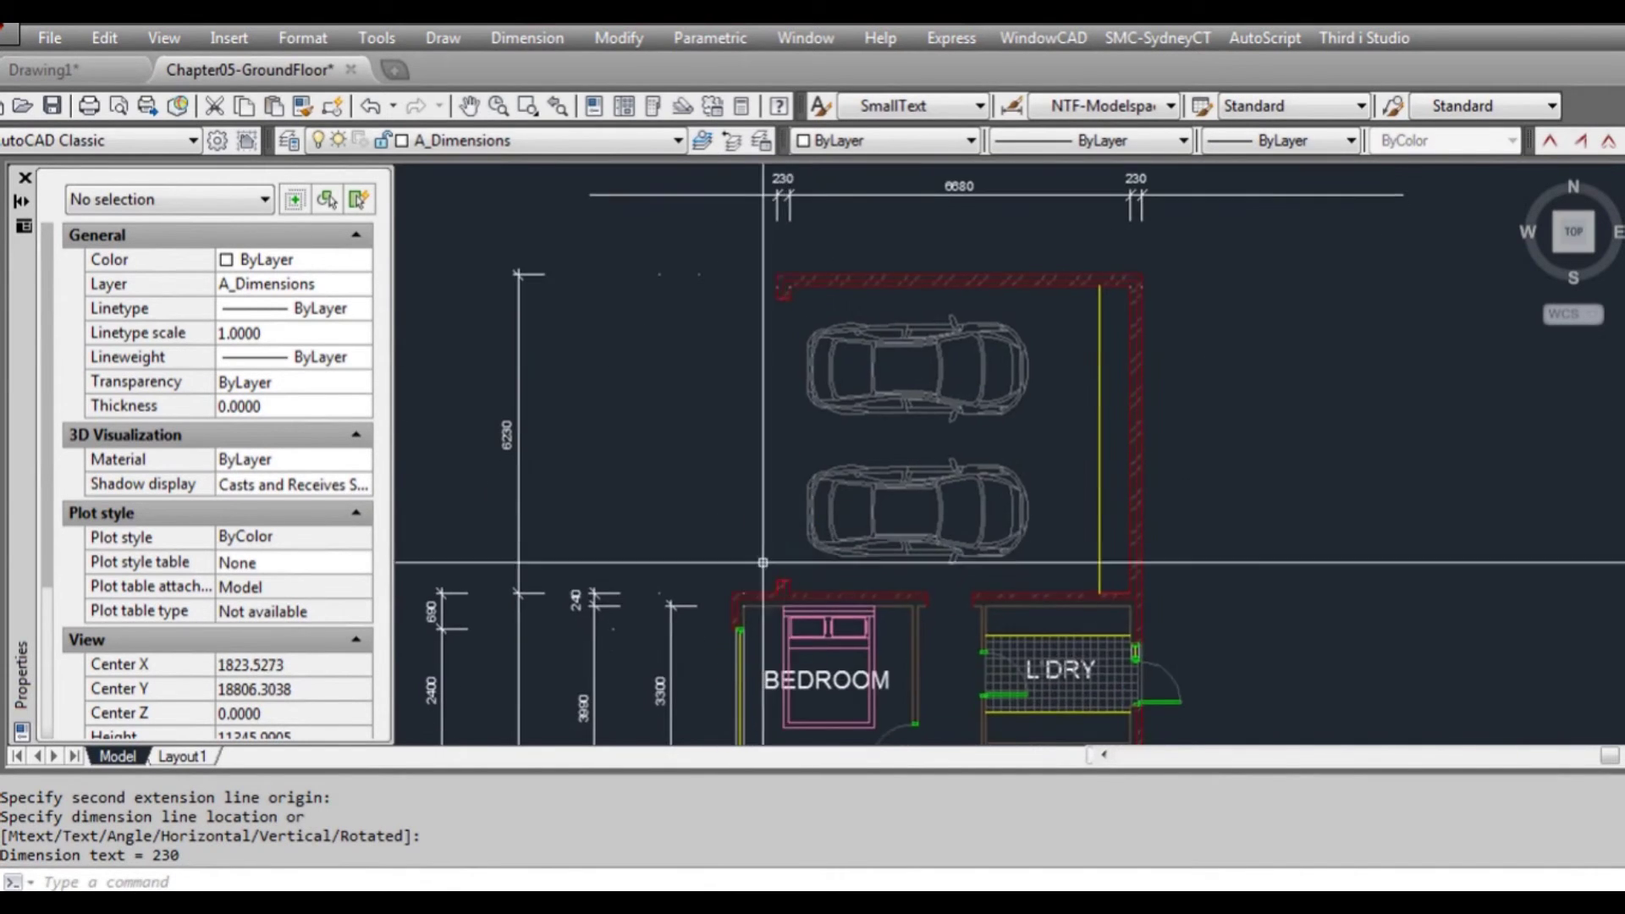
key(Return)
click(685, 609)
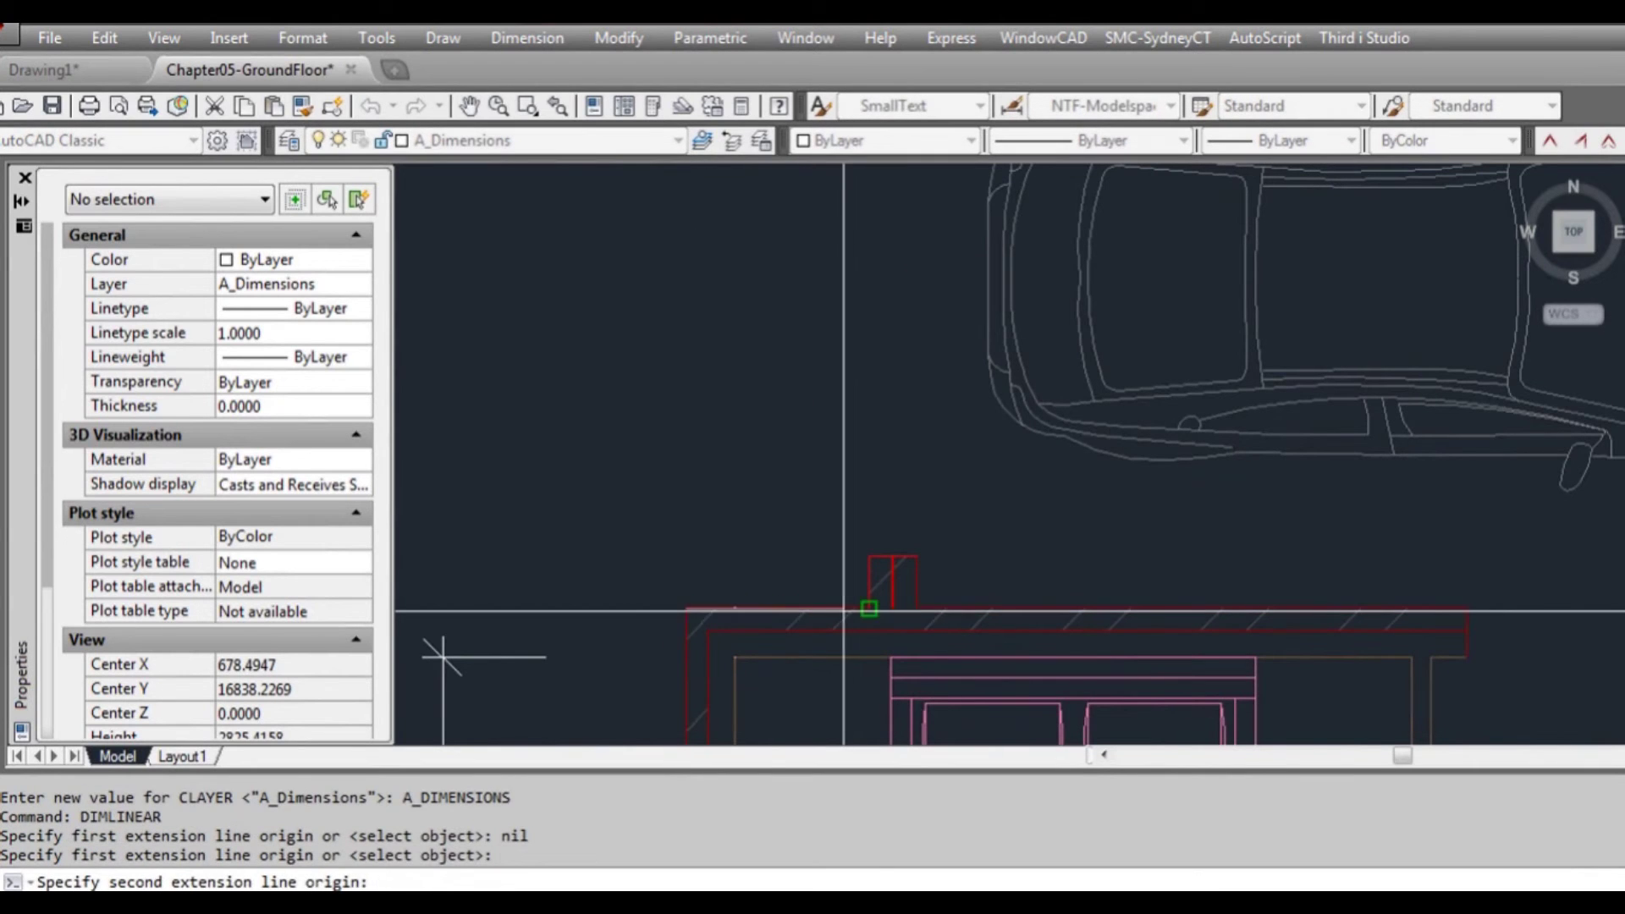
click(860, 603)
scroll(856, 584, down, 5)
scroll(857, 507, up, 1)
scroll(857, 507, down, 1)
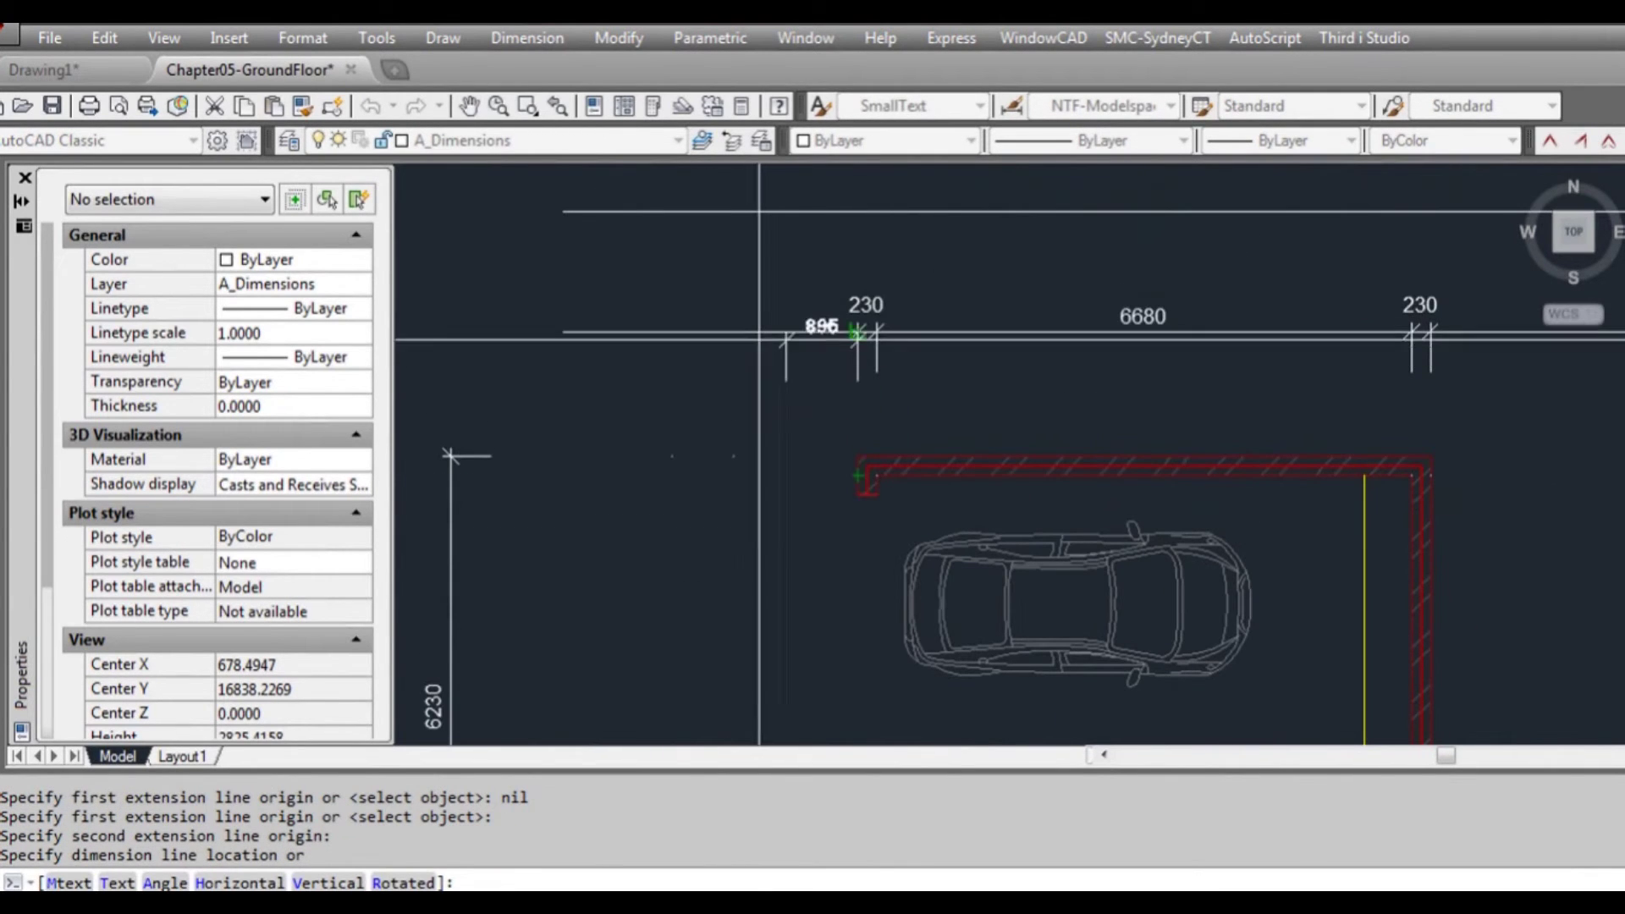
click(858, 339)
- Move the four garage dimensions together with their guide line up onto the second guide line
scroll(888, 423, down, 2)
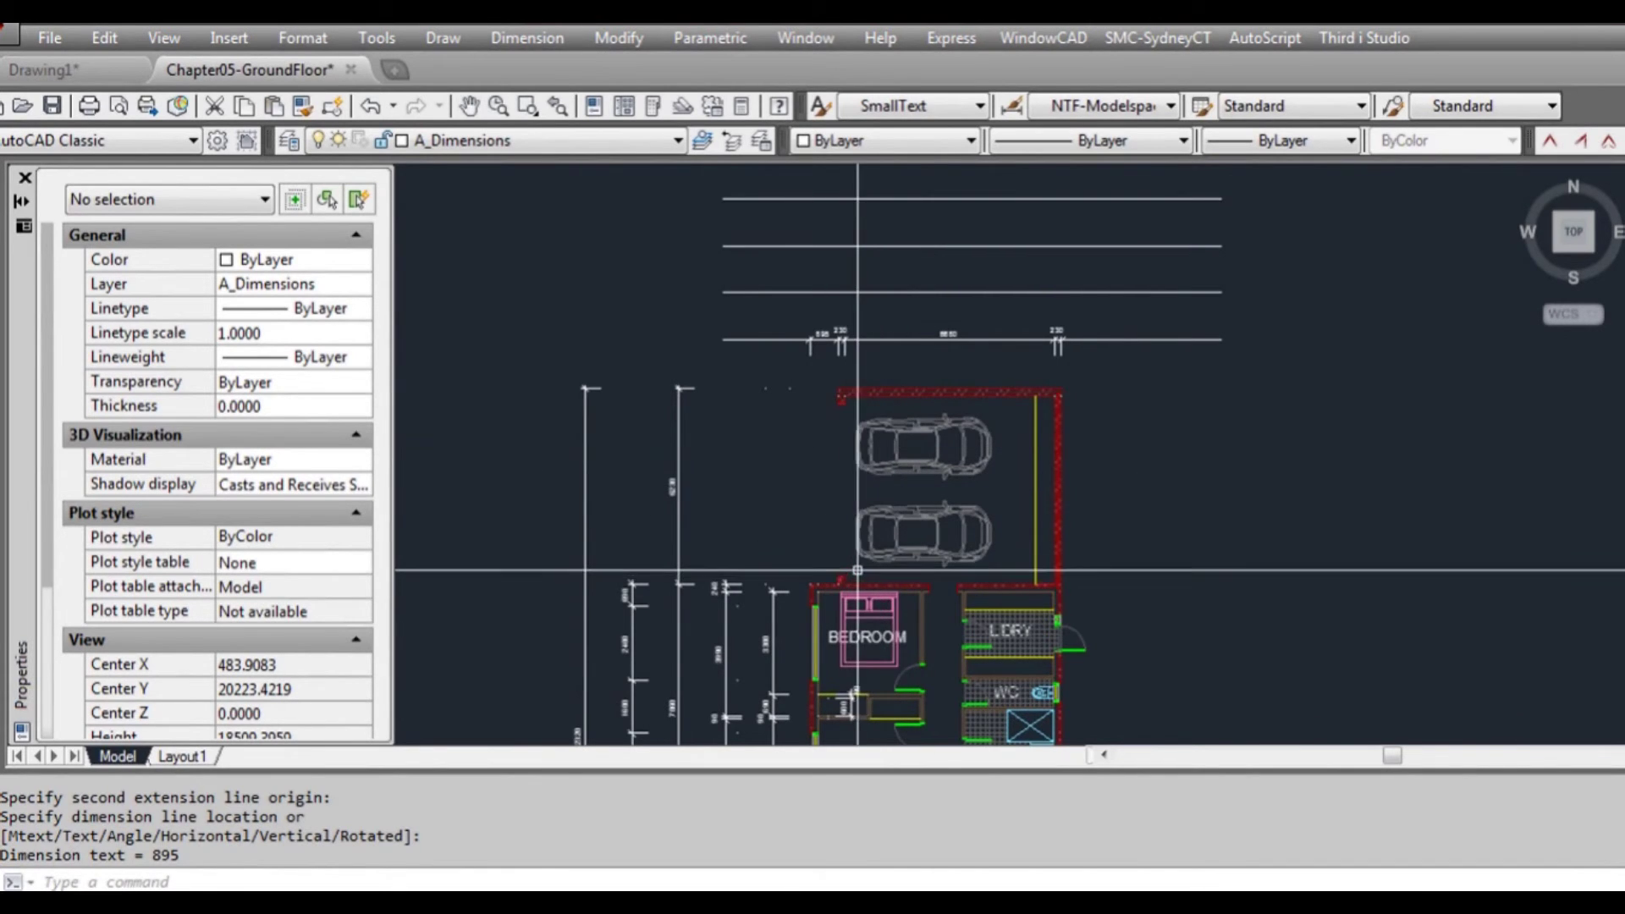
scroll(817, 343, up, 2)
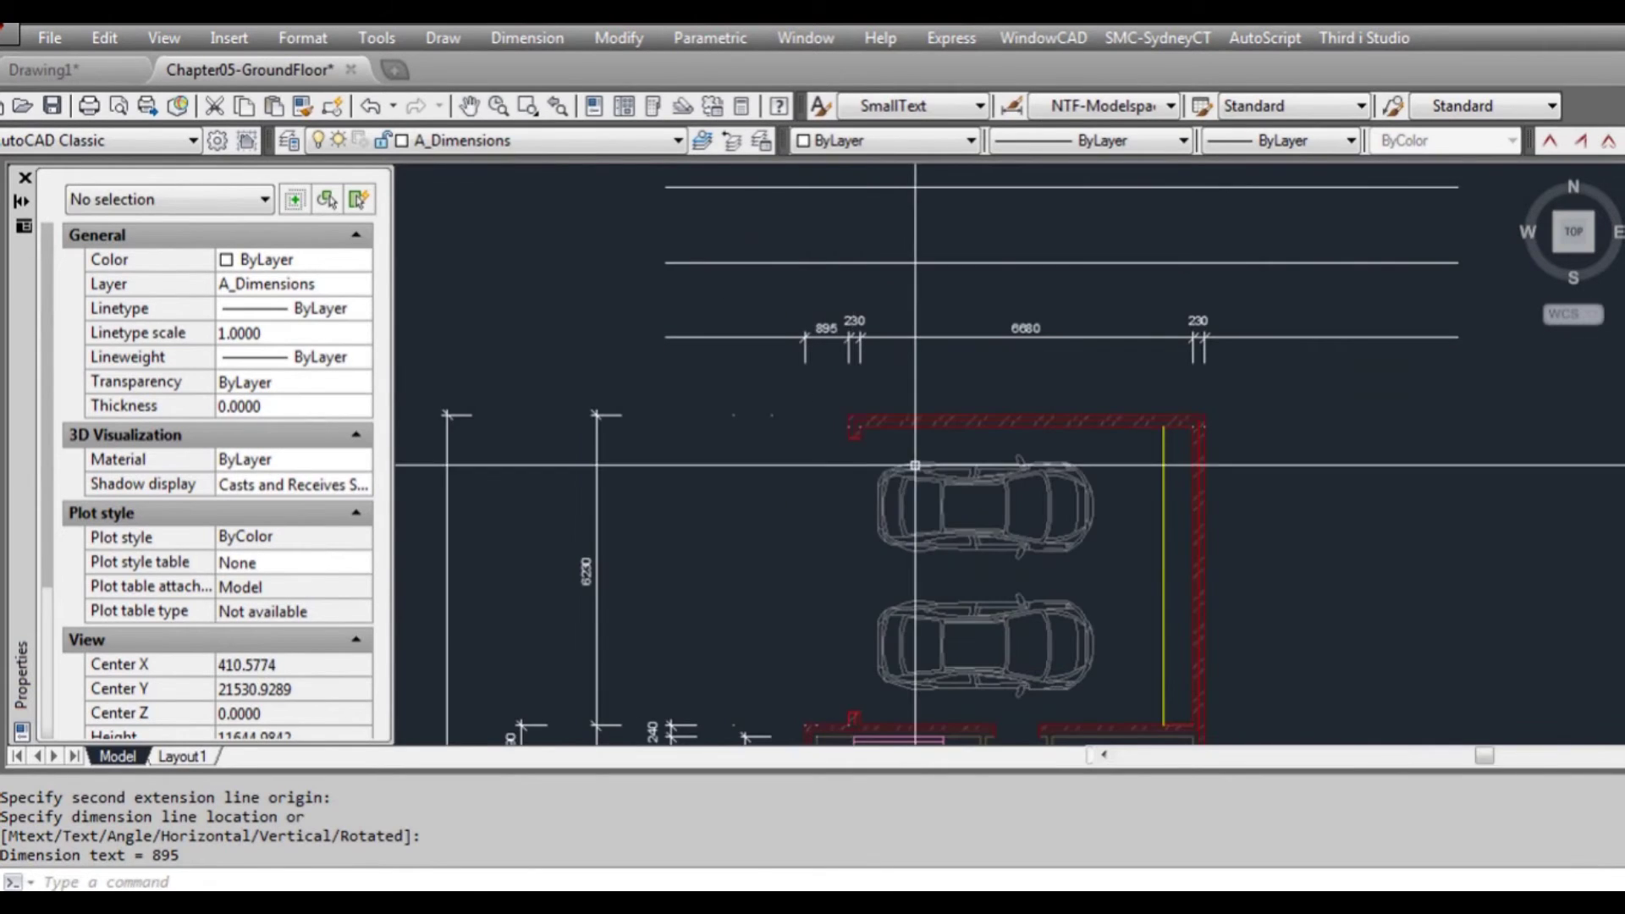
scroll(915, 465, down, 1)
scroll(897, 360, up, 1)
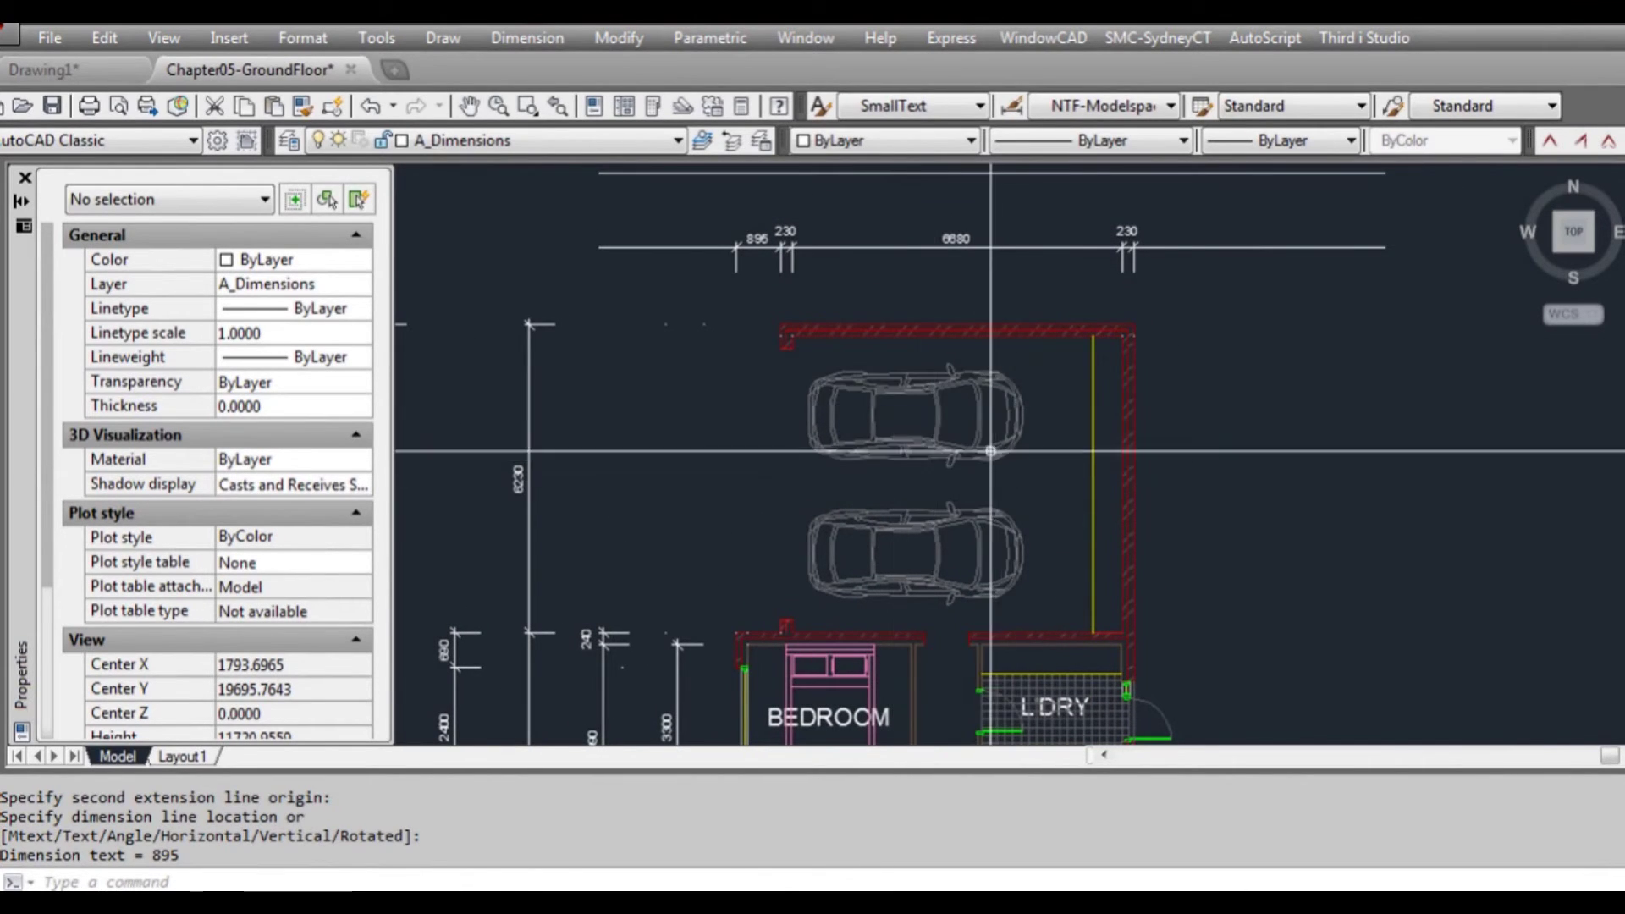
middle_drag(809, 364, 805, 450)
click(1215, 378)
click(641, 334)
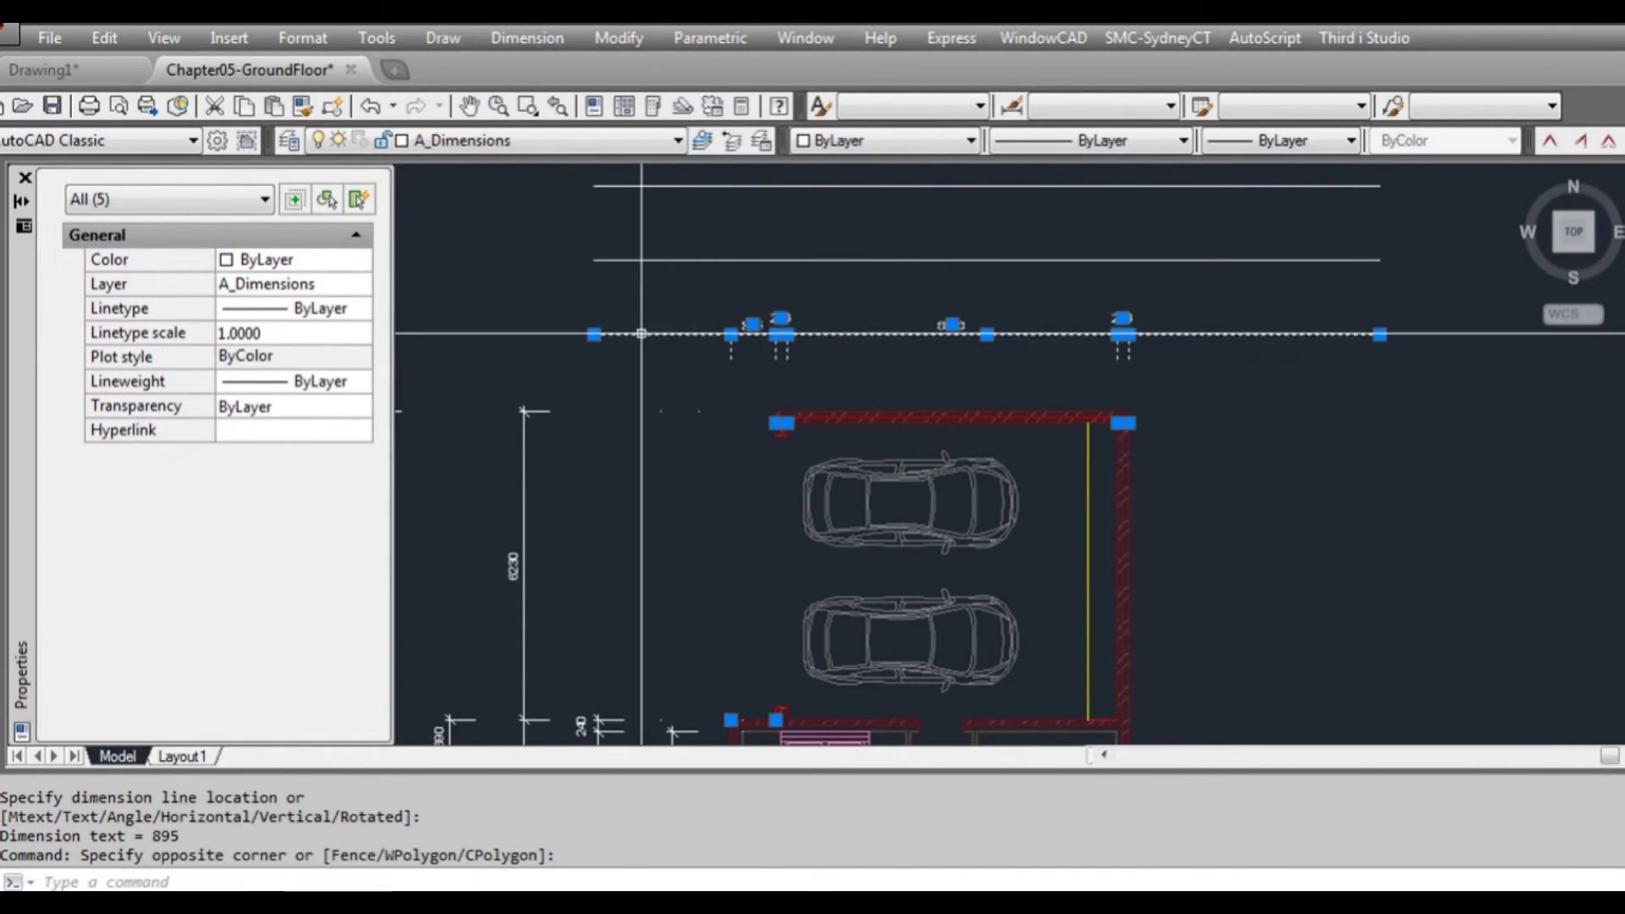
click(594, 335)
key(space)
click(594, 261)
key(Escape)
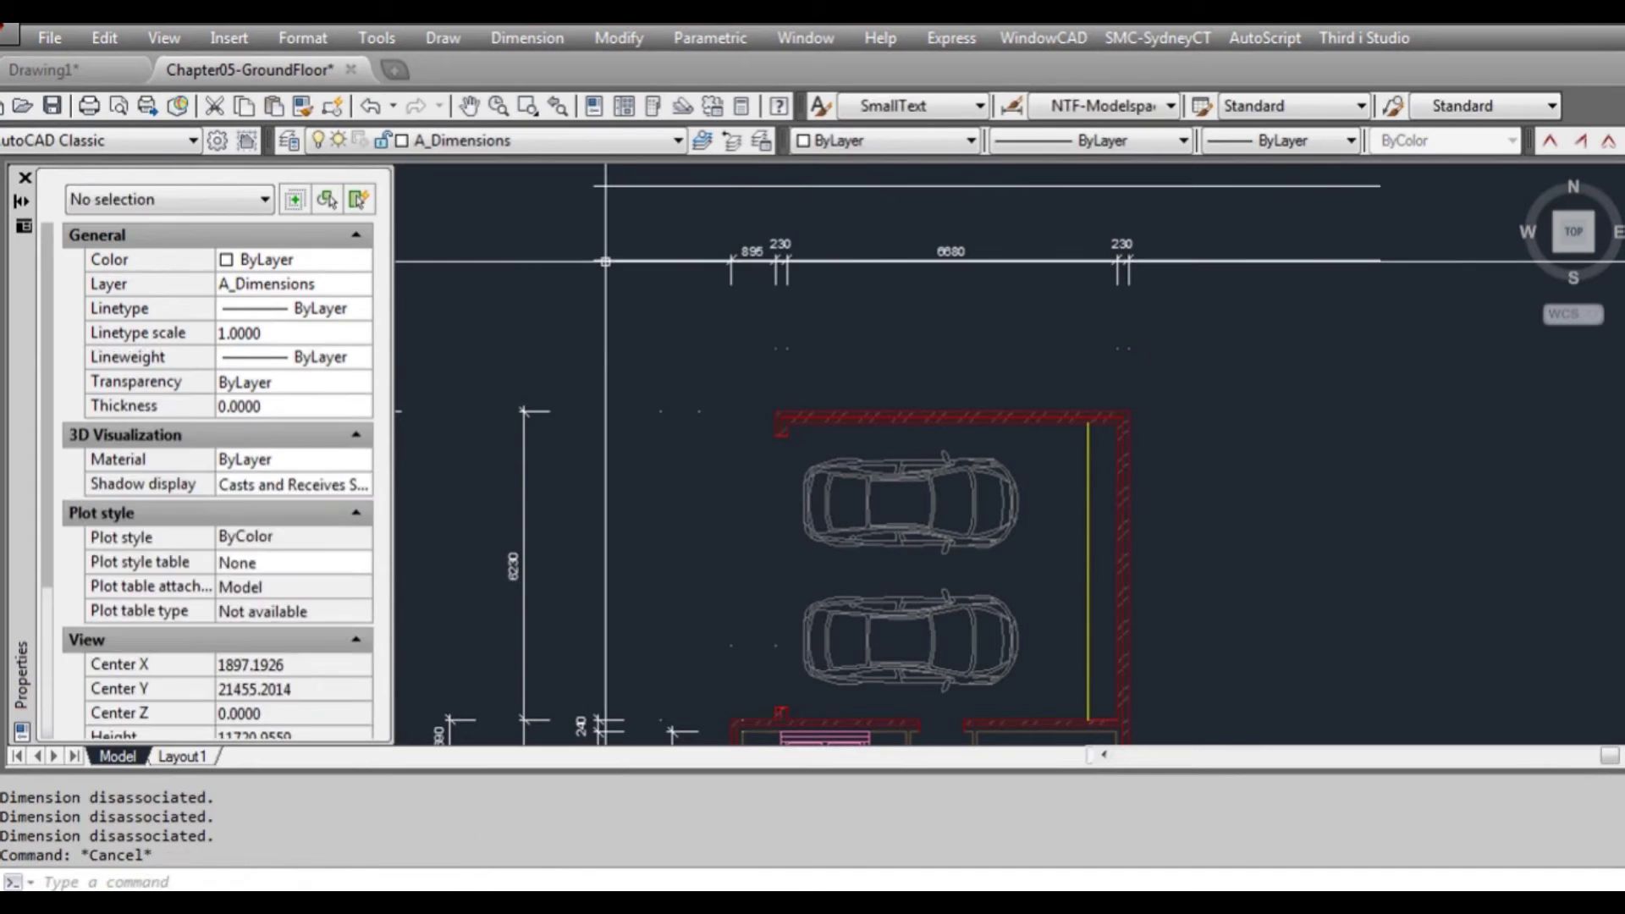
- Move one of the two overlapping guide lines down by 1500 to refill the lowest row
click(607, 260)
click(594, 261)
key(space)
text(1500)
key(Return)
key(Escape)
key(Escape)
- Add a dimension of the garage's inside width on the lowest guide line
text(d)
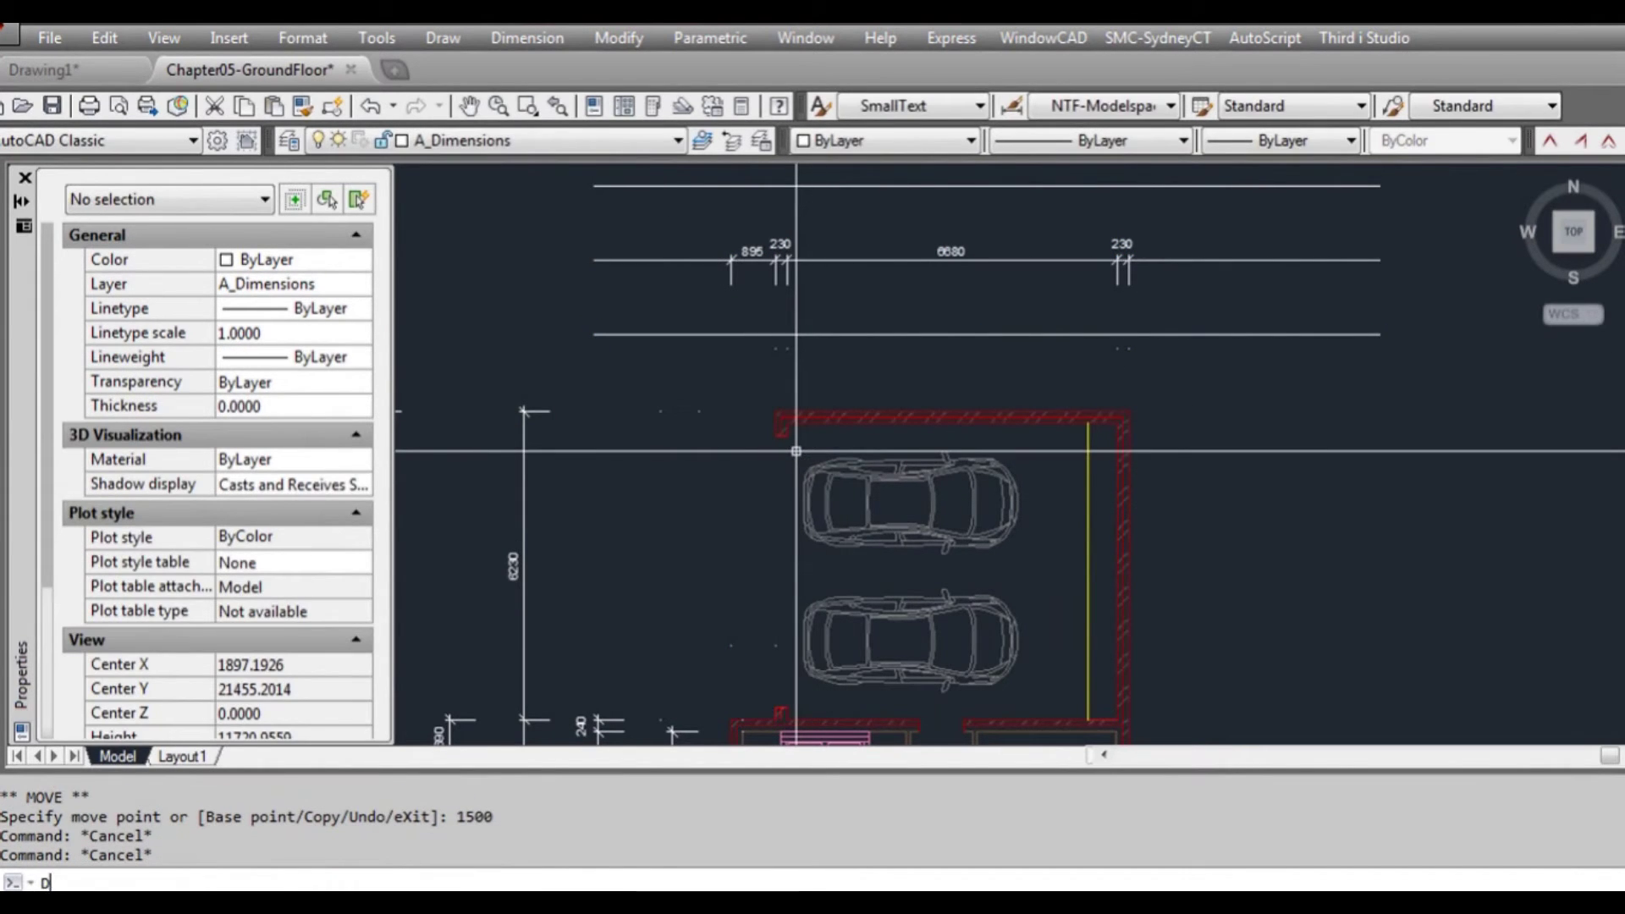
key(Return)
click(793, 436)
click(1118, 424)
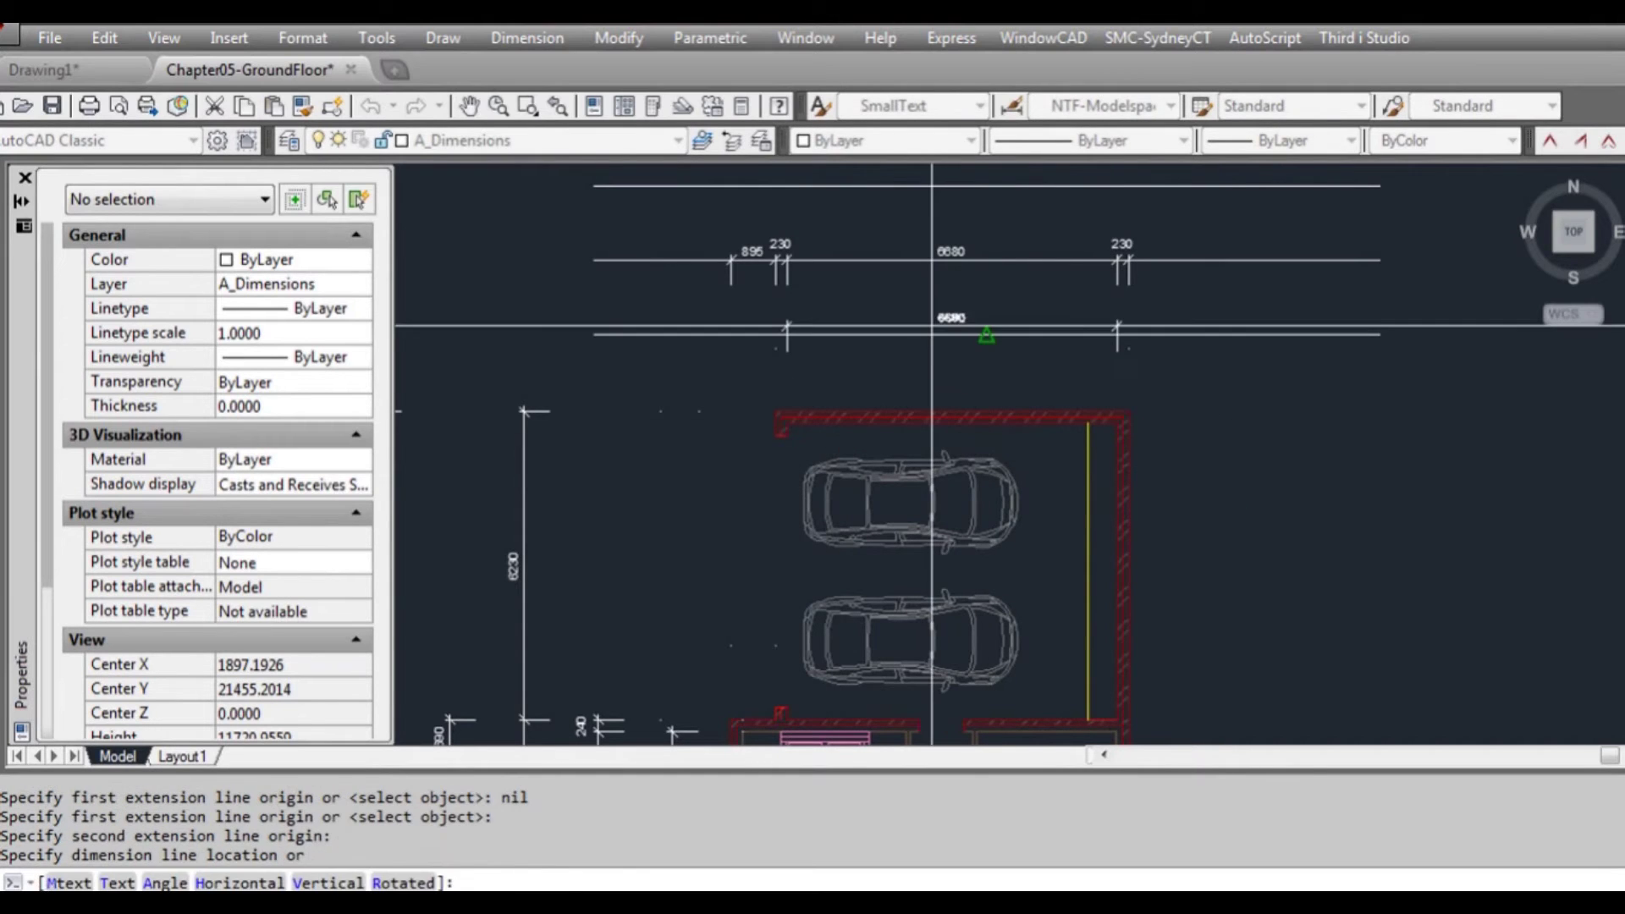
click(932, 327)
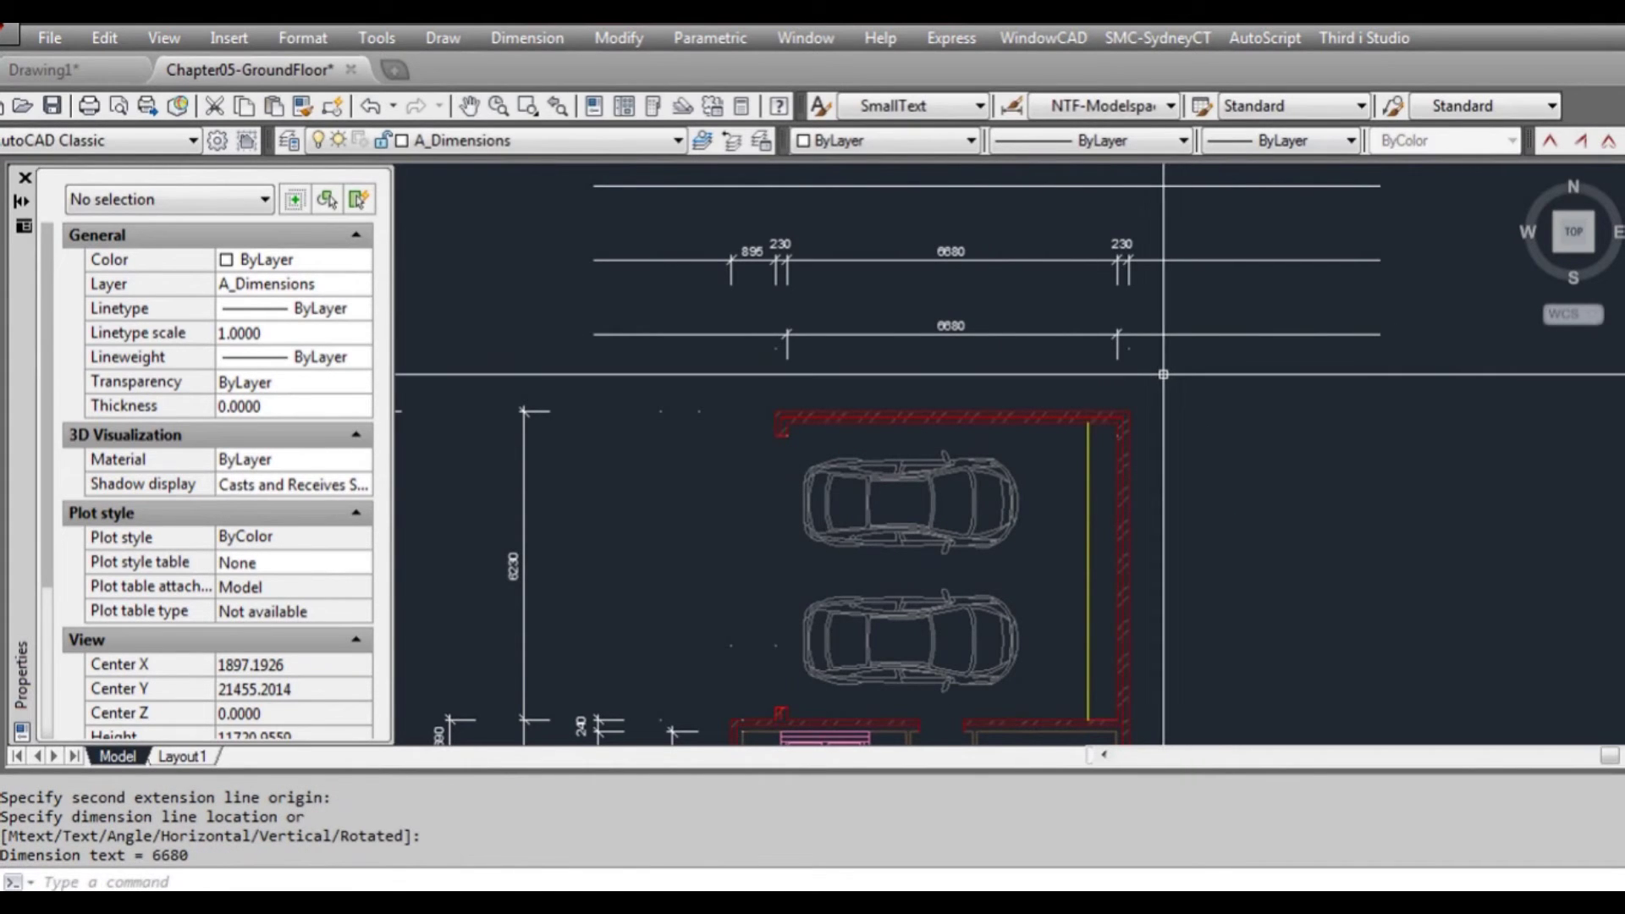
- Dimension the garage's overall outside width between its upper outer corners, placed on the third guide line
middle_drag(1007, 371, 1002, 414)
key(Return)
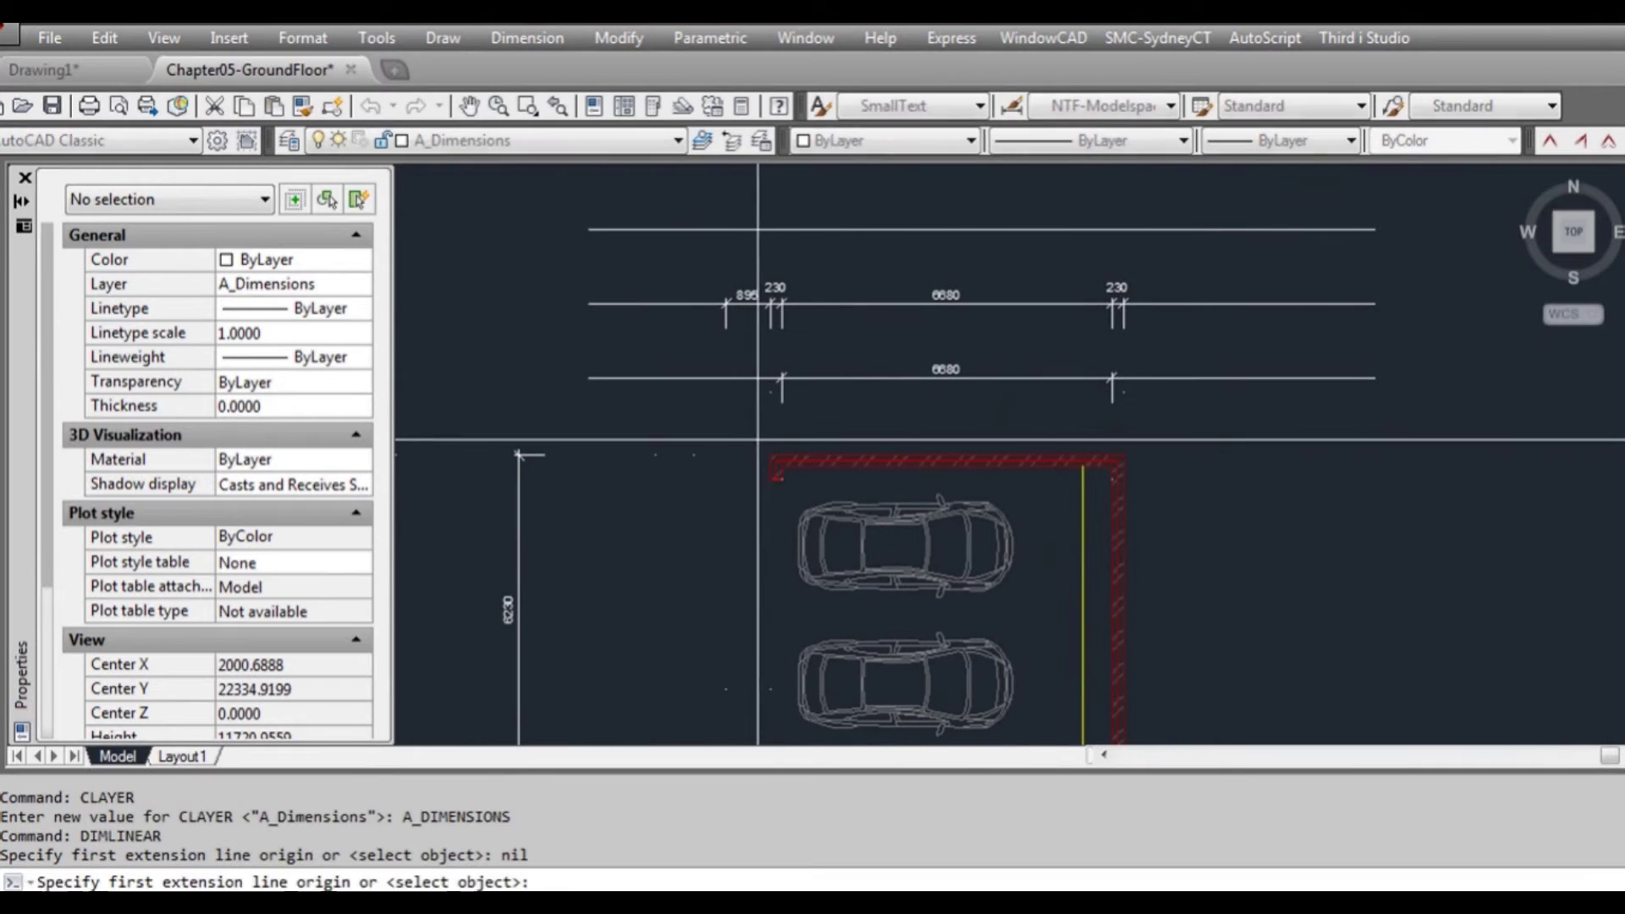
click(770, 454)
click(1124, 454)
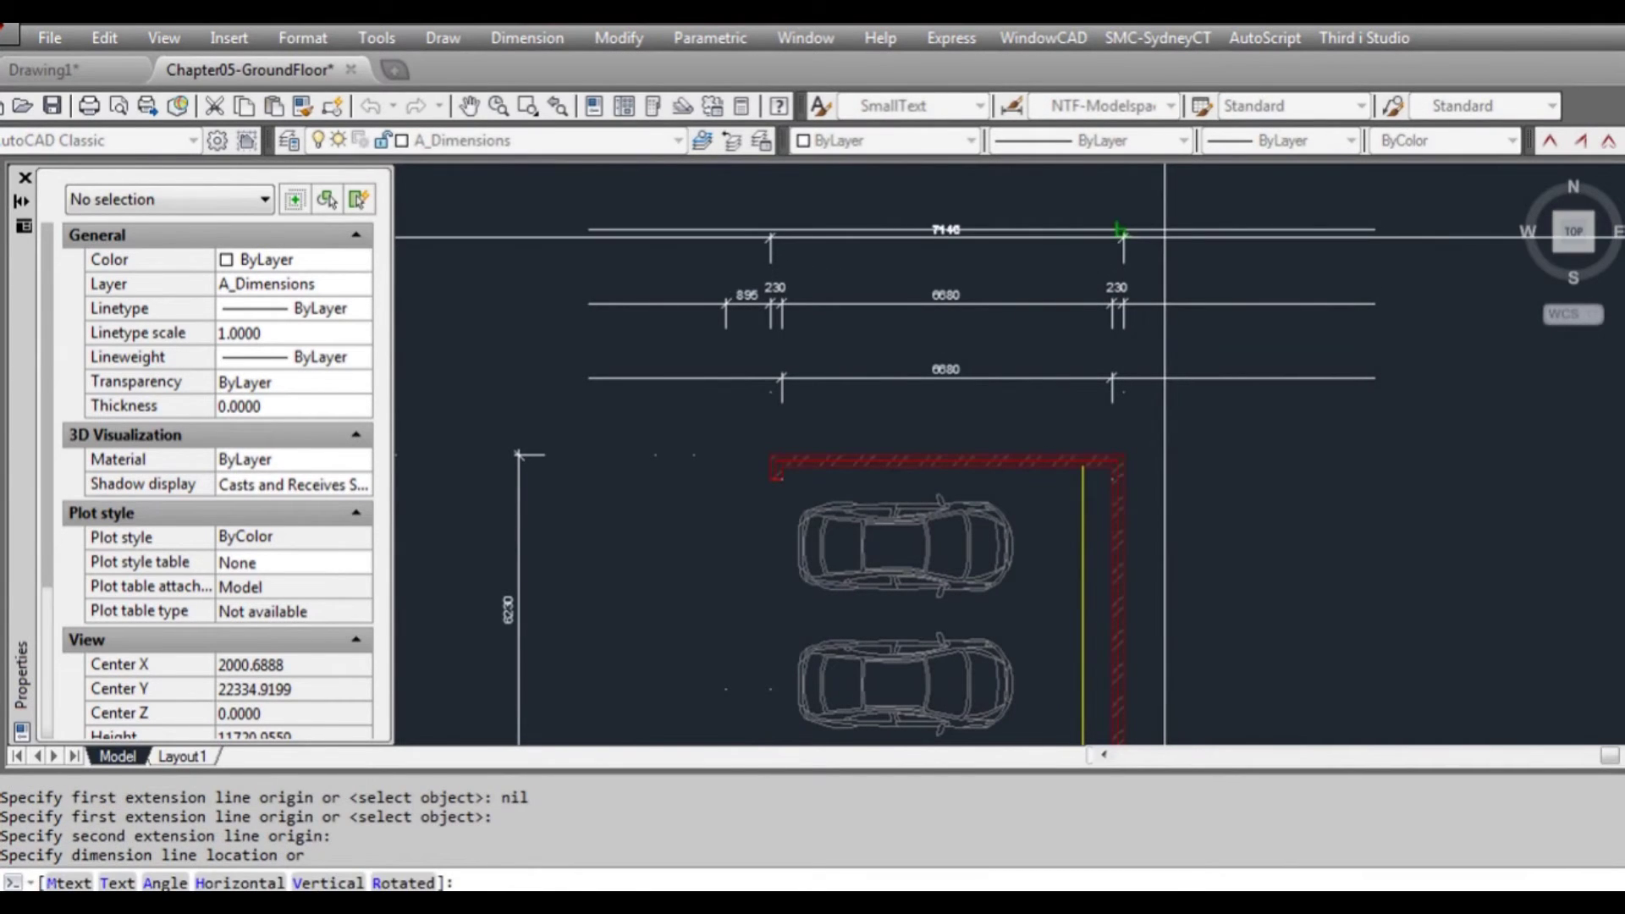
click(1160, 228)
scroll(1188, 359, down, 2)
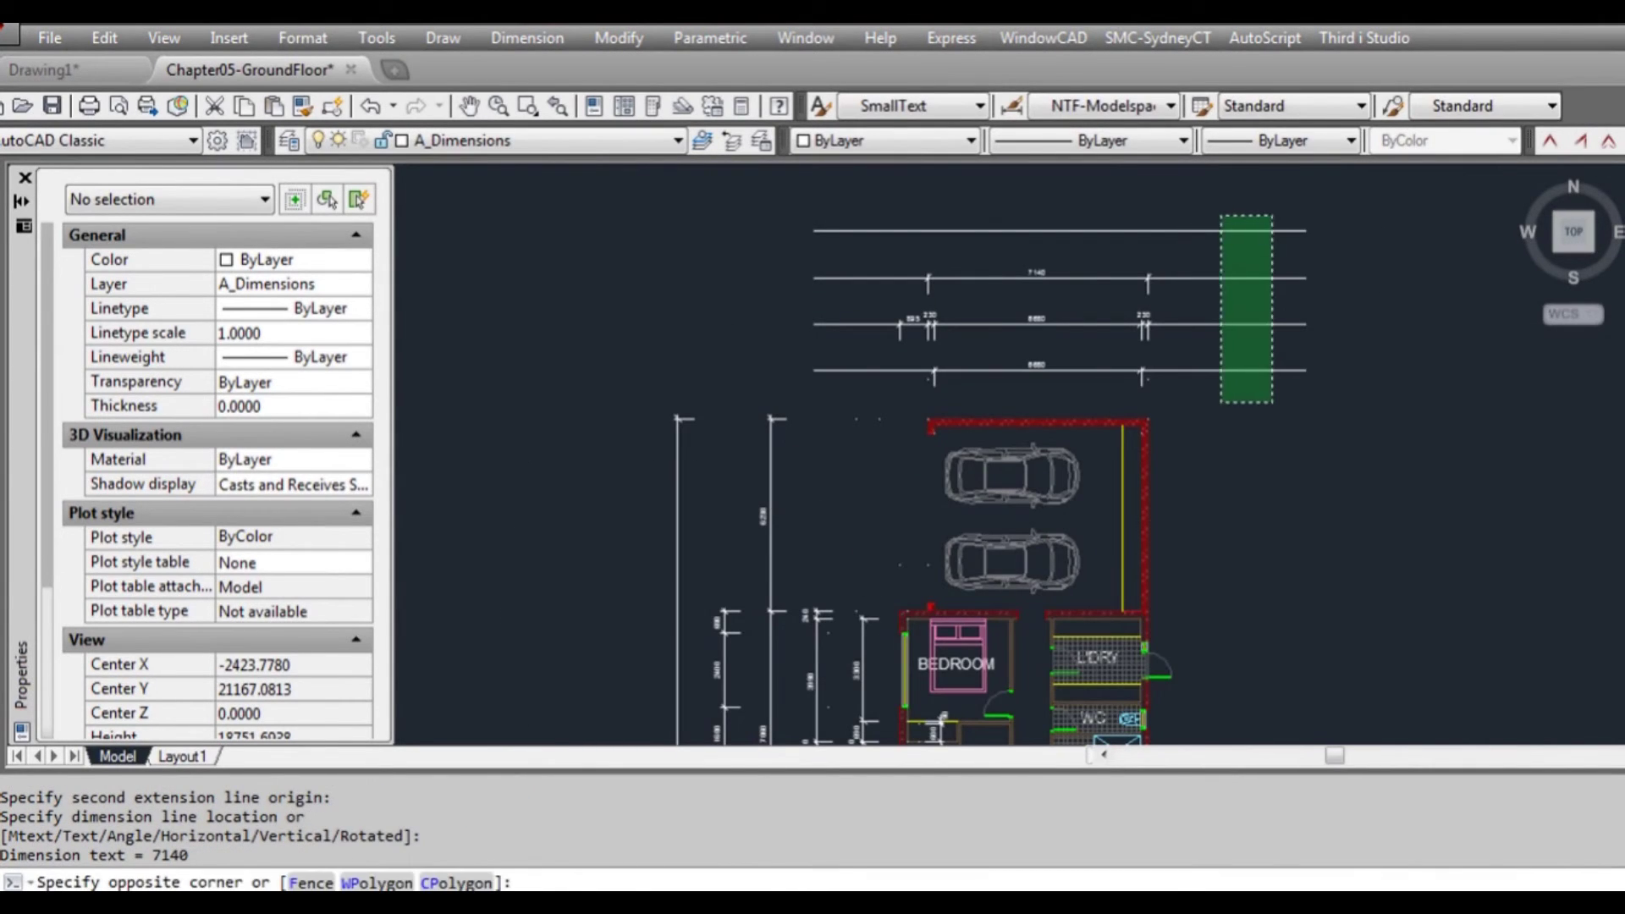
- Erase the four horizontal guide lines above the garage, keeping the dimensions
click(1222, 403)
text(e)
key(Return)
- Review the ground floor plan from the garage to the sitting room, checking its dimensions and the available dimension types
middle_drag(1205, 469, 1136, 325)
middle_drag(1150, 409, 1117, 370)
middle_drag(1102, 580, 1093, 435)
middle_drag(1084, 529, 1082, 410)
scroll(1008, 485, up, 2)
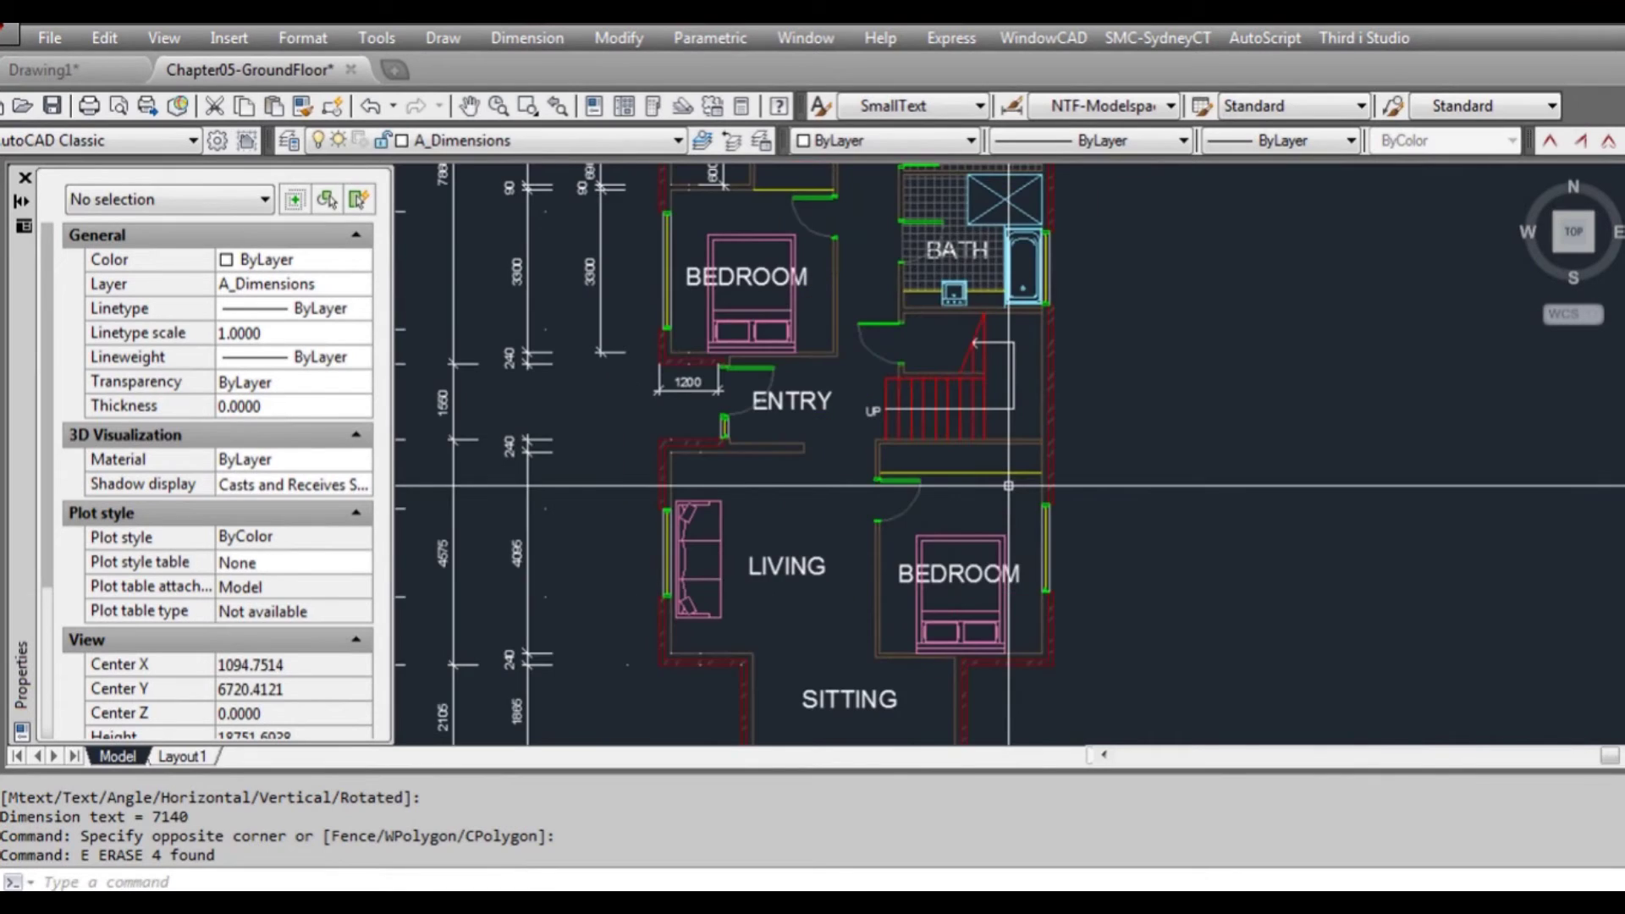
scroll(1007, 496, down, 2)
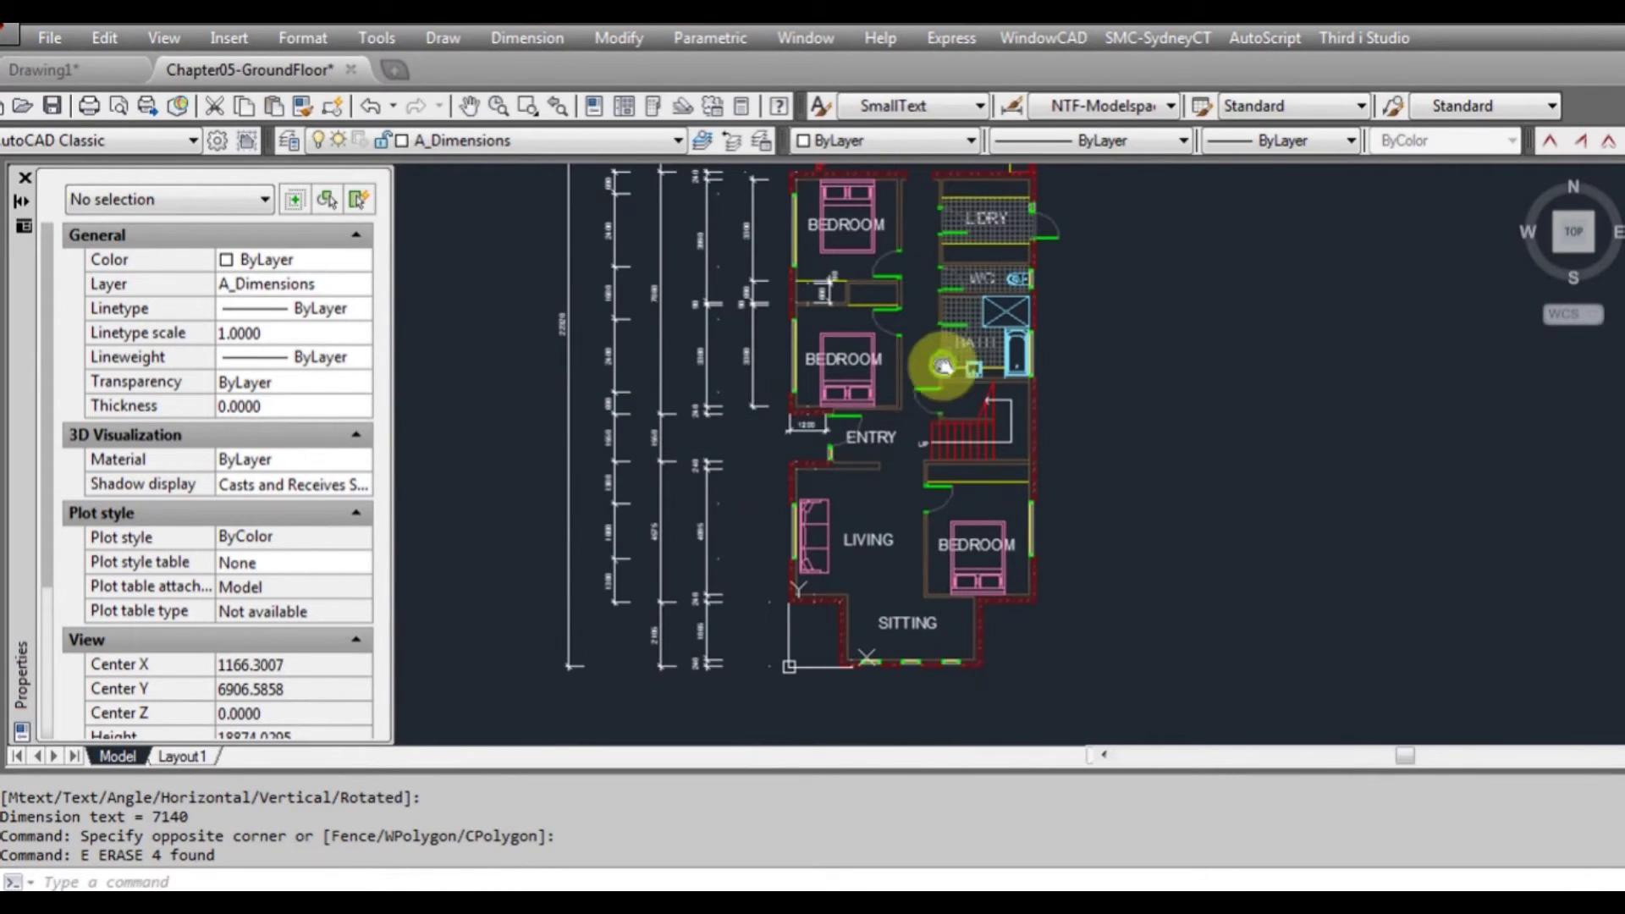
middle_drag(941, 354, 942, 407)
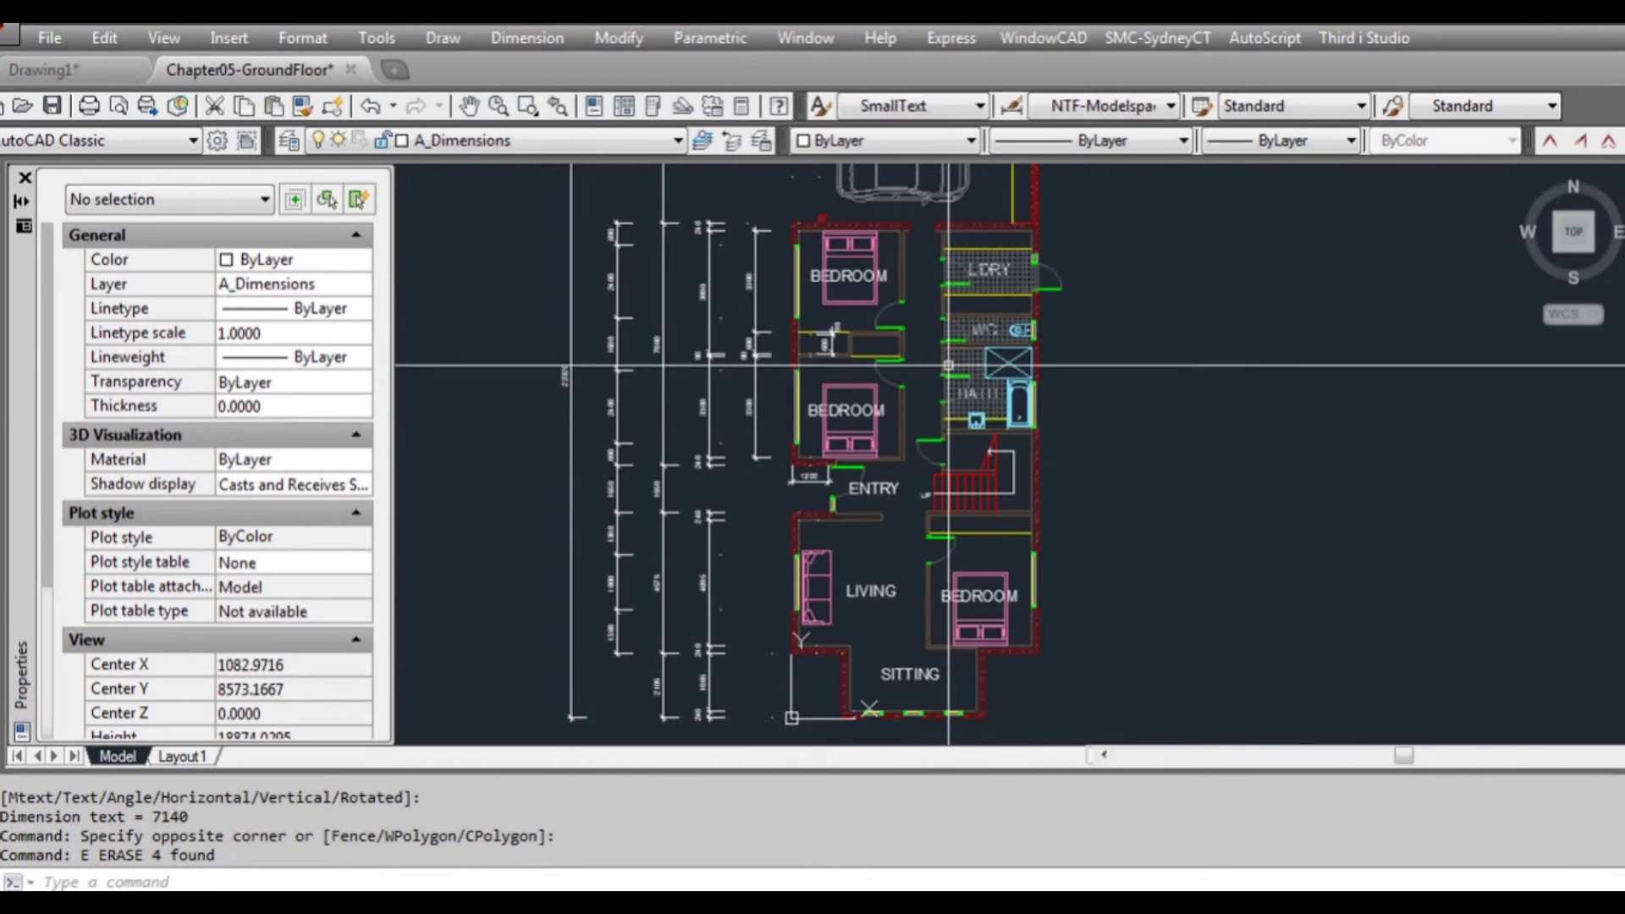
click(519, 50)
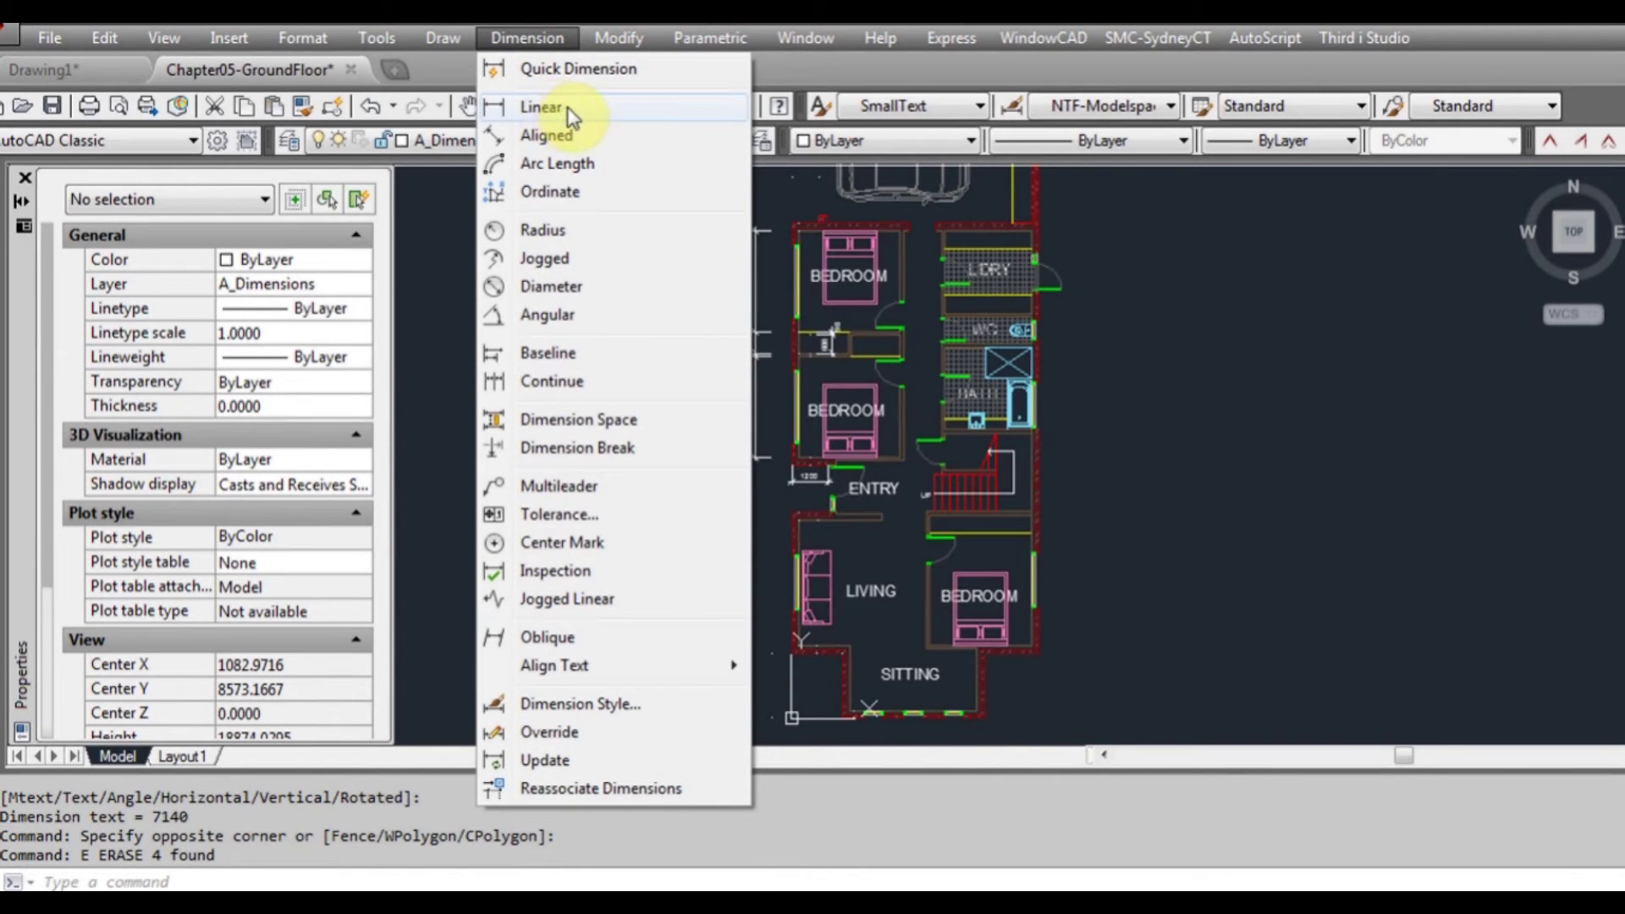
click(533, 41)
middle_drag(1062, 346, 1044, 431)
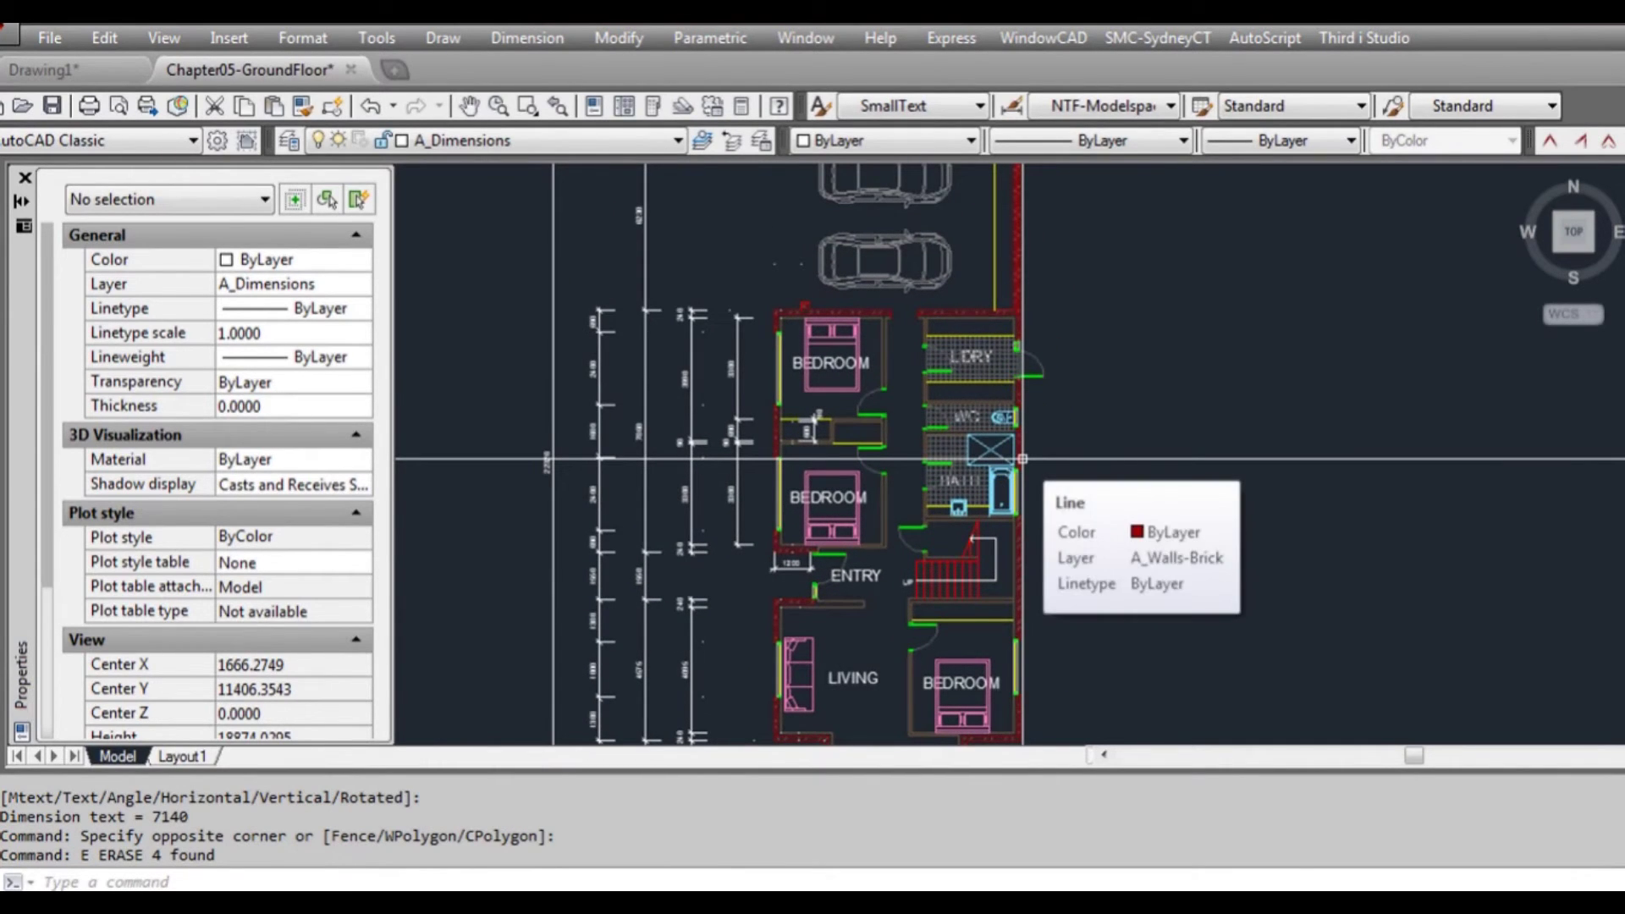
scroll(1022, 460, down, 2)
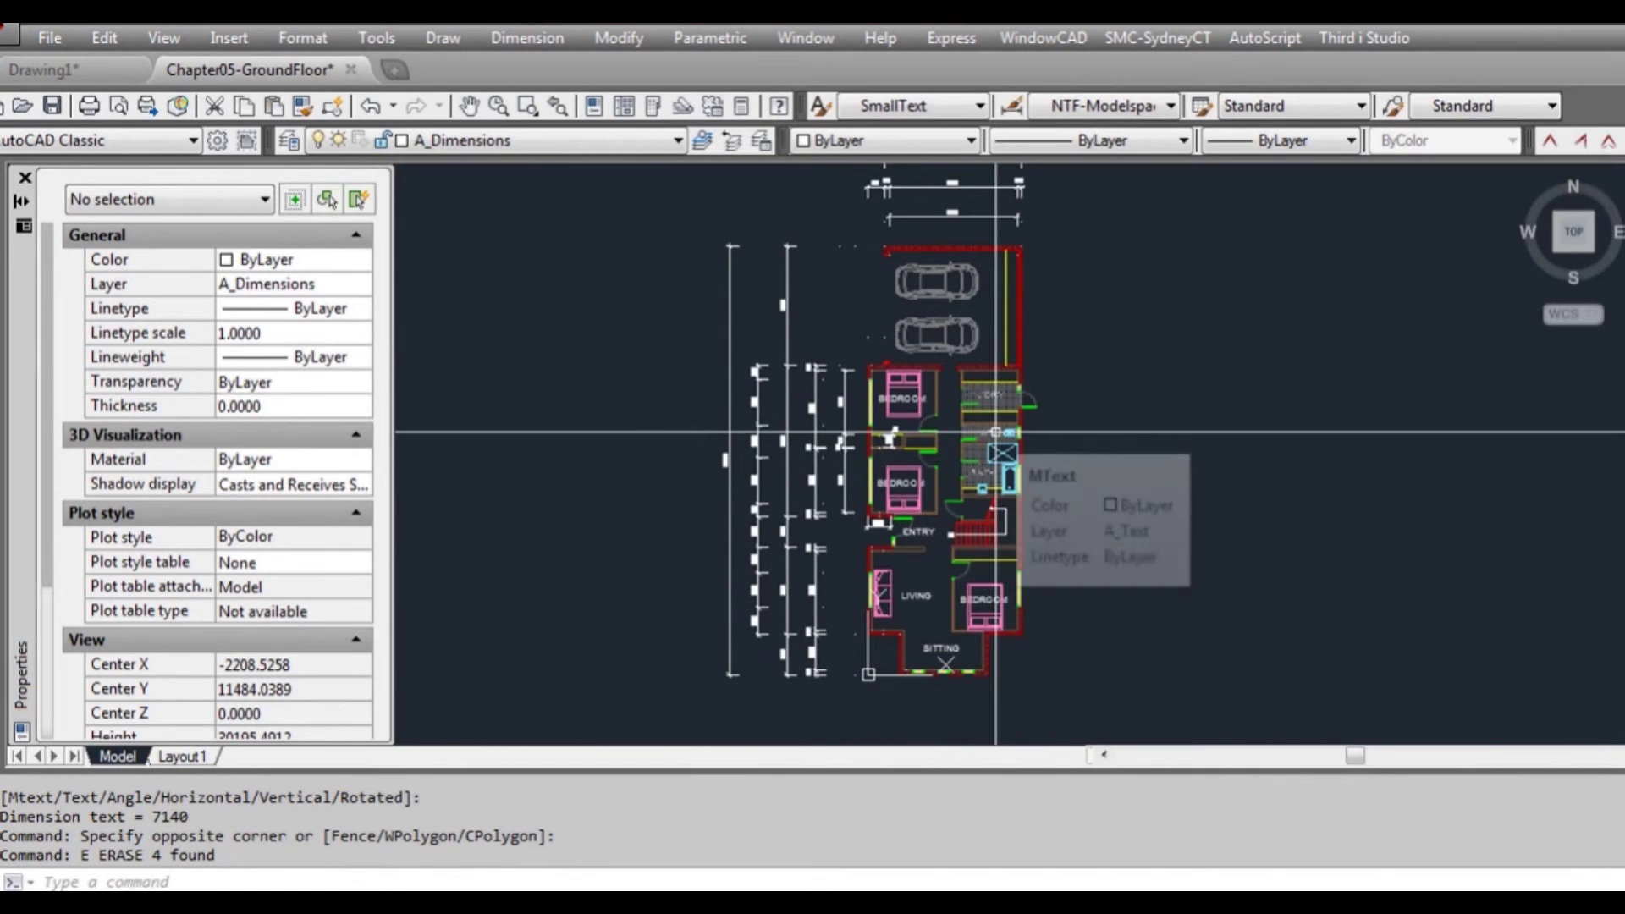
scroll(1048, 531, up, 4)
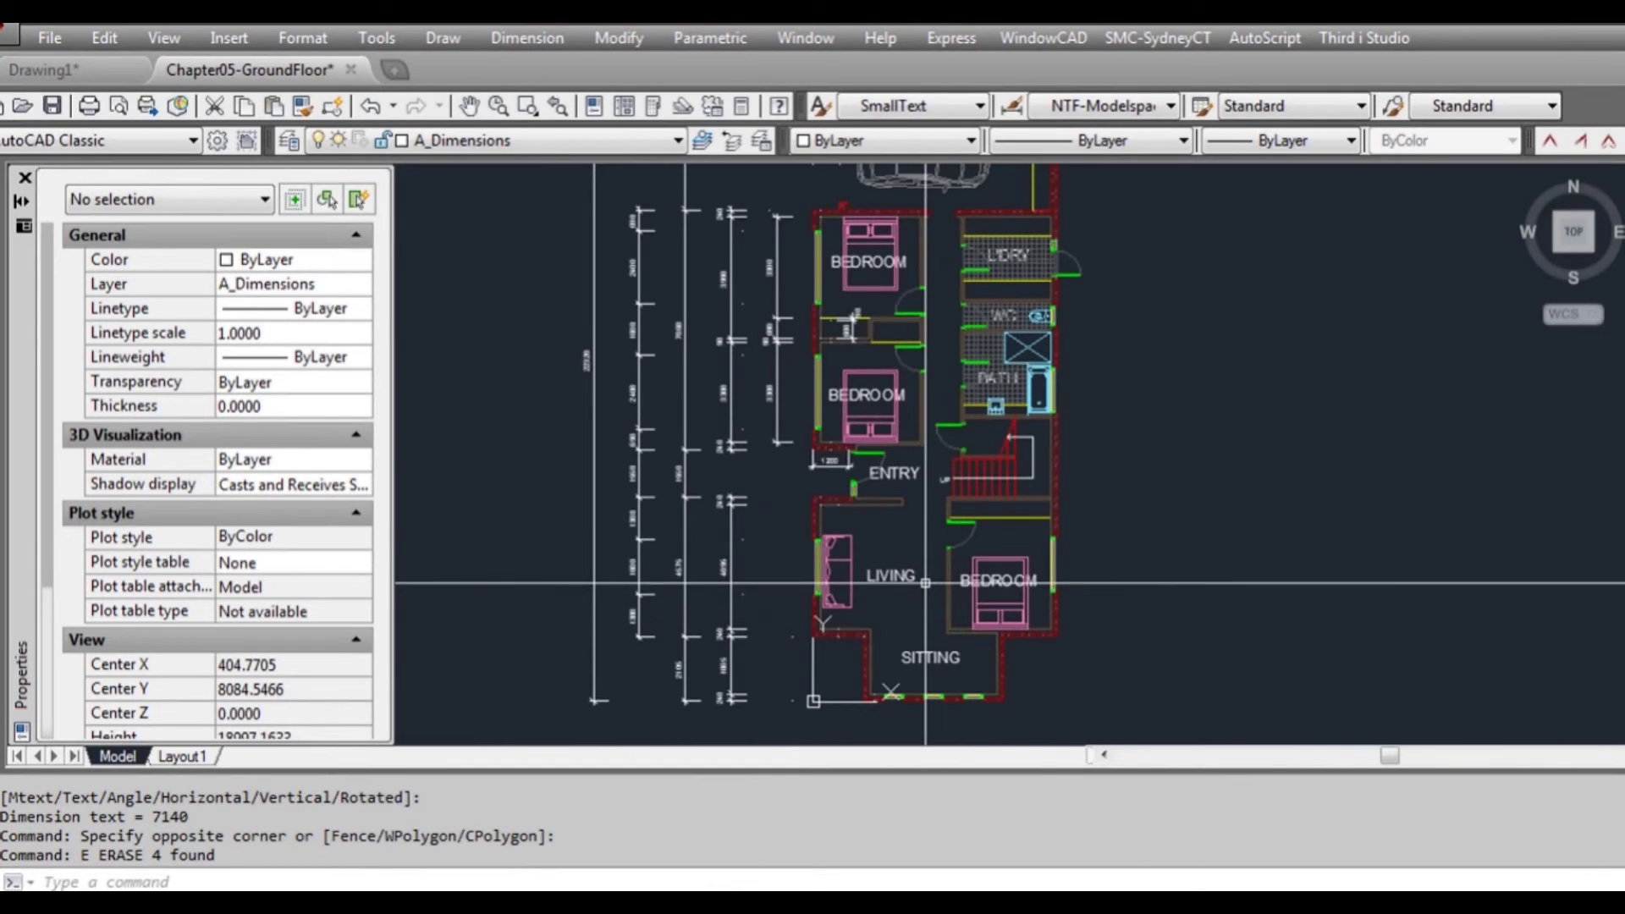
scroll(924, 534, up, 3)
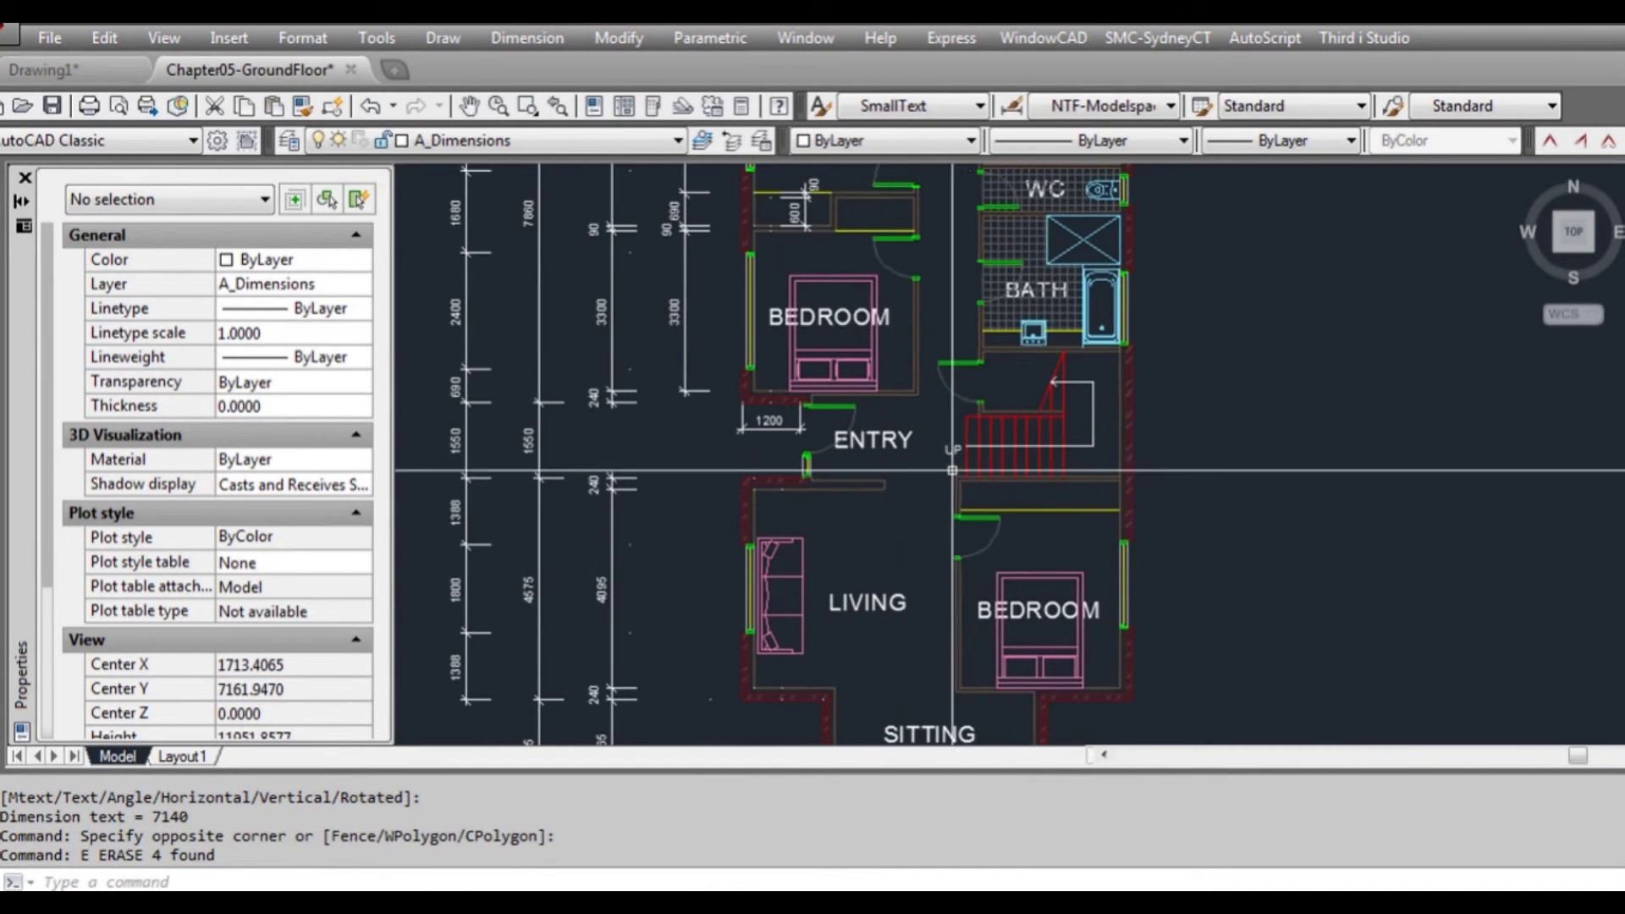
scroll(1020, 529, down, 3)
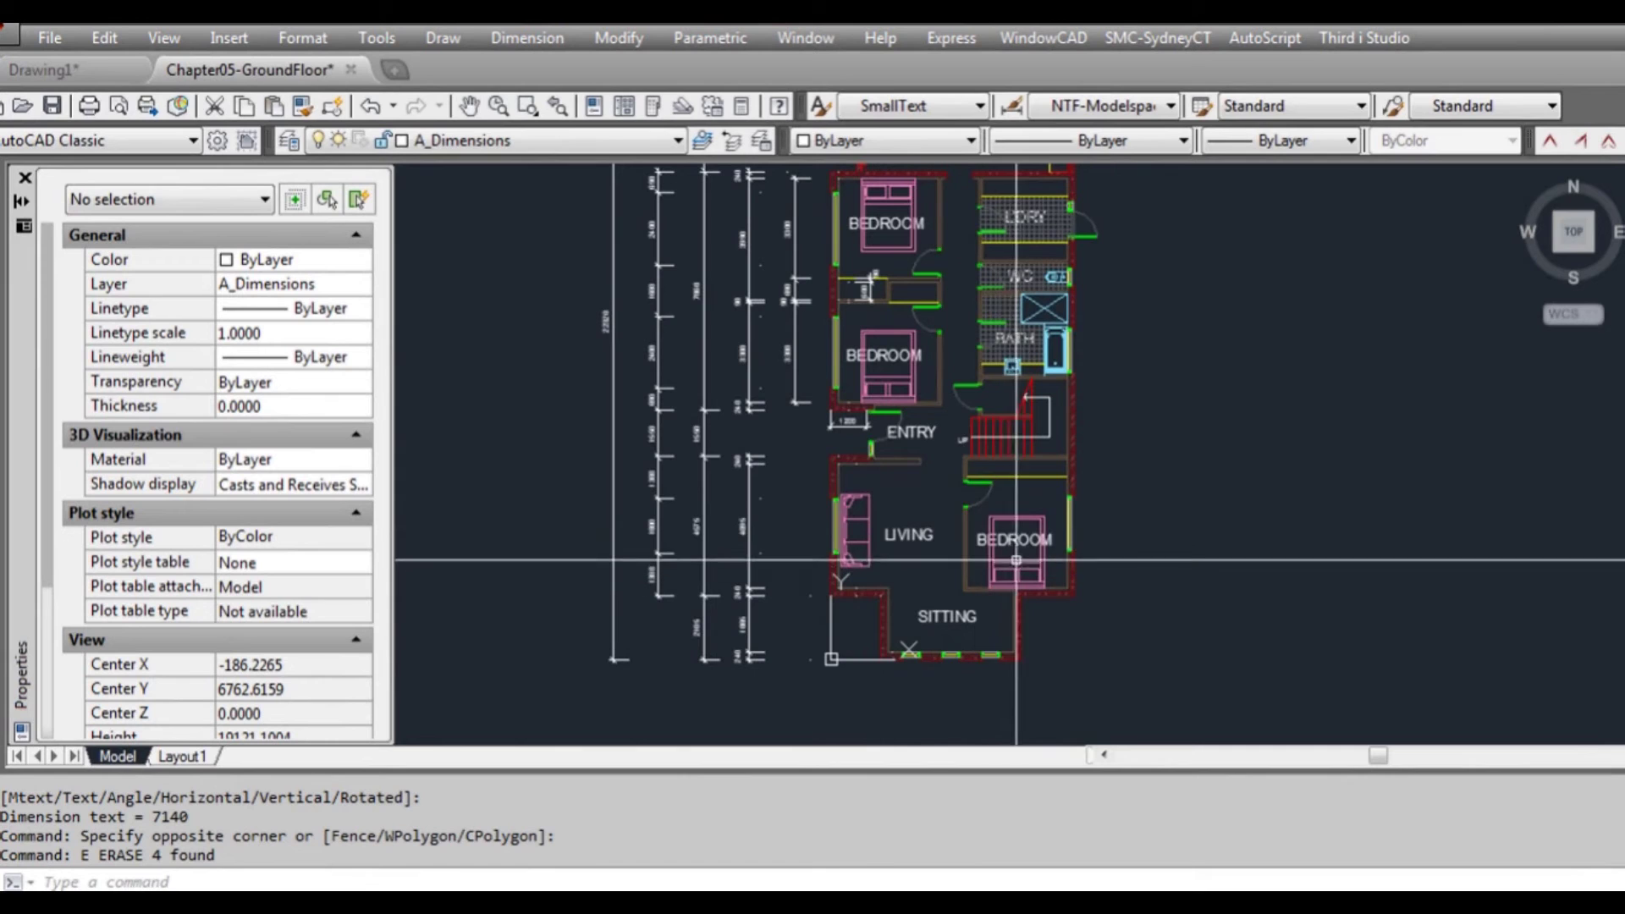
scroll(944, 492, up, 2)
middle_drag(945, 492, 745, 417)
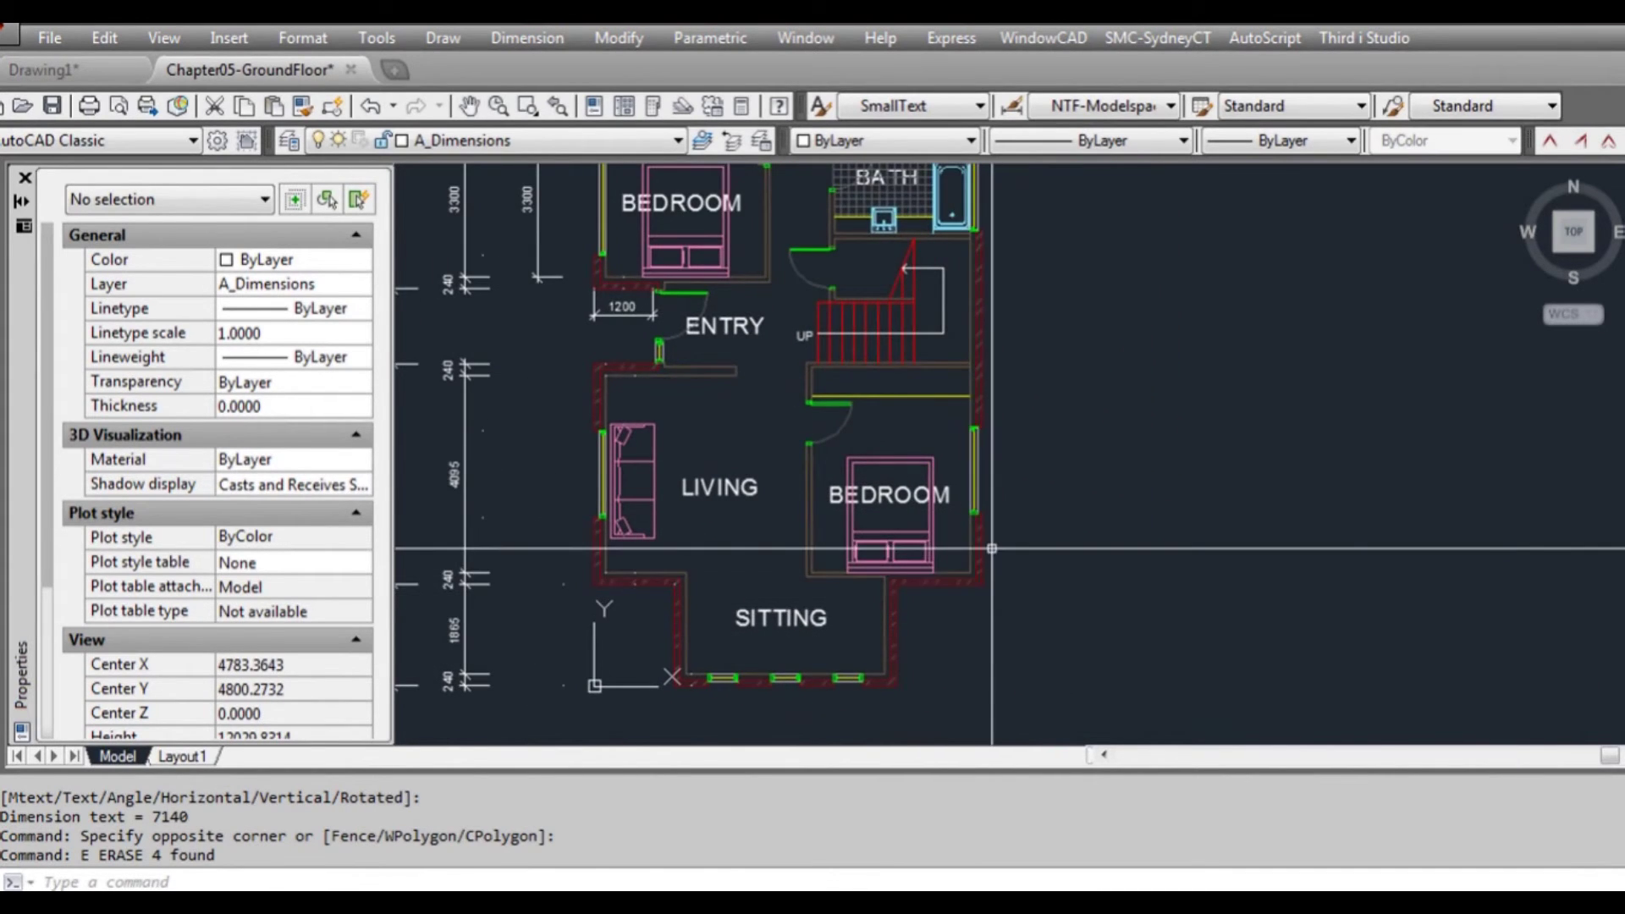
middle_drag(1001, 579, 1024, 499)
- Draw a horizontal line about 2437 long in the empty space beside the garage
middle_drag(870, 404, 962, 475)
scroll(750, 434, up, 2)
text(l)
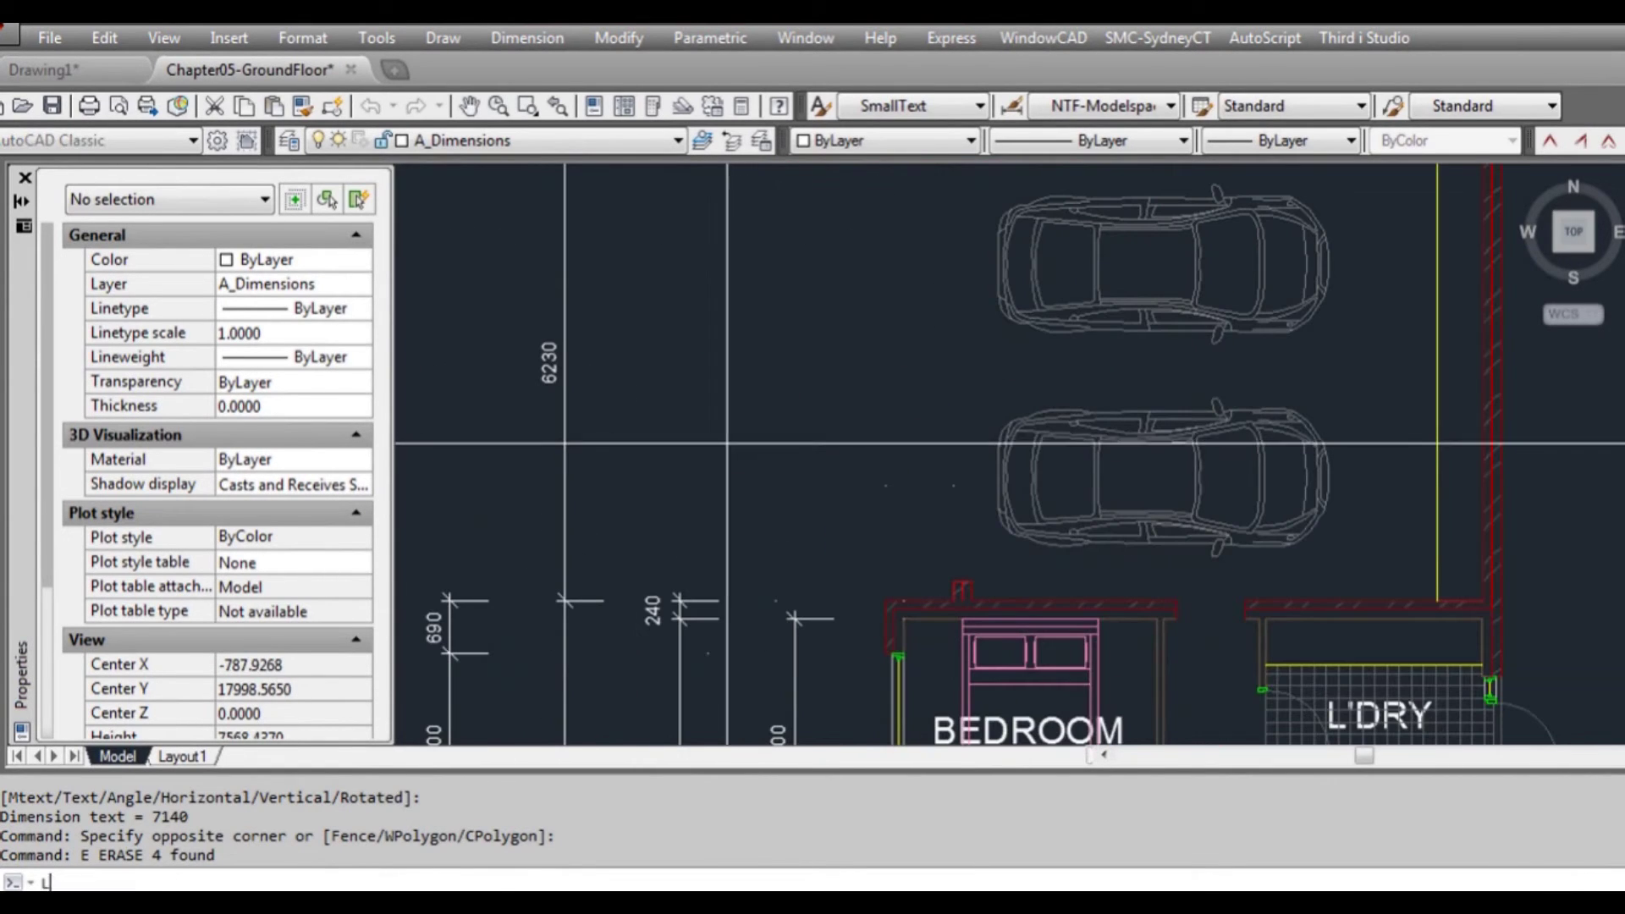
key(space)
click(661, 453)
click(847, 453)
key(Escape)
- Make a copy of the horizontal line rotated 30 degrees about its left endpoint
click(834, 512)
click(774, 424)
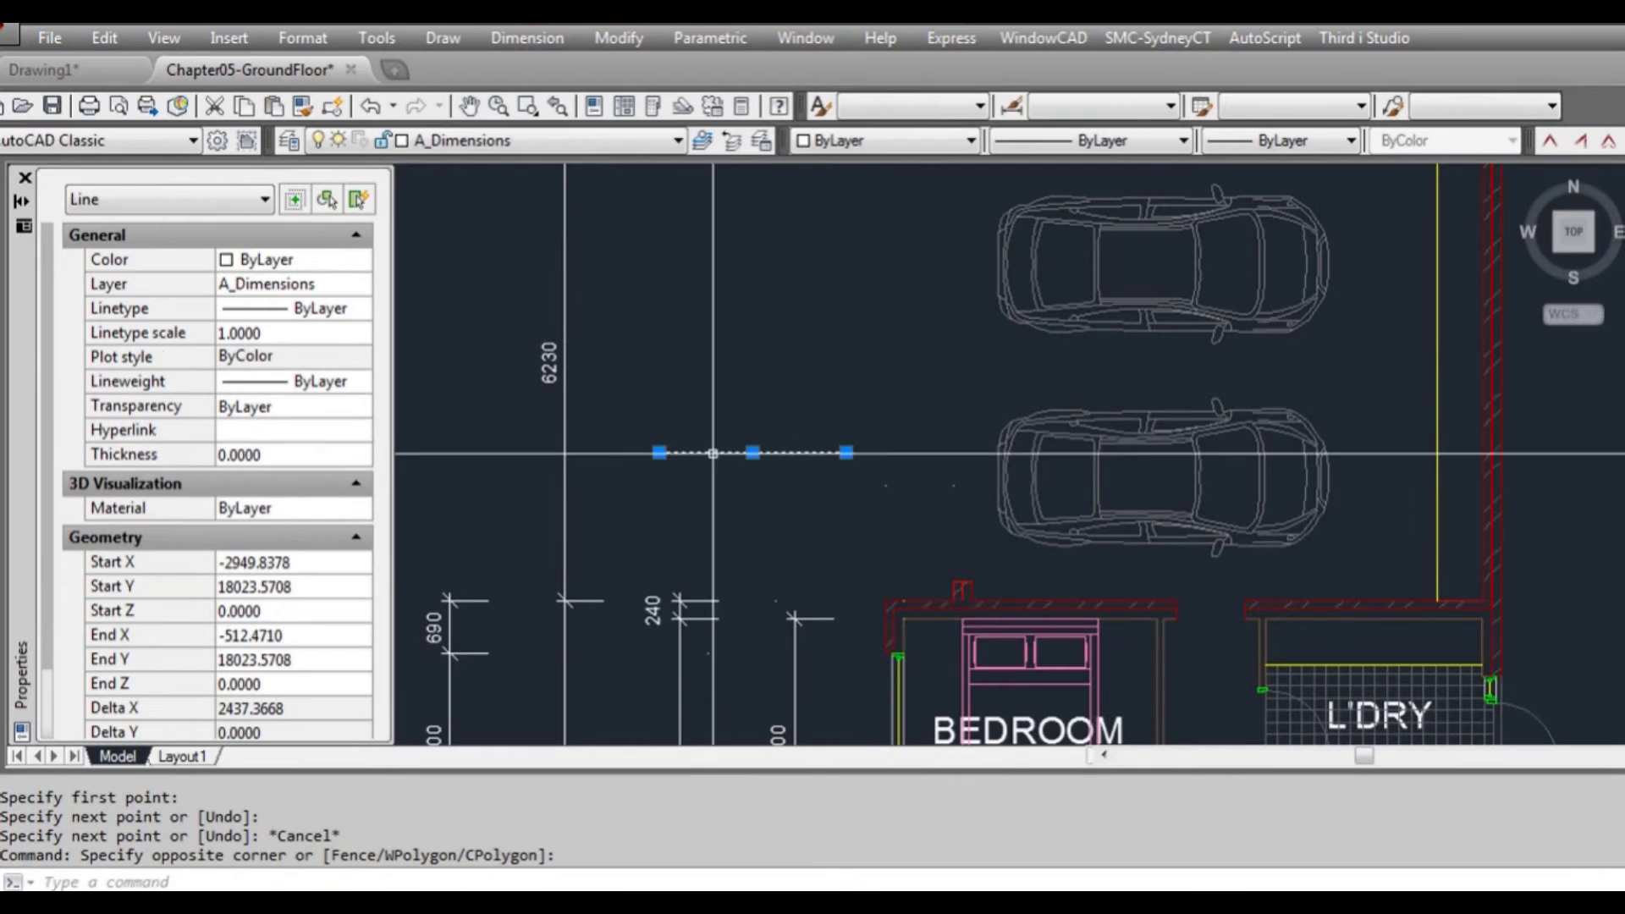
click(659, 453)
key(space)
key(space)
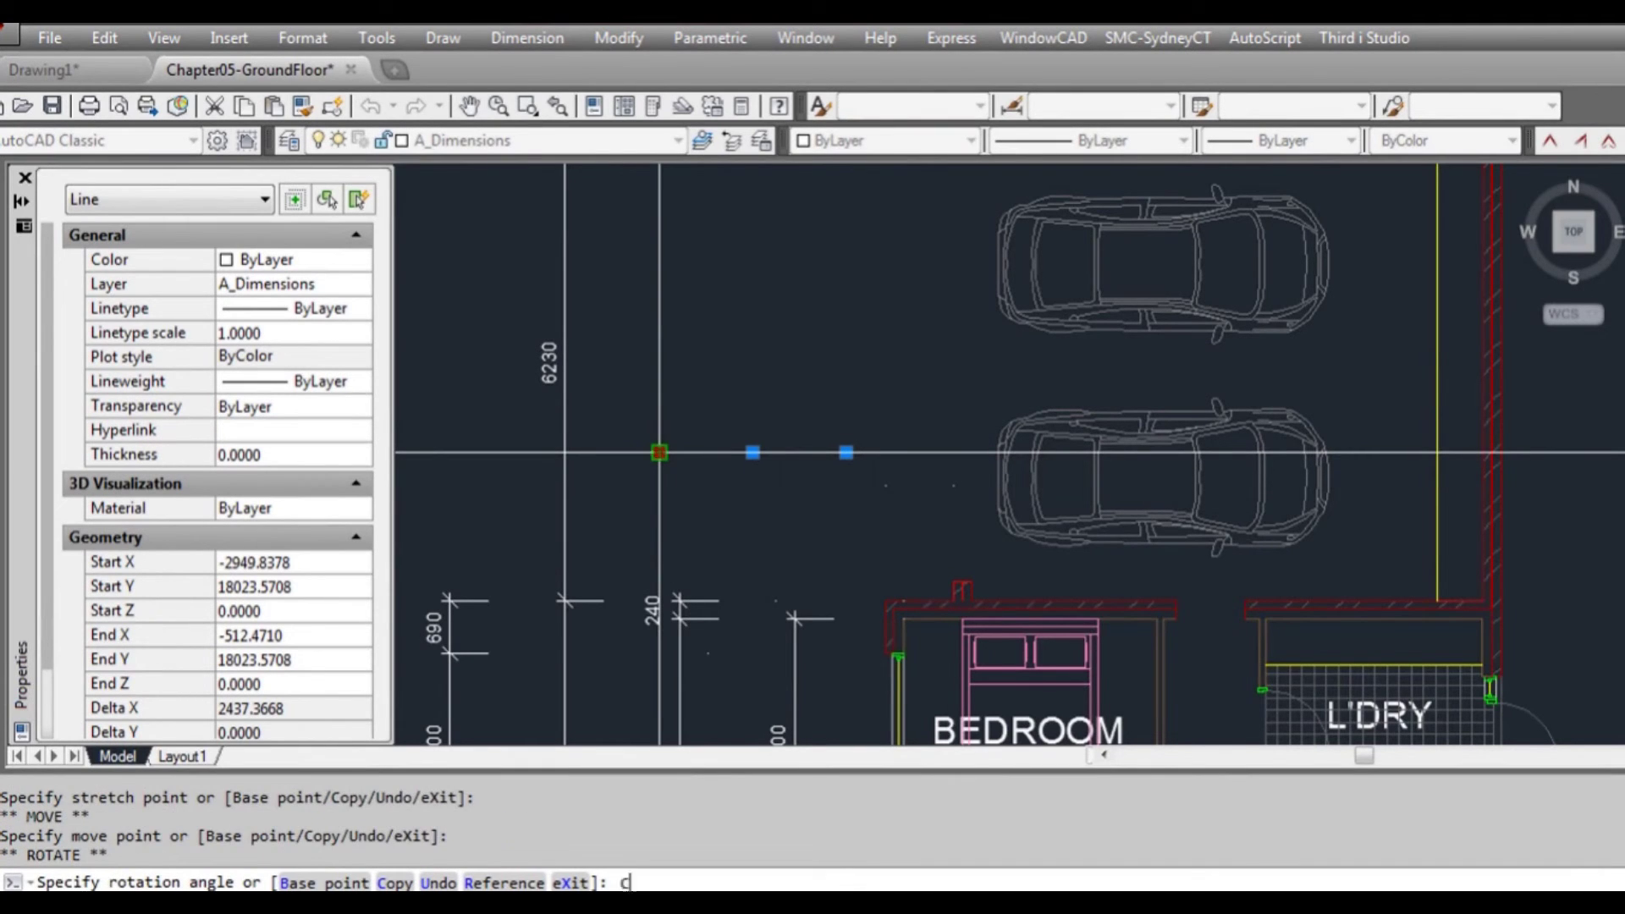
key(Escape)
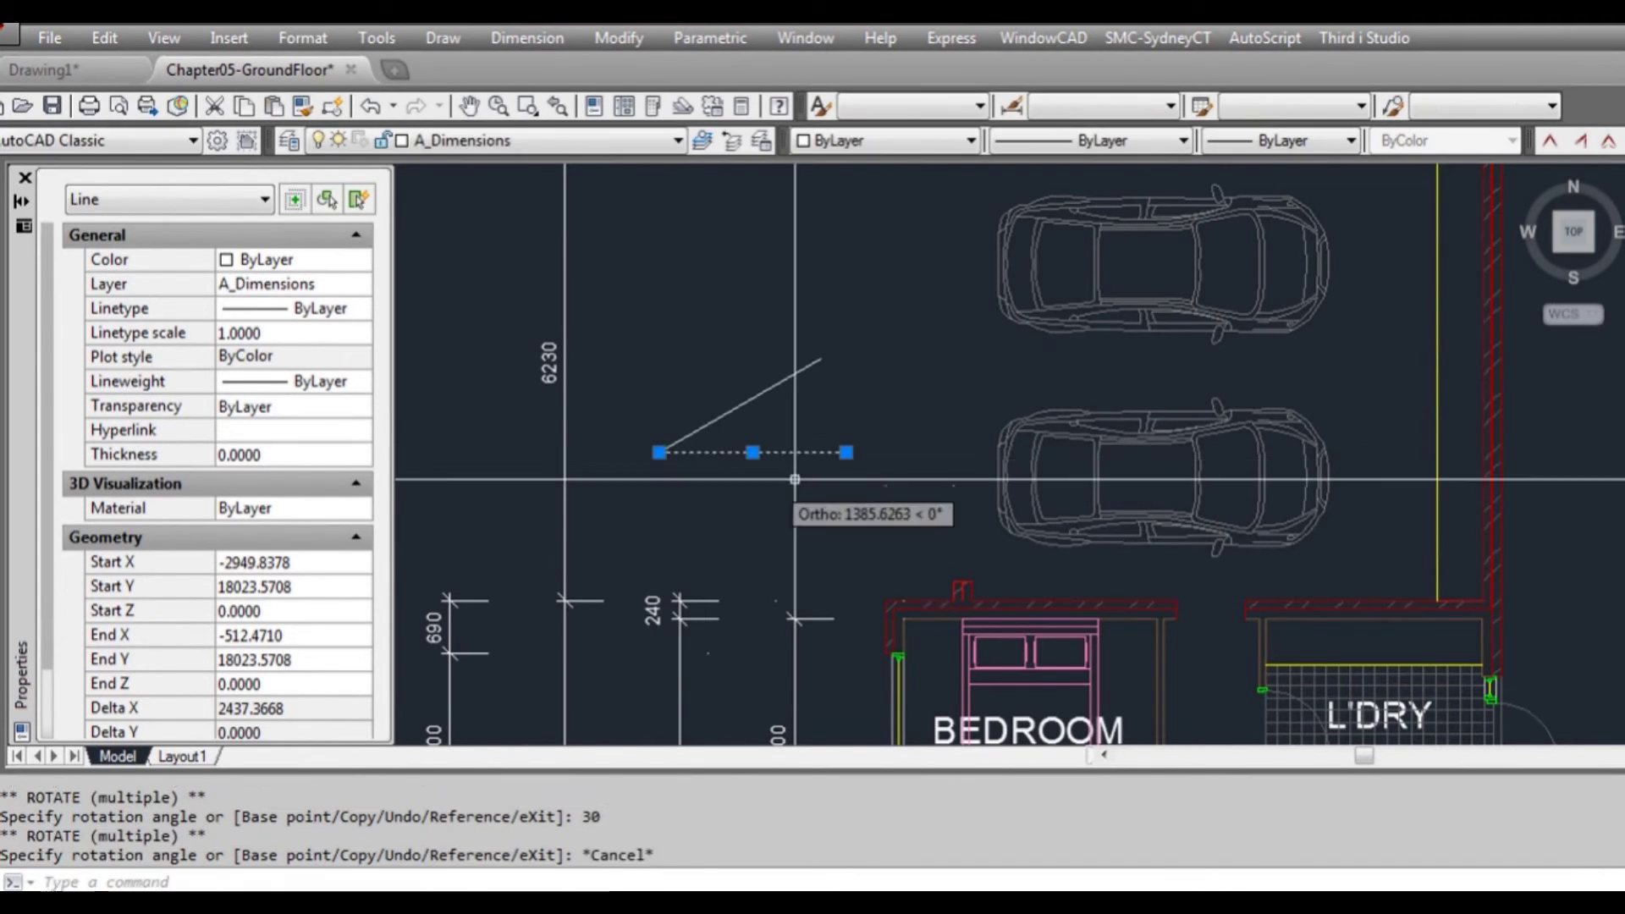
key(Escape)
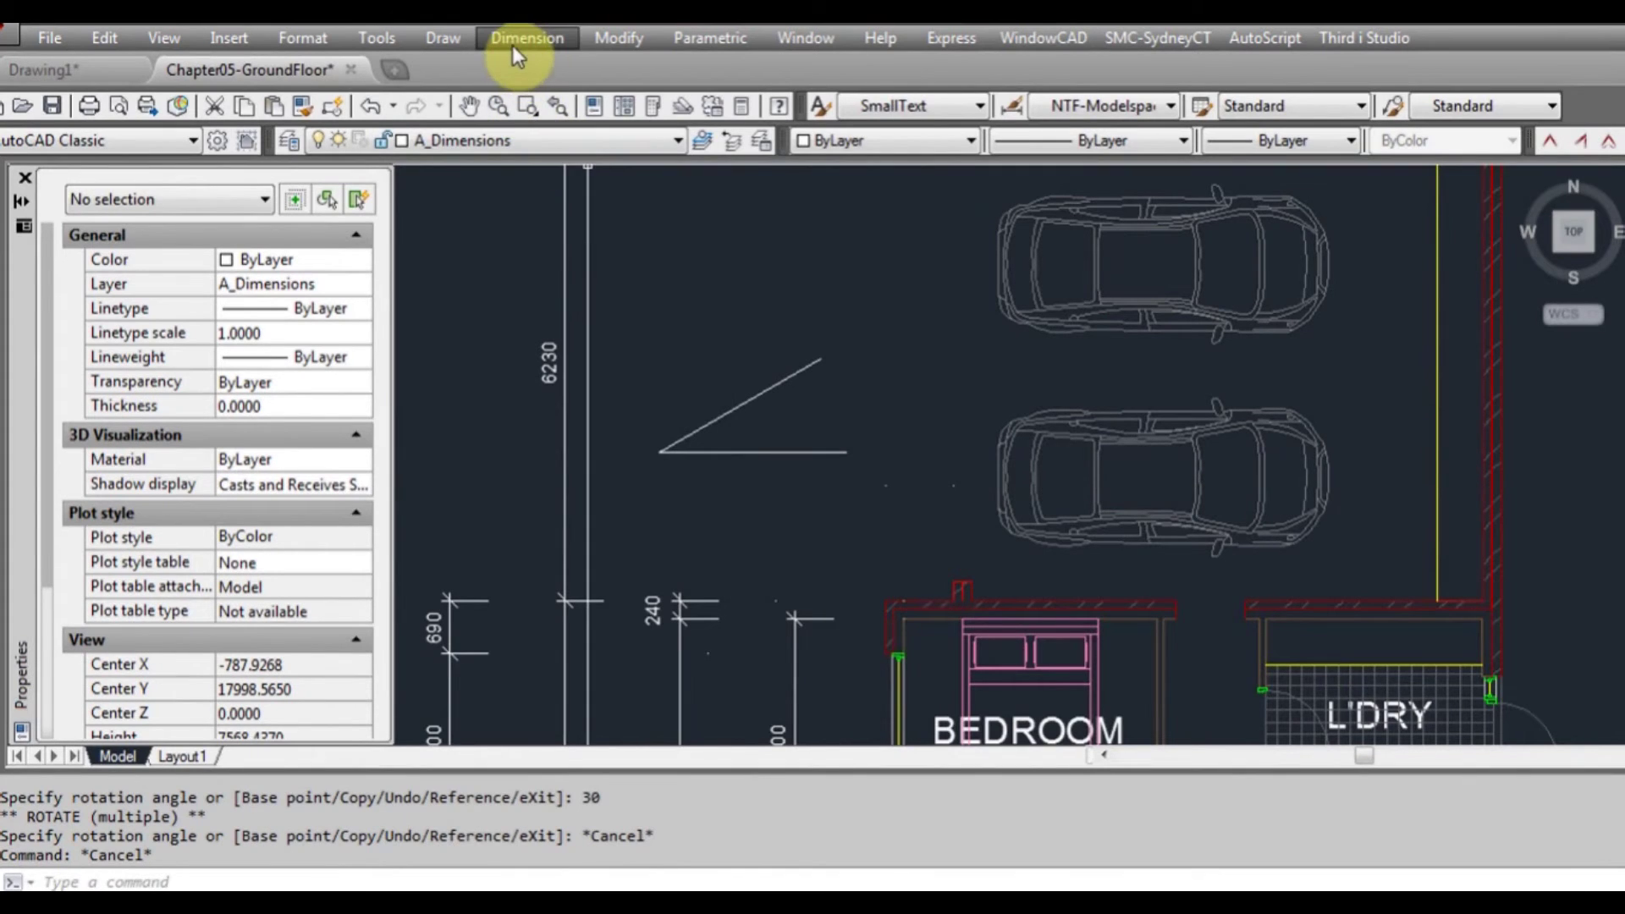
- Add an angular dimension between the horizontal line and its rotated copy, with the arc near their open ends
click(511, 39)
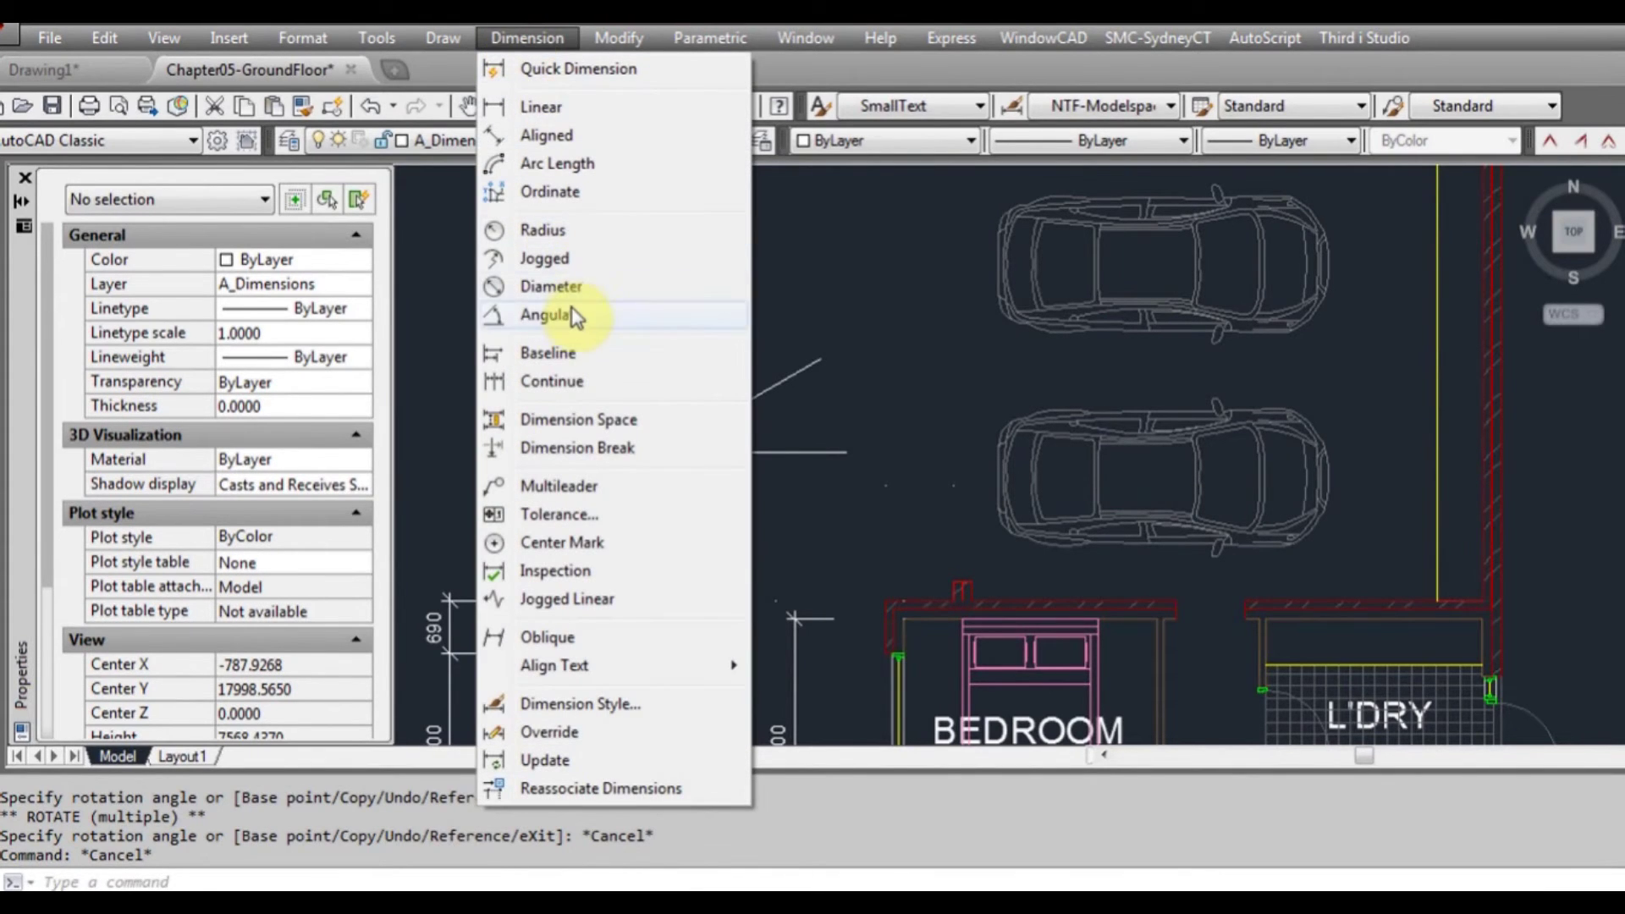
click(574, 316)
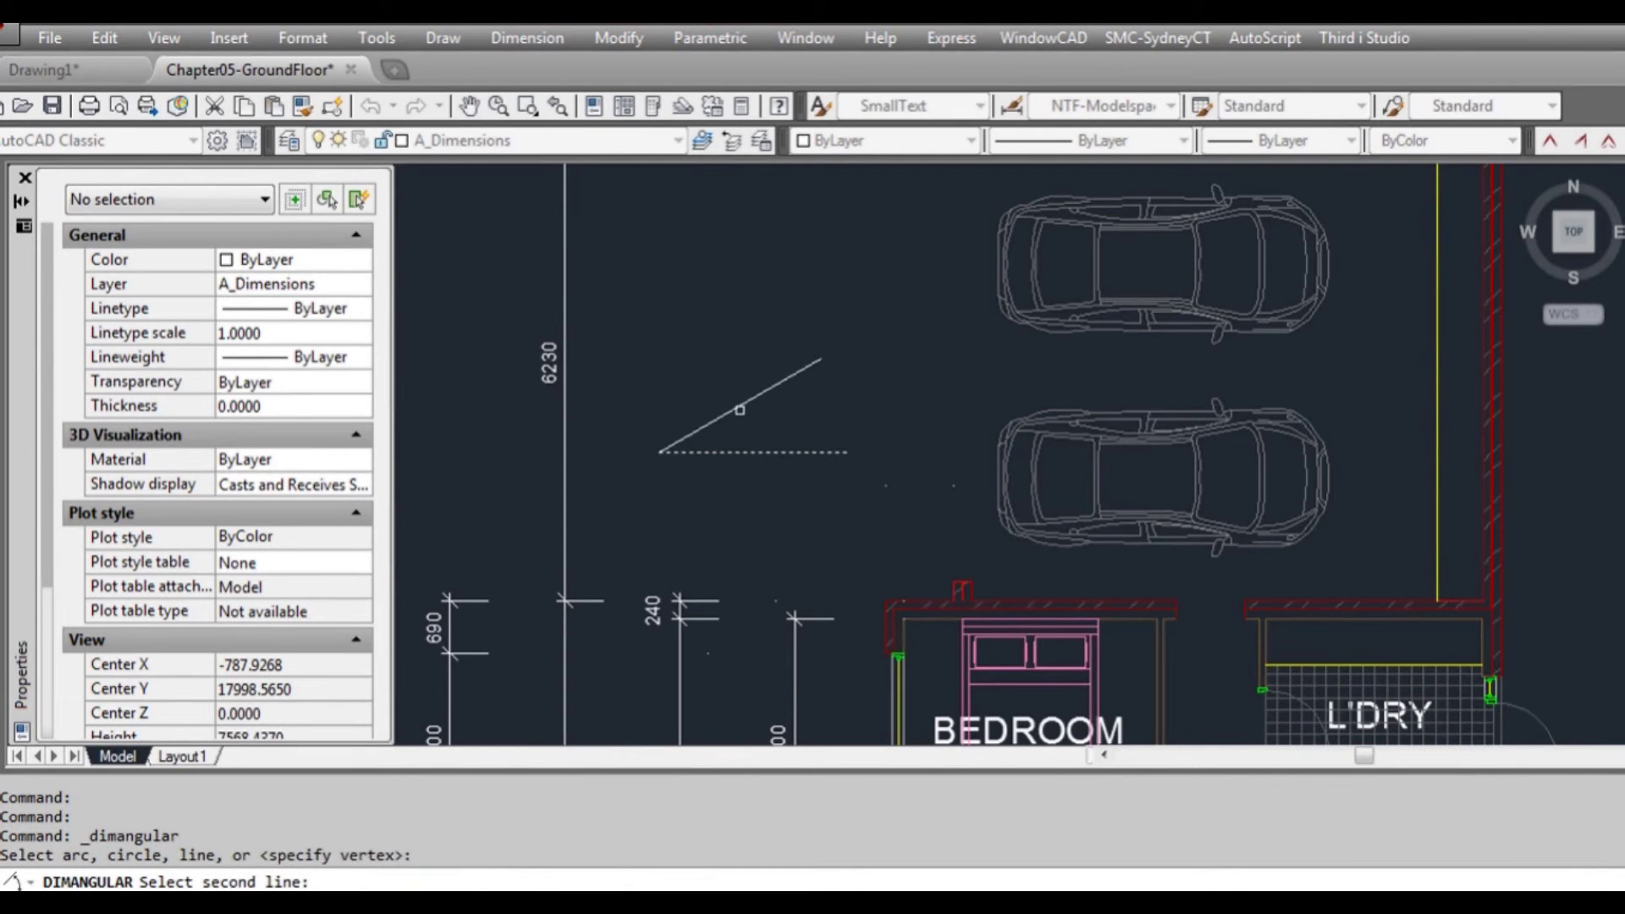
click(738, 407)
click(815, 407)
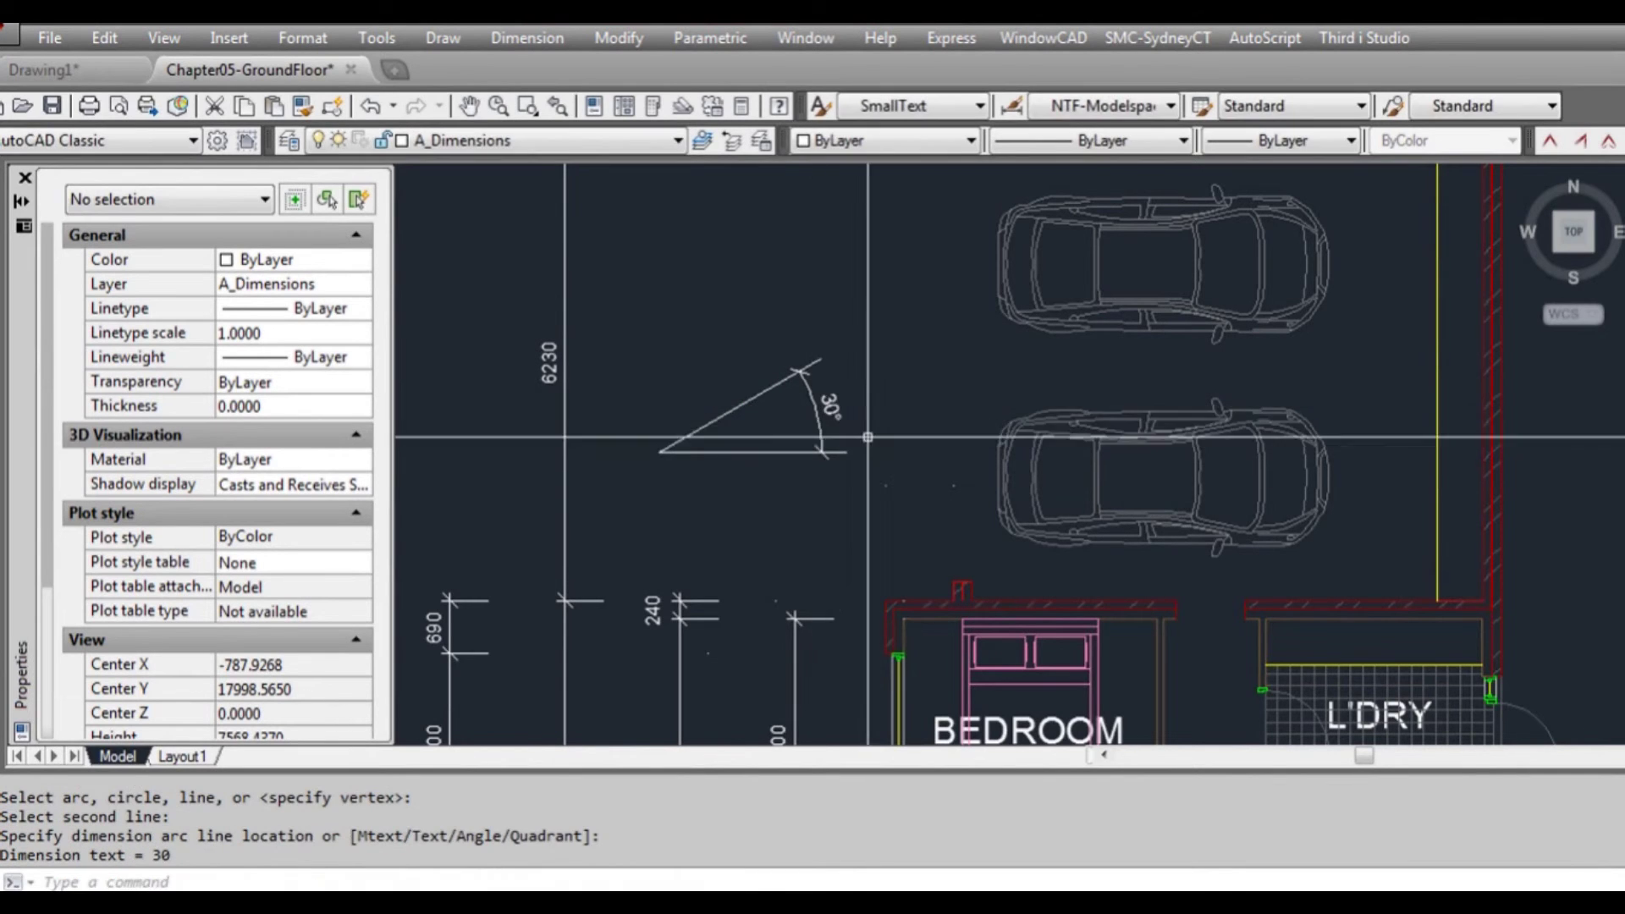
scroll(865, 424, up, 2)
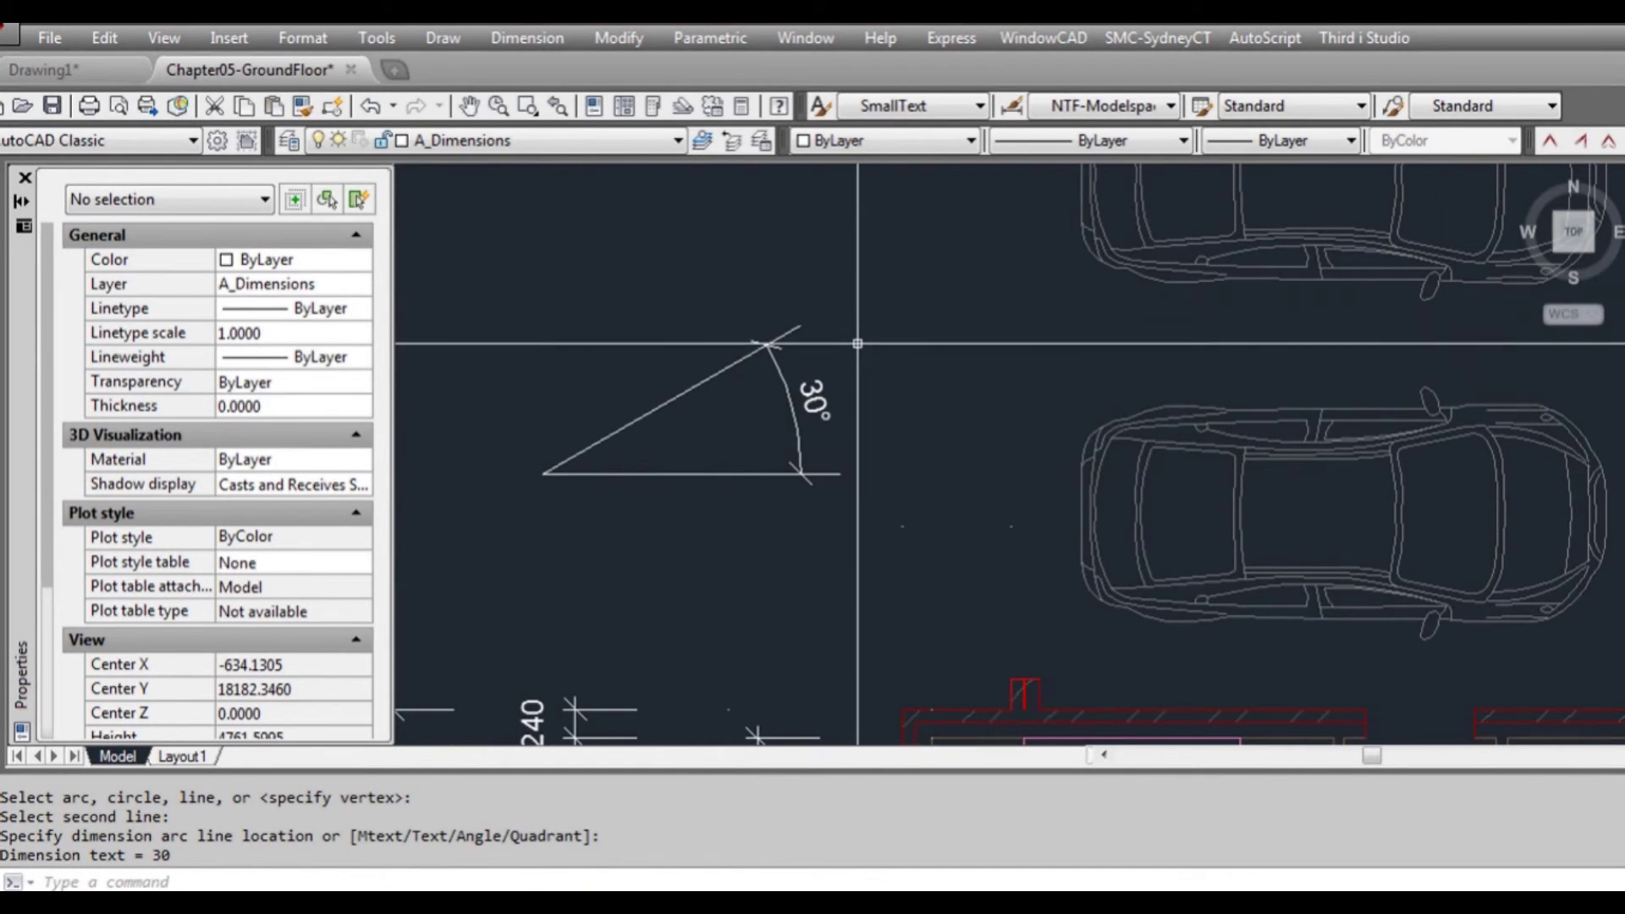
- Erase the two angled sample lines together with their angular dimension
scroll(857, 338, down, 2)
click(759, 314)
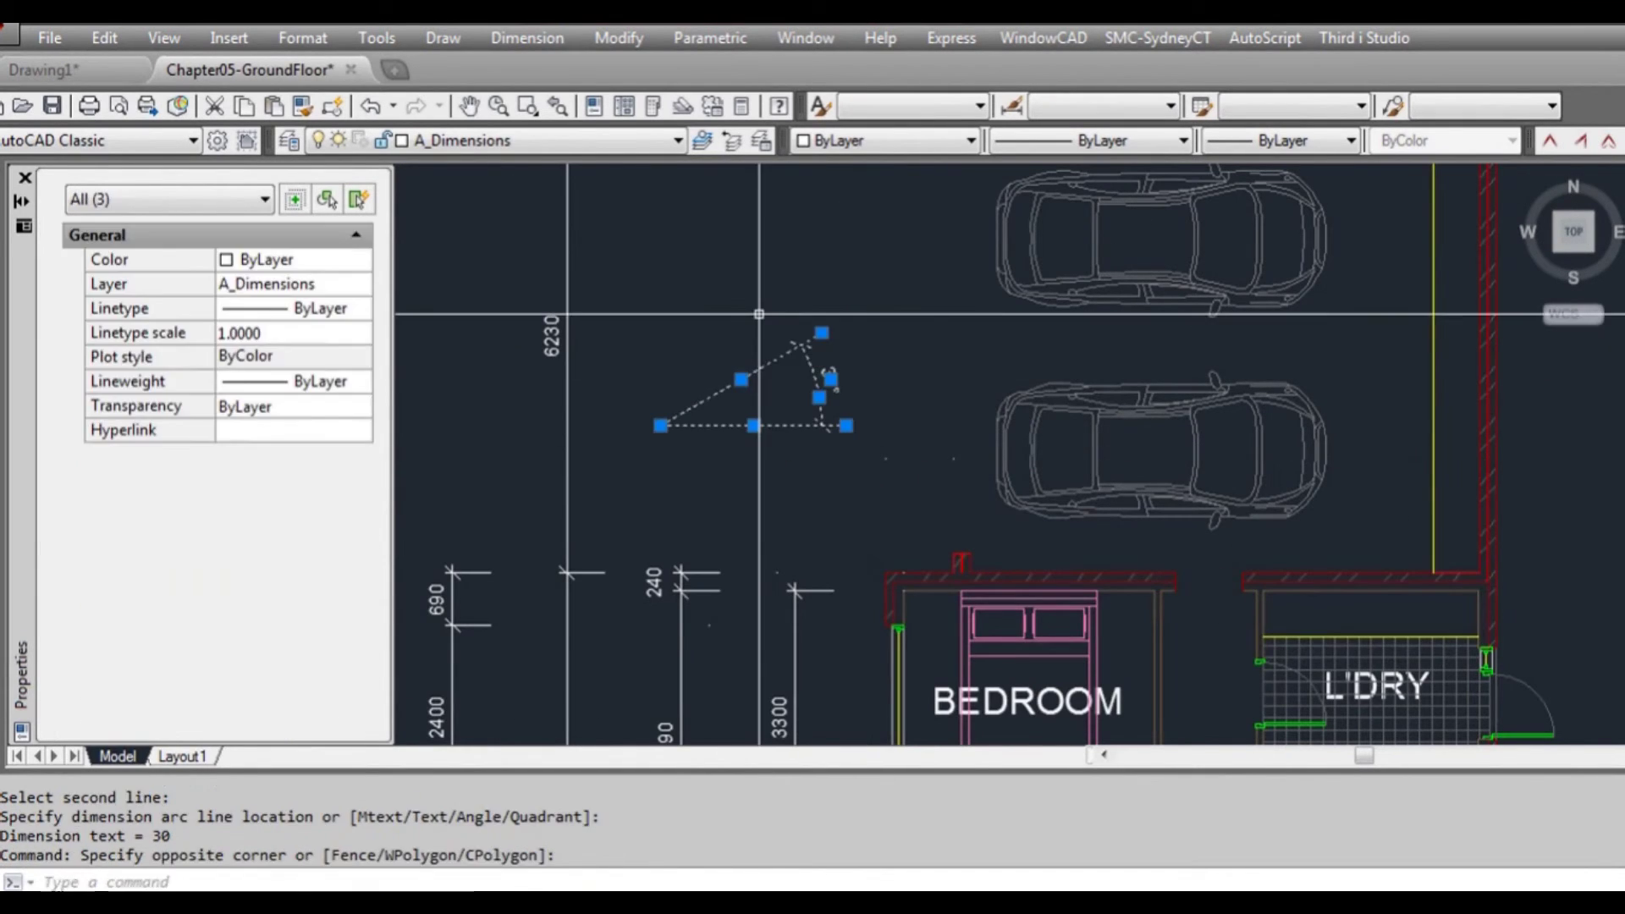
text(e)
key(Return)
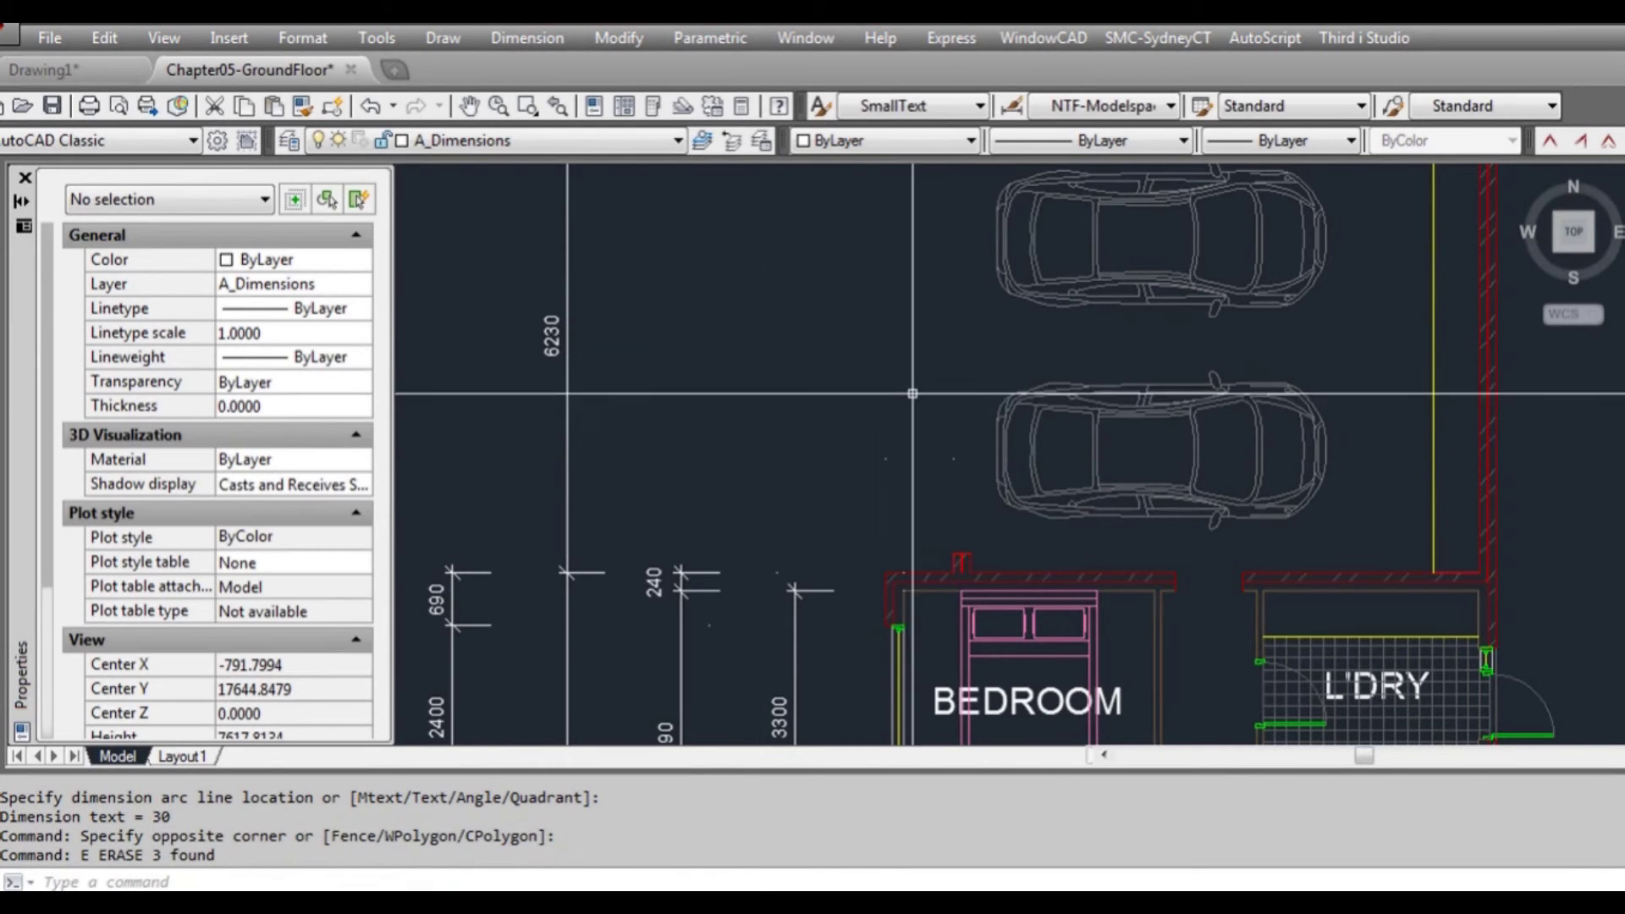
- Create six baseline dimensions from the bottom end of the house's overall length dimension, ending at successively higher free points
scroll(888, 382, down, 1)
scroll(1005, 436, down, 3)
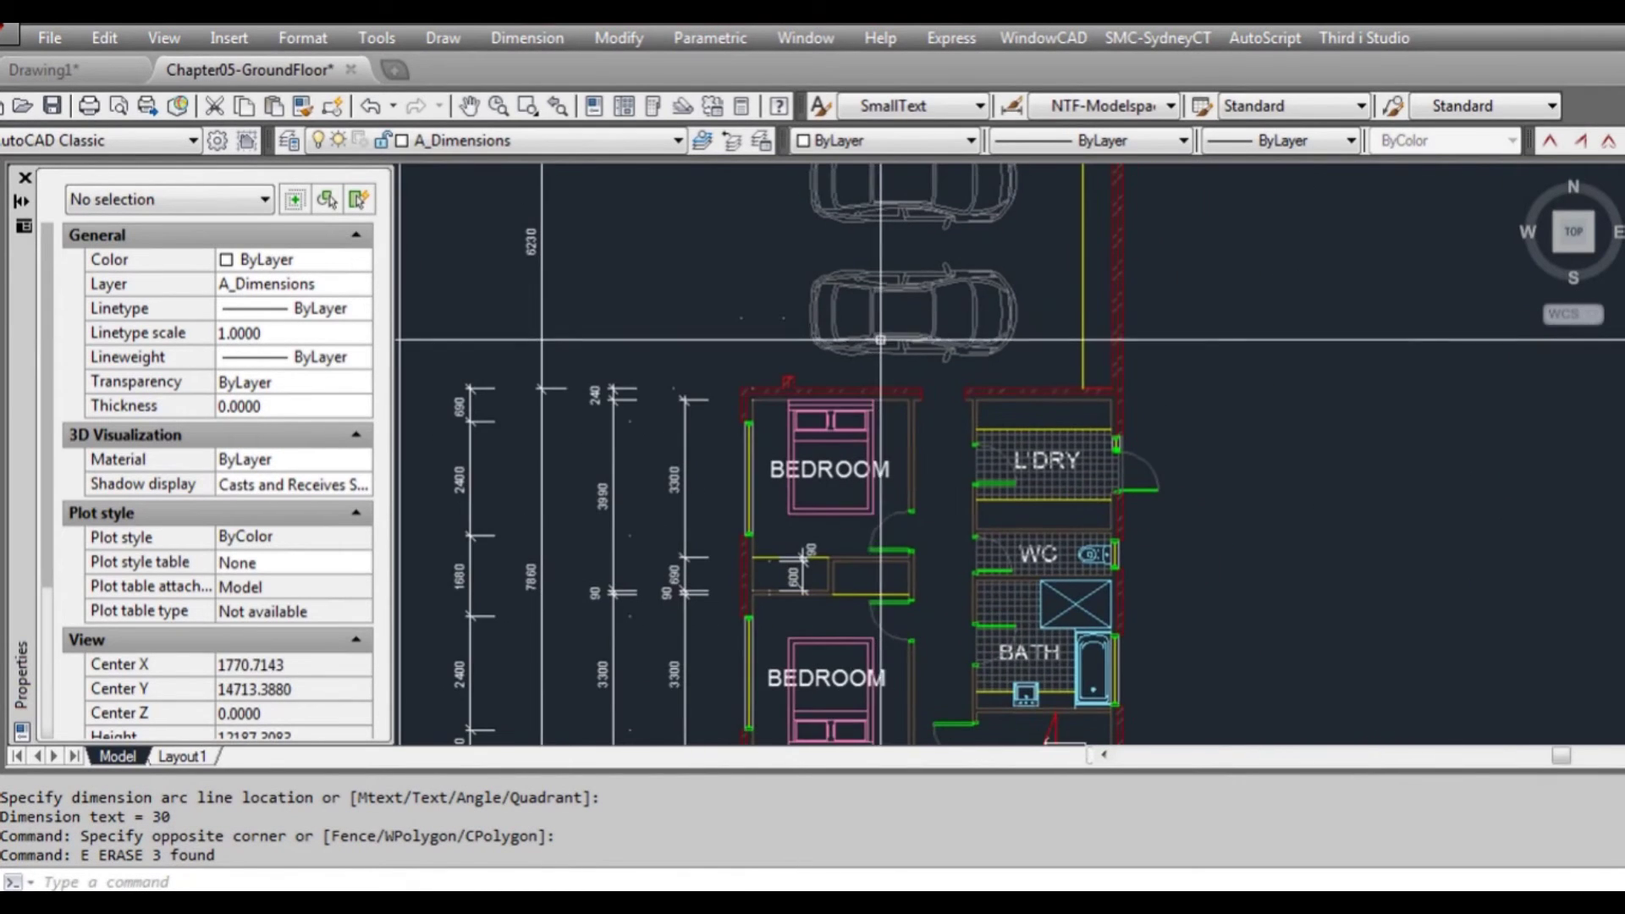
middle_drag(956, 406, 910, 387)
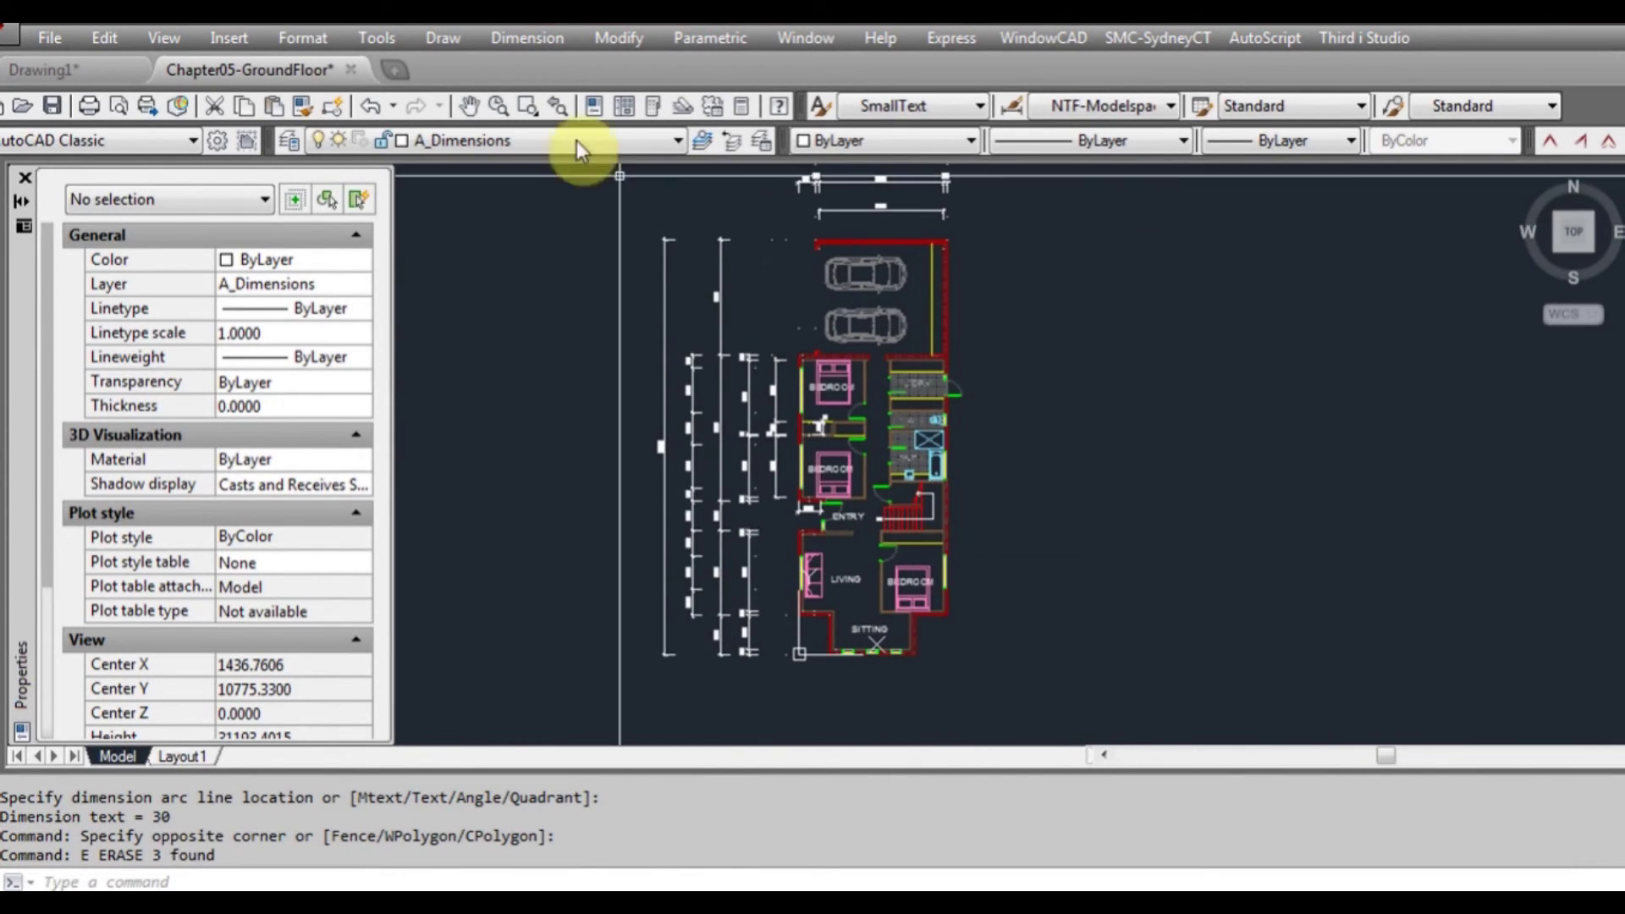
click(505, 38)
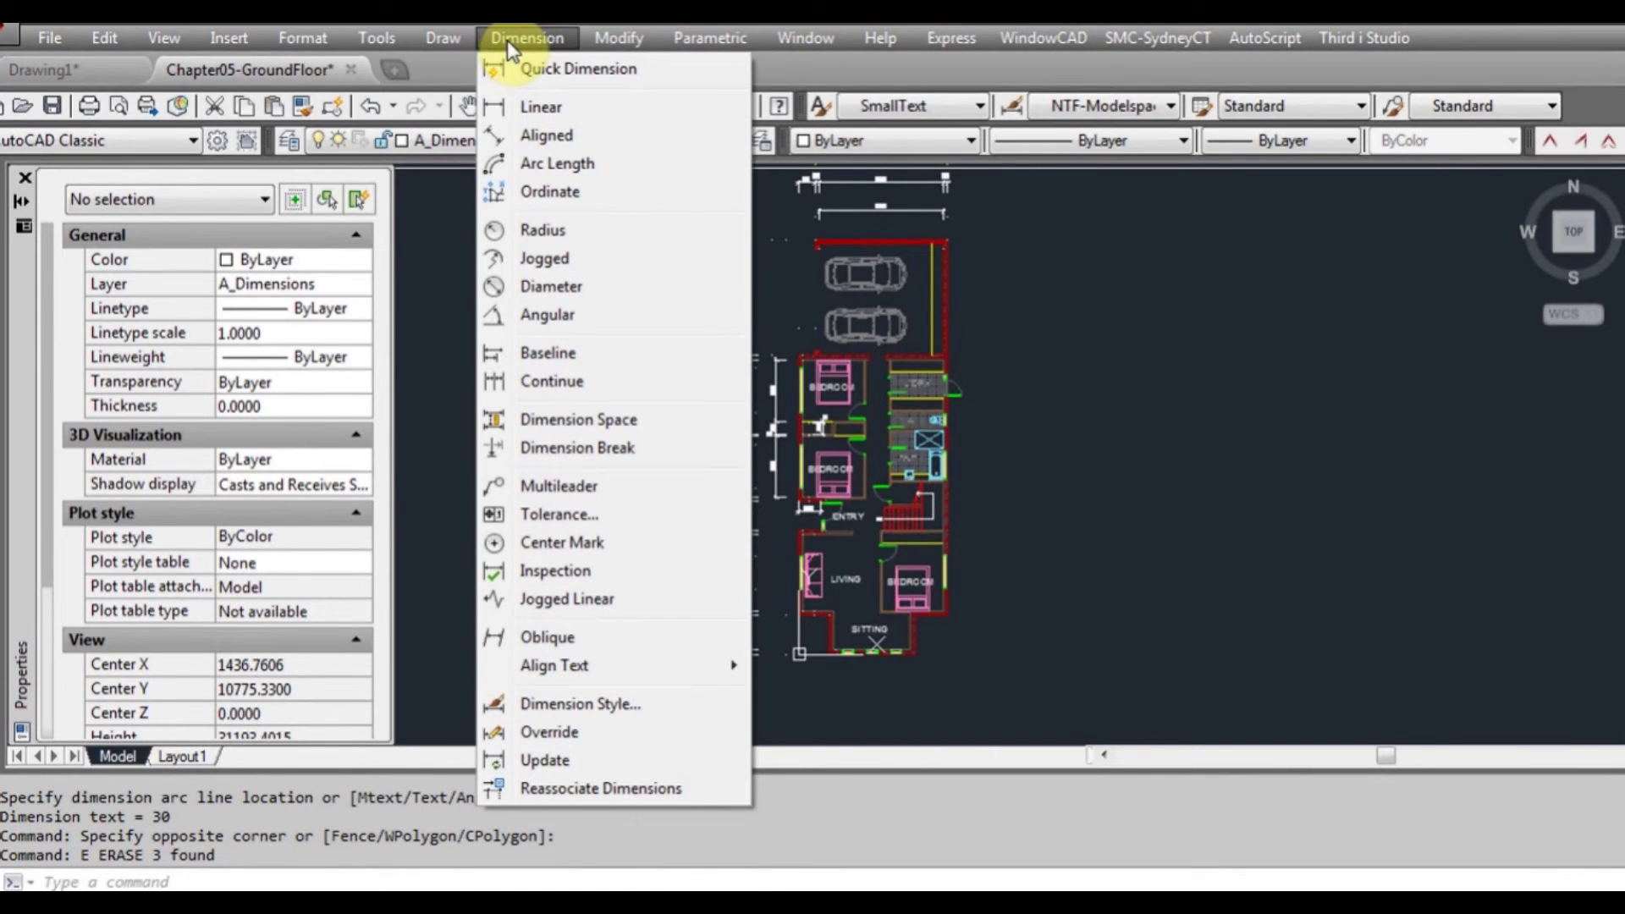
click(596, 356)
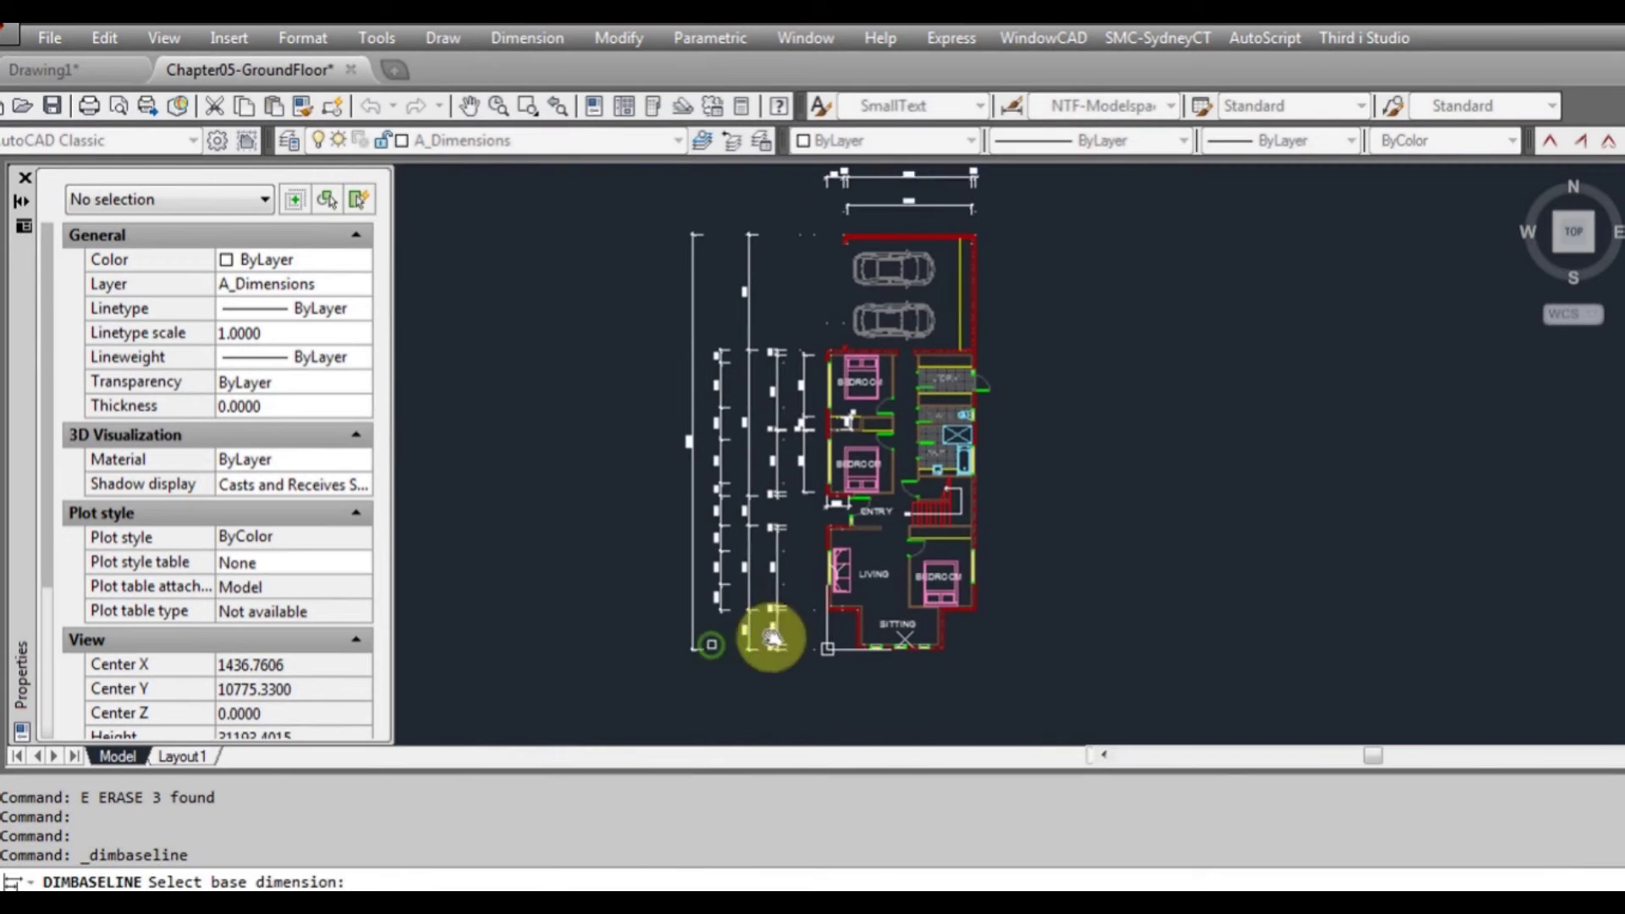
middle_drag(772, 637, 875, 622)
scroll(854, 645, up, 2)
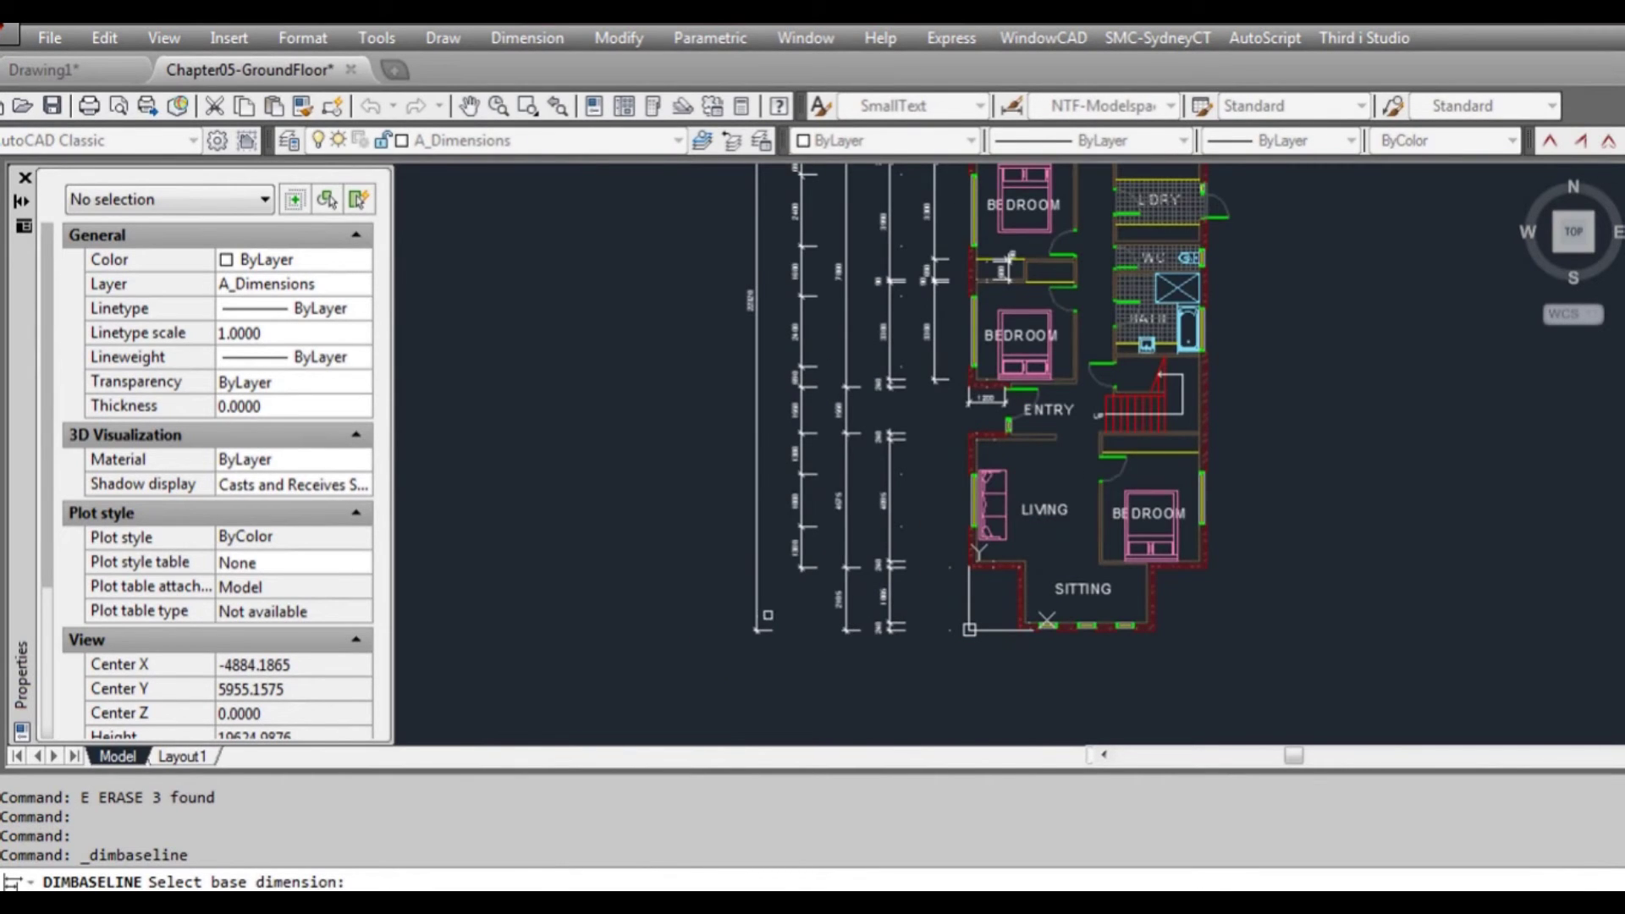
click(753, 611)
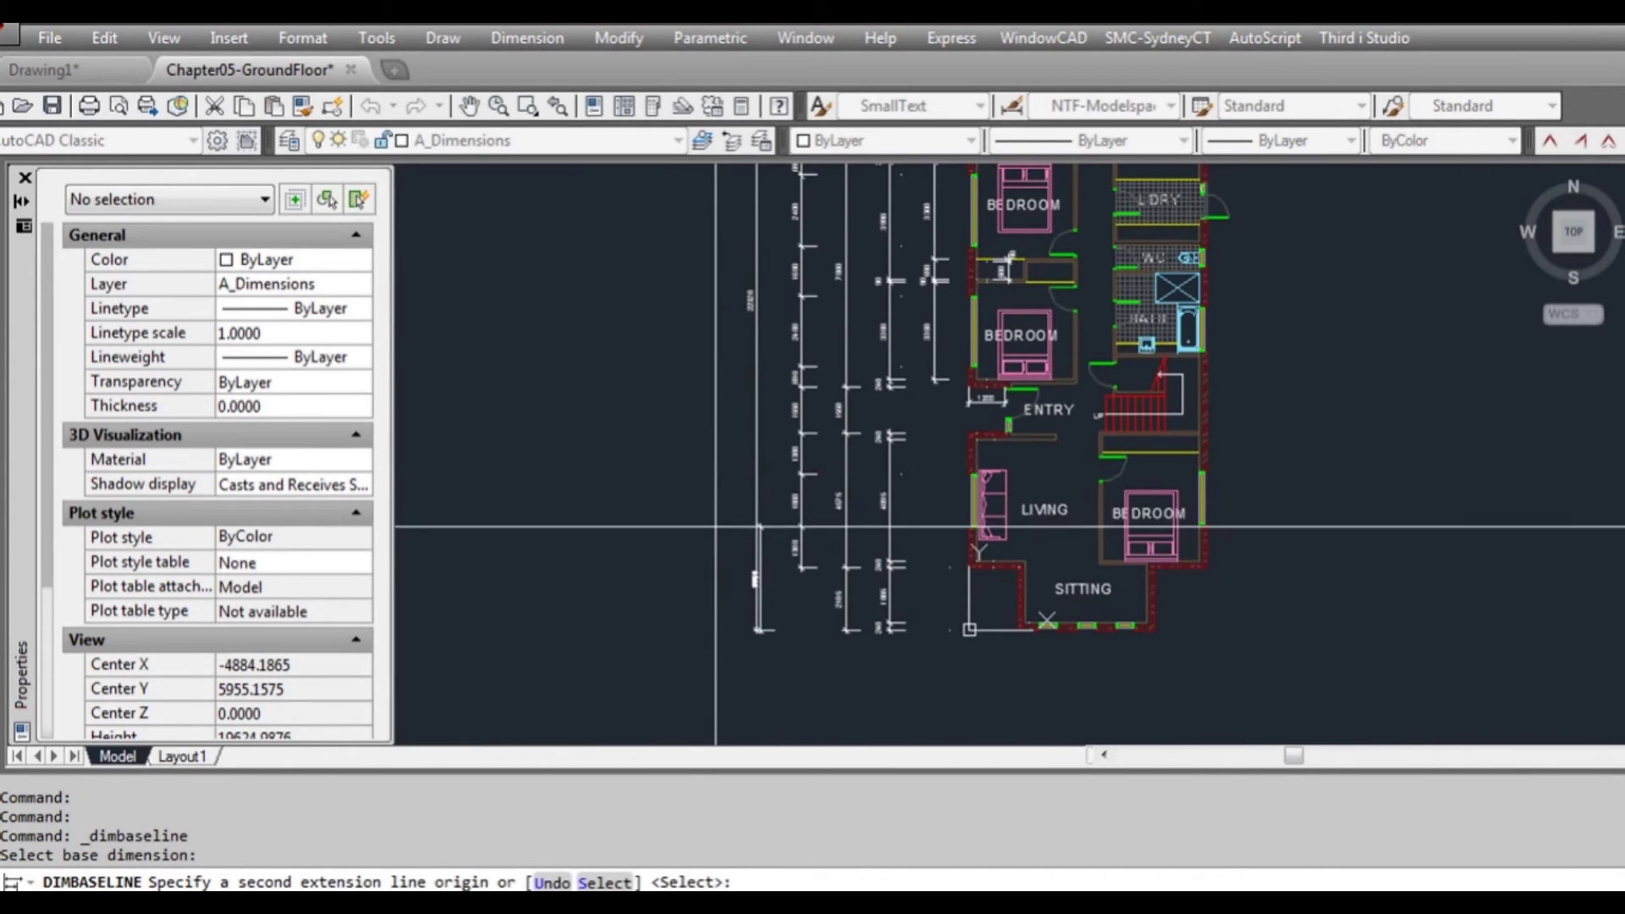
click(708, 490)
click(694, 440)
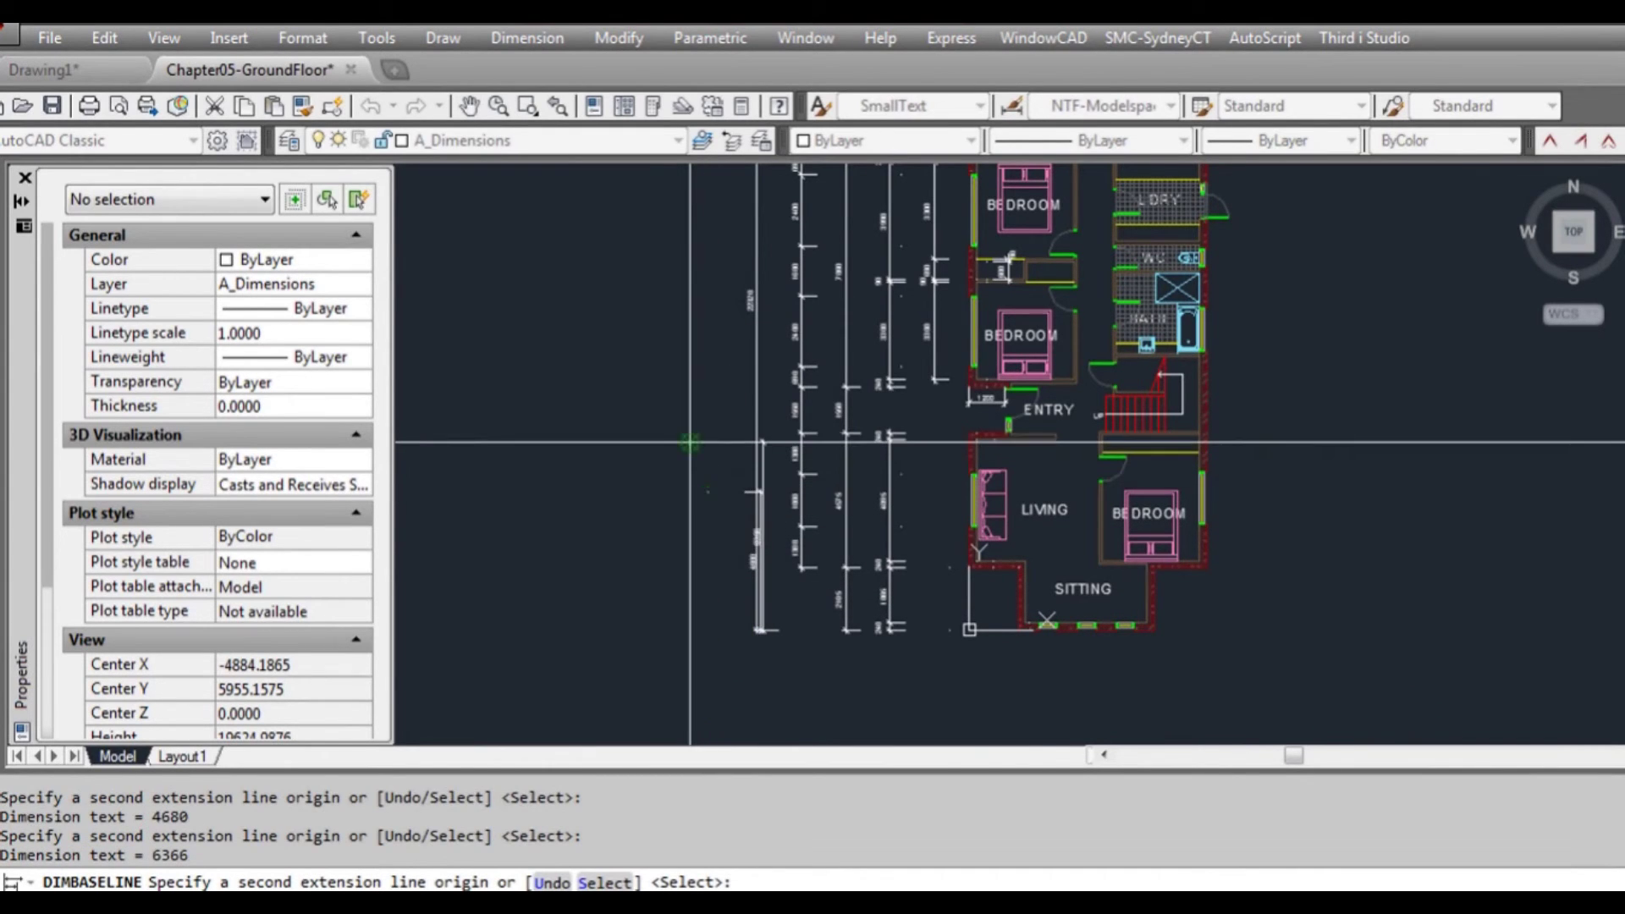
click(675, 377)
click(770, 315)
click(771, 262)
click(770, 231)
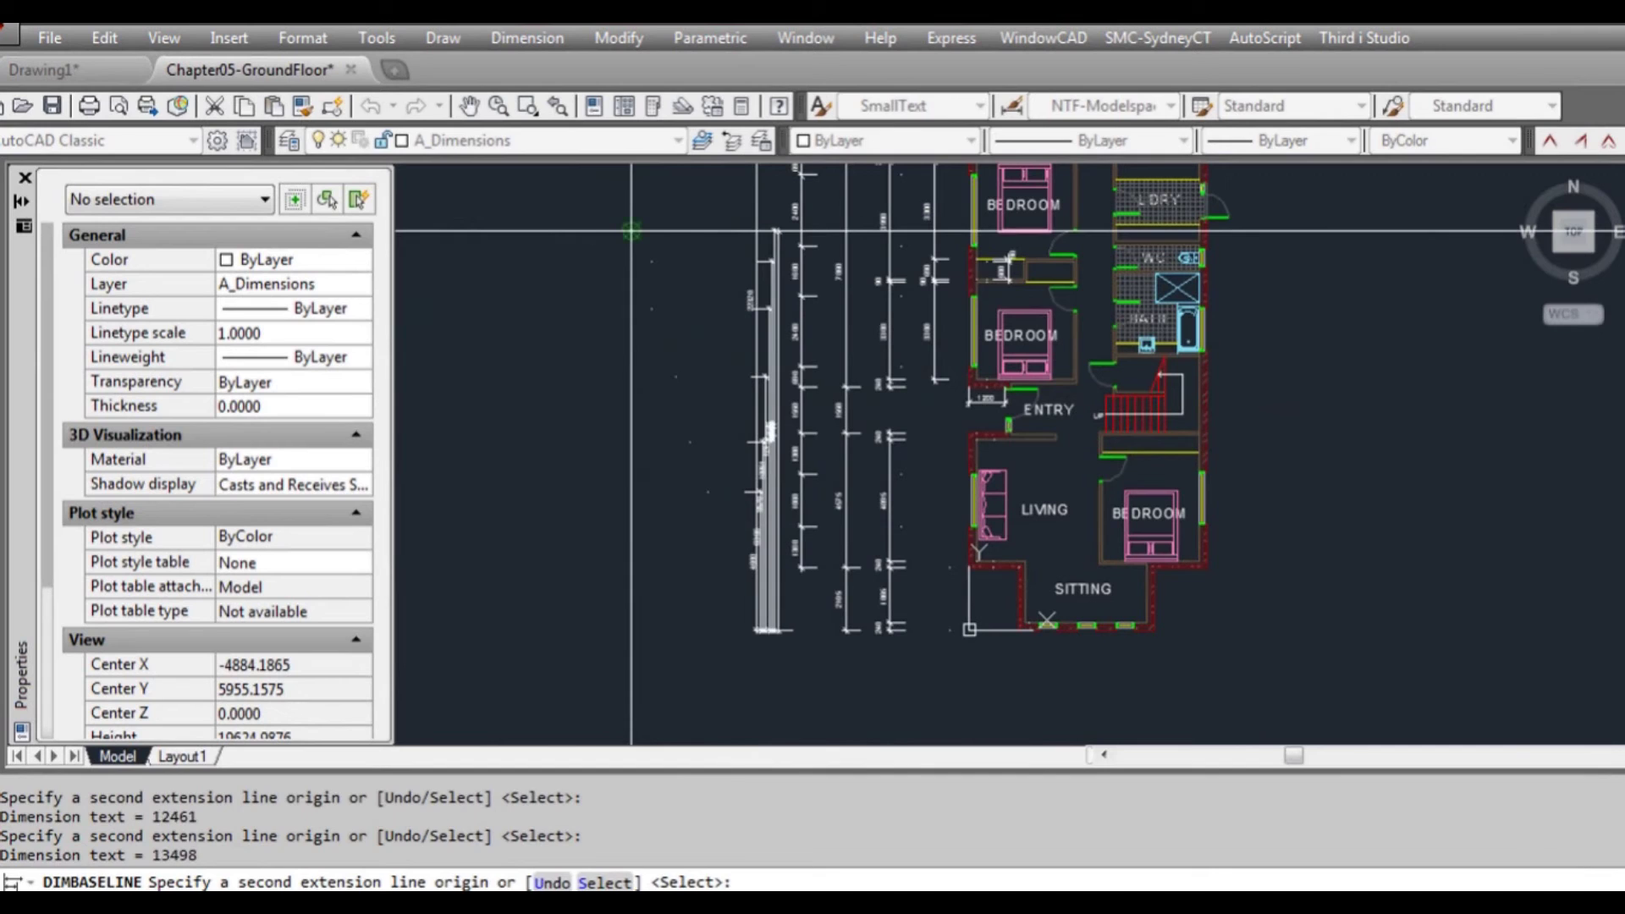
key(Escape)
scroll(773, 325, up, 4)
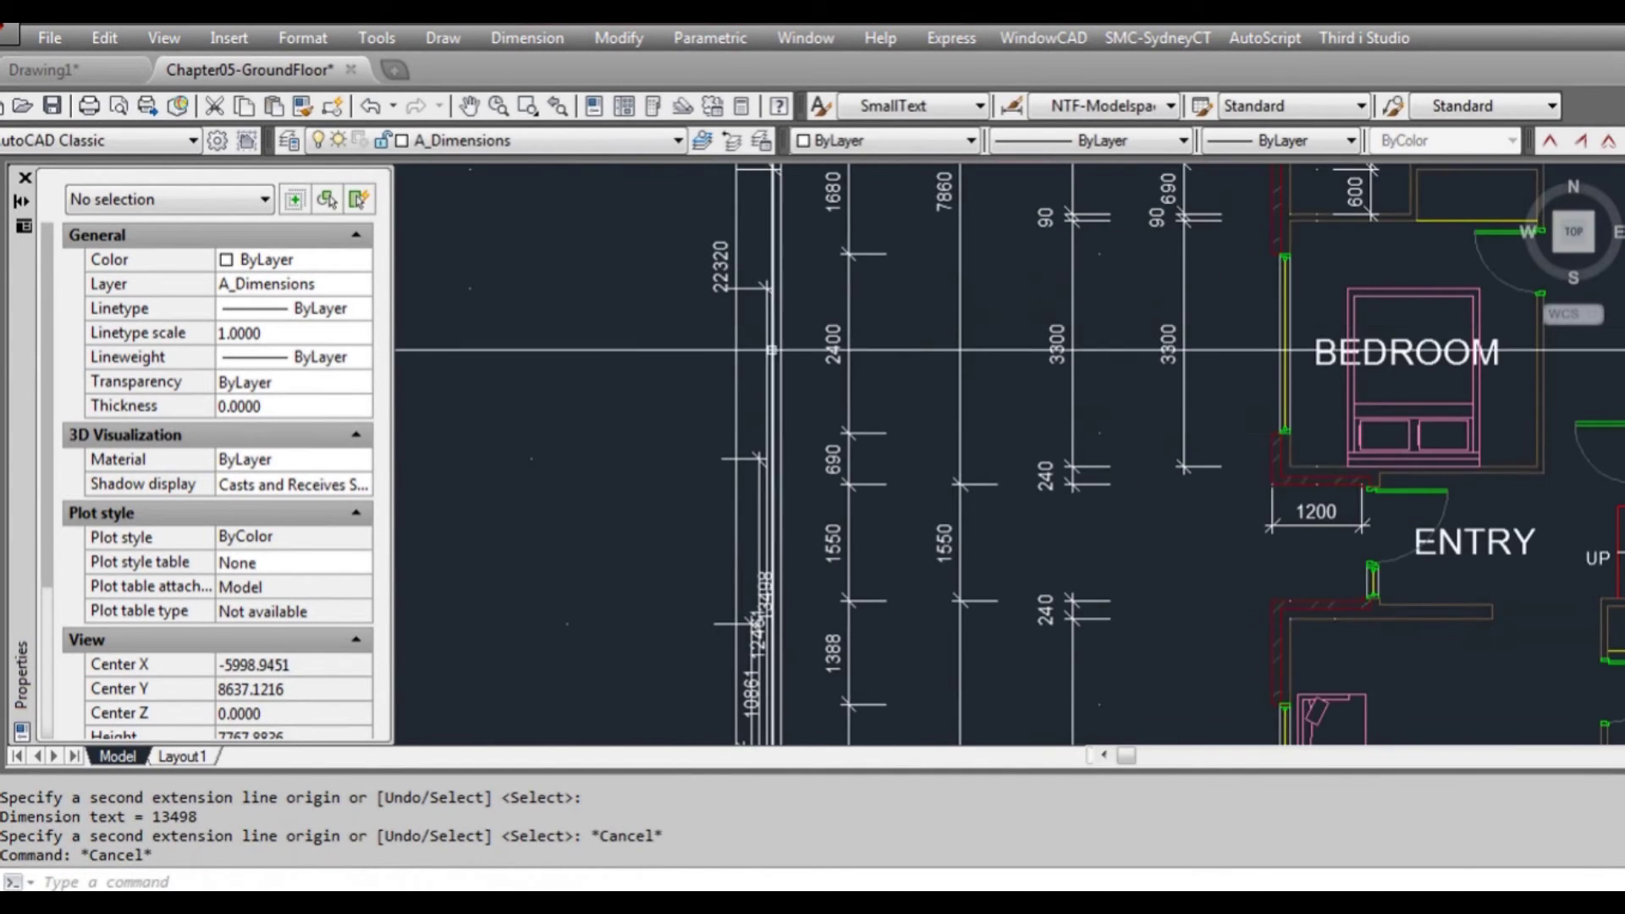
scroll(810, 394, down, 2)
click(823, 629)
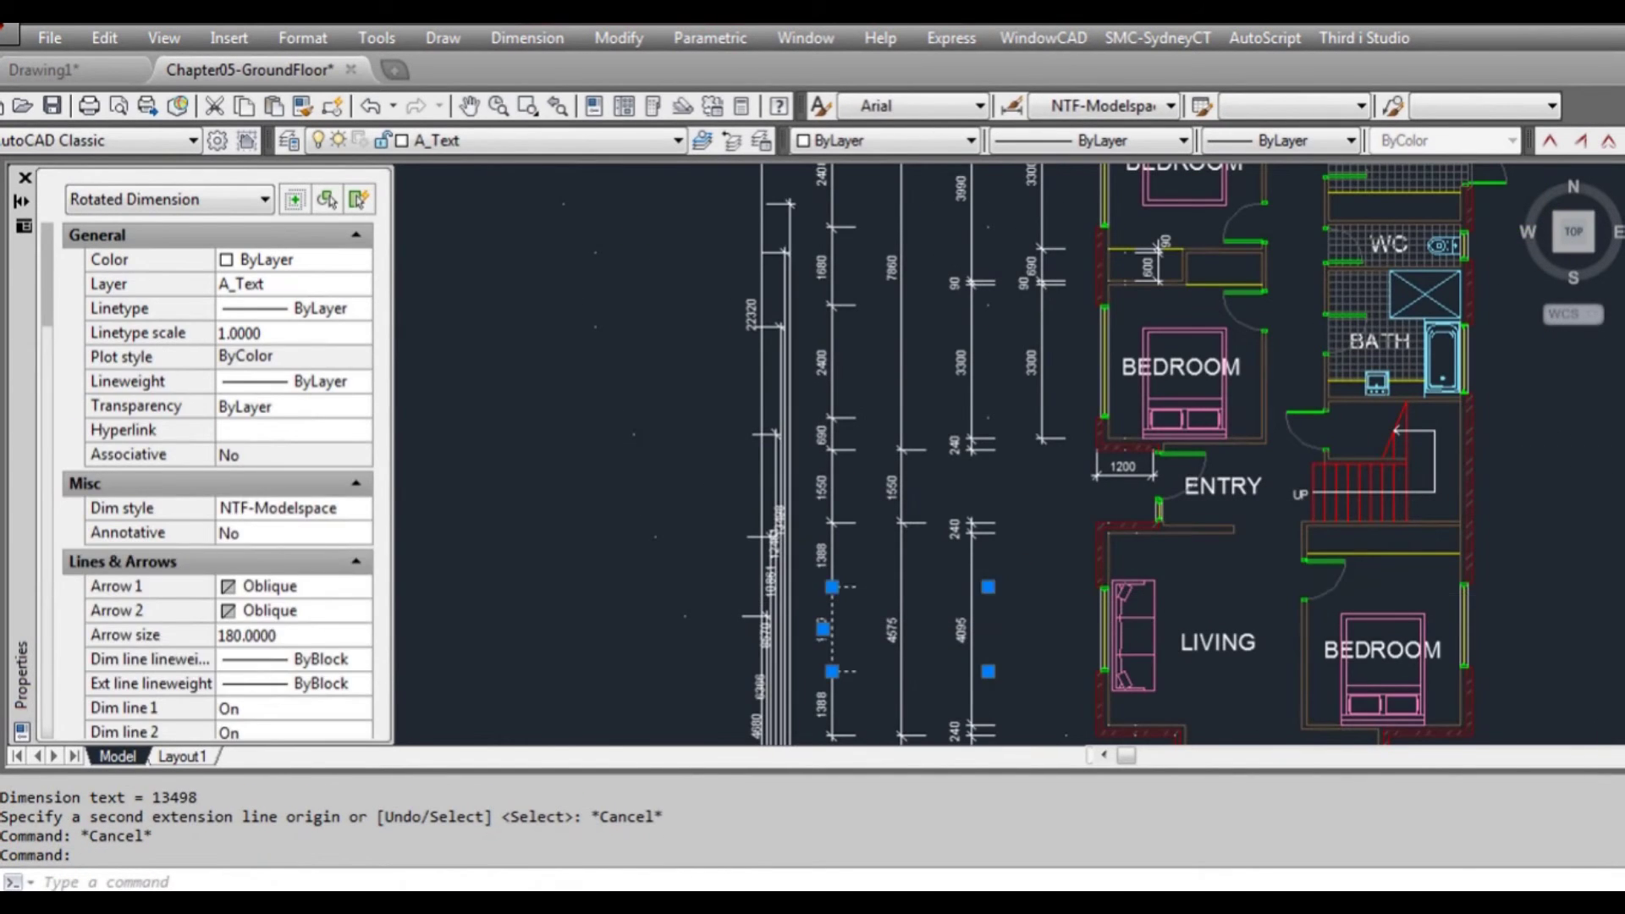
key(Escape)
middle_drag(823, 629, 823, 524)
scroll(784, 499, up, 2)
click(784, 498)
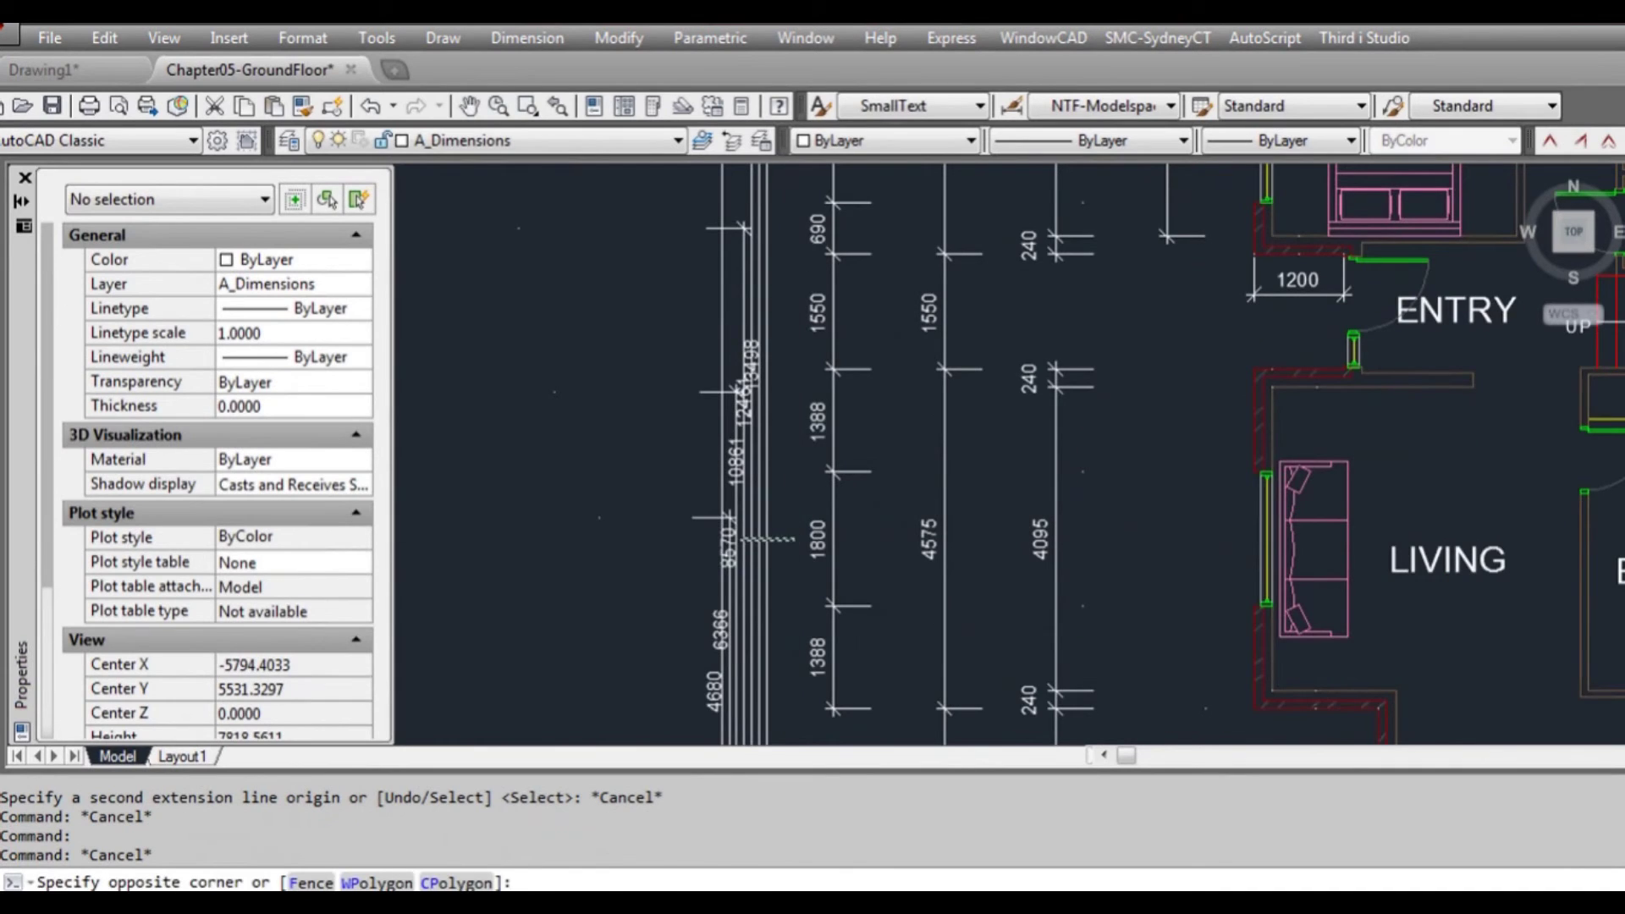
click(785, 549)
key(Return)
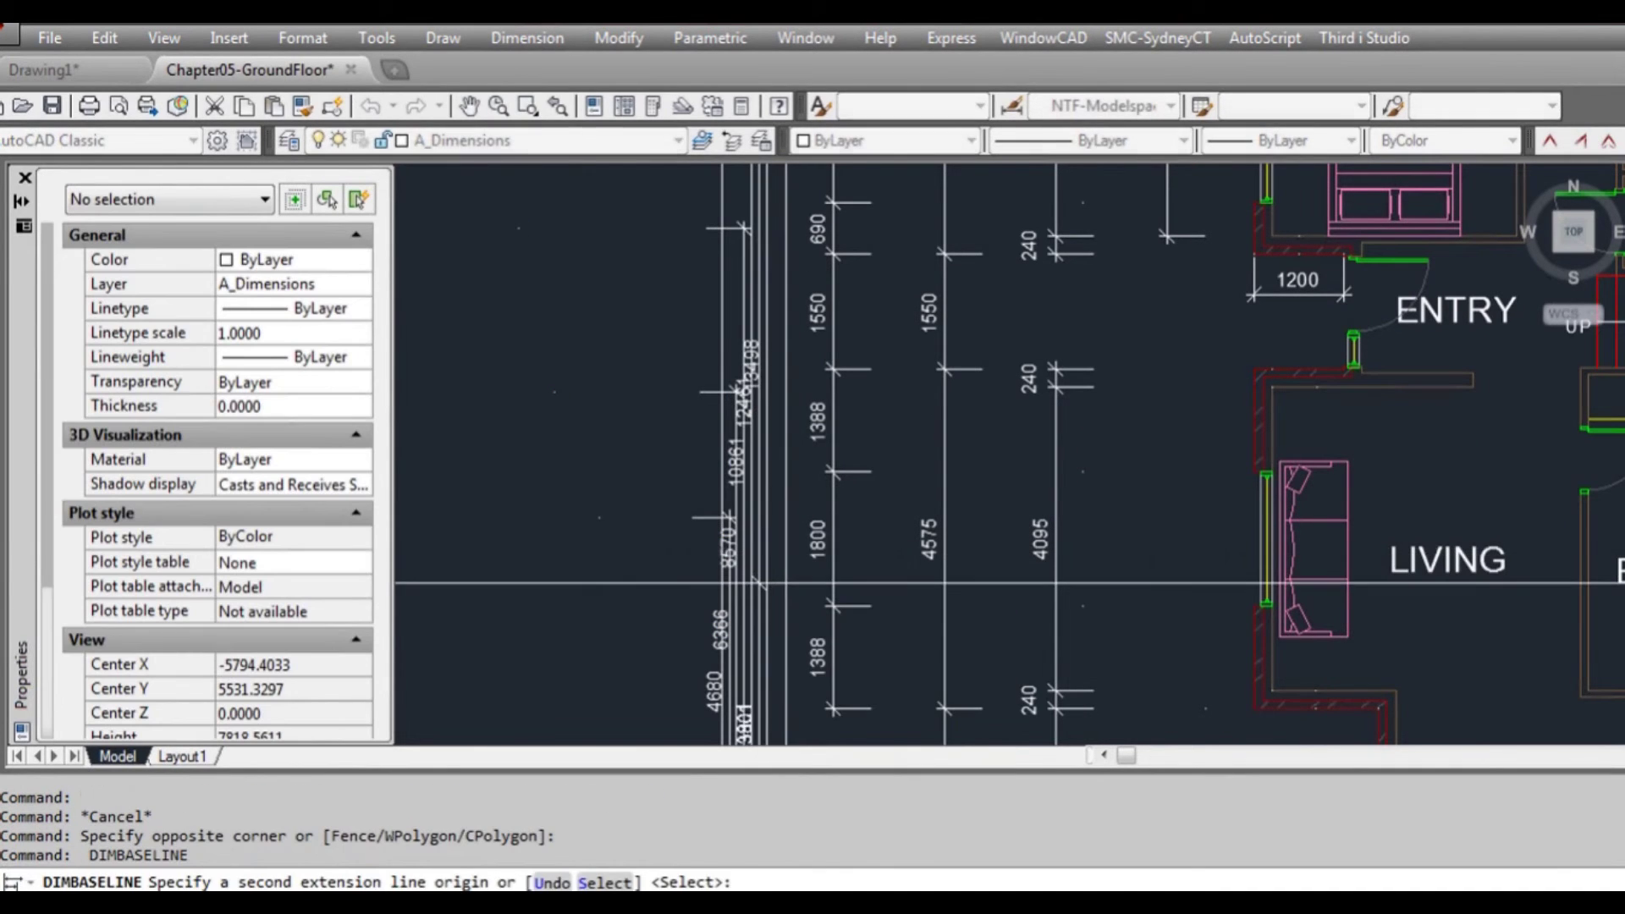
key(Escape)
key(Escape)
- Erase all six baseline dimensions beside the overall length dimension
click(729, 556)
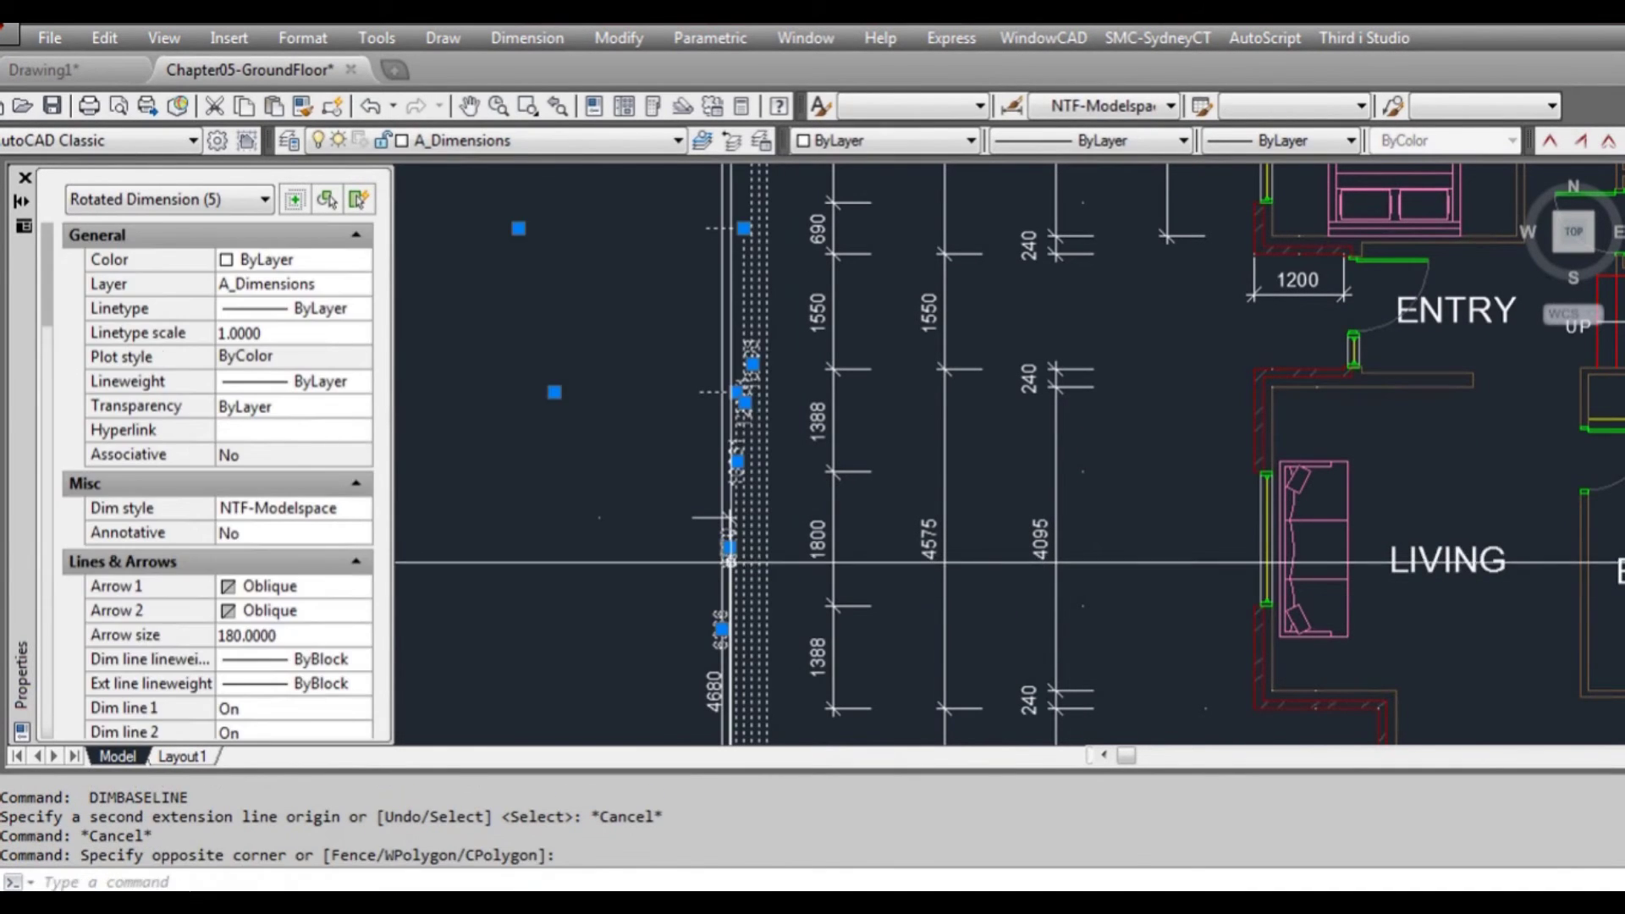
text(e)
key(Return)
click(733, 561)
key(Return)
scroll(816, 546, down, 4)
scroll(820, 544, down, 2)
middle_drag(997, 454, 884, 516)
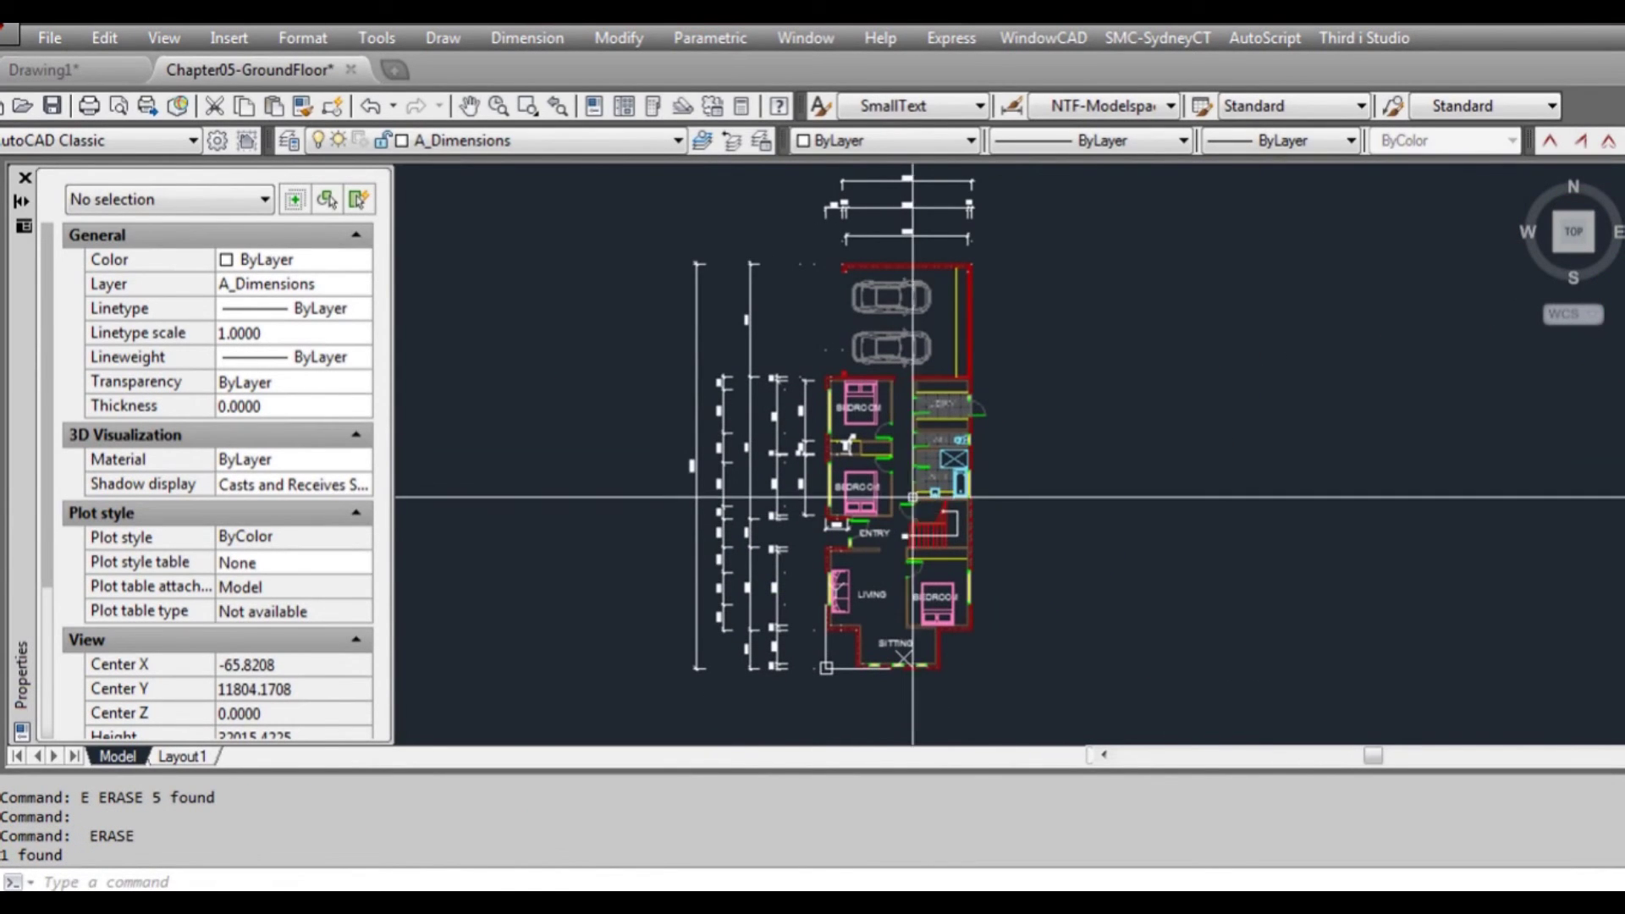
- Save the drawing and draw a horizontal guide line about 14217 mm long just below the sitting room's front wall
click(91, 108)
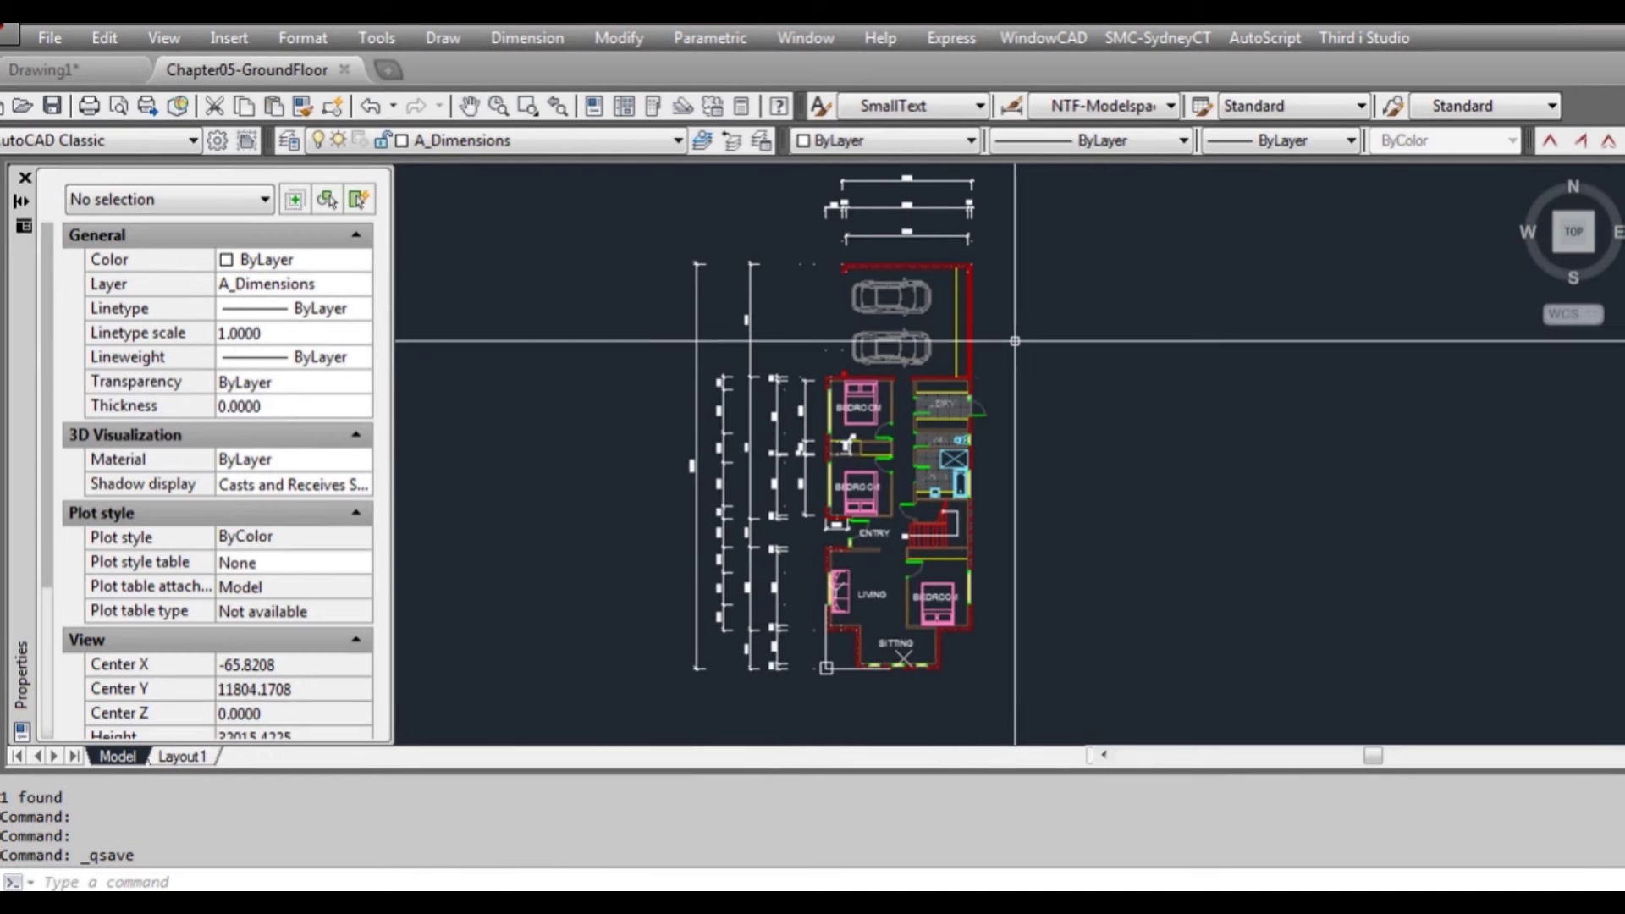
middle_drag(1041, 514, 1027, 461)
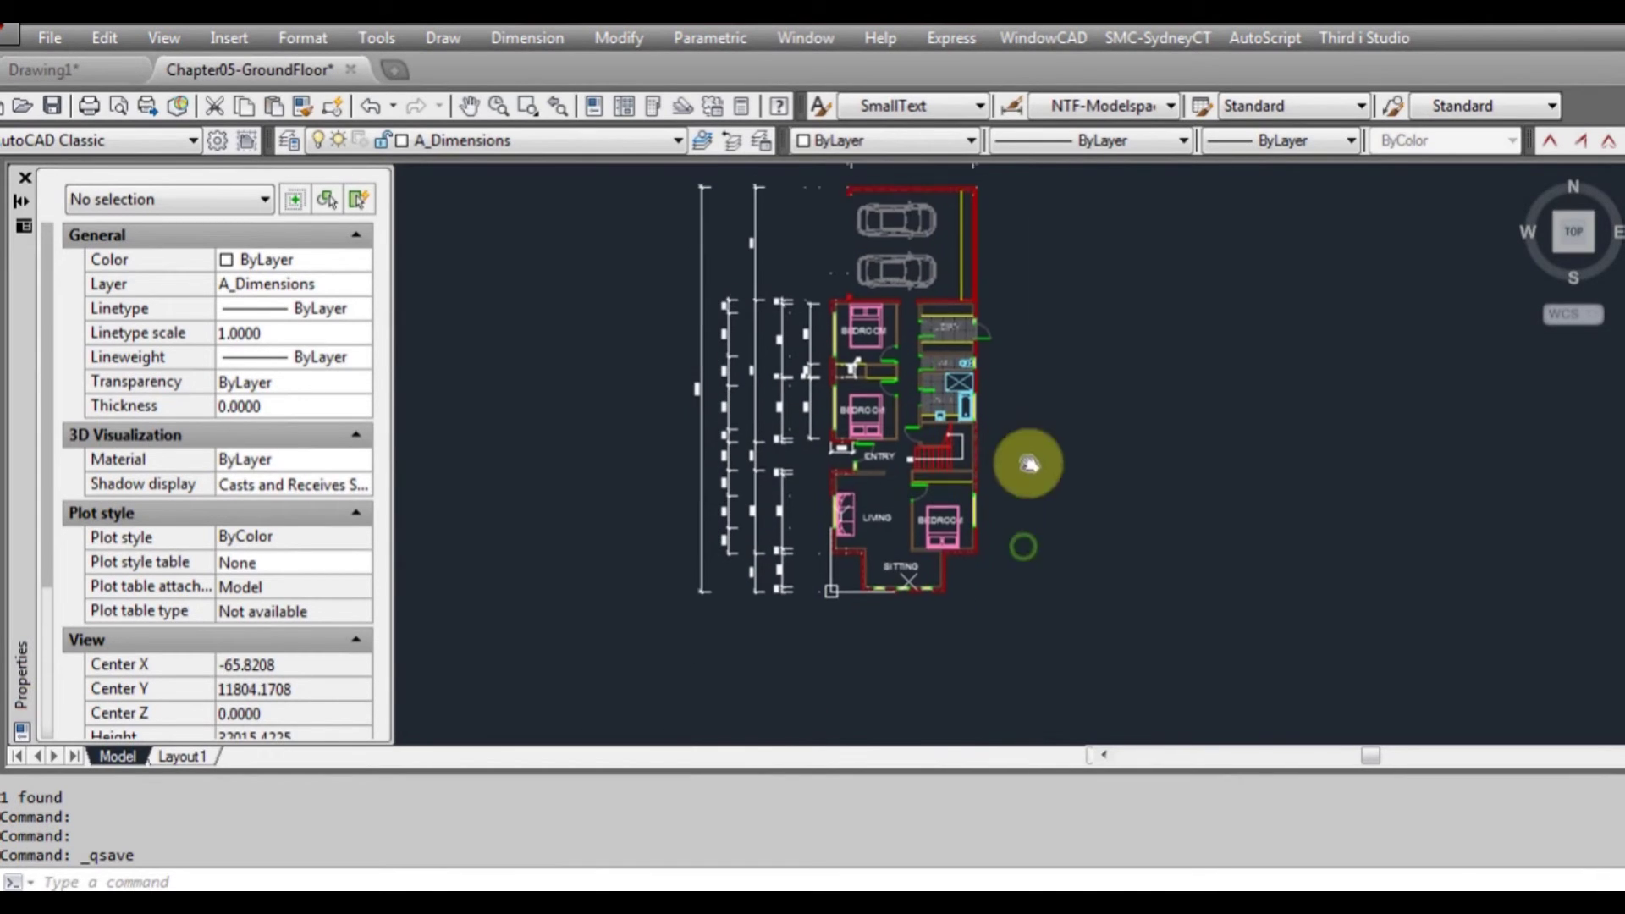
scroll(853, 618, up, 2)
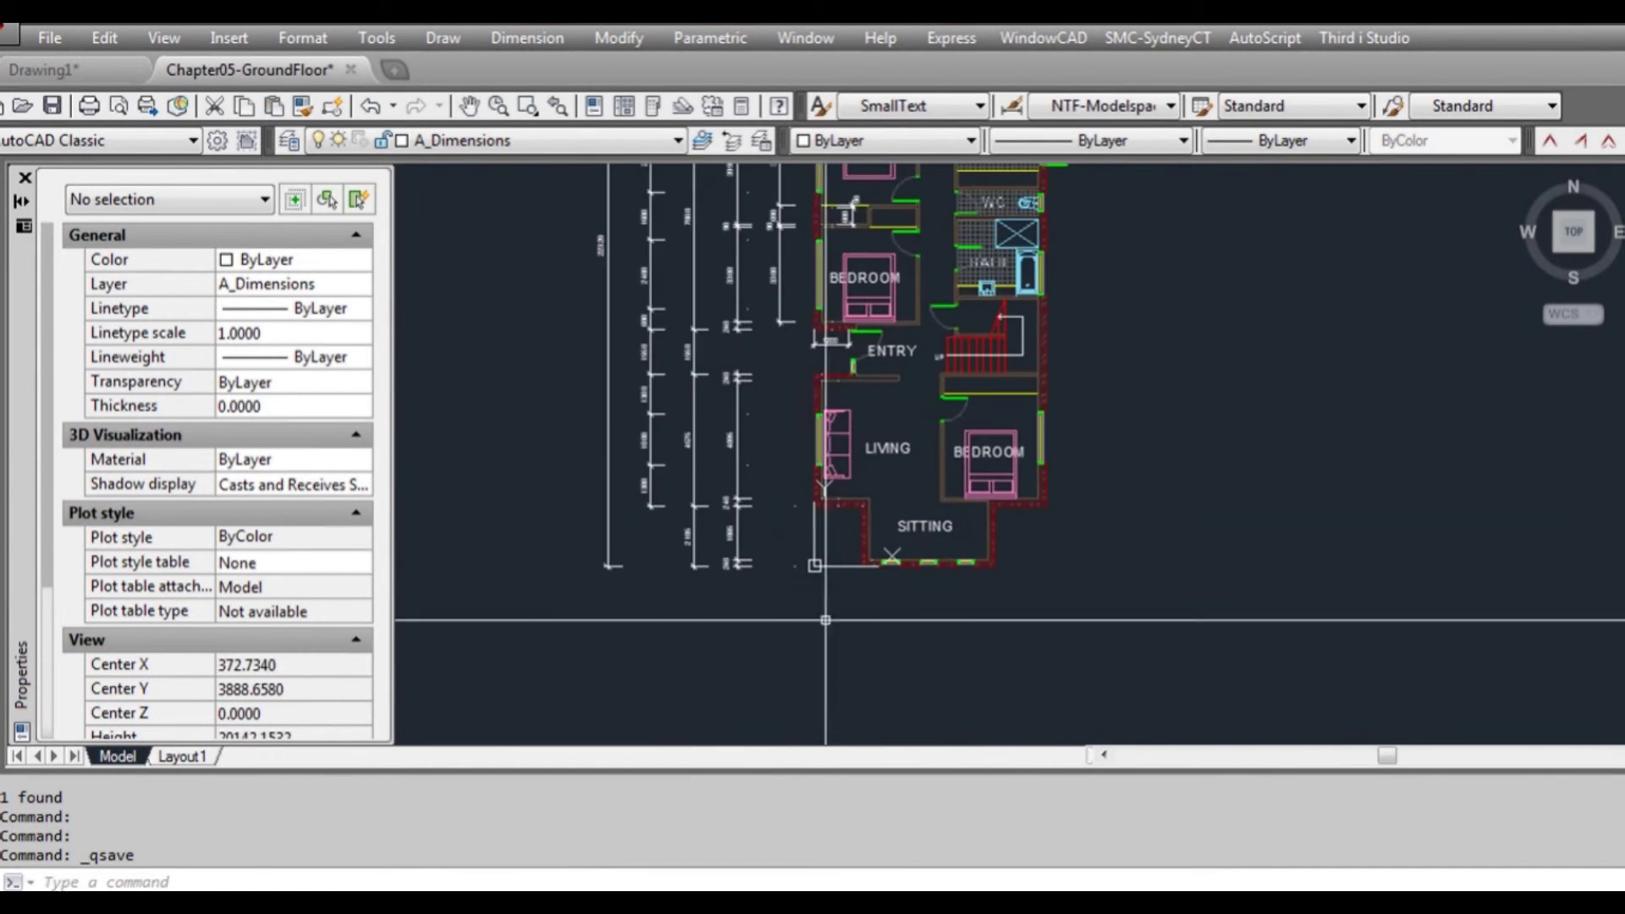
text(L)
key(Return)
click(688, 623)
click(1098, 624)
key(Escape)
- Lengthen the guide line by moving its east endpoint horizontally farther beyond the house
drag(1148, 654, 1096, 591)
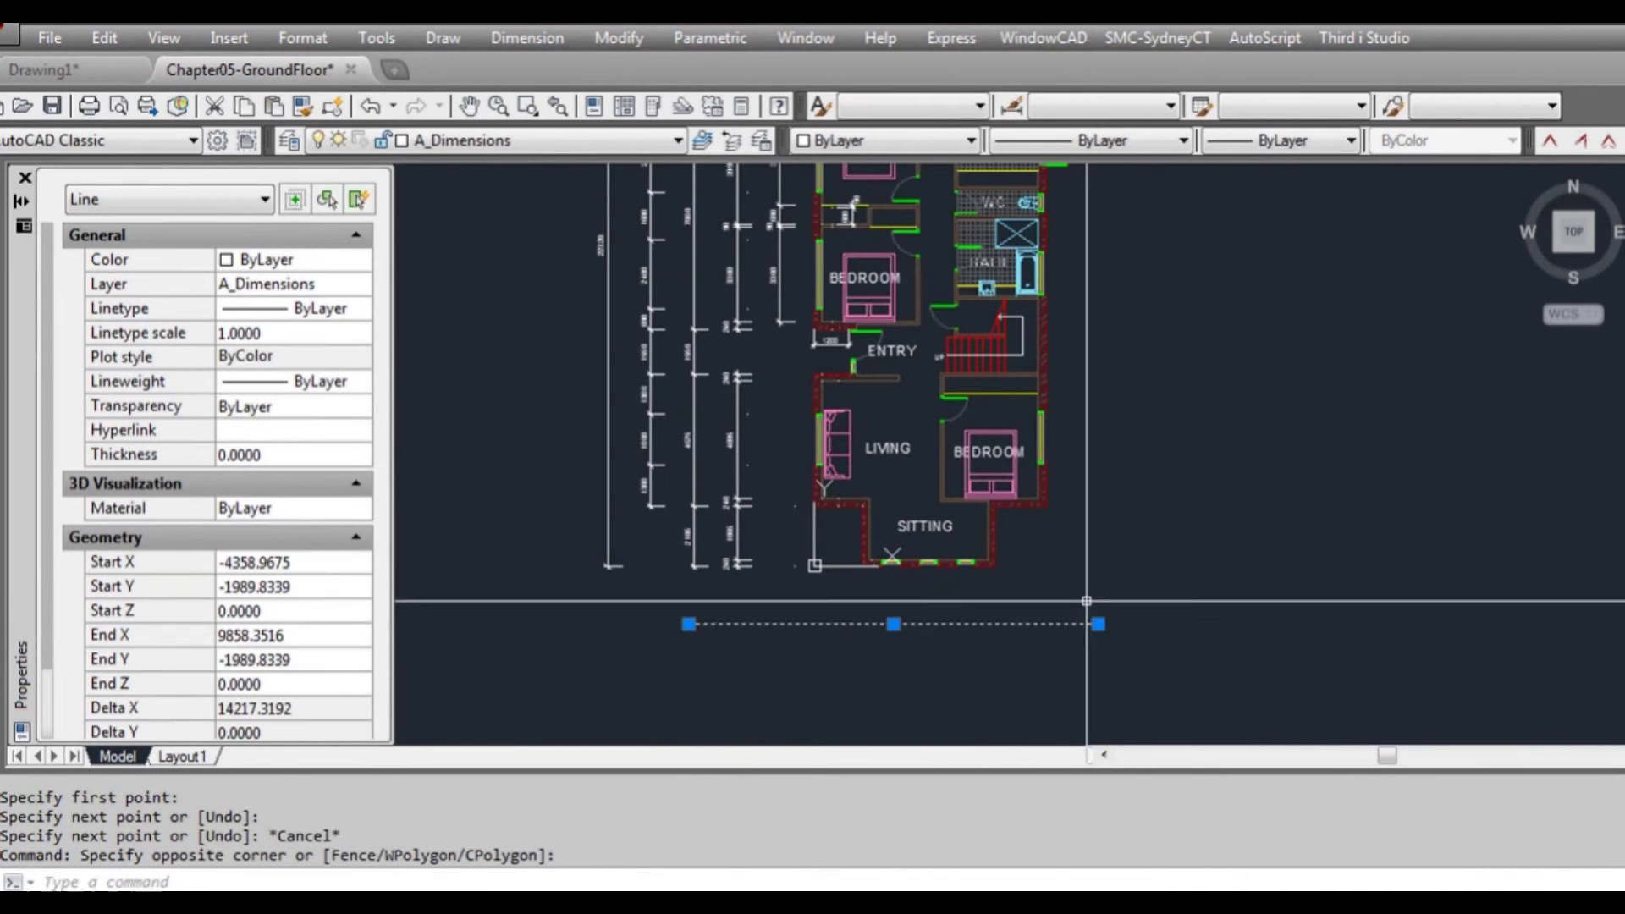
click(1099, 624)
click(1191, 623)
key(Escape)
key(Escape)
- Offset the guide line downward twice at 1500 mm spacing to give three parallel rows below the plan
text(O)
key(Return)
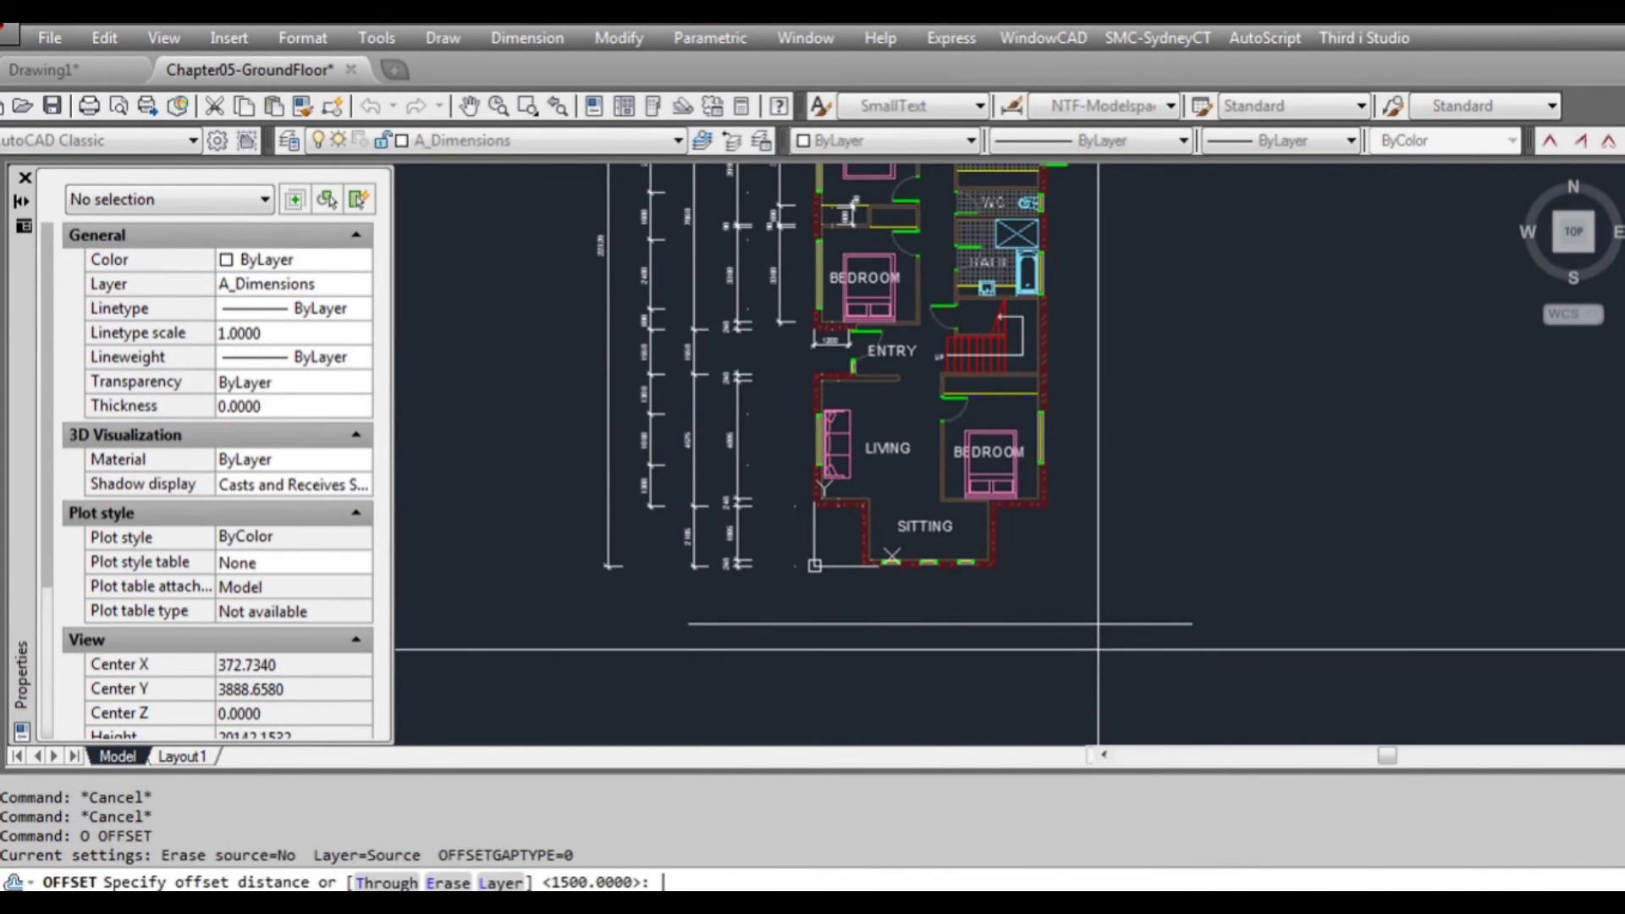
text(1500)
key(Return)
click(1090, 627)
click(973, 686)
click(974, 666)
click(974, 728)
key(Escape)
- Add a linear dimension for the thickness of the living room's west outer wall, placed on the first guide line
middle_drag(947, 614, 957, 593)
scroll(860, 535, up, 2)
text(DD)
key(Return)
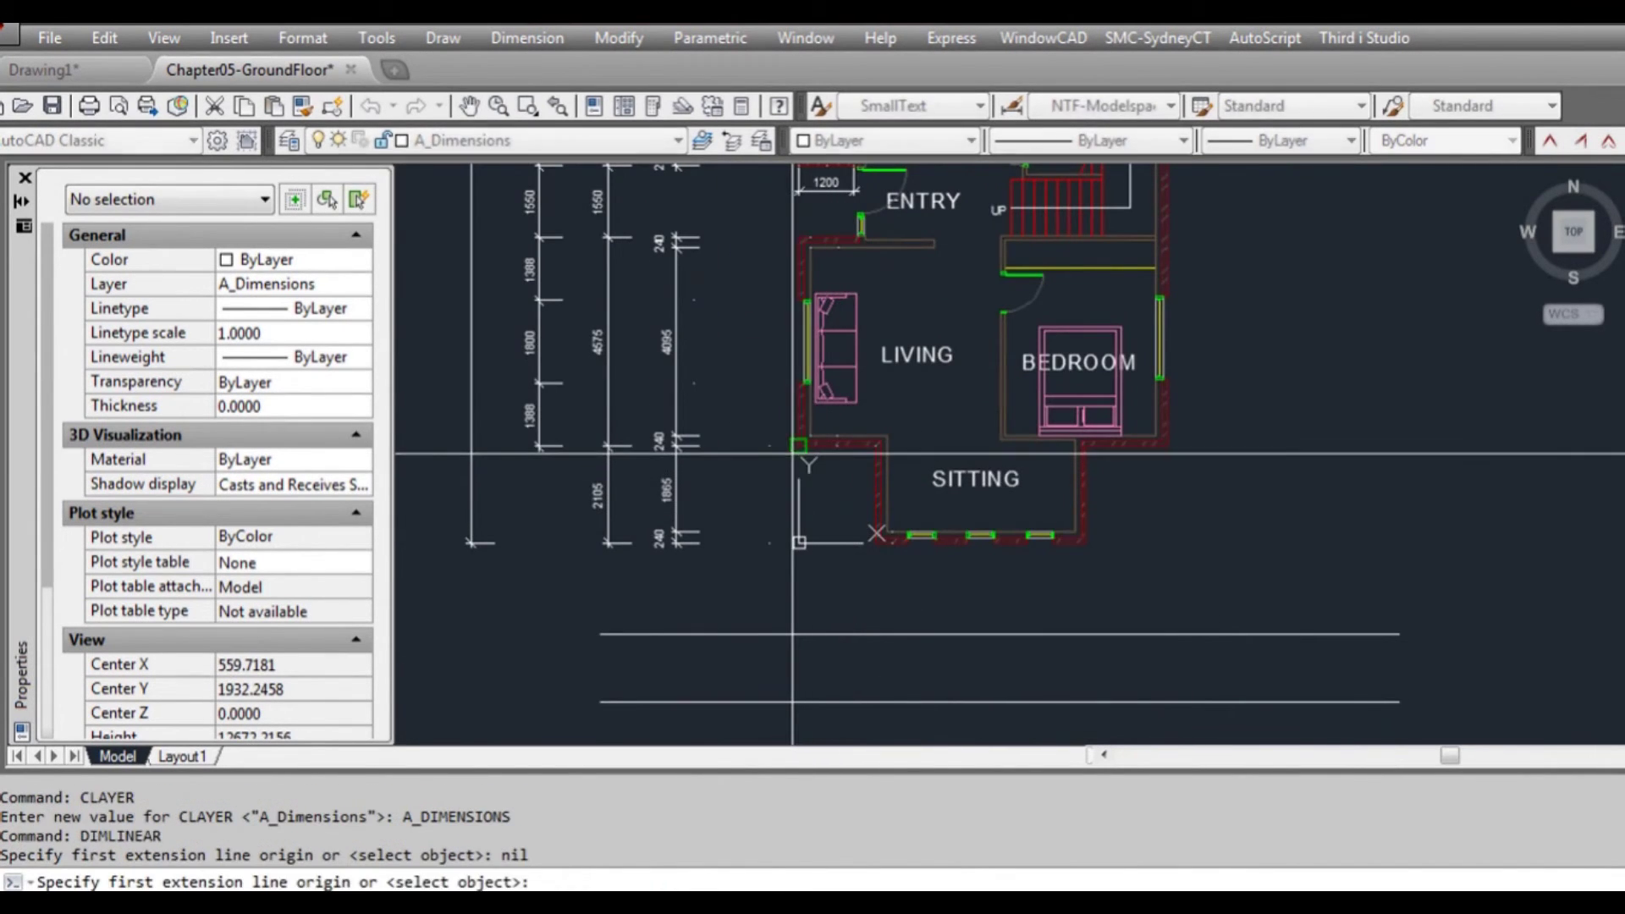
click(792, 455)
scroll(792, 455, up, 4)
click(822, 418)
scroll(822, 418, down, 4)
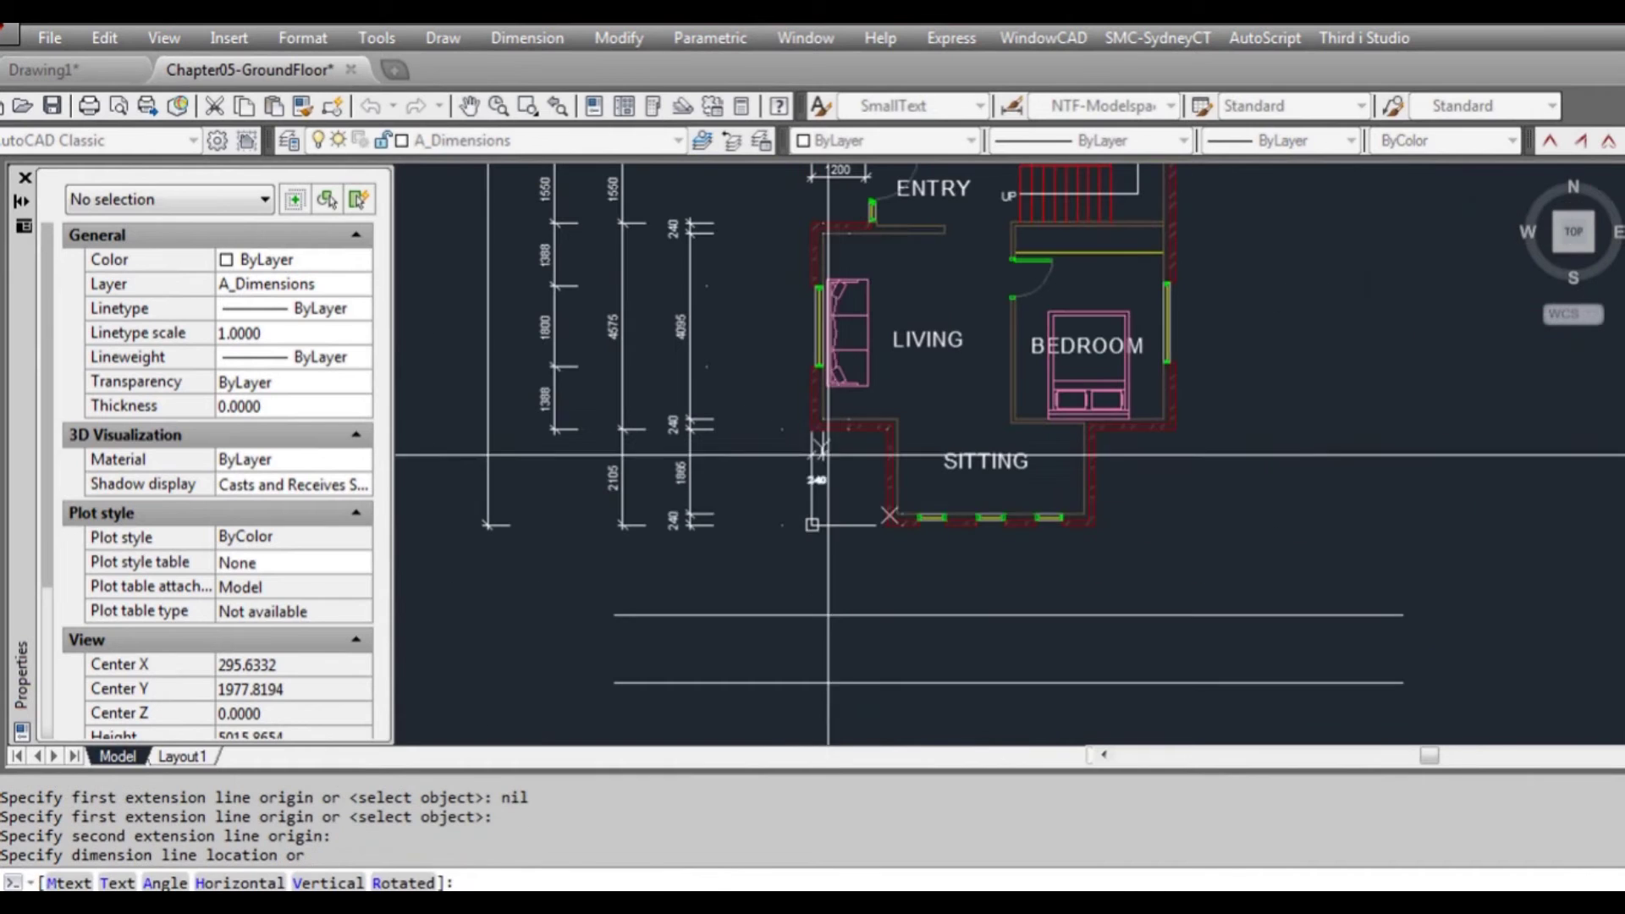
click(826, 615)
- On the first guide line, dimension from the living room's inner west face to the sitting room's west wall, plus that wall's thickness
scroll(835, 438, up, 2)
key(Return)
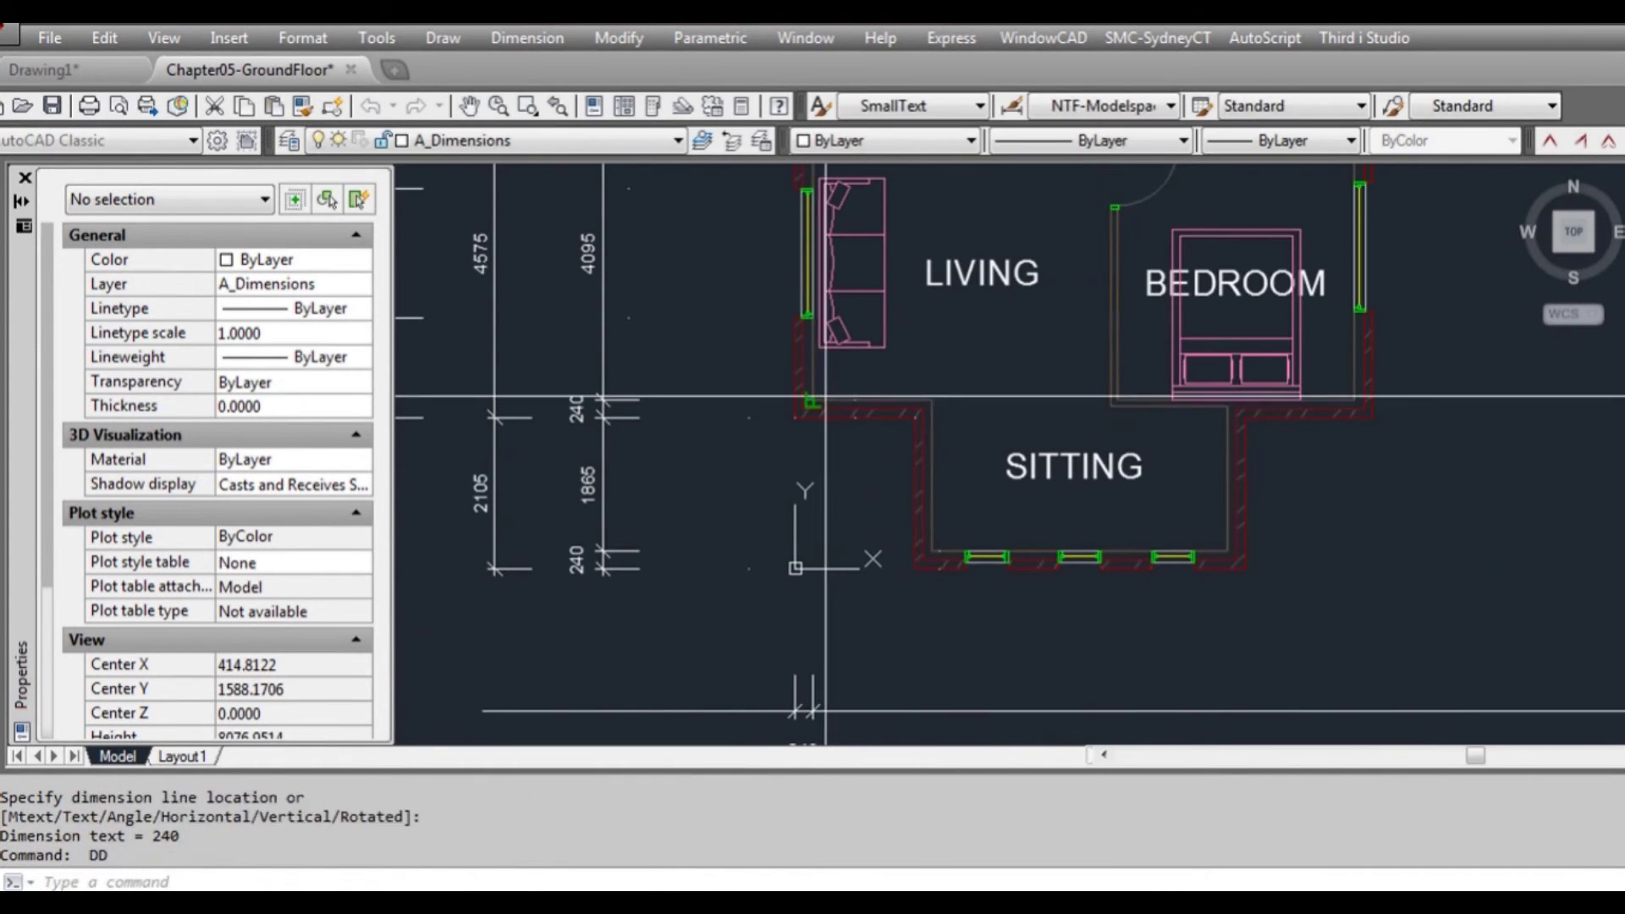
click(931, 399)
click(916, 419)
scroll(911, 433, down, 2)
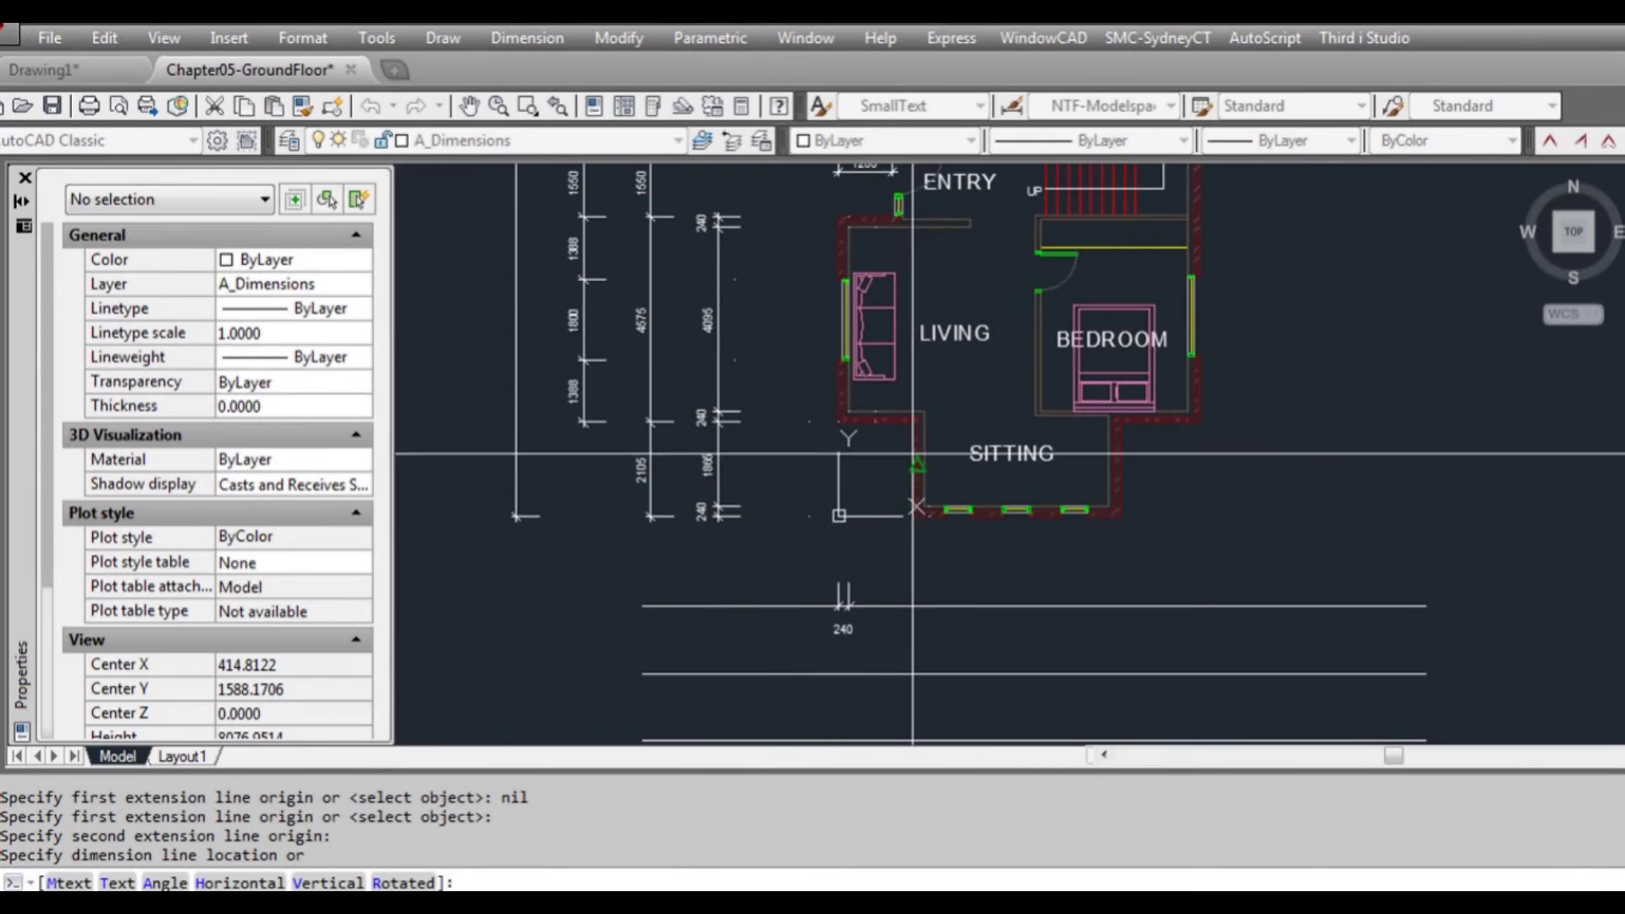
click(913, 606)
scroll(921, 491, up, 2)
key(Return)
click(925, 440)
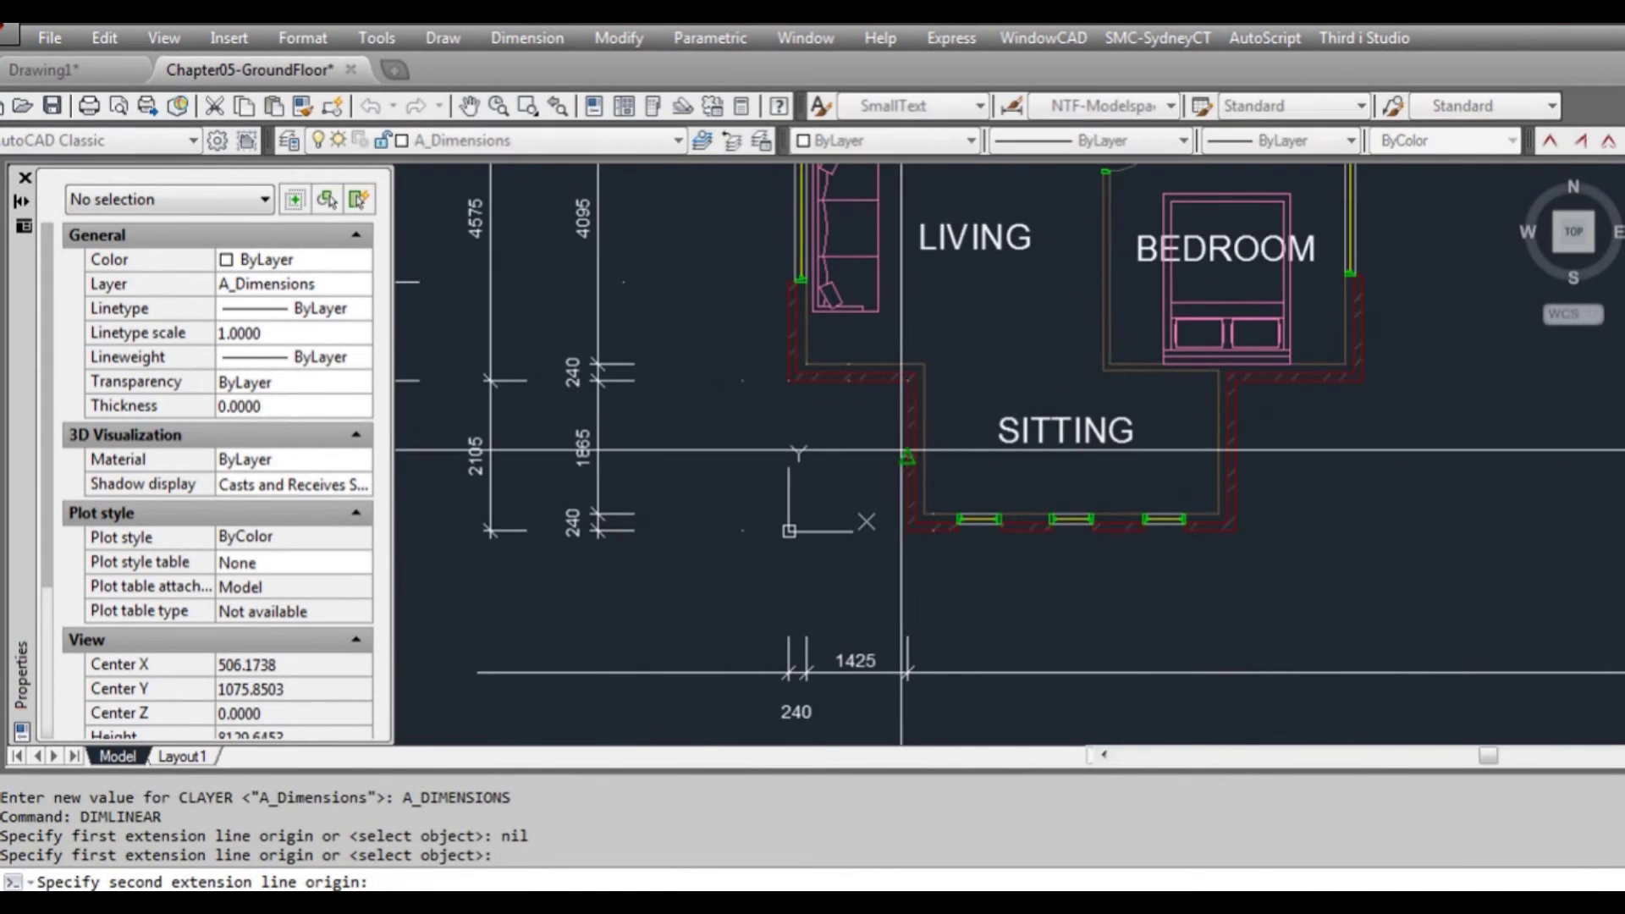
click(910, 457)
click(916, 673)
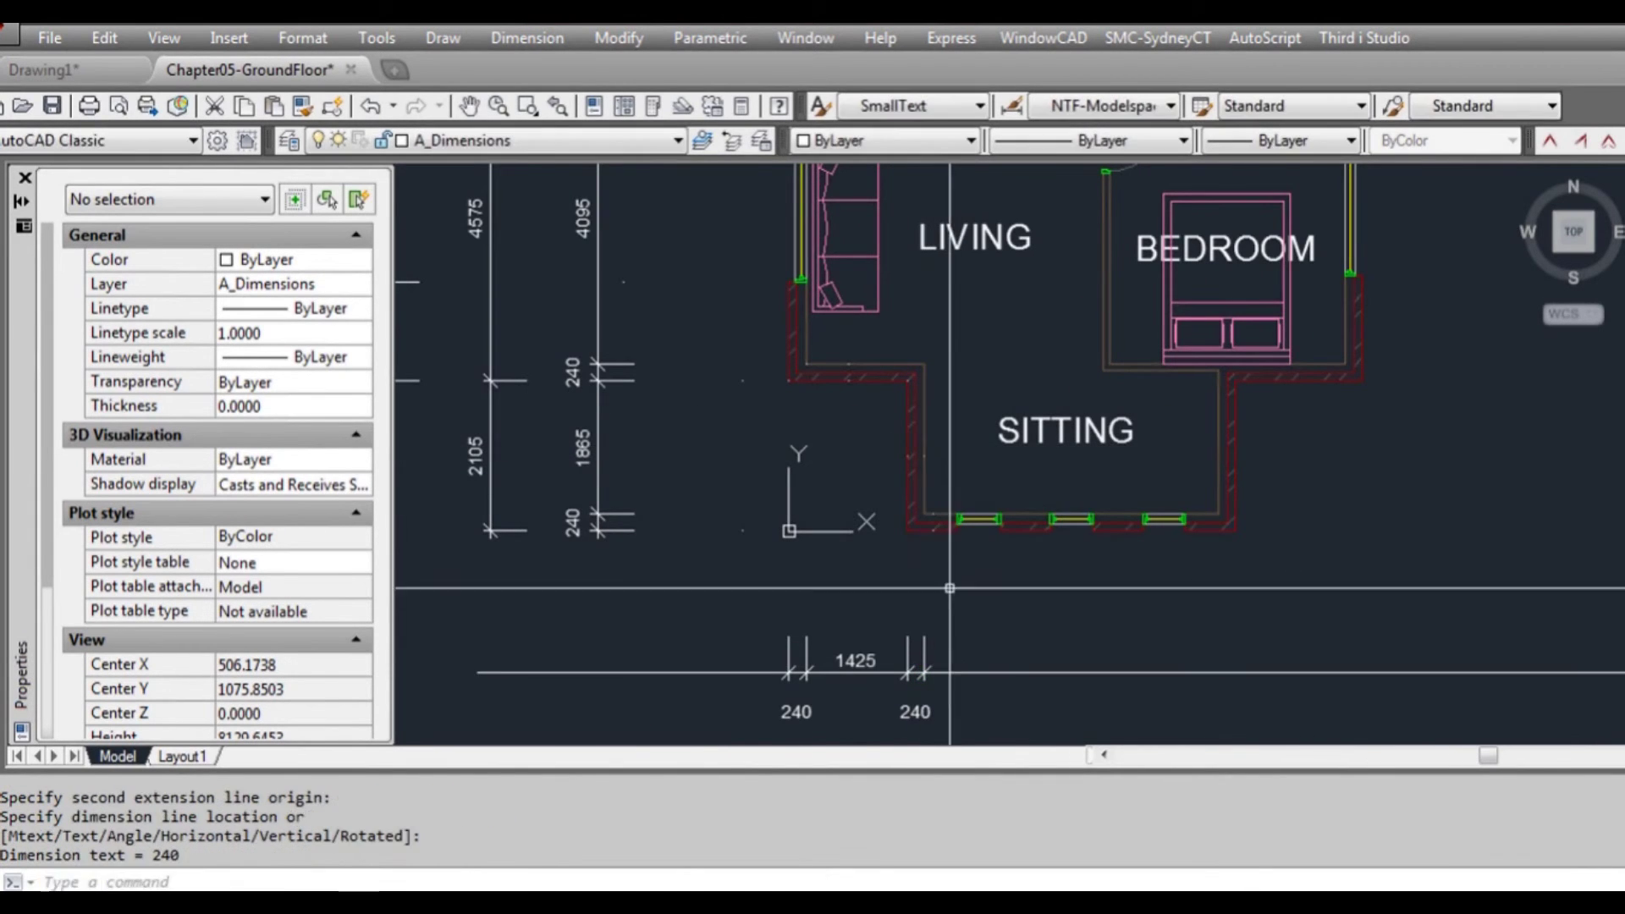
- Dimension the sitting room's inside width and the thickness of its east wall on the first guide line
key(Return)
click(923, 514)
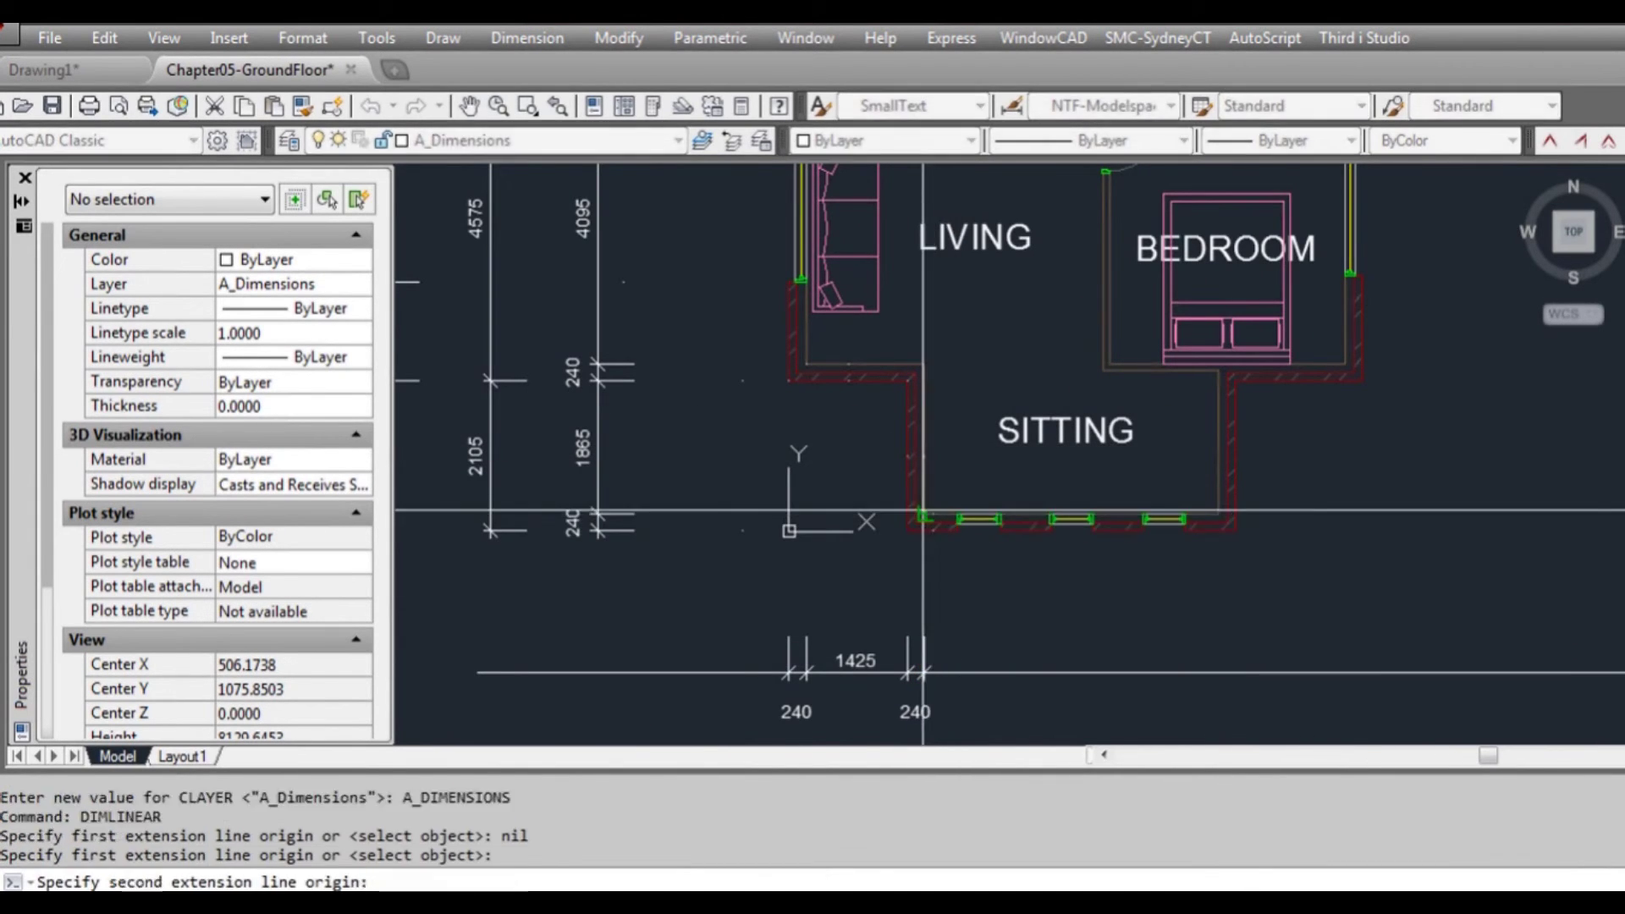
click(1218, 513)
click(1219, 681)
key(Return)
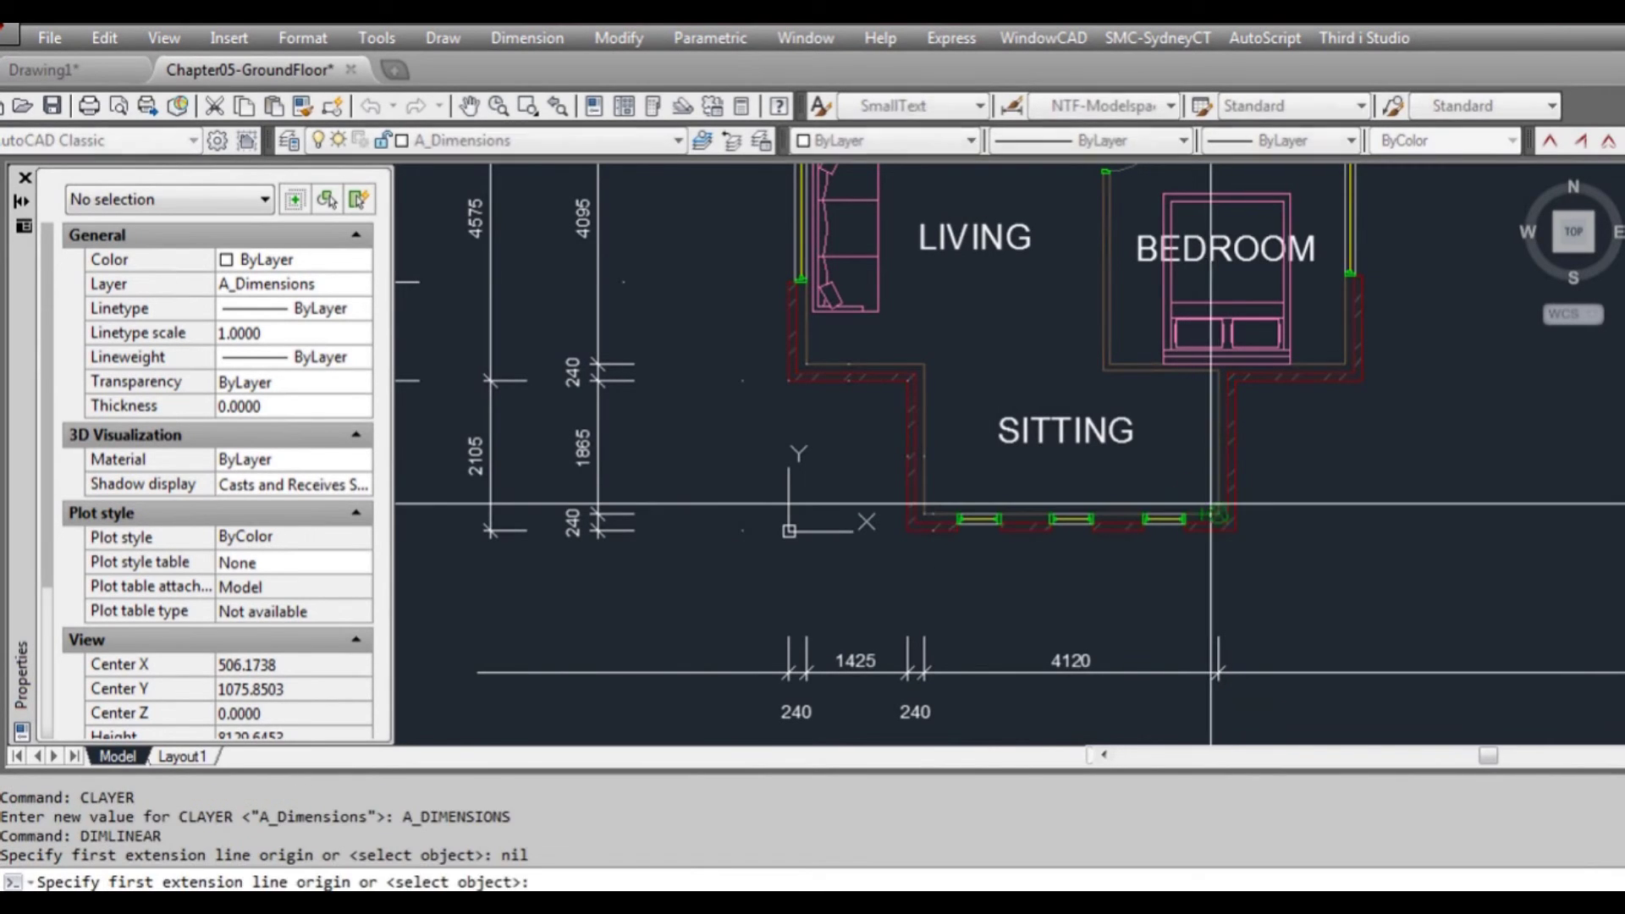
click(1237, 513)
click(1219, 513)
click(1299, 626)
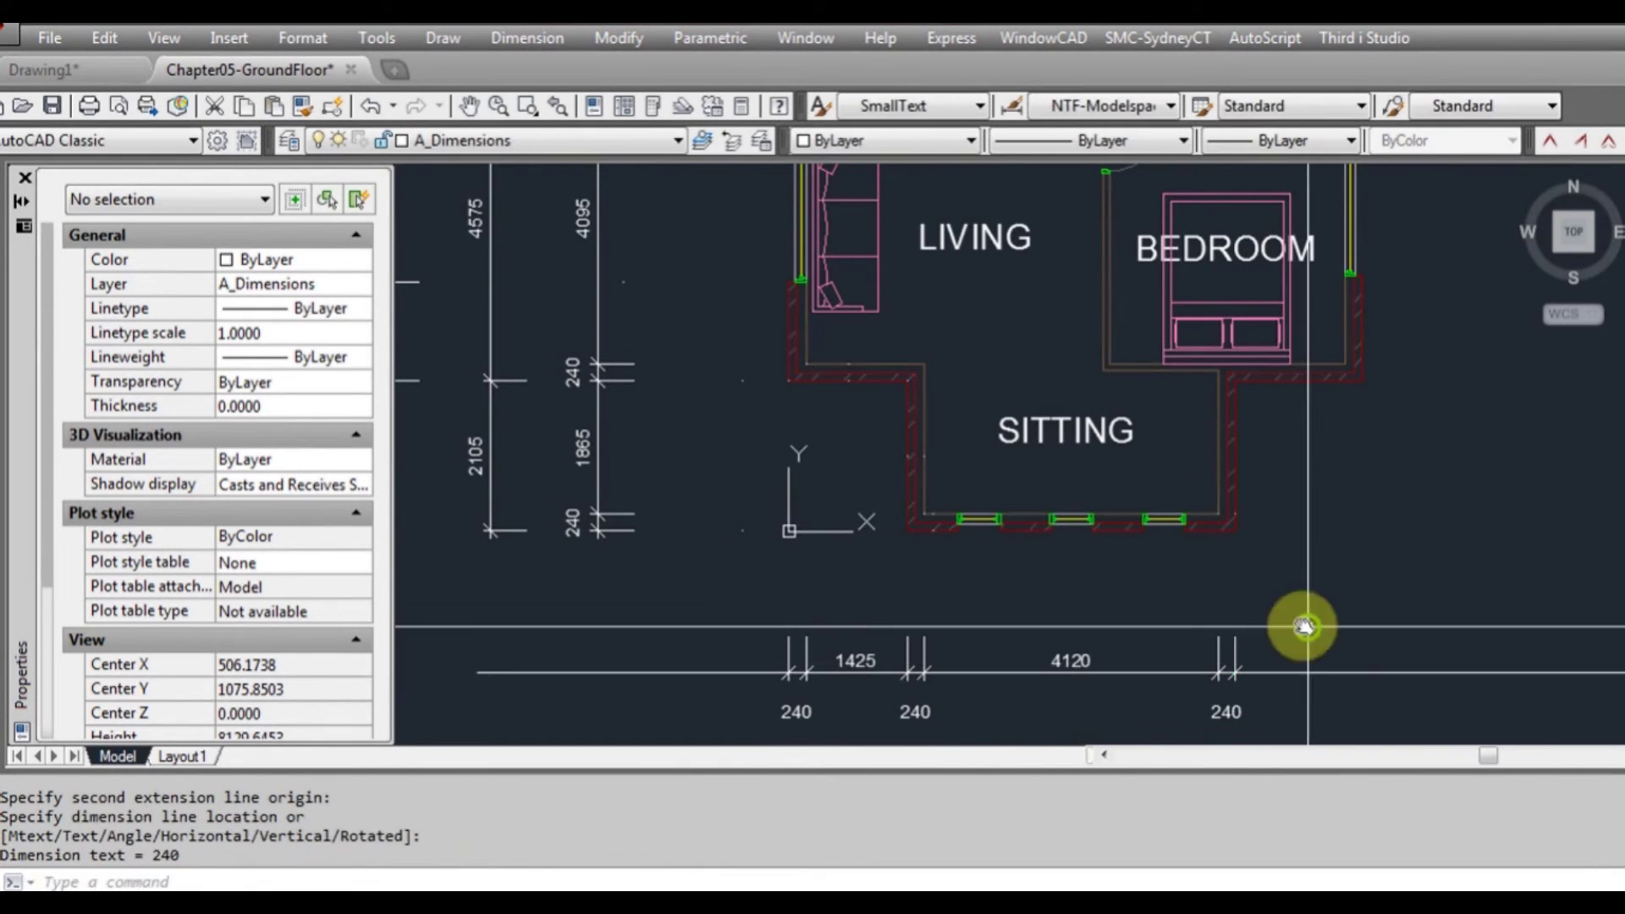
- Dimension from the sitting room's outer east face to the bedroom's inner east wall face on the first guide line
middle_drag(1299, 626, 1086, 586)
middle_drag(1017, 370, 1006, 379)
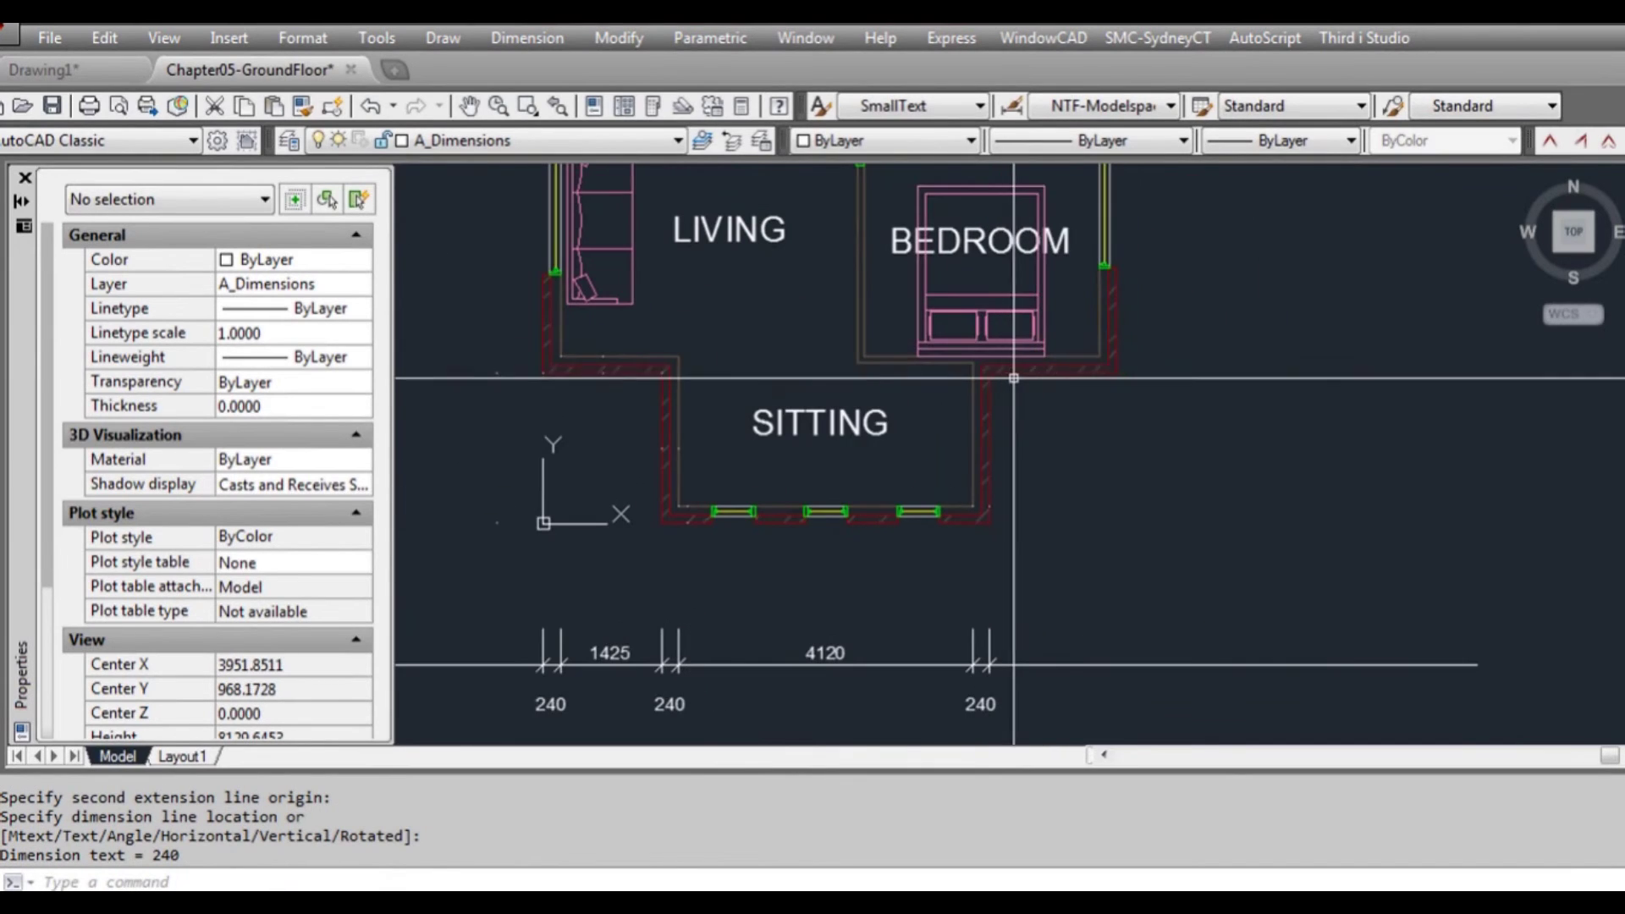
middle_drag(849, 617, 902, 584)
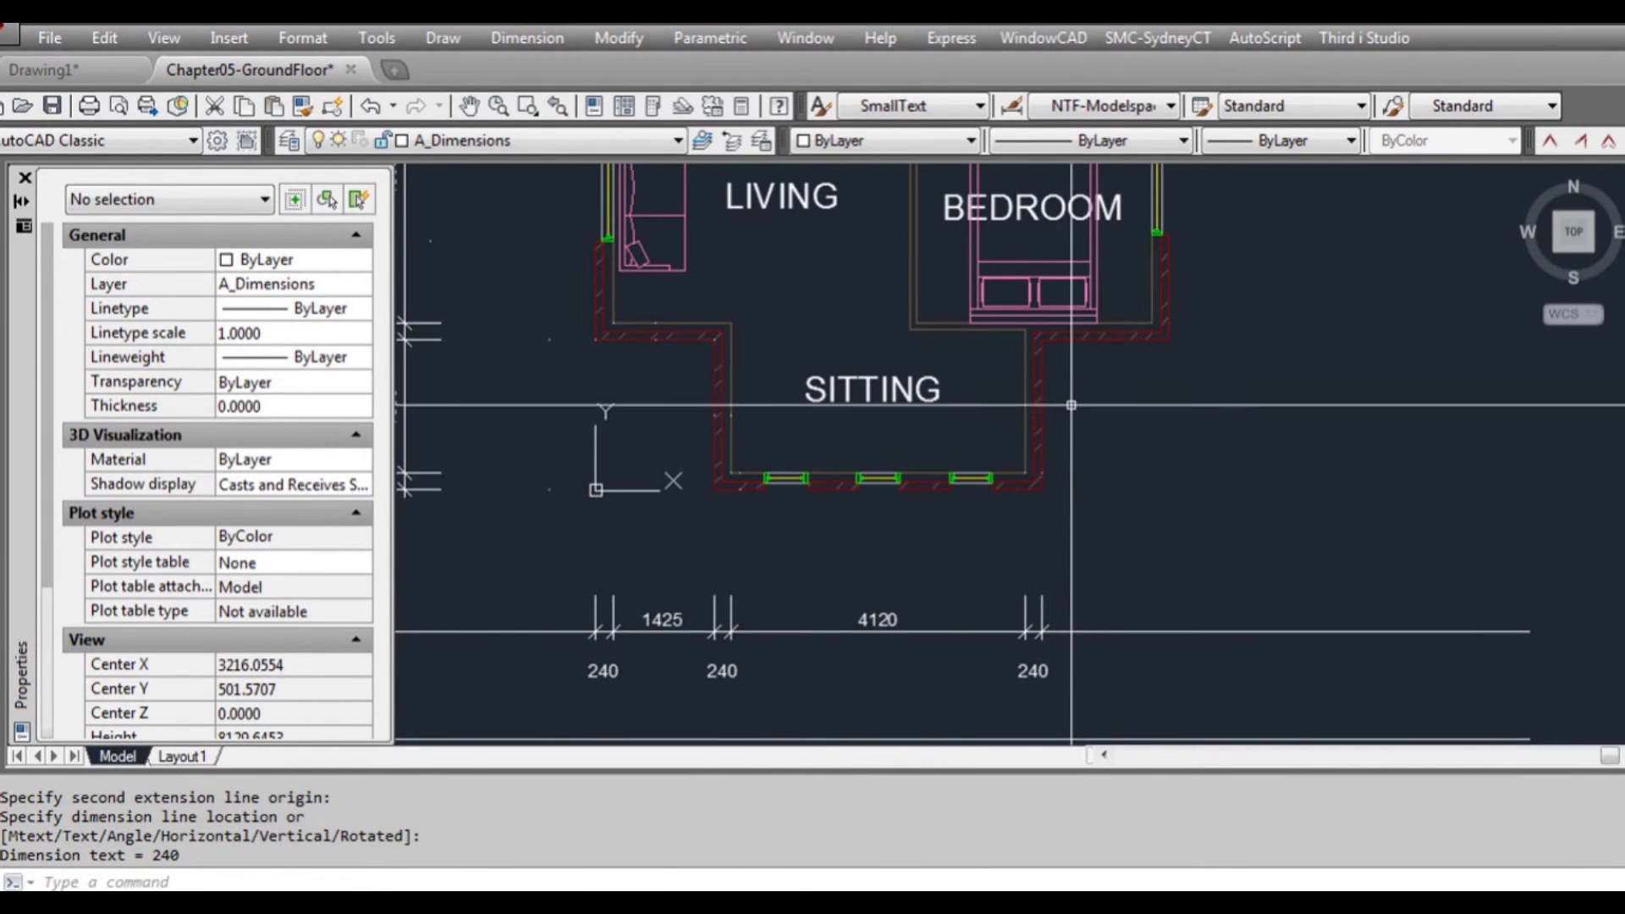
key(Return)
click(1042, 339)
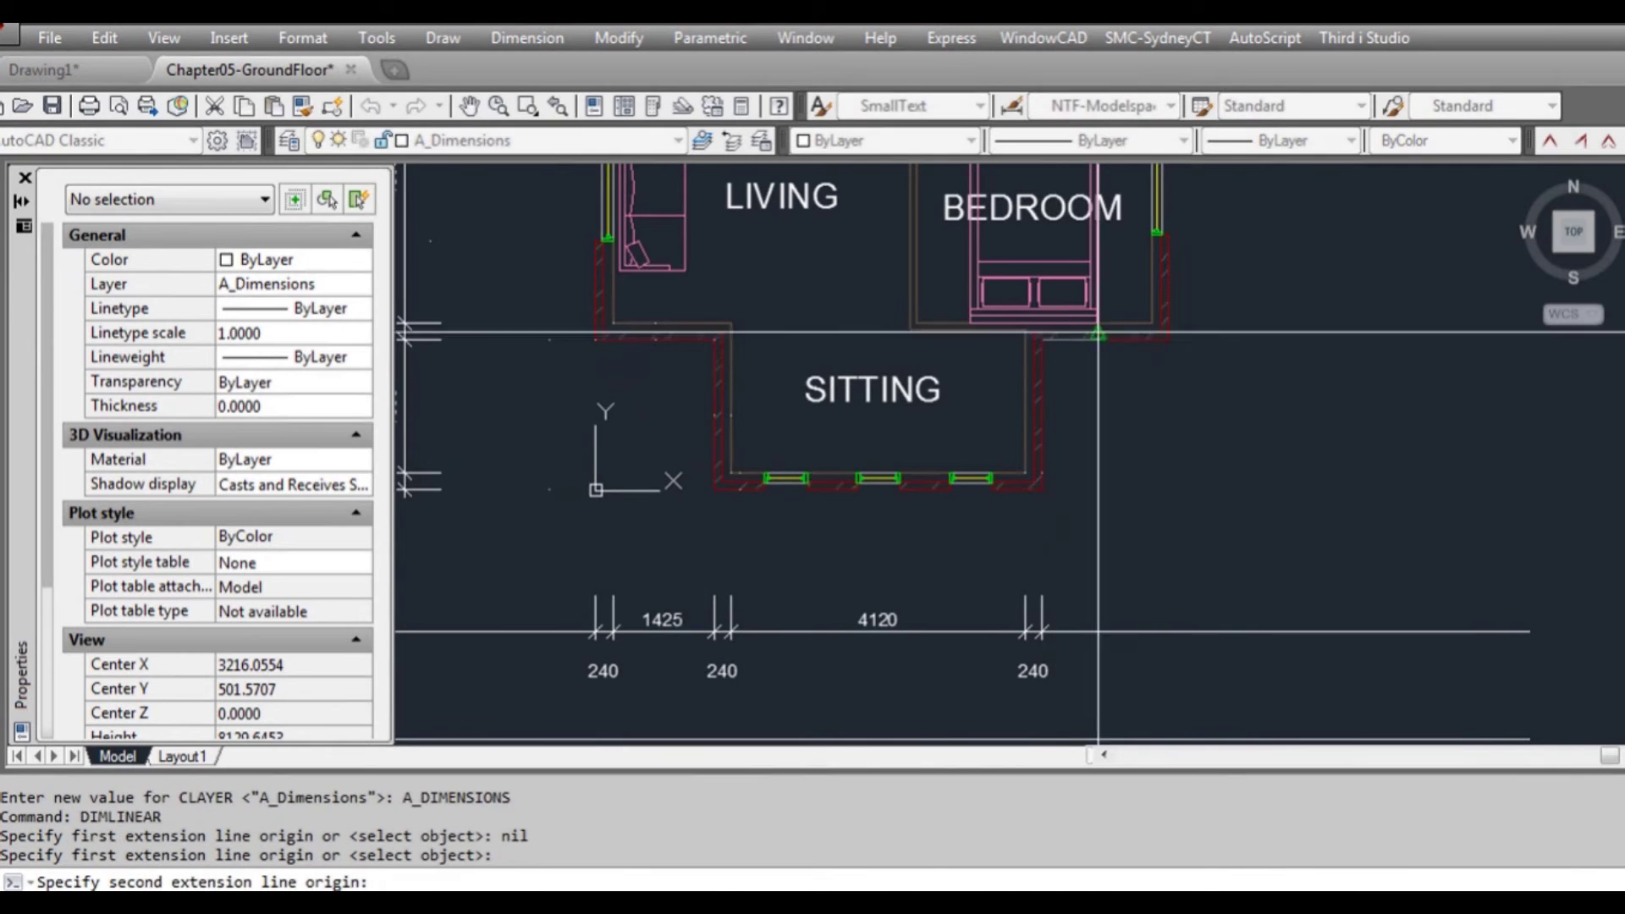
click(1150, 339)
click(1139, 627)
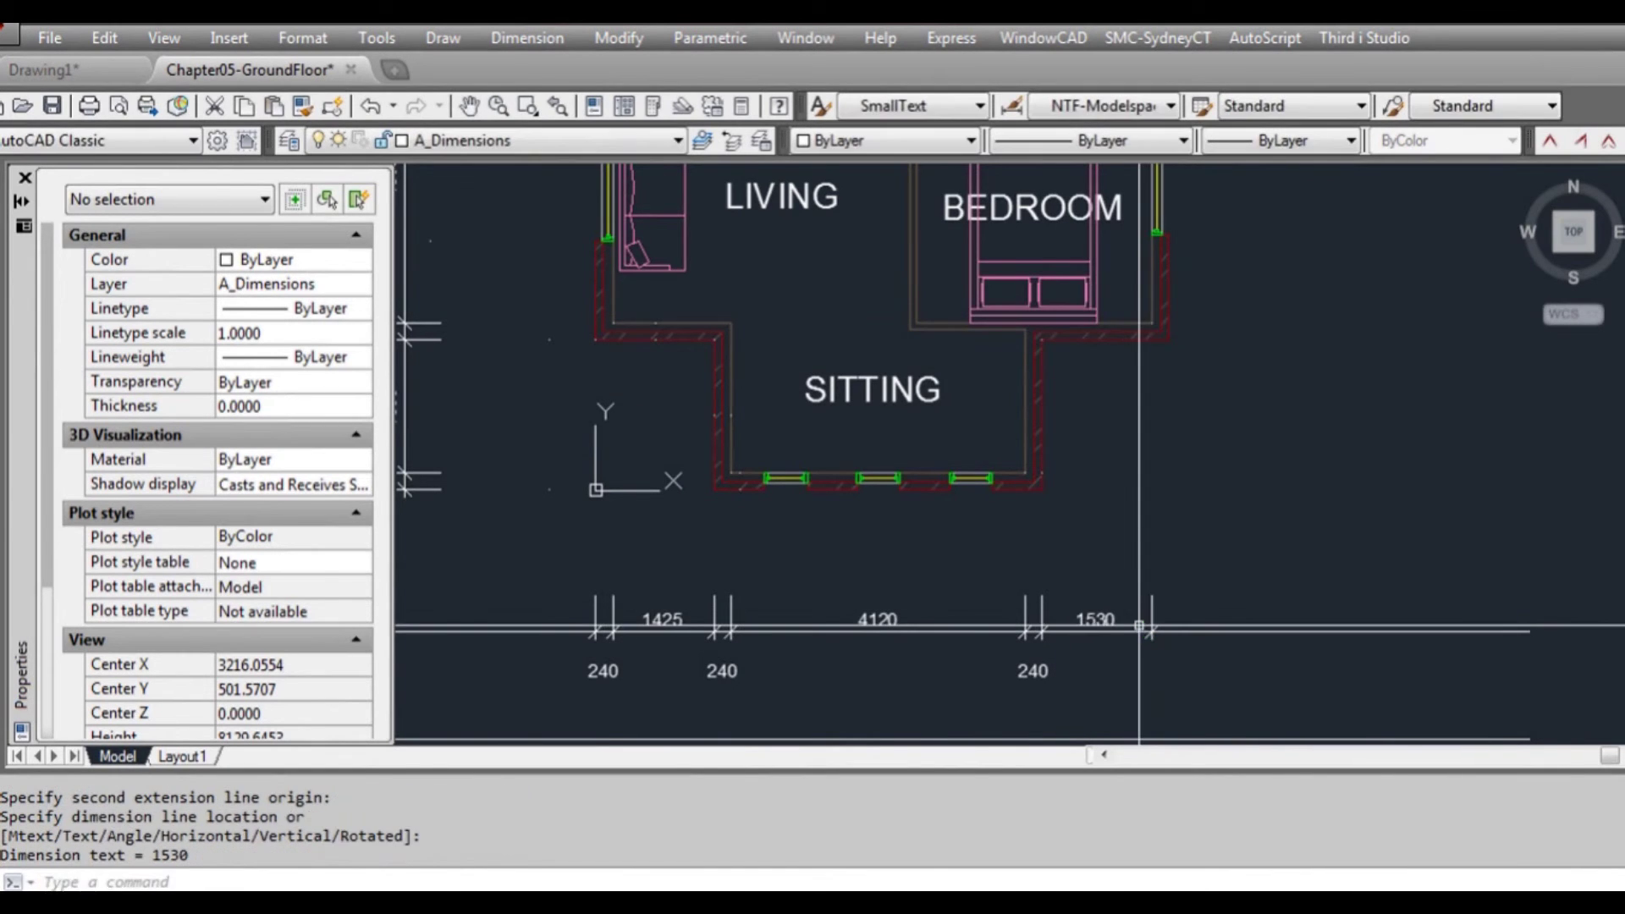
- Dimension the thickness of the bedroom's east outer wall on the first guide line
key(Return)
click(1151, 339)
click(1169, 340)
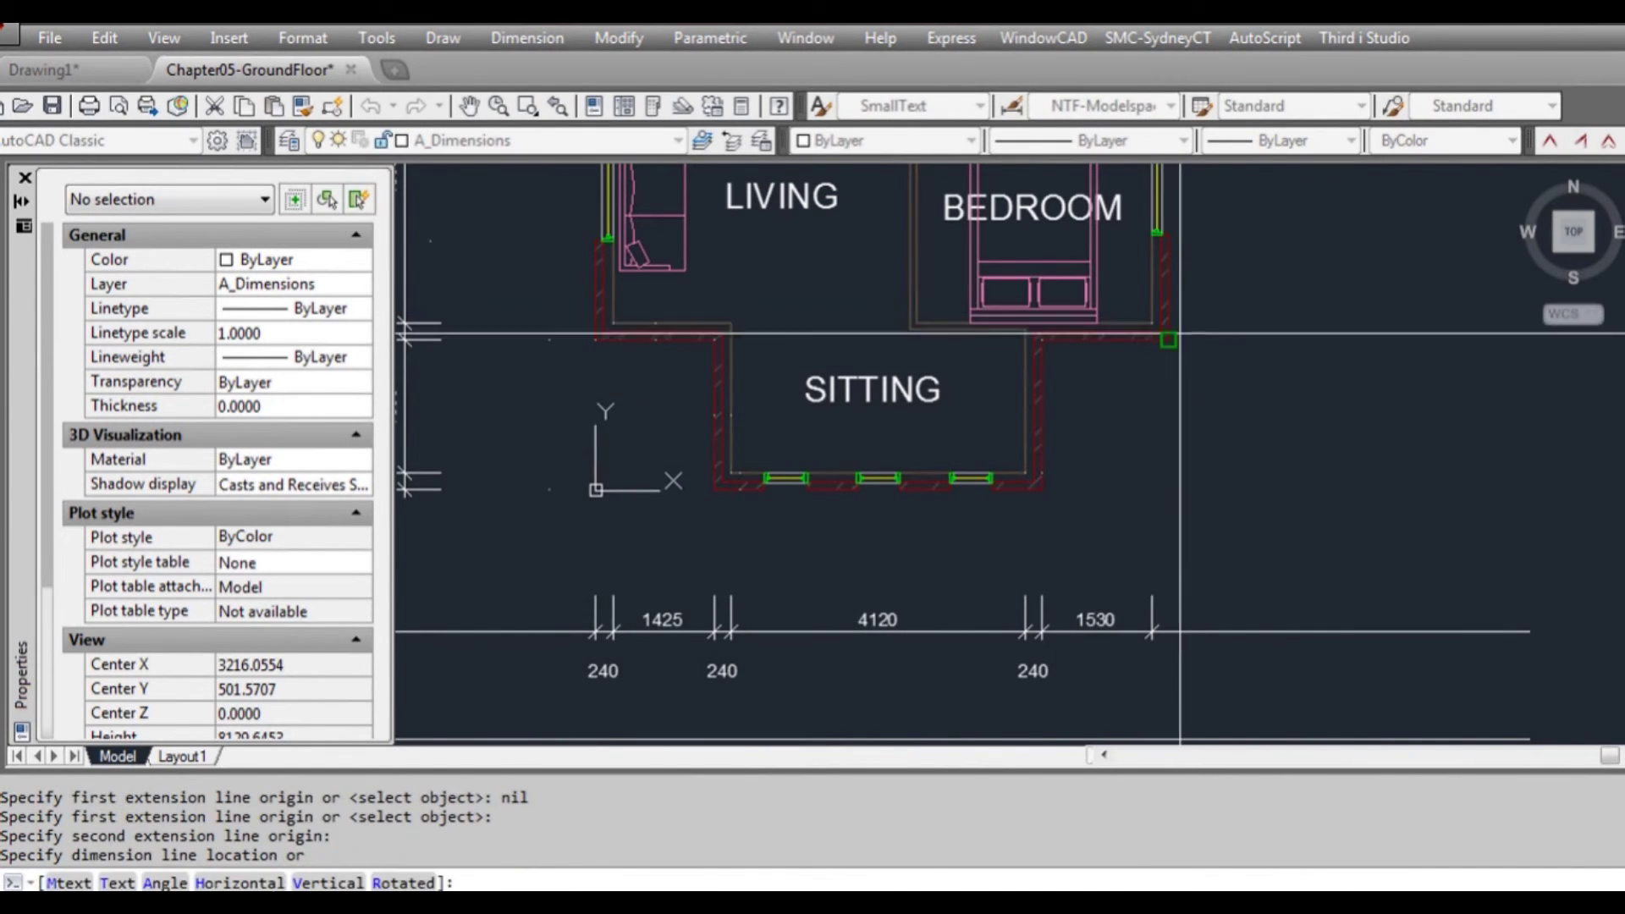
click(1225, 625)
mouse_move(1201, 660)
middle_down()
mouse_move(1250, 575)
mouse_move(1341, 572)
middle_up()
key(Escape)
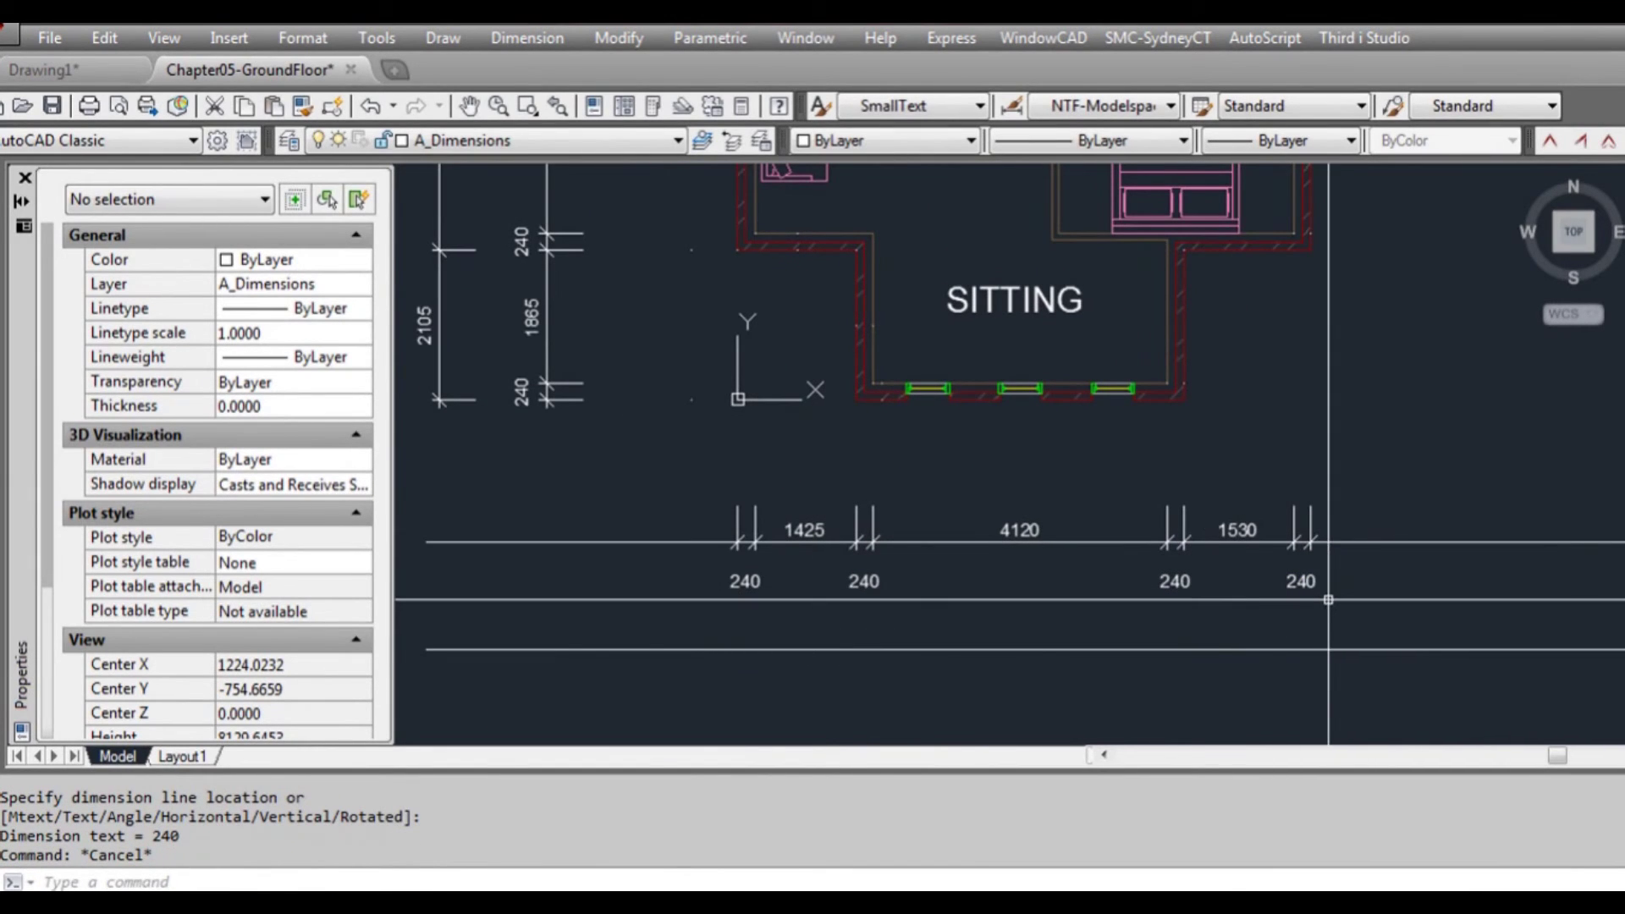
- Stretch the four 240 dimension texts straight up, closer beneath the first row's dimension line
scroll(755, 571, up, 2)
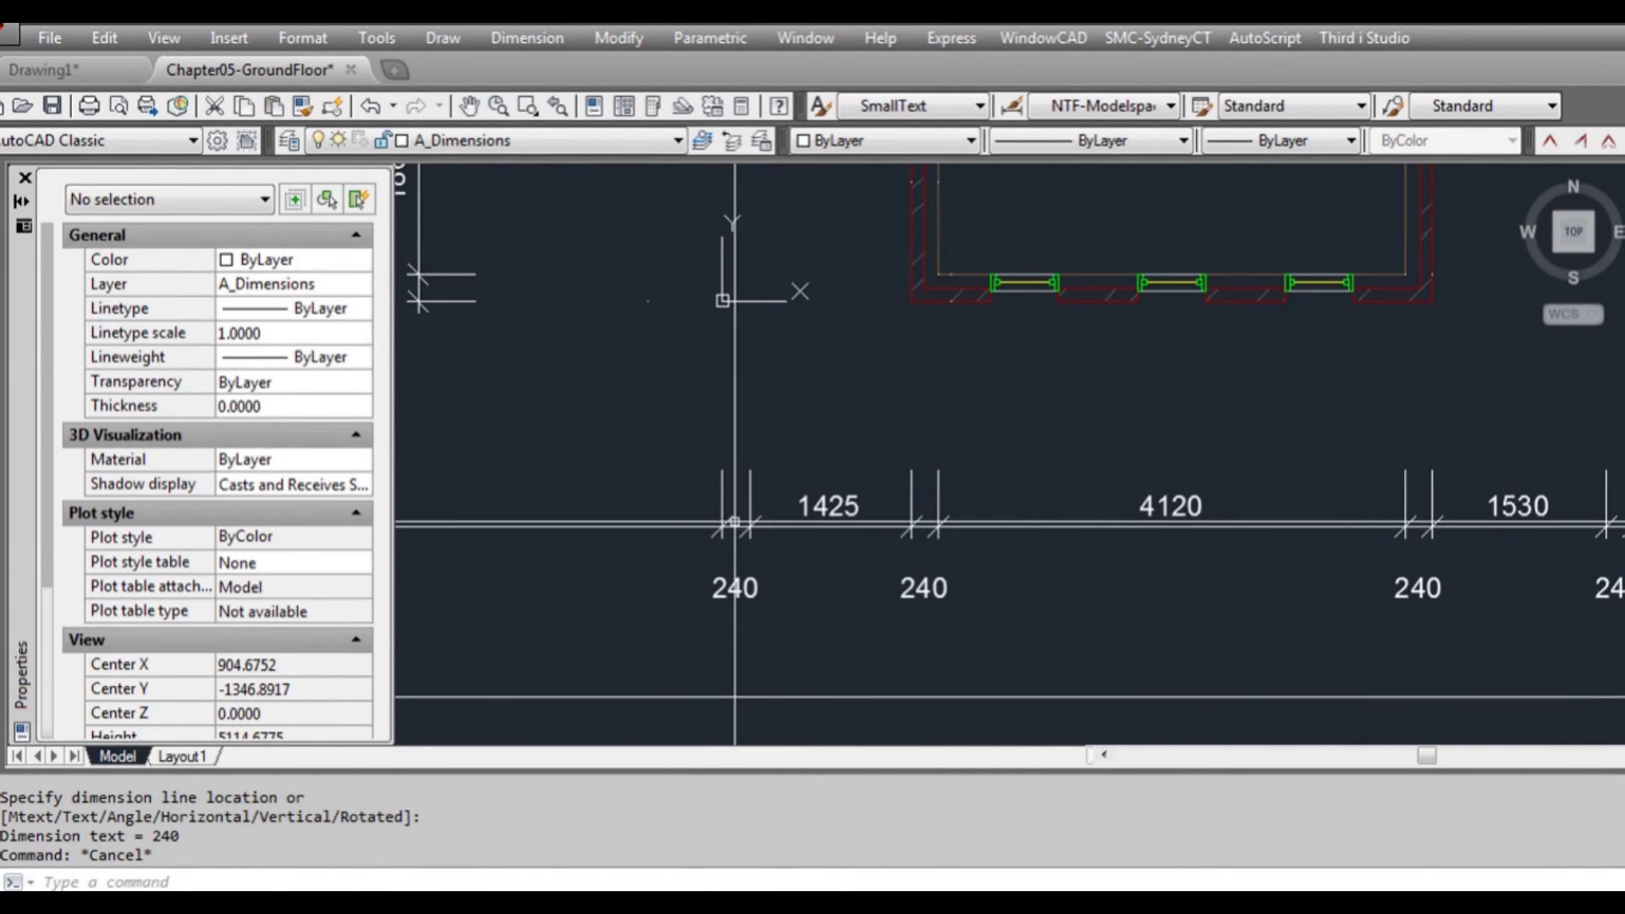
scroll(728, 531, down, 2)
key(Escape)
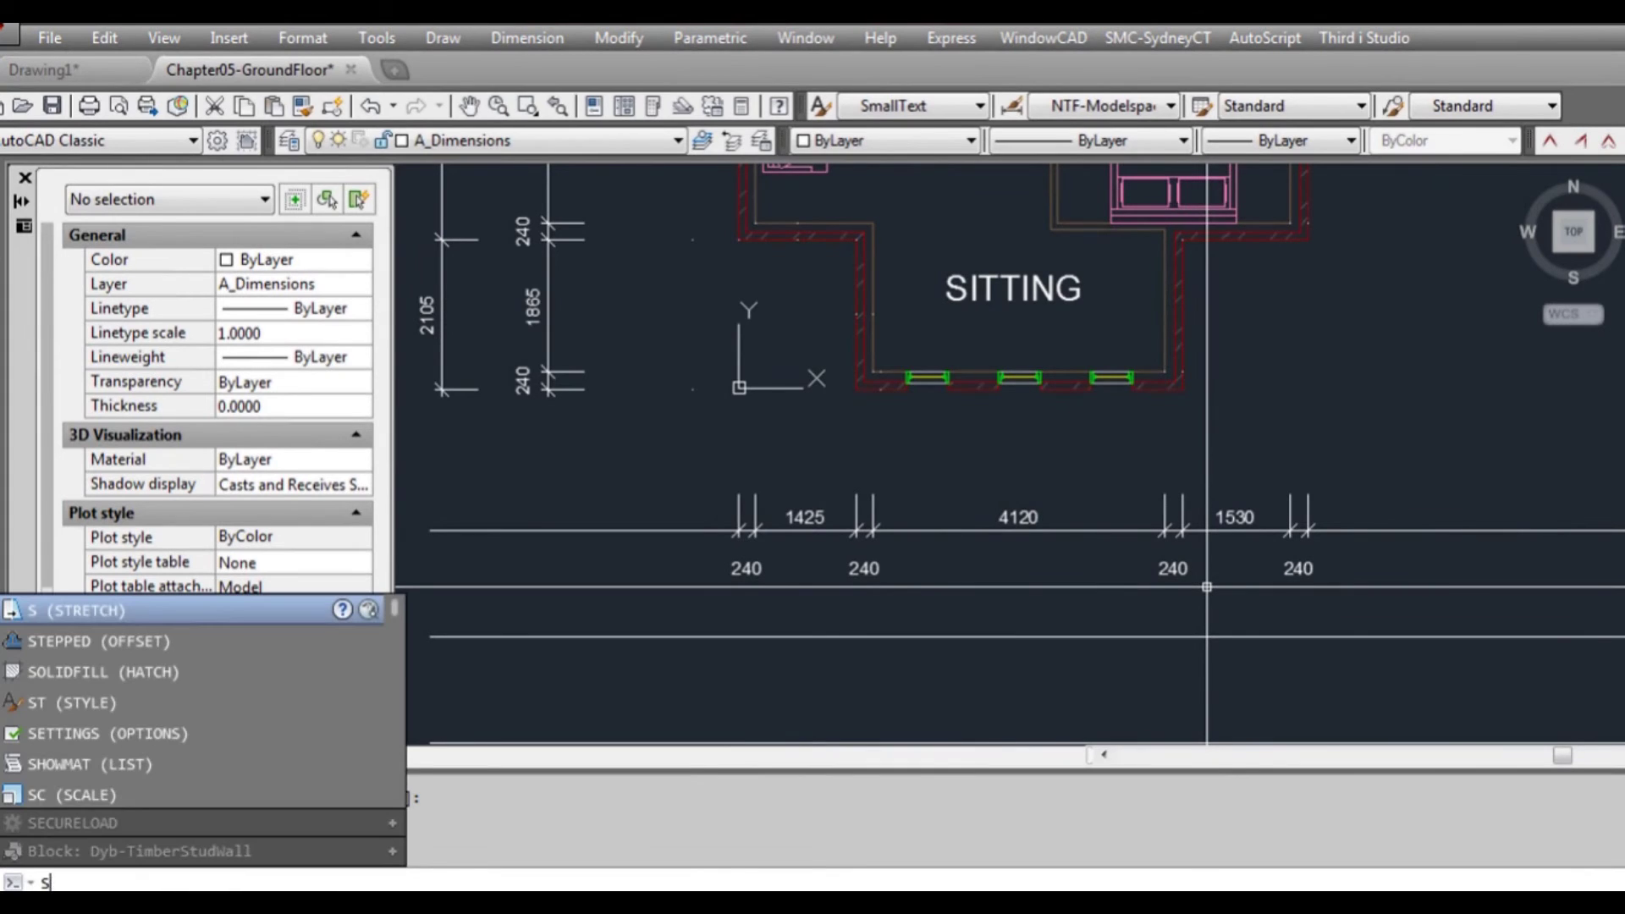
key(Return)
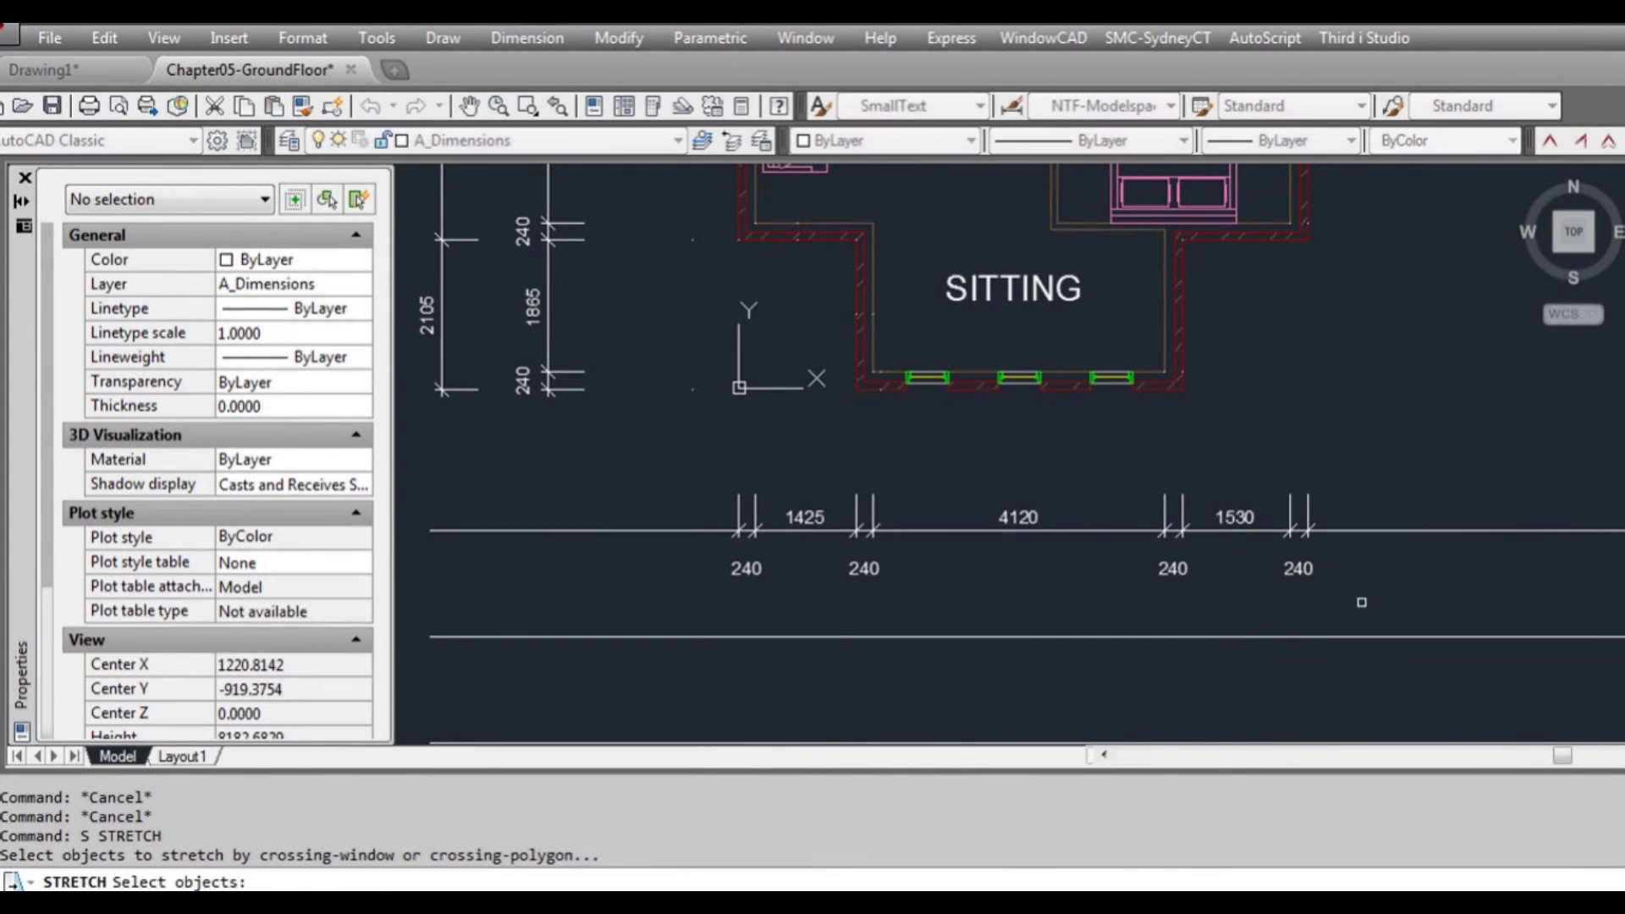
click(658, 565)
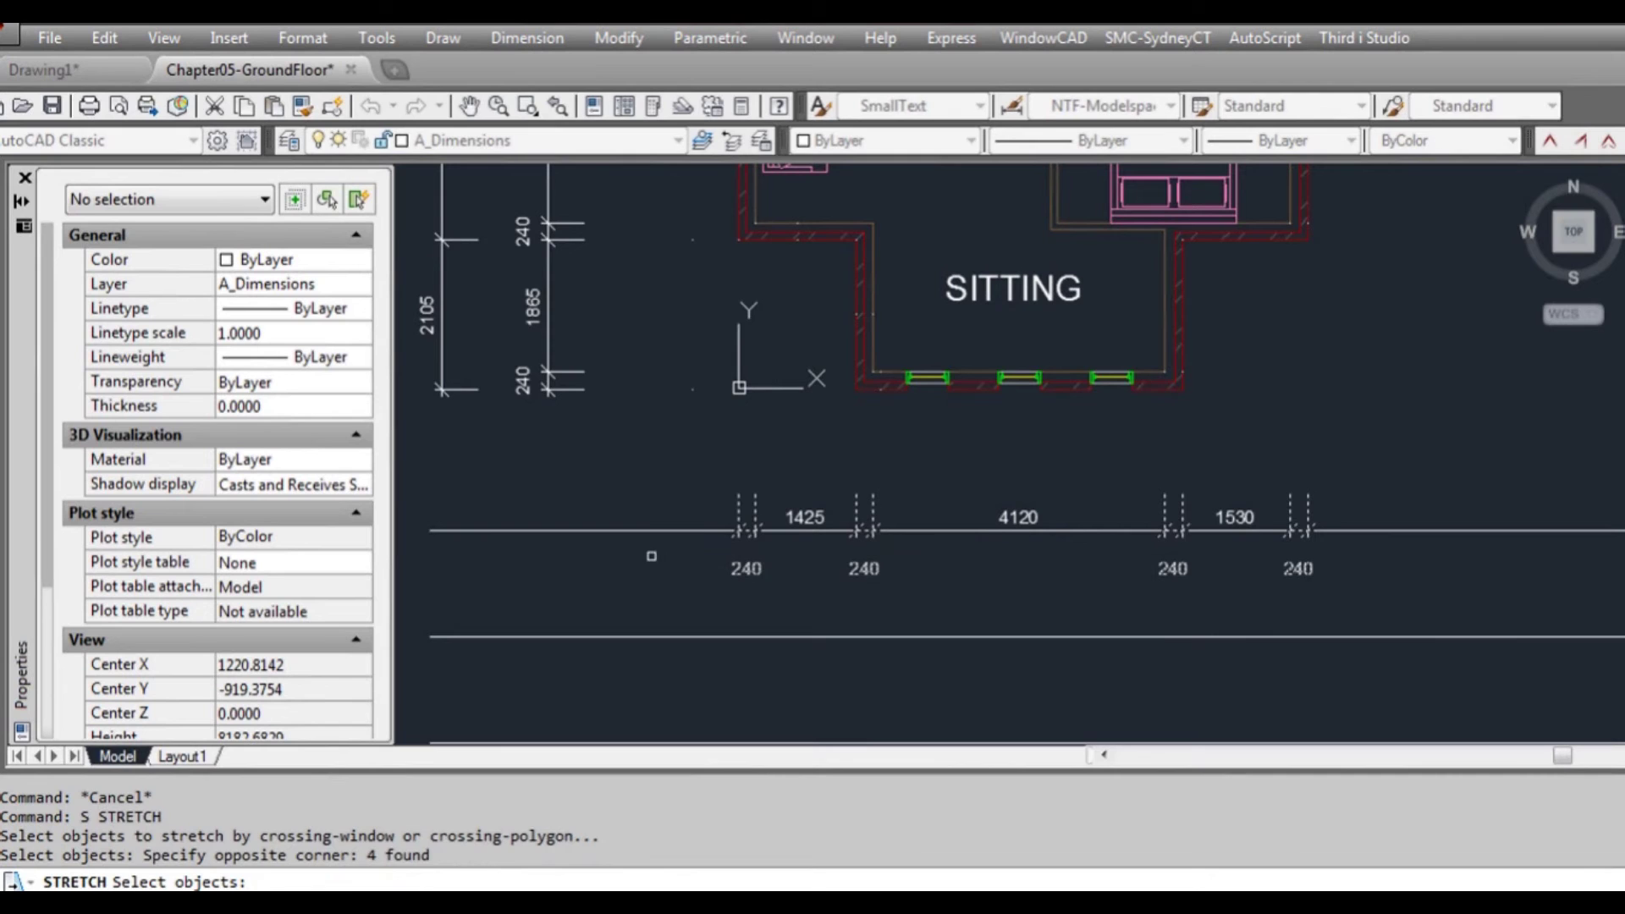
key(Return)
click(694, 569)
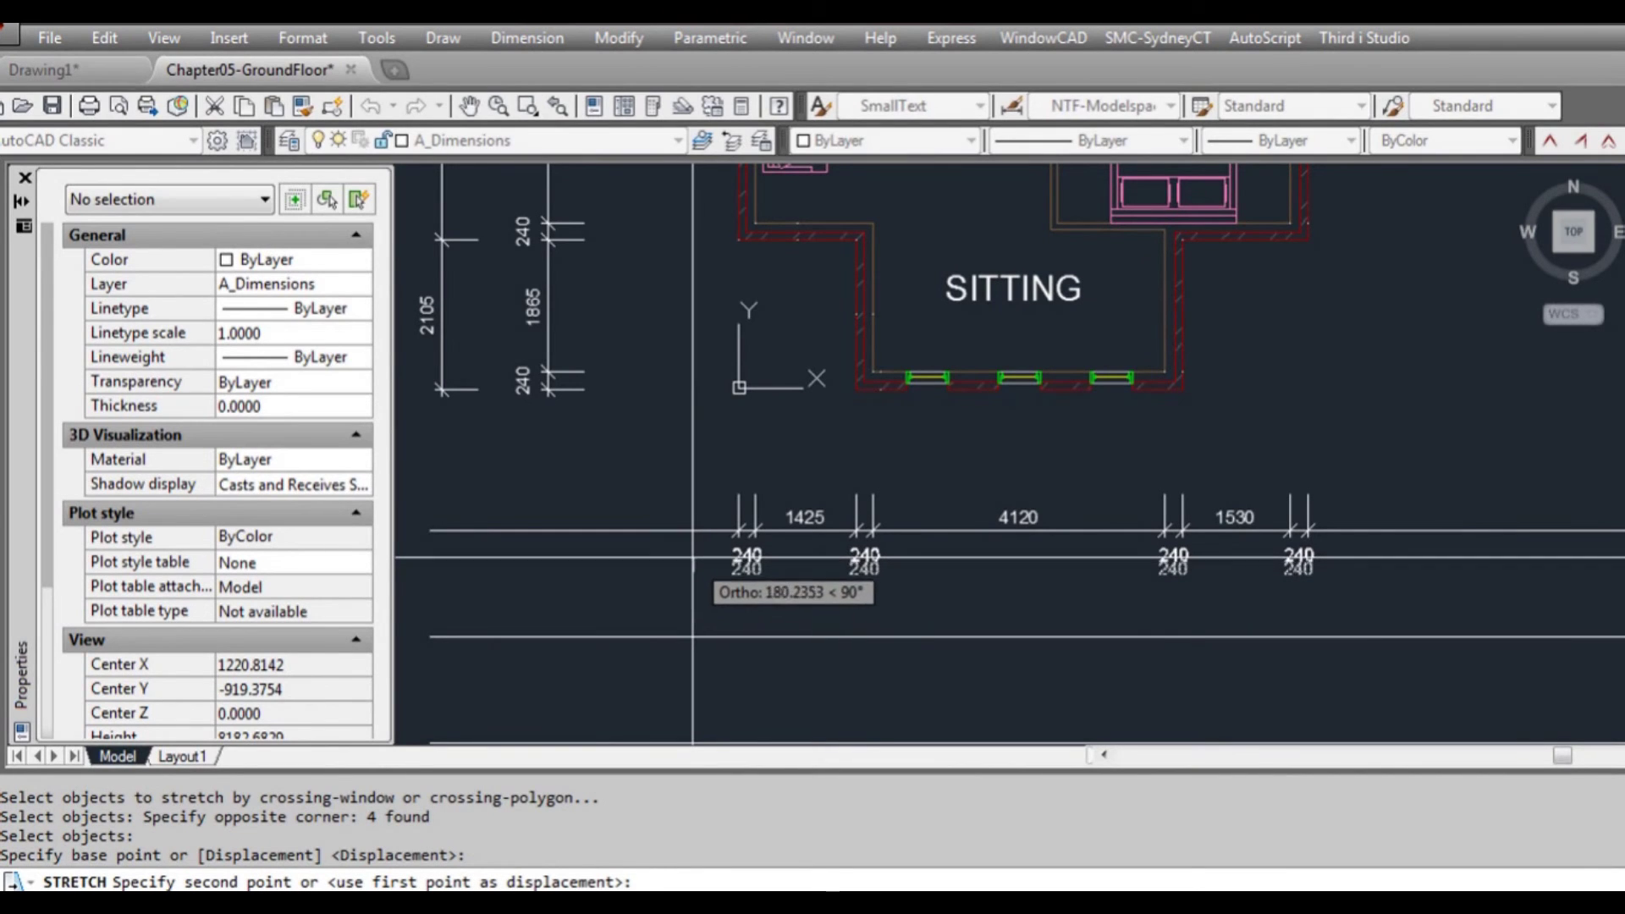
click(692, 553)
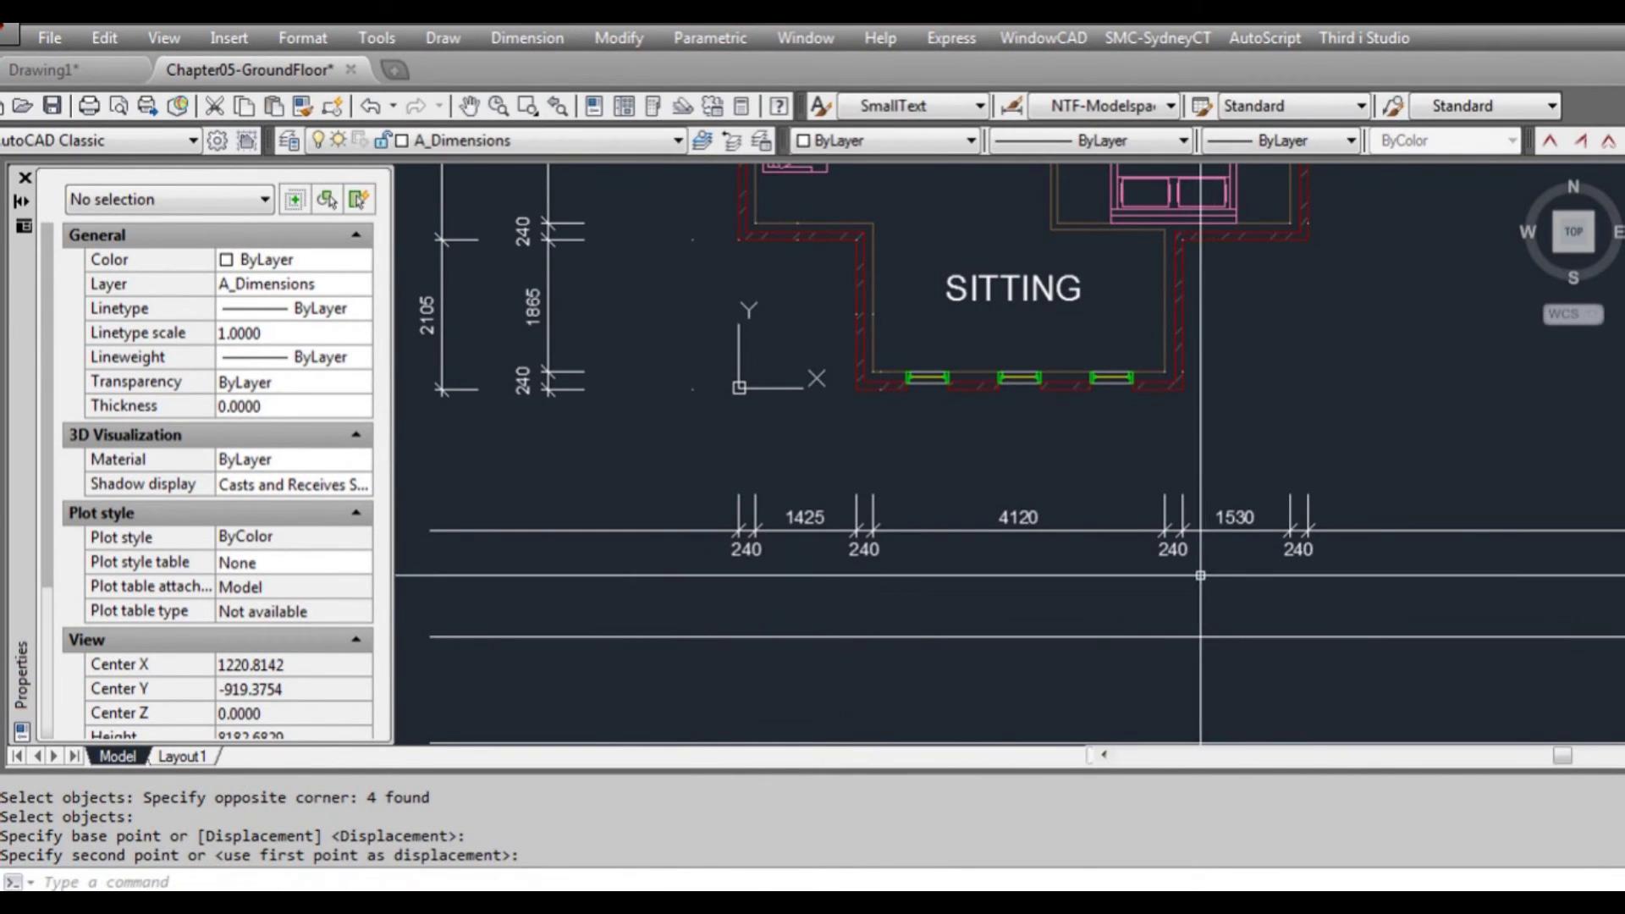
- On the second guide line, dimension from the house's west outer corner to the sitting room's outer west face
scroll(1231, 584, down, 2)
middle_drag(1234, 508, 1212, 527)
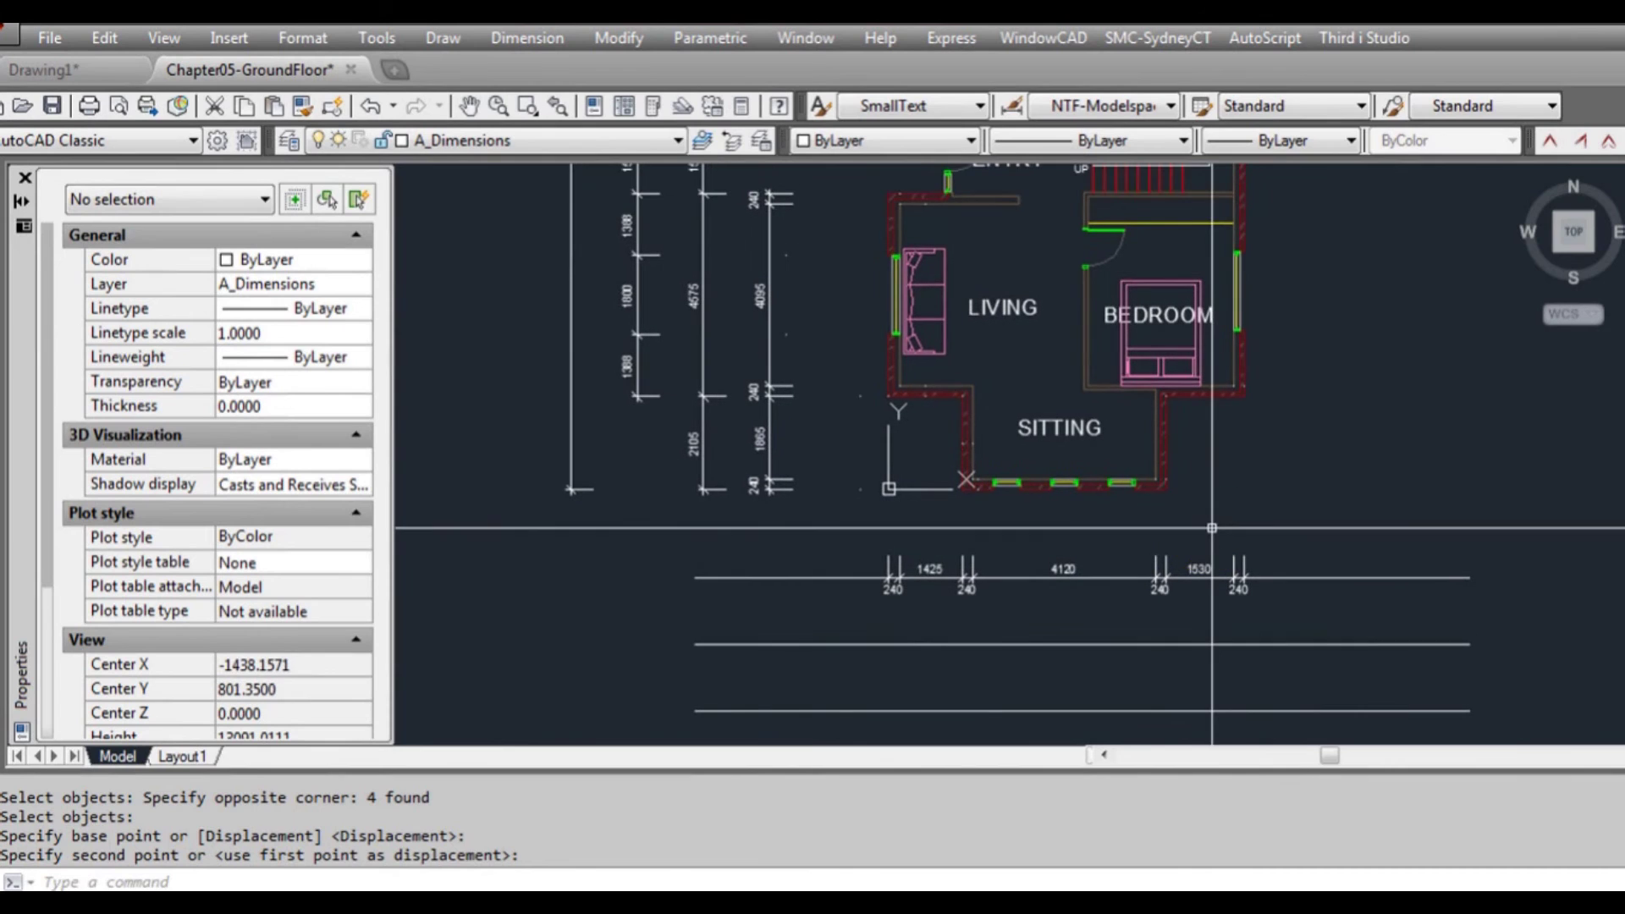
scroll(1176, 539, up, 2)
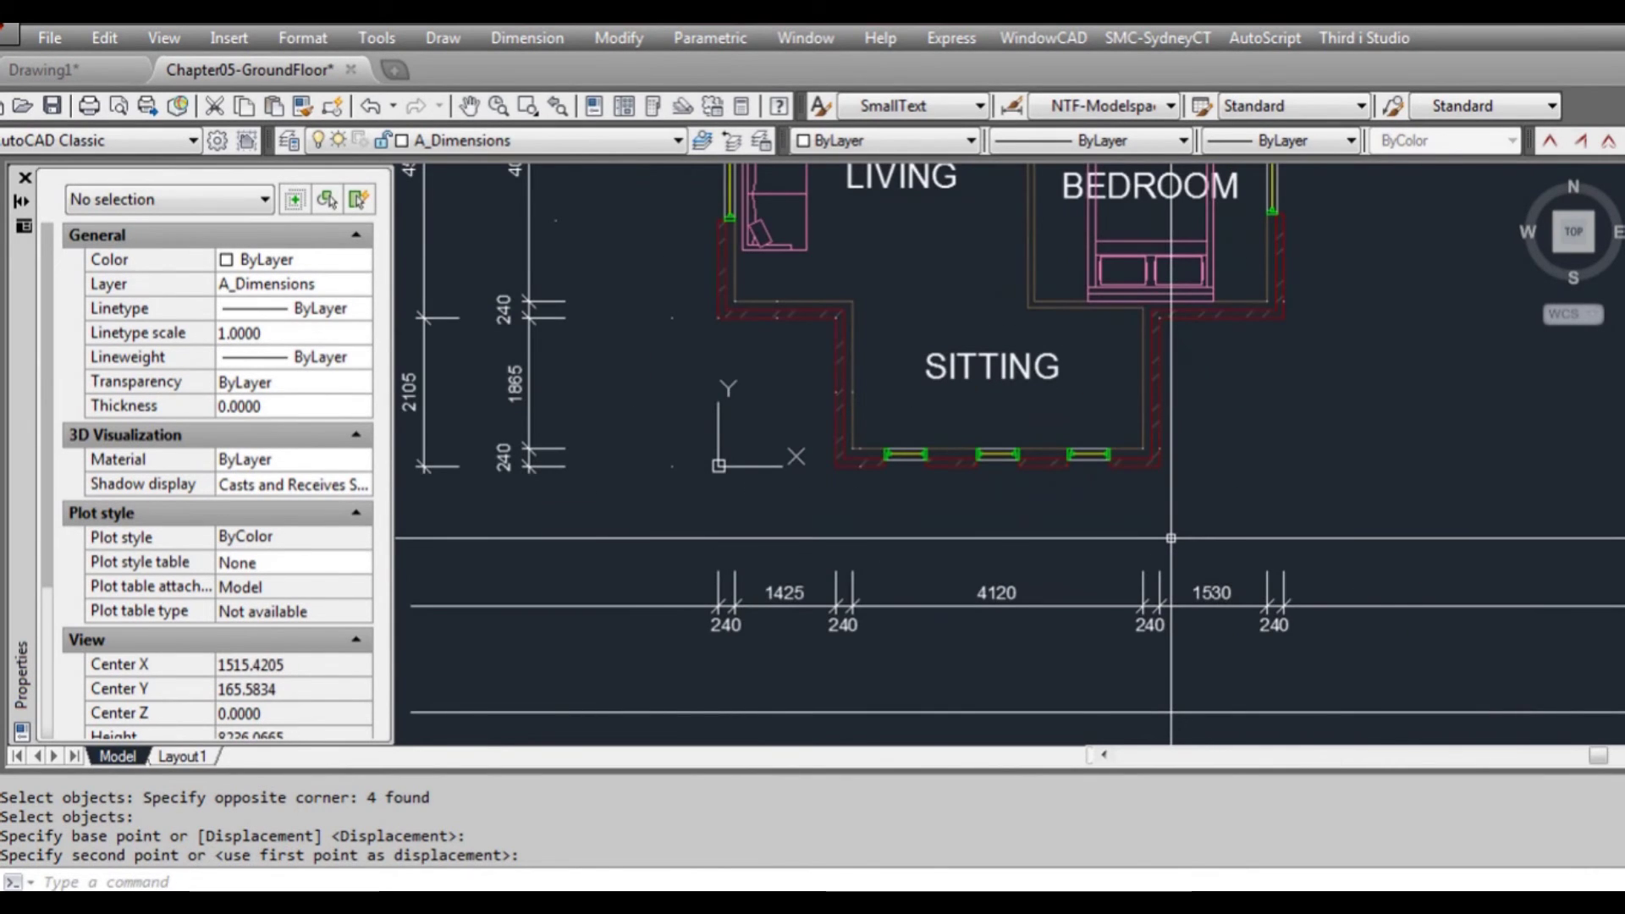
text(dd)
key(Return)
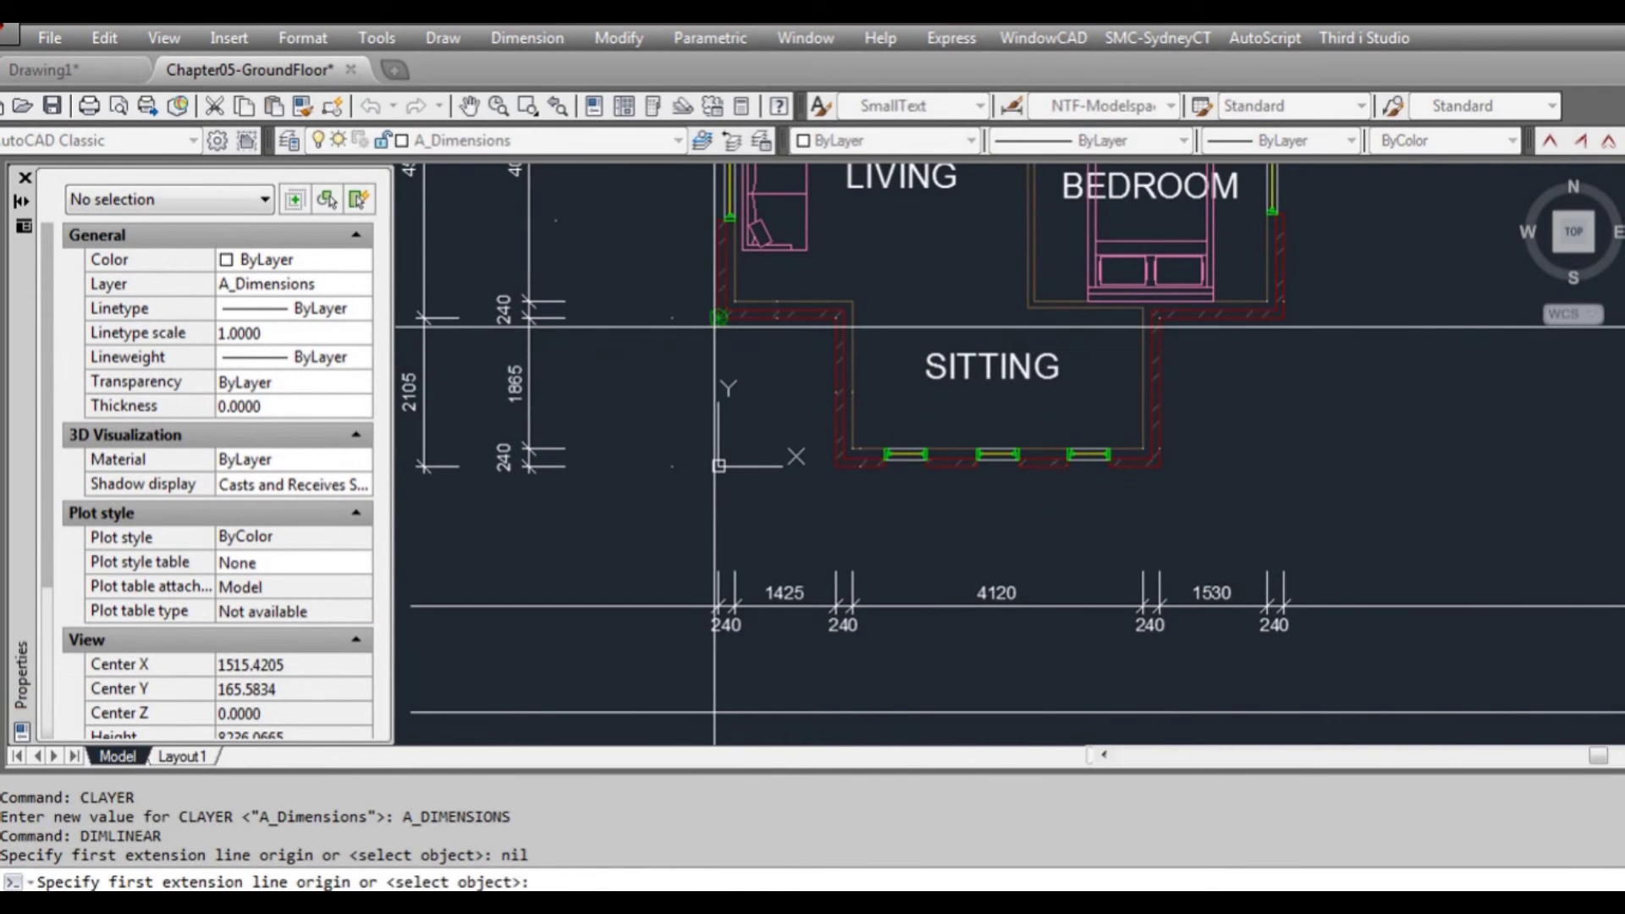
click(715, 326)
click(831, 323)
scroll(830, 324, down, 2)
click(857, 570)
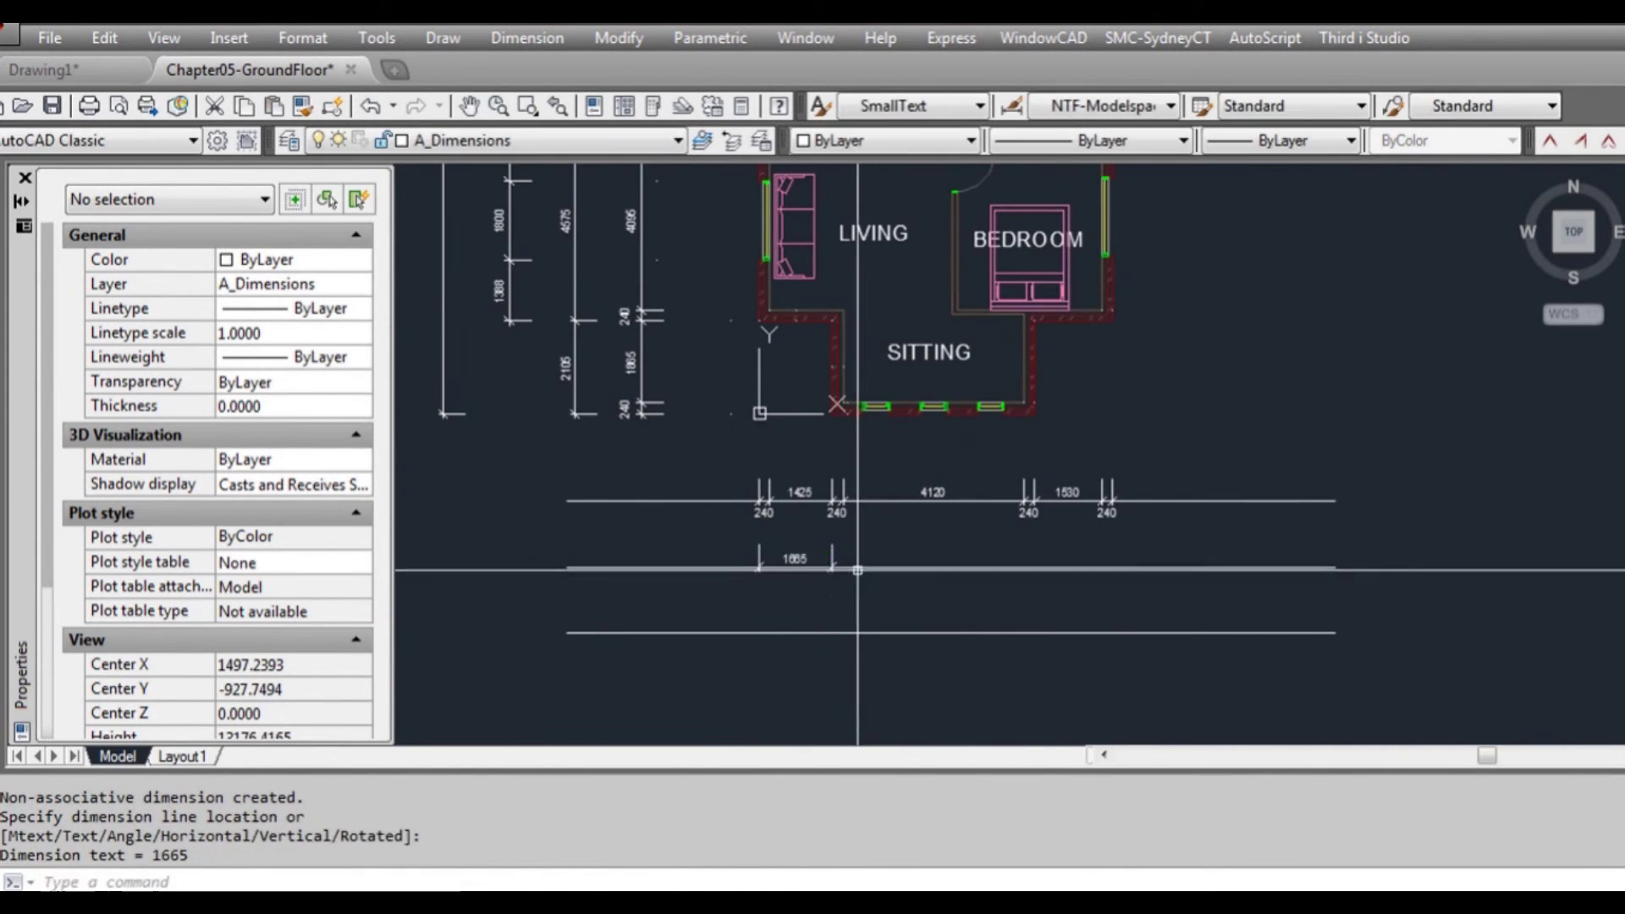
- On the second guide line, dimension the sitting room's overall outside width and the remaining stretch to the house's east outer corner
key(Return)
click(832, 413)
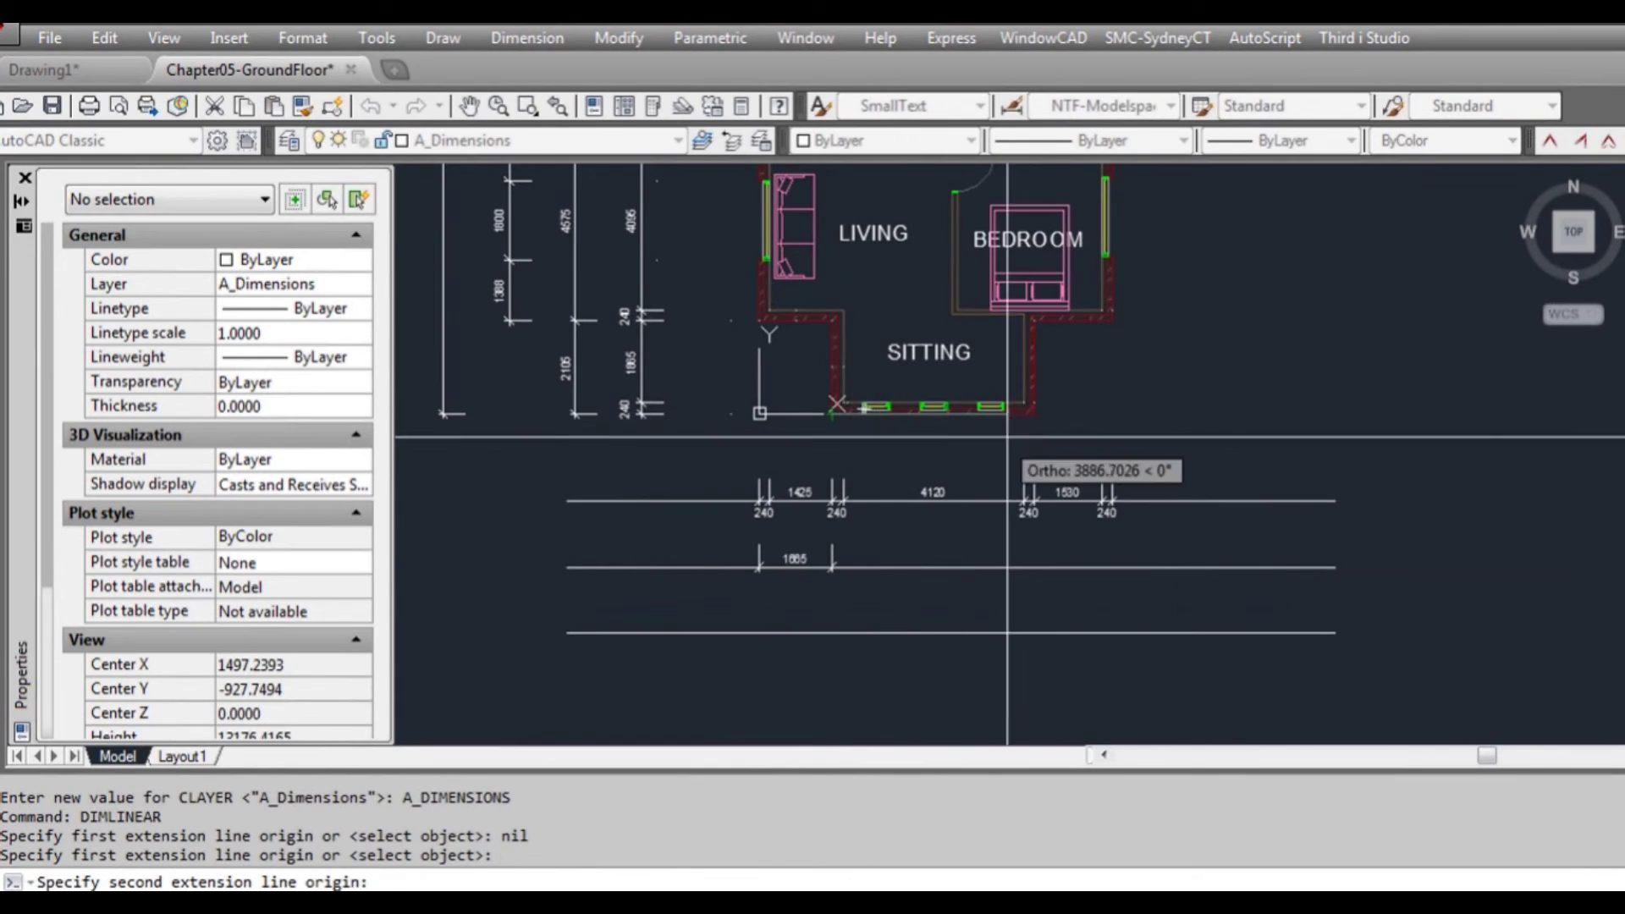
click(1035, 414)
click(1040, 565)
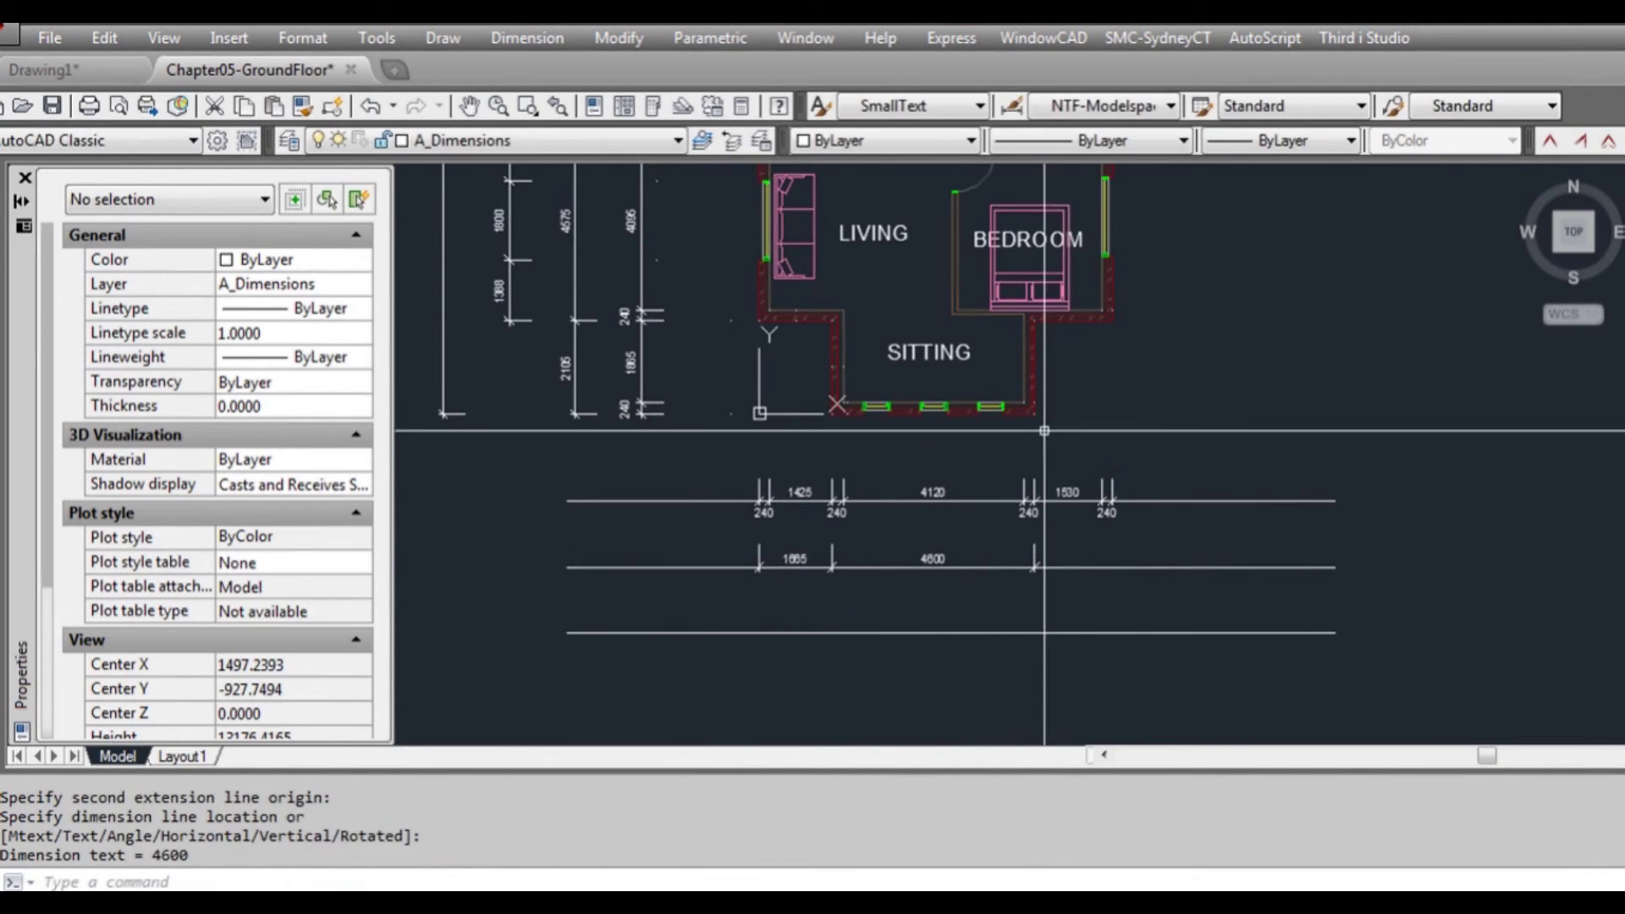
key(Return)
click(1114, 320)
click(1101, 414)
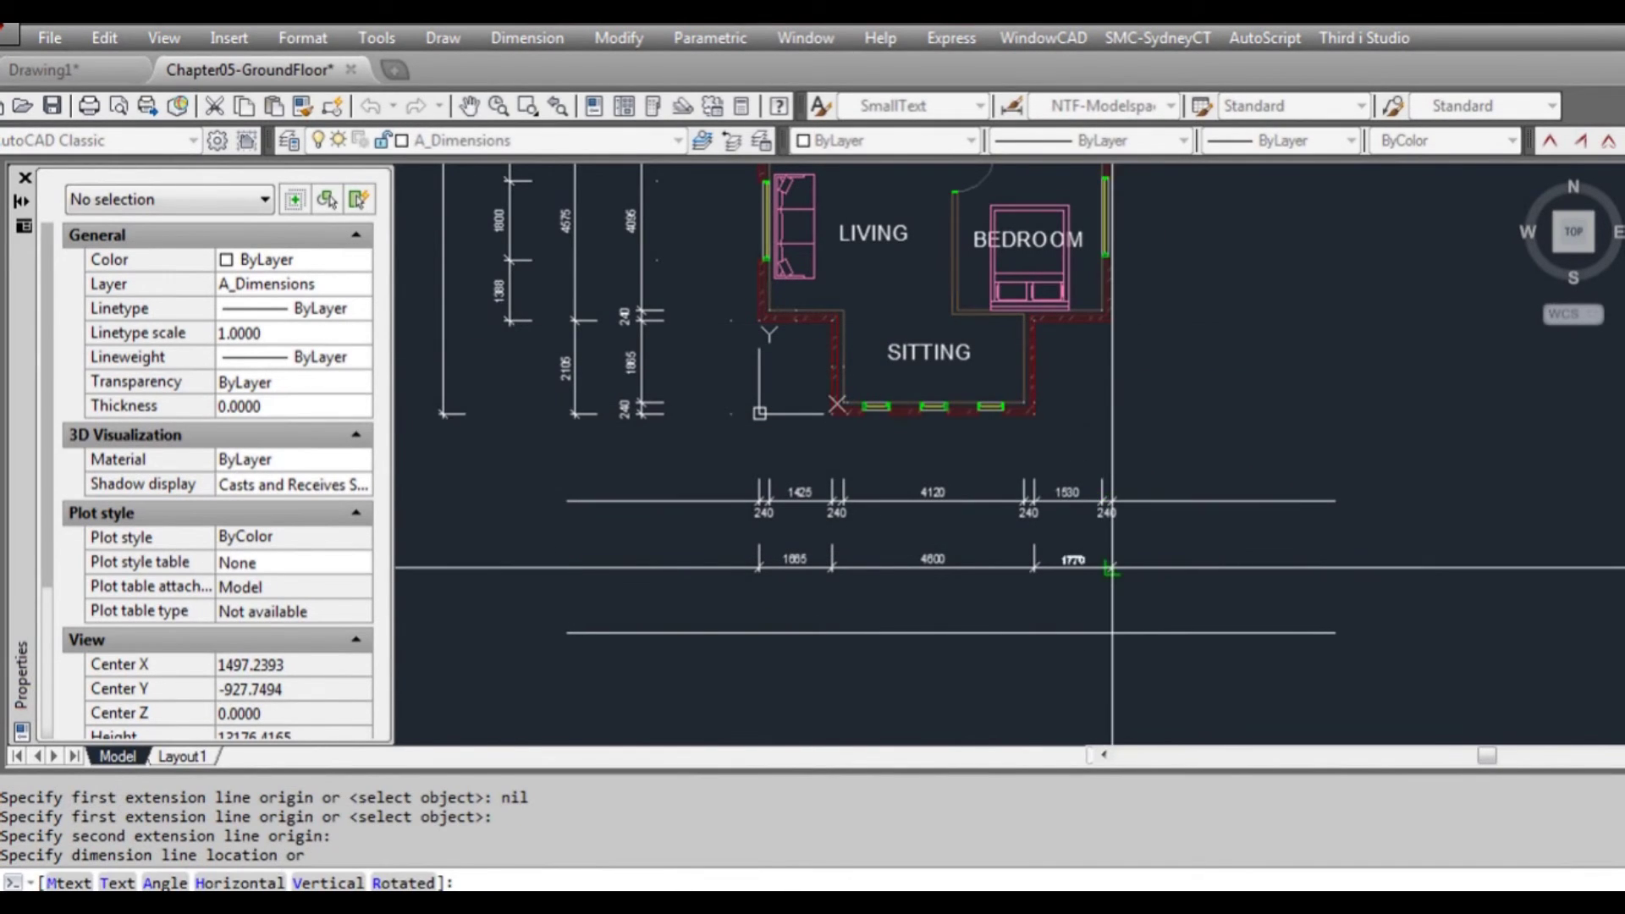
click(1105, 568)
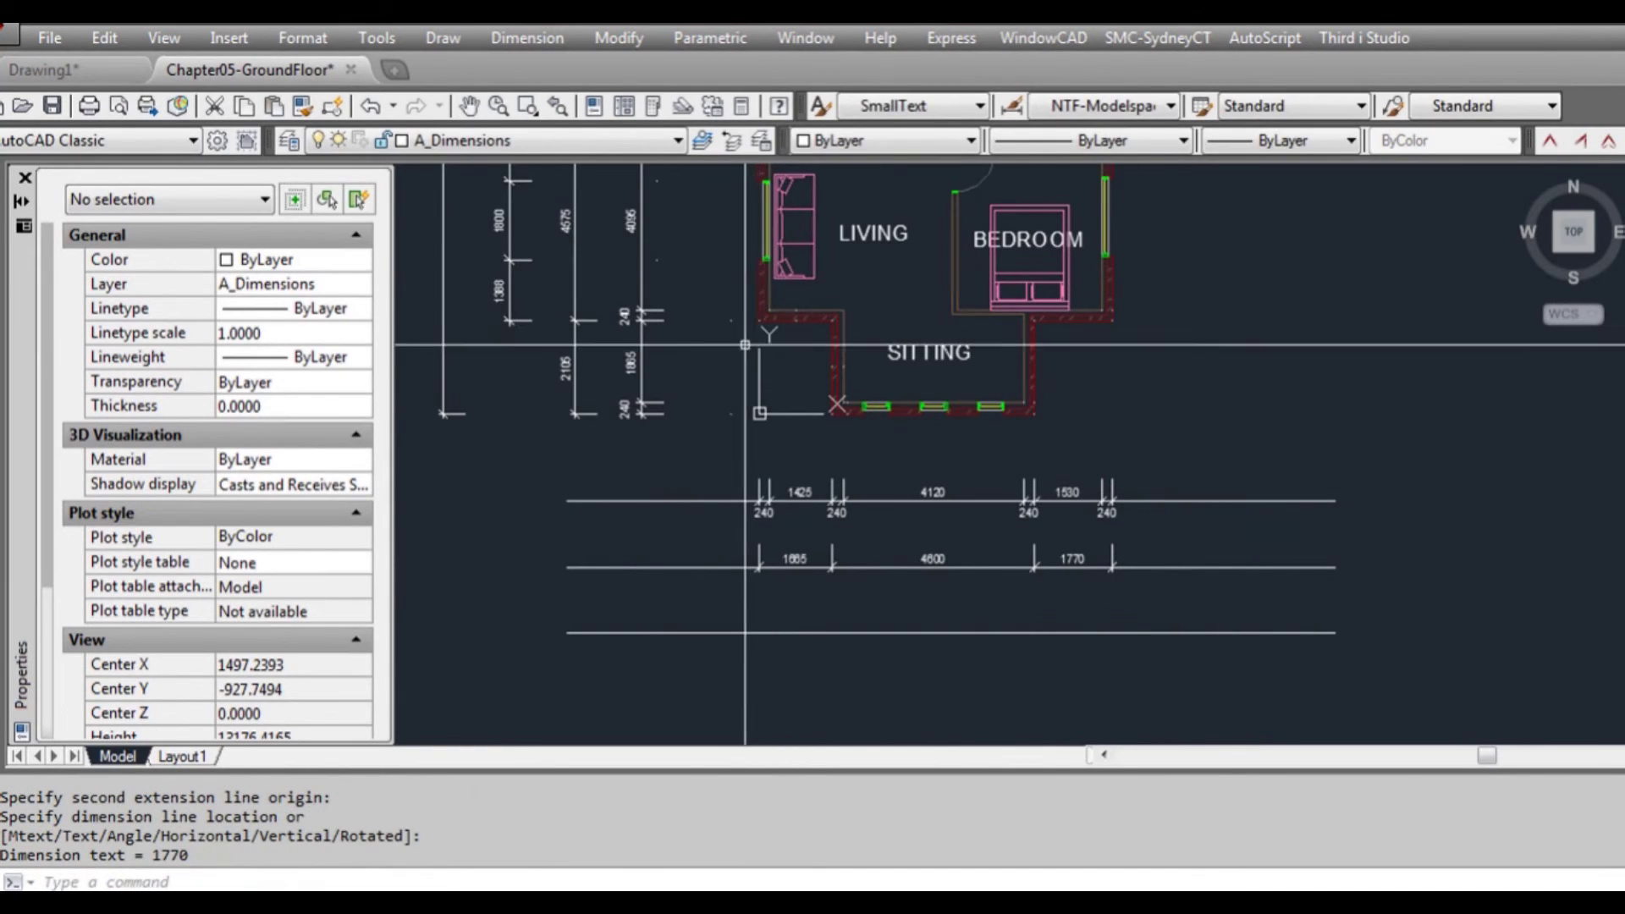
- On the third guide line, dimension the house's overall width between its west and east outer corners
key(Return)
click(759, 570)
click(1112, 571)
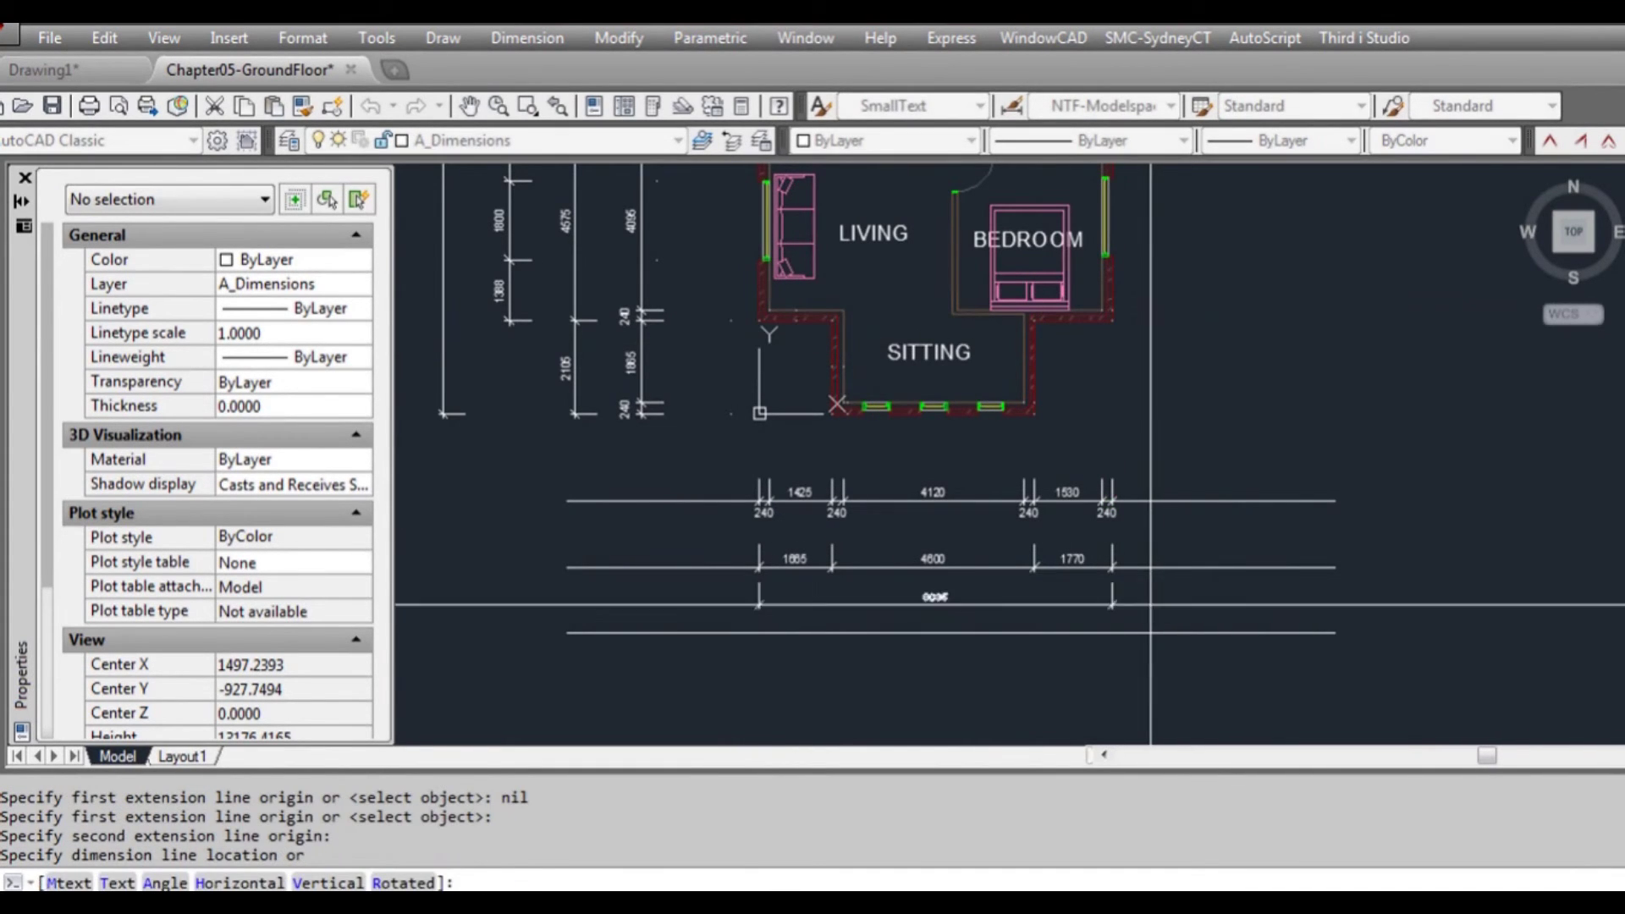
click(1149, 626)
middle_drag(903, 424, 1087, 580)
middle_drag(1026, 526, 890, 326)
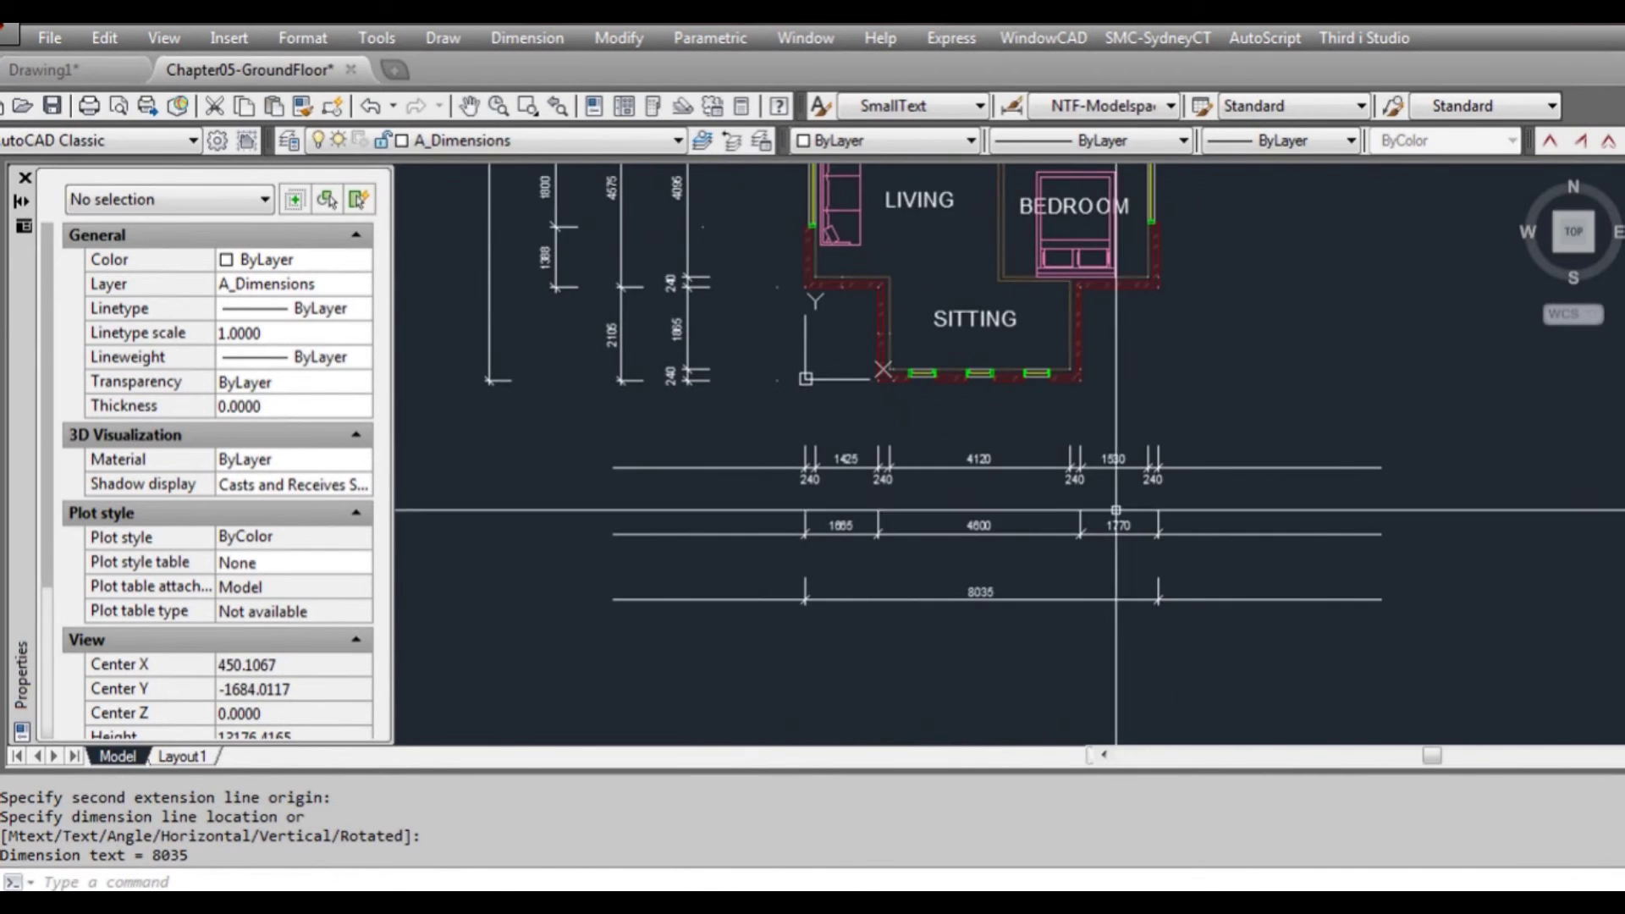
- Move the three front guide lines and all their dimensions 1500 straight down, away from the house
click(1271, 645)
click(810, 487)
click(615, 468)
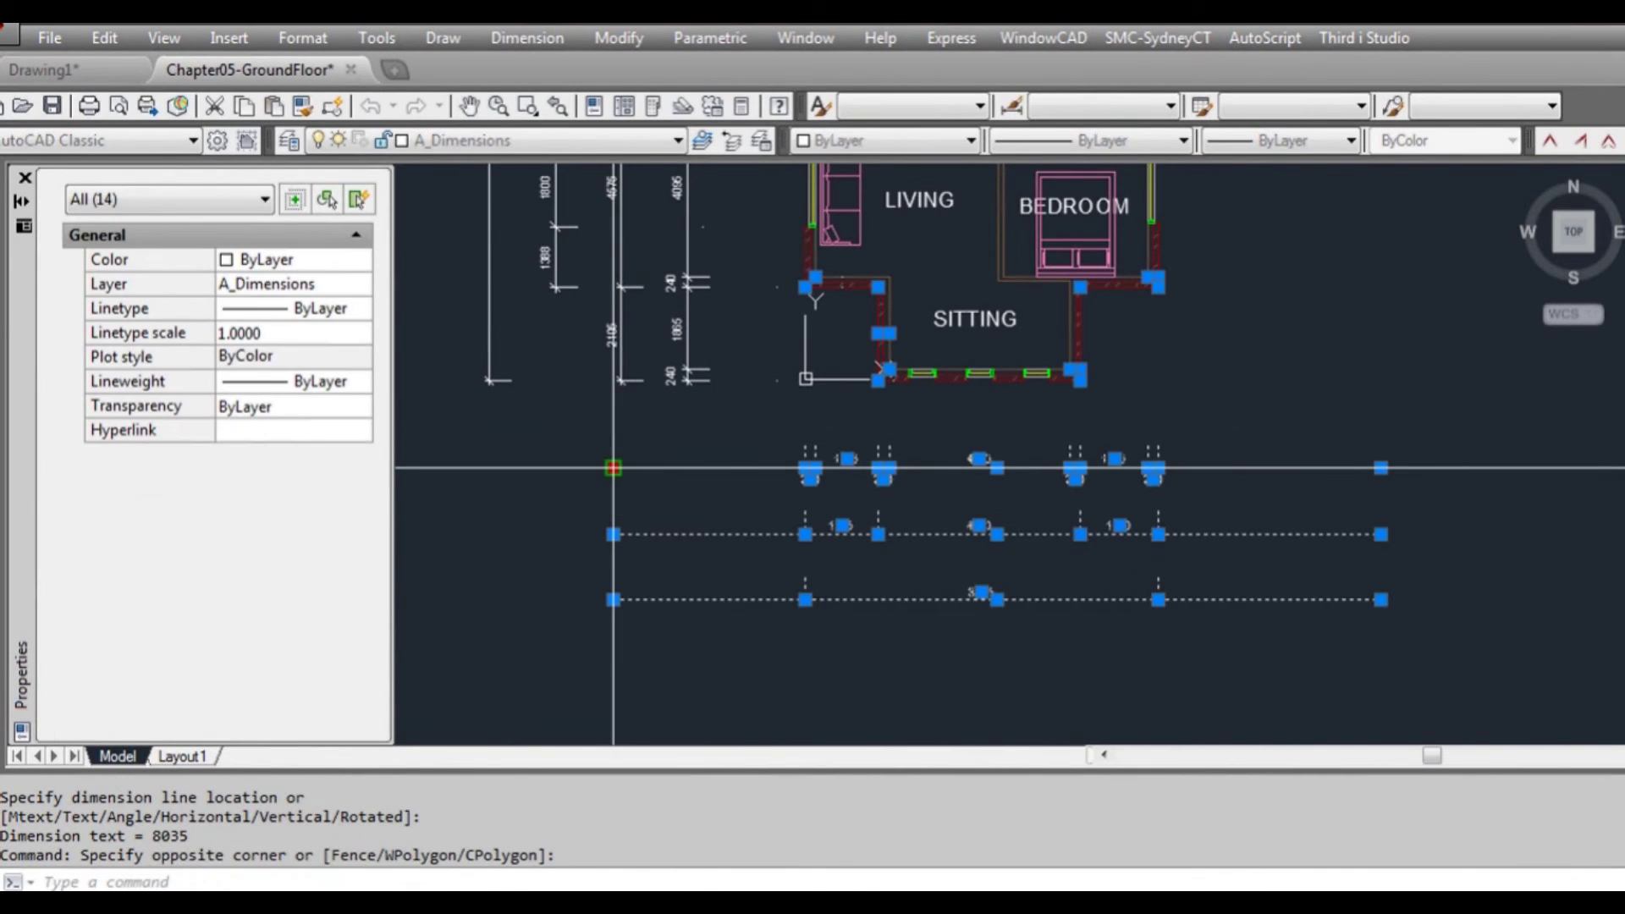
key(space)
text(1500)
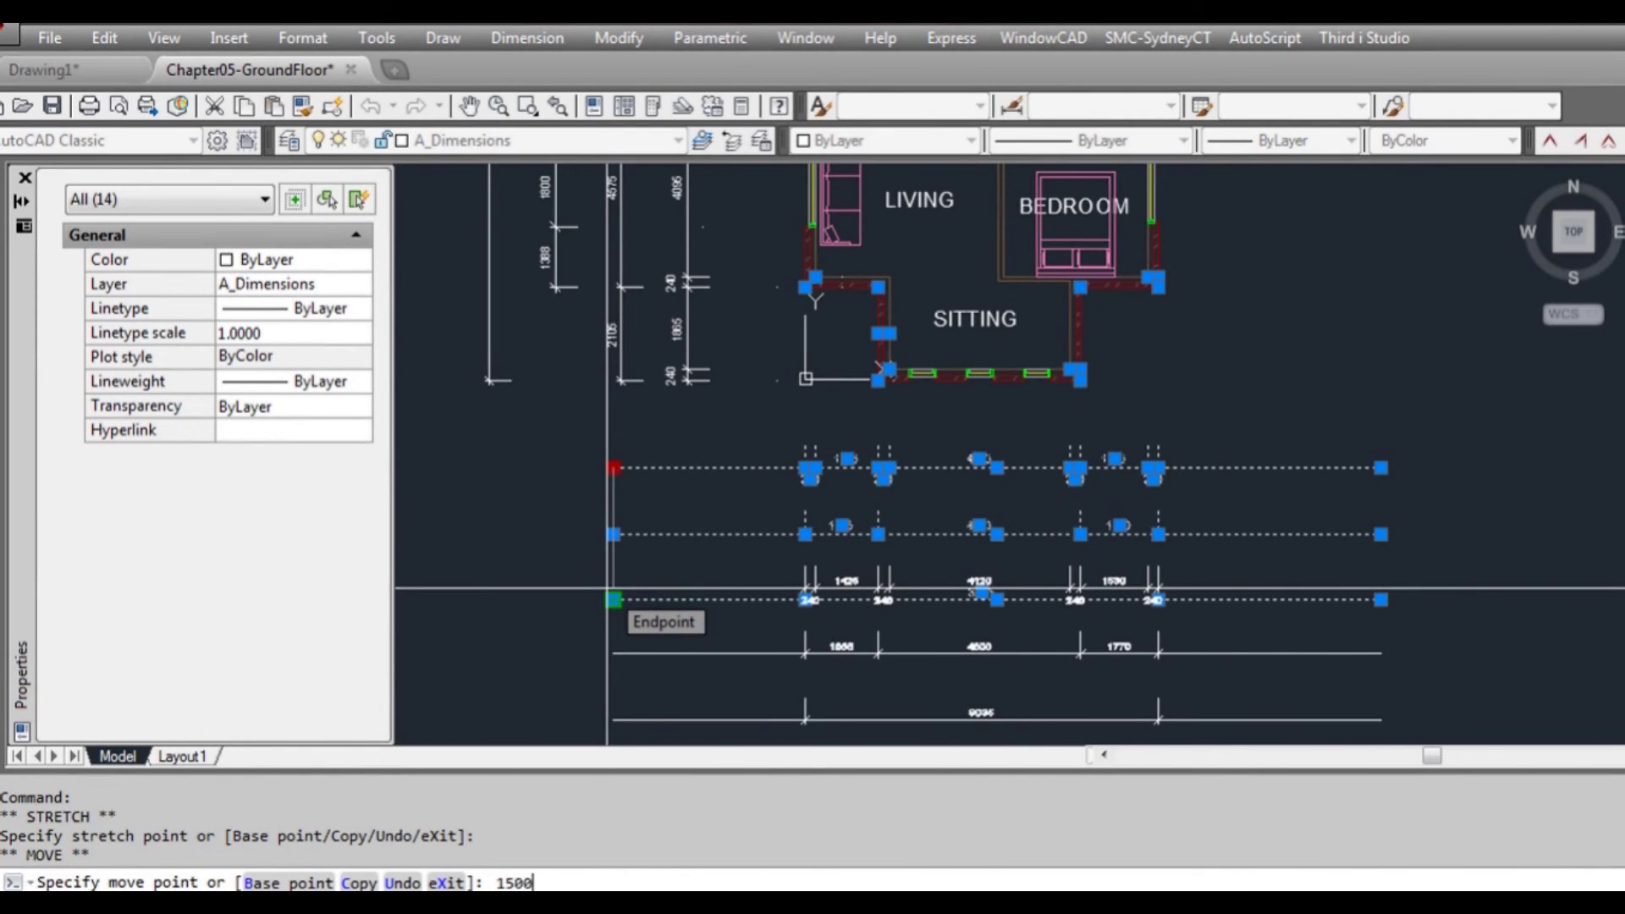
key(Return)
key(Escape)
text(po)
key(Return)
key(Escape)
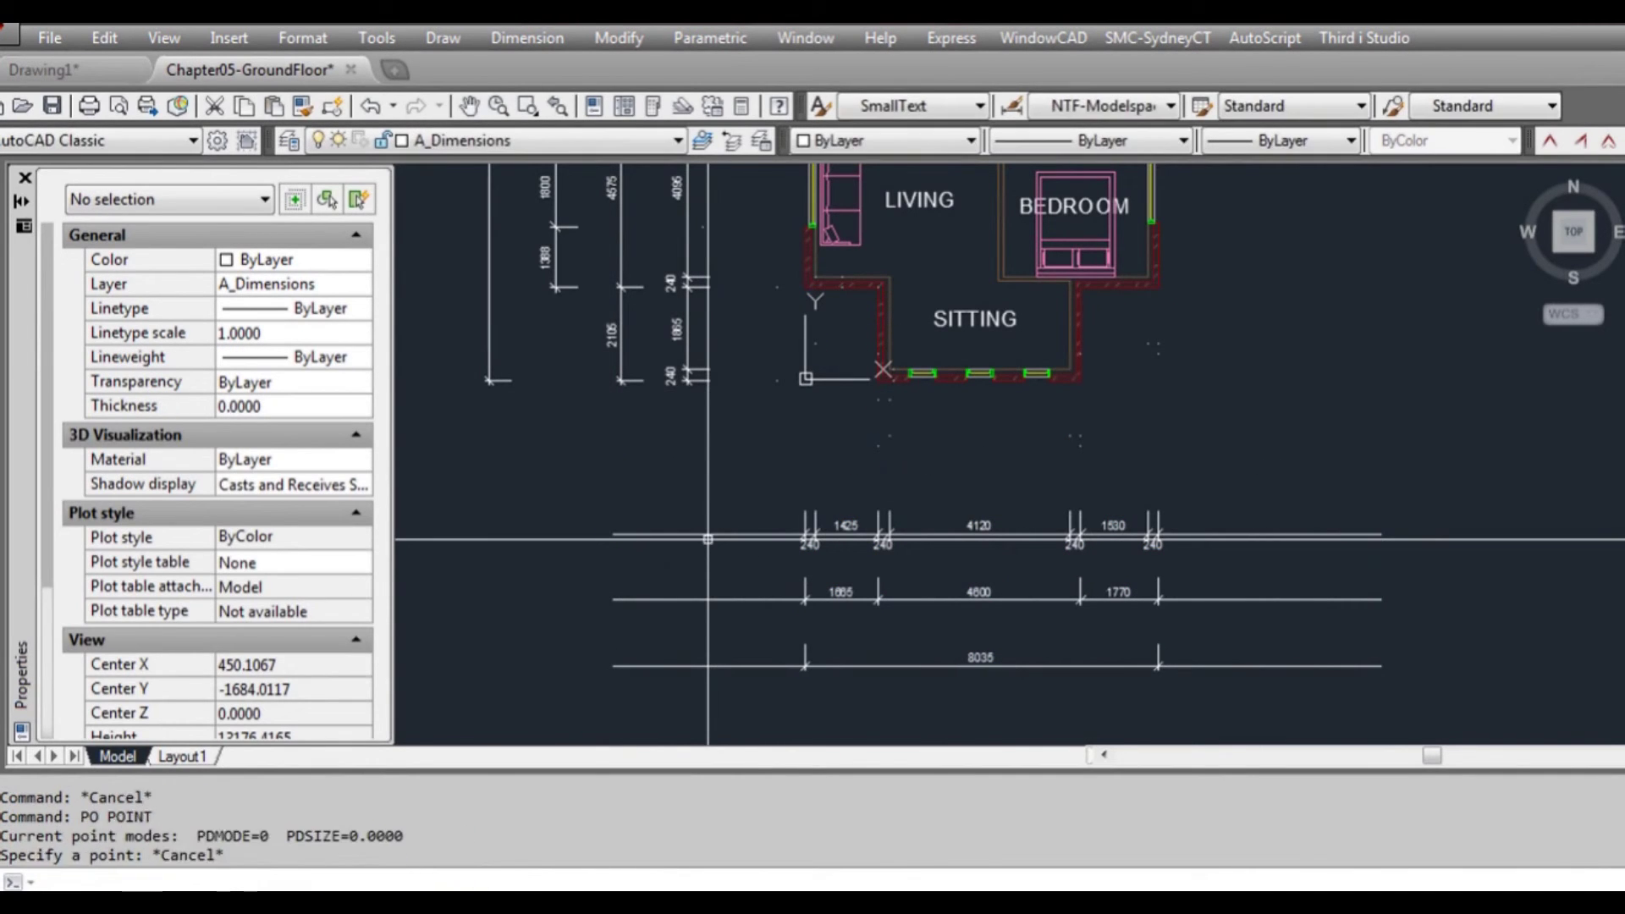
- Offset the uppermost front guide line by 1500 toward the house
text(o)
key(Return)
key(Return)
click(707, 534)
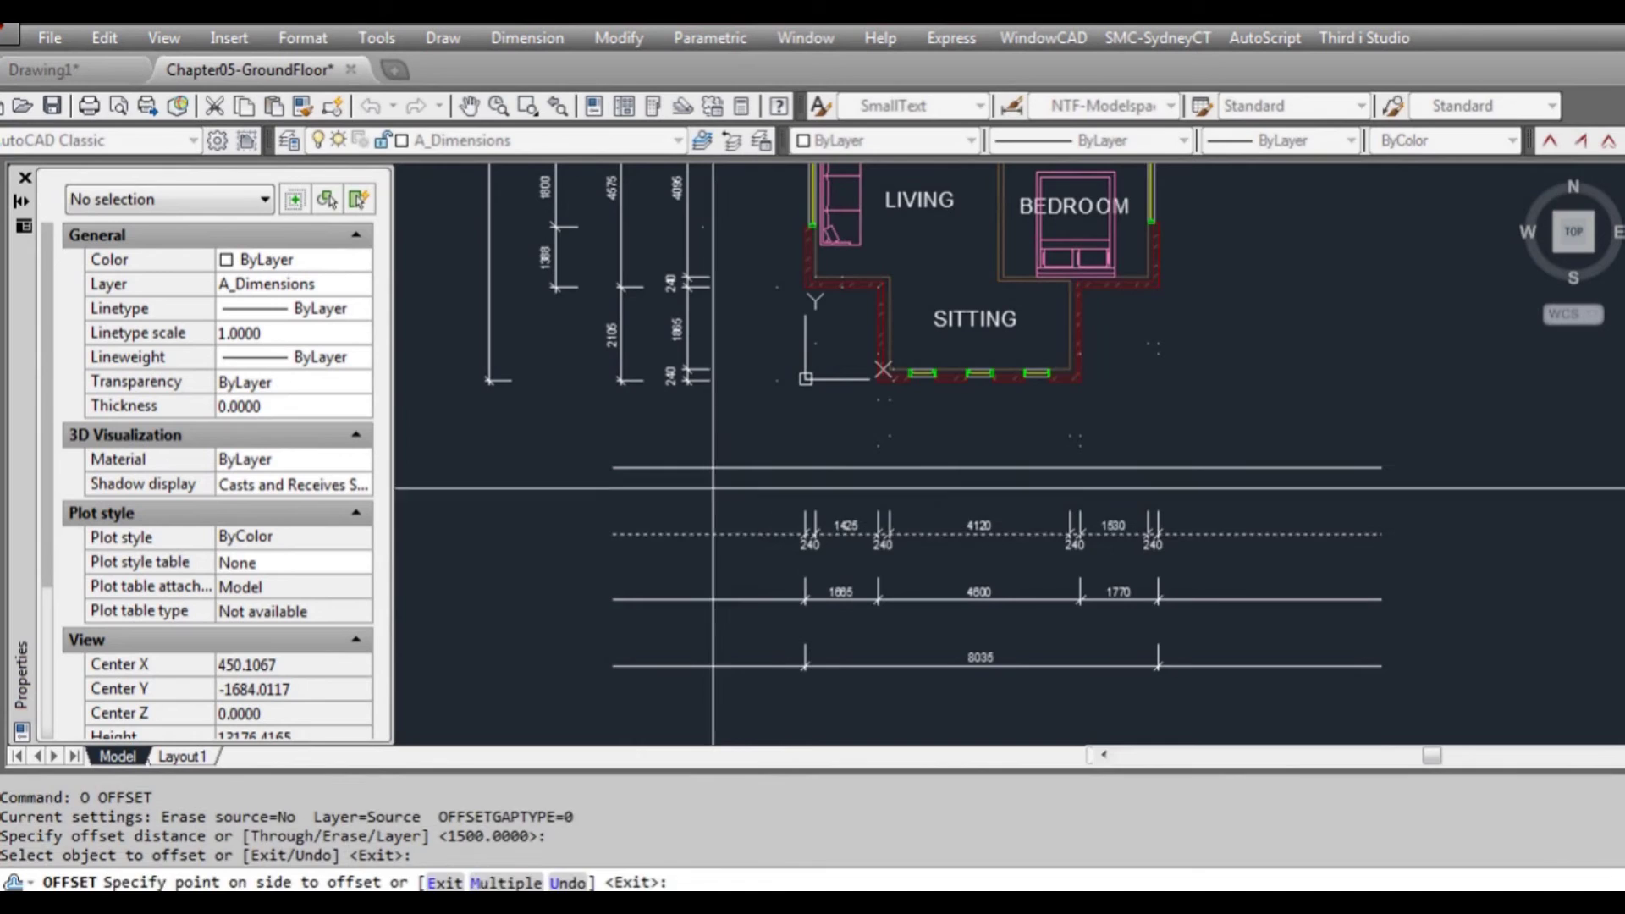
click(925, 370)
key(Escape)
- On the new guide line, dimension from the sitting room's west outer corner to the first front window, and that window's width
scroll(924, 370, up, 4)
text(dd)
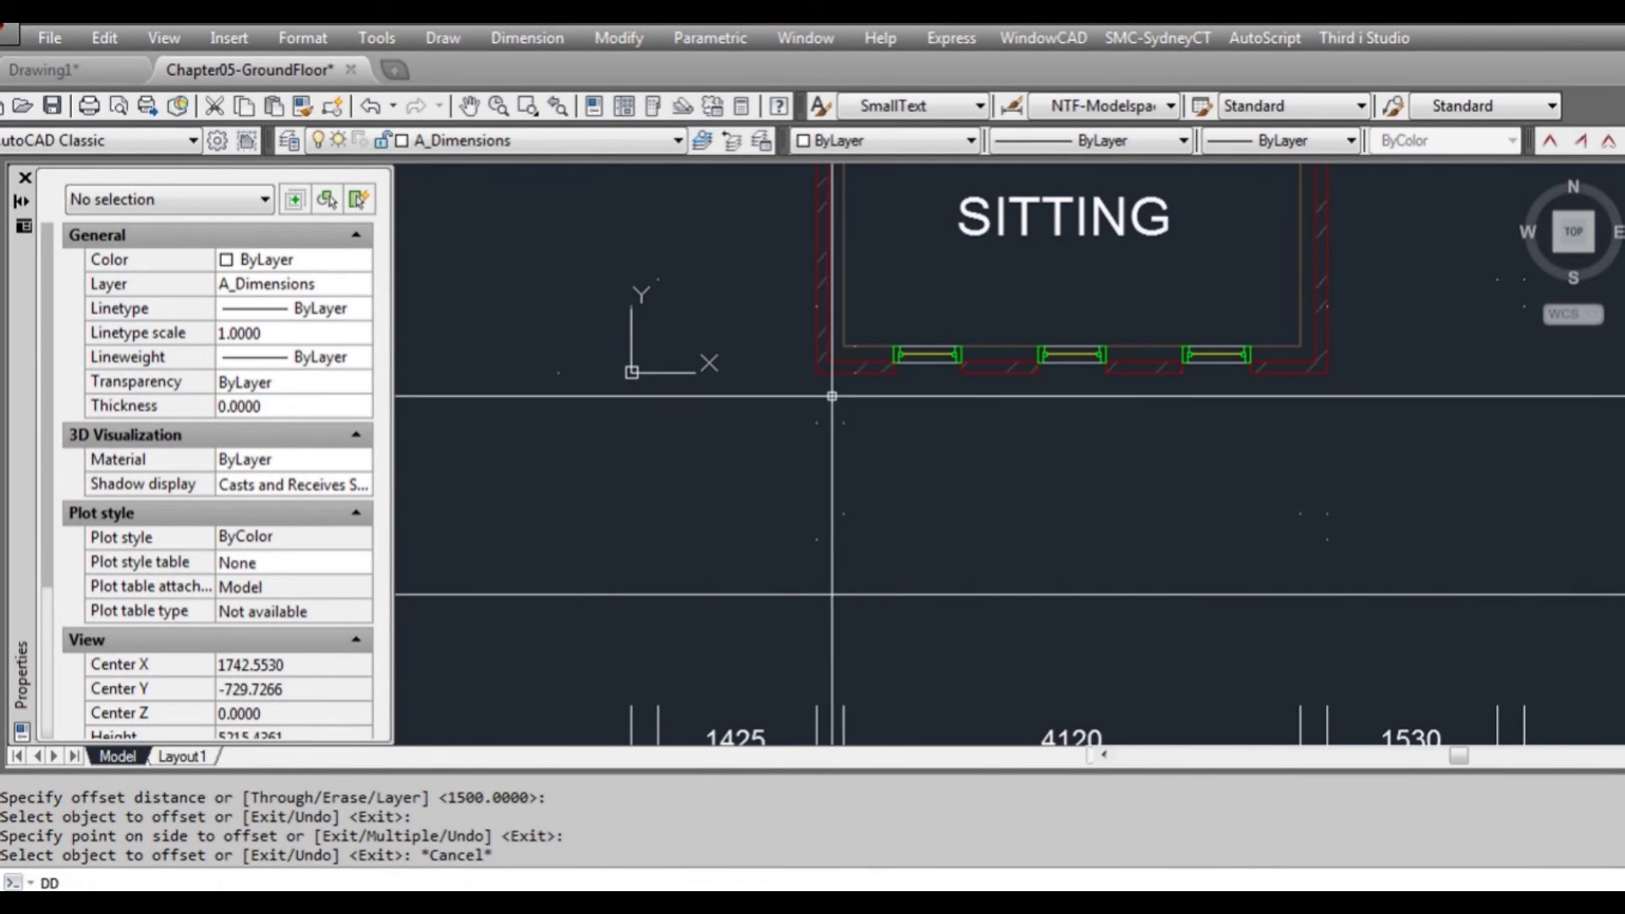
key(Return)
click(813, 372)
click(894, 372)
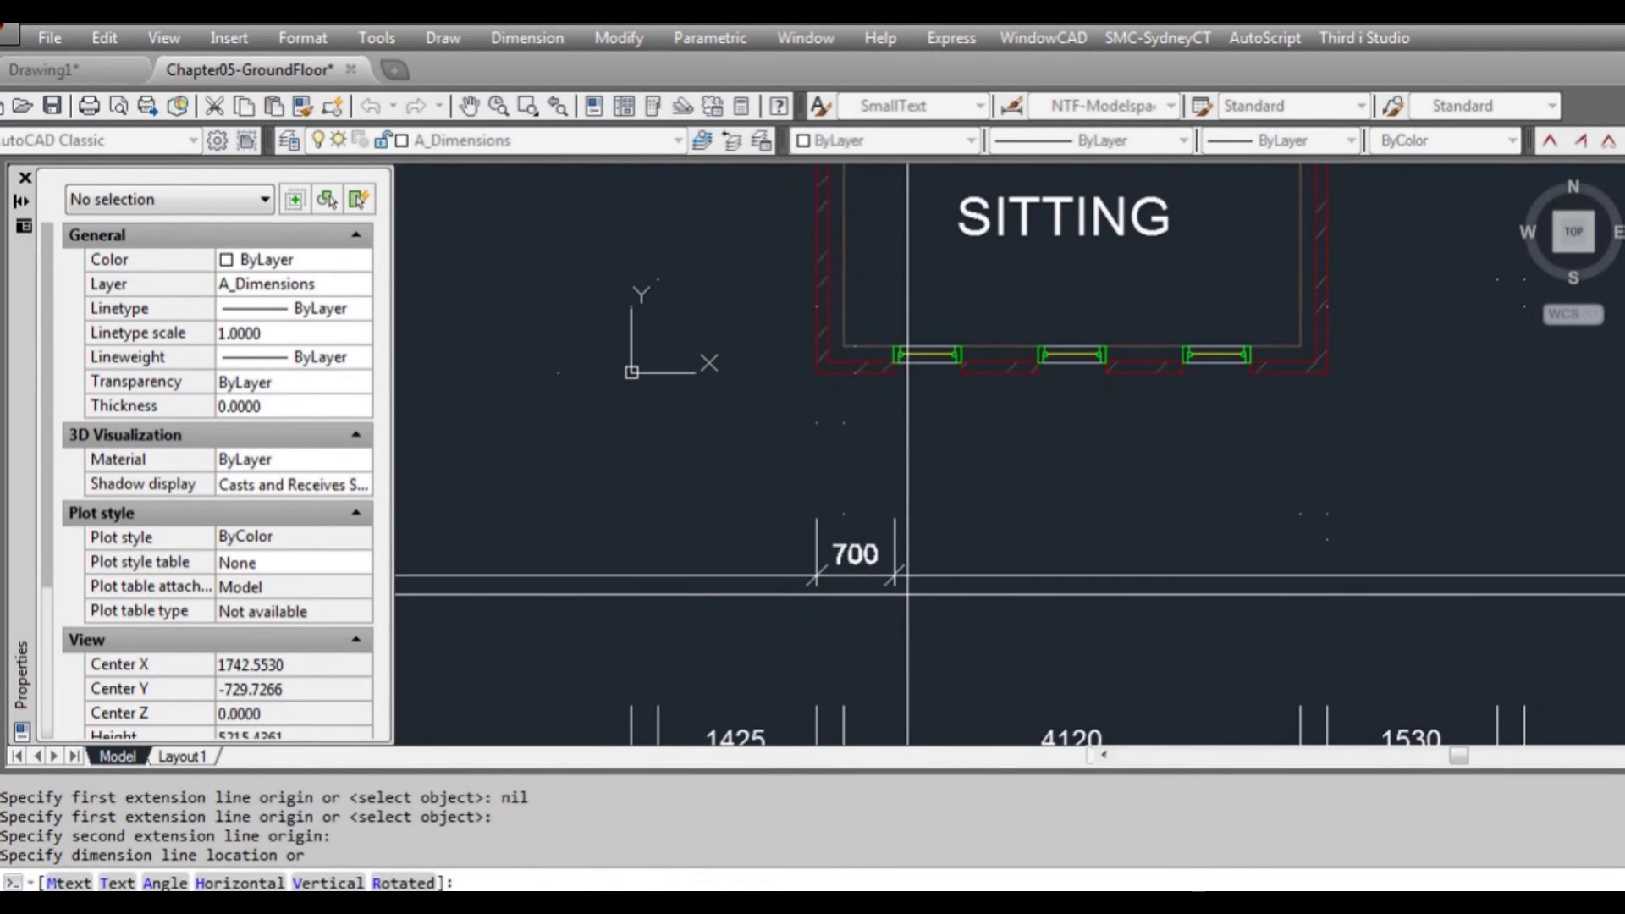
click(895, 594)
key(Return)
click(894, 372)
click(962, 372)
click(963, 595)
- On the same guide line, dimension the wall between the first and second front windows and the second window's width
key(Return)
click(962, 372)
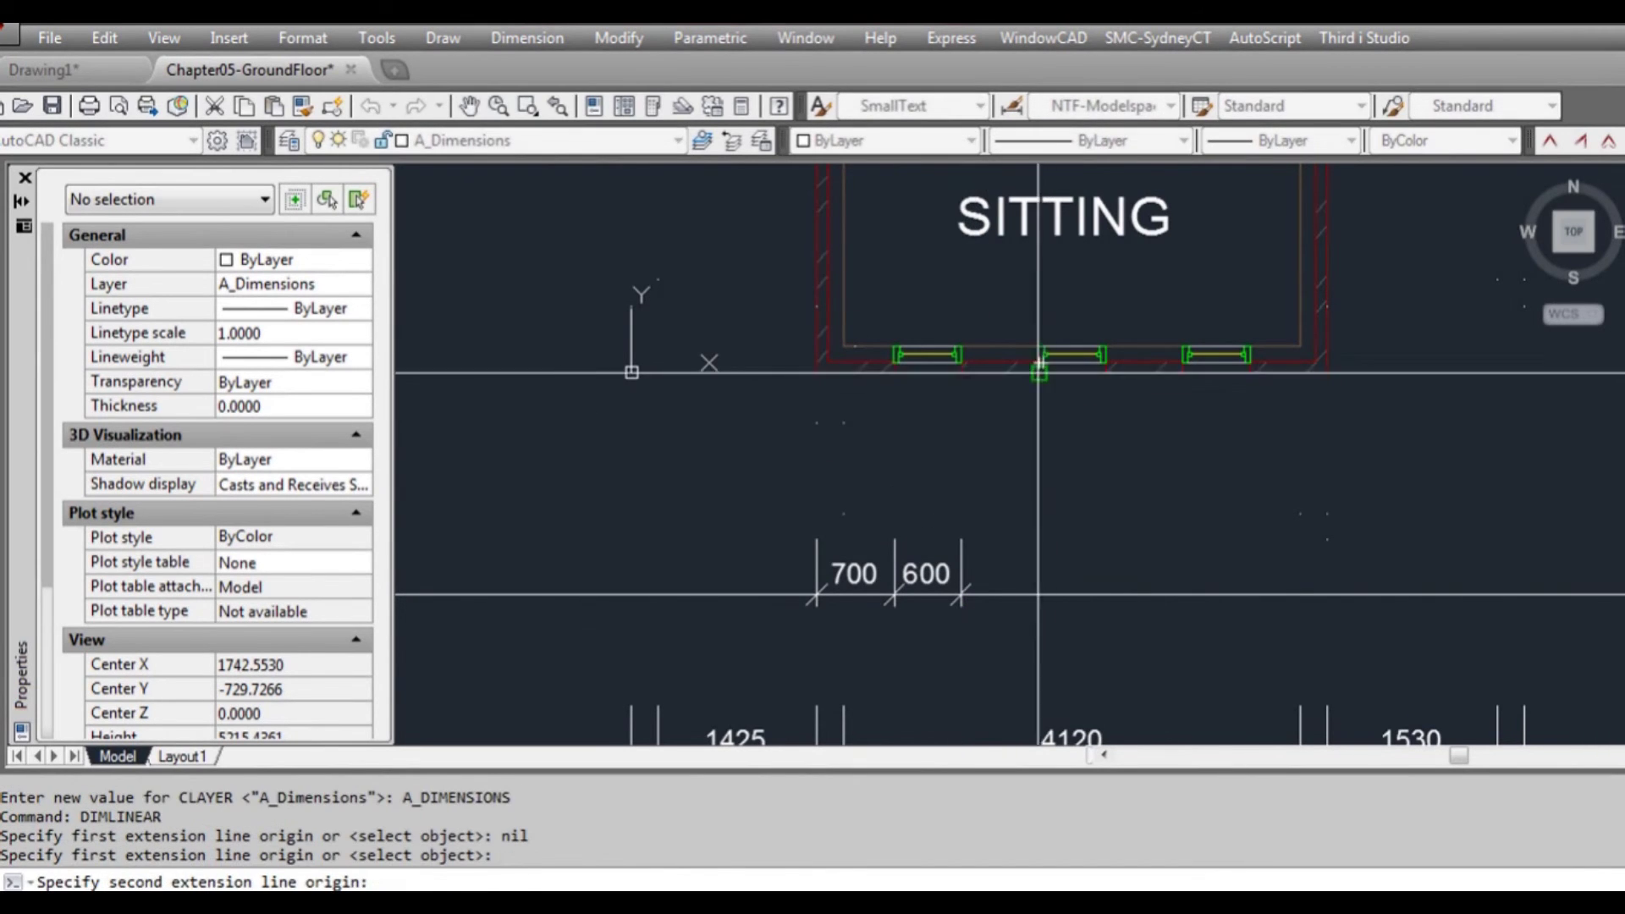
click(1039, 372)
click(1039, 594)
key(Return)
click(1039, 373)
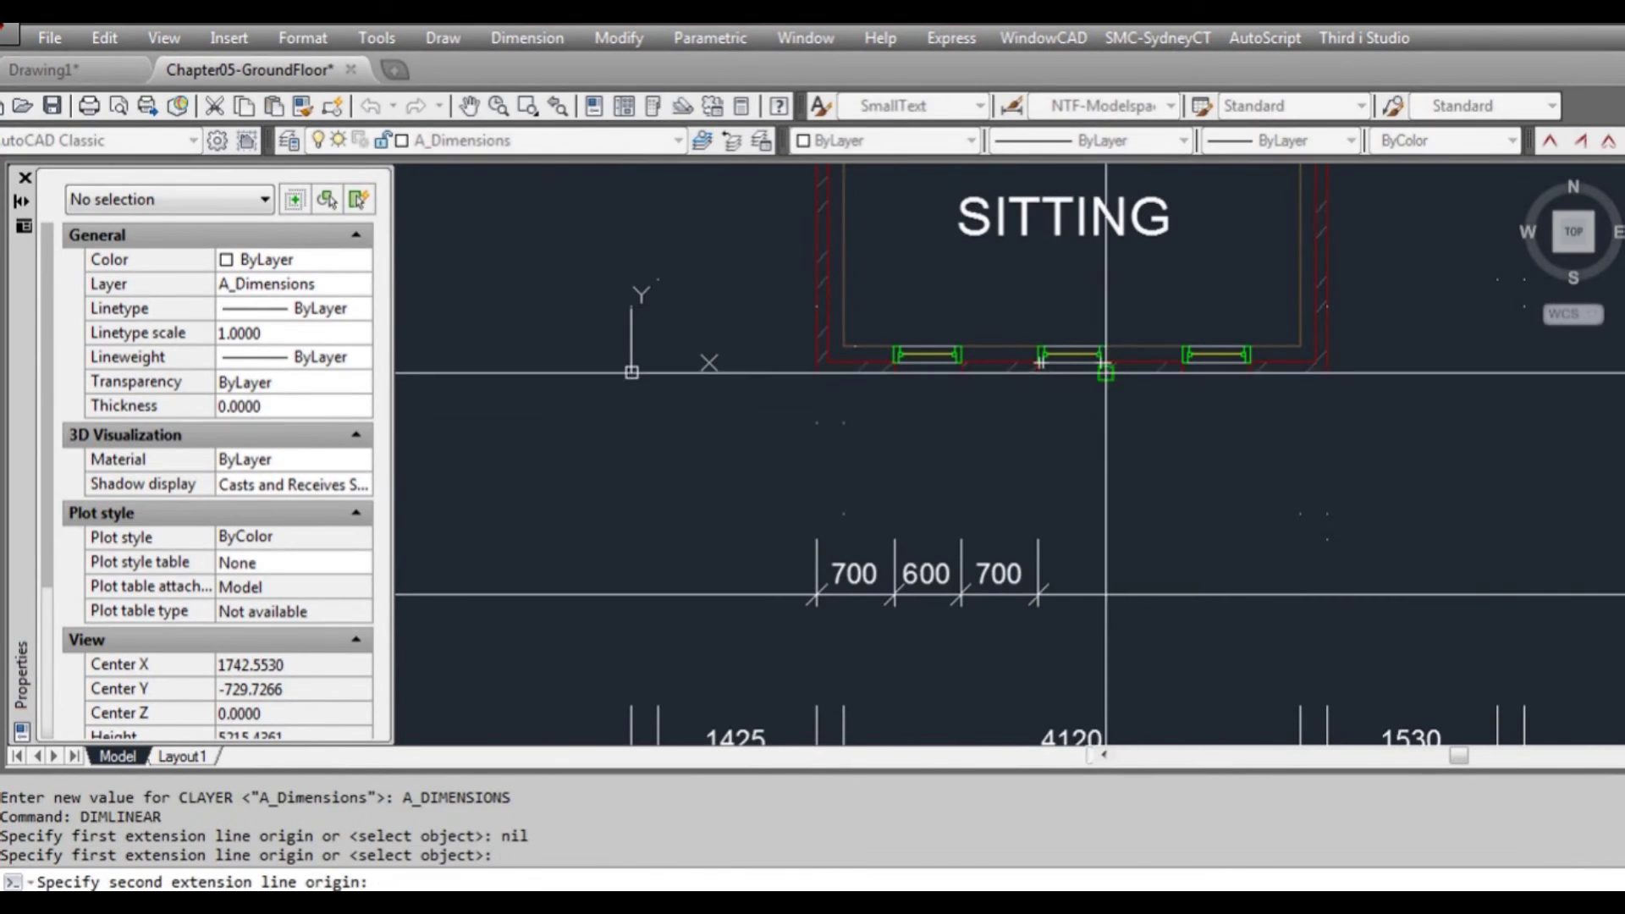
click(1106, 372)
click(1107, 595)
- Dimension the wall between the second and third front windows on the same guide line
key(Return)
click(1107, 372)
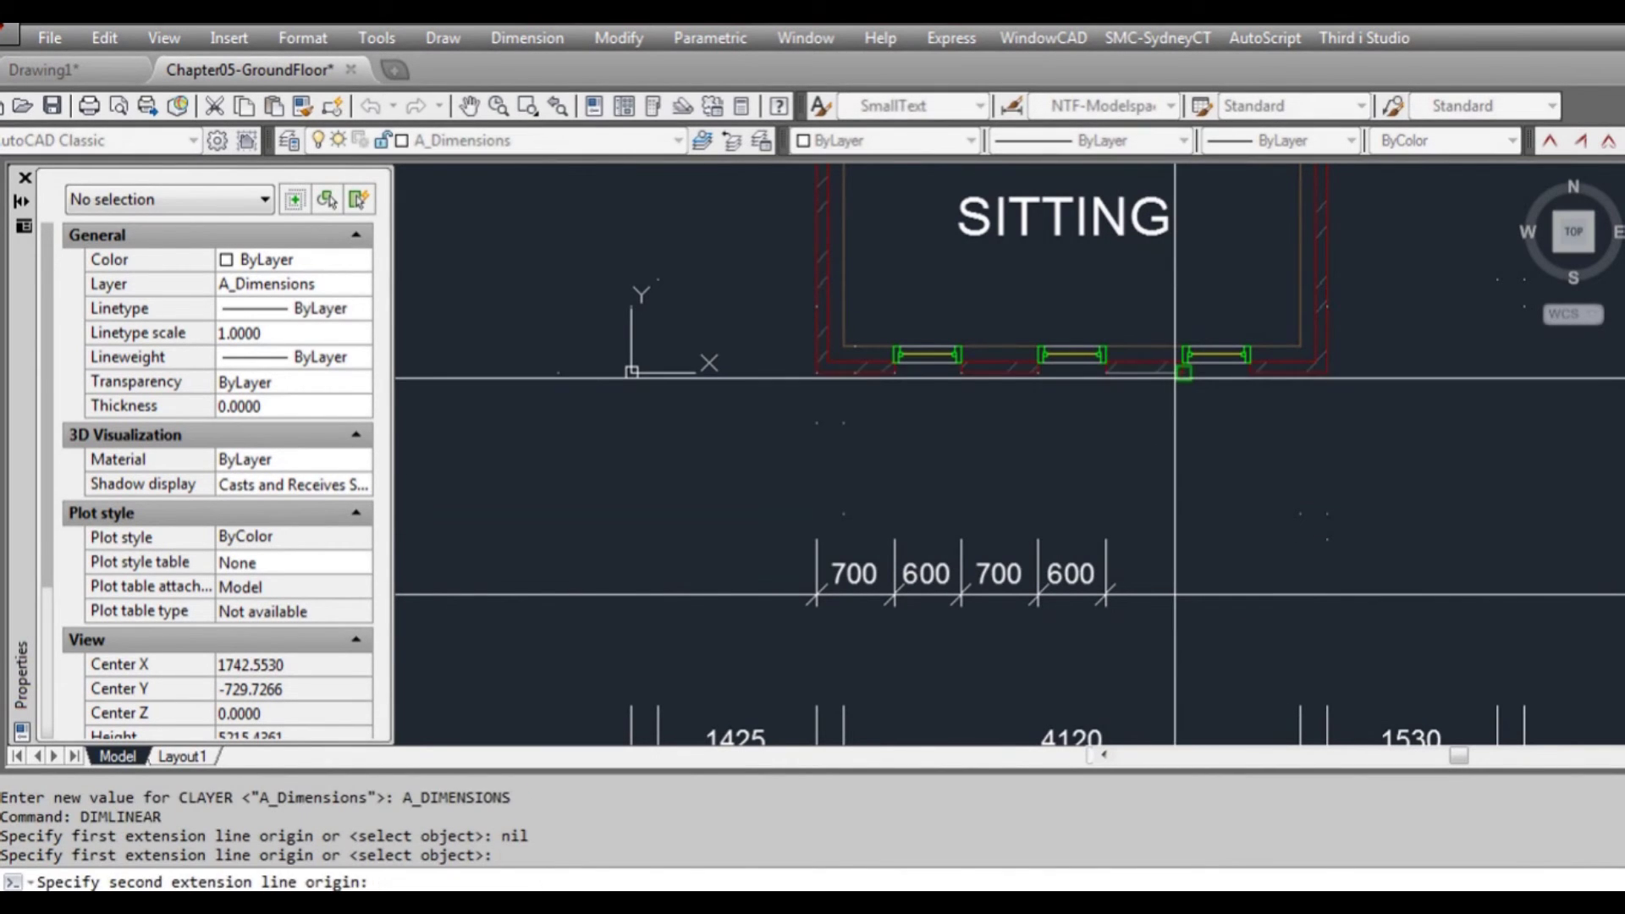
click(1183, 373)
click(1183, 594)
key(Return)
click(1183, 372)
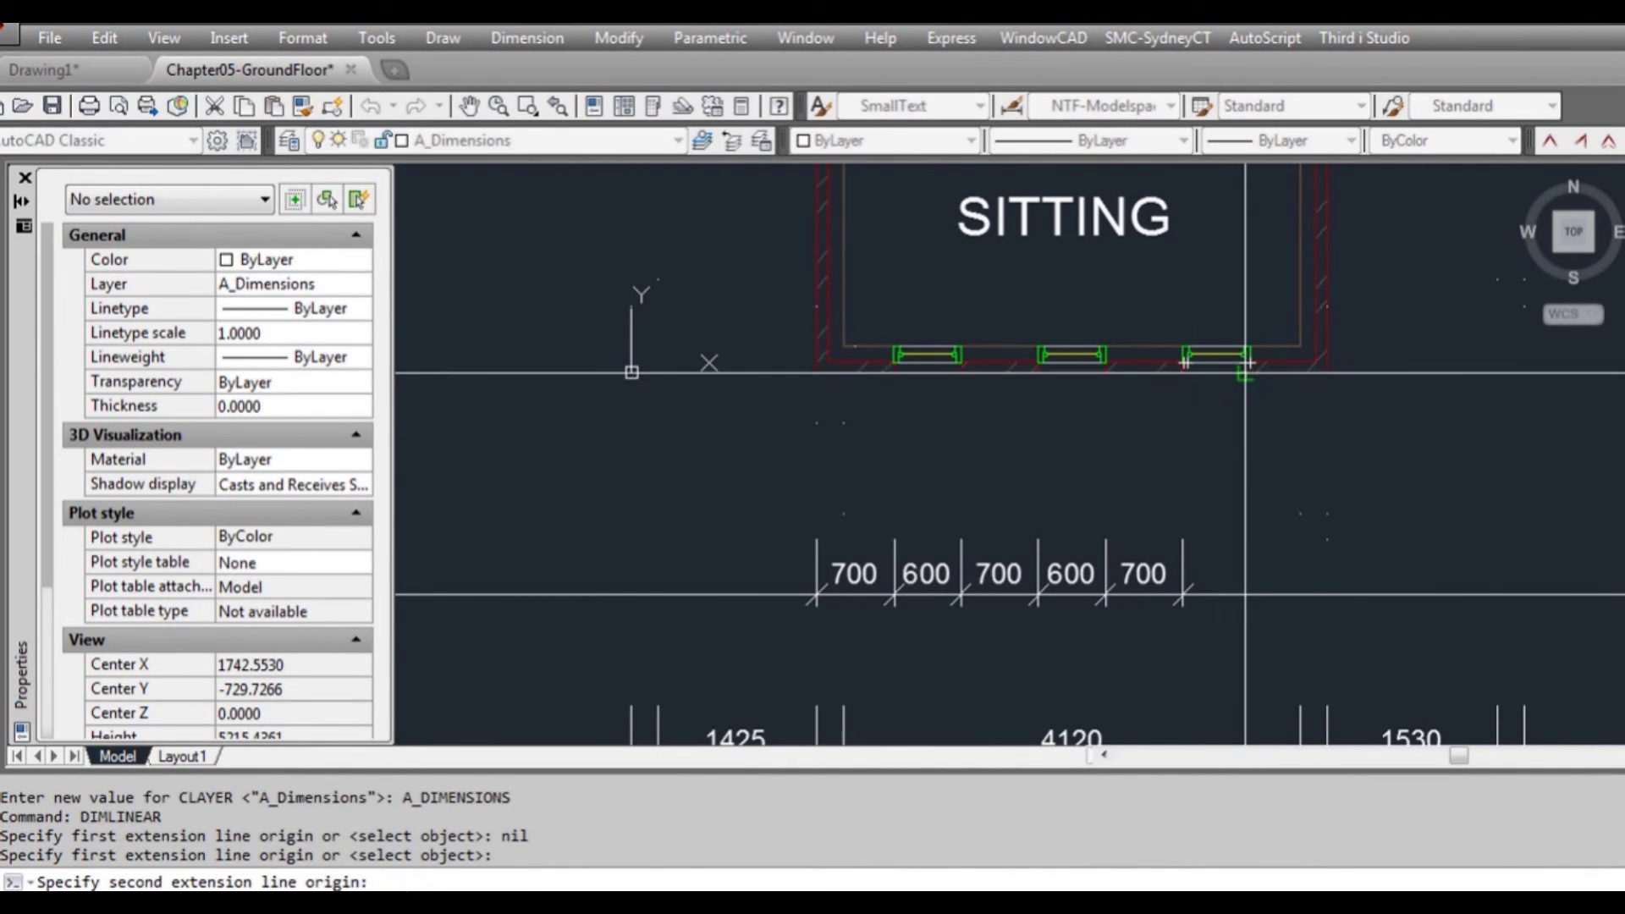
click(1246, 371)
key(Escape)
key(Return)
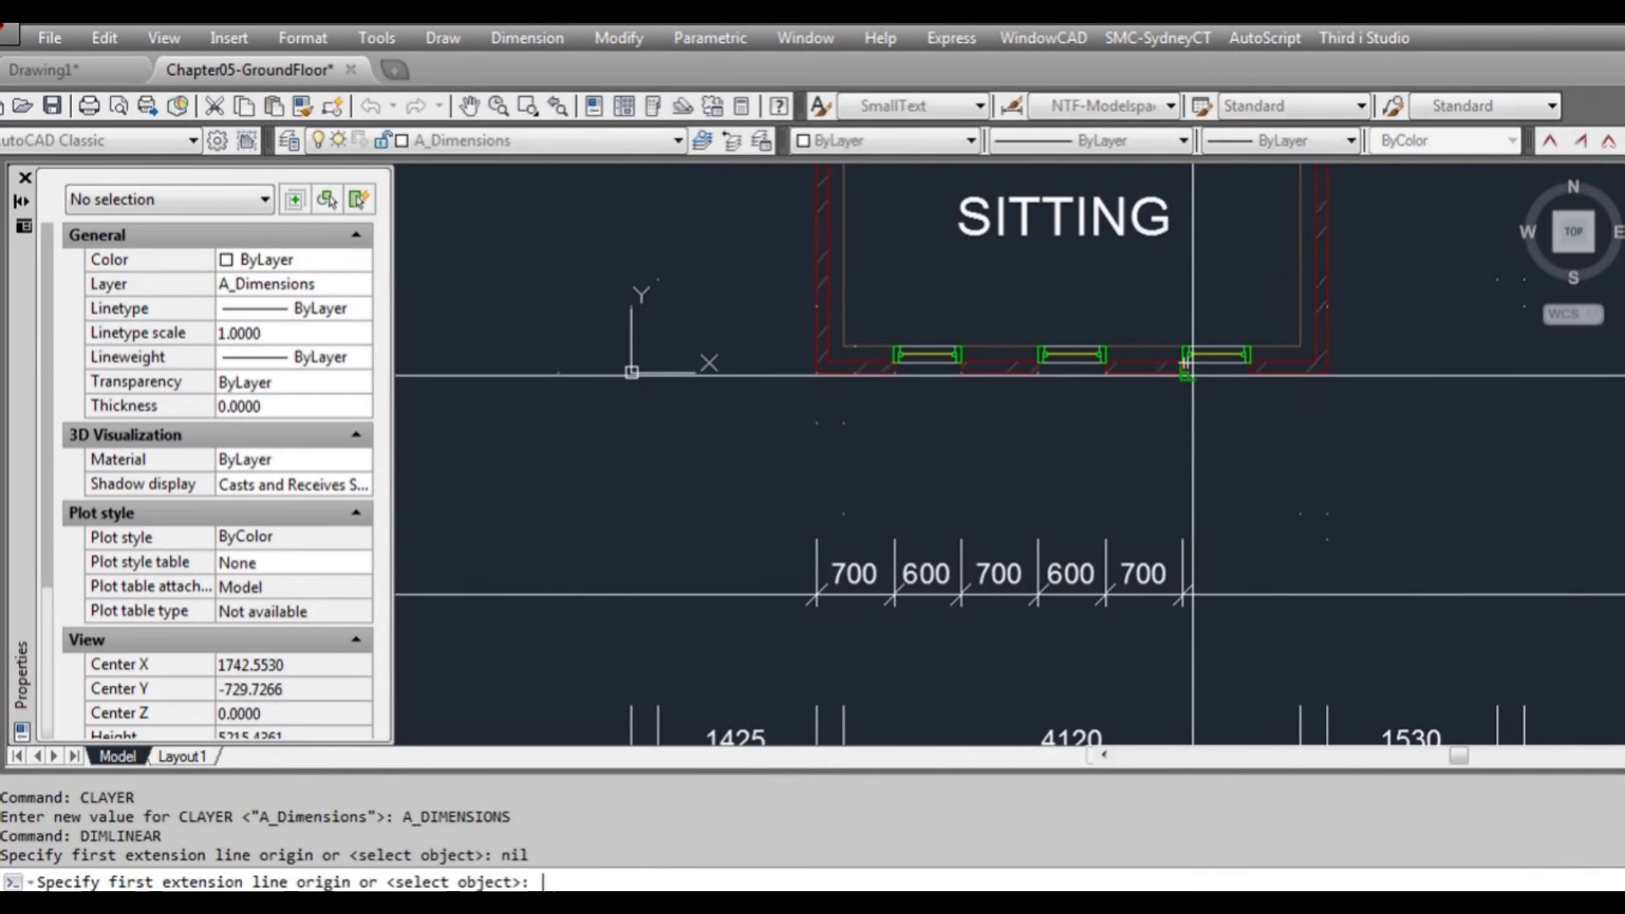
click(1183, 364)
click(1250, 372)
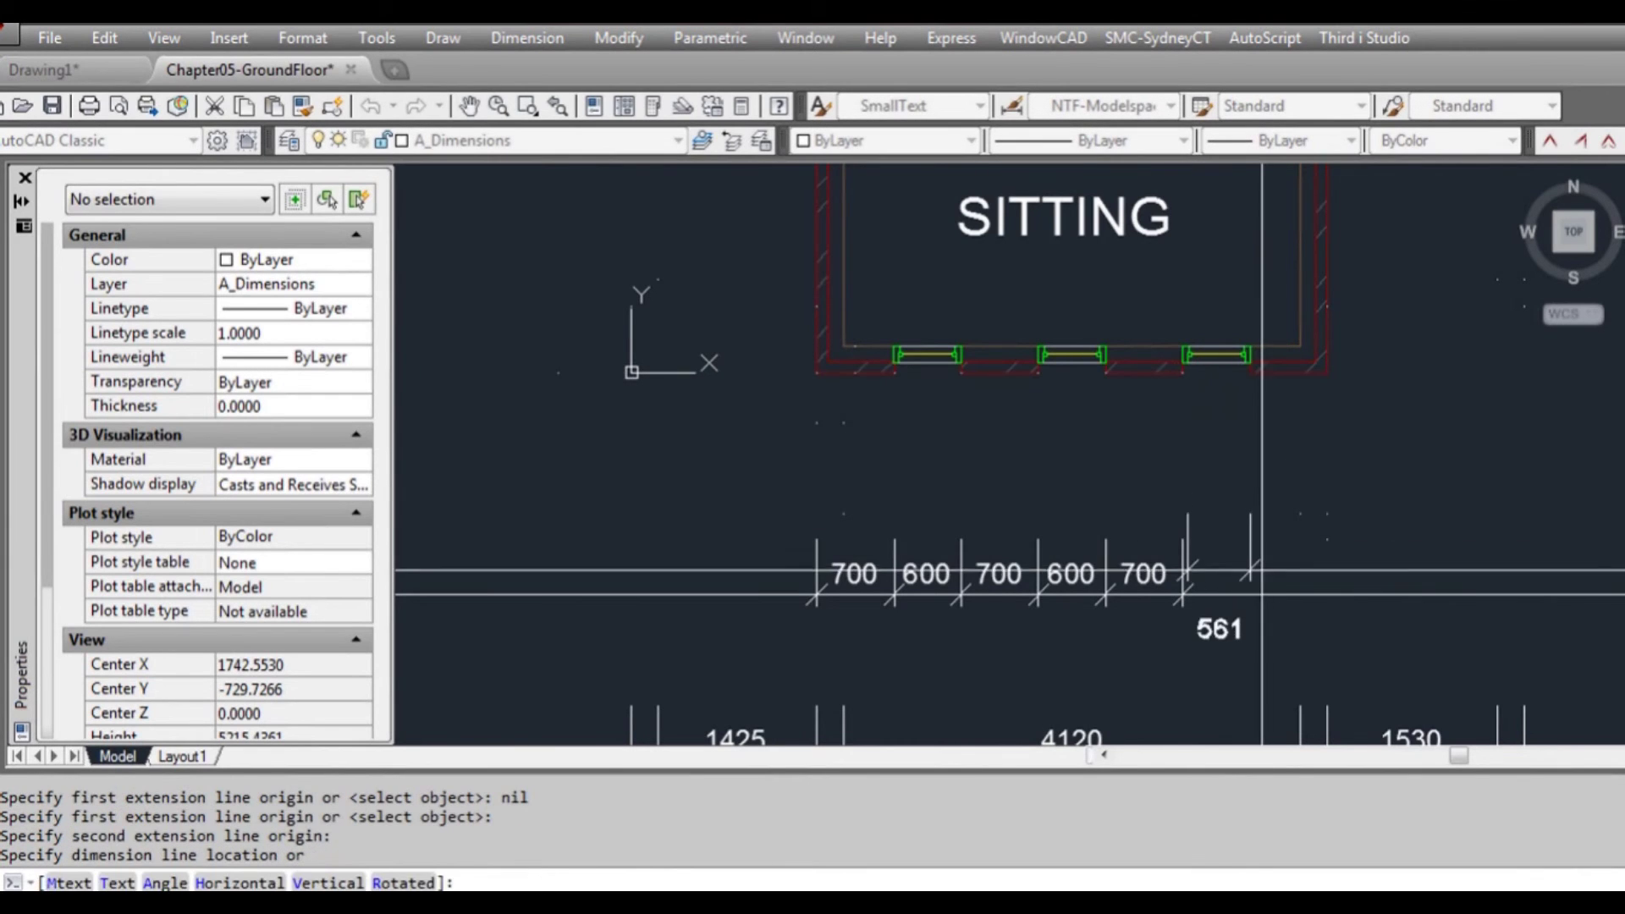
scroll(1217, 406, up, 4)
key(Escape)
- Dimension the width of the third front window, aligned with the row of window dimensions
key(Return)
click(1139, 336)
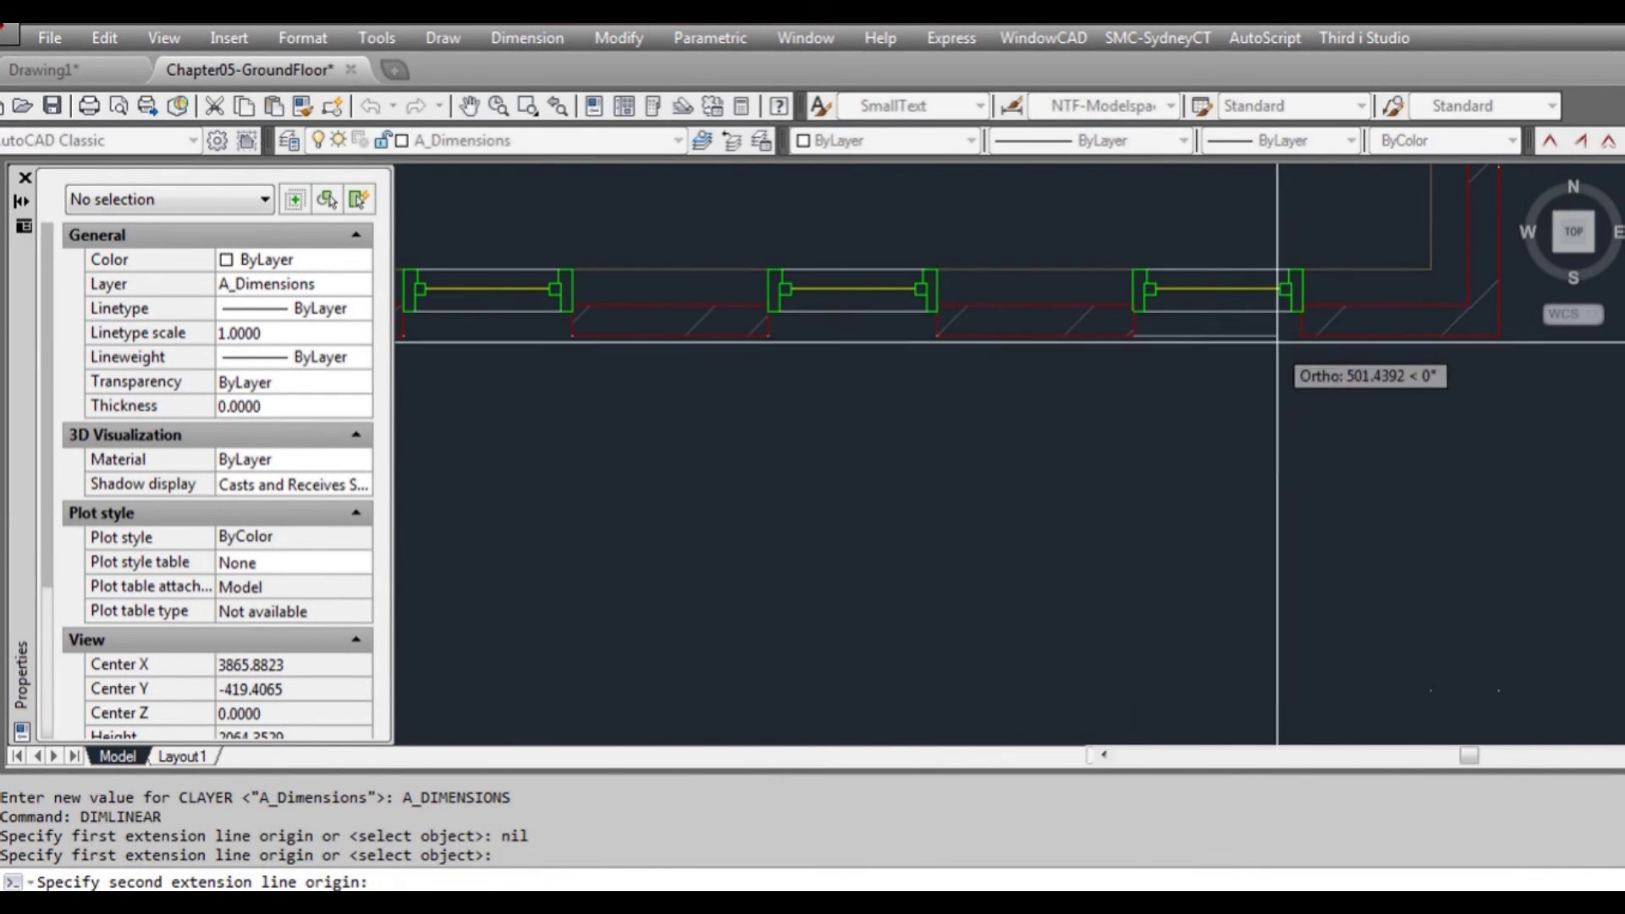
click(1301, 336)
scroll(1303, 338, down, 2)
click(1303, 695)
scroll(931, 609, down, 2)
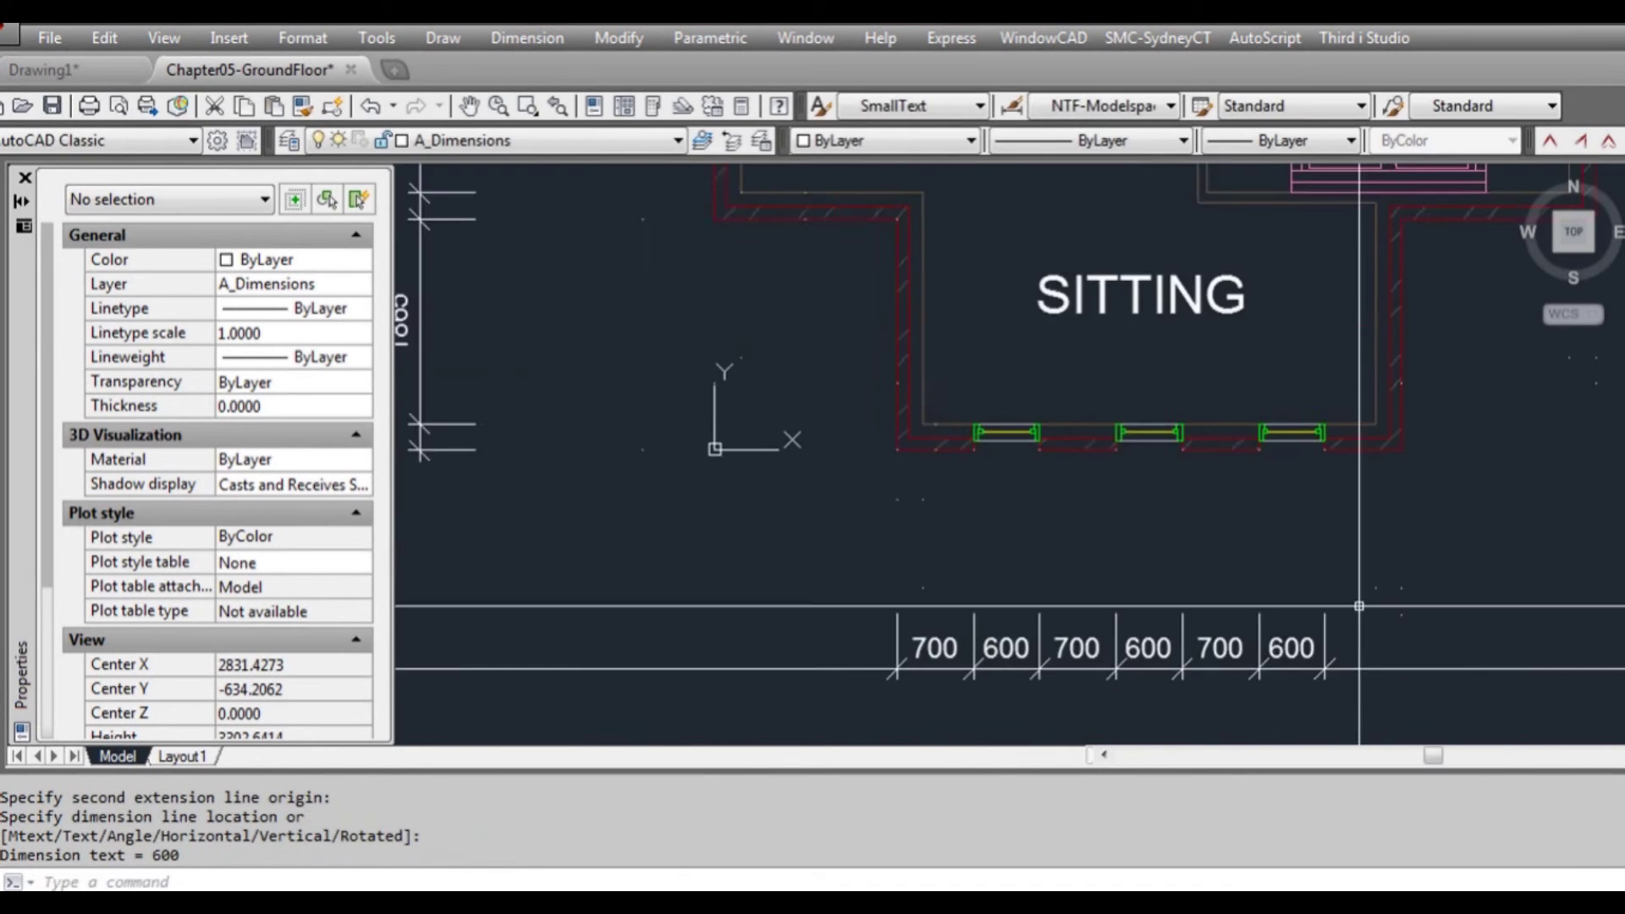
- Dimension the front wall from the third window to the sitting room's east outer corner on the same guide line
key(Return)
click(1101, 420)
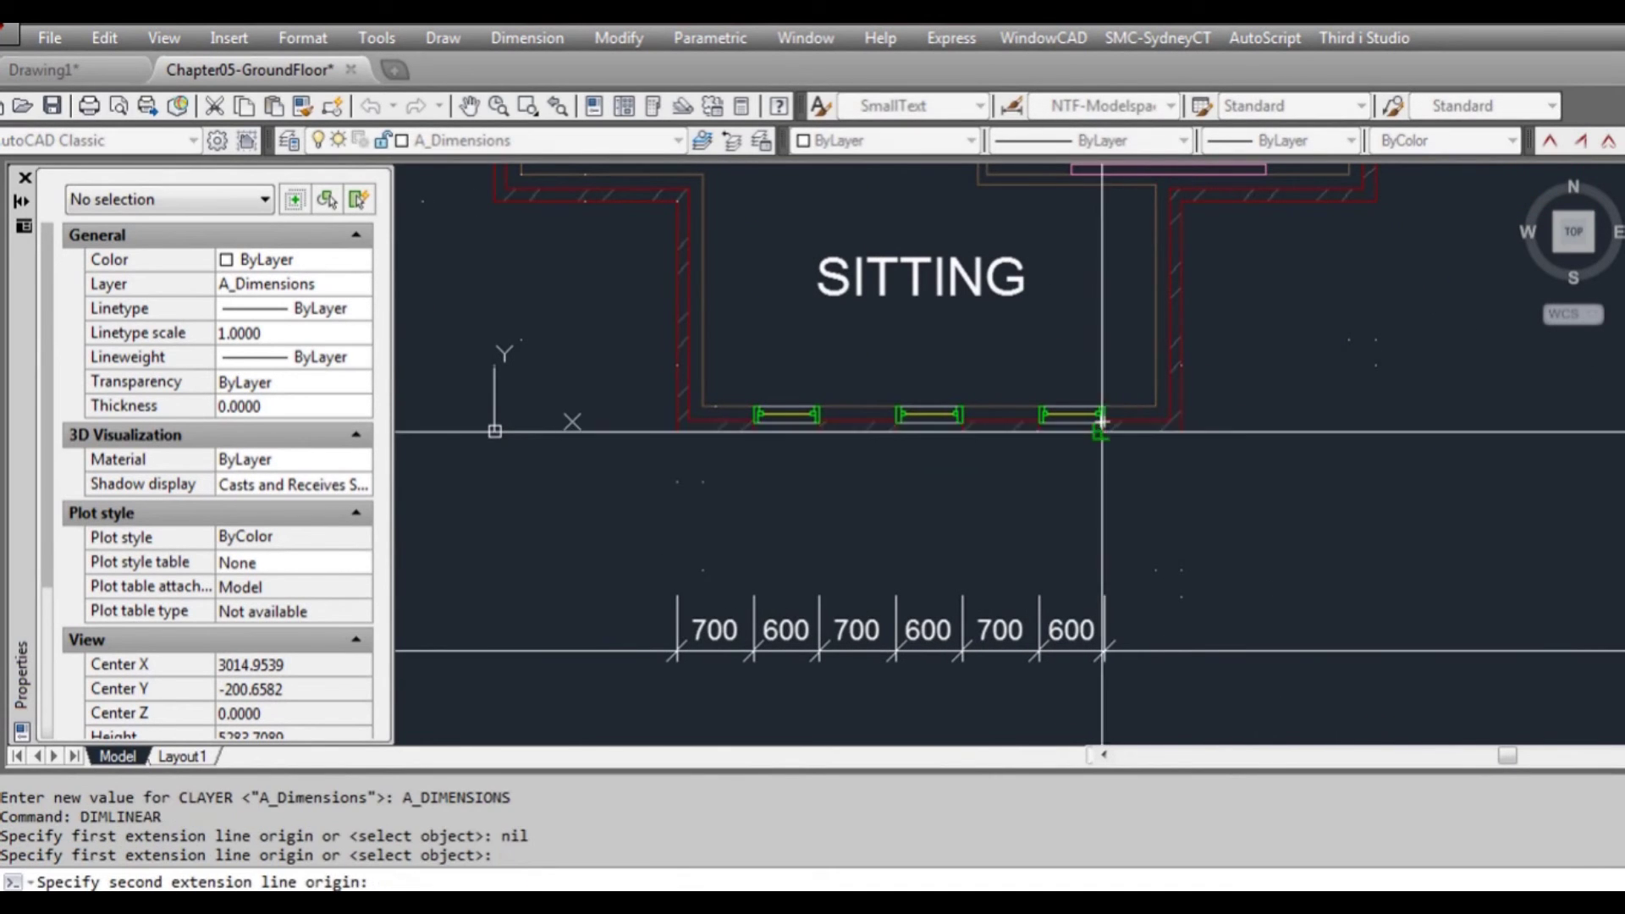
click(1183, 421)
click(1143, 651)
scroll(1257, 527, down, 2)
middle_drag(1257, 527, 1192, 517)
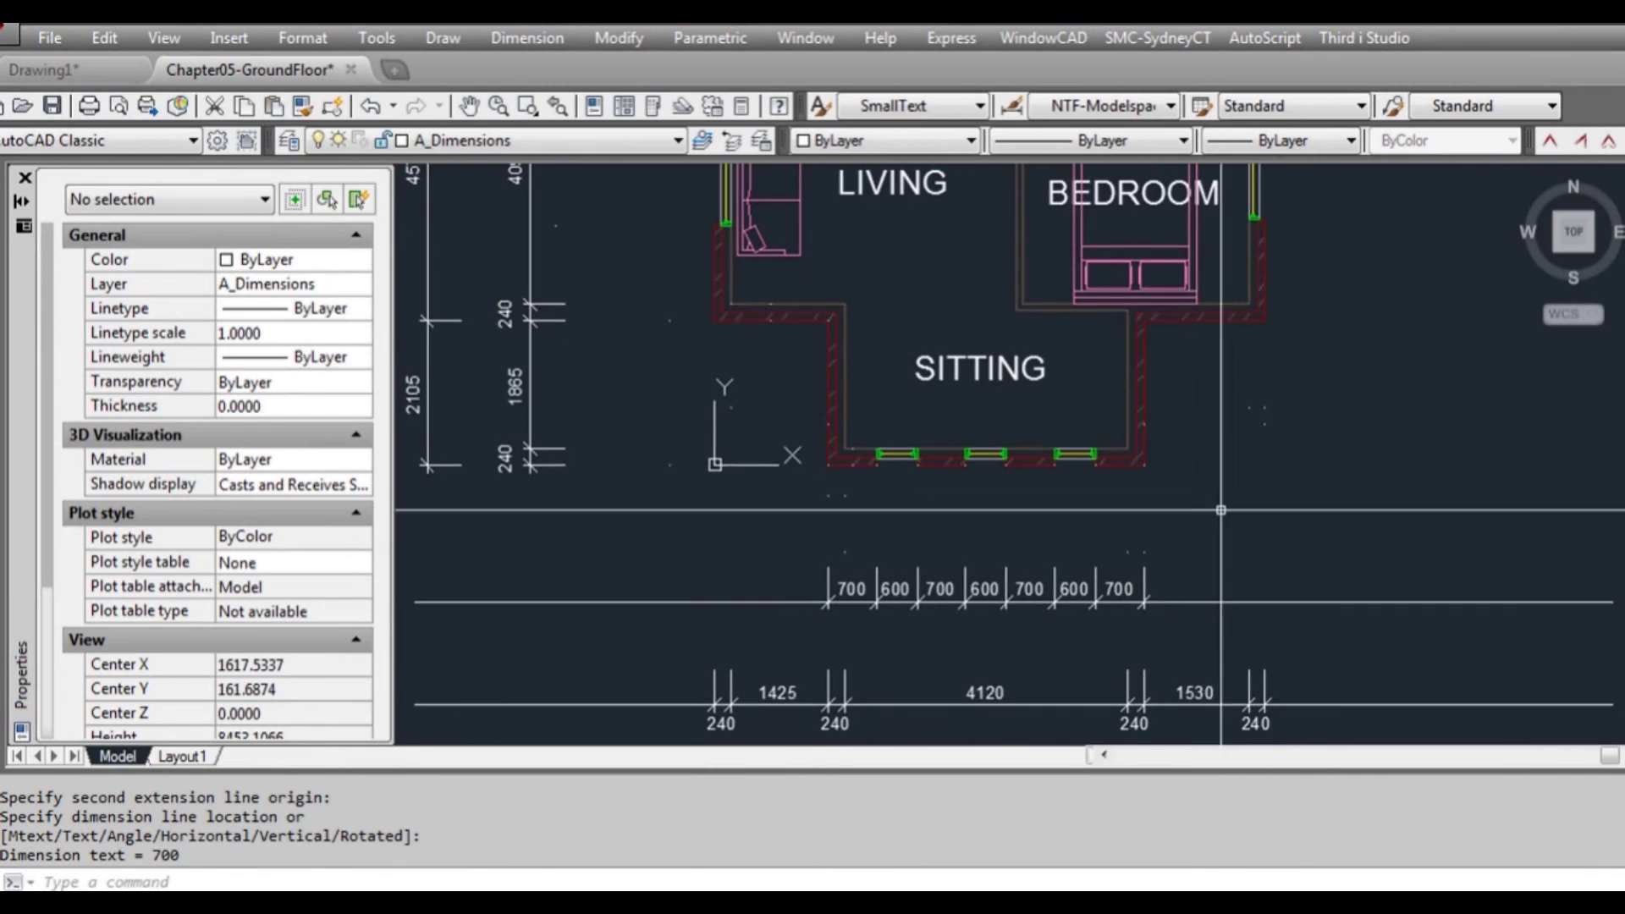
- Complete the window row with dimensions from the sitting room's east and west outer corners to the house's matching outer corners
key(Return)
click(1152, 465)
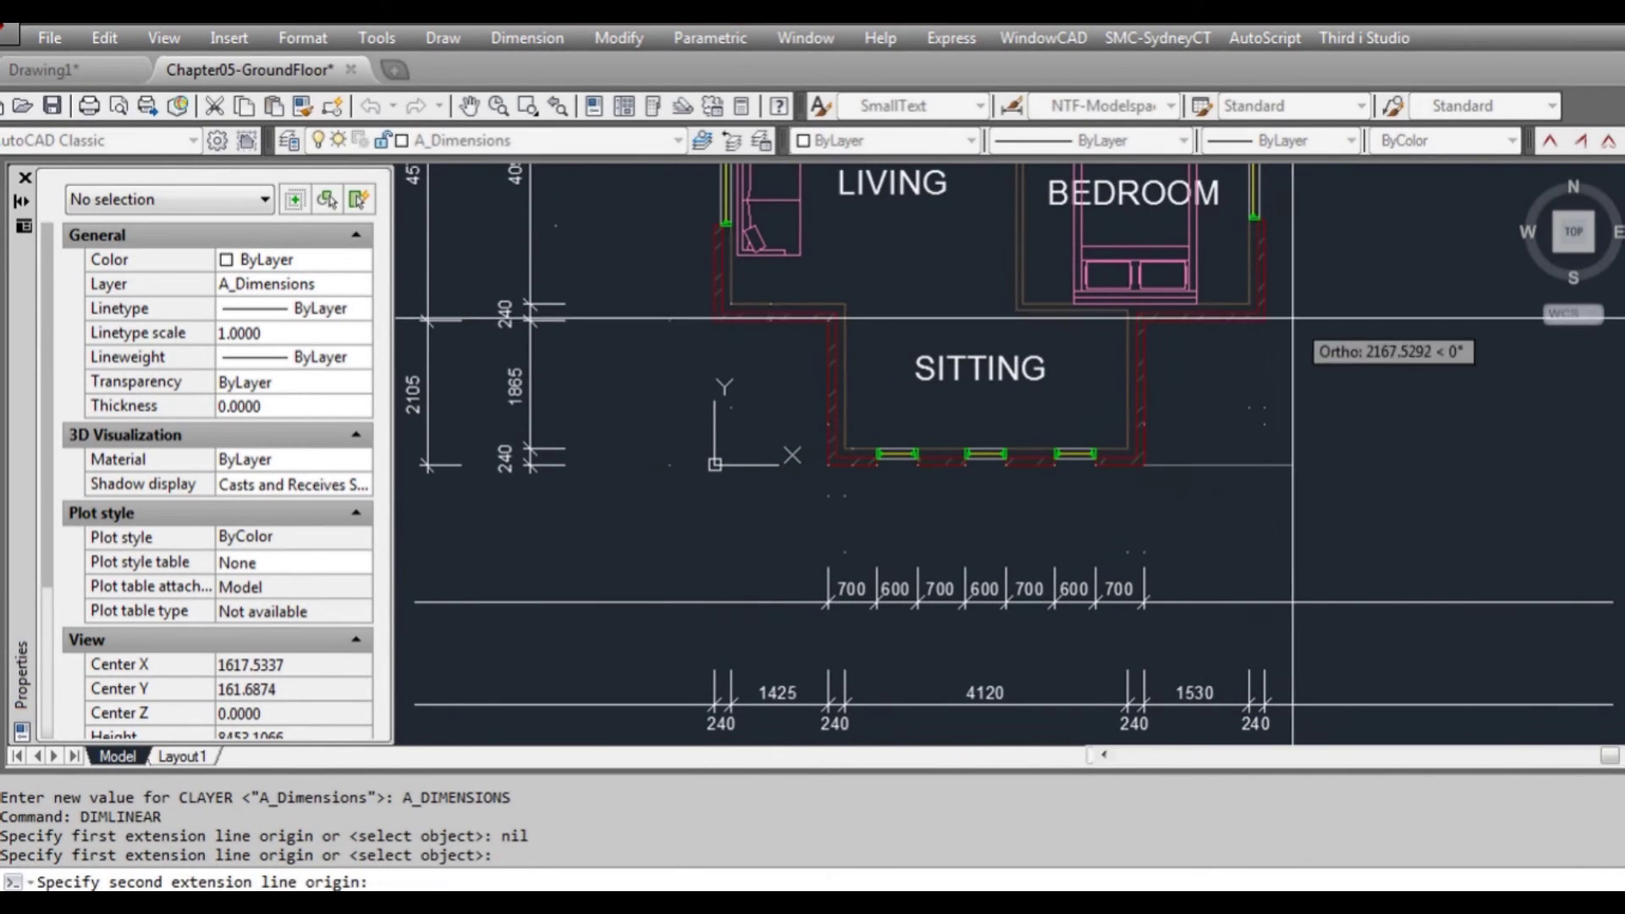
click(1265, 321)
click(1240, 601)
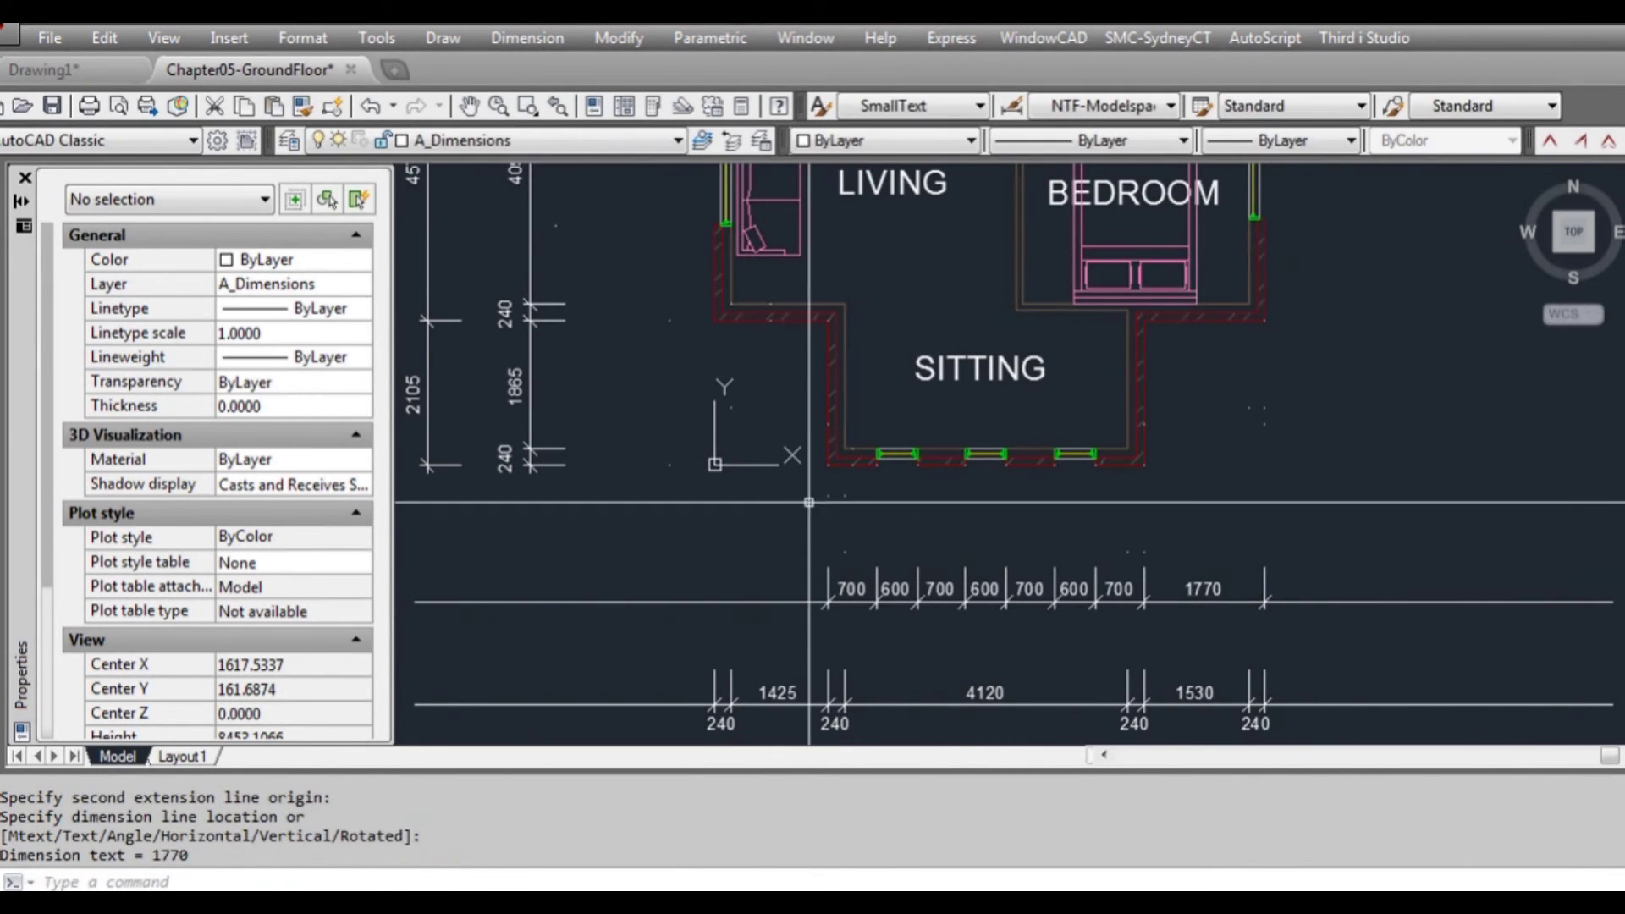
key(Return)
click(828, 465)
click(713, 321)
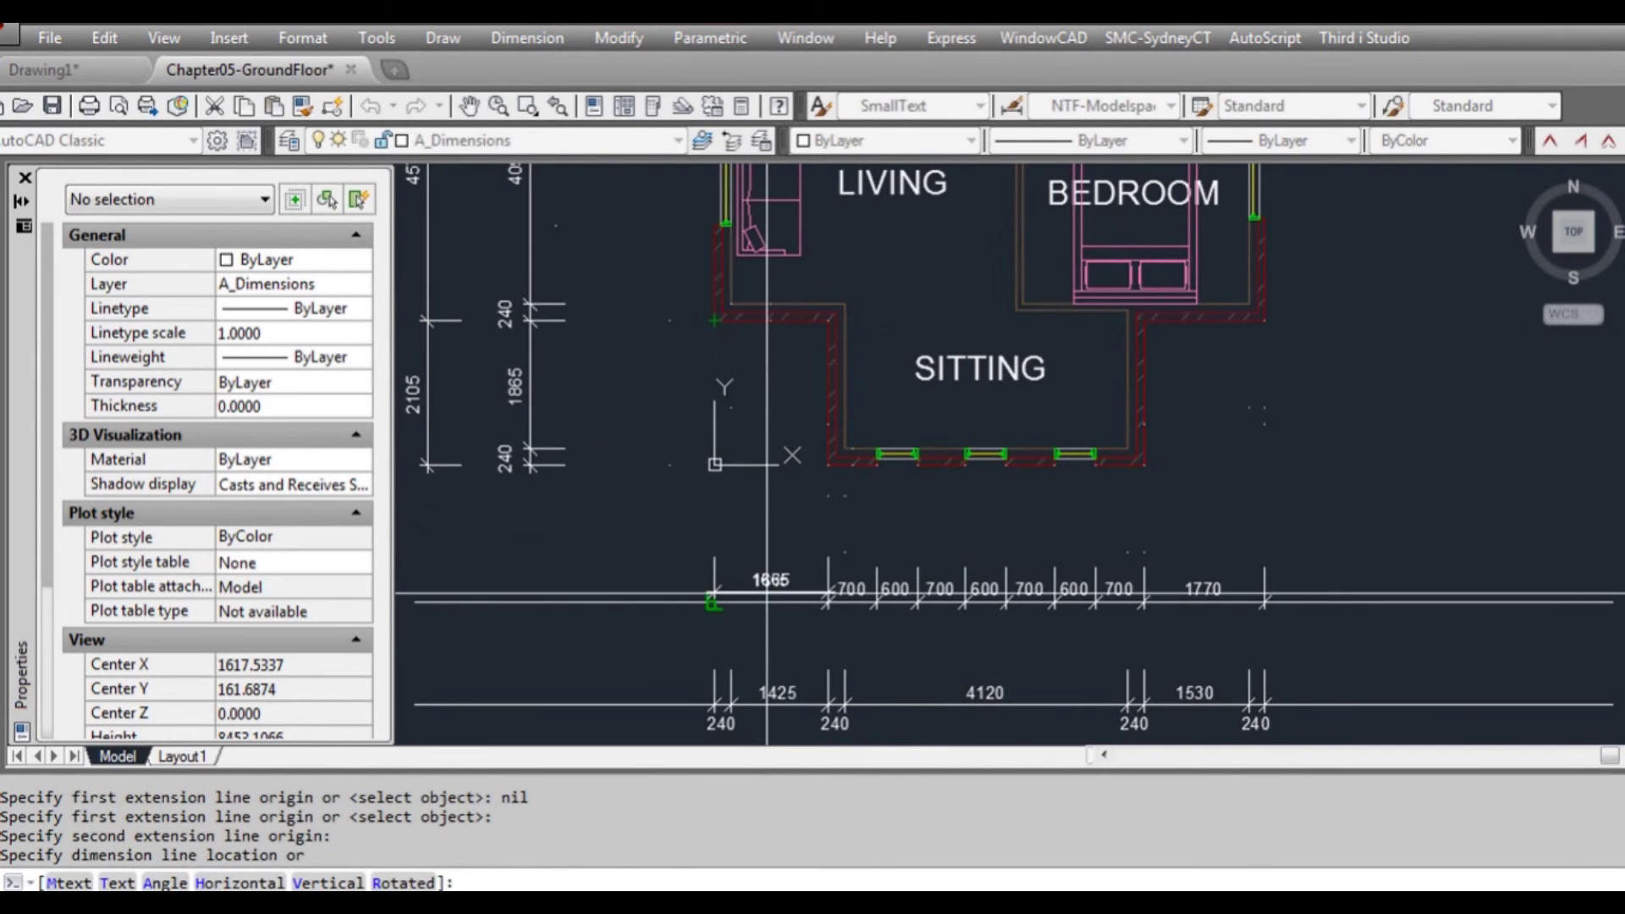
click(767, 601)
- Erase the four horizontal guide lines along the front side, keeping the dimensions
click(1332, 629)
click(1307, 559)
scroll(1307, 551, down, 2)
middle_drag(1361, 647, 1292, 571)
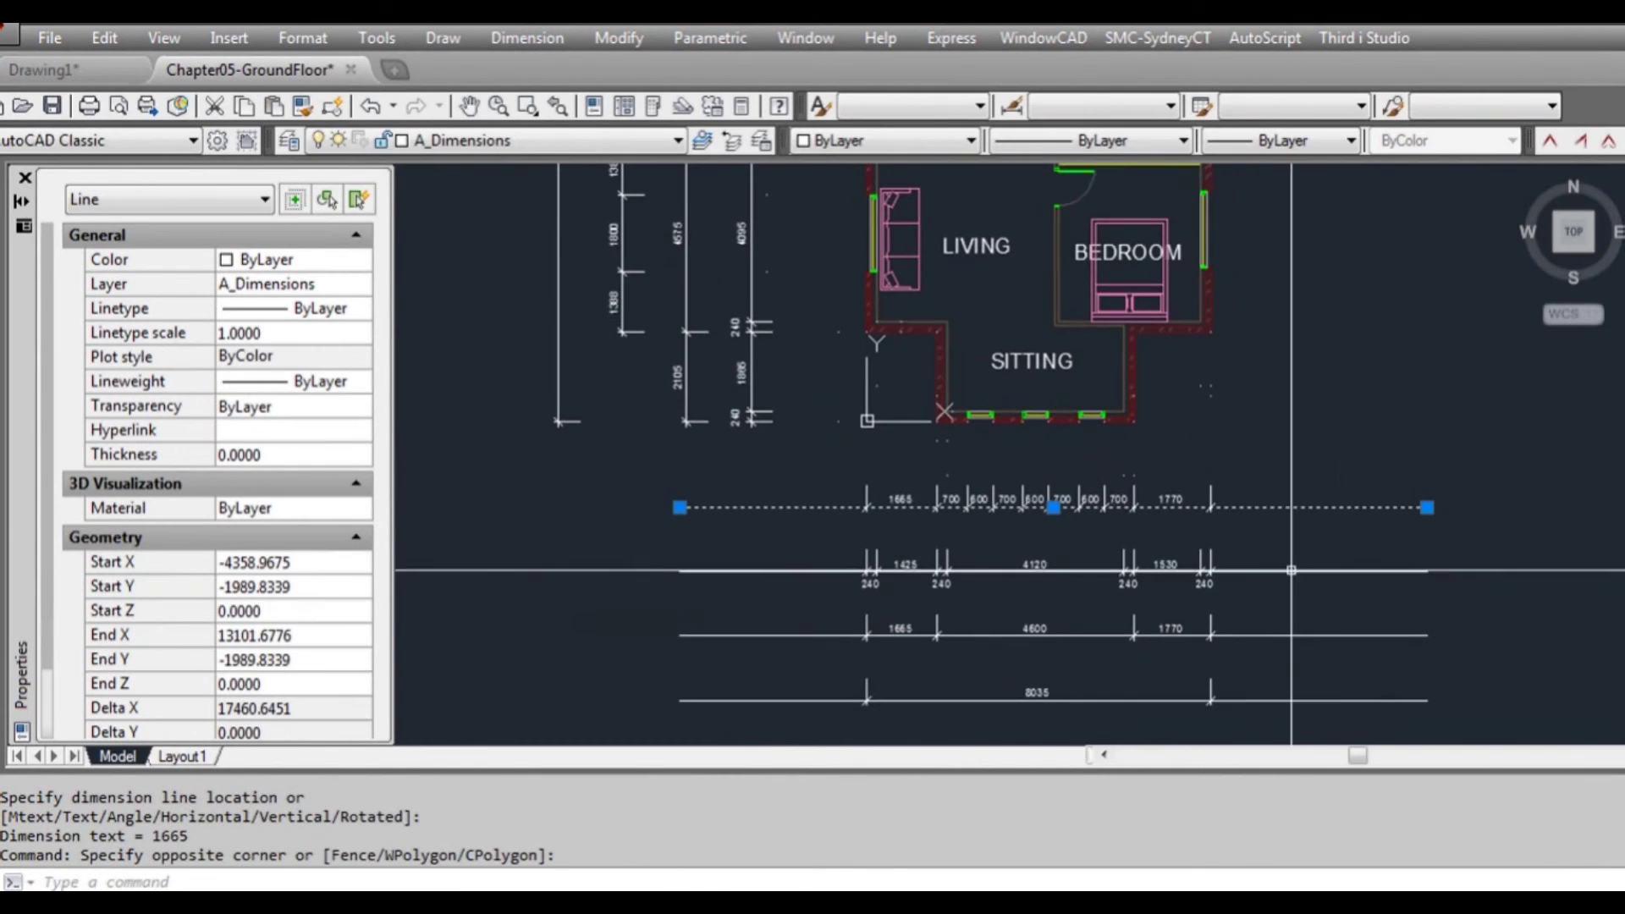
click(1380, 711)
click(1276, 443)
text(e)
key(Return)
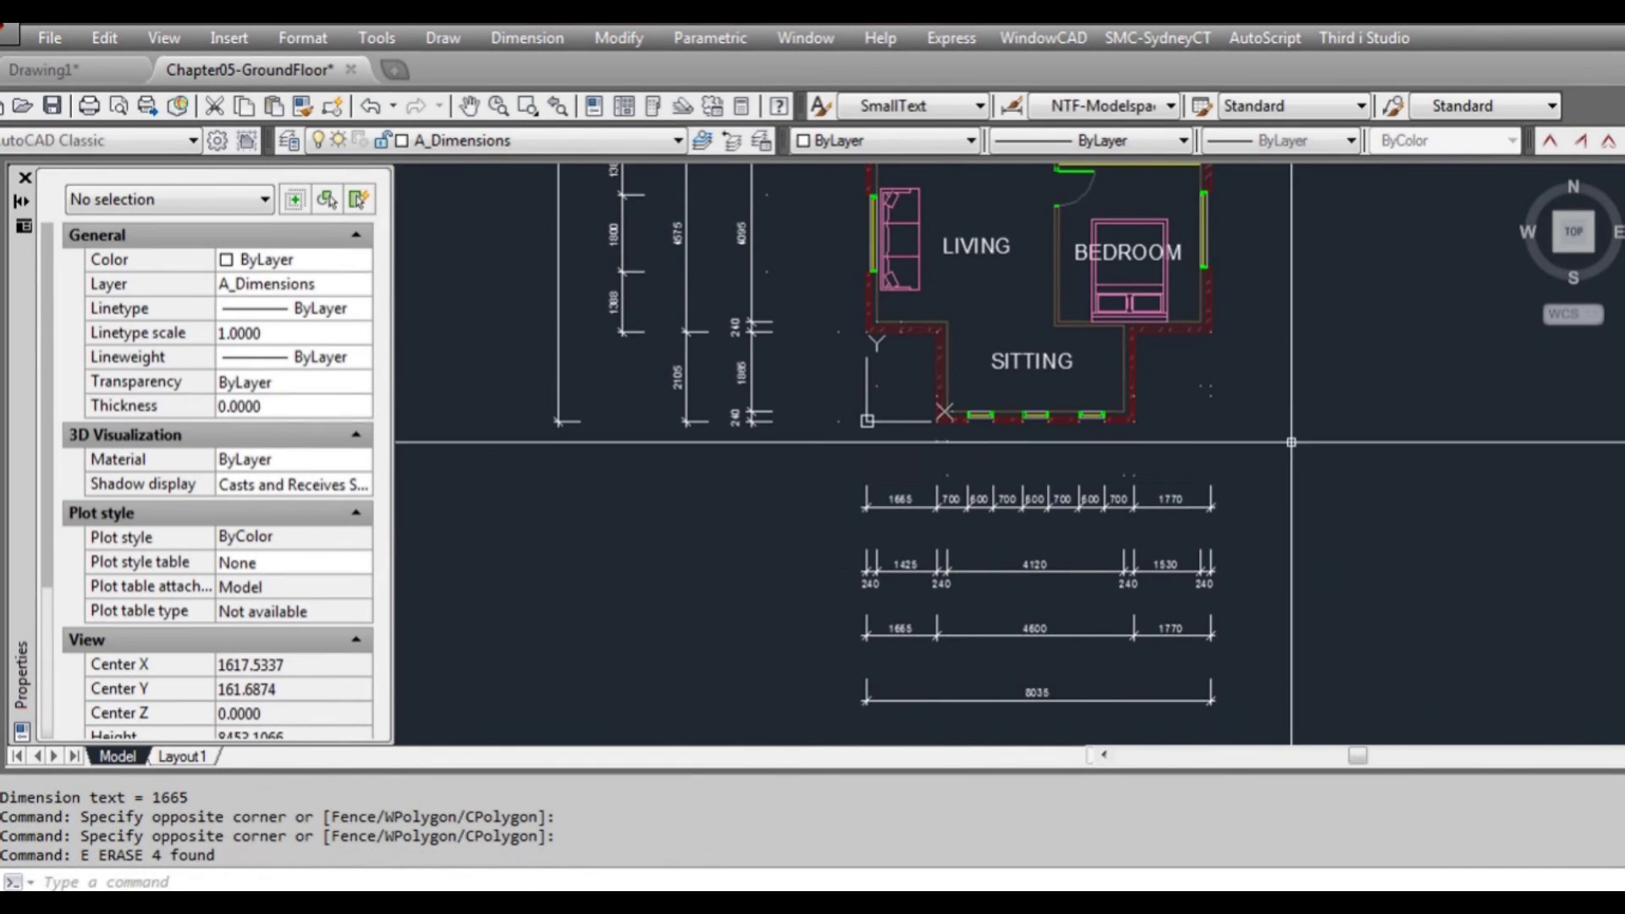
- Draw a vertical guide line beside the house's east side, extending past both the sitting room and the garage
middle_drag(1283, 399, 1249, 469)
scroll(1185, 474, down, 5)
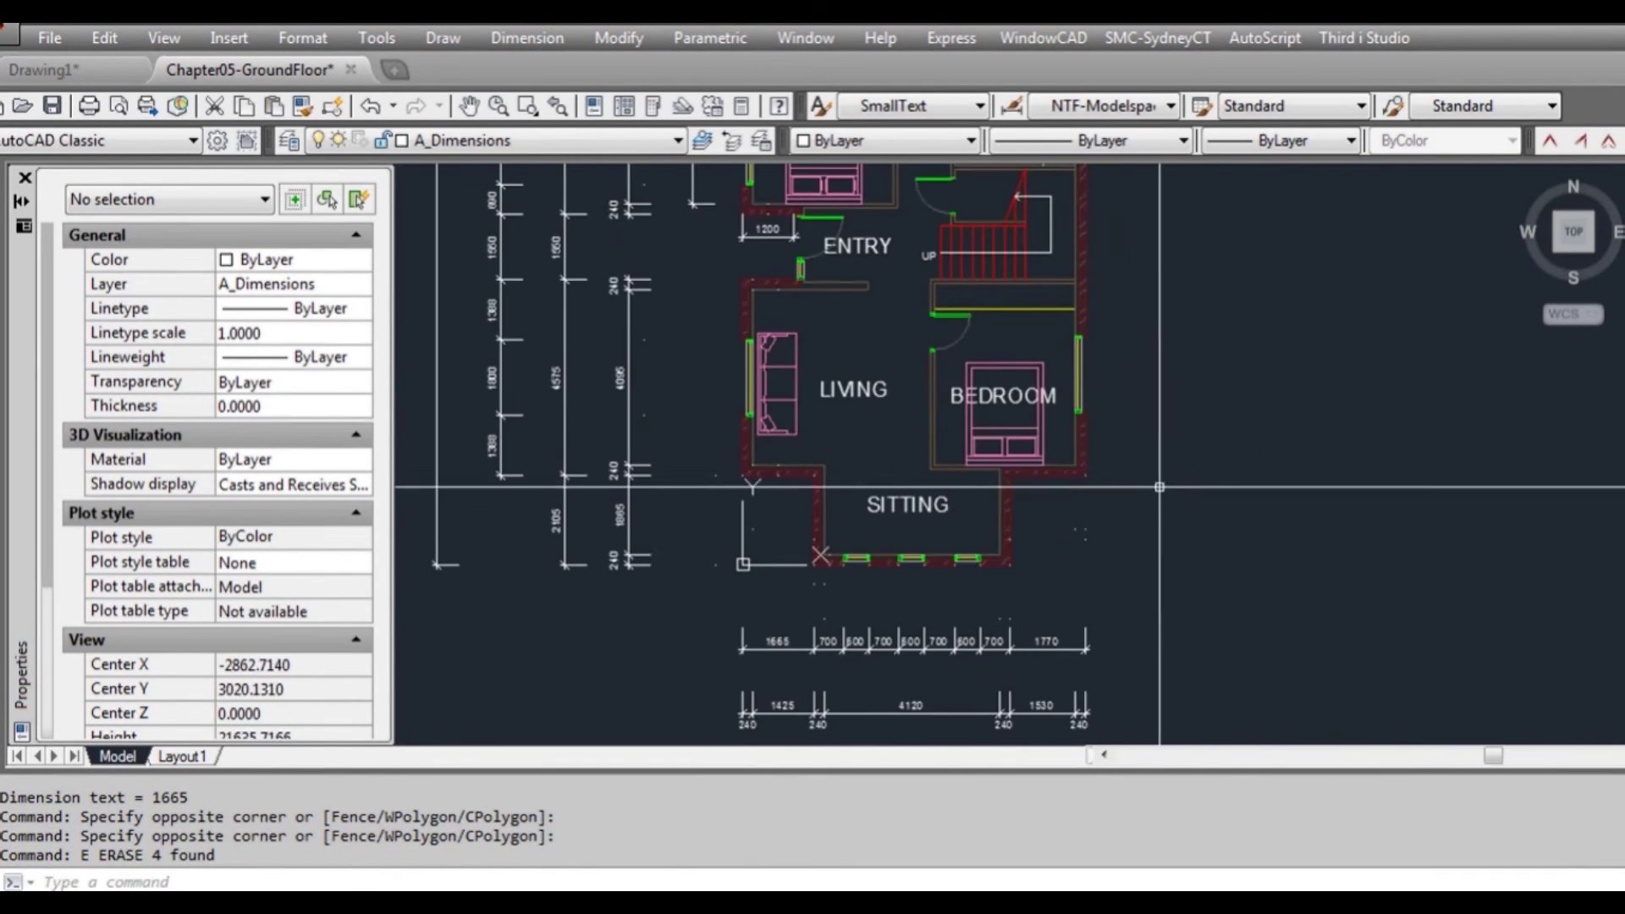
middle_drag(1135, 544, 1087, 589)
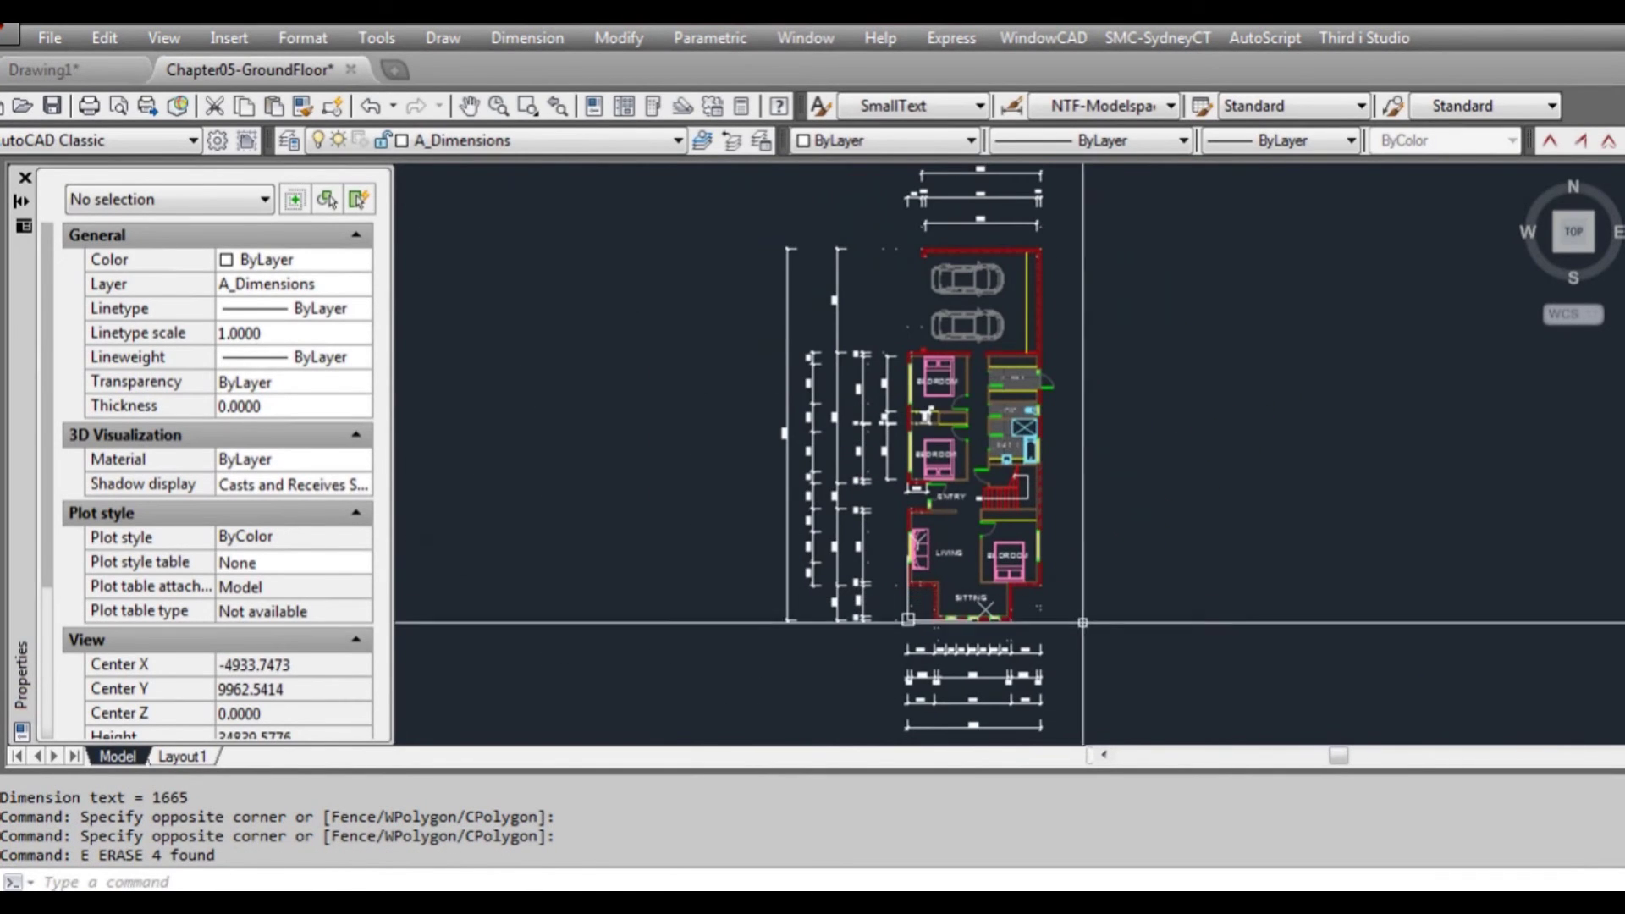
text(l)
key(Return)
click(1084, 653)
click(1085, 205)
key(Escape)
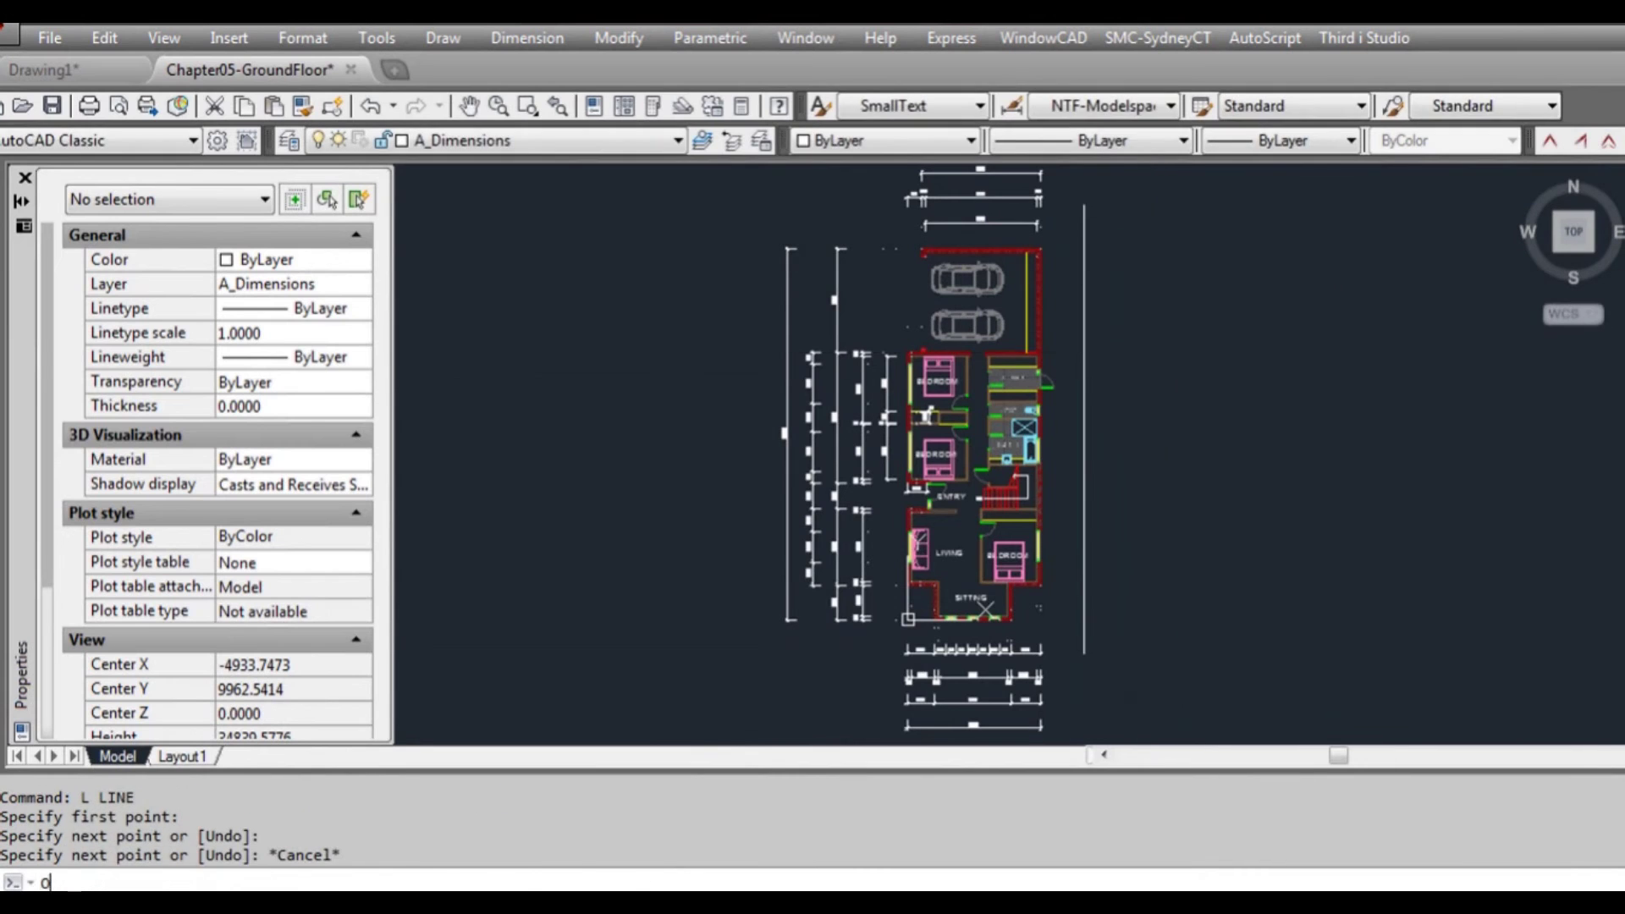
- Offset the vertical guide line eastward three times at 1500 spacing
text(o)
key(Return)
key(Return)
click(1085, 366)
click(1100, 364)
click(1107, 362)
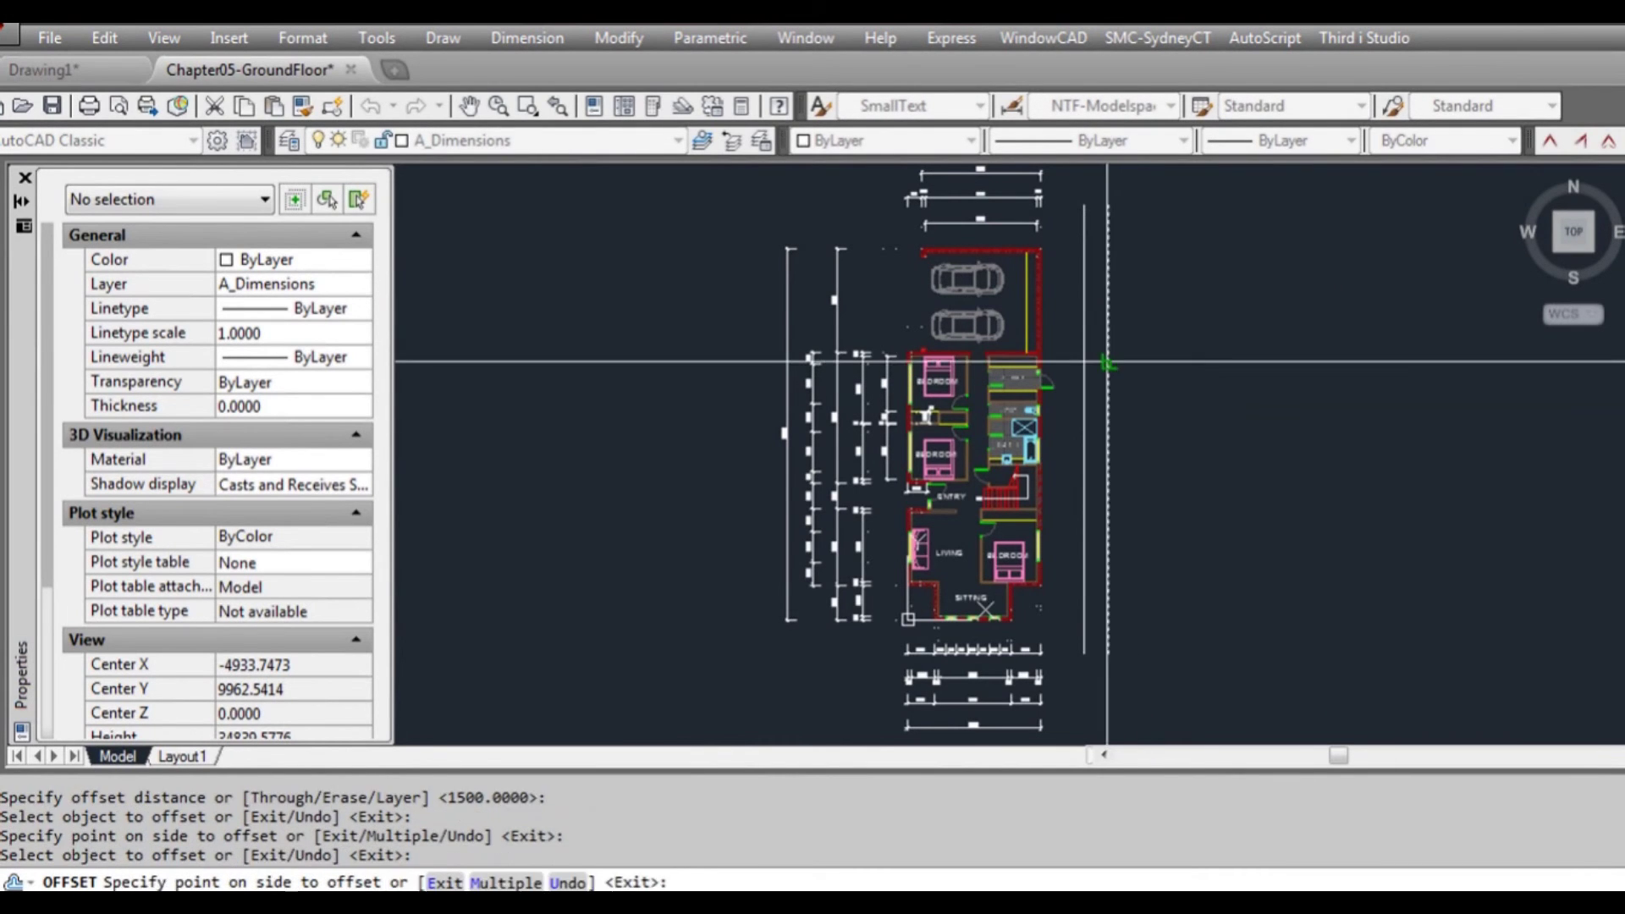
click(1122, 364)
click(1134, 364)
click(1153, 363)
key(Escape)
- Dimension how far the sitting room projects from the house's front wall, placing the dimension on the second vertical guide line
scroll(1042, 627, up, 4)
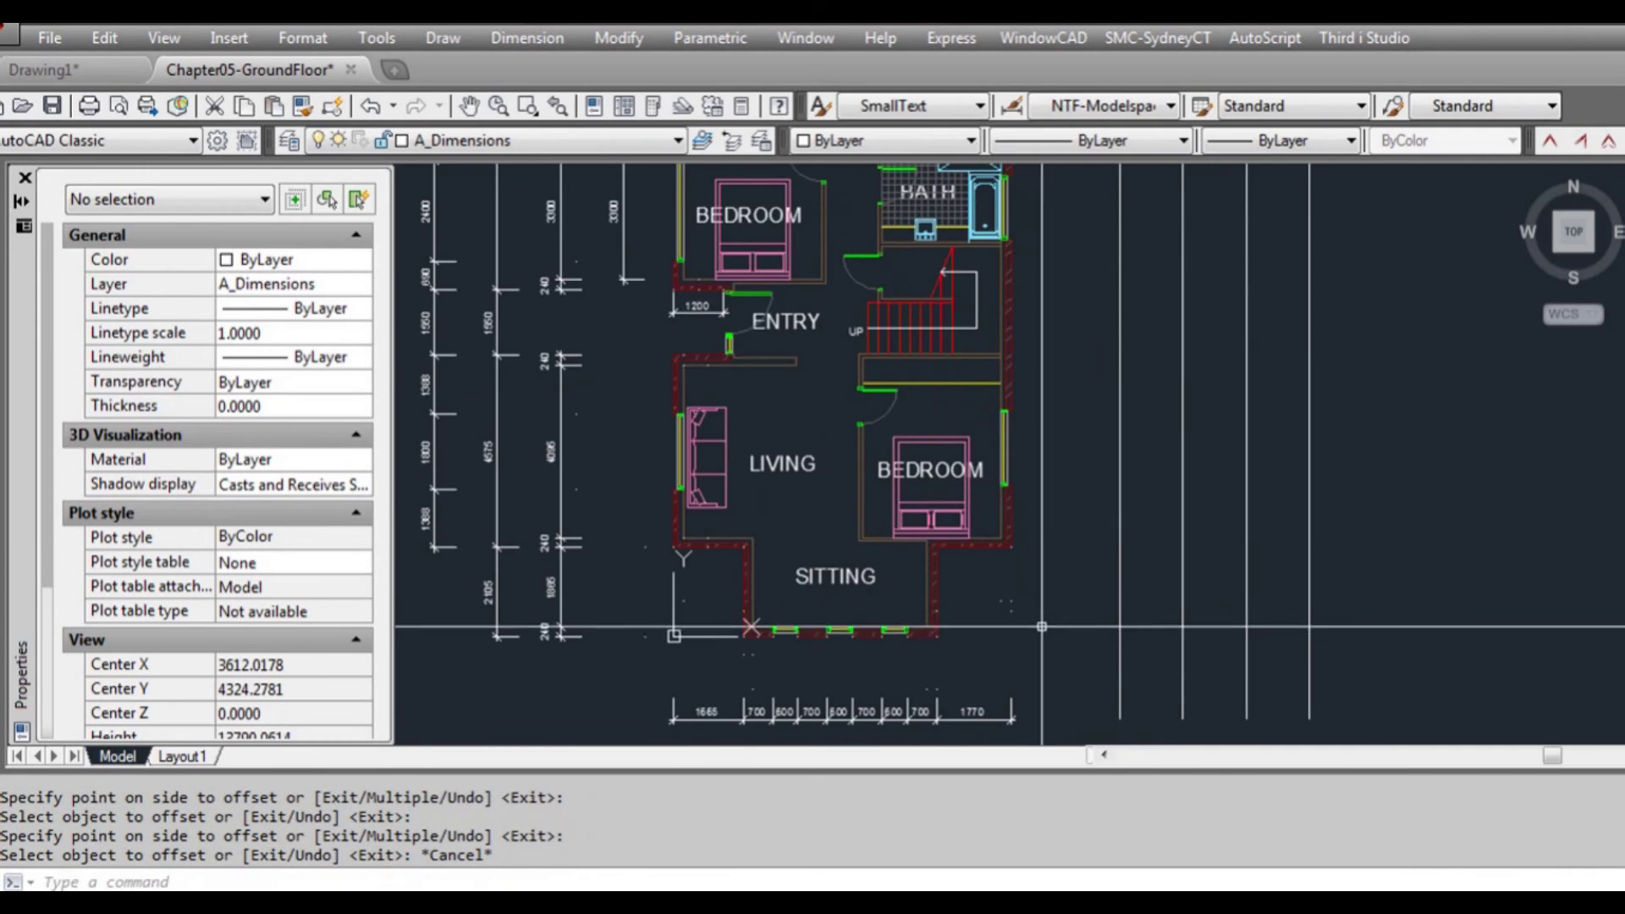
scroll(1042, 628, up, 2)
text(d)
key(Return)
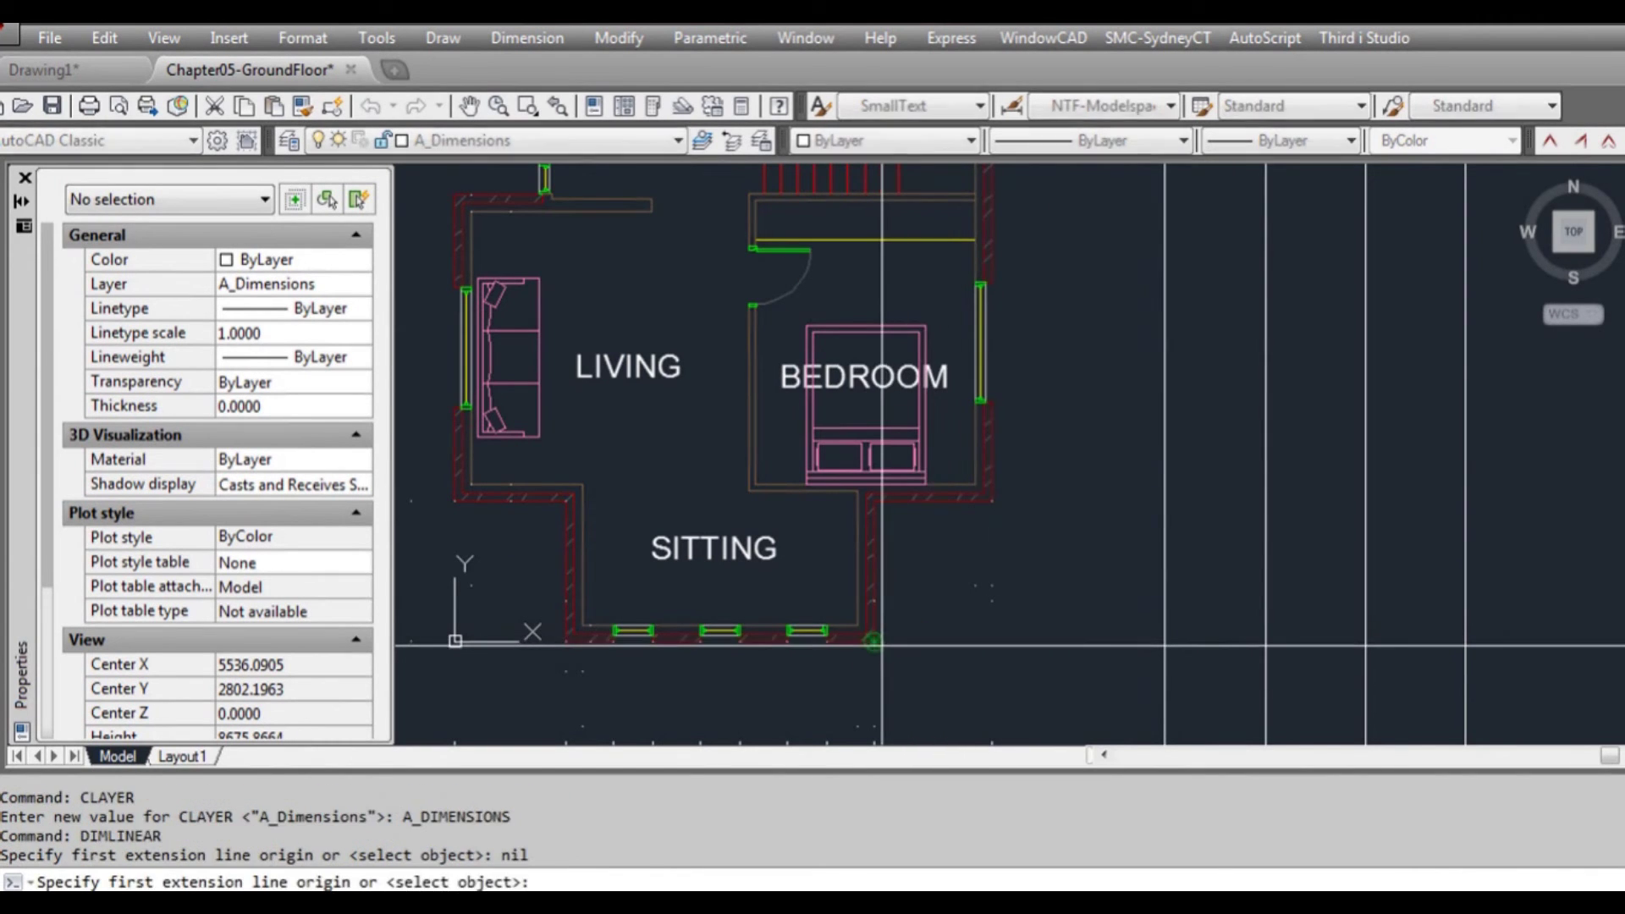
click(874, 642)
click(874, 502)
scroll(877, 501, down, 2)
click(1120, 542)
- Dimension the house's east side from the bedroom's southeast outer corner to the garage's northeast corner
text(dd)
key(Return)
click(948, 502)
mouse_move(983, 322)
middle_down()
mouse_move(978, 515)
mouse_move(1011, 513)
middle_up()
middle_drag(1016, 344, 1009, 577)
click(937, 268)
scroll(938, 268, down, 2)
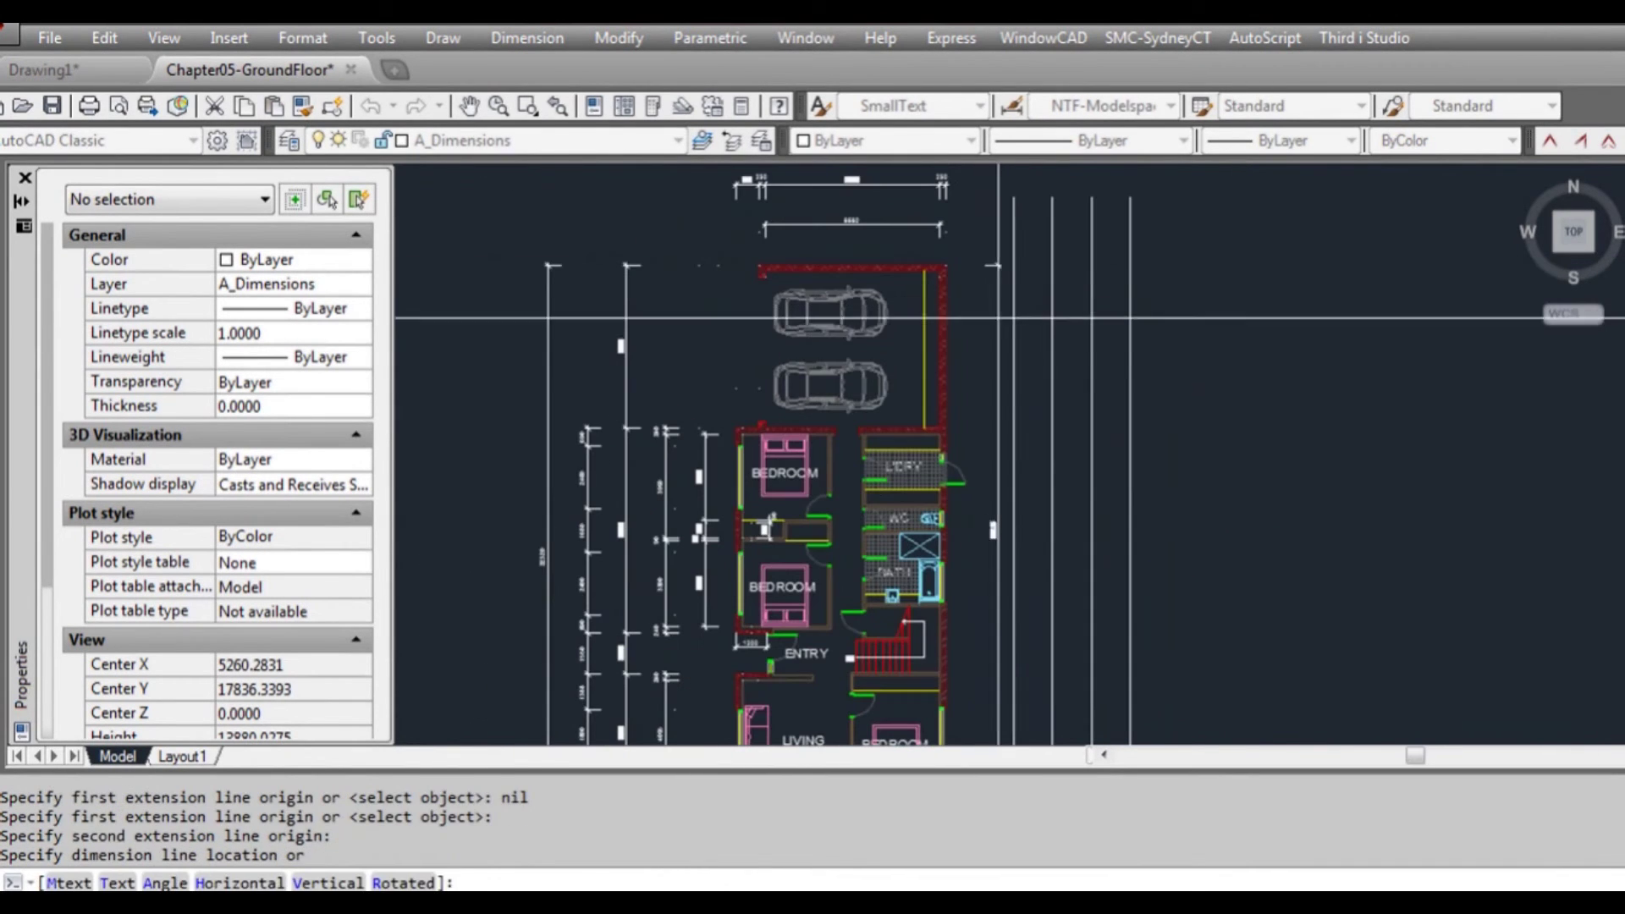
click(1016, 301)
- Stretch the long east side dimension onto the second guide line, aligned with the sitting room projection dimension
click(1013, 284)
middle_drag(1037, 720, 989, 423)
scroll(981, 480, up, 3)
scroll(951, 518, up, 4)
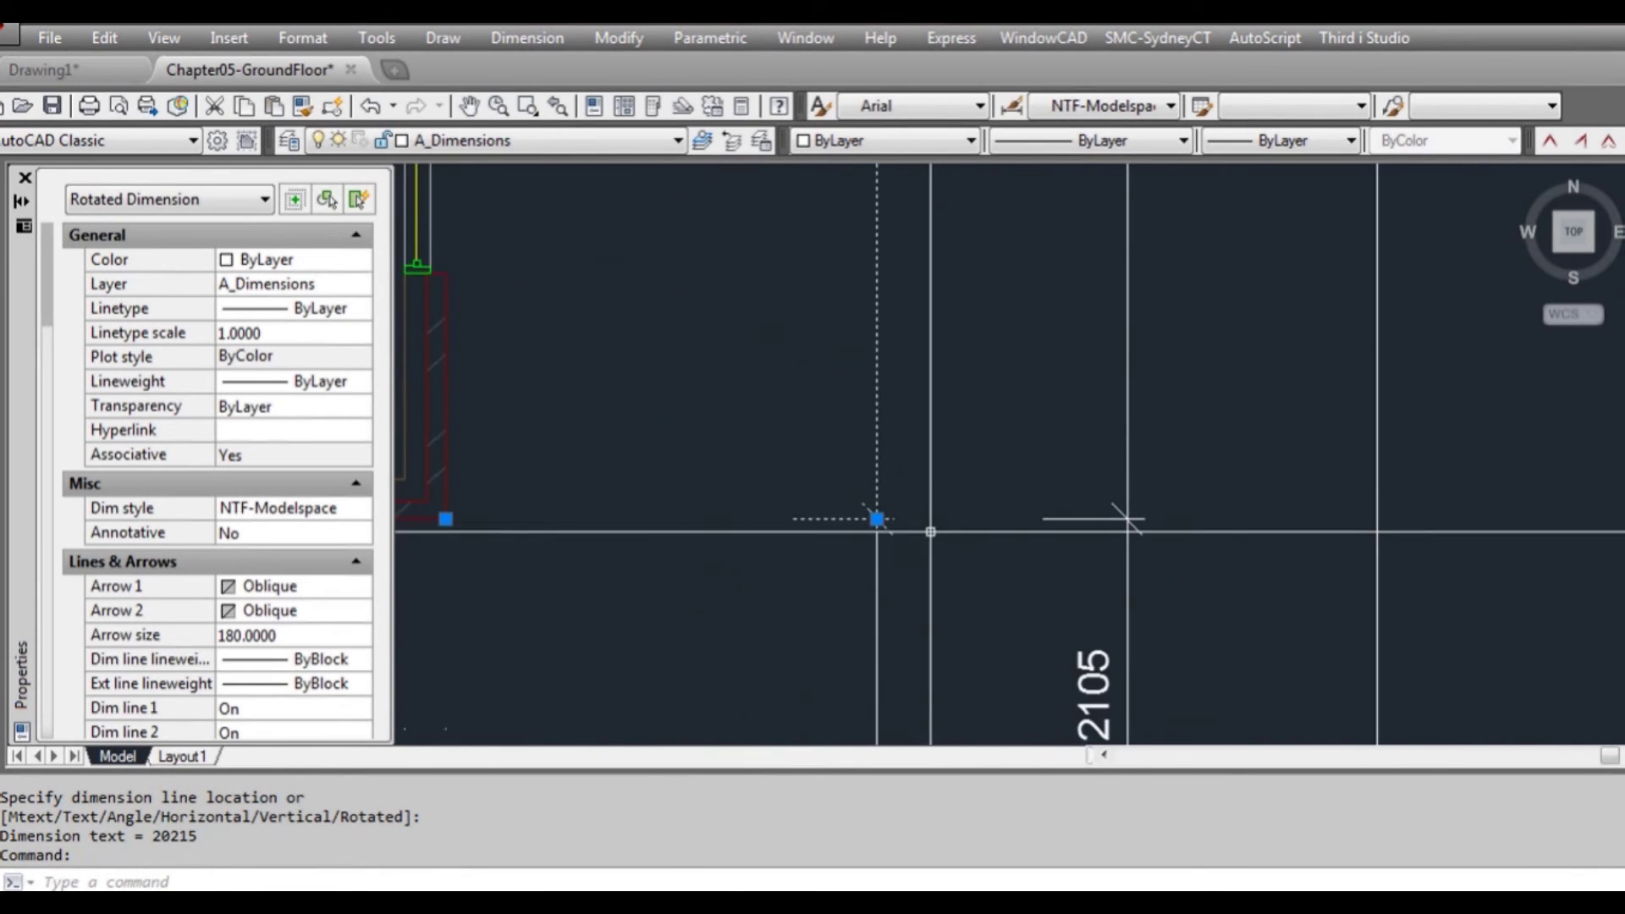
click(877, 519)
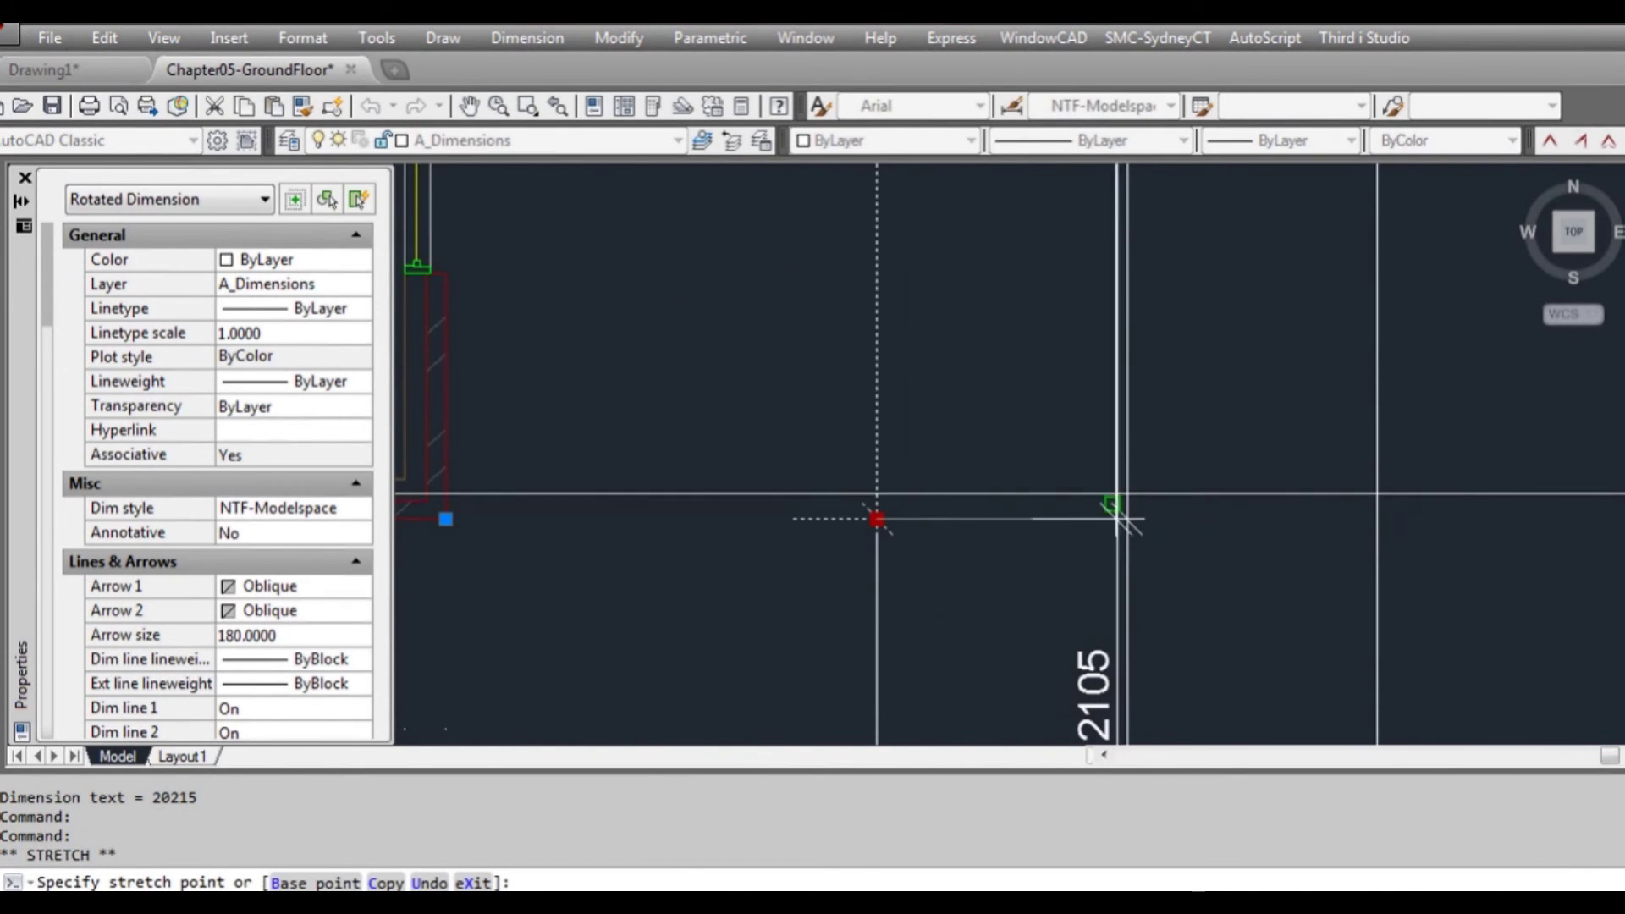
key(Escape)
scroll(1130, 513, down, 6)
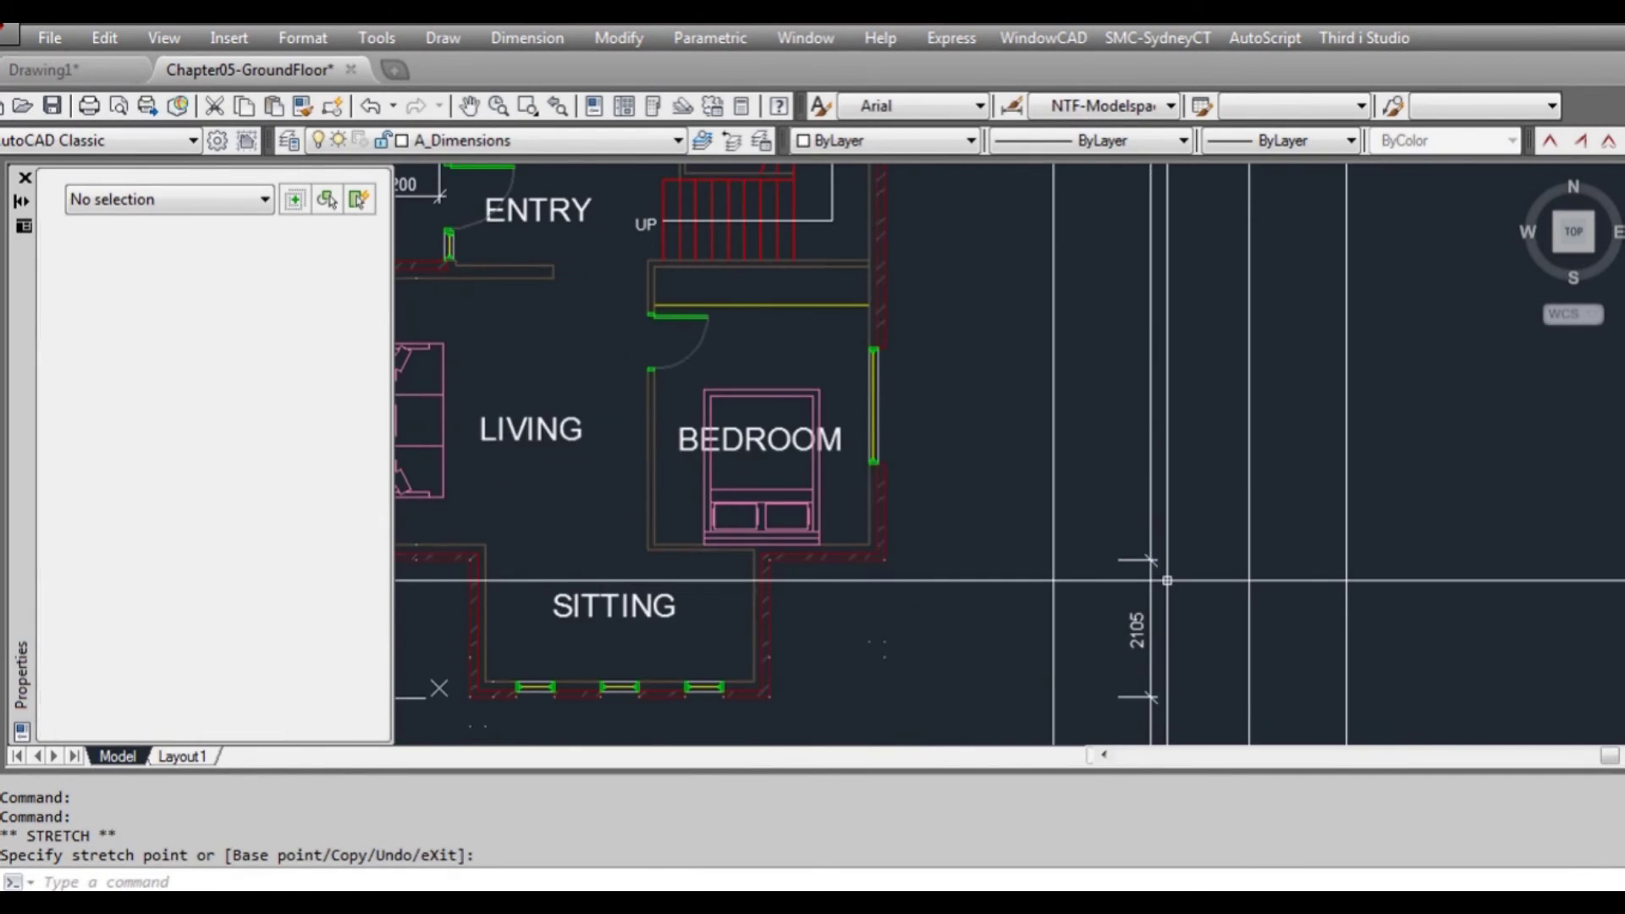
- Dimension the thickness of the sitting room's front wall, placing the dimension on the first guide line east of the house
scroll(837, 606, up, 2)
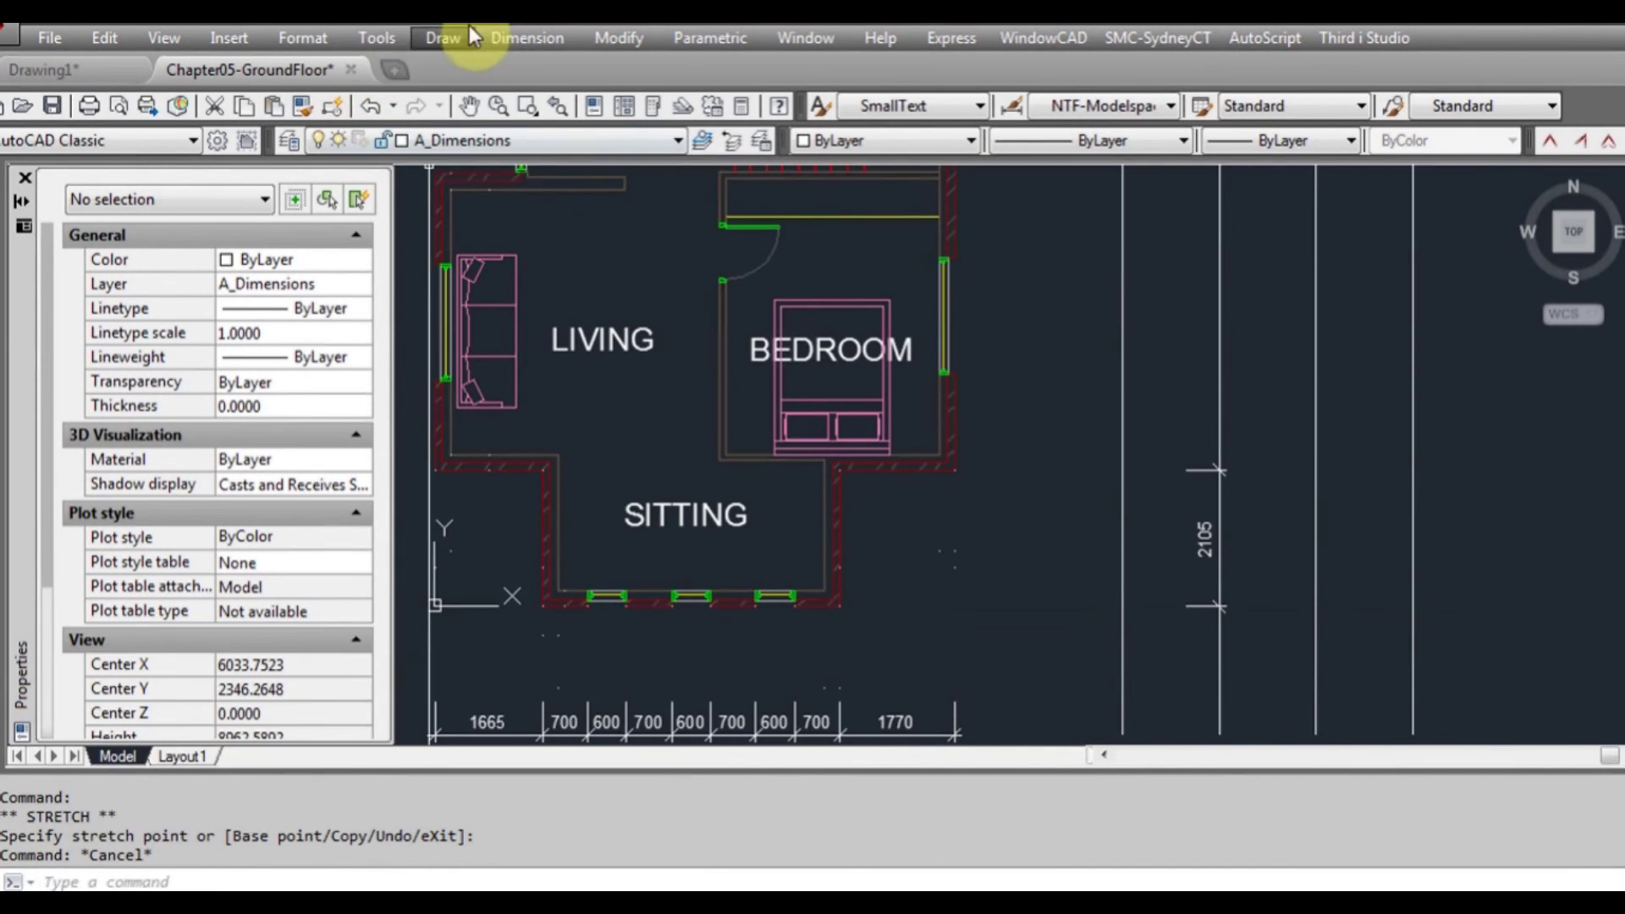
click(519, 38)
click(558, 108)
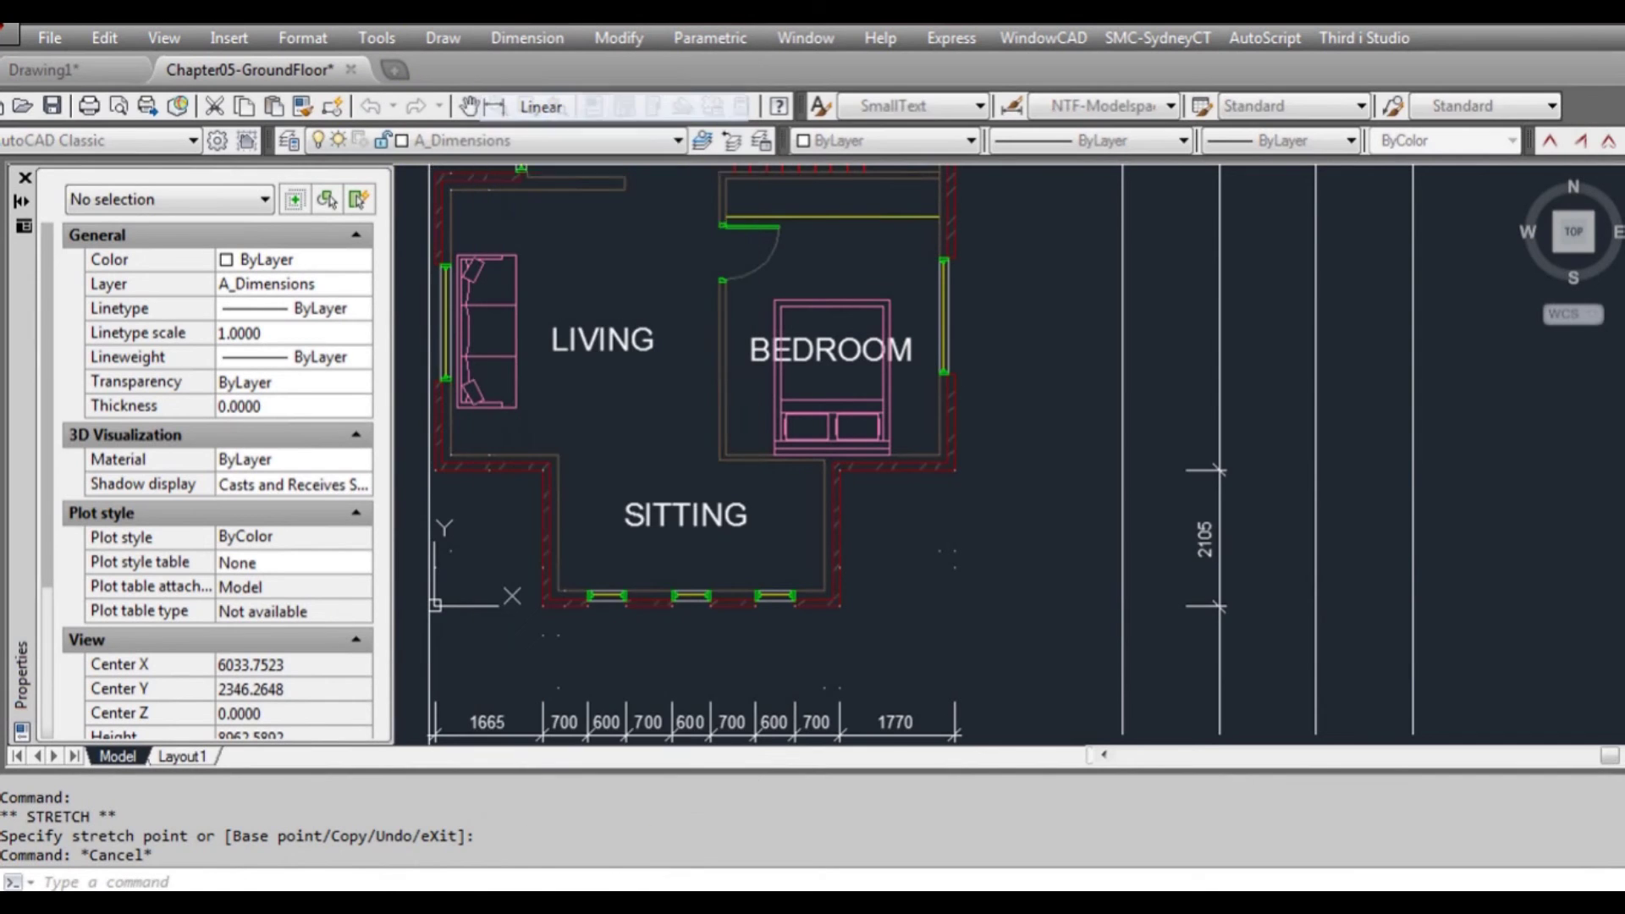
scroll(878, 603, up, 5)
click(781, 565)
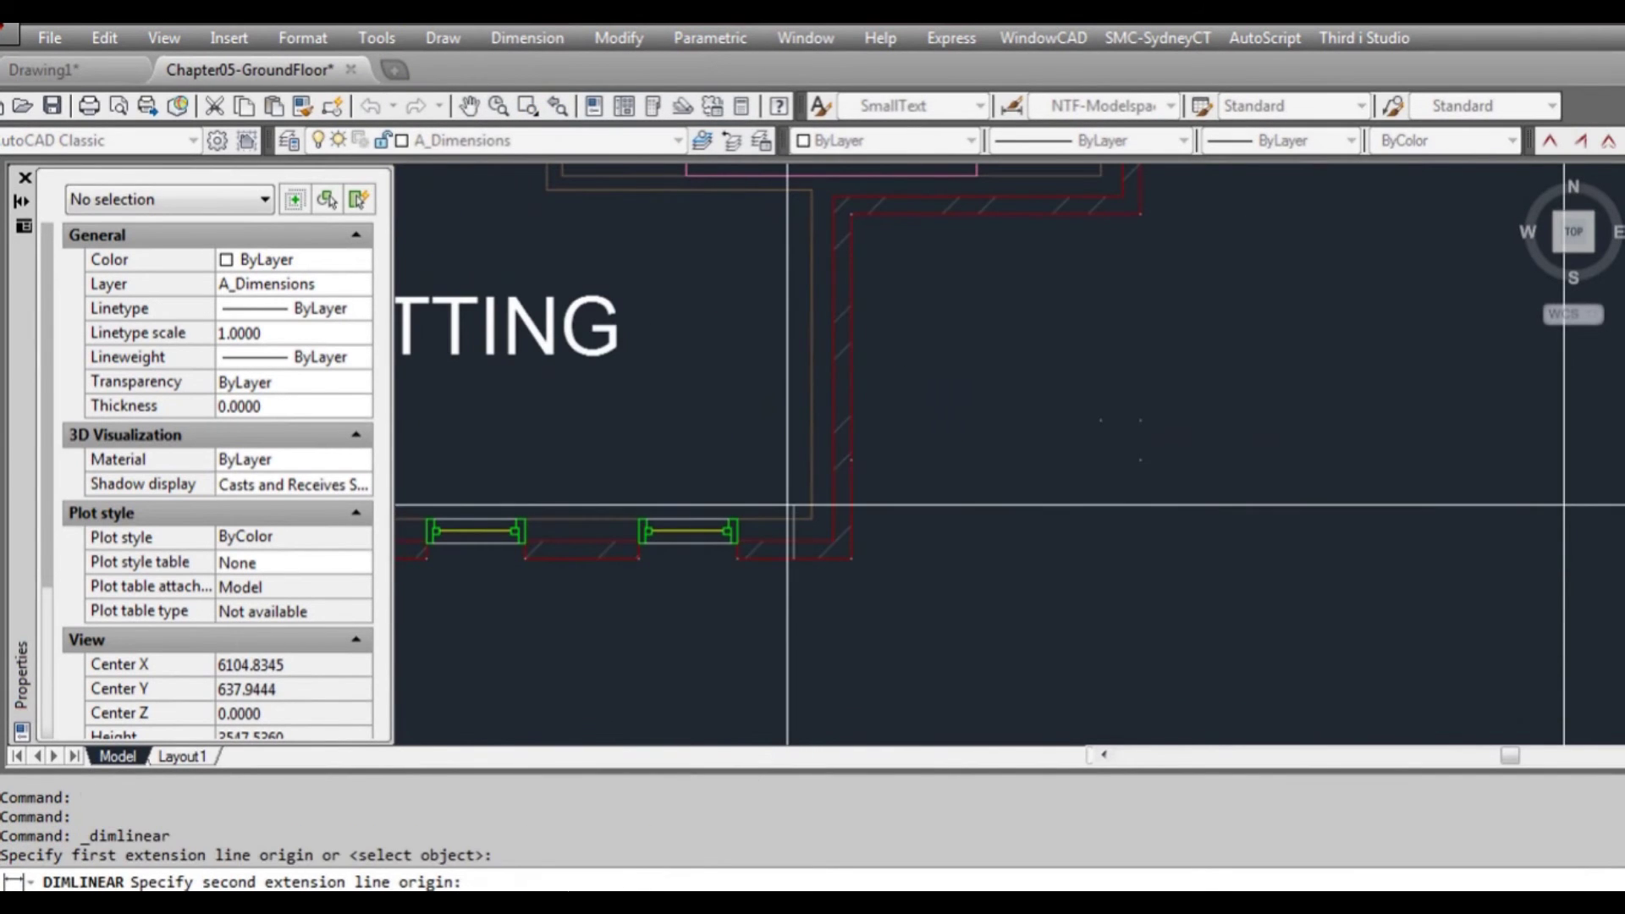
scroll(791, 508, down, 2)
click(793, 539)
click(1277, 560)
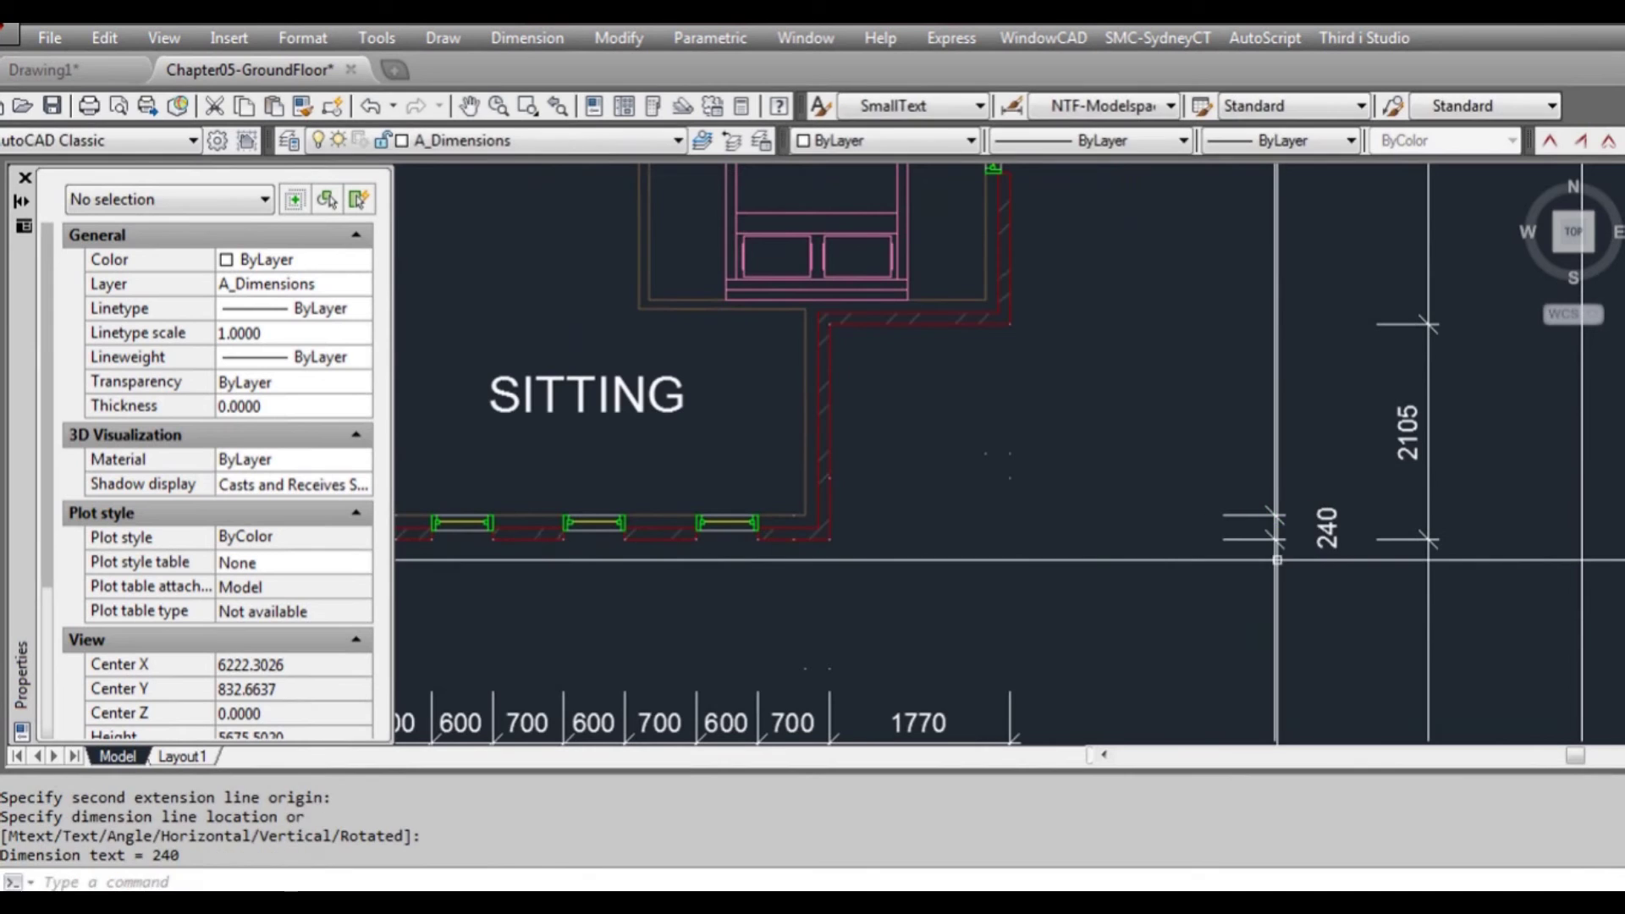
- Dimension from the sitting room's inner front wall face to the bedroom's south outer wall face, aligned on the first guide line
key(Return)
click(805, 515)
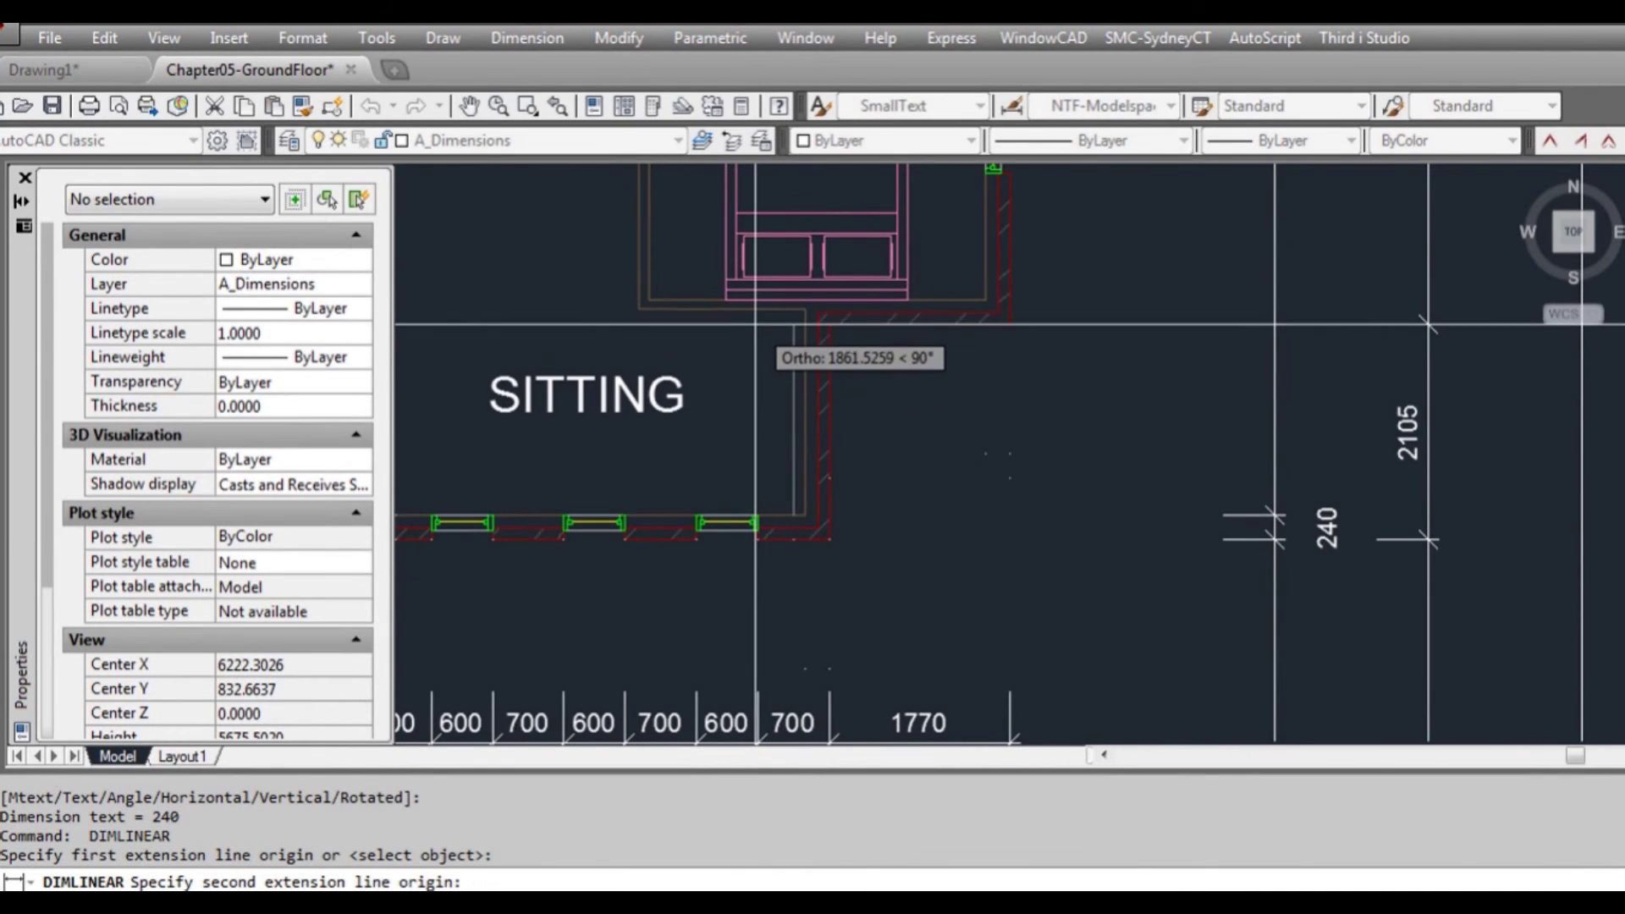
click(844, 335)
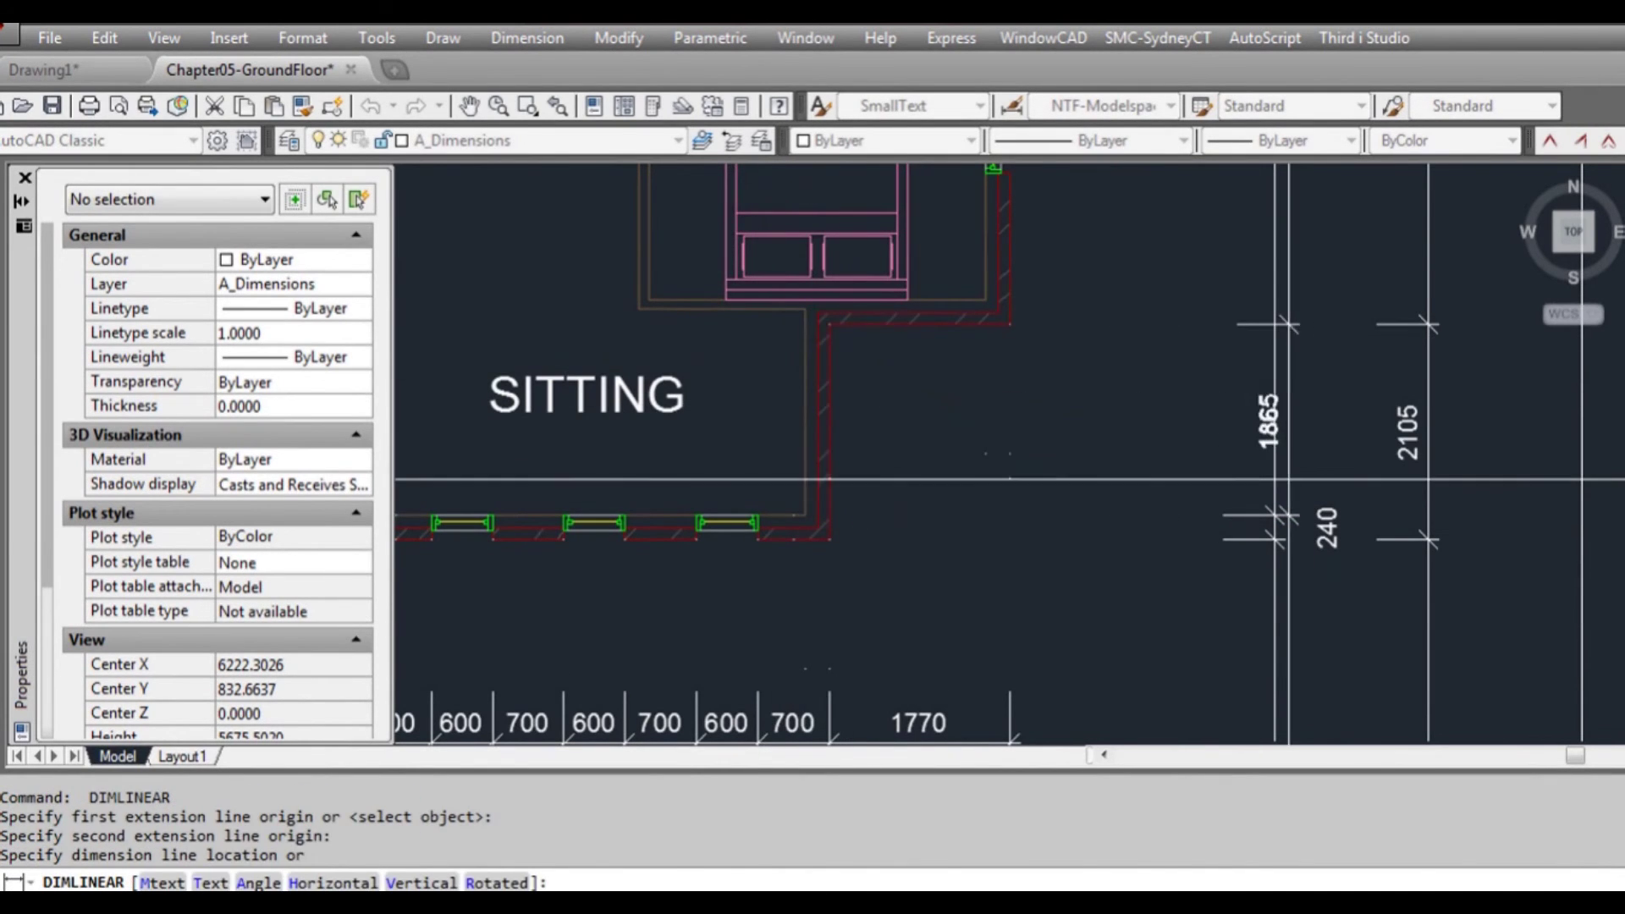
click(1275, 505)
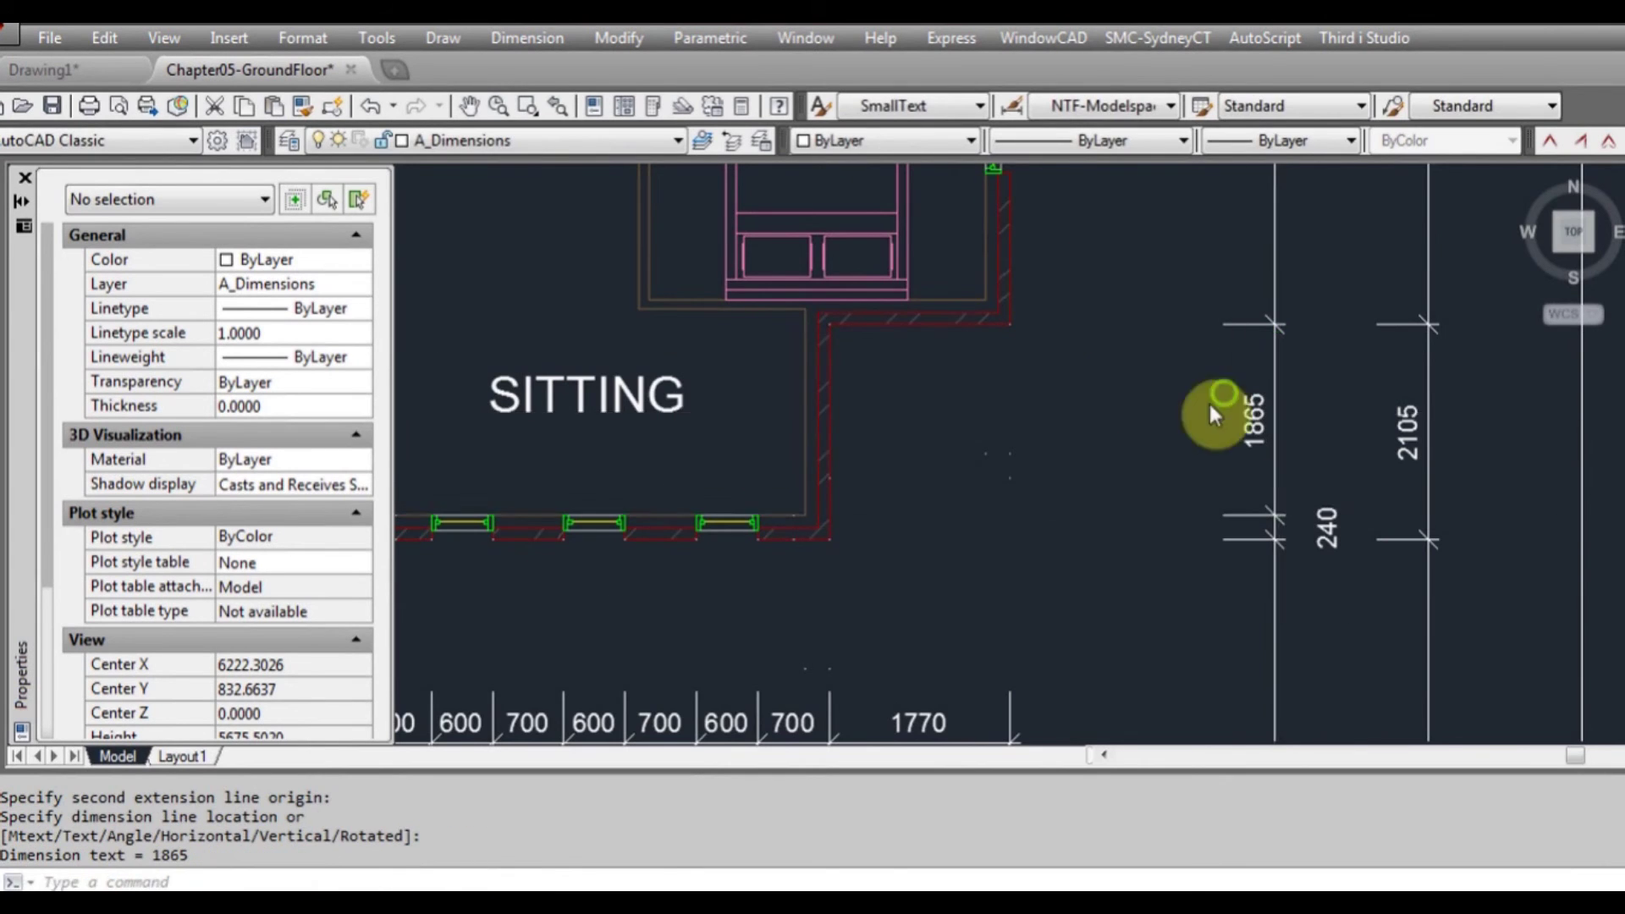
- Dimension the thickness of the bedroom's south wall, placing the dimension on the first guide line
scroll(1209, 400, down, 2)
key(Return)
scroll(902, 474, up, 2)
click(888, 495)
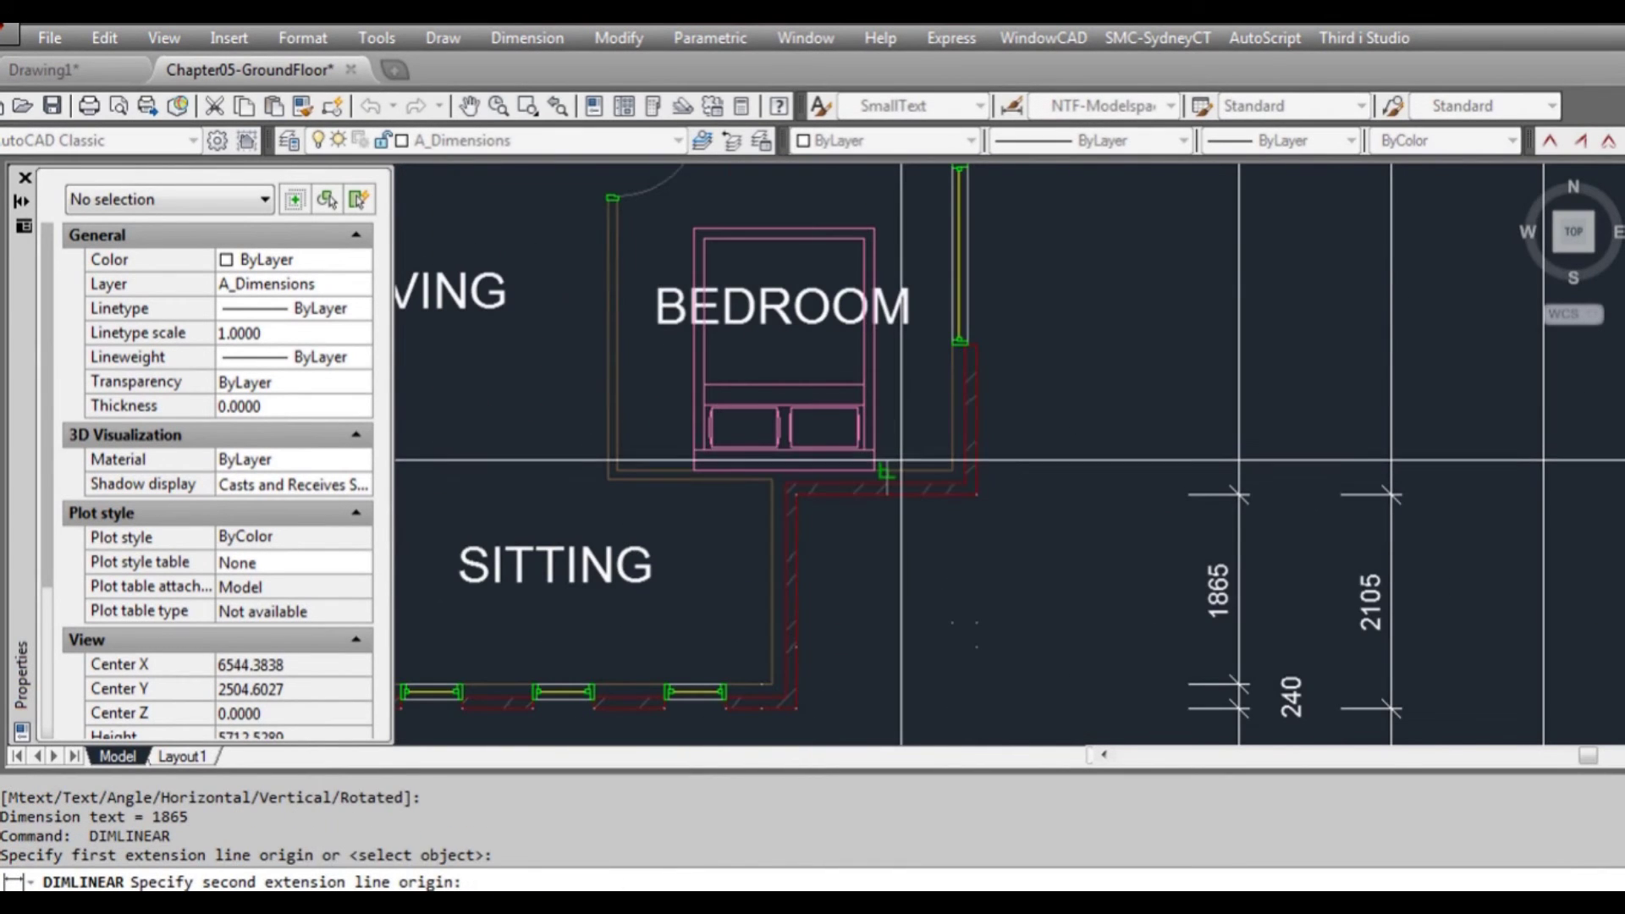
click(887, 470)
click(1240, 438)
- Dimension the southeast bedroom's interior depth, from its south wall up to the partition below the stairs, on the first guide line
key(Return)
click(960, 342)
middle_drag(936, 197, 936, 494)
click(931, 343)
scroll(919, 346, down, 2)
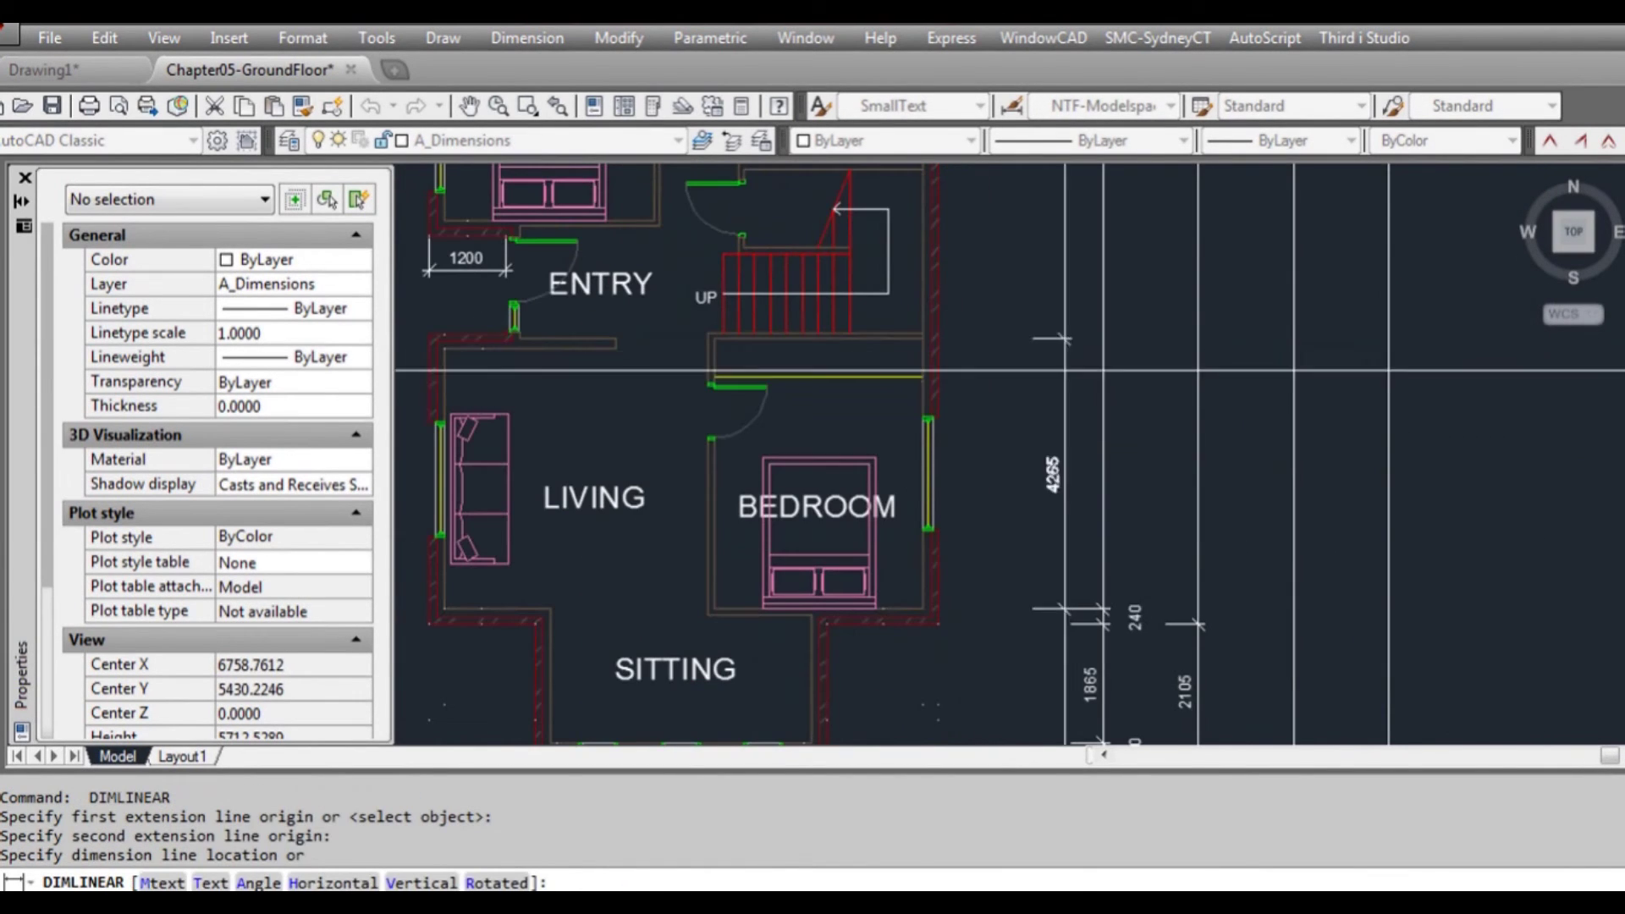
click(1104, 385)
- Dimension the thickness of the partition between the bedroom closet and the stairs, placing it on the first guide line
scroll(894, 336, up, 2)
key(Return)
click(941, 339)
click(940, 330)
click(1227, 381)
- Dimension the interior depth of the stair area up to the bathroom partition, placing it on the first guide line
middle_drag(1227, 381, 1211, 510)
key(Return)
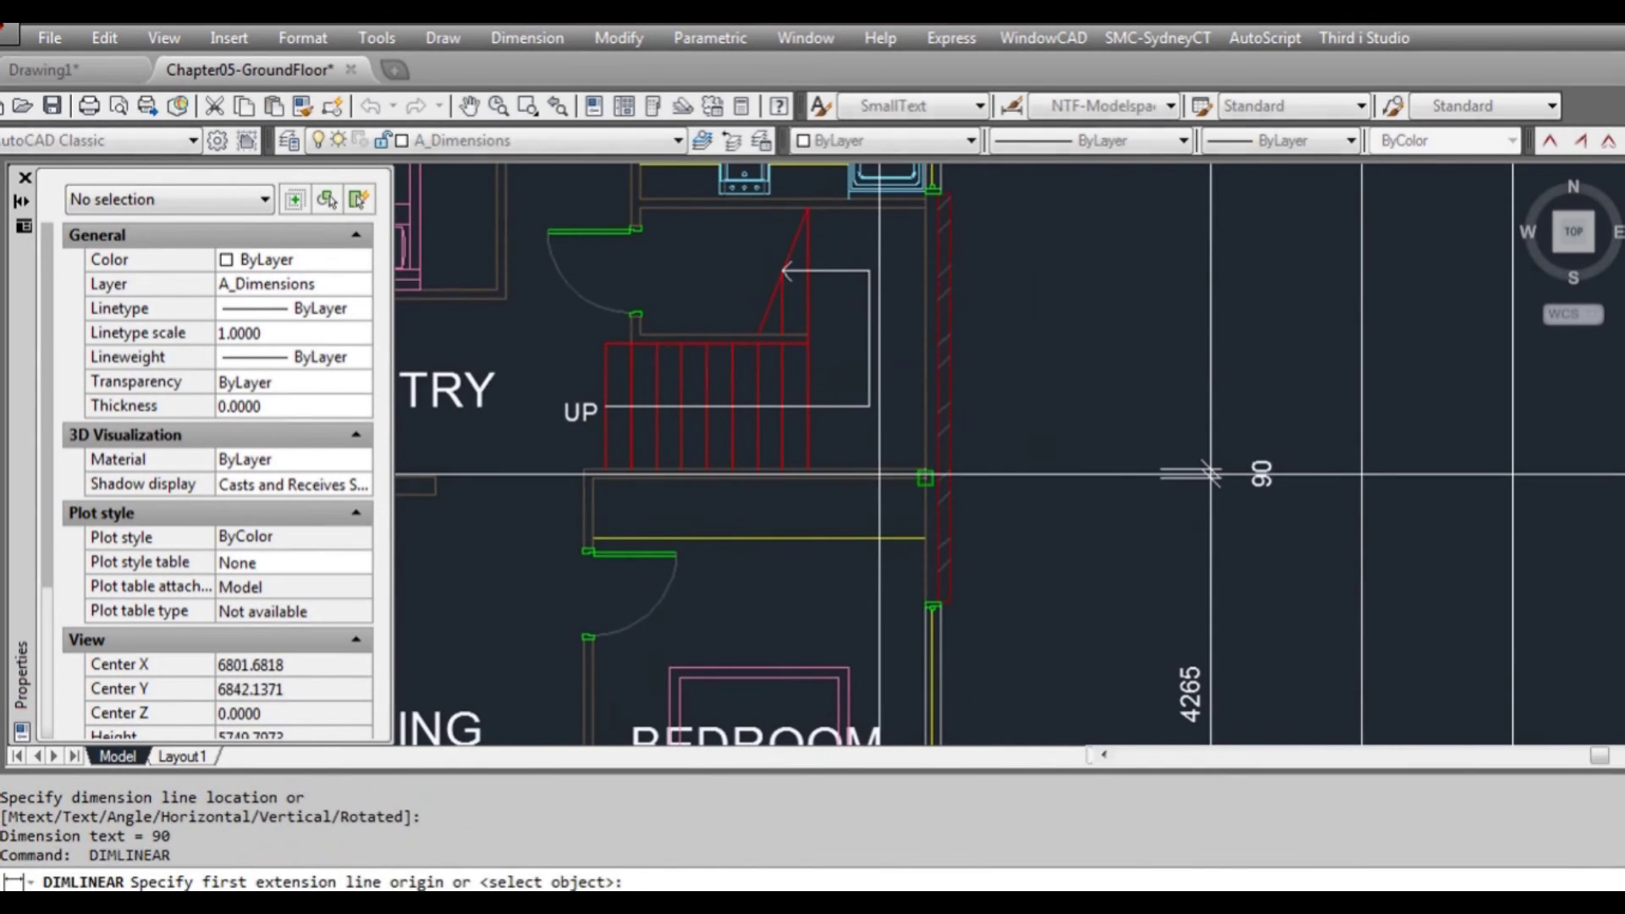
click(883, 466)
click(1212, 210)
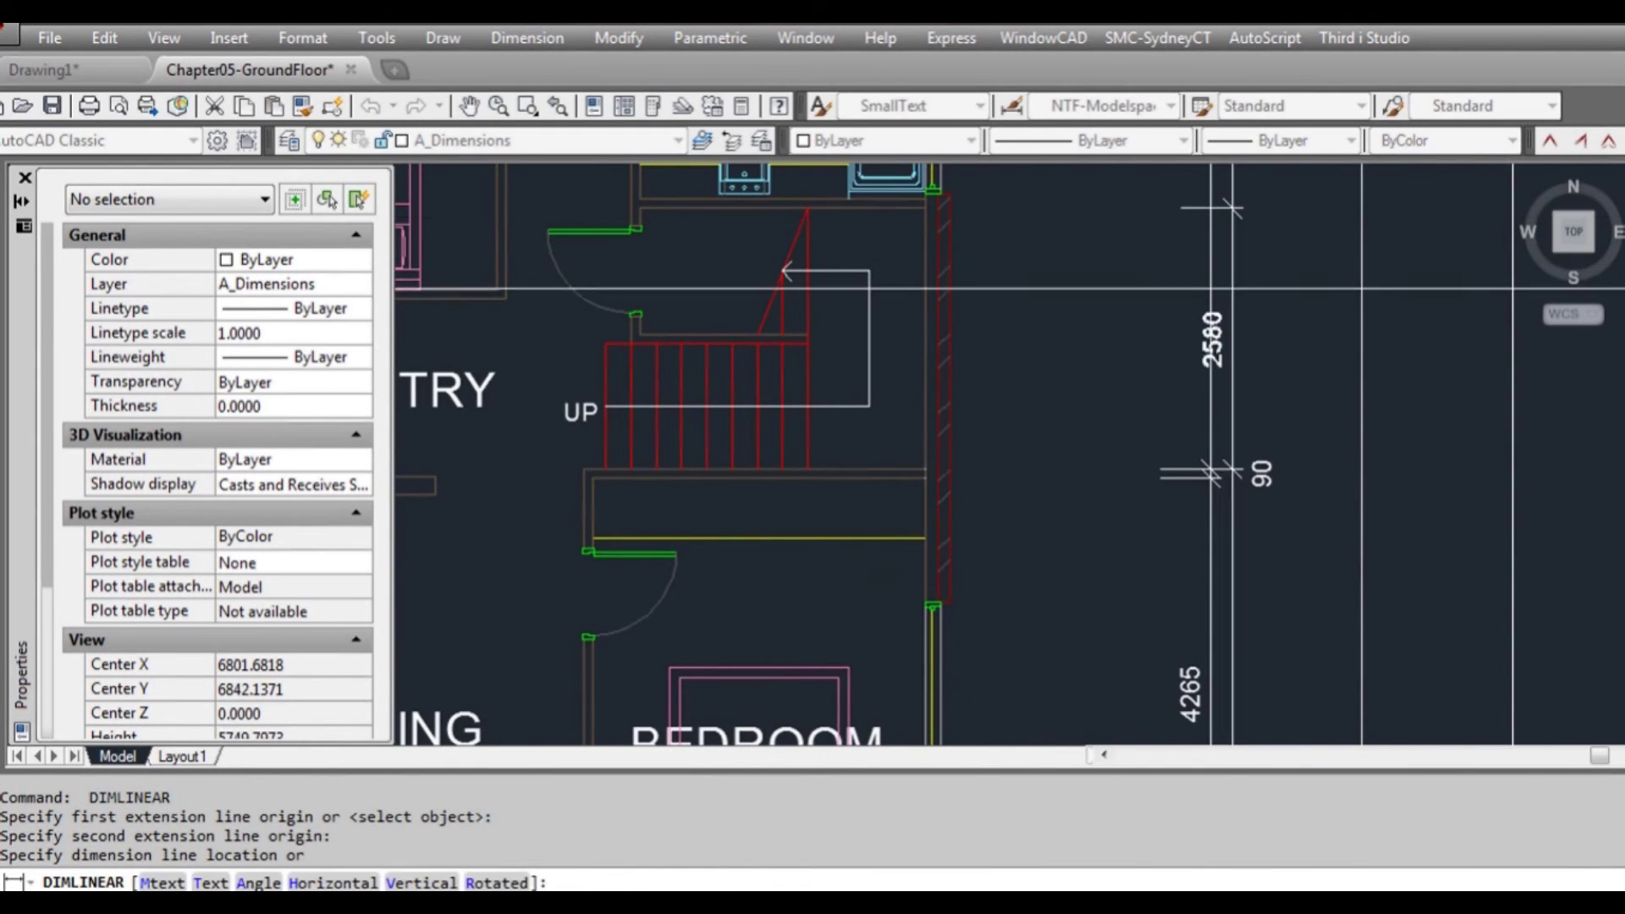
click(1101, 254)
- Dimension the thickness of the partition between the stairs and the bath, placing it on the first guide line
middle_drag(1101, 254, 1027, 494)
scroll(847, 448, up, 3)
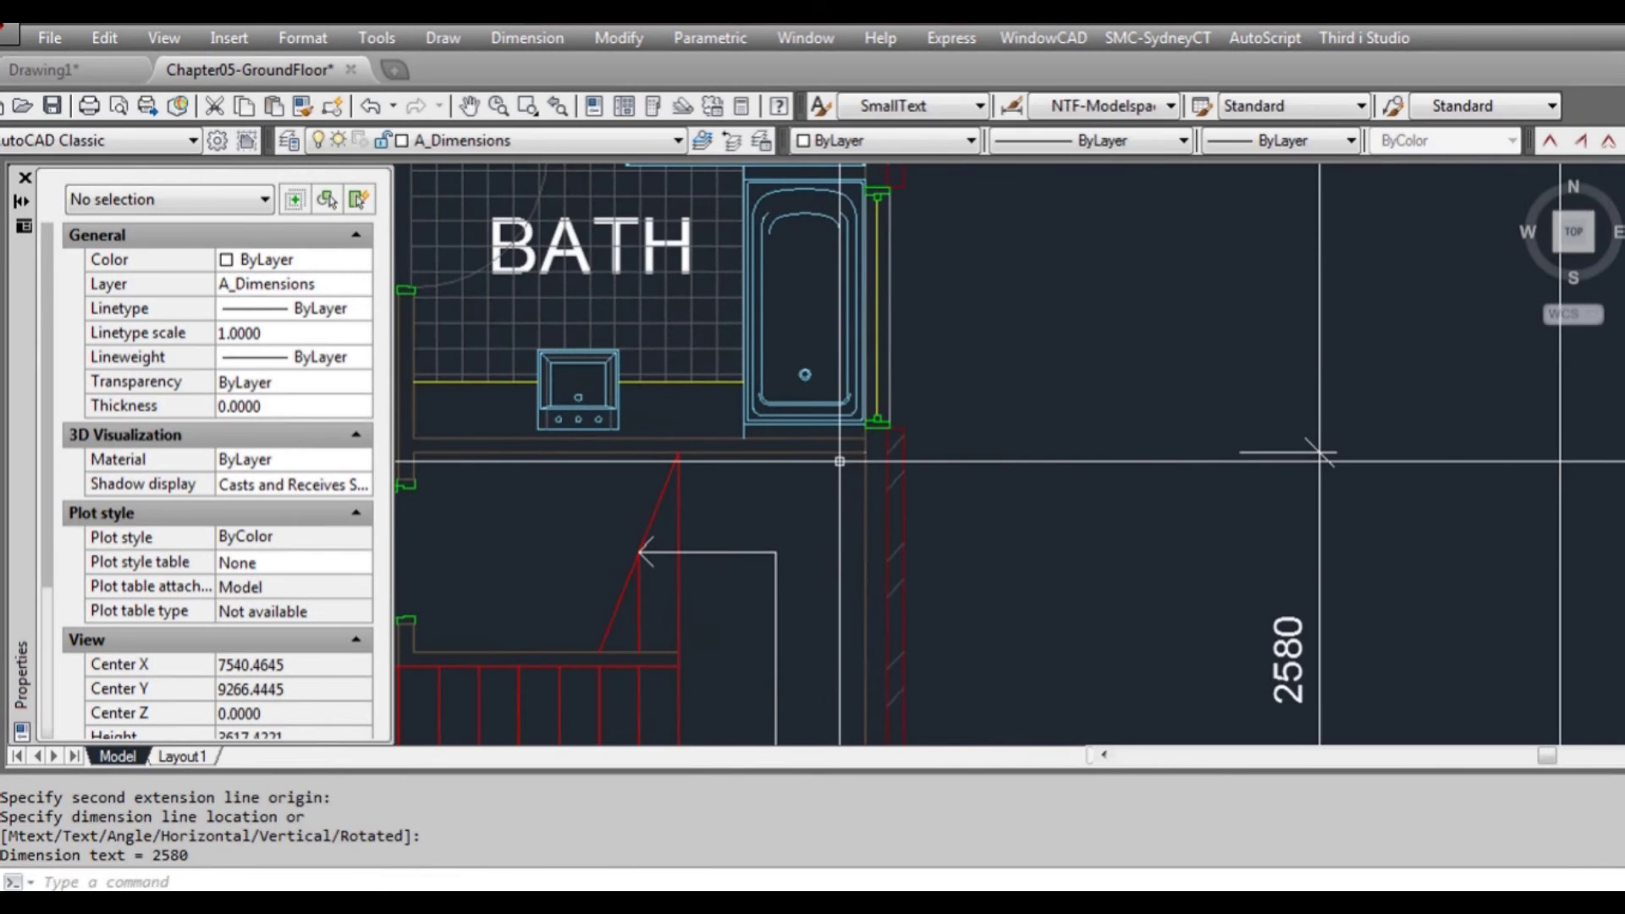
key(Return)
click(865, 453)
click(877, 423)
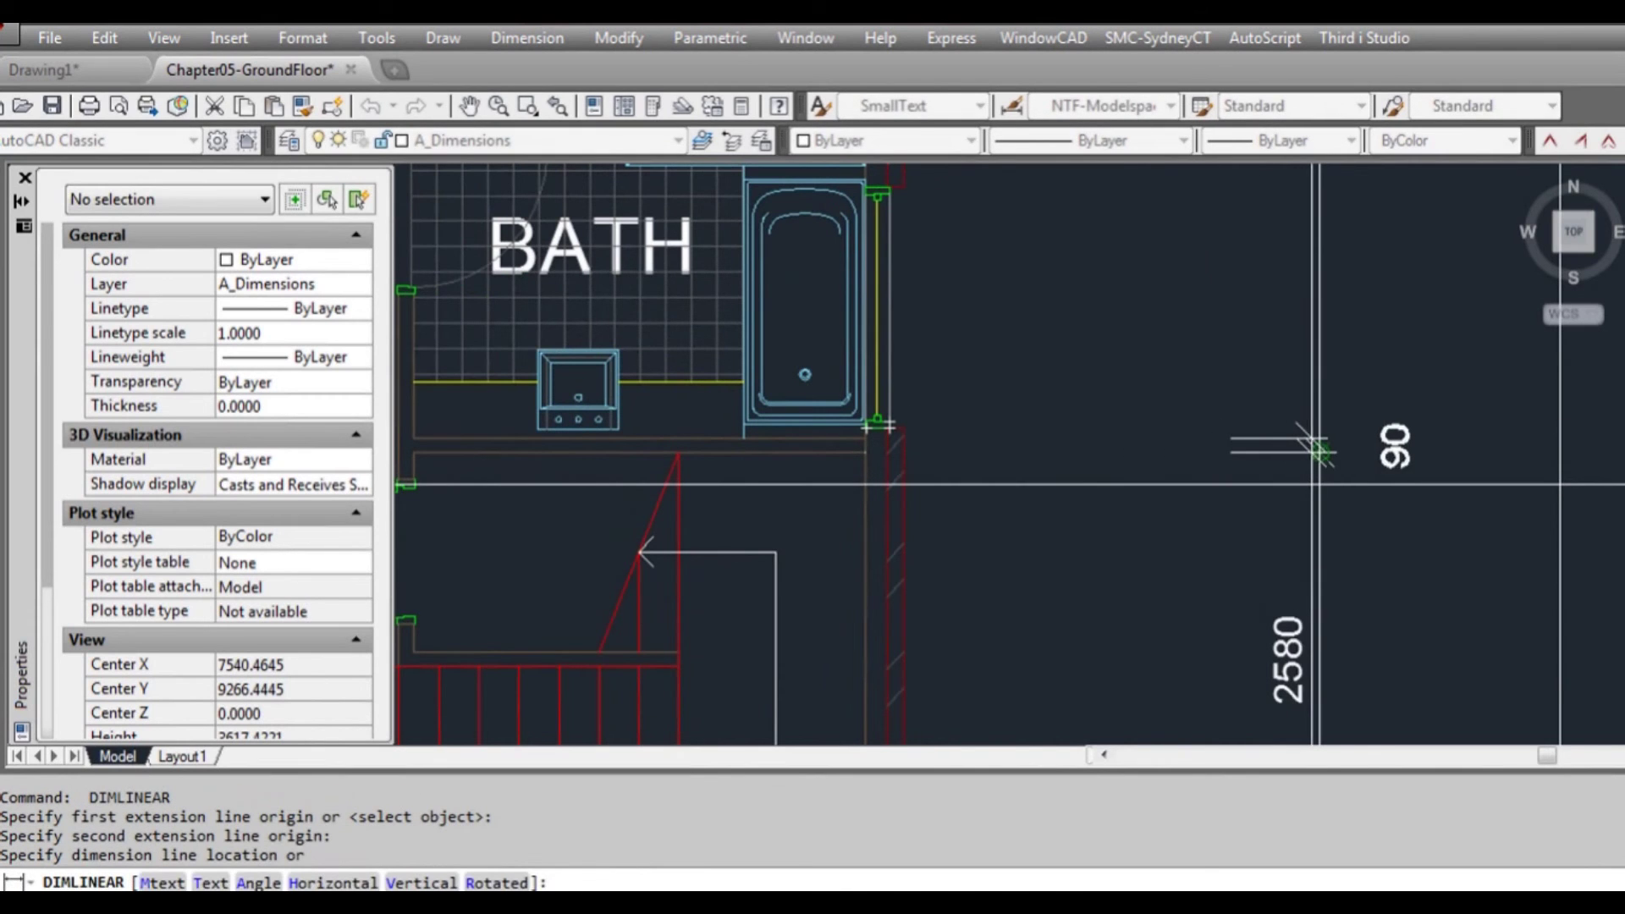
click(1317, 451)
- Dimension the bathroom's interior depth from its south partition to its north partition on the first guide line
key(Return)
middle_drag(882, 421, 882, 465)
click(882, 465)
middle_drag(893, 234, 893, 422)
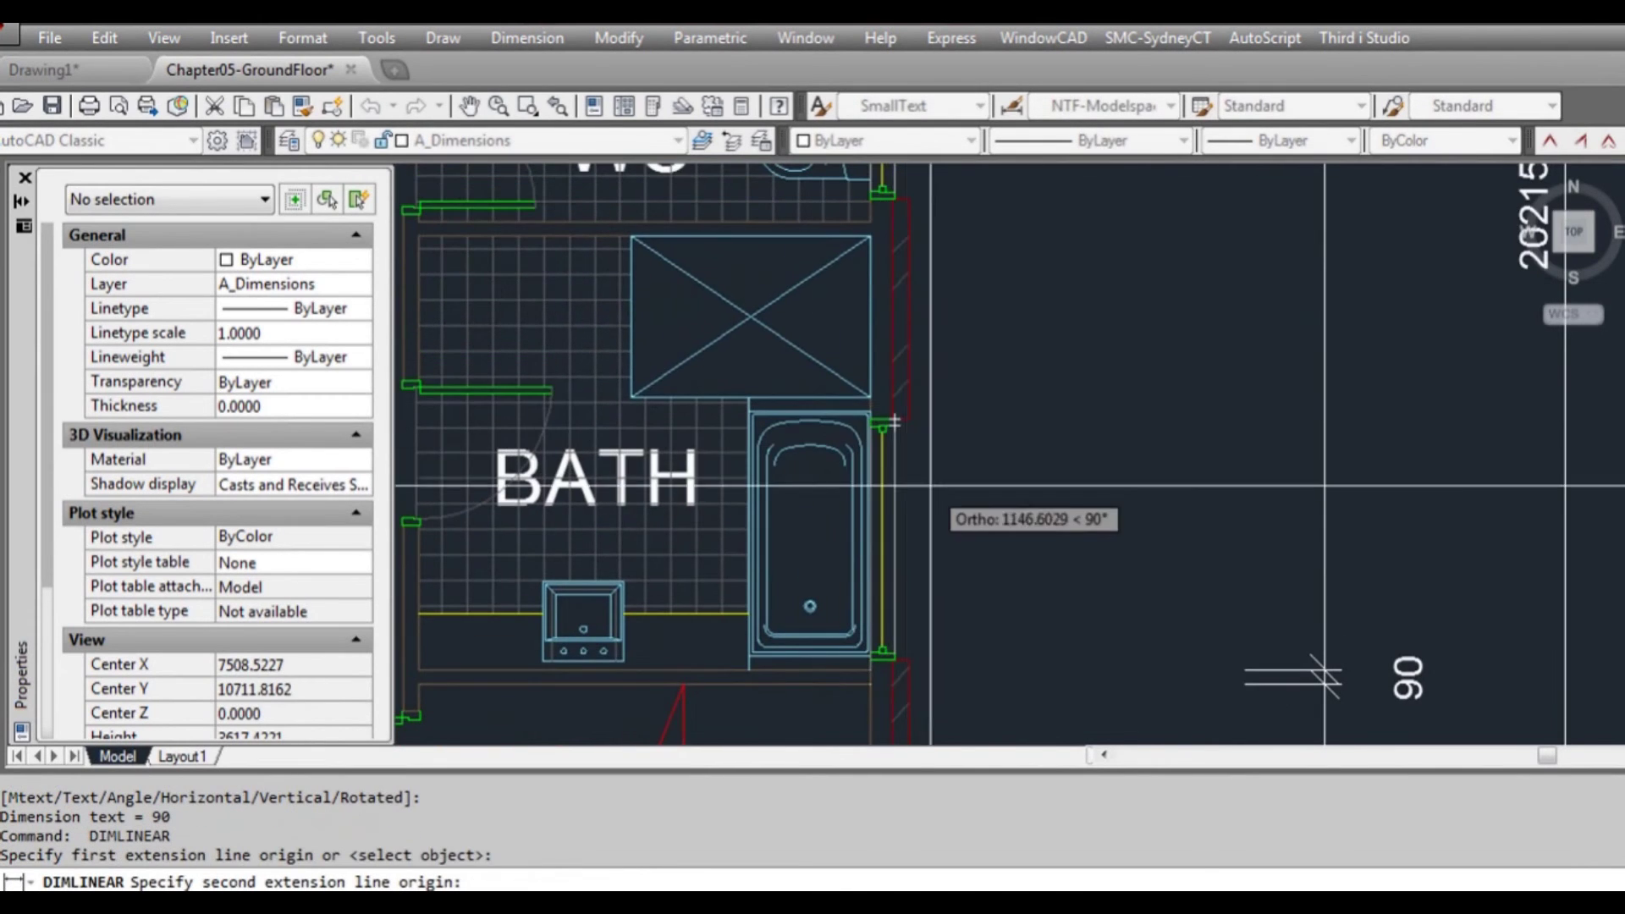
click(1253, 236)
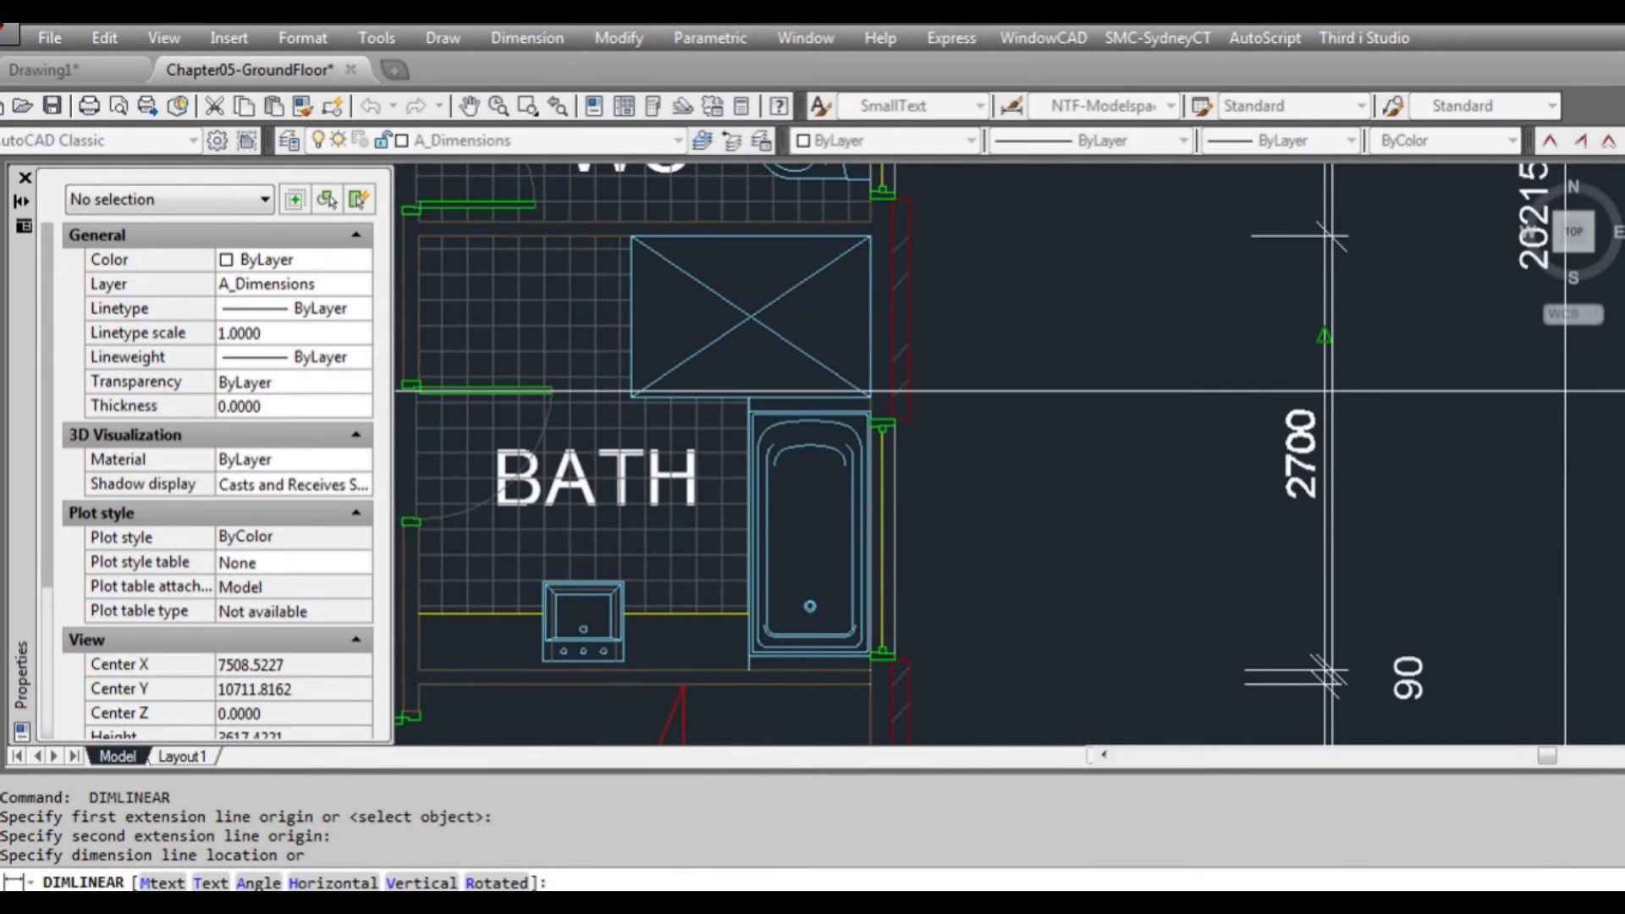
click(1326, 392)
- Dimension the thickness of the partition between the bath and the WC, placing it on the first guide line
middle_drag(915, 174, 933, 265)
scroll(881, 296, up, 3)
key(Return)
click(879, 324)
click(880, 301)
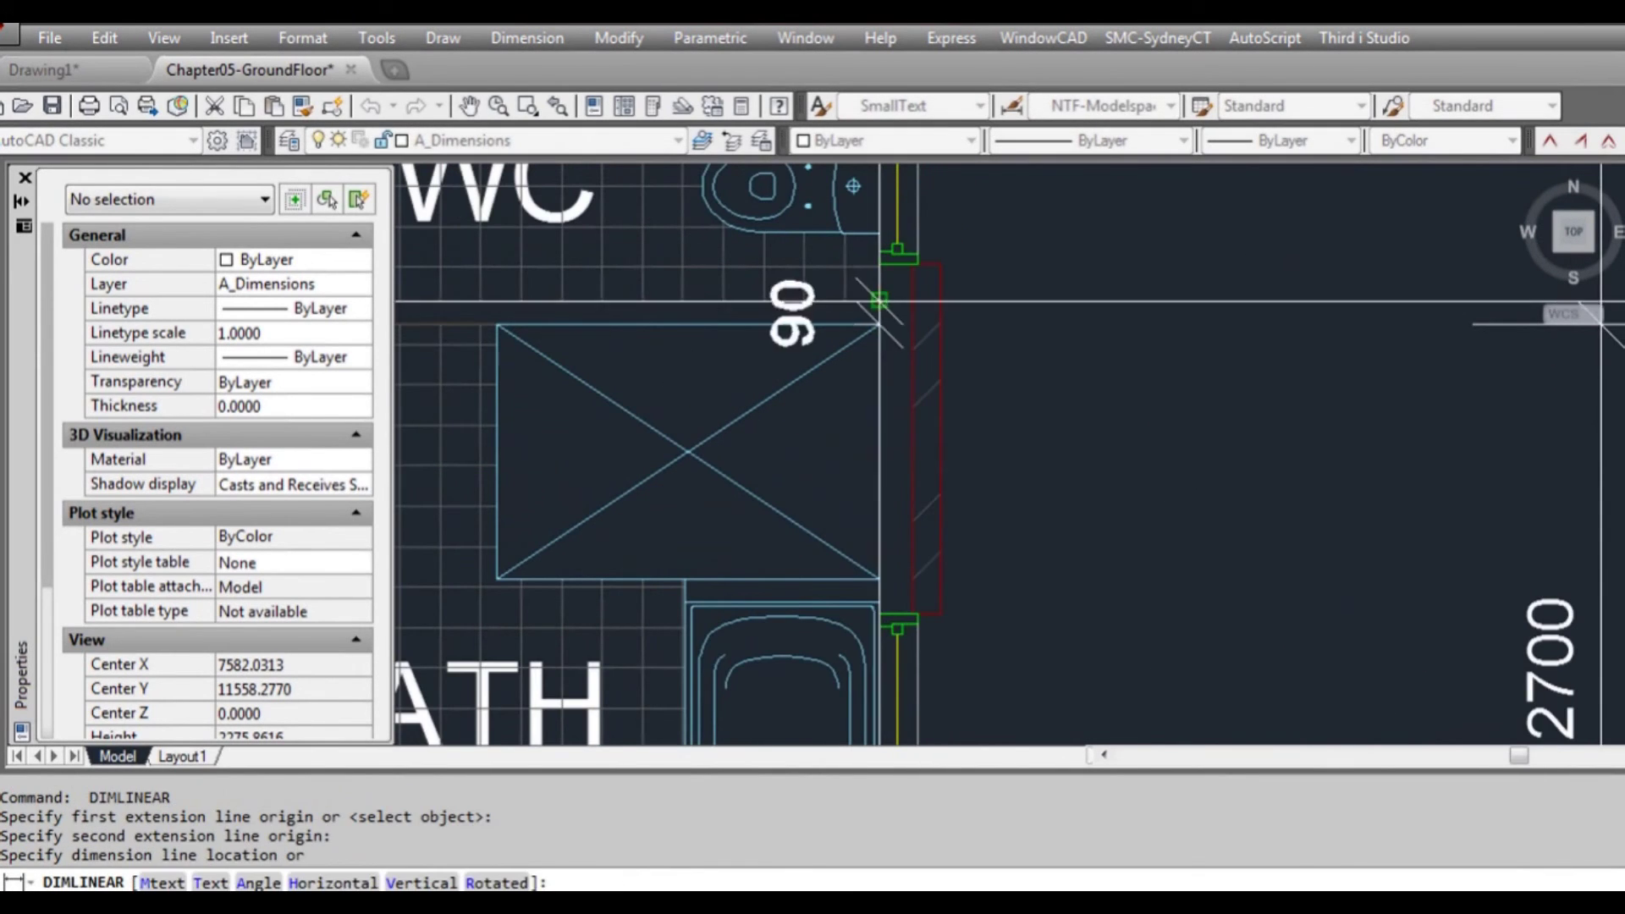
scroll(881, 300, down, 3)
click(1363, 309)
- Dimension the WC's interior depth between its two partitions, placing the dimension on the first guide line
scroll(991, 465, up, 3)
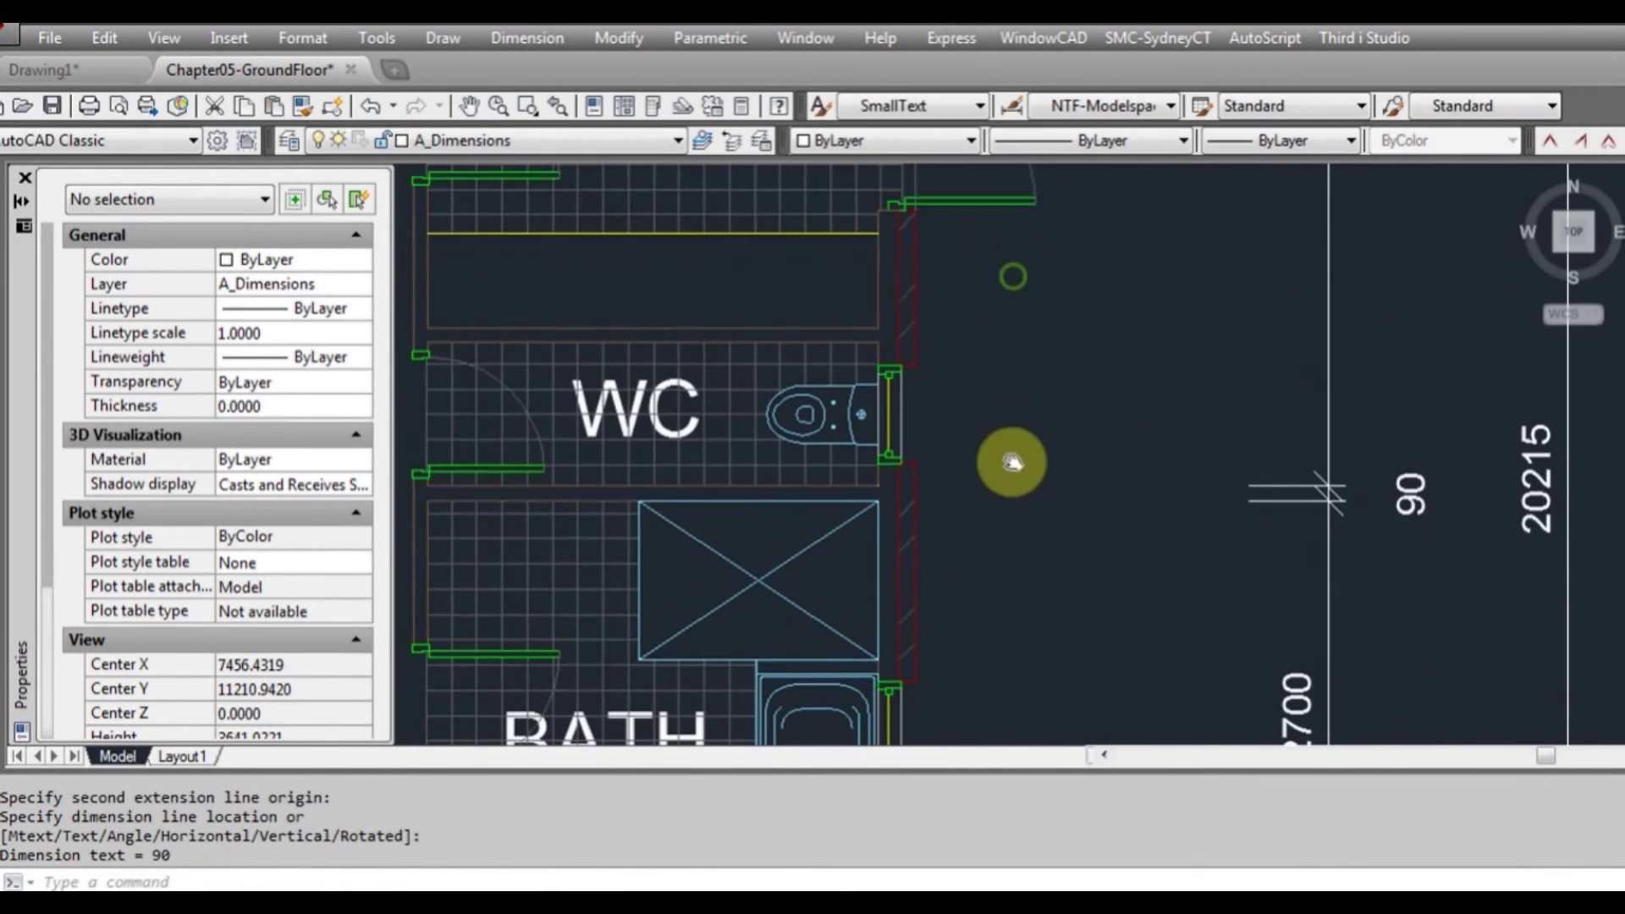
key(Return)
click(877, 502)
click(879, 345)
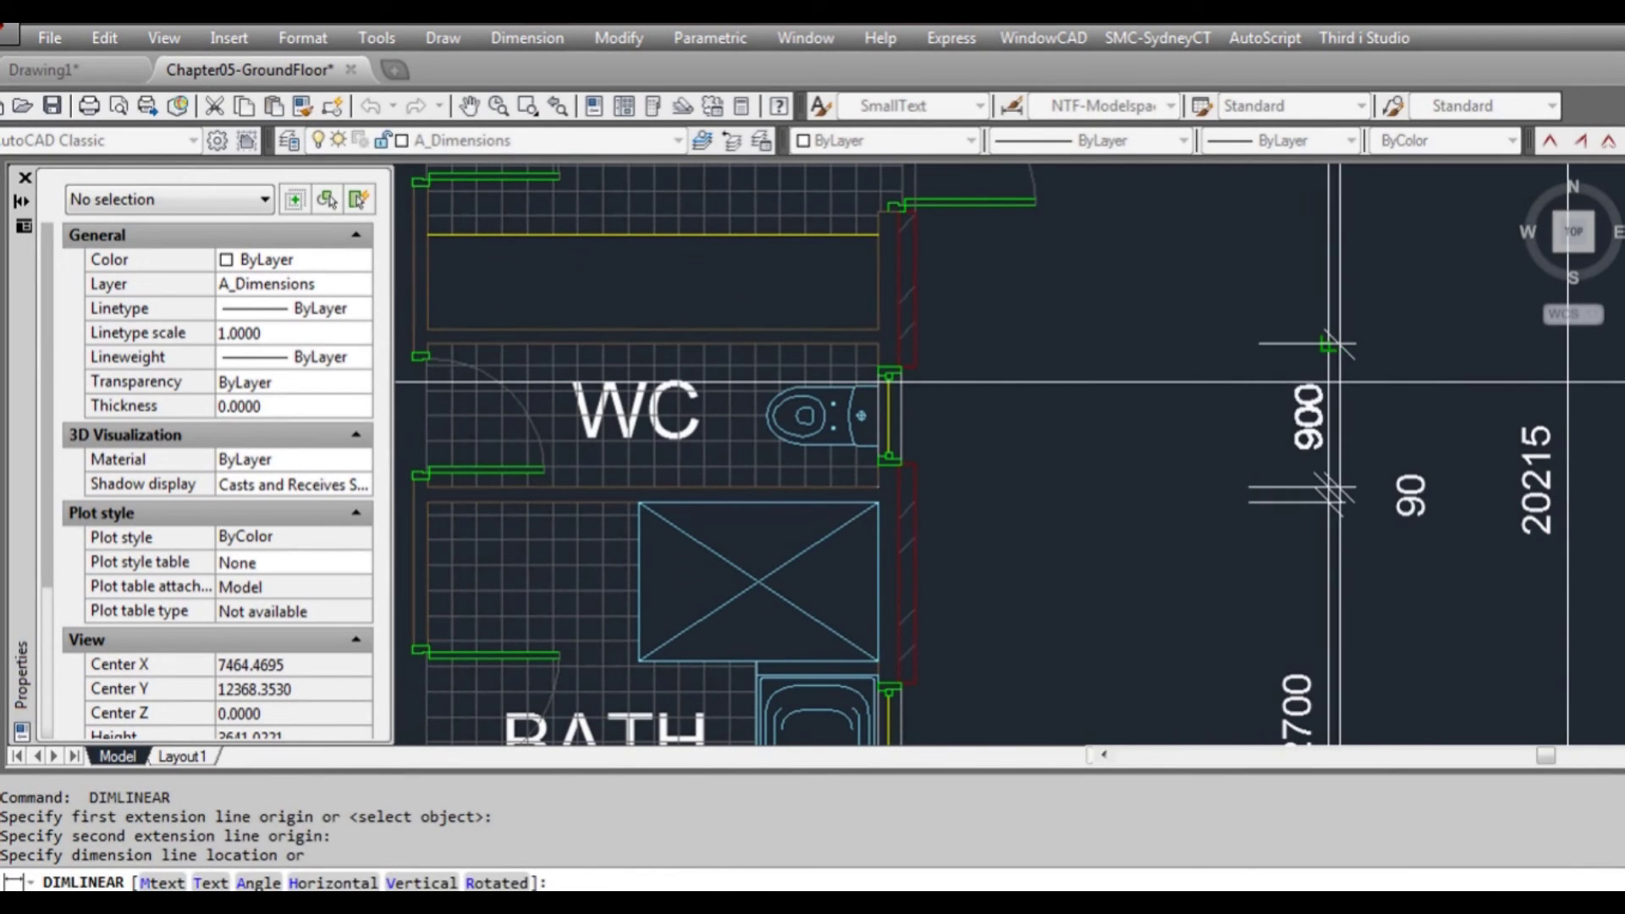
click(1331, 381)
- Dimension the thickness of the partition between the WC and the laundry, placing it on the first guide line
key(Return)
click(879, 344)
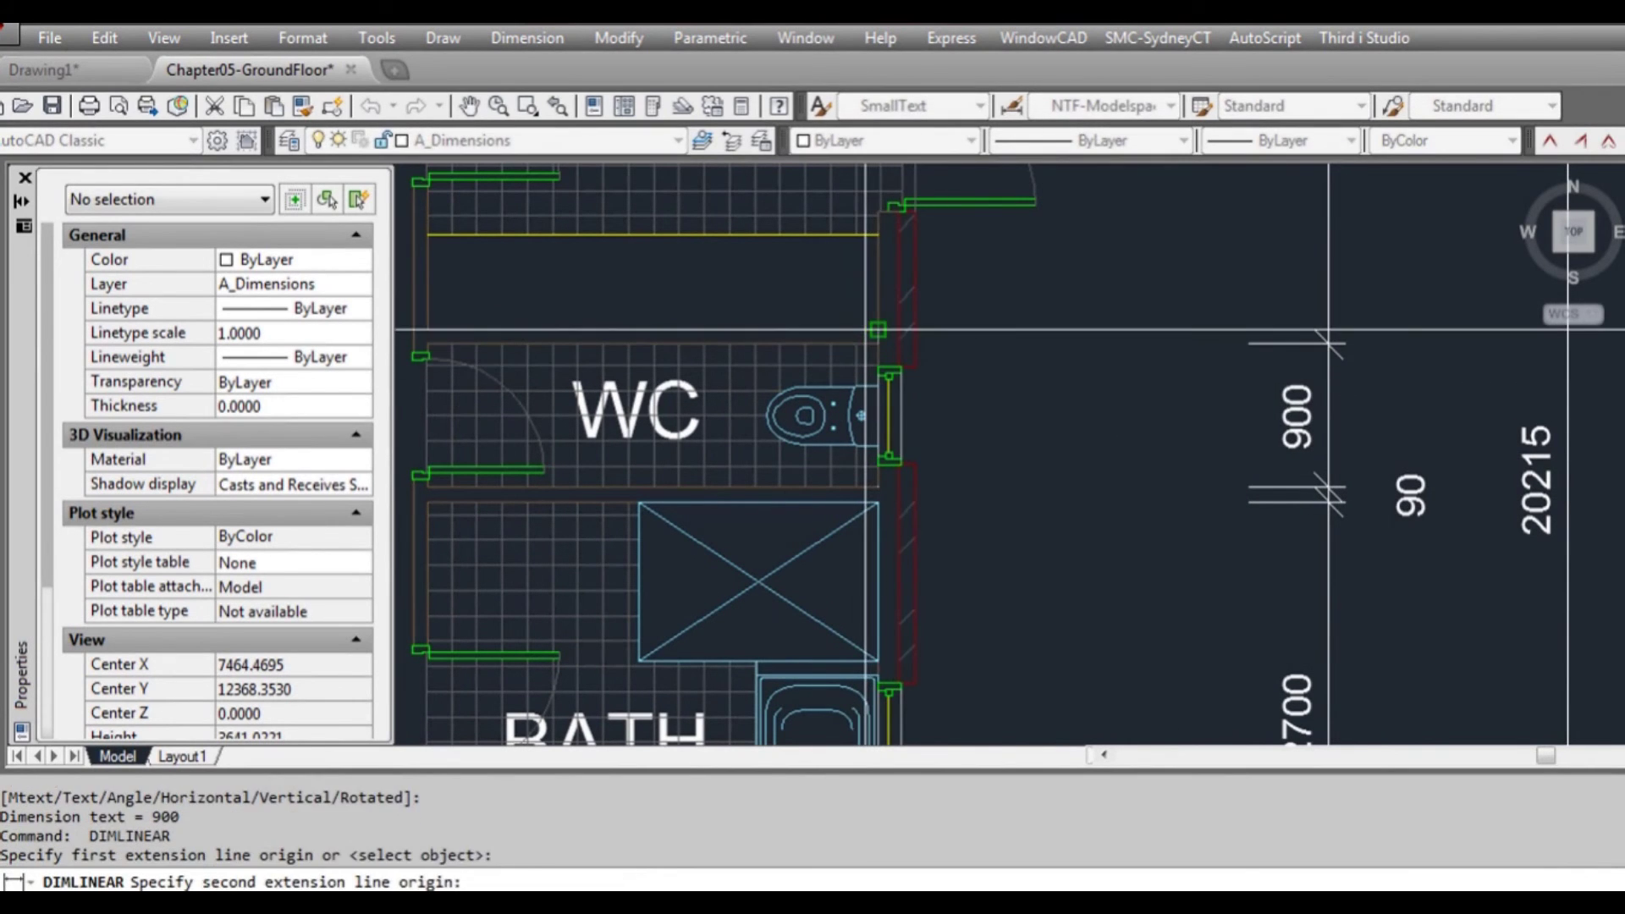
click(879, 329)
click(1330, 279)
- Dimension the laundry's interior depth from the WC partition to the garage wall, placing it on the first guide line
middle_drag(1034, 272, 1026, 580)
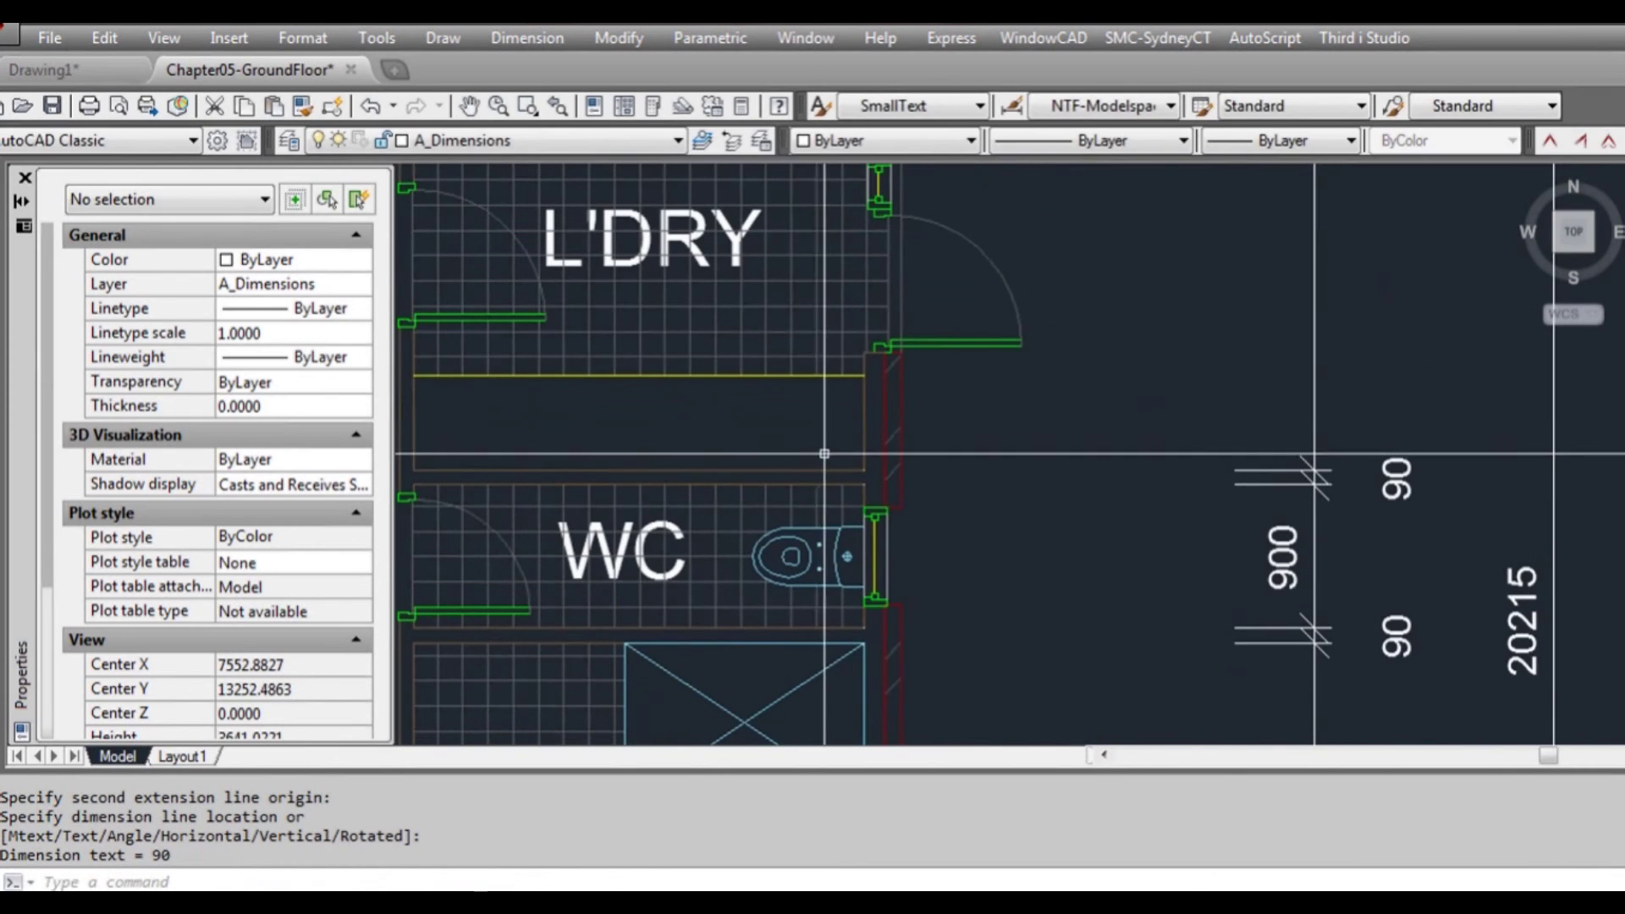
key(Return)
click(883, 377)
middle_drag(871, 449, 888, 532)
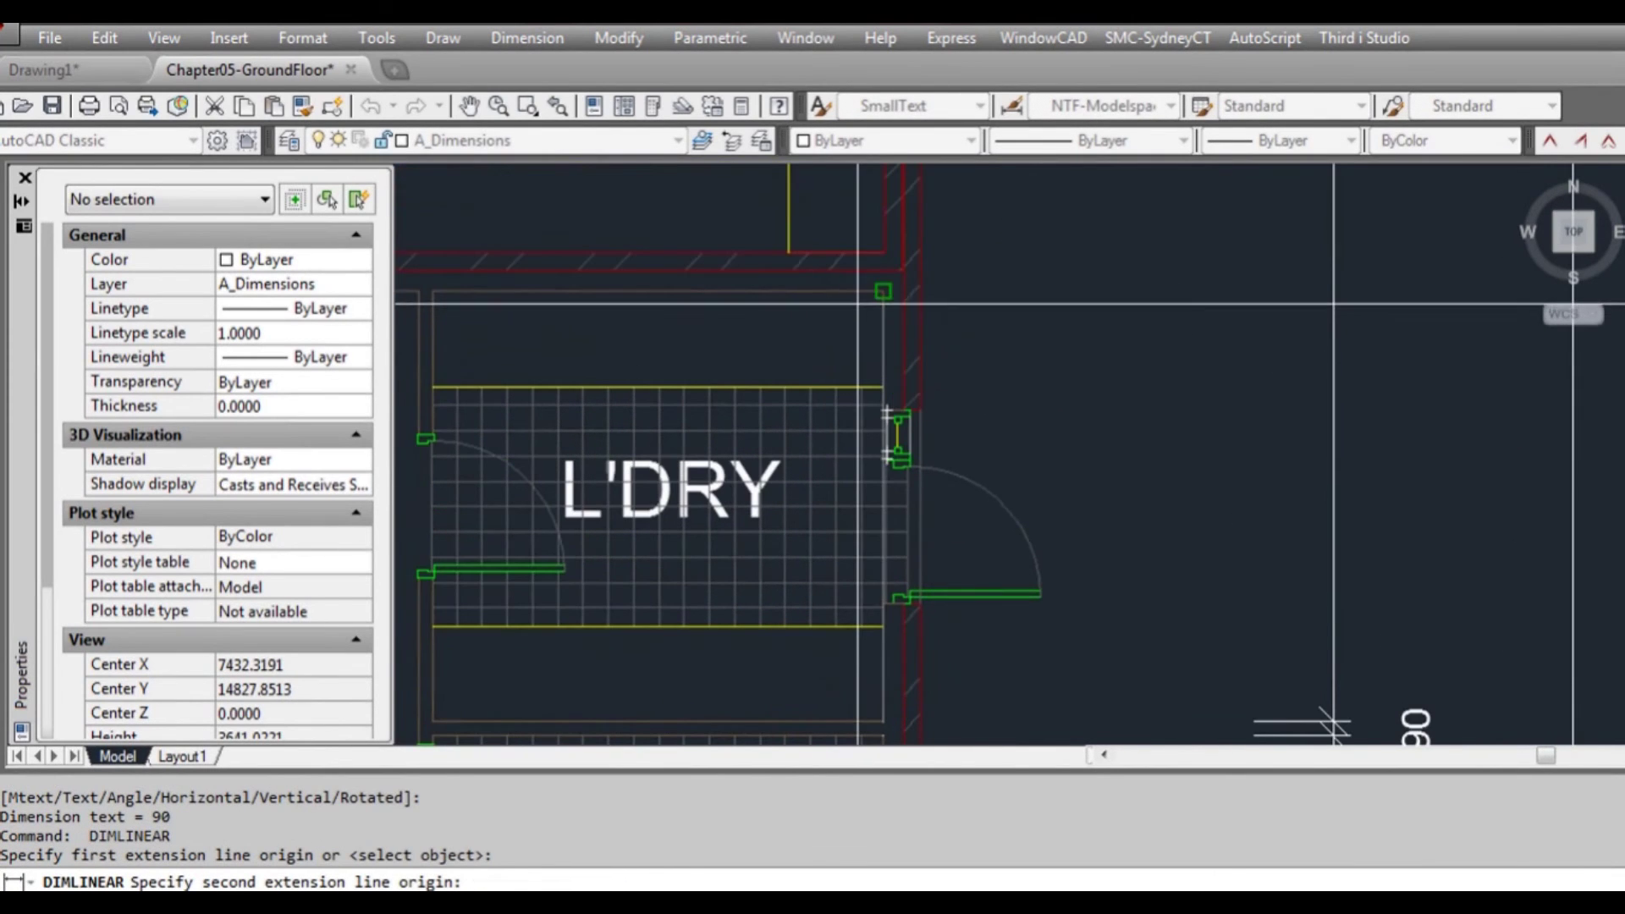
click(883, 295)
scroll(883, 296, down, 2)
click(1156, 371)
middle_drag(1189, 462, 1126, 345)
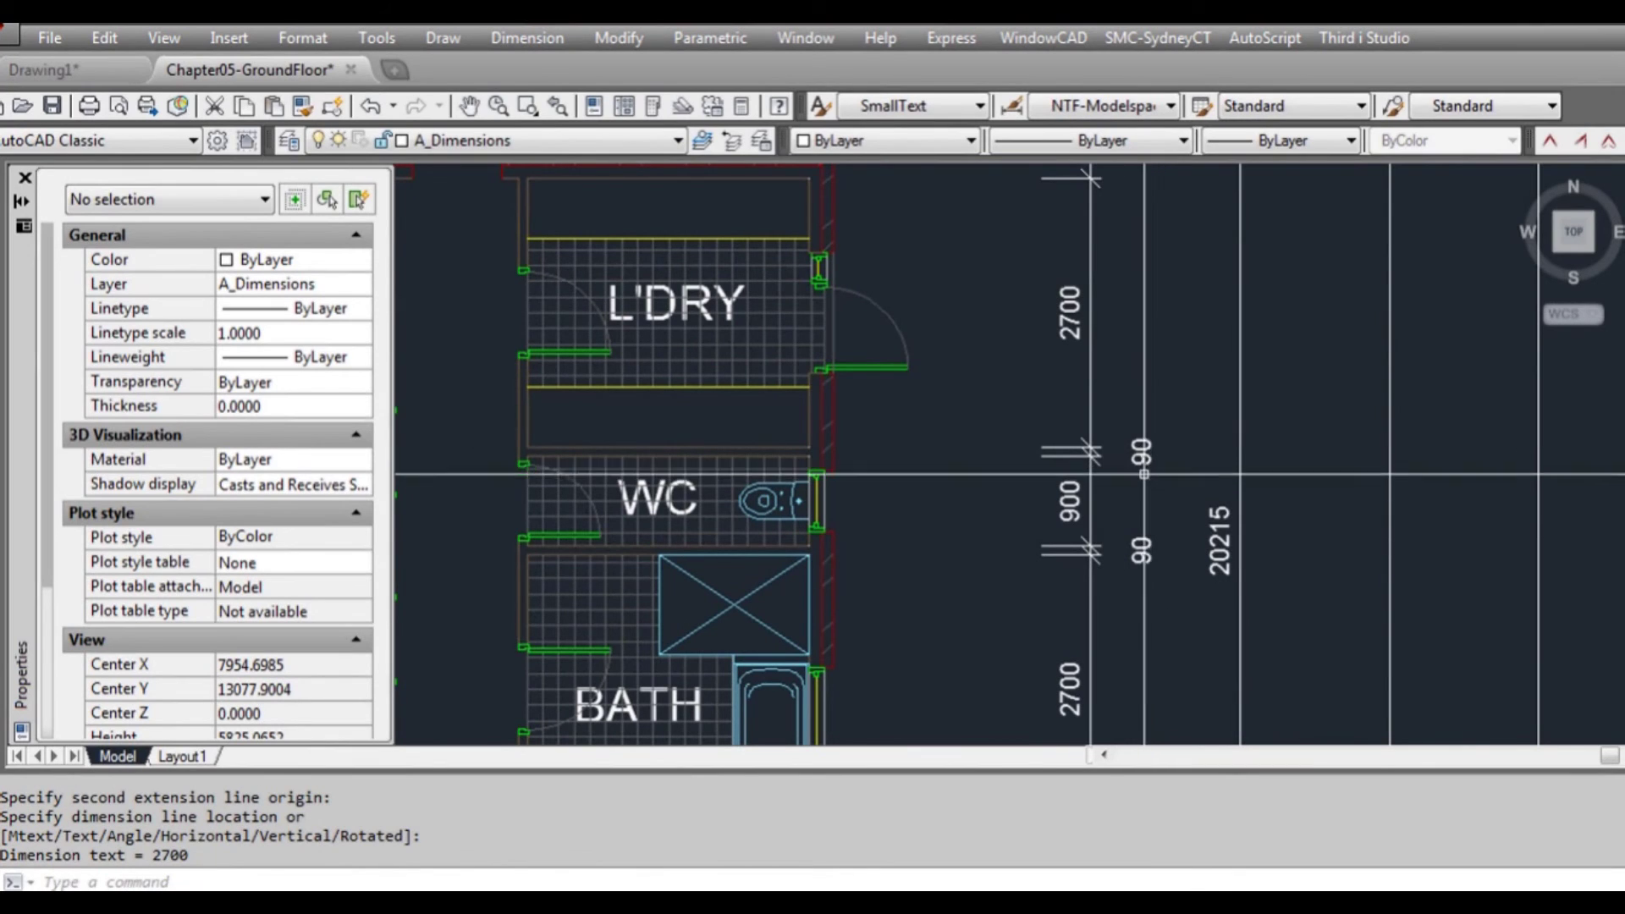
- Dimension the thickness of the wall between the laundry and the garage, placing it on the first guide line
scroll(1135, 466, up, 3)
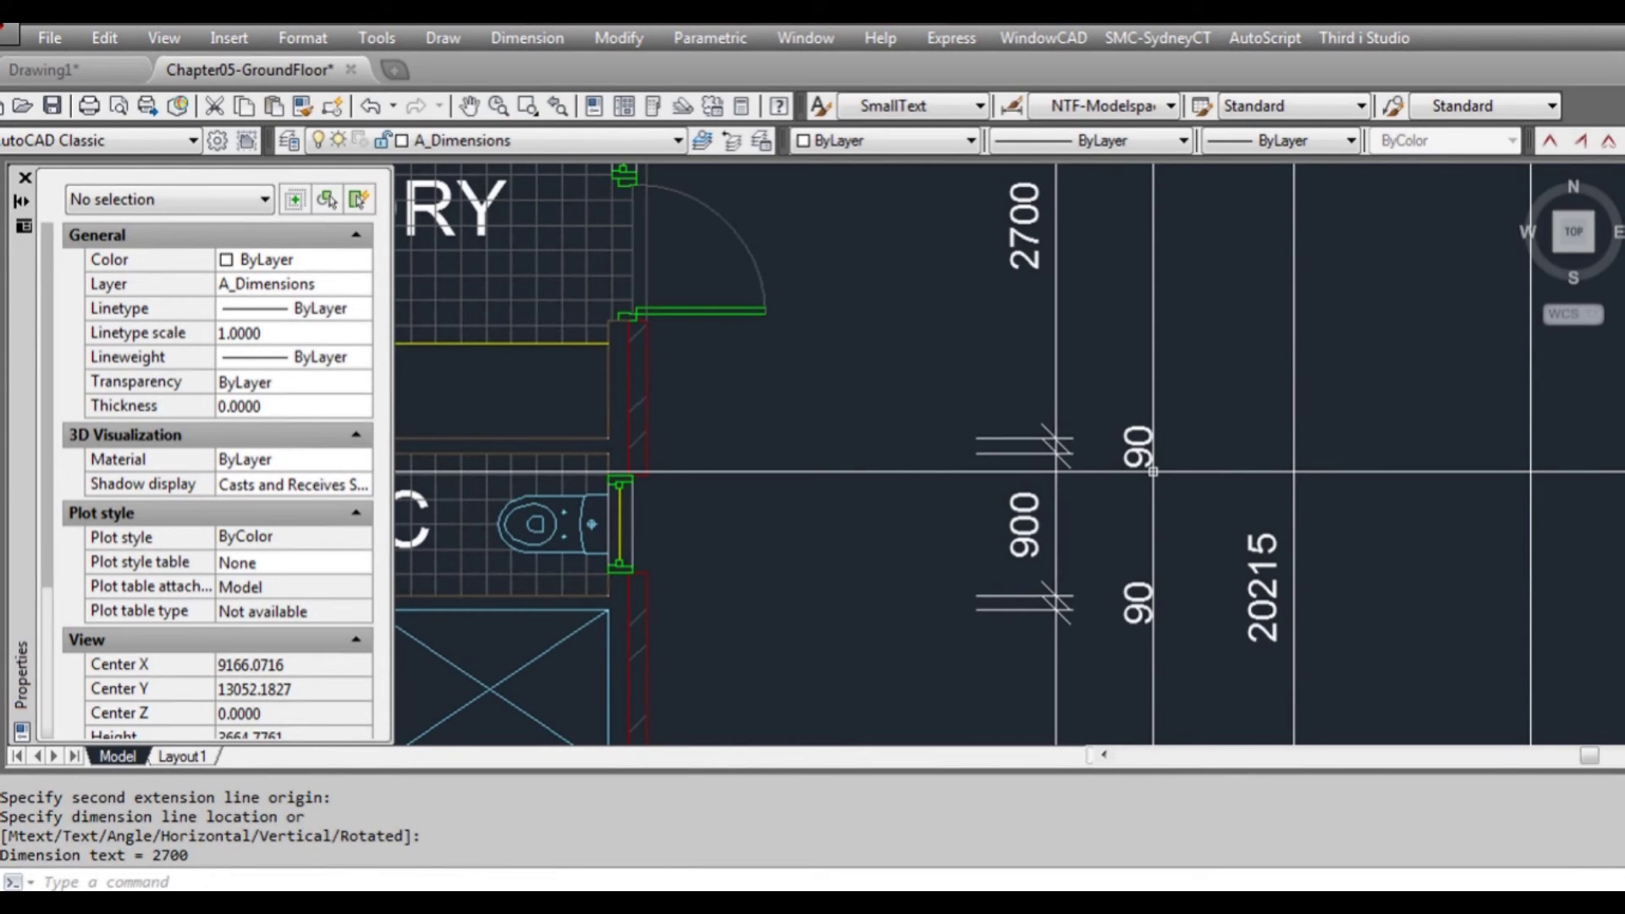
scroll(1120, 429, down, 2)
middle_drag(970, 262, 985, 422)
middle_drag(947, 341, 930, 406)
scroll(786, 416, up, 2)
key(space)
click(796, 404)
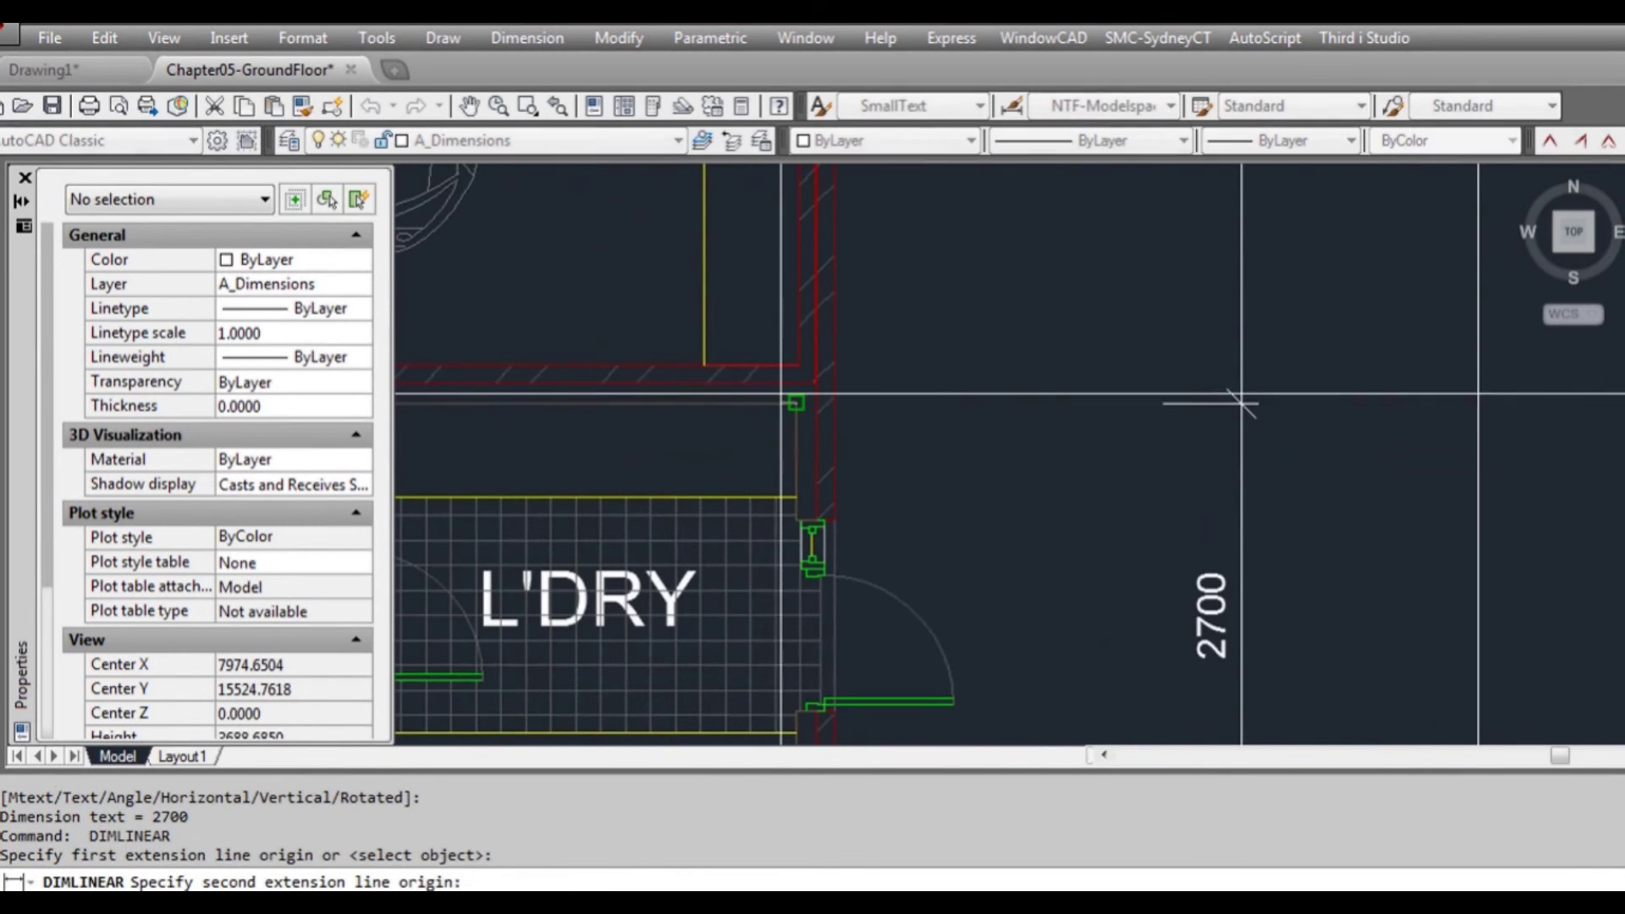
click(797, 366)
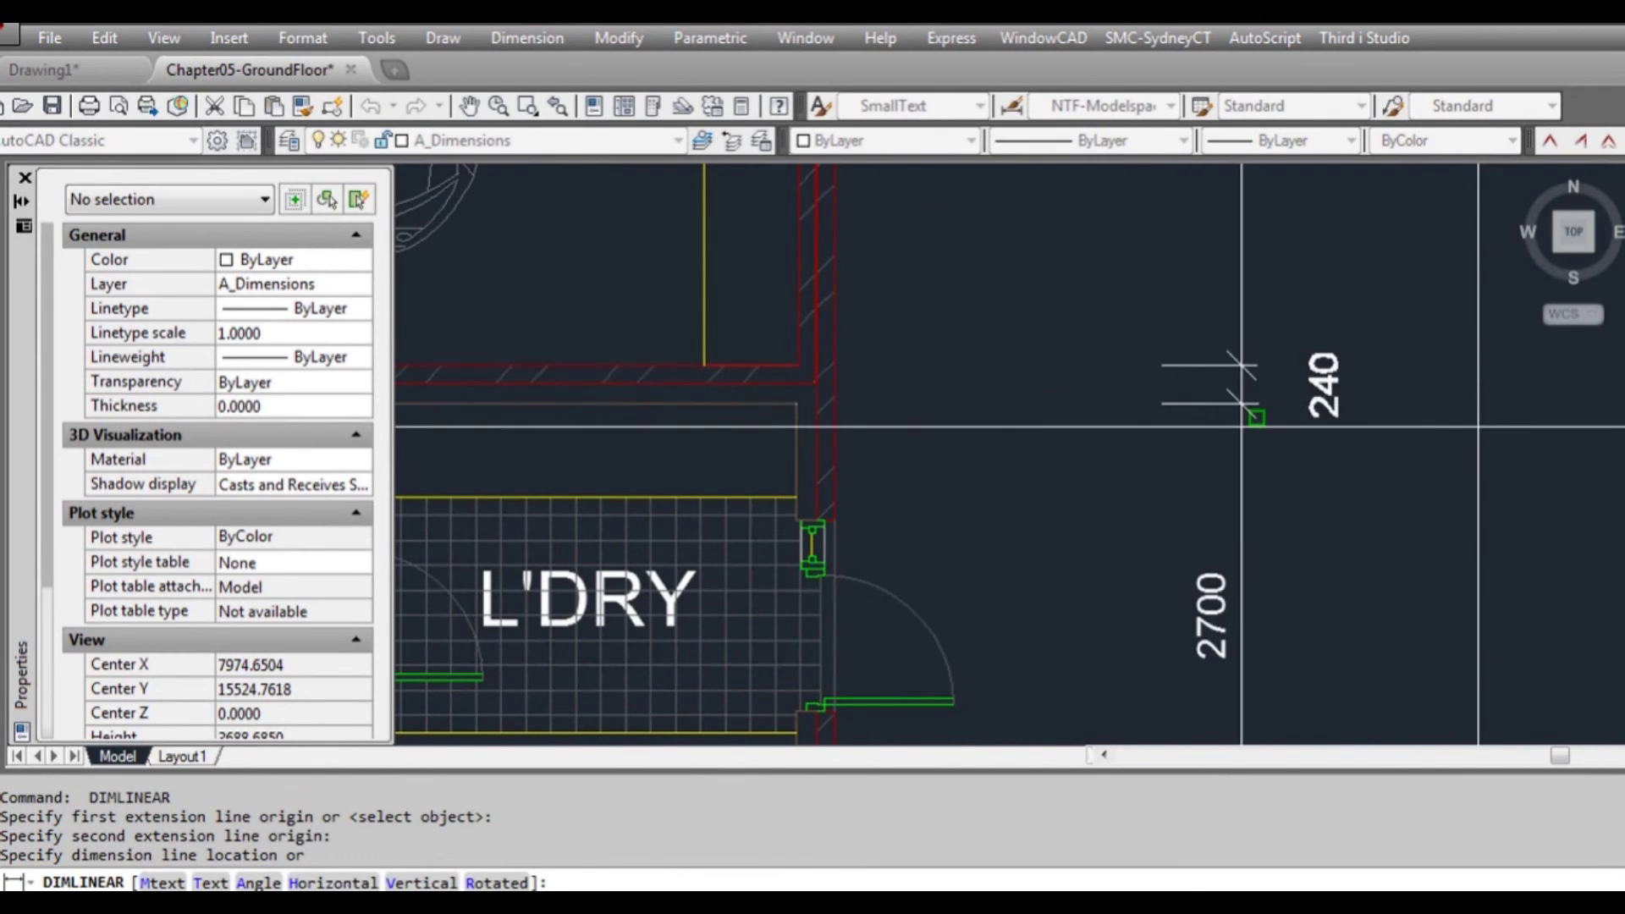
click(1241, 381)
- Dimension the garage's interior depth from its south wall to its north wall, placing it on the first guide line
scroll(1107, 461, down, 2)
middle_drag(1106, 461, 1106, 526)
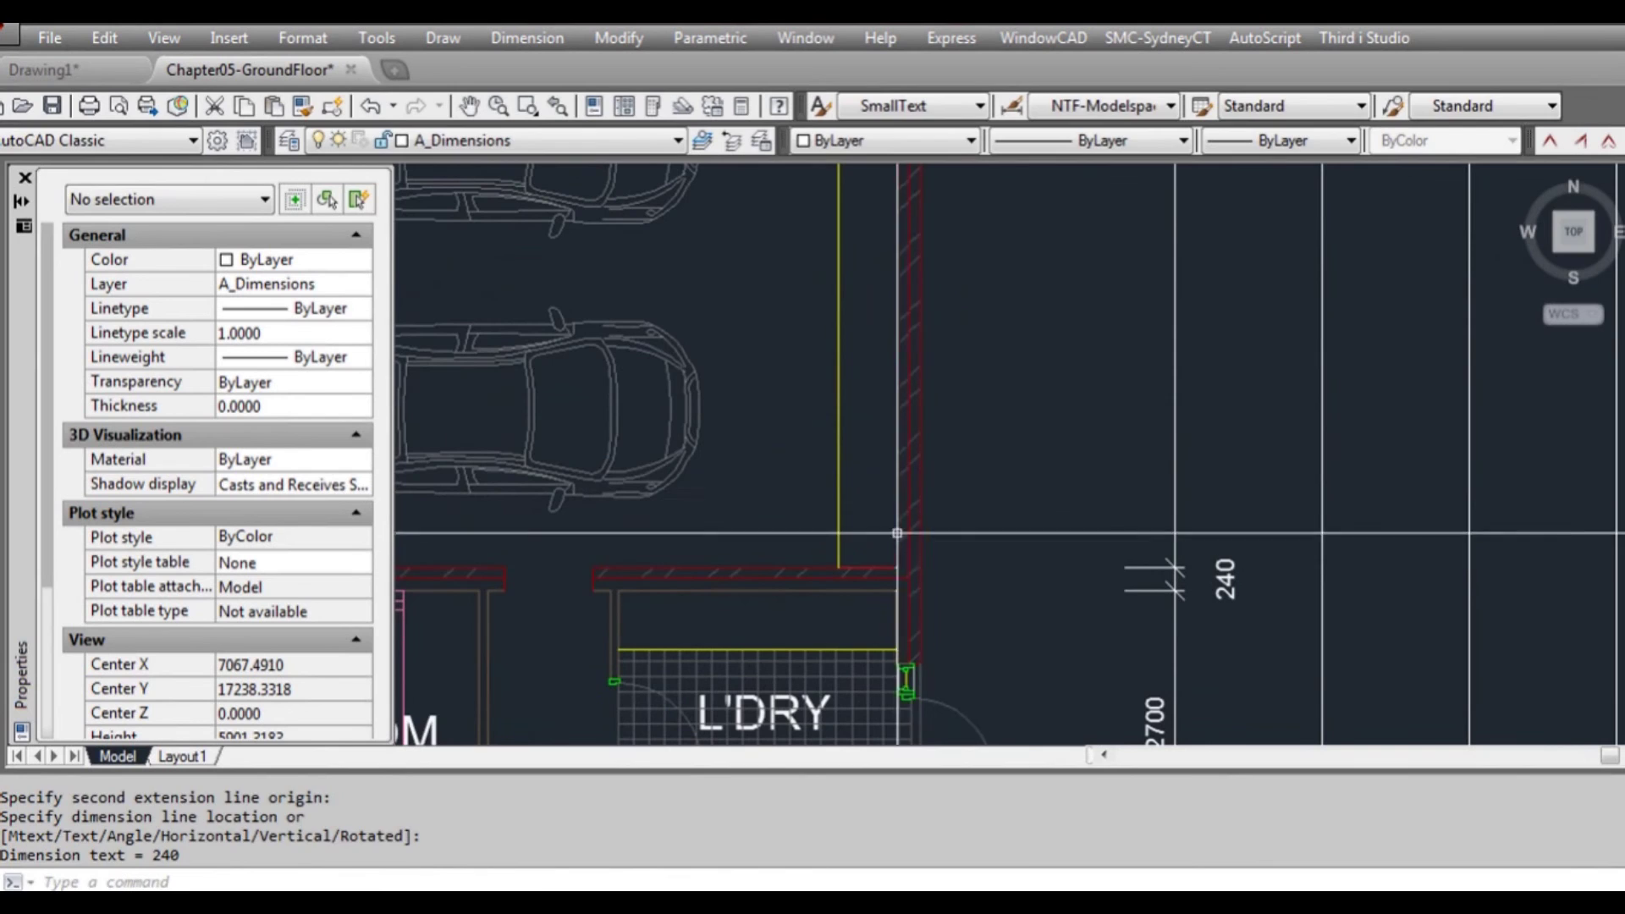
key(space)
click(897, 567)
middle_drag(890, 563, 872, 889)
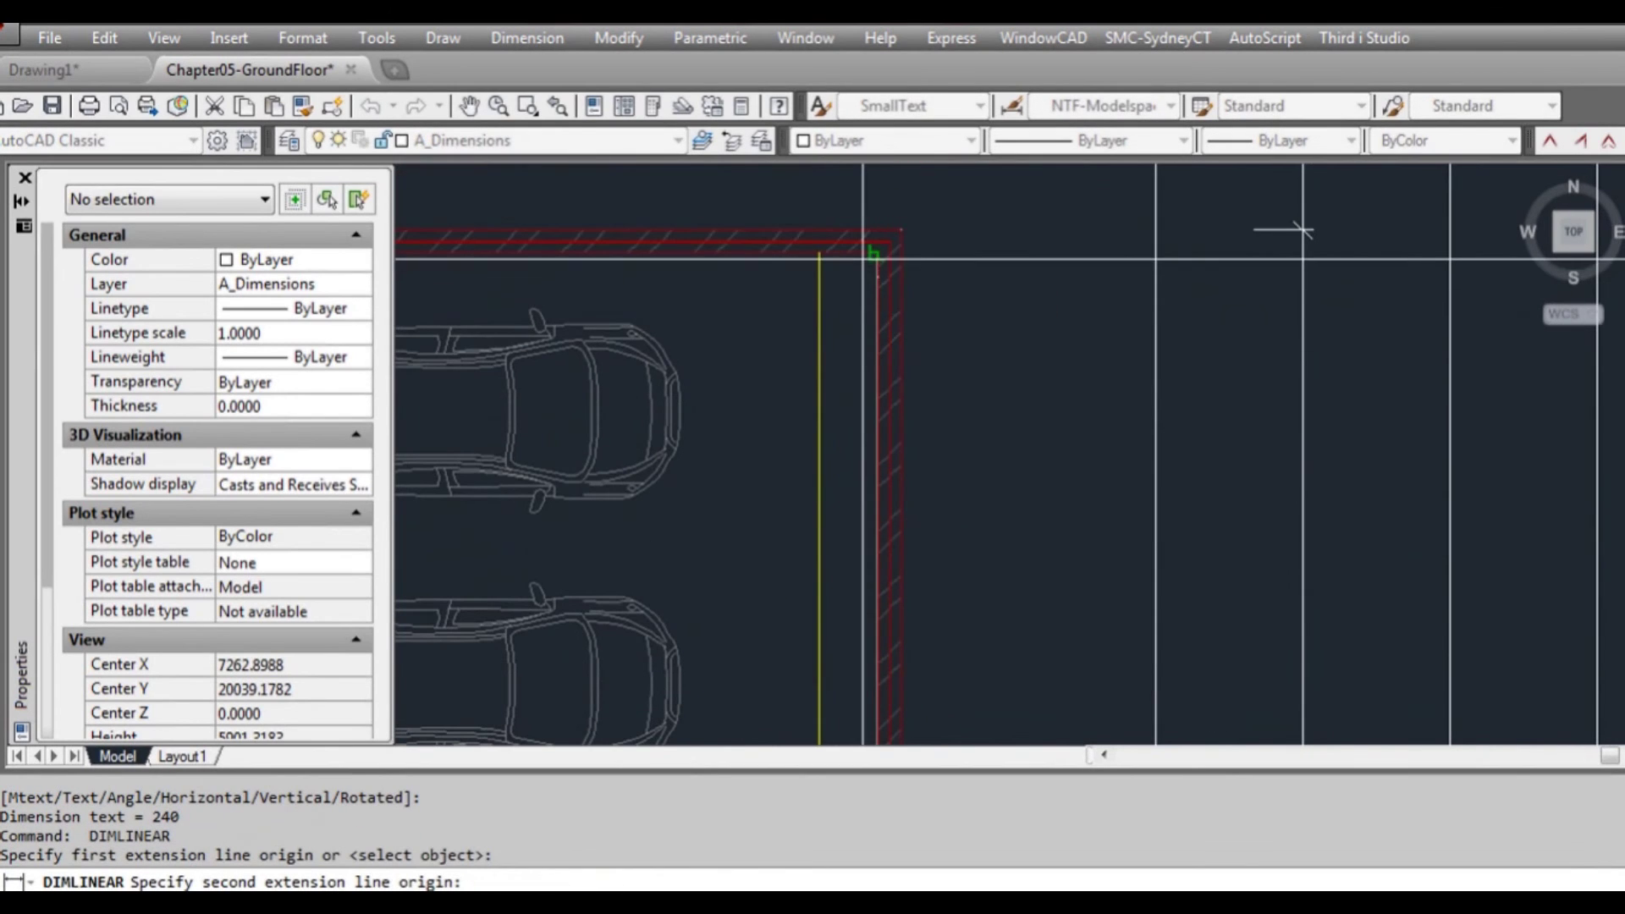
click(880, 250)
click(1157, 254)
- Dimension the thickness of the garage's north wall, placing the dimension on the first guide line
key(space)
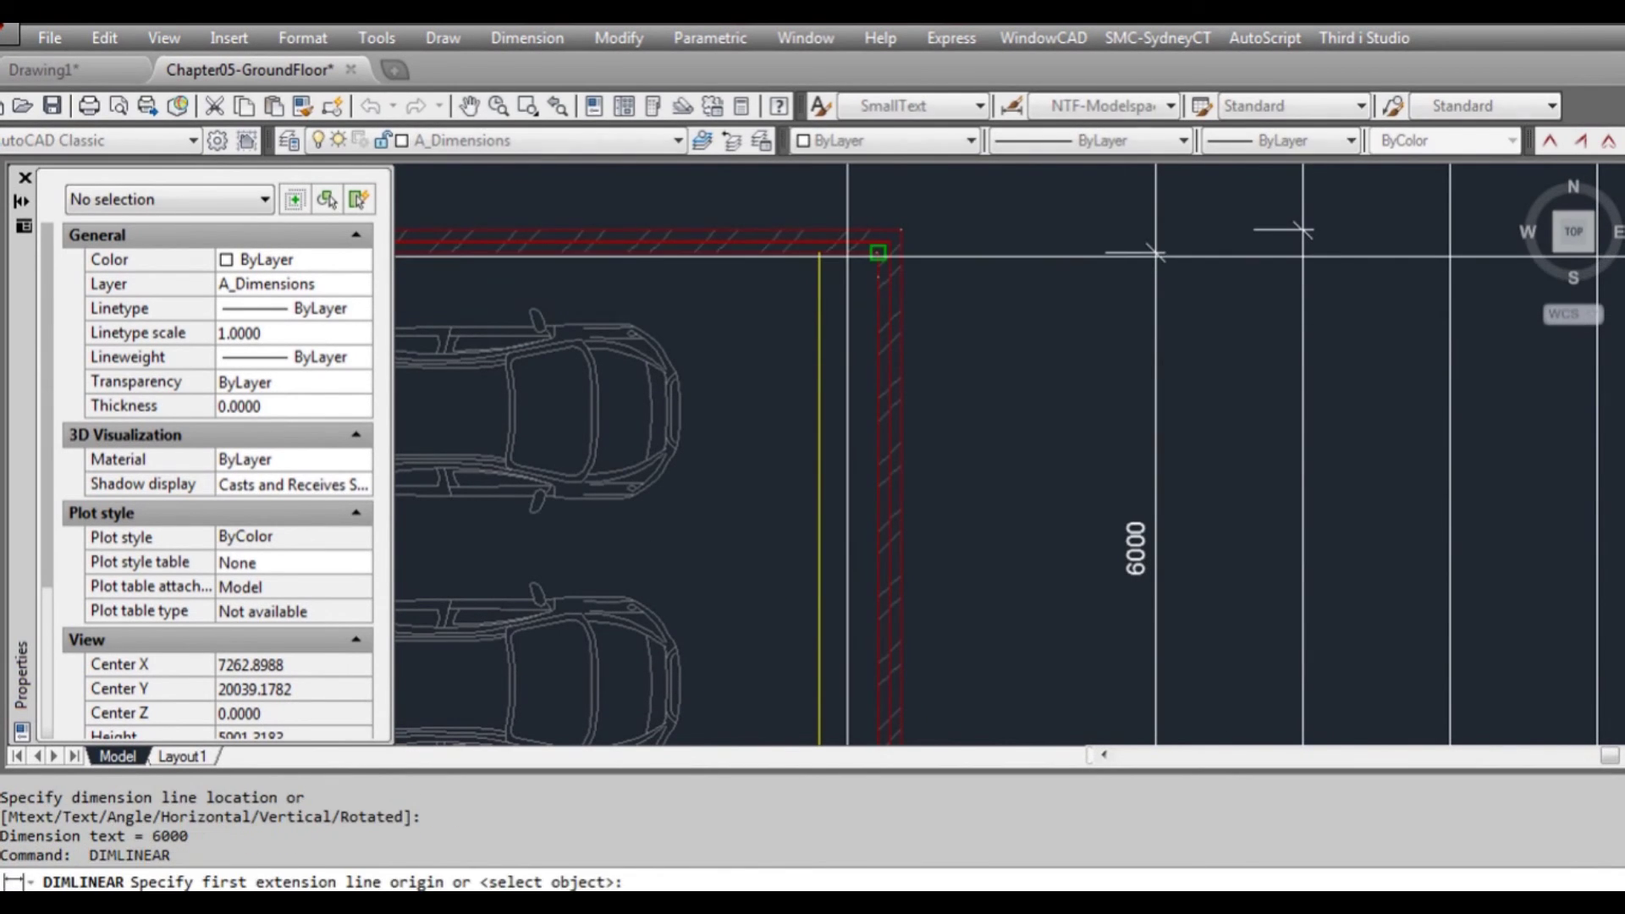
click(877, 230)
click(877, 253)
click(1099, 241)
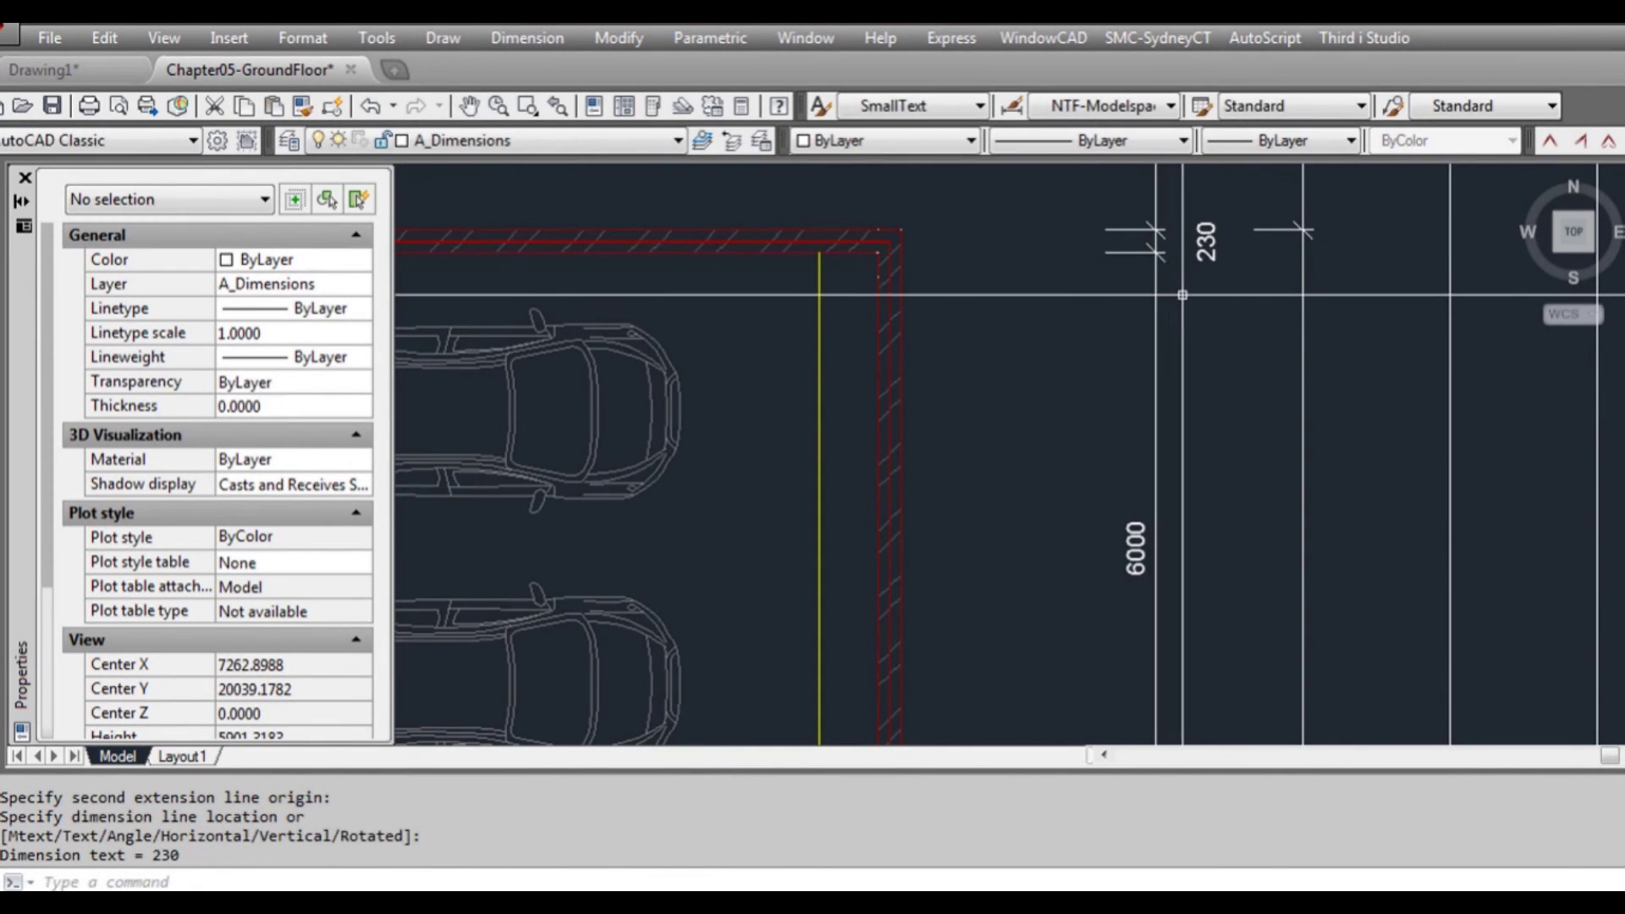
- Move all the east side dimensions together with their two guide lines one guide spacing farther east, leaving room beside the house
scroll(1250, 481, down, 4)
middle_drag(1251, 482, 1130, 212)
scroll(1125, 367, up, 2)
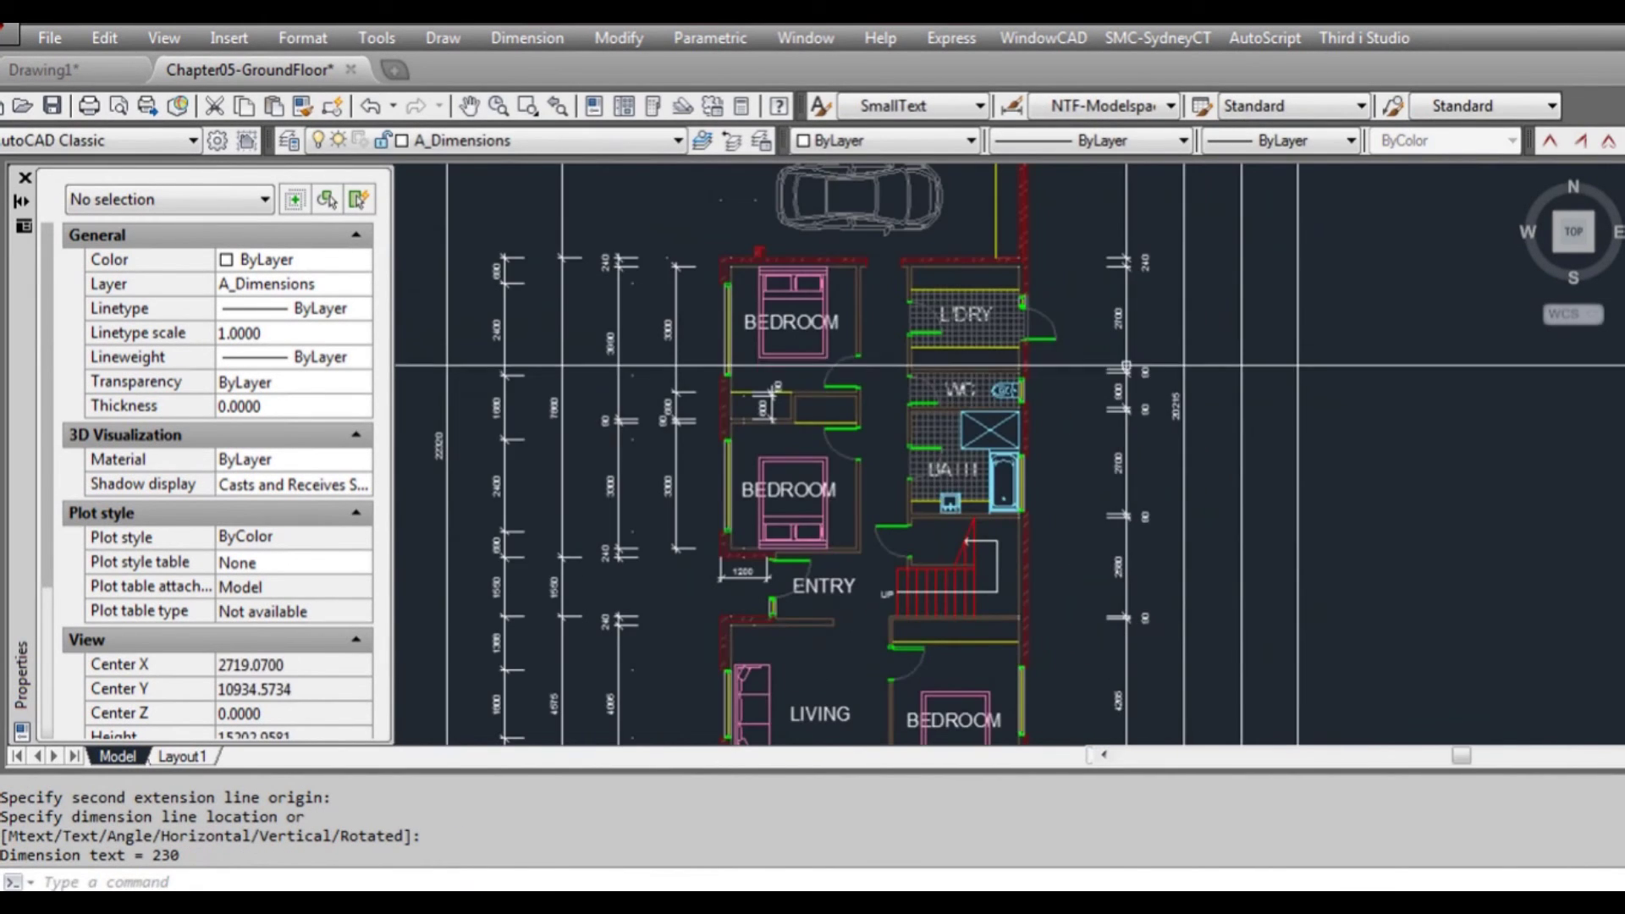
scroll(1035, 307, up, 2)
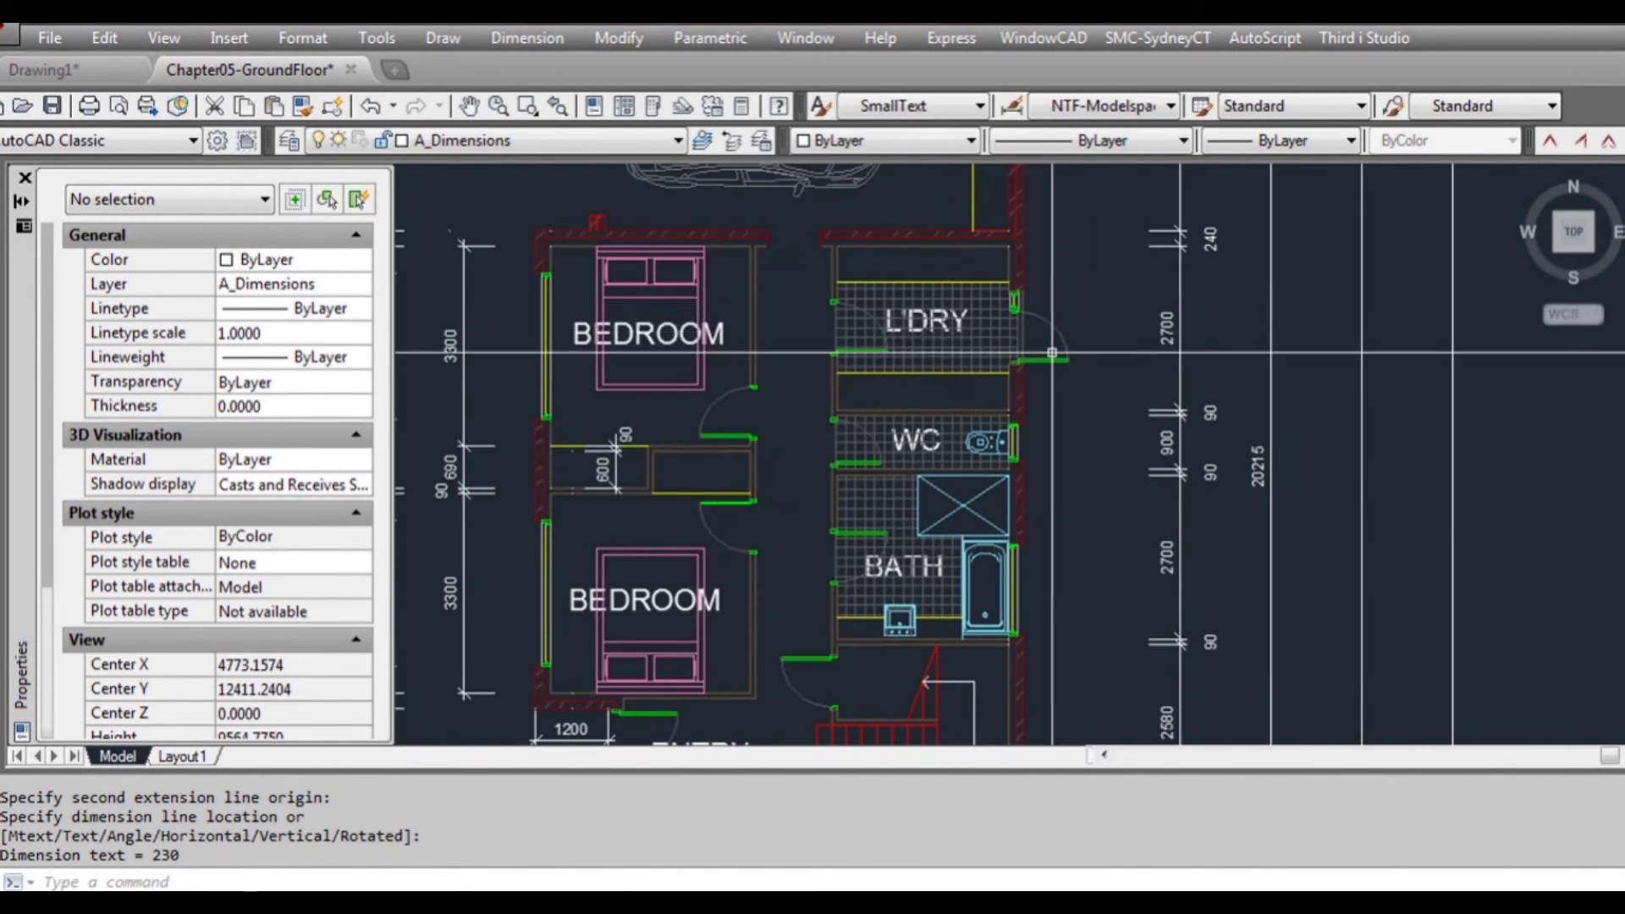
scroll(1185, 373, down, 2)
scroll(1211, 393, down, 4)
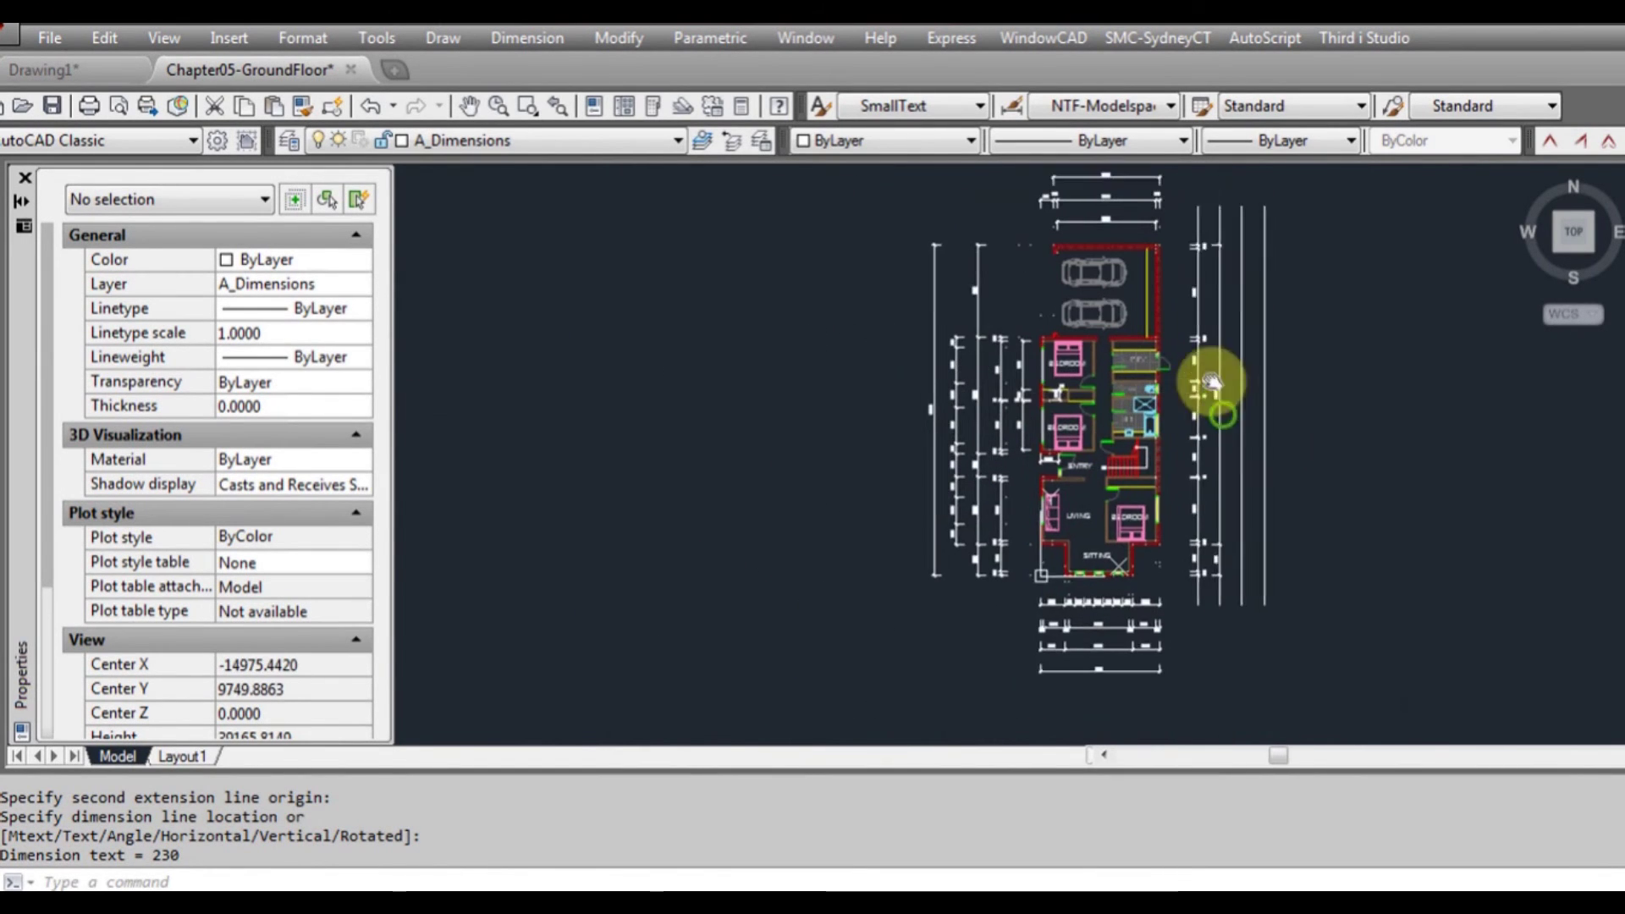
middle_drag(1215, 381, 1225, 567)
click(1250, 552)
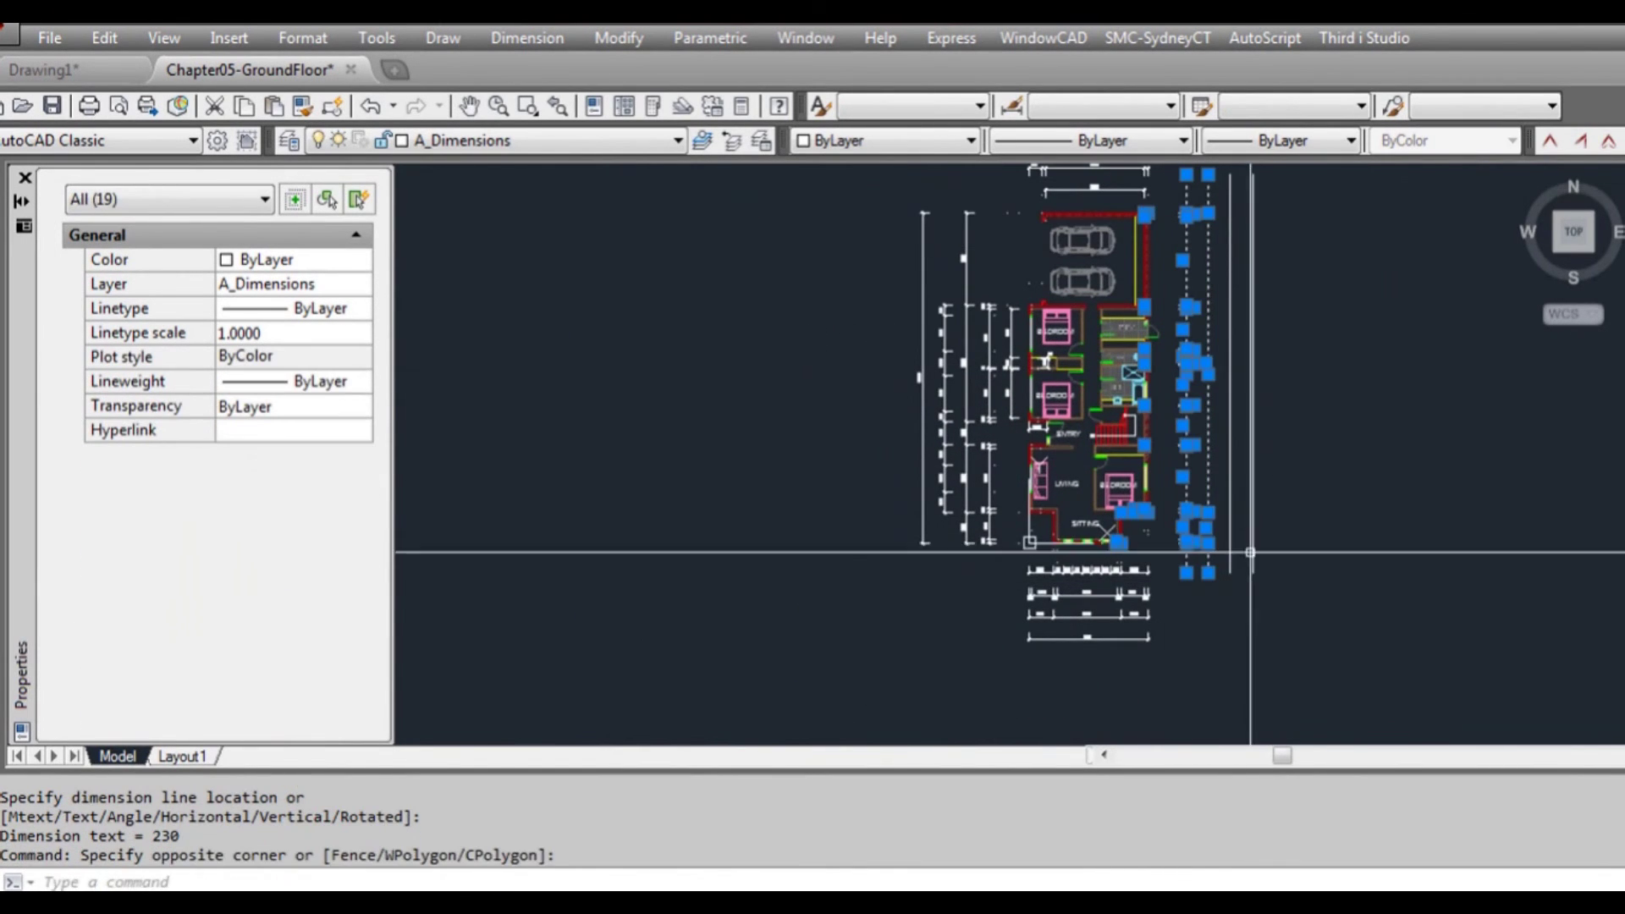
click(1208, 573)
key(space)
click(1210, 569)
scroll(1206, 563, up, 3)
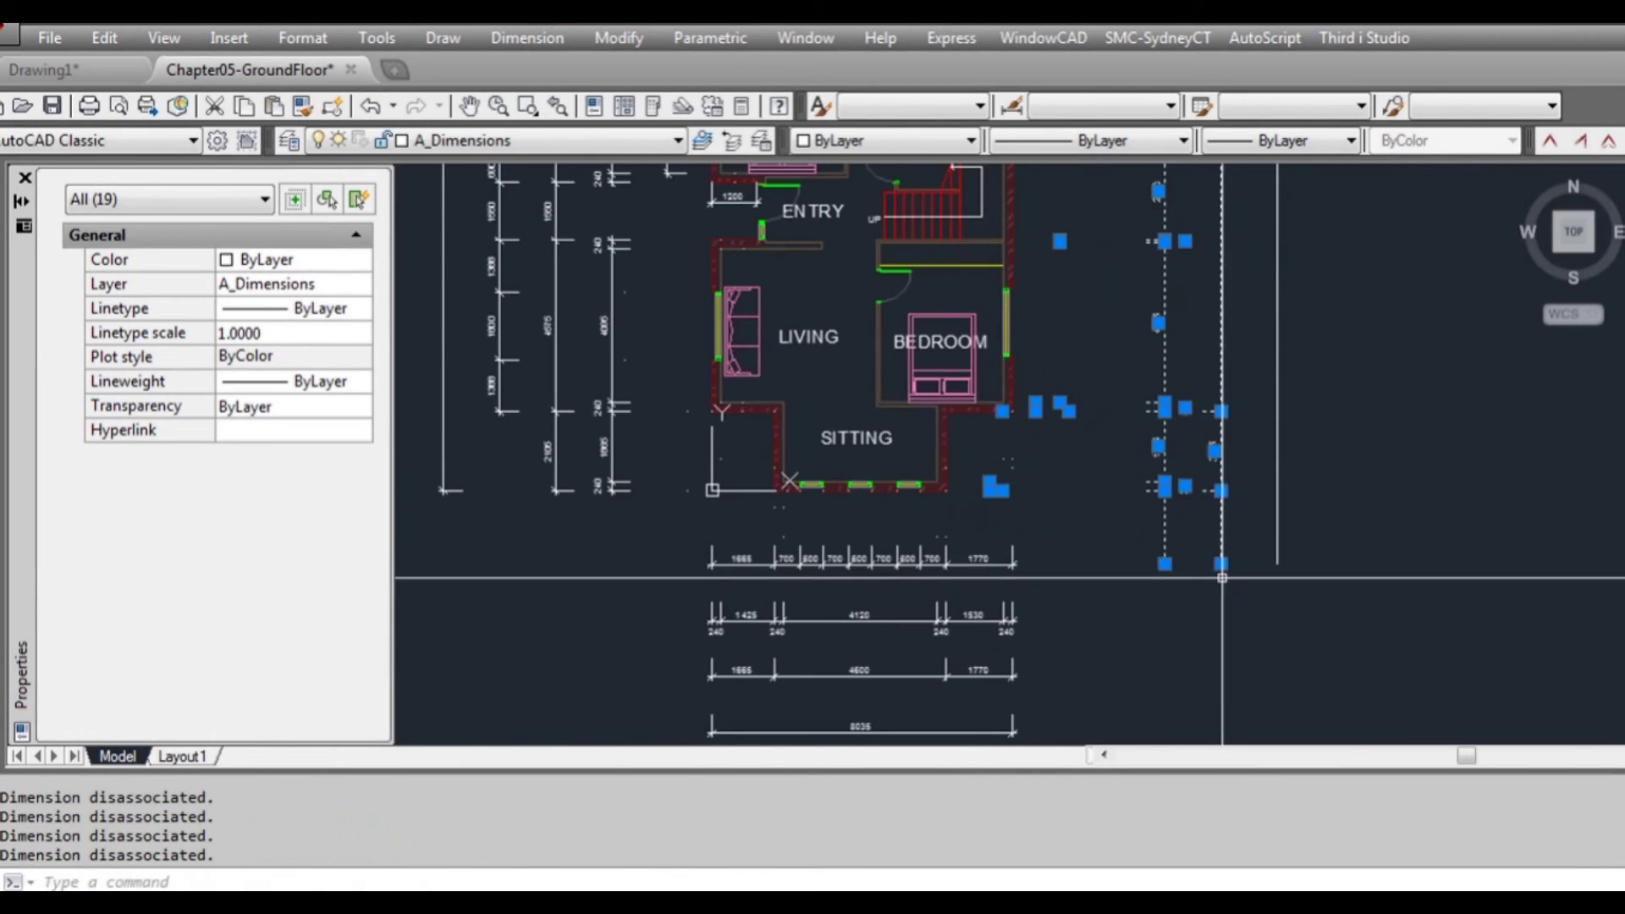
key(Escape)
- Move the guide line running through the inner east dimension row 1500 mm west, toward the house
click(1166, 546)
click(1165, 564)
key(space)
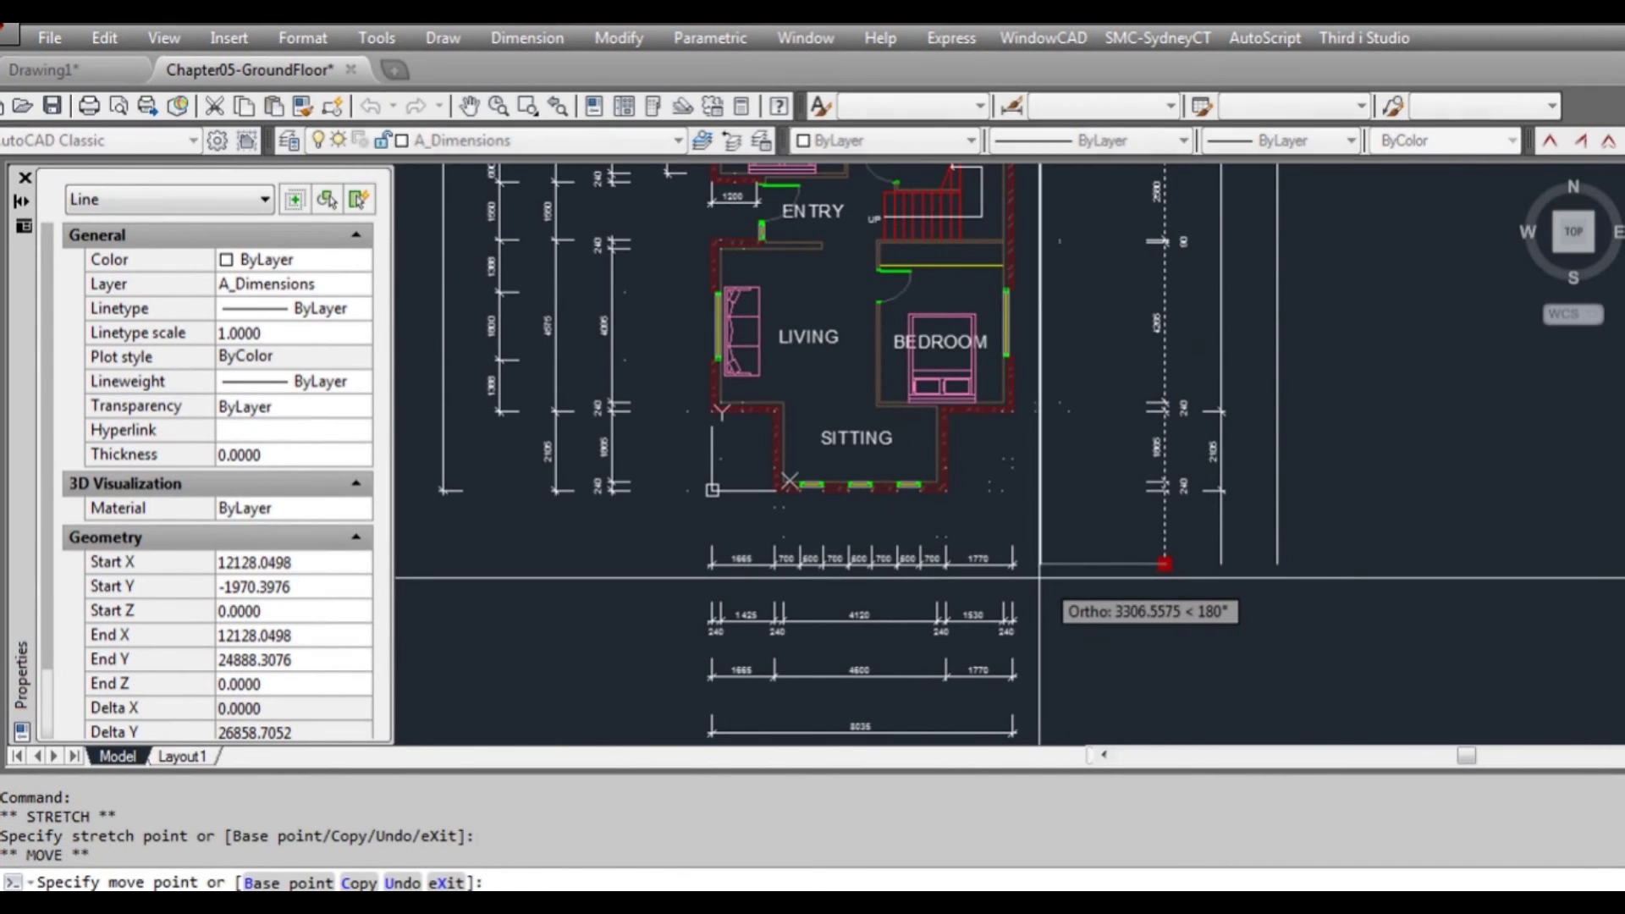
text(1500)
key(Return)
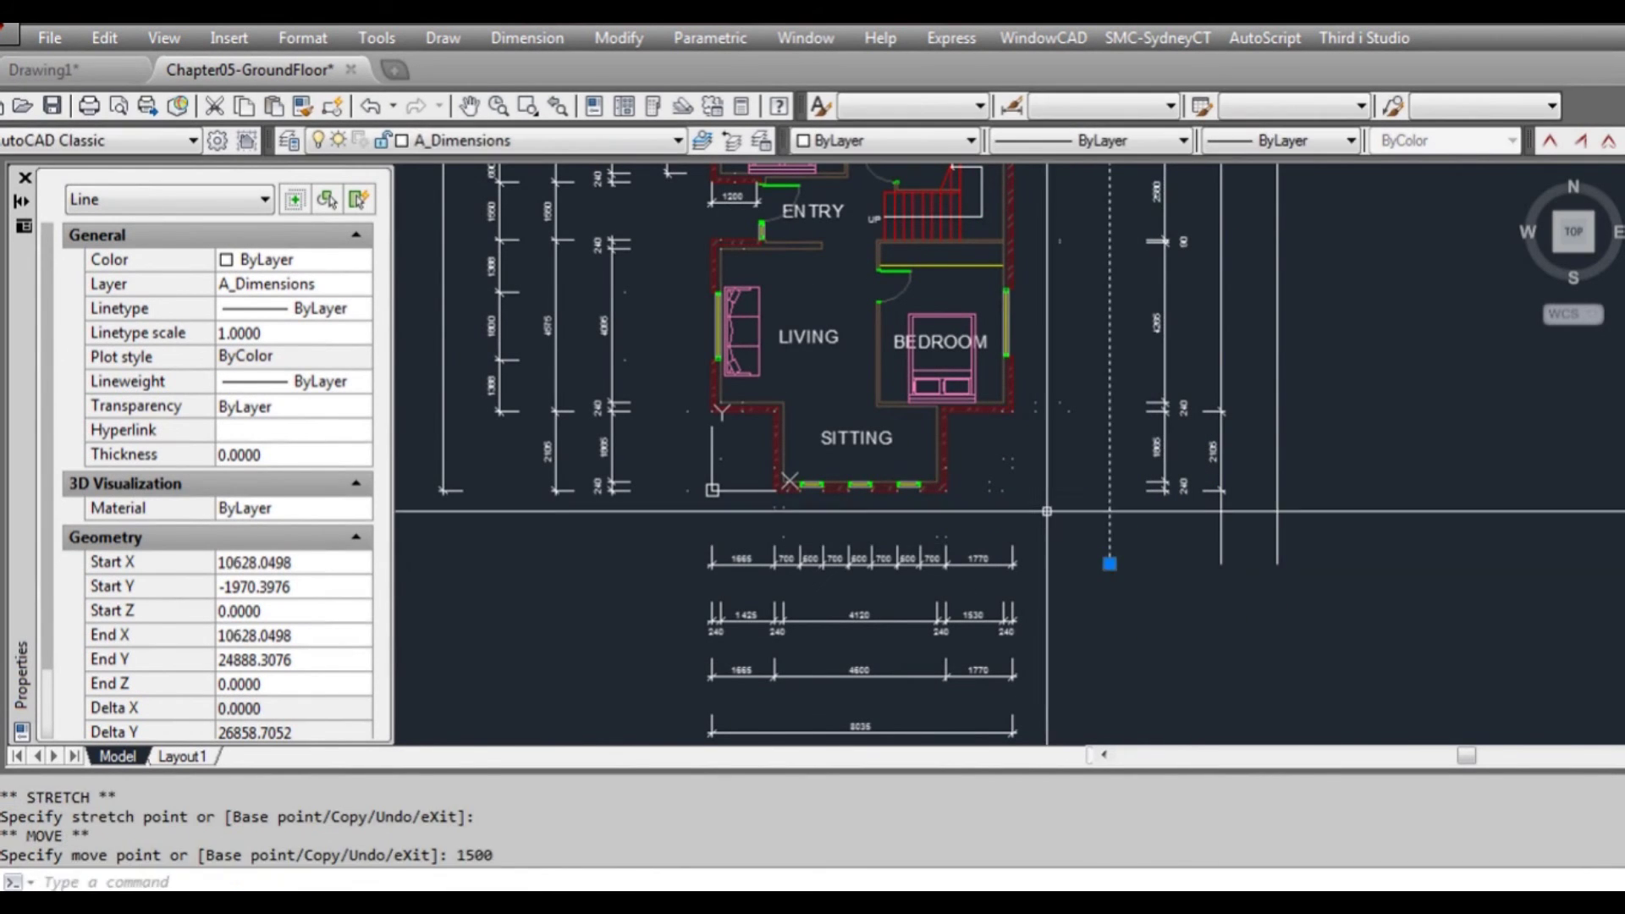
key(Escape)
middle_drag(1051, 428, 1001, 513)
text(d)
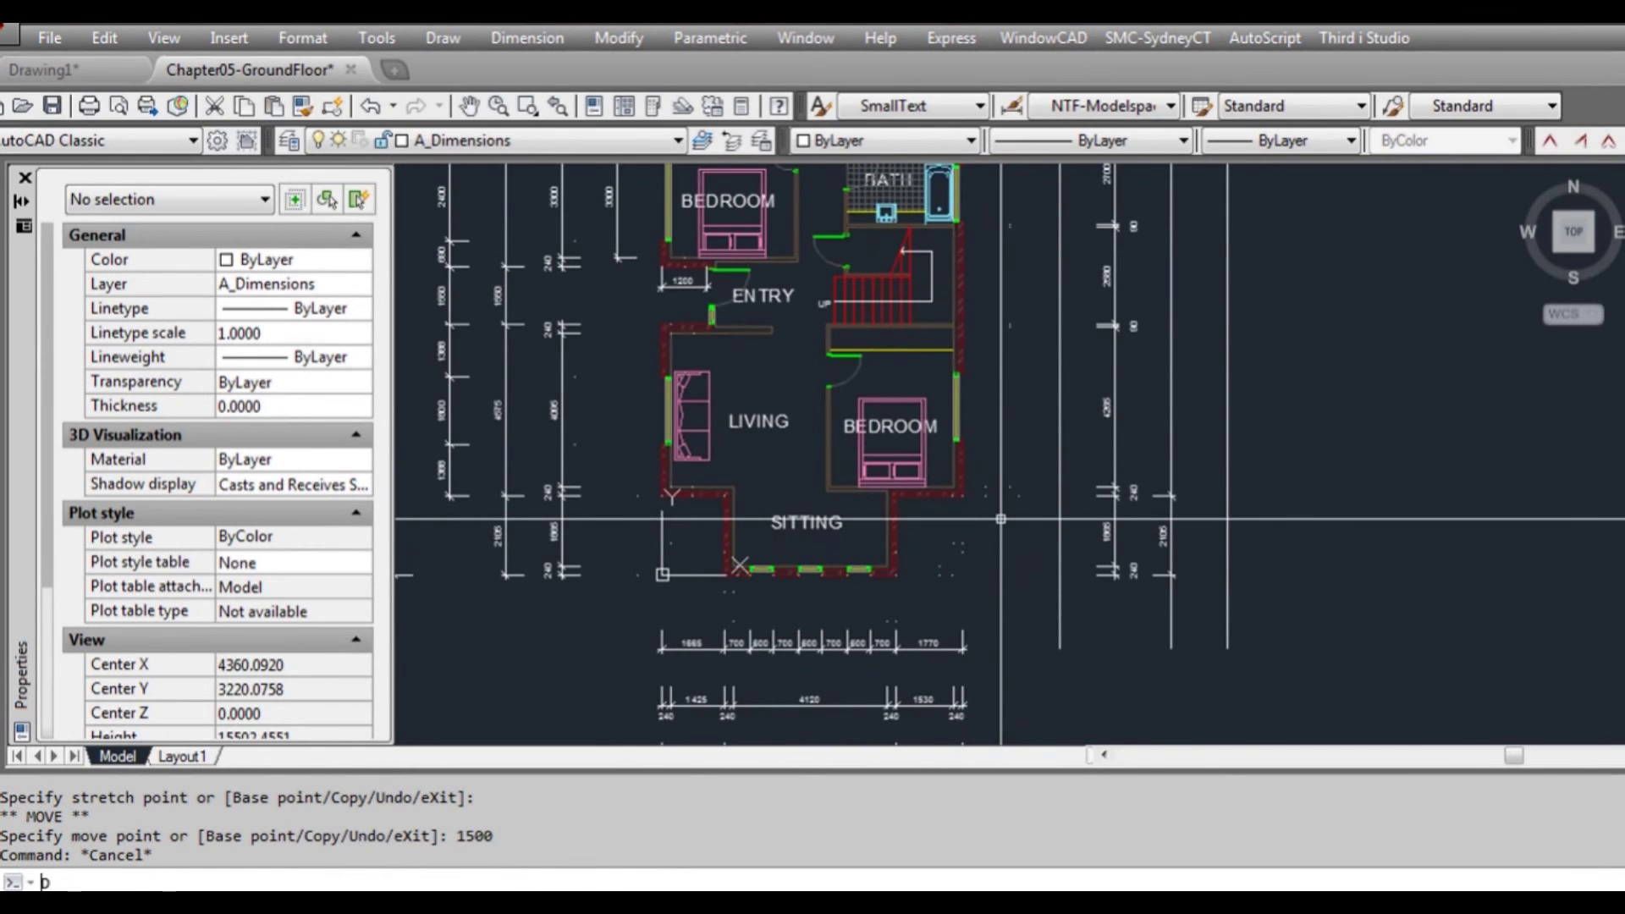
text(d)
key(space)
scroll(994, 471, up, 4)
click(913, 534)
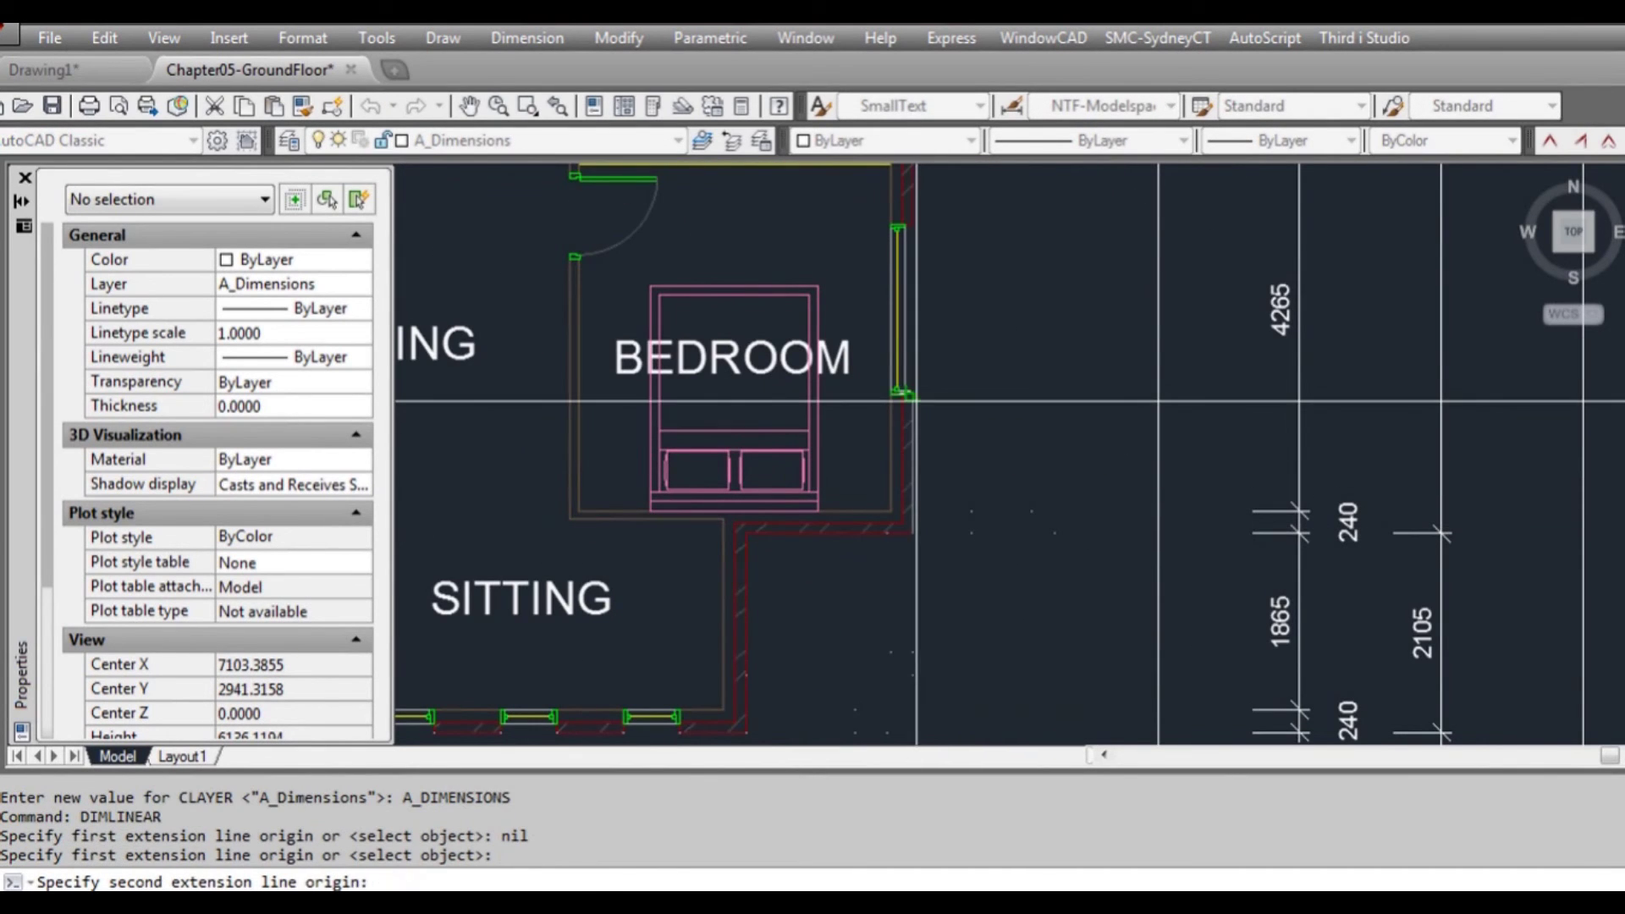
click(913, 393)
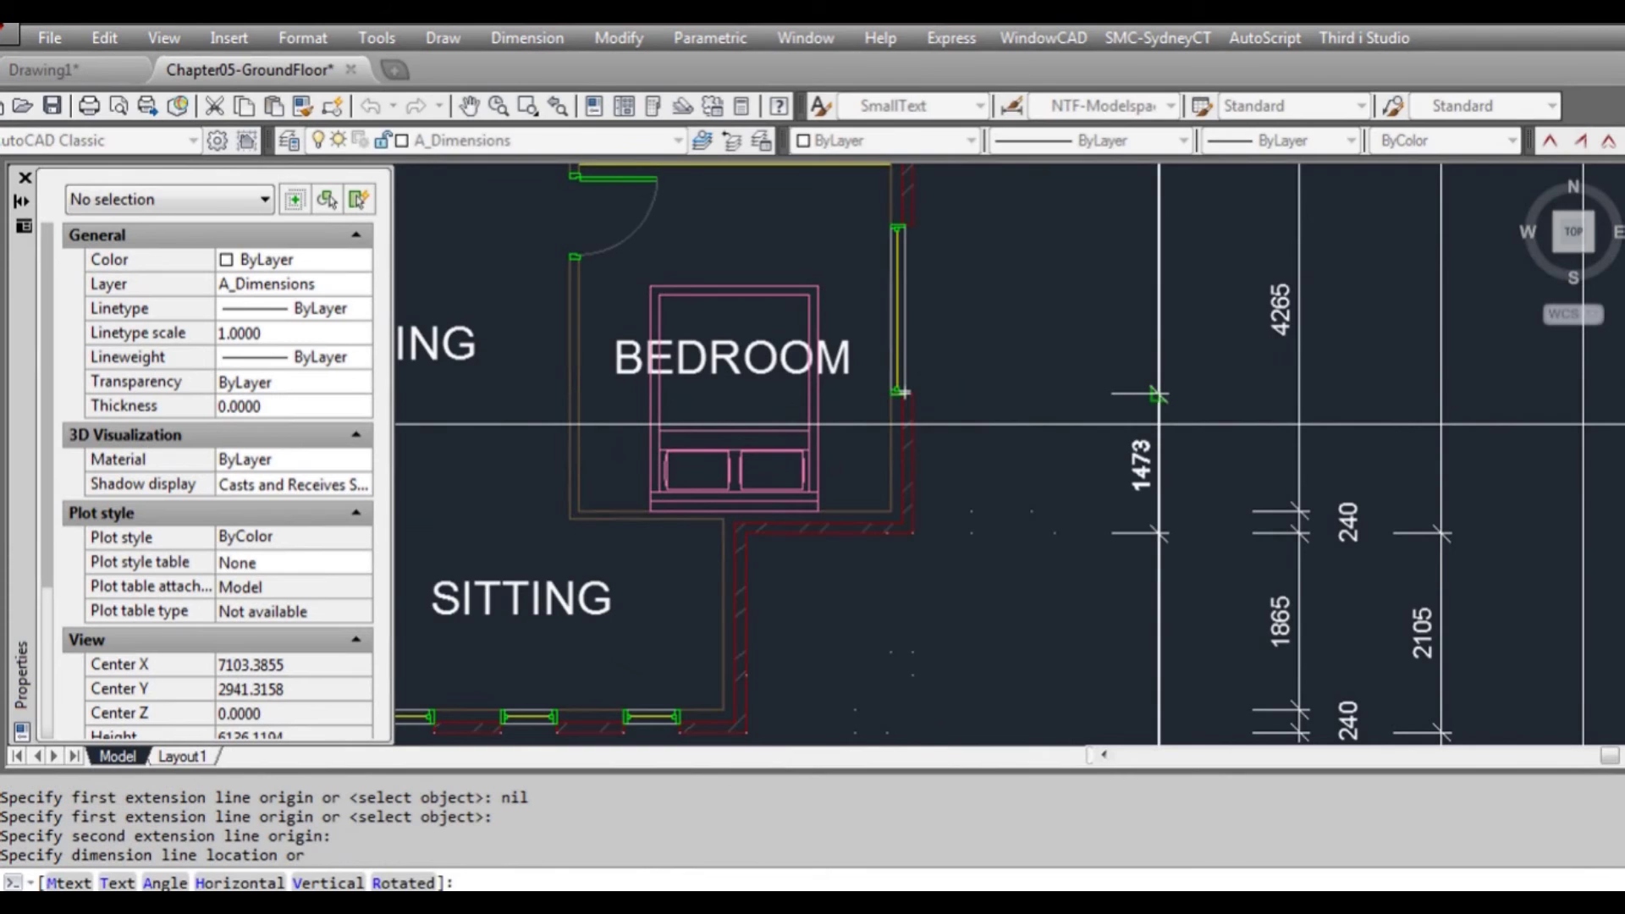
key(Escape)
- Dimension the east wall from the front bedroom's southeast outer corner to its window's south side, placing it on the relocated guide line
scroll(919, 533, up, 4)
text(dd)
key(space)
click(865, 540)
scroll(865, 538, down, 4)
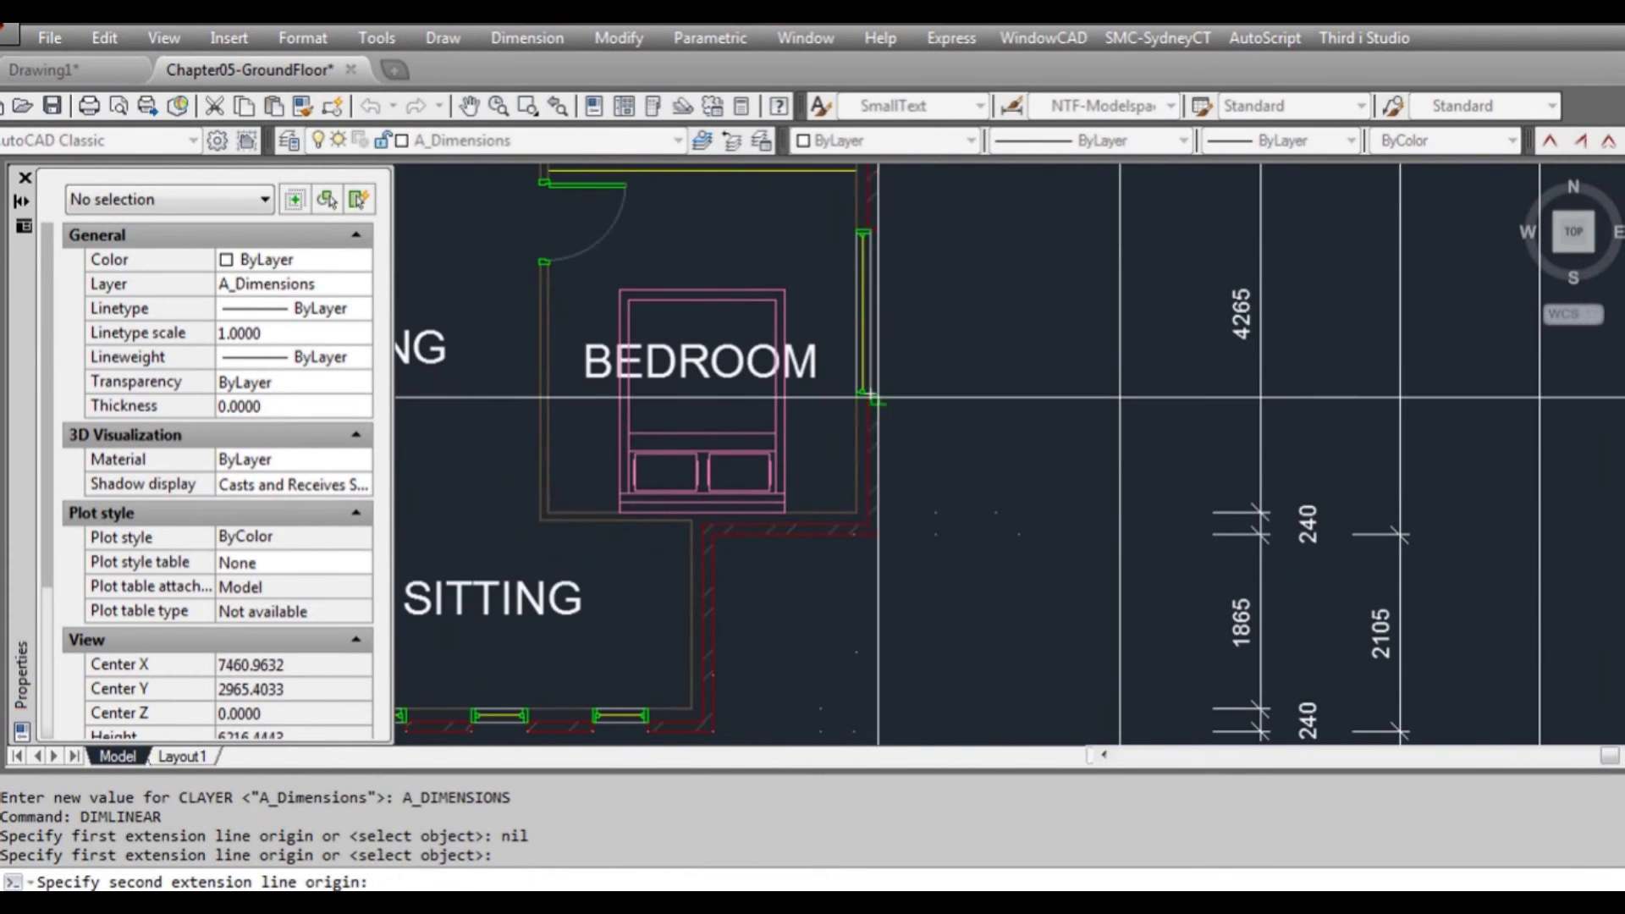
scroll(881, 389, up, 3)
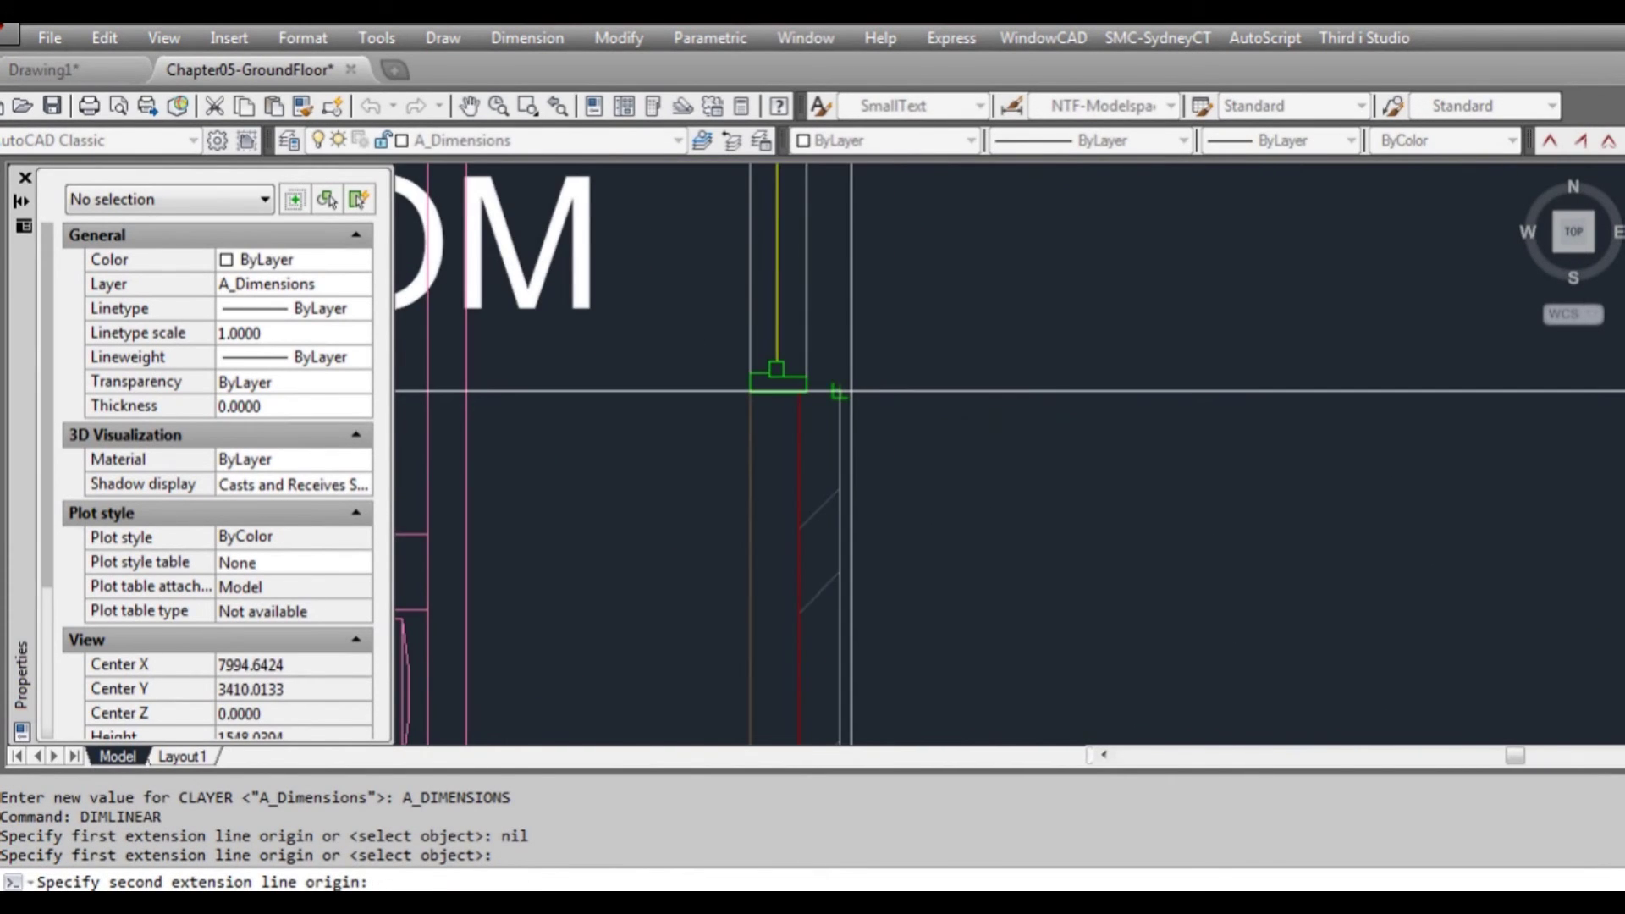
click(866, 393)
scroll(982, 415, down, 2)
click(1225, 436)
- Dimension the front bedroom's east window opening, placing the dimension on the same guide line
middle_drag(861, 375, 856, 480)
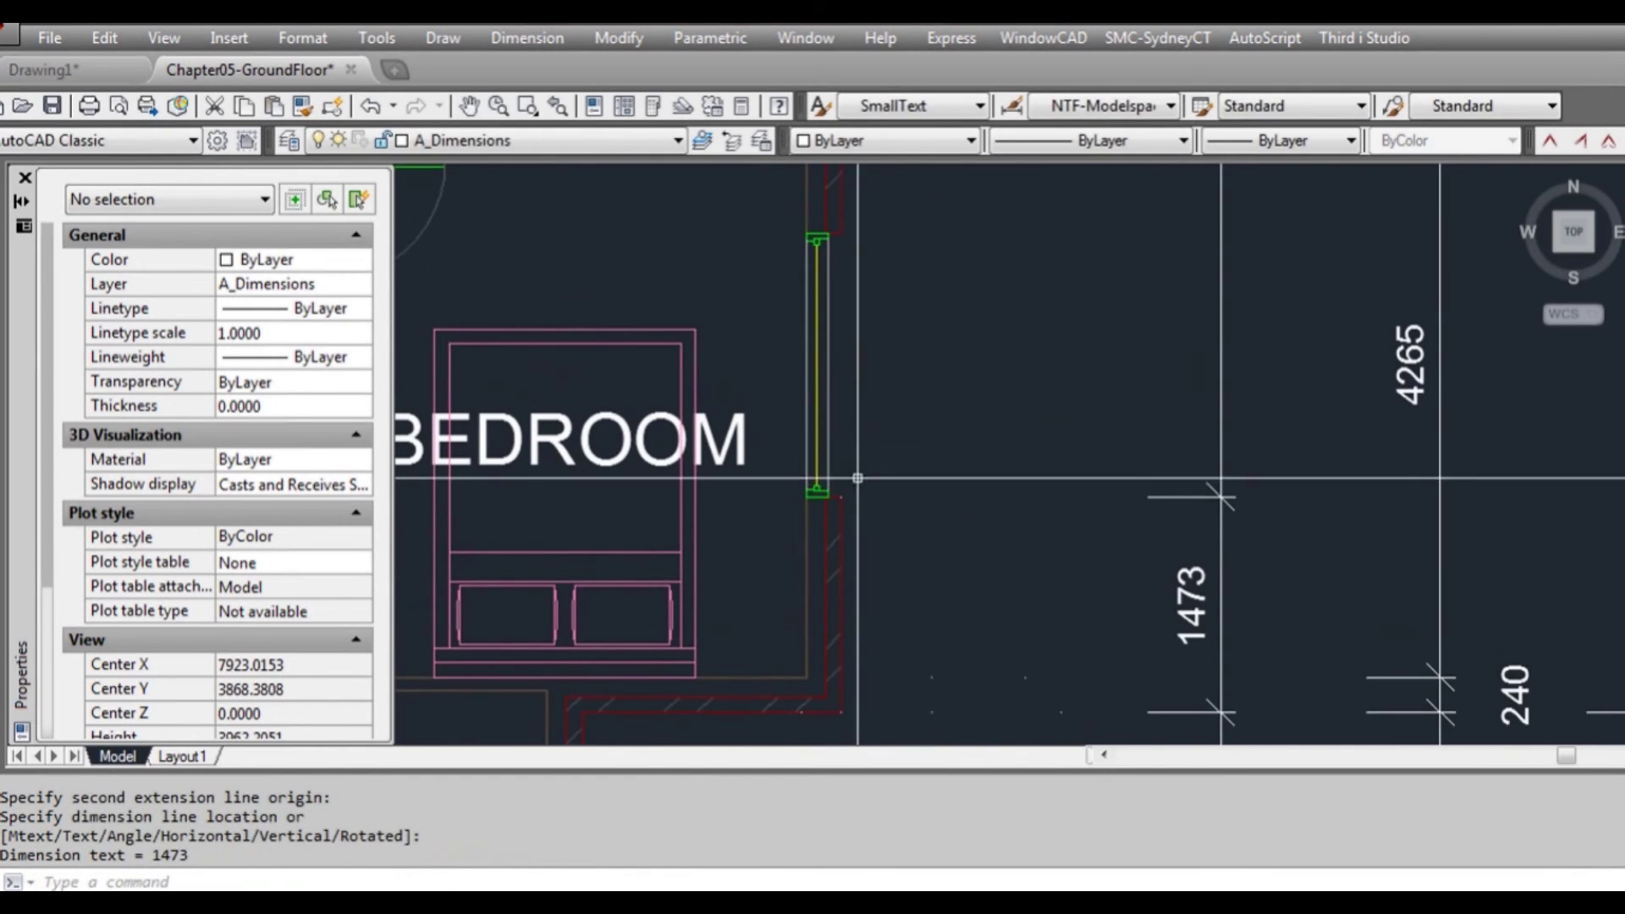
text(dd)
key(space)
click(850, 483)
click(828, 235)
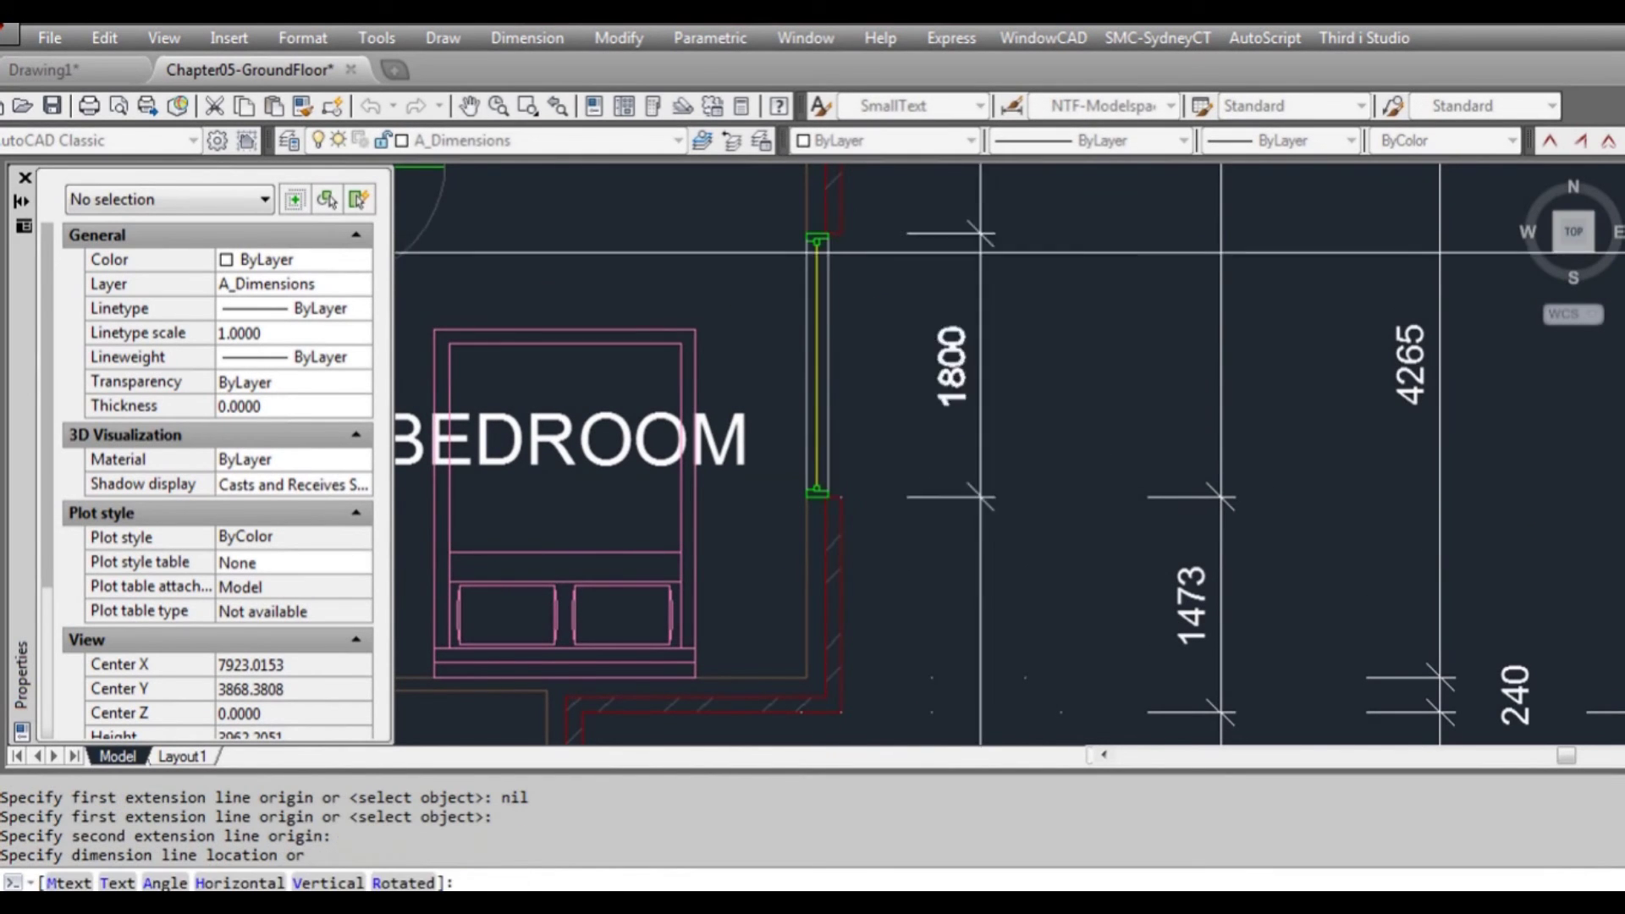
click(1221, 364)
- Dimension the east wall between the front bedroom window and the bath window, placing it on the same guide line
scroll(1069, 361, down, 3)
middle_drag(1068, 361, 972, 633)
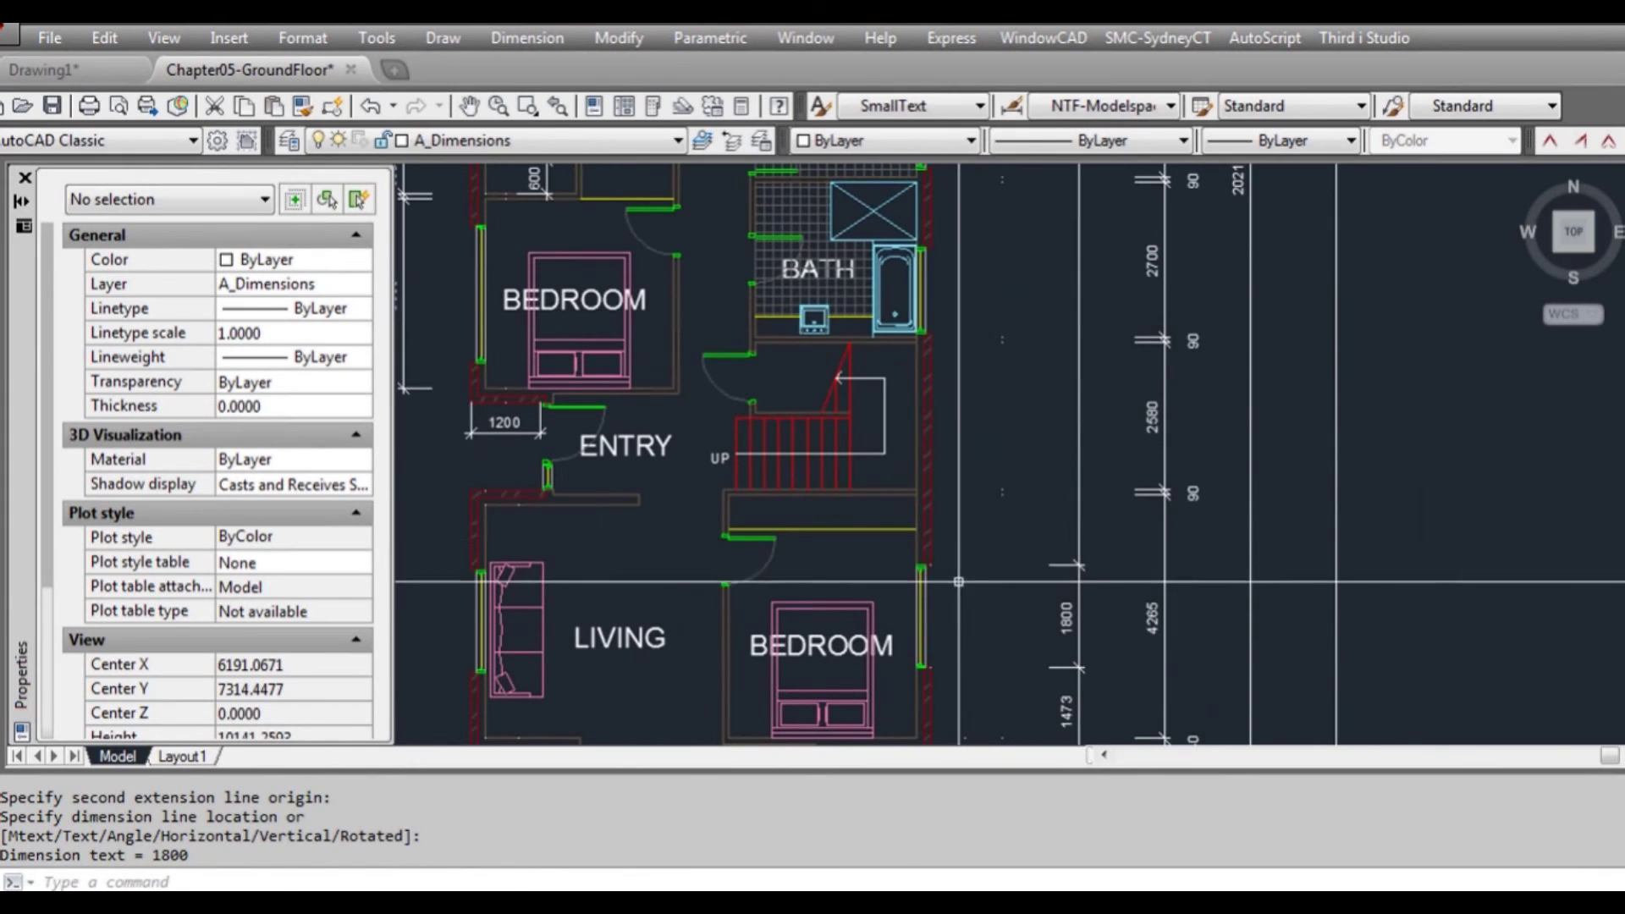
text(dd)
key(space)
click(918, 557)
scroll(930, 320, up, 2)
click(930, 320)
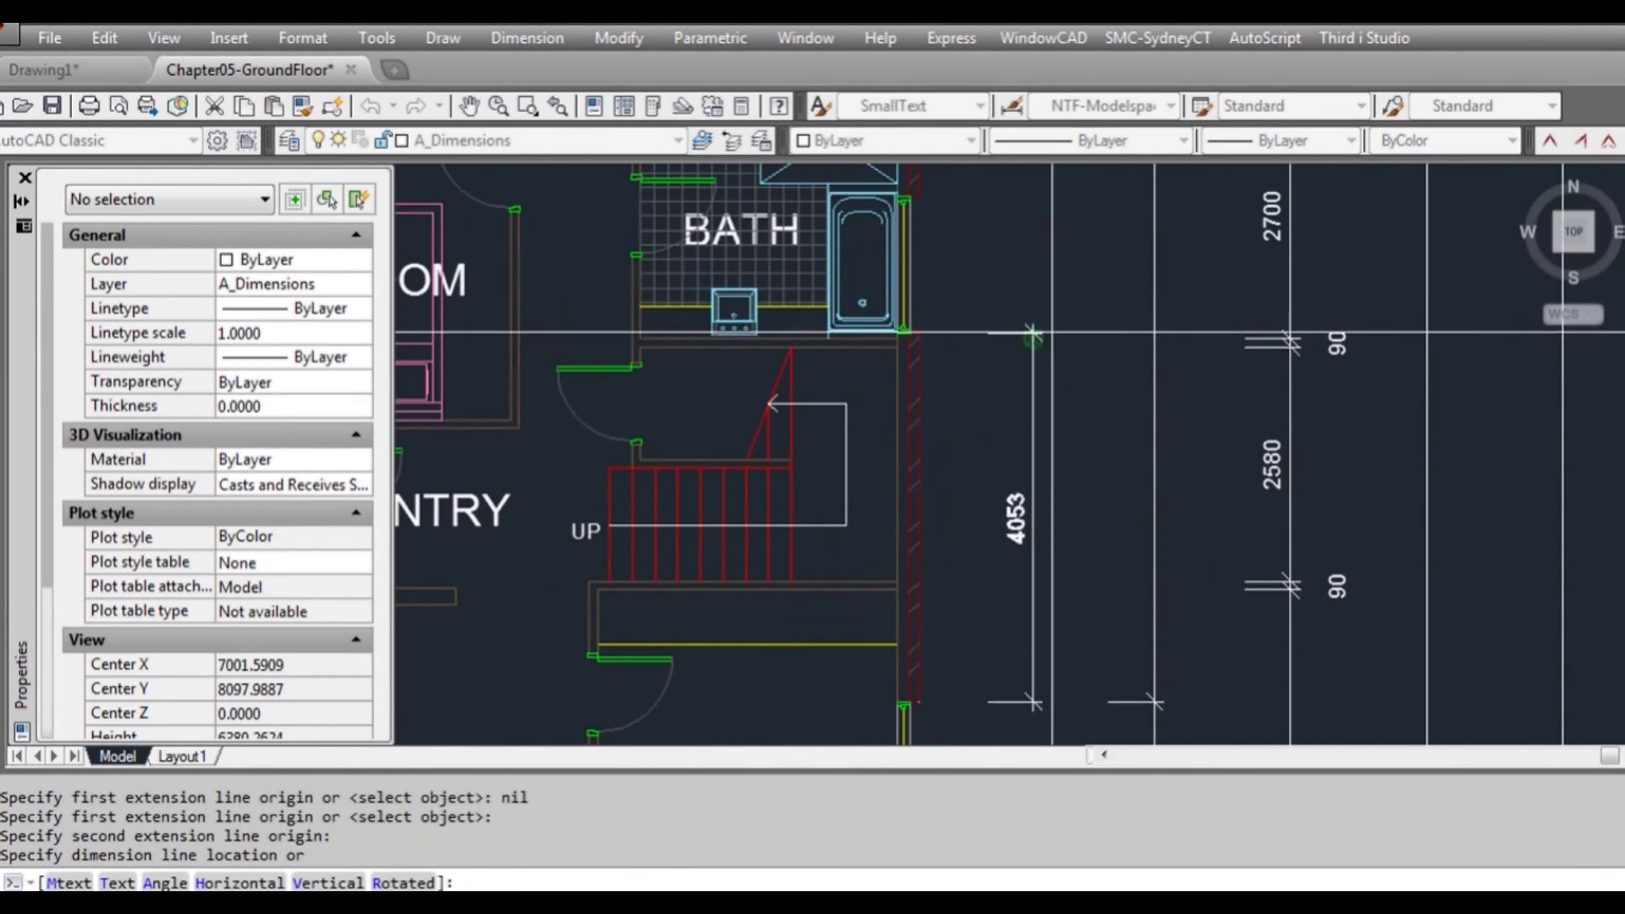
click(1157, 344)
- Dimension the bath's east window opening, placing the dimension on the same guide line
text(dd)
key(space)
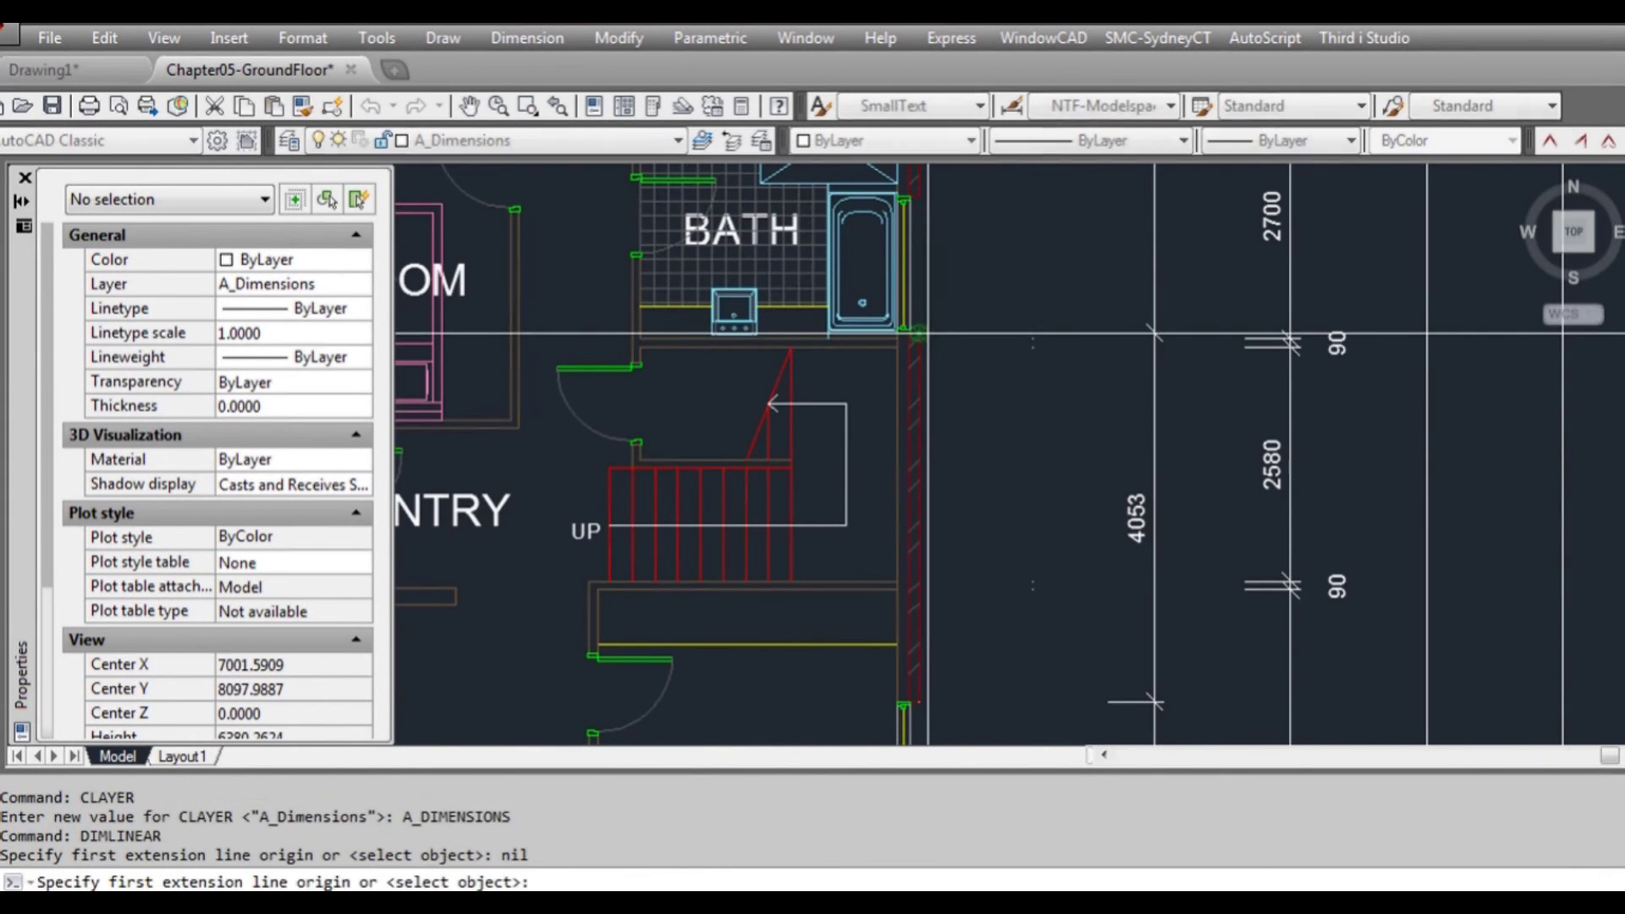
middle_drag(941, 269, 917, 408)
click(917, 408)
click(890, 335)
click(1133, 398)
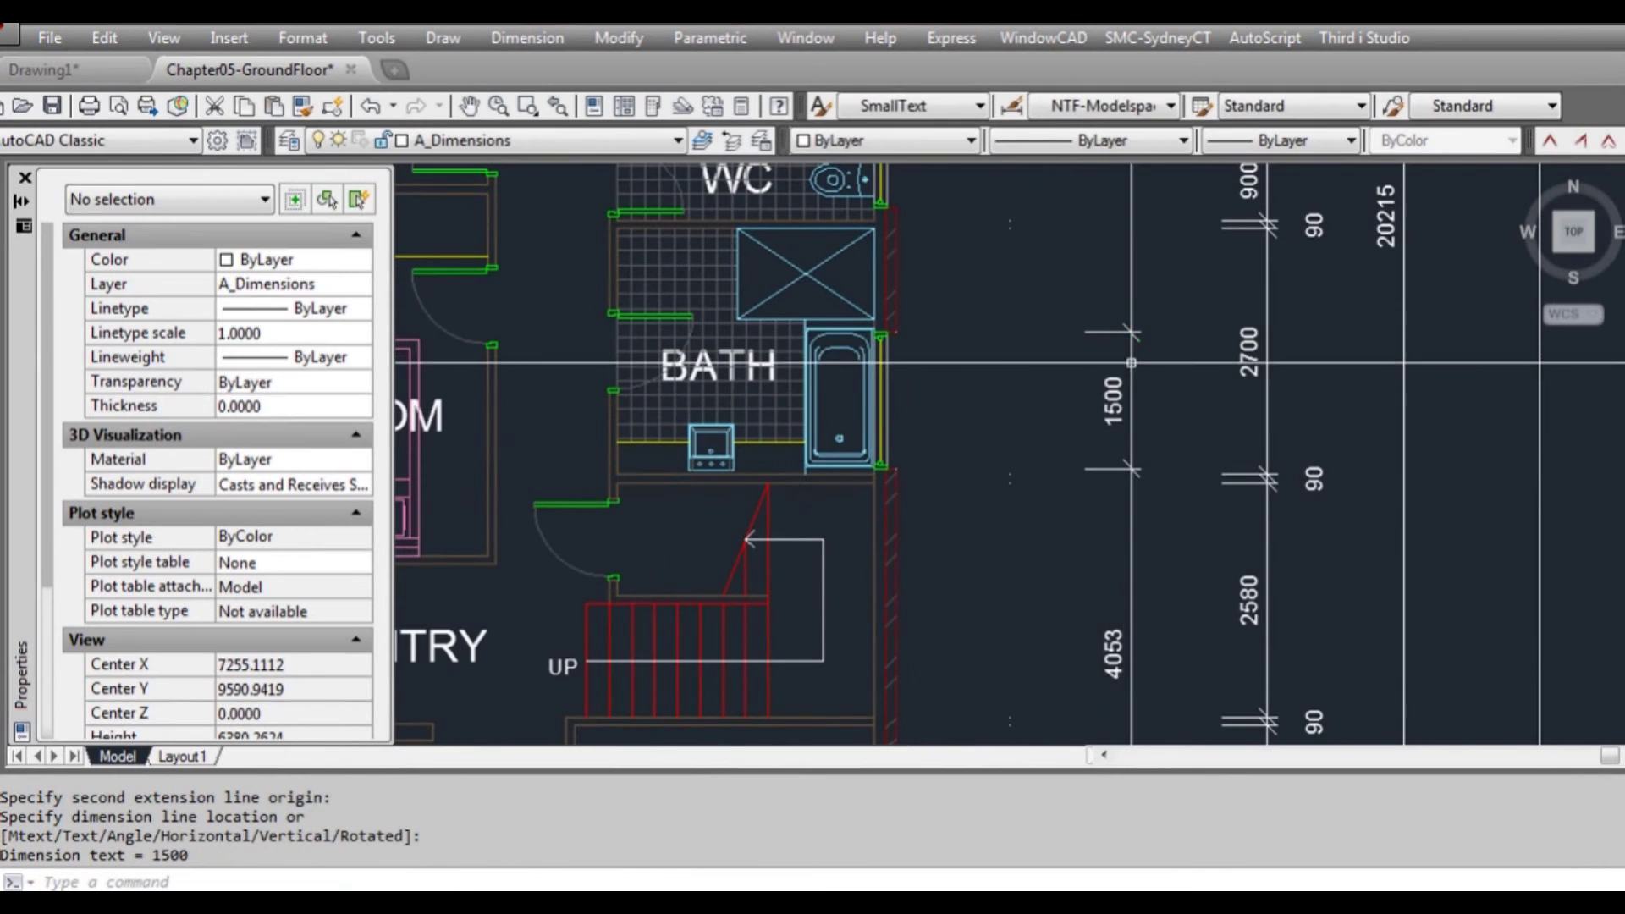
- Dimension the east wall between the bath window and the WC window, placing it on the same guide line
middle_drag(895, 333, 904, 510)
text(dd)
key(space)
click(904, 509)
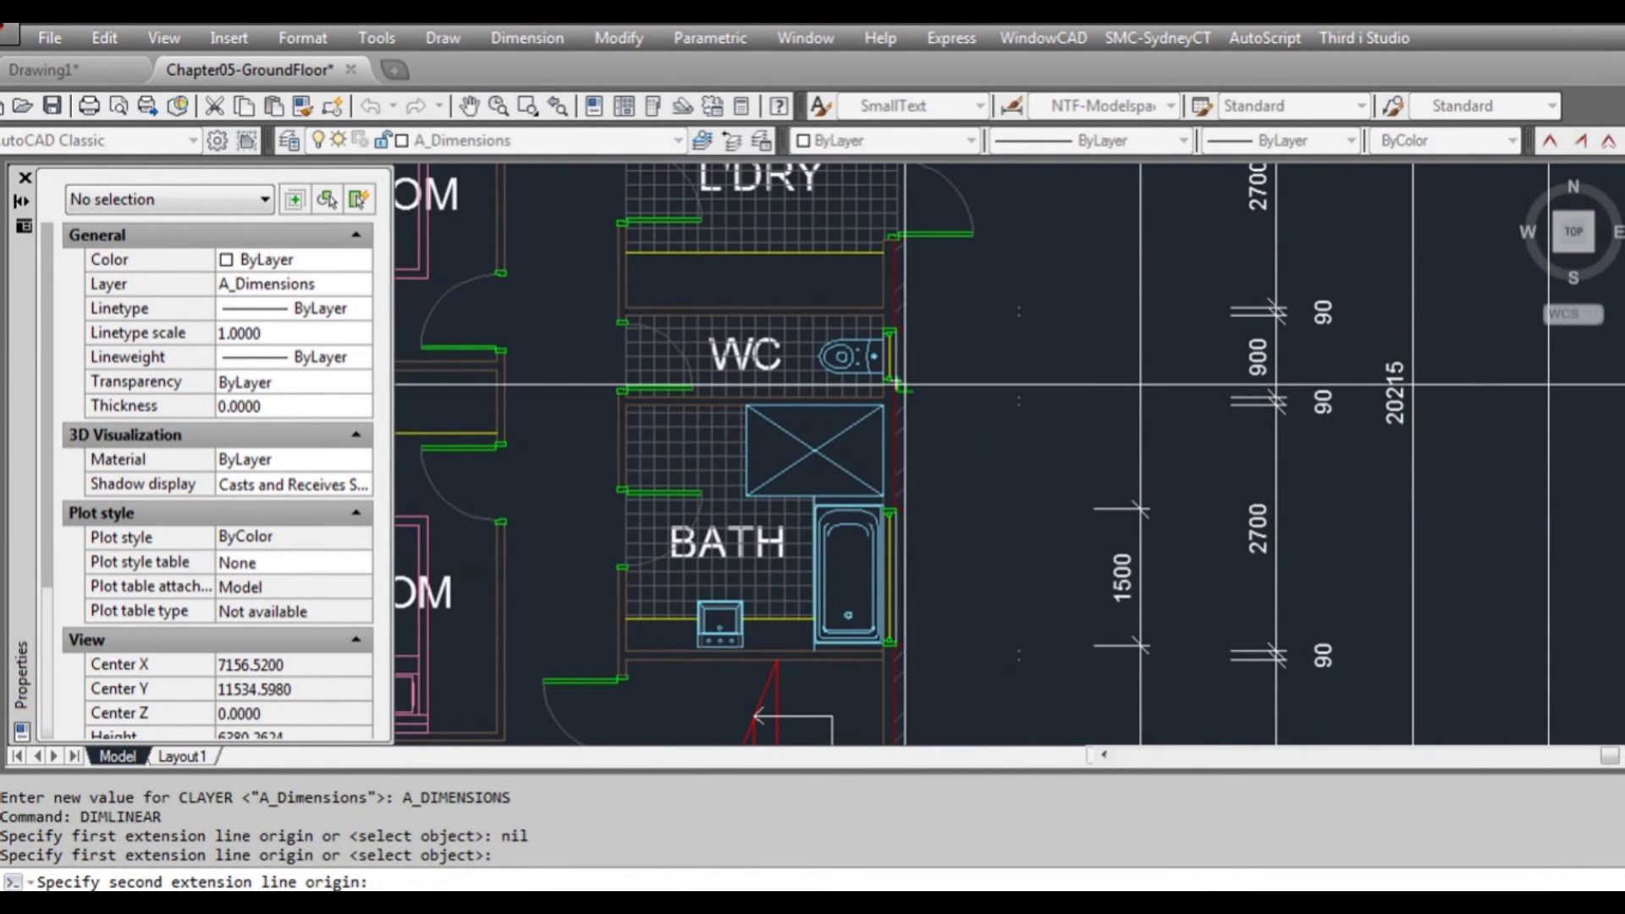
click(894, 386)
click(1139, 388)
- Dimension the WC's east window opening, placing the dimension on the same guide line
middle_drag(976, 386, 968, 450)
scroll(931, 453, up, 2)
text(dd)
key(space)
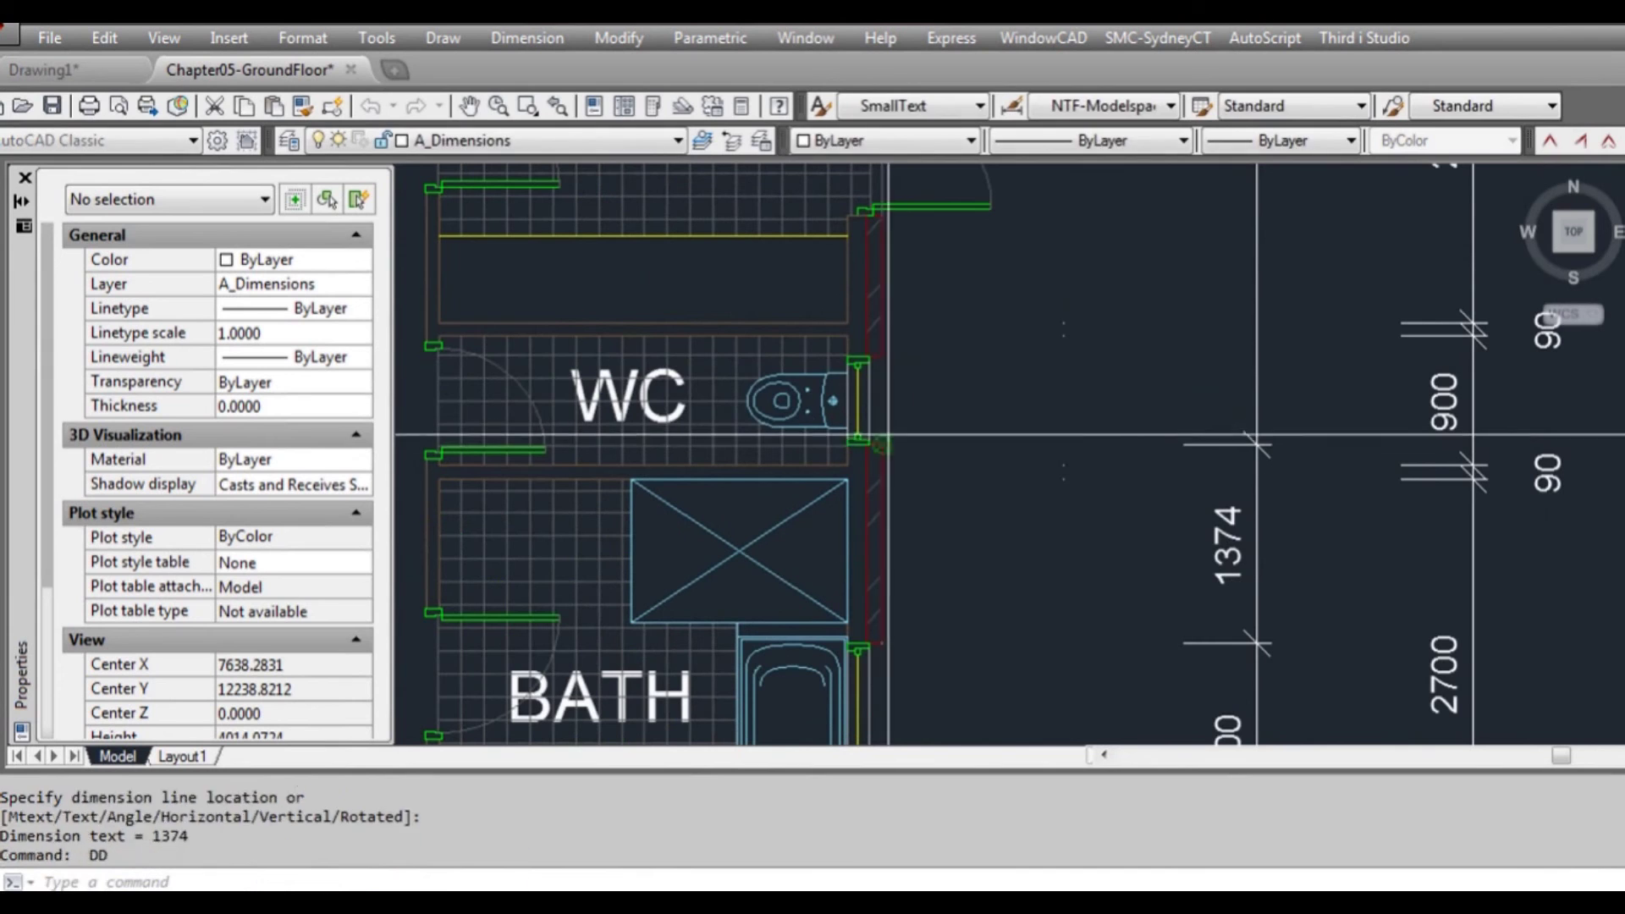
click(879, 441)
click(881, 361)
click(1236, 353)
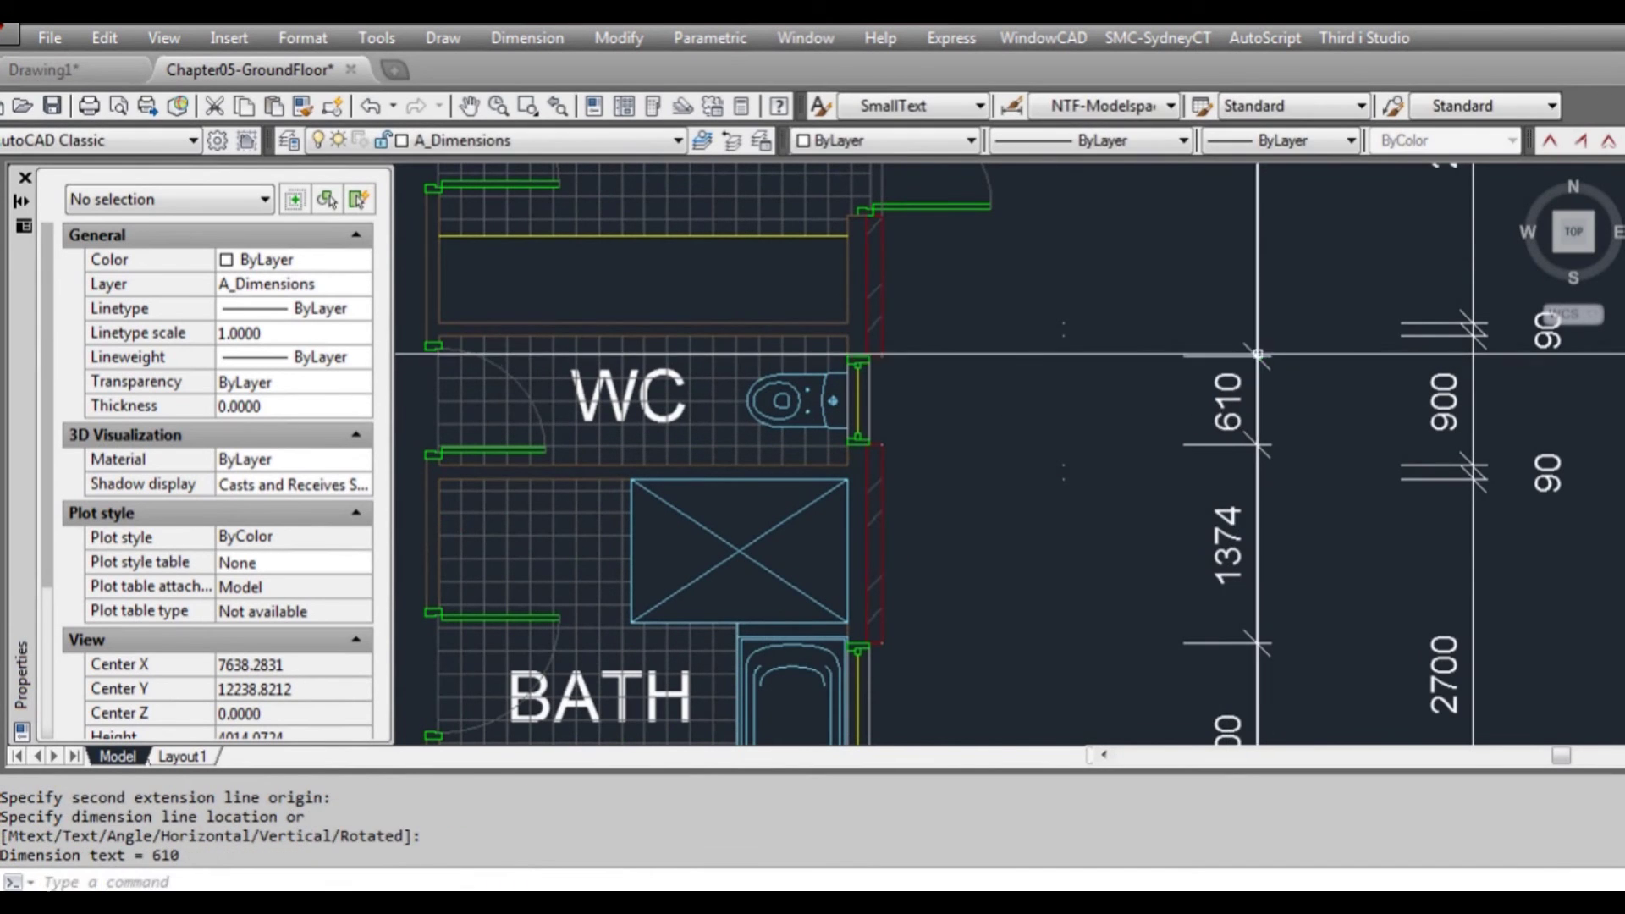
- Dimension the east wall between the WC window and the laundry's outside door, placing it on the same guide line
middle_drag(890, 235, 898, 403)
text(dd)
key(space)
click(898, 403)
click(898, 403)
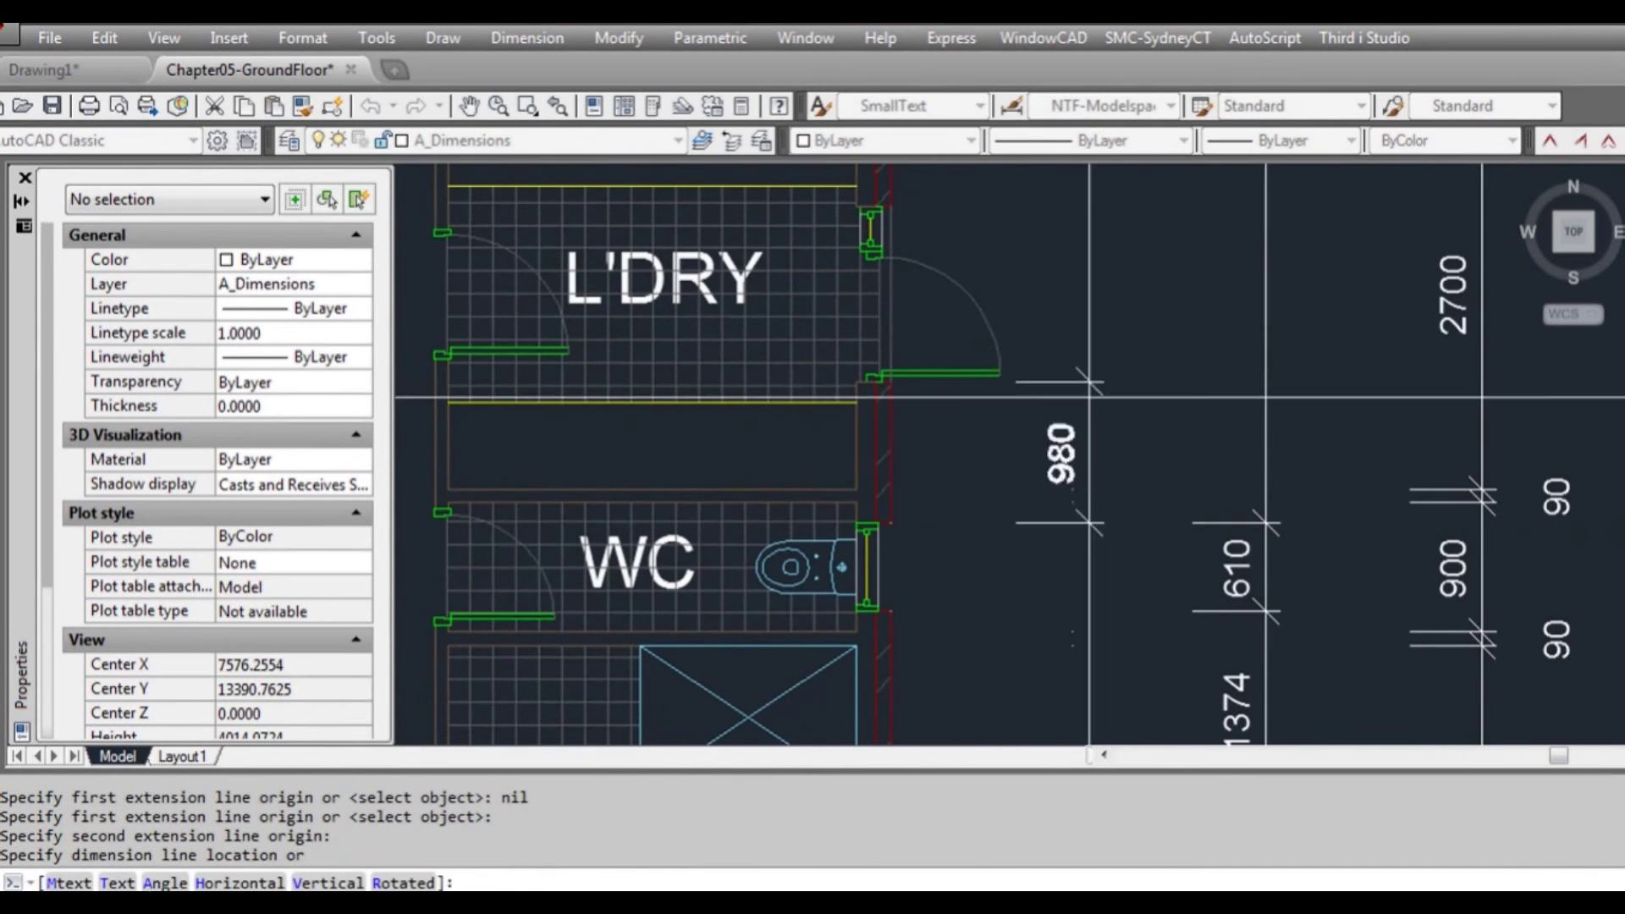
click(1266, 398)
- Dimension the laundry's combined outside door and window opening, placing the dimension on the same guide line
text(dd)
key(space)
click(896, 378)
middle_drag(913, 405, 907, 530)
click(885, 331)
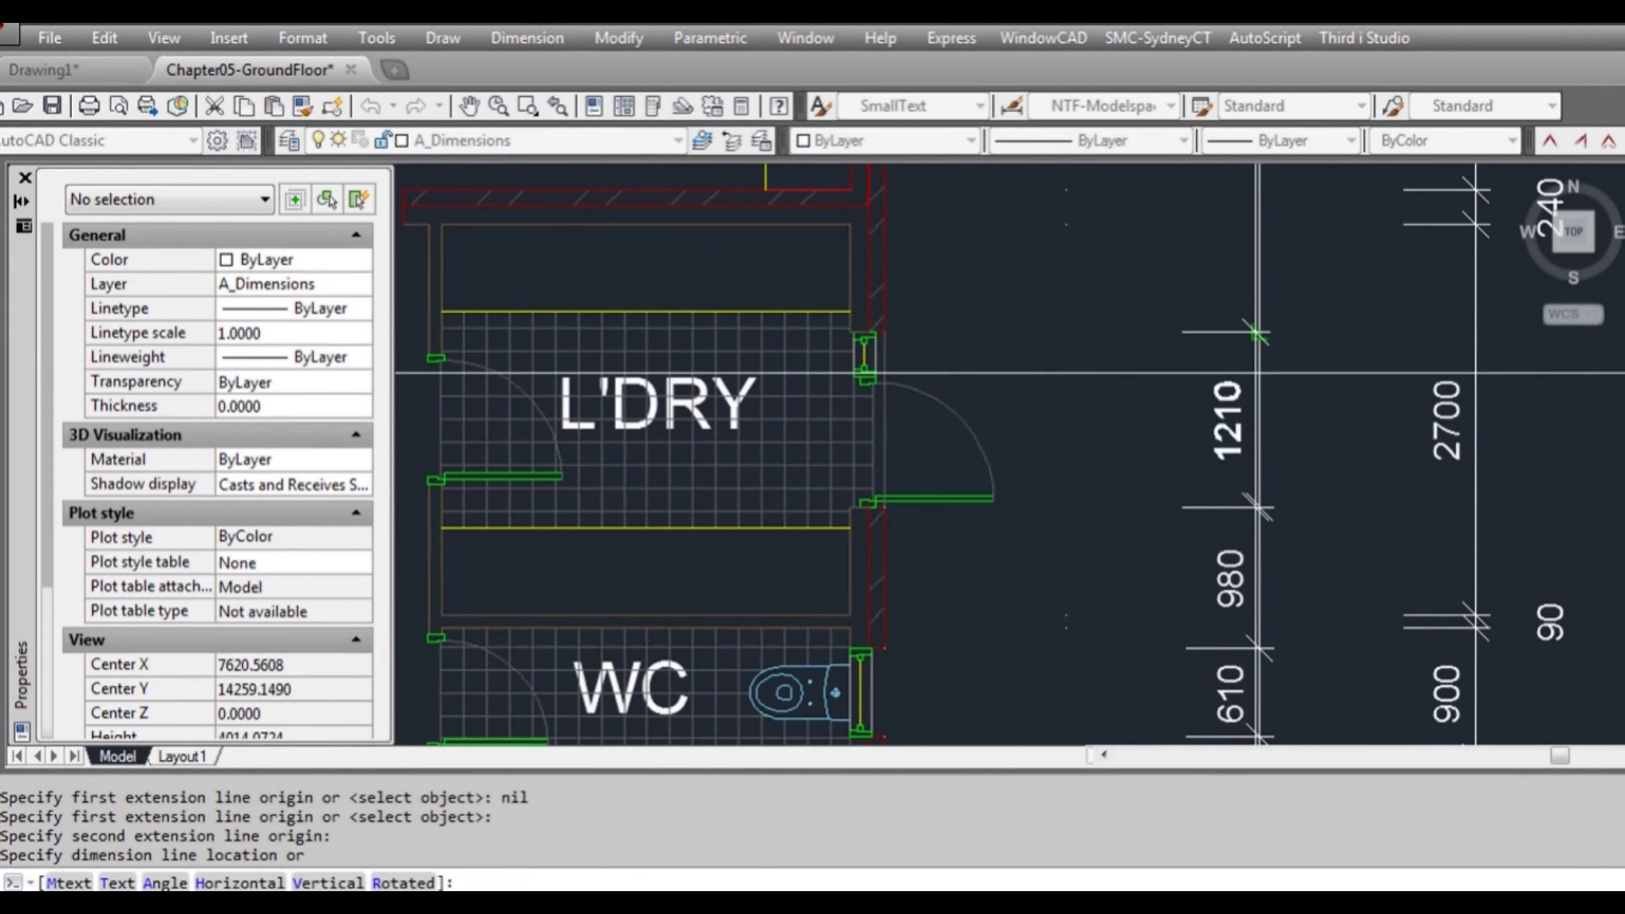
click(1265, 421)
- Erase the vertical guide lines on the east side of the house
scroll(1266, 420, down, 8)
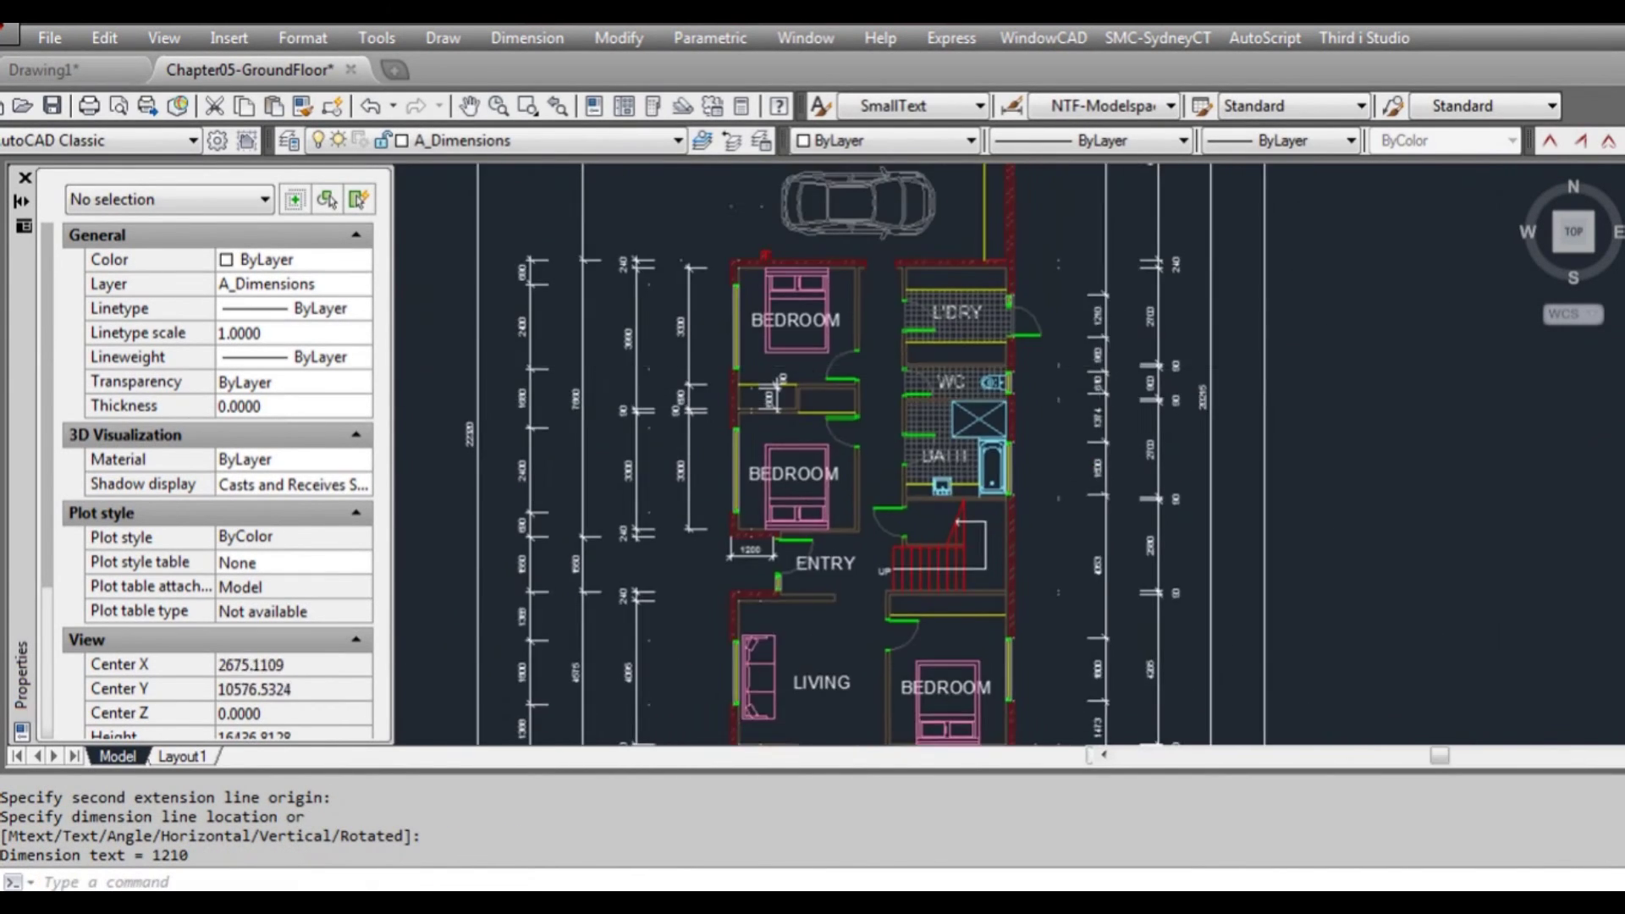
mouse_move(1218, 664)
middle_down()
mouse_move(1215, 587)
mouse_move(1099, 477)
middle_up()
click(1258, 627)
click(1085, 605)
text(e)
key(Return)
- Dimension the front bedroom's west wall from its south corner to the door opening, placing it on the living room side
scroll(919, 395, up, 4)
middle_drag(1057, 548, 1075, 437)
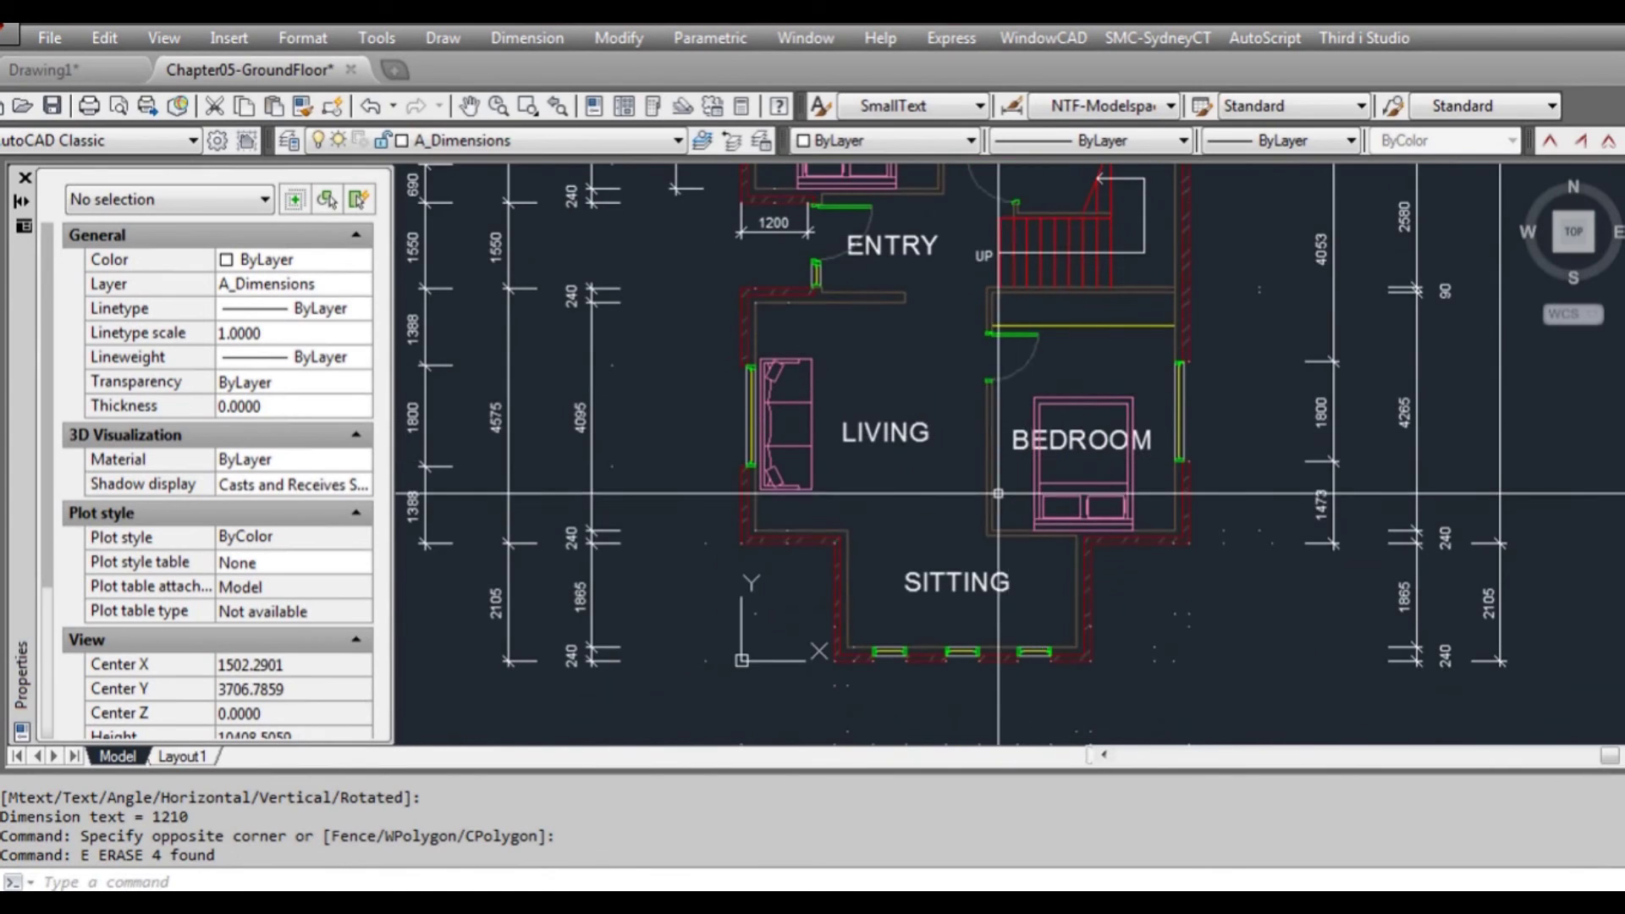
scroll(999, 494, up, 2)
text(DD)
key(Return)
click(972, 562)
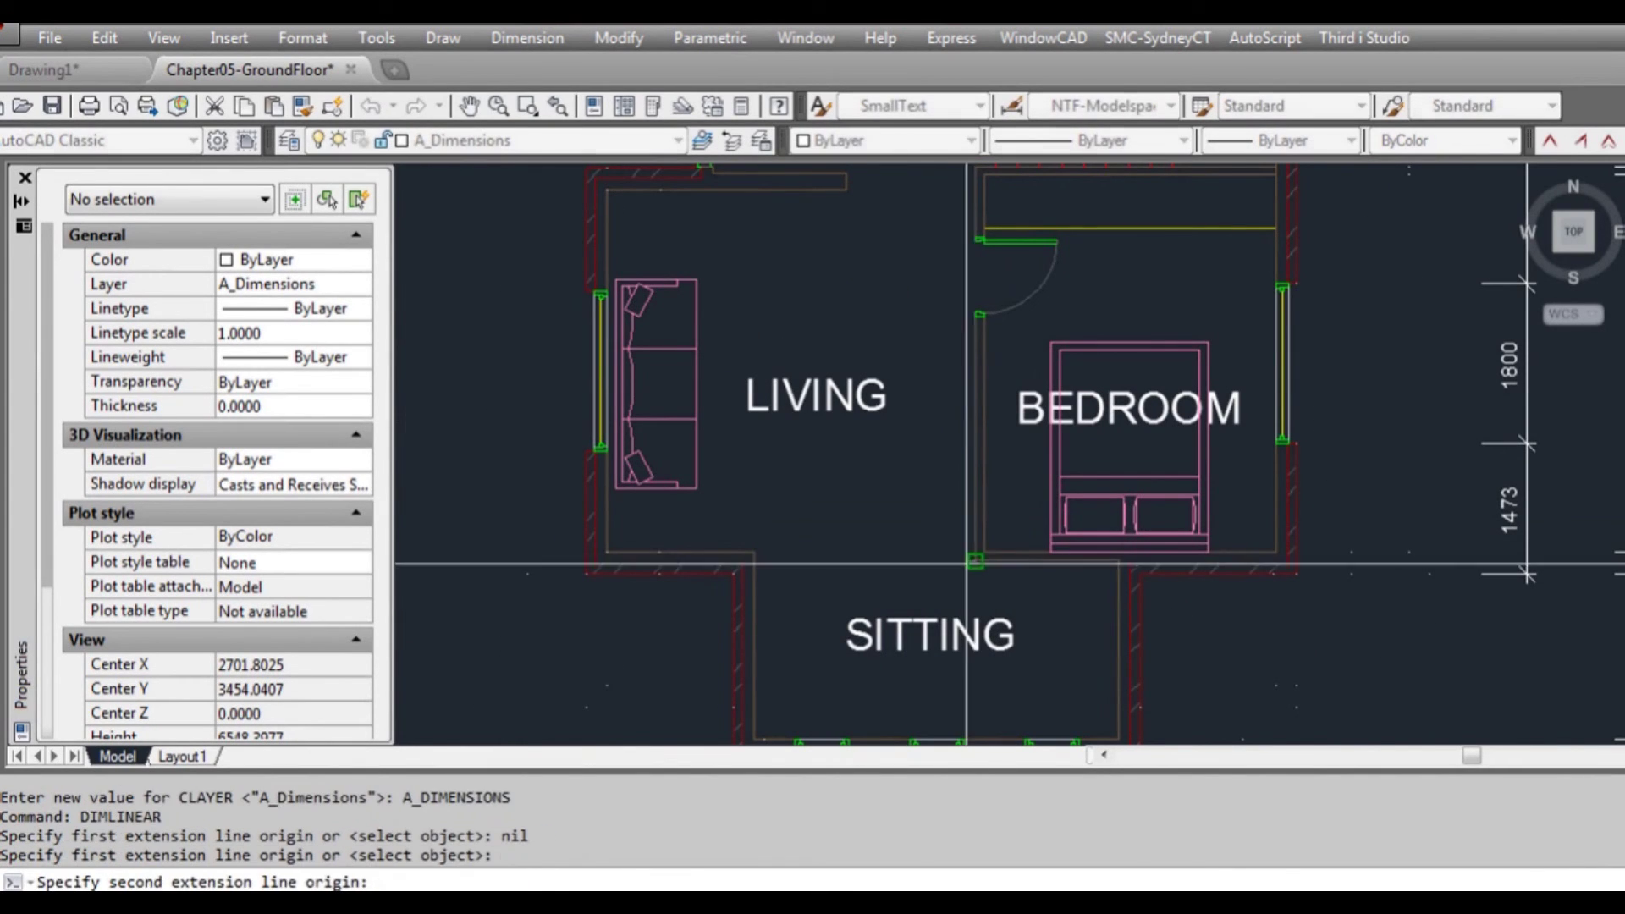
click(975, 315)
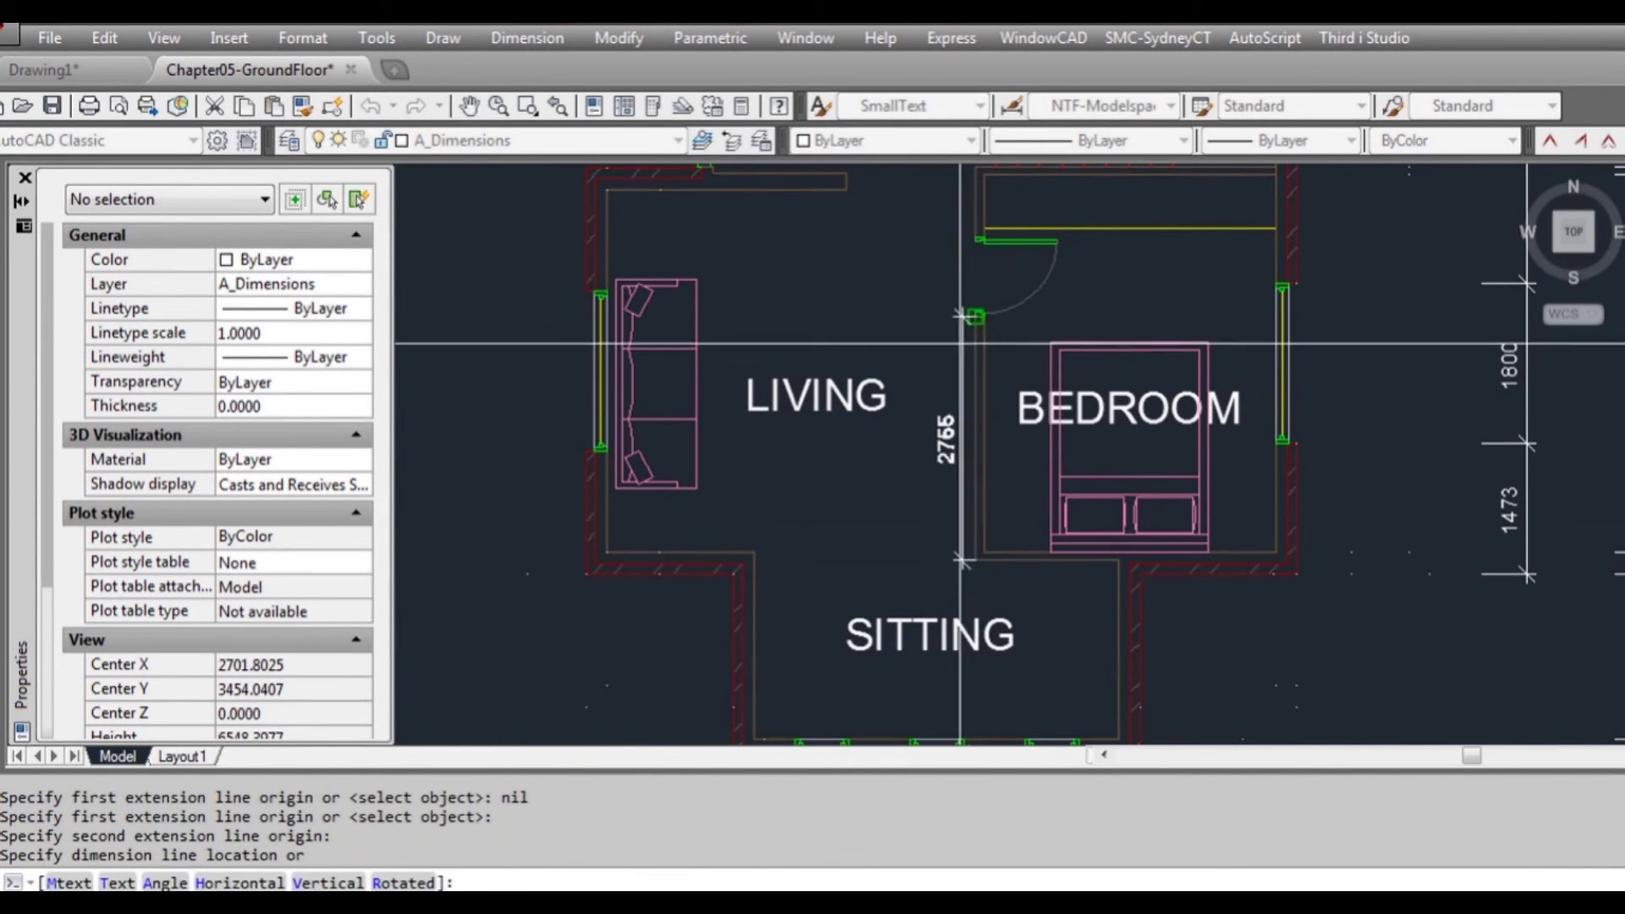
click(913, 371)
- Dimension the front bedroom's door opening, aligning the dimension with the one for the wall below it
scroll(925, 225, up, 4)
key(Return)
click(893, 458)
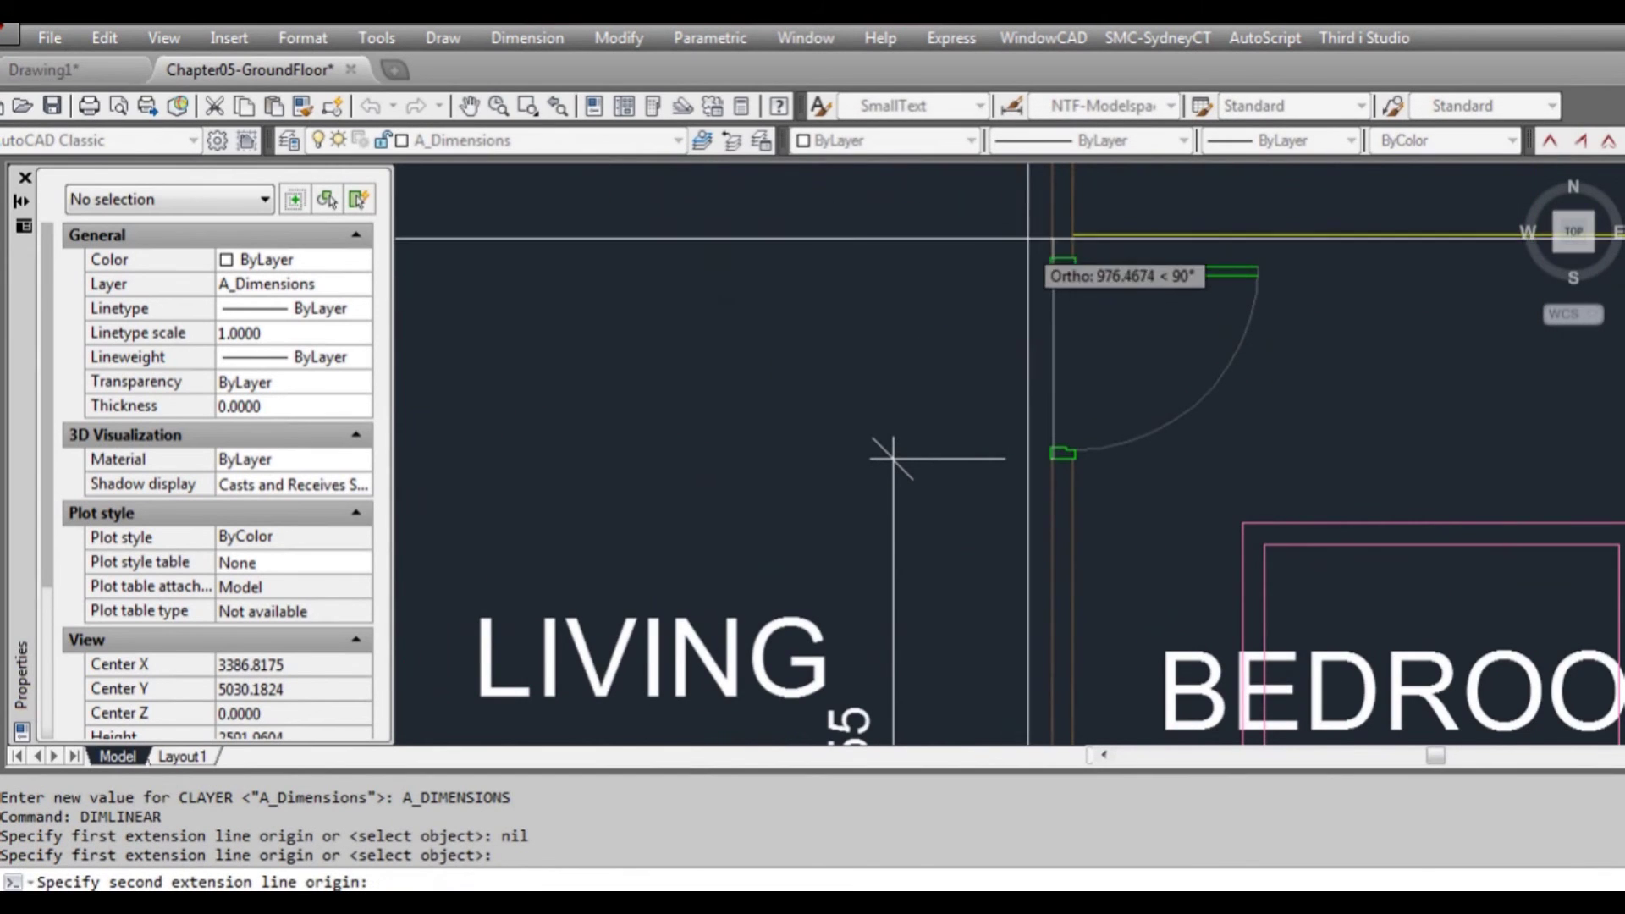
click(1028, 257)
click(894, 437)
- Dimension the wall from the front bedroom's door opening to the corner beside the stairs, aligned with the door dimension
middle_drag(1006, 354, 1044, 605)
key(Return)
click(1091, 509)
click(1091, 332)
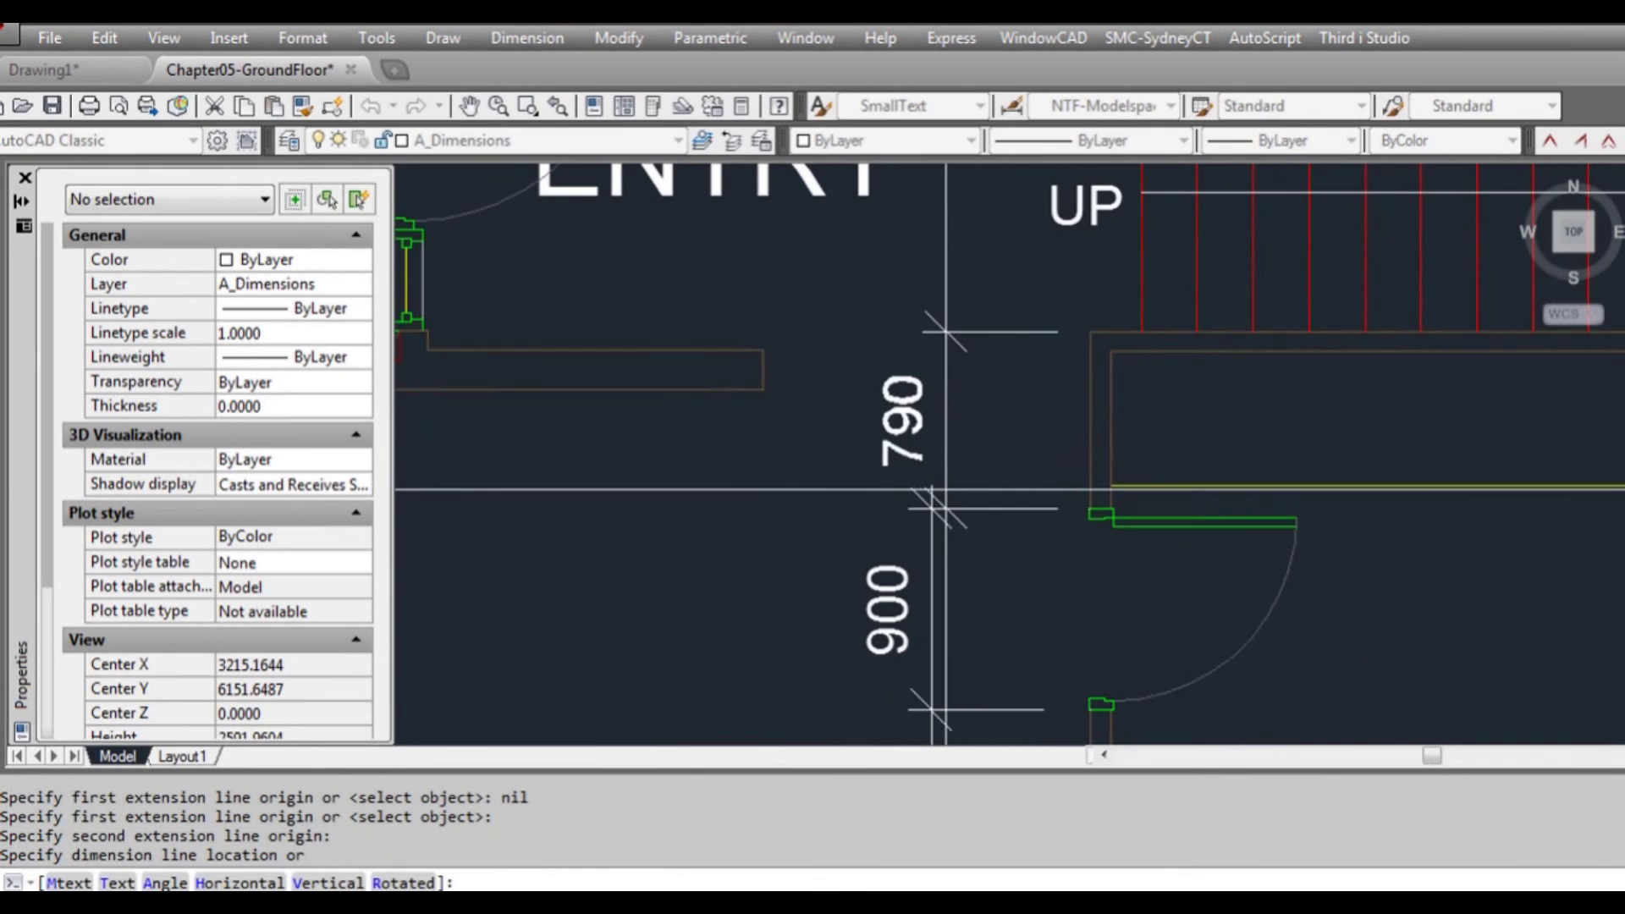
click(931, 427)
- Dimension the thickness of the wall between the entry and the living room
middle_drag(932, 427, 1174, 439)
key(Return)
click(867, 402)
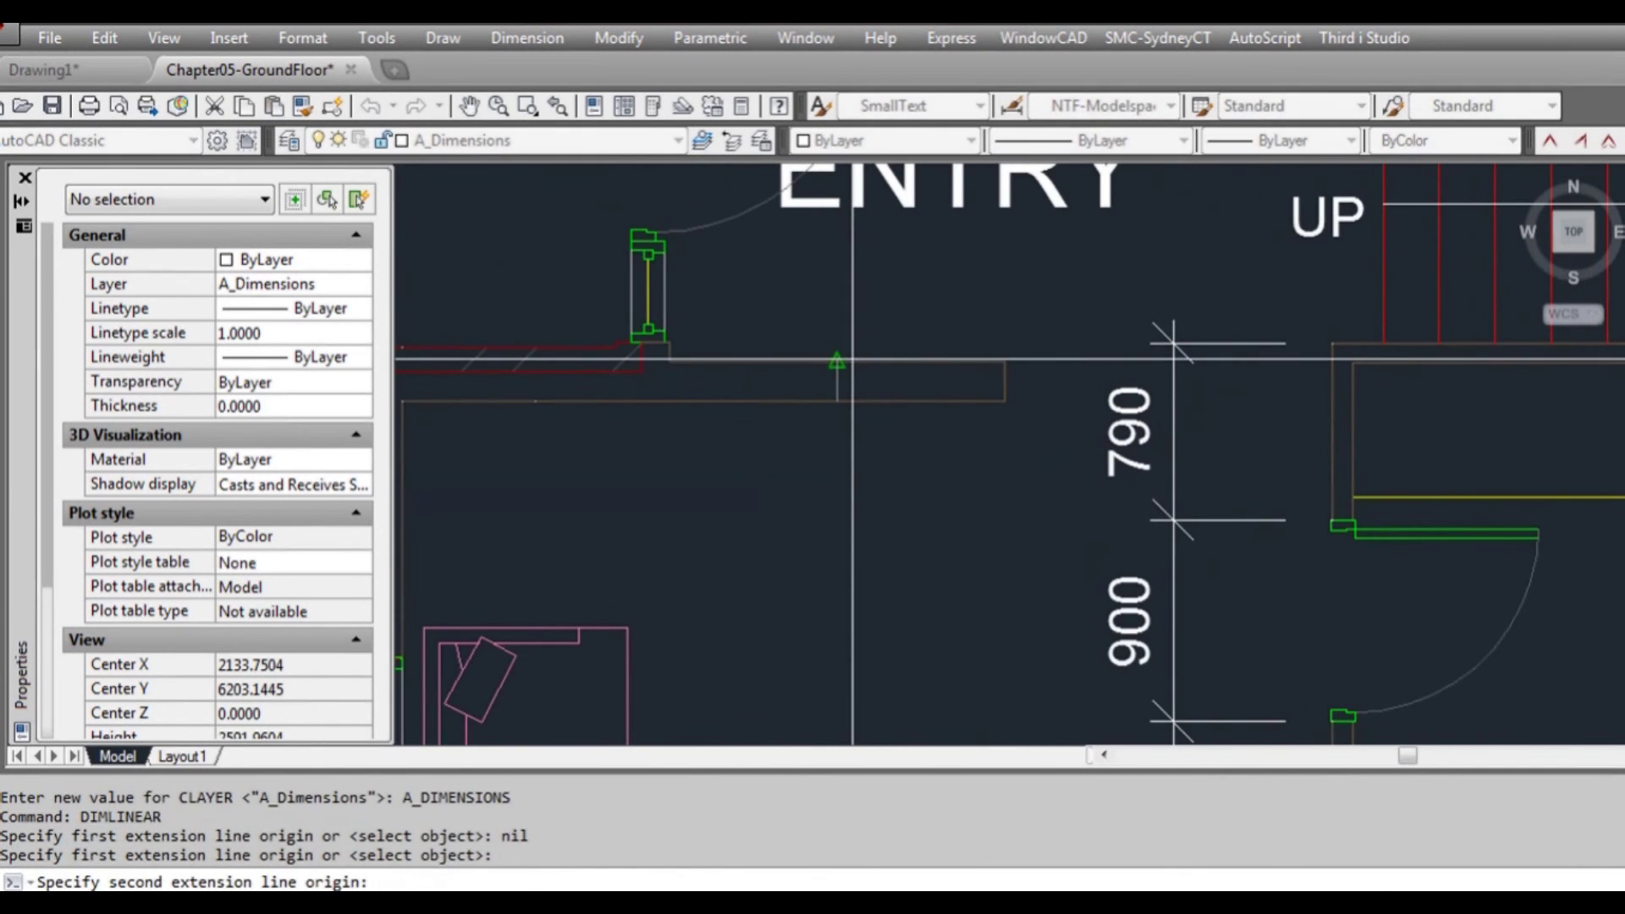
click(868, 362)
click(837, 381)
- Move the entry wall thickness dimension's text into the clear space just south of the wall
click(726, 373)
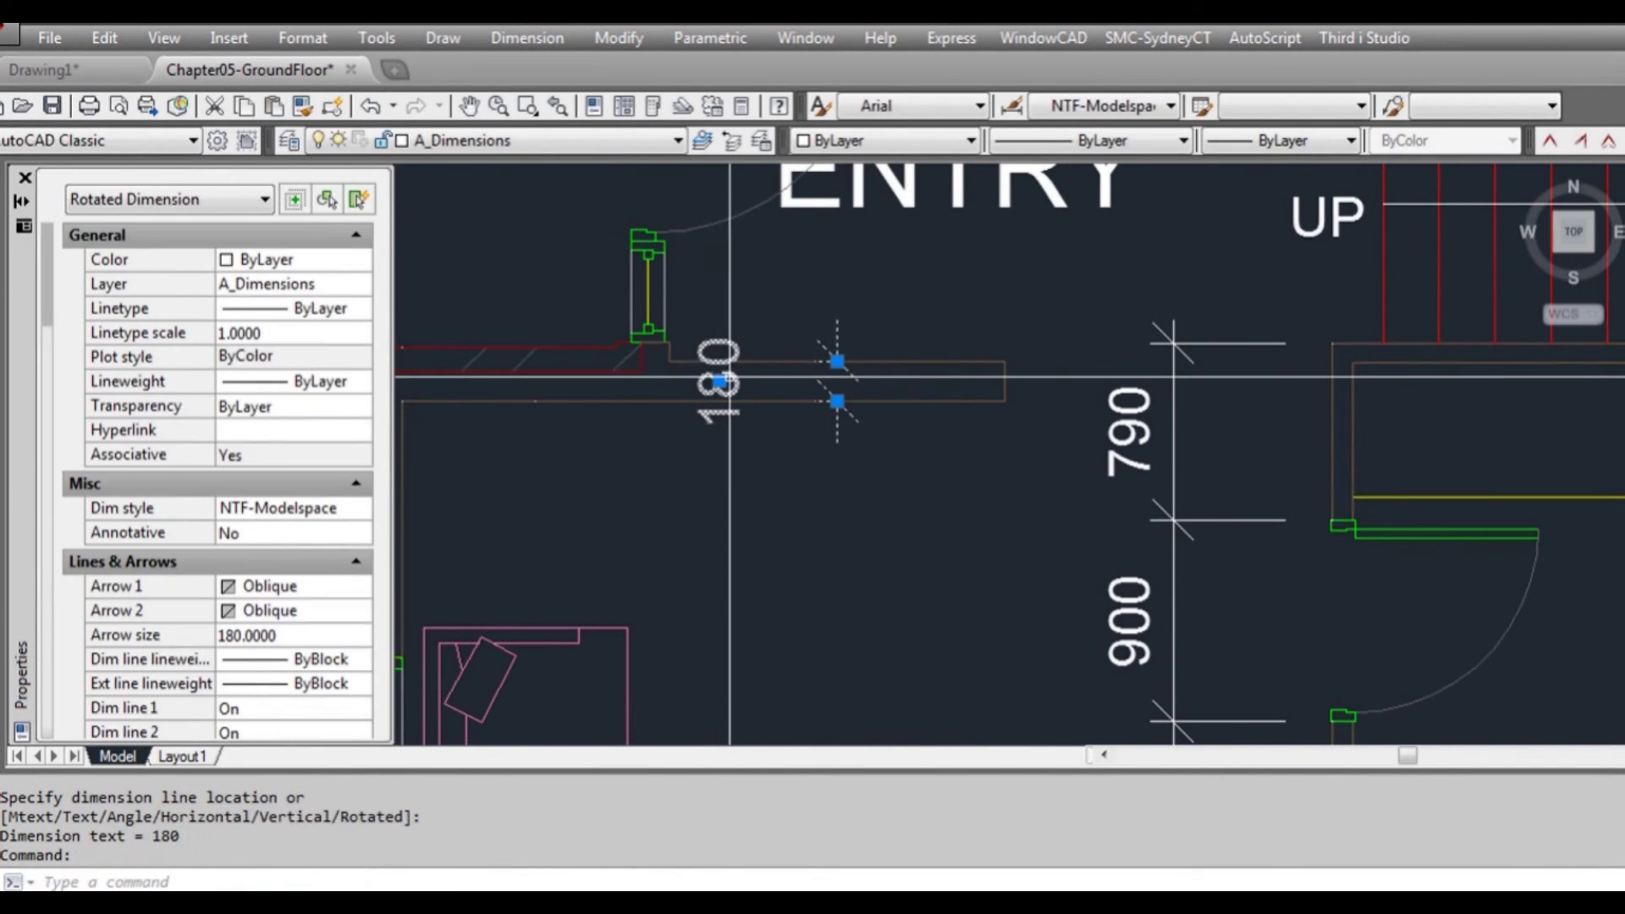
click(724, 378)
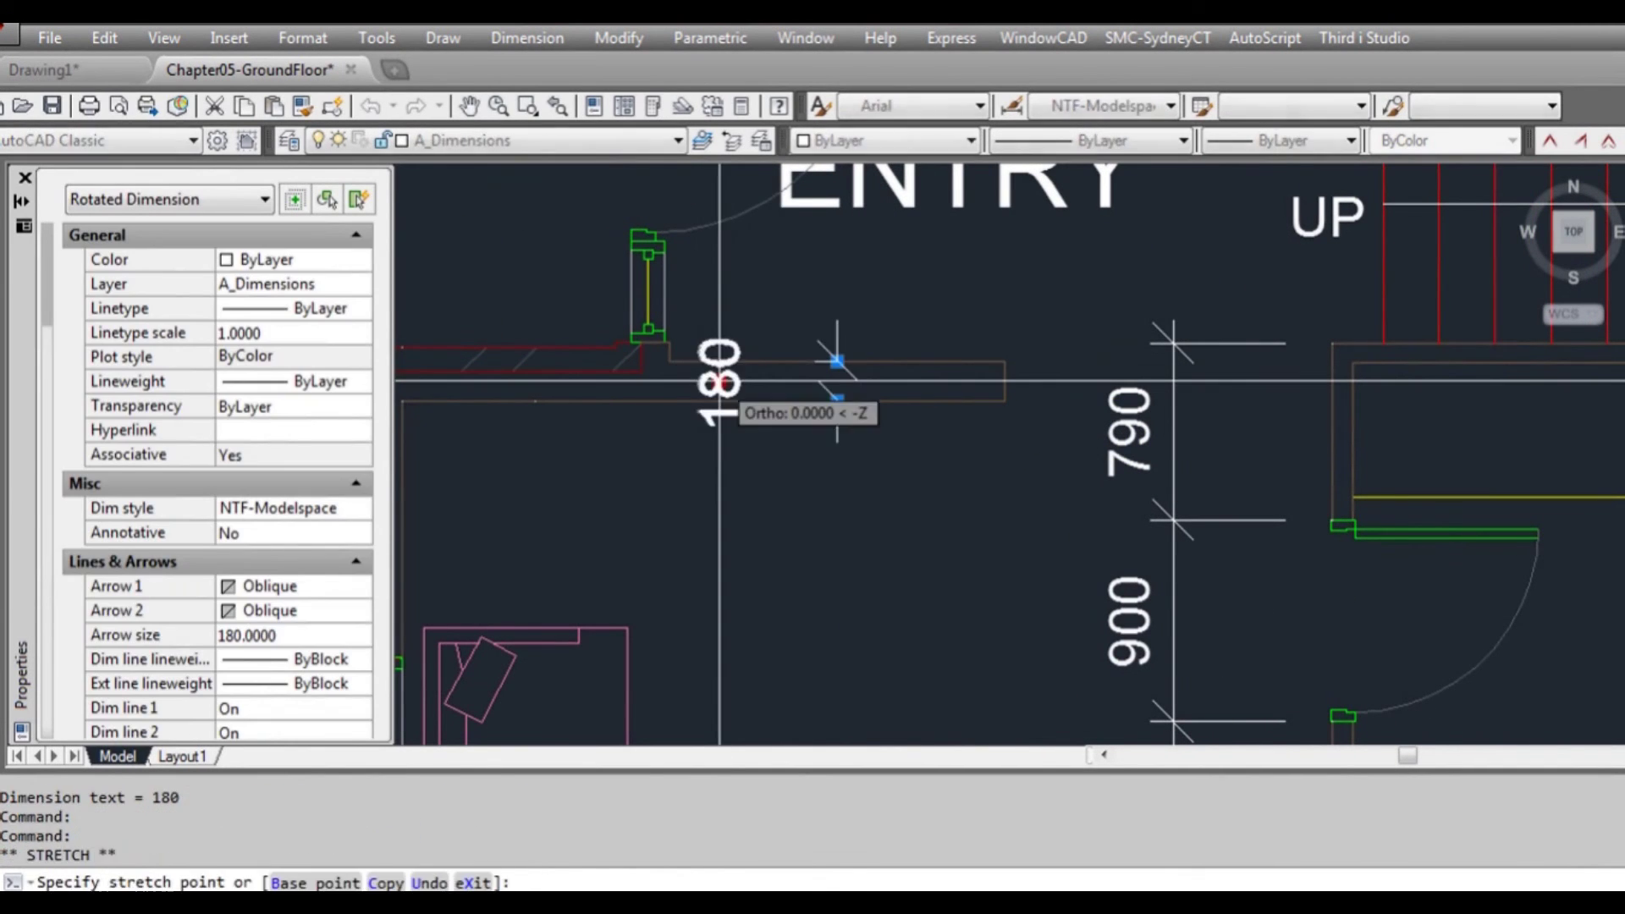
click(889, 445)
key(Escape)
click(890, 457)
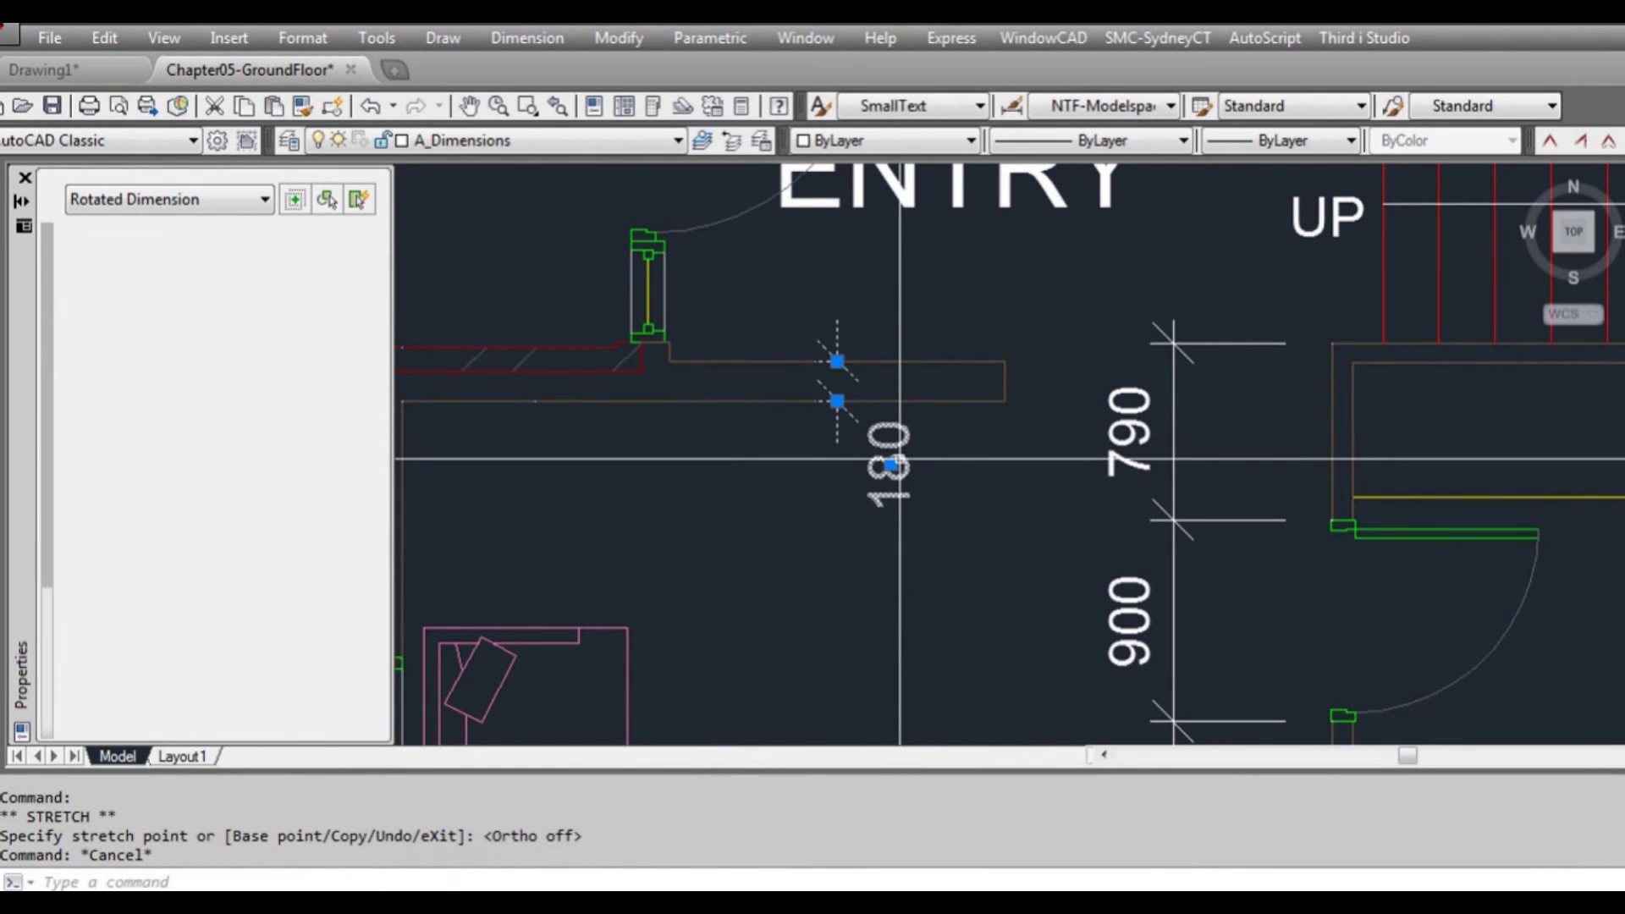
click(891, 463)
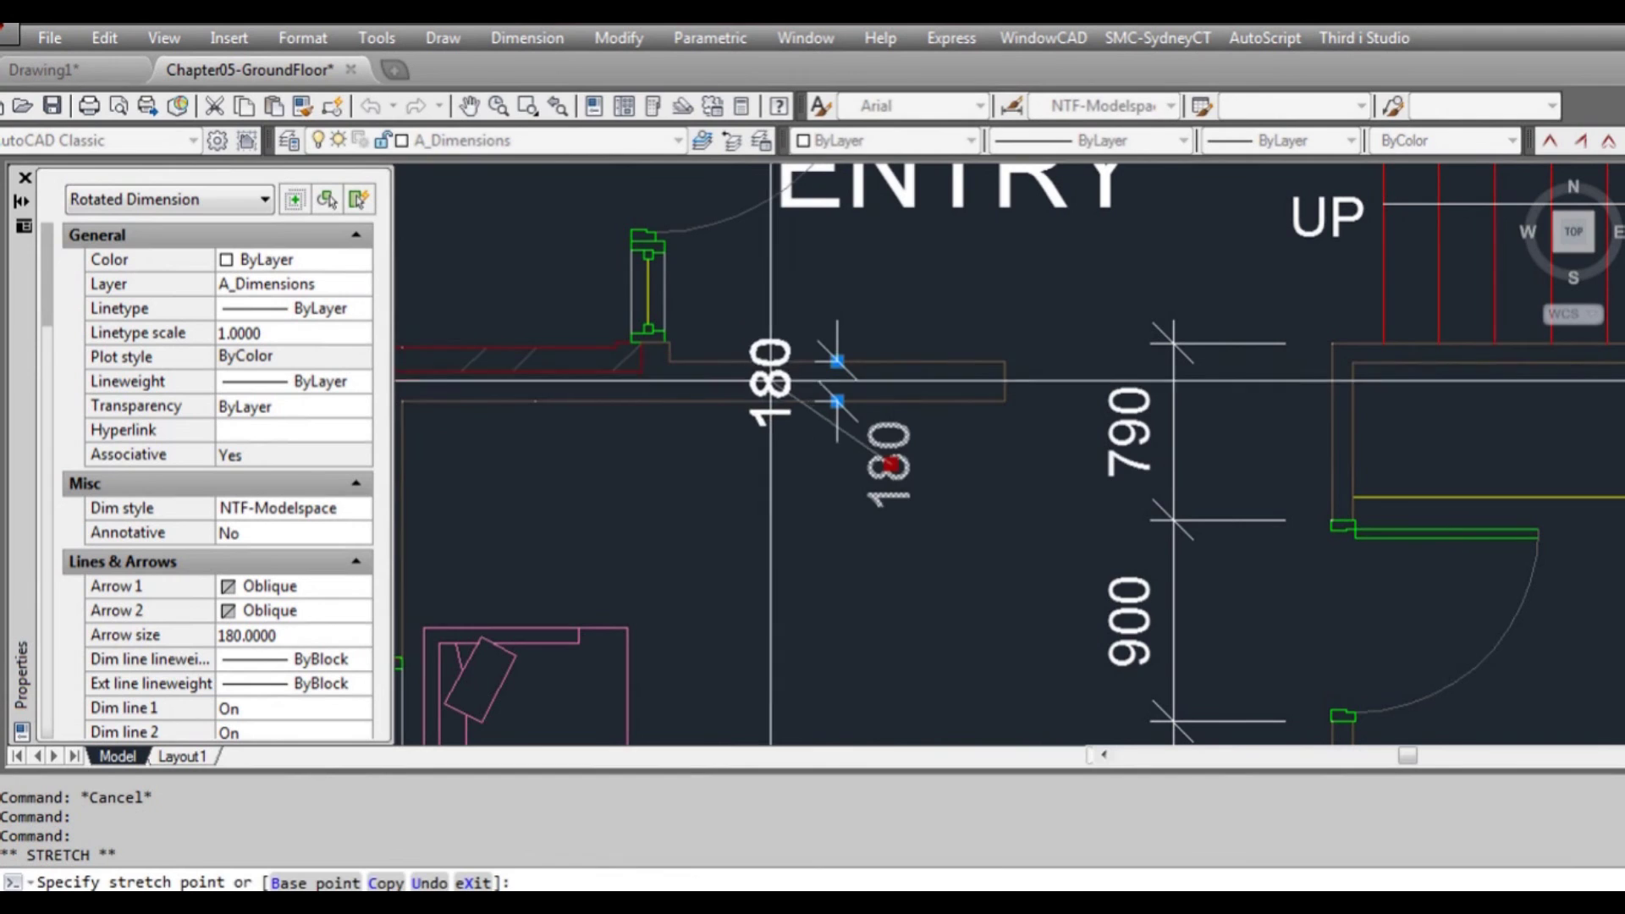
key(Escape)
key(Escape)
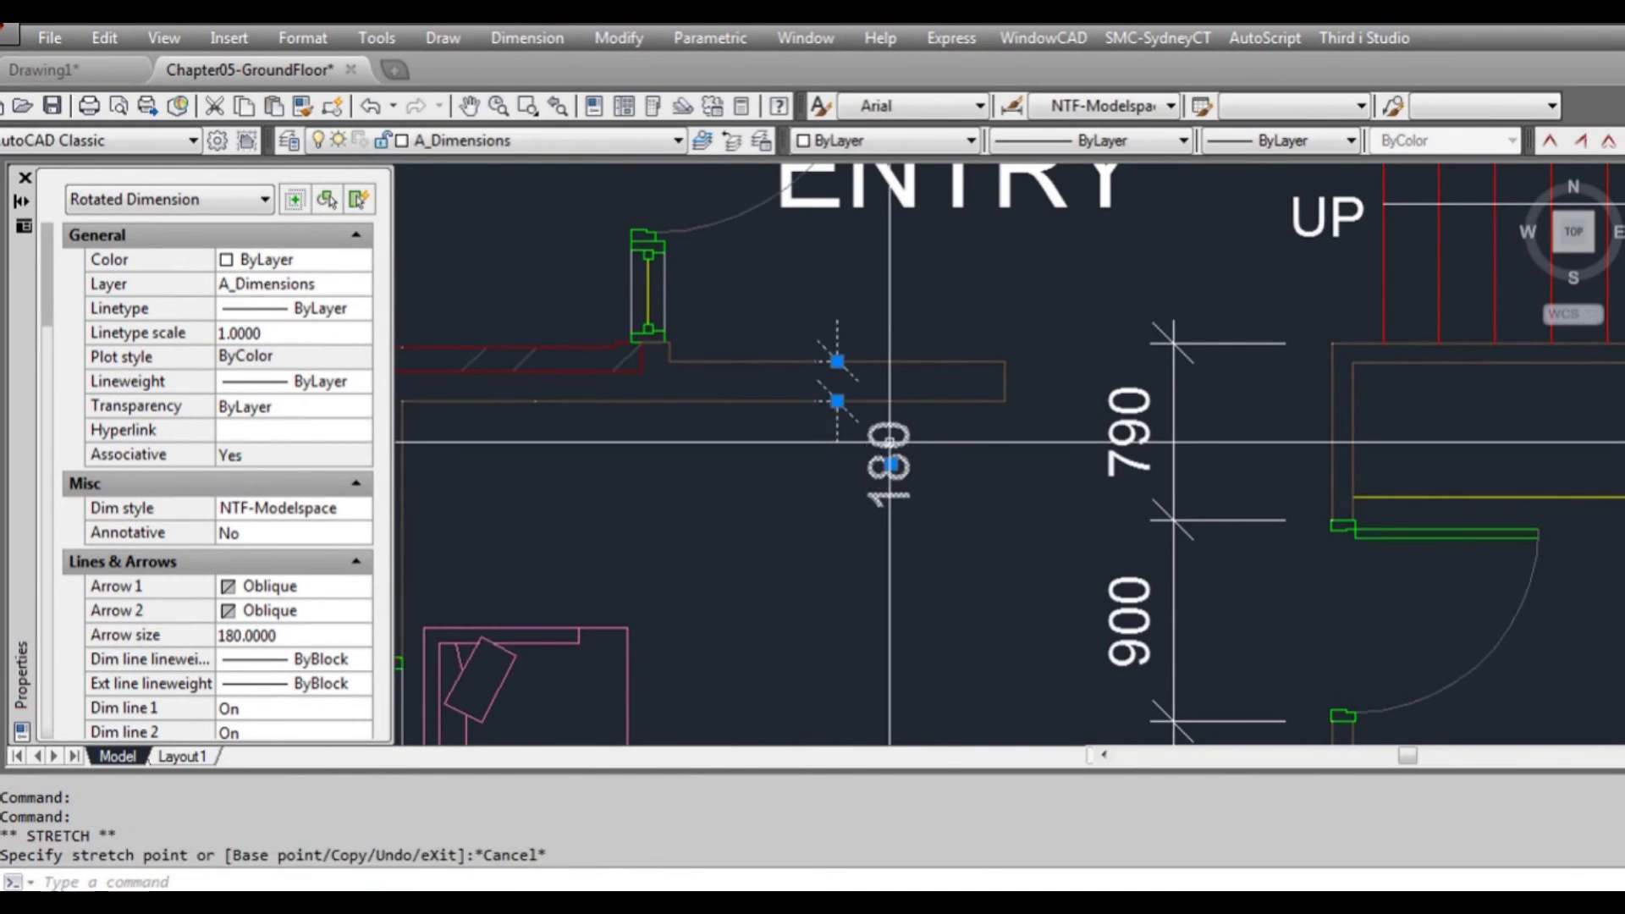
- Draw a line across the entry wall's thickness, joining the two ends of its thickness dimension
scroll(838, 381, up, 2)
text(l)
key(Return)
click(832, 411)
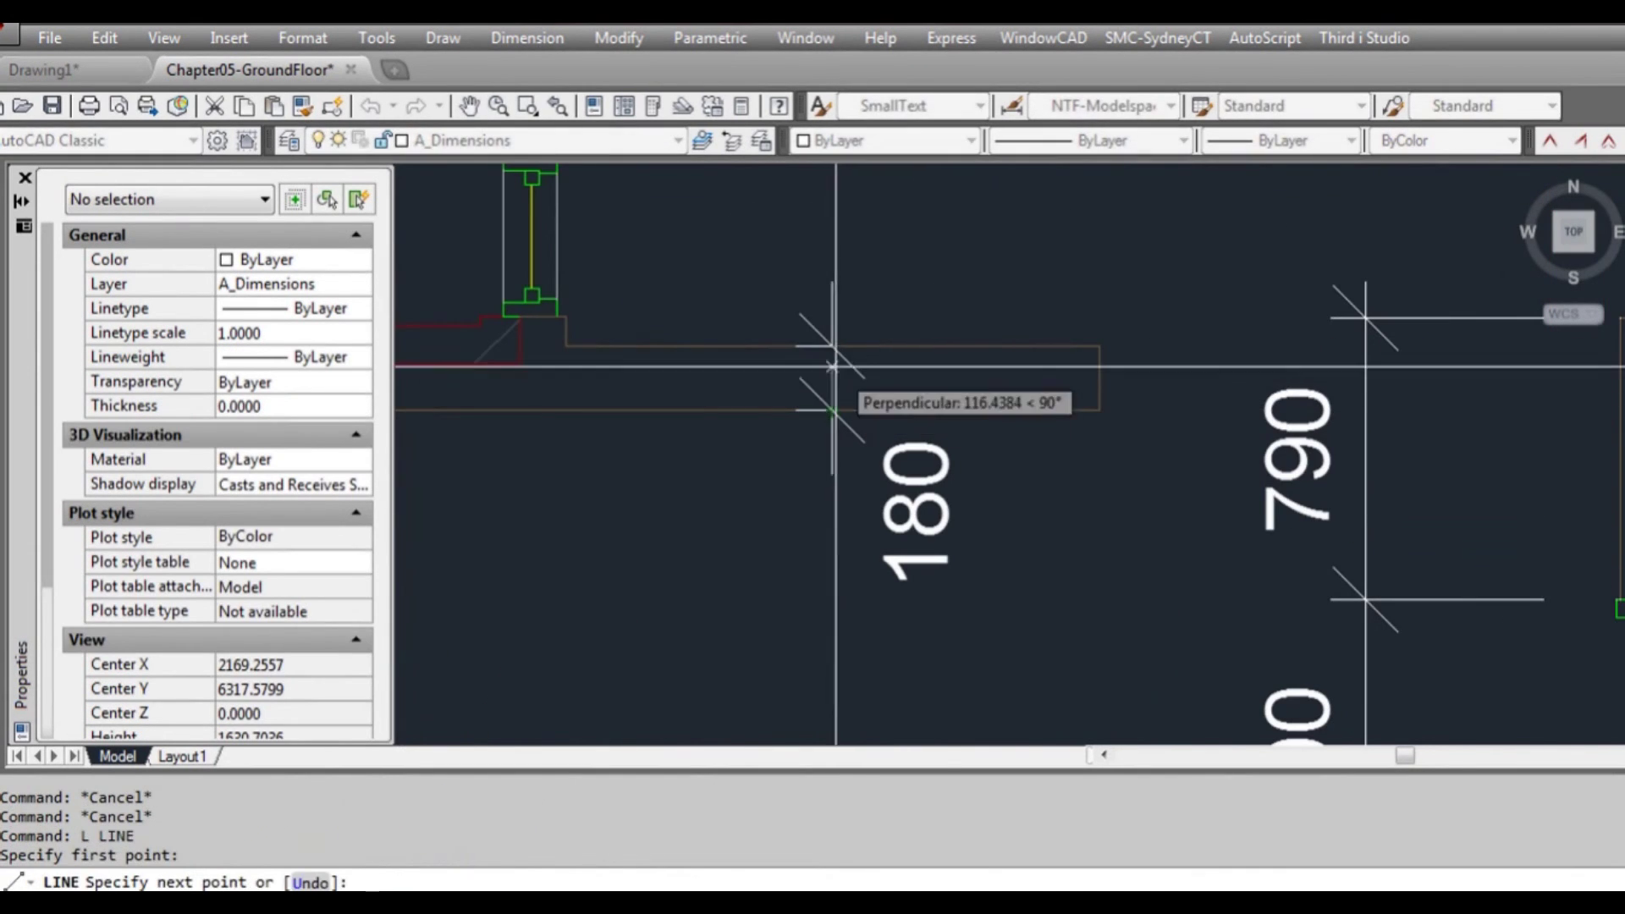
click(832, 346)
key(Escape)
- Dimension the front bedroom's south wall from its west corner to the sitting room's east wall, placing it in the sitting room
scroll(961, 371, down, 3)
middle_drag(1070, 516, 964, 352)
middle_drag(1107, 484, 978, 378)
scroll(985, 392, down, 2)
middle_drag(982, 520, 954, 470)
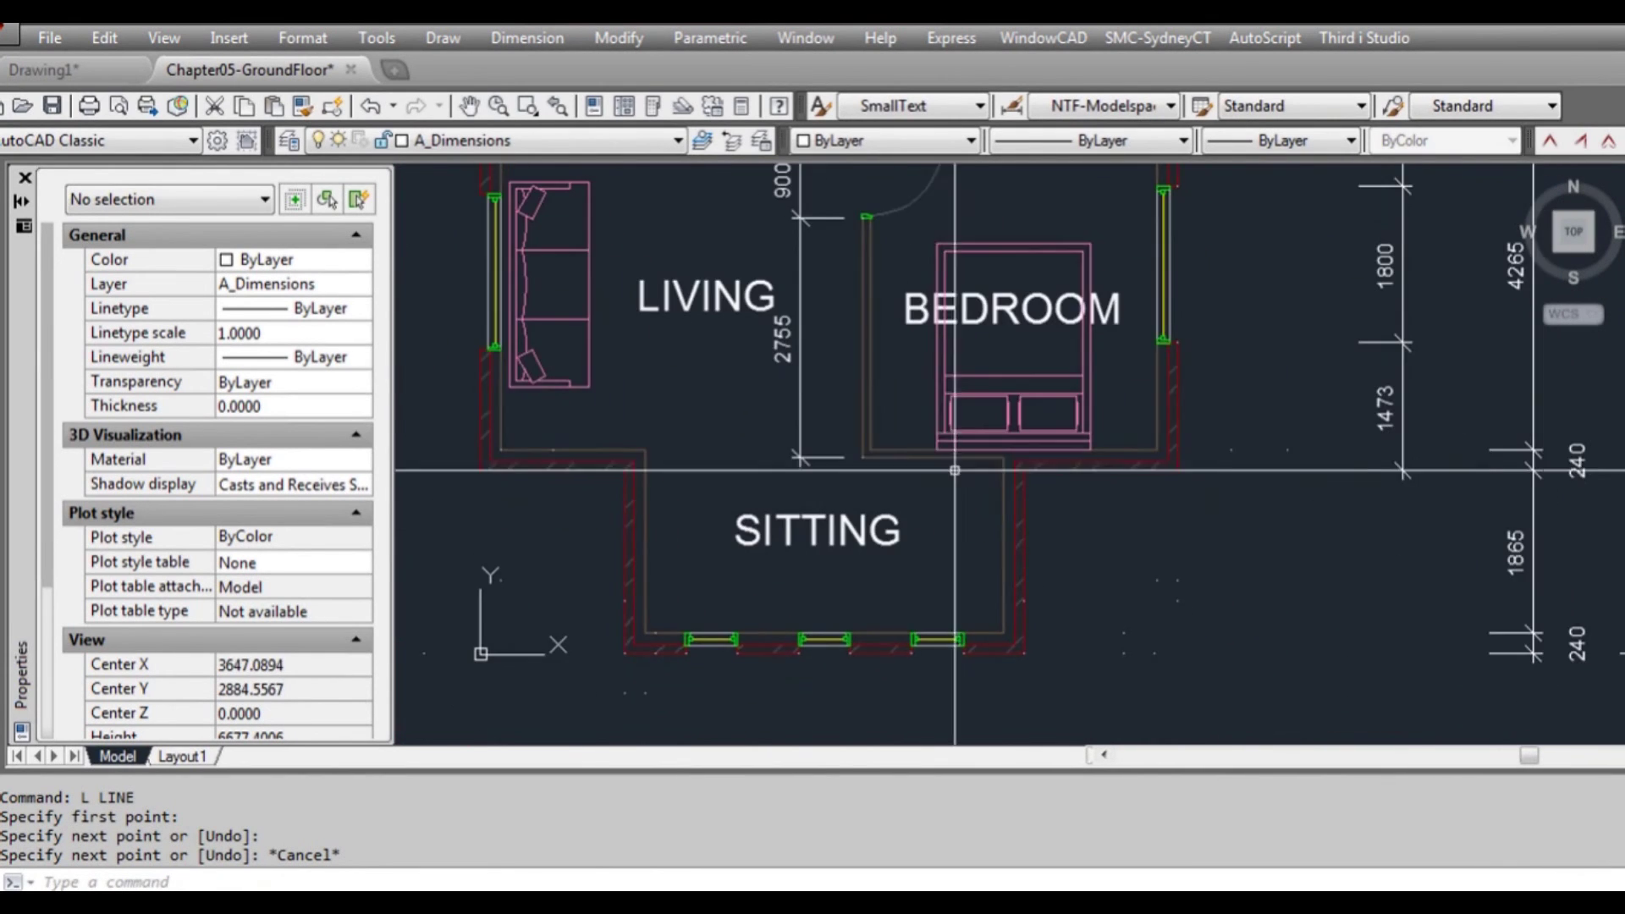
scroll(907, 476, up, 2)
text(D)
key(Return)
click(832, 460)
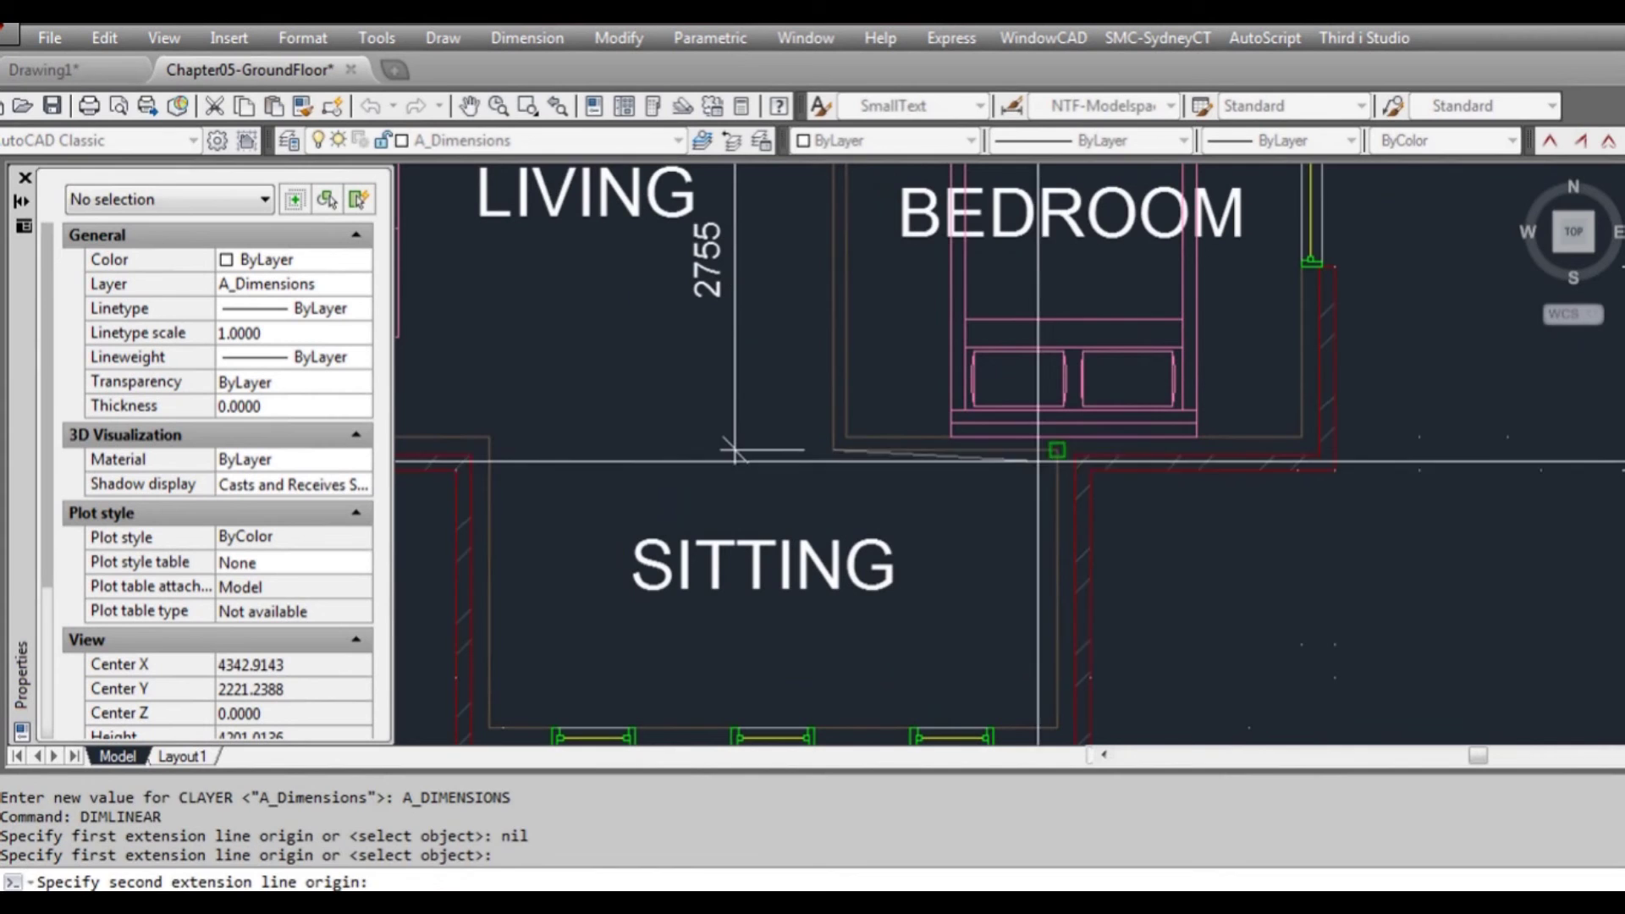
click(1054, 455)
click(1052, 517)
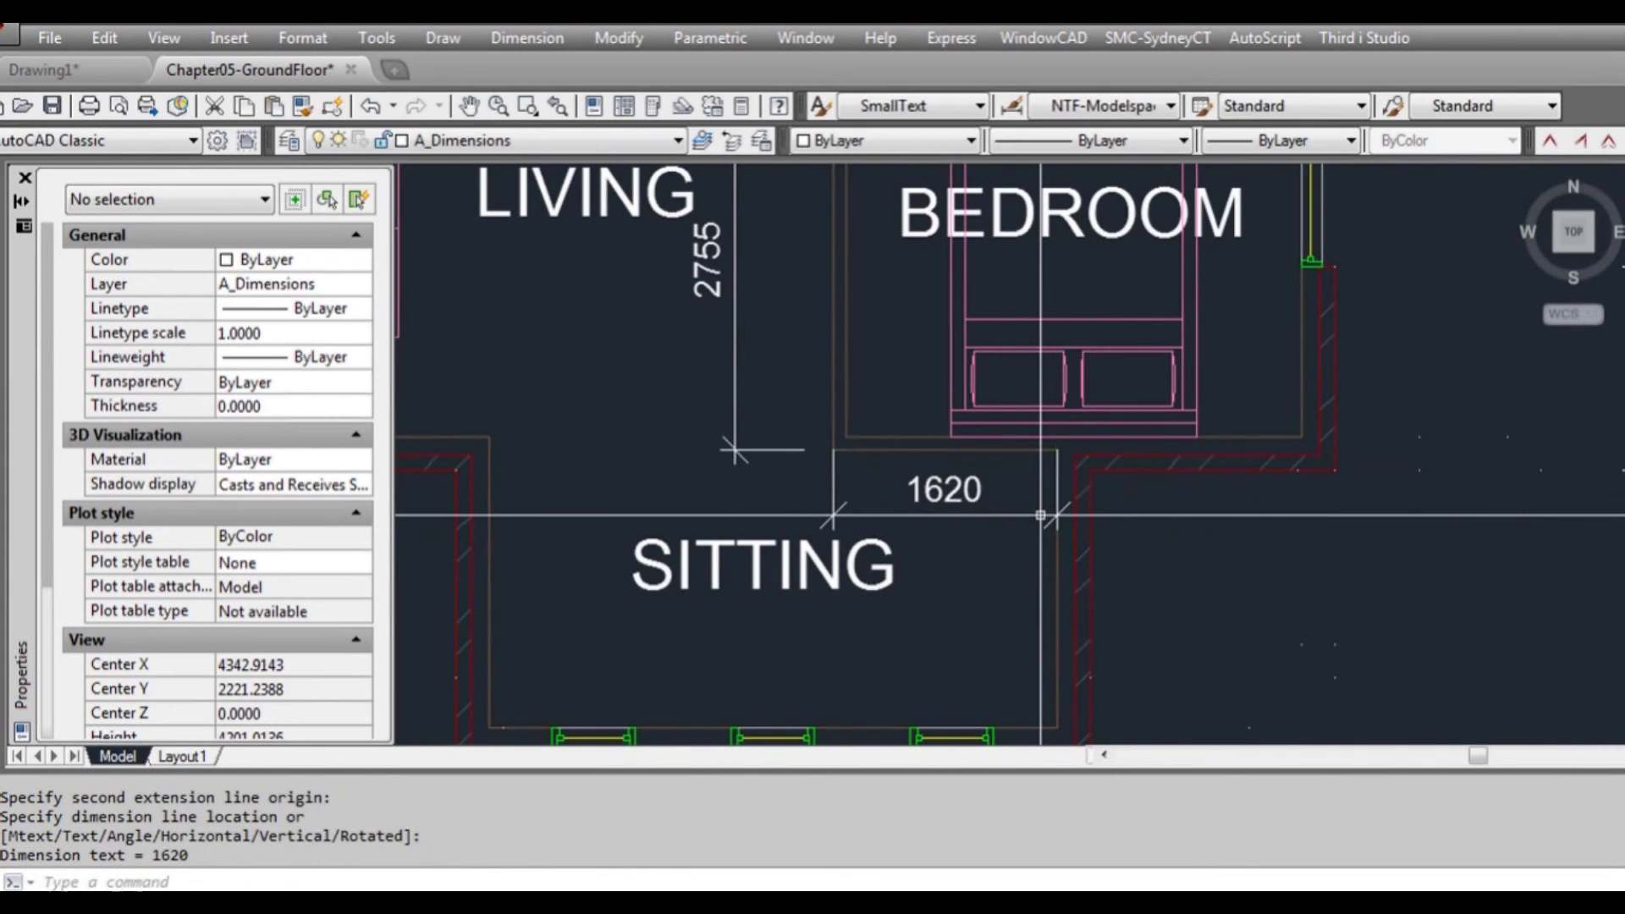
- Dimension the thickness of the wall between the living room and the front bedroom
middle_drag(955, 402, 979, 570)
key(Return)
click(871, 455)
click(860, 442)
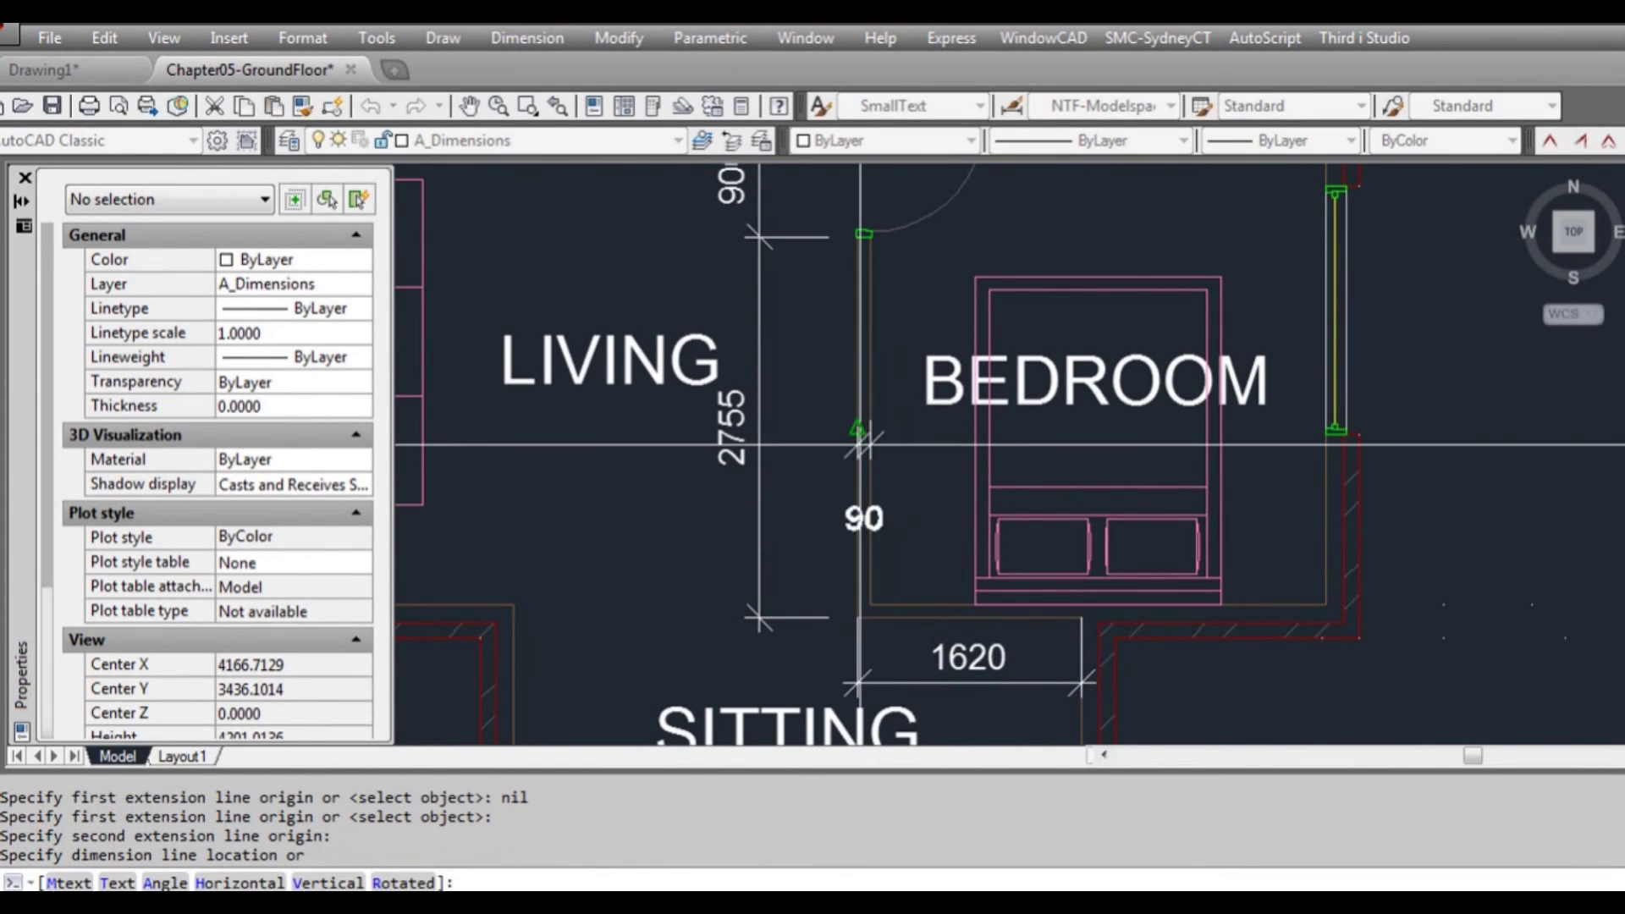
scroll(882, 397, up, 4)
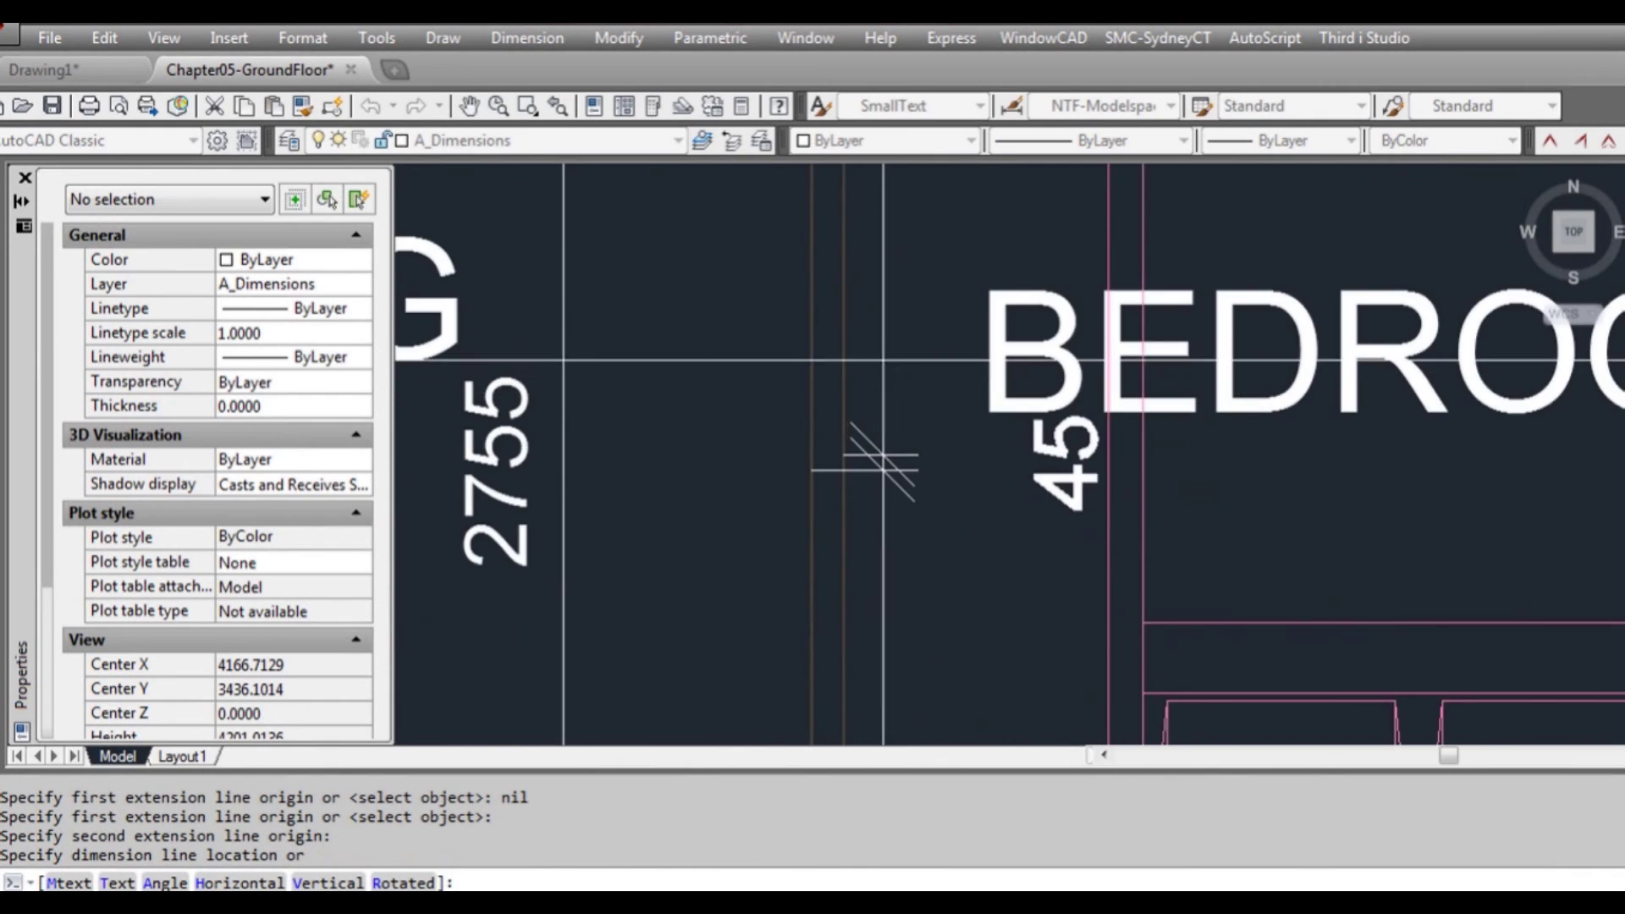
click(851, 288)
- Move the text of the living room and bedroom wall thickness dimension into the clear space just west of the wall
click(855, 287)
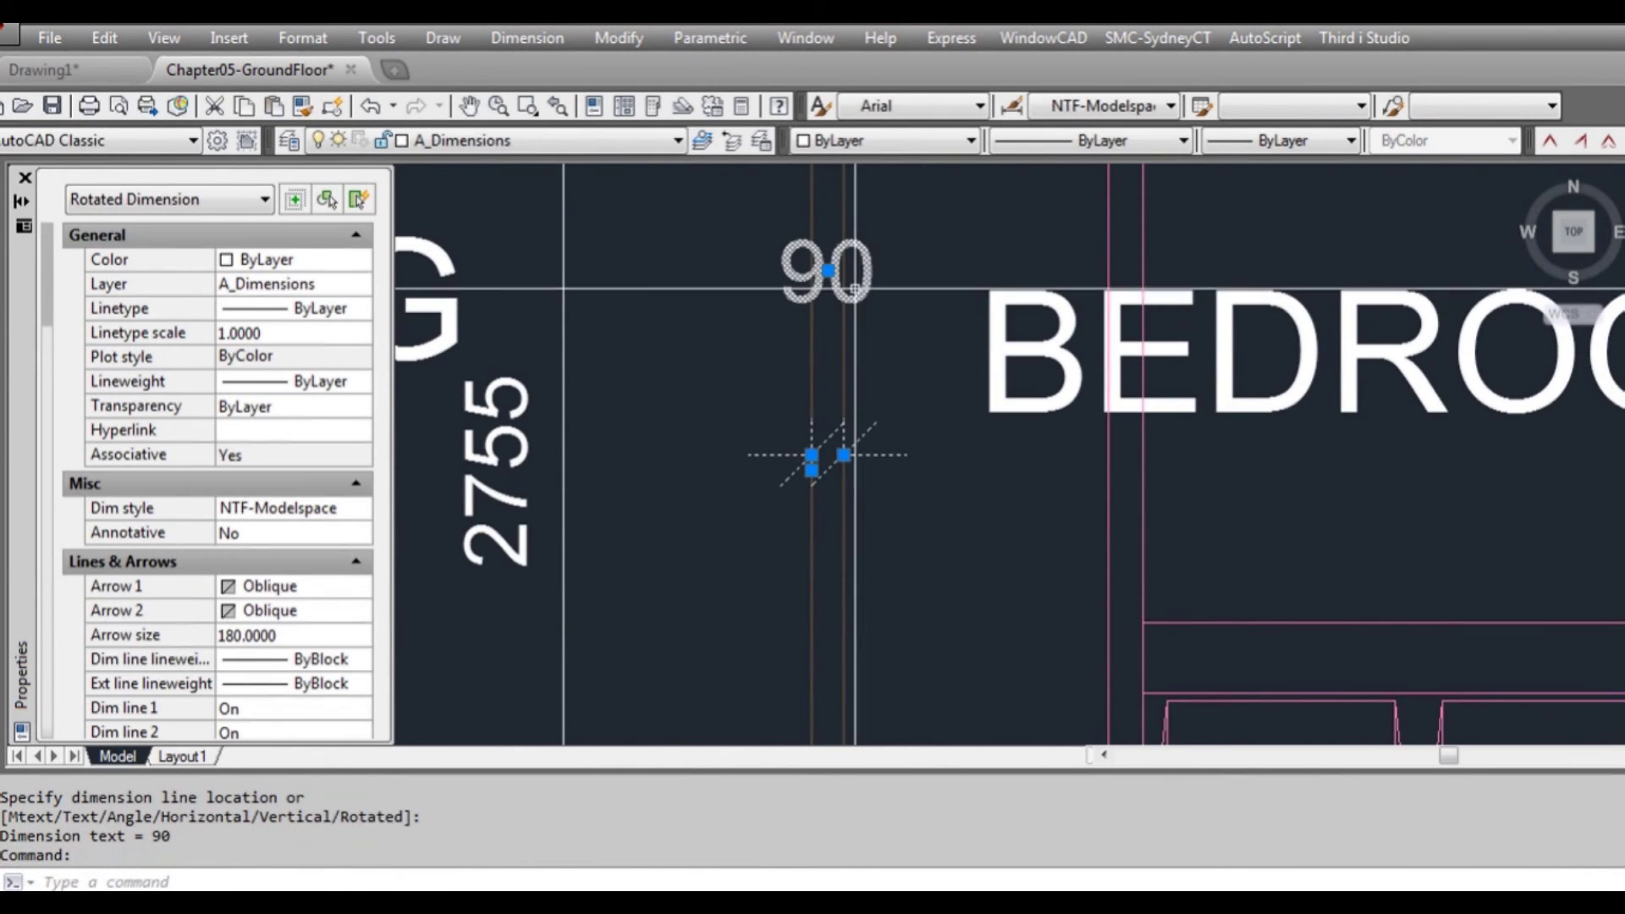
click(828, 271)
click(758, 385)
scroll(898, 434, down, 4)
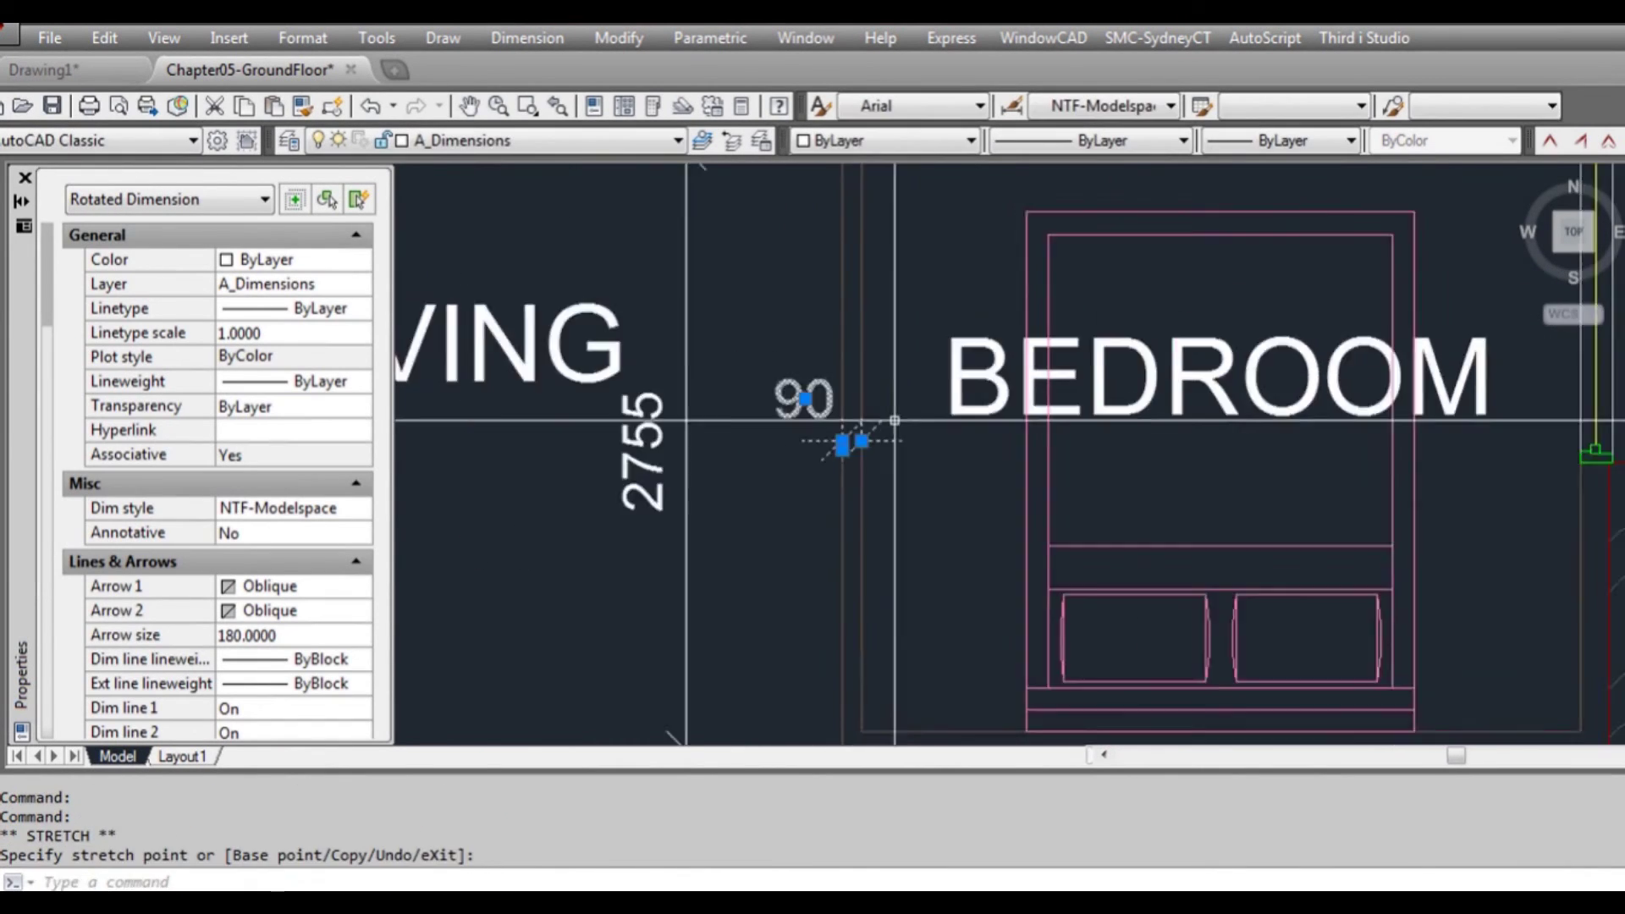
key(Escape)
scroll(1065, 464, down, 3)
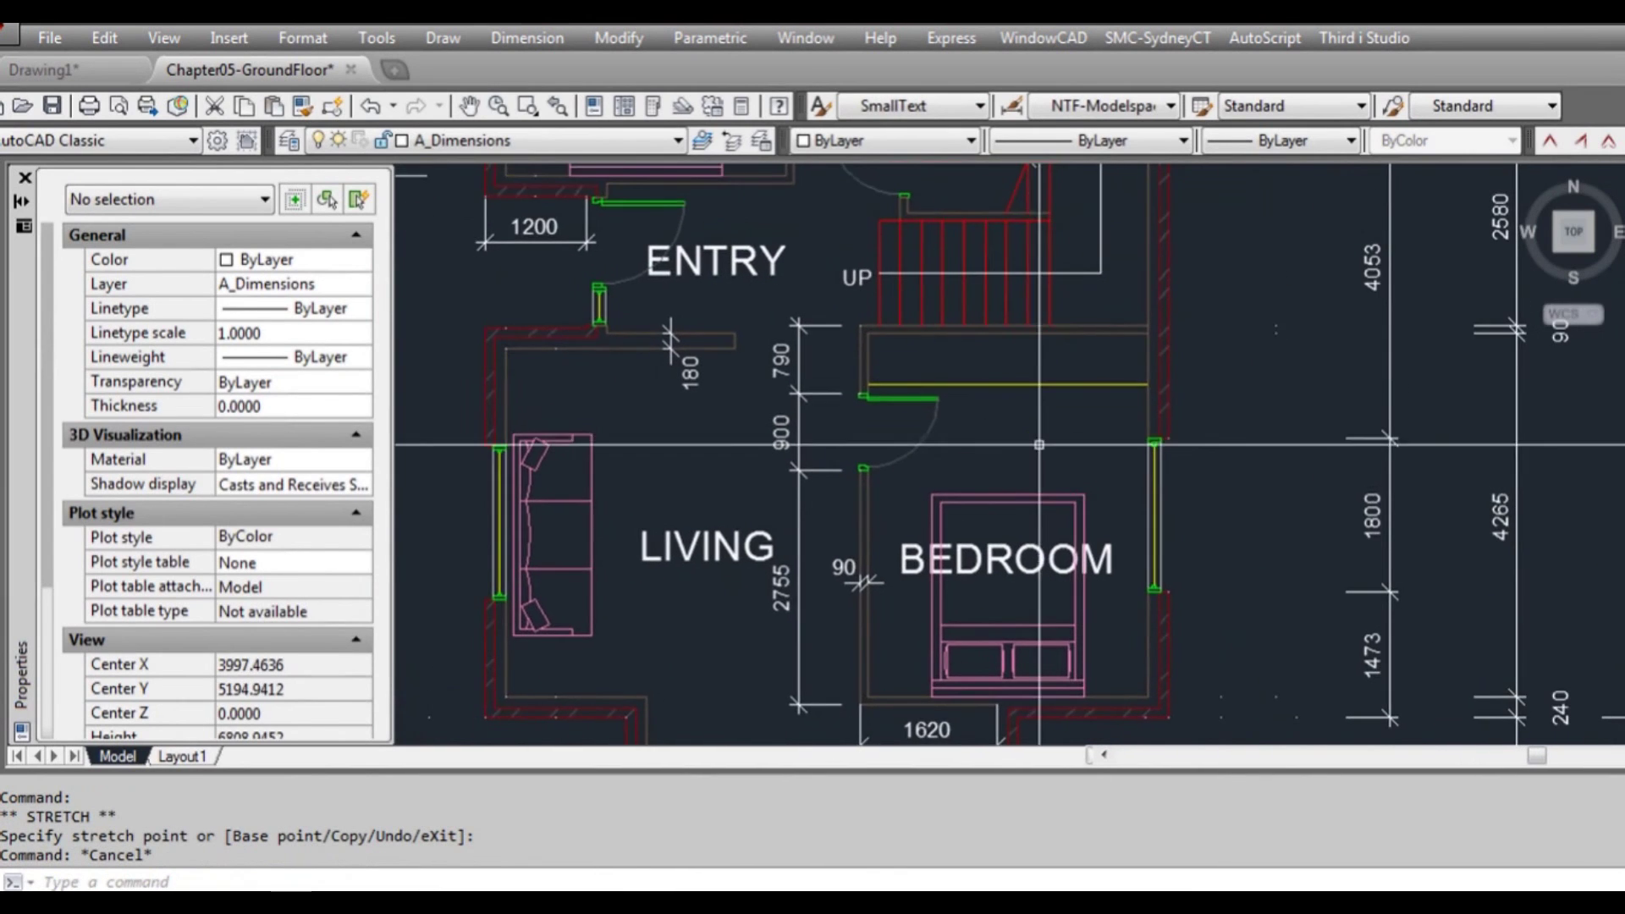
- Dimension the depth of the front bedroom's wardrobe, placing the dimension inside near its east end
scroll(1031, 380, up, 3)
key(space)
click(990, 388)
click(1007, 313)
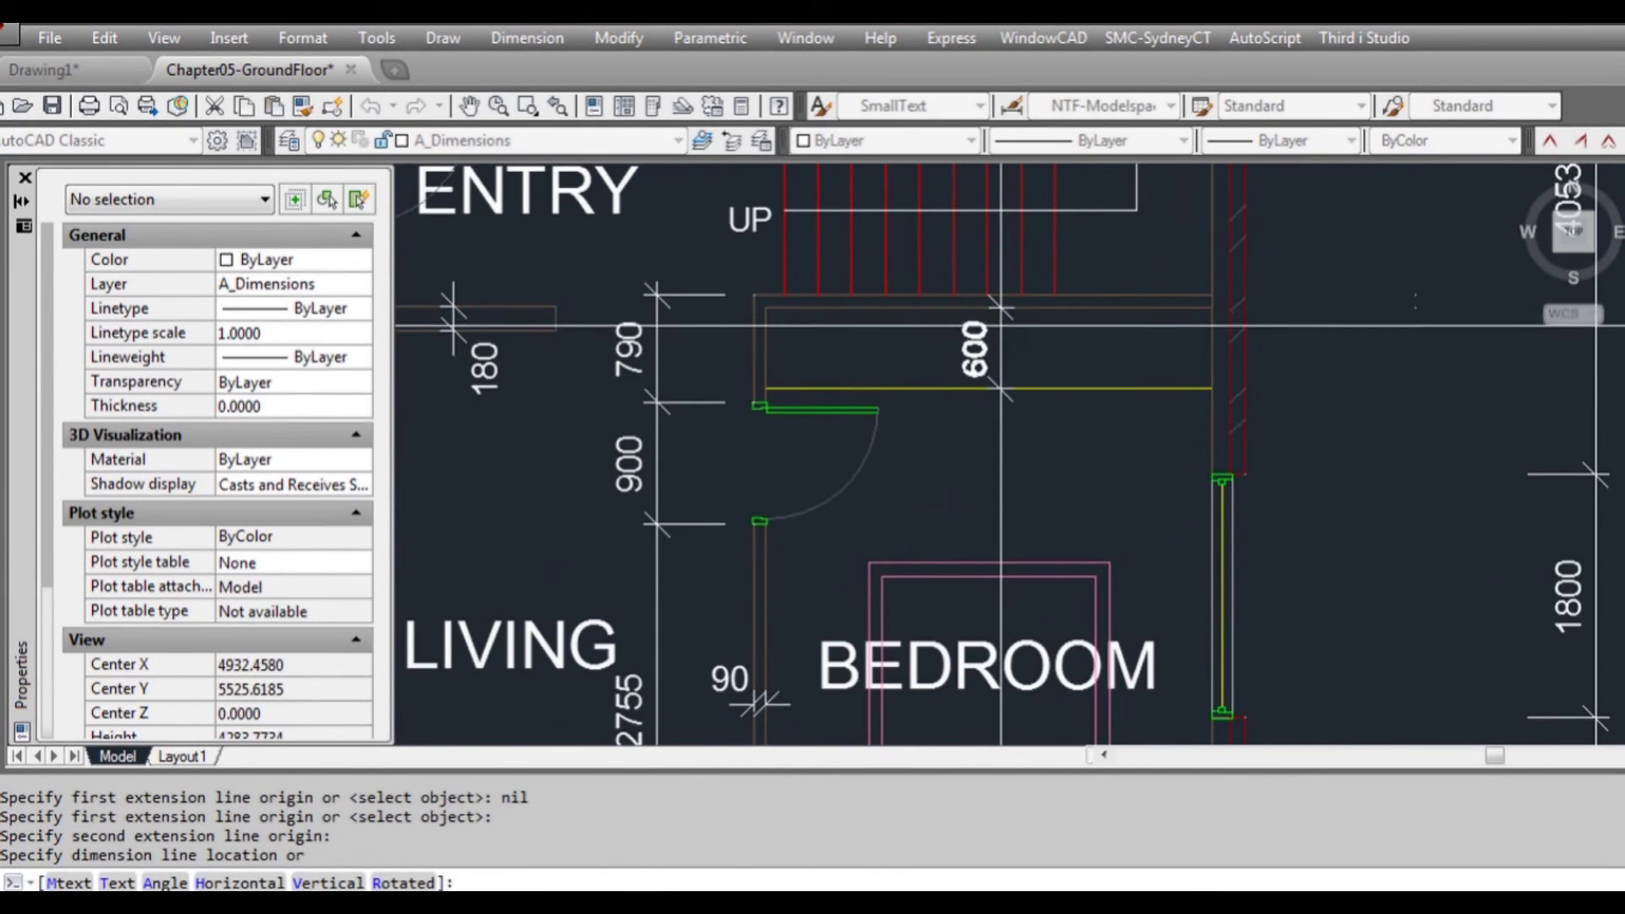
click(1124, 329)
- Dimension the stair landing's width from the end of the stair dividing wall to the east wall, placing it near the landing's south edge
scroll(1104, 376, down, 2)
mouse_move(1106, 305)
middle_down()
mouse_move(1106, 446)
mouse_move(864, 464)
middle_up()
scroll(958, 481, up, 2)
mouse_move(1343, 471)
middle_down()
mouse_move(1078, 475)
mouse_move(1365, 566)
middle_up()
scroll(1142, 403, down, 2)
mouse_move(1075, 288)
middle_down()
mouse_move(1124, 429)
mouse_move(1136, 358)
middle_up()
scroll(890, 460, up, 4)
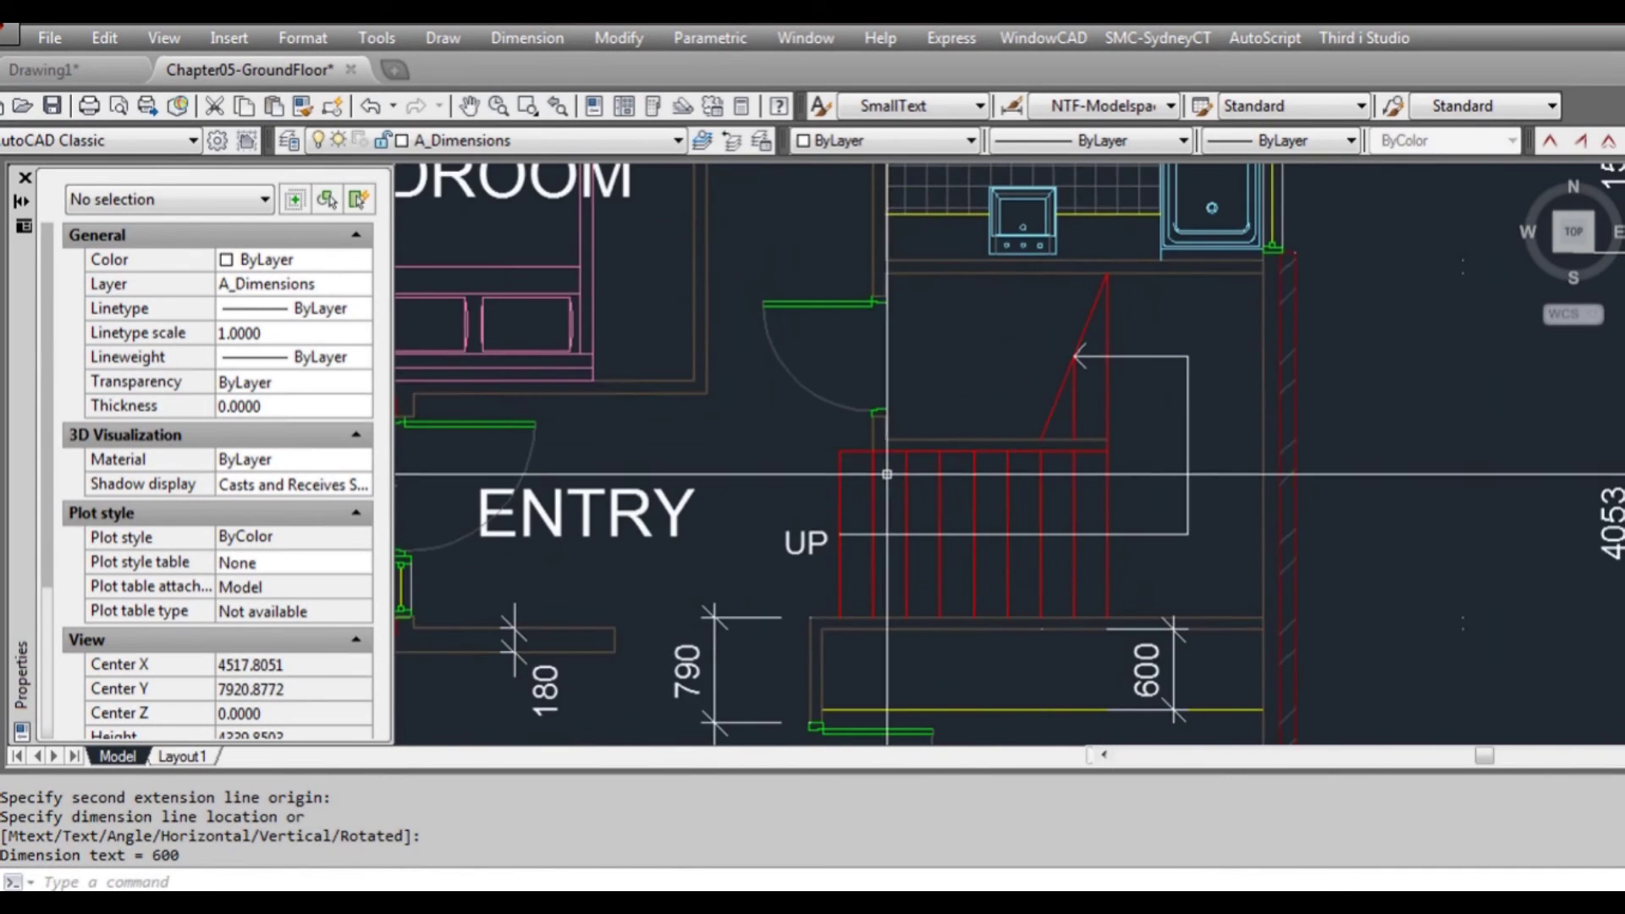
middle_drag(925, 442, 904, 516)
middle_drag(1241, 483, 1014, 367)
key(space)
click(995, 381)
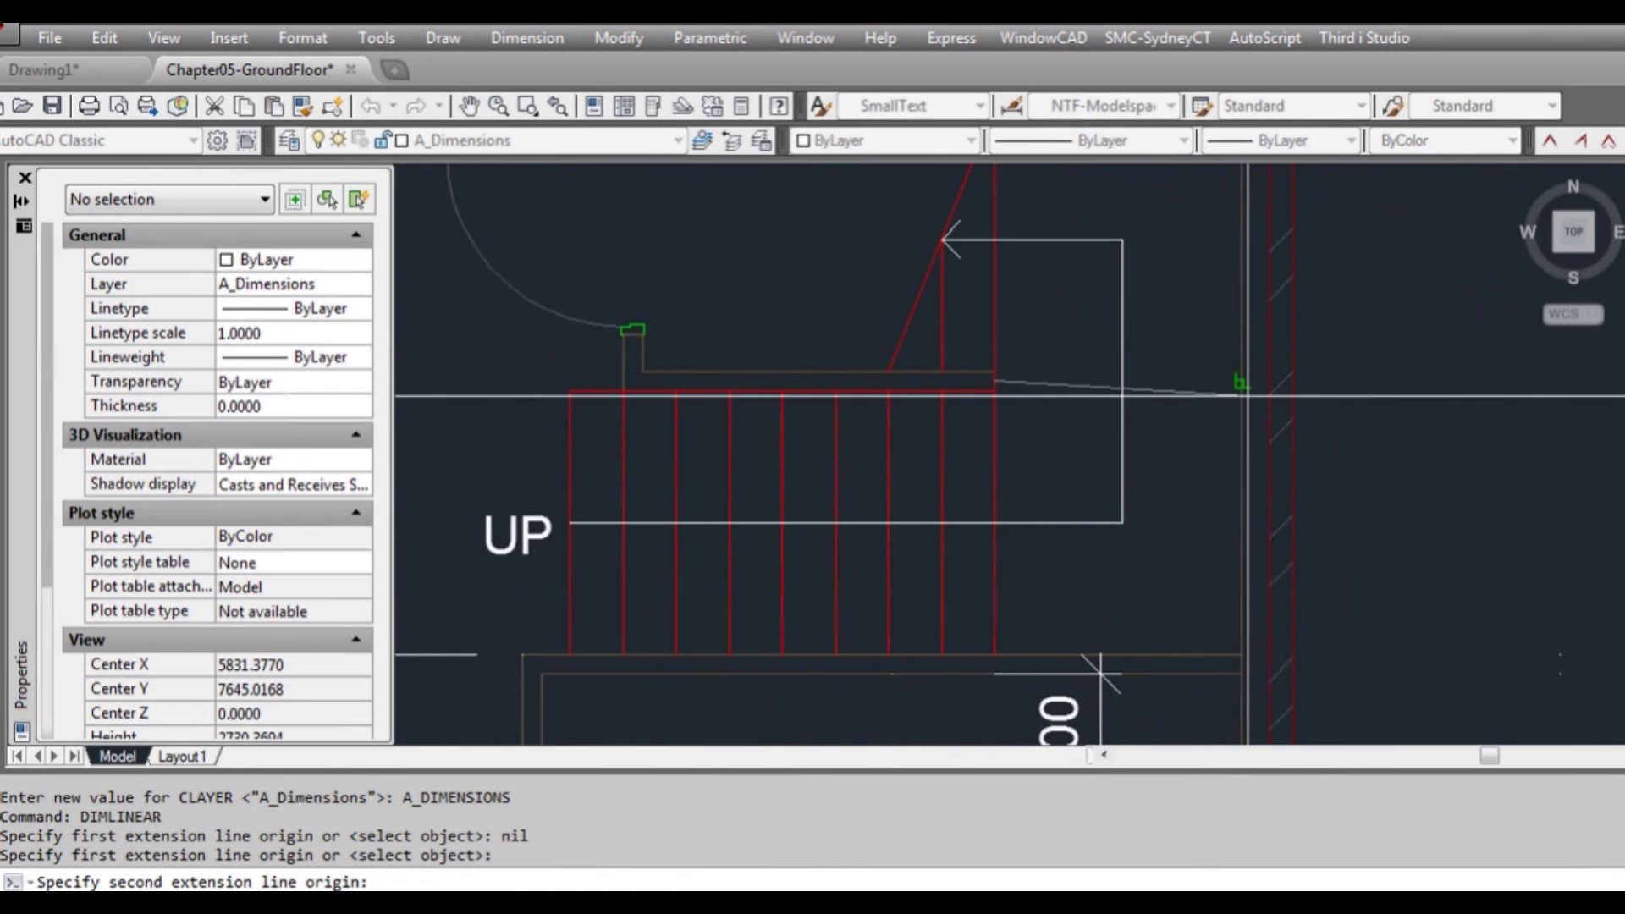
click(1245, 393)
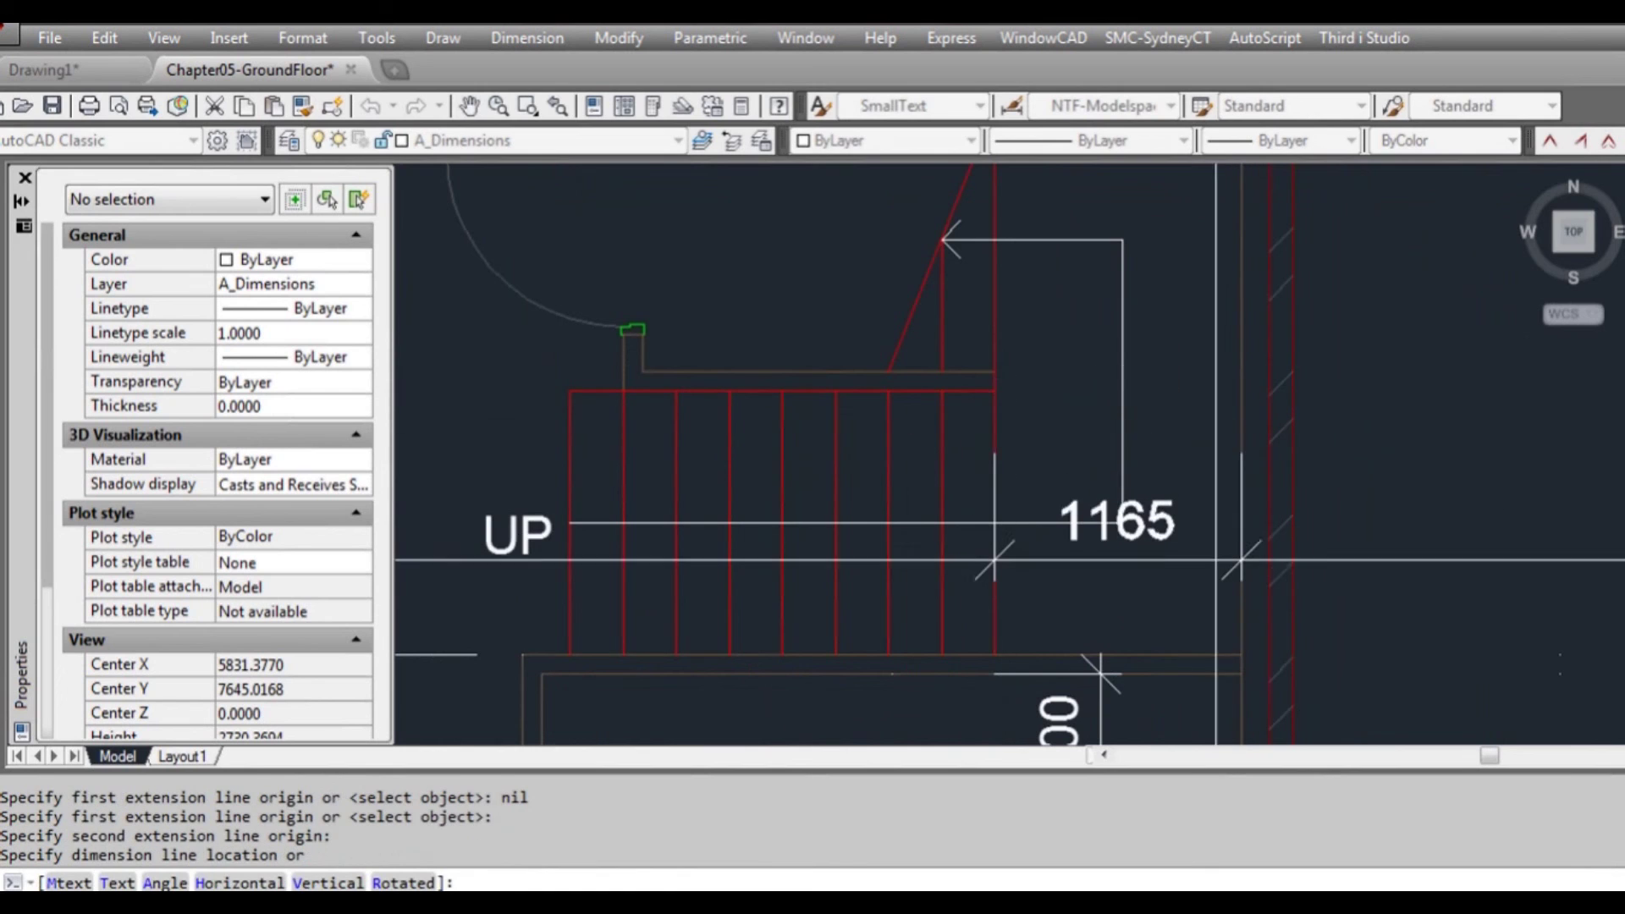
click(1198, 610)
scroll(1101, 457, down, 2)
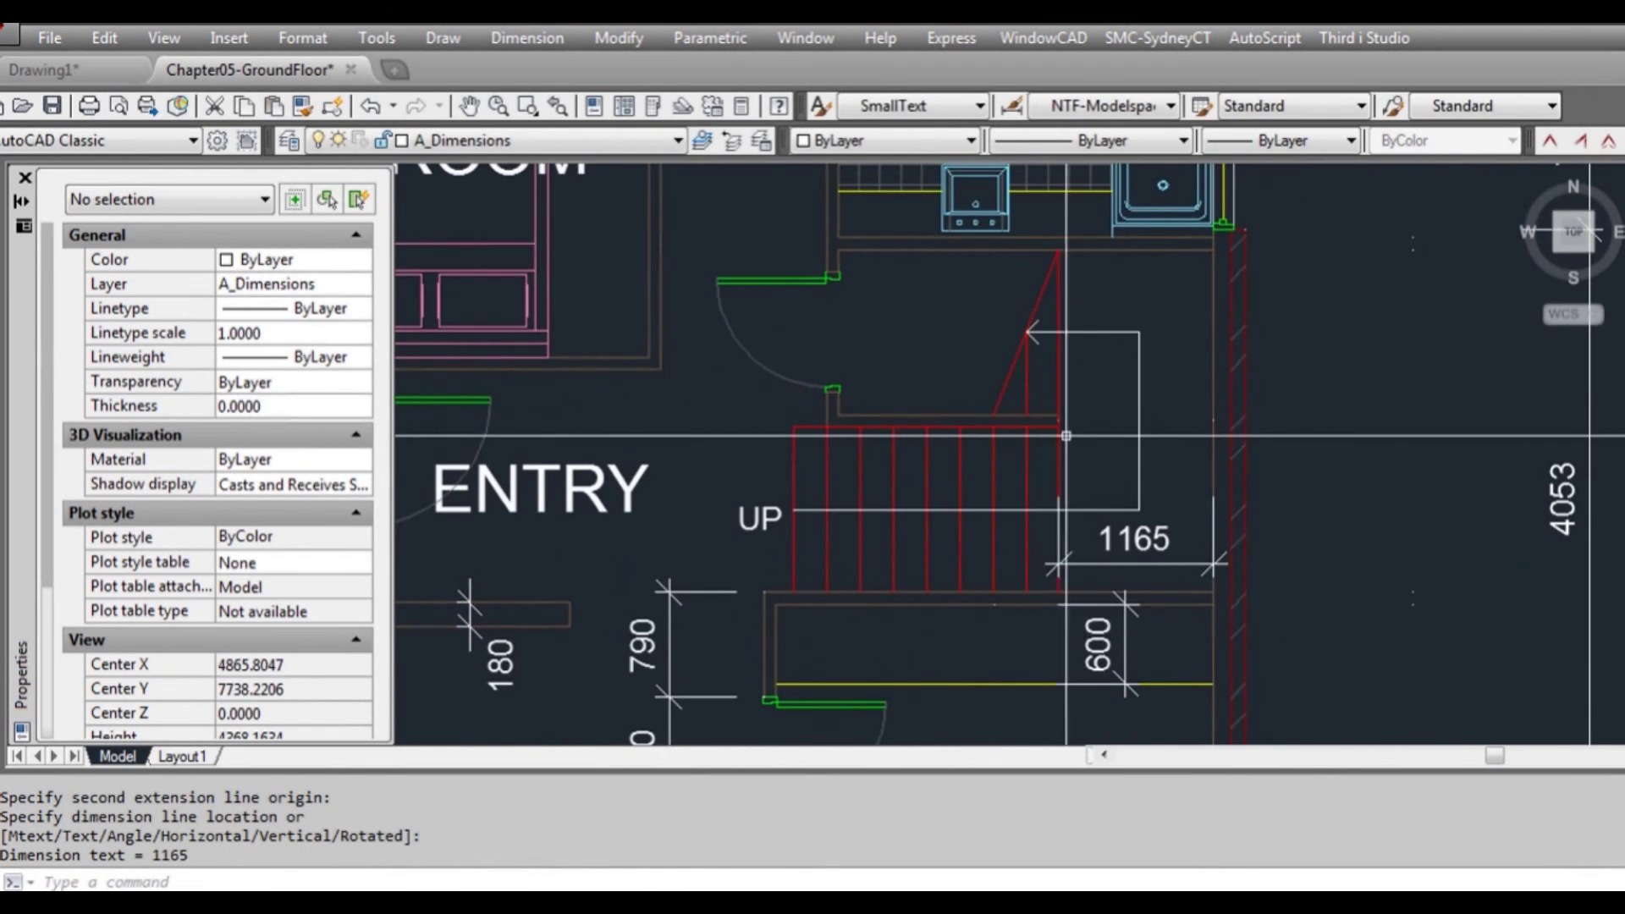
scroll(929, 447, up, 2)
key(space)
click(951, 435)
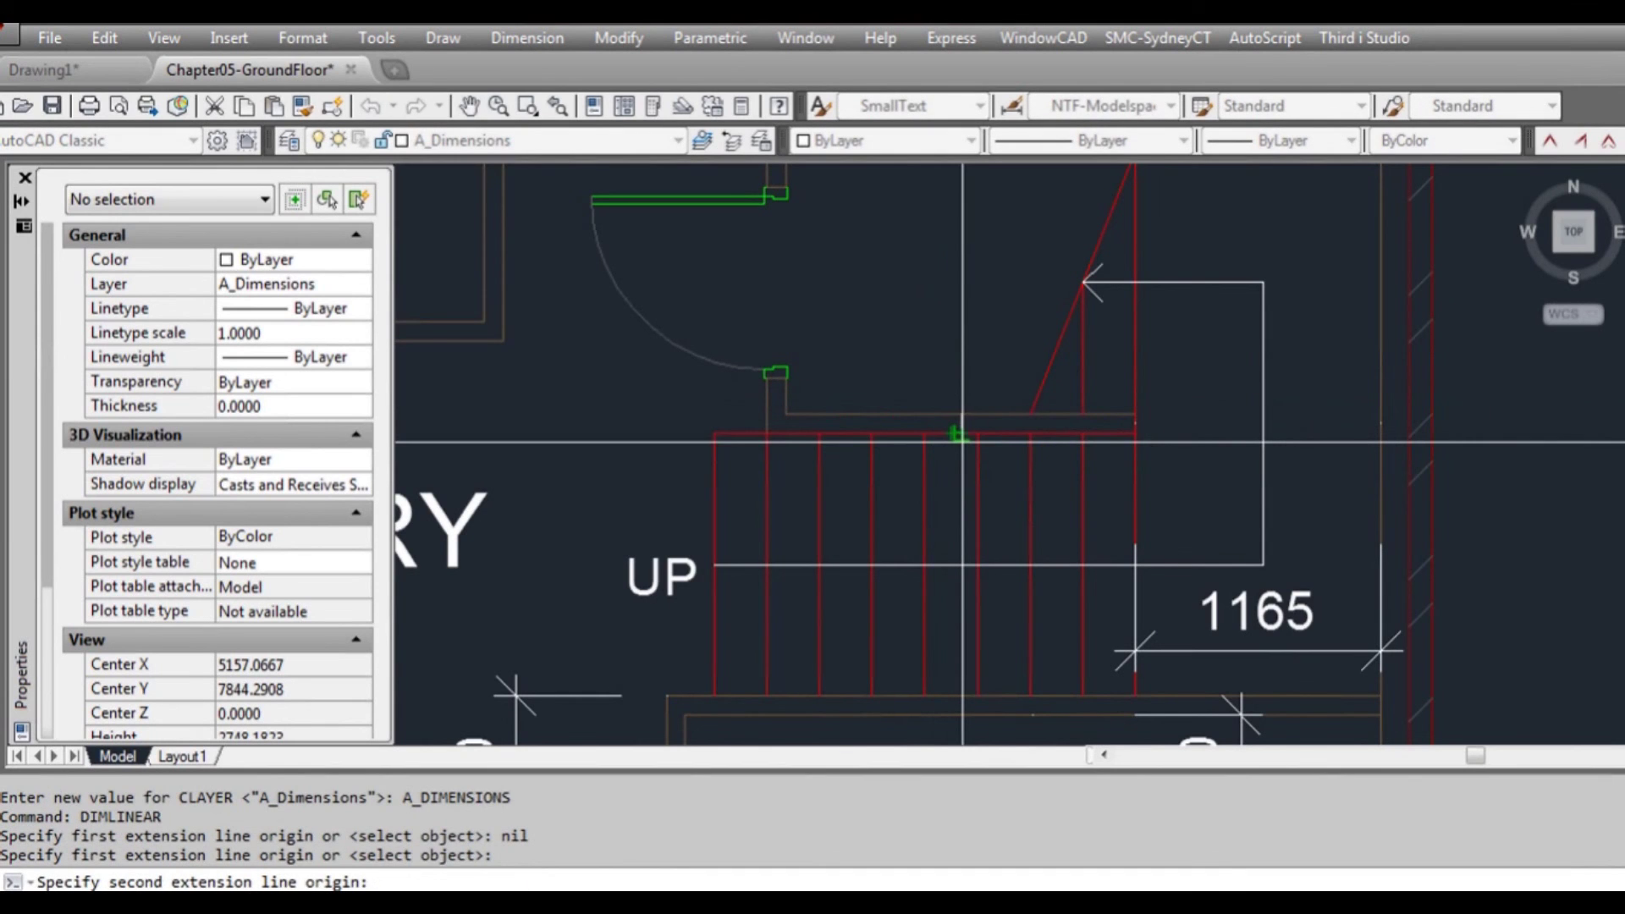
click(963, 441)
key(Escape)
- Dimension the lower stair flight's width from the dividing wall to the wardrobe wall, placing it just outside the east wall
scroll(1177, 423, down, 2)
middle_drag(1180, 440, 1060, 388)
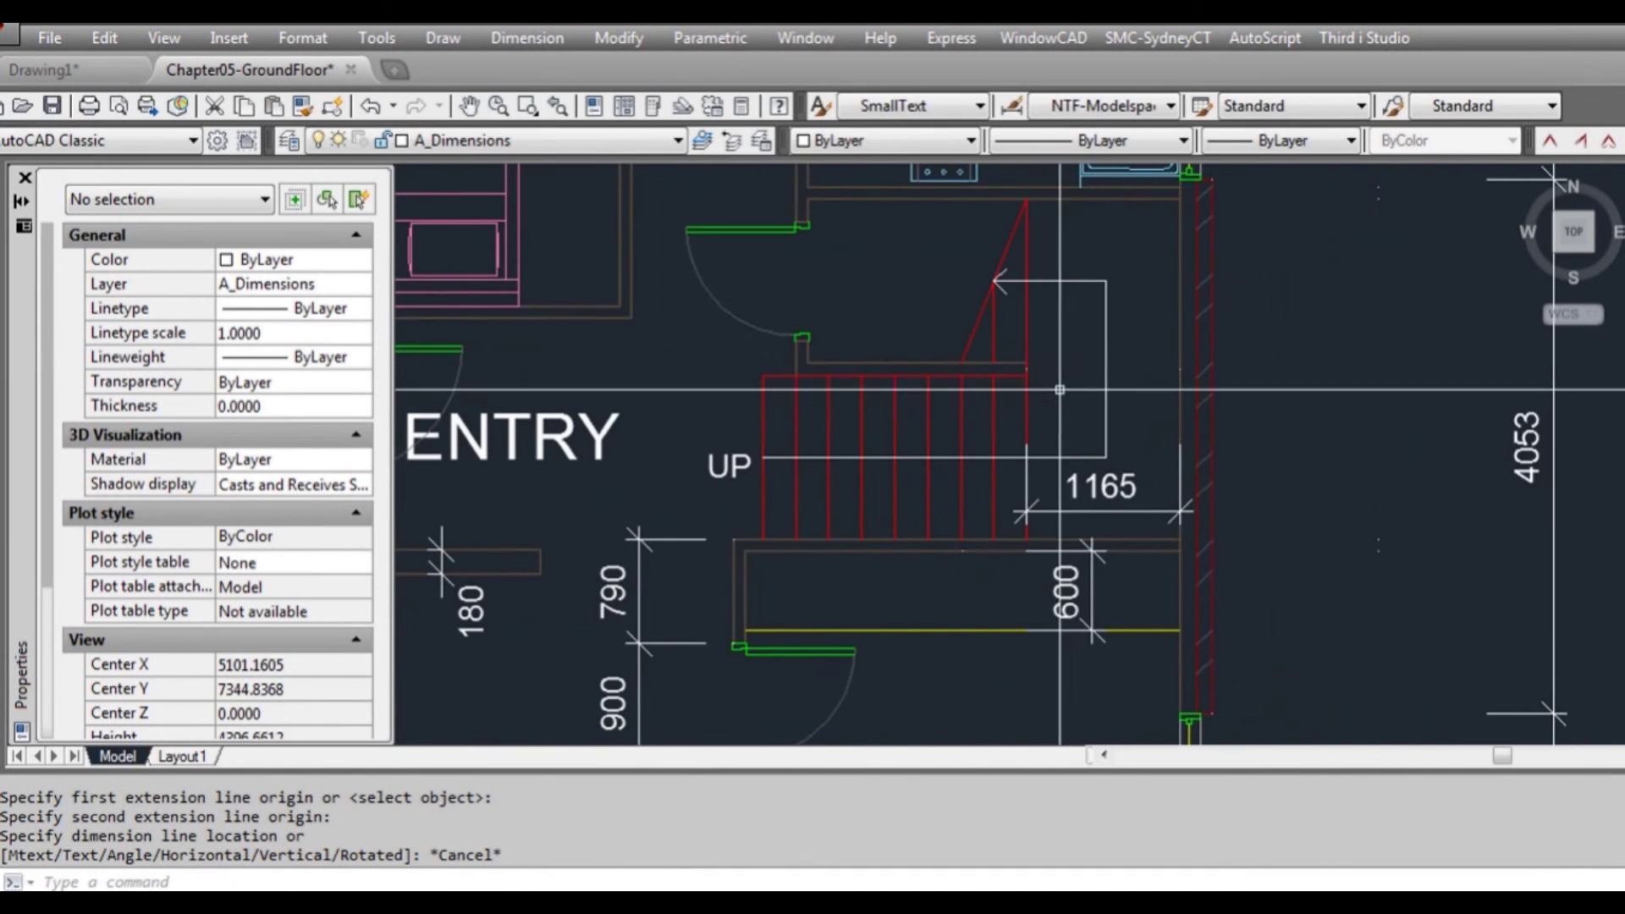
key(space)
click(1026, 375)
click(1027, 540)
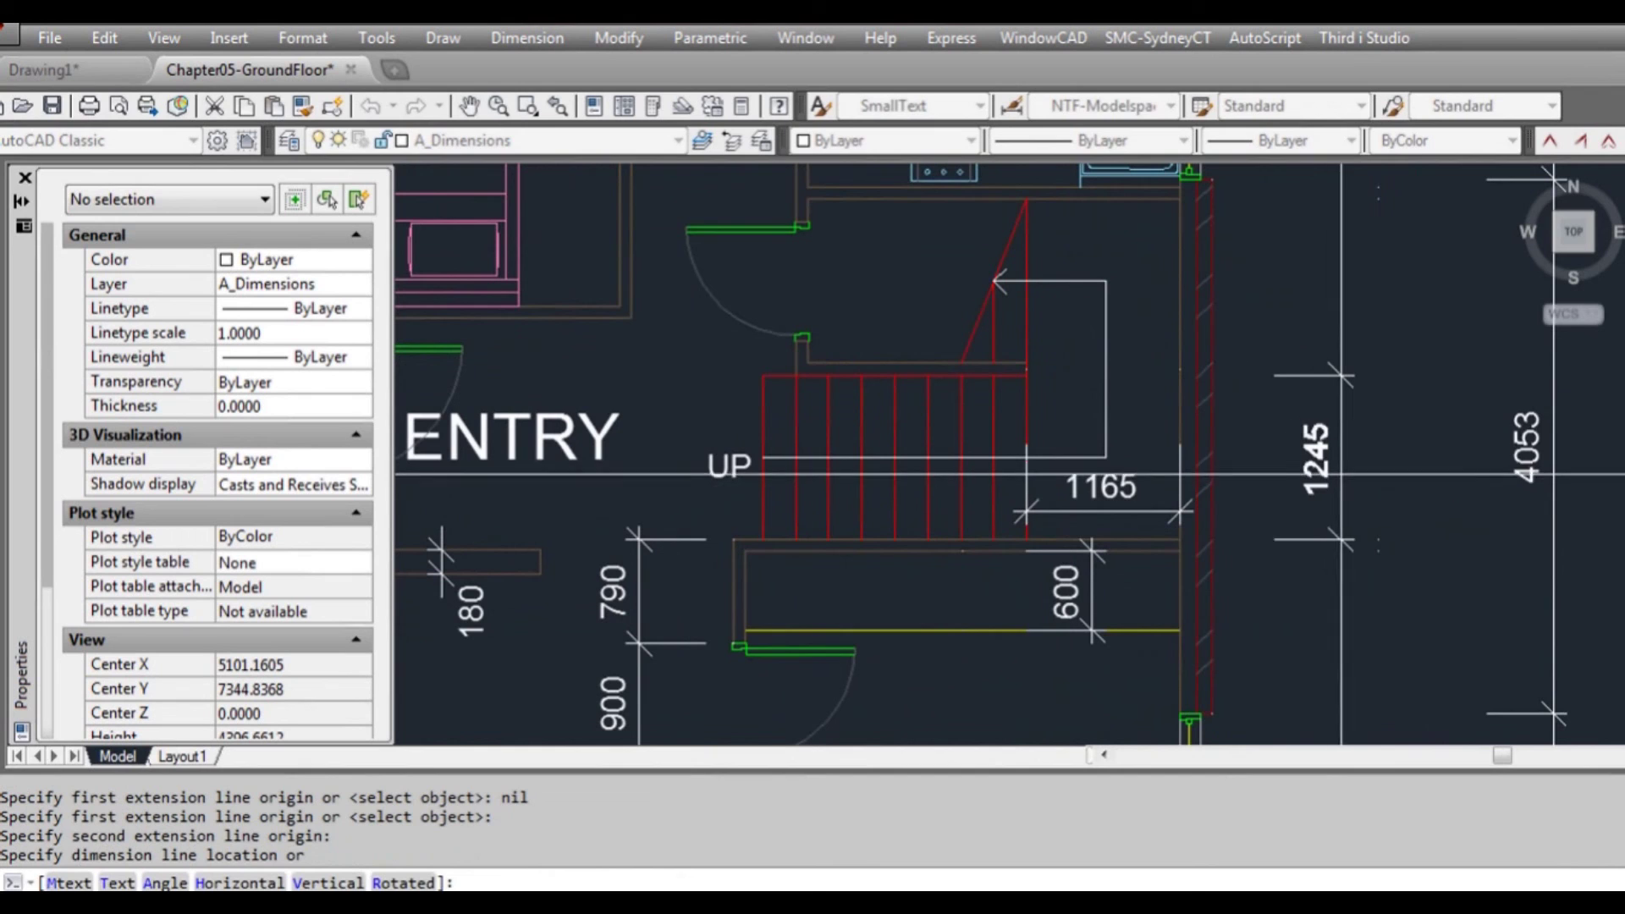
click(1386, 467)
- Dimension the thickness of the wall dividing the stair flights, in line with the lower flight's width dimension
key(space)
click(1026, 375)
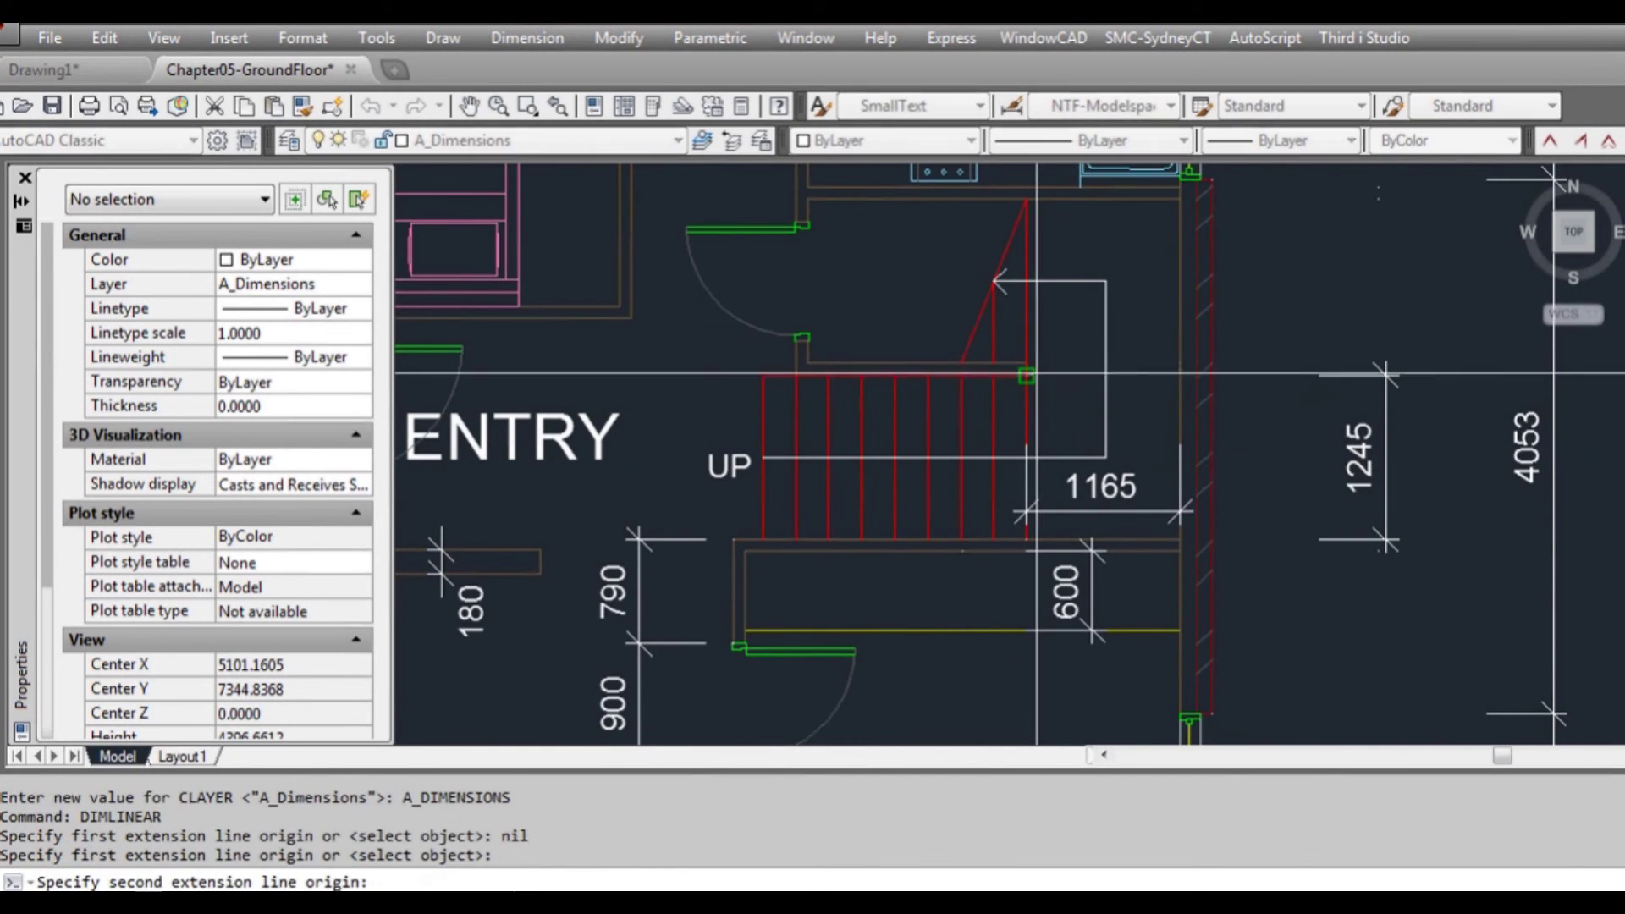
click(1027, 363)
click(1389, 364)
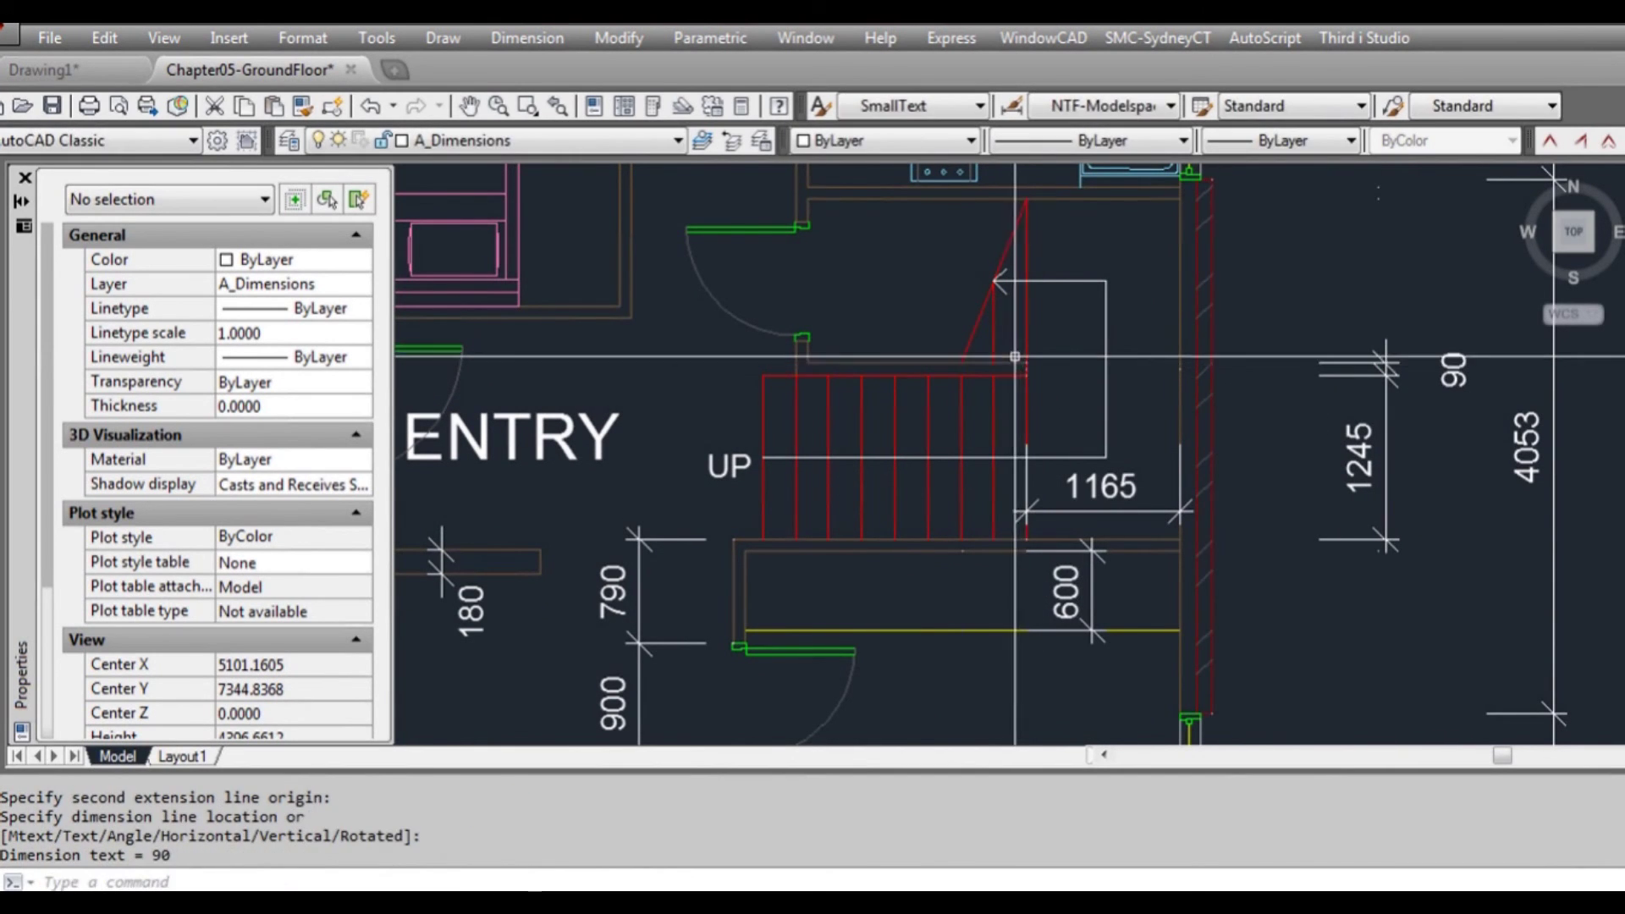
- Dimension the upper stair flight's width from the dividing wall to the bathroom wall, continuing the row outside the east wall
key(space)
click(1026, 363)
click(1026, 201)
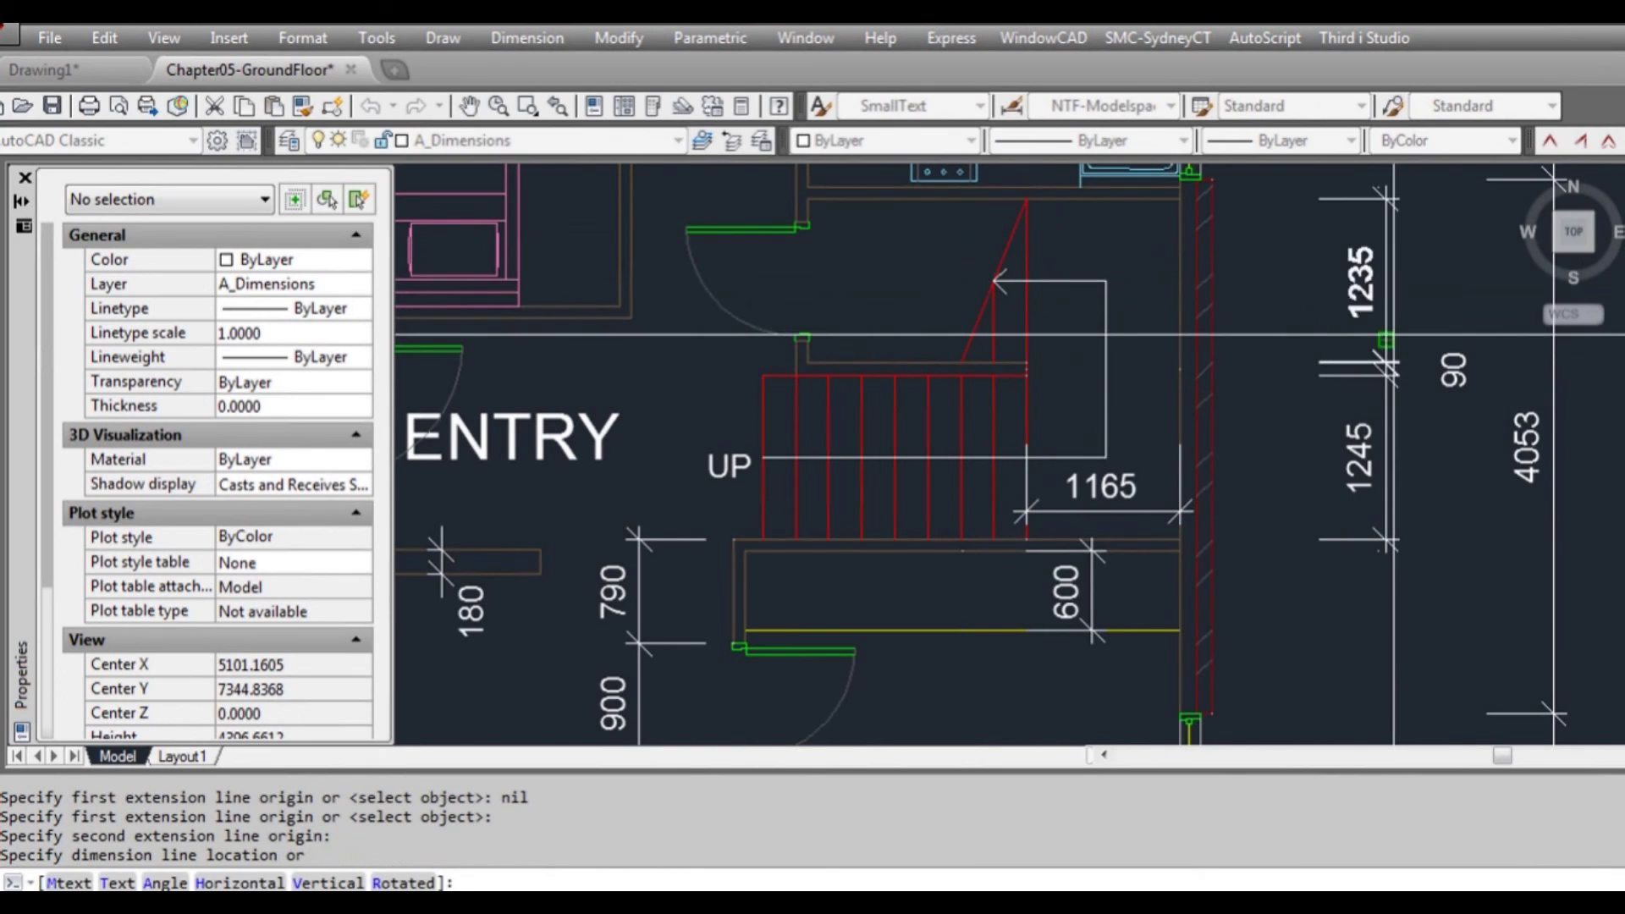
click(1387, 314)
- Correct the upper stair flight dimension by stretching its south origin onto the dividing wall's corner
click(1358, 341)
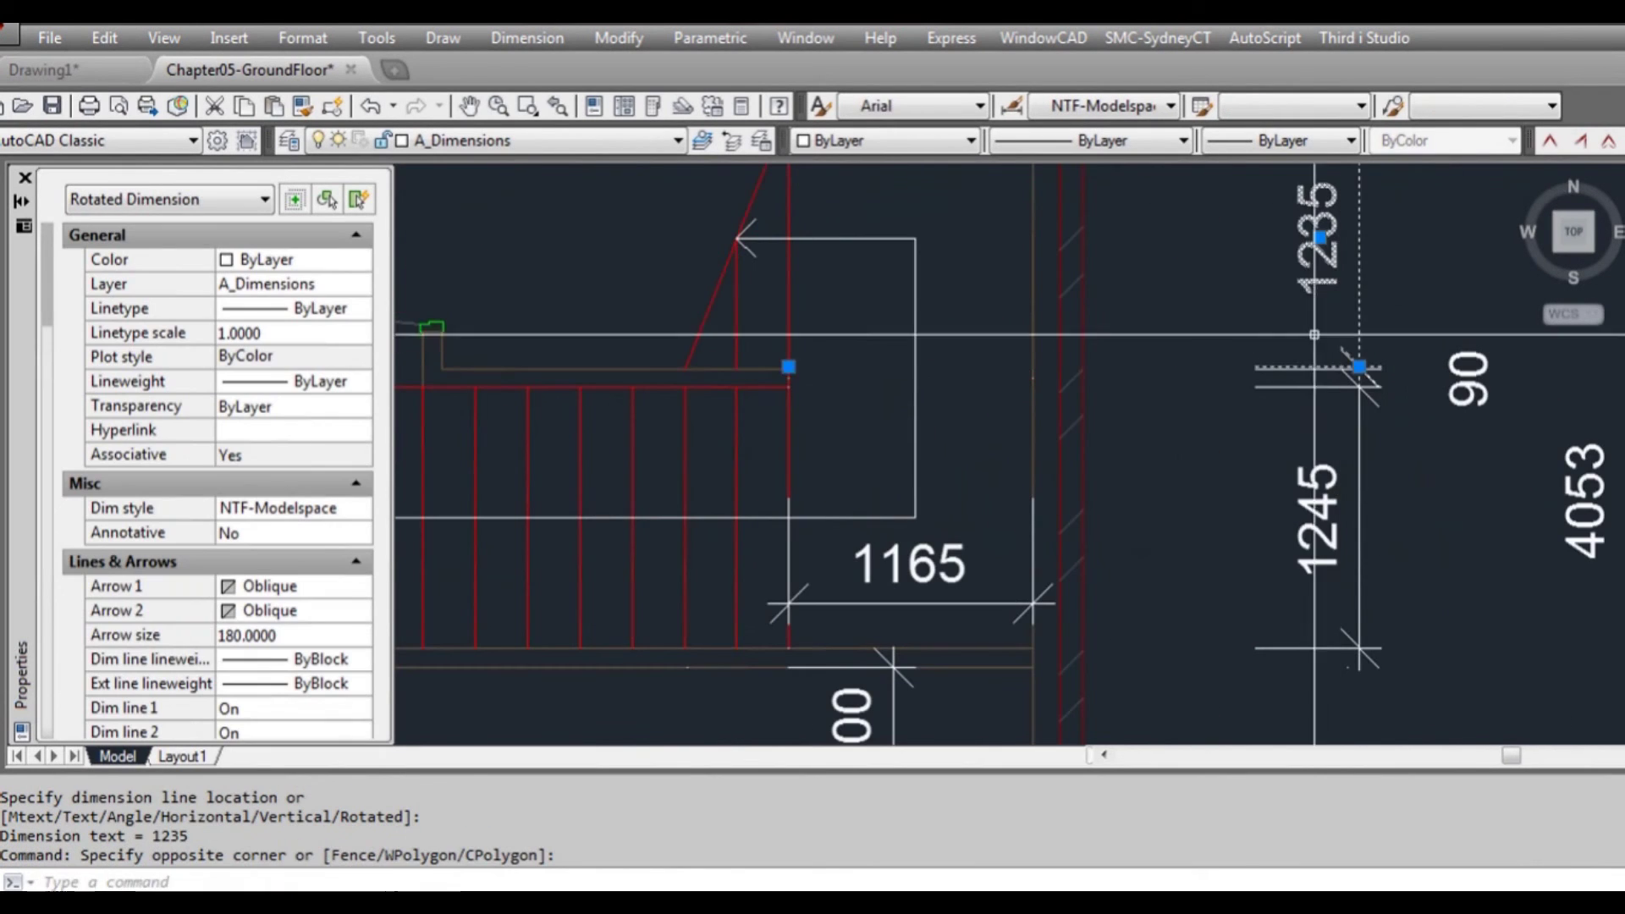
scroll(788, 368, up, 5)
click(790, 387)
click(790, 403)
scroll(871, 461, down, 5)
key(Escape)
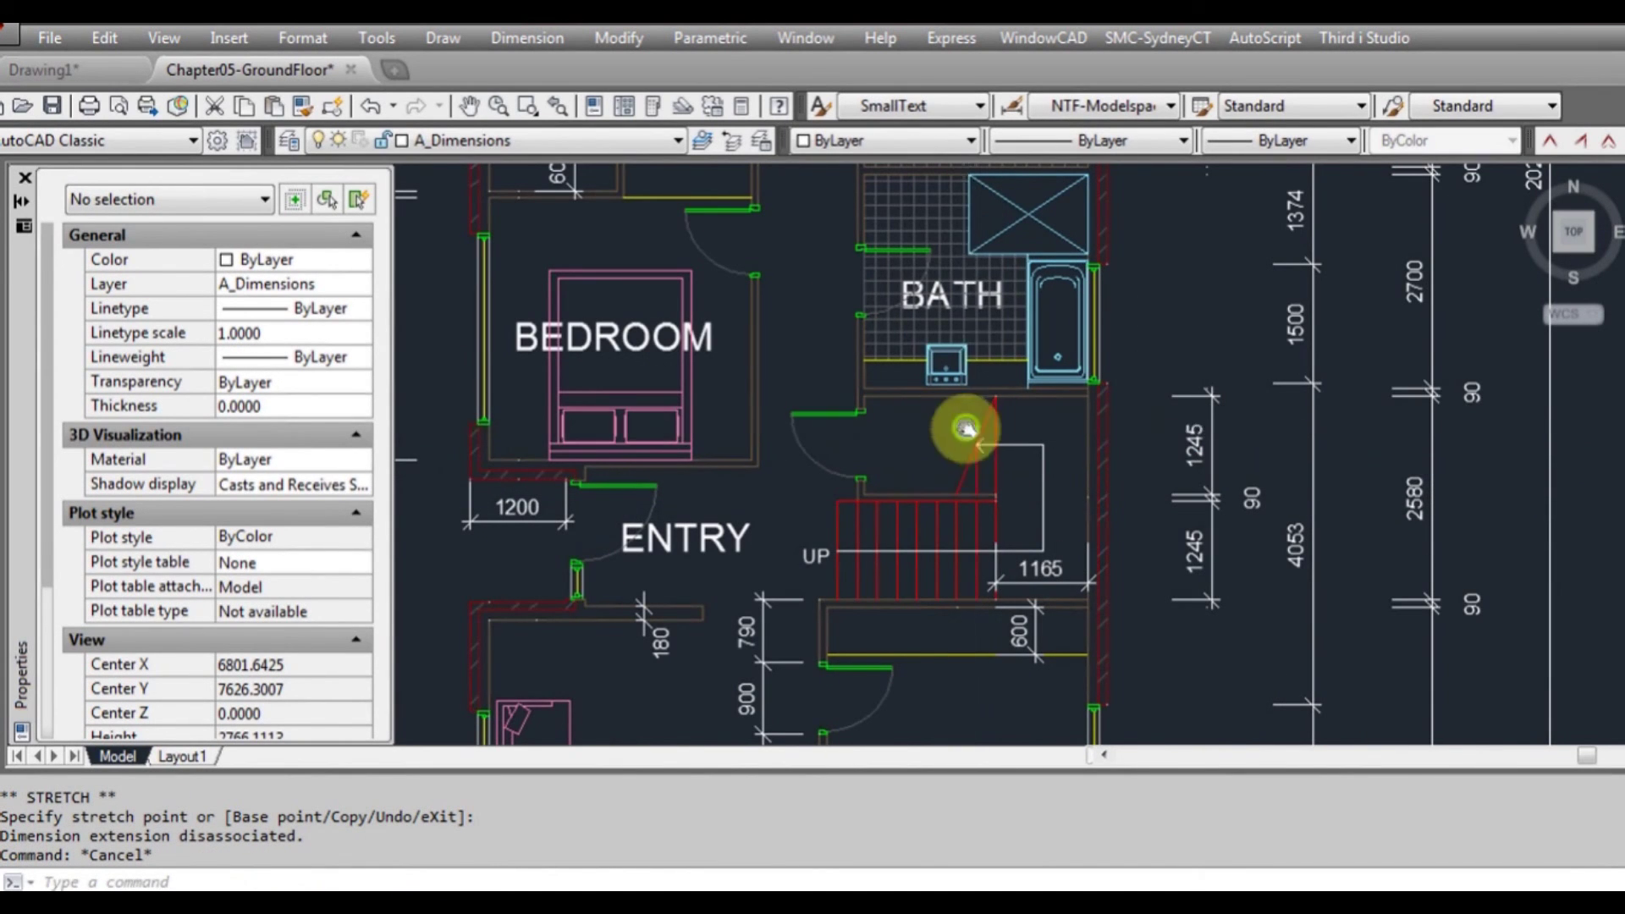
- Dimension the hallway's width between the middle bedroom's east wall and the bathroom's west wall
scroll(961, 428, up, 4)
text(dd)
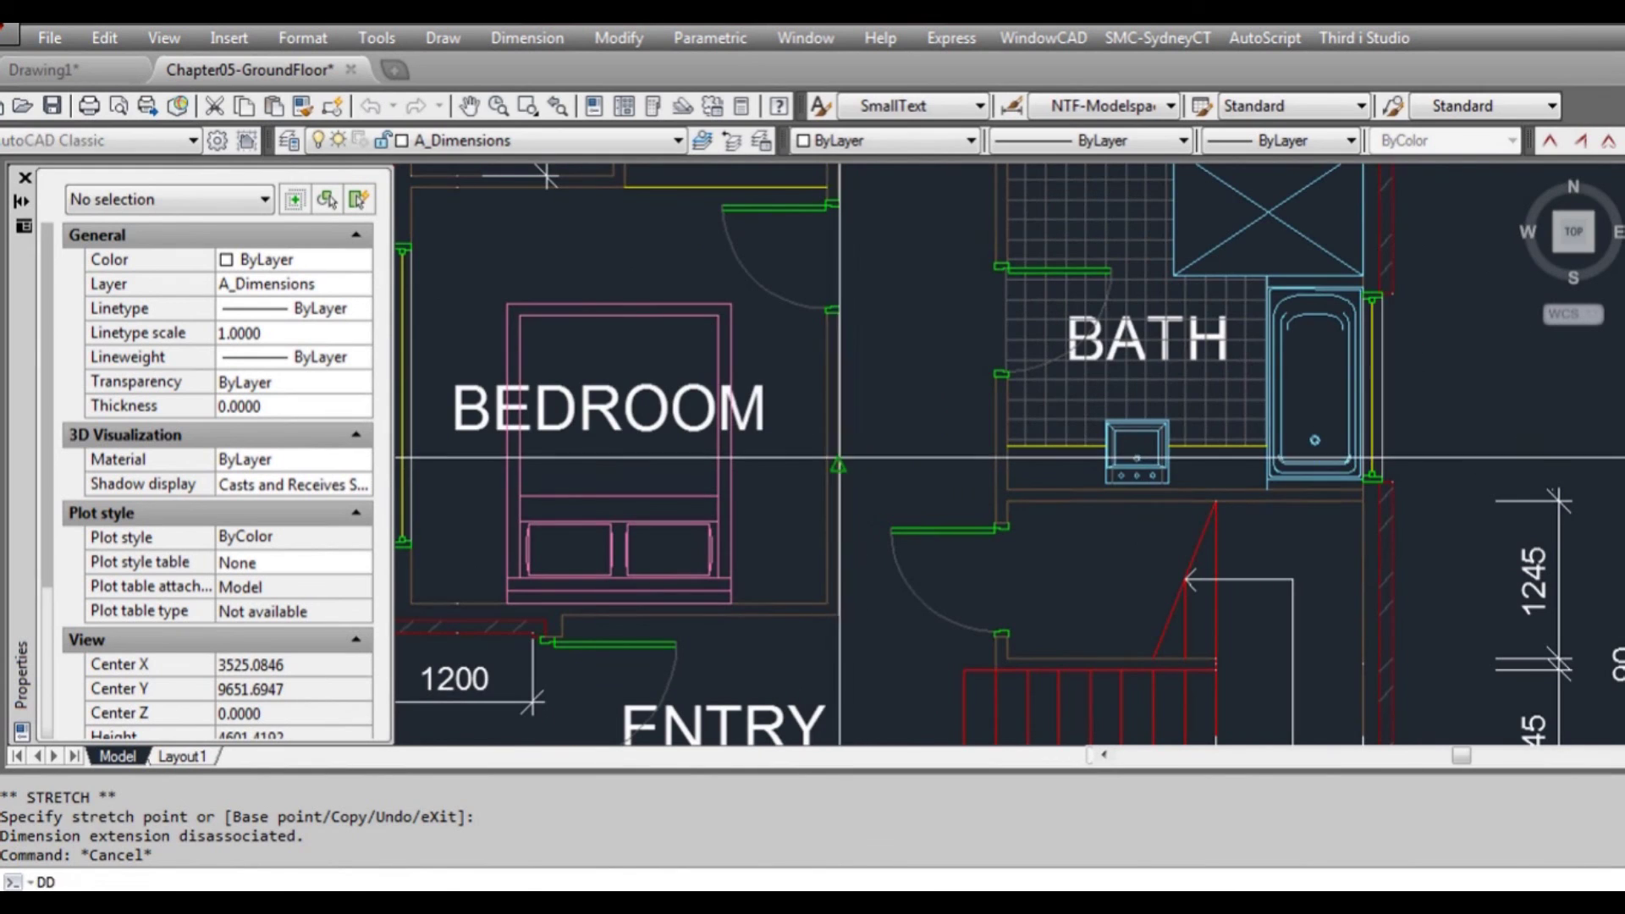
key(Return)
click(839, 459)
click(996, 462)
click(969, 459)
scroll(970, 459, down, 4)
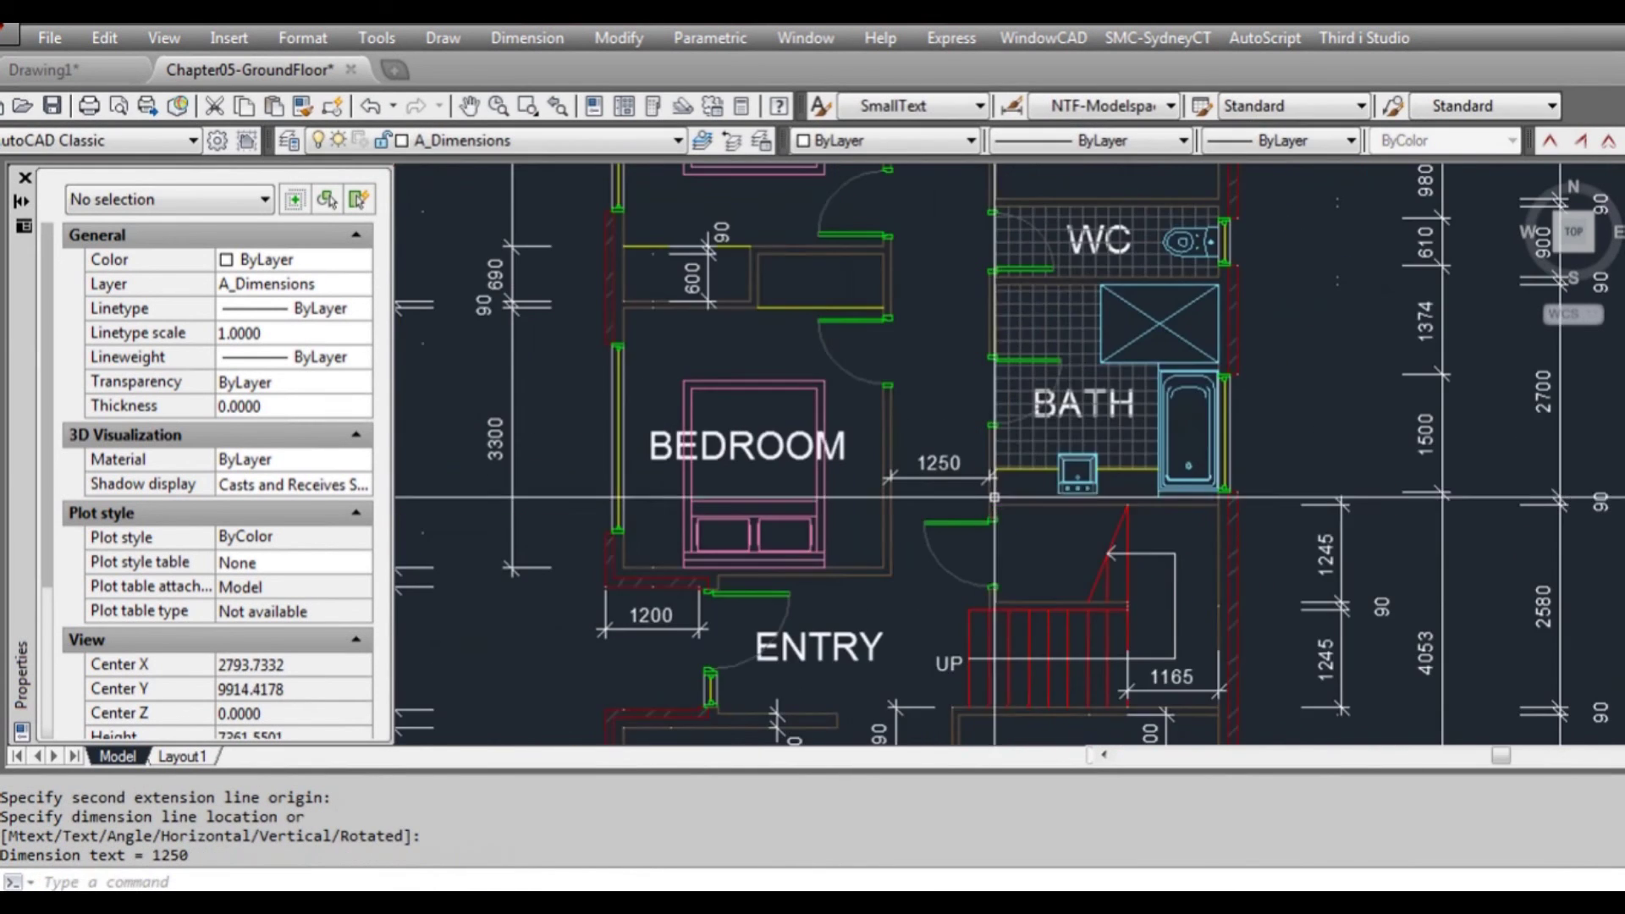
- Examine the whole floor plan, including the north bedrooms and garage, for areas that still lack dimensions
middle_drag(969, 386, 990, 592)
scroll(929, 416, down, 2)
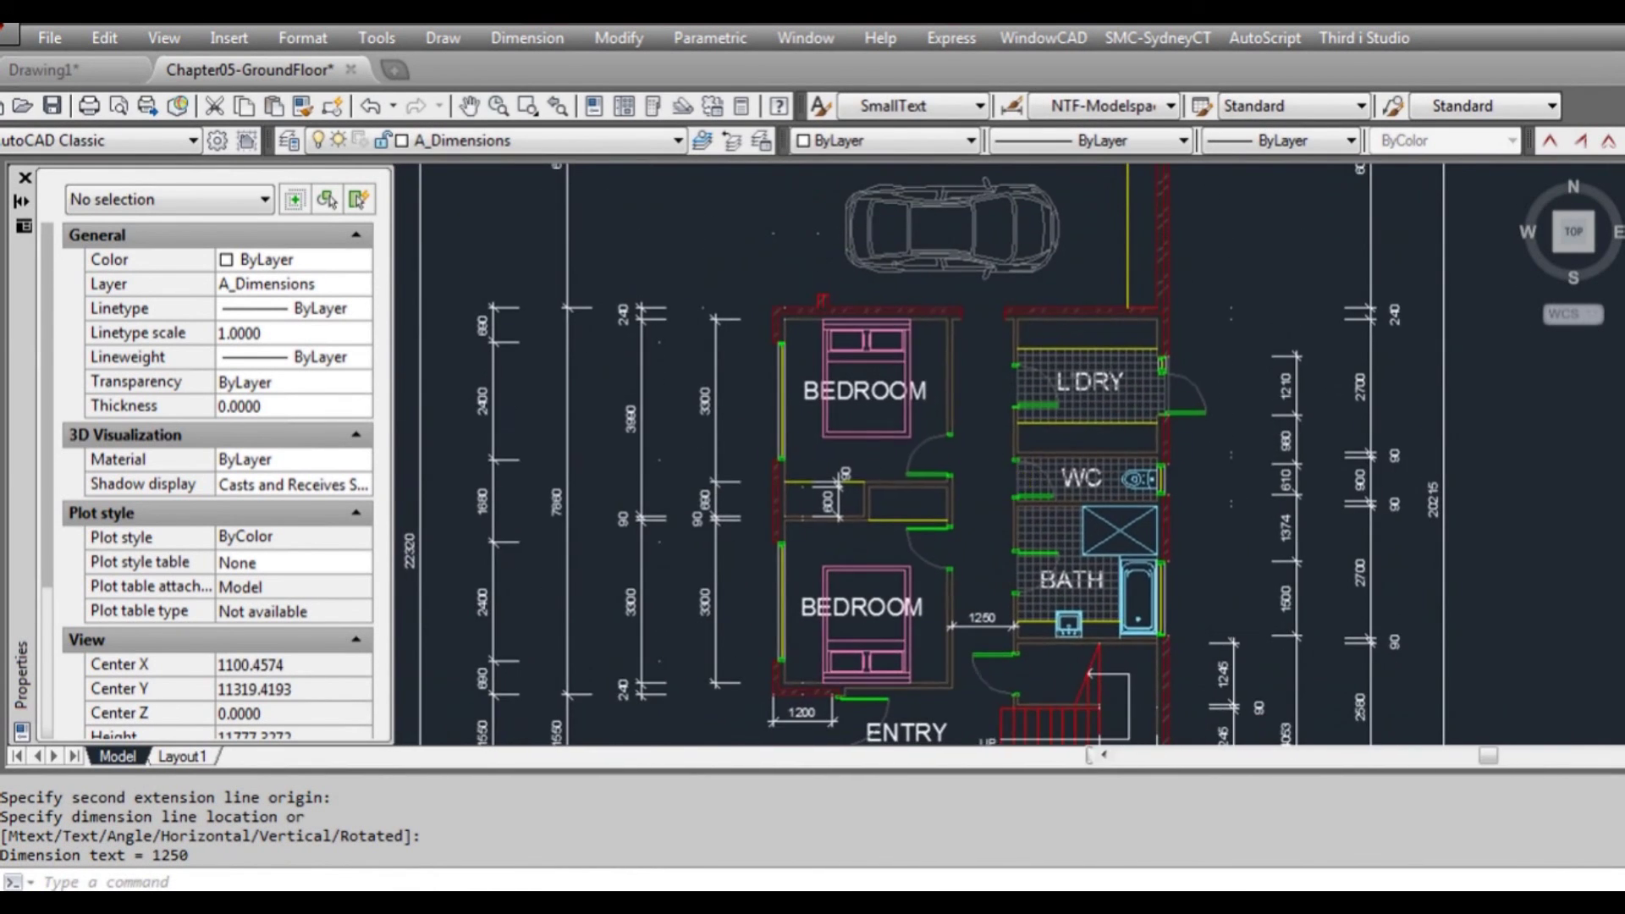
scroll(929, 370, down, 4)
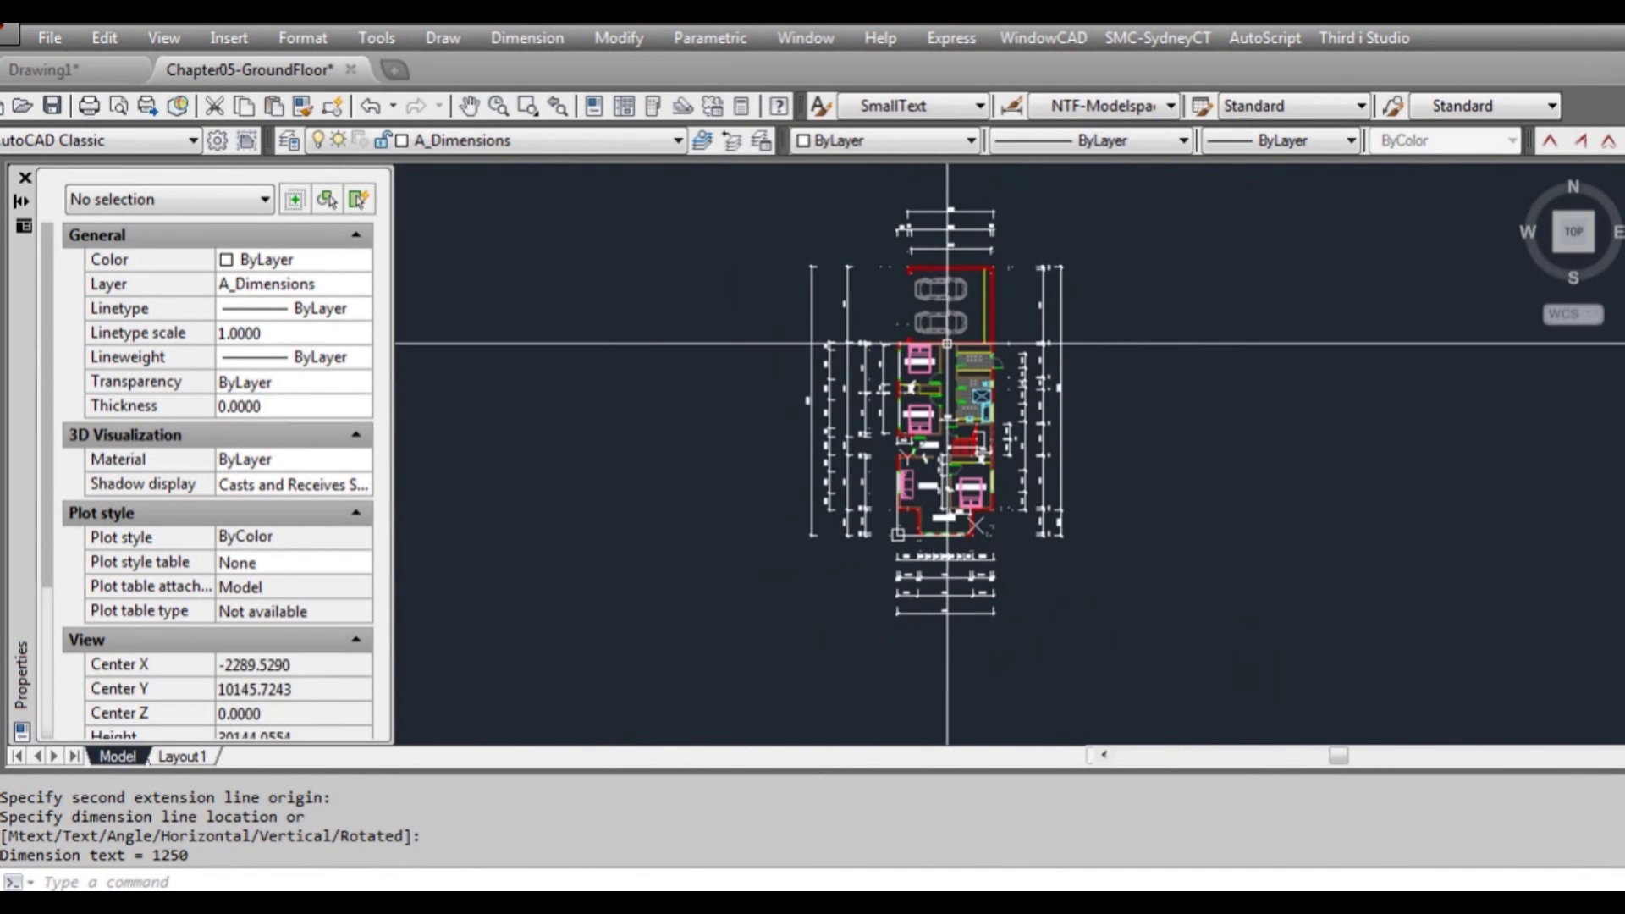
scroll(889, 364, up, 4)
scroll(886, 483, up, 2)
scroll(886, 483, down, 5)
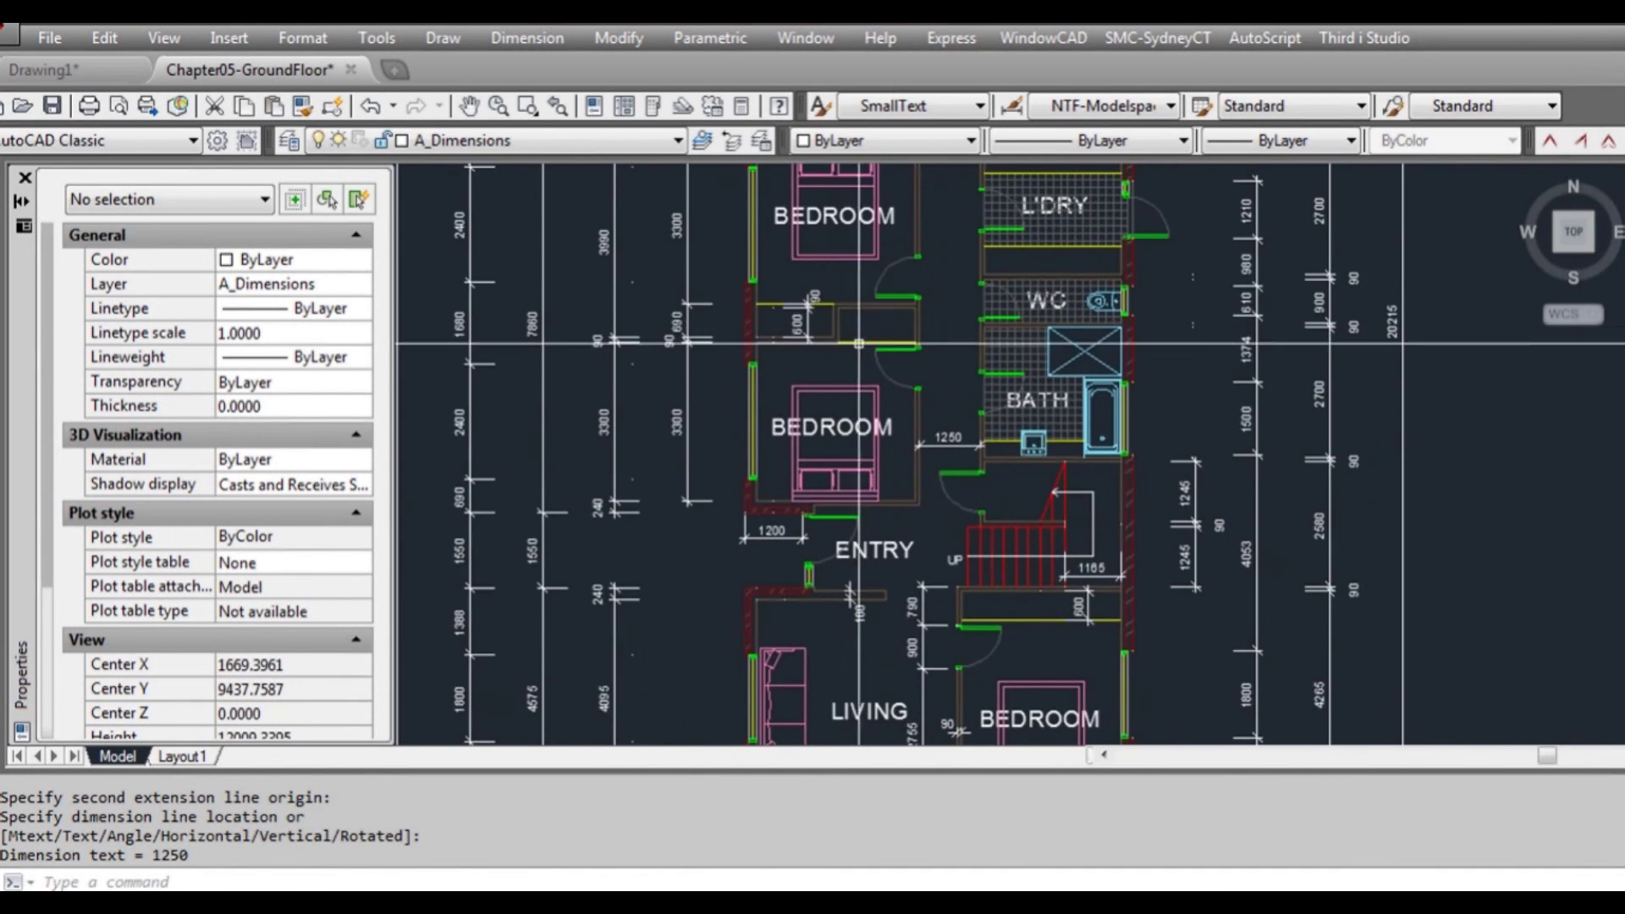
scroll(801, 330, up, 6)
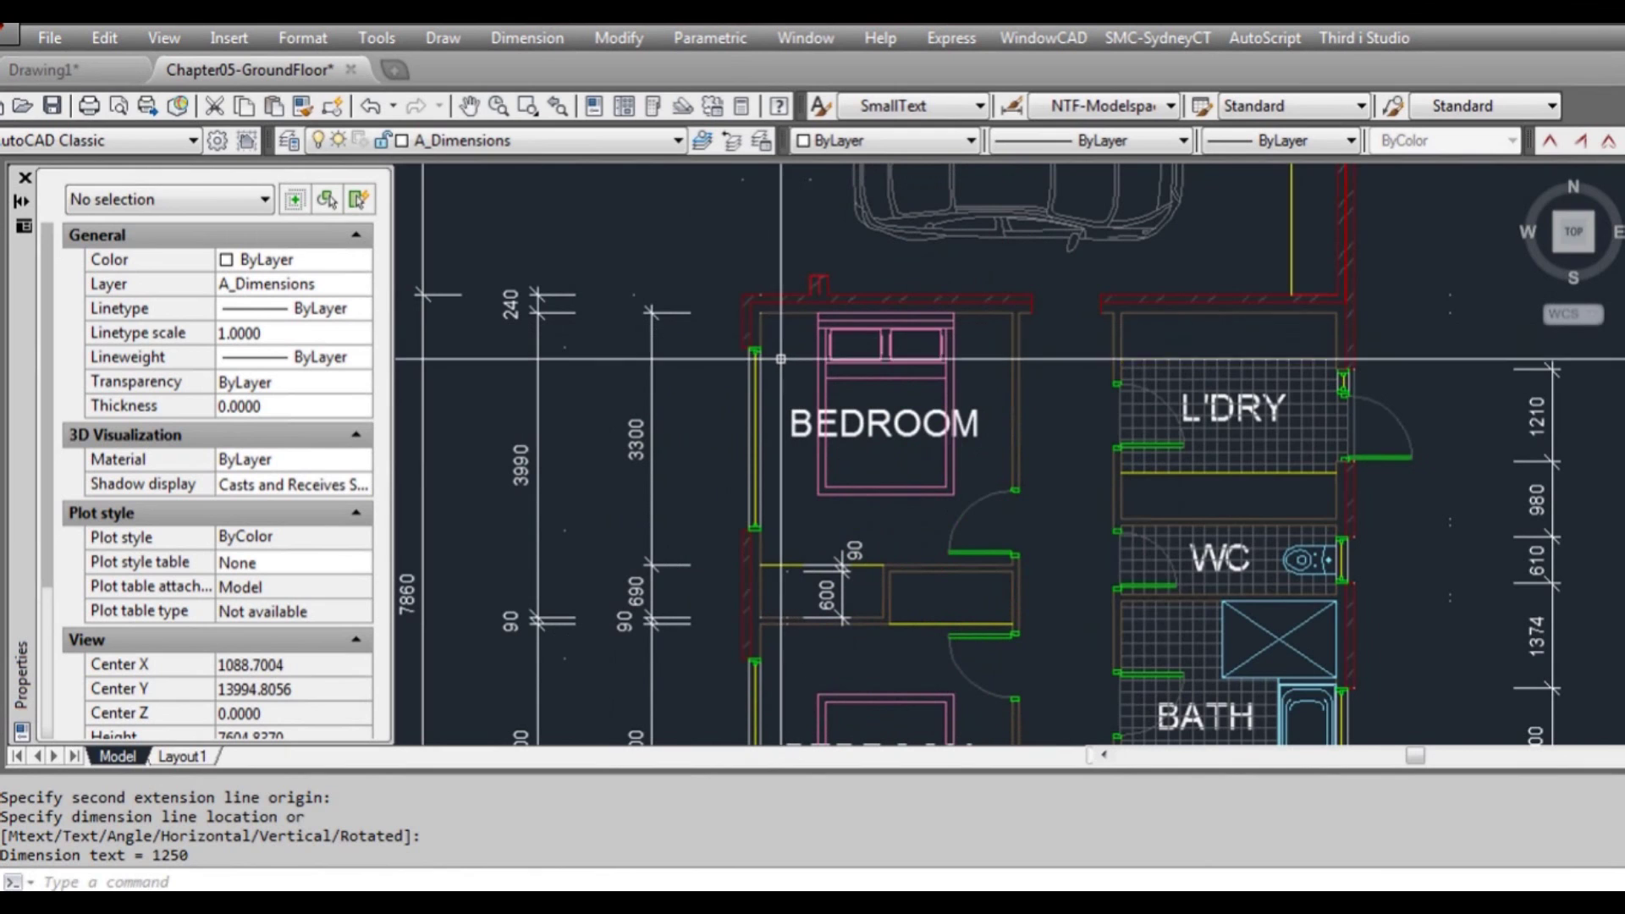
scroll(804, 366, down, 1)
scroll(906, 352, down, 3)
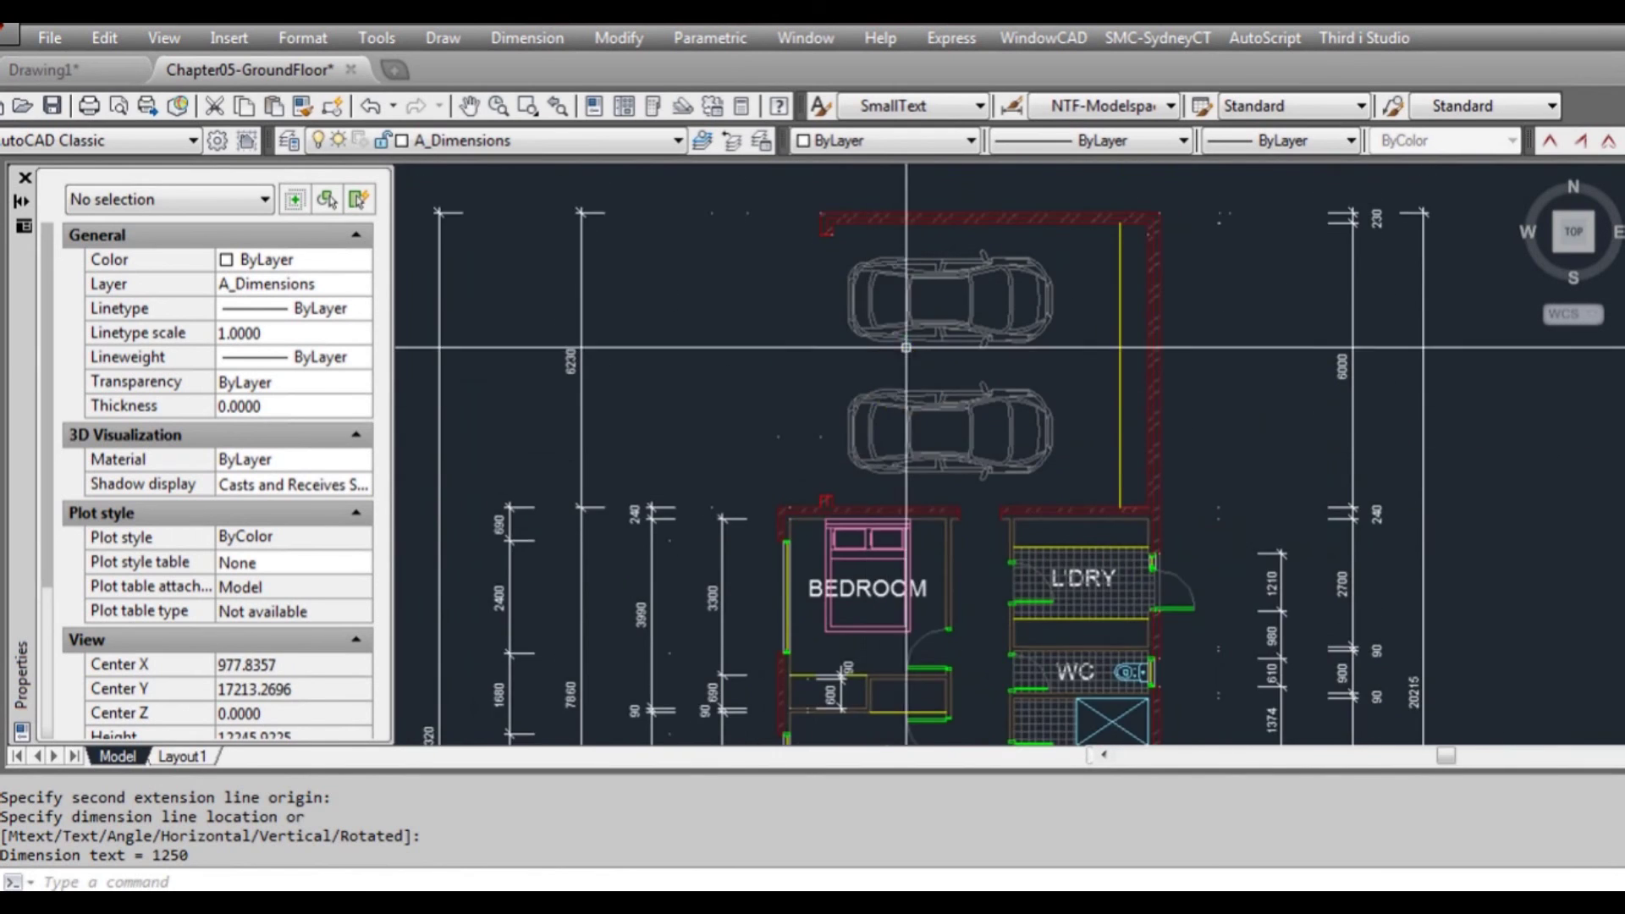
- Move the dimension rows above the garage straight north with Ortho on to make room for another row
scroll(1102, 372, up, 1)
click(1102, 372)
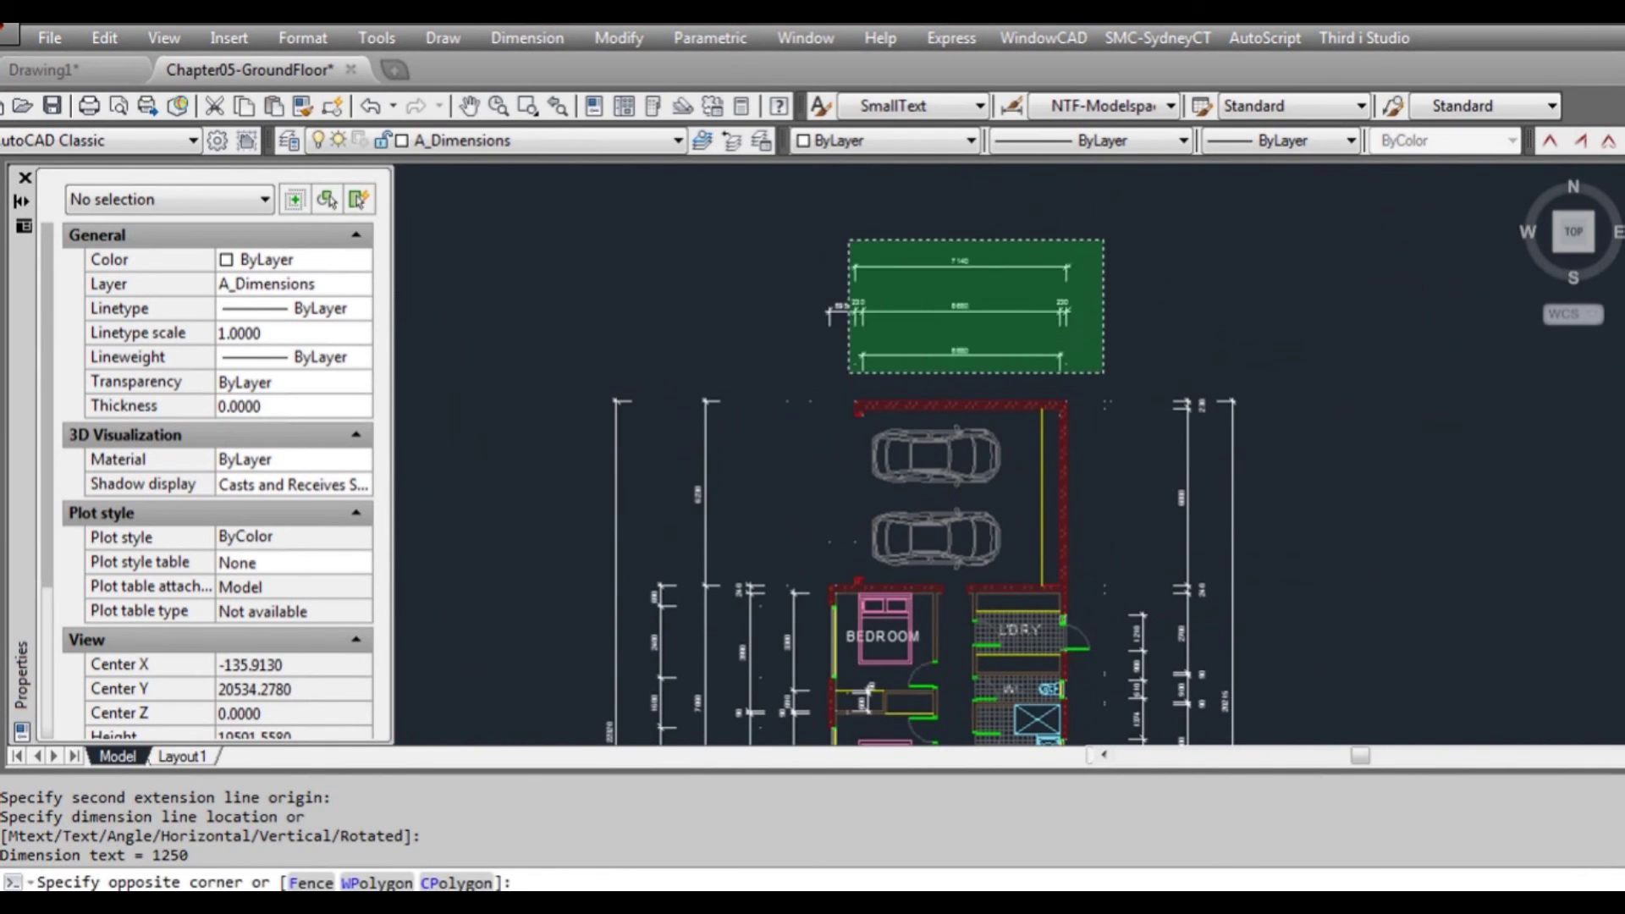
click(846, 239)
click(861, 362)
key(space)
key(F8)
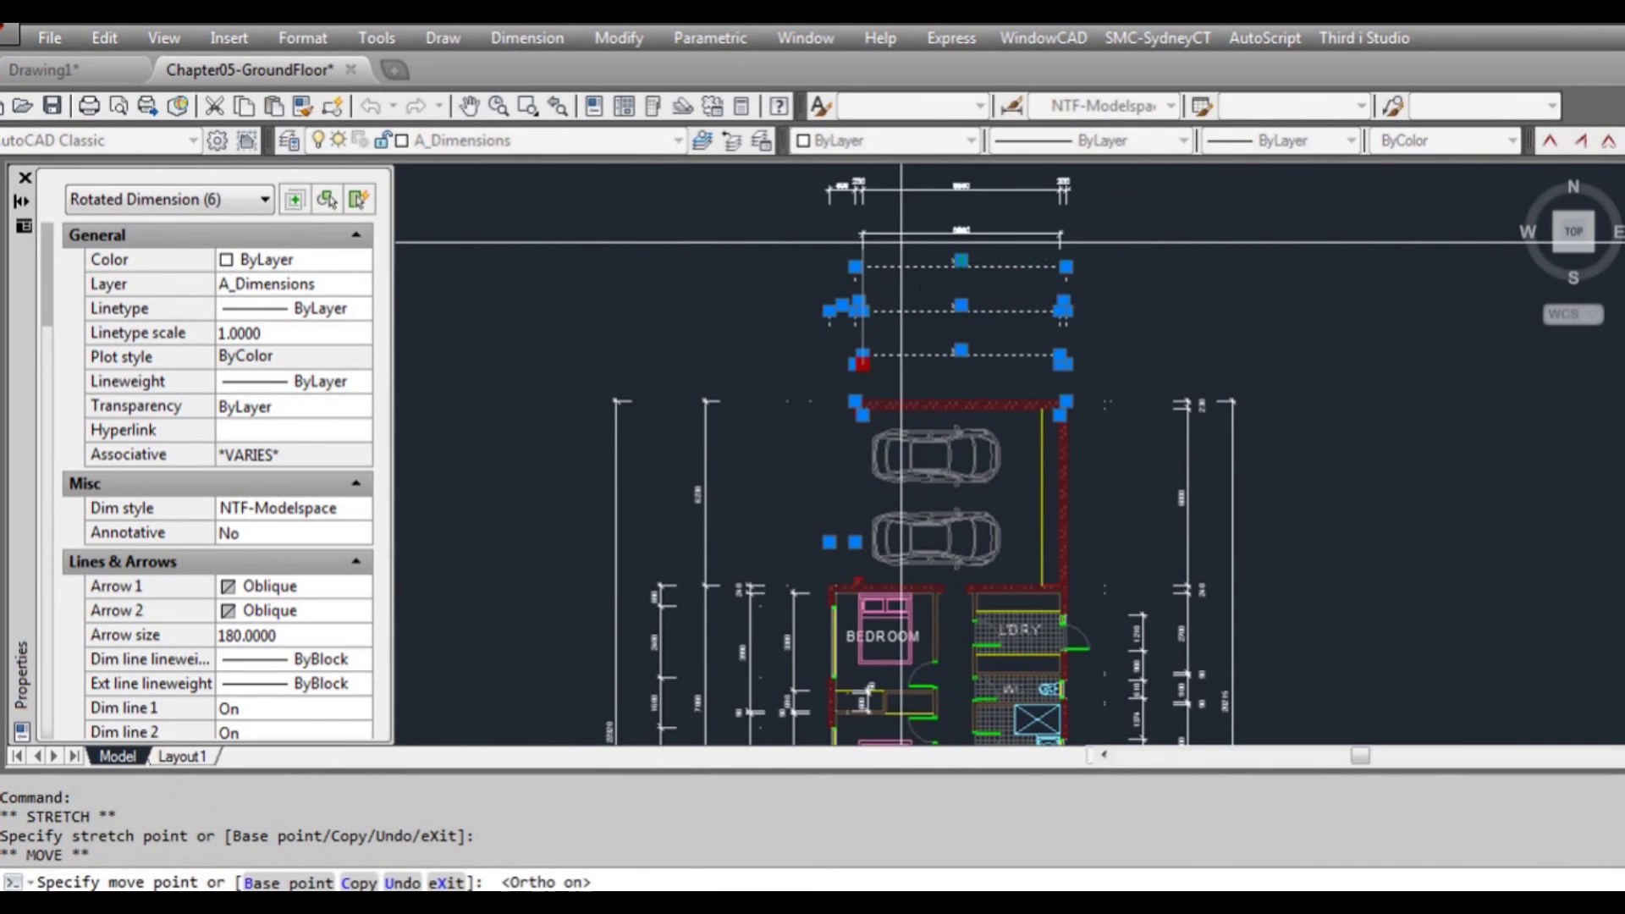
scroll(880, 315, up, 2)
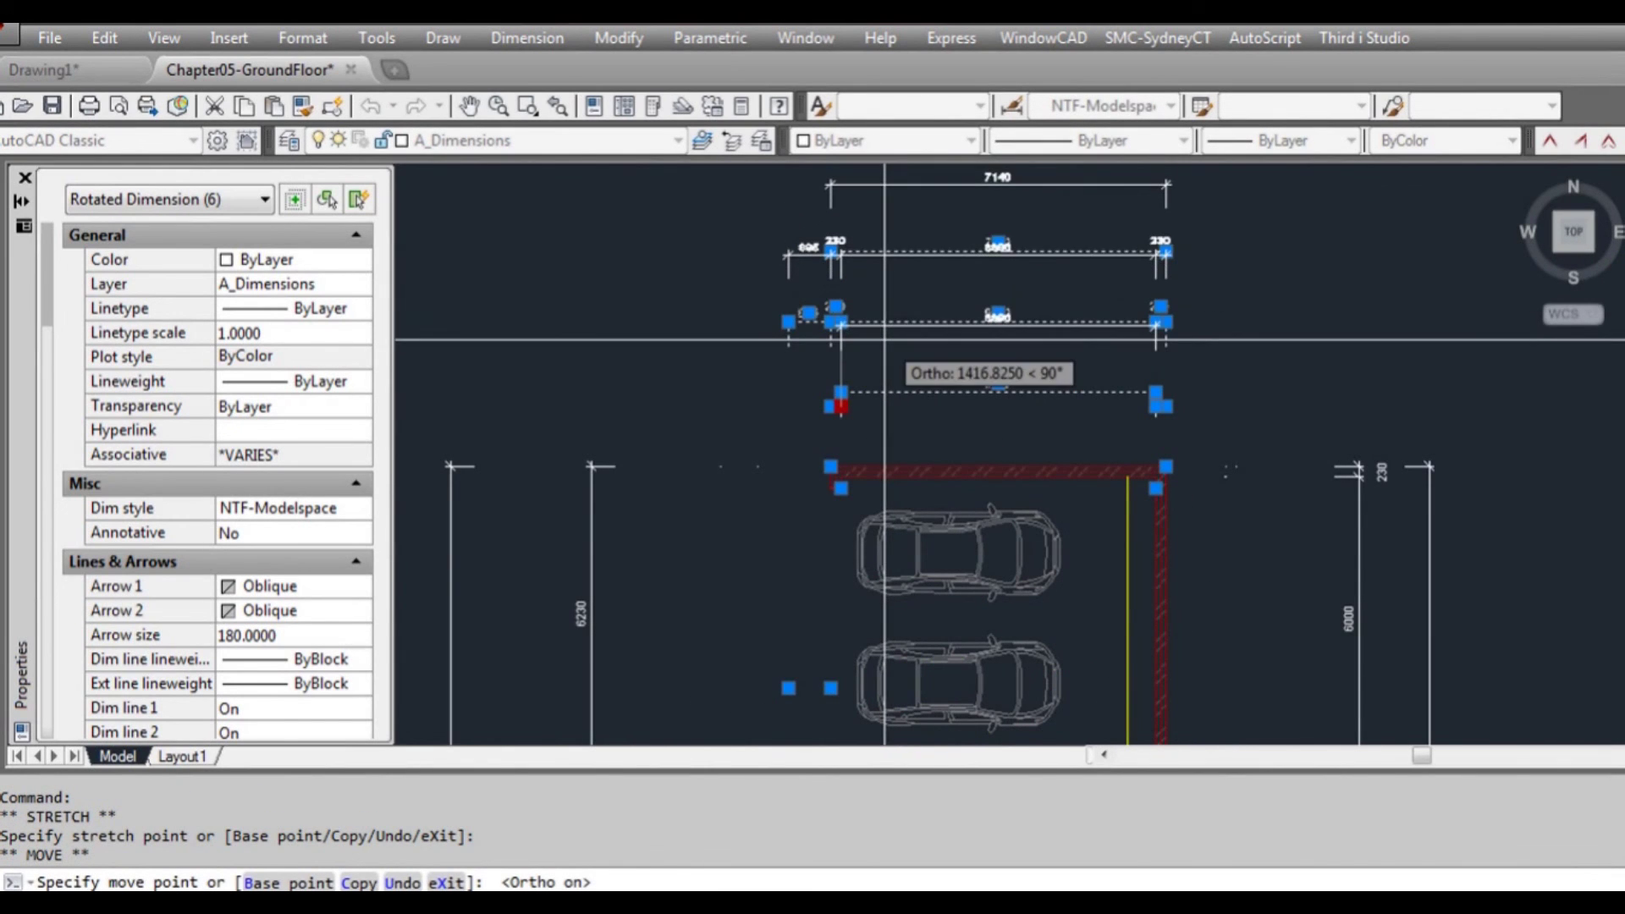
click(885, 328)
key(Escape)
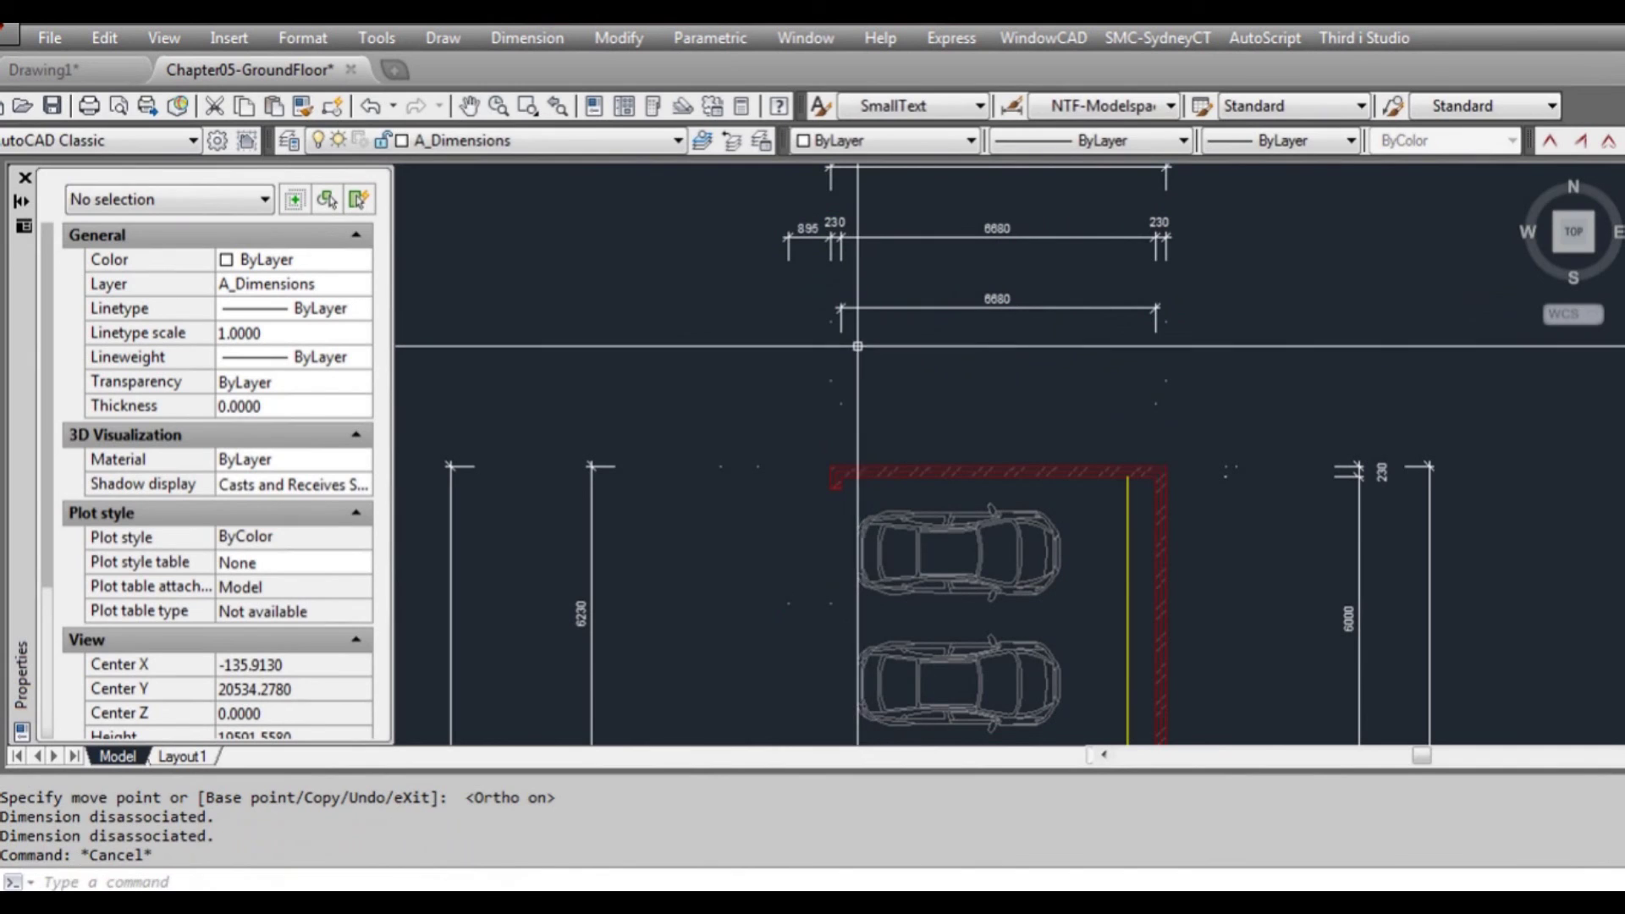
- Draw a horizontal guide line westward from the middle of the lowest dimension row above the garage
text(l)
key(Return)
click(860, 347)
key(Escape)
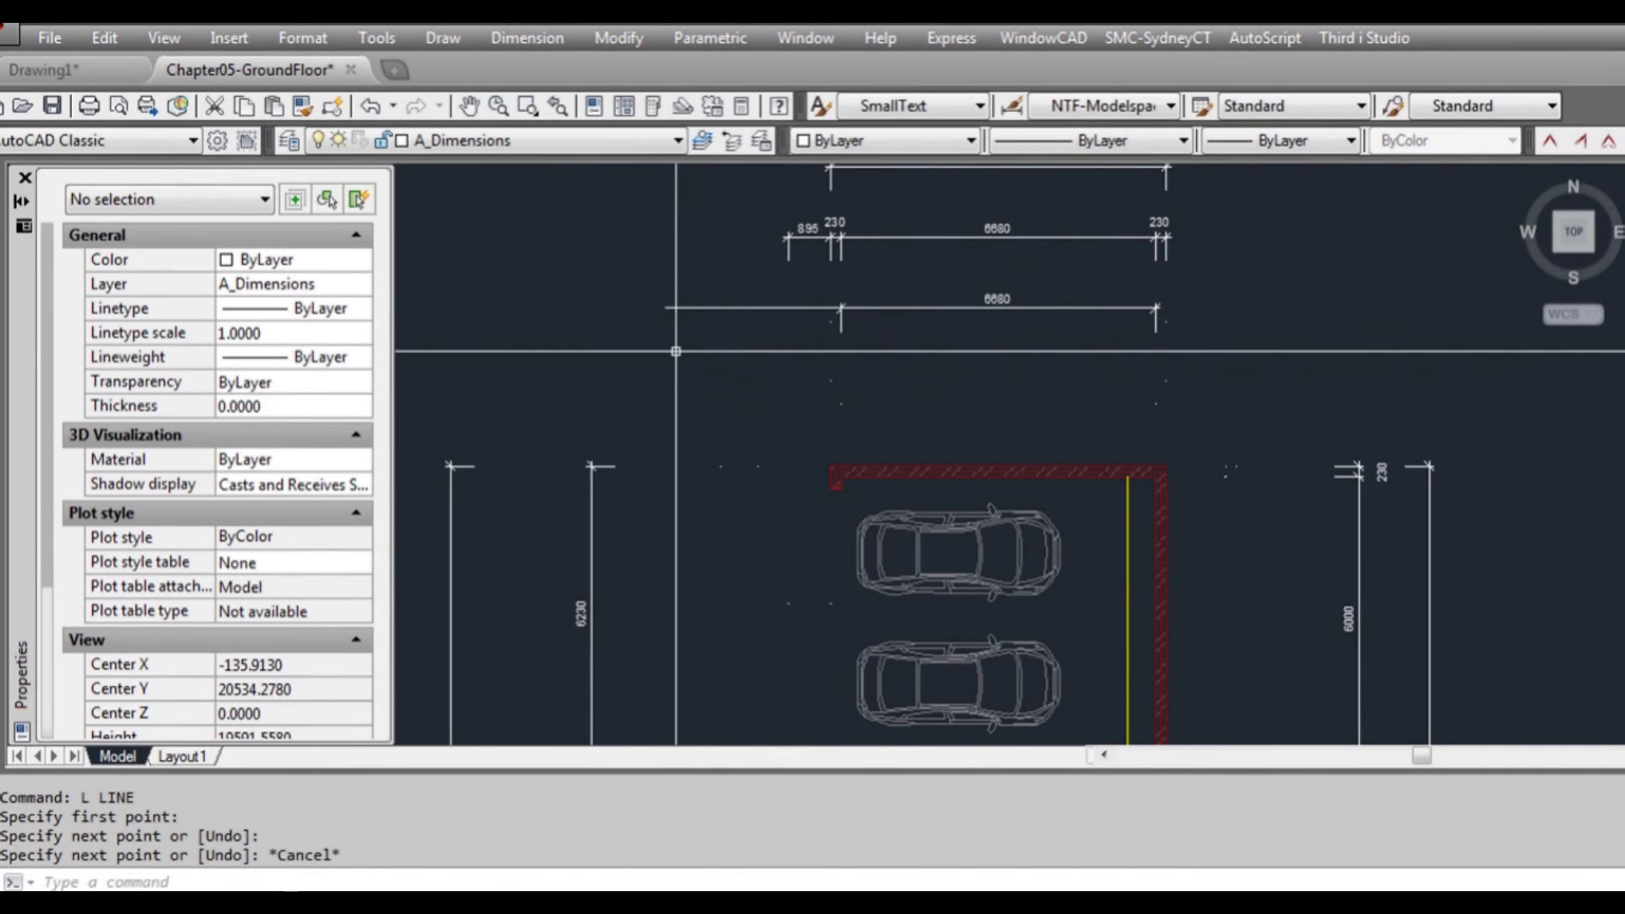
- Offset the guide line southward twice at the default distance to mark the positions of new dimension rows
text(o)
key(Return)
key(Return)
click(741, 306)
click(740, 377)
click(738, 379)
click(751, 450)
key(Escape)
key(Escape)
- Dimension the north bedroom's internal width, placing the dimension on the first offset guide line above the garage
middle_drag(769, 466, 723, 240)
scroll(785, 556, up, 2)
text(DD)
key(Return)
click(733, 537)
click(987, 536)
scroll(979, 559, down, 2)
middle_drag(953, 363, 925, 409)
click(847, 319)
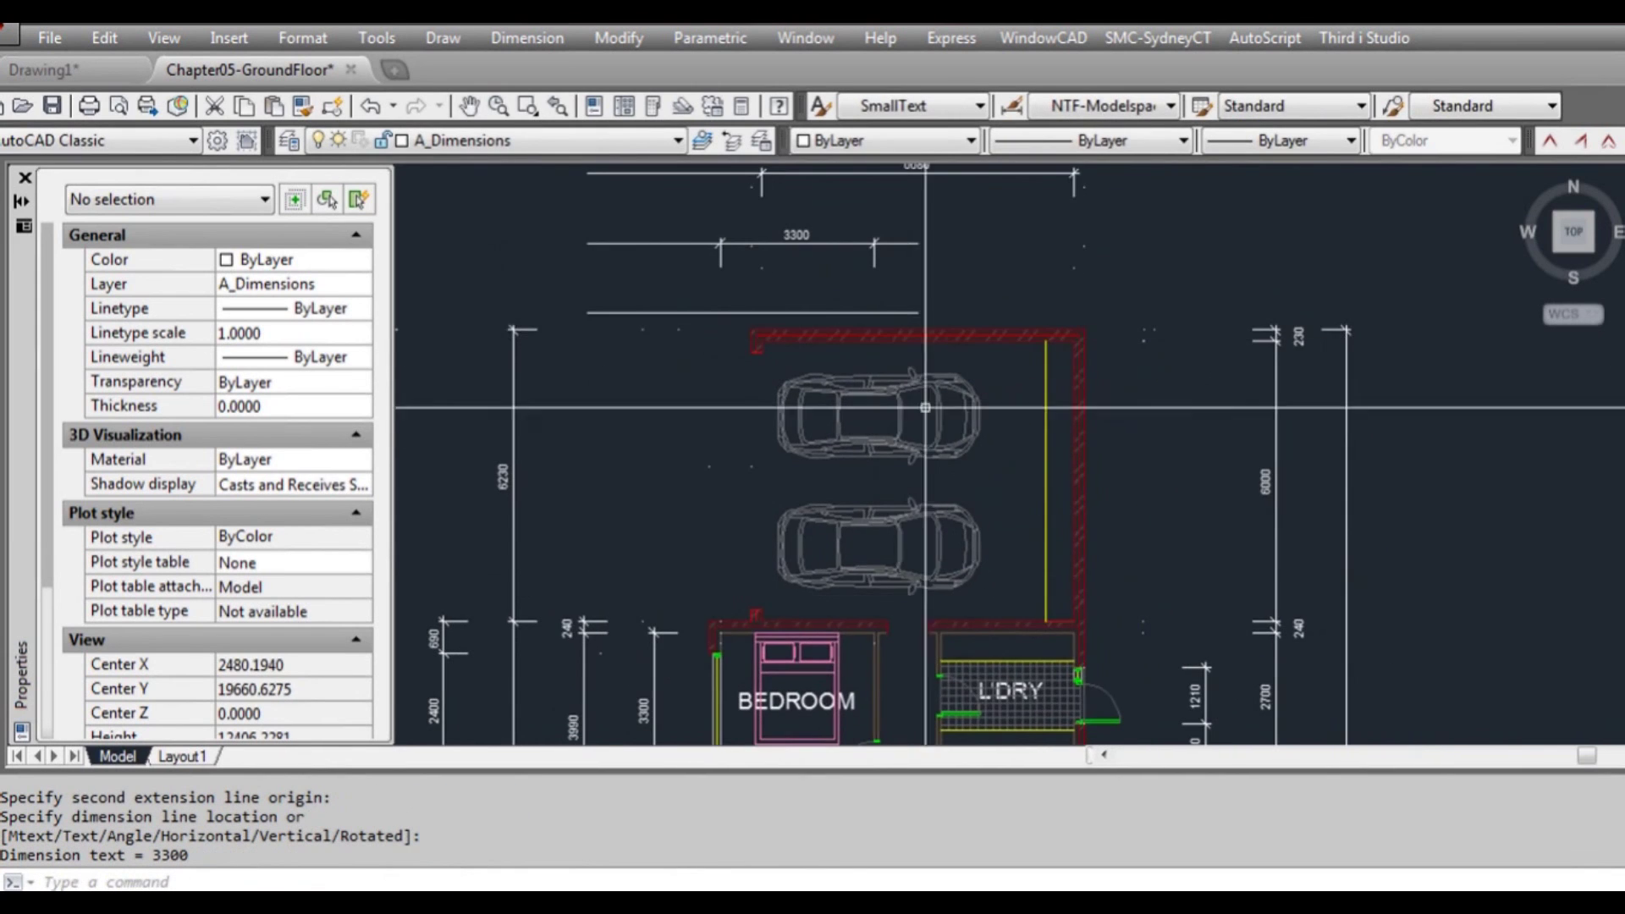
- Dimension the thickness of the north bedroom's east wall, in line with the bedroom width dimension above the garage
scroll(882, 652, up, 2)
text(DD)
key(Return)
click(876, 619)
click(875, 652)
middle_drag(891, 234, 900, 419)
click(876, 284)
scroll(877, 284, down, 2)
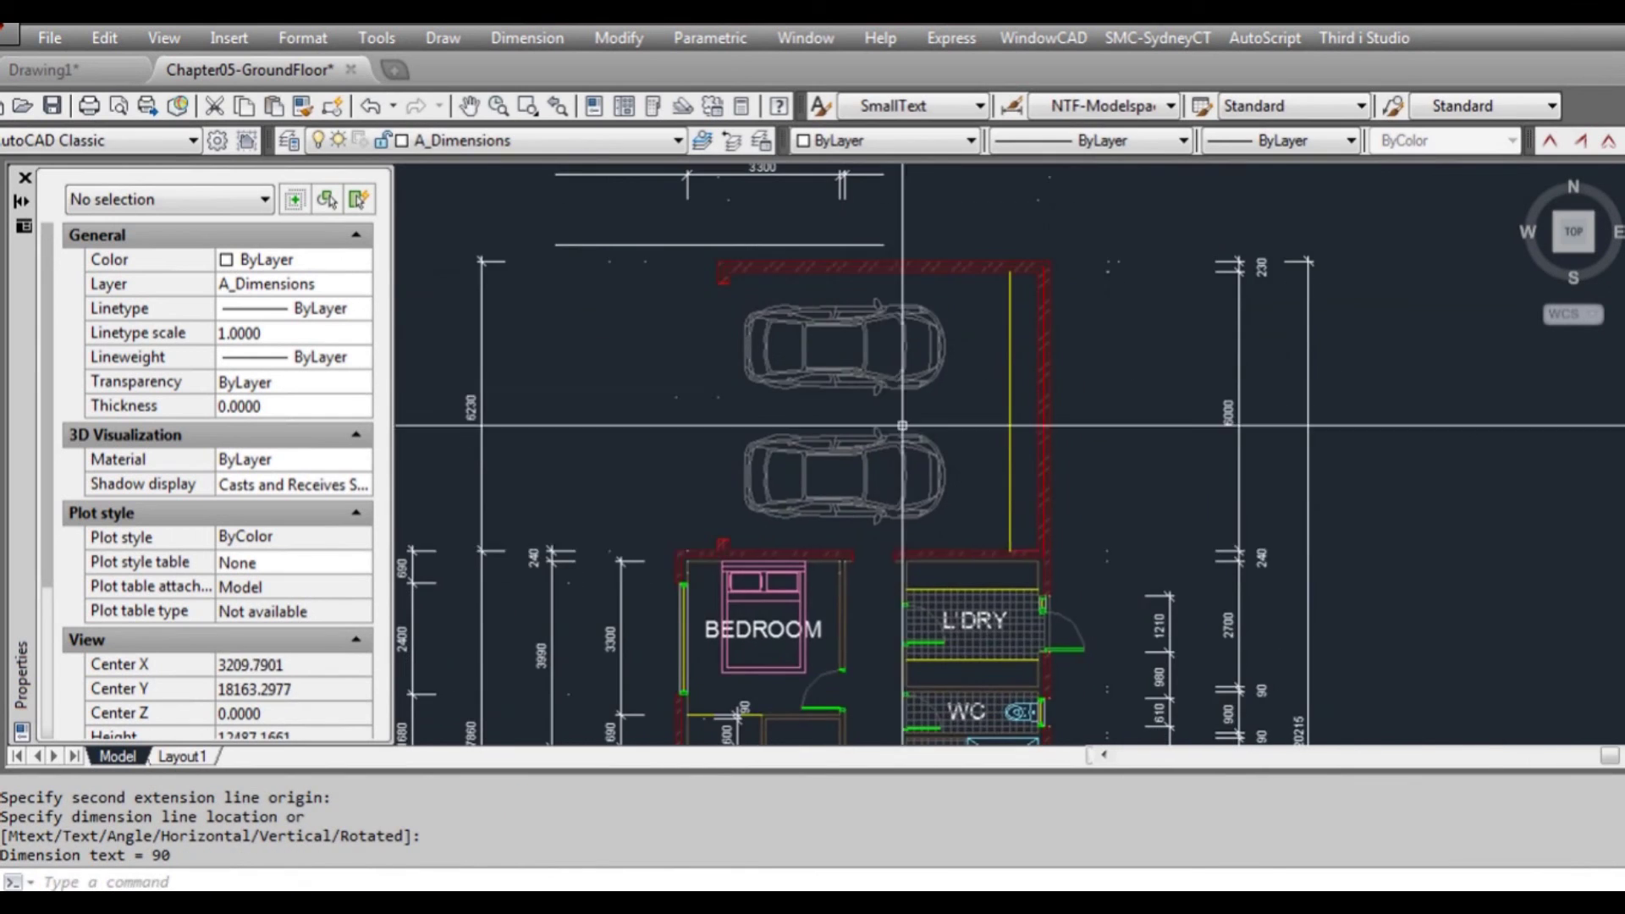
- Dimension the hallway's width between the north bedroom and the laundry, continuing the new row above the garage
scroll(880, 577, up, 4)
key(Return)
click(780, 548)
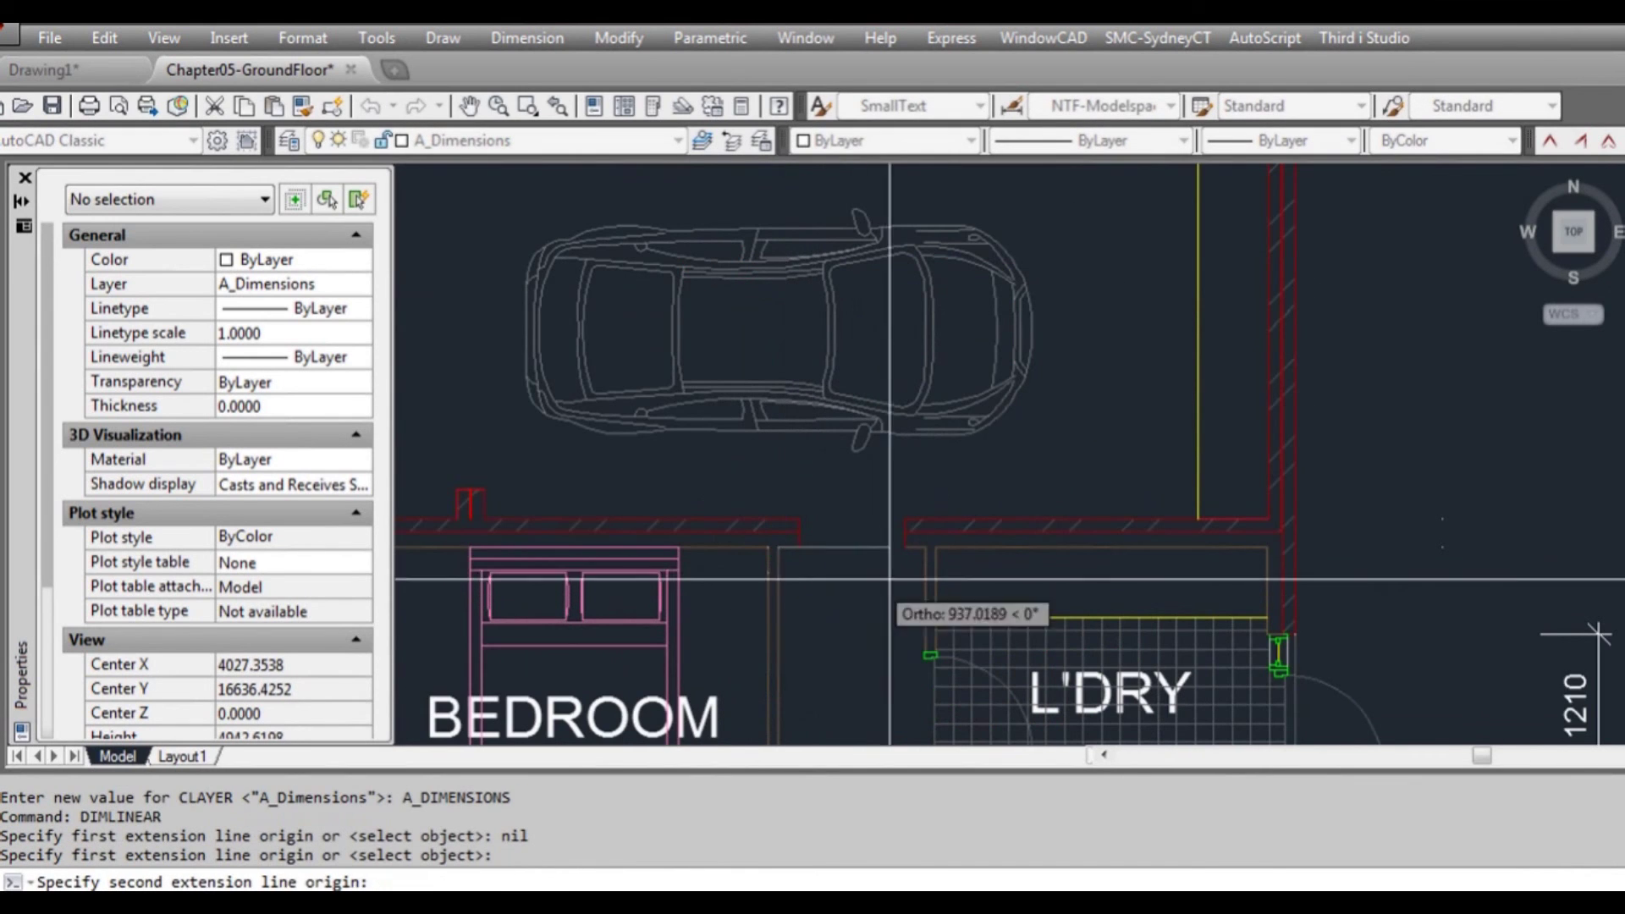
click(925, 549)
scroll(906, 364, down, 4)
click(897, 364)
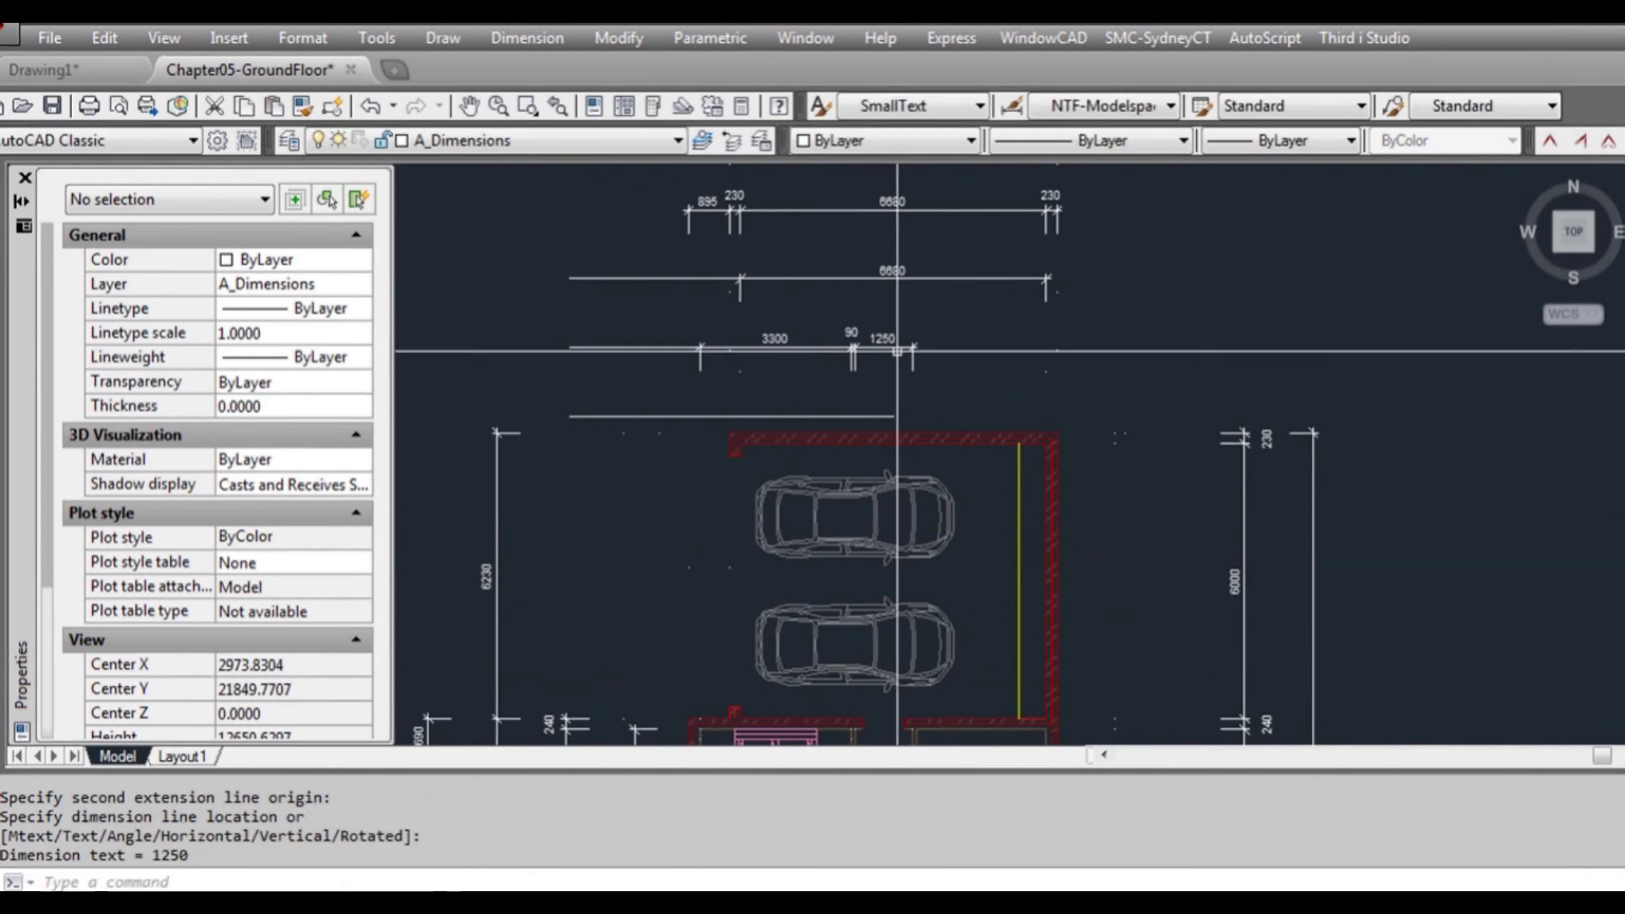
- Dimension the thickness of the laundry's west wall, in line with the hallway width dimension above the garage
middle_drag(838, 719, 833, 567)
scroll(830, 567, up, 5)
key(Return)
click(802, 532)
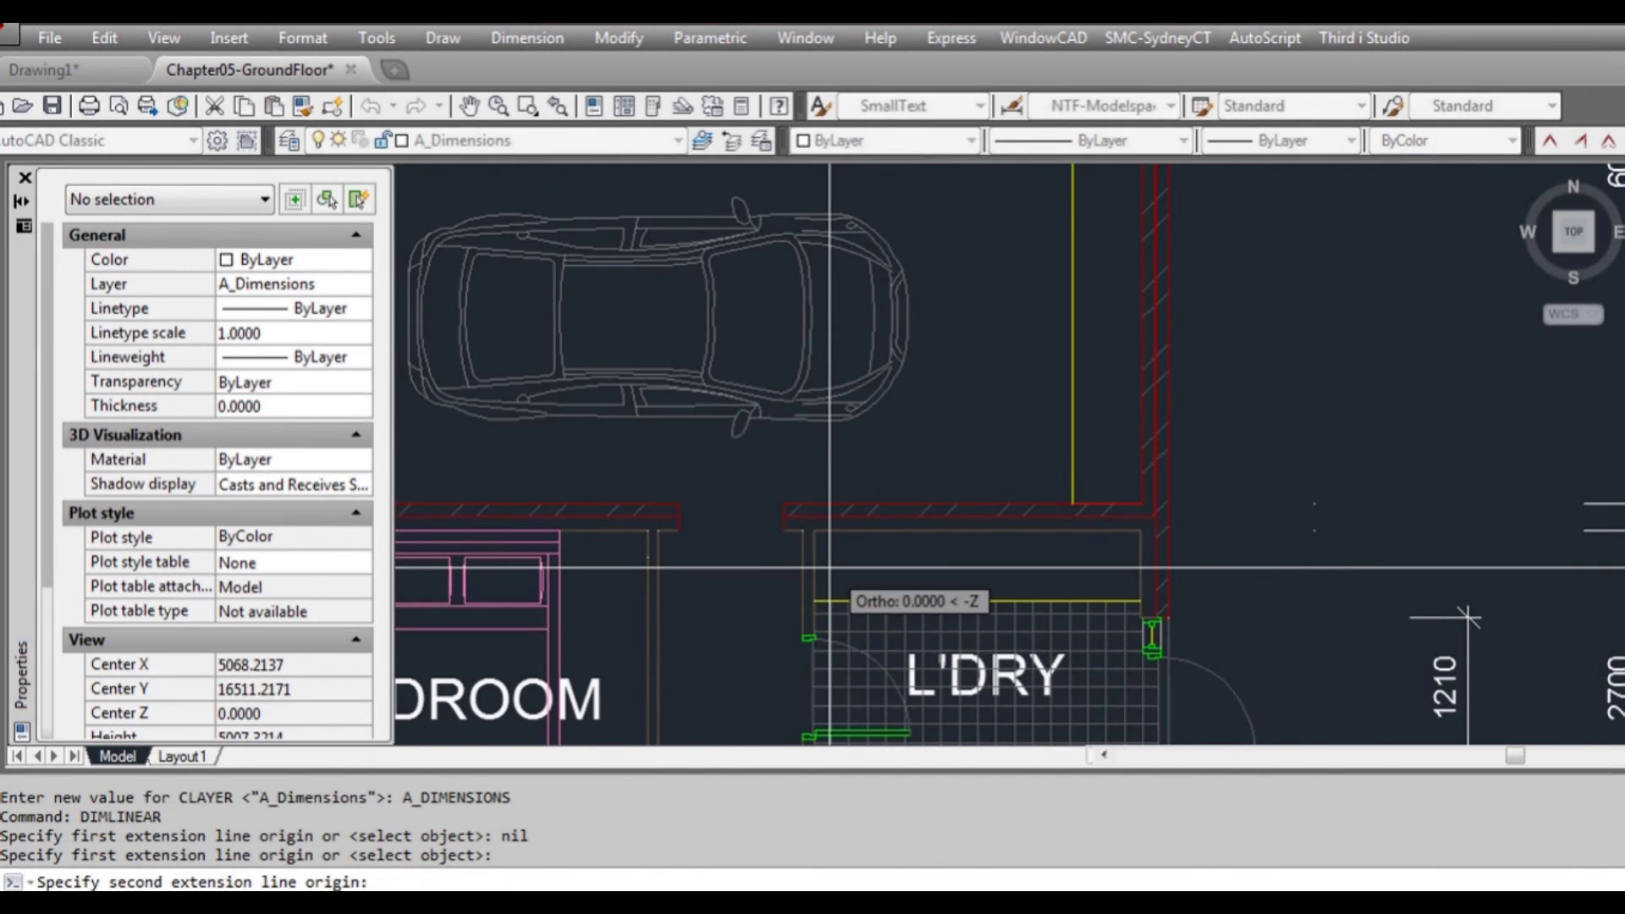
click(813, 532)
scroll(814, 562, down, 2)
middle_drag(866, 239, 881, 460)
middle_drag(861, 314, 876, 455)
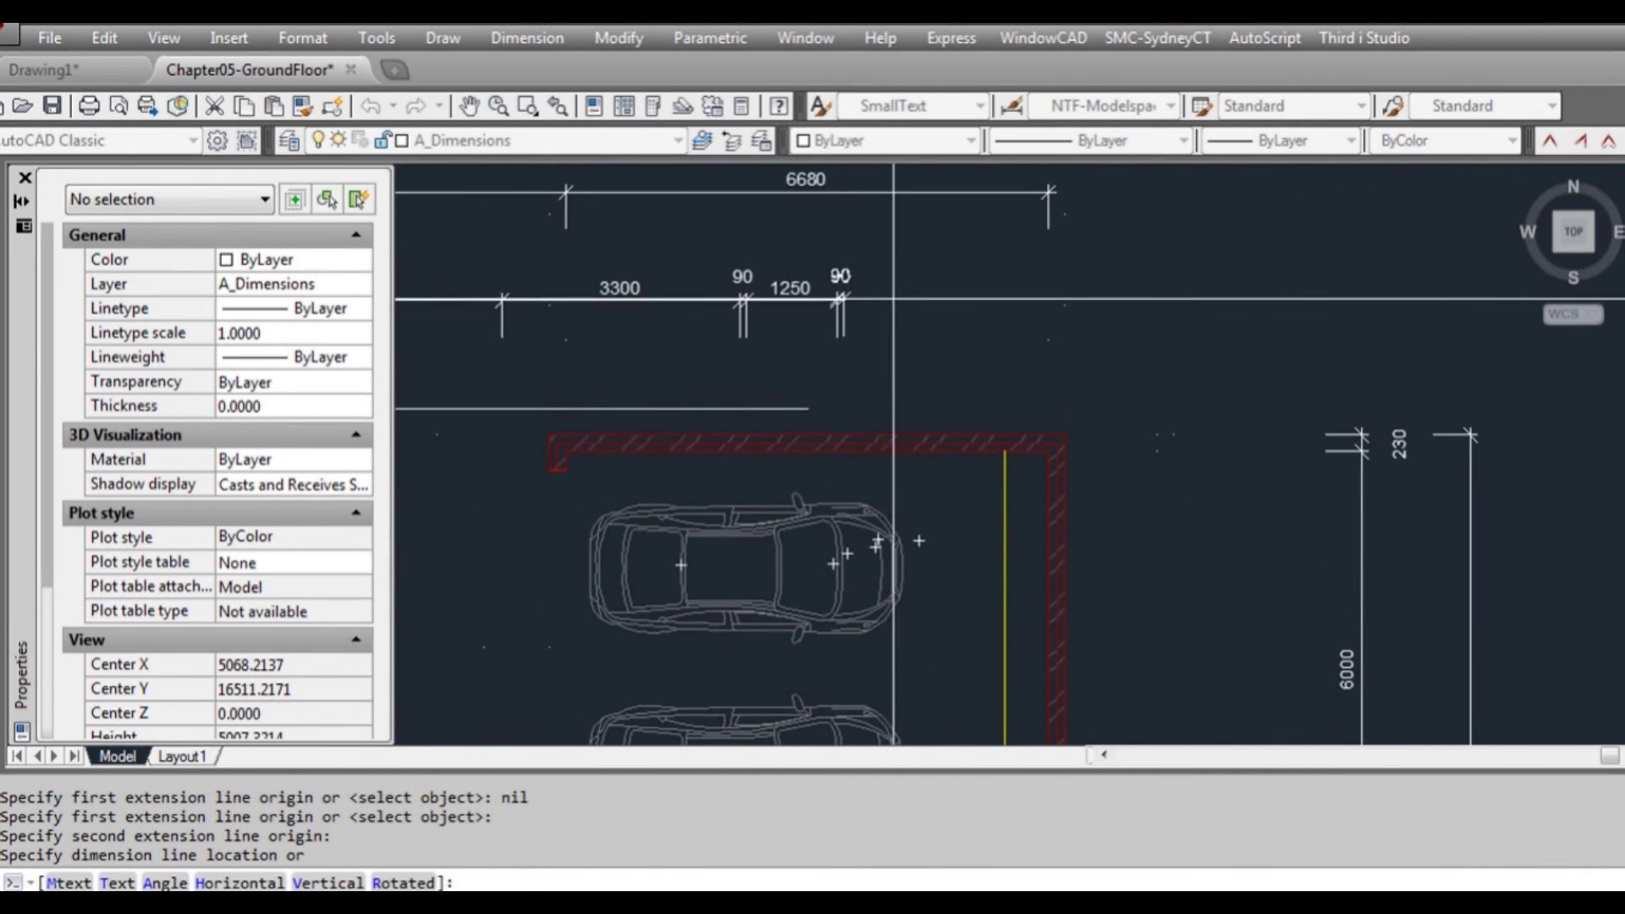
scroll(812, 308, up, 2)
click(807, 301)
- Dimension the laundry's internal width, completing the lowest dimension row above the garage
scroll(931, 517, down, 2)
middle_drag(936, 515, 879, 326)
middle_drag(900, 548, 875, 356)
key(space)
click(757, 550)
click(961, 549)
middle_drag(870, 269, 946, 657)
click(782, 318)
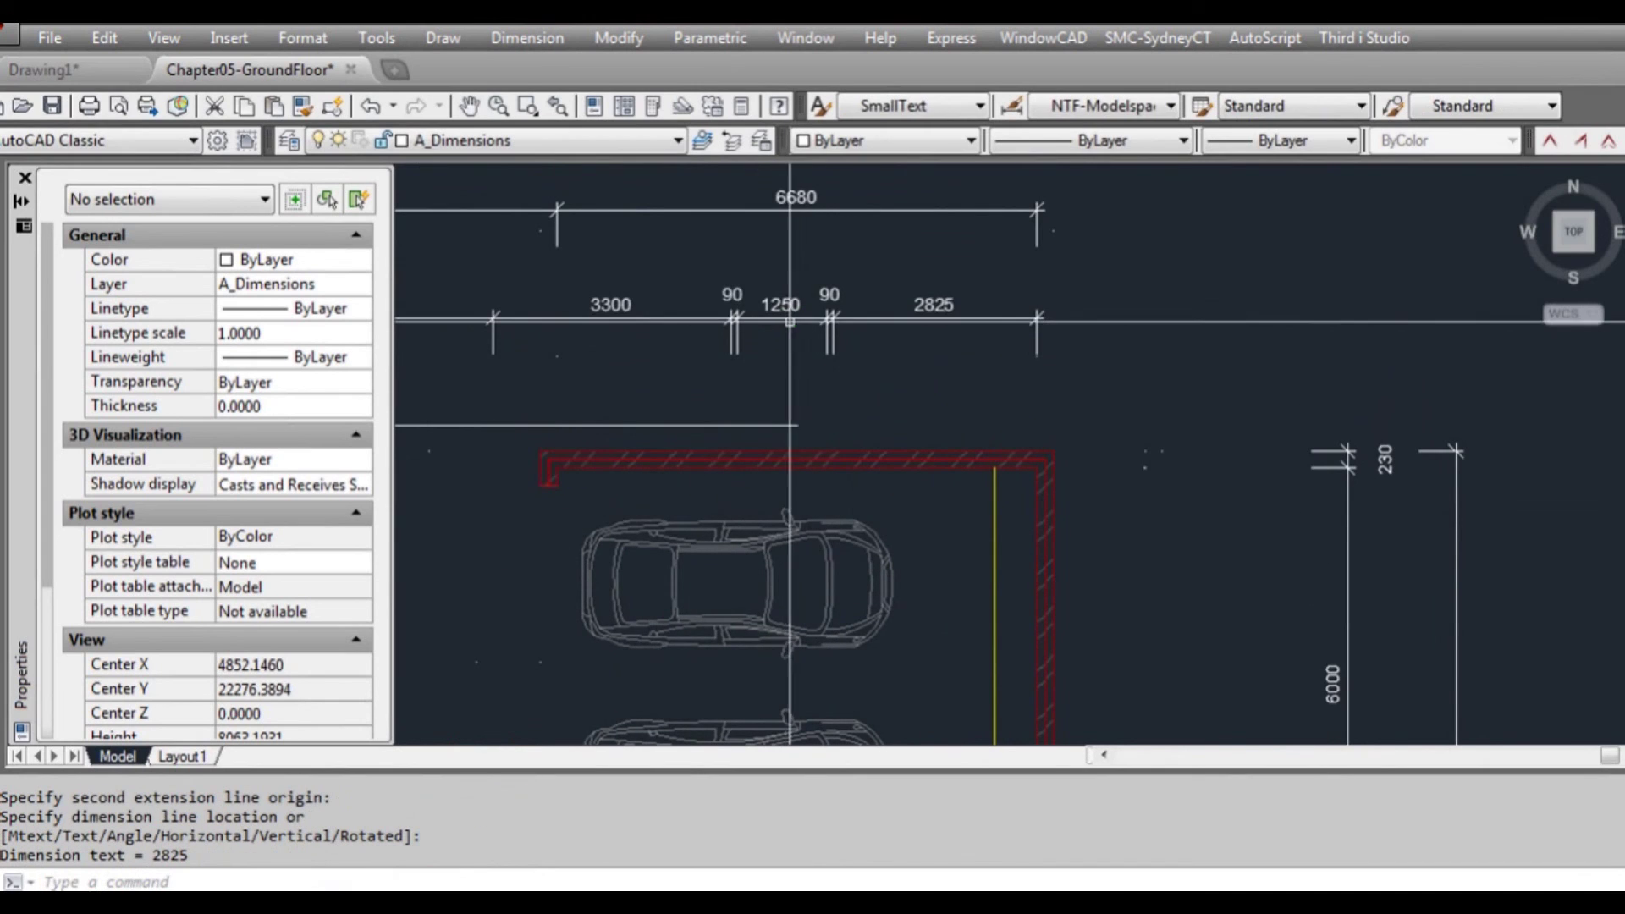
- Erase the remaining horizontal guide lines around the dimension rows above the garage
scroll(812, 381, down, 2)
middle_drag(849, 470, 989, 440)
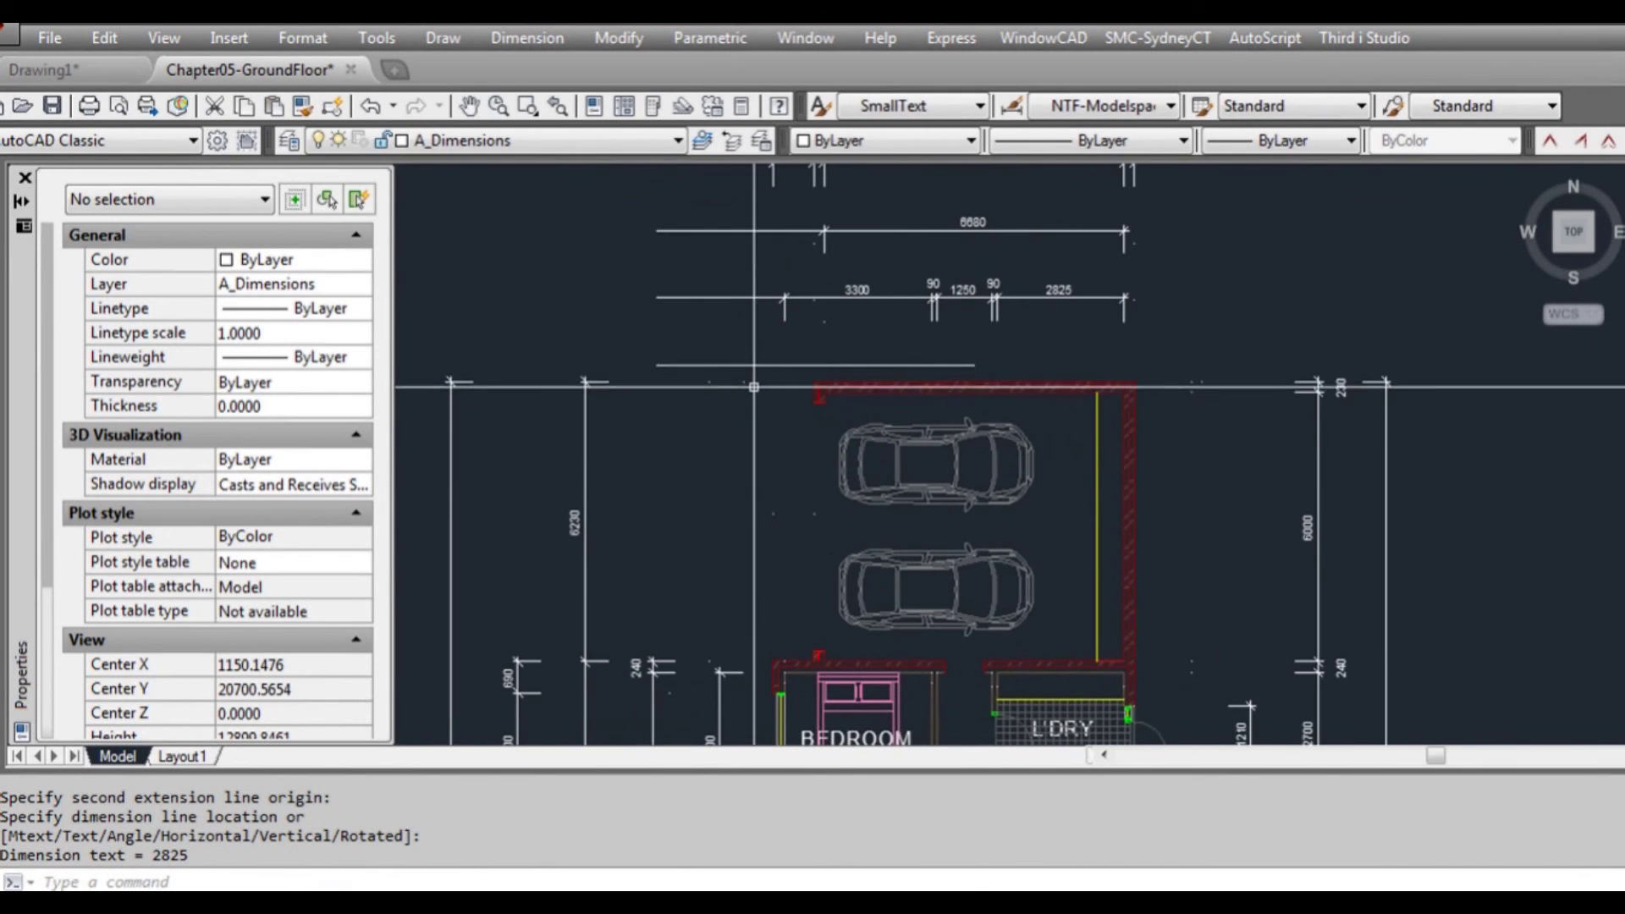
click(735, 365)
text(e)
middle_drag(766, 348, 831, 445)
click(830, 431)
click(766, 306)
text(e)
key(space)
middle_drag(946, 455, 865, 339)
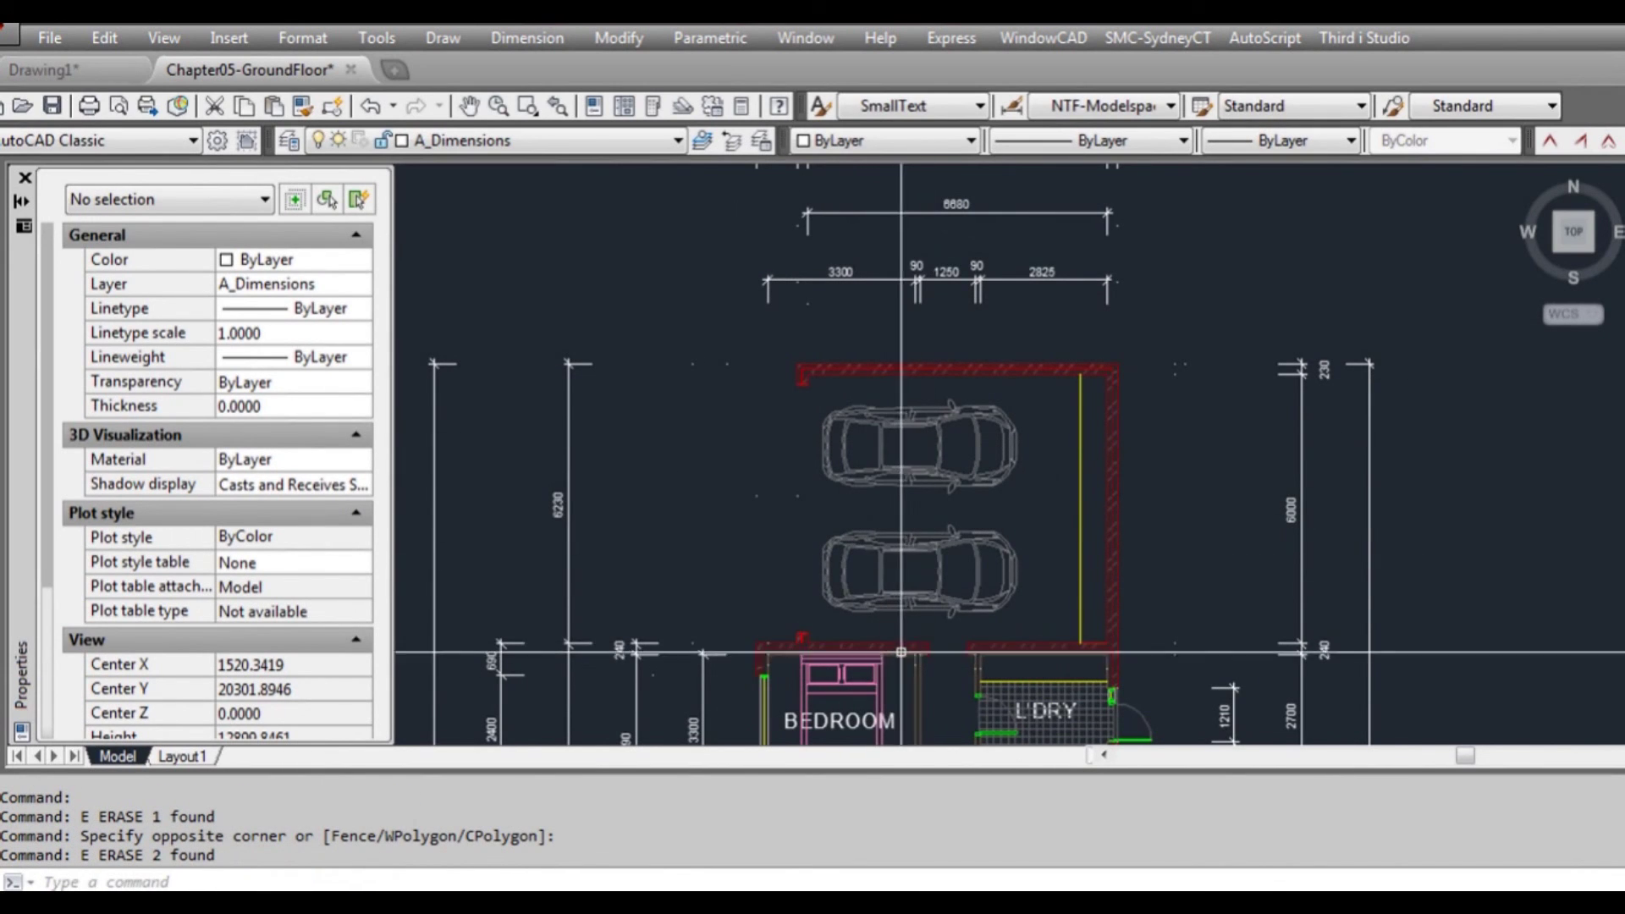
- Edit the north bedroom's width dimension above the garage, adding the text BEDROOM after its measured value
scroll(839, 630, down, 3)
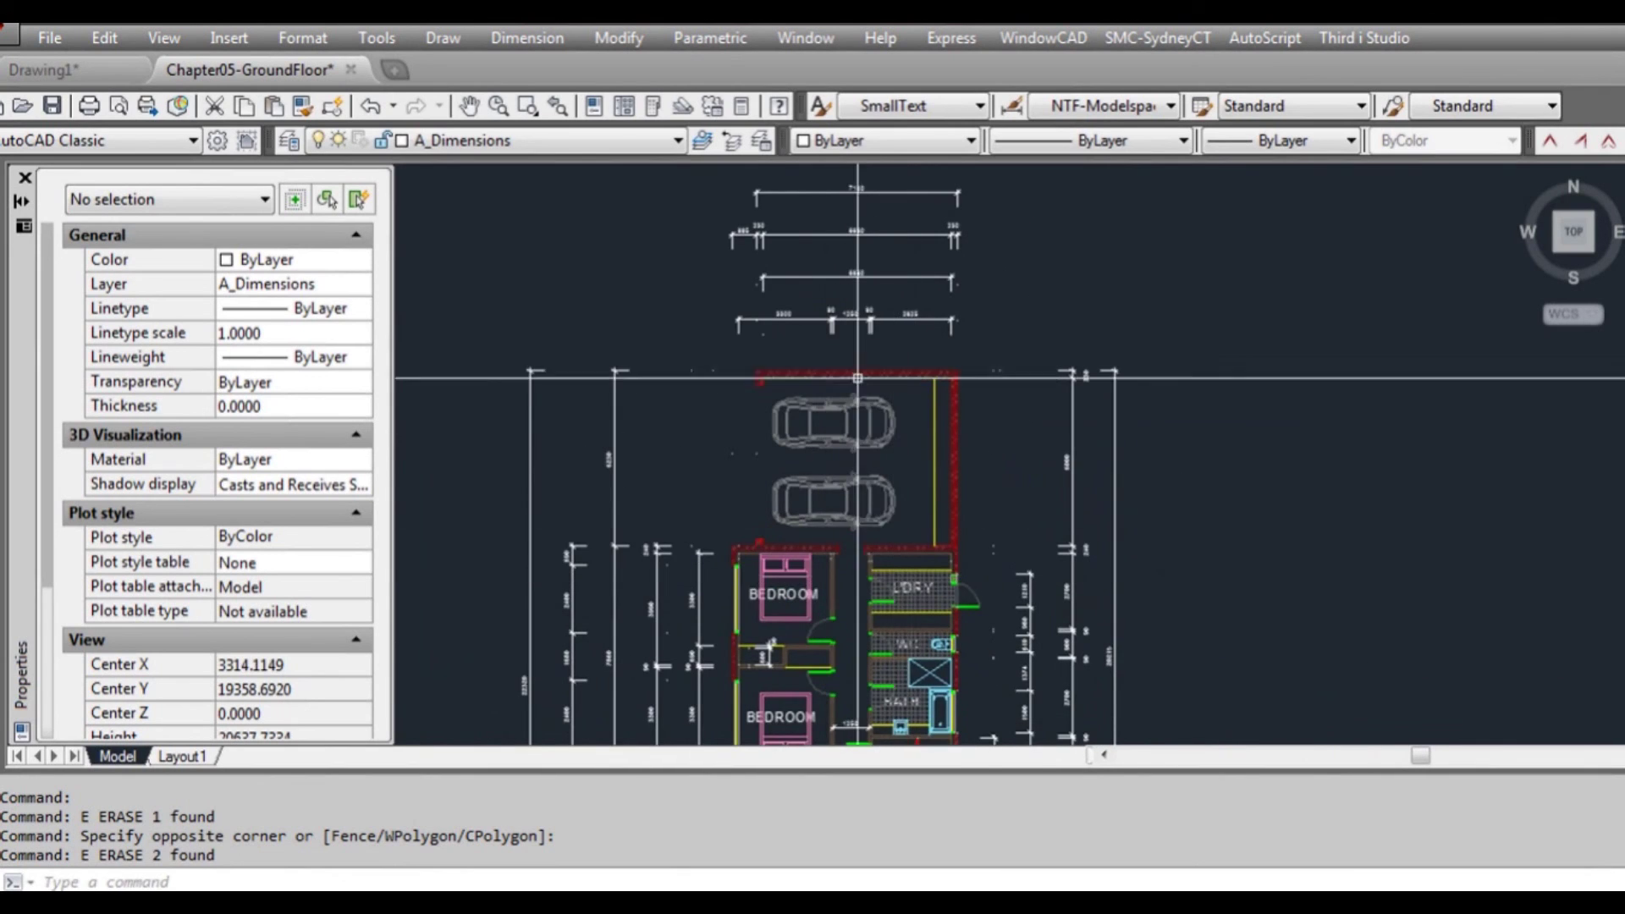
scroll(838, 321, up, 6)
key(Escape)
text(ed)
key(Return)
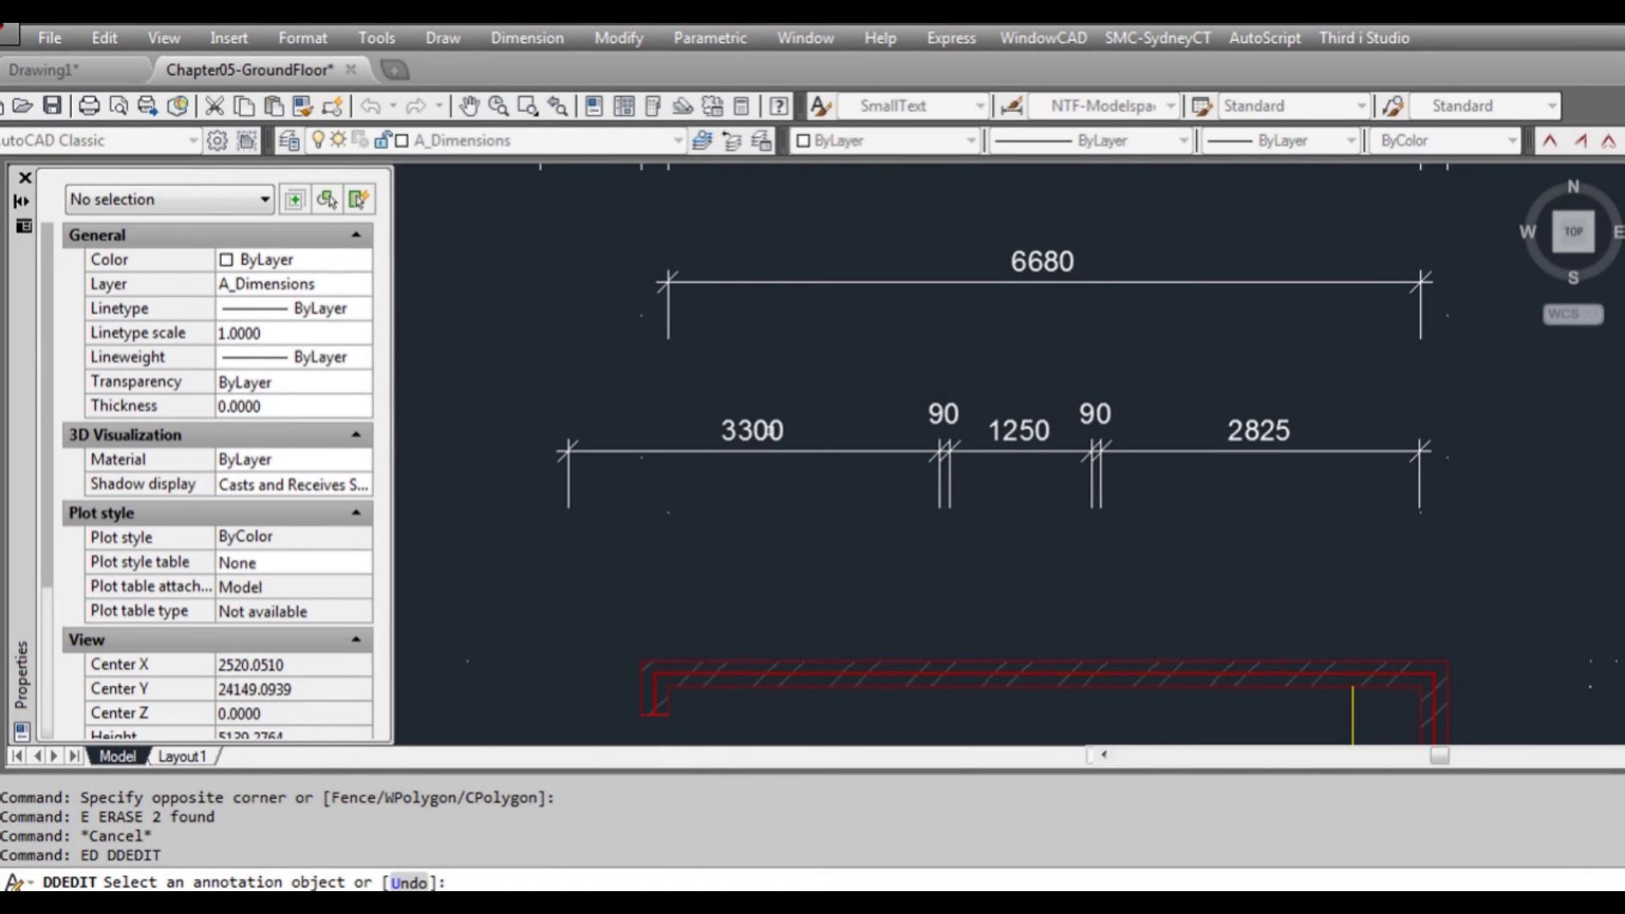
click(768, 431)
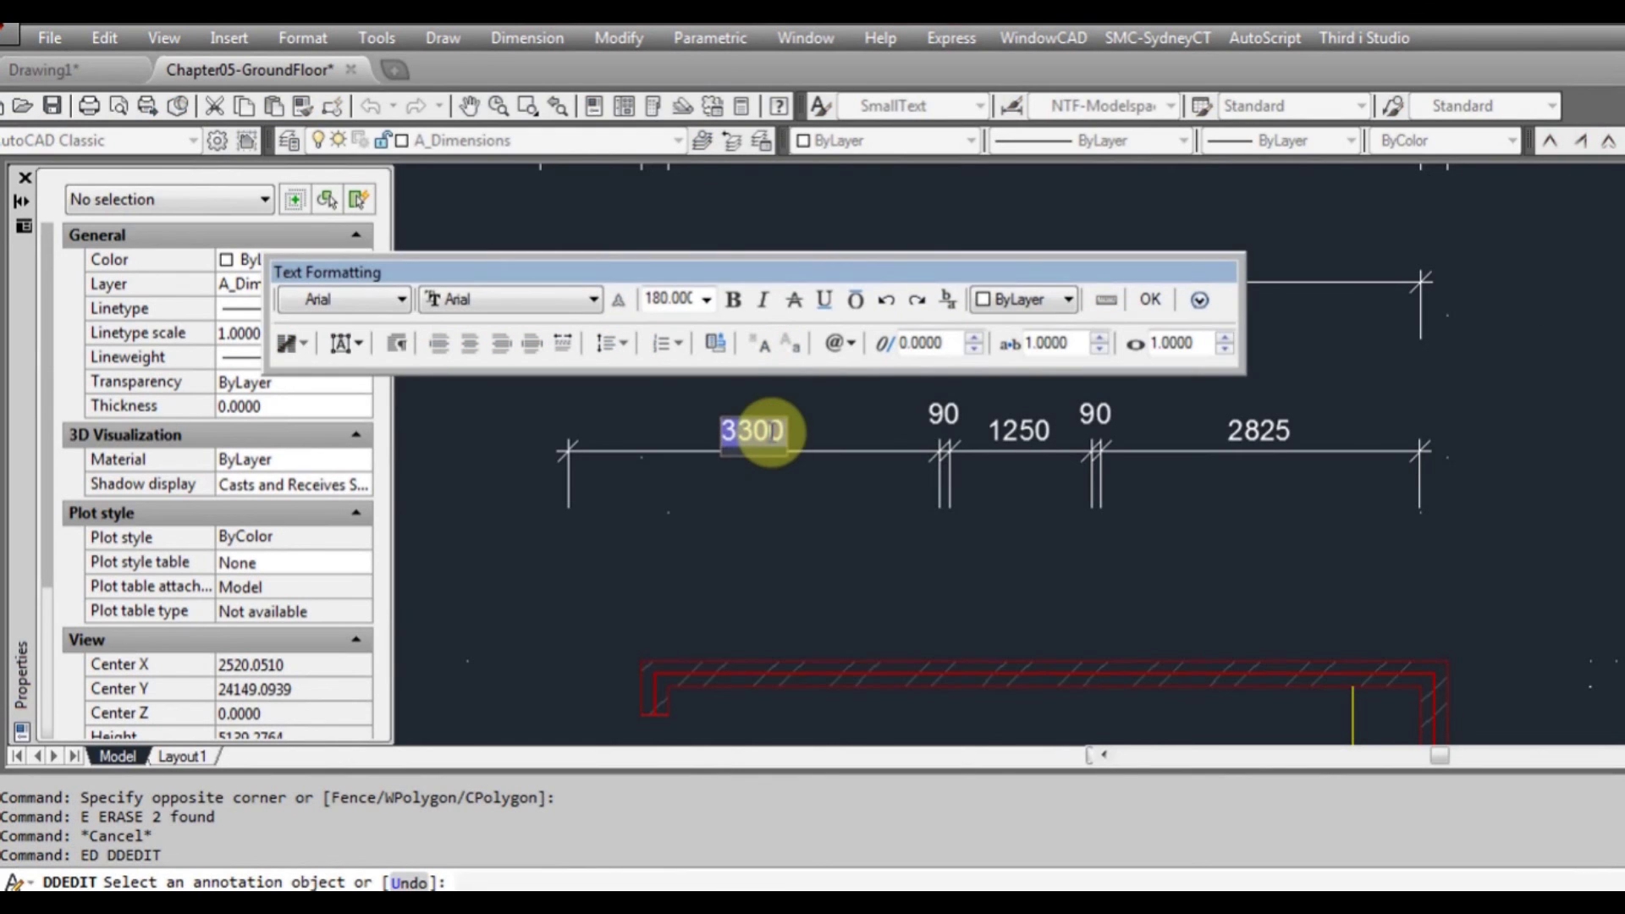
double_click(779, 433)
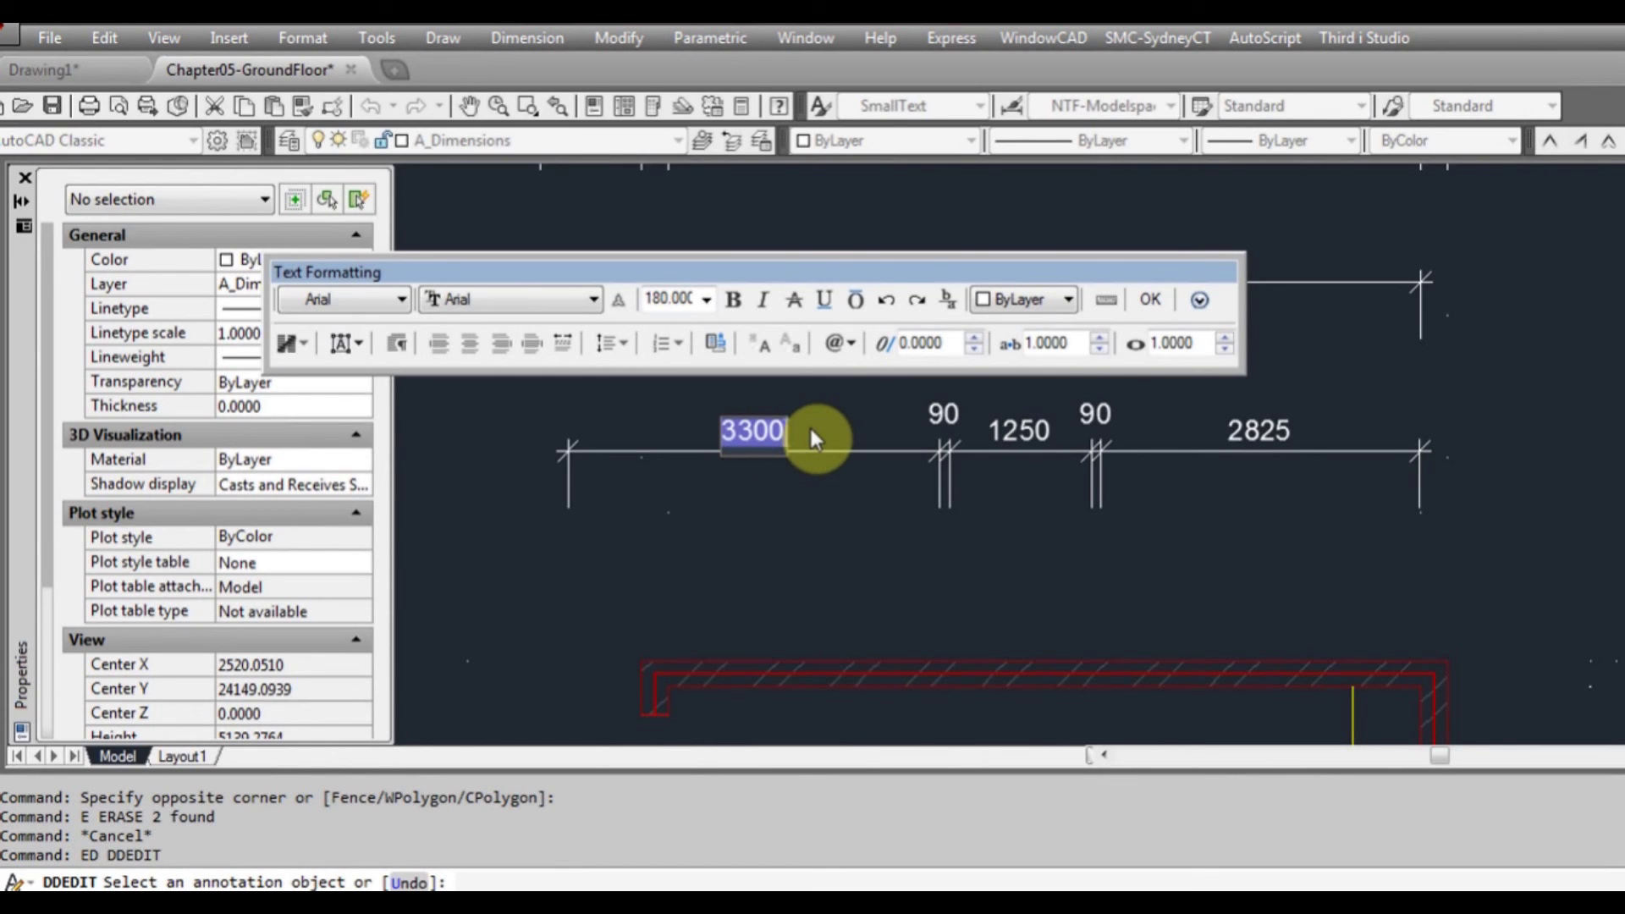
text(BEDROOM)
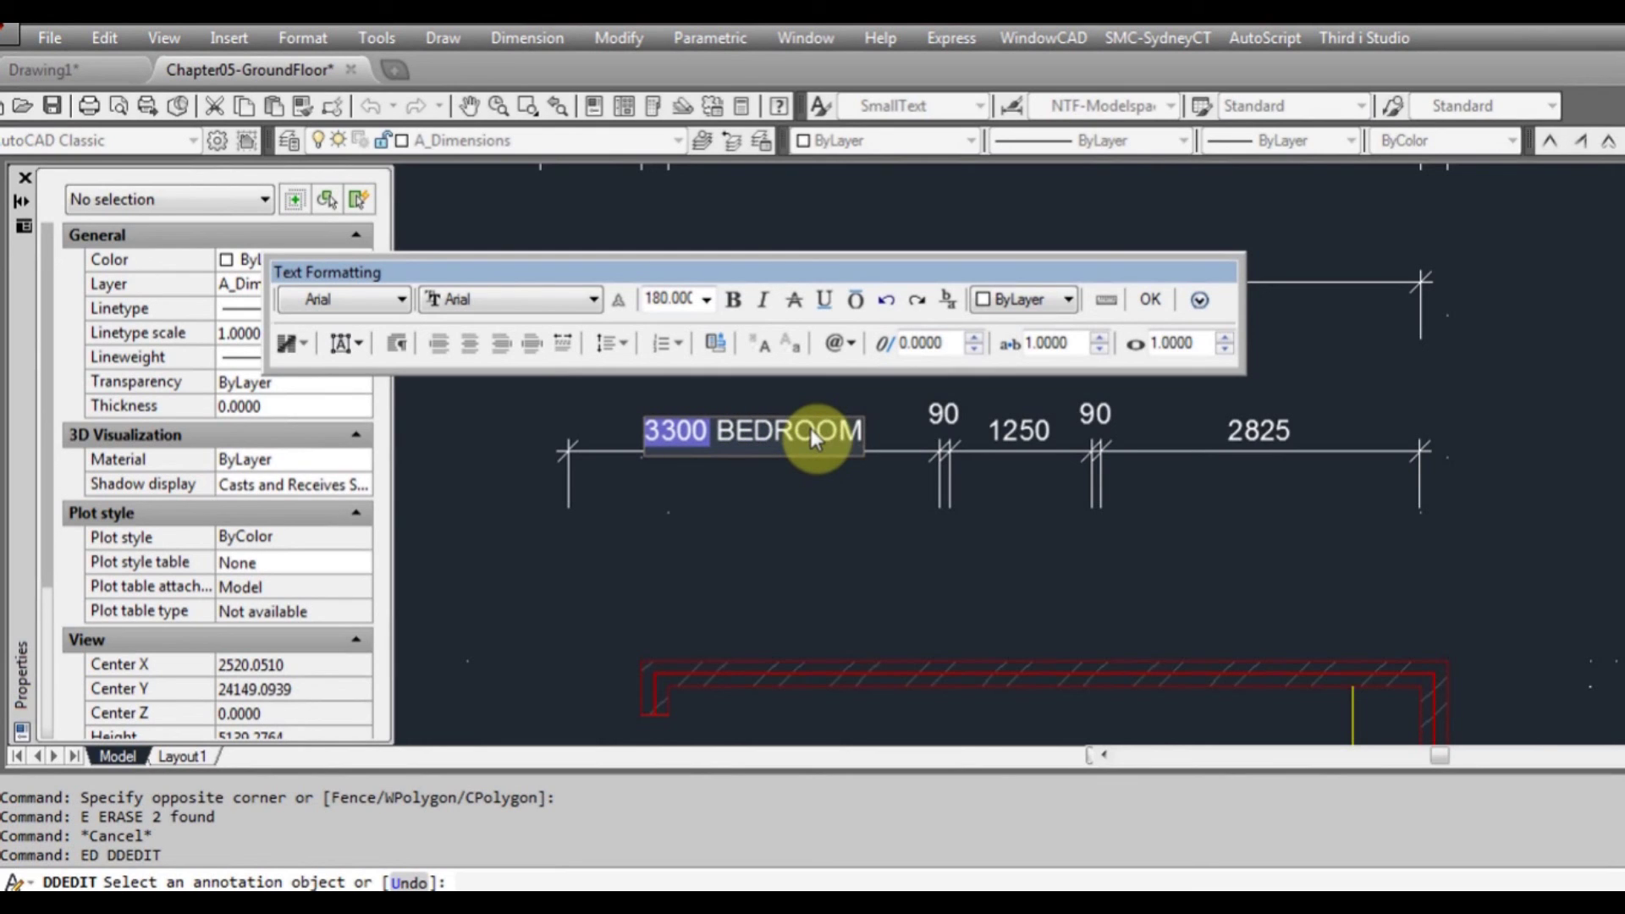
click(1150, 299)
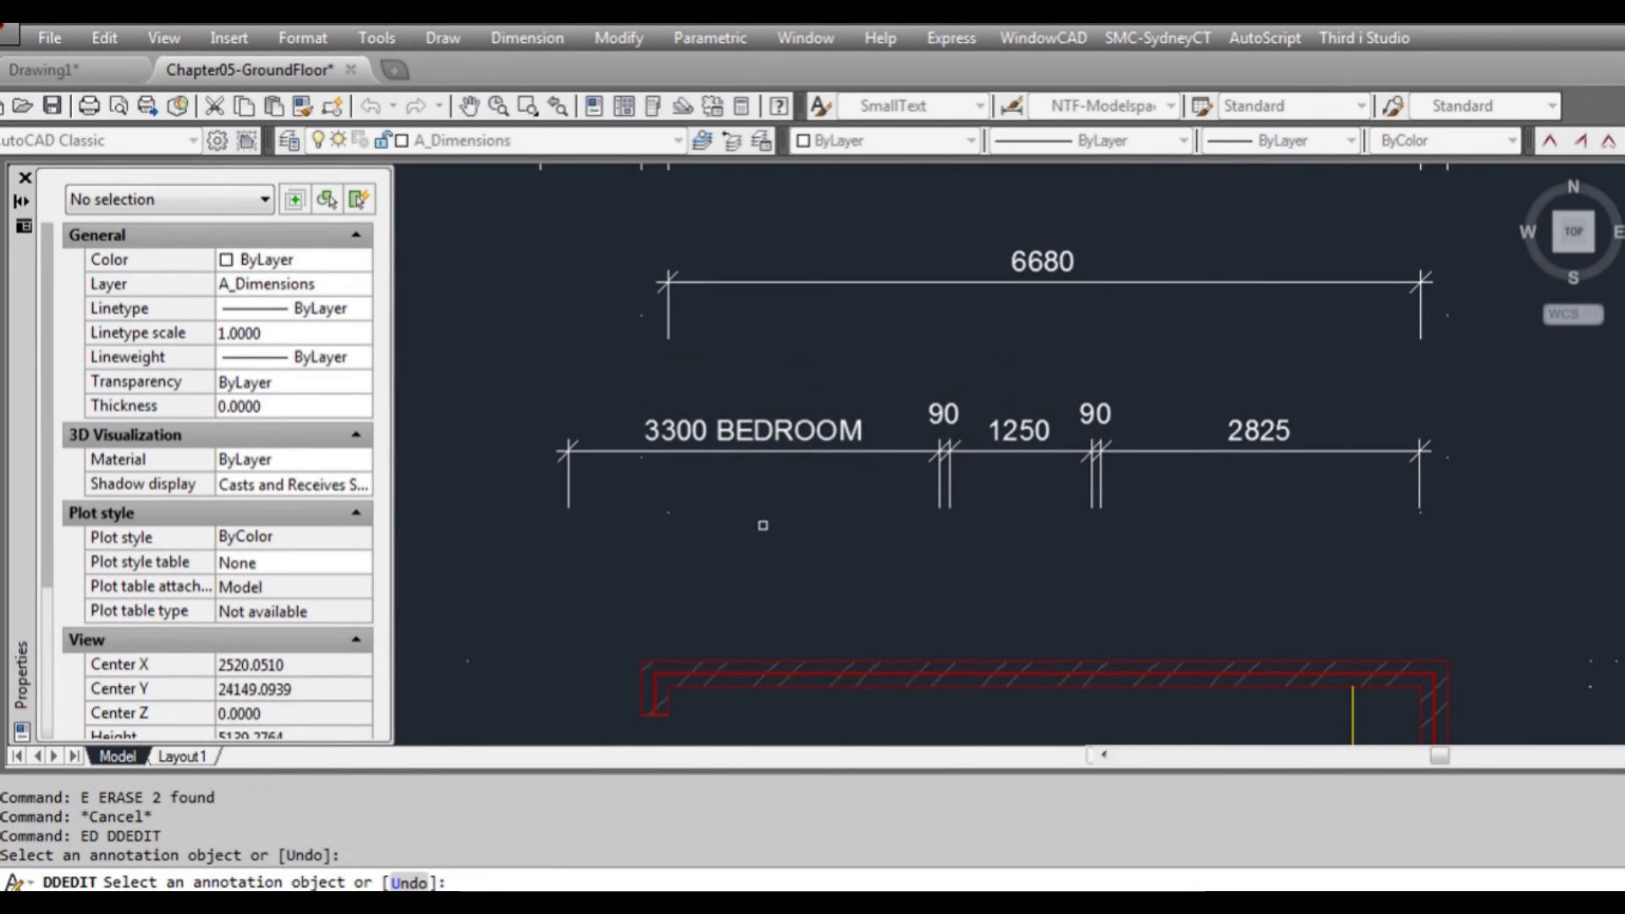
- Override the measured value in the BEDROOM dimension text with 3350
scroll(790, 490, down, 3)
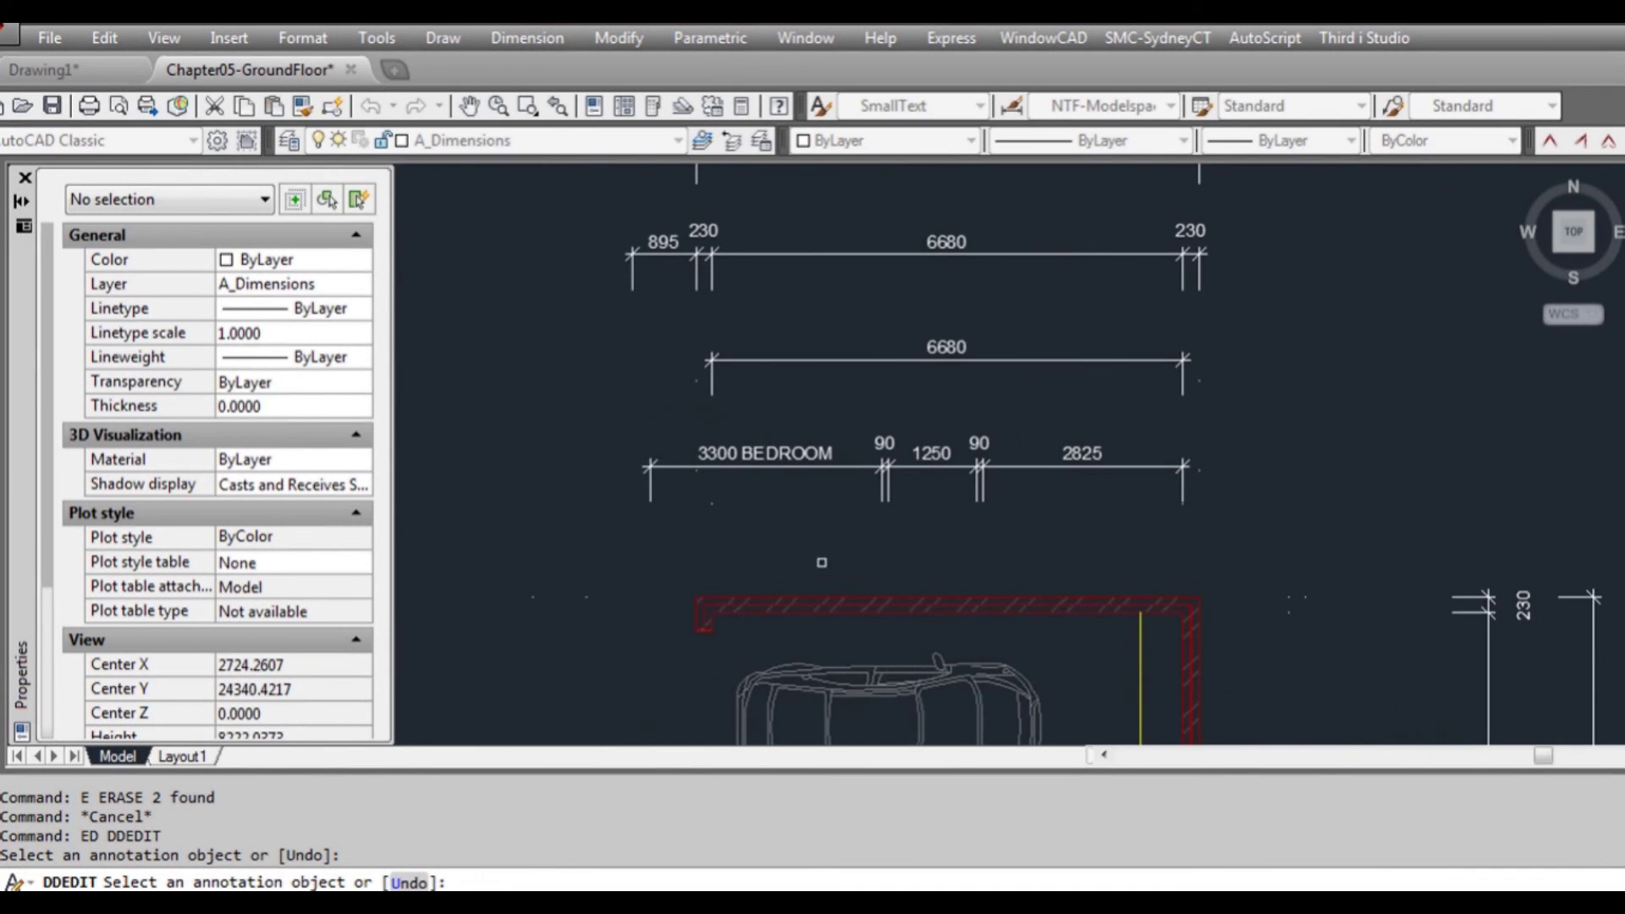
middle_drag(821, 562, 792, 540)
scroll(773, 483, up, 3)
scroll(751, 493, down, 3)
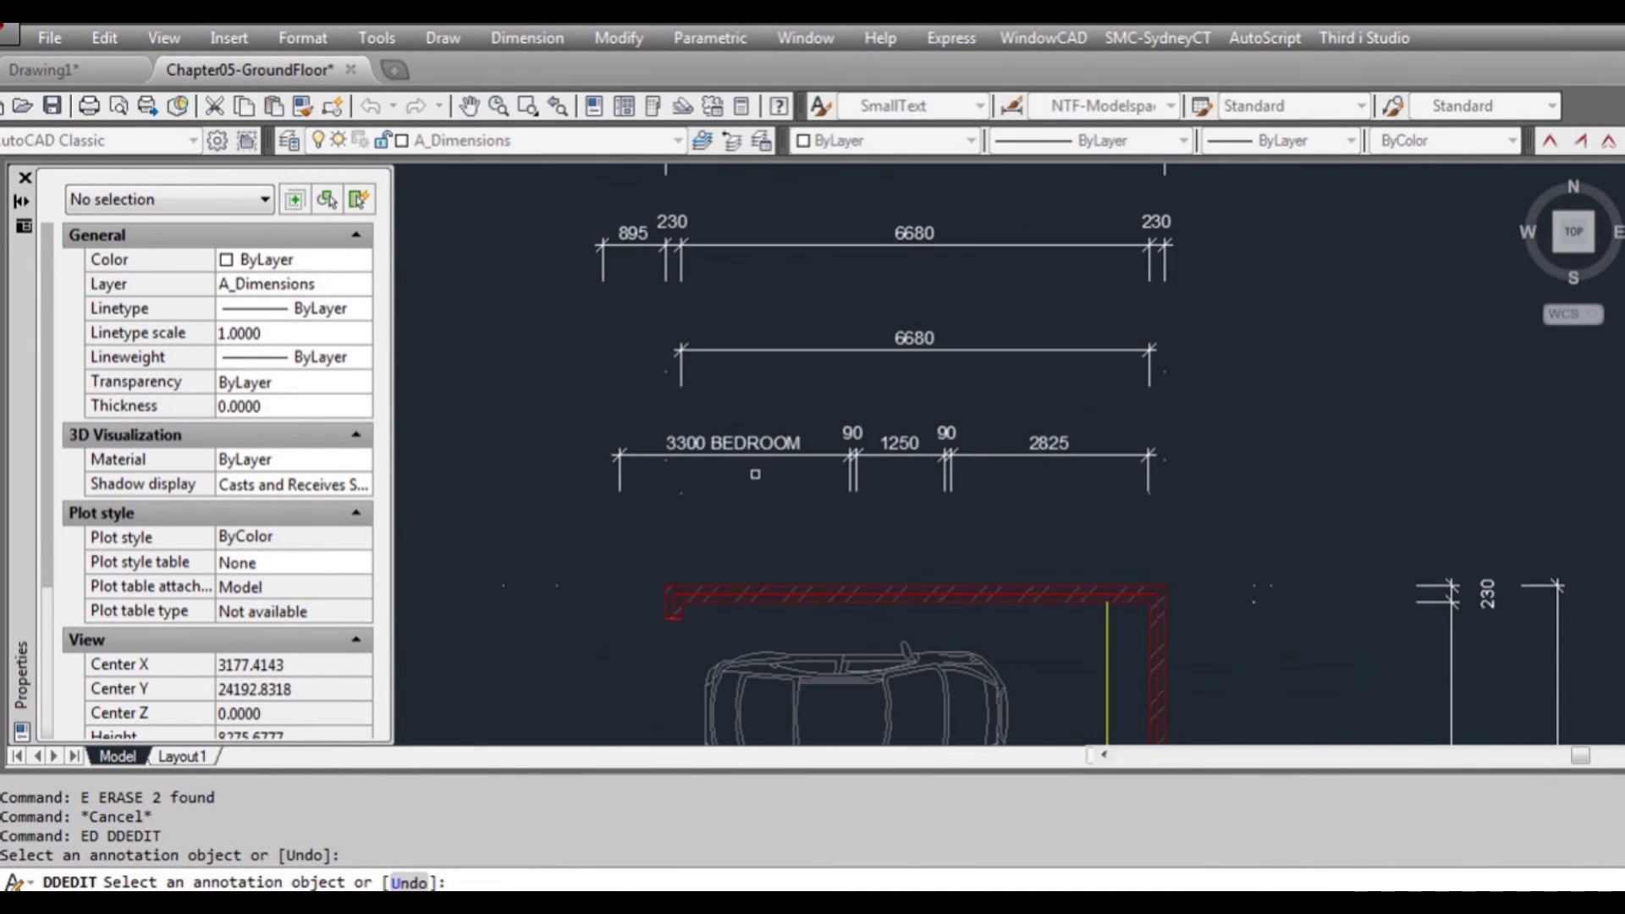
scroll(750, 464, up, 3)
click(749, 441)
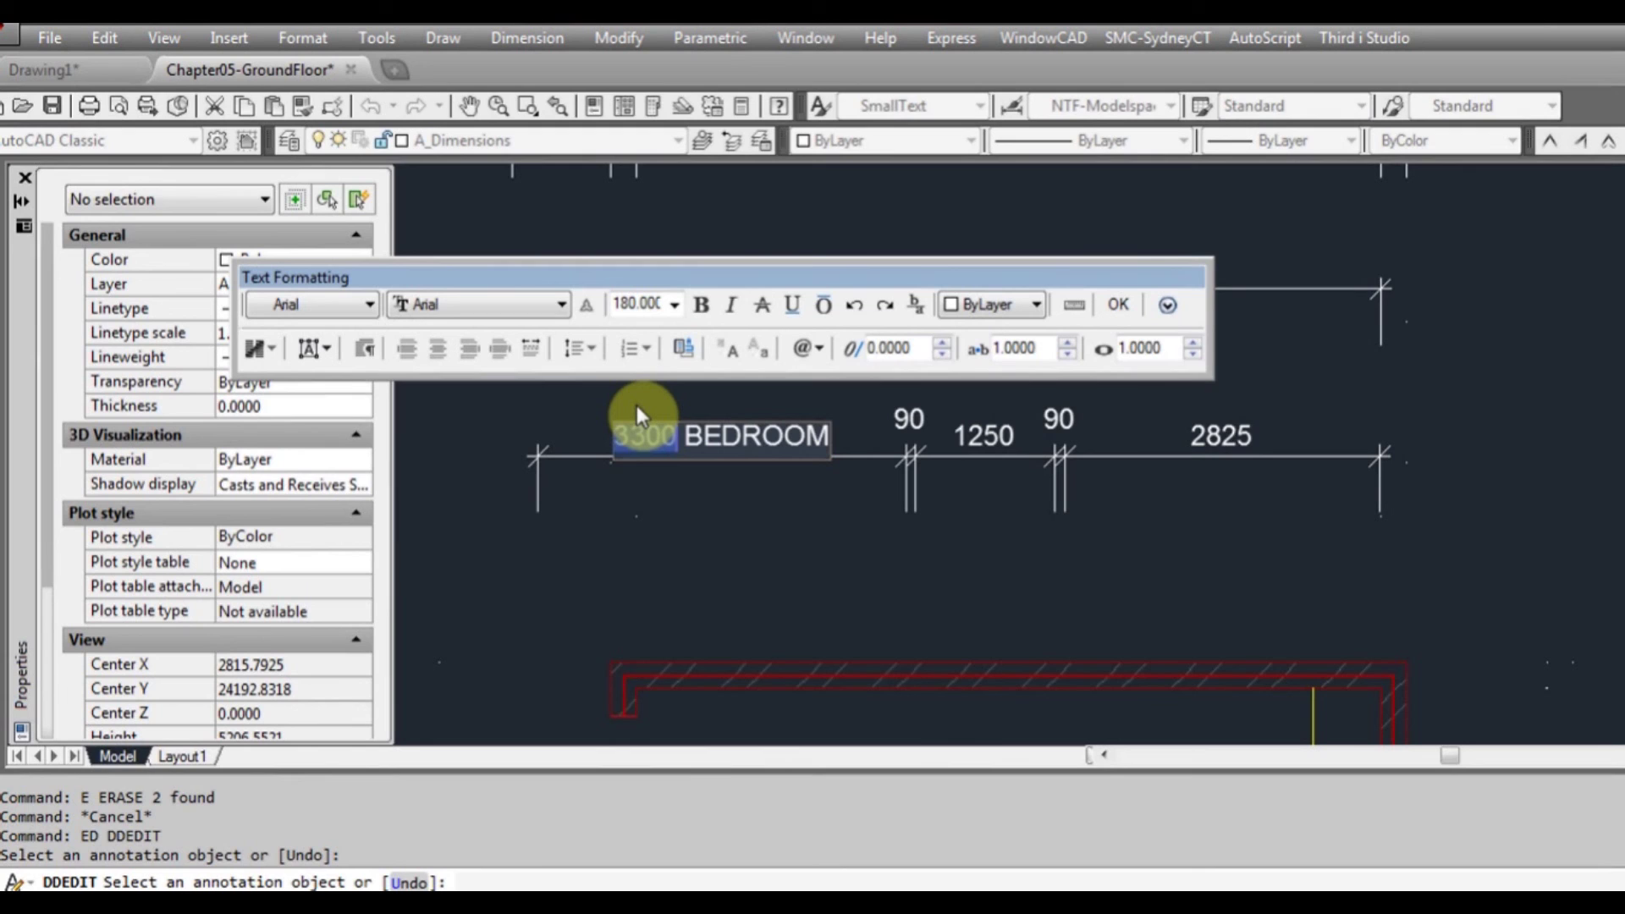
text(3350)
click(1122, 305)
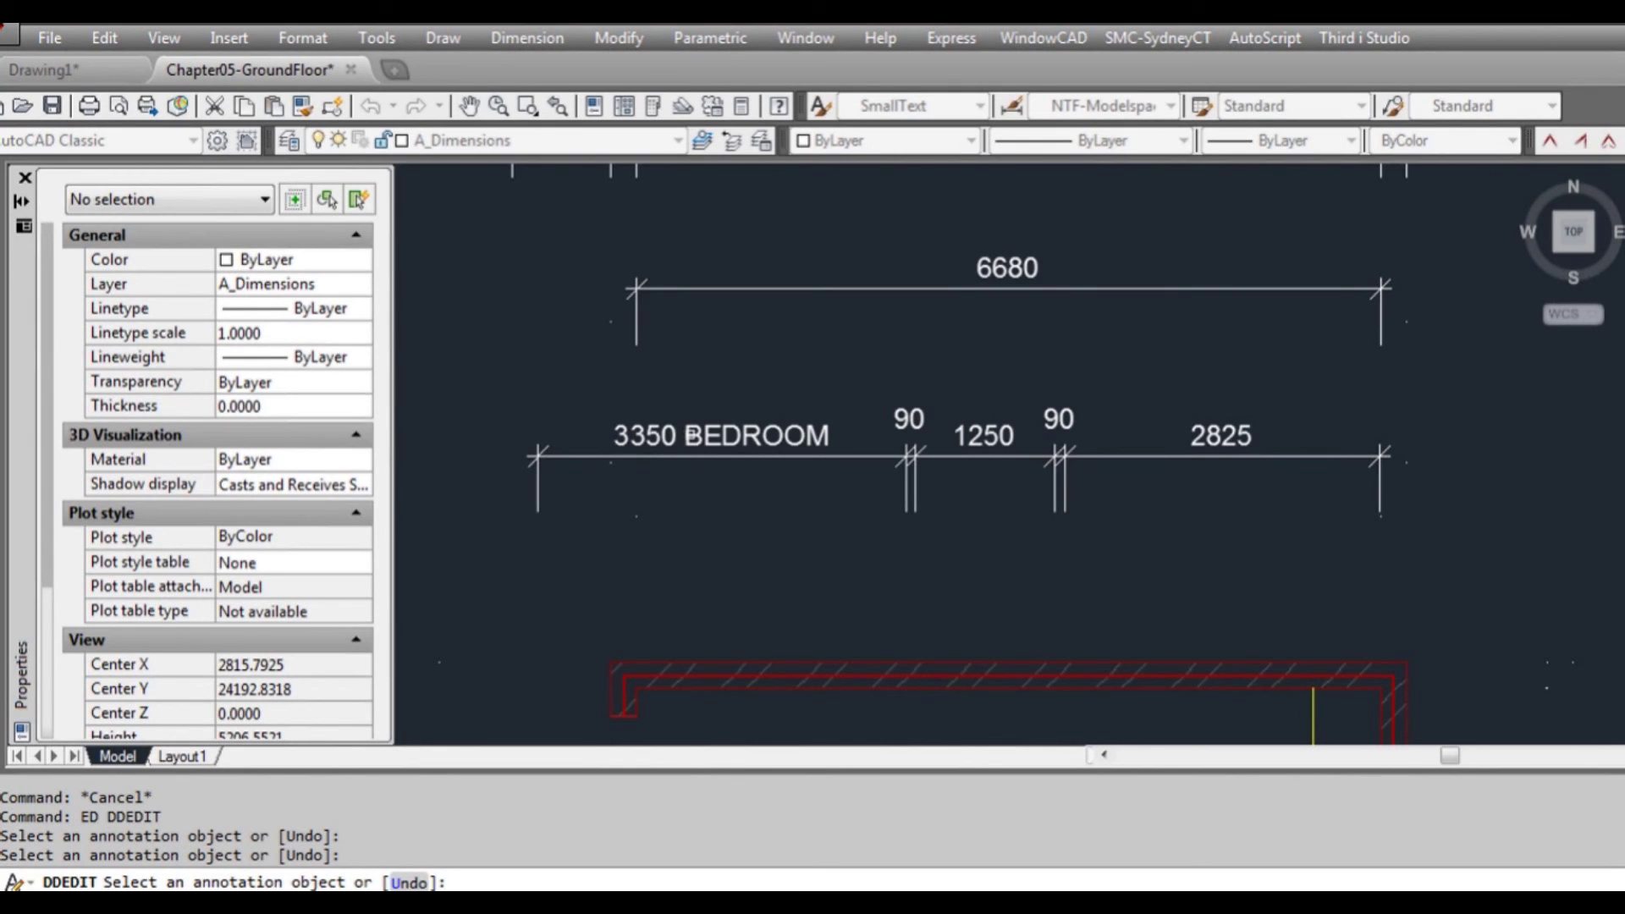
- Delete the 3350 override from the bedroom dimension's text, leaving only the word BEDROOM
key(Escape)
text(E)
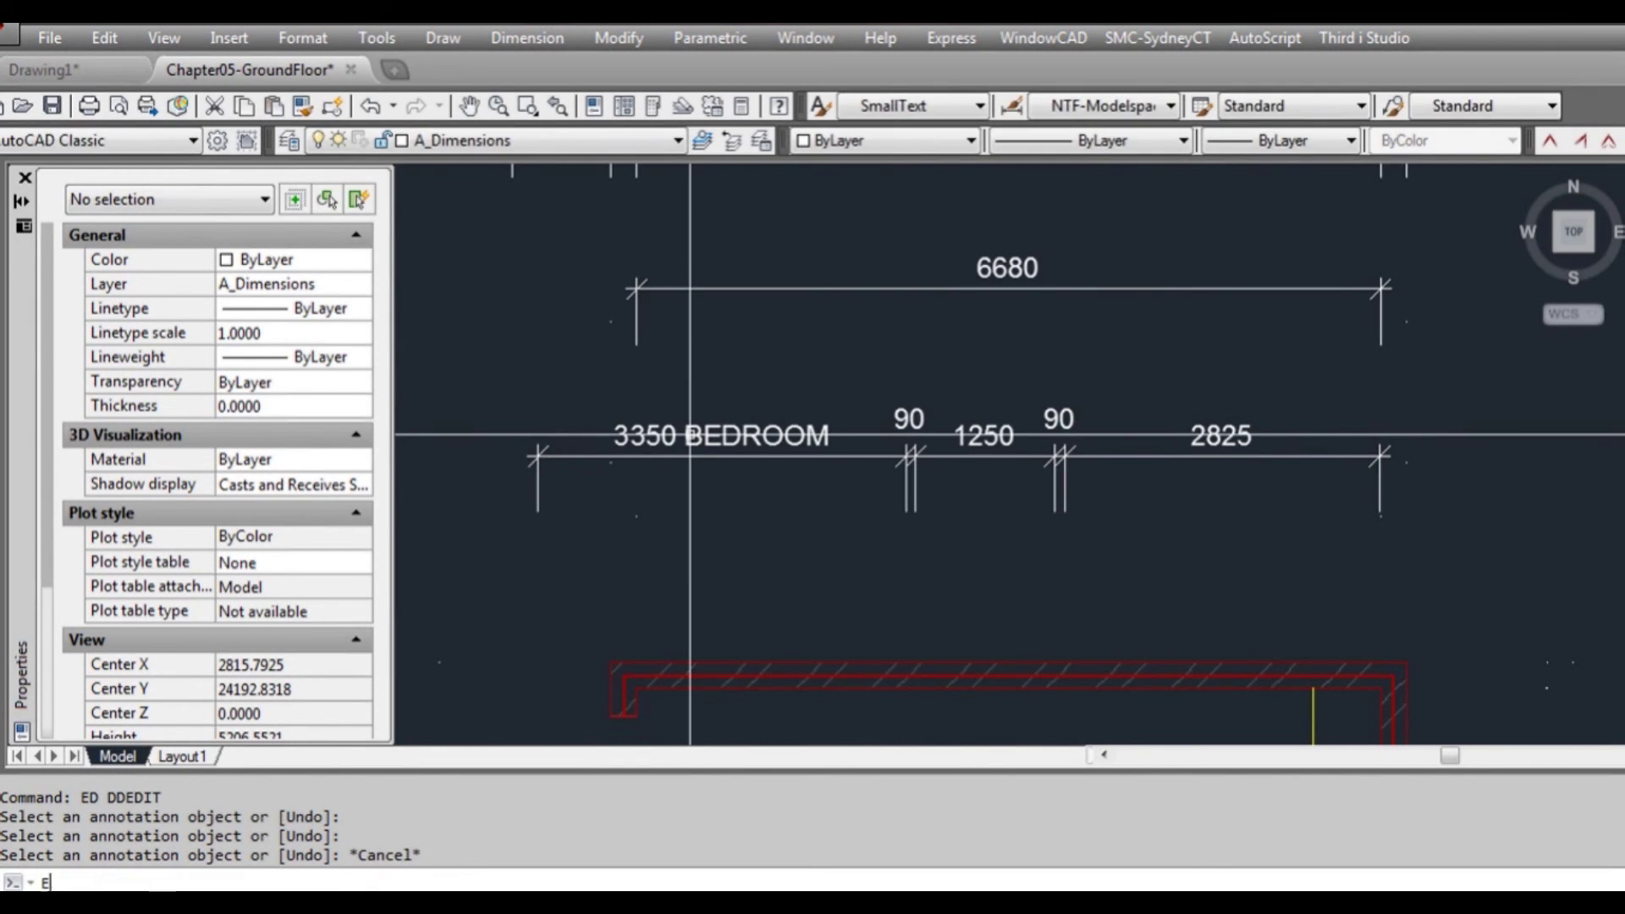
text(D)
key(Return)
click(681, 436)
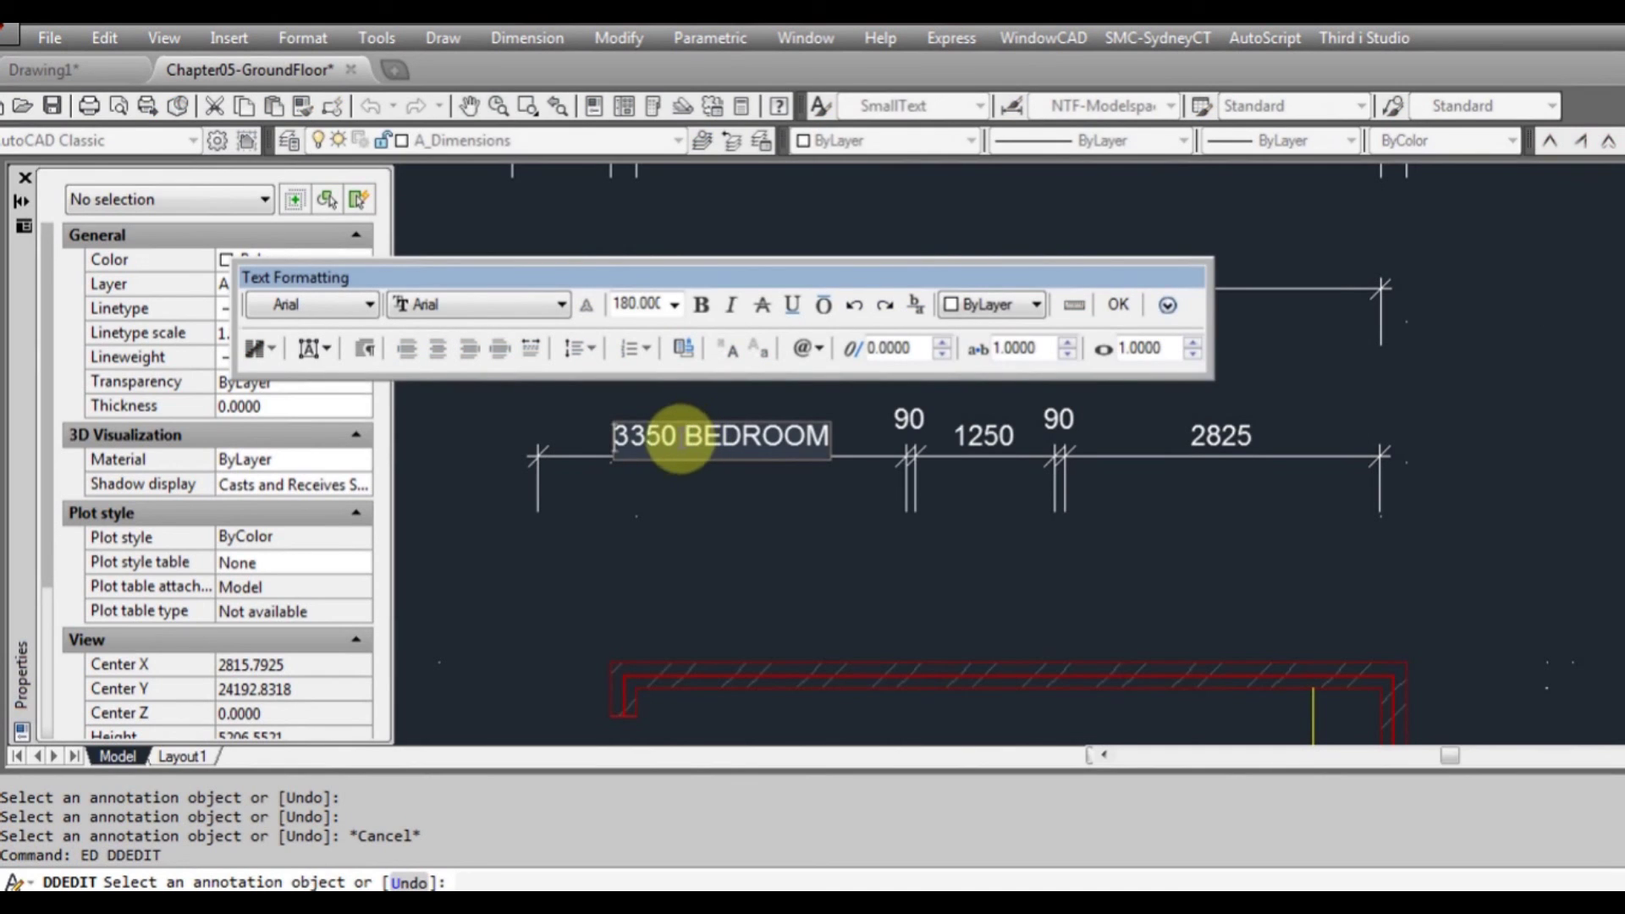
drag(675, 437, 597, 457)
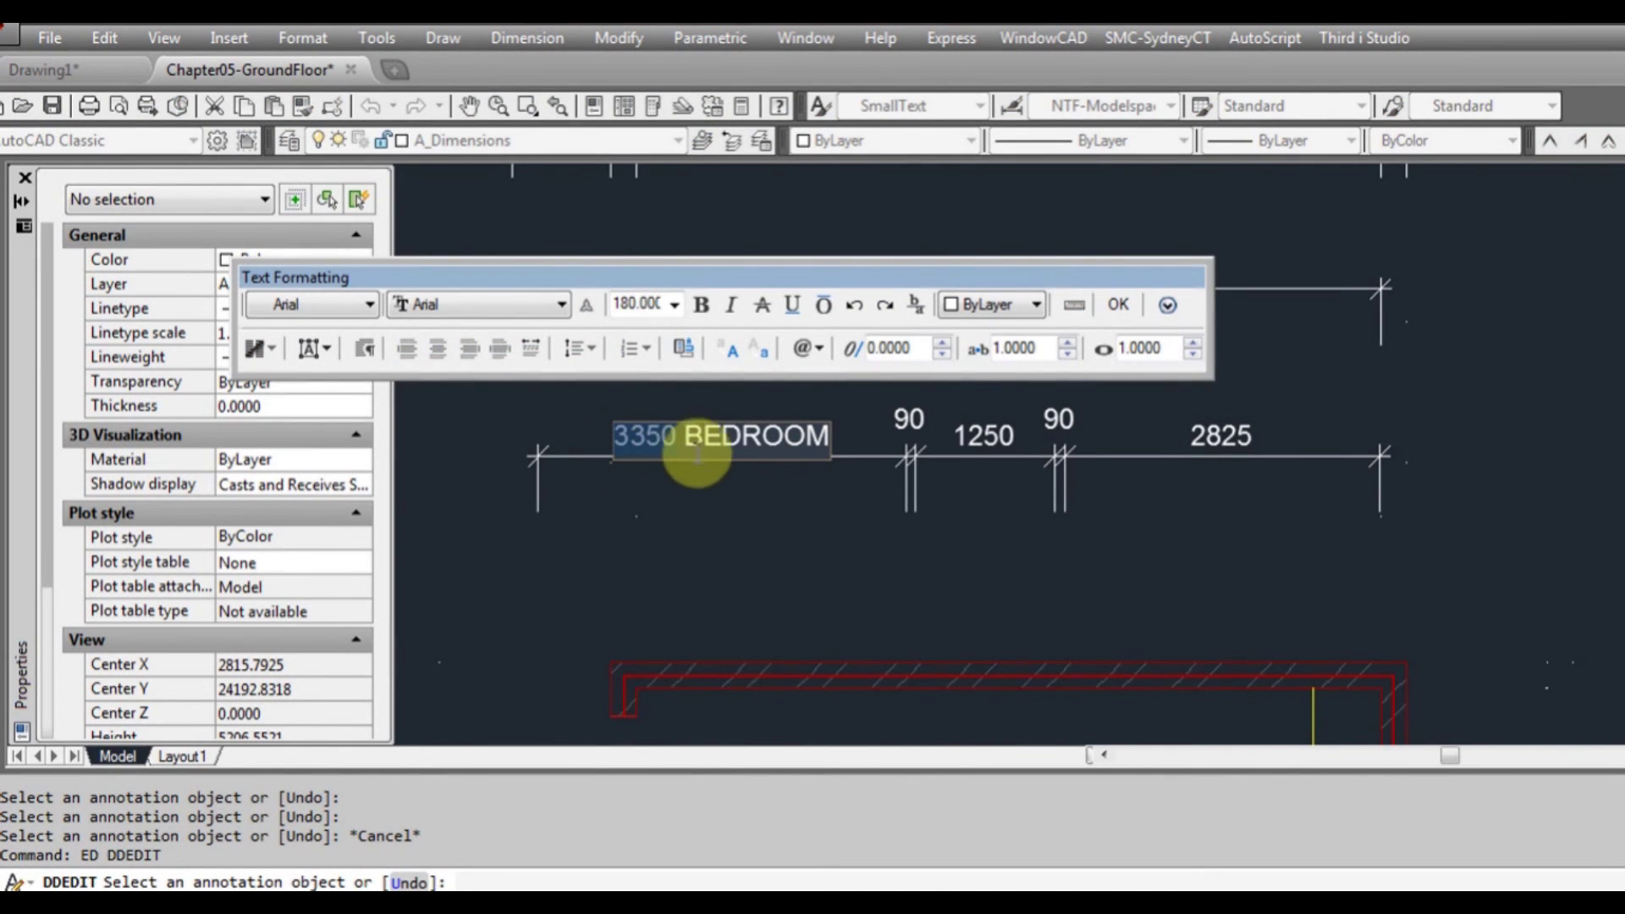
key(Delete)
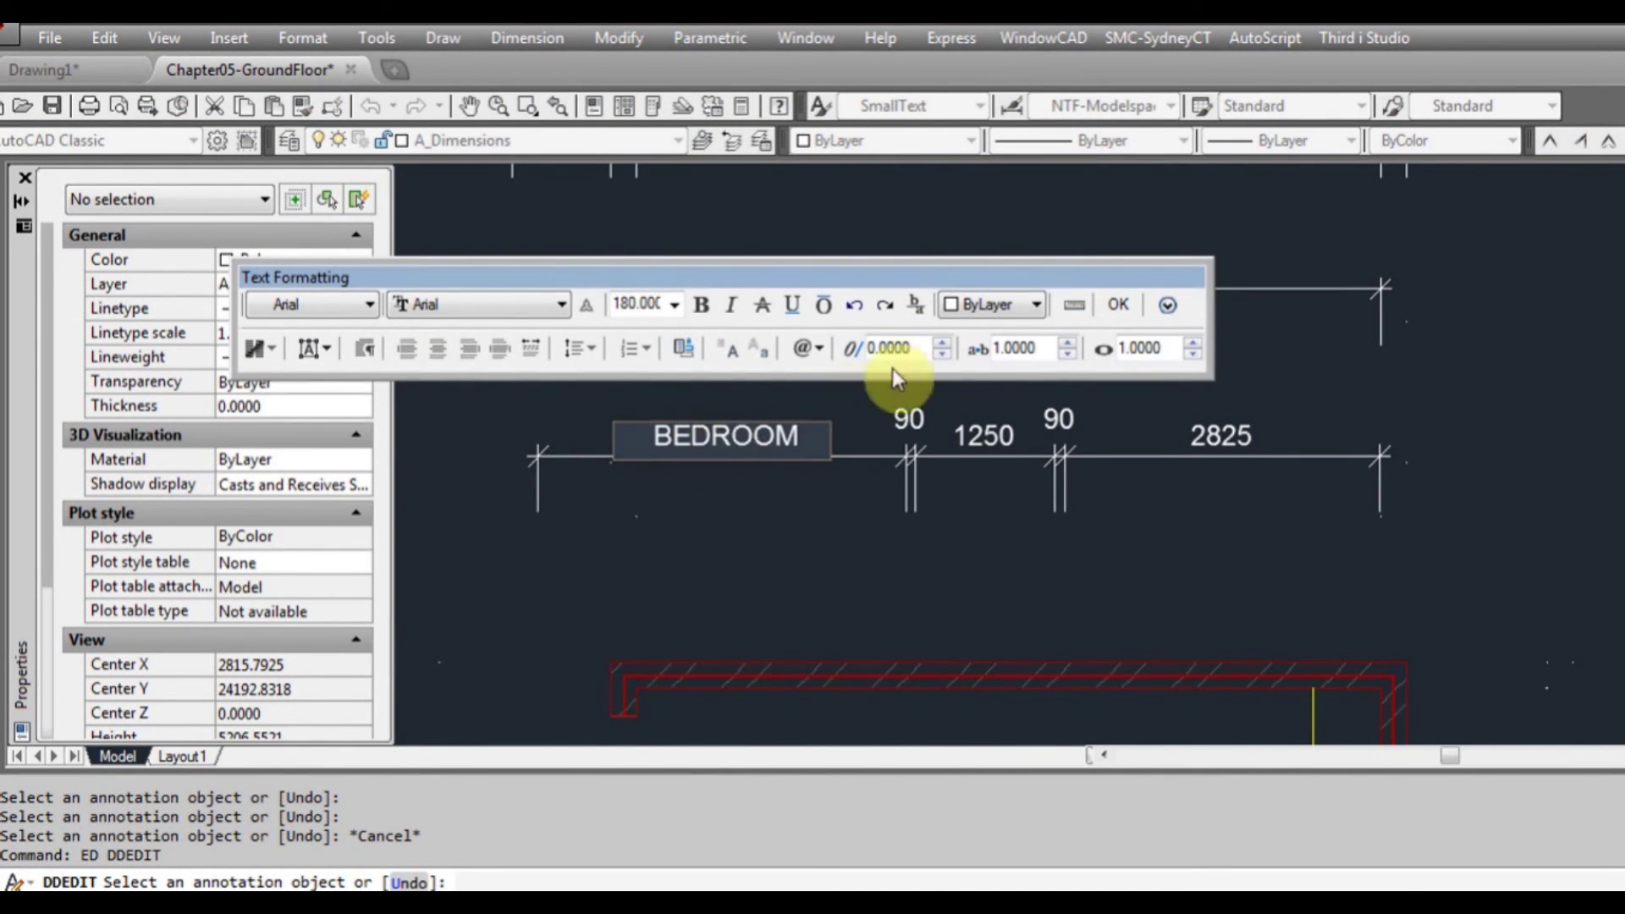
click(706, 469)
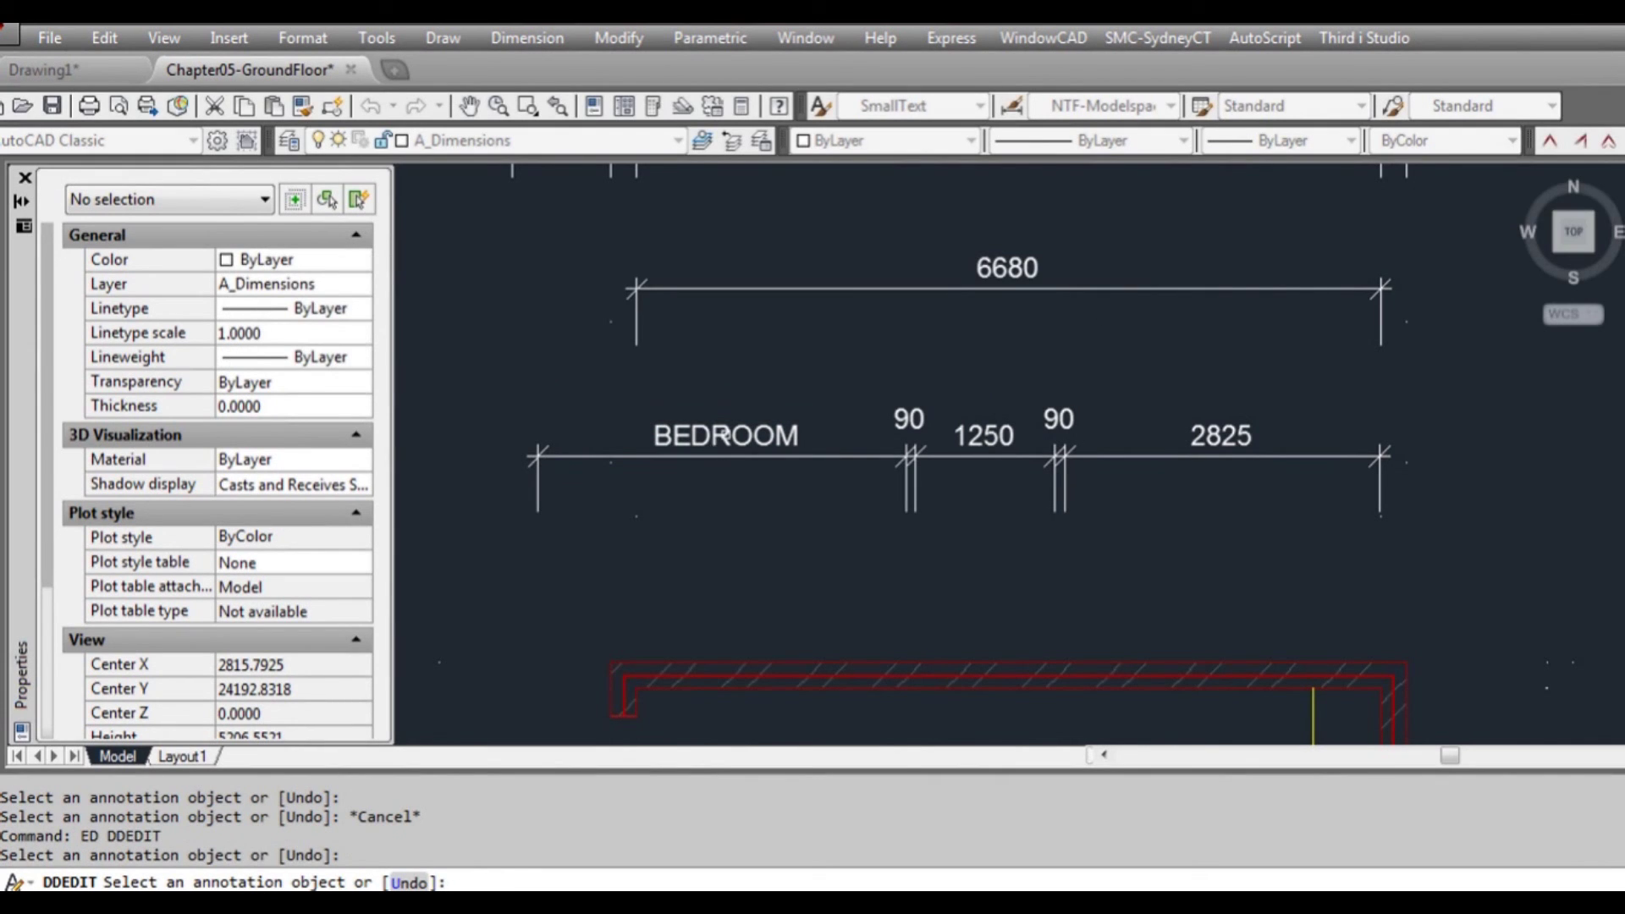
- Restore the live measured value in the bedroom dimension by entering <> without spaces before BEDROOM
click(725, 434)
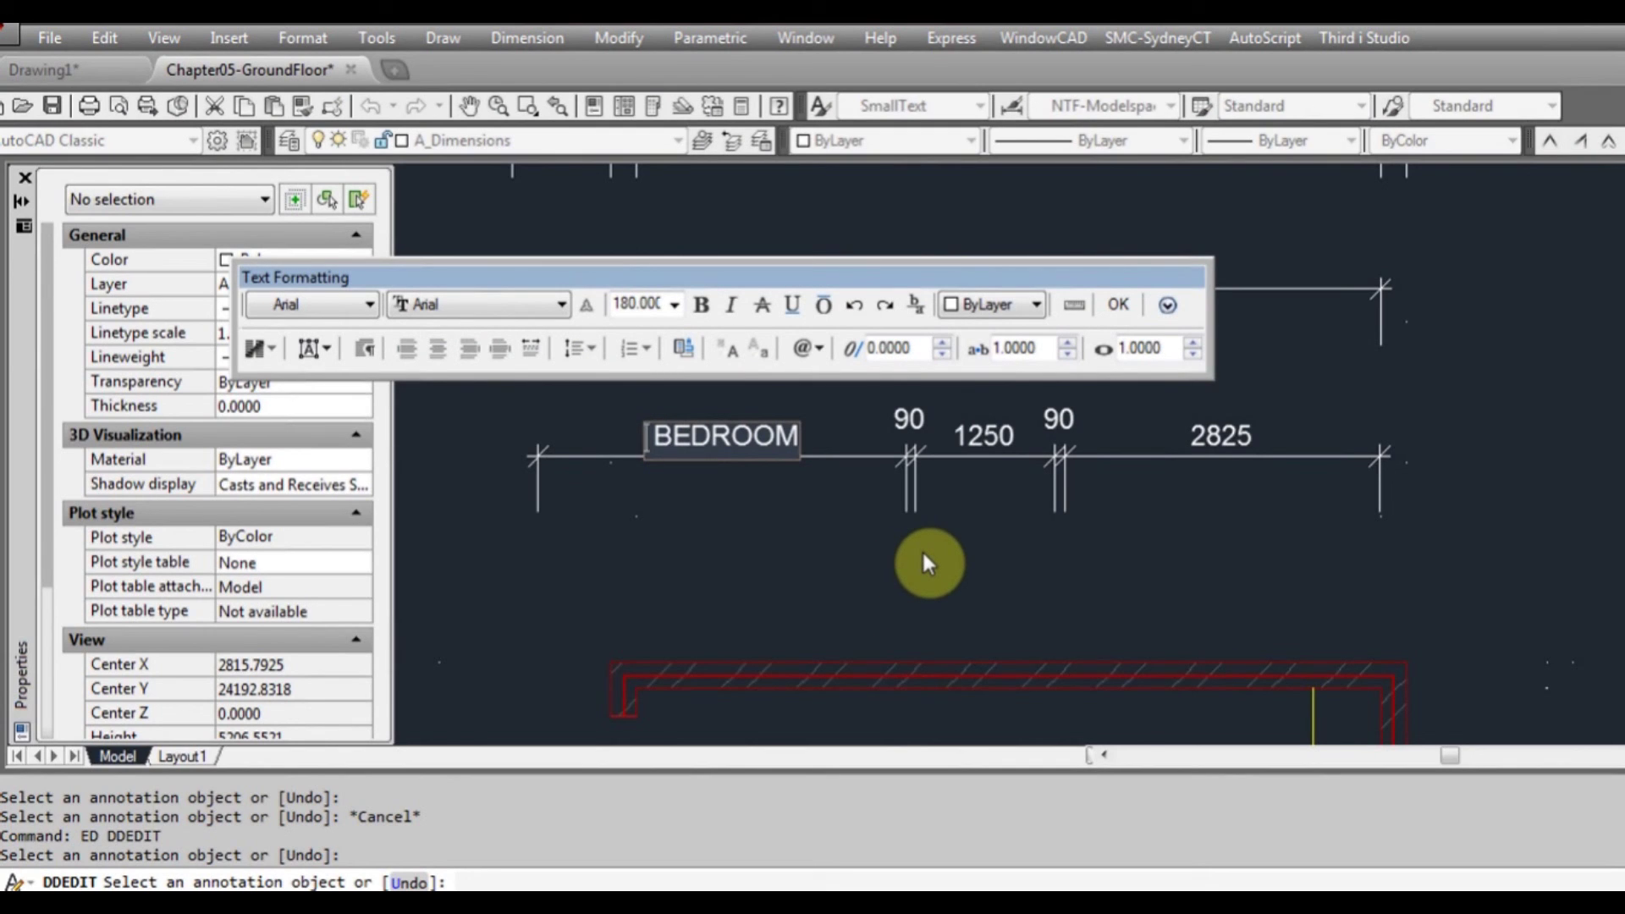
text(<>)
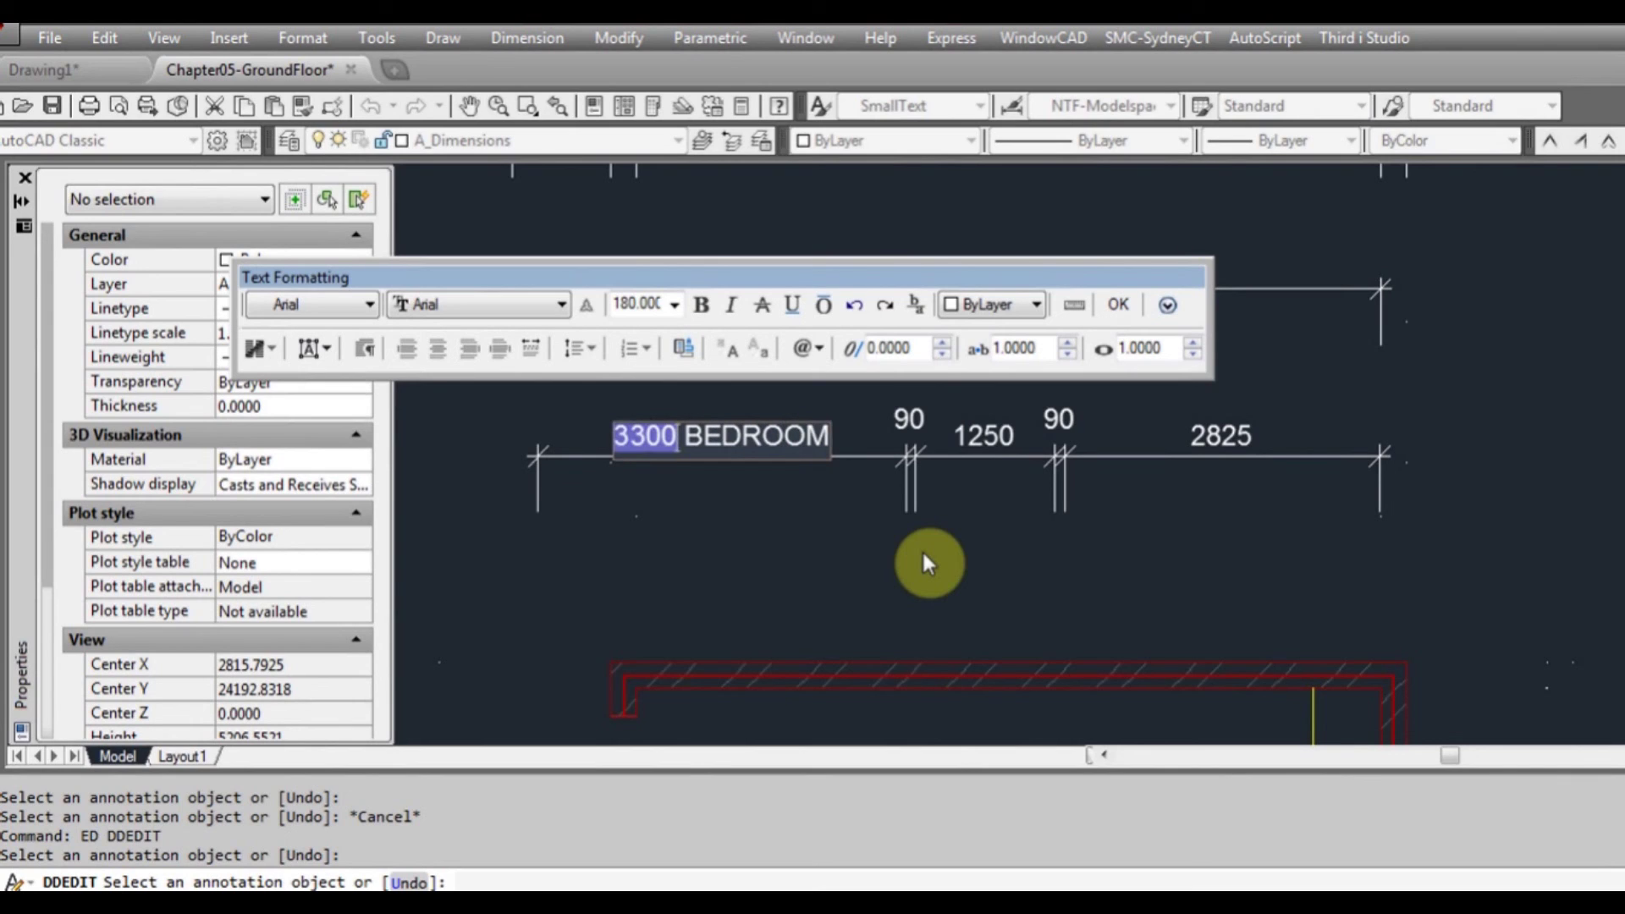
key(Delete)
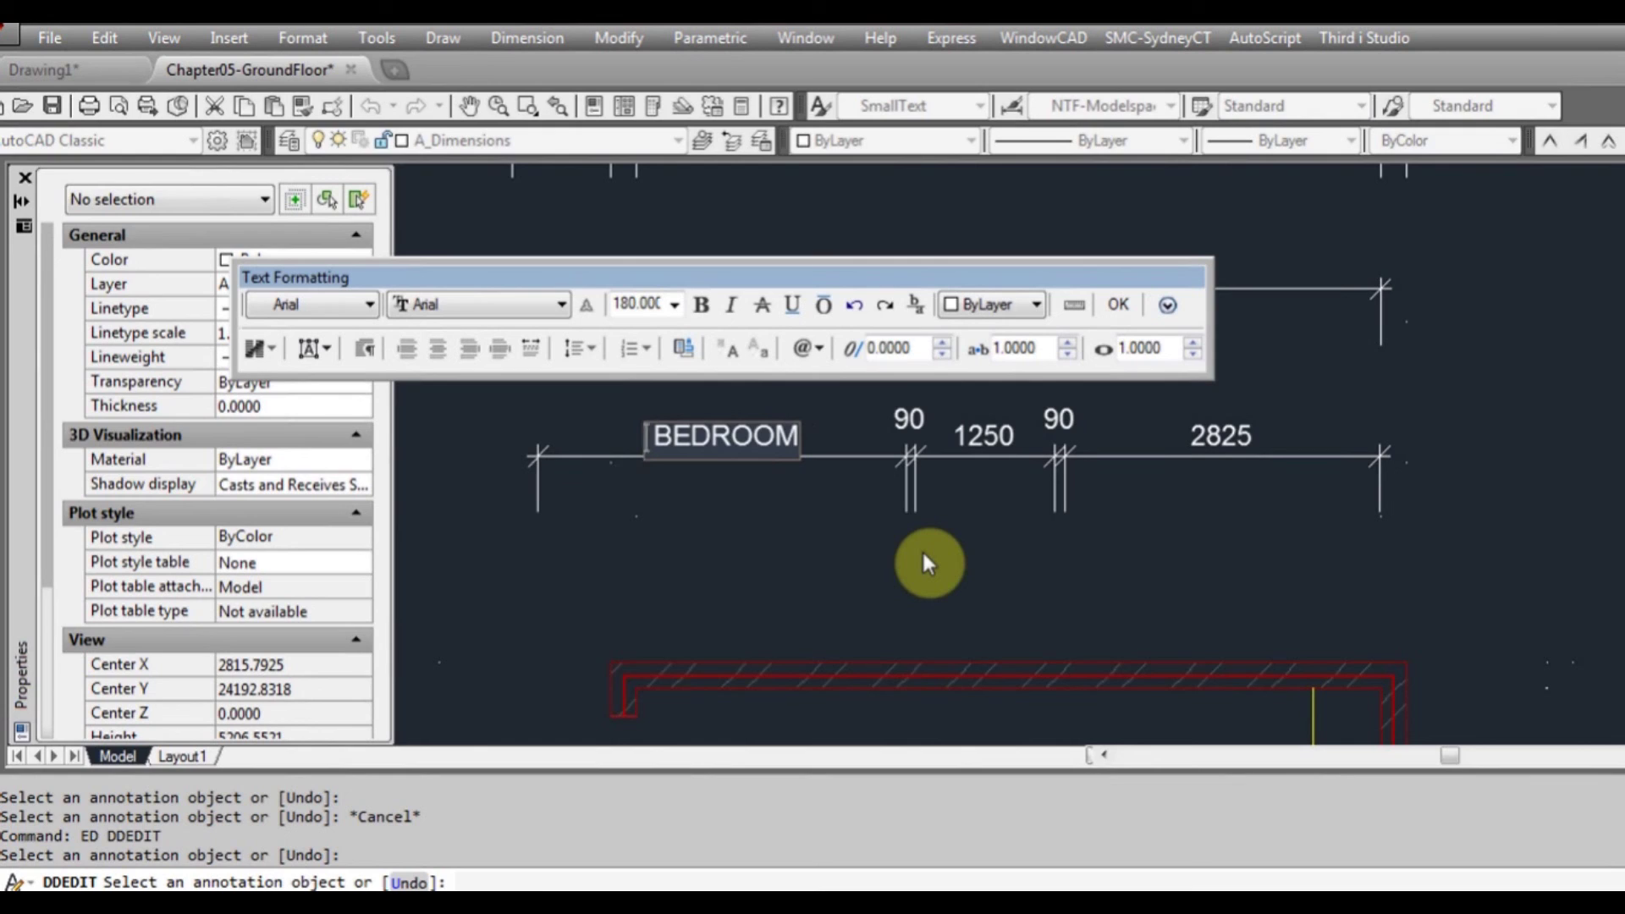
text(<)
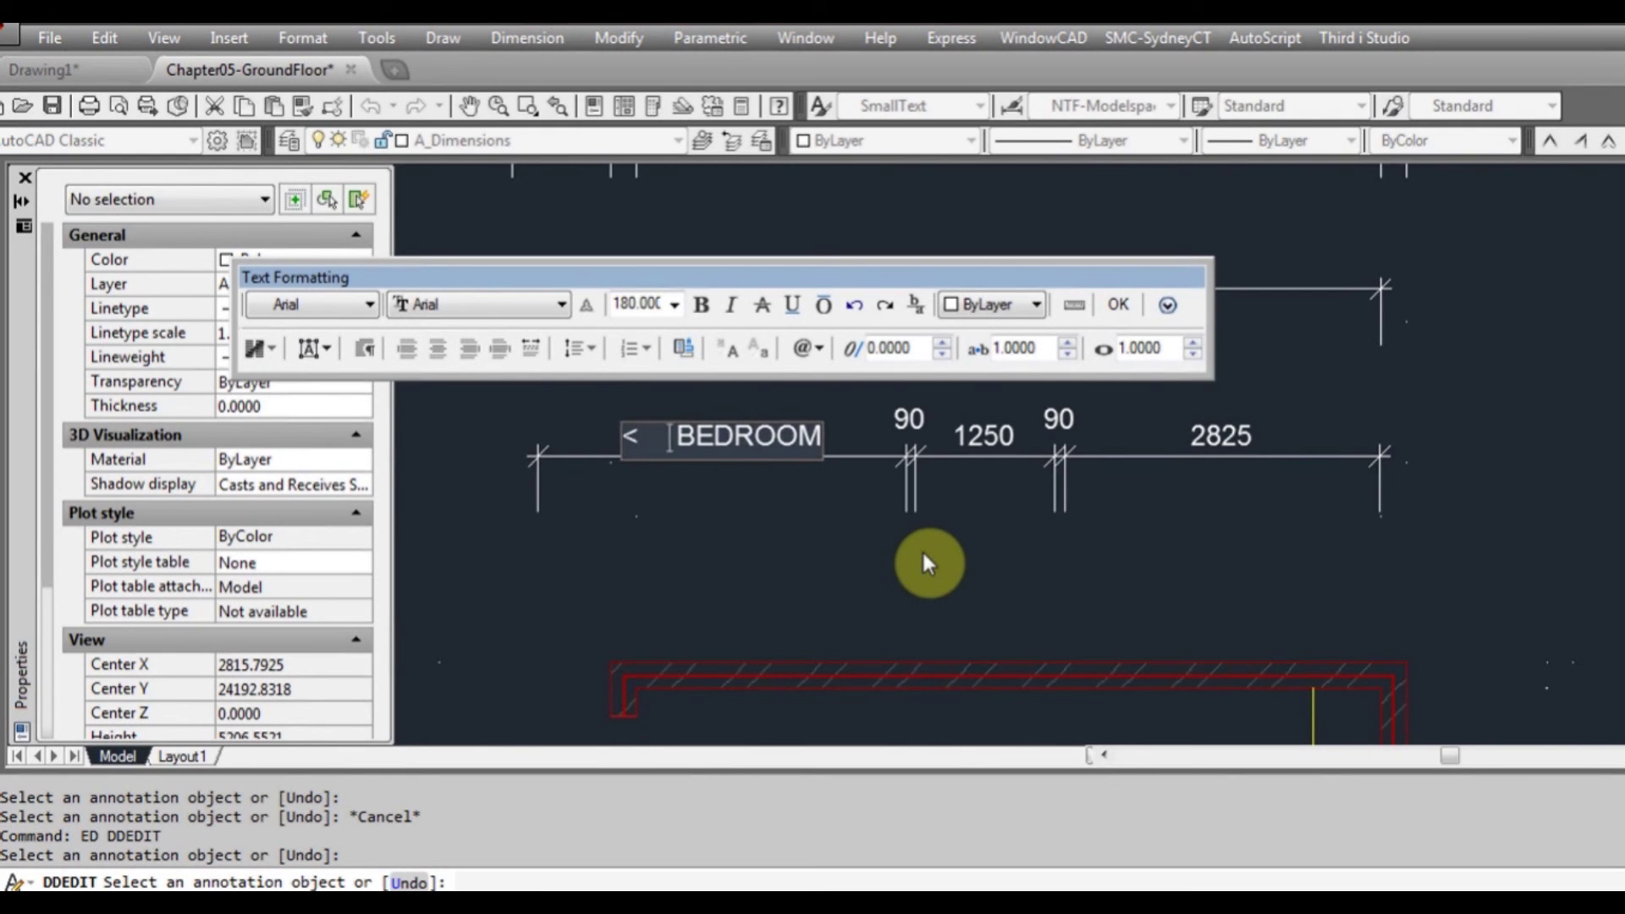
text(    >)
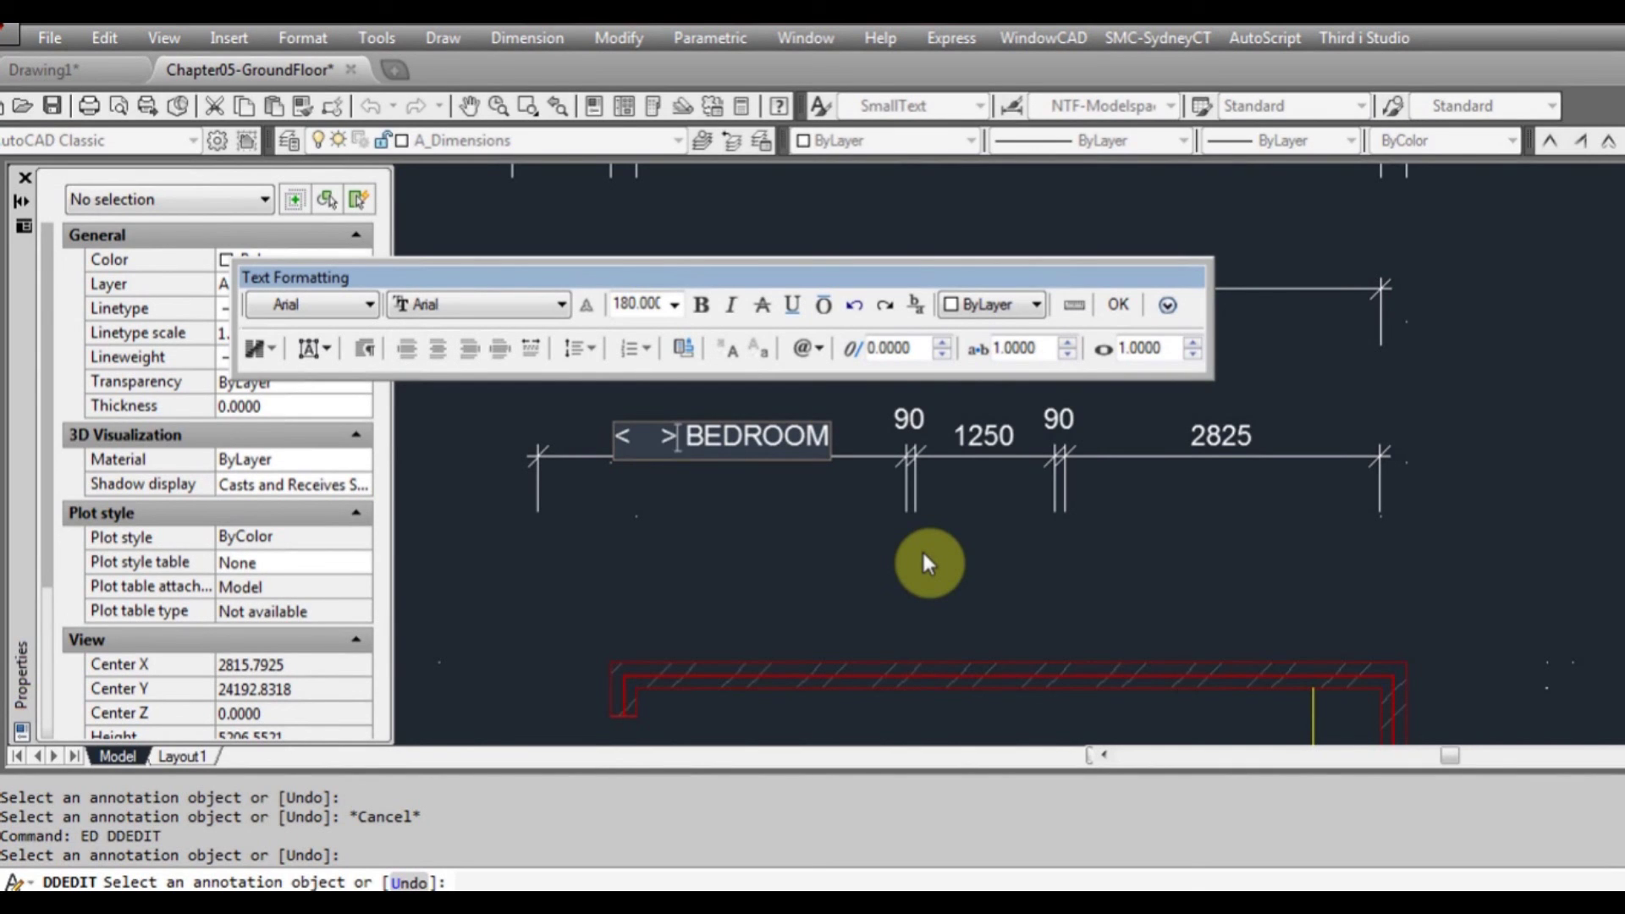
key(BackSpace)
key(BackSpace)
key(BackSpace)
key(BackSpace)
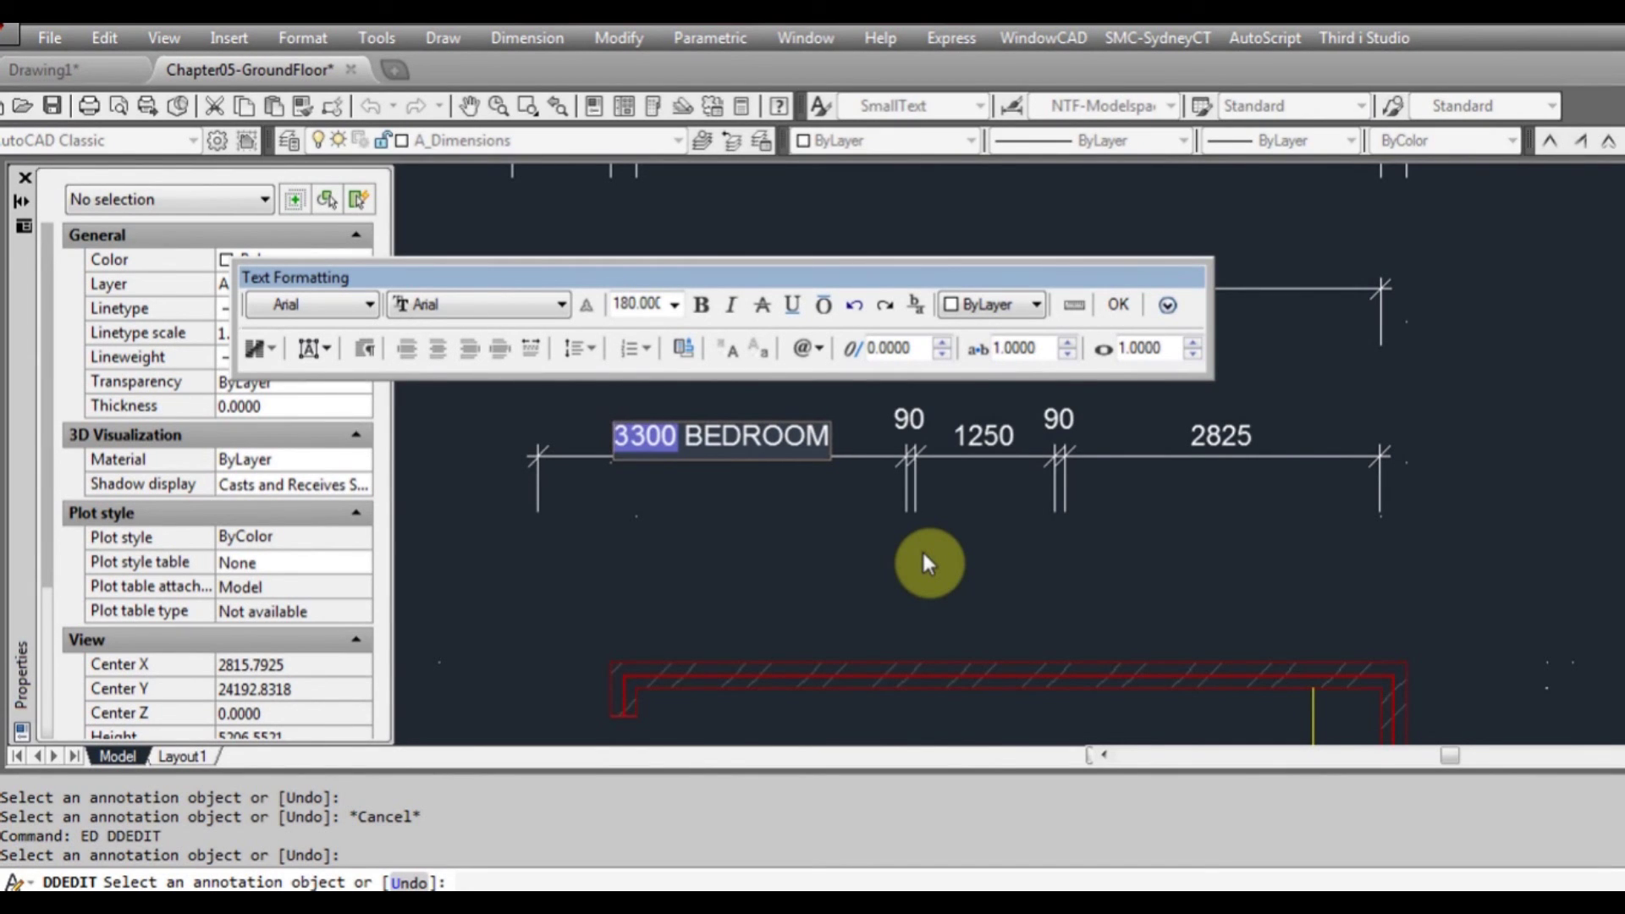
click(1116, 304)
key(Escape)
- Stretch the bedroom dimension's west extension origin outward so the dimension spans about 4384 mm
click(597, 457)
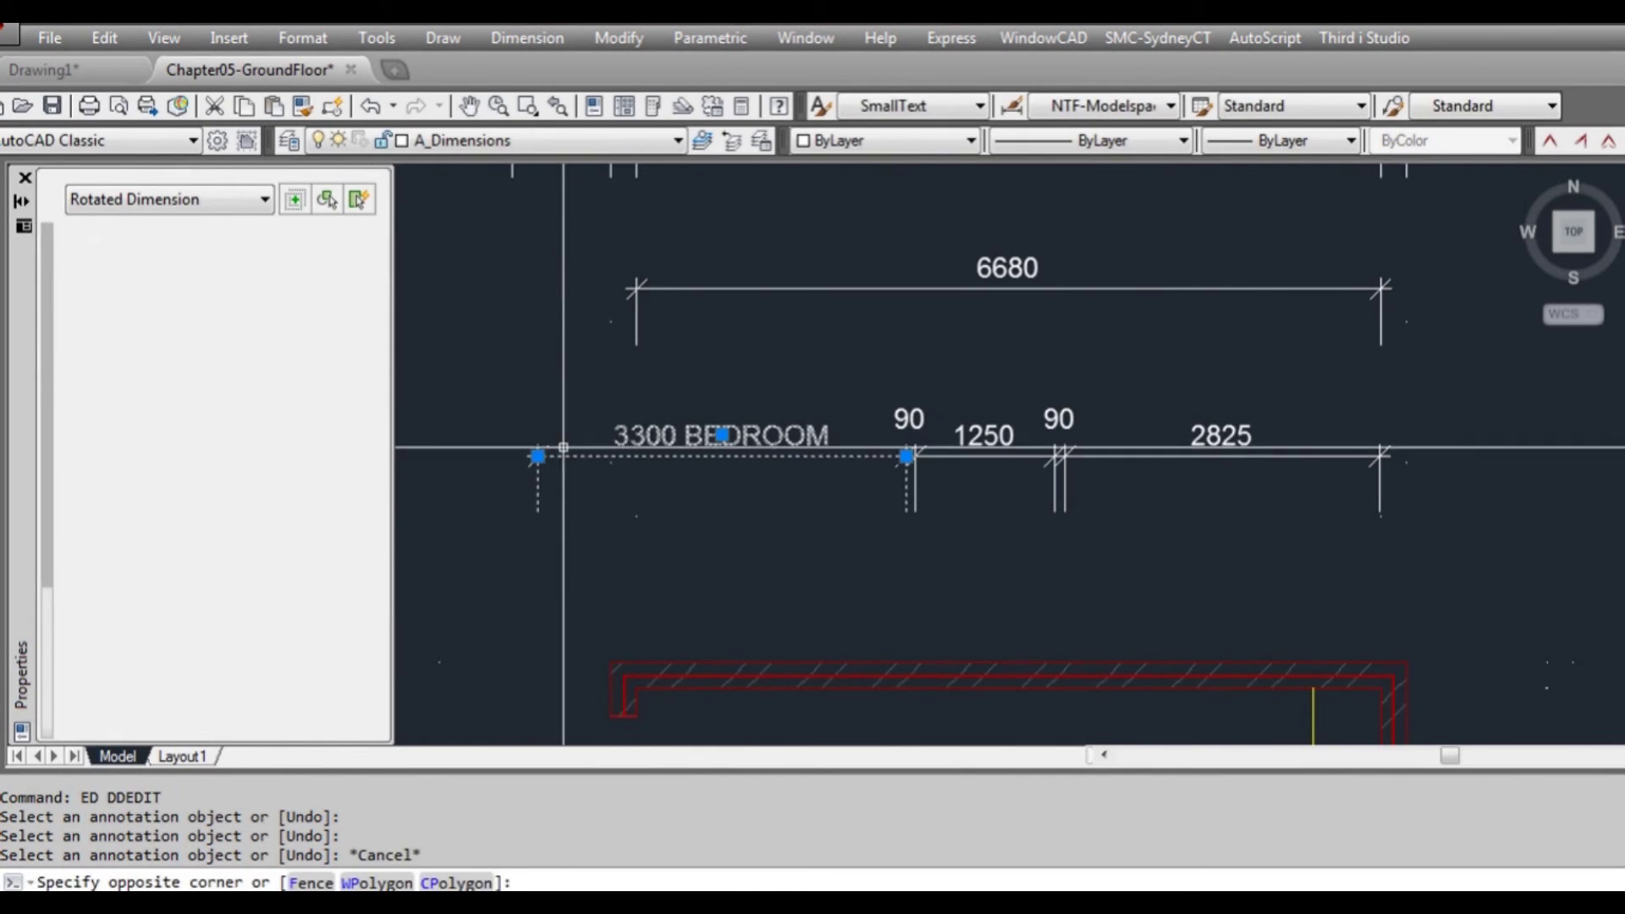
scroll(535, 476, down, 4)
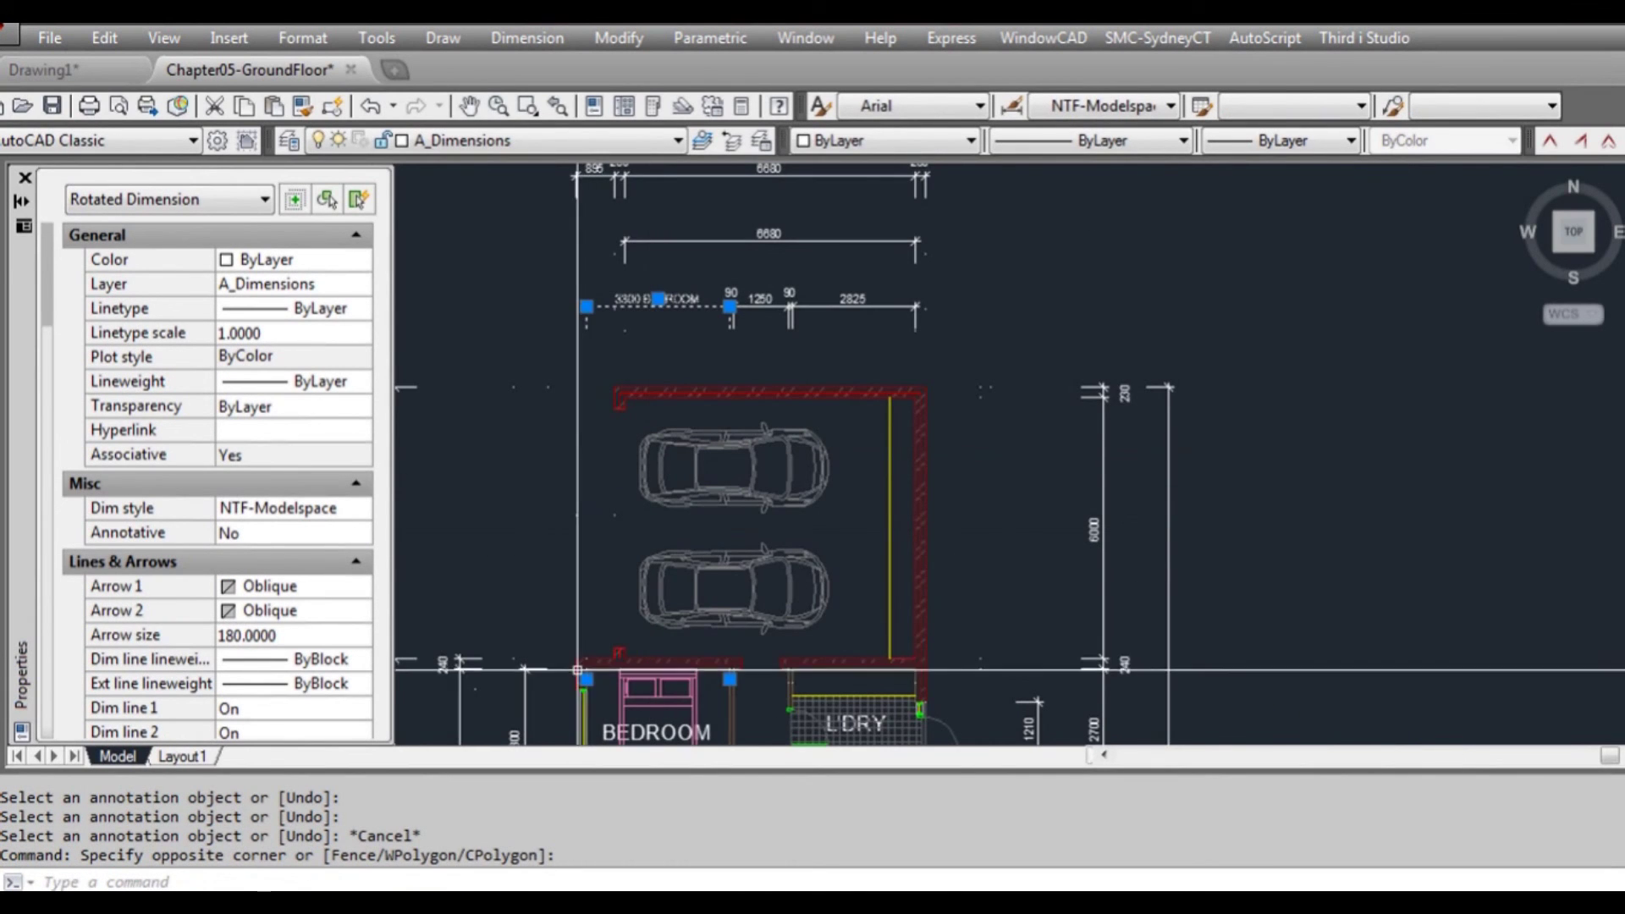
click(584, 679)
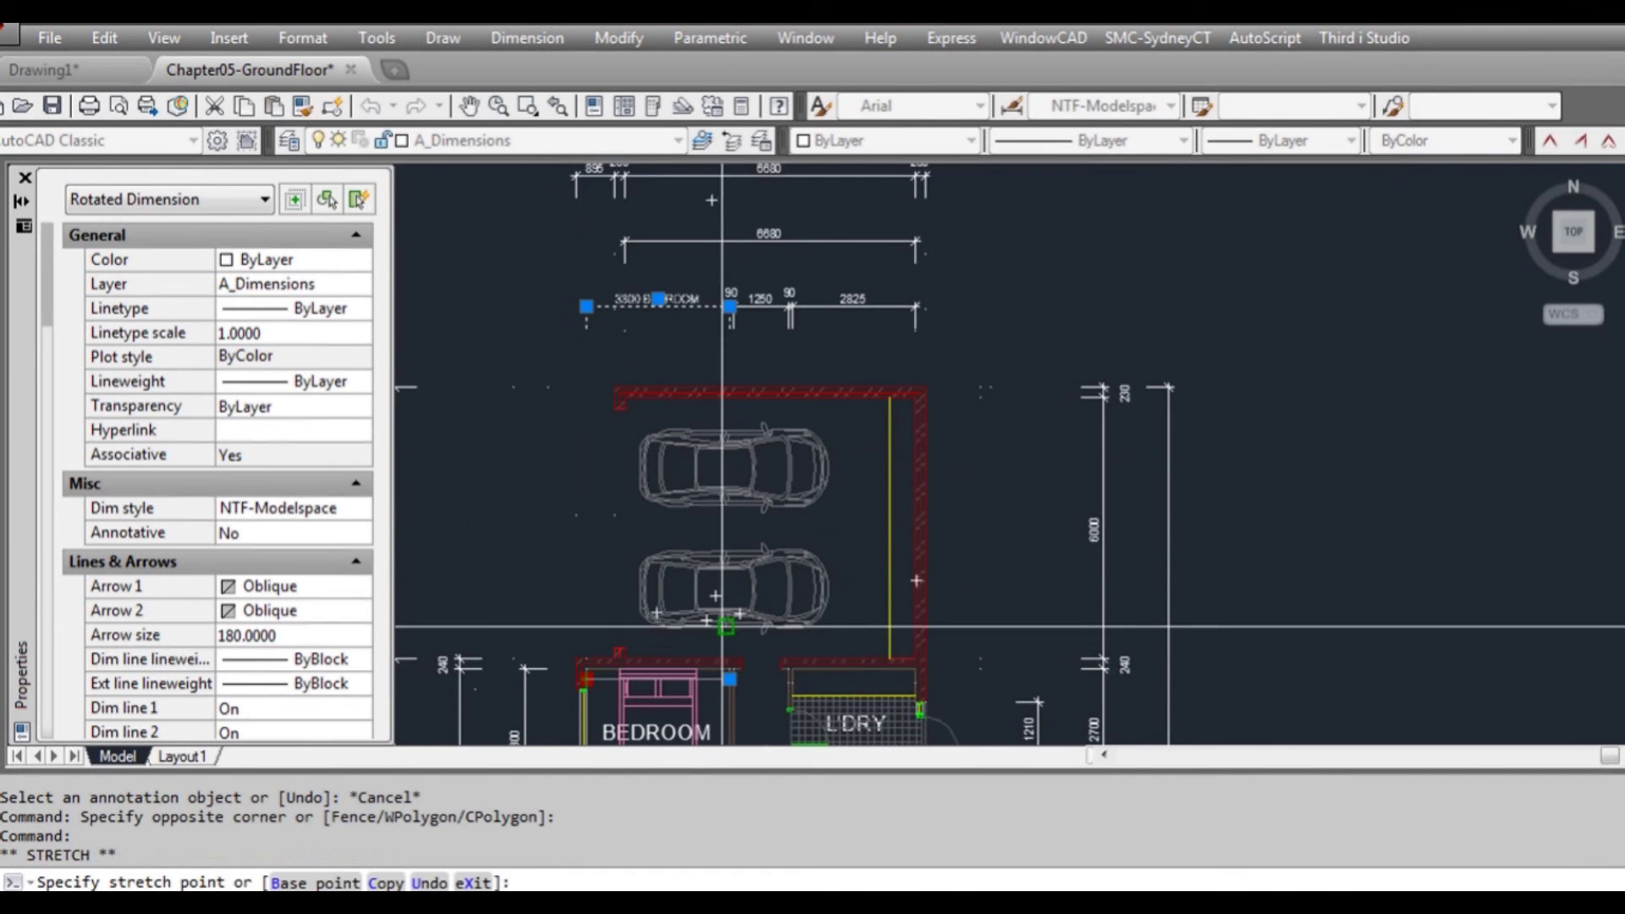
click(539, 651)
scroll(643, 309, up, 4)
key(Escape)
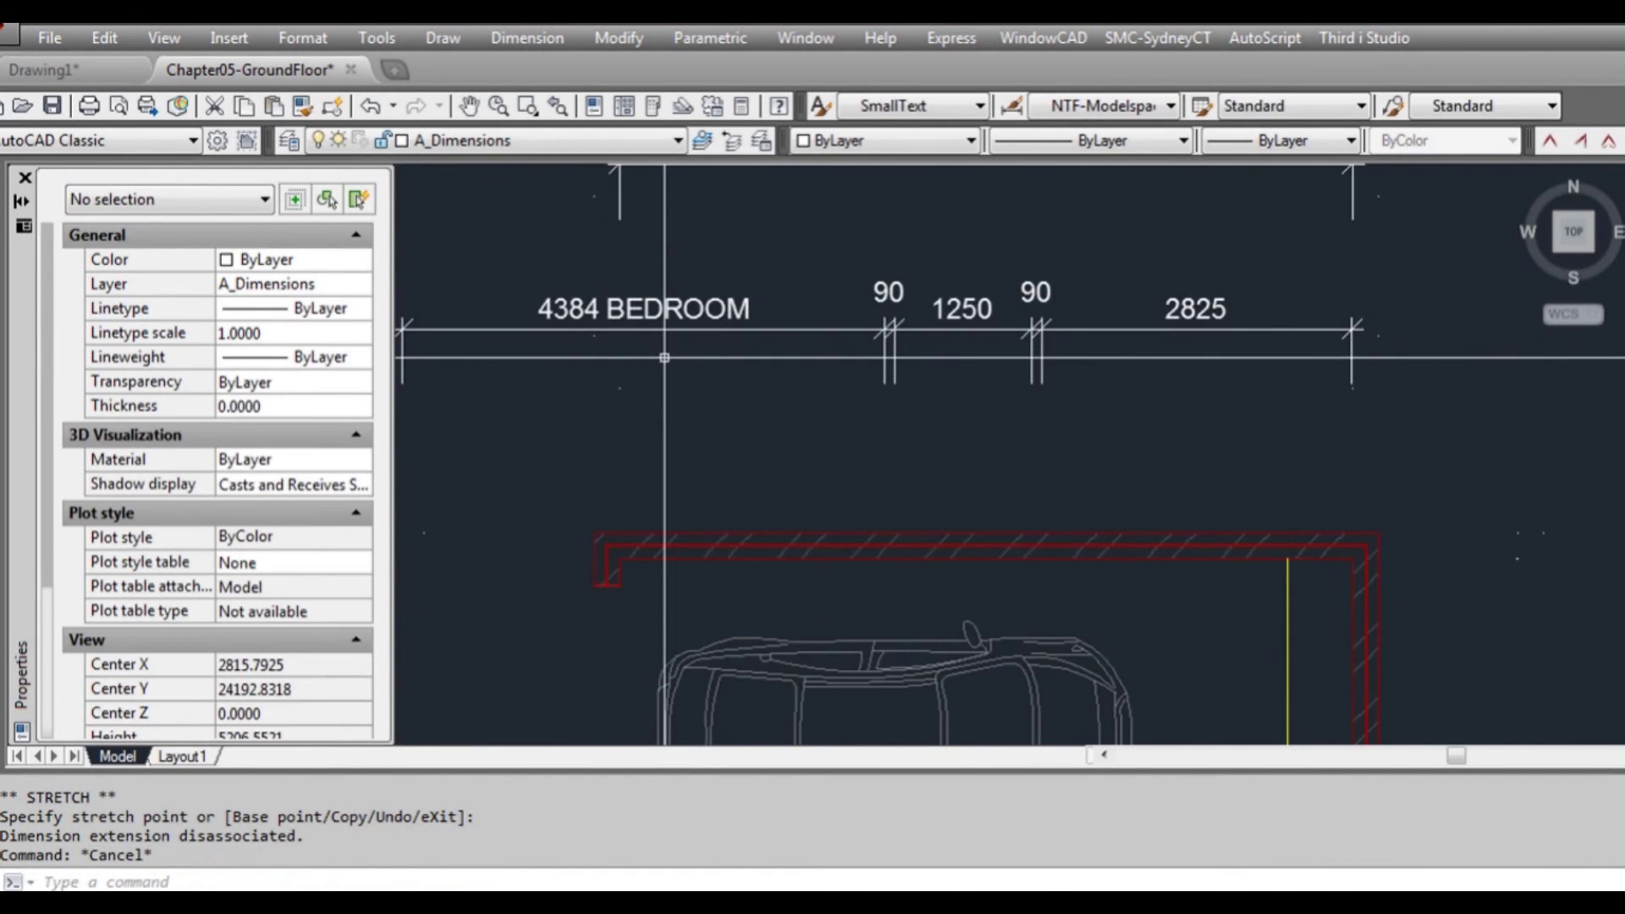
- Undo the stretch of the bedroom dimension above the garage
scroll(710, 365, down, 2)
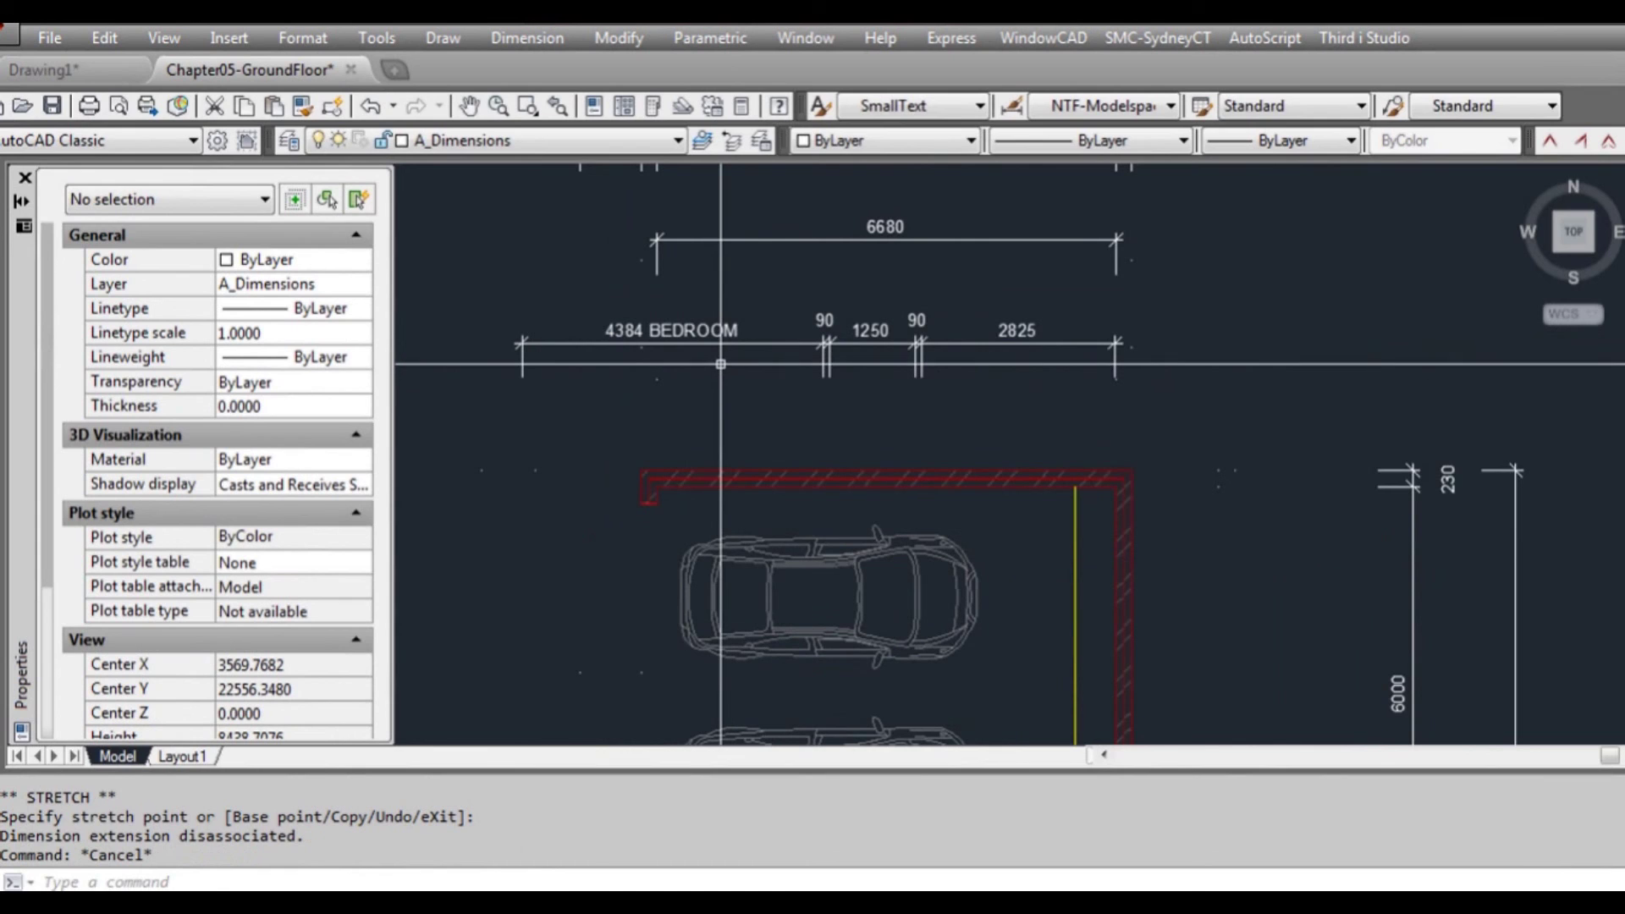
text(e)
key(Return)
key(Escape)
text(u)
key(Return)
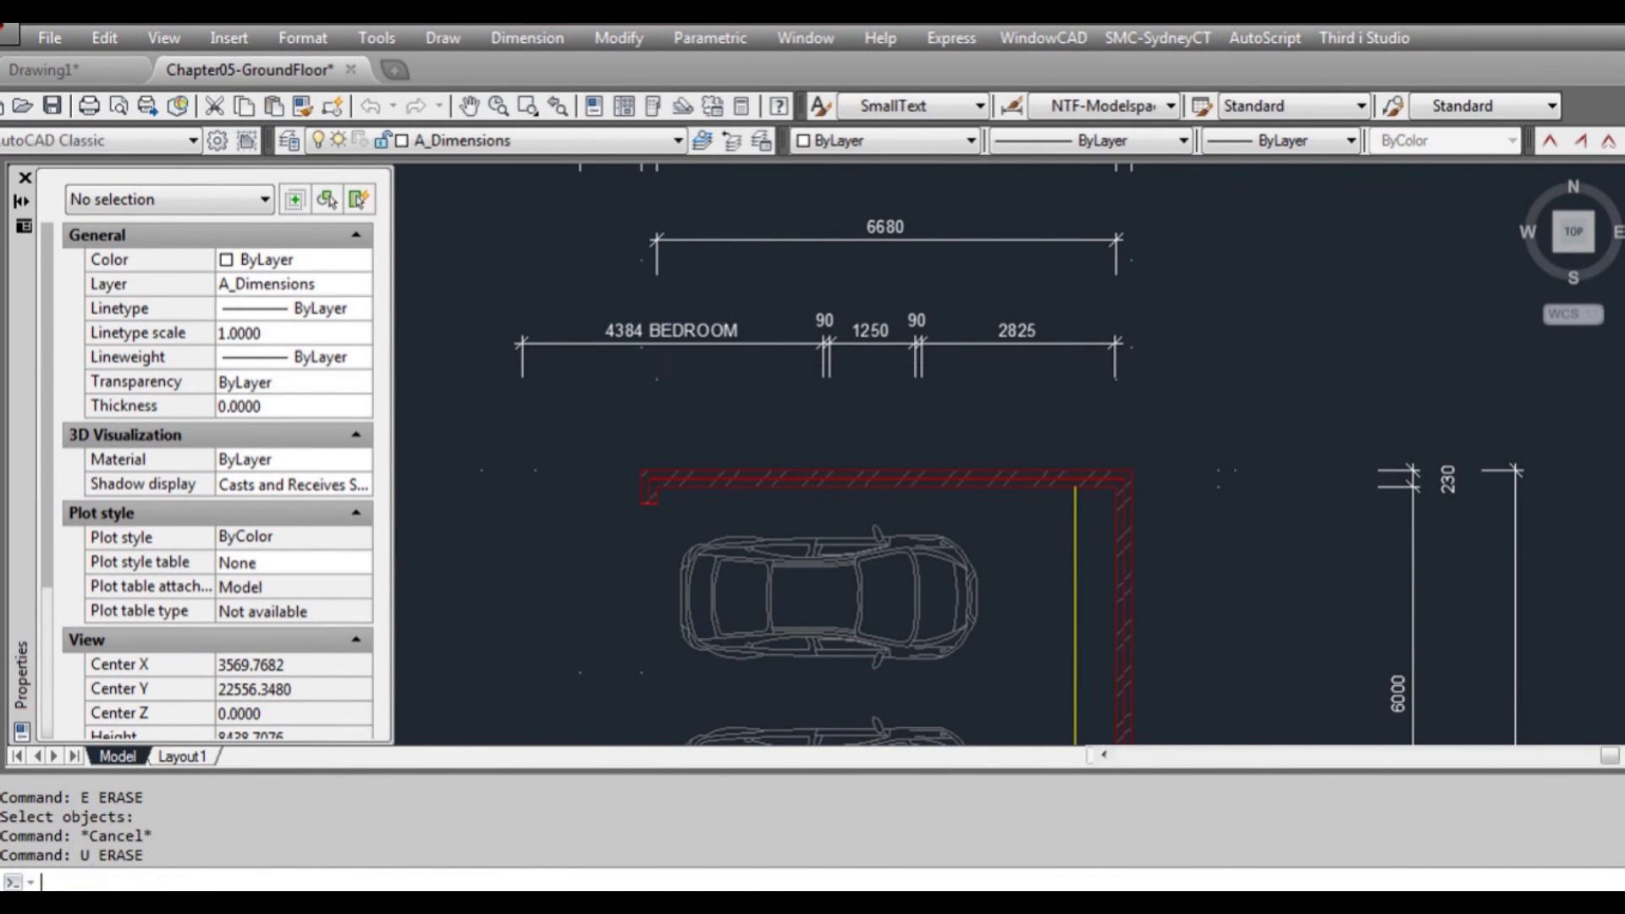
text(u)
key(Return)
scroll(850, 419, down, 2)
middle_drag(891, 534, 889, 434)
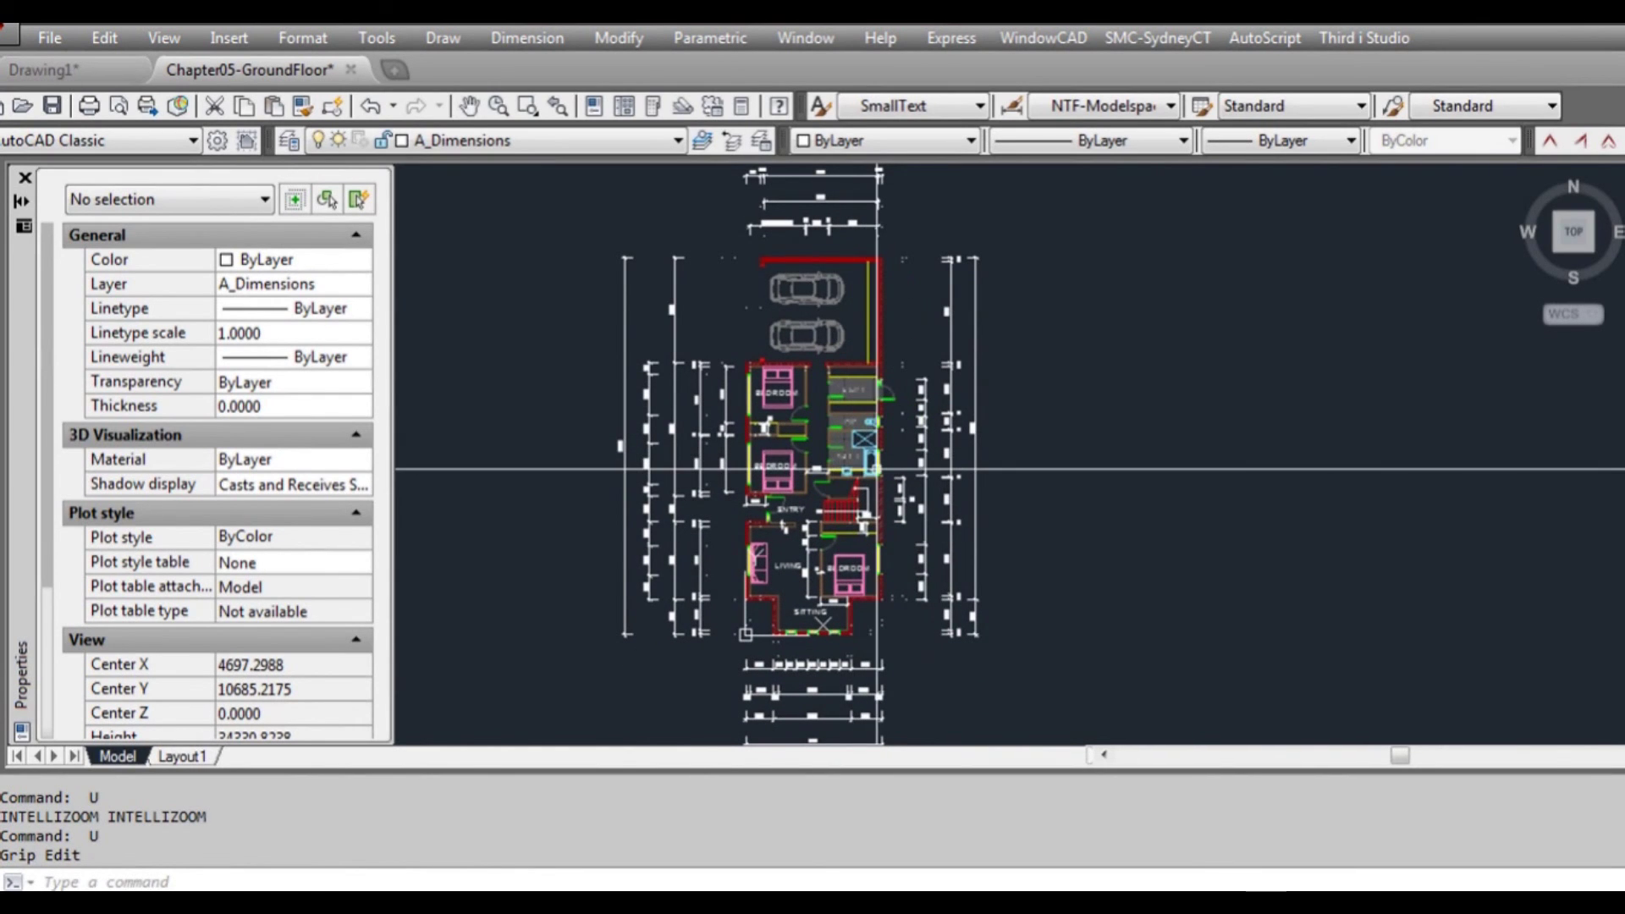
mouse_move(881, 450)
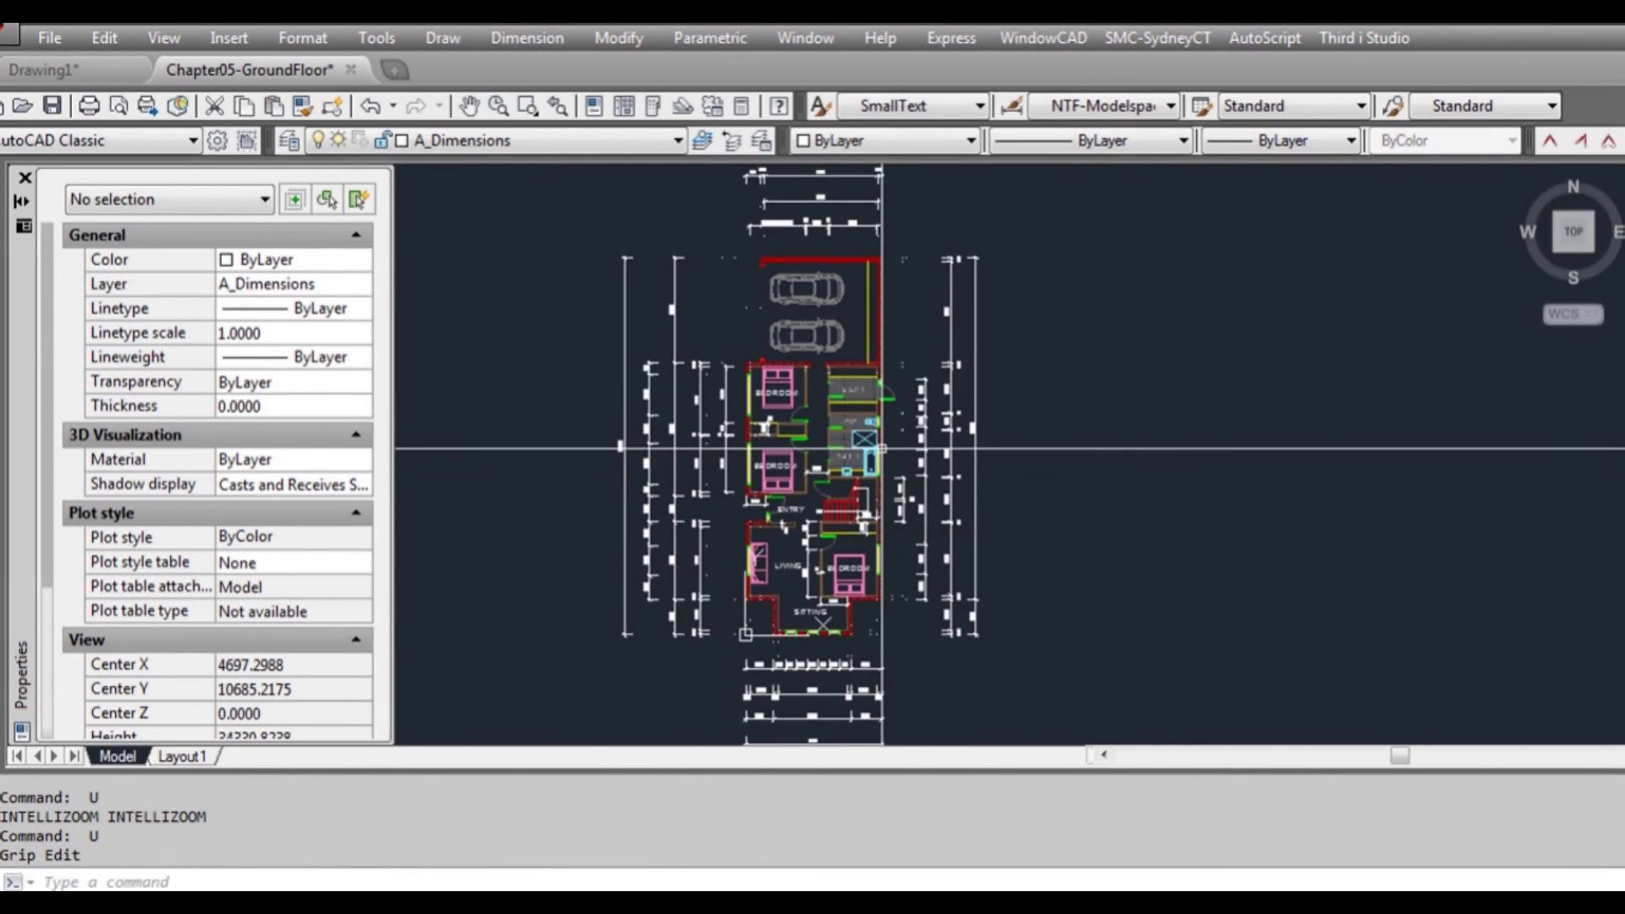